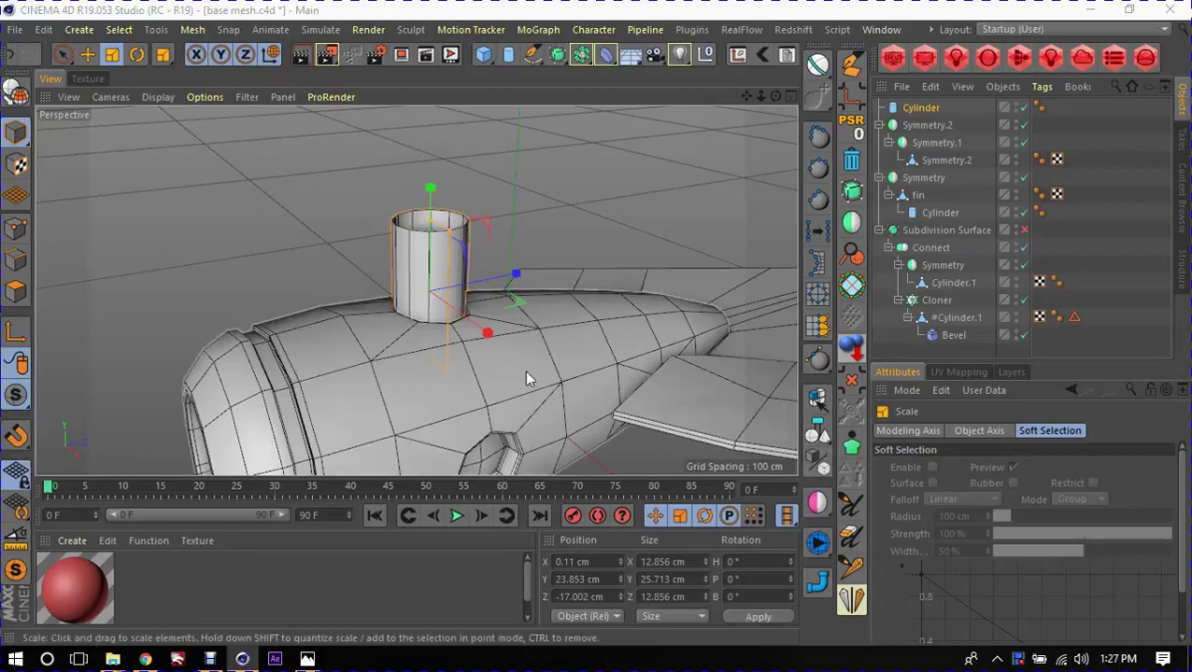
Step: Set the cylinder's Rotation Segments to 8
{"action": "mouse_move", "coordinate": [512, 361]}
{"action": "left_mouse_down", "text": "alt"}
{"action": "mouse_move", "coordinate": [444, 274]}
{"action": "mouse_move", "coordinate": [452, 412]}
{"action": "mouse_move", "coordinate": [540, 340]}
{"action": "mouse_move", "coordinate": [529, 301]}
{"action": "left_mouse_up", "text": "alt"}
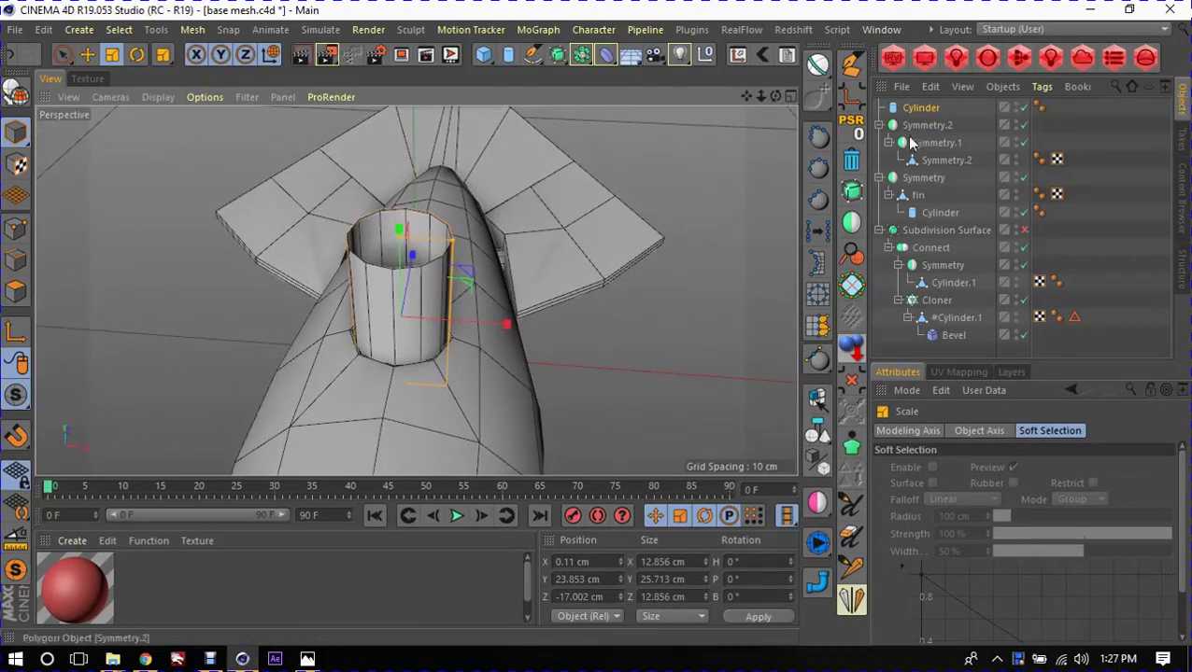
{"action": "left_click", "coordinate": [911, 109]}
{"action": "double_click", "coordinate": [992, 520]}
{"action": "type", "text": "8"}
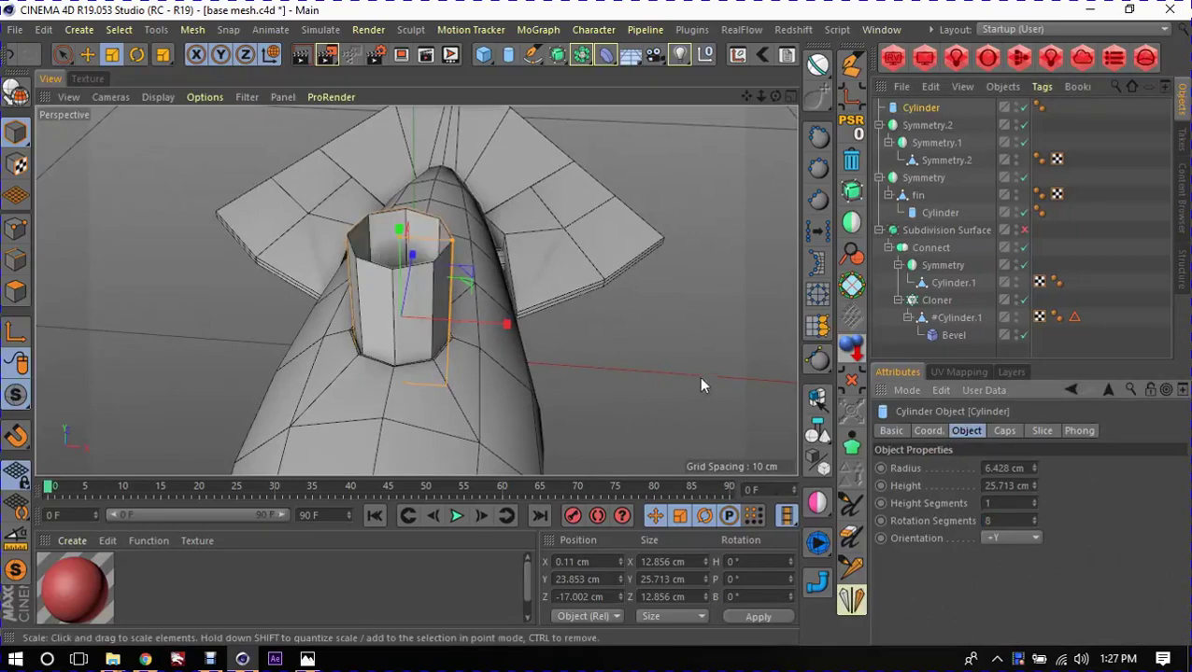
Step: Shorten the cylinder to about 7.7 cm, widen it to 9.95 cm, and lift a duplicate upward
{"action": "left_click_drag", "start_coordinate": [702, 378], "coordinate": [407, 248], "text": "alt"}
{"action": "mouse_move", "coordinate": [378, 195]}
{"action": "left_mouse_down"}
{"action": "mouse_move", "coordinate": [458, 312]}
{"action": "mouse_move", "coordinate": [427, 314]}
{"action": "mouse_move", "coordinate": [388, 281]}
{"action": "mouse_move", "coordinate": [325, 346]}
{"action": "mouse_move", "coordinate": [399, 373]}
{"action": "mouse_move", "coordinate": [452, 343]}
{"action": "mouse_move", "coordinate": [347, 390]}
{"action": "mouse_move", "coordinate": [490, 399]}
{"action": "mouse_move", "coordinate": [363, 364]}
{"action": "mouse_move", "coordinate": [381, 435]}
{"action": "mouse_move", "coordinate": [276, 375]}
{"action": "left_mouse_up"}
{"action": "key", "text": "e"}
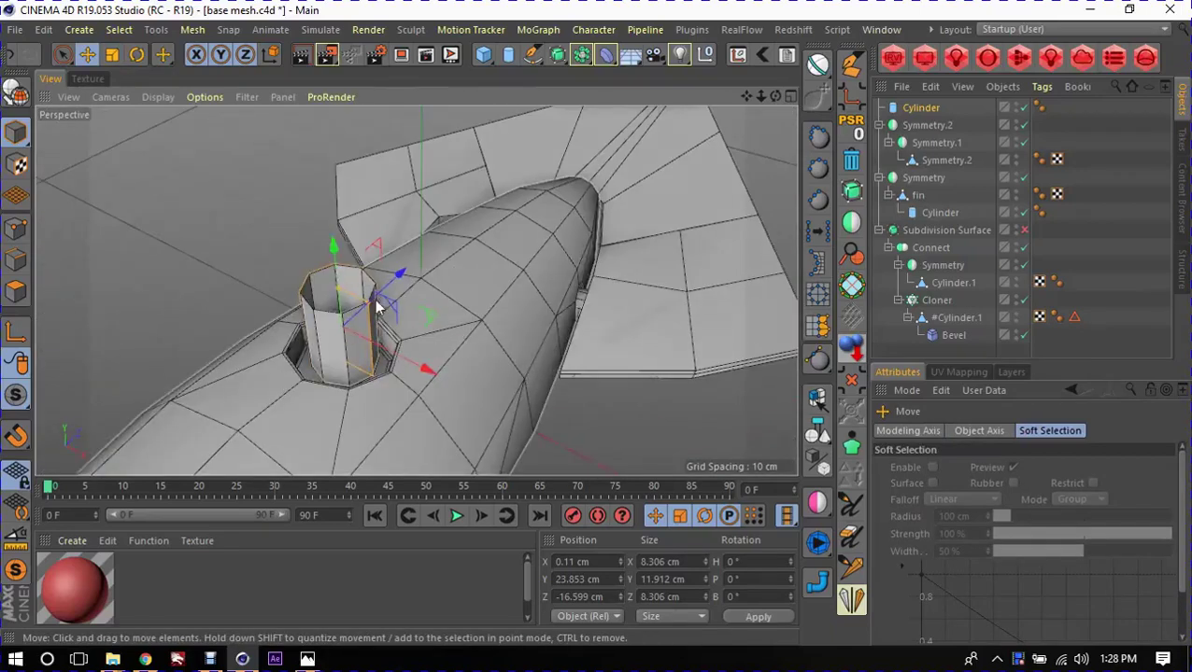
{"action": "mouse_move", "coordinate": [376, 306]}
{"action": "left_mouse_down"}
{"action": "mouse_move", "coordinate": [381, 318]}
{"action": "mouse_move", "coordinate": [338, 294]}
{"action": "mouse_move", "coordinate": [346, 324]}
{"action": "mouse_move", "coordinate": [352, 316]}
{"action": "left_mouse_up"}
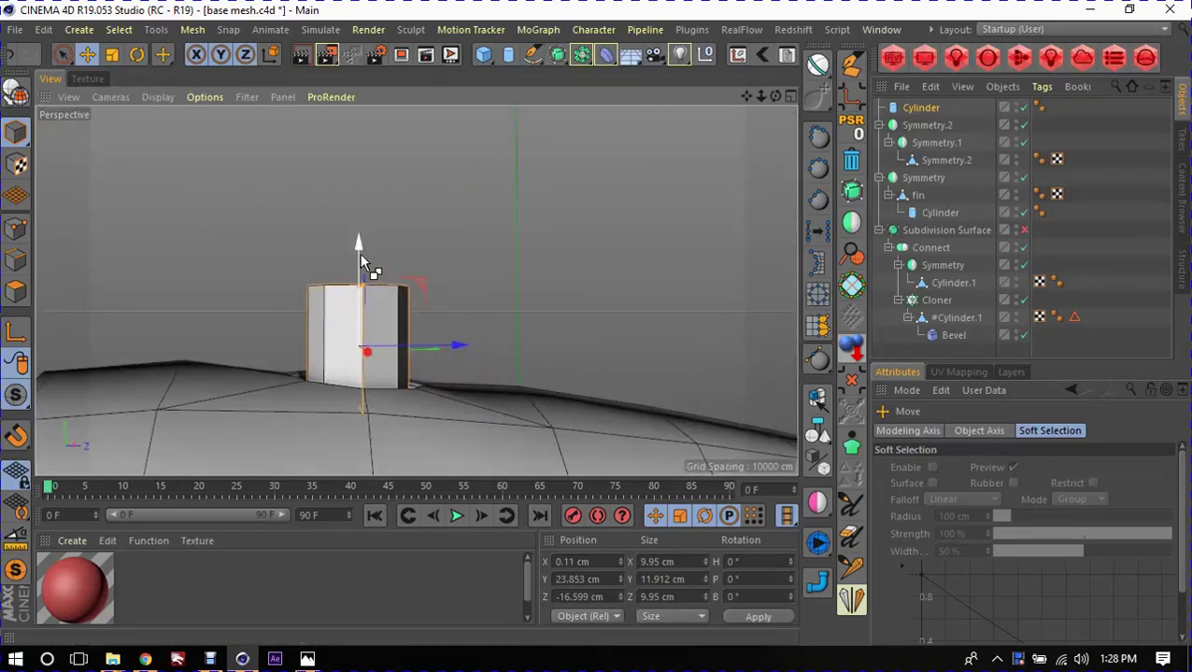
{"action": "left_click_drag", "start_coordinate": [360, 253], "coordinate": [361, 143], "text": "ctrl"}
Step: Tip the copied cylinder onto its side, widen it to 14.576 cm and lengthen it
{"action": "key", "text": "r"}
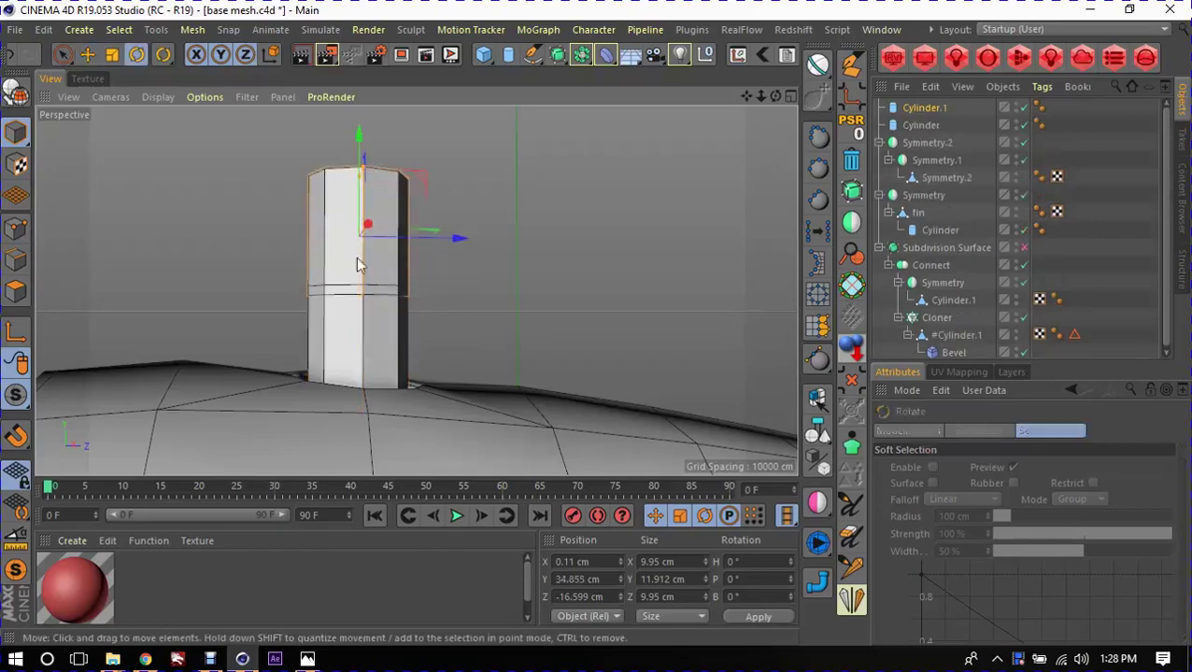
{"action": "left_click_drag", "start_coordinate": [359, 258], "coordinate": [426, 298], "text": "alt"}
{"action": "mouse_move", "coordinate": [368, 260]}
{"action": "left_mouse_down"}
{"action": "mouse_move", "coordinate": [357, 154]}
{"action": "mouse_move", "coordinate": [444, 282]}
{"action": "left_mouse_up"}
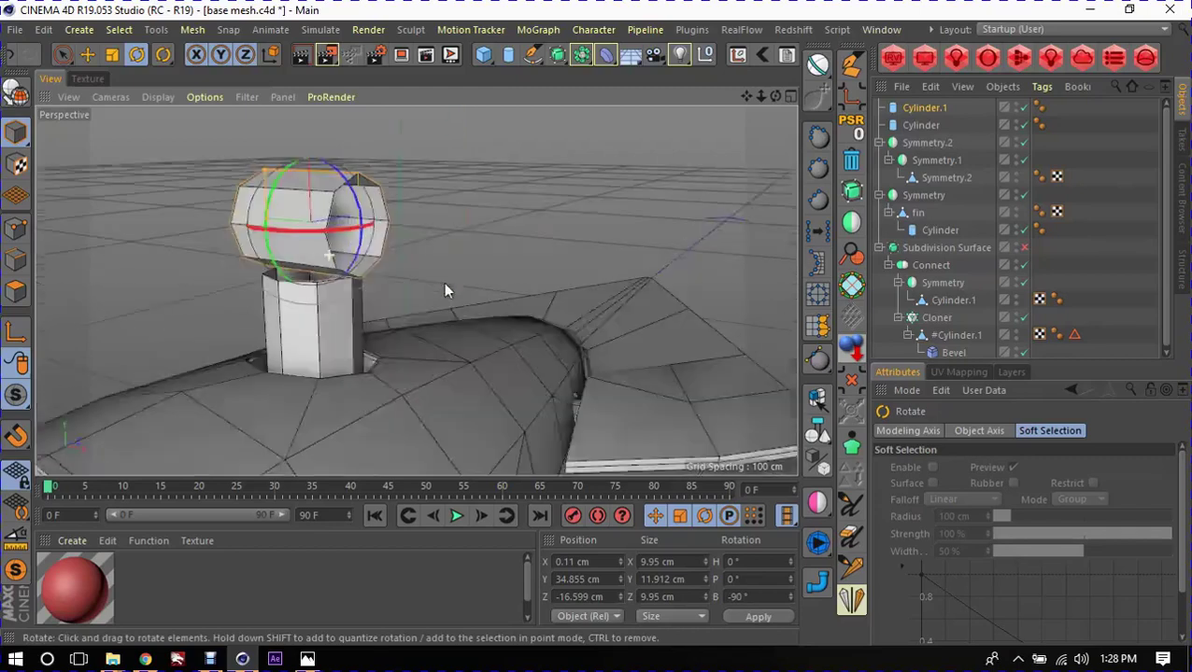
{"action": "key", "text": "e"}
{"action": "left_click_drag", "start_coordinate": [246, 153], "coordinate": [245, 159]}
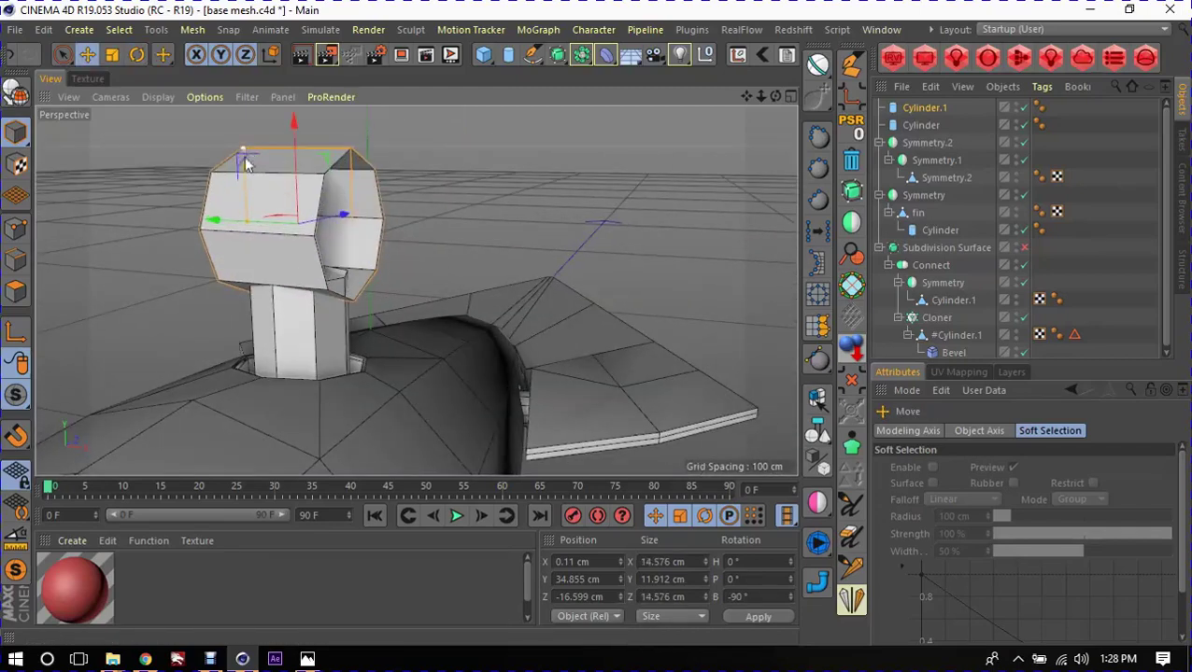
{"action": "mouse_move", "coordinate": [247, 224]}
{"action": "left_mouse_down"}
{"action": "mouse_move", "coordinate": [231, 215]}
{"action": "mouse_move", "coordinate": [149, 238]}
{"action": "mouse_move", "coordinate": [412, 338]}
{"action": "left_mouse_up"}
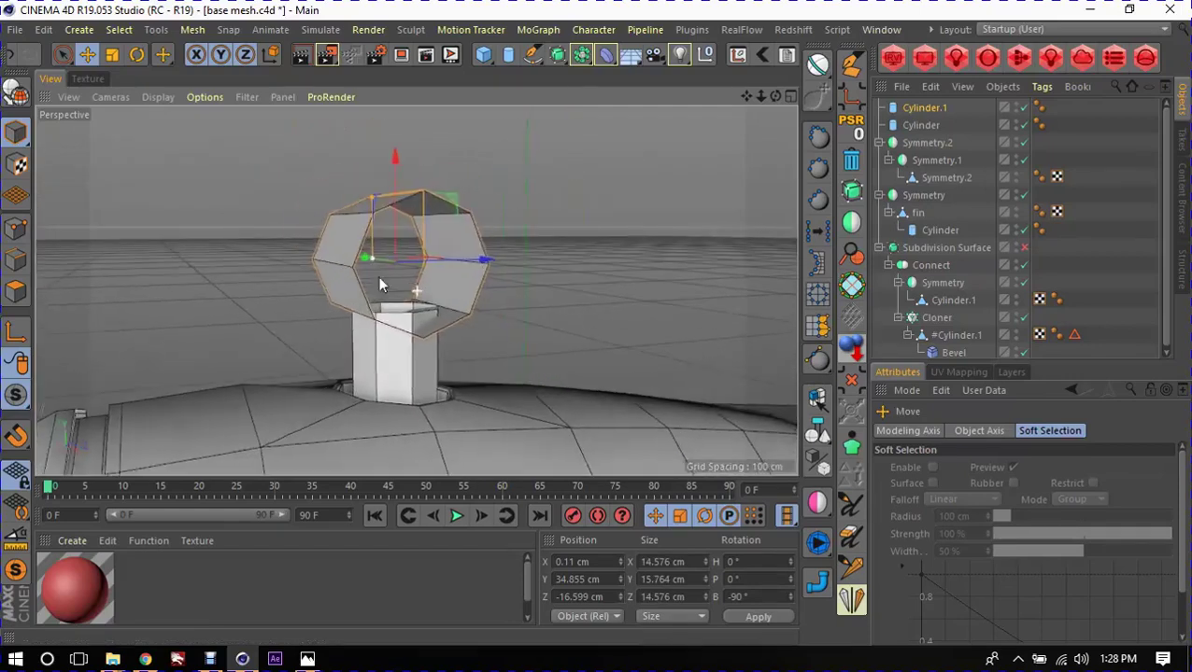
Step: Turn the copy on its heading axis, paste a Cylinder.2 duplicate, and narrow it to 11.862 cm
{"action": "key", "text": "r"}
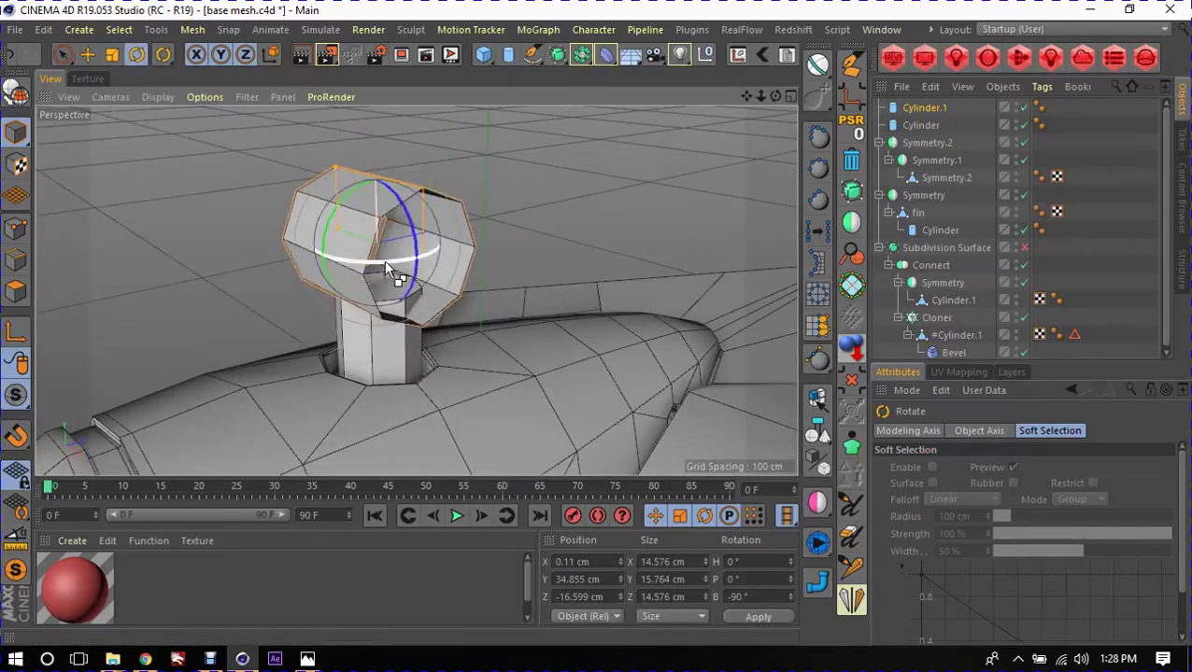
{"action": "mouse_move", "coordinate": [384, 260]}
{"action": "left_mouse_down"}
{"action": "mouse_move", "coordinate": [291, 261]}
{"action": "mouse_move", "coordinate": [270, 248]}
{"action": "mouse_move", "coordinate": [358, 236]}
{"action": "left_mouse_up"}
{"action": "key", "text": "ctrl+c"}
{"action": "key", "text": "ctrl+v"}
{"action": "key", "text": "e"}
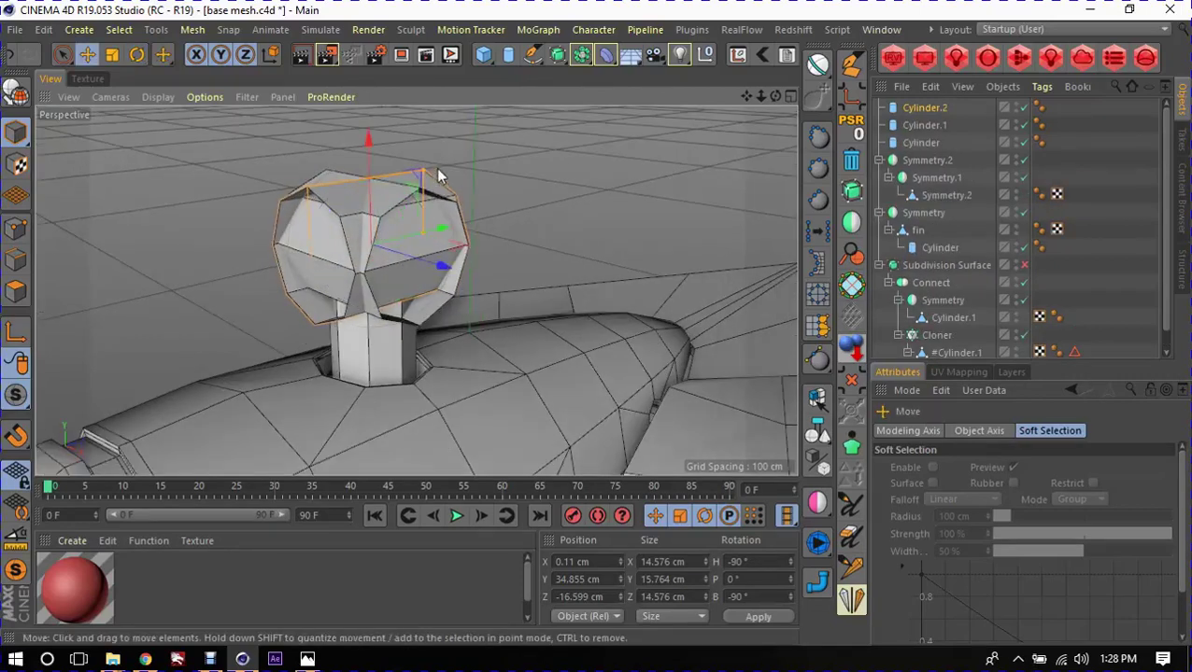
{"action": "mouse_move", "coordinate": [427, 175]}
{"action": "left_mouse_down"}
{"action": "mouse_move", "coordinate": [427, 196]}
{"action": "mouse_move", "coordinate": [470, 221]}
{"action": "mouse_move", "coordinate": [439, 258]}
{"action": "mouse_move", "coordinate": [338, 233]}
{"action": "mouse_move", "coordinate": [494, 242]}
{"action": "mouse_move", "coordinate": [366, 268]}
{"action": "mouse_move", "coordinate": [346, 235]}
{"action": "mouse_move", "coordinate": [425, 248]}
{"action": "left_mouse_up"}
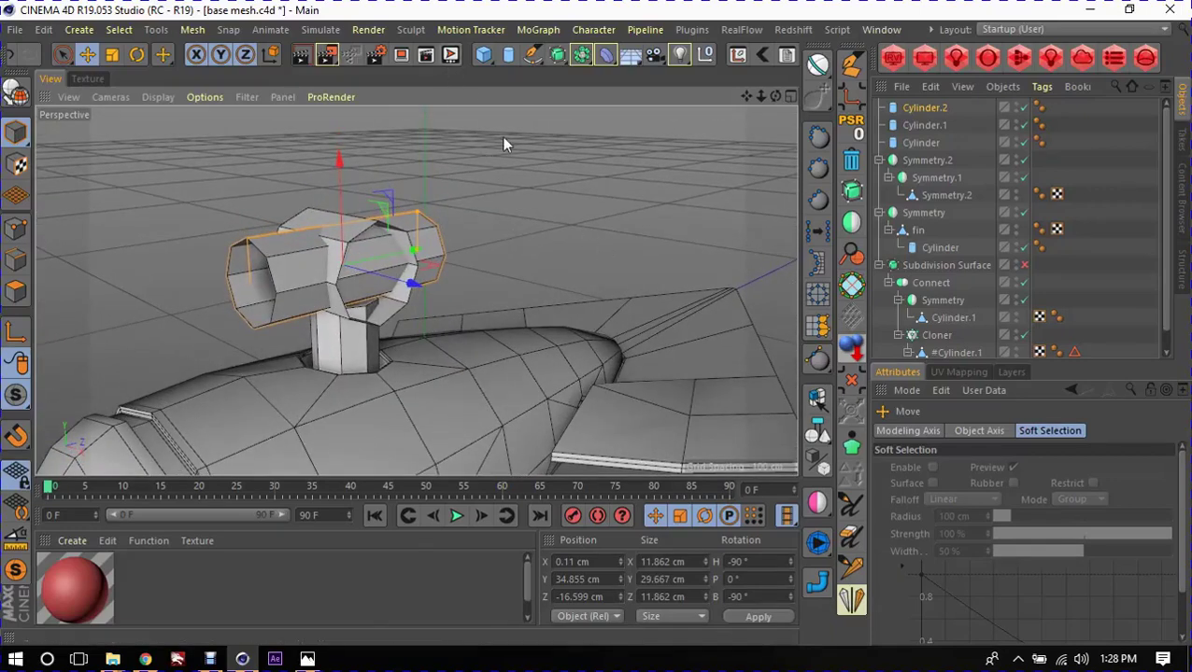
Step: Add a Cube, reset its PSR under Cylinder.2, and move it to the top level
{"action": "left_click", "coordinate": [485, 56]}
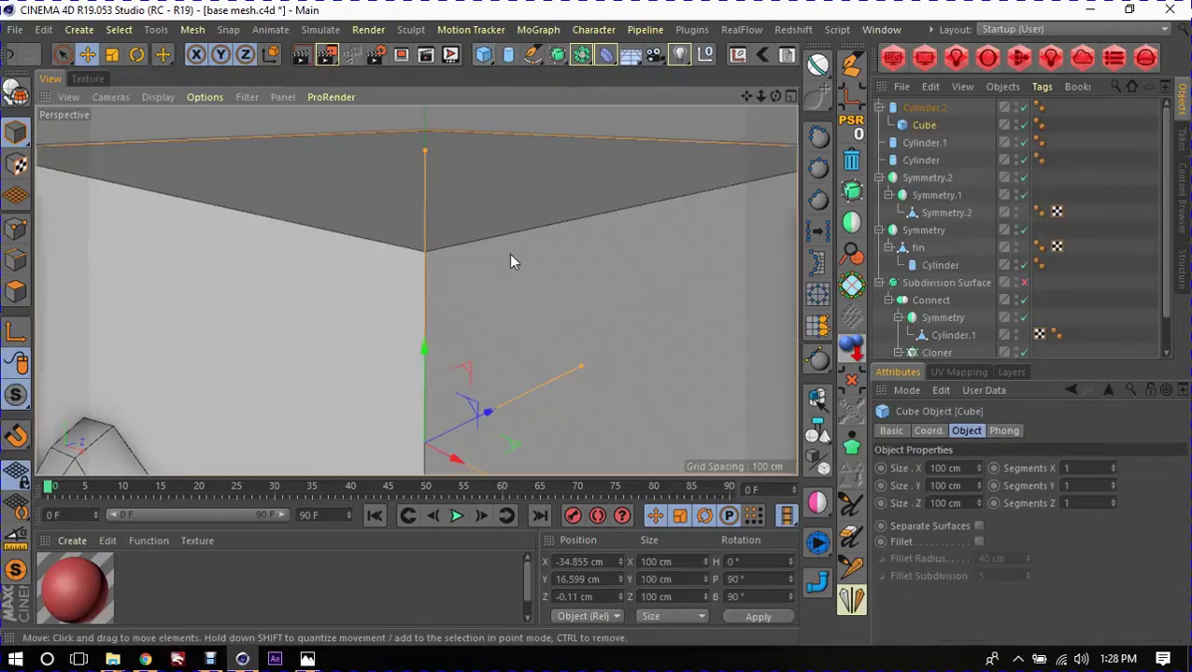
{"action": "left_click", "coordinate": [858, 134]}
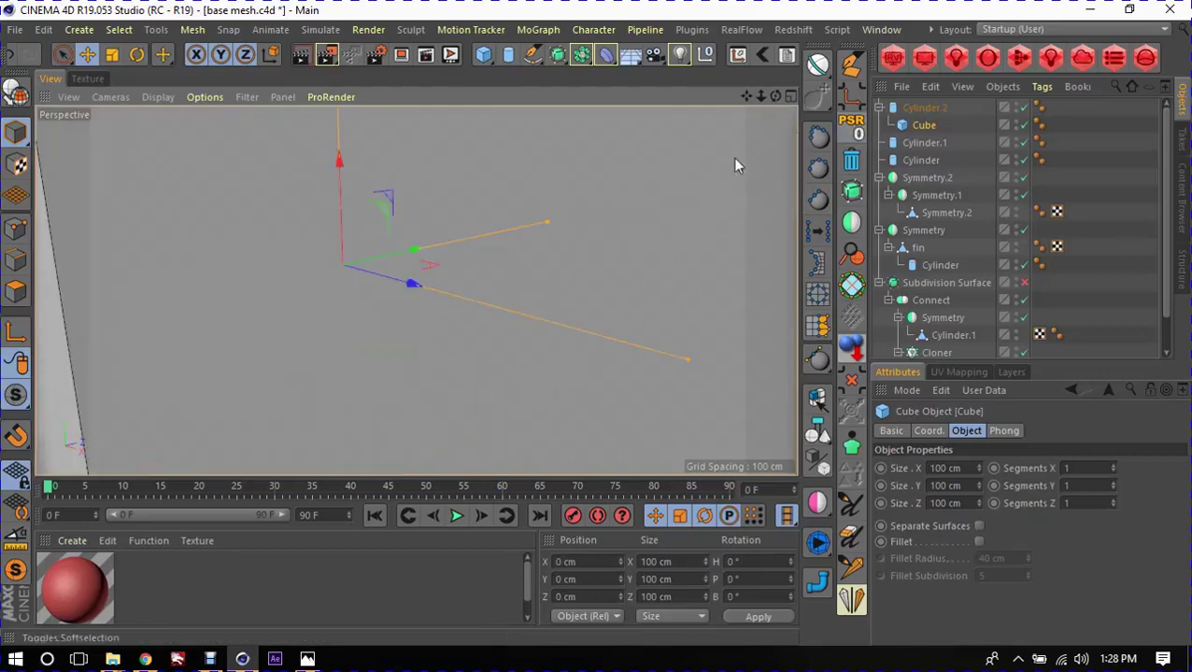
{"action": "left_click", "coordinate": [913, 110]}
{"action": "left_click", "coordinate": [918, 128]}
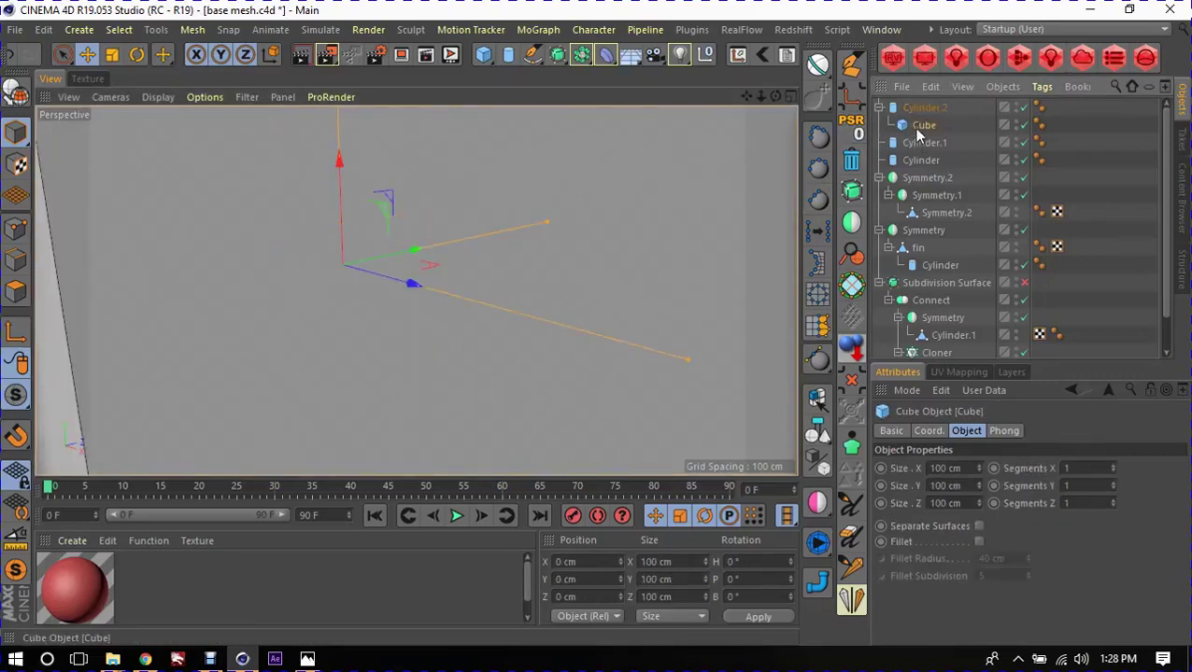
{"action": "left_click_drag", "start_coordinate": [920, 110], "coordinate": [919, 118]}
Step: Scale the cube down to 19.9% and make it an editable polygon object
{"action": "key", "text": "t"}
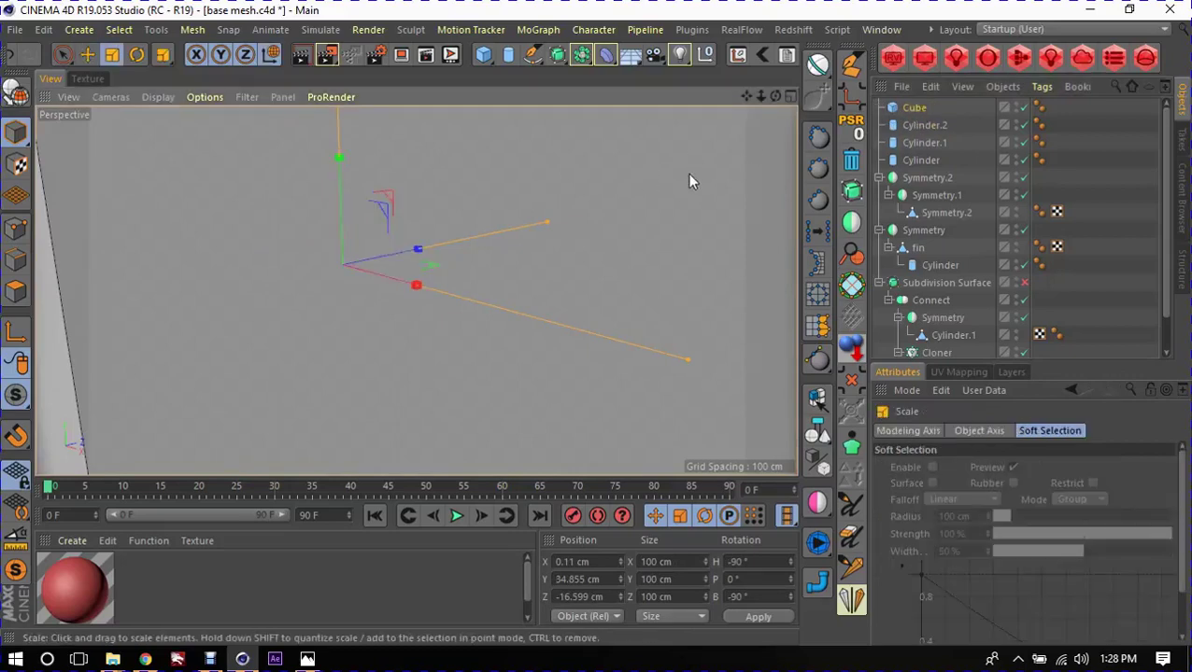
{"action": "mouse_move", "coordinate": [688, 173]}
{"action": "left_mouse_down"}
{"action": "mouse_move", "coordinate": [306, 234]}
{"action": "mouse_move", "coordinate": [70, 253]}
{"action": "left_mouse_up"}
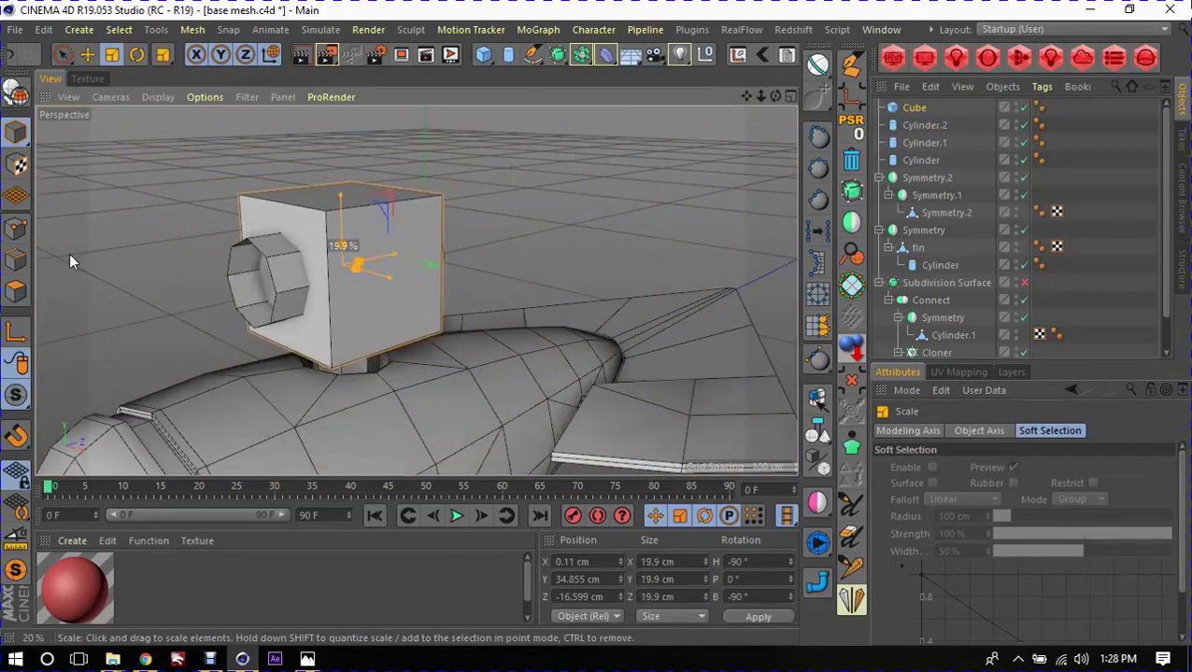
{"action": "mouse_move", "coordinate": [356, 273]}
{"action": "left_mouse_down", "text": "alt"}
{"action": "mouse_move", "coordinate": [118, 220]}
{"action": "mouse_move", "coordinate": [353, 280]}
{"action": "mouse_move", "coordinate": [363, 253]}
{"action": "mouse_move", "coordinate": [331, 254]}
{"action": "mouse_move", "coordinate": [425, 249]}
{"action": "mouse_move", "coordinate": [223, 220]}
{"action": "mouse_move", "coordinate": [479, 220]}
{"action": "mouse_move", "coordinate": [450, 224]}
{"action": "mouse_move", "coordinate": [458, 216]}
{"action": "mouse_move", "coordinate": [391, 226]}
{"action": "mouse_move", "coordinate": [393, 239]}
{"action": "mouse_move", "coordinate": [447, 247]}
{"action": "mouse_move", "coordinate": [485, 234]}
{"action": "left_mouse_up", "text": "alt"}
{"action": "key", "text": "e"}
{"action": "key", "text": "c"}
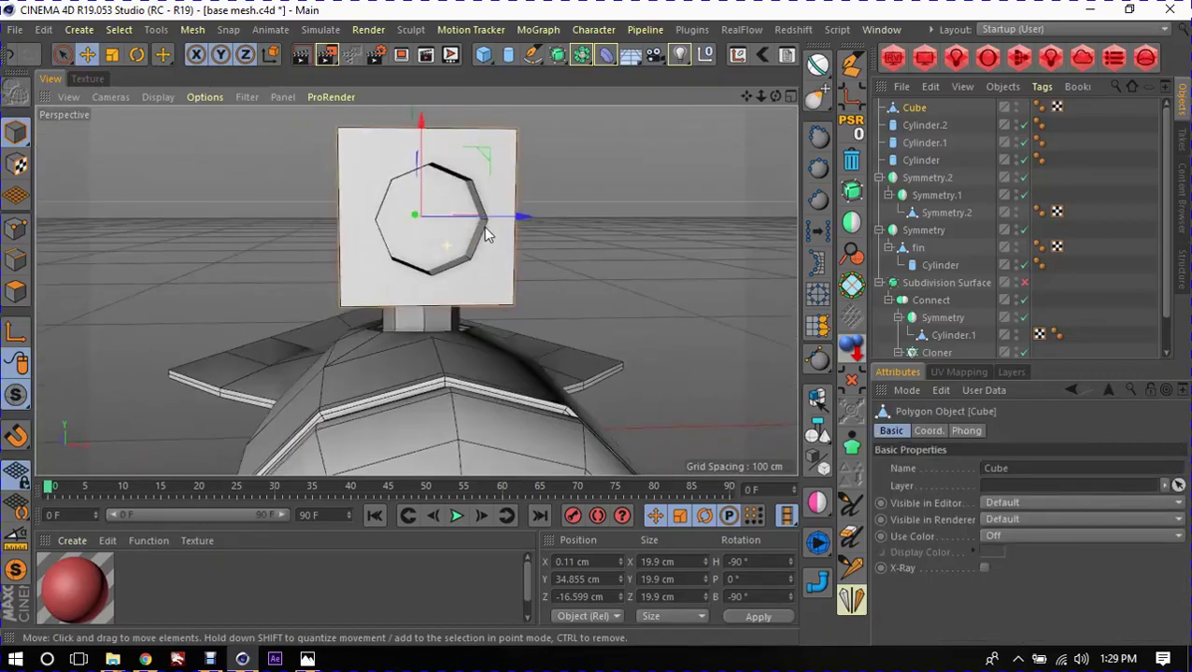
{"action": "key", "text": "Return"}
Step: Delete the cube's front face in polygon mode
{"action": "key", "text": "9"}
{"action": "mouse_move", "coordinate": [456, 341]}
{"action": "left_mouse_down", "text": "alt"}
{"action": "mouse_move", "coordinate": [439, 325]}
{"action": "mouse_move", "coordinate": [418, 361]}
{"action": "mouse_move", "coordinate": [425, 374]}
{"action": "mouse_move", "coordinate": [715, 168]}
{"action": "mouse_move", "coordinate": [305, 244]}
{"action": "mouse_move", "coordinate": [405, 304]}
{"action": "mouse_move", "coordinate": [393, 244]}
{"action": "mouse_move", "coordinate": [481, 252]}
{"action": "mouse_move", "coordinate": [426, 269]}
{"action": "mouse_move", "coordinate": [429, 297]}
{"action": "mouse_move", "coordinate": [565, 271]}
{"action": "mouse_move", "coordinate": [381, 200]}
{"action": "mouse_move", "coordinate": [565, 223]}
{"action": "left_mouse_up", "text": "alt"}
{"action": "left_click", "coordinate": [430, 322]}
{"action": "key", "text": "Delete"}
Step: Cut a horizontal edge loop around the cube with Loop/Path Cut
{"action": "key", "text": "e"}
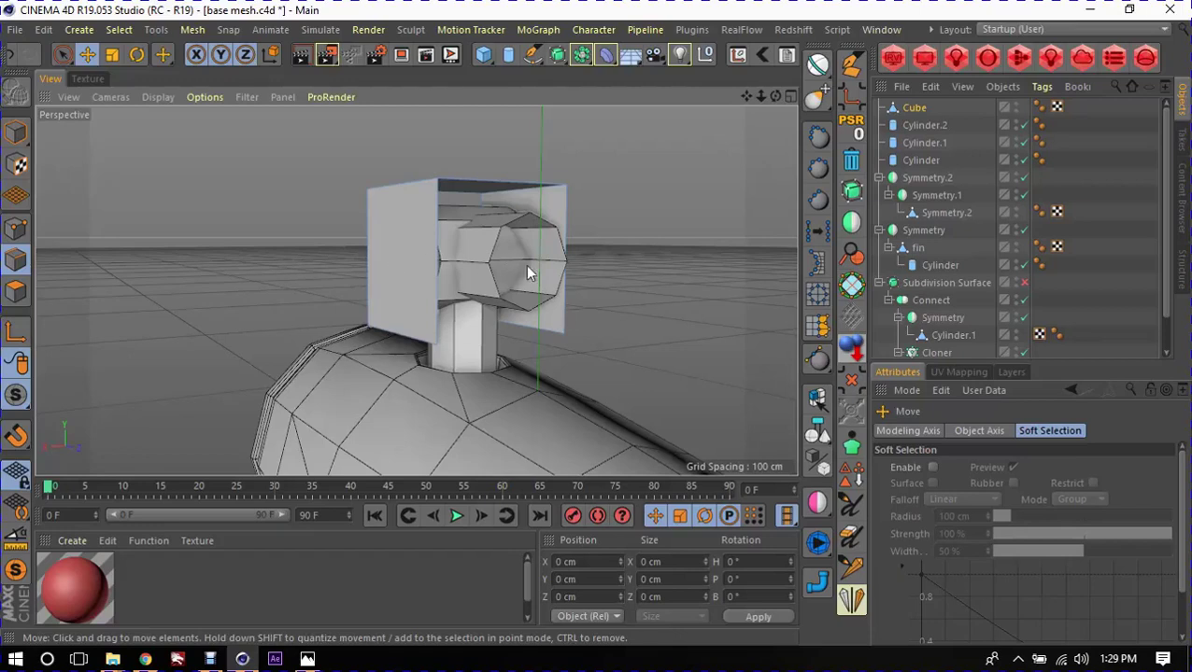
{"action": "key", "text": "k"}
{"action": "key", "text": "l"}
{"action": "mouse_move", "coordinate": [444, 260]}
{"action": "left_mouse_down", "text": "alt"}
{"action": "mouse_move", "coordinate": [535, 285]}
{"action": "mouse_move", "coordinate": [563, 264]}
{"action": "mouse_move", "coordinate": [354, 233]}
{"action": "mouse_move", "coordinate": [248, 252]}
{"action": "left_mouse_up", "text": "alt"}
{"action": "key", "text": "e"}
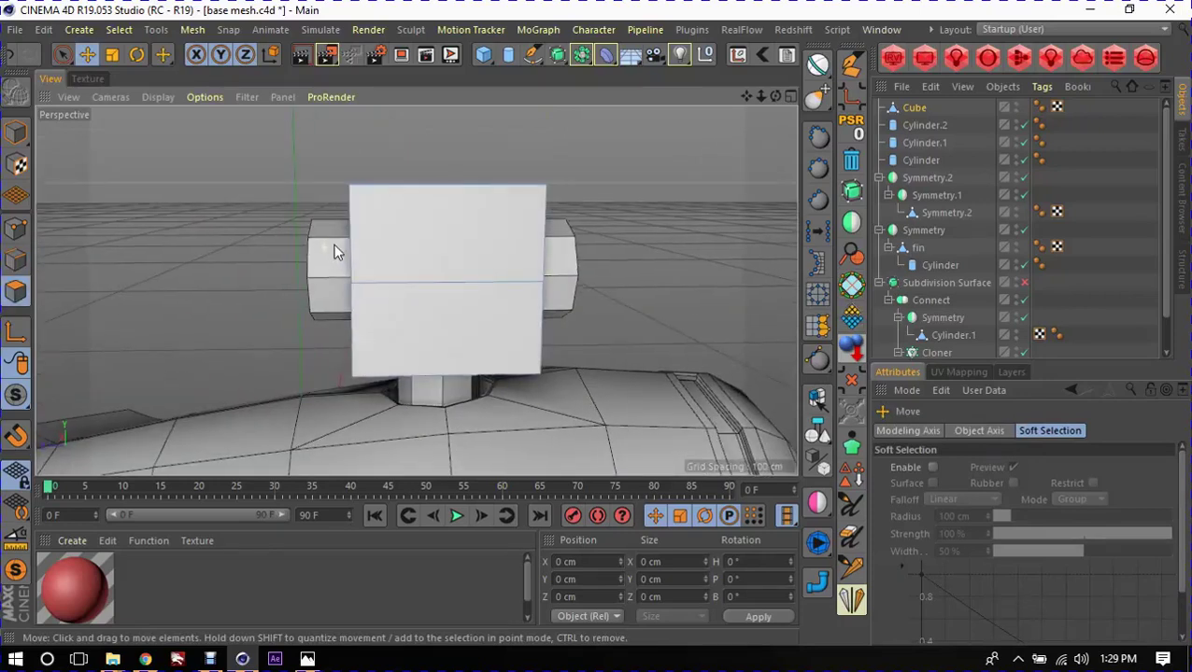
Step: Select the arm's front and side faces for scaling, then bring up the squidmarine reference image
{"action": "mouse_move", "coordinate": [333, 247]}
{"action": "left_mouse_down", "text": "alt"}
{"action": "mouse_move", "coordinate": [606, 251]}
{"action": "mouse_move", "coordinate": [559, 279]}
{"action": "mouse_move", "coordinate": [590, 260]}
{"action": "mouse_move", "coordinate": [364, 258]}
{"action": "mouse_move", "coordinate": [486, 273]}
{"action": "mouse_move", "coordinate": [452, 252]}
{"action": "mouse_move", "coordinate": [768, 247]}
{"action": "mouse_move", "coordinate": [665, 266]}
{"action": "mouse_move", "coordinate": [494, 265]}
{"action": "mouse_move", "coordinate": [574, 366]}
{"action": "mouse_move", "coordinate": [633, 380]}
{"action": "mouse_move", "coordinate": [542, 349]}
{"action": "mouse_move", "coordinate": [460, 353]}
{"action": "mouse_move", "coordinate": [417, 221]}
{"action": "mouse_move", "coordinate": [459, 288]}
{"action": "mouse_move", "coordinate": [435, 291]}
{"action": "mouse_move", "coordinate": [425, 271]}
{"action": "mouse_move", "coordinate": [434, 235]}
{"action": "mouse_move", "coordinate": [417, 286]}
{"action": "mouse_move", "coordinate": [373, 314]}
{"action": "mouse_move", "coordinate": [411, 290]}
{"action": "mouse_move", "coordinate": [396, 315]}
{"action": "left_mouse_up", "text": "alt"}
{"action": "left_click", "coordinate": [338, 265]}
{"action": "left_click", "coordinate": [355, 245]}
{"action": "key", "text": "t"}
{"action": "key", "text": "space"}
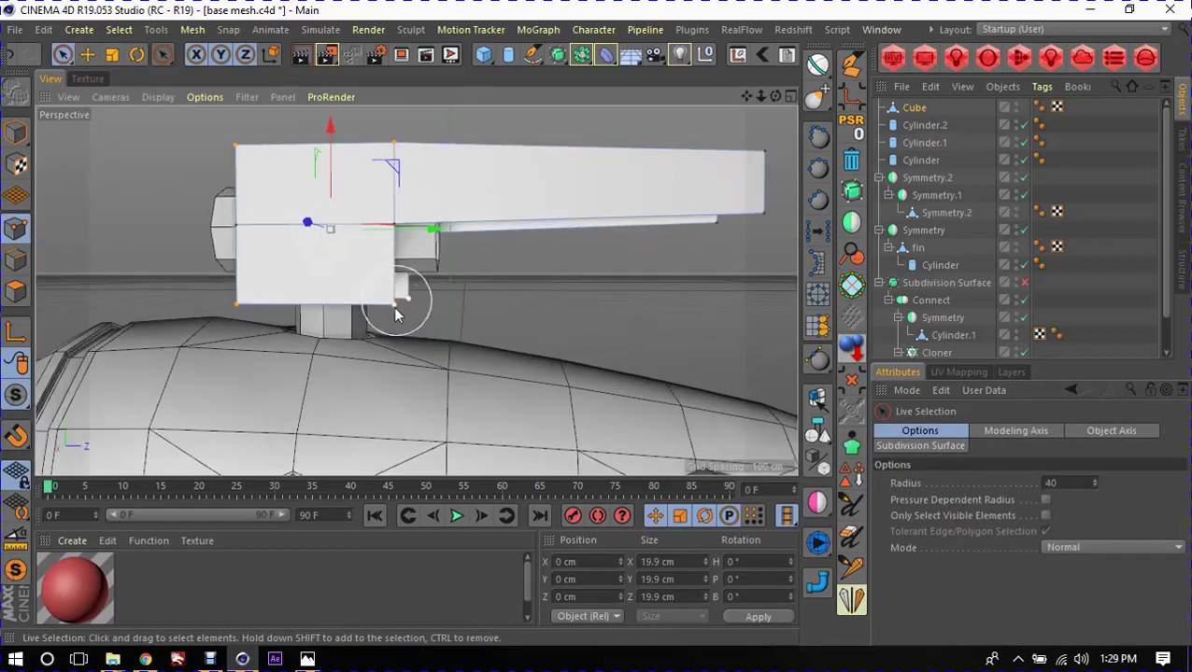
{"action": "left_click_drag", "start_coordinate": [432, 261], "coordinate": [467, 252], "text": "alt"}
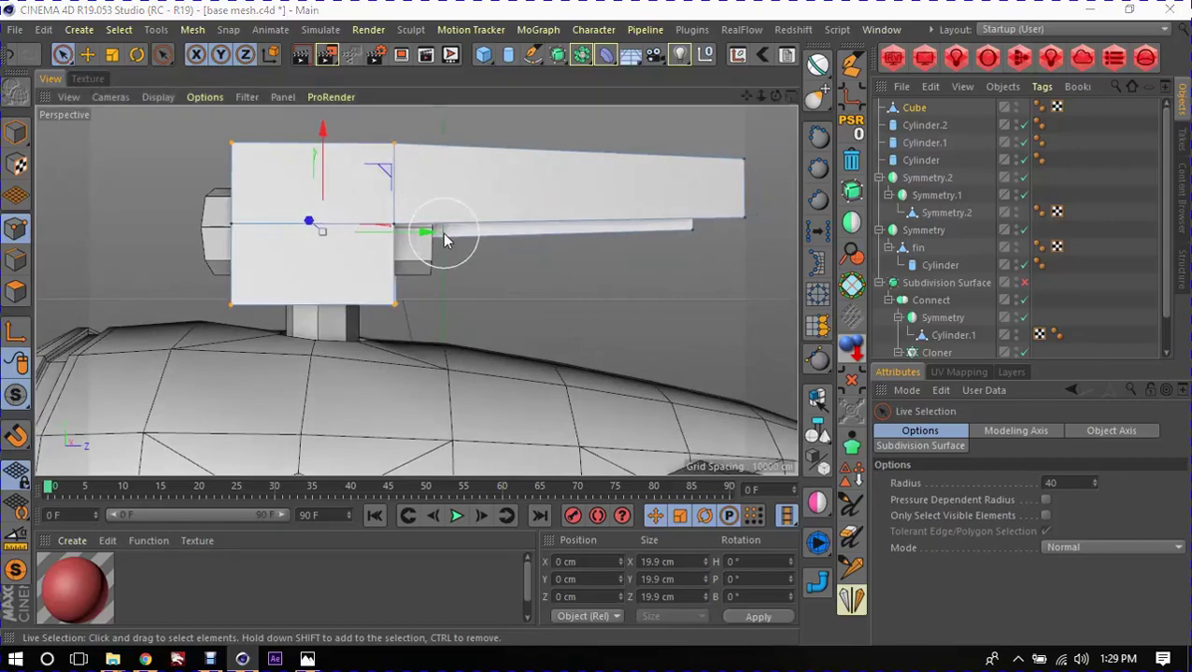
{"action": "left_click", "coordinate": [1089, 14]}
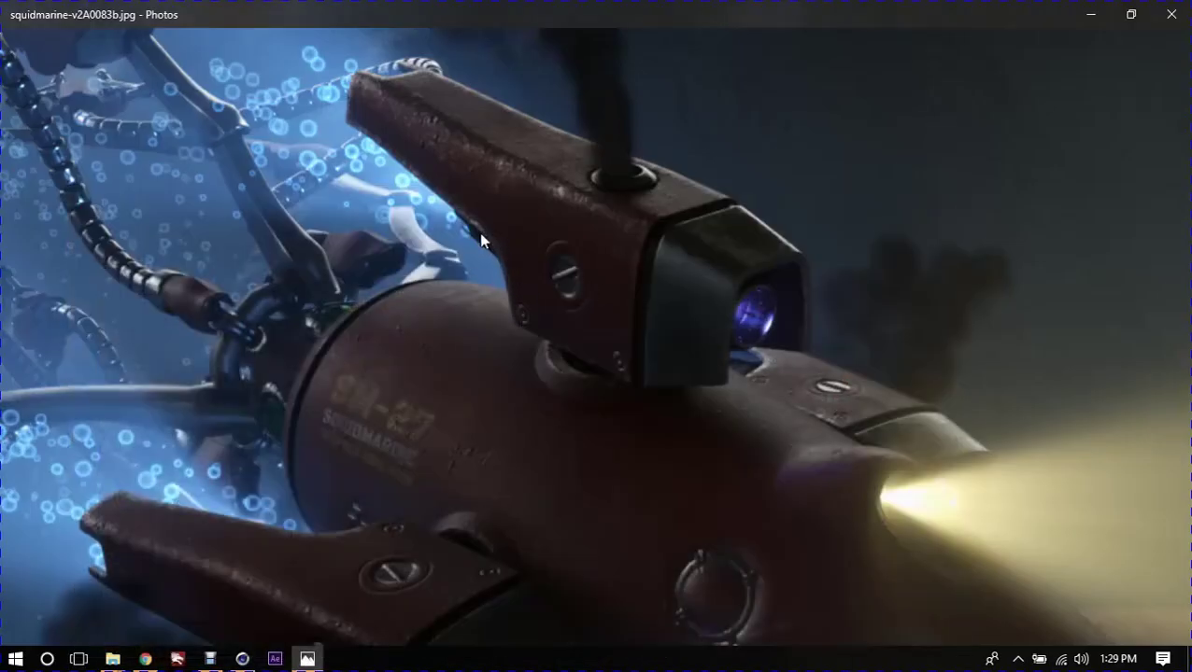
Step: Slide a point on the arm's lower edge along X to slant the edge
{"action": "key", "text": "alt+Tab"}
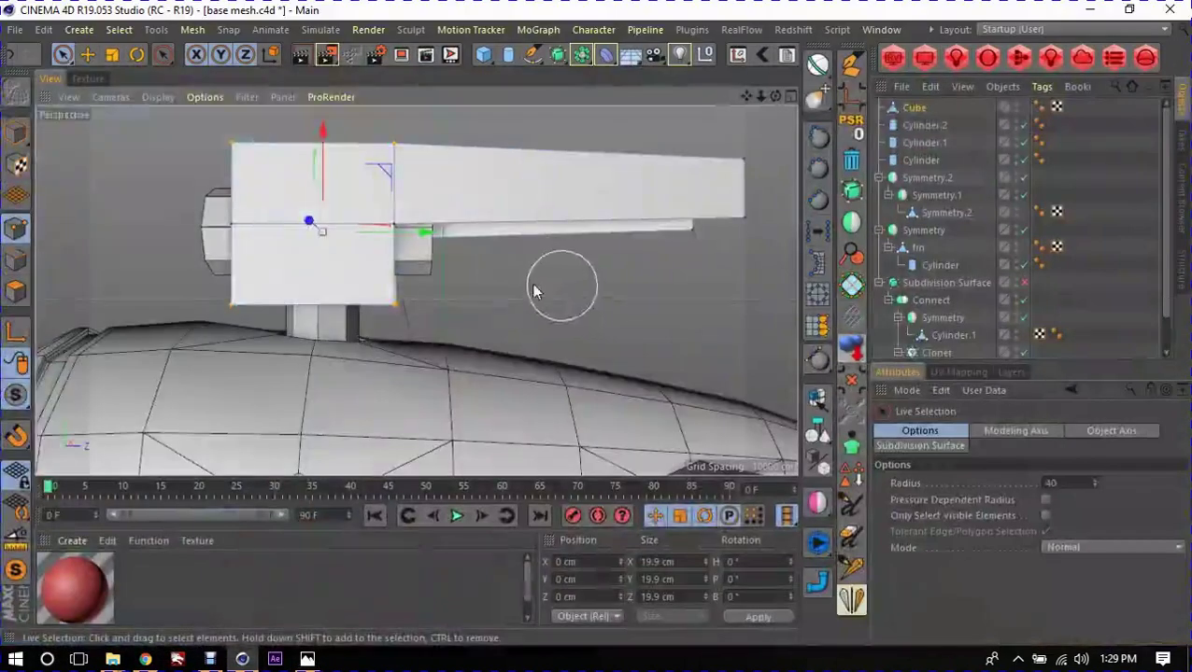
{"action": "scroll", "coordinate": [482, 273], "scroll_direction": "up", "scroll_amount": 1}
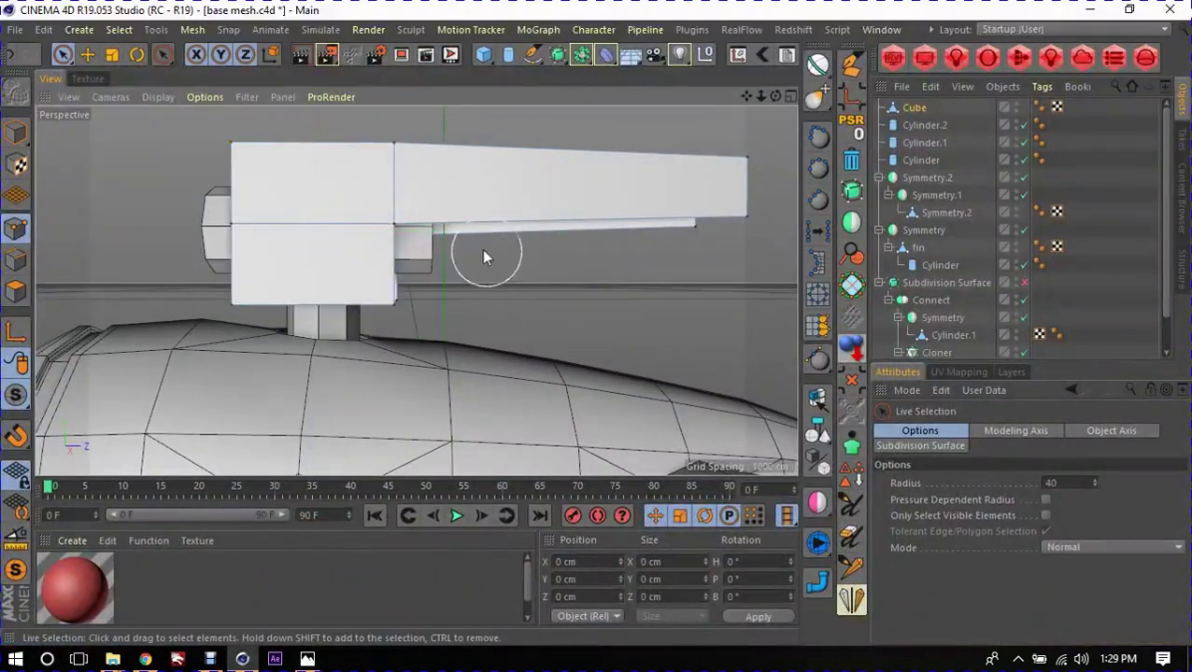
{"action": "left_click", "coordinate": [396, 224]}
{"action": "key", "text": "e"}
{"action": "left_click_drag", "start_coordinate": [487, 228], "coordinate": [518, 231]}
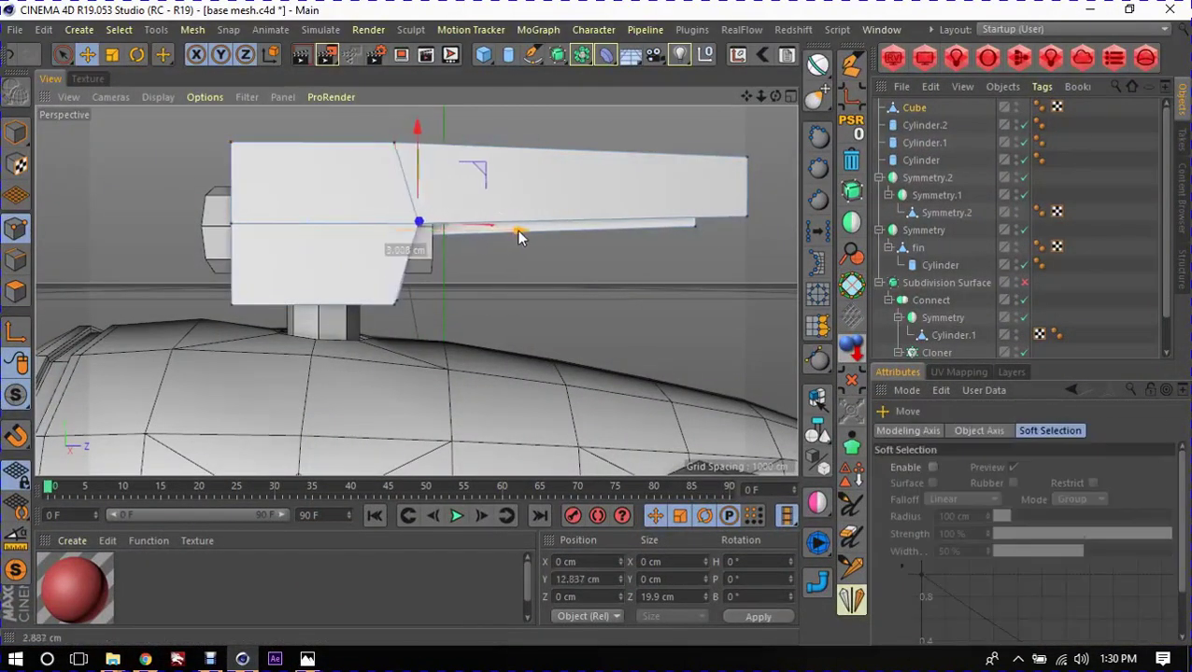
Step: Move the point at the arm's end to angle its tip
{"action": "mouse_move", "coordinate": [588, 271]}
{"action": "left_mouse_down", "text": "alt"}
{"action": "mouse_move", "coordinate": [439, 276]}
{"action": "mouse_move", "coordinate": [578, 290]}
{"action": "mouse_move", "coordinate": [598, 270]}
{"action": "left_mouse_up", "text": "alt"}
{"action": "key", "text": "space"}
{"action": "left_click", "coordinate": [566, 252]}
{"action": "key", "text": "e"}
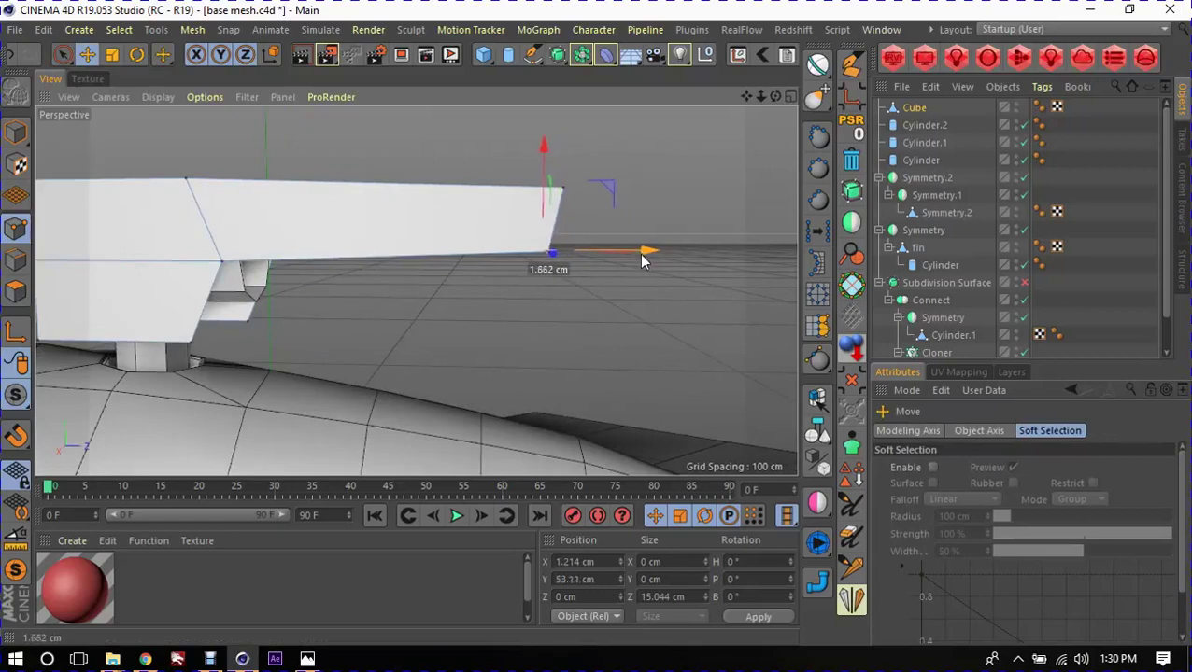
{"action": "mouse_move", "coordinate": [537, 224]}
{"action": "left_mouse_down", "text": "alt"}
{"action": "mouse_move", "coordinate": [408, 426]}
{"action": "mouse_move", "coordinate": [409, 285]}
{"action": "mouse_move", "coordinate": [524, 220]}
{"action": "mouse_move", "coordinate": [324, 159]}
{"action": "mouse_move", "coordinate": [392, 258]}
{"action": "mouse_move", "coordinate": [457, 264]}
{"action": "mouse_move", "coordinate": [359, 295]}
{"action": "mouse_move", "coordinate": [389, 267]}
{"action": "left_mouse_up", "text": "alt"}
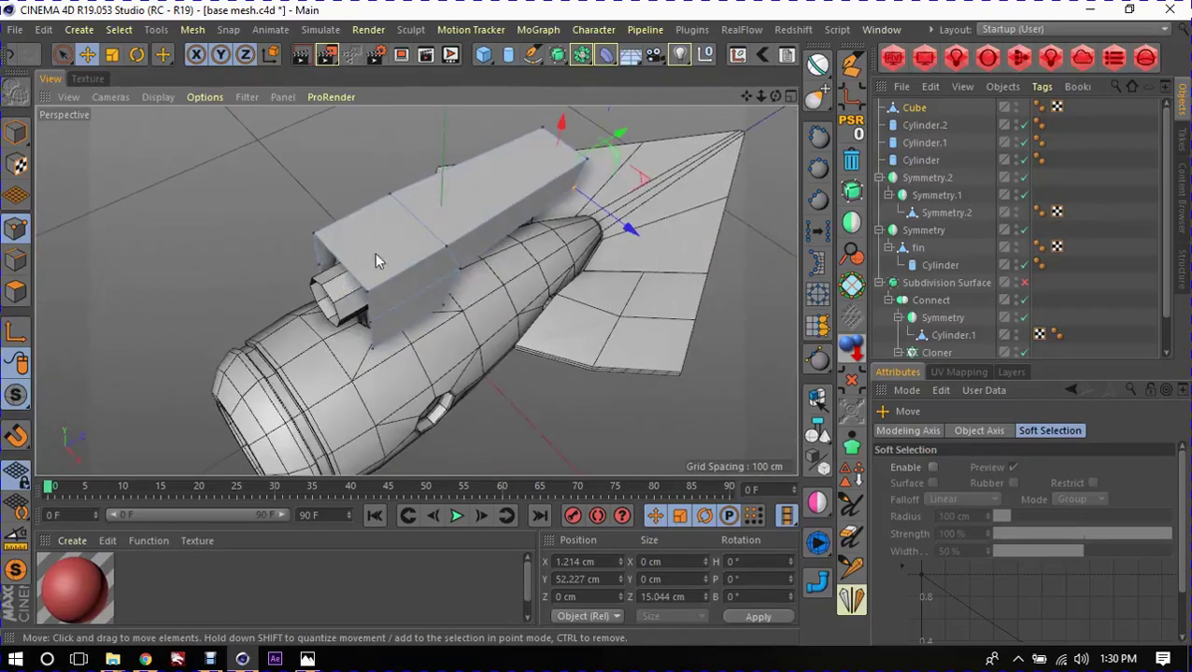
Step: Compare with the squidmarine reference, then zoom in on a flatter side view of the box
{"action": "key", "text": "alt+Tab"}
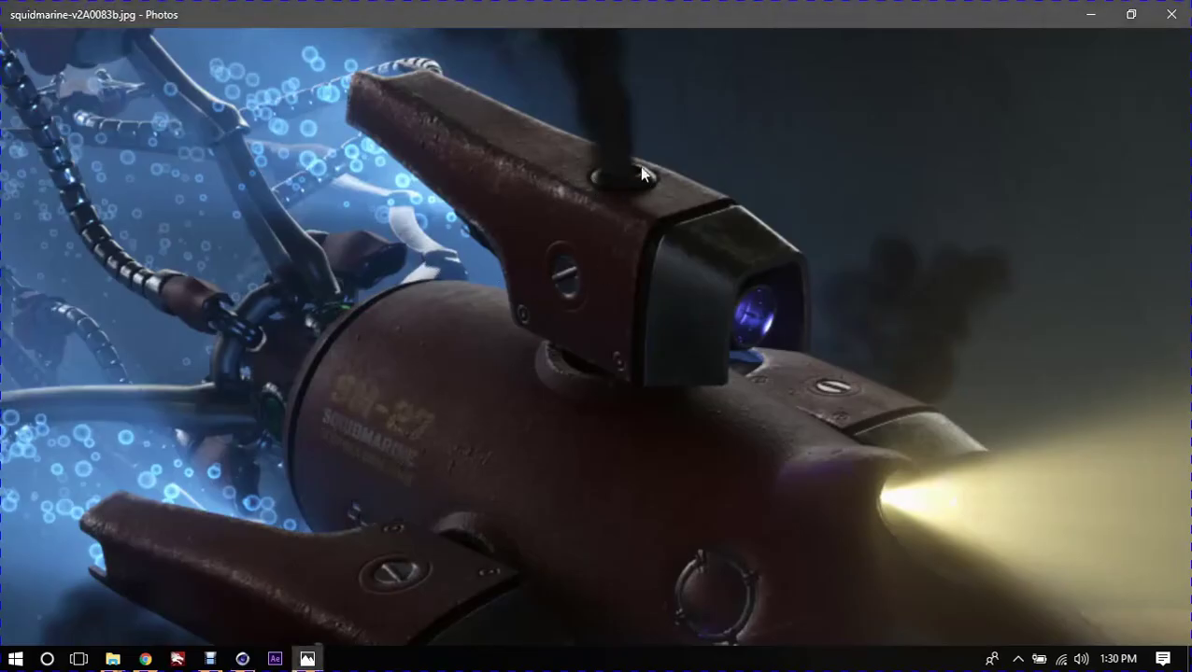
{"action": "key", "text": "alt+Tab"}
{"action": "left_click_drag", "start_coordinate": [479, 260], "coordinate": [493, 245], "text": "alt"}
{"action": "scroll", "coordinate": [474, 245], "scroll_direction": "up", "scroll_amount": 3}
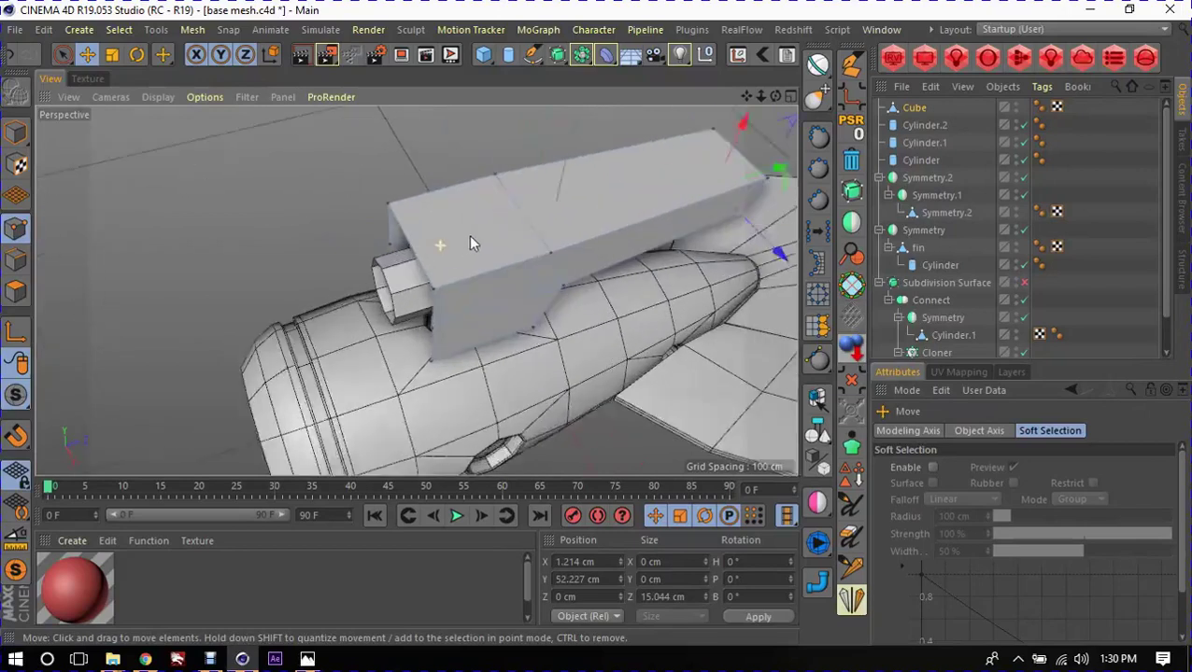
{"action": "scroll", "coordinate": [473, 229], "scroll_direction": "up", "scroll_amount": 3}
{"action": "scroll", "coordinate": [399, 241], "scroll_direction": "up", "scroll_amount": 2}
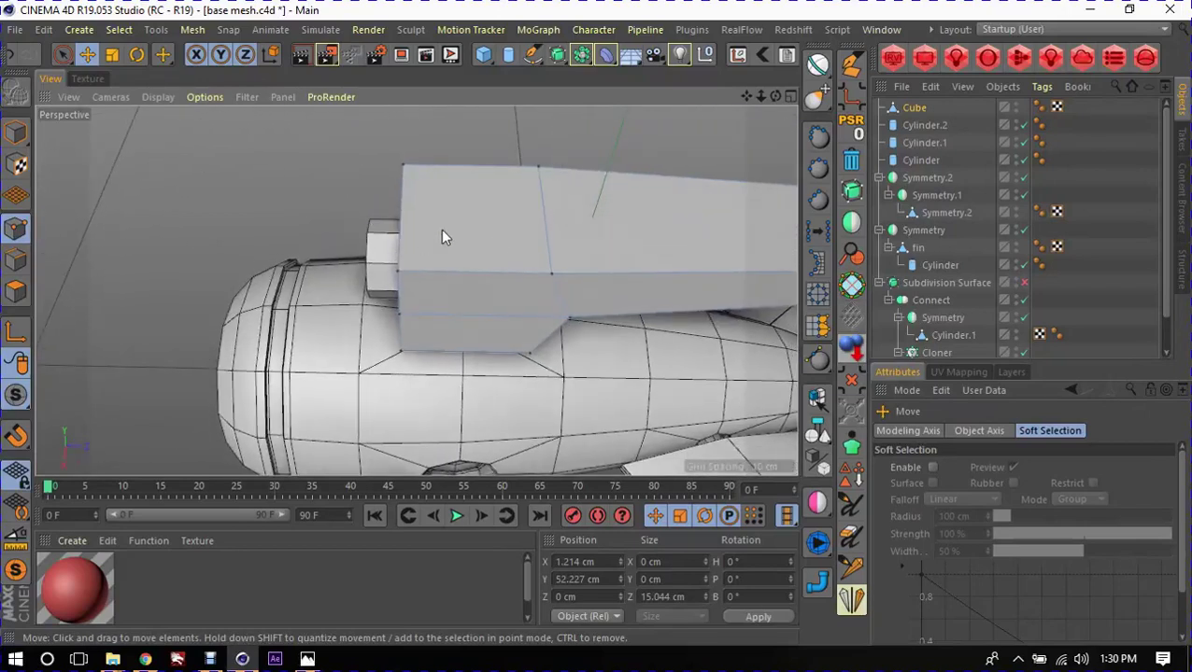
Step: Place a 50% loop cut along the rectangular block with Loop/Path Cut
{"action": "key", "text": "k"}
{"action": "key", "text": "l"}
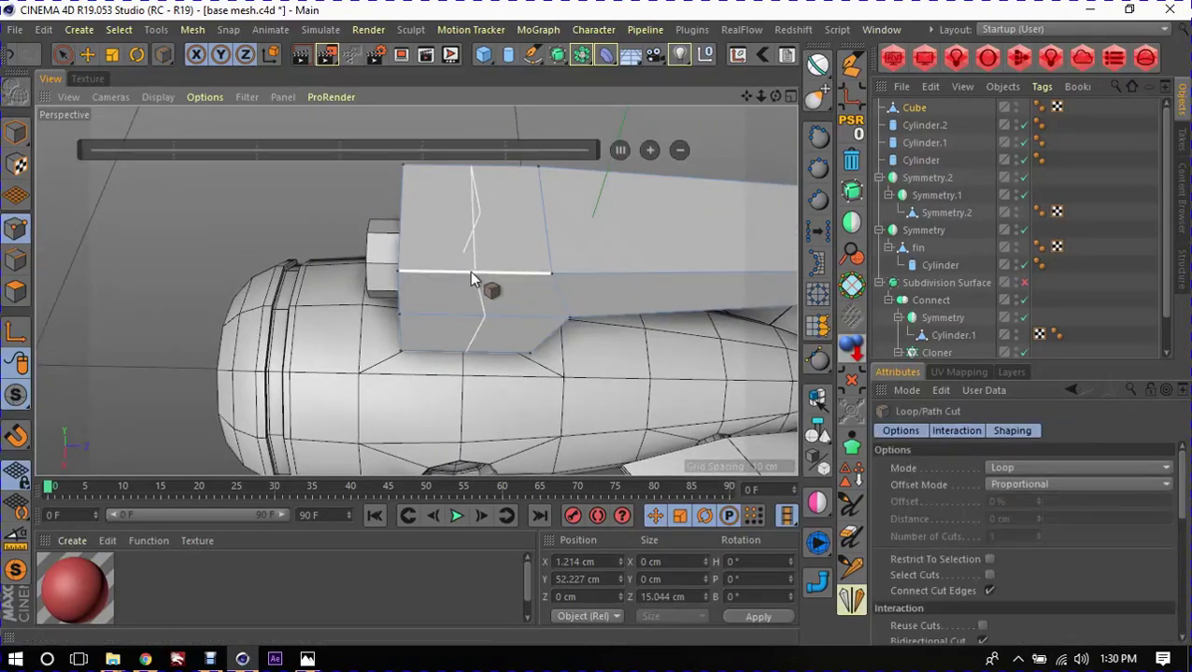
{"action": "left_click", "coordinate": [469, 271]}
{"action": "mouse_move", "coordinate": [407, 262]}
{"action": "left_mouse_down", "text": "alt"}
{"action": "mouse_move", "coordinate": [510, 259]}
{"action": "mouse_move", "coordinate": [402, 274]}
{"action": "mouse_move", "coordinate": [459, 287]}
{"action": "mouse_move", "coordinate": [439, 338]}
{"action": "mouse_move", "coordinate": [395, 204]}
{"action": "mouse_move", "coordinate": [514, 277]}
{"action": "mouse_move", "coordinate": [446, 274]}
{"action": "mouse_move", "coordinate": [416, 299]}
{"action": "left_mouse_up", "text": "alt"}
Step: Inspect the block's front end and select a face on its top
{"action": "key", "text": "e"}
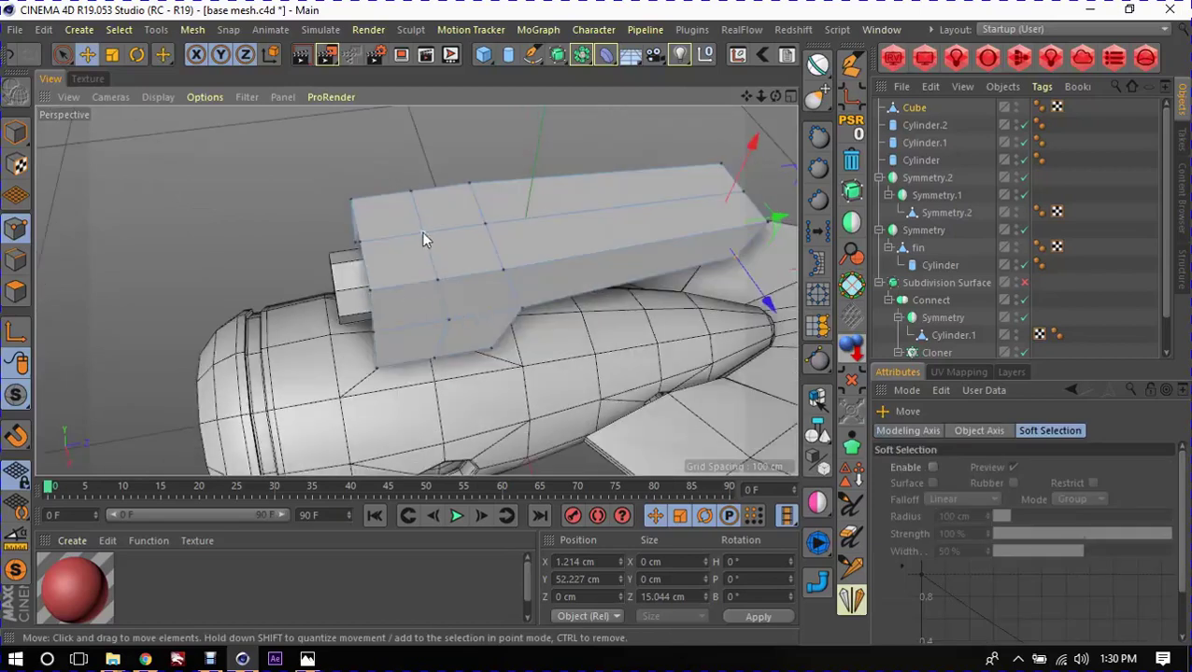
{"action": "scroll", "coordinate": [420, 274], "scroll_direction": "up", "scroll_amount": 5}
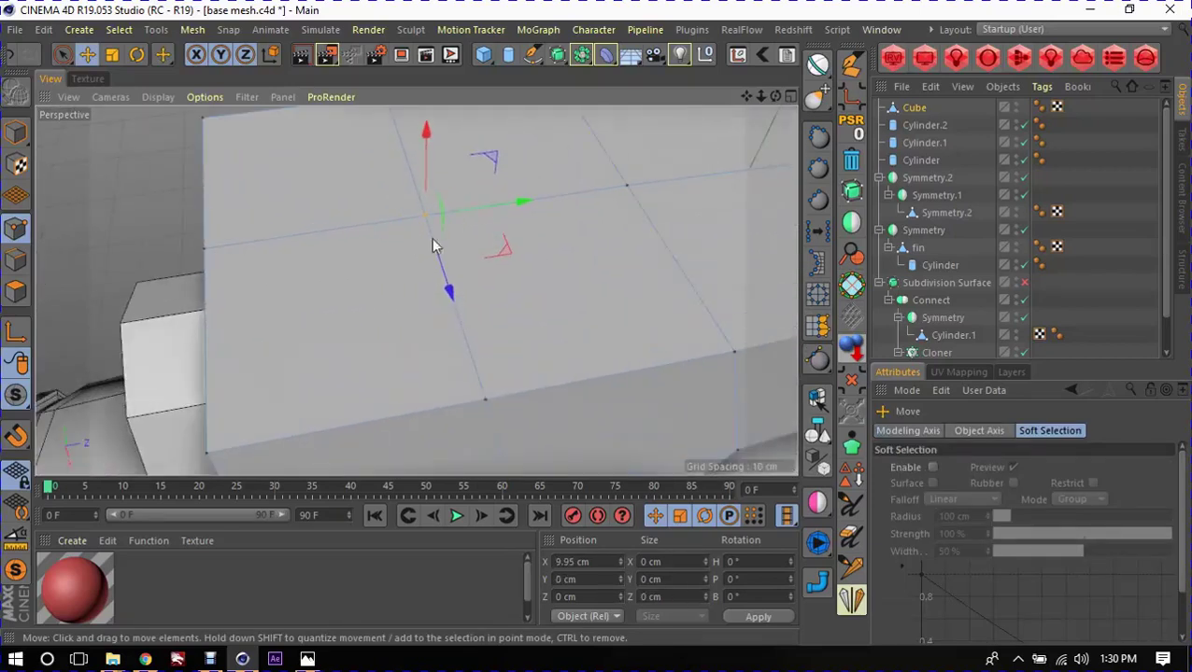
{"action": "scroll", "coordinate": [452, 255], "scroll_direction": "down", "scroll_amount": 3}
{"action": "scroll", "coordinate": [464, 268], "scroll_direction": "down", "scroll_amount": 2}
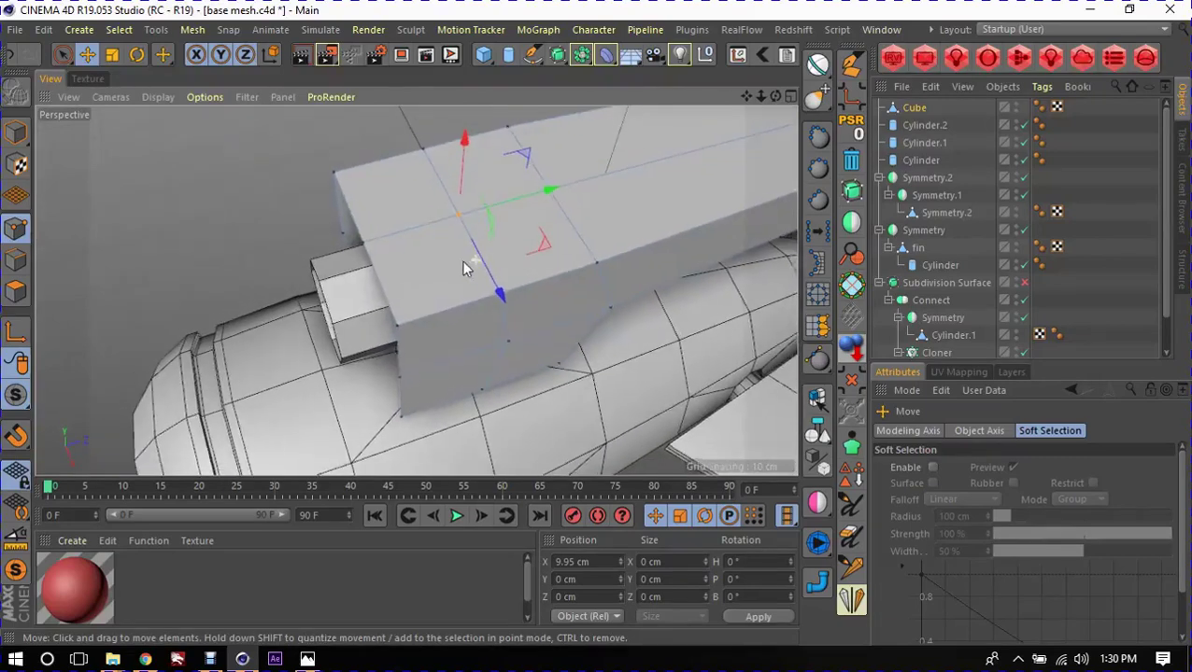
{"action": "left_click_drag", "start_coordinate": [462, 268], "coordinate": [446, 281], "text": "alt"}
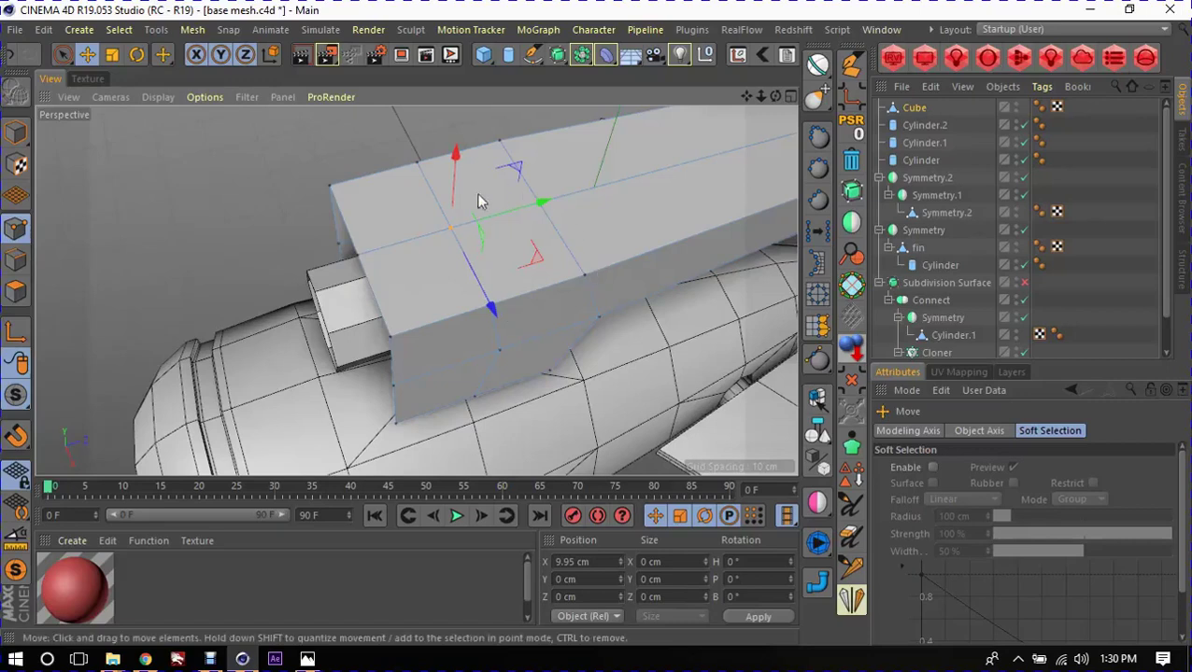
{"action": "left_click", "coordinate": [414, 265]}
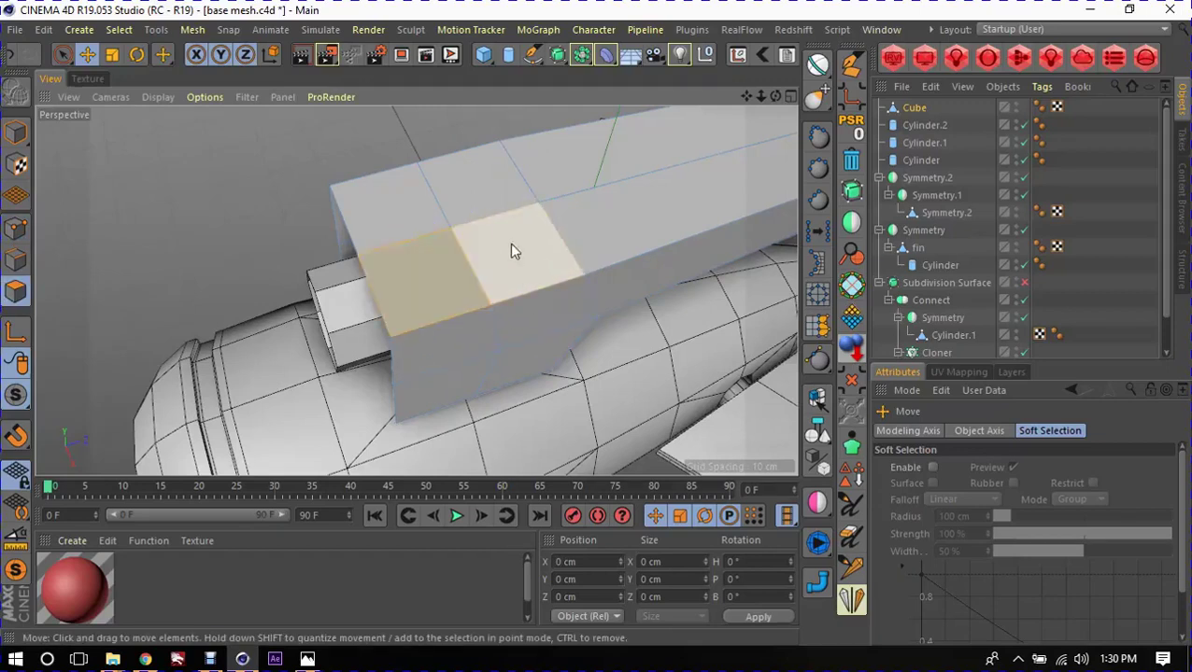
{"action": "mouse_move", "coordinate": [428, 275]}
{"action": "left_mouse_down"}
{"action": "mouse_move", "coordinate": [417, 239]}
{"action": "mouse_move", "coordinate": [435, 206]}
{"action": "left_mouse_up"}
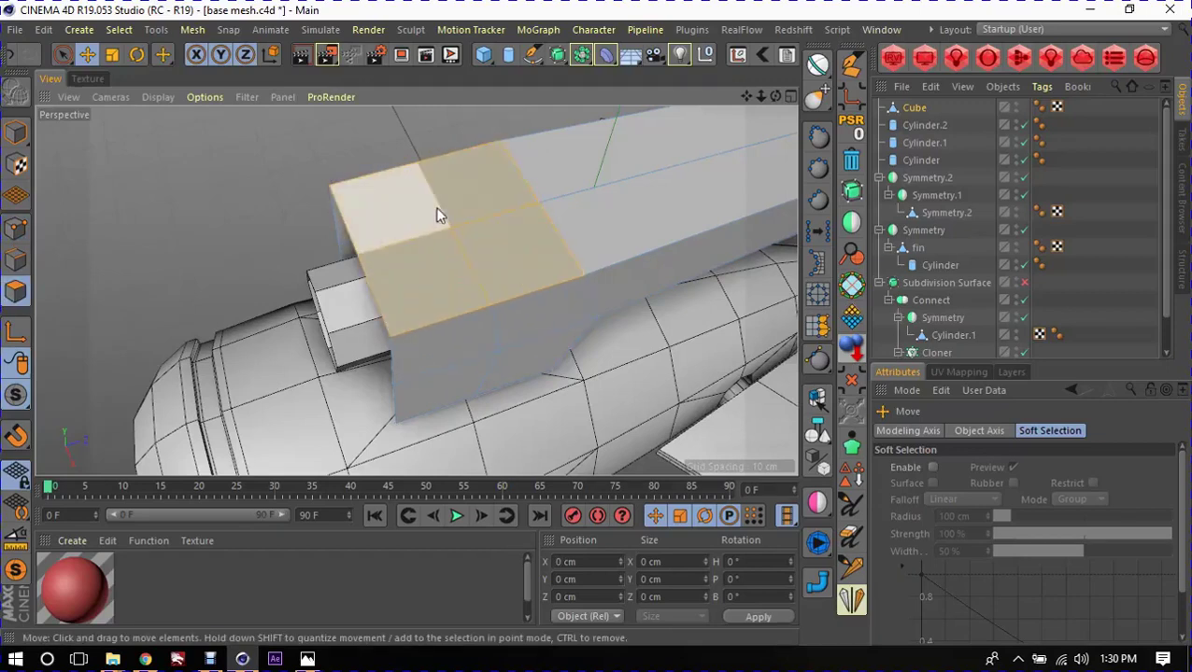
{"action": "key", "text": "i"}
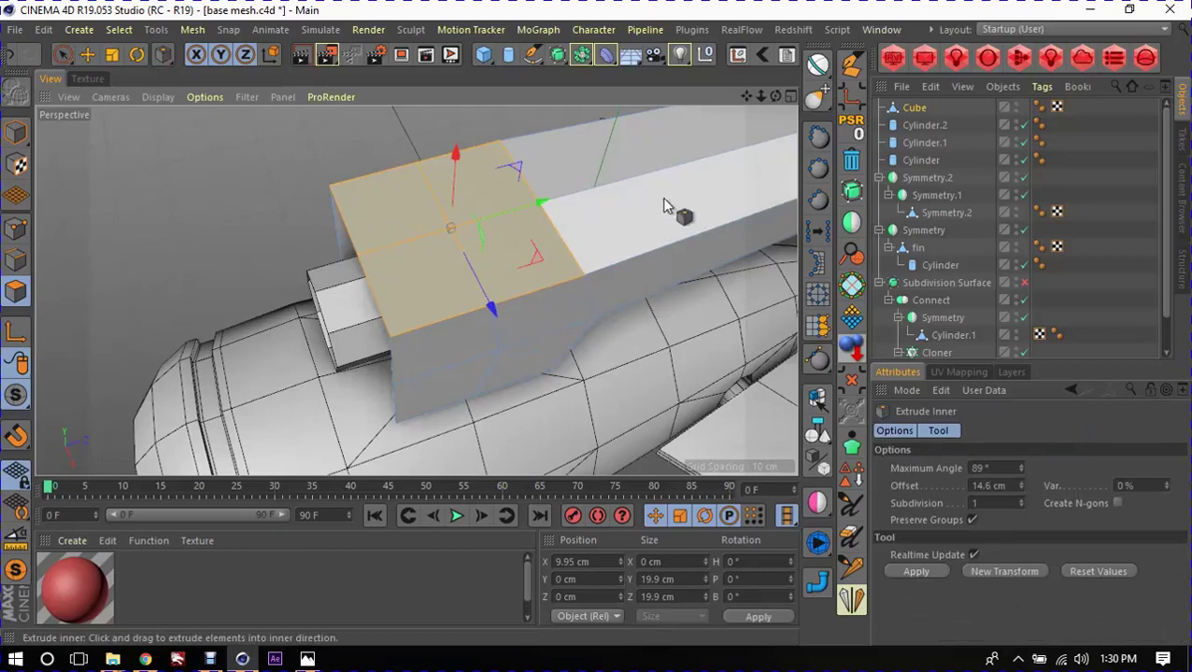
{"action": "left_click_drag", "start_coordinate": [590, 323], "coordinate": [586, 325]}
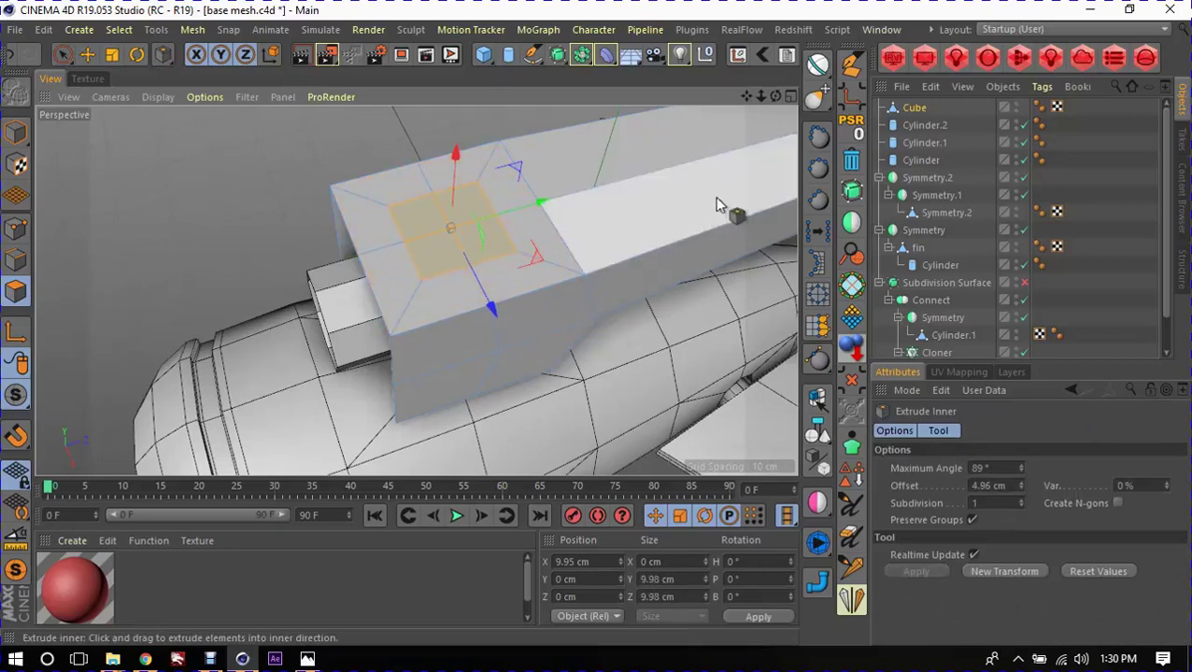
{"action": "left_click", "coordinate": [854, 291]}
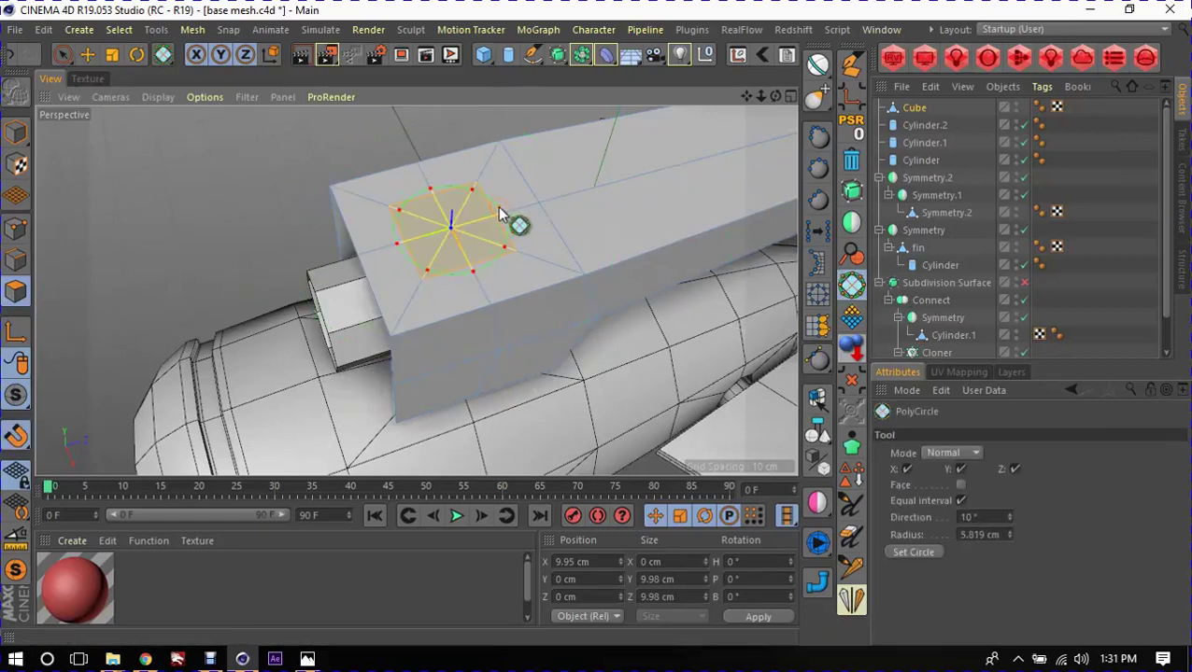
{"action": "key", "text": "e"}
{"action": "mouse_move", "coordinate": [533, 221]}
{"action": "left_mouse_down", "text": "alt"}
{"action": "mouse_move", "coordinate": [442, 197]}
{"action": "mouse_move", "coordinate": [535, 208]}
{"action": "mouse_move", "coordinate": [601, 179]}
{"action": "mouse_move", "coordinate": [611, 215]}
{"action": "left_mouse_up", "text": "alt"}
{"action": "key", "text": "t"}
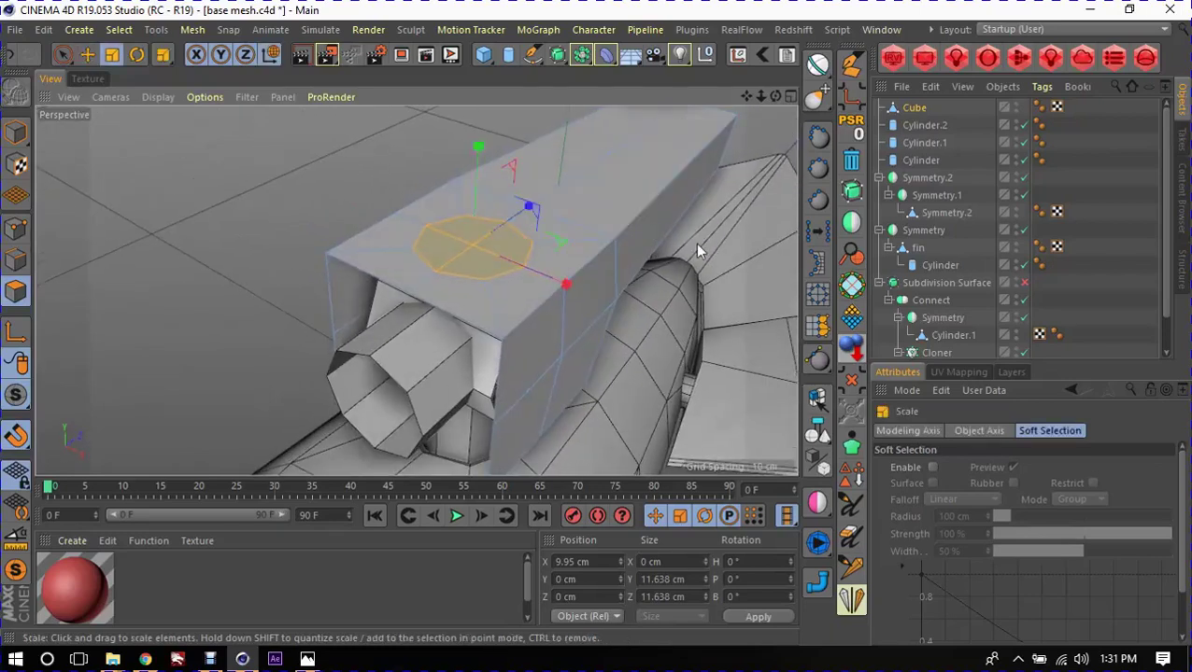
{"action": "mouse_move", "coordinate": [697, 250]}
{"action": "left_mouse_down"}
{"action": "mouse_move", "coordinate": [580, 260]}
{"action": "mouse_move", "coordinate": [572, 232]}
{"action": "mouse_move", "coordinate": [499, 207]}
{"action": "mouse_move", "coordinate": [538, 272]}
{"action": "mouse_move", "coordinate": [520, 191]}
{"action": "mouse_move", "coordinate": [534, 207]}
{"action": "left_mouse_up"}
{"action": "key", "text": "ctrl+z"}
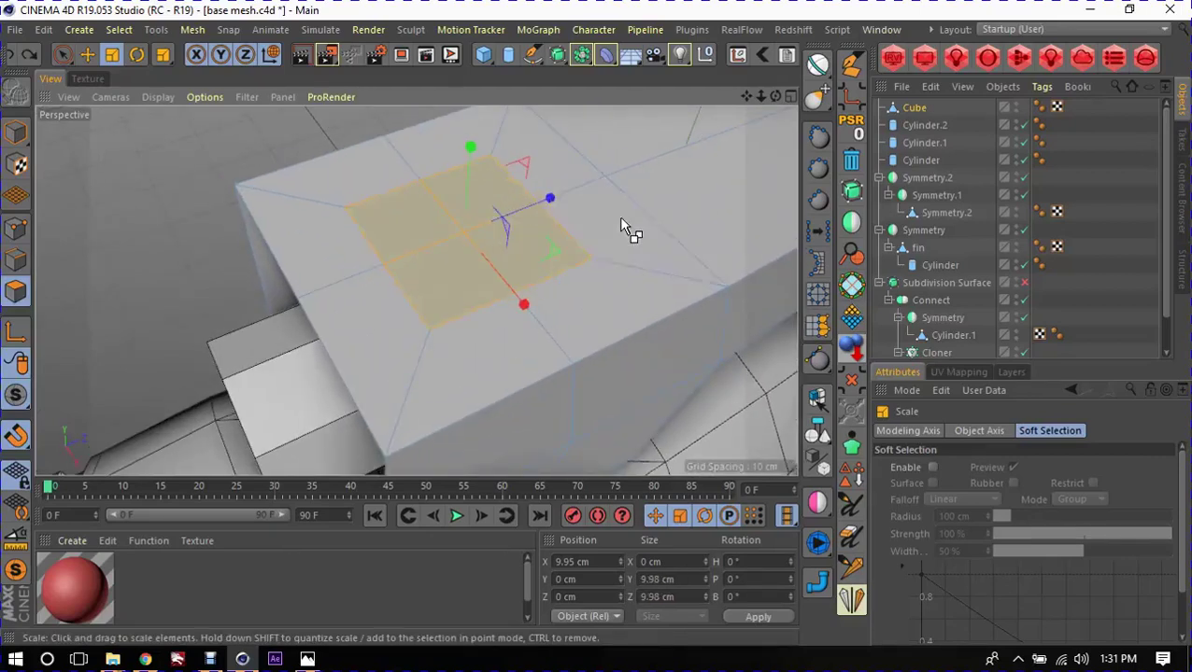
{"action": "key", "text": "ctrl+z"}
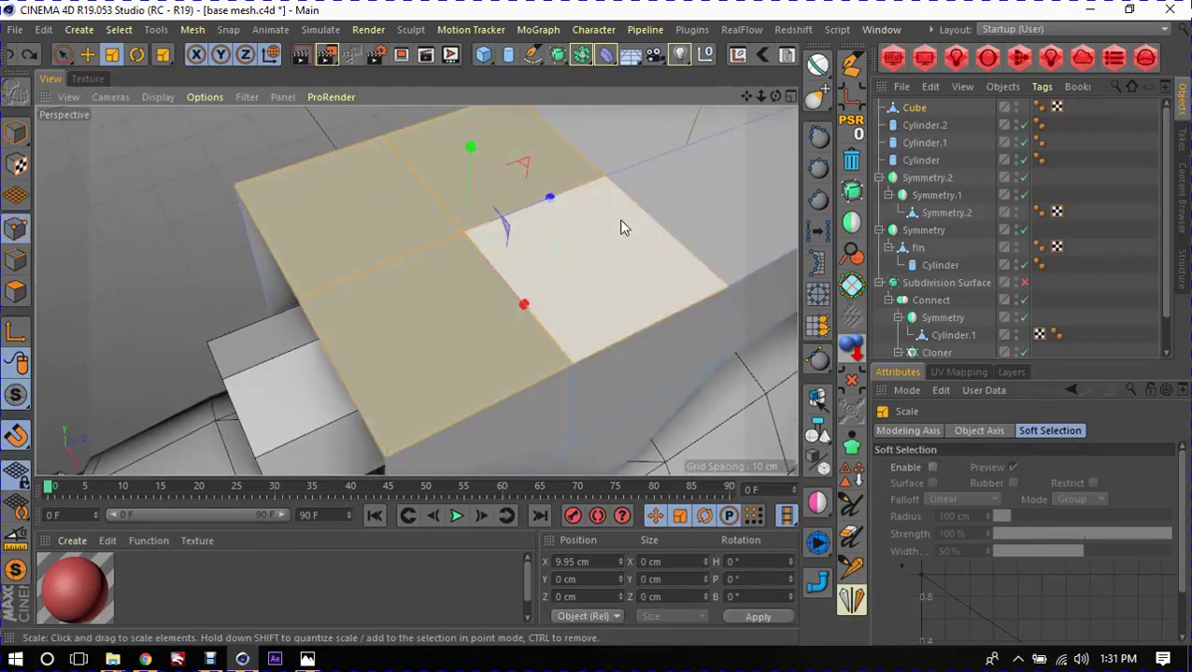
{"action": "key", "text": "ctrl+z"}
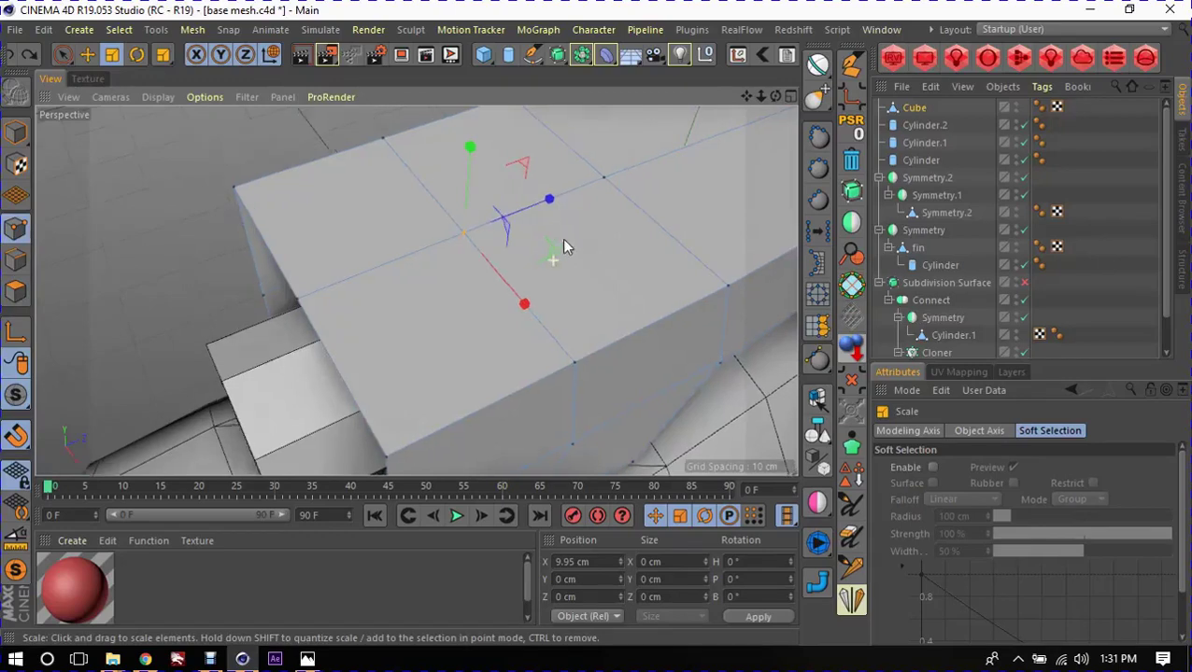
{"action": "left_click_drag", "start_coordinate": [562, 239], "coordinate": [520, 240], "text": "alt"}
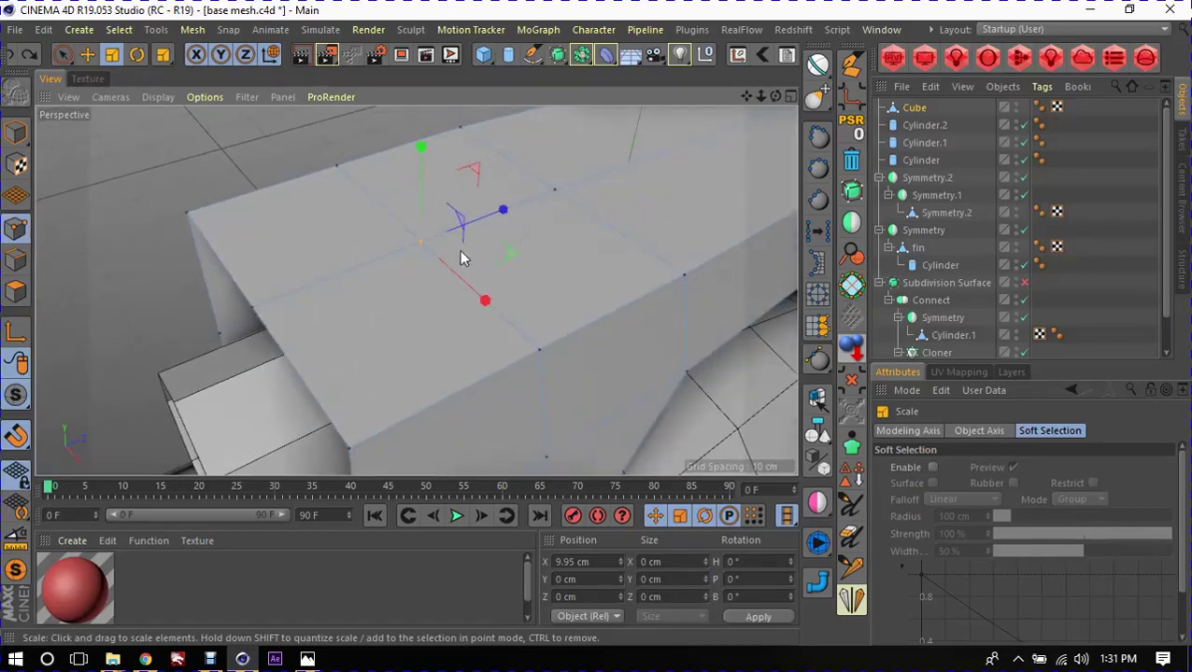
{"action": "left_click_drag", "start_coordinate": [565, 223], "coordinate": [527, 235], "text": "alt"}
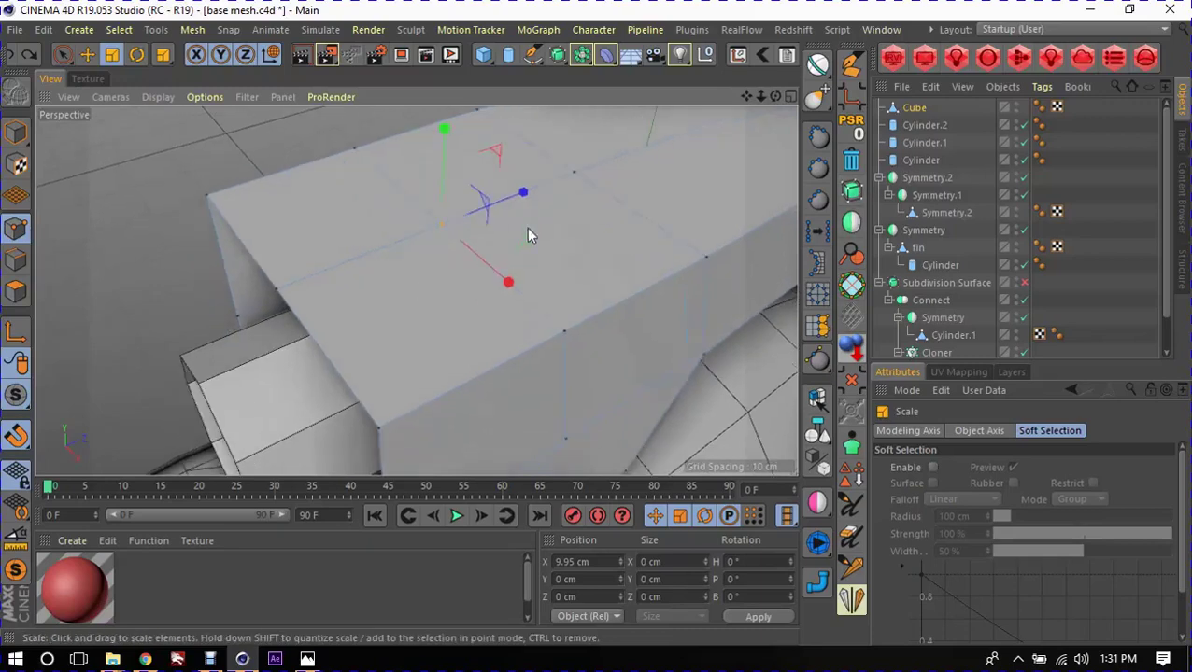
{"action": "key", "text": "e"}
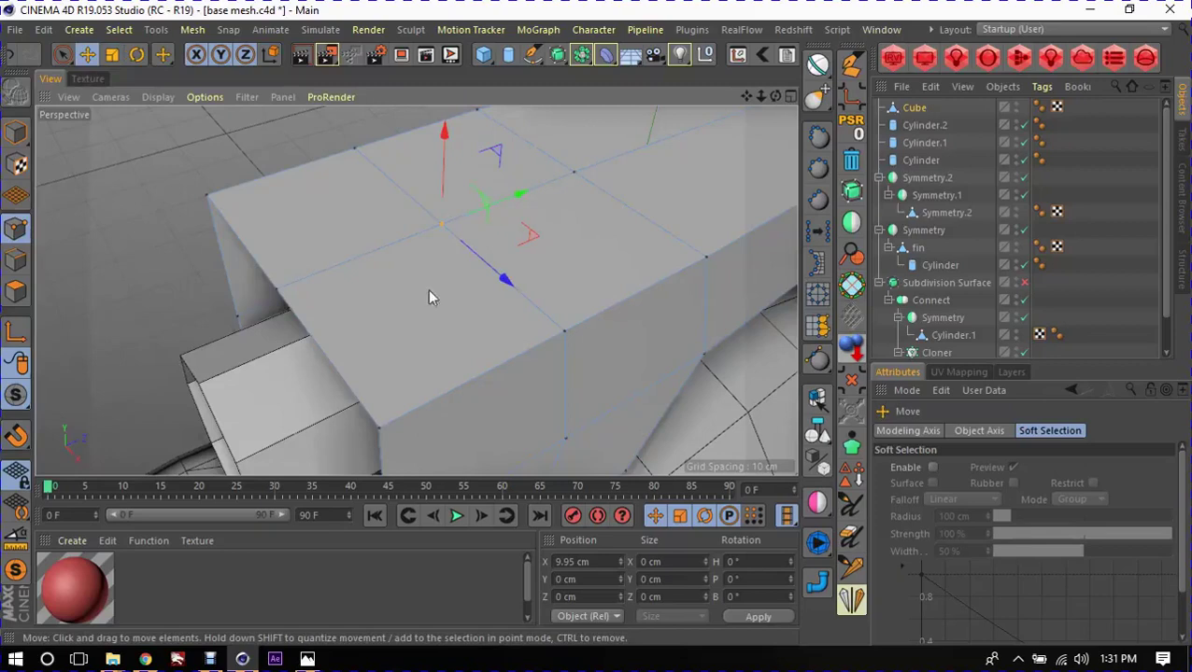
Step: Bevel the top's centre by 5.4 cm into an octagon, setting bevel Depth between -100% and 100%
{"action": "key", "text": "m"}
{"action": "key", "text": "s"}
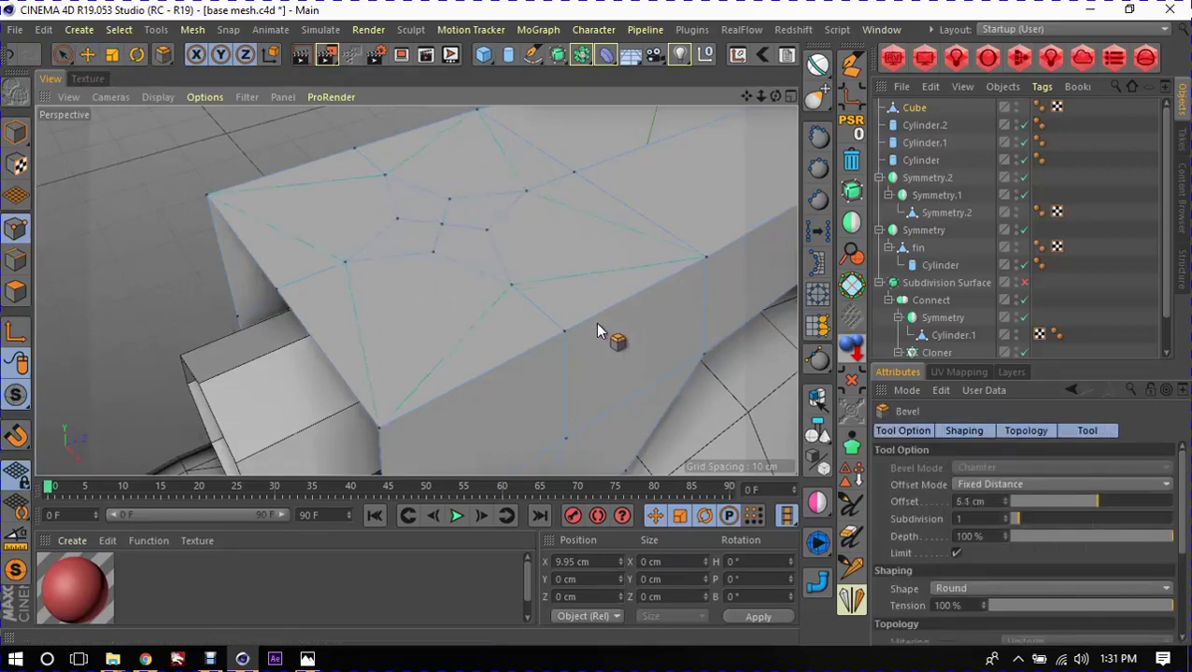
{"action": "left_click_drag", "start_coordinate": [597, 331], "coordinate": [597, 332]}
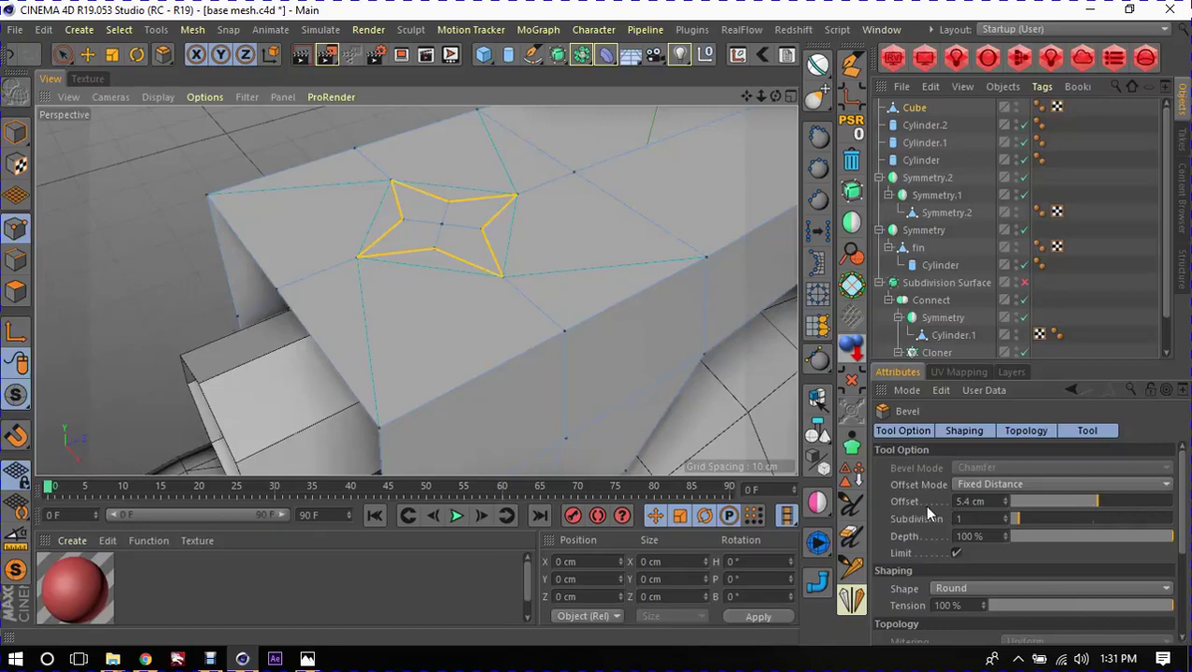
{"action": "key", "text": "super+plus"}
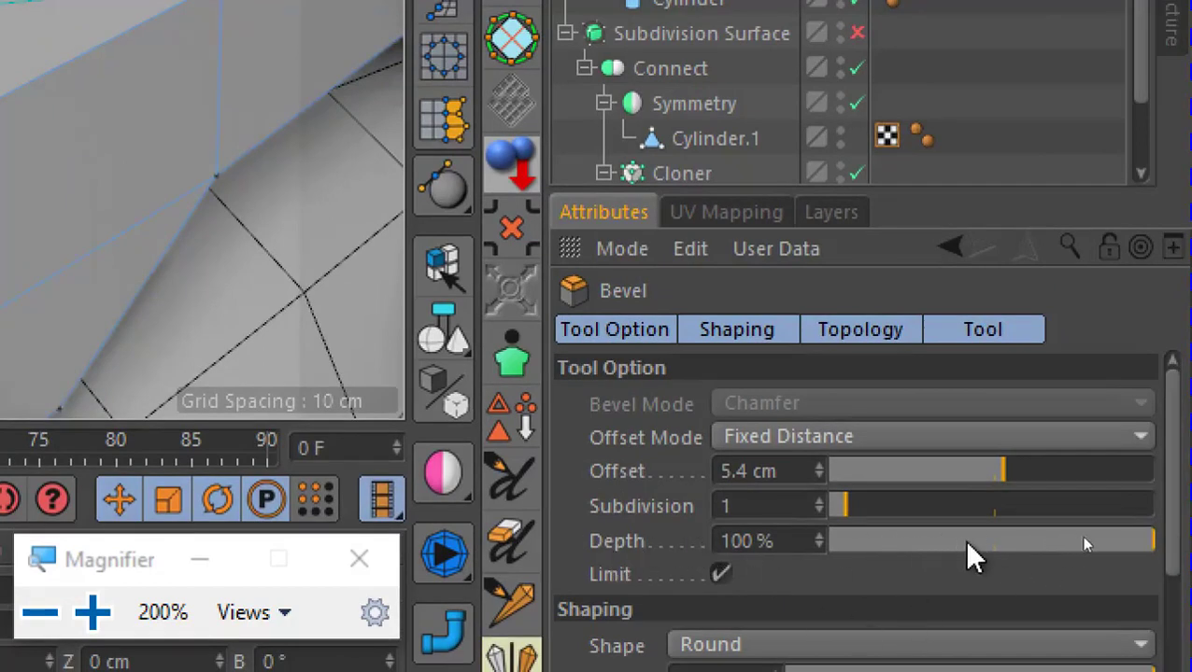
{"action": "left_click", "coordinate": [1005, 541]}
{"action": "left_click_drag", "start_coordinate": [1006, 540], "coordinate": [798, 558]}
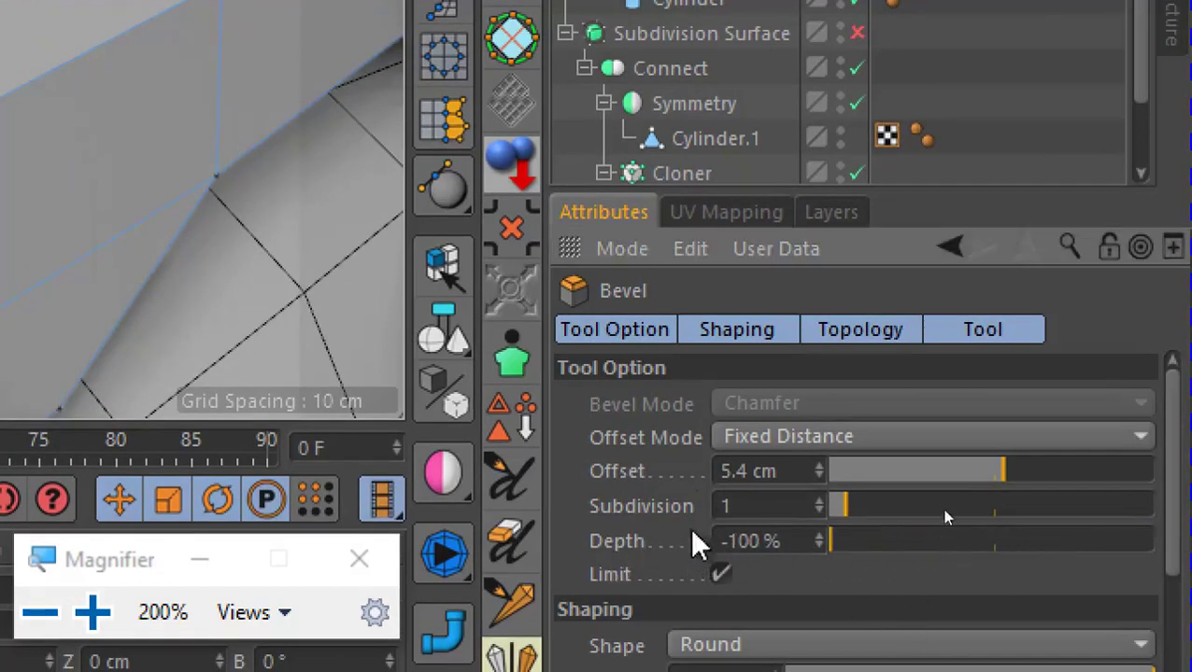
{"action": "key", "text": "super+minus"}
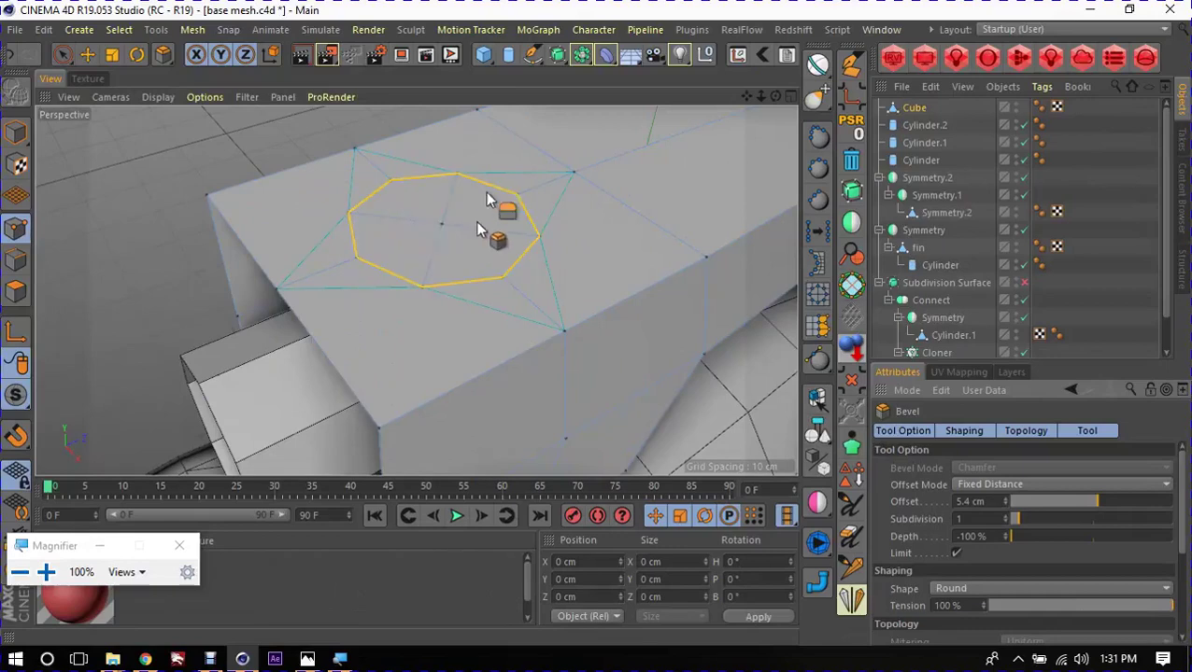
{"action": "left_click", "coordinate": [484, 200]}
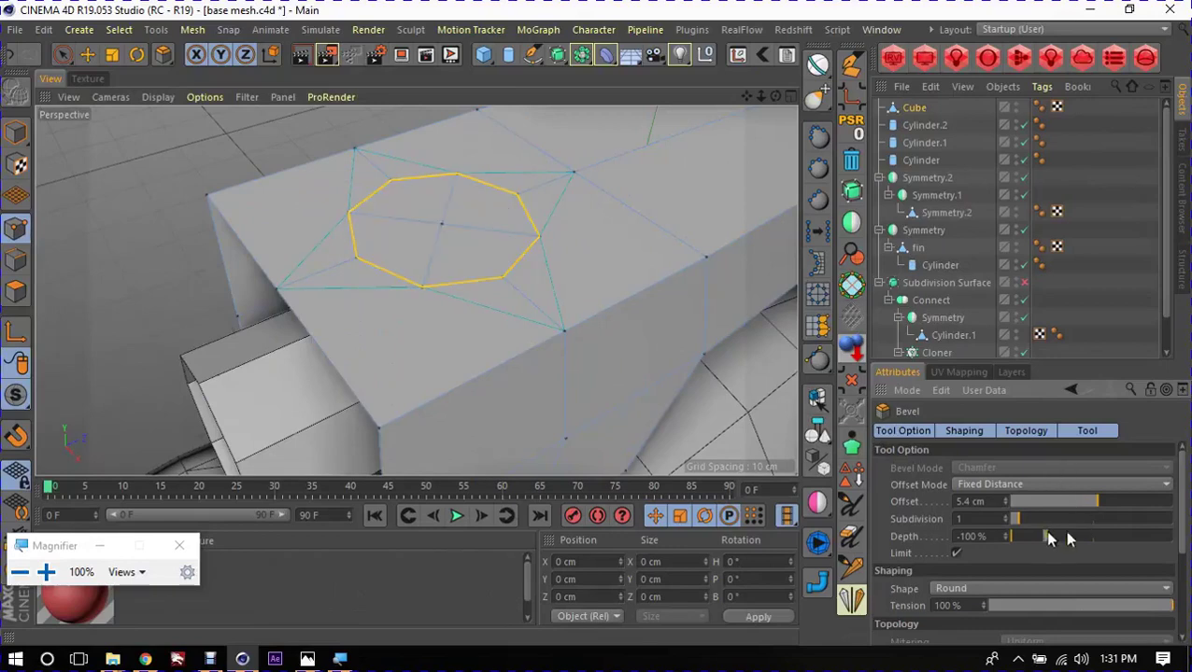
{"action": "mouse_move", "coordinate": [1067, 539]}
{"action": "left_mouse_down"}
{"action": "mouse_move", "coordinate": [1173, 539]}
{"action": "mouse_move", "coordinate": [998, 523]}
{"action": "left_mouse_up"}
Step: Select the central octagon for scaling, then deselect it and switch to point editing
{"action": "key", "text": "e"}
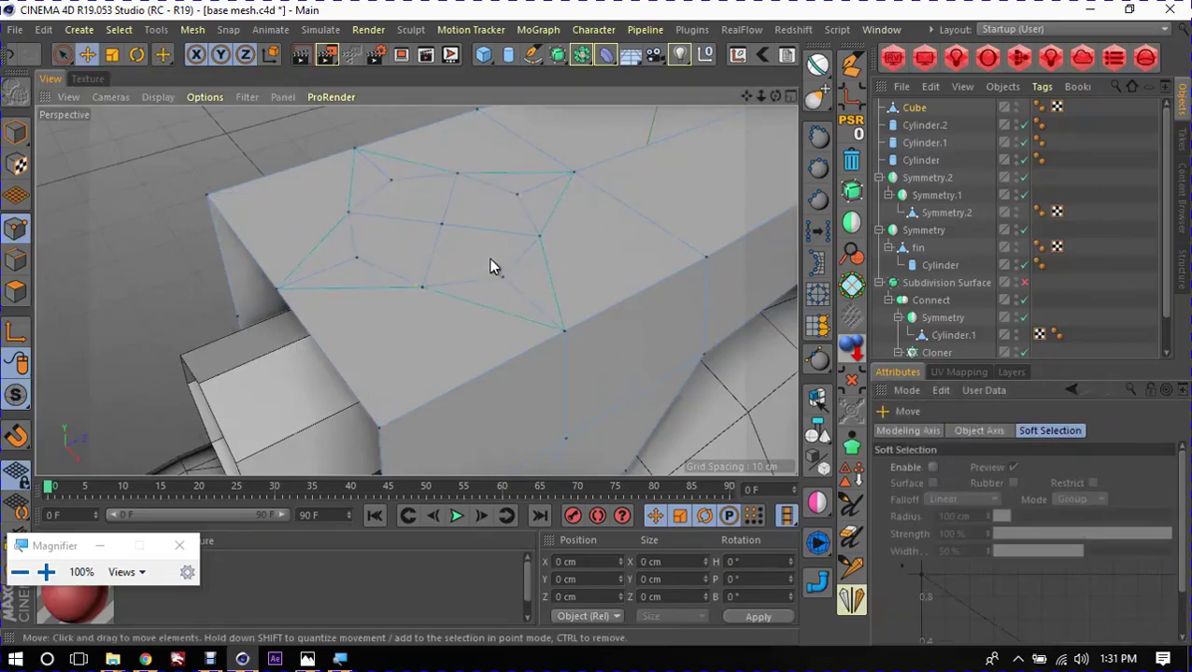
{"action": "left_click", "coordinate": [435, 227]}
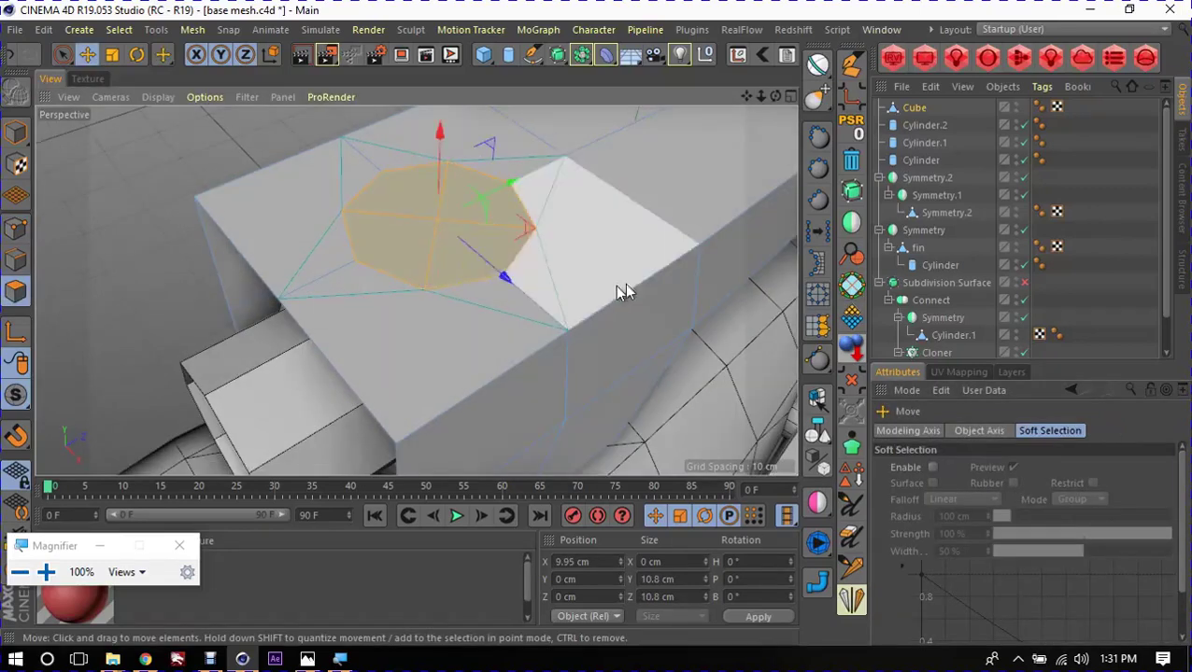
{"action": "key", "text": "t"}
{"action": "left_click_drag", "start_coordinate": [430, 272], "coordinate": [405, 322], "text": "alt"}
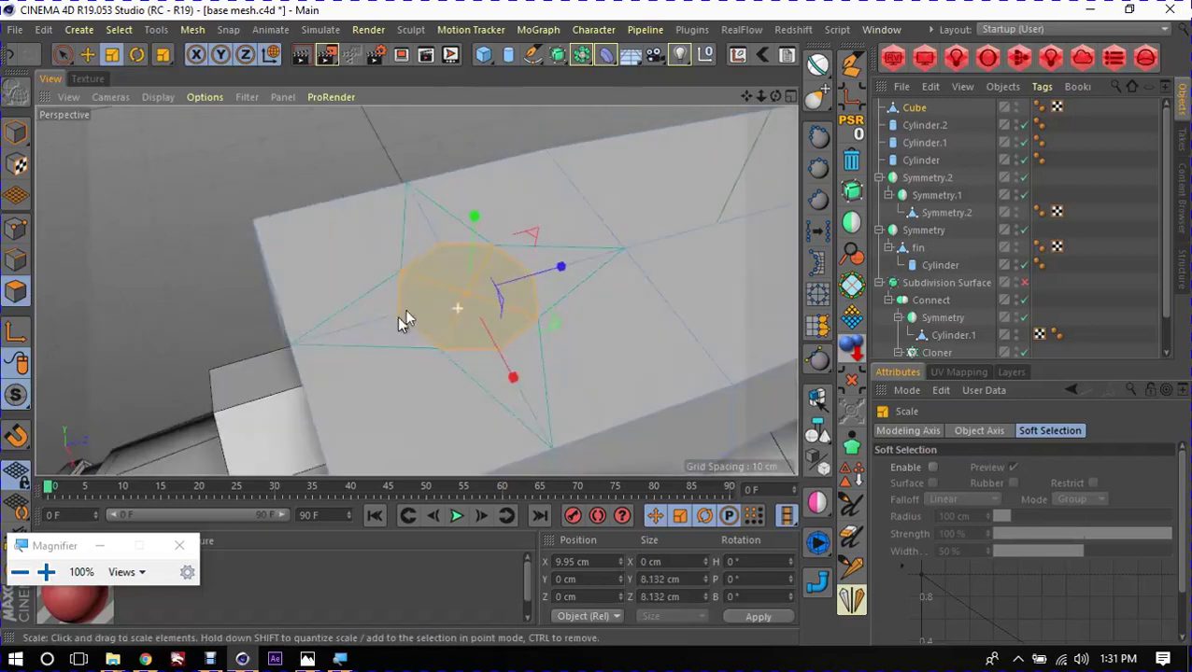
{"action": "left_click", "coordinate": [327, 150]}
{"action": "key", "text": "Return"}
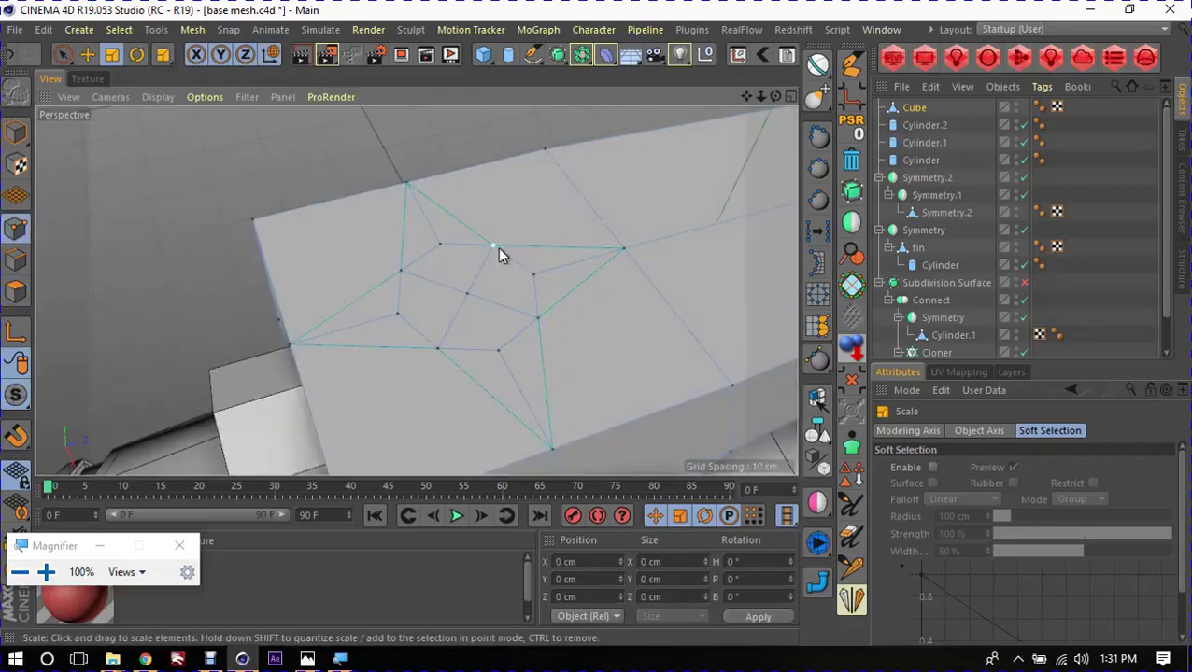
{"action": "left_click_drag", "start_coordinate": [500, 254], "coordinate": [479, 288], "text": "alt"}
Step: Select a pair of vertices on the octagon's outline
{"action": "left_click", "coordinate": [493, 248]}
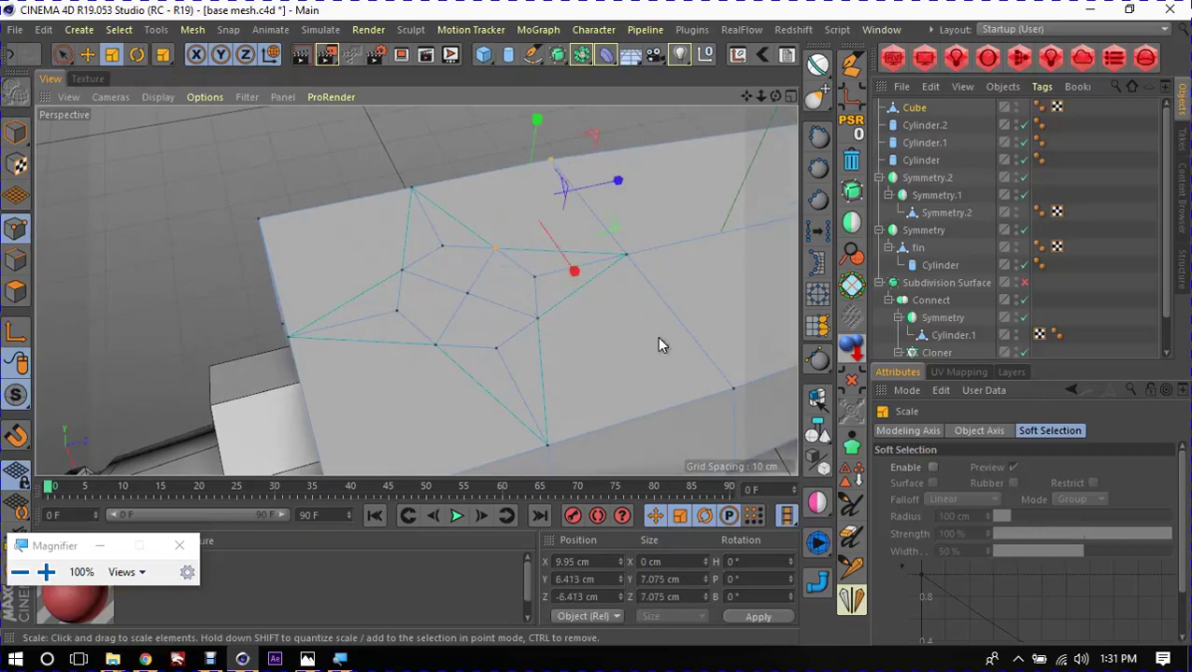
{"action": "left_click", "coordinate": [538, 315]}
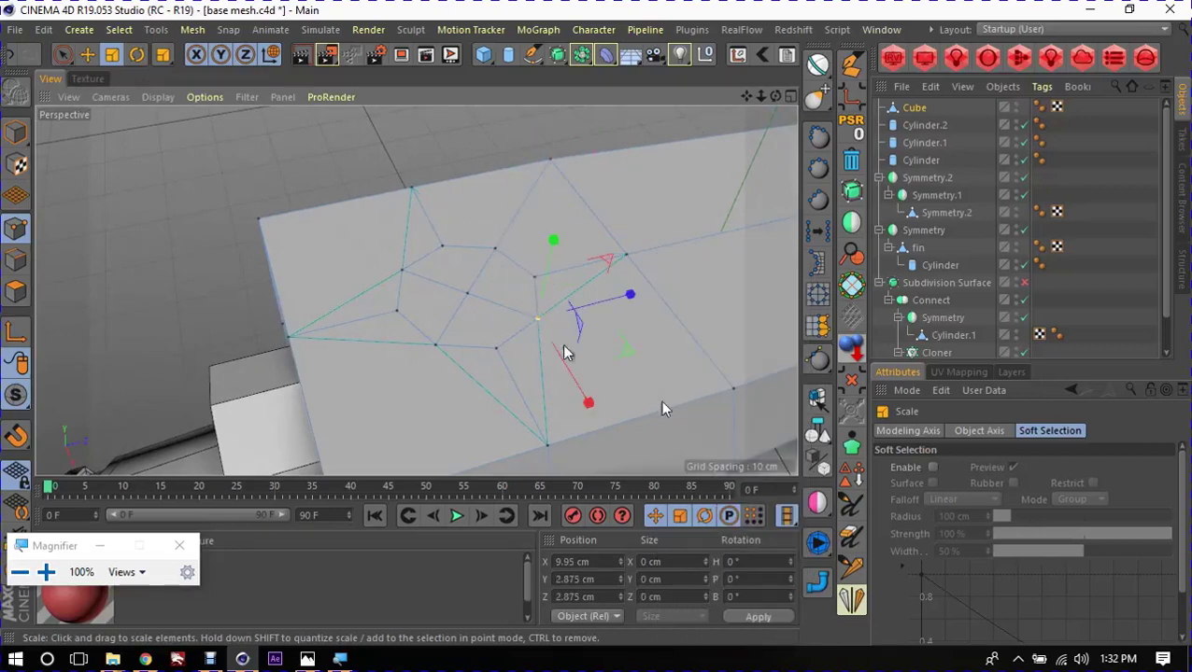
{"action": "left_click", "coordinate": [732, 392], "text": "shift"}
{"action": "left_click_drag", "start_coordinate": [732, 397], "coordinate": [586, 304], "text": "alt"}
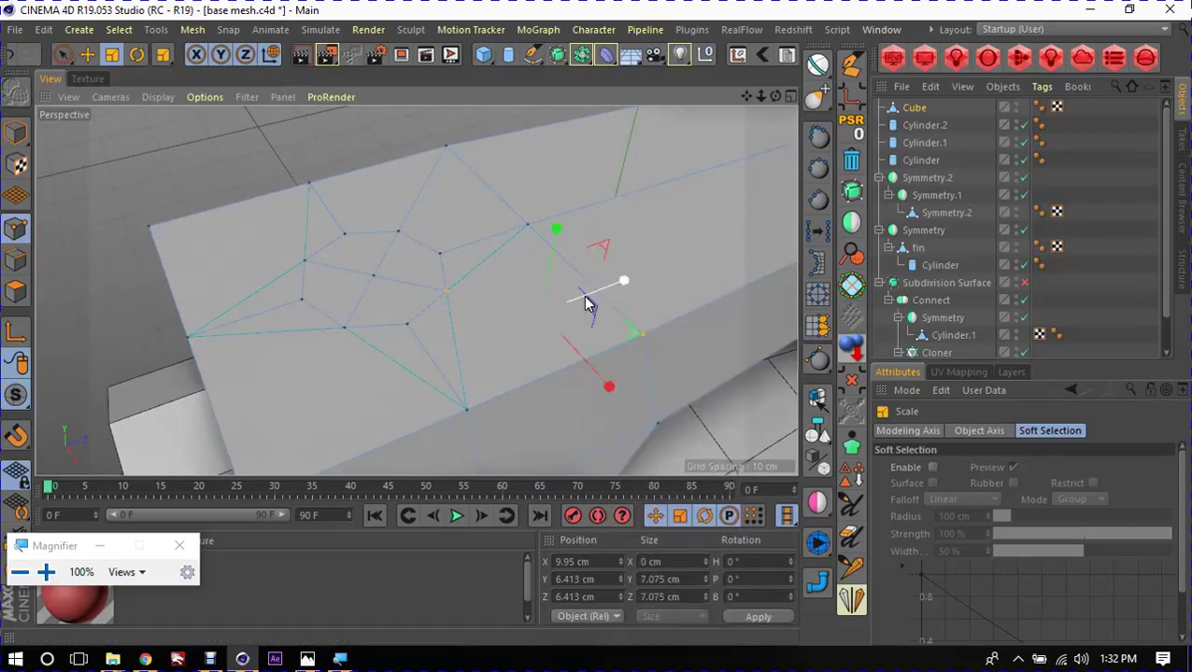
{"action": "left_click", "coordinate": [297, 262]}
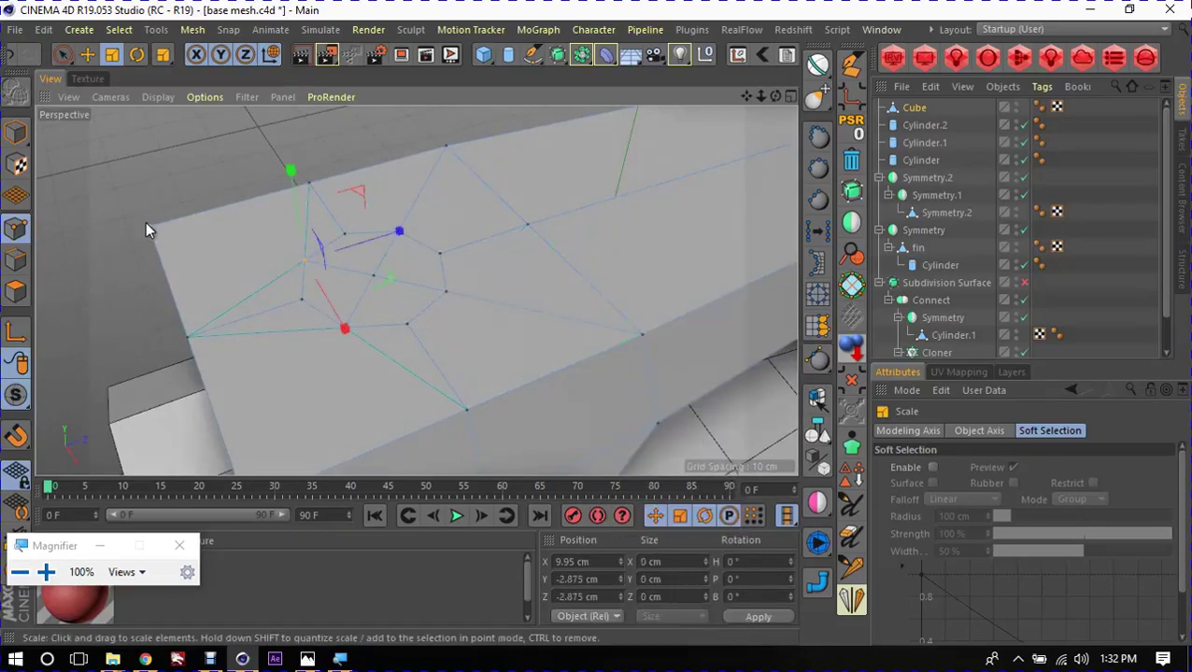
{"action": "right_click", "coordinate": [201, 231]}
{"action": "key", "text": "Escape"}
{"action": "mouse_move", "coordinate": [486, 290]}
{"action": "left_mouse_down", "text": "alt"}
{"action": "mouse_move", "coordinate": [455, 302]}
{"action": "mouse_move", "coordinate": [424, 249]}
{"action": "left_mouse_up", "text": "alt"}
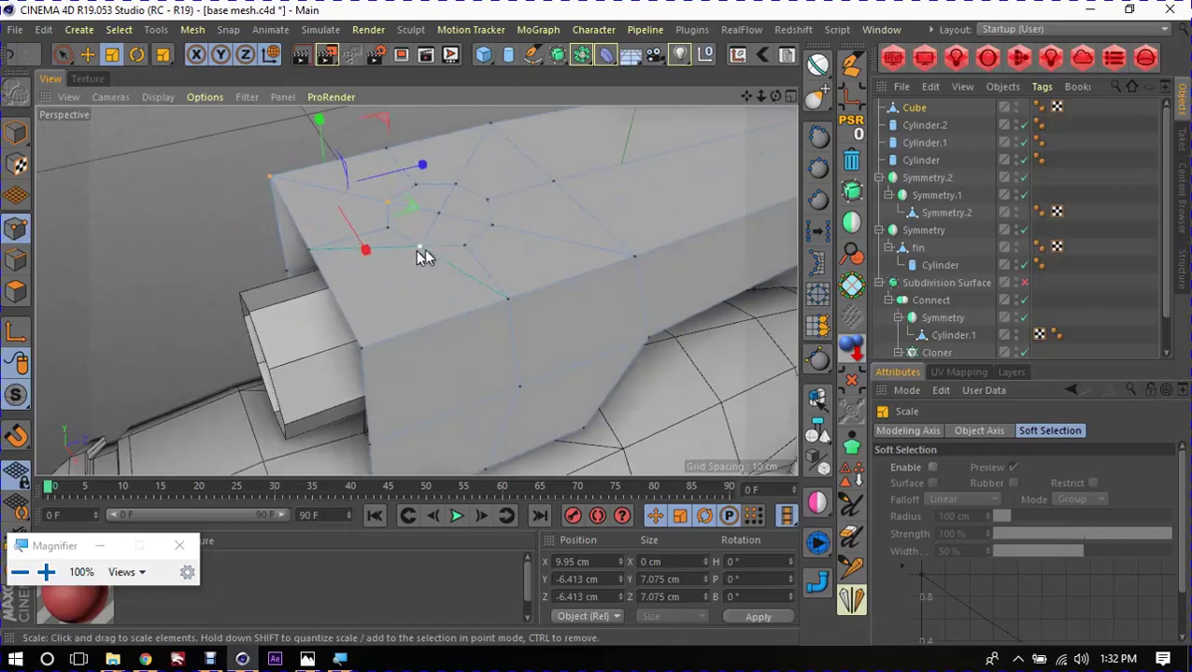
Step: Add another top-face point to the selection, then deselect and inspect the ring from several angles
{"action": "left_click", "coordinate": [360, 348], "text": "shift"}
{"action": "mouse_move", "coordinate": [558, 266]}
{"action": "left_mouse_down", "text": "alt"}
{"action": "mouse_move", "coordinate": [523, 271]}
{"action": "mouse_move", "coordinate": [572, 257]}
{"action": "left_mouse_up", "text": "alt"}
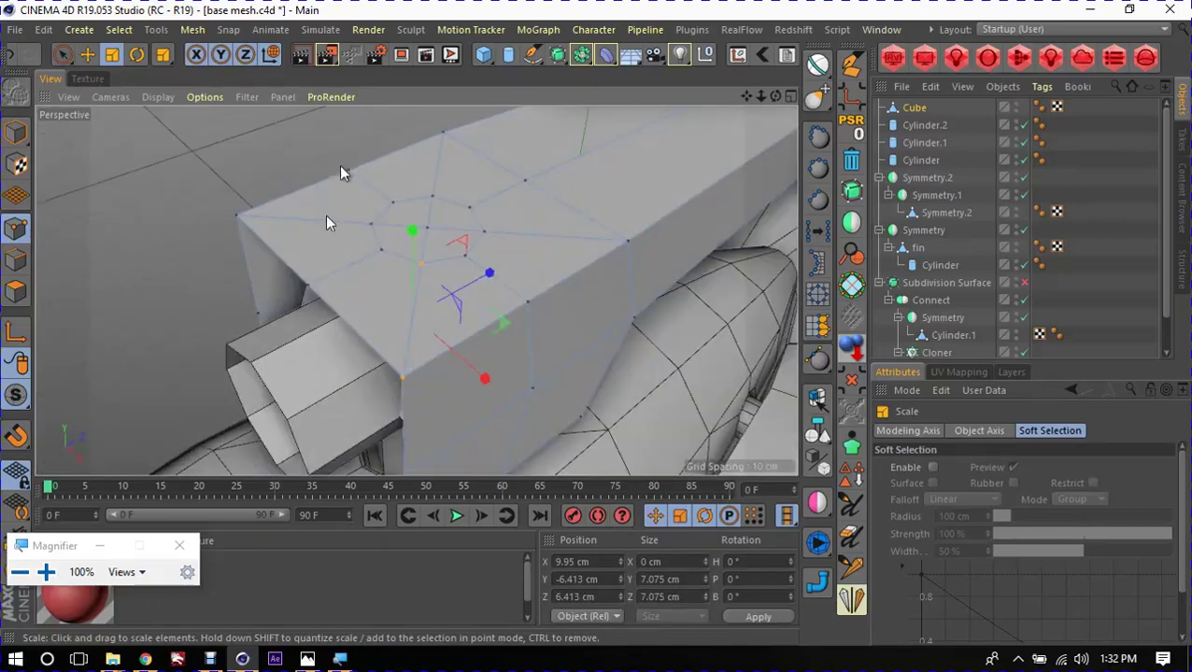
{"action": "left_click_drag", "start_coordinate": [325, 214], "coordinate": [447, 244], "text": "alt"}
{"action": "key", "text": "e"}
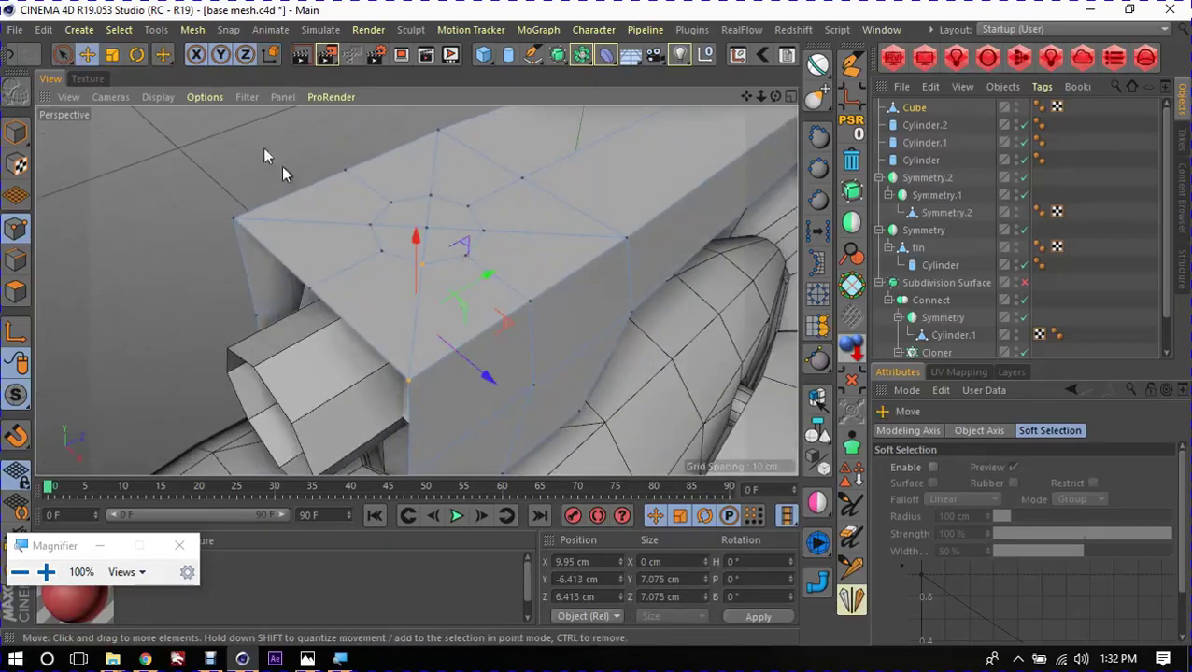
{"action": "left_click", "coordinate": [281, 165]}
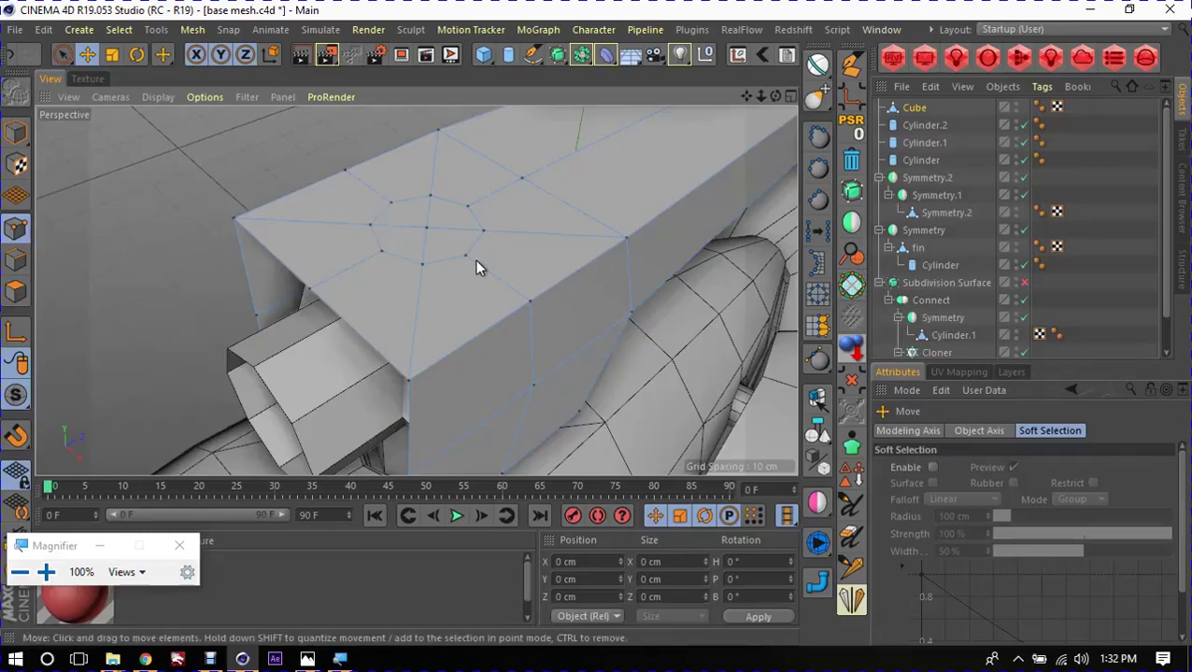
{"action": "mouse_move", "coordinate": [474, 259]}
{"action": "left_mouse_down", "text": "alt"}
{"action": "mouse_move", "coordinate": [465, 293]}
{"action": "mouse_move", "coordinate": [448, 283]}
{"action": "left_mouse_up", "text": "alt"}
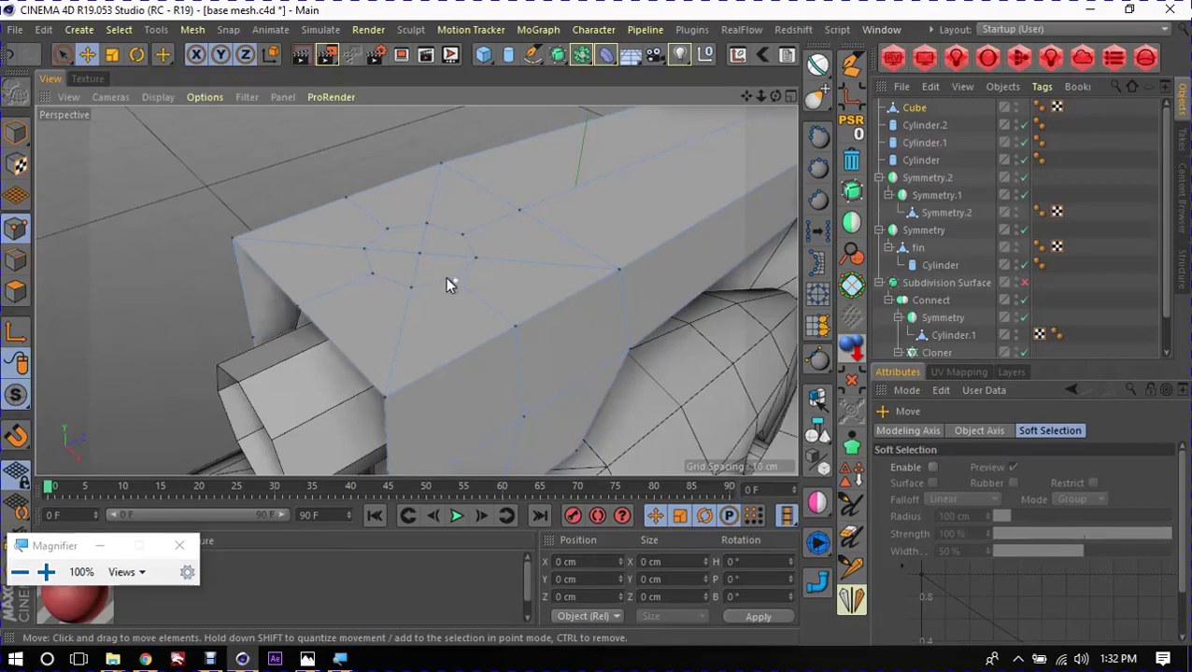
{"action": "left_click_drag", "start_coordinate": [439, 255], "coordinate": [433, 255], "text": "alt"}
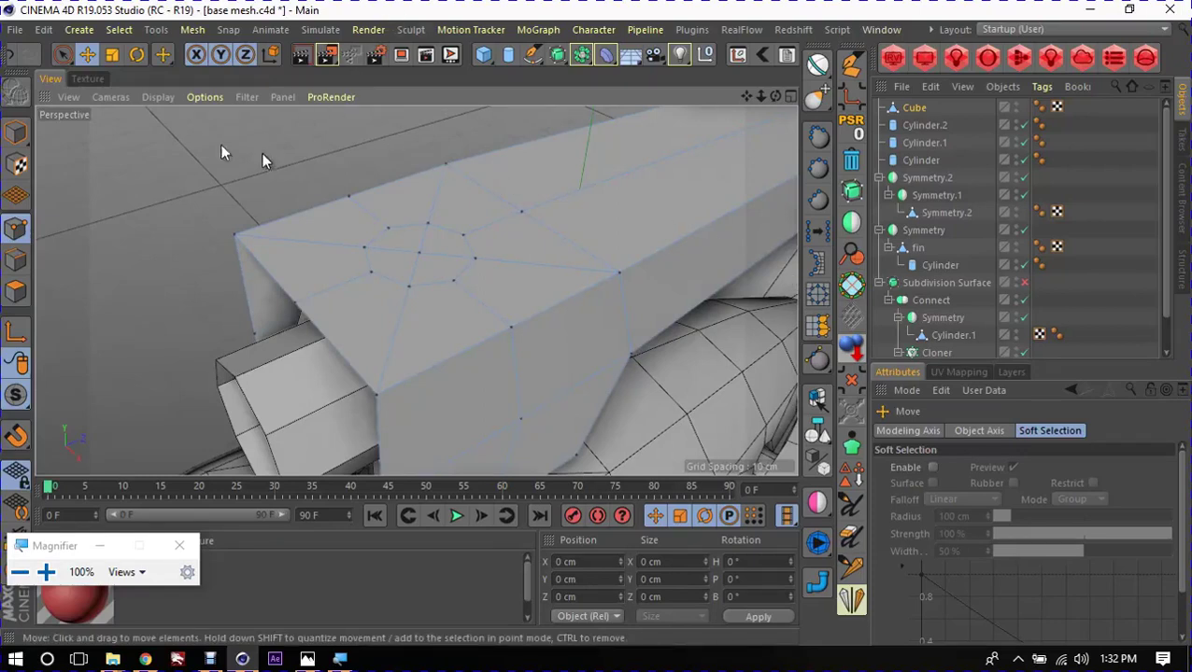
Step: Open Edit > Preferences and move the window up and left
{"action": "left_click", "coordinate": [43, 31]}
{"action": "left_click", "coordinate": [91, 307]}
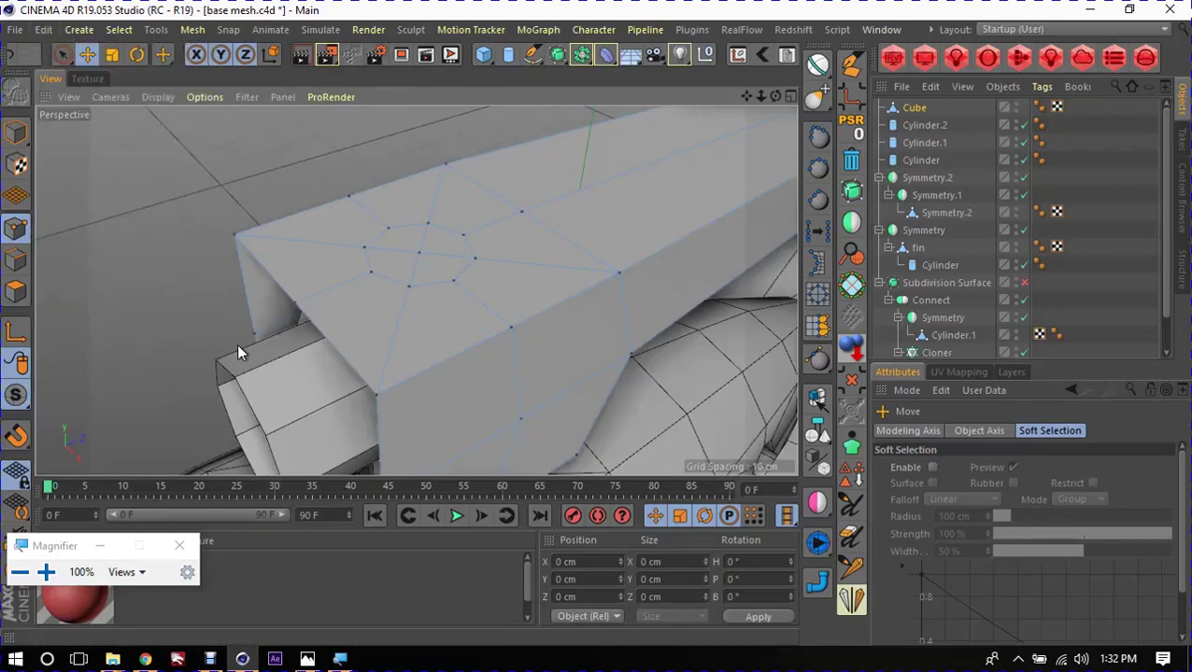
{"action": "left_click", "coordinate": [179, 544]}
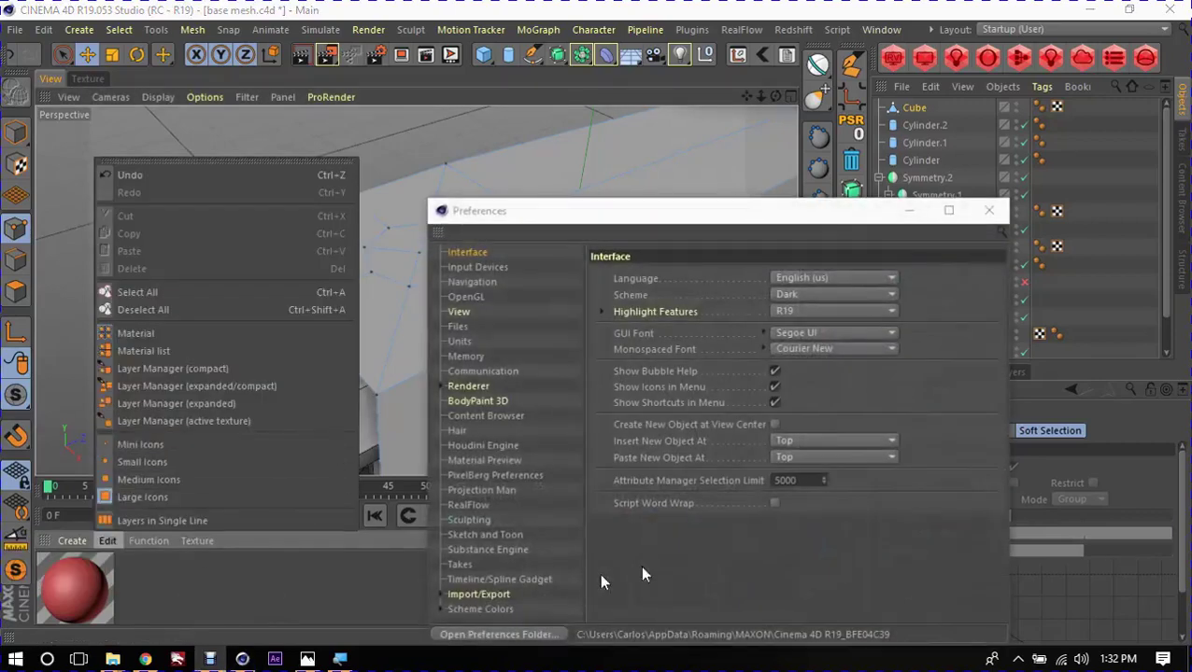
{"action": "left_click", "coordinate": [665, 600]}
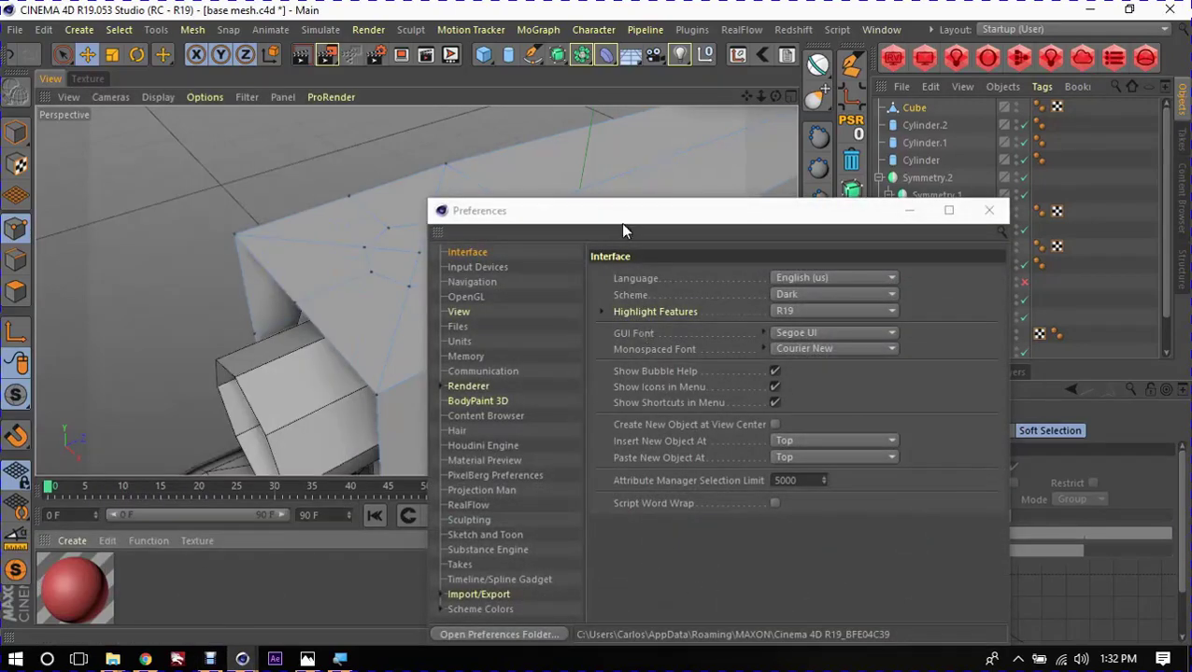
{"action": "mouse_move", "coordinate": [623, 228]}
{"action": "left_mouse_down"}
{"action": "mouse_move", "coordinate": [557, 170]}
{"action": "mouse_move", "coordinate": [519, 159]}
{"action": "left_mouse_up"}
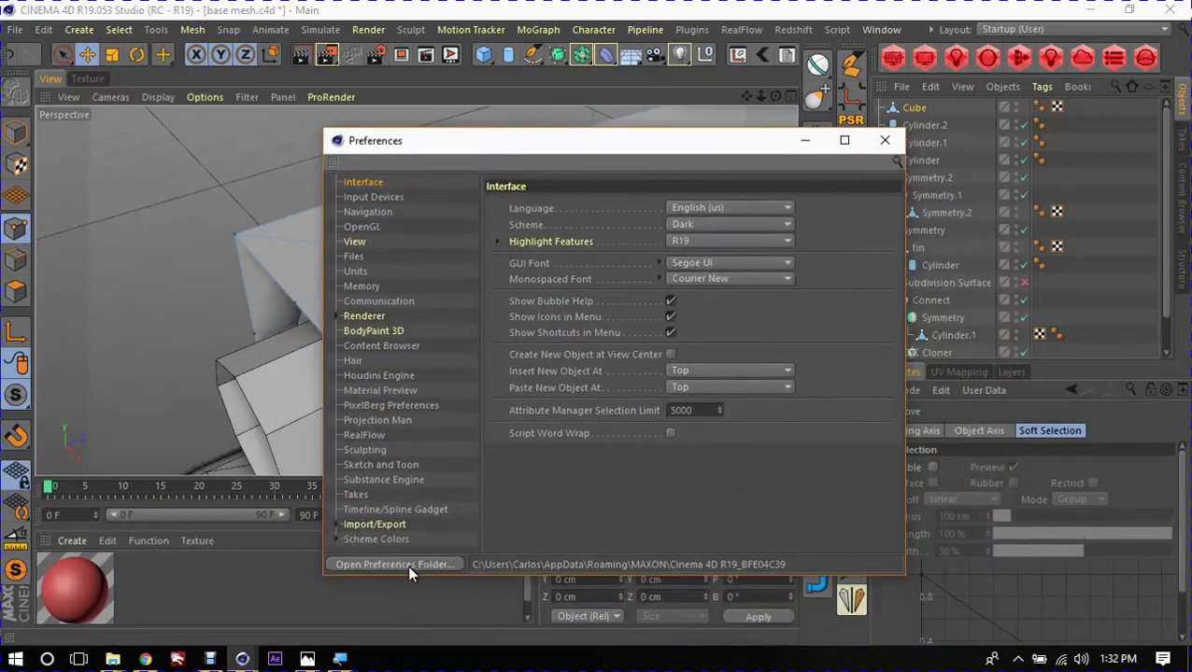
Step: Browse the plugins folder inside the preferences folder, then close Explorer
{"action": "left_click", "coordinate": [409, 569]}
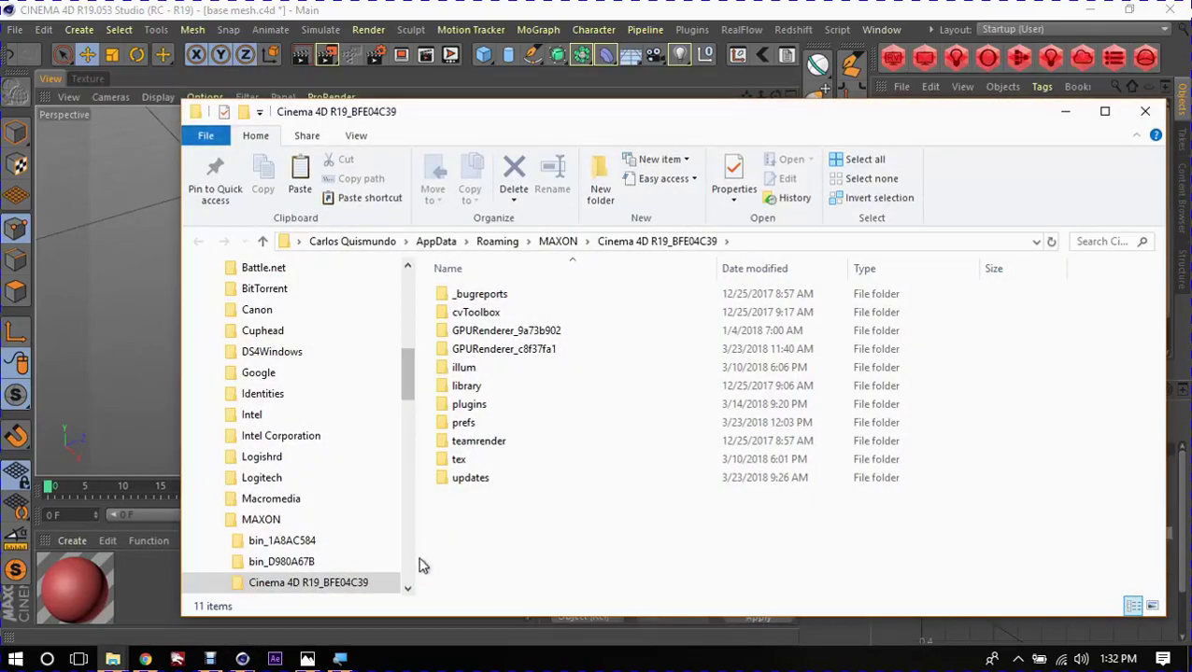
{"action": "double_click", "coordinate": [470, 407]}
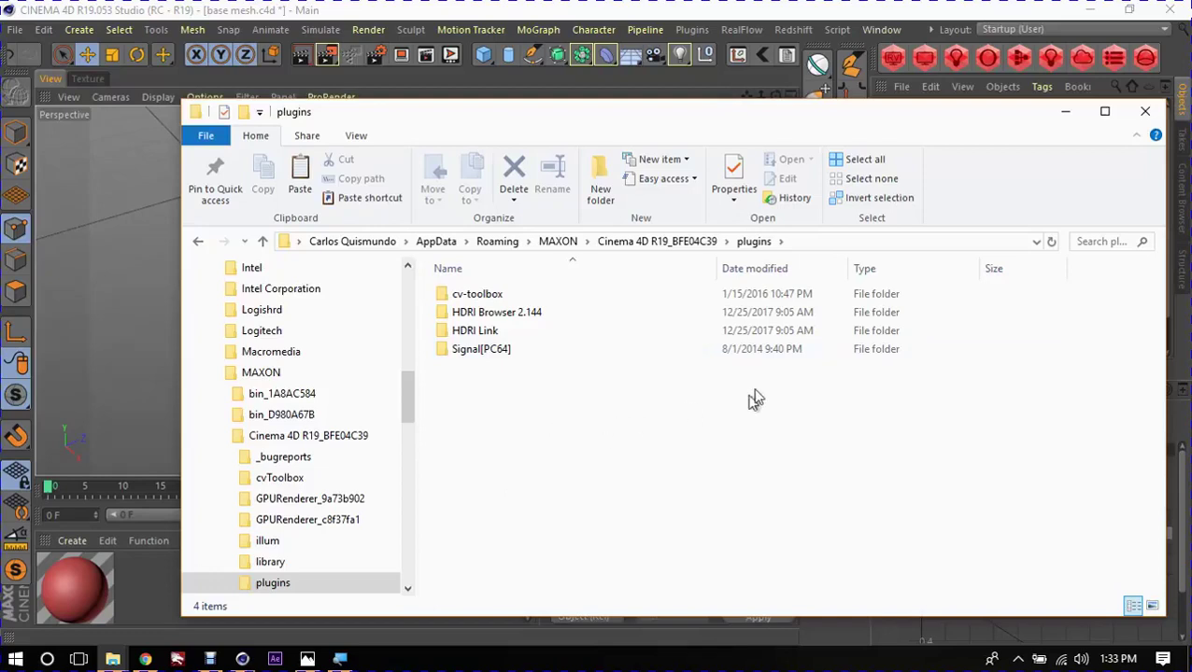
{"action": "left_click", "coordinate": [1145, 111]}
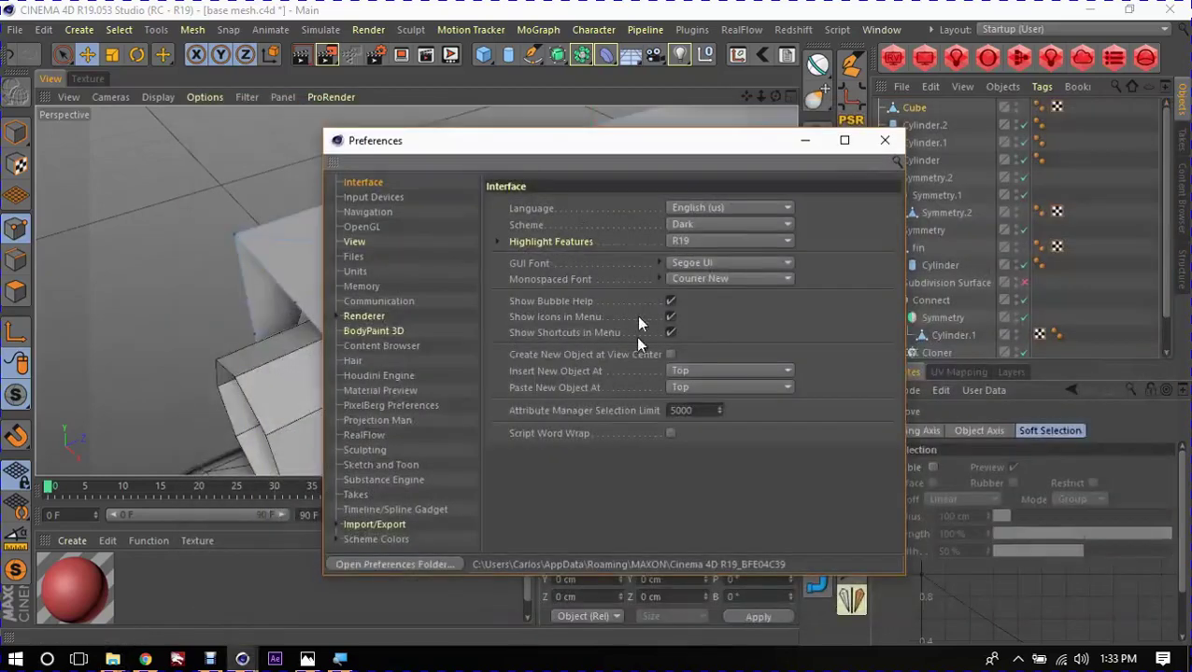
Step: Close Preferences and select the octagonal centre faces on the block's top
{"action": "left_click", "coordinate": [885, 140]}
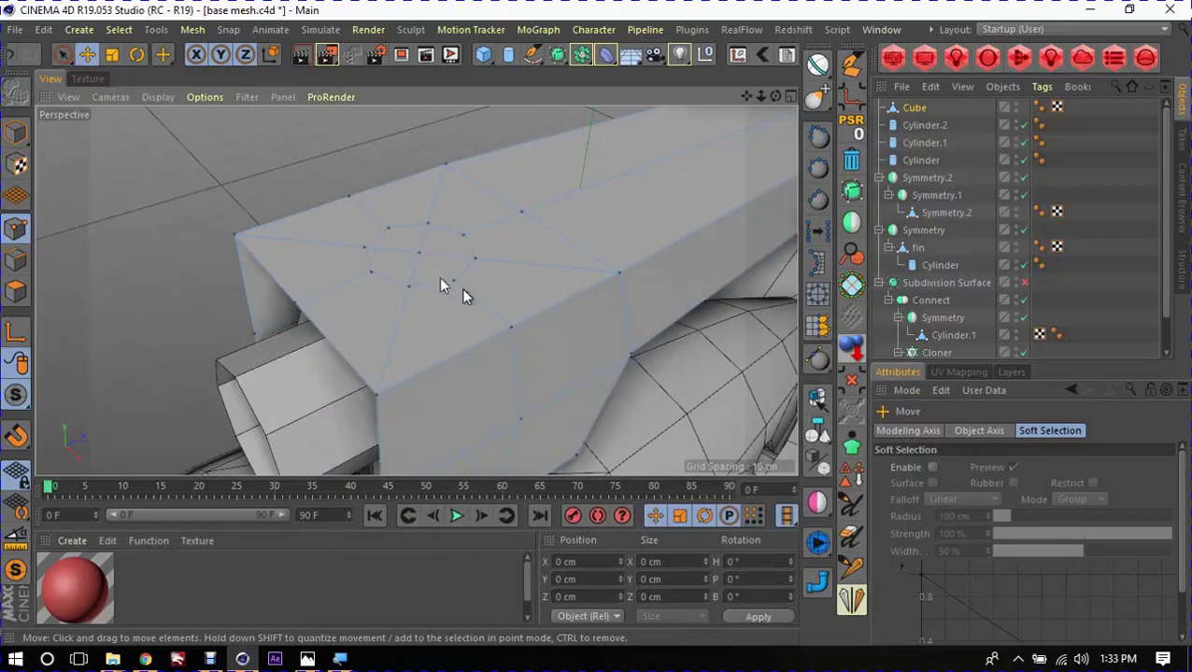
{"action": "mouse_move", "coordinate": [460, 288]}
{"action": "left_mouse_down", "text": "alt"}
{"action": "mouse_move", "coordinate": [432, 303]}
{"action": "mouse_move", "coordinate": [448, 261]}
{"action": "mouse_move", "coordinate": [353, 380]}
{"action": "mouse_move", "coordinate": [377, 241]}
{"action": "left_mouse_up", "text": "alt"}
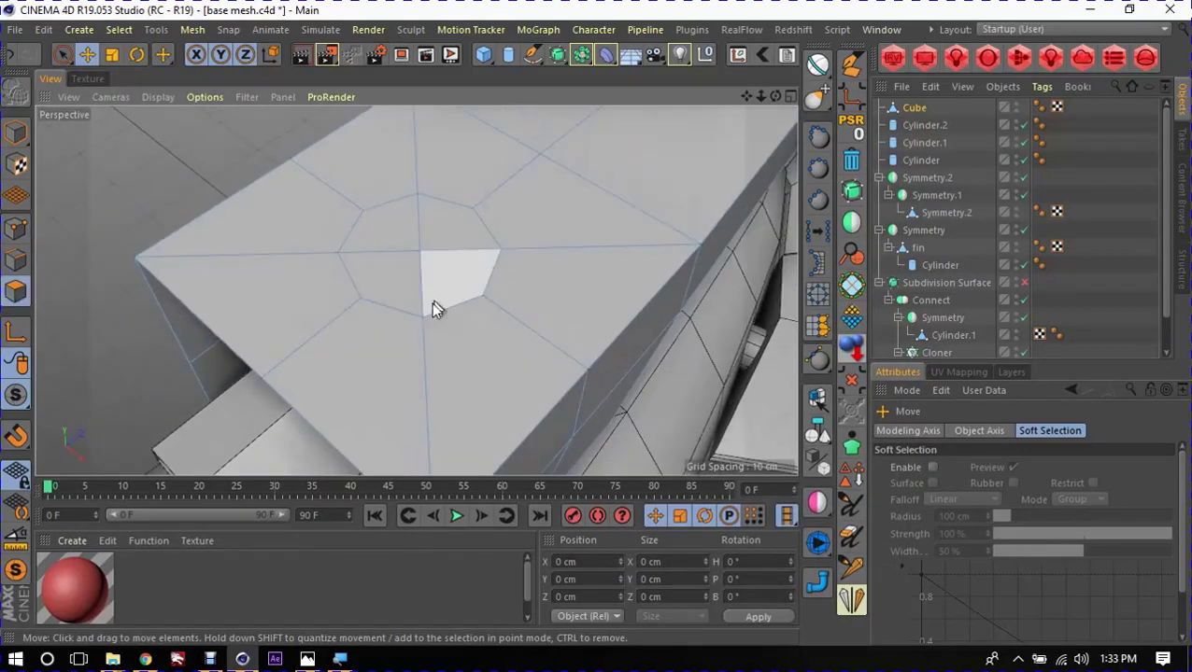
{"action": "left_click", "coordinate": [432, 302]}
Step: Inset the centre faces into a smaller octagon and extrude it down by -2.5 cm
{"action": "key", "text": "d"}
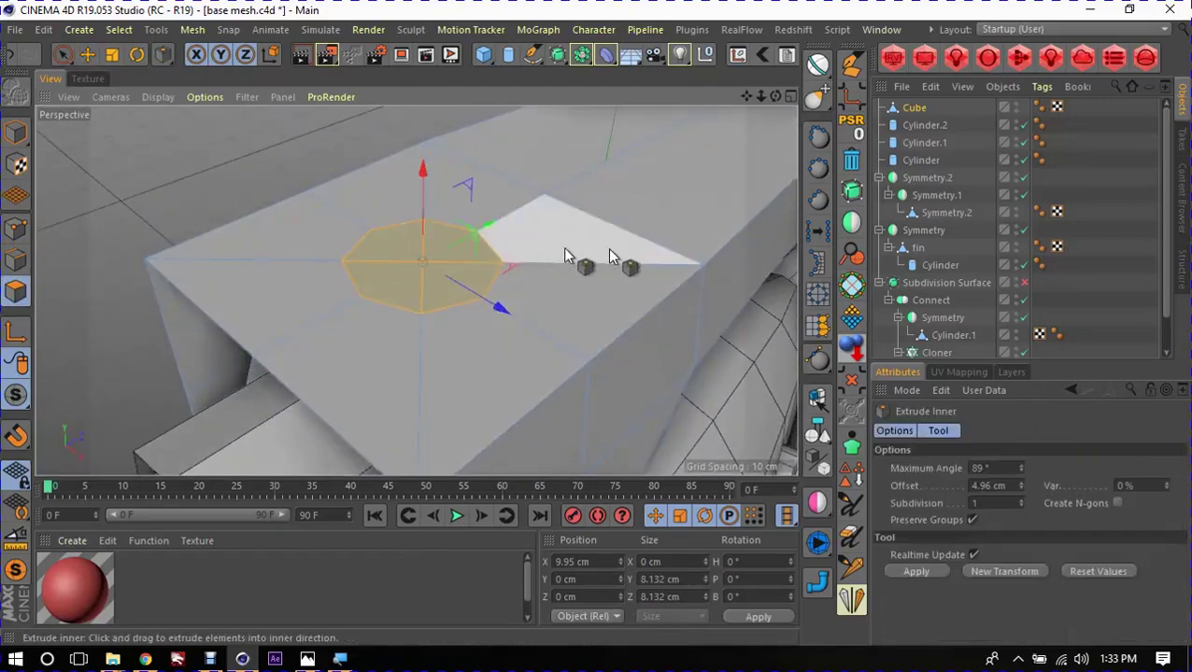
{"action": "left_click_drag", "start_coordinate": [594, 322], "coordinate": [597, 324]}
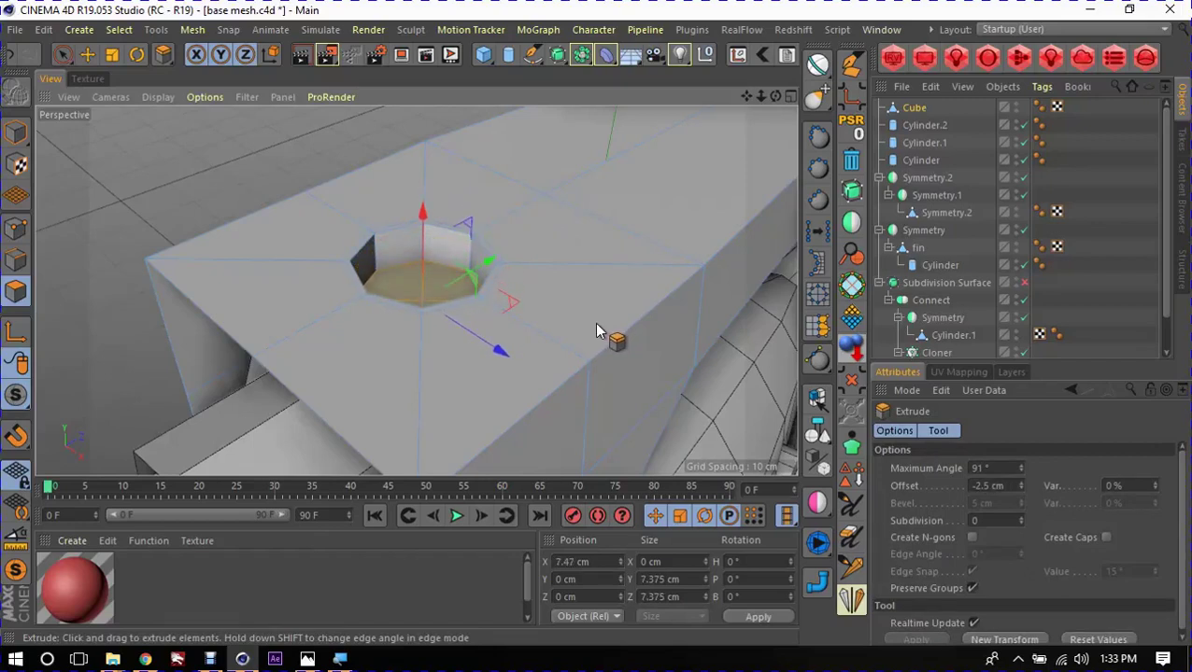
{"action": "mouse_move", "coordinate": [597, 327]}
{"action": "left_mouse_down"}
{"action": "mouse_move", "coordinate": [420, 318]}
{"action": "mouse_move", "coordinate": [446, 280]}
{"action": "mouse_move", "coordinate": [402, 201]}
{"action": "mouse_move", "coordinate": [473, 236]}
{"action": "mouse_move", "coordinate": [467, 247]}
{"action": "mouse_move", "coordinate": [465, 233]}
{"action": "left_mouse_up"}
{"action": "scroll", "coordinate": [355, 271], "scroll_direction": "up", "scroll_amount": 5}
Step: Adjust the hole's floor with Move and compare against the submarine reference photo
{"action": "key", "text": "e"}
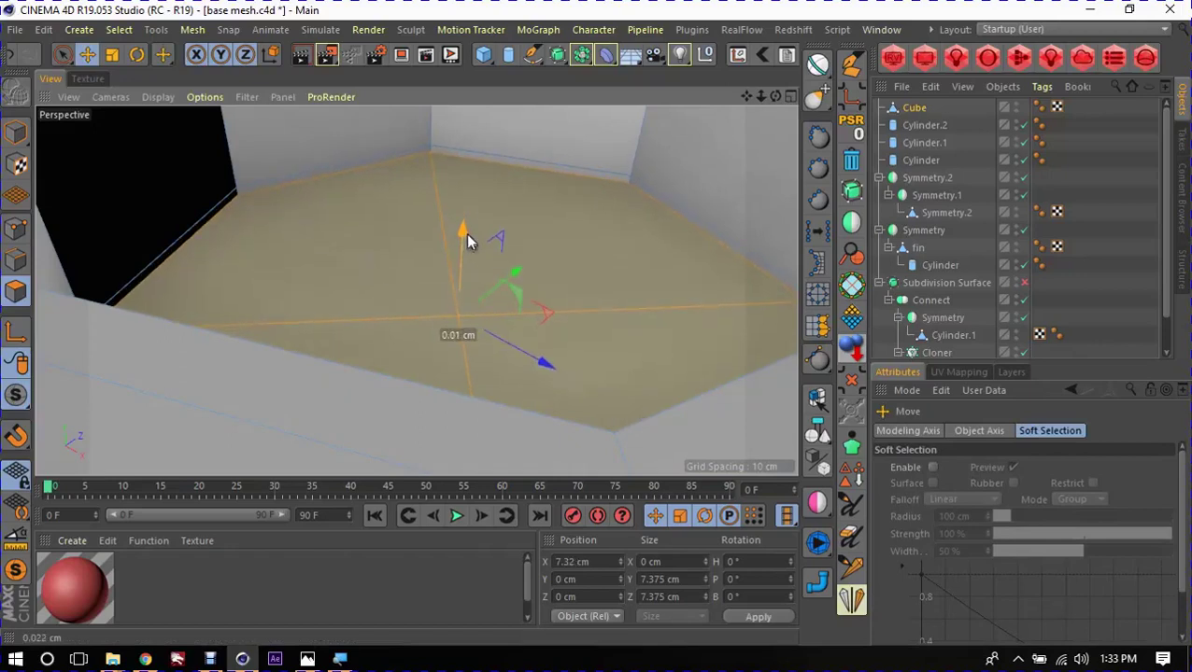
{"action": "scroll", "coordinate": [465, 233], "scroll_direction": "down", "scroll_amount": 5}
{"action": "left_click_drag", "start_coordinate": [468, 277], "coordinate": [436, 264], "text": "alt"}
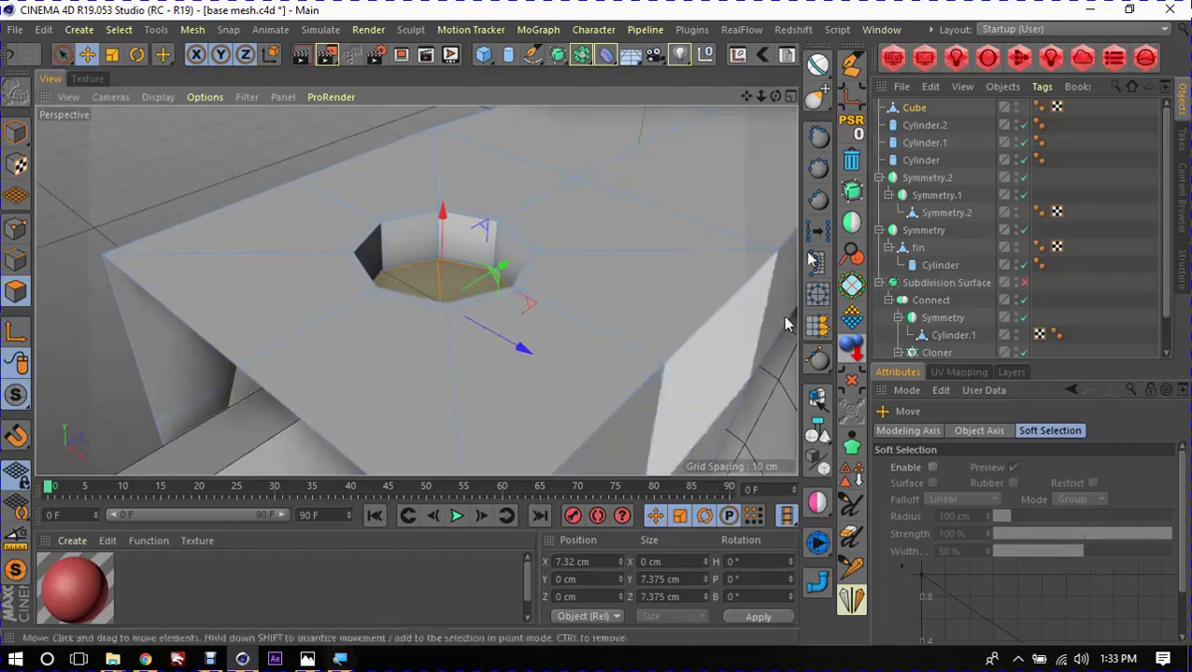
{"action": "left_click", "coordinate": [307, 658]}
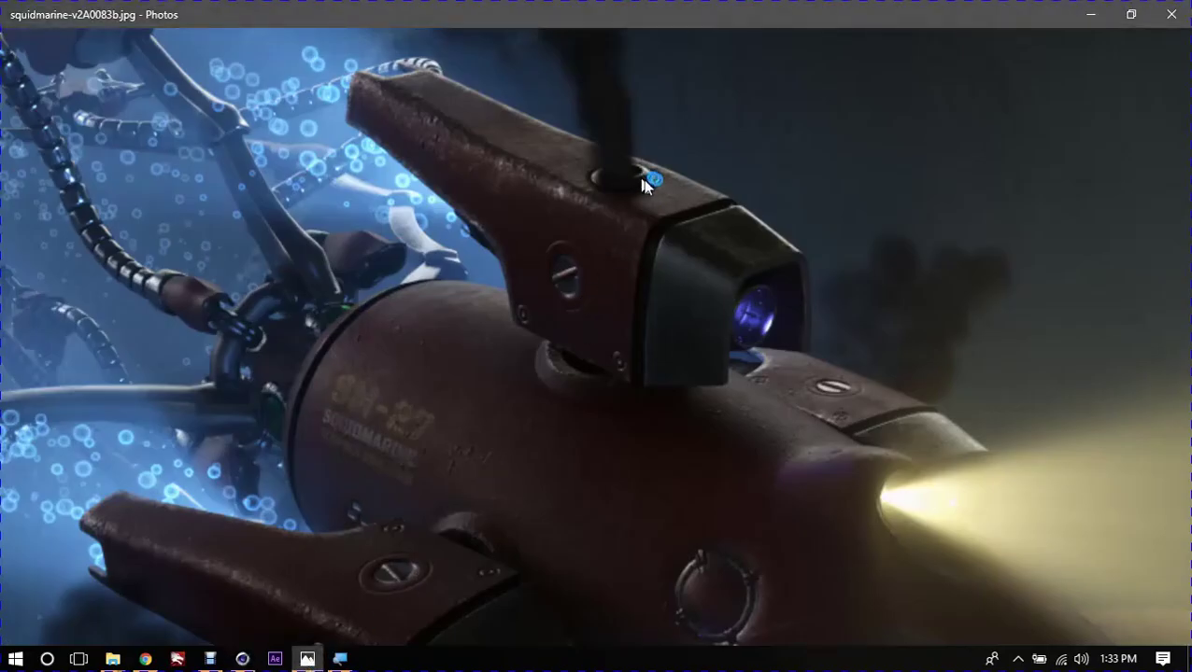
{"action": "left_click", "coordinate": [242, 658]}
Step: Deselect the floor and select the edge loop around the hole's rim
{"action": "scroll", "coordinate": [505, 233], "scroll_direction": "up", "scroll_amount": 3}
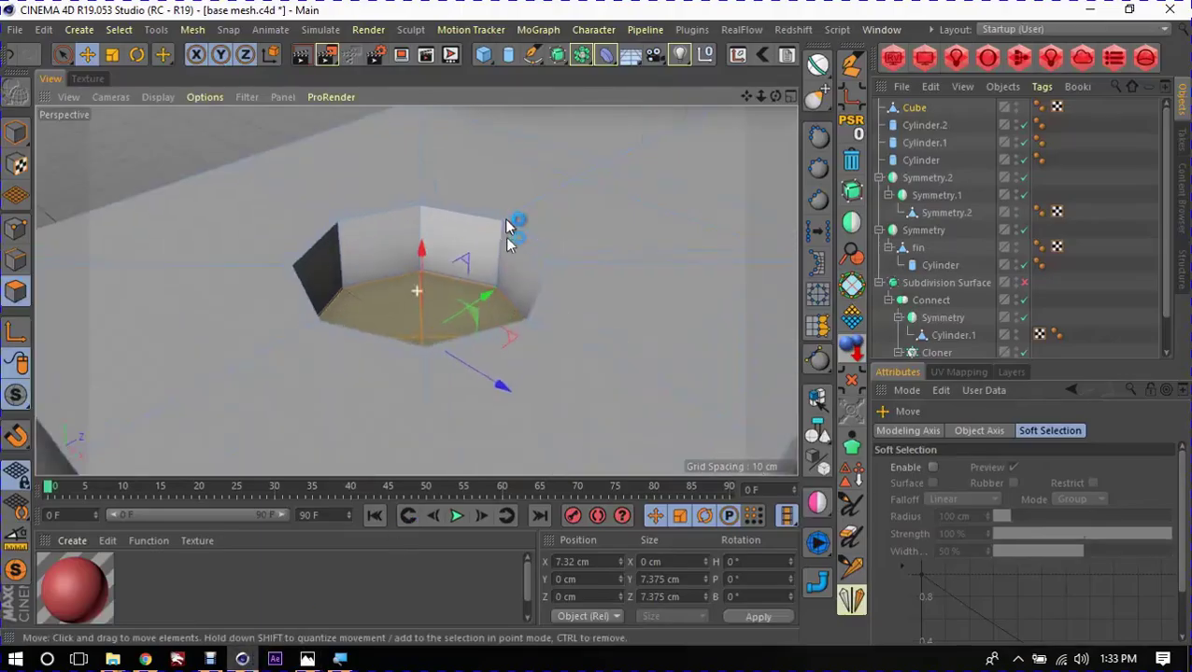
{"action": "left_click_drag", "start_coordinate": [519, 226], "coordinate": [540, 305], "text": "alt"}
{"action": "left_click", "coordinate": [558, 348]}
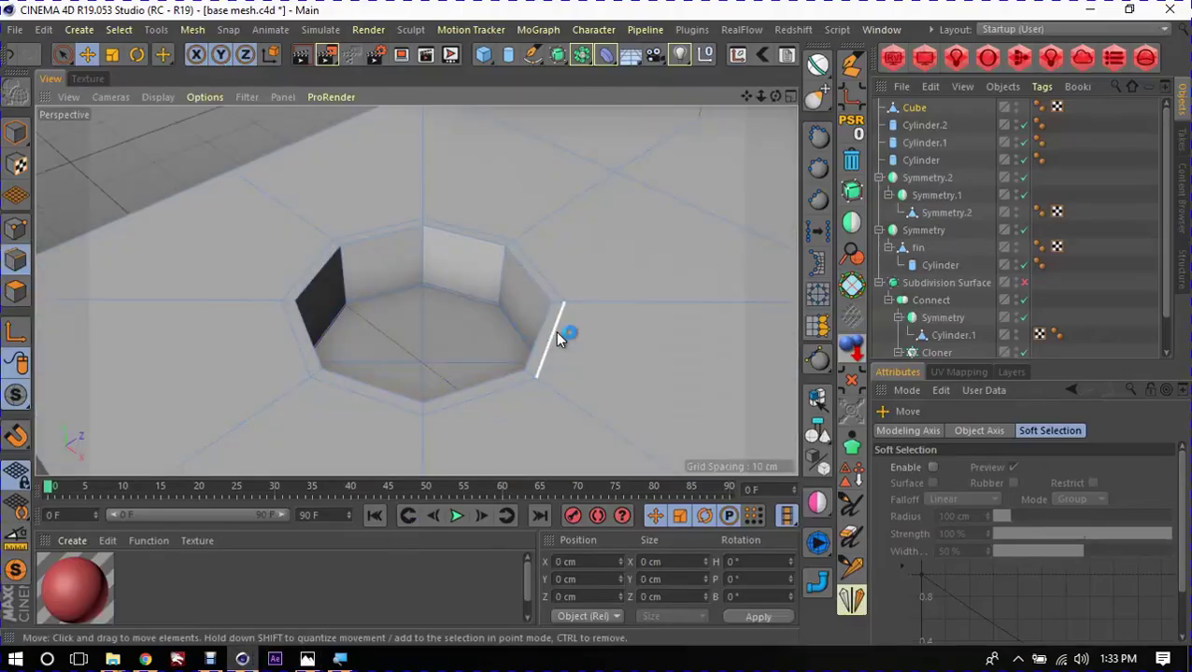
{"action": "double_click", "coordinate": [556, 333]}
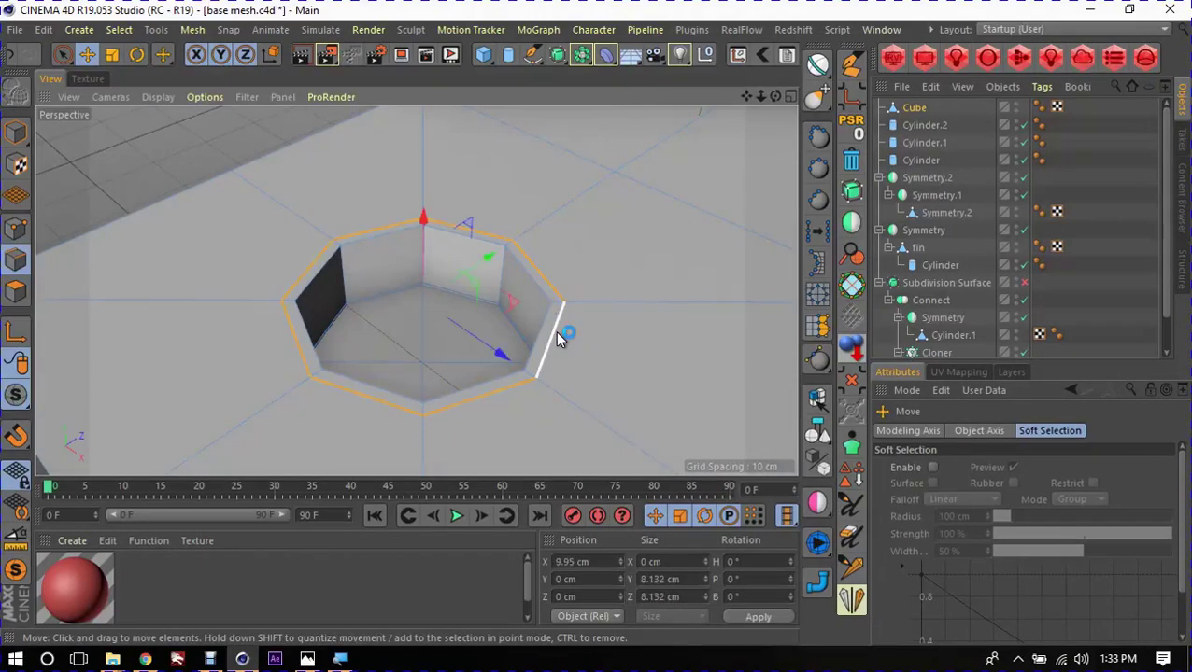
Step: Edge Slide the hole's rim loop outward to widen it
{"action": "middle_click_drag", "start_coordinate": [559, 338], "coordinate": [532, 292], "text": "alt"}
{"action": "key", "text": "m"}
{"action": "key", "text": "o"}
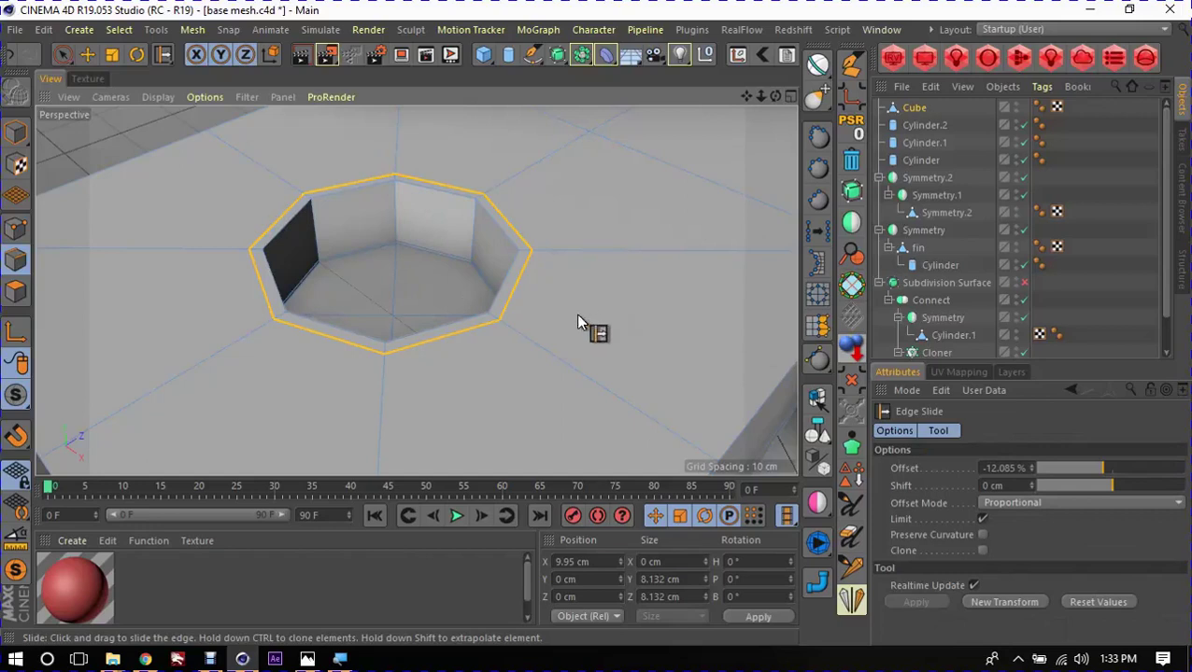
{"action": "mouse_move", "coordinate": [555, 290]}
{"action": "left_mouse_down"}
{"action": "mouse_move", "coordinate": [597, 332]}
{"action": "mouse_move", "coordinate": [492, 258]}
{"action": "left_mouse_up"}
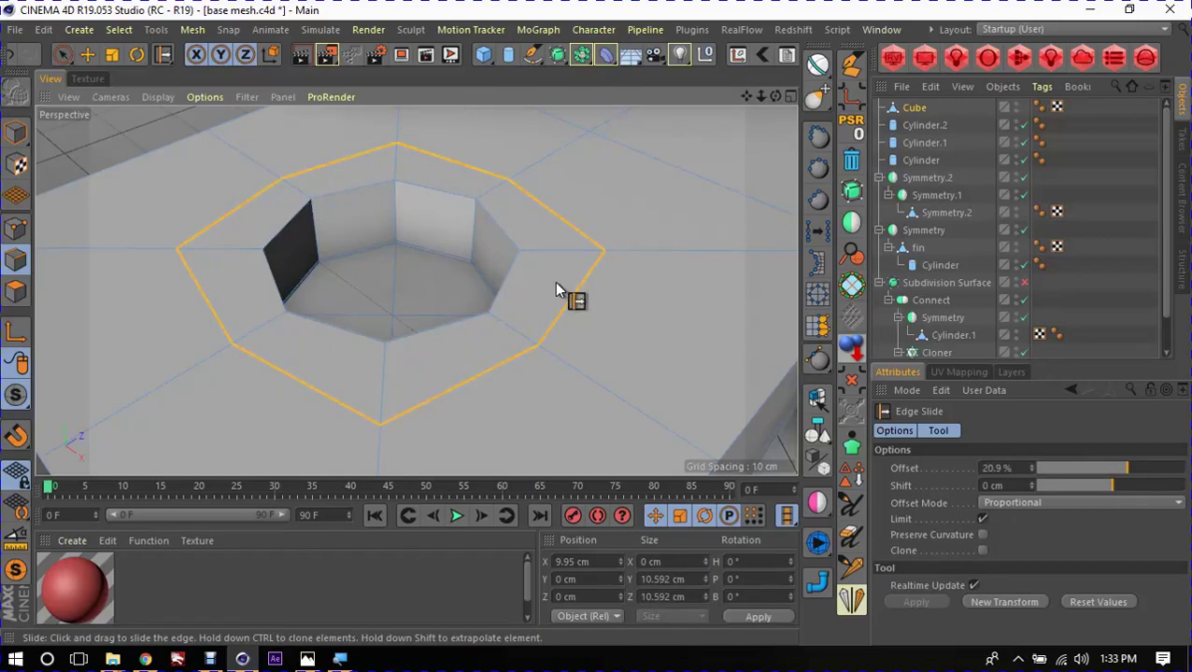
Step: Round the selected loop into a circle with PolyCircle
{"action": "scroll", "coordinate": [473, 267], "scroll_direction": "down", "scroll_amount": 3}
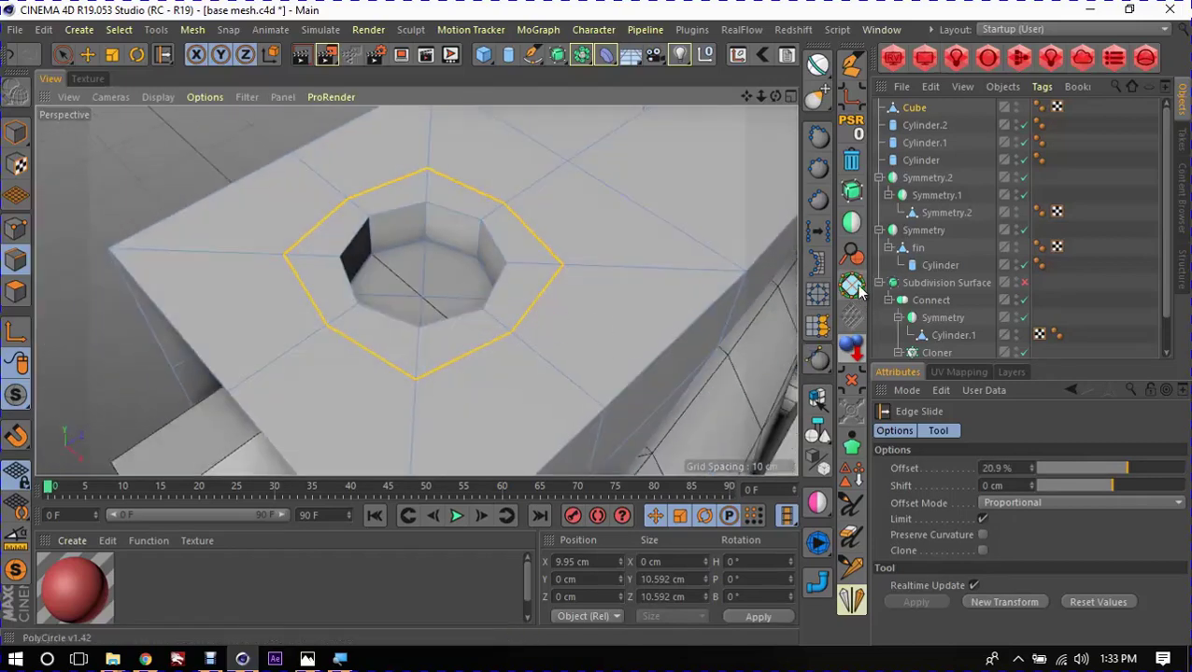
{"action": "left_click", "coordinate": [851, 285]}
{"action": "left_click_drag", "start_coordinate": [512, 204], "coordinate": [497, 207]}
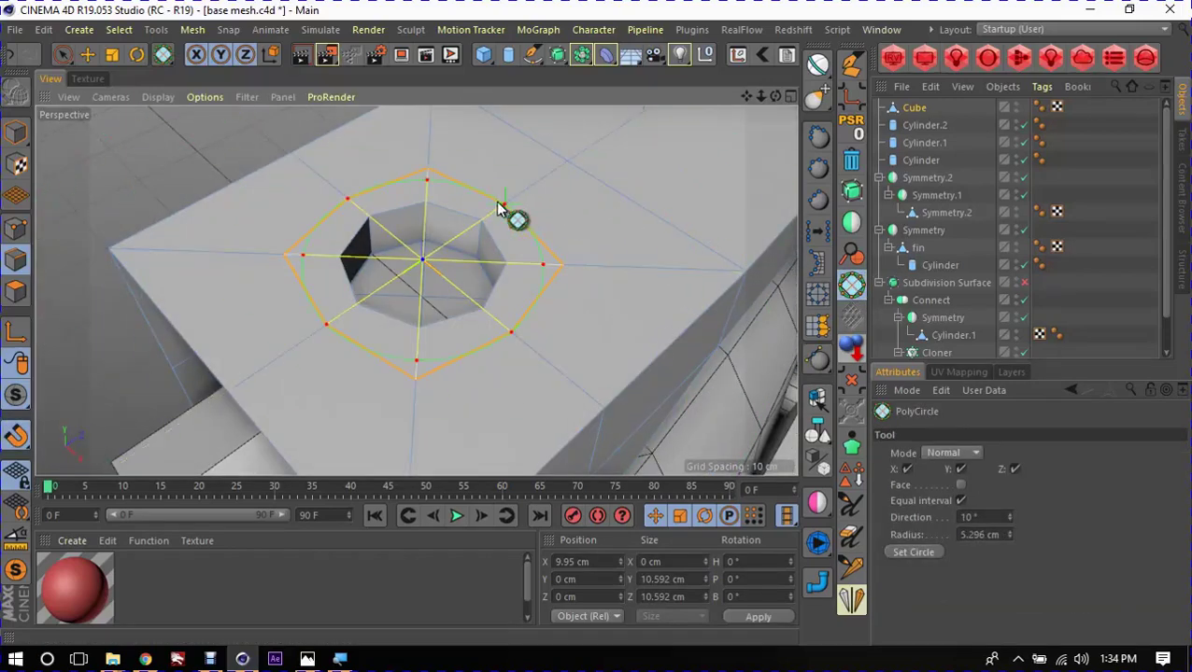
{"action": "key", "text": "e"}
Step: Reselect the rim loop, raise it 2.072 cm along Y, and view the reference image
{"action": "mouse_move", "coordinate": [547, 255]}
{"action": "left_mouse_down", "text": "alt"}
{"action": "mouse_move", "coordinate": [420, 234]}
{"action": "mouse_move", "coordinate": [516, 205]}
{"action": "mouse_move", "coordinate": [553, 253]}
{"action": "left_mouse_up", "text": "alt"}
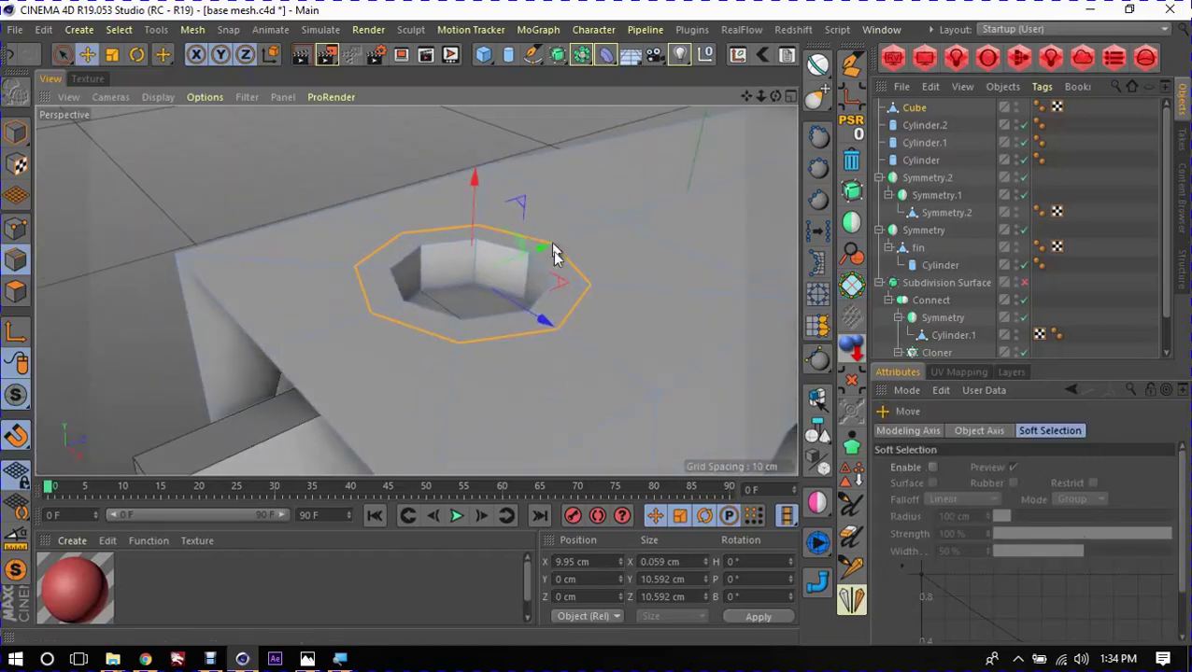
{"action": "double_click", "coordinate": [494, 251]}
{"action": "left_click_drag", "start_coordinate": [472, 181], "coordinate": [468, 134]}
{"action": "mouse_move", "coordinate": [486, 257]}
{"action": "left_mouse_down", "text": "alt"}
{"action": "mouse_move", "coordinate": [426, 293]}
{"action": "mouse_move", "coordinate": [465, 324]}
{"action": "mouse_move", "coordinate": [468, 277]}
{"action": "mouse_move", "coordinate": [511, 266]}
{"action": "mouse_move", "coordinate": [521, 298]}
{"action": "mouse_move", "coordinate": [496, 335]}
{"action": "mouse_move", "coordinate": [462, 231]}
{"action": "left_mouse_up", "text": "alt"}
{"action": "scroll", "coordinate": [471, 269], "scroll_direction": "up", "scroll_amount": 4}
{"action": "scroll", "coordinate": [478, 261], "scroll_direction": "up", "scroll_amount": 1}
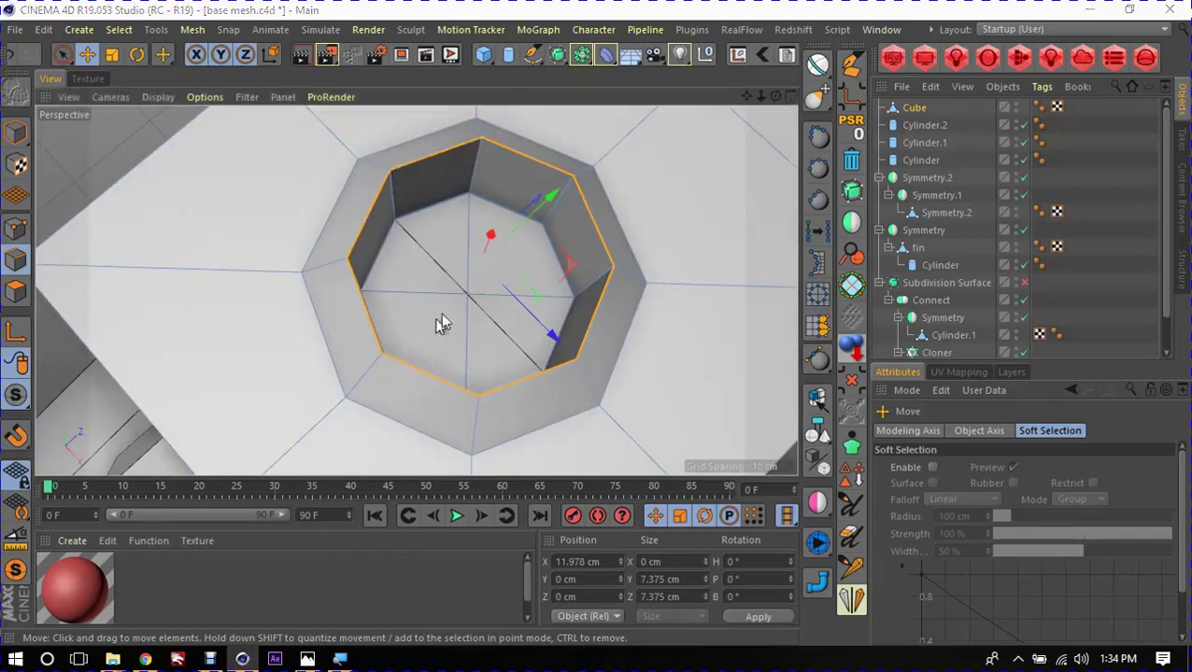
{"action": "key", "text": "alt+Tab"}
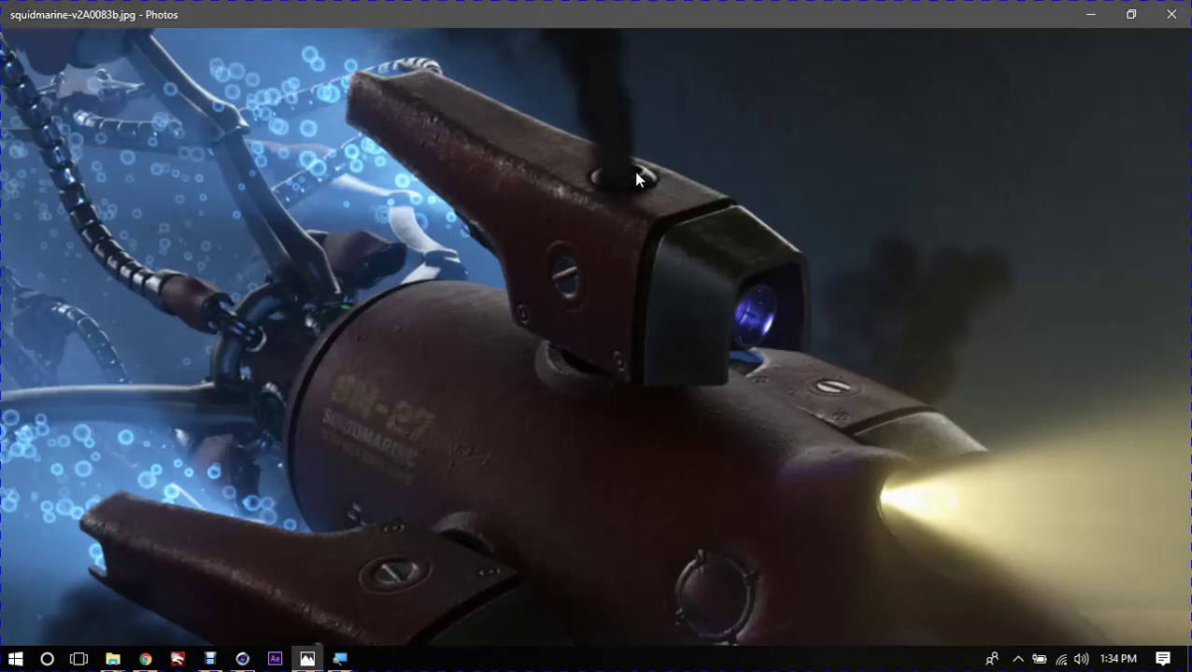
Step: Use Fill Selection to select the hole's inner wall and floor polygons
{"action": "key", "text": "alt+Tab"}
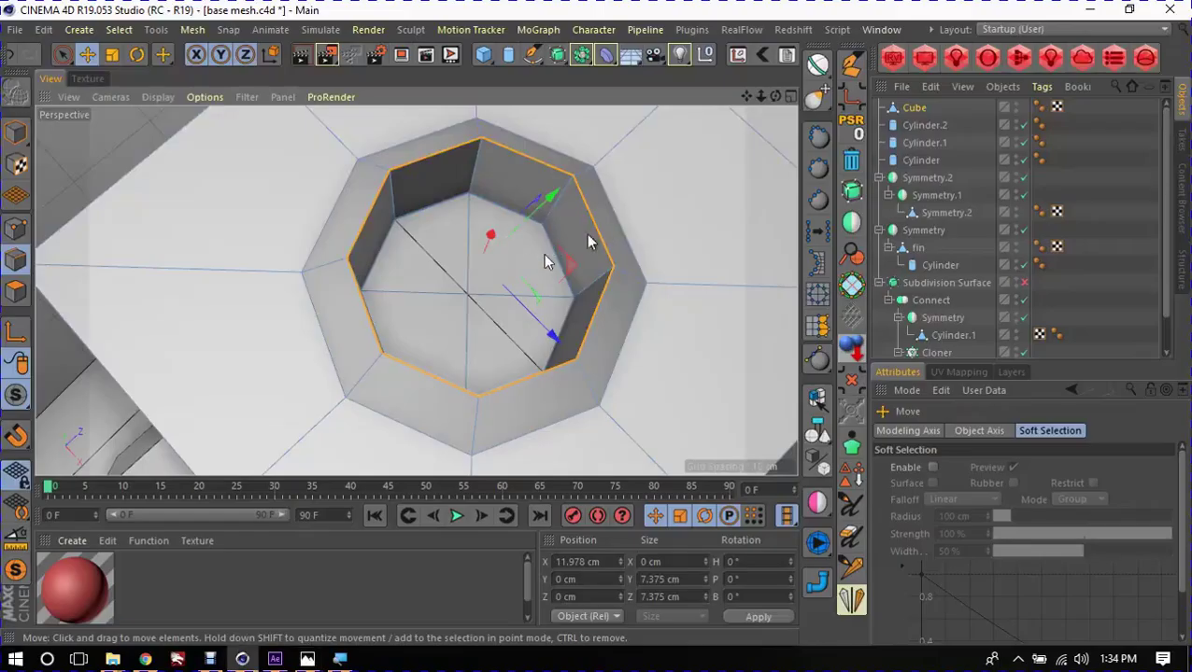
{"action": "left_click_drag", "start_coordinate": [530, 239], "coordinate": [535, 199], "text": "alt"}
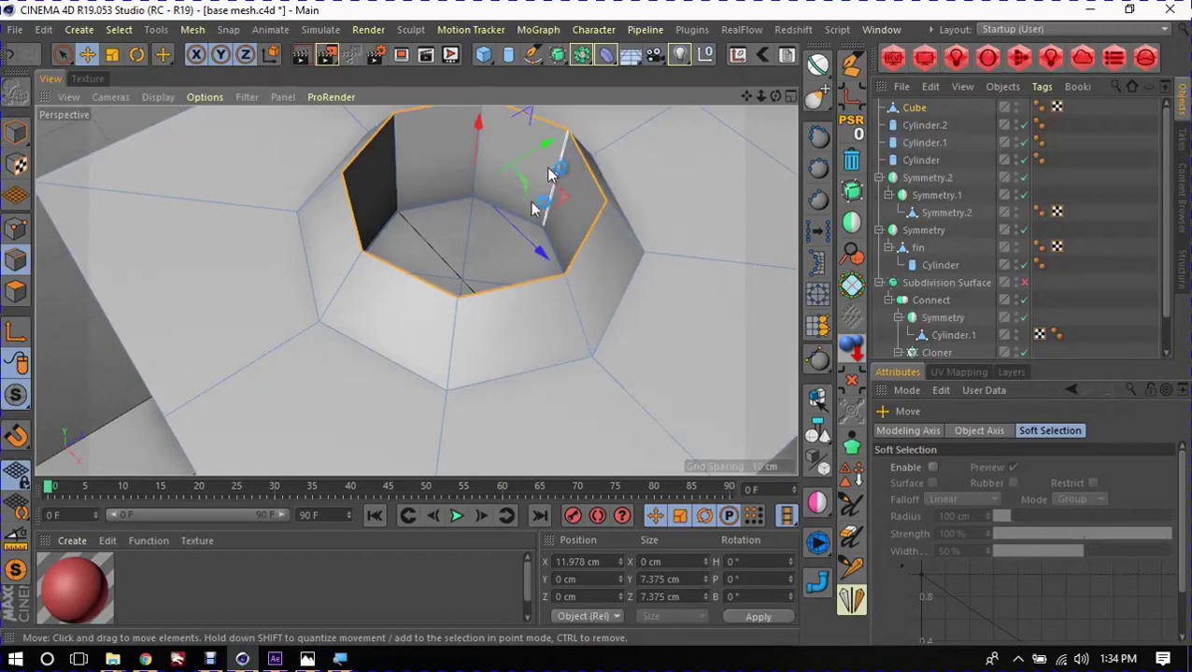
{"action": "left_click_drag", "start_coordinate": [527, 208], "coordinate": [529, 325], "text": "alt"}
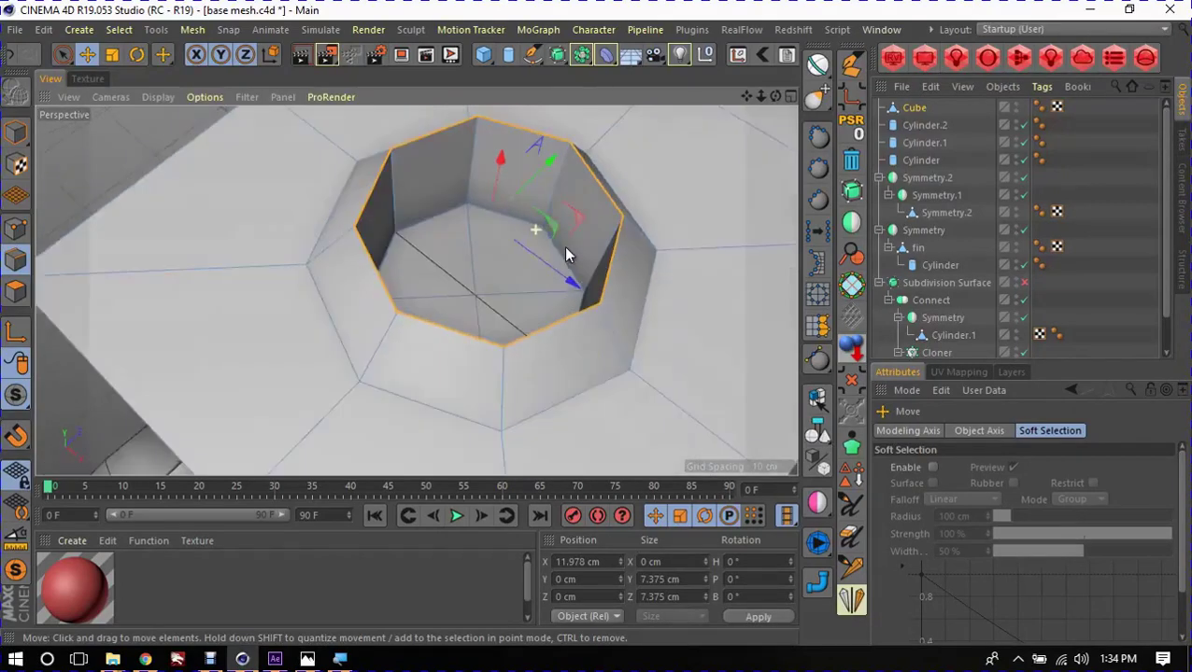
{"action": "left_click", "coordinate": [114, 31]}
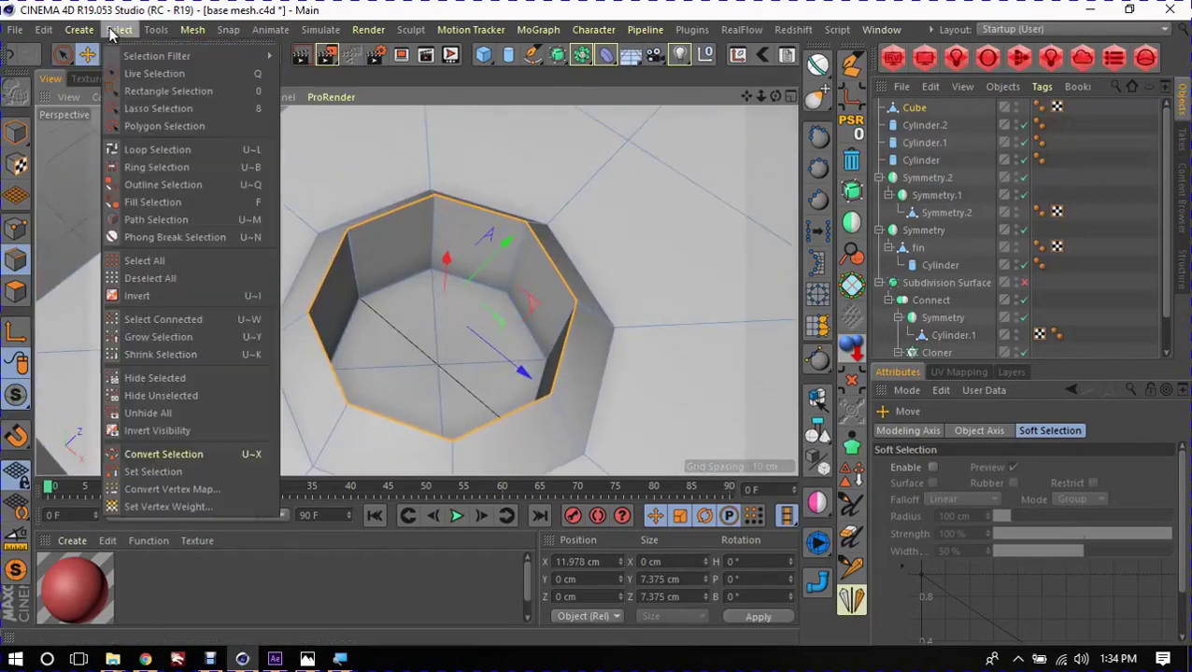
{"action": "left_click", "coordinate": [161, 197]}
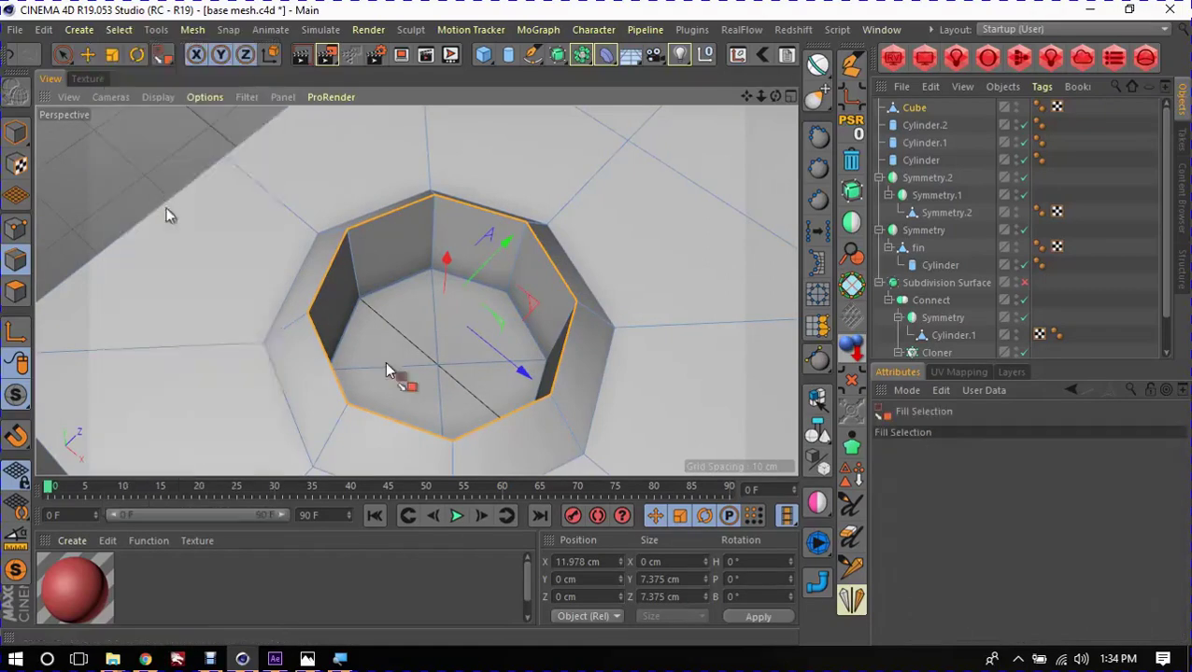
{"action": "left_click", "coordinate": [428, 313]}
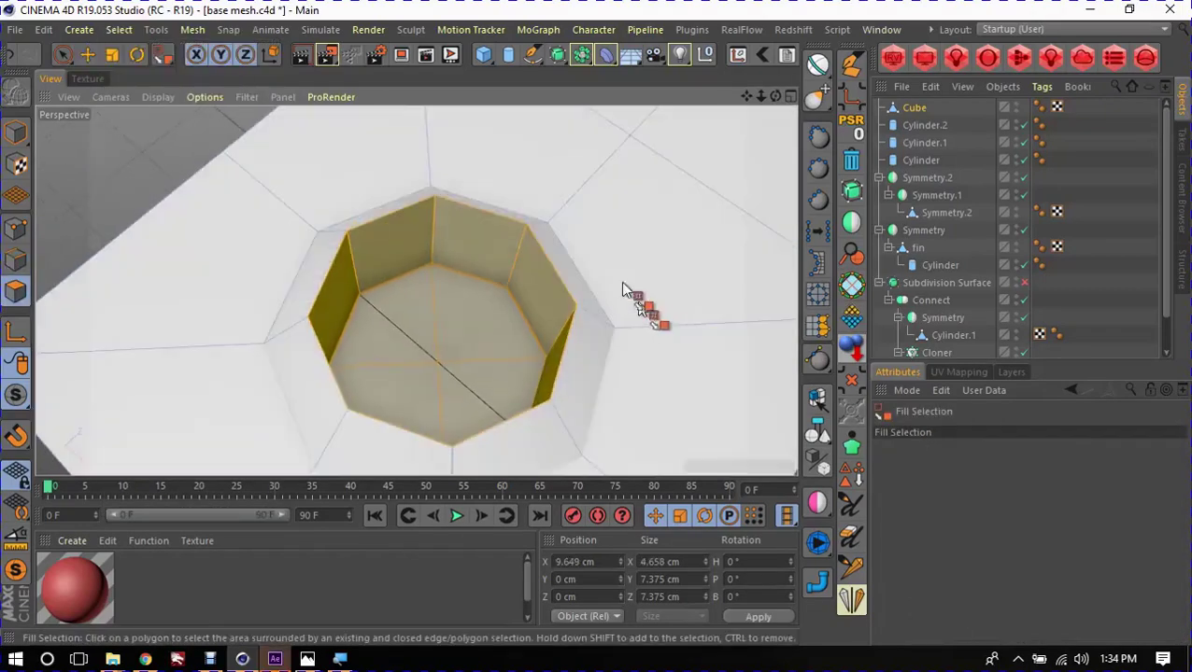
Step: Scale the inner polygons down so the tube narrows to 6.711 cm across
{"action": "key", "text": "t"}
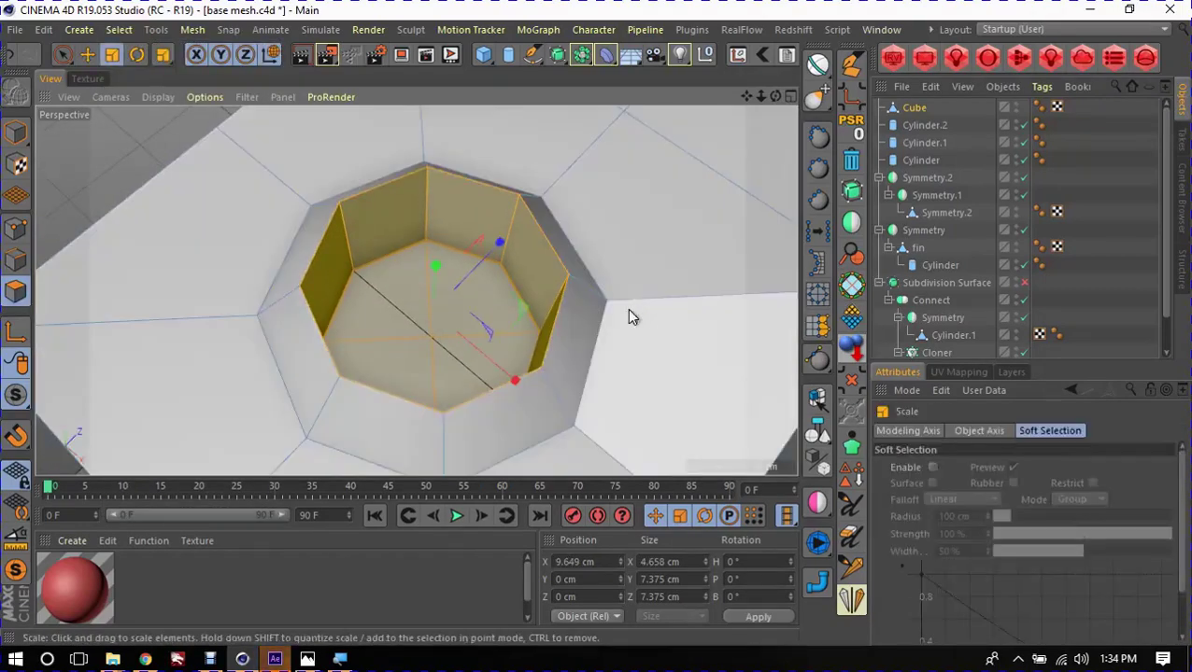
{"action": "mouse_move", "coordinate": [628, 314]}
{"action": "left_mouse_down", "text": "alt"}
{"action": "mouse_move", "coordinate": [578, 311]}
{"action": "mouse_move", "coordinate": [548, 269]}
{"action": "mouse_move", "coordinate": [549, 317]}
{"action": "left_mouse_up", "text": "alt"}
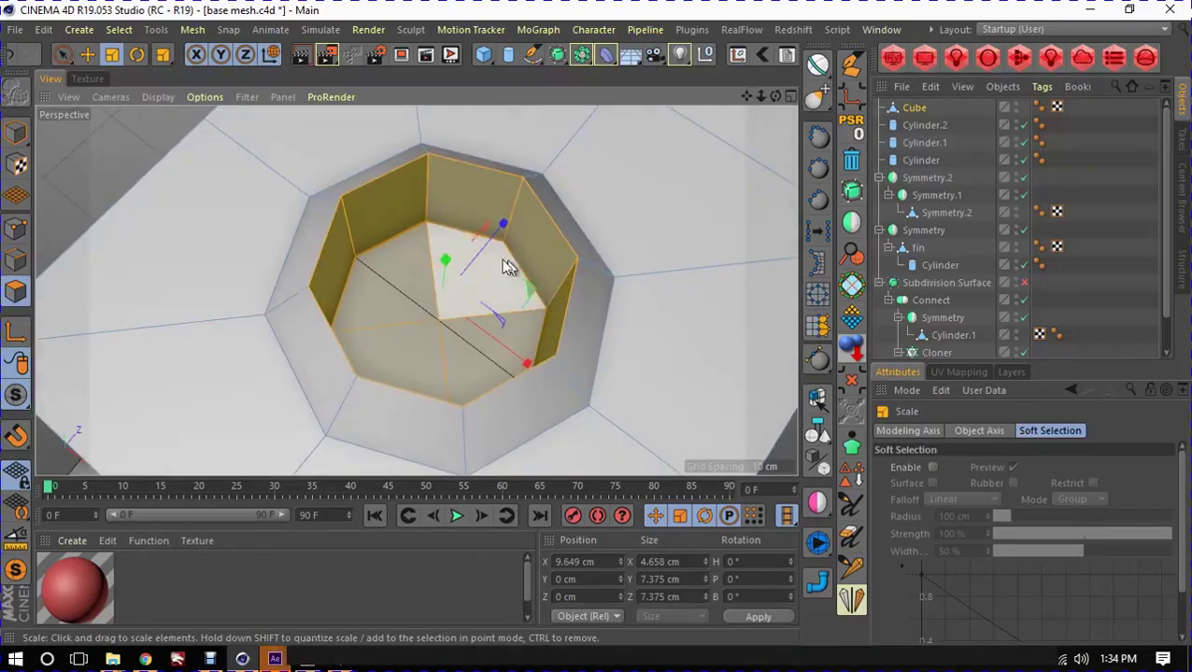
{"action": "mouse_move", "coordinate": [502, 363]}
{"action": "left_mouse_down", "text": "alt"}
{"action": "mouse_move", "coordinate": [500, 337]}
{"action": "mouse_move", "coordinate": [532, 292]}
{"action": "mouse_move", "coordinate": [553, 287]}
{"action": "left_mouse_up", "text": "alt"}
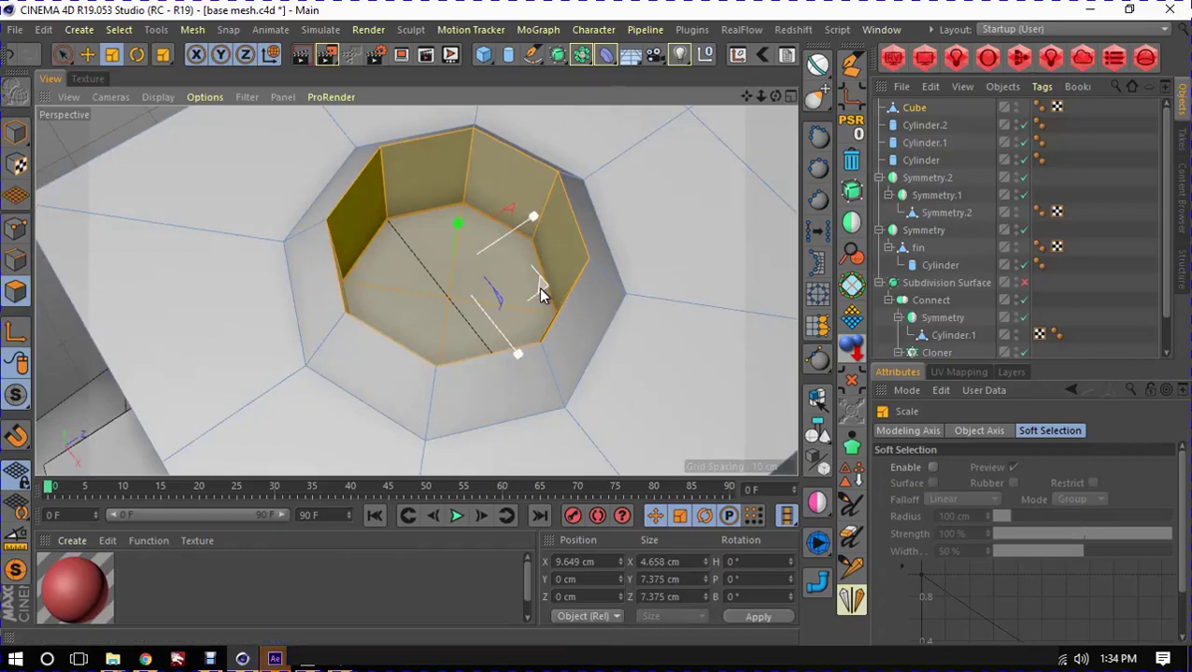
{"action": "mouse_move", "coordinate": [539, 287]}
{"action": "left_mouse_down"}
{"action": "mouse_move", "coordinate": [477, 308]}
{"action": "mouse_move", "coordinate": [418, 218]}
{"action": "mouse_move", "coordinate": [380, 209]}
{"action": "mouse_move", "coordinate": [422, 216]}
{"action": "left_mouse_up"}
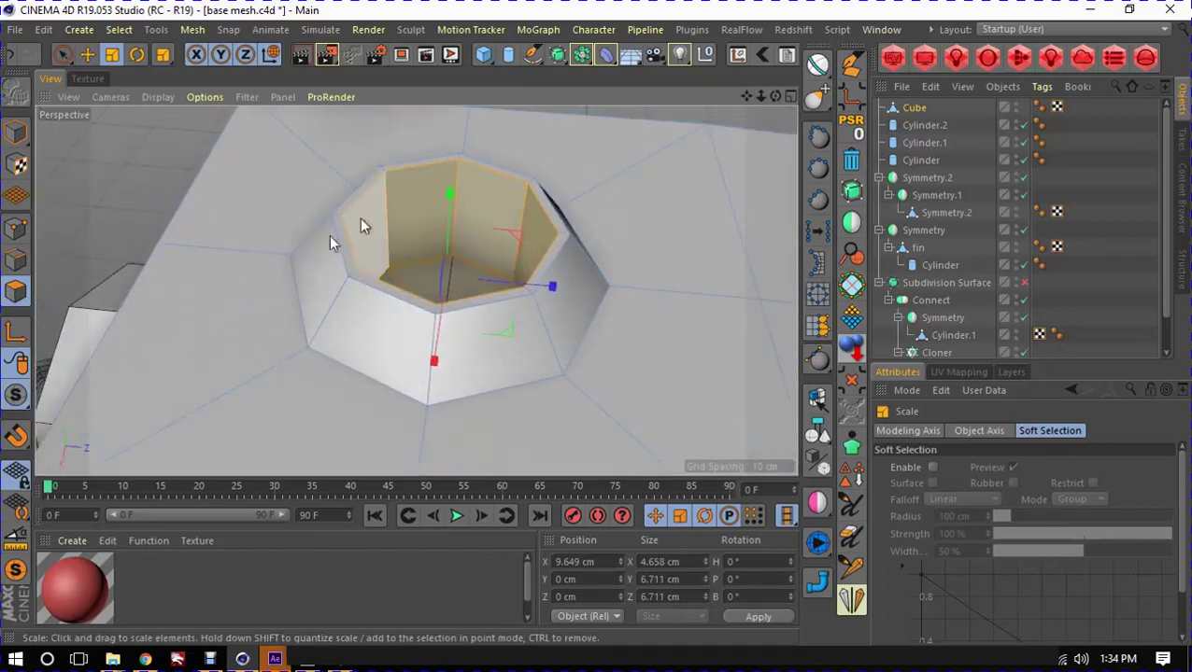
{"action": "mouse_move", "coordinate": [328, 242]}
{"action": "left_mouse_down", "text": "alt"}
{"action": "mouse_move", "coordinate": [392, 308]}
{"action": "mouse_move", "coordinate": [414, 270]}
{"action": "left_mouse_up", "text": "alt"}
{"action": "key", "text": "Return"}
Step: Select the outer base edge loop of the raised opening
{"action": "key", "text": "e"}
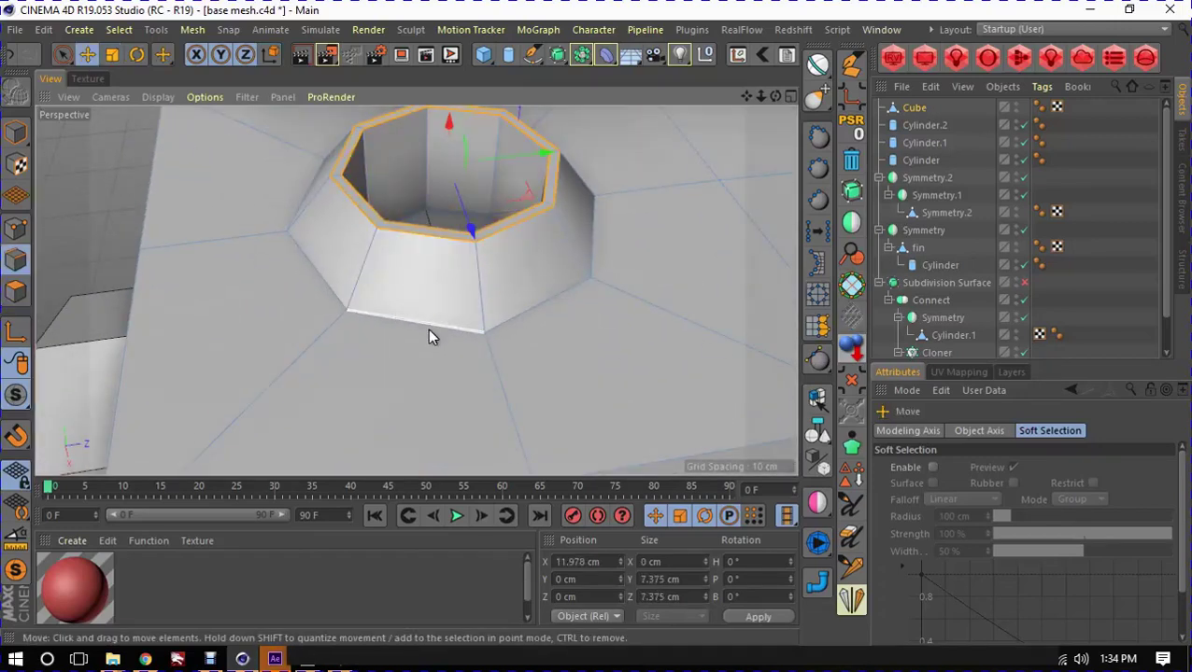
{"action": "double_click", "coordinate": [428, 328]}
{"action": "mouse_move", "coordinate": [428, 329]}
{"action": "left_mouse_down", "text": "alt"}
{"action": "mouse_move", "coordinate": [354, 335]}
{"action": "mouse_move", "coordinate": [357, 298]}
{"action": "mouse_move", "coordinate": [433, 428]}
{"action": "mouse_move", "coordinate": [408, 327]}
{"action": "left_mouse_up", "text": "alt"}
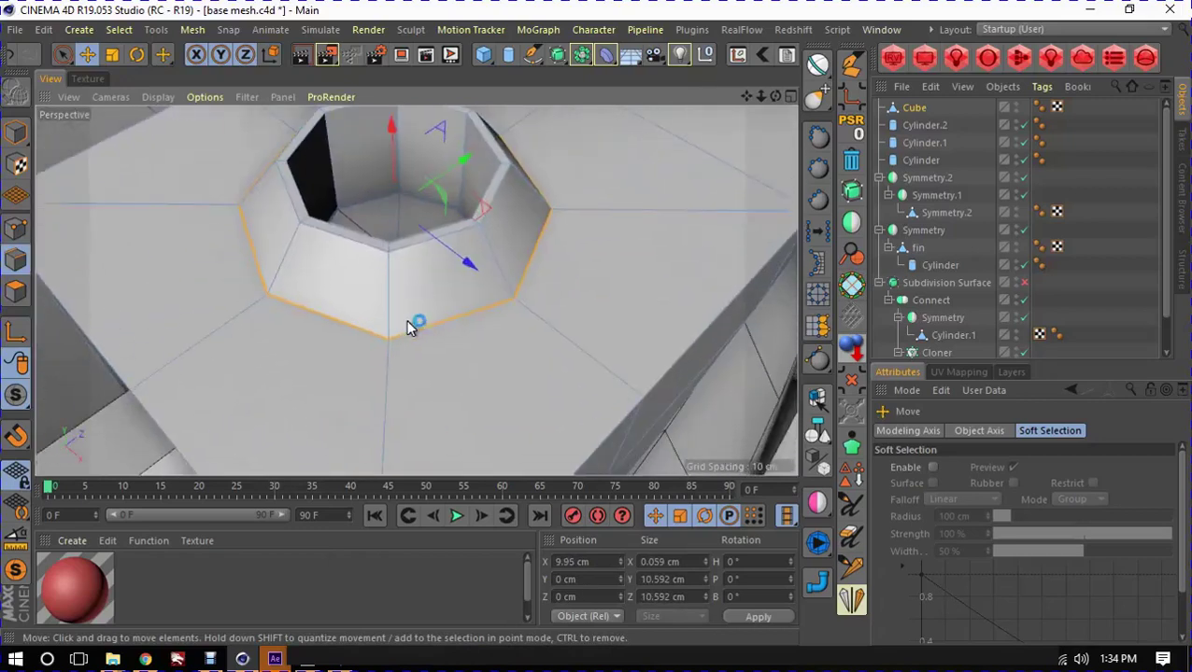
Step: Bevel the loop into a 0.162 cm chamfer with Depth 100%, then return to Model mode
{"action": "key", "text": "m"}
{"action": "key", "text": "s"}
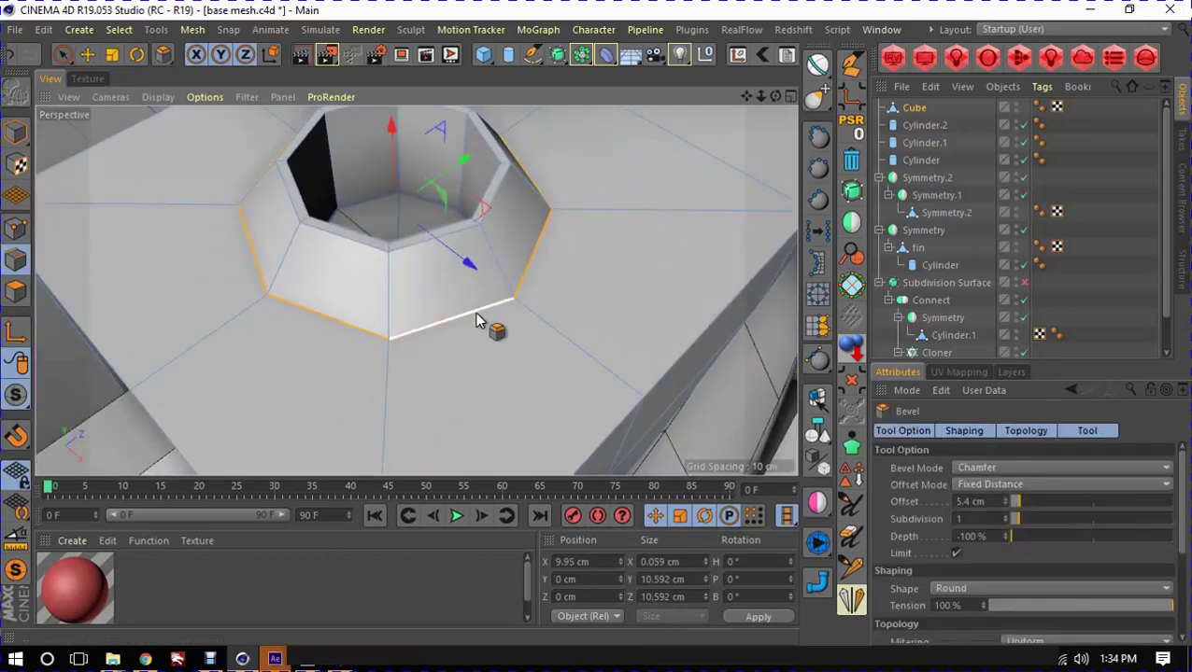
{"action": "mouse_move", "coordinate": [481, 319]}
{"action": "left_mouse_down"}
{"action": "mouse_move", "coordinate": [537, 322]}
{"action": "mouse_move", "coordinate": [470, 287]}
{"action": "mouse_move", "coordinate": [507, 303]}
{"action": "left_mouse_up"}
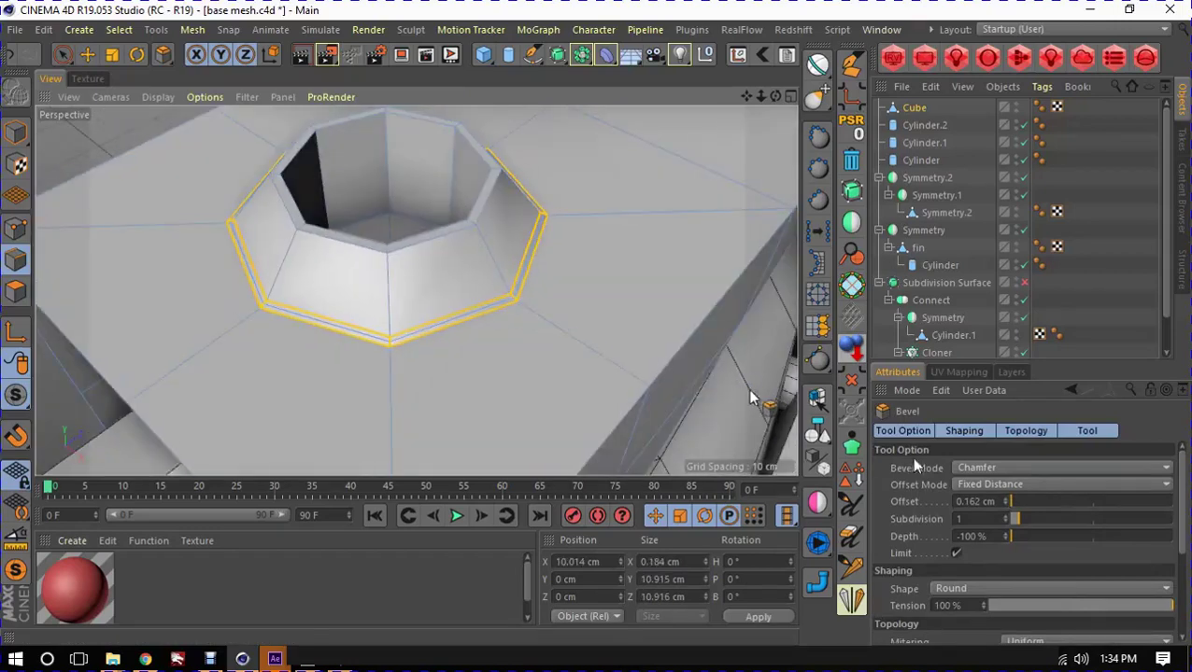
{"action": "left_click_drag", "start_coordinate": [1084, 545], "coordinate": [1171, 538]}
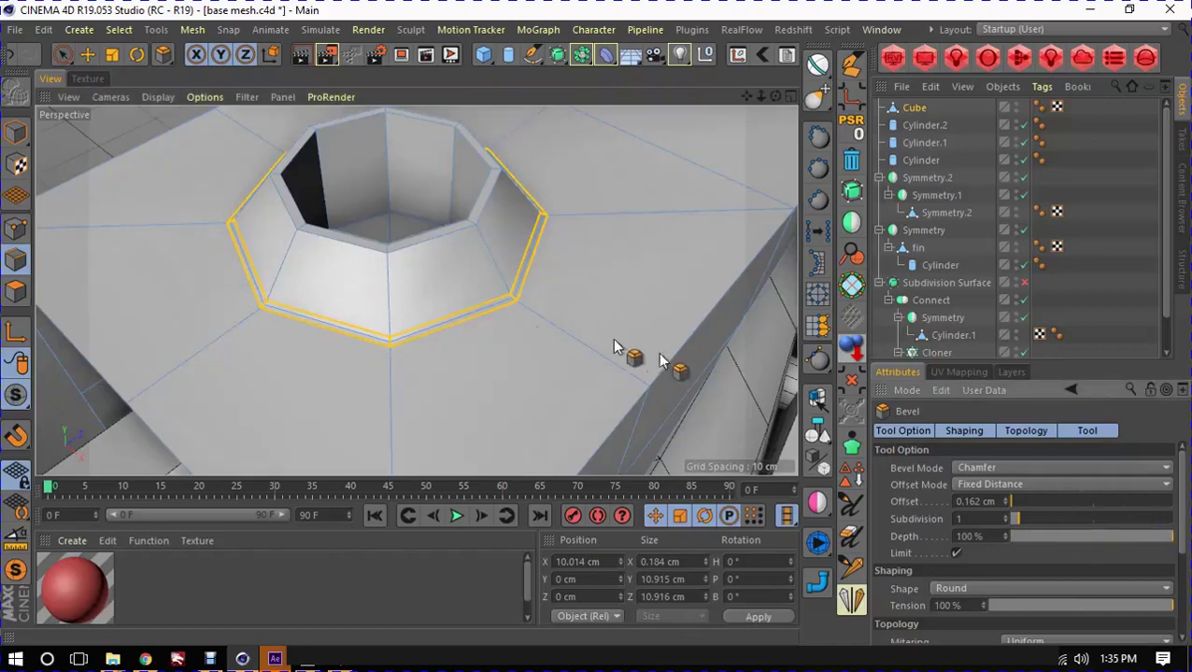
{"action": "mouse_move", "coordinate": [415, 318]}
{"action": "left_mouse_down", "text": "alt"}
{"action": "mouse_move", "coordinate": [461, 325]}
{"action": "mouse_move", "coordinate": [417, 311]}
{"action": "mouse_move", "coordinate": [336, 243]}
{"action": "left_mouse_up", "text": "alt"}
{"action": "key", "text": "e"}
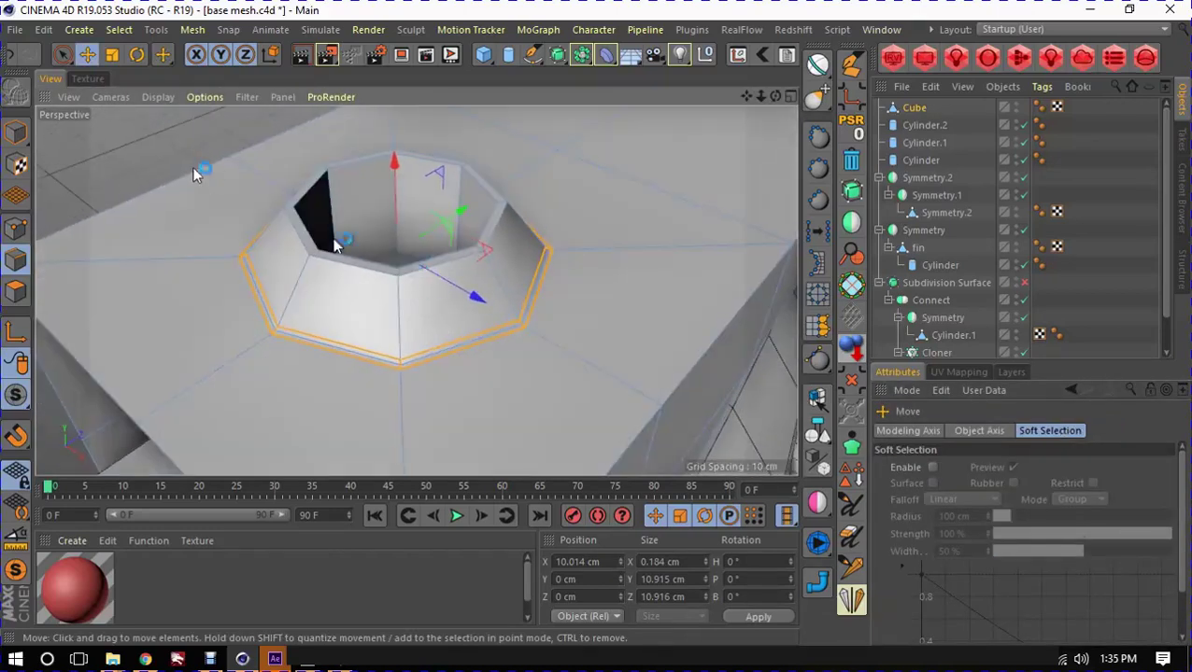
{"action": "left_click_drag", "start_coordinate": [195, 174], "coordinate": [168, 154], "text": "alt"}
{"action": "key", "text": "Return"}
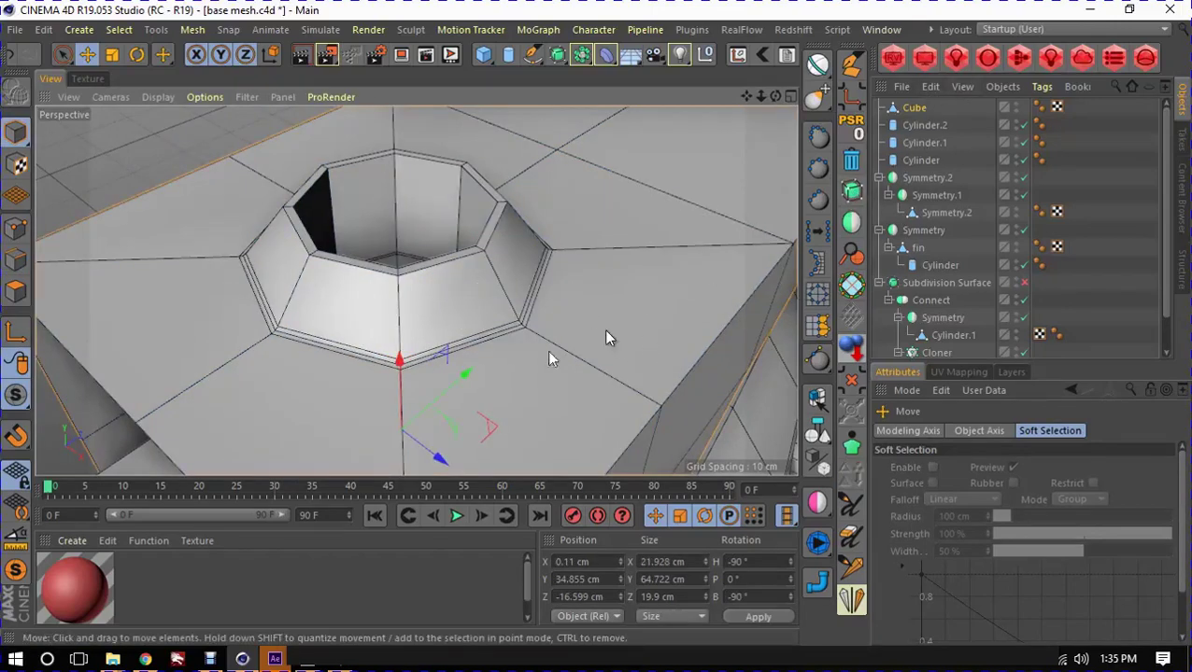
{"action": "mouse_move", "coordinate": [633, 380]}
{"action": "left_mouse_down", "text": "alt"}
{"action": "mouse_move", "coordinate": [626, 314]}
{"action": "mouse_move", "coordinate": [590, 299]}
{"action": "mouse_move", "coordinate": [607, 313]}
{"action": "left_mouse_up", "text": "alt"}
{"action": "left_click", "coordinate": [850, 191], "text": "alt"}
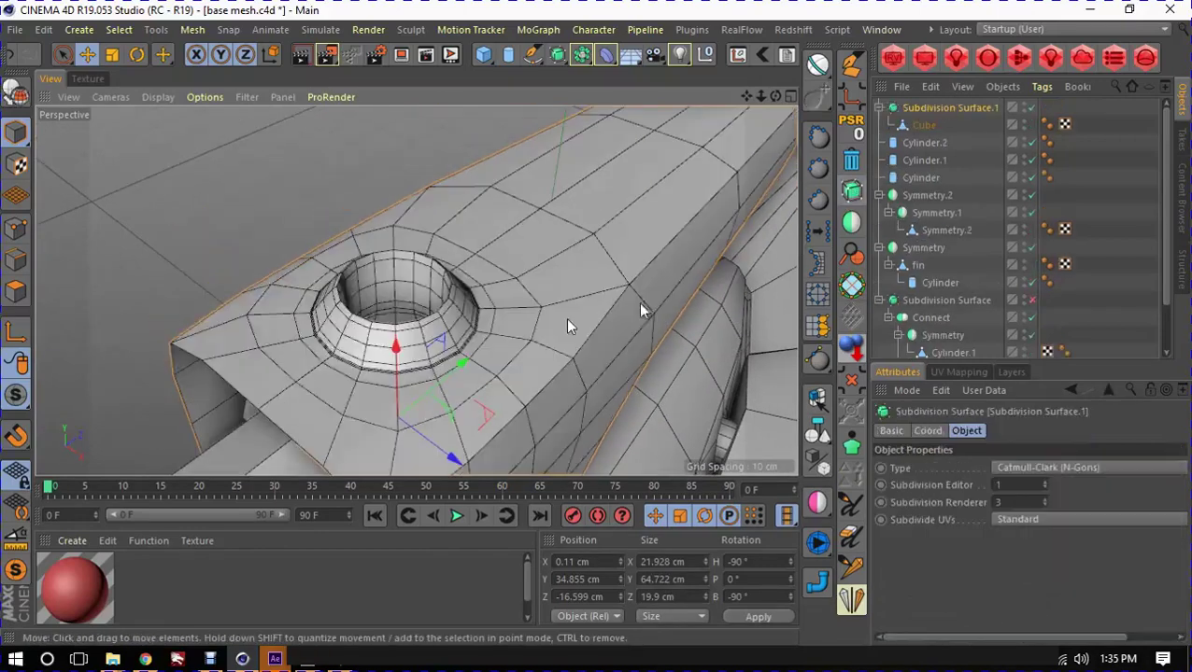
{"action": "mouse_move", "coordinate": [407, 327]}
{"action": "left_mouse_down", "text": "alt"}
{"action": "mouse_move", "coordinate": [336, 258]}
{"action": "mouse_move", "coordinate": [548, 217]}
{"action": "mouse_move", "coordinate": [292, 186]}
{"action": "mouse_move", "coordinate": [186, 234]}
{"action": "mouse_move", "coordinate": [606, 311]}
{"action": "mouse_move", "coordinate": [380, 275]}
{"action": "left_mouse_up", "text": "alt"}
{"action": "key", "text": "ctrl+z"}
{"action": "mouse_move", "coordinate": [506, 301]}
{"action": "left_mouse_down", "text": "alt"}
{"action": "mouse_move", "coordinate": [612, 301]}
{"action": "mouse_move", "coordinate": [431, 327]}
{"action": "left_mouse_up", "text": "alt"}
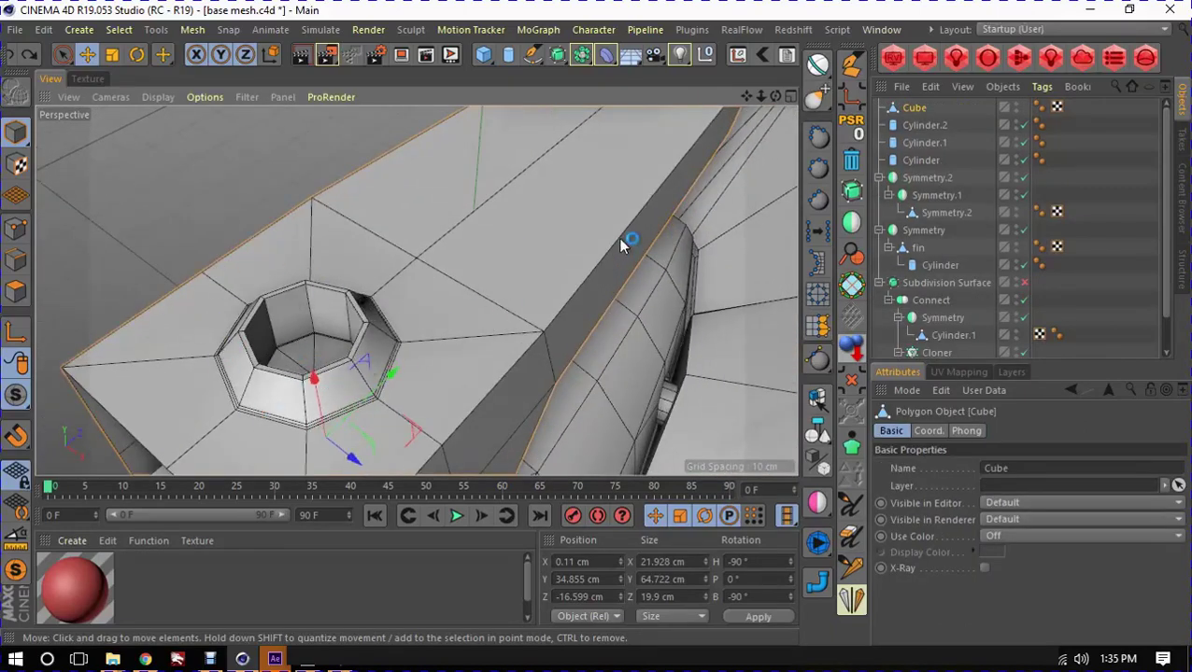
{"action": "left_click_drag", "start_coordinate": [620, 239], "coordinate": [442, 397], "text": "alt"}
{"action": "mouse_move", "coordinate": [560, 205]}
{"action": "left_mouse_down", "text": "alt"}
{"action": "mouse_move", "coordinate": [638, 257]}
{"action": "mouse_move", "coordinate": [540, 308]}
{"action": "mouse_move", "coordinate": [598, 228]}
{"action": "mouse_move", "coordinate": [590, 273]}
{"action": "left_mouse_up", "text": "alt"}
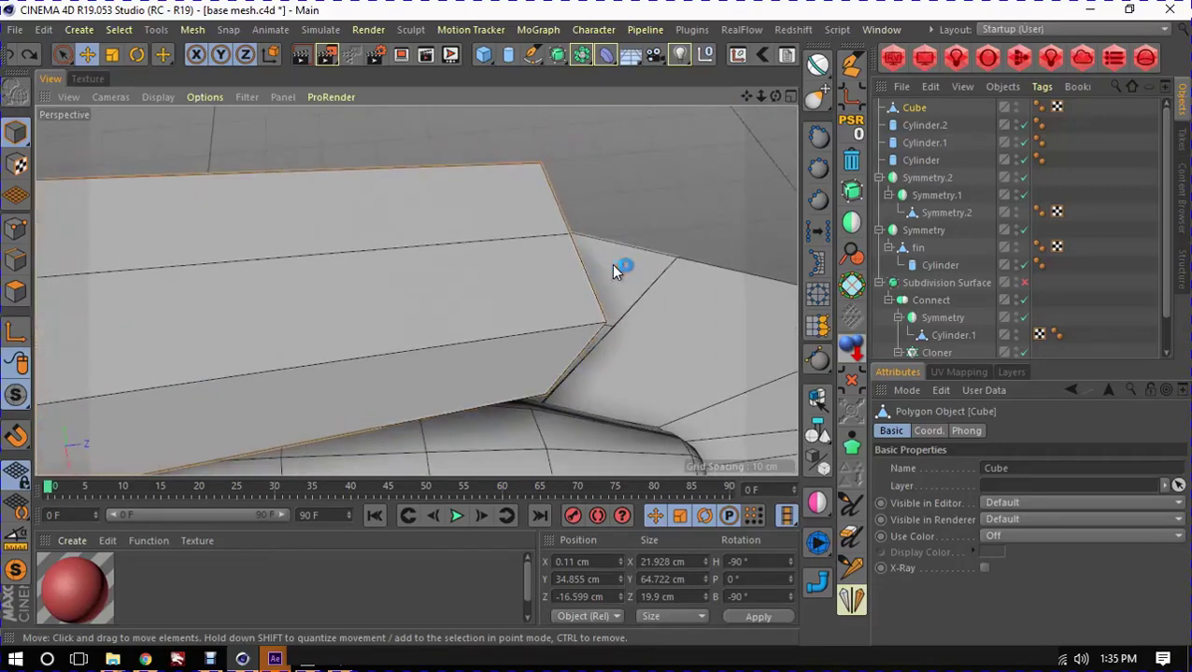
Step: Select the Cube and clone a new edge loop near its end with Edge Slide
{"action": "left_click", "coordinate": [611, 266]}
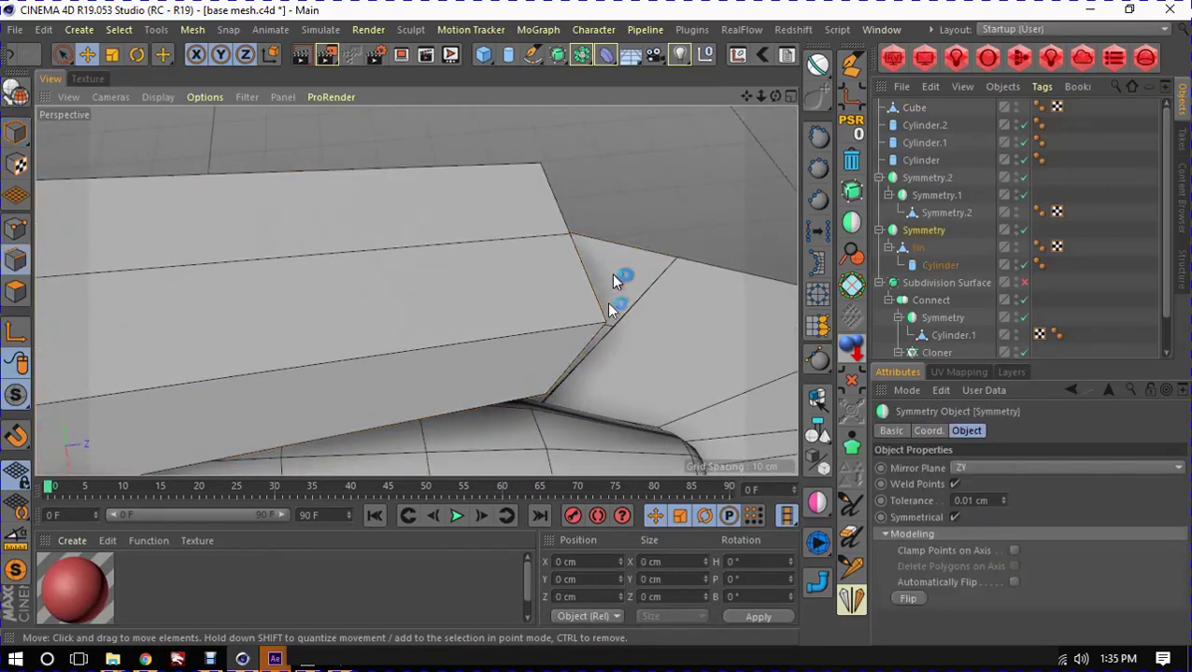
{"action": "left_click", "coordinate": [915, 108]}
{"action": "mouse_move", "coordinate": [570, 258]}
{"action": "left_mouse_down", "text": "alt"}
{"action": "mouse_move", "coordinate": [528, 232]}
{"action": "mouse_move", "coordinate": [505, 278]}
{"action": "mouse_move", "coordinate": [599, 308]}
{"action": "mouse_move", "coordinate": [580, 287]}
{"action": "mouse_move", "coordinate": [598, 283]}
{"action": "mouse_move", "coordinate": [654, 313]}
{"action": "left_mouse_up", "text": "alt"}
{"action": "left_click", "coordinate": [515, 190]}
{"action": "key", "text": "m"}
{"action": "key", "text": "o"}
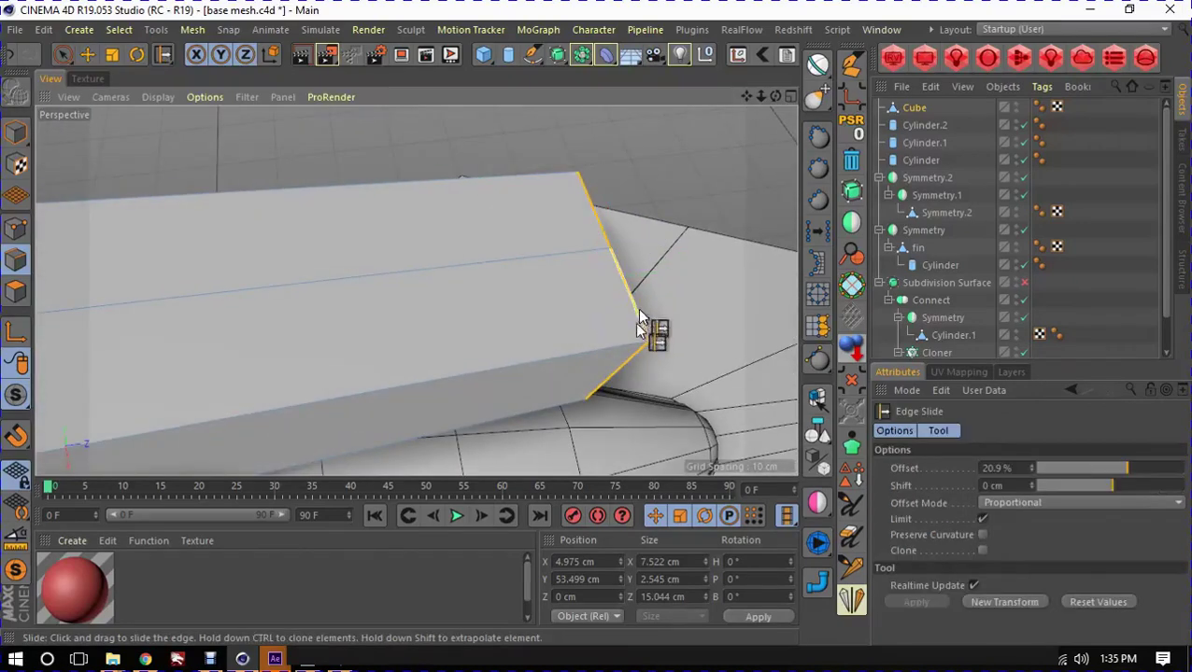
{"action": "mouse_move", "coordinate": [626, 297]}
{"action": "left_mouse_down"}
{"action": "mouse_move", "coordinate": [590, 314]}
{"action": "mouse_move", "coordinate": [608, 307]}
{"action": "mouse_move", "coordinate": [554, 210]}
{"action": "left_mouse_up"}
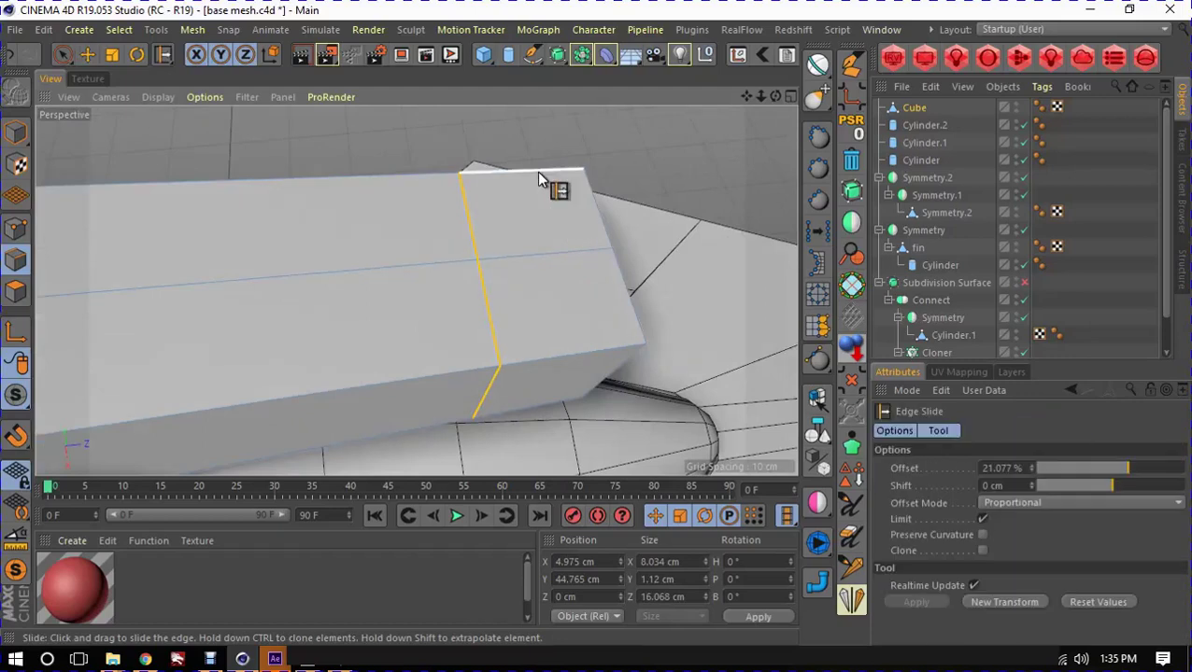
Step: Slide copies of the end edges inward by -51% to inset a square on the end face
{"action": "left_click", "coordinate": [536, 170]}
{"action": "left_click", "coordinate": [489, 308], "text": "shift"}
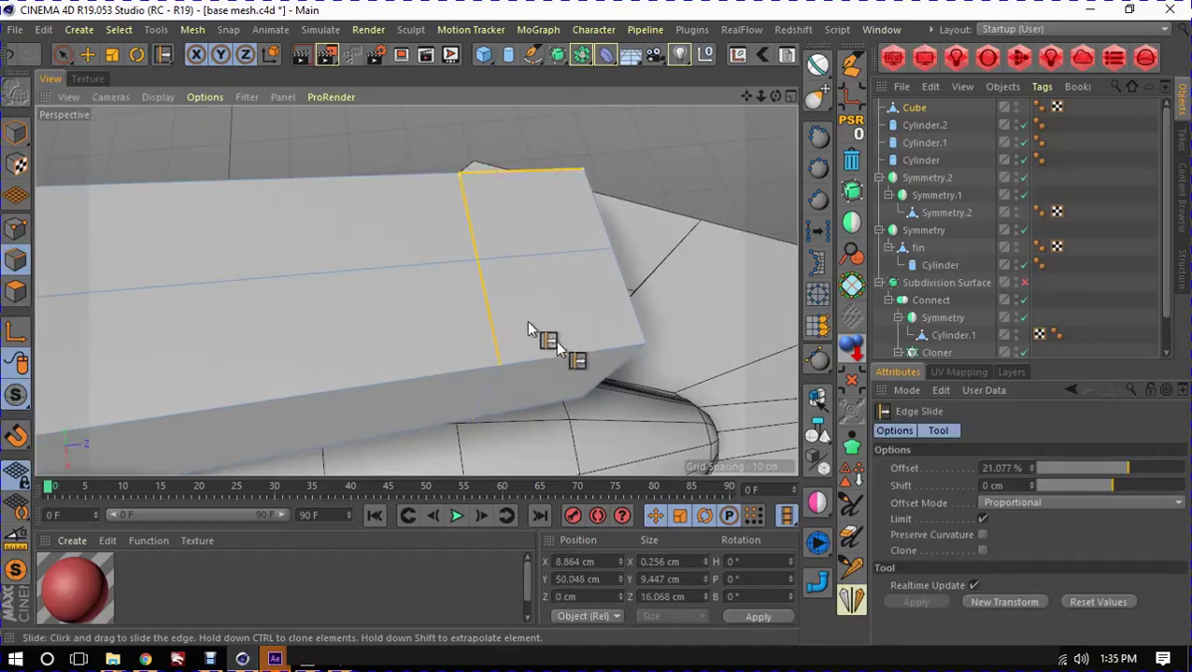
{"action": "left_click", "coordinate": [572, 354], "text": "shift"}
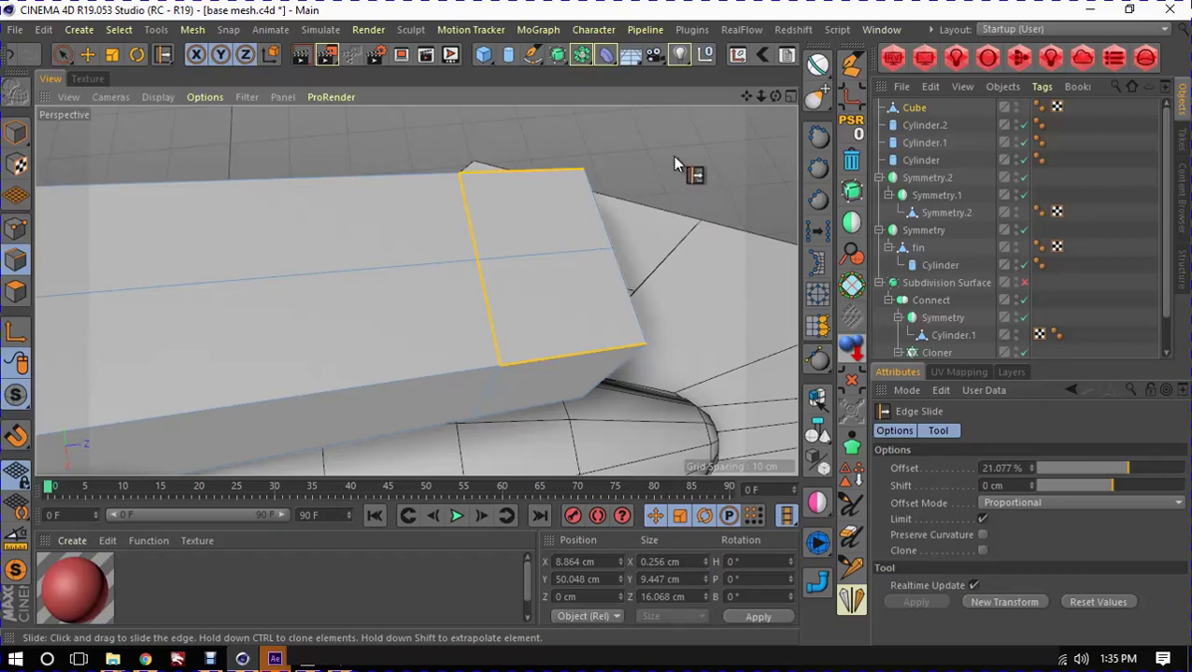
{"action": "left_click_drag", "start_coordinate": [691, 177], "coordinate": [598, 331]}
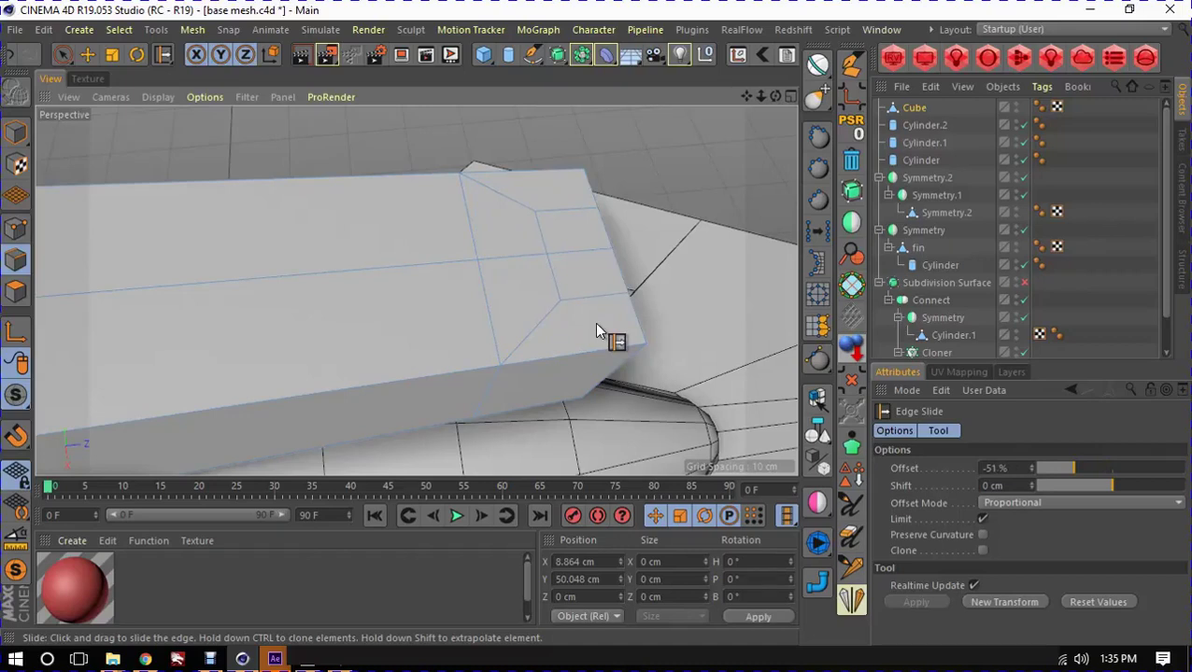
{"action": "key", "text": "e"}
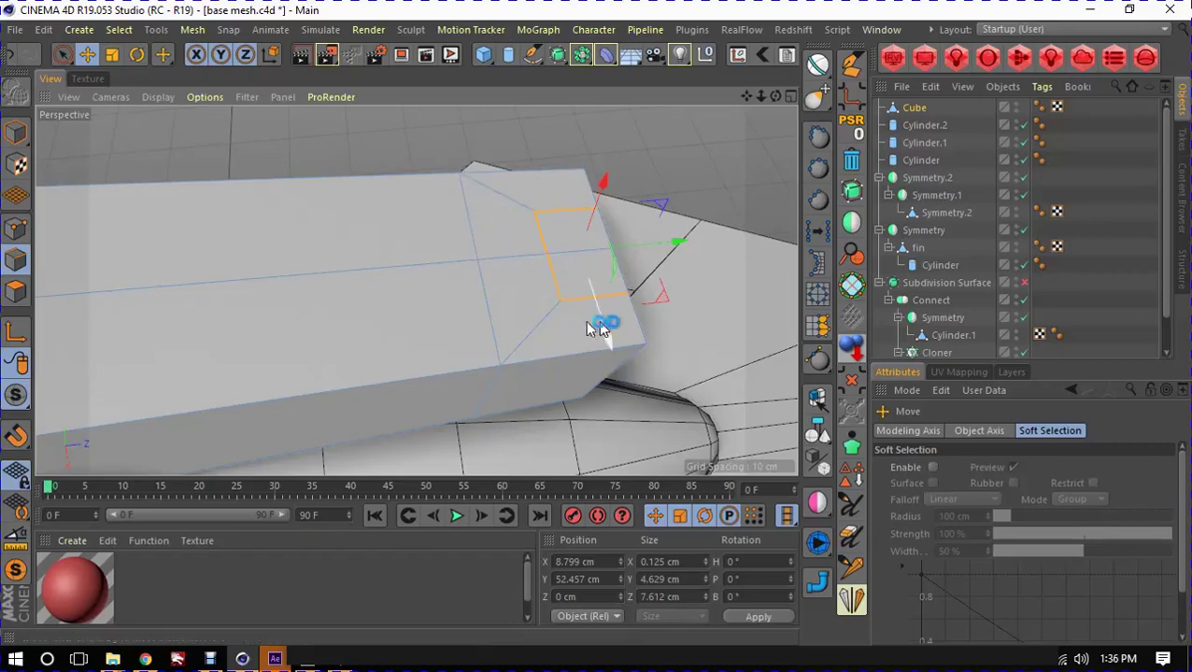
Step: Push the face at the box end inward into a notch
{"action": "key", "text": "Return"}
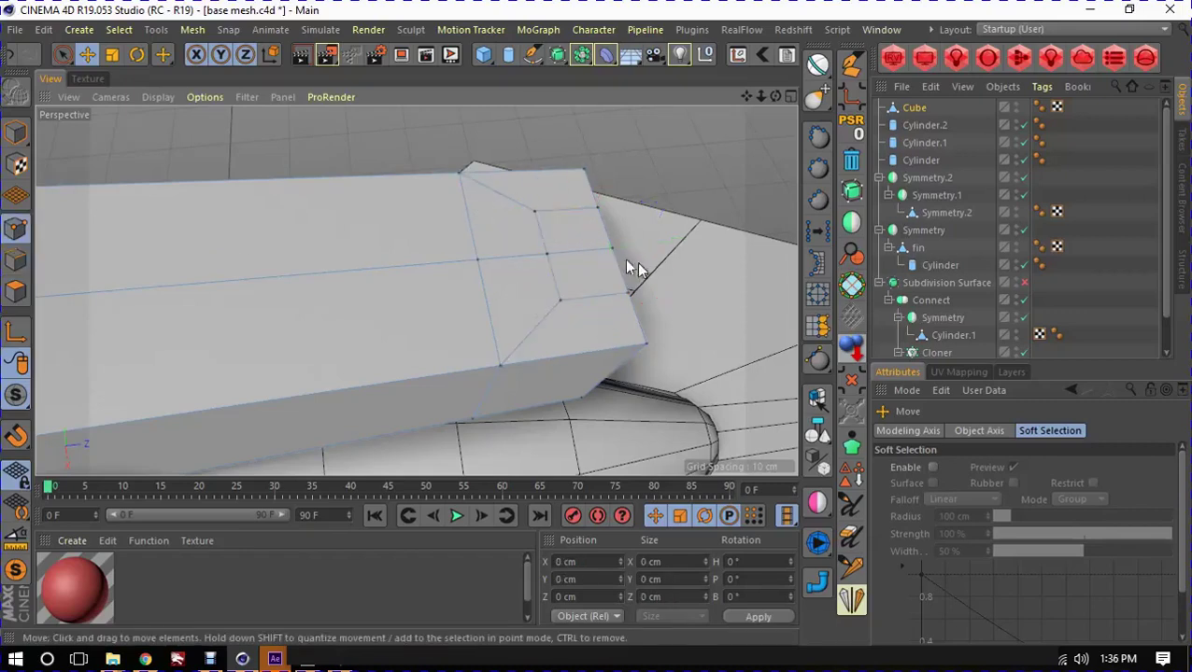
{"action": "left_click", "coordinate": [614, 253]}
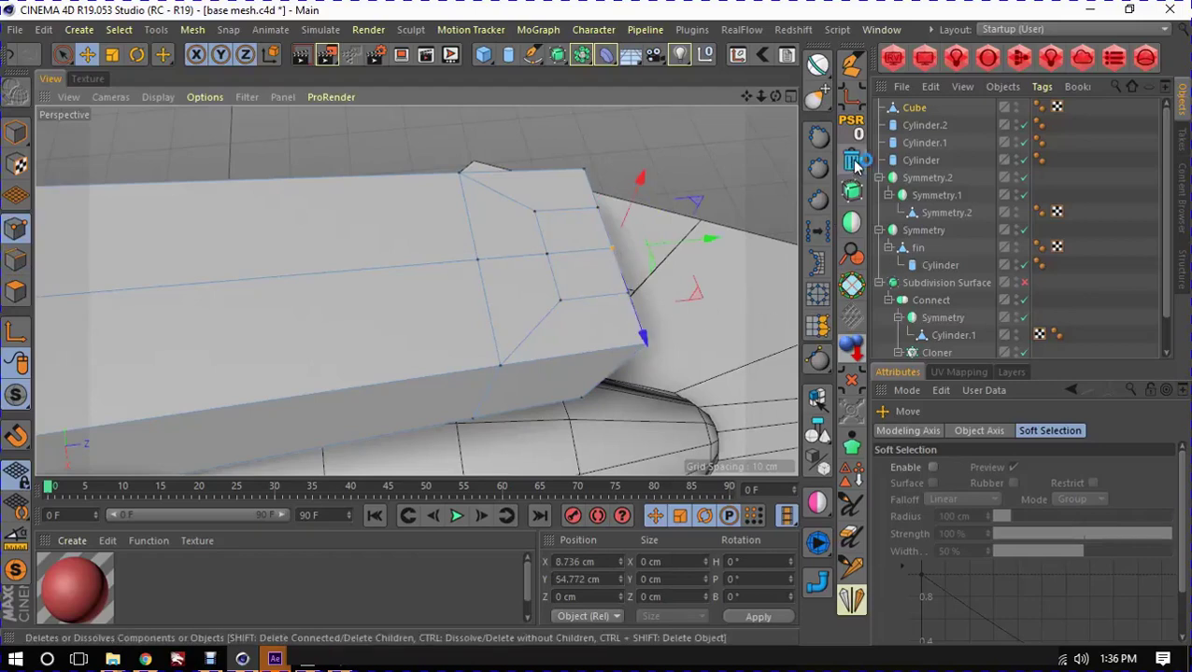
{"action": "left_click_drag", "start_coordinate": [628, 247], "coordinate": [607, 285], "text": "ctrl"}
{"action": "left_click_drag", "start_coordinate": [497, 259], "coordinate": [519, 215], "text": "alt"}
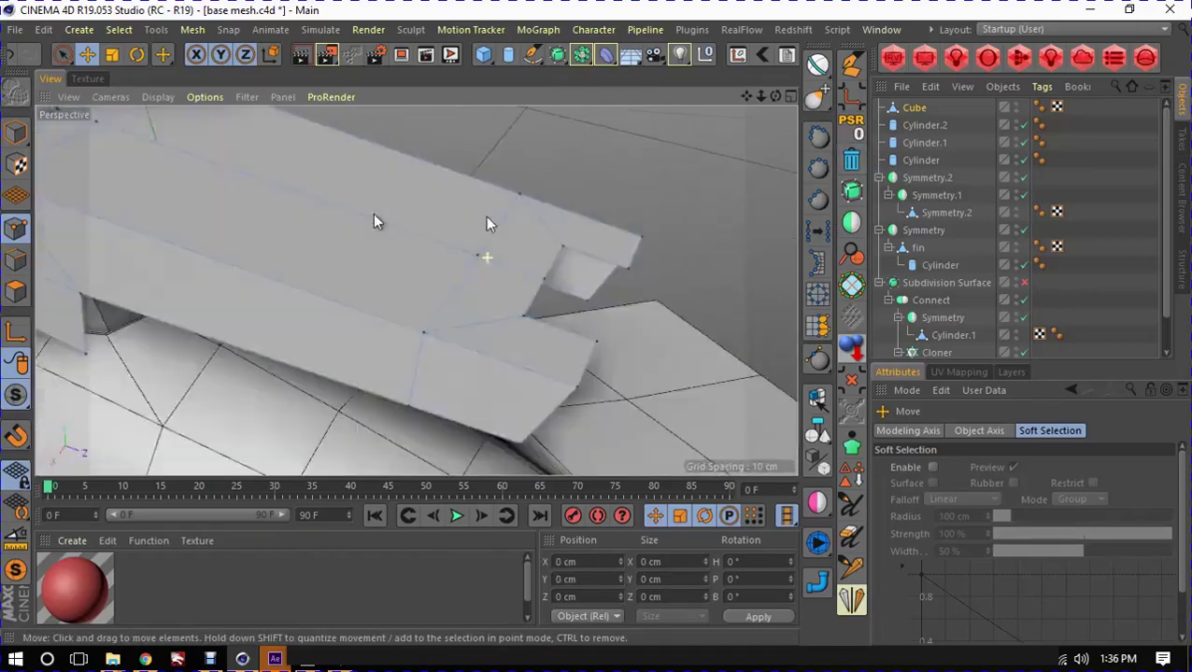
{"action": "right_click_drag", "start_coordinate": [520, 212], "coordinate": [413, 294], "text": "alt"}
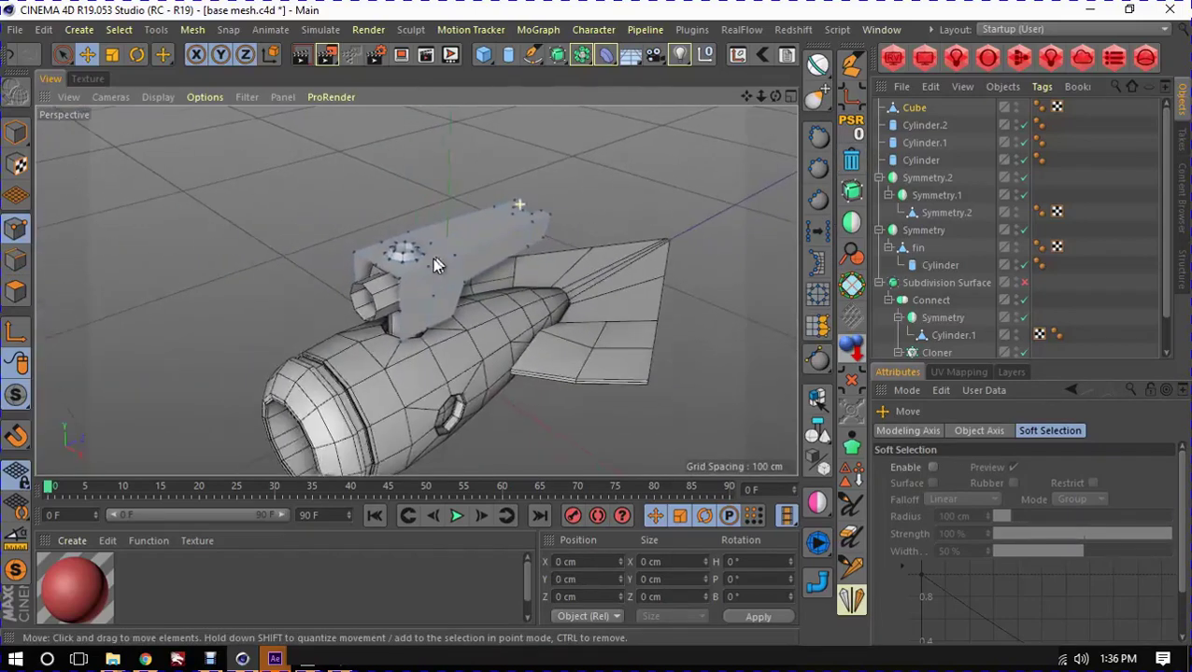
{"action": "mouse_move", "coordinate": [413, 294]}
{"action": "left_mouse_down", "text": "alt"}
{"action": "mouse_move", "coordinate": [528, 297]}
{"action": "mouse_move", "coordinate": [383, 269]}
{"action": "left_mouse_up", "text": "alt"}
Step: Select the box, then Cylinder.2, then the Cube object again
{"action": "left_click", "coordinate": [398, 267]}
{"action": "scroll", "coordinate": [383, 271], "scroll_direction": "up", "scroll_amount": 2}
{"action": "scroll", "coordinate": [411, 280], "scroll_direction": "up", "scroll_amount": 1}
{"action": "left_click", "coordinate": [480, 298]}
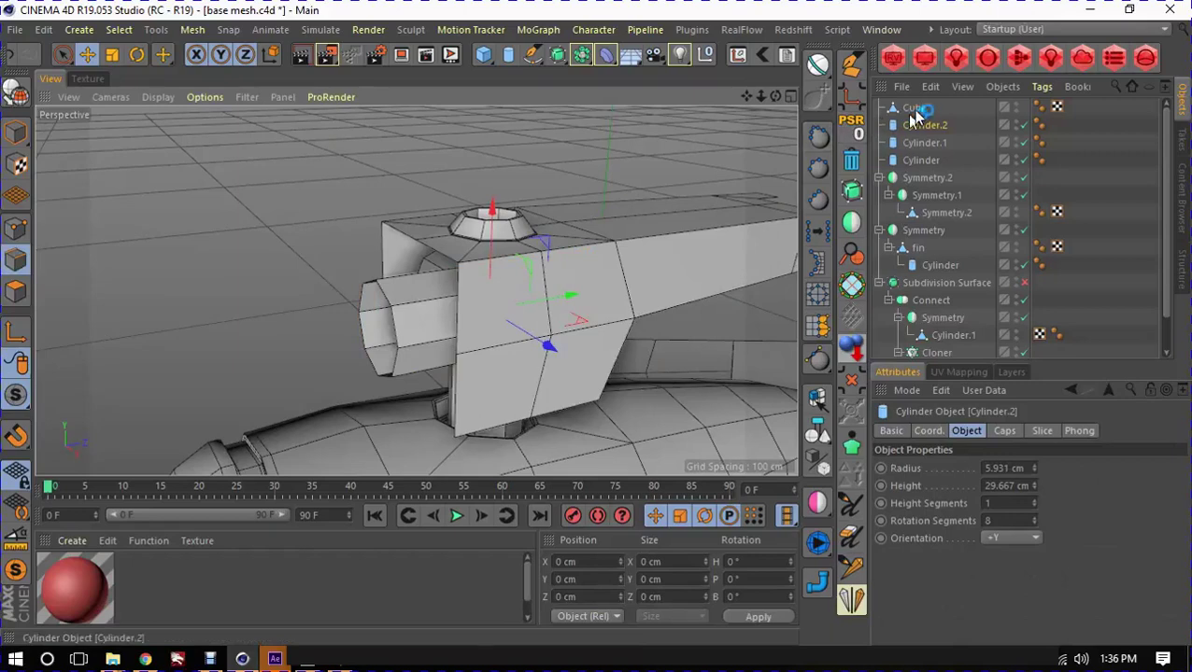
{"action": "left_click", "coordinate": [914, 109]}
Step: Select the cube's front and top-left end edges and shift them left about 12.8 cm
{"action": "left_click", "coordinate": [457, 301]}
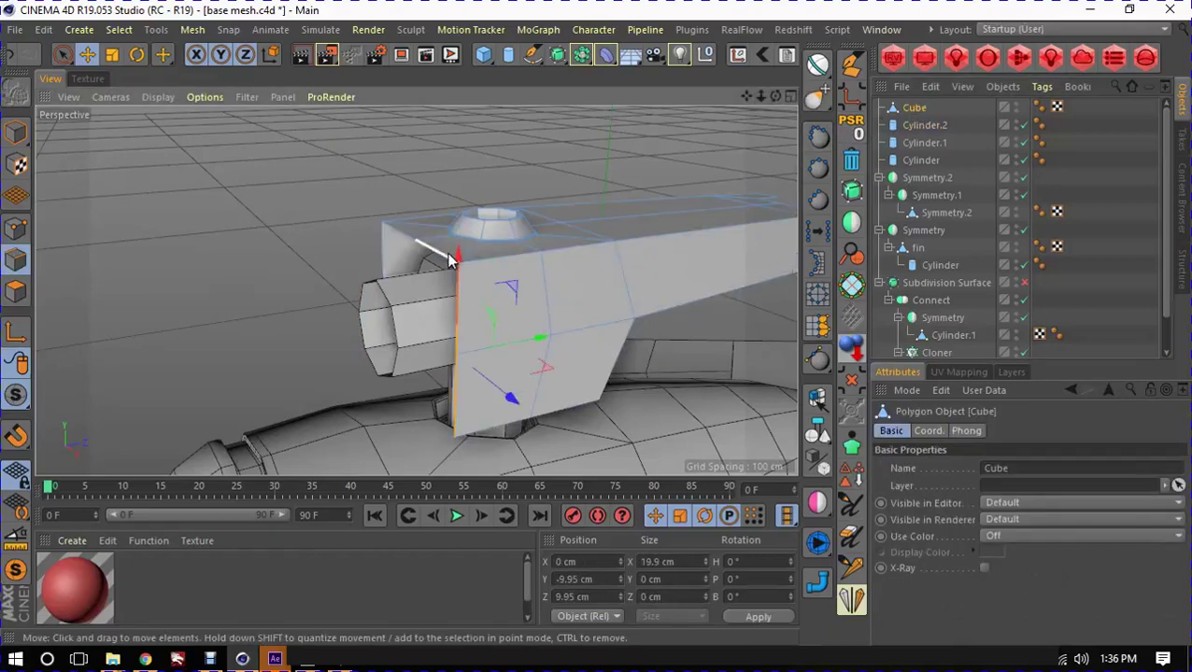
{"action": "left_click", "coordinate": [408, 240], "text": "shift"}
{"action": "mouse_move", "coordinate": [471, 304]}
{"action": "left_mouse_down", "text": "alt"}
{"action": "mouse_move", "coordinate": [346, 267]}
{"action": "mouse_move", "coordinate": [556, 295]}
{"action": "mouse_move", "coordinate": [465, 274]}
{"action": "mouse_move", "coordinate": [512, 306]}
{"action": "mouse_move", "coordinate": [466, 299]}
{"action": "left_mouse_up", "text": "alt"}
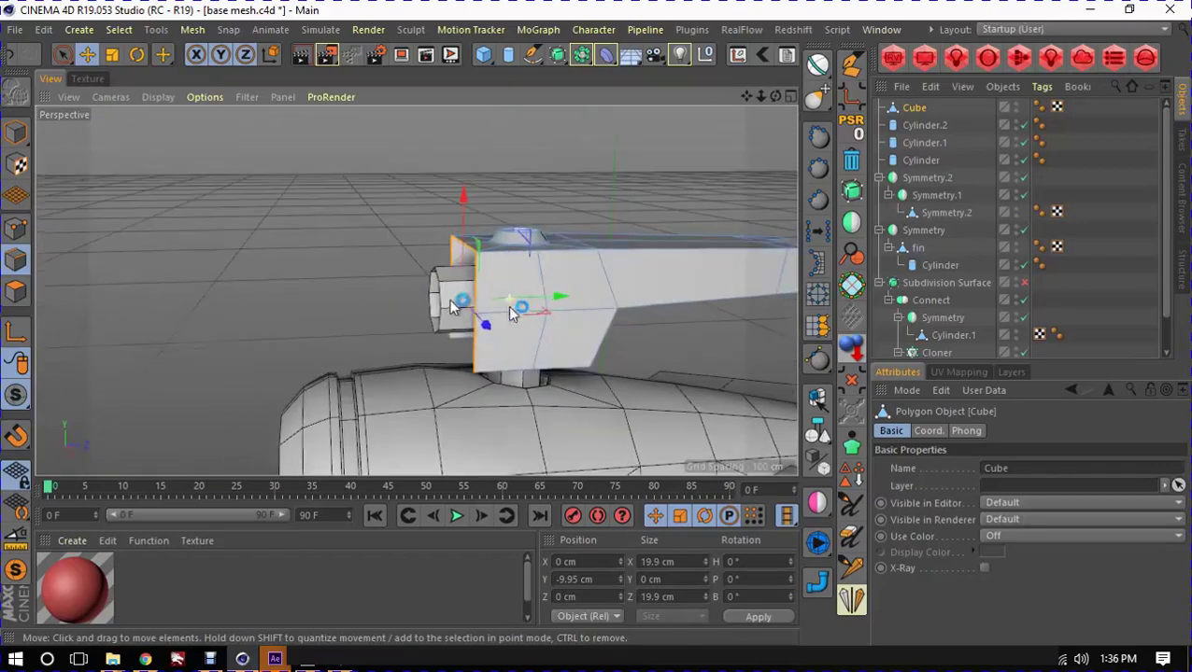
{"action": "left_click_drag", "start_coordinate": [560, 304], "coordinate": [482, 311]}
Step: Scale the cube's end face down to about 15.3 cm and nudge it slightly upward
{"action": "key", "text": "t"}
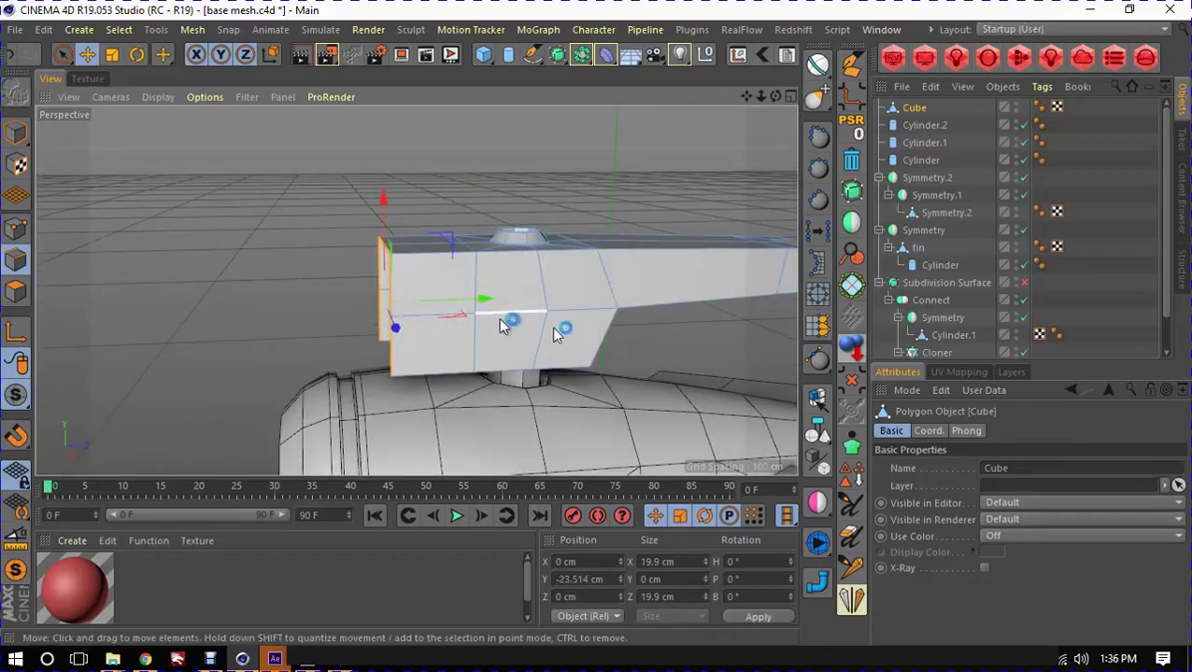
{"action": "mouse_move", "coordinate": [558, 331]}
{"action": "left_mouse_down"}
{"action": "mouse_move", "coordinate": [567, 311]}
{"action": "mouse_move", "coordinate": [481, 346]}
{"action": "mouse_move", "coordinate": [431, 350]}
{"action": "left_mouse_up"}
{"action": "key", "text": "e"}
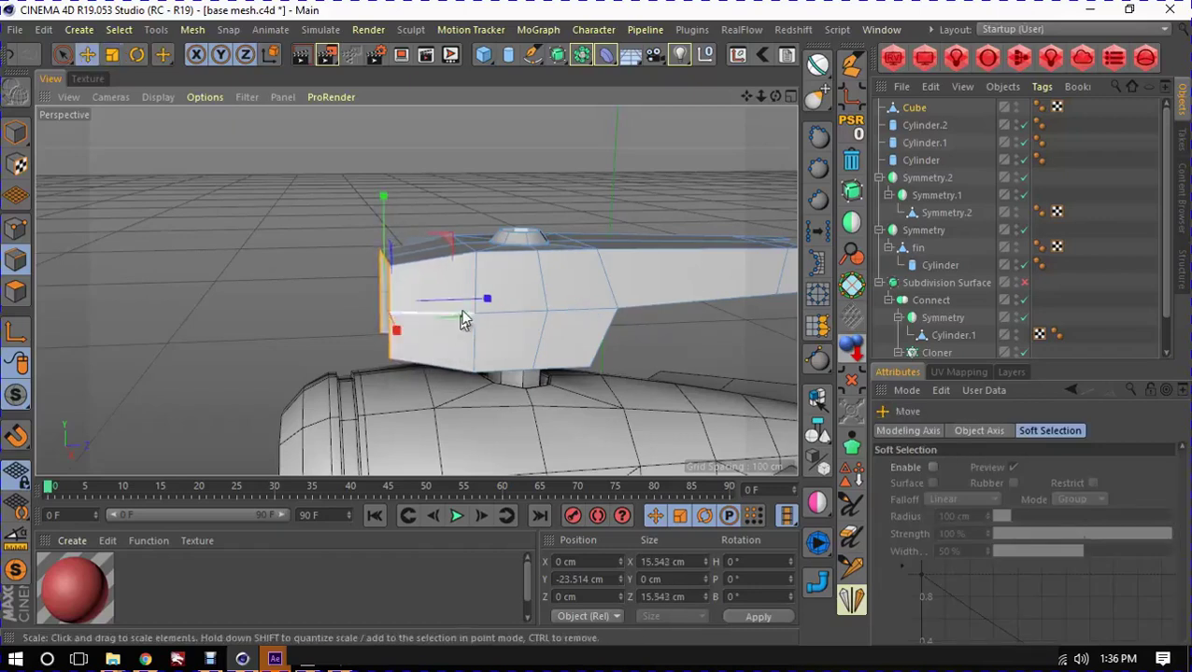
{"action": "mouse_move", "coordinate": [480, 301]}
{"action": "left_mouse_down"}
{"action": "mouse_move", "coordinate": [486, 310]}
{"action": "mouse_move", "coordinate": [385, 263]}
{"action": "left_mouse_up"}
{"action": "scroll", "coordinate": [458, 317], "scroll_direction": "up", "scroll_amount": 3}
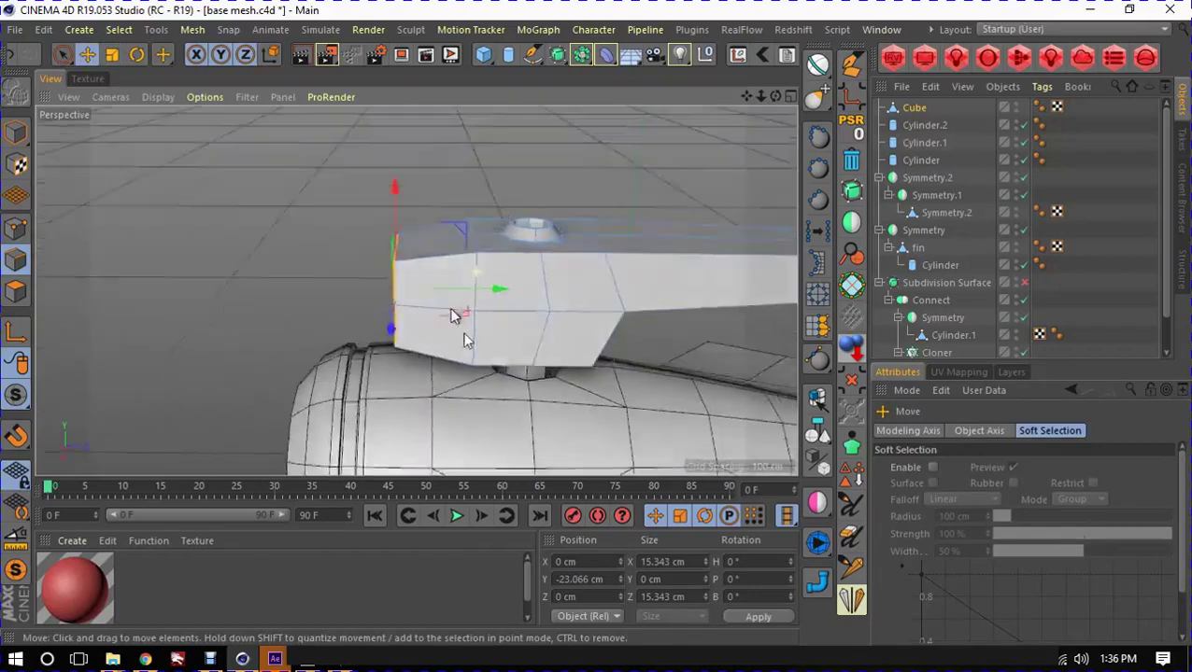
{"action": "left_click_drag", "start_coordinate": [458, 317], "coordinate": [486, 321], "text": "alt"}
{"action": "scroll", "coordinate": [512, 242], "scroll_direction": "up", "scroll_amount": 2}
{"action": "mouse_move", "coordinate": [512, 243]}
{"action": "left_mouse_down", "text": "alt"}
{"action": "mouse_move", "coordinate": [506, 285]}
{"action": "mouse_move", "coordinate": [523, 291]}
{"action": "mouse_move", "coordinate": [481, 282]}
{"action": "left_mouse_up", "text": "alt"}
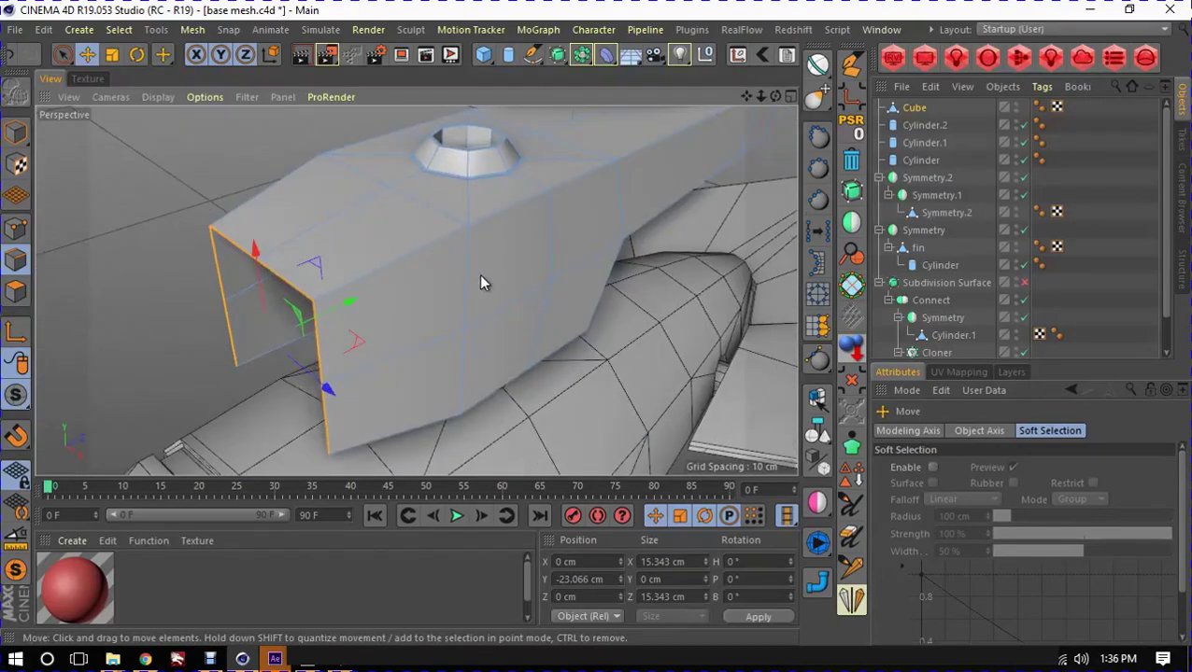
Step: Cut a new edge loop near the head block's front end with Loop/Path Cut
{"action": "key", "text": "k"}
{"action": "key", "text": "l"}
{"action": "mouse_move", "coordinate": [466, 286]}
{"action": "left_mouse_down", "text": "alt"}
{"action": "mouse_move", "coordinate": [468, 257]}
{"action": "mouse_move", "coordinate": [451, 241]}
{"action": "left_mouse_up", "text": "alt"}
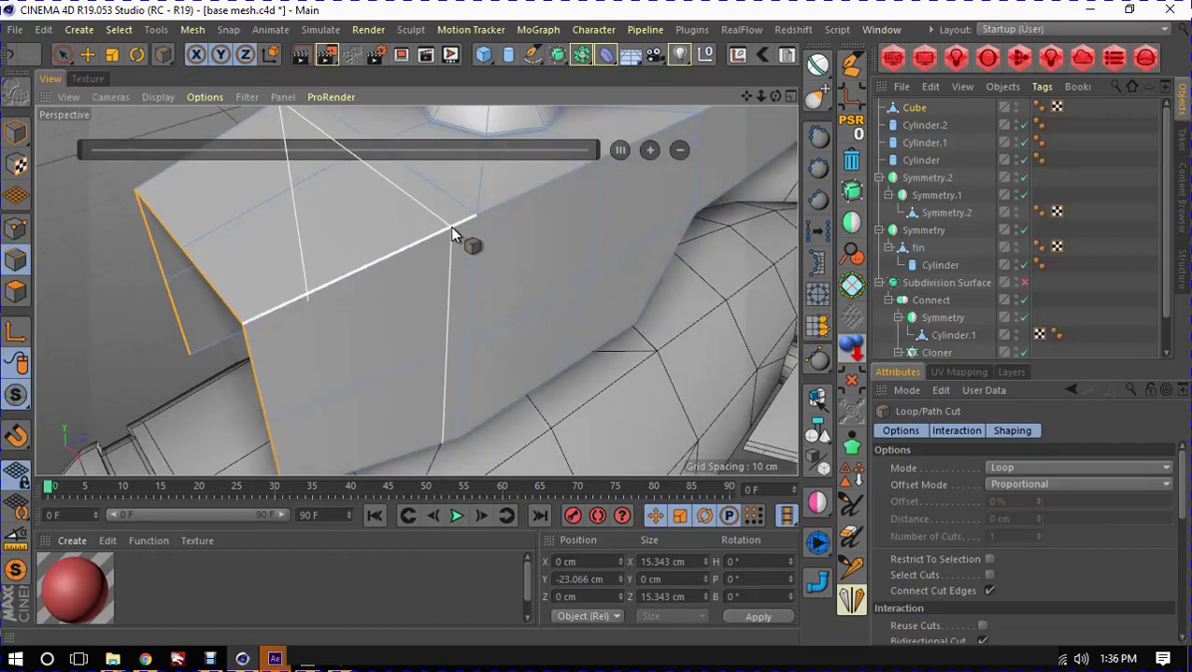
{"action": "left_click", "coordinate": [451, 234]}
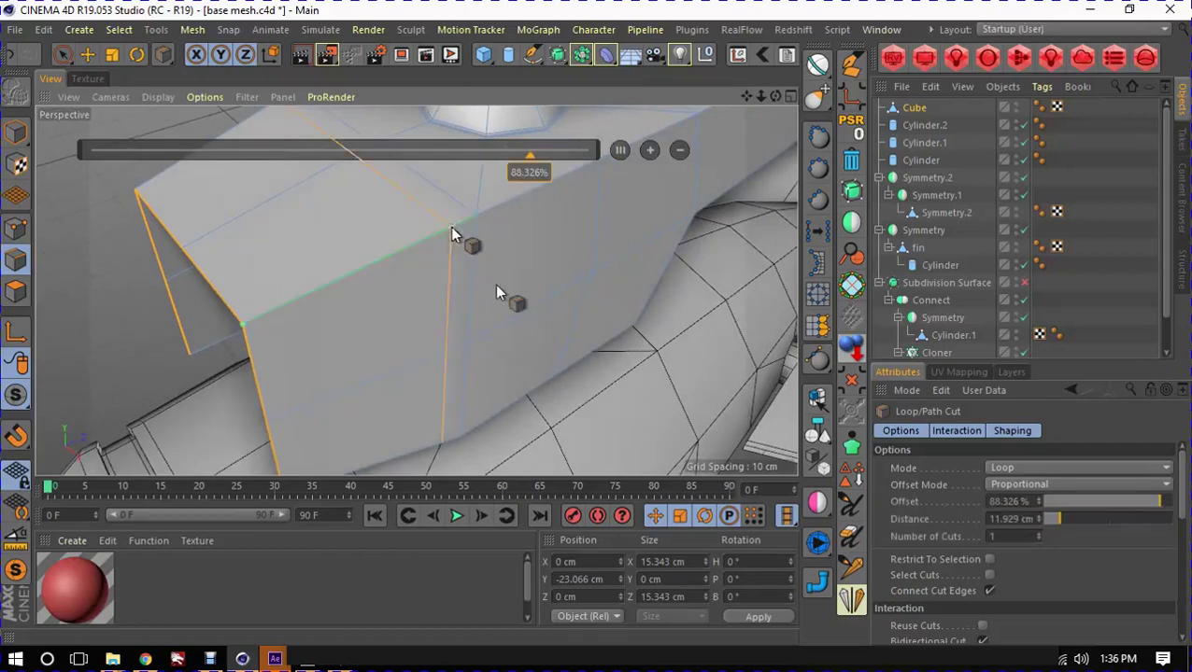
{"action": "mouse_move", "coordinate": [457, 239]}
{"action": "left_mouse_down", "text": "alt"}
{"action": "mouse_move", "coordinate": [423, 264]}
{"action": "mouse_move", "coordinate": [458, 266]}
{"action": "mouse_move", "coordinate": [421, 261]}
{"action": "mouse_move", "coordinate": [493, 298]}
{"action": "mouse_move", "coordinate": [504, 325]}
{"action": "mouse_move", "coordinate": [484, 290]}
{"action": "mouse_move", "coordinate": [518, 340]}
{"action": "mouse_move", "coordinate": [452, 298]}
{"action": "mouse_move", "coordinate": [558, 309]}
{"action": "mouse_move", "coordinate": [529, 271]}
{"action": "mouse_move", "coordinate": [561, 292]}
{"action": "mouse_move", "coordinate": [521, 266]}
{"action": "mouse_move", "coordinate": [559, 288]}
{"action": "left_mouse_up", "text": "alt"}
Step: Ring-select the new strip and extrude it inward about -0.73 cm into a groove
{"action": "key", "text": "u"}
{"action": "key", "text": "b"}
{"action": "left_click", "coordinate": [474, 292]}
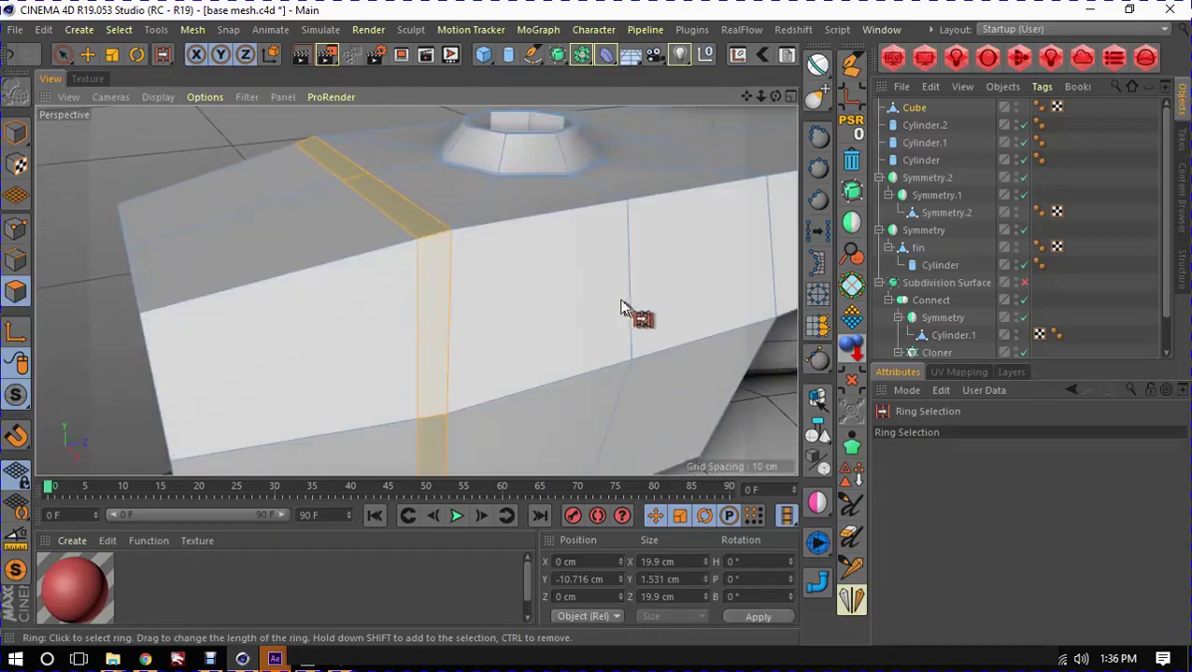
{"action": "key", "text": "i"}
{"action": "left_click_drag", "start_coordinate": [468, 261], "coordinate": [458, 257], "text": "alt"}
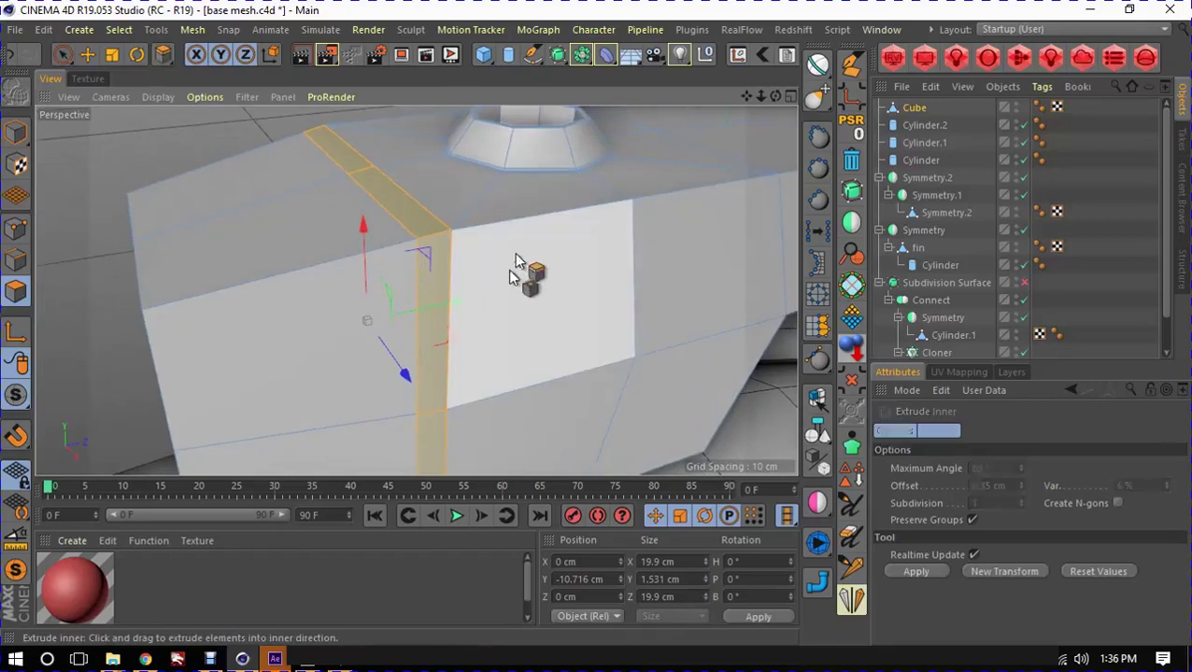
{"action": "key", "text": "d"}
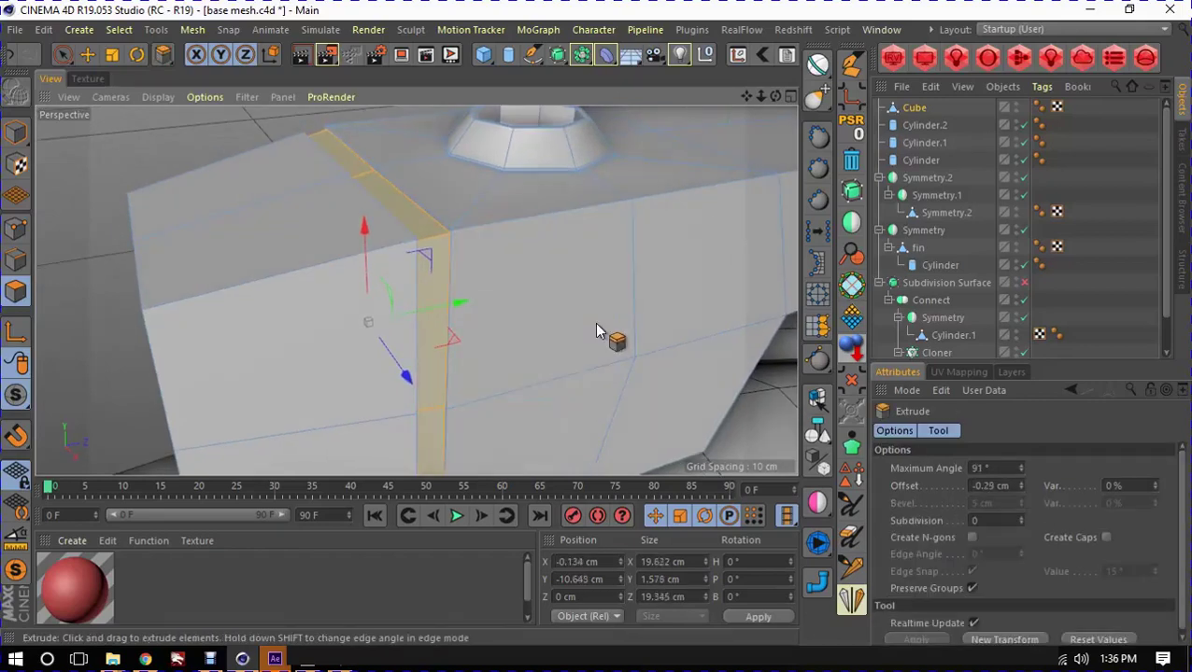
{"action": "left_click_drag", "start_coordinate": [596, 331], "coordinate": [598, 331]}
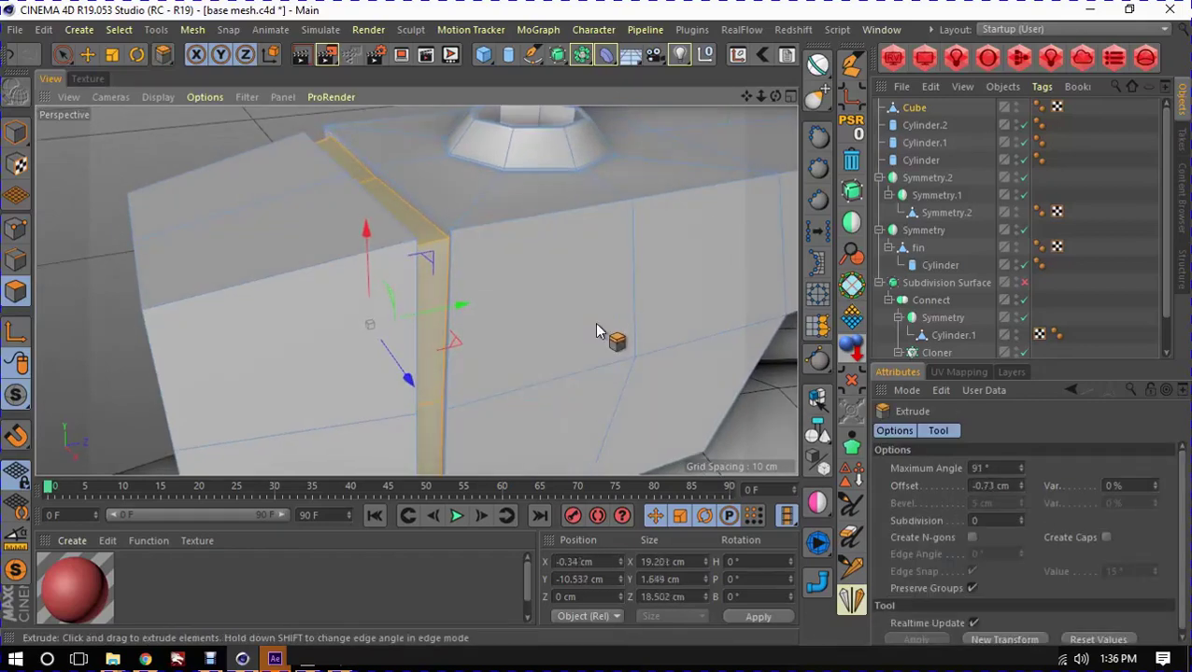
{"action": "mouse_move", "coordinate": [498, 266]}
{"action": "left_mouse_down", "text": "alt"}
{"action": "mouse_move", "coordinate": [411, 213]}
{"action": "mouse_move", "coordinate": [479, 200]}
{"action": "mouse_move", "coordinate": [538, 311]}
{"action": "mouse_move", "coordinate": [498, 253]}
{"action": "left_mouse_up", "text": "alt"}
{"action": "key", "text": "e"}
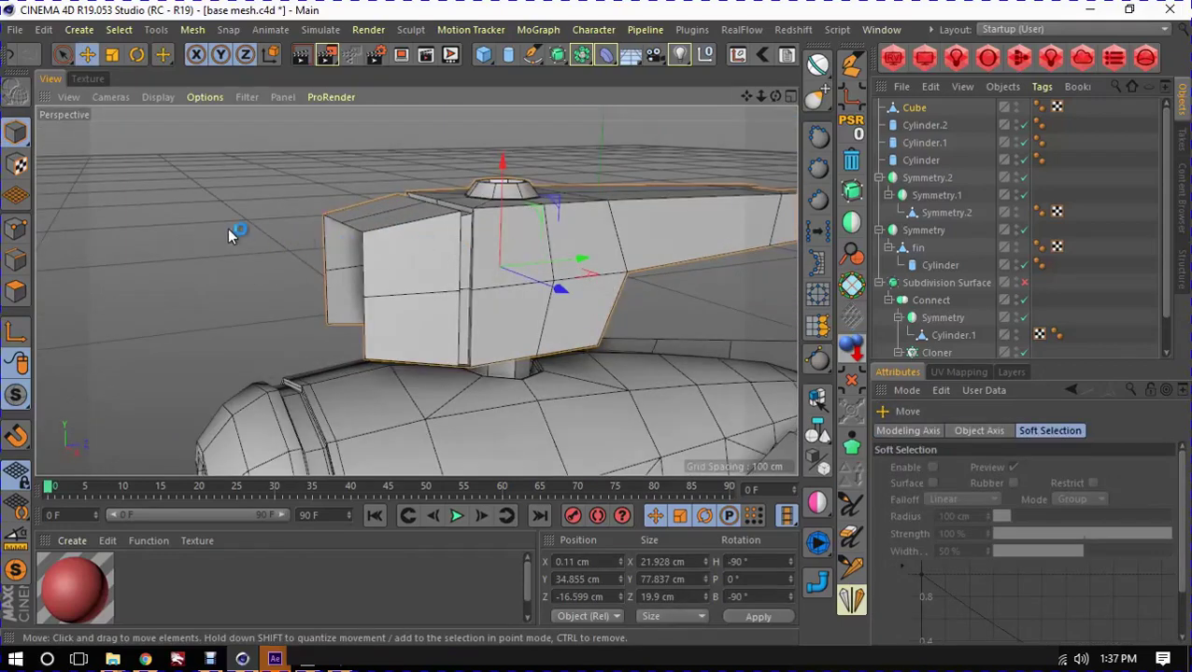
{"action": "mouse_move", "coordinate": [227, 228]}
{"action": "left_mouse_down", "text": "alt"}
{"action": "mouse_move", "coordinate": [414, 283]}
{"action": "mouse_move", "coordinate": [598, 277]}
{"action": "mouse_move", "coordinate": [253, 235]}
{"action": "mouse_move", "coordinate": [518, 274]}
{"action": "mouse_move", "coordinate": [406, 246]}
{"action": "mouse_move", "coordinate": [451, 259]}
{"action": "left_mouse_up", "text": "alt"}
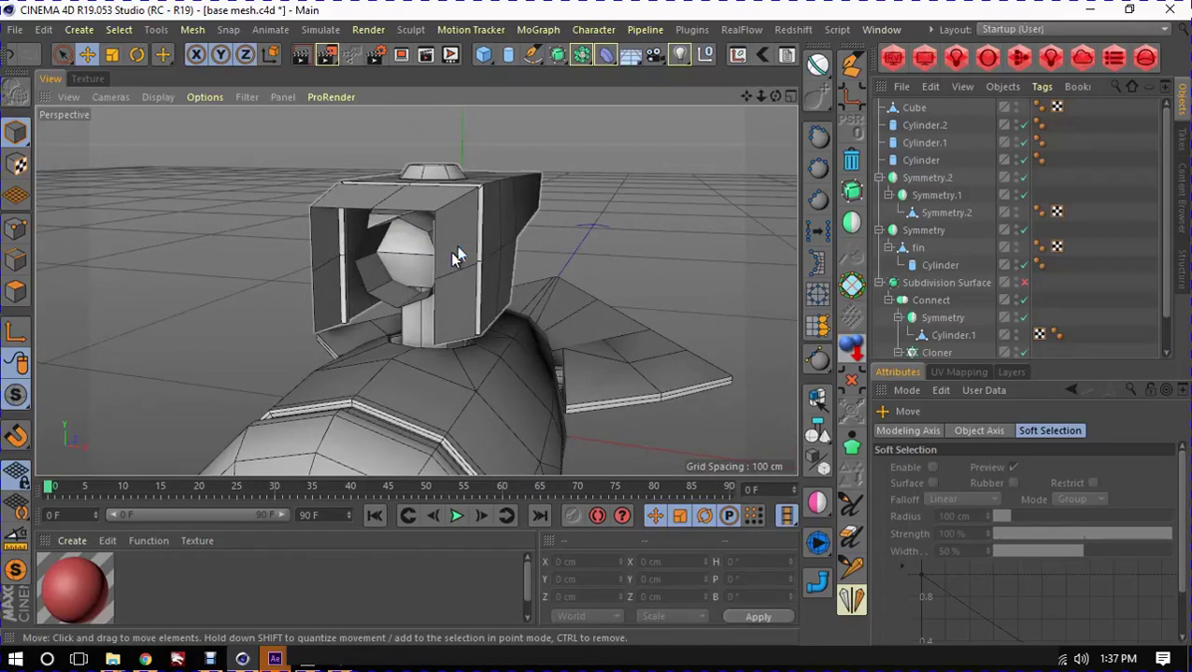
{"action": "mouse_move", "coordinate": [454, 270]}
{"action": "left_mouse_down", "text": "alt"}
{"action": "mouse_move", "coordinate": [439, 233]}
{"action": "mouse_move", "coordinate": [399, 234]}
{"action": "left_mouse_up", "text": "alt"}
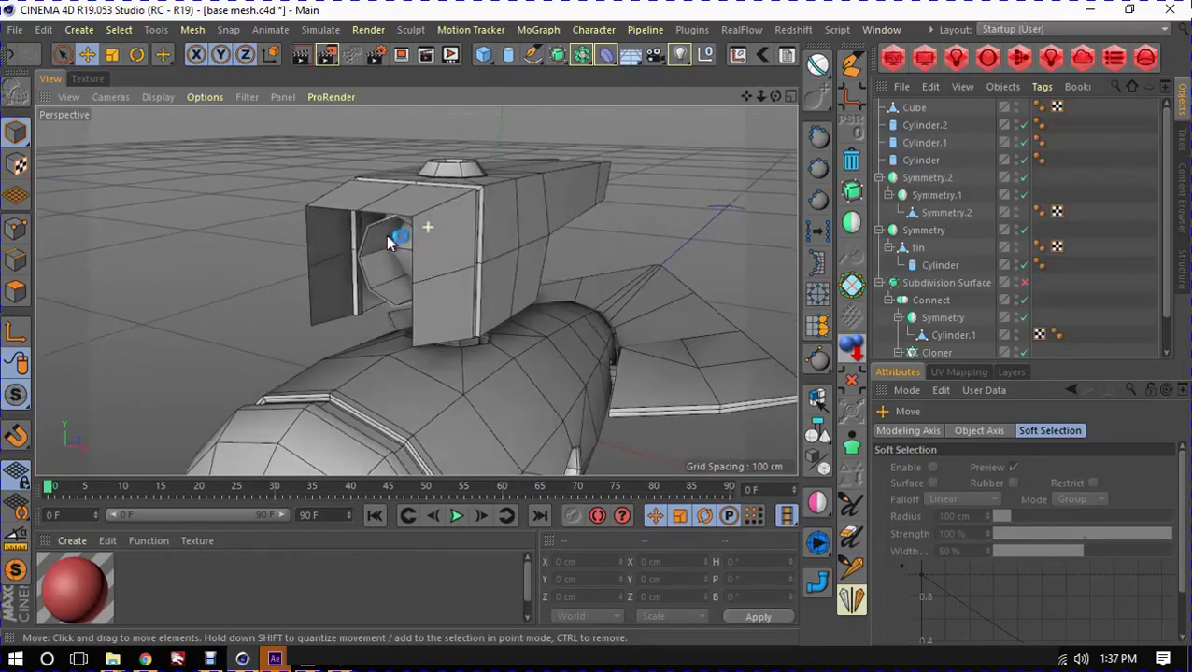
{"action": "mouse_move", "coordinate": [460, 213]}
{"action": "left_mouse_down", "text": "alt"}
{"action": "mouse_move", "coordinate": [405, 236]}
{"action": "mouse_move", "coordinate": [341, 207]}
{"action": "mouse_move", "coordinate": [309, 210]}
{"action": "mouse_move", "coordinate": [553, 241]}
{"action": "mouse_move", "coordinate": [435, 241]}
{"action": "mouse_move", "coordinate": [404, 318]}
{"action": "mouse_move", "coordinate": [421, 234]}
{"action": "left_mouse_up", "text": "alt"}
{"action": "left_click_drag", "start_coordinate": [553, 258], "coordinate": [675, 177], "text": "alt"}
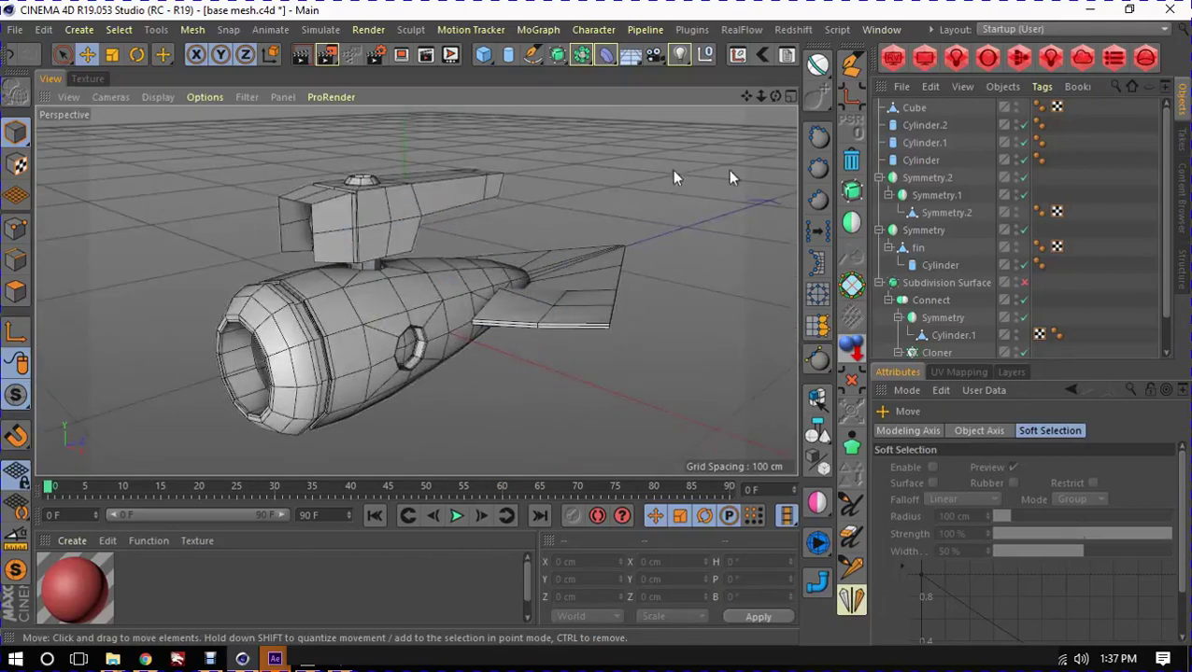
{"action": "left_click_drag", "start_coordinate": [296, 256], "coordinate": [387, 239], "text": "alt"}
{"action": "scroll", "coordinate": [386, 239], "scroll_direction": "up", "scroll_amount": 5}
{"action": "scroll", "coordinate": [368, 213], "scroll_direction": "up", "scroll_amount": 5}
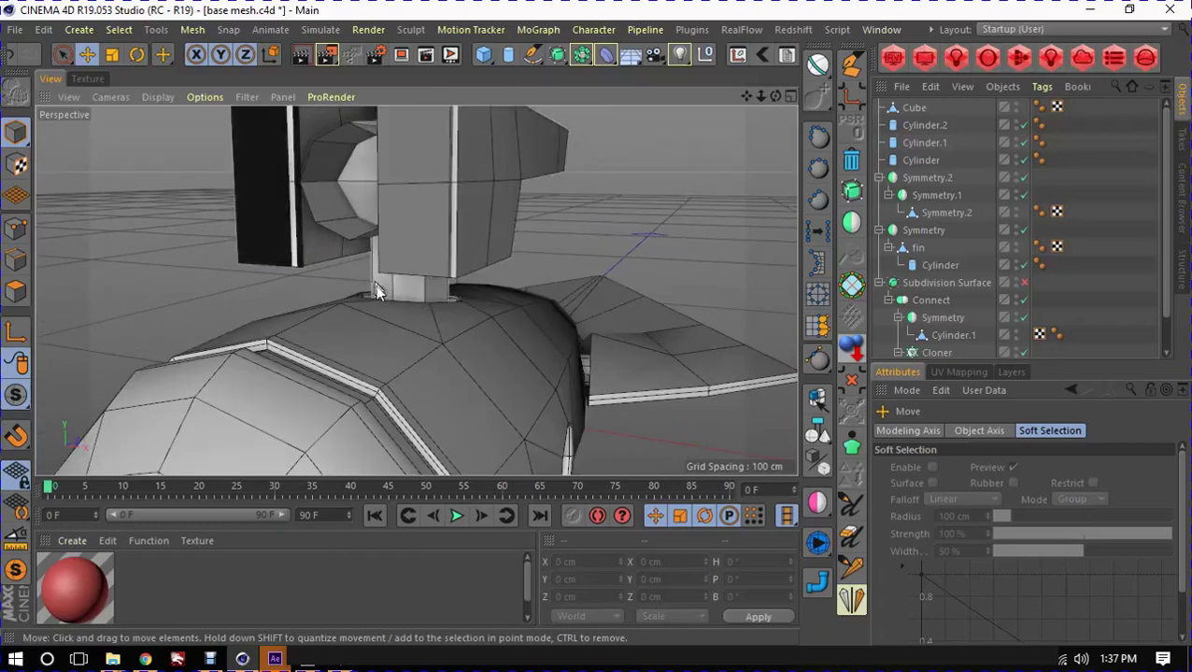
{"action": "left_click", "coordinate": [378, 291]}
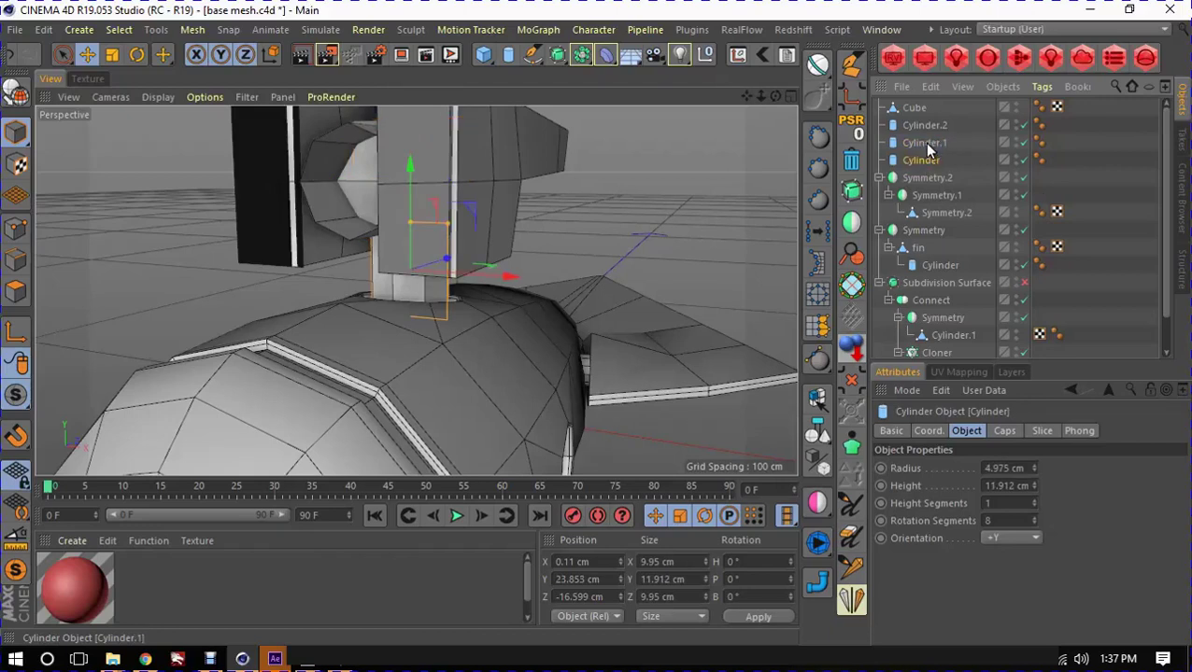
Step: Nest Cylinder.2, Cylinder.1 and Cube under Cylinder in the Object Manager
{"action": "left_click", "coordinate": [928, 162]}
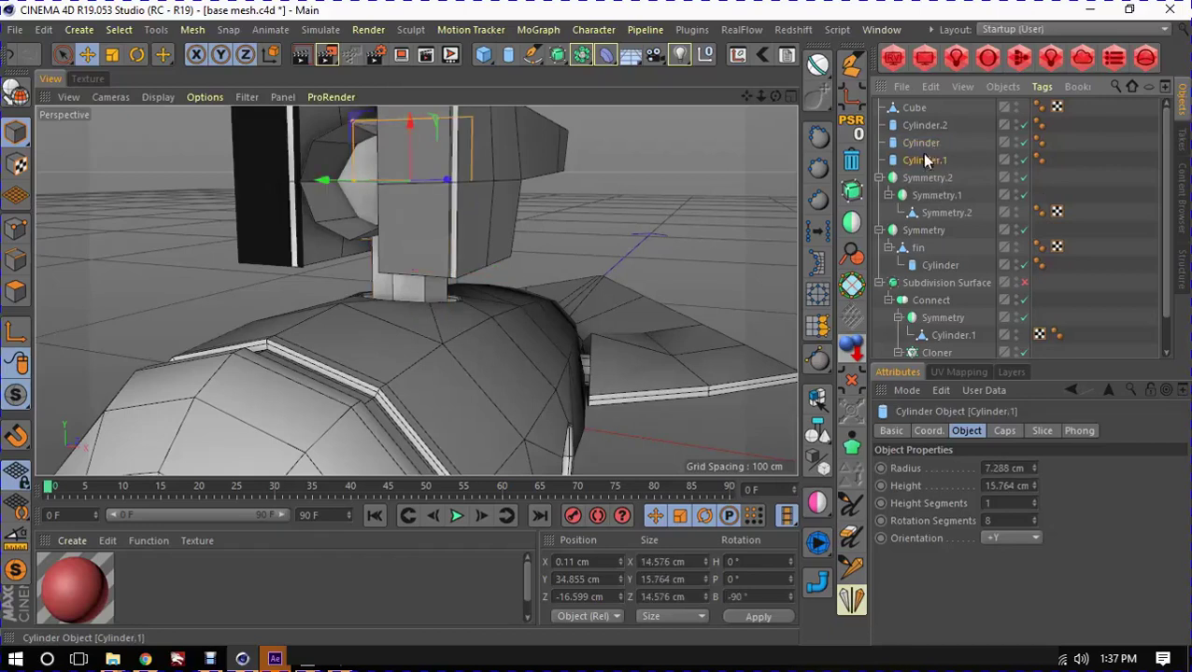
{"action": "left_click", "coordinate": [934, 131]}
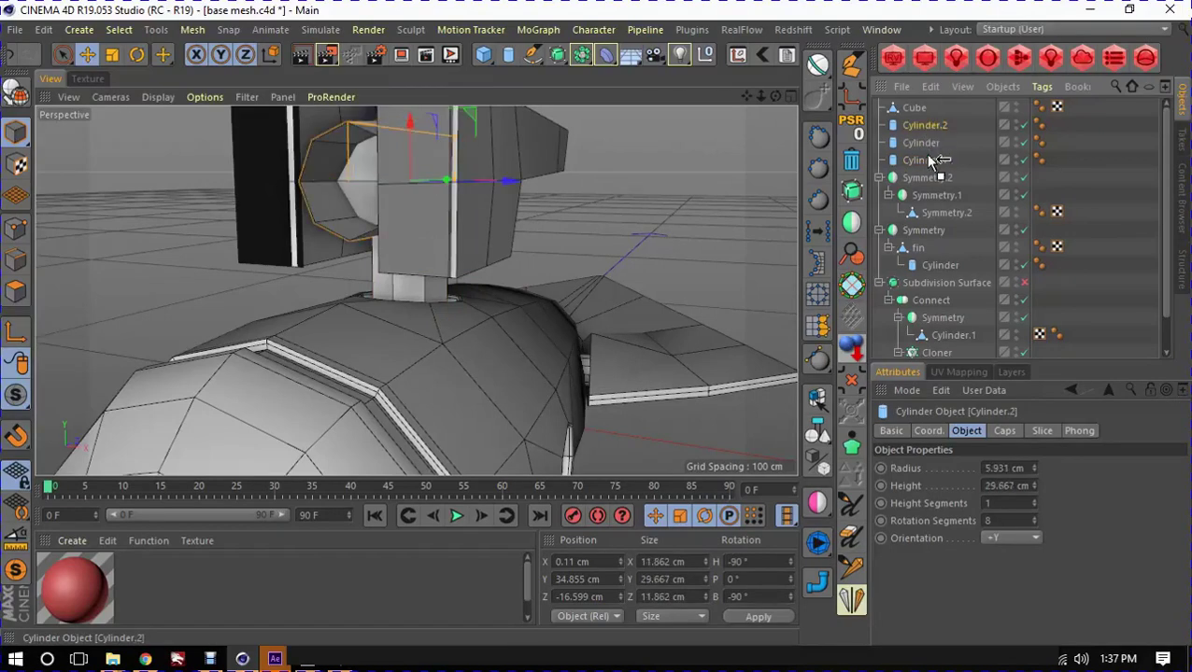
{"action": "left_click", "coordinate": [918, 111]}
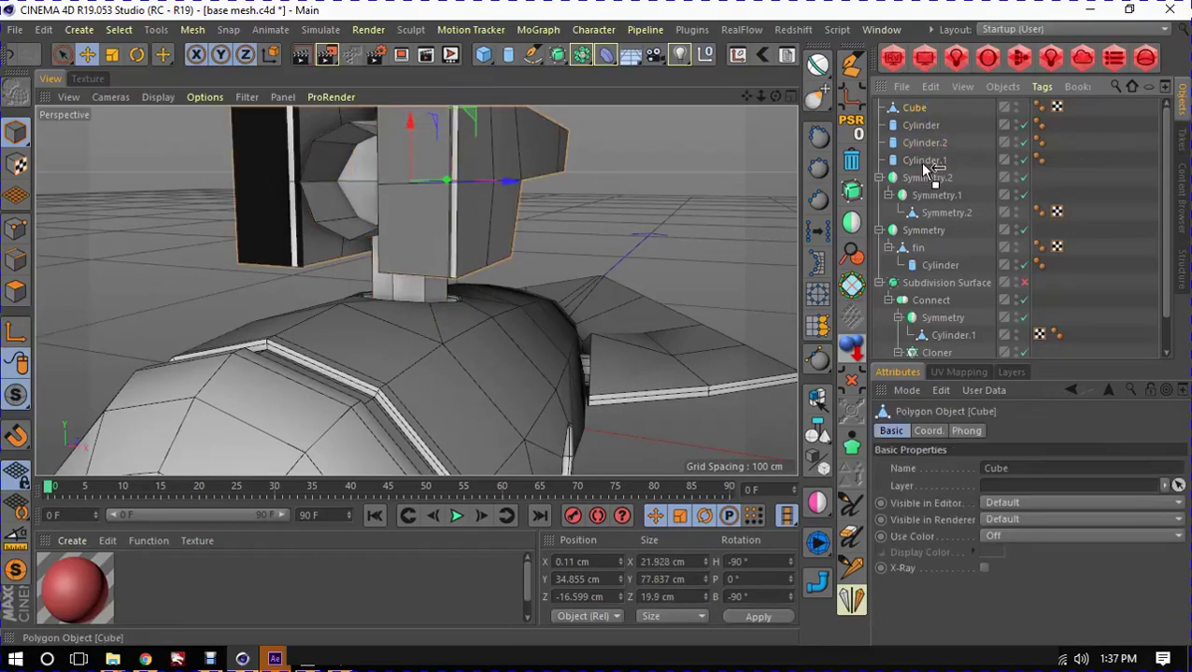
{"action": "left_click_drag", "start_coordinate": [927, 168], "coordinate": [927, 170]}
{"action": "mouse_move", "coordinate": [915, 129]}
{"action": "left_mouse_down"}
{"action": "mouse_move", "coordinate": [906, 170]}
{"action": "mouse_move", "coordinate": [922, 108]}
{"action": "left_mouse_up"}
{"action": "left_click", "coordinate": [921, 108]}
{"action": "scroll", "coordinate": [567, 164], "scroll_direction": "down", "scroll_amount": 5}
{"action": "mouse_move", "coordinate": [567, 164]}
{"action": "left_mouse_down", "text": "alt"}
{"action": "mouse_move", "coordinate": [540, 207]}
{"action": "mouse_move", "coordinate": [440, 192]}
{"action": "mouse_move", "coordinate": [601, 189]}
{"action": "left_mouse_up", "text": "alt"}
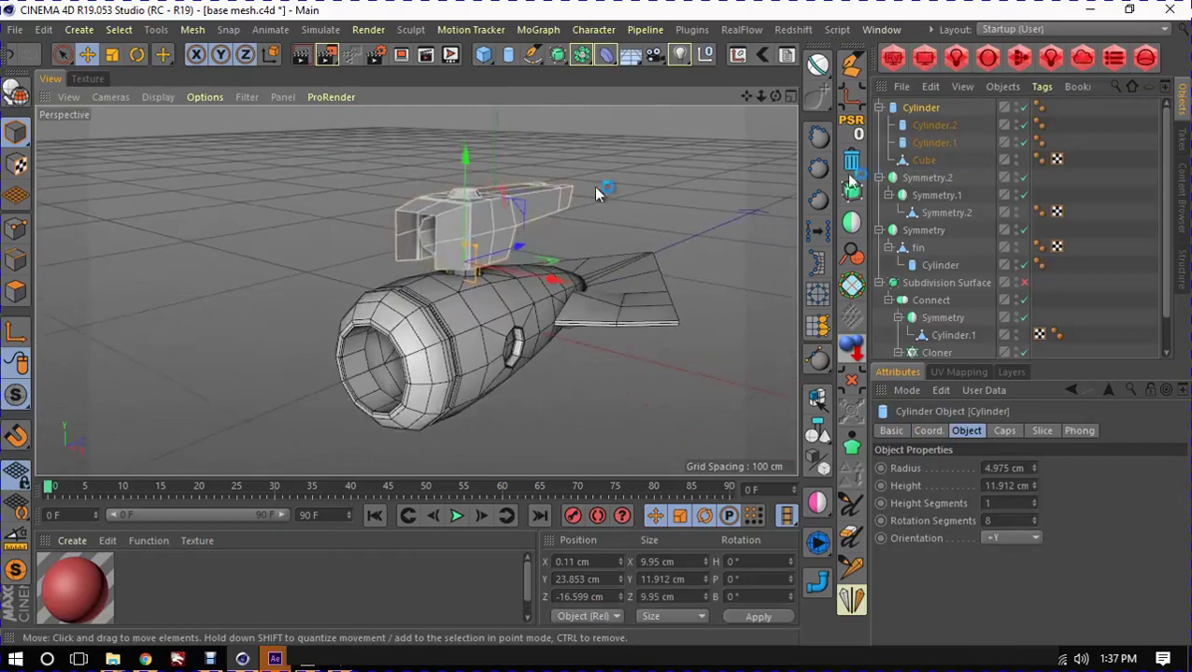
Step: Scale the Cube head block down to about 19.976 × 70.91 × 18.129 cm
{"action": "left_click", "coordinate": [923, 161]}
{"action": "left_click_drag", "start_coordinate": [581, 245], "coordinate": [607, 235], "text": "alt"}
{"action": "scroll", "coordinate": [475, 233], "scroll_direction": "up", "scroll_amount": 3}
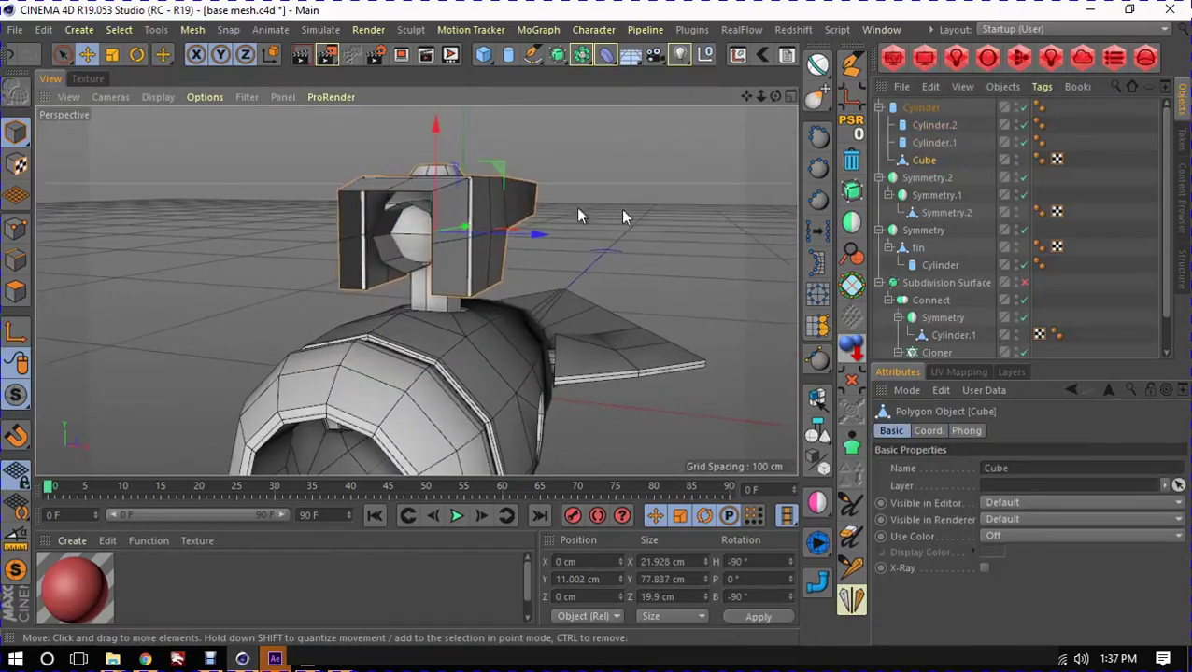
{"action": "key", "text": "t"}
{"action": "mouse_move", "coordinate": [636, 220]}
{"action": "left_mouse_down"}
{"action": "mouse_move", "coordinate": [594, 227]}
{"action": "mouse_move", "coordinate": [353, 199]}
{"action": "left_mouse_up"}
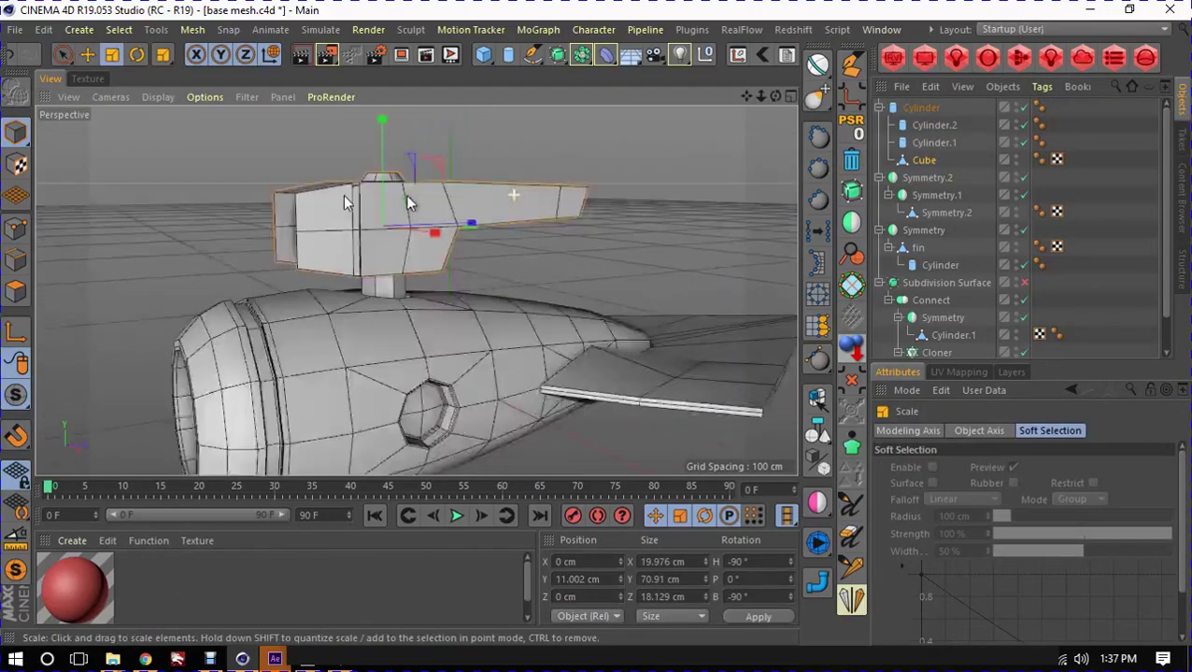
{"action": "key", "text": "e"}
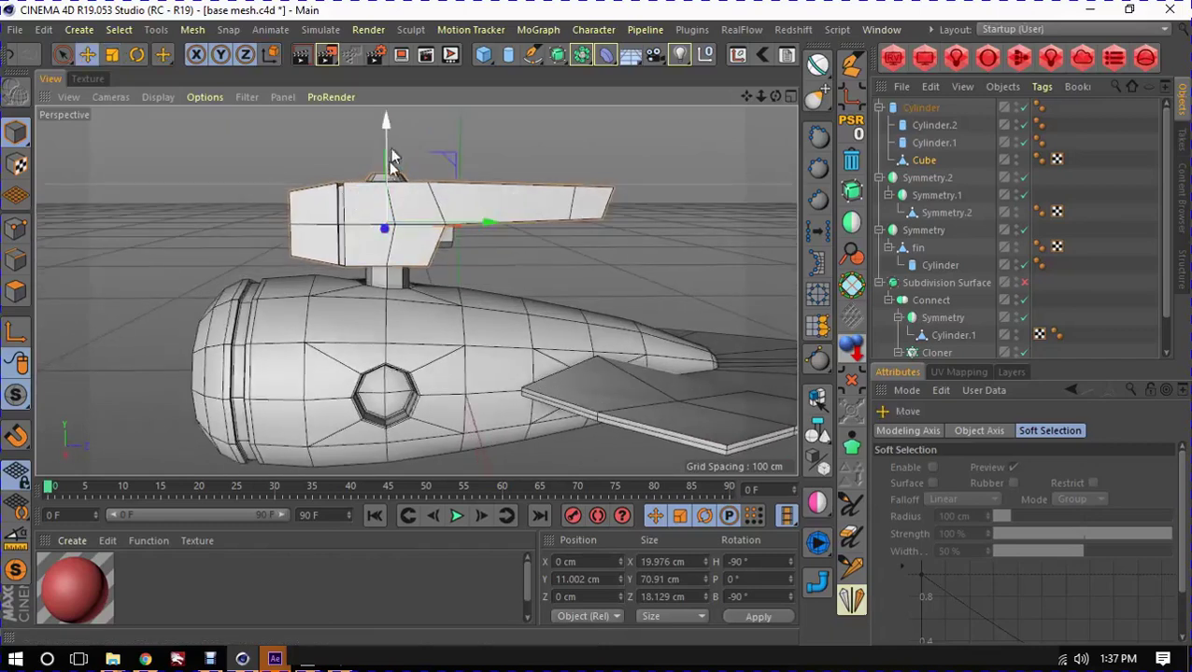
Step: Select the Cylinder group and view the intake from the front-left
{"action": "left_click_drag", "start_coordinate": [435, 191], "coordinate": [621, 223], "text": "alt"}
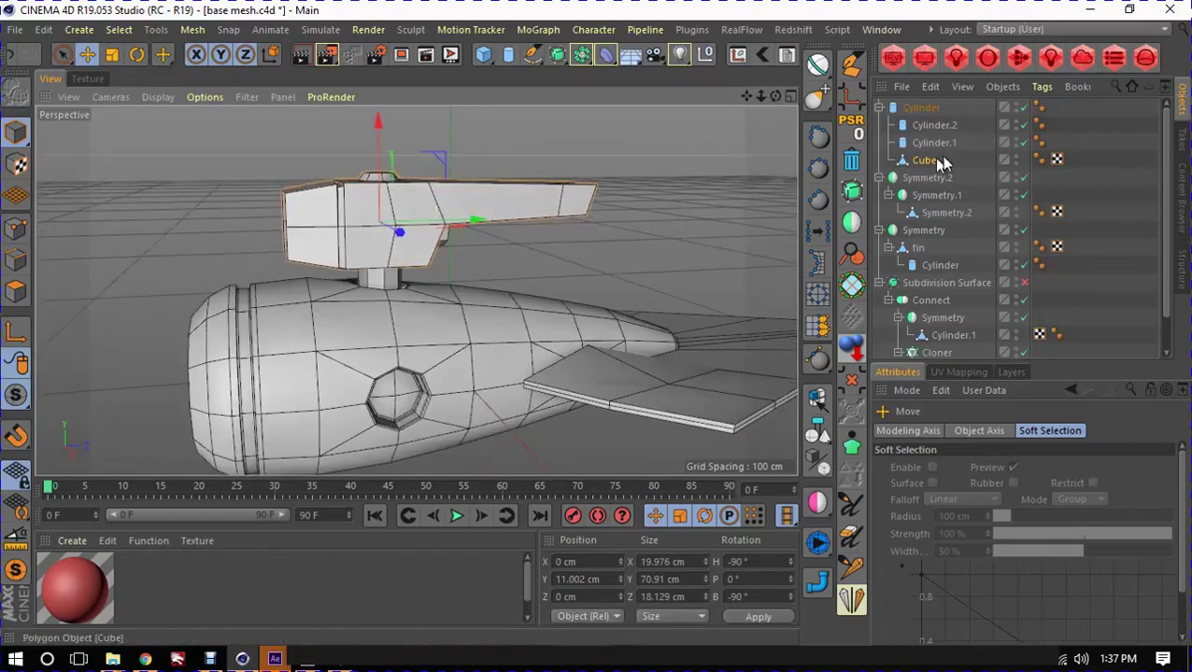
{"action": "left_click", "coordinate": [921, 107]}
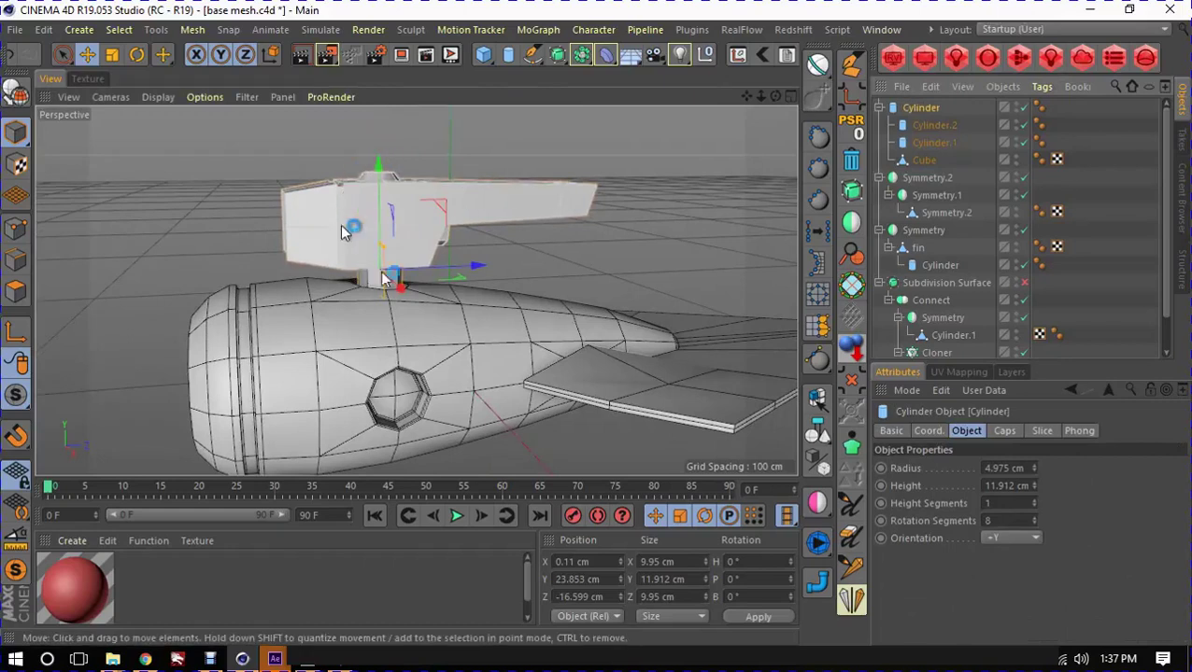
{"action": "left_click_drag", "start_coordinate": [430, 266], "coordinate": [420, 208], "text": "alt"}
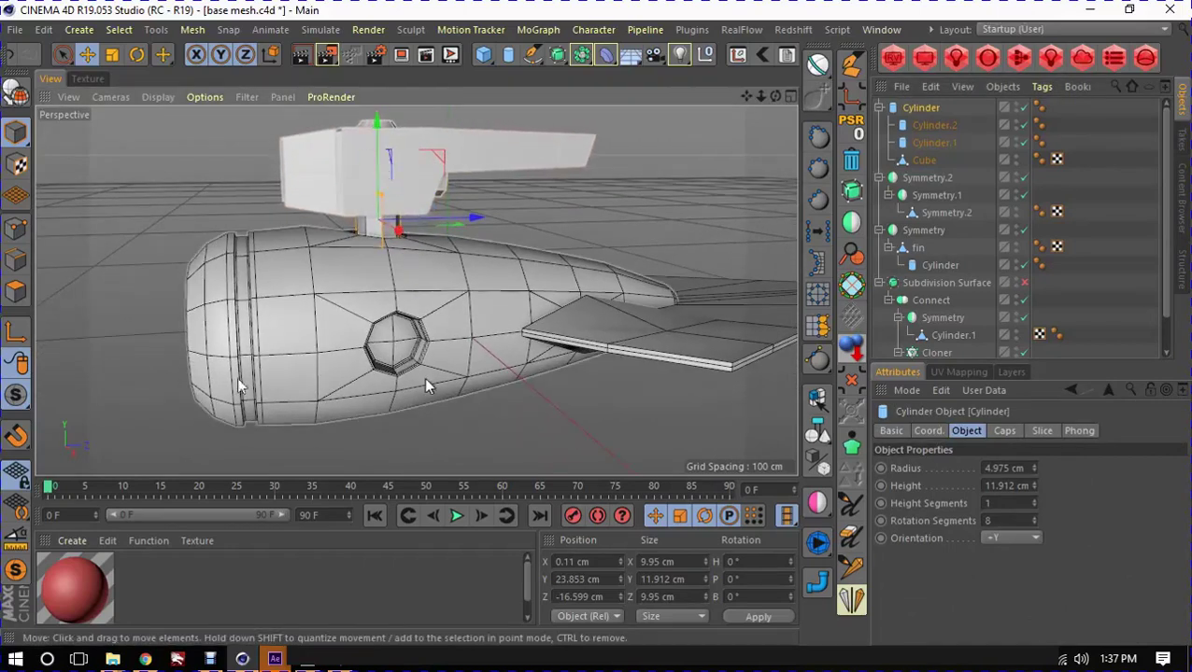
{"action": "mouse_move", "coordinate": [331, 250]}
{"action": "left_mouse_down", "text": "alt"}
{"action": "mouse_move", "coordinate": [466, 252]}
{"action": "mouse_move", "coordinate": [523, 238]}
{"action": "left_mouse_up", "text": "alt"}
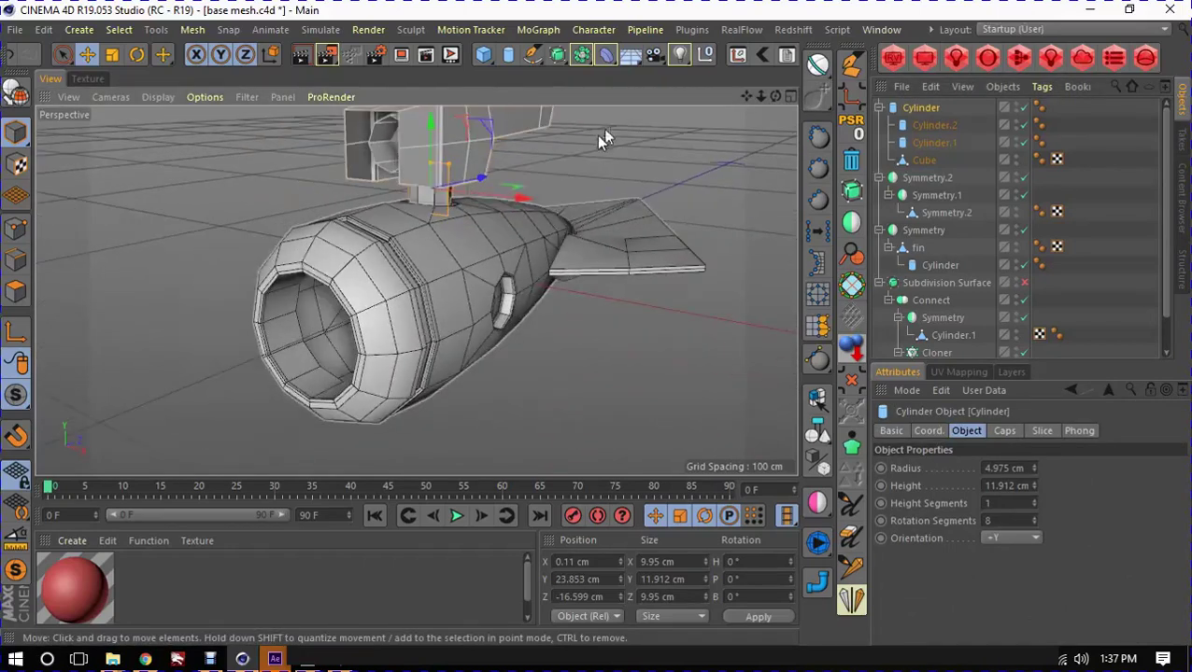
Step: Add a MoGraph Cloner and place the Cylinder group inside it
{"action": "left_click", "coordinate": [522, 32]}
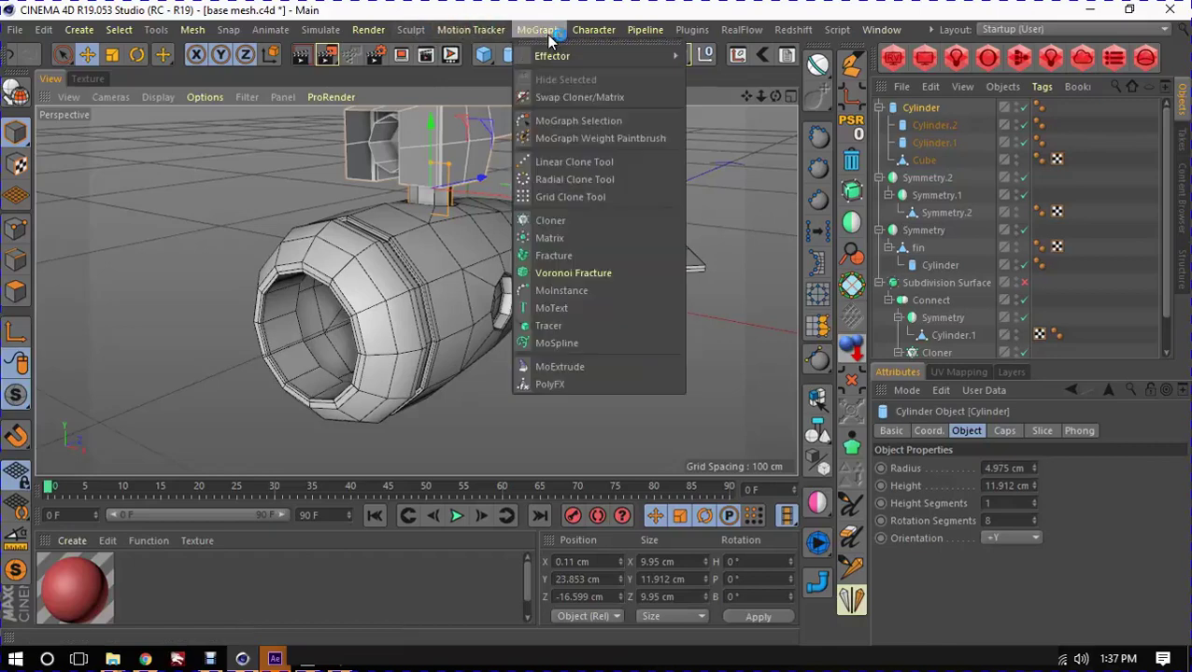
{"action": "left_click", "coordinate": [578, 227]}
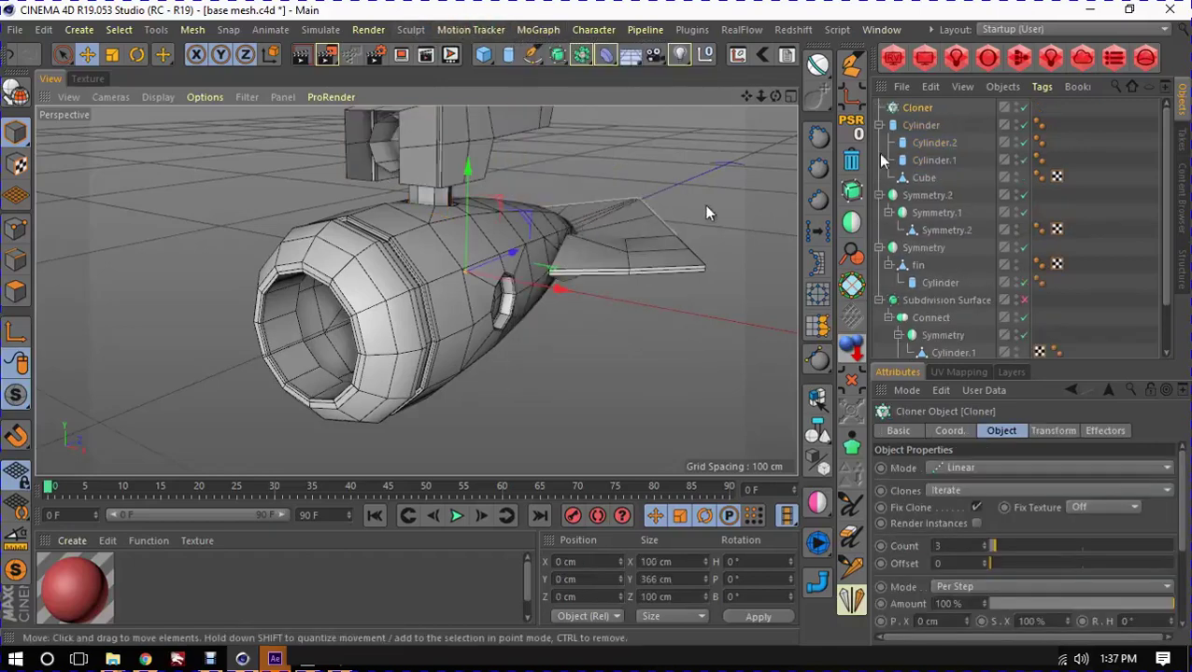
{"action": "left_click", "coordinate": [881, 125]}
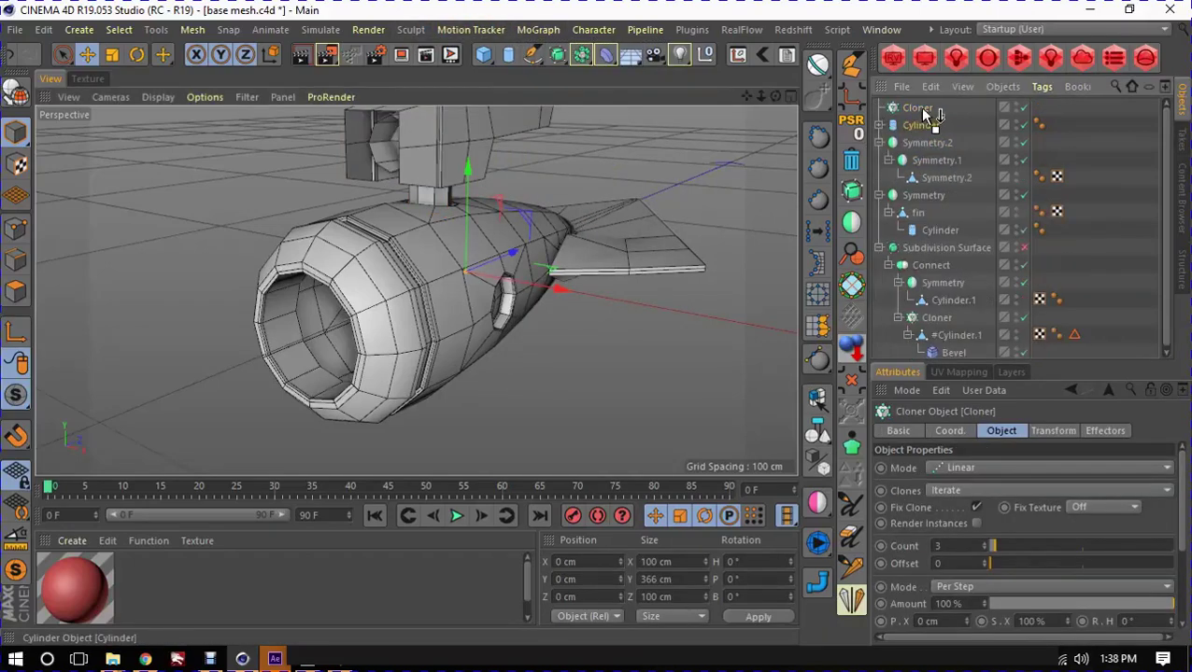
{"action": "left_click_drag", "start_coordinate": [936, 113], "coordinate": [930, 110]}
{"action": "left_click", "coordinate": [918, 108]}
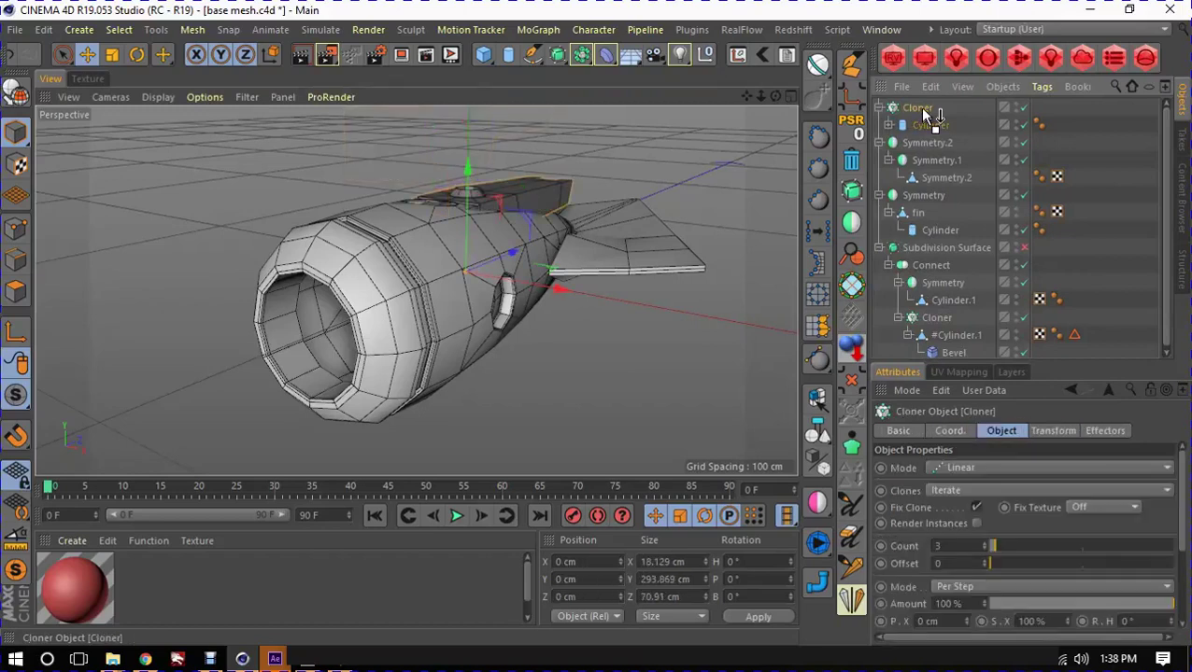
Step: Set the Cloner to Radial mode with a Count of 4
{"action": "left_click", "coordinate": [983, 465]}
{"action": "left_click", "coordinate": [973, 519]}
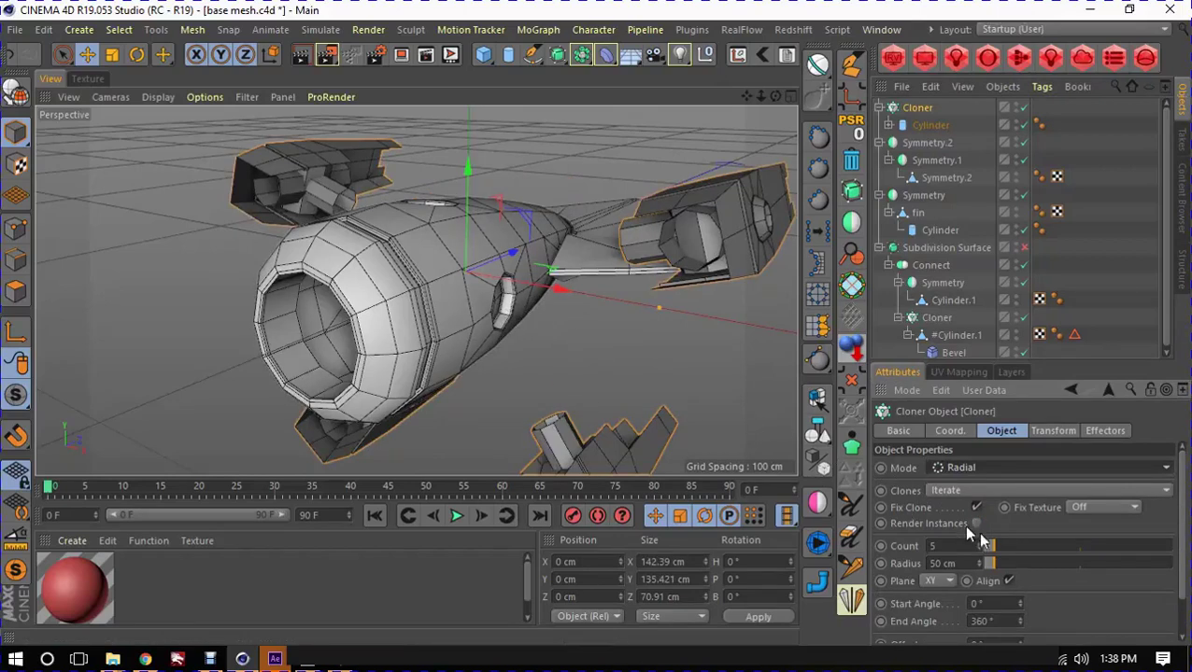
{"action": "double_click", "coordinate": [944, 548]}
{"action": "left_click", "coordinate": [978, 551]}
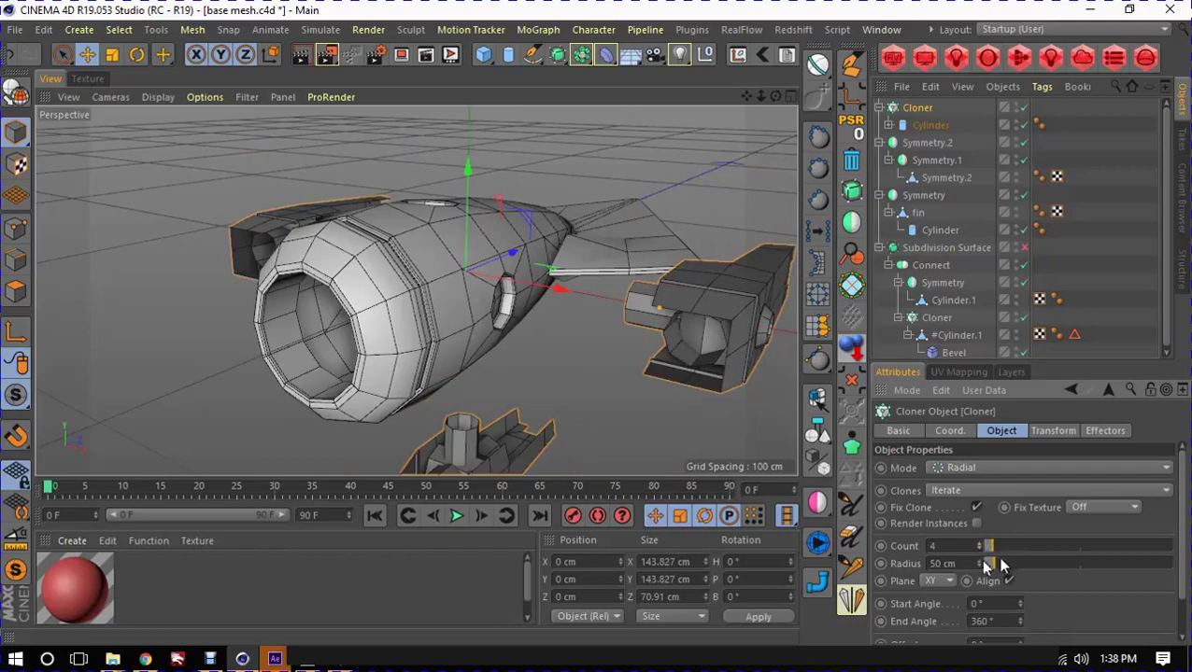
Step: Pull the clones together, then spread them to about a 24 cm radius around the hull
{"action": "left_click_drag", "start_coordinate": [988, 564], "coordinate": [893, 563]}
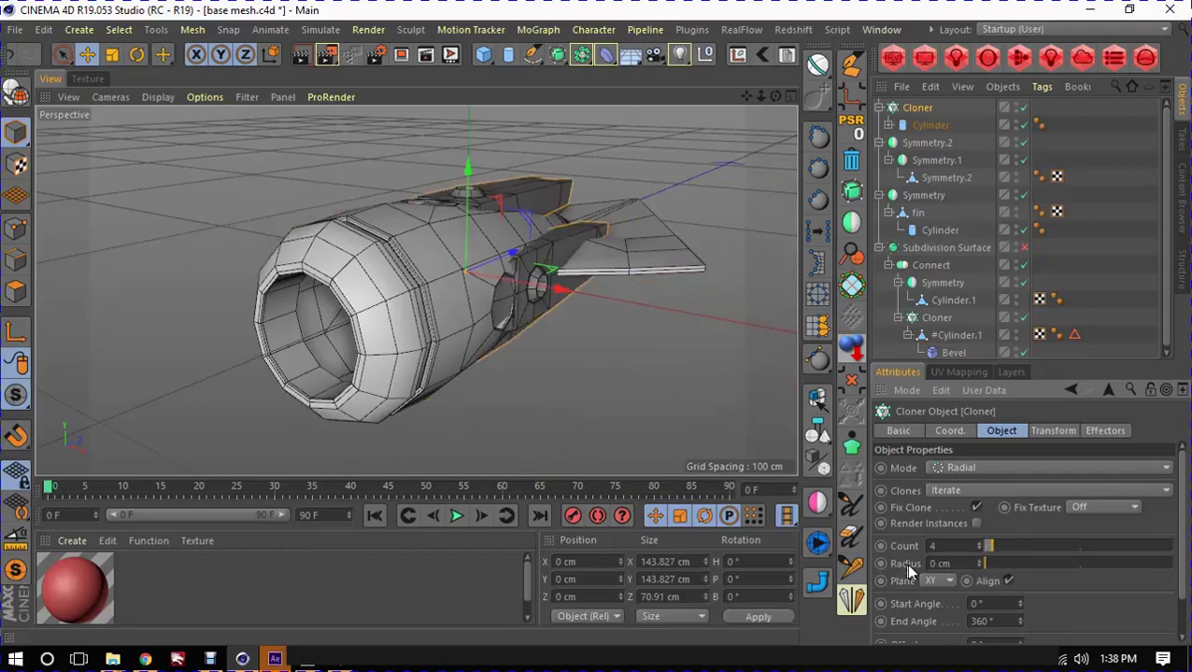
{"action": "left_click_drag", "start_coordinate": [981, 567], "coordinate": [981, 567]}
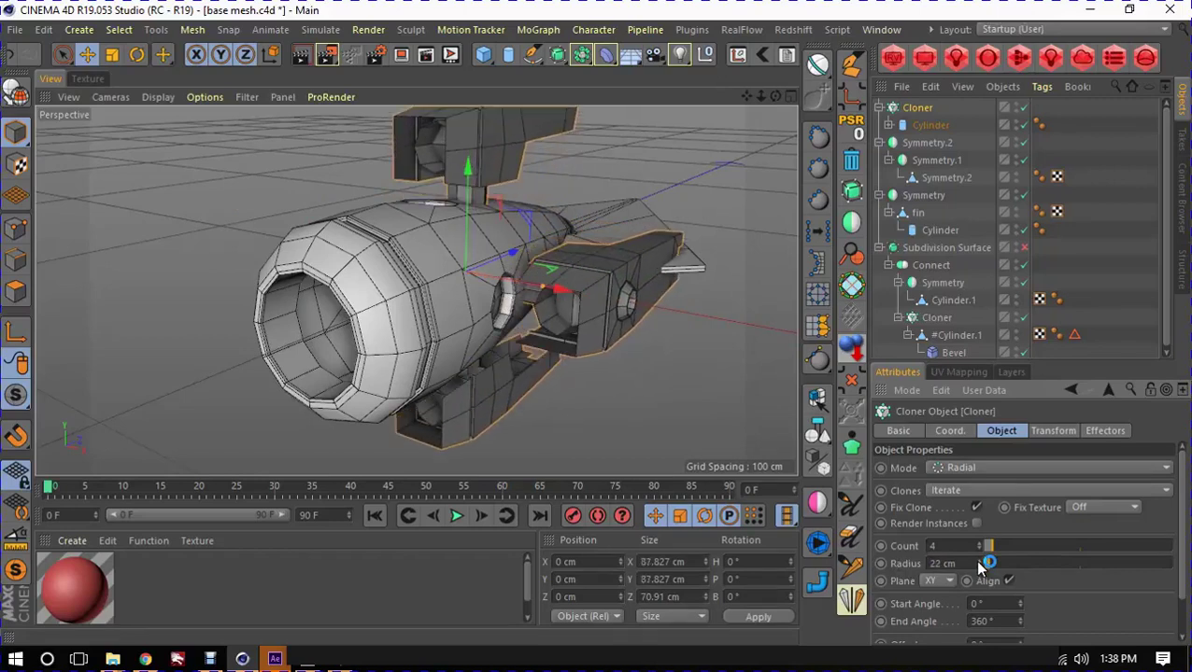
{"action": "left_click_drag", "start_coordinate": [736, 396], "coordinate": [654, 396], "text": "alt"}
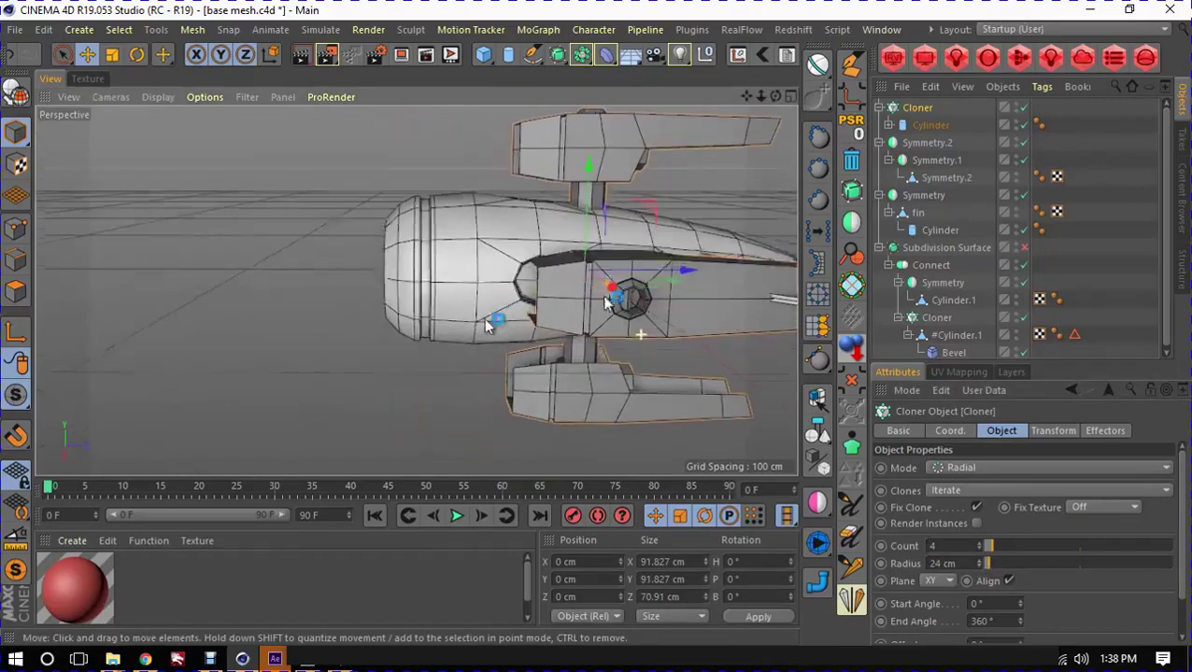
{"action": "mouse_move", "coordinate": [741, 153]}
{"action": "left_mouse_down", "text": "alt"}
{"action": "mouse_move", "coordinate": [604, 331]}
{"action": "mouse_move", "coordinate": [527, 326]}
{"action": "left_mouse_up", "text": "alt"}
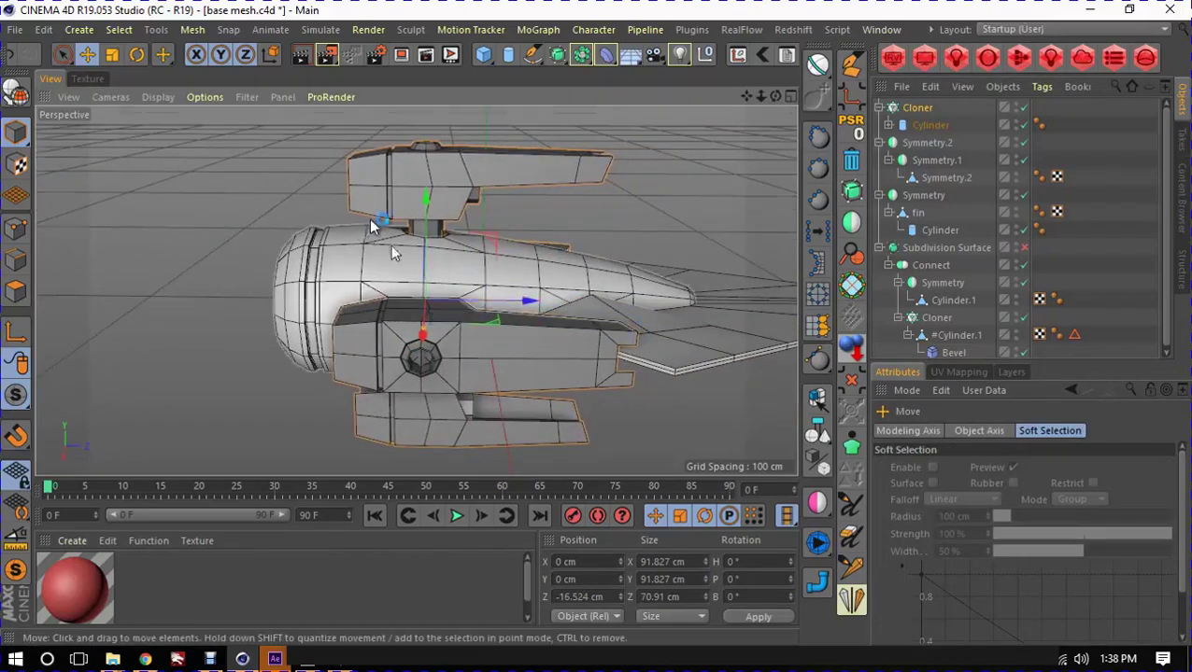
Step: Scale the cloned Cylinder under Cloner down to about 8.955 cm across
{"action": "mouse_move", "coordinate": [527, 327]}
{"action": "left_mouse_down", "text": "alt"}
{"action": "mouse_move", "coordinate": [668, 245]}
{"action": "mouse_move", "coordinate": [551, 229]}
{"action": "mouse_move", "coordinate": [517, 243]}
{"action": "left_mouse_up", "text": "alt"}
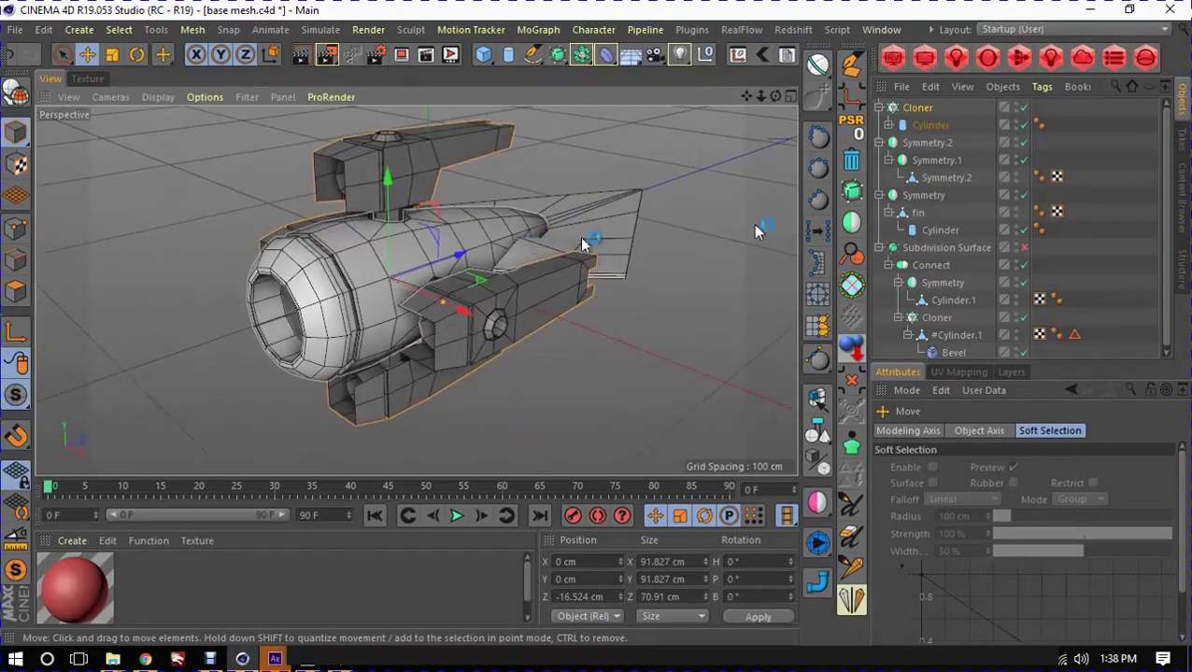
{"action": "left_click", "coordinate": [931, 124]}
{"action": "key", "text": "t"}
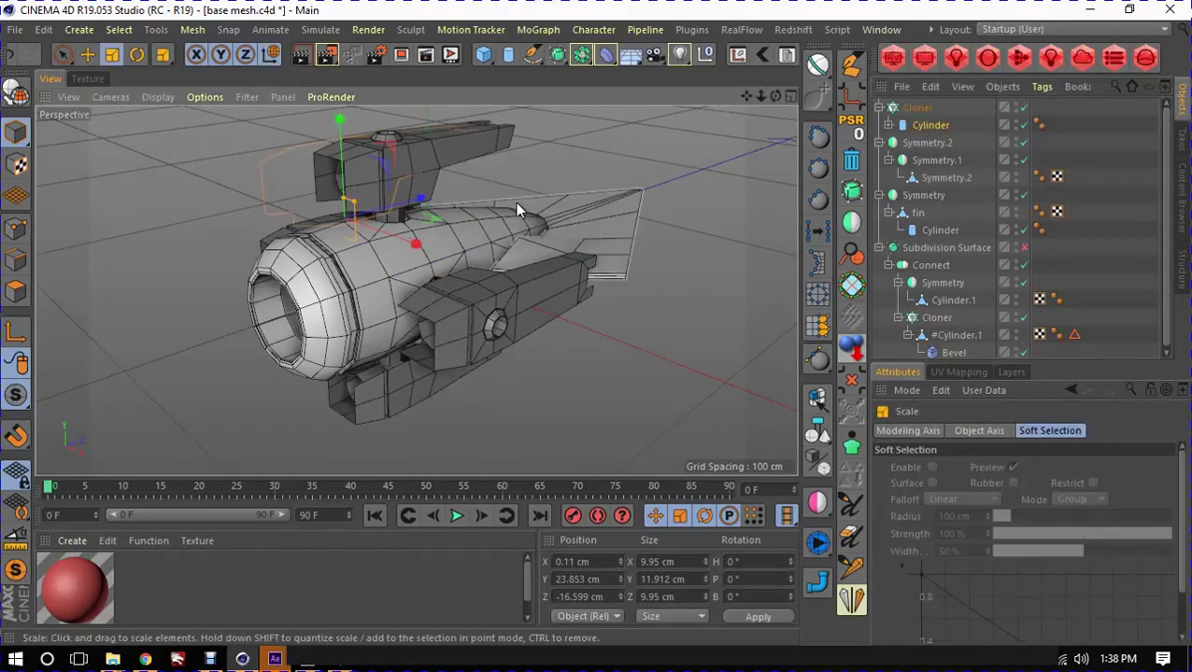
{"action": "mouse_move", "coordinate": [516, 210]}
{"action": "left_mouse_down"}
{"action": "mouse_move", "coordinate": [435, 224]}
{"action": "mouse_move", "coordinate": [634, 222]}
{"action": "mouse_move", "coordinate": [630, 244]}
{"action": "mouse_move", "coordinate": [456, 192]}
{"action": "left_mouse_up"}
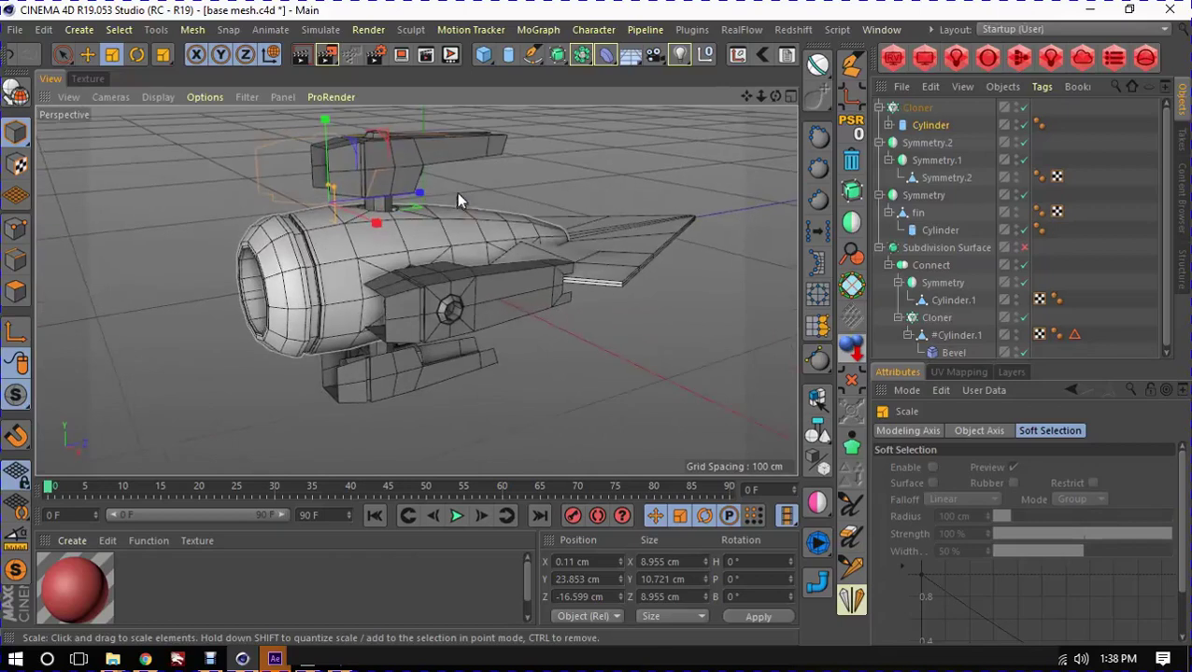
{"action": "key", "text": "e"}
Step: Deselect, orbit around the four-pod submarine, and select the Connect object
{"action": "left_click", "coordinate": [573, 142]}
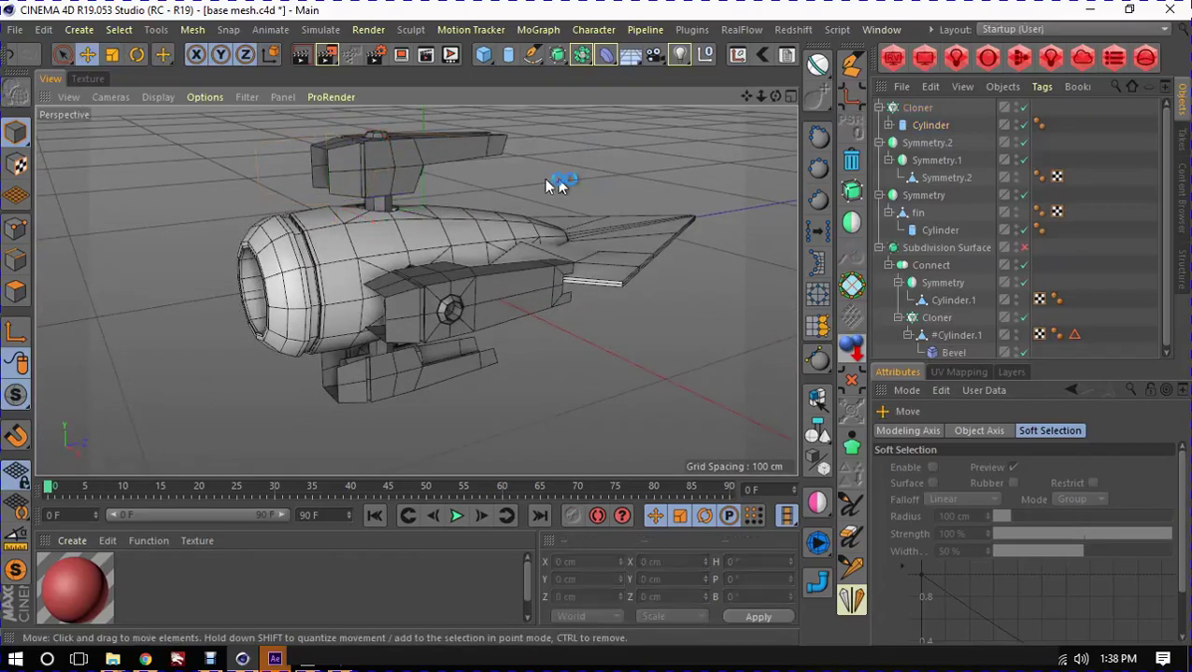
{"action": "mouse_move", "coordinate": [483, 199]}
{"action": "left_mouse_down", "text": "alt"}
{"action": "mouse_move", "coordinate": [255, 239]}
{"action": "mouse_move", "coordinate": [529, 284]}
{"action": "left_mouse_up", "text": "alt"}
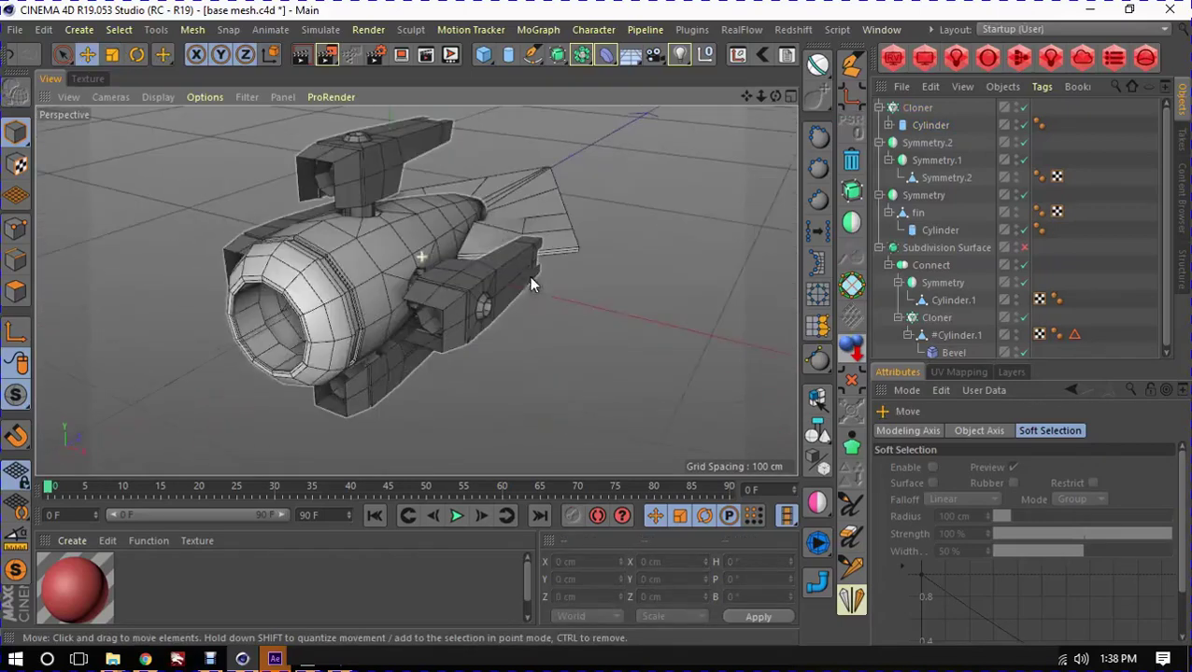
{"action": "mouse_move", "coordinate": [414, 308]}
{"action": "left_mouse_down", "text": "alt"}
{"action": "mouse_move", "coordinate": [317, 301]}
{"action": "mouse_move", "coordinate": [558, 337]}
{"action": "mouse_move", "coordinate": [454, 129]}
{"action": "left_mouse_up", "text": "alt"}
{"action": "mouse_move", "coordinate": [468, 277]}
{"action": "left_mouse_down", "text": "alt"}
{"action": "mouse_move", "coordinate": [318, 260]}
{"action": "mouse_move", "coordinate": [509, 288]}
{"action": "mouse_move", "coordinate": [508, 312]}
{"action": "mouse_move", "coordinate": [393, 353]}
{"action": "left_mouse_up", "text": "alt"}
{"action": "left_click", "coordinate": [362, 289]}
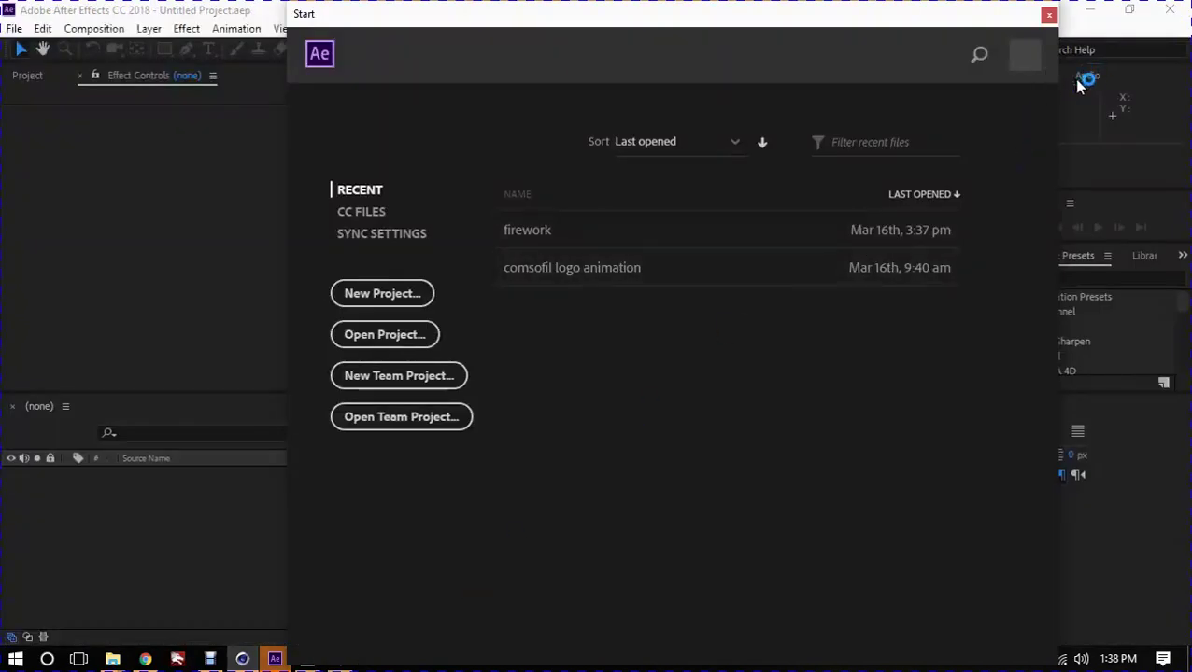
{"action": "left_click", "coordinate": [1049, 15]}
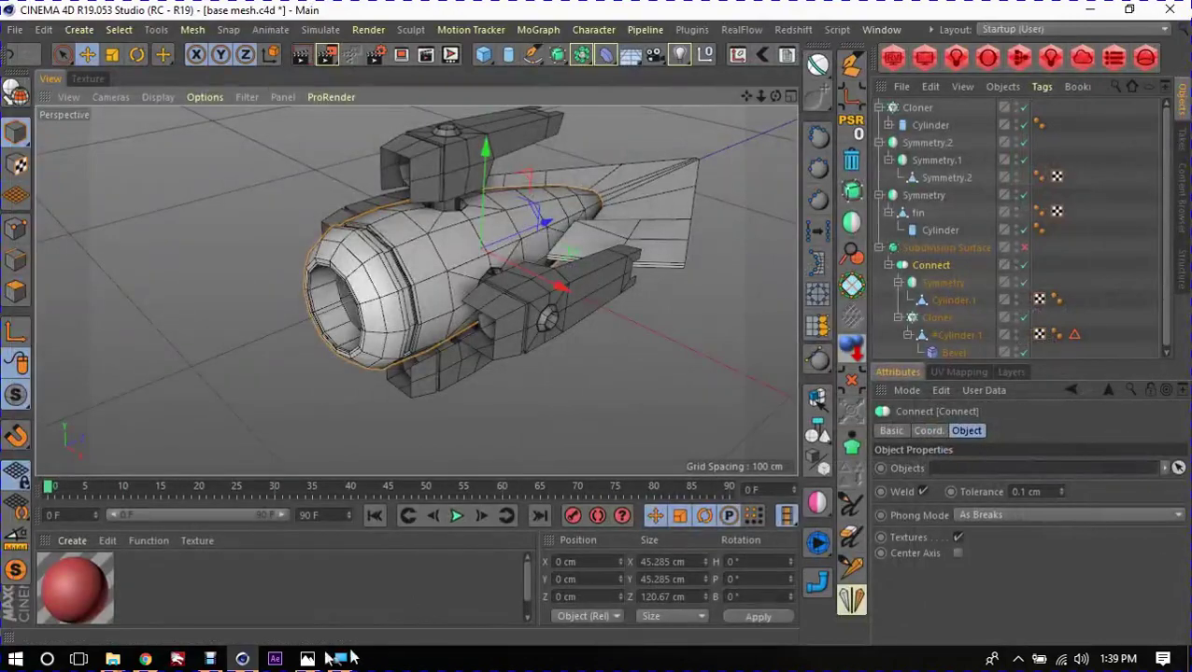
{"action": "left_click", "coordinate": [306, 658]}
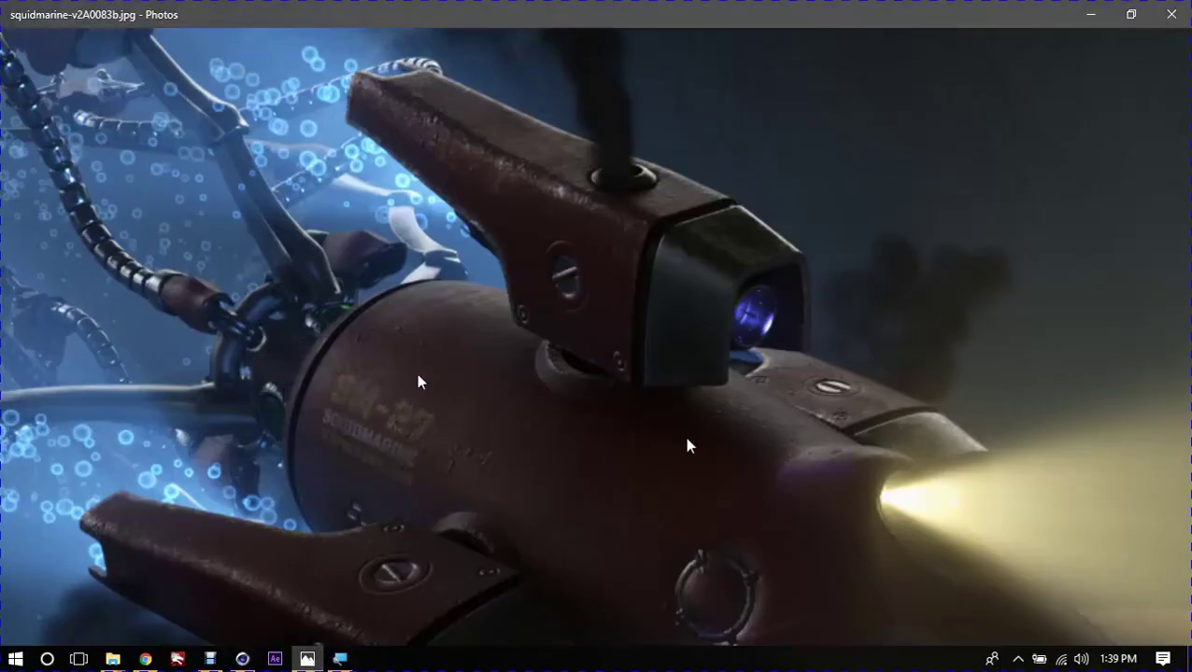
{"action": "left_click", "coordinate": [1171, 17]}
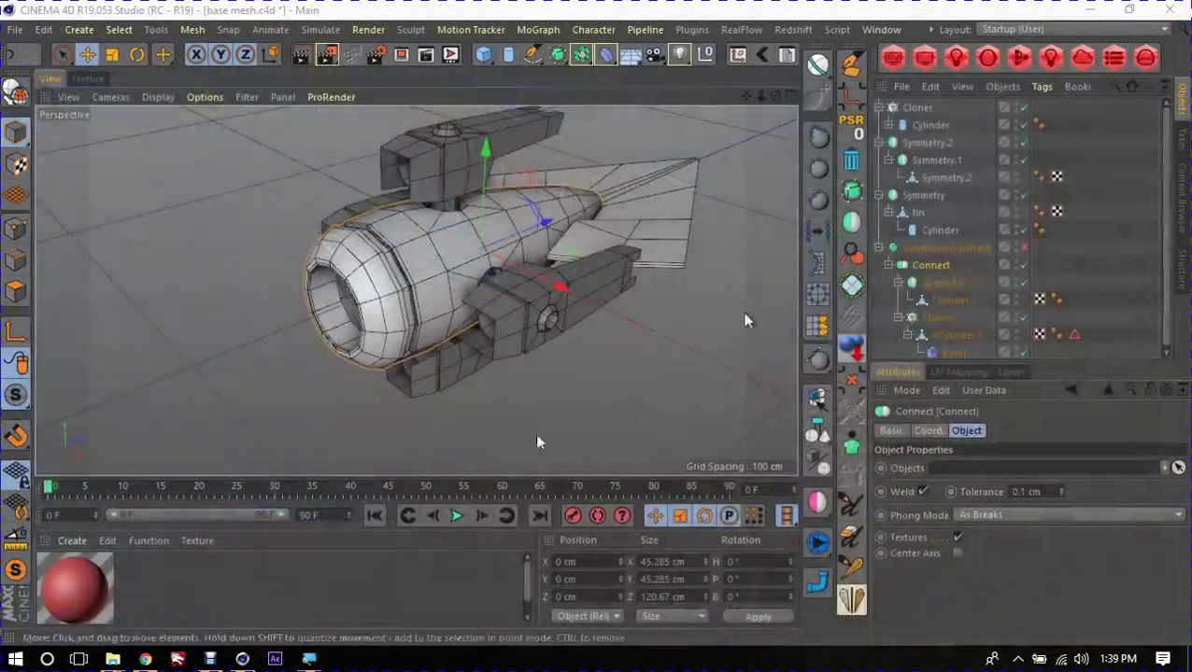
{"action": "left_click", "coordinate": [112, 658]}
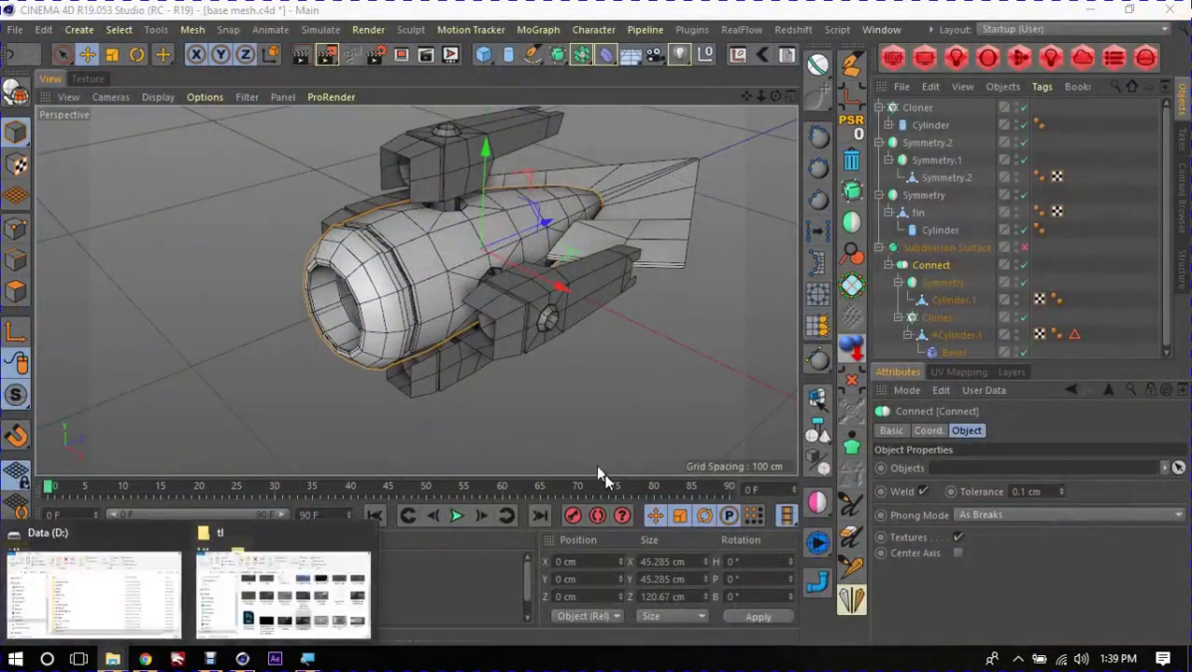
Step: View the sp_sm-2.jpg render from the tl reference folder, then close it
{"action": "left_click", "coordinate": [281, 589]}
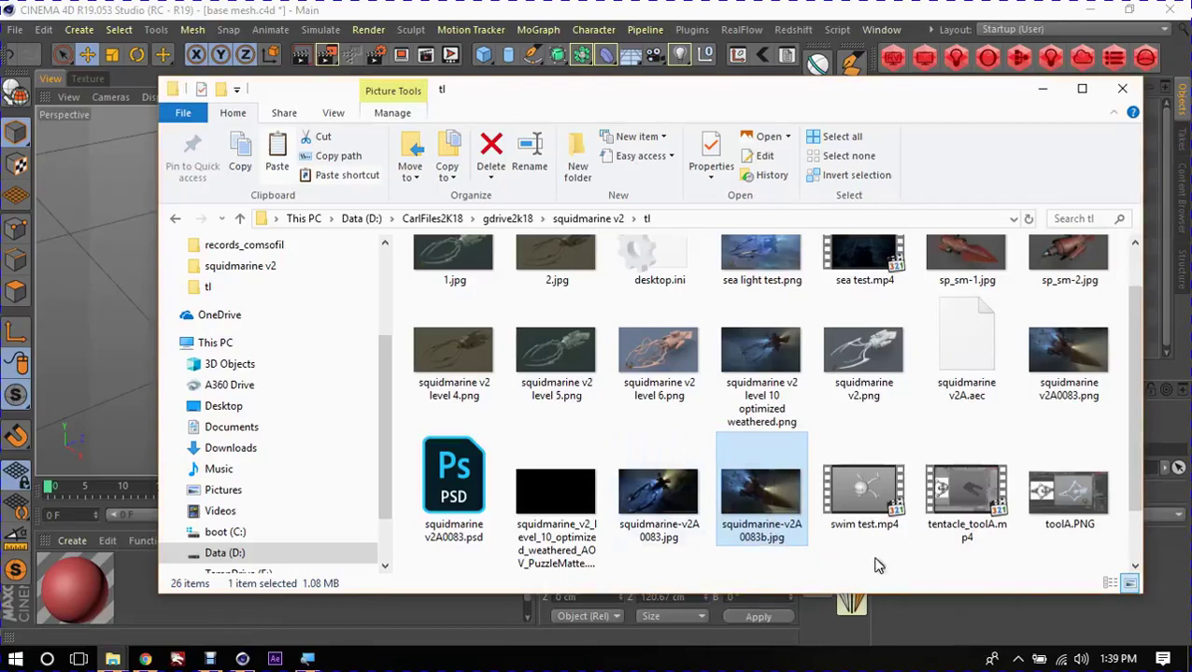
{"action": "left_click", "coordinate": [878, 565]}
{"action": "scroll", "coordinate": [969, 447], "scroll_direction": "up", "scroll_amount": 1}
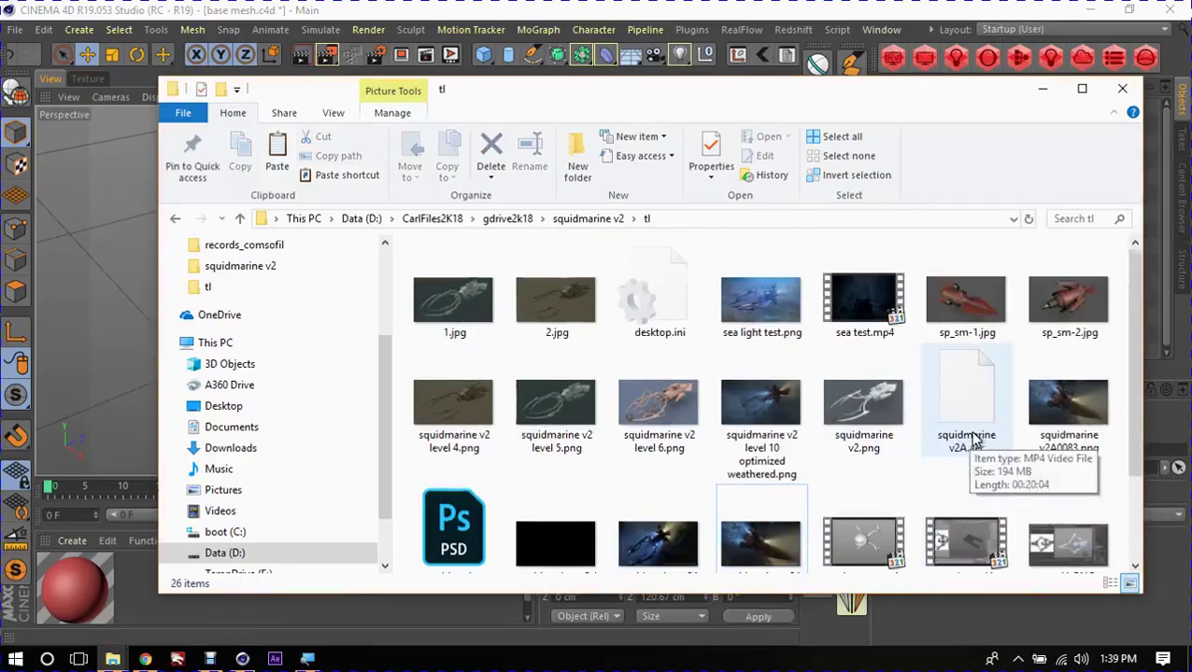
{"action": "left_click", "coordinate": [1077, 302]}
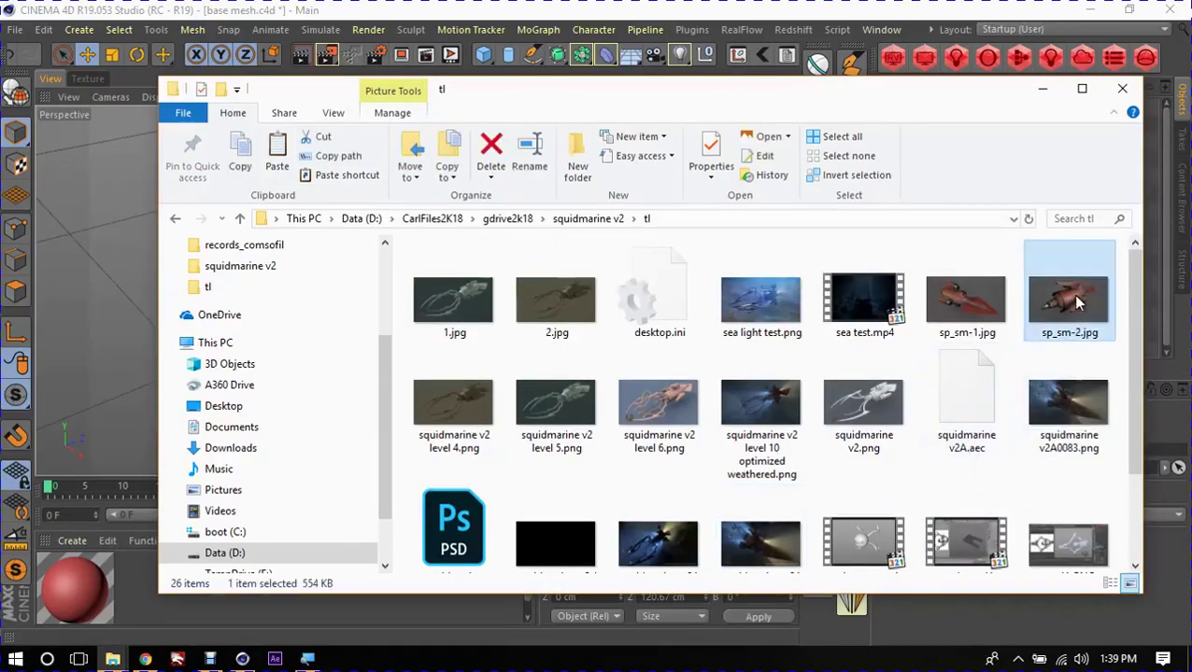
{"action": "double_click", "coordinate": [1077, 301]}
{"action": "mouse_move", "coordinate": [406, 400]}
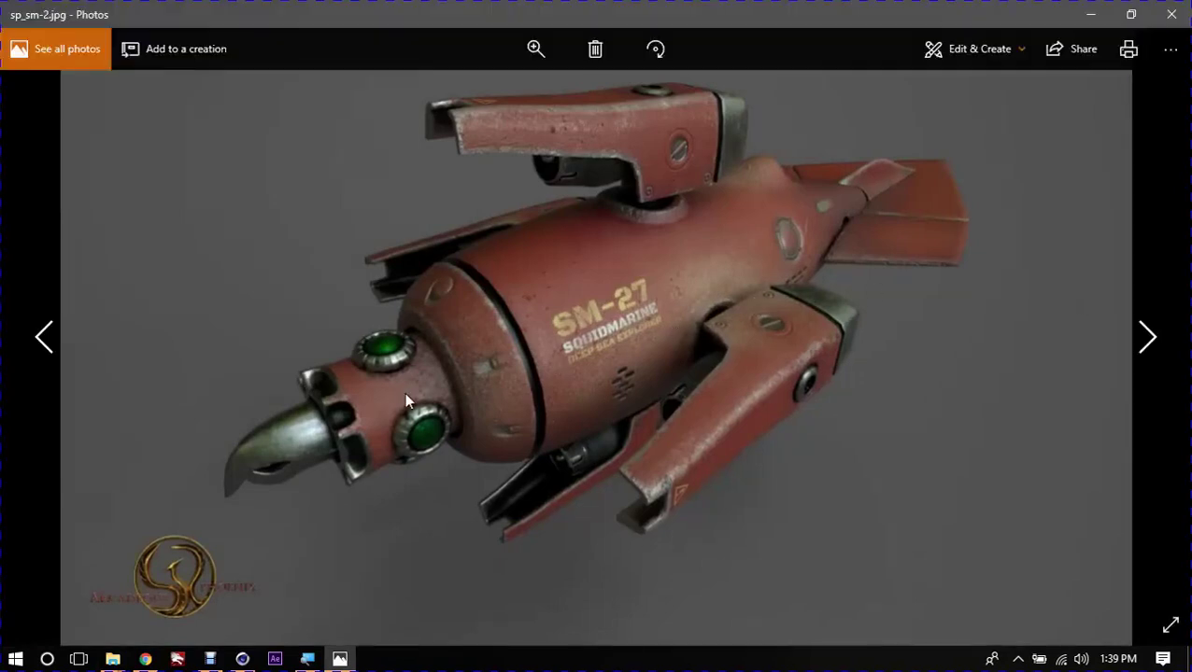
{"action": "scroll", "coordinate": [338, 413], "scroll_direction": "up", "scroll_amount": 1}
{"action": "scroll", "coordinate": [342, 409], "scroll_direction": "down", "scroll_amount": 1}
{"action": "left_click", "coordinate": [1090, 14]}
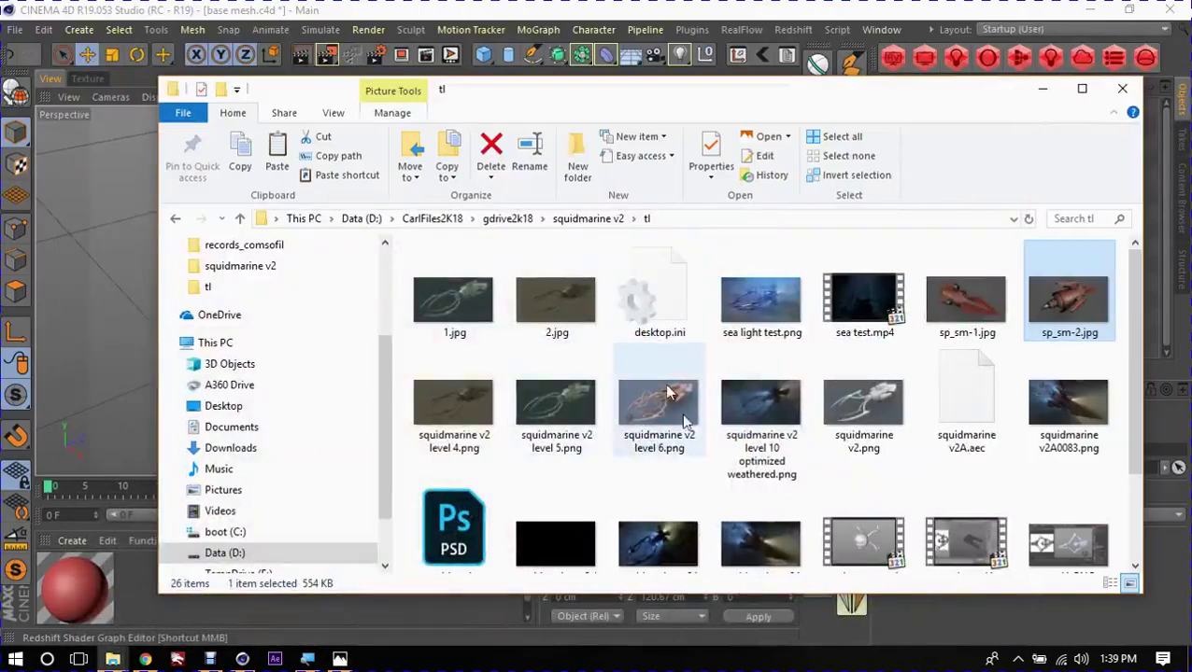
Step: Open the squidmarinev2.jpg concept sketch from the squidmarine v2 folder, then close it
{"action": "scroll", "coordinate": [731, 447], "scroll_direction": "down", "scroll_amount": 1}
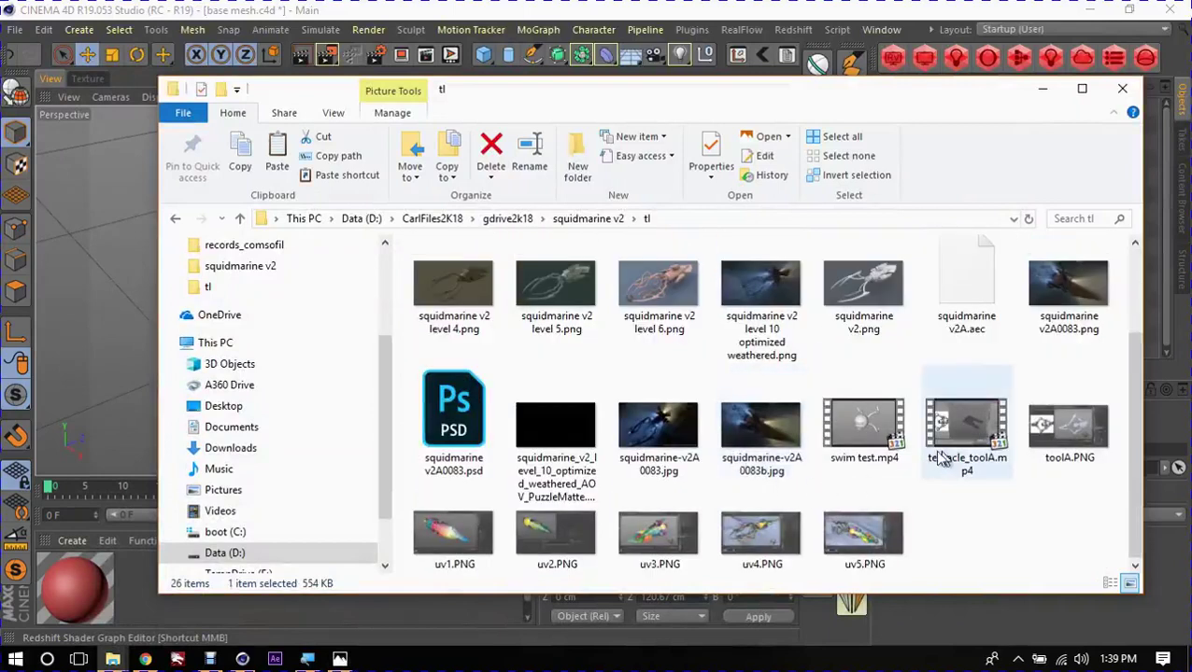
{"action": "scroll", "coordinate": [940, 457], "scroll_direction": "up", "scroll_amount": 1}
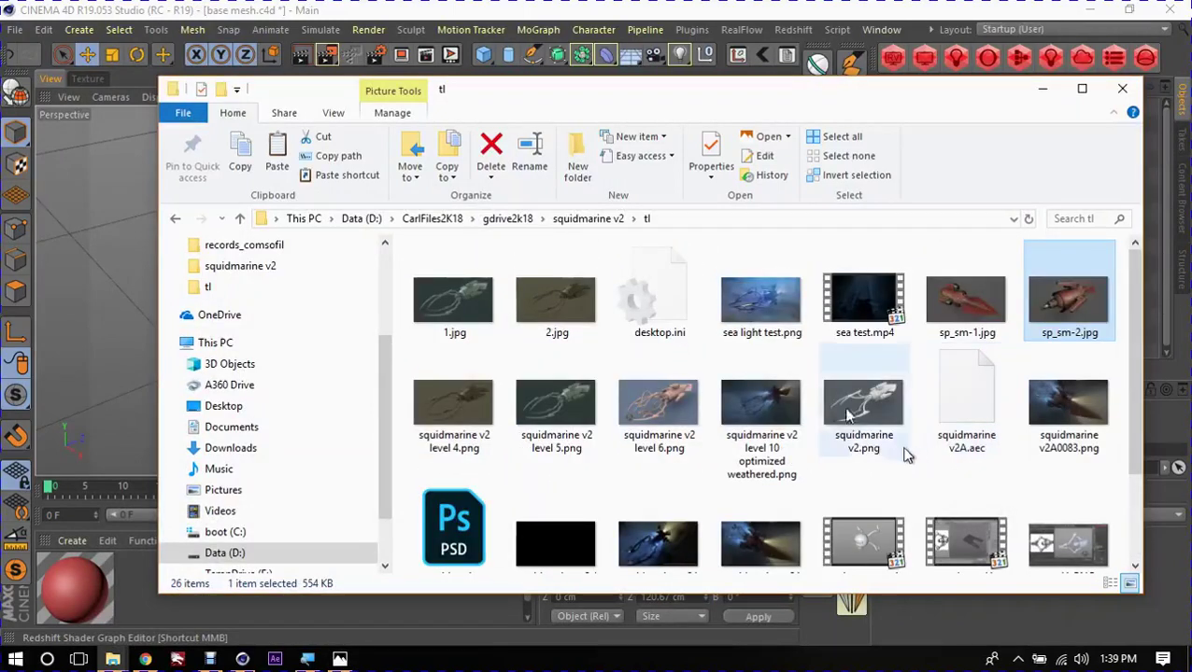
{"action": "left_click", "coordinate": [588, 218]}
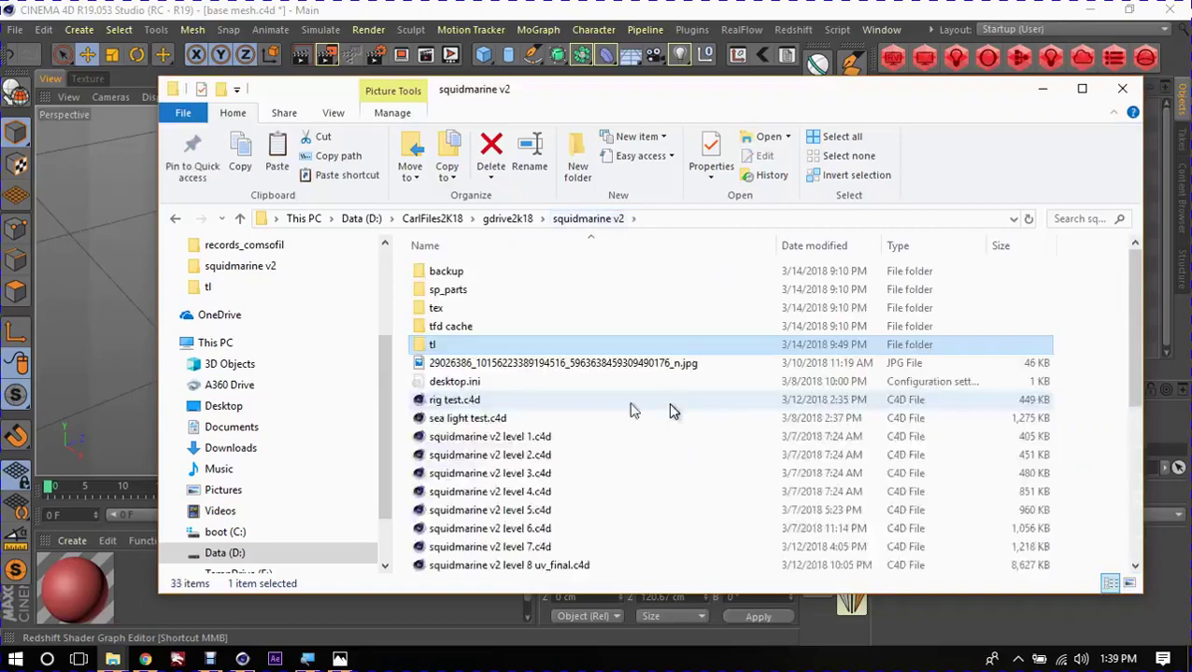
{"action": "left_click", "coordinate": [554, 363]}
{"action": "scroll", "coordinate": [555, 362], "scroll_direction": "down", "scroll_amount": 5}
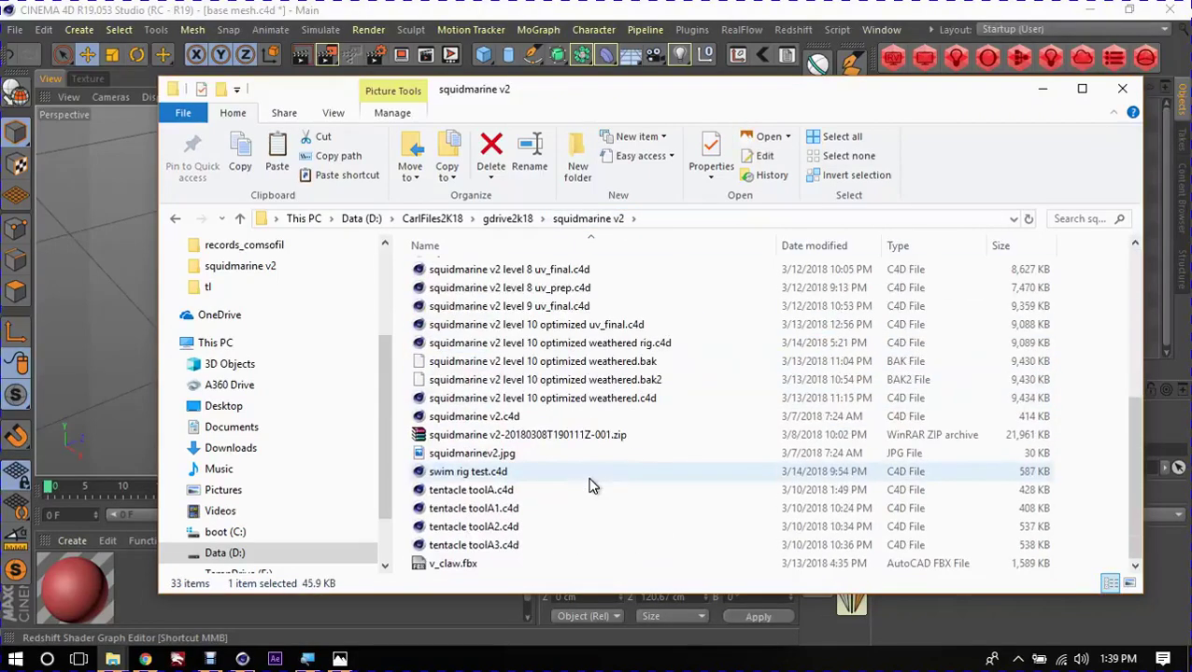
{"action": "double_click", "coordinate": [516, 456]}
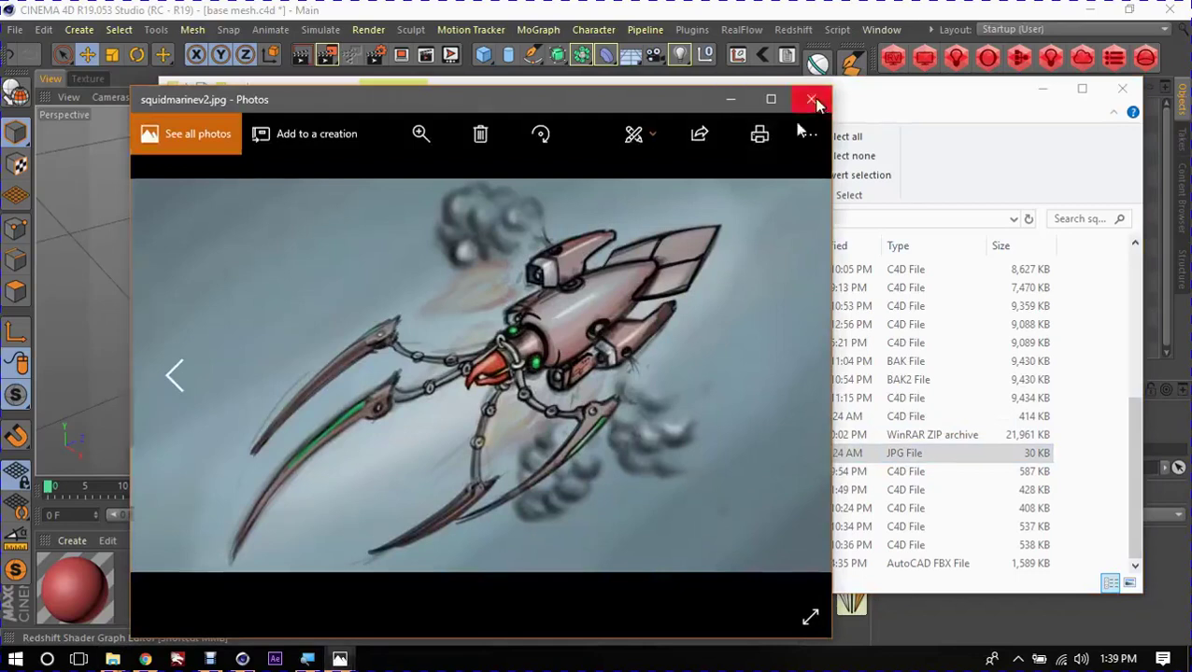
{"action": "left_click", "coordinate": [813, 100]}
Step: Load squidmarinev2.jpg into Cinema 4D's Picture Viewer (Shift+R) and dock it
{"action": "left_click", "coordinate": [120, 301]}
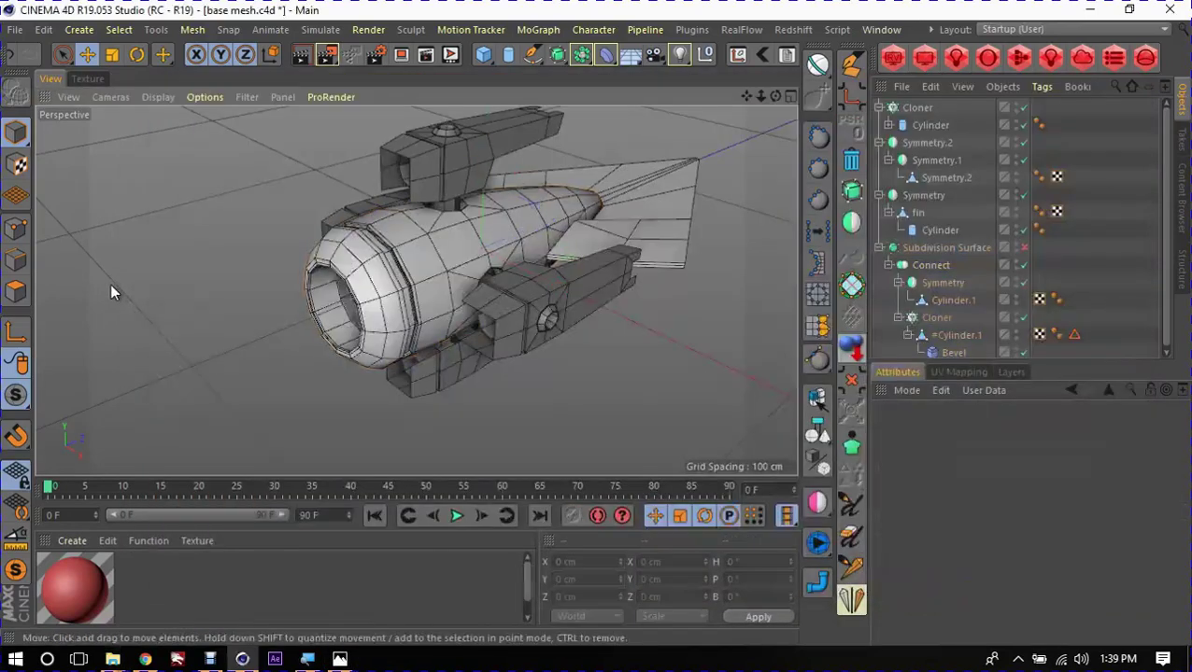
{"action": "key", "text": "shift+r"}
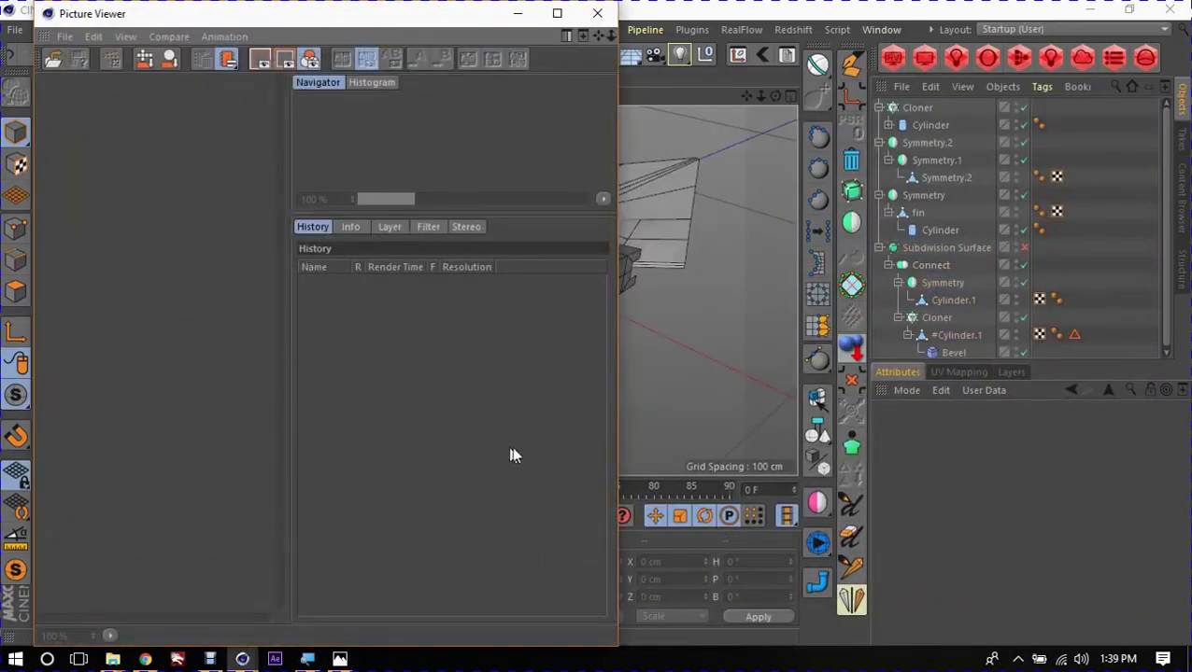
{"action": "key", "text": "alt+Tab"}
{"action": "key", "text": "alt+Tab"}
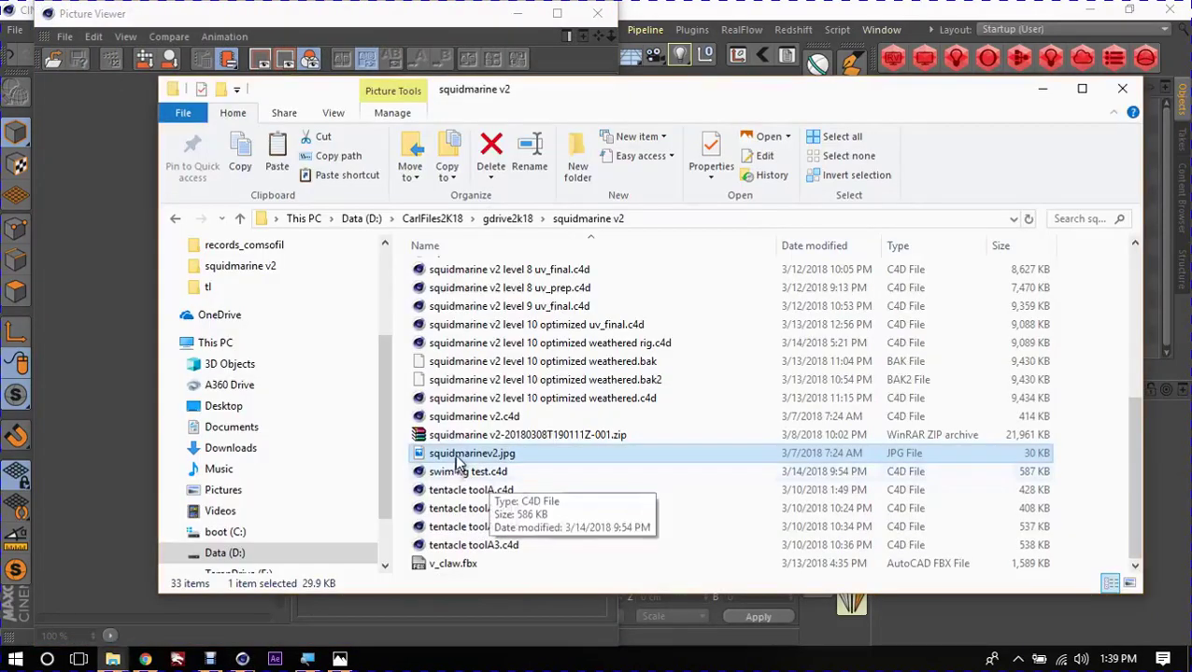
{"action": "left_click_drag", "start_coordinate": [459, 455], "coordinate": [108, 243]}
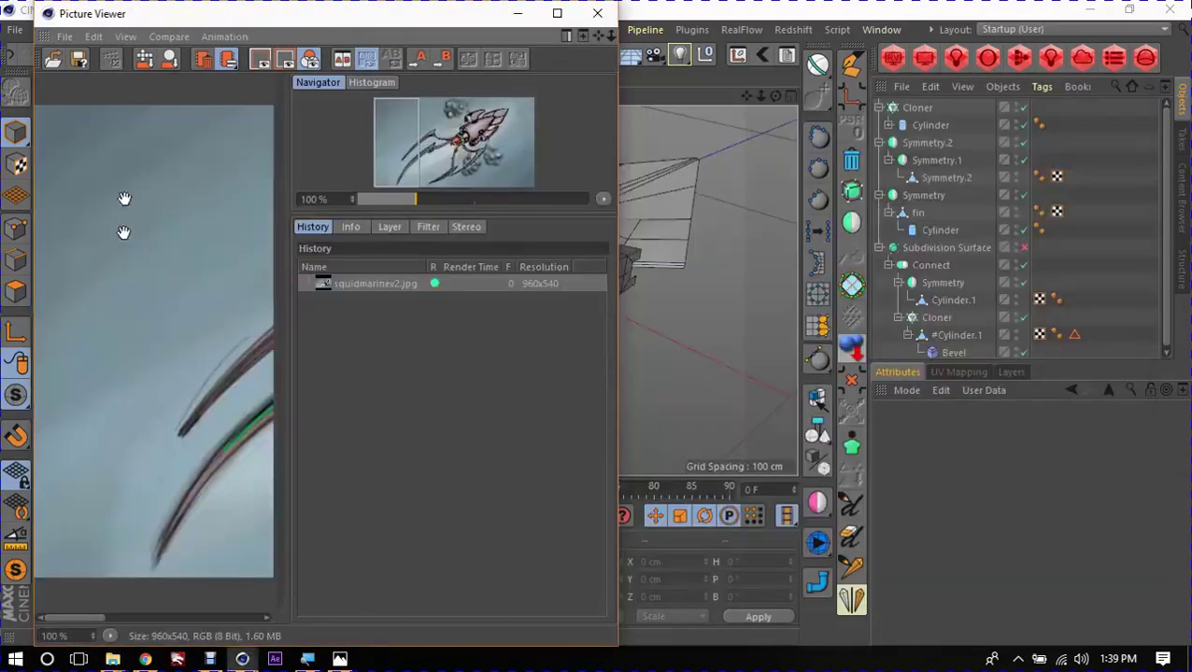
{"action": "left_click_drag", "start_coordinate": [69, 13], "coordinate": [168, 75]}
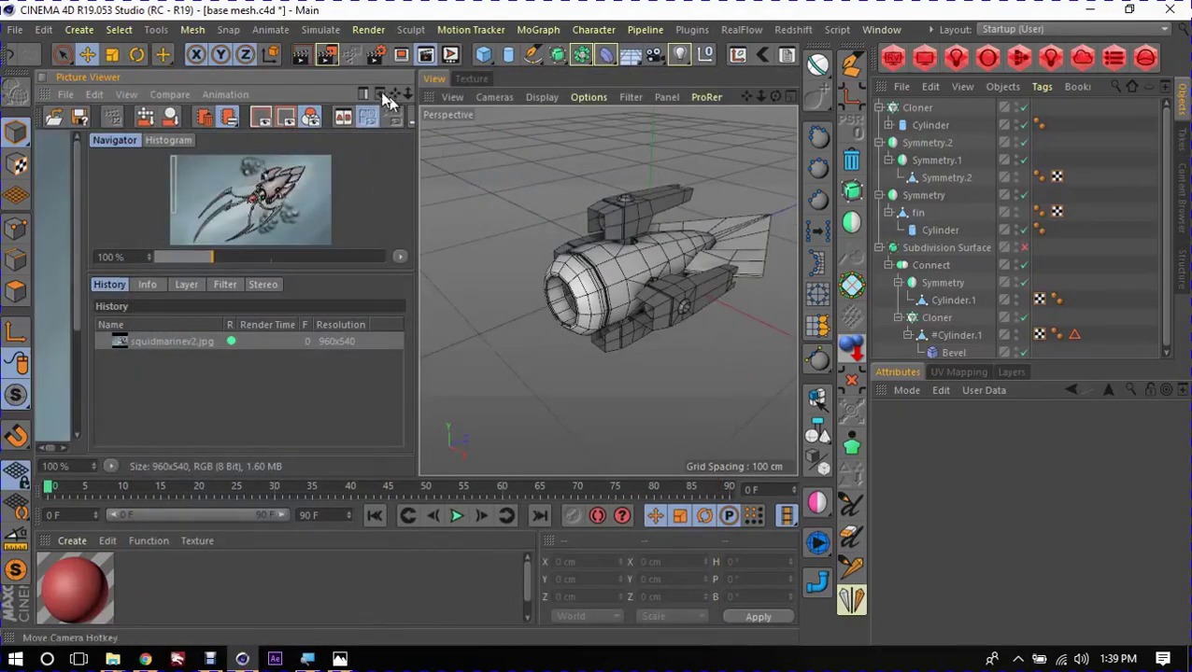
{"action": "left_click", "coordinate": [379, 97]}
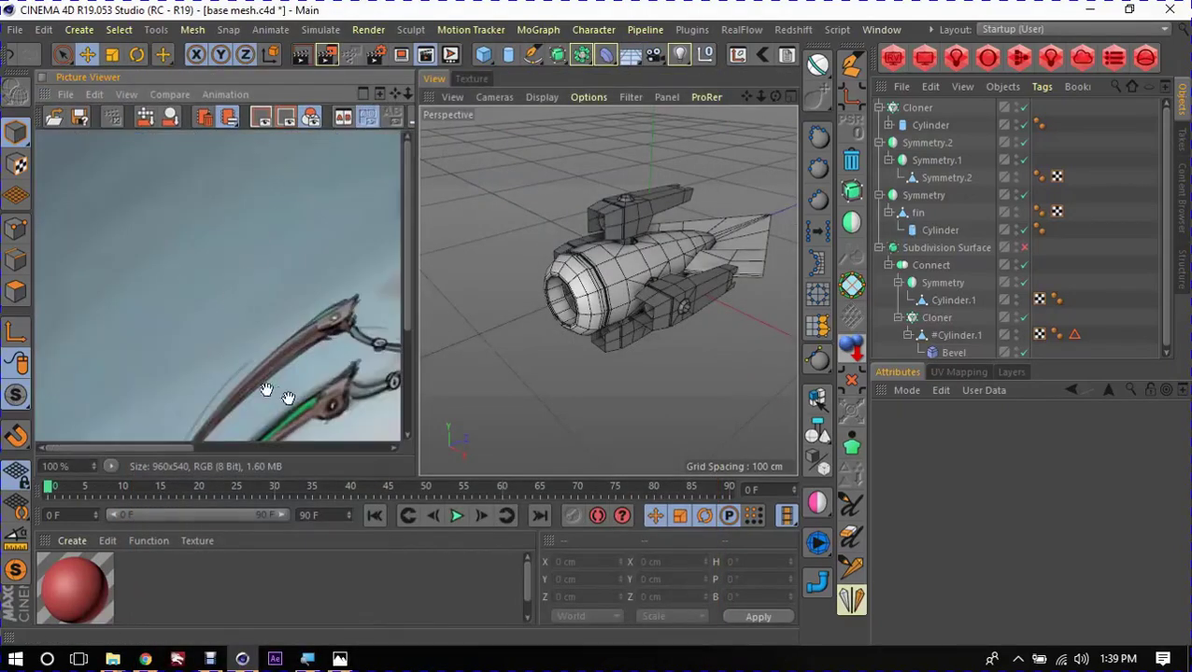
Step: Zoom the sketch to 244% on the red-beaked nose and resize the panels beside the 3D view
{"action": "scroll", "coordinate": [266, 391], "scroll_direction": "up", "scroll_amount": 2}
{"action": "left_click_drag", "start_coordinate": [266, 373], "coordinate": [168, 321]}
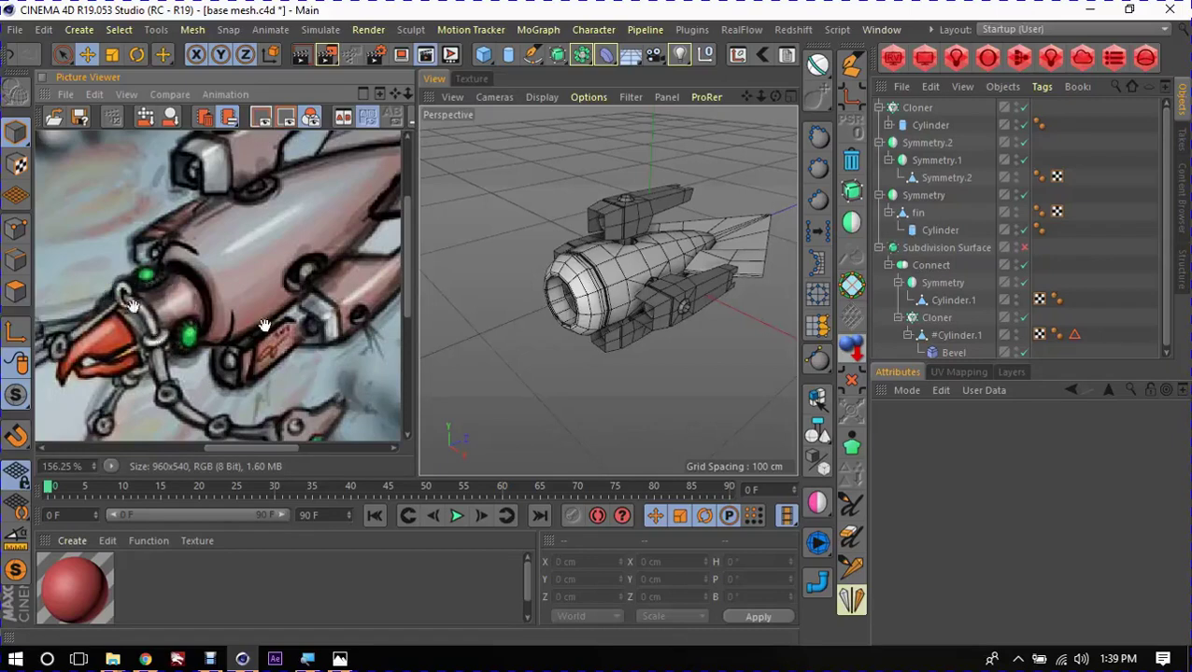
{"action": "left_click_drag", "start_coordinate": [631, 315], "coordinate": [638, 304], "text": "alt"}
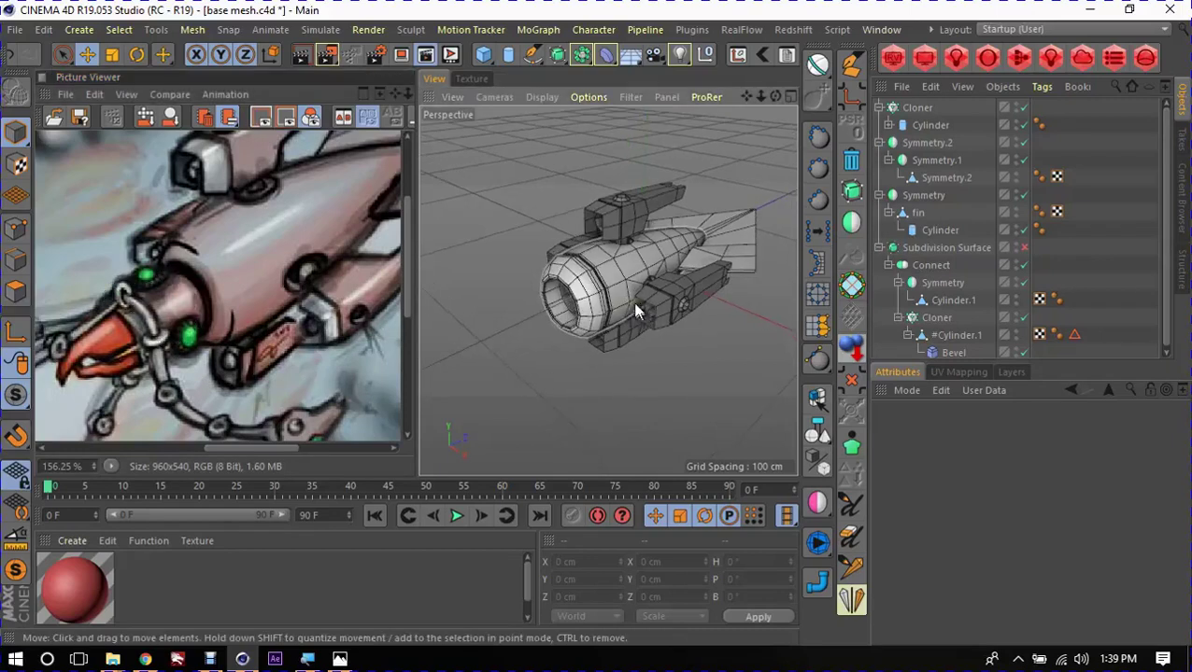
{"action": "left_click_drag", "start_coordinate": [868, 322], "coordinate": [949, 322]}
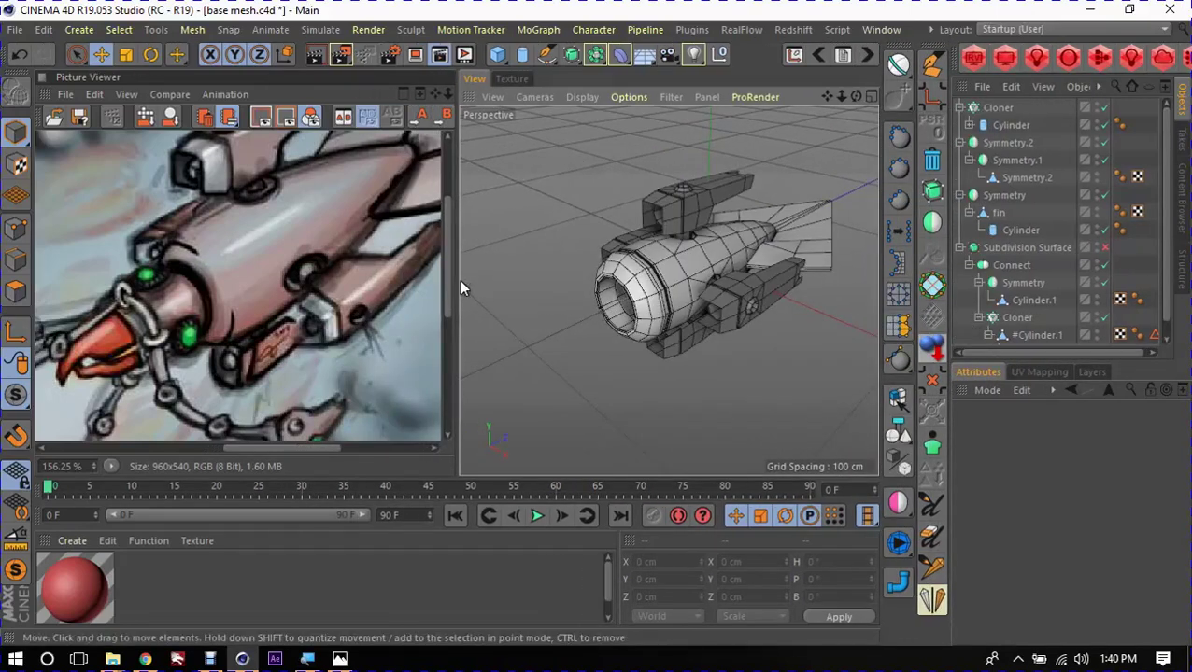
{"action": "left_click_drag", "start_coordinate": [457, 280], "coordinate": [391, 280]}
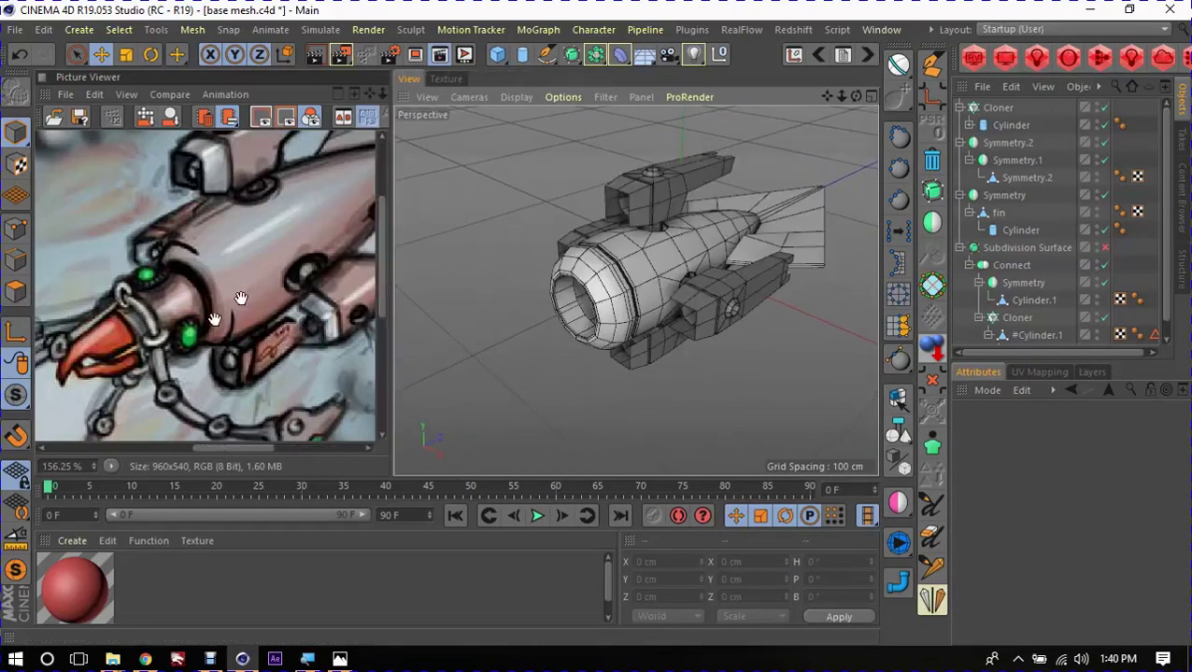
{"action": "scroll", "coordinate": [166, 289], "scroll_direction": "up", "scroll_amount": 1}
{"action": "scroll", "coordinate": [166, 290], "scroll_direction": "up", "scroll_amount": 1}
{"action": "scroll", "coordinate": [165, 290], "scroll_direction": "up", "scroll_amount": 1}
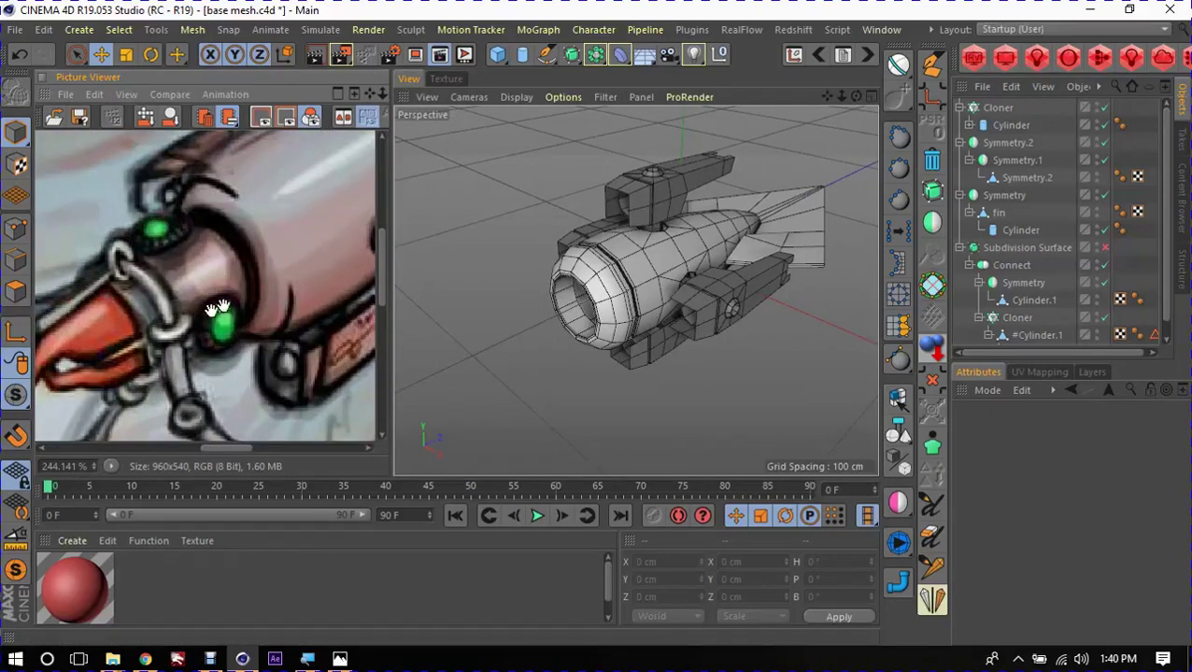
{"action": "left_click_drag", "start_coordinate": [218, 309], "coordinate": [225, 303]}
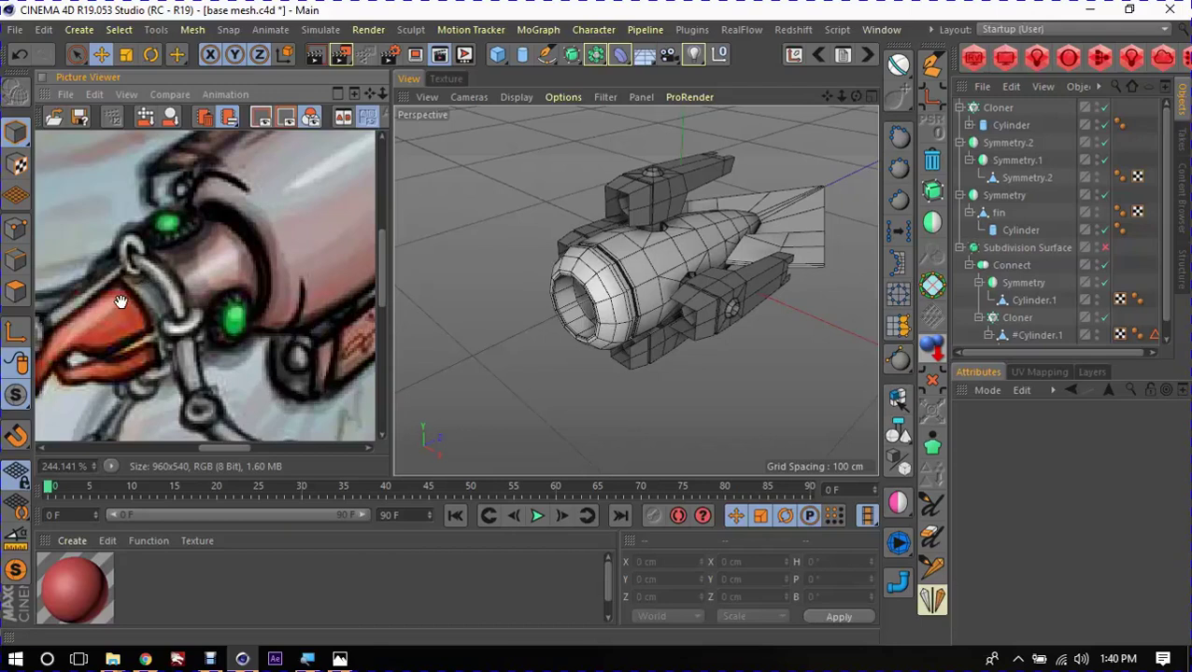
Step: Solo the Connect object with Alt+S and zoom into the nose cavity
{"action": "left_click", "coordinate": [600, 312]}
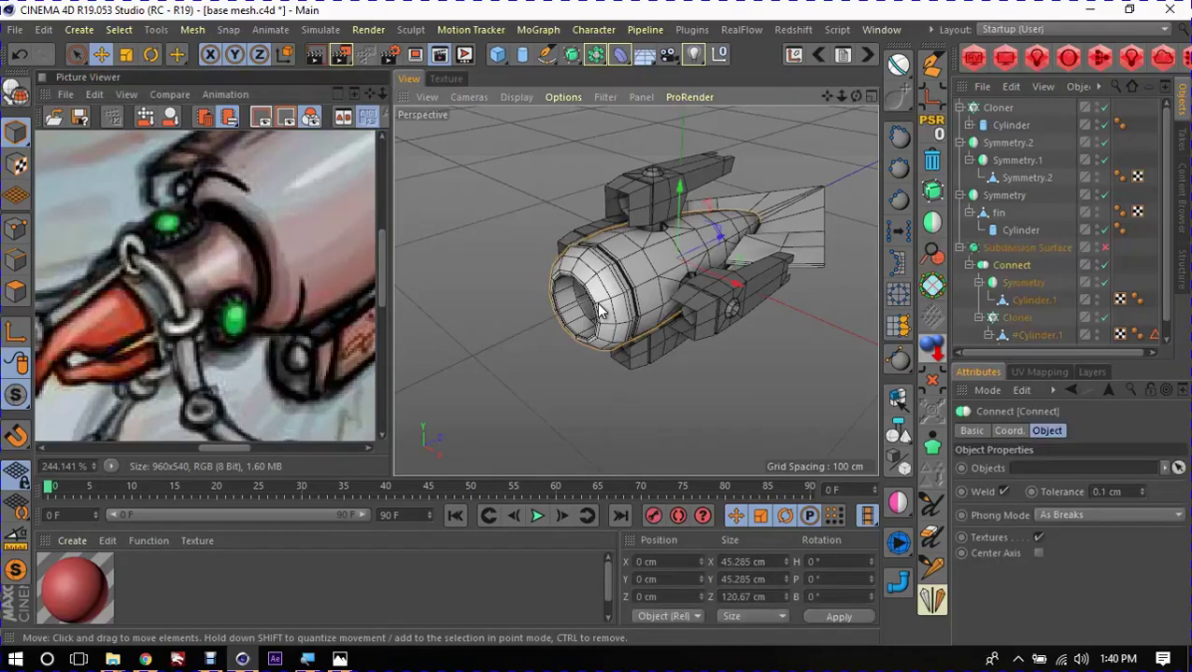
{"action": "key", "text": "alt+s"}
{"action": "scroll", "coordinate": [609, 266], "scroll_direction": "up", "scroll_amount": 5}
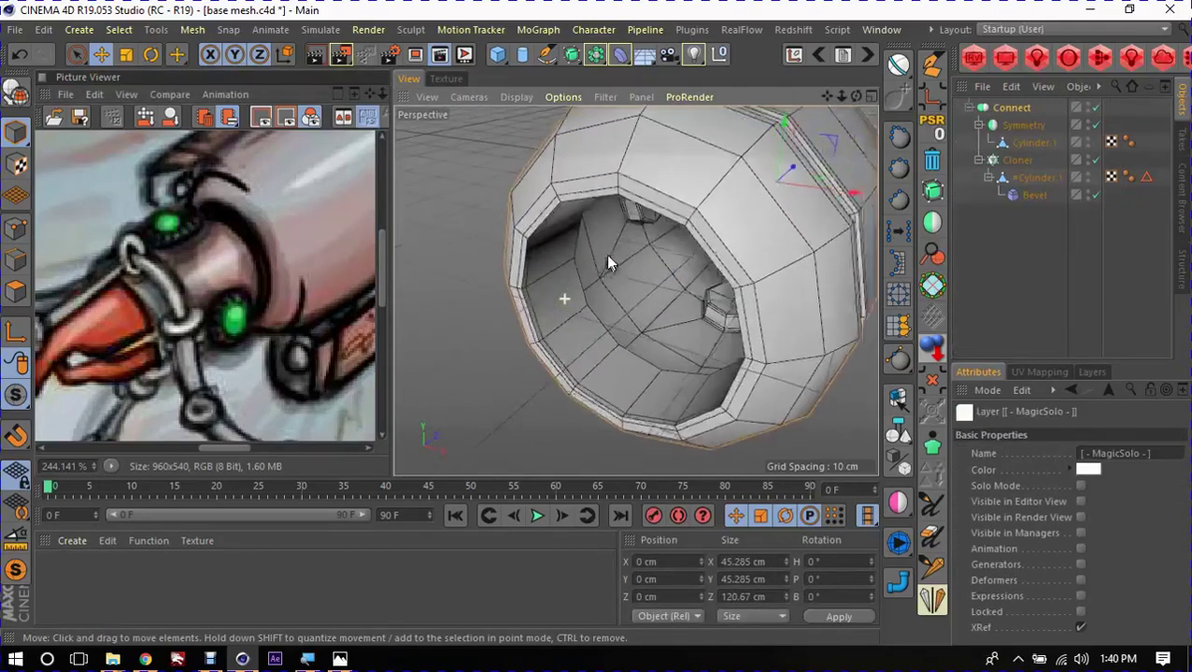
{"action": "scroll", "coordinate": [693, 288], "scroll_direction": "up", "scroll_amount": 3}
{"action": "left_click_drag", "start_coordinate": [693, 287], "coordinate": [641, 293], "text": "alt"}
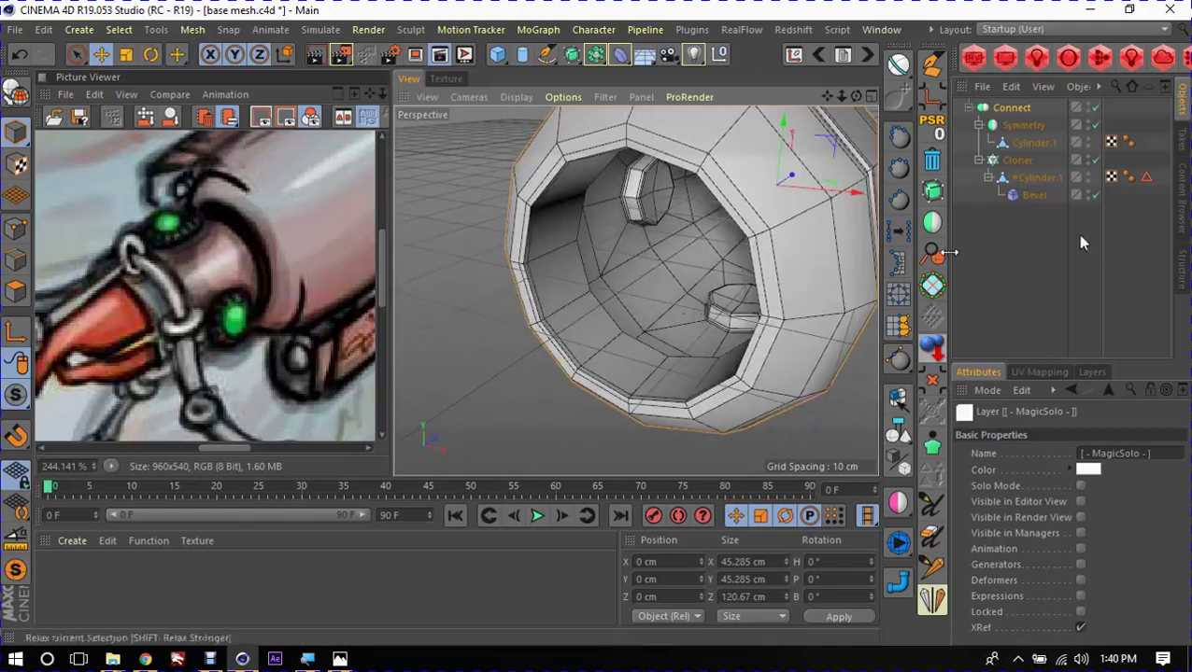
Step: Select Cylinder.1 and pick the edge loop around the inner rim of the opening
{"action": "left_click", "coordinate": [1022, 143]}
{"action": "mouse_move", "coordinate": [785, 241]}
{"action": "left_mouse_down", "text": "alt"}
{"action": "mouse_move", "coordinate": [686, 274]}
{"action": "mouse_move", "coordinate": [642, 352]}
{"action": "mouse_move", "coordinate": [773, 273]}
{"action": "left_mouse_up", "text": "alt"}
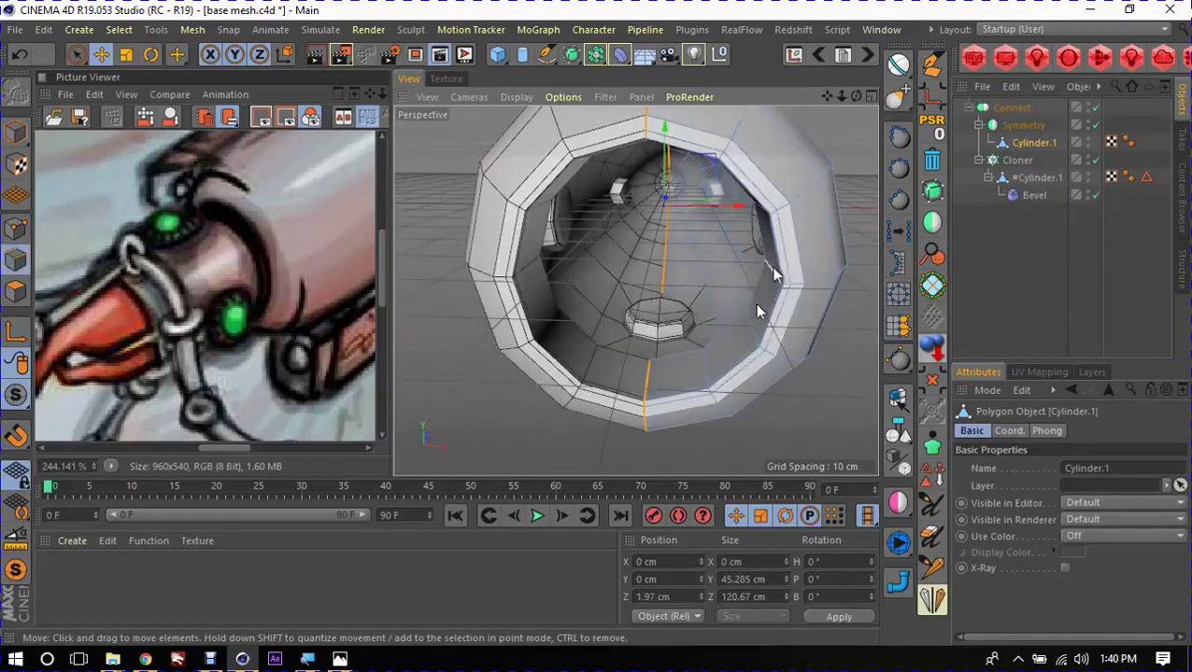
{"action": "double_click", "coordinate": [676, 362]}
{"action": "mouse_move", "coordinate": [676, 363]}
{"action": "left_mouse_down", "text": "alt"}
{"action": "mouse_move", "coordinate": [654, 306]}
{"action": "mouse_move", "coordinate": [566, 272]}
{"action": "mouse_move", "coordinate": [669, 285]}
{"action": "mouse_move", "coordinate": [671, 268]}
{"action": "mouse_move", "coordinate": [669, 297]}
{"action": "mouse_move", "coordinate": [691, 277]}
{"action": "mouse_move", "coordinate": [657, 247]}
{"action": "left_mouse_up", "text": "alt"}
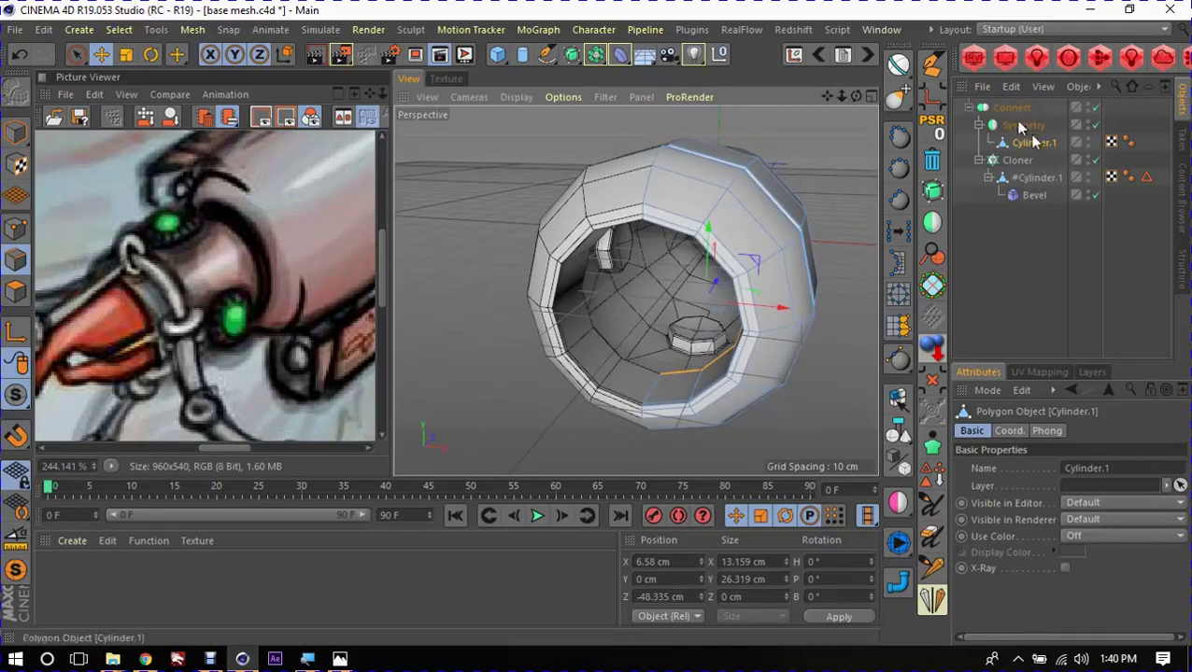
{"action": "left_click_drag", "start_coordinate": [769, 266], "coordinate": [752, 233], "text": "alt"}
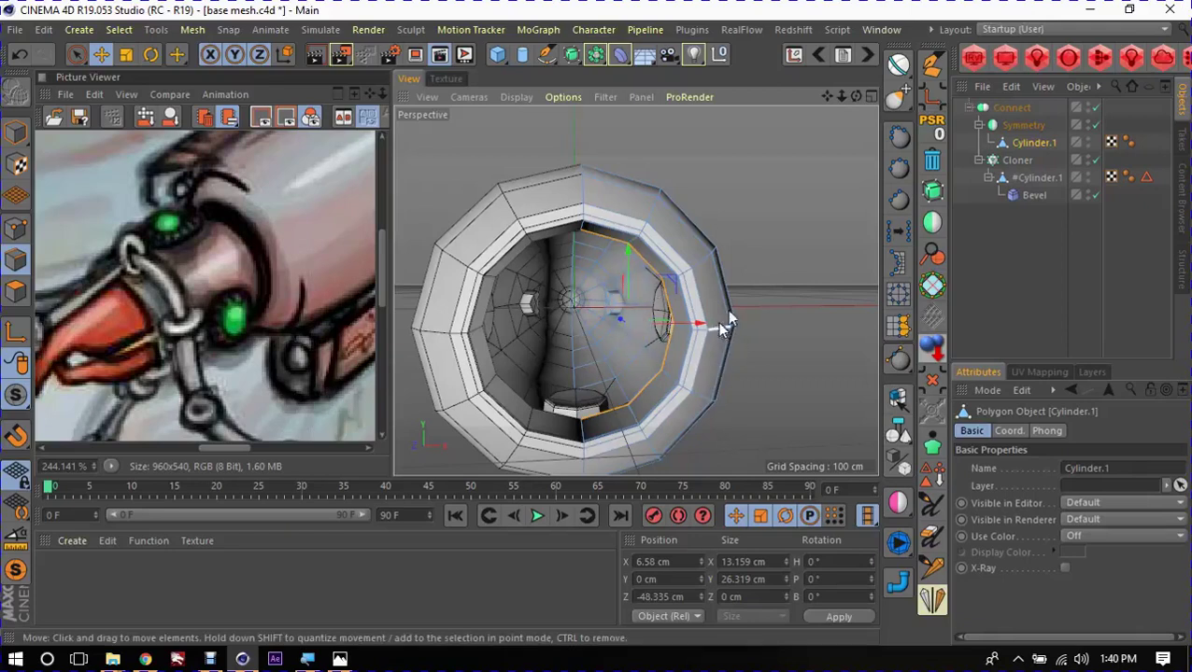
{"action": "middle_click_drag", "start_coordinate": [726, 322], "coordinate": [758, 308], "text": "alt"}
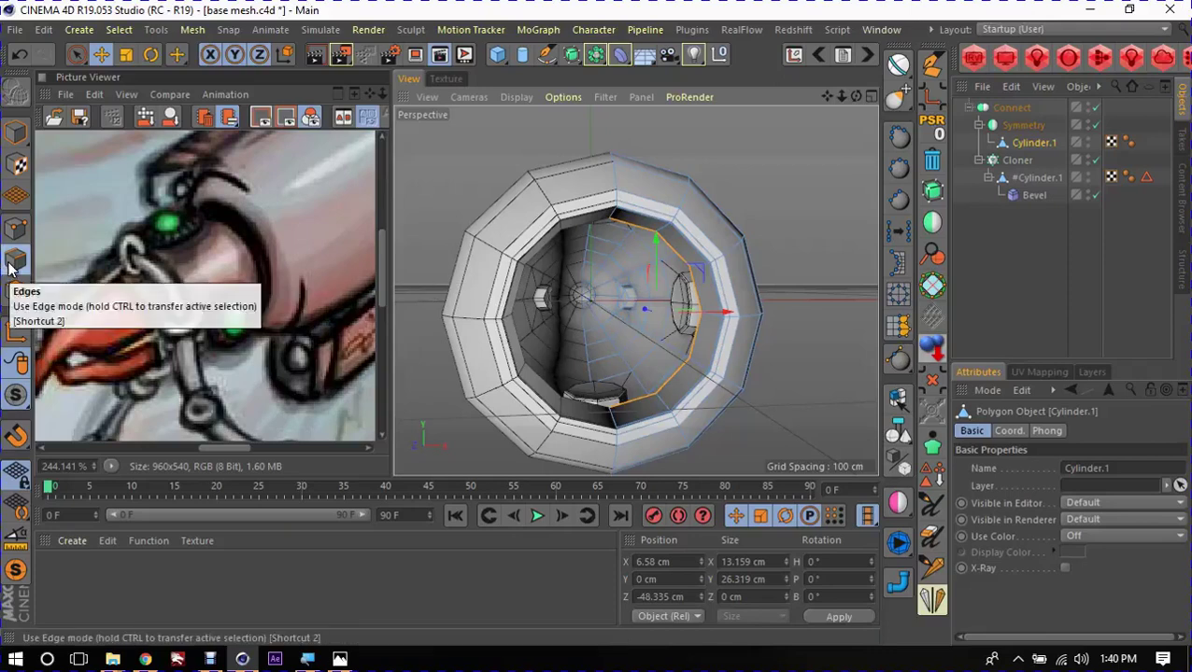
Step: Return to Edge mode and zoom in close on the inner edge loop
{"action": "left_click", "coordinate": [15, 132]}
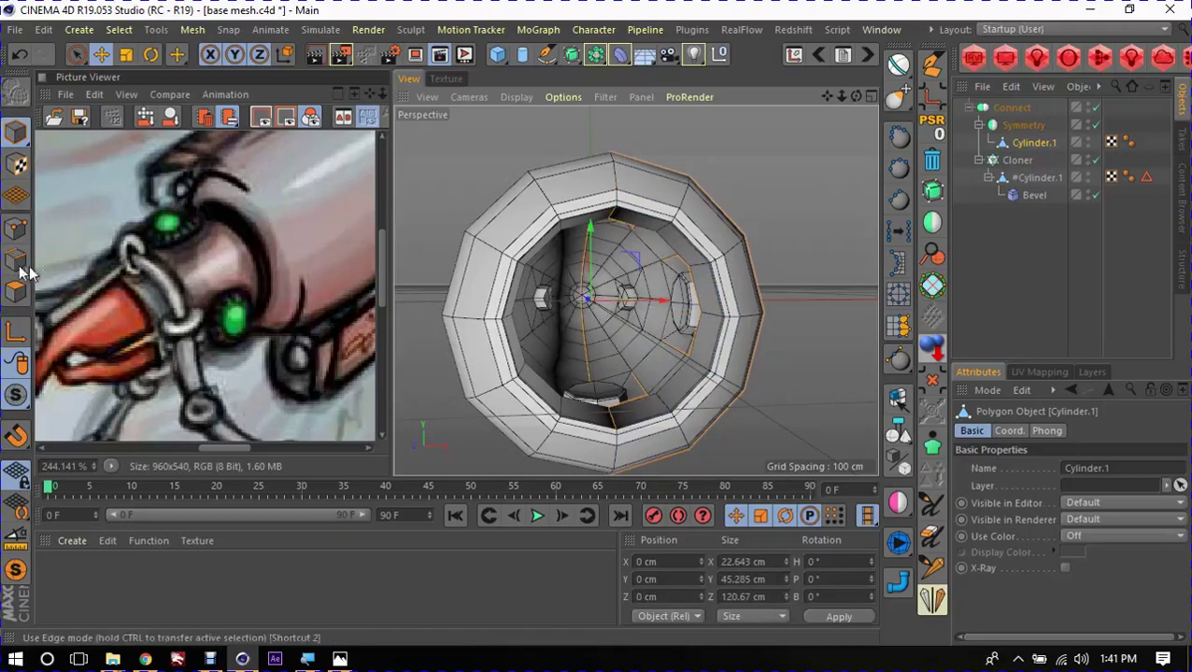
{"action": "left_click", "coordinate": [672, 308]}
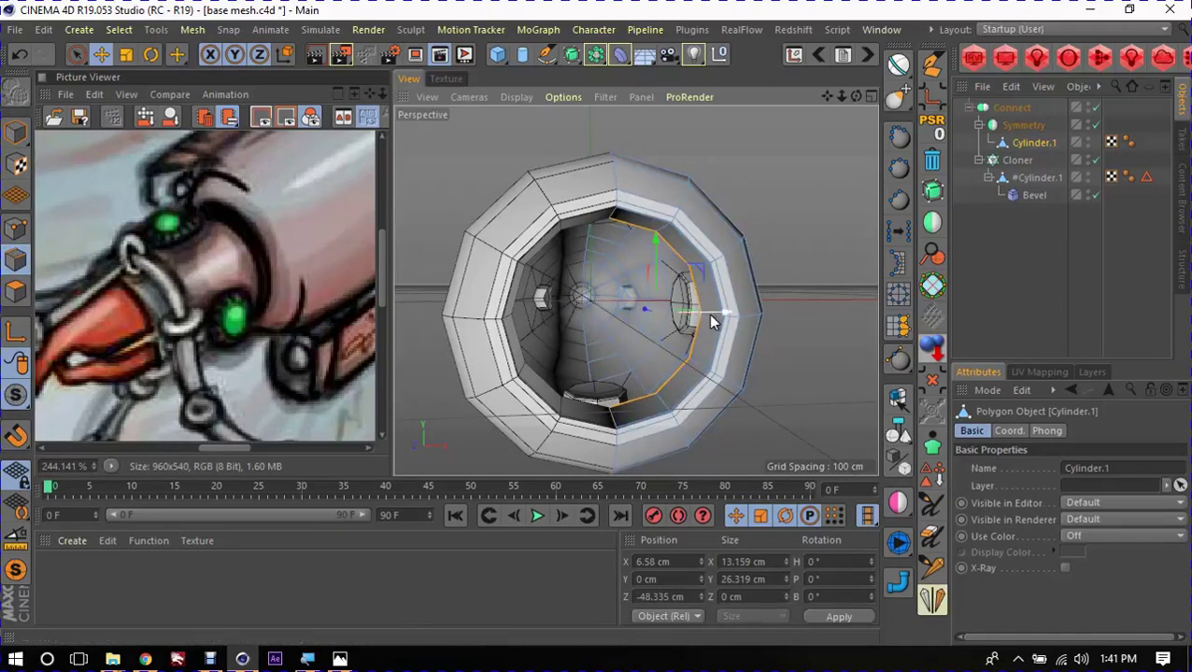
{"action": "mouse_move", "coordinate": [718, 319]}
{"action": "left_mouse_down", "text": "alt"}
{"action": "mouse_move", "coordinate": [649, 333]}
{"action": "mouse_move", "coordinate": [684, 342]}
{"action": "left_mouse_up", "text": "alt"}
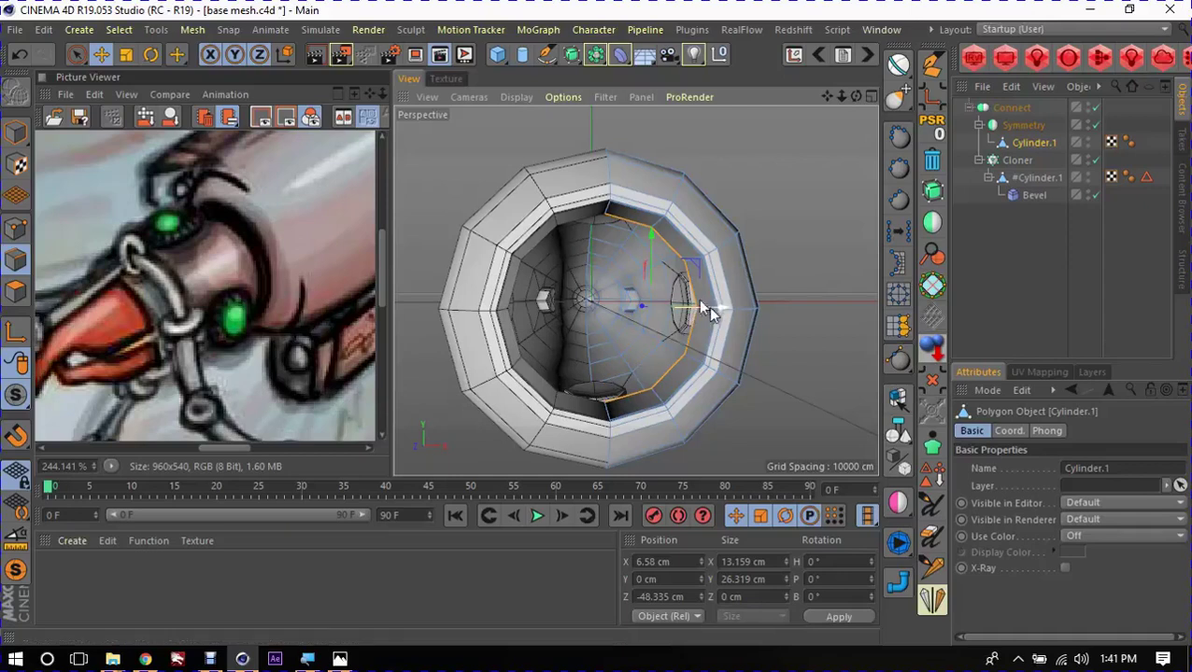
{"action": "mouse_move", "coordinate": [708, 311]}
{"action": "left_mouse_down", "text": "alt"}
{"action": "mouse_move", "coordinate": [737, 355]}
{"action": "mouse_move", "coordinate": [673, 300]}
{"action": "left_mouse_up", "text": "alt"}
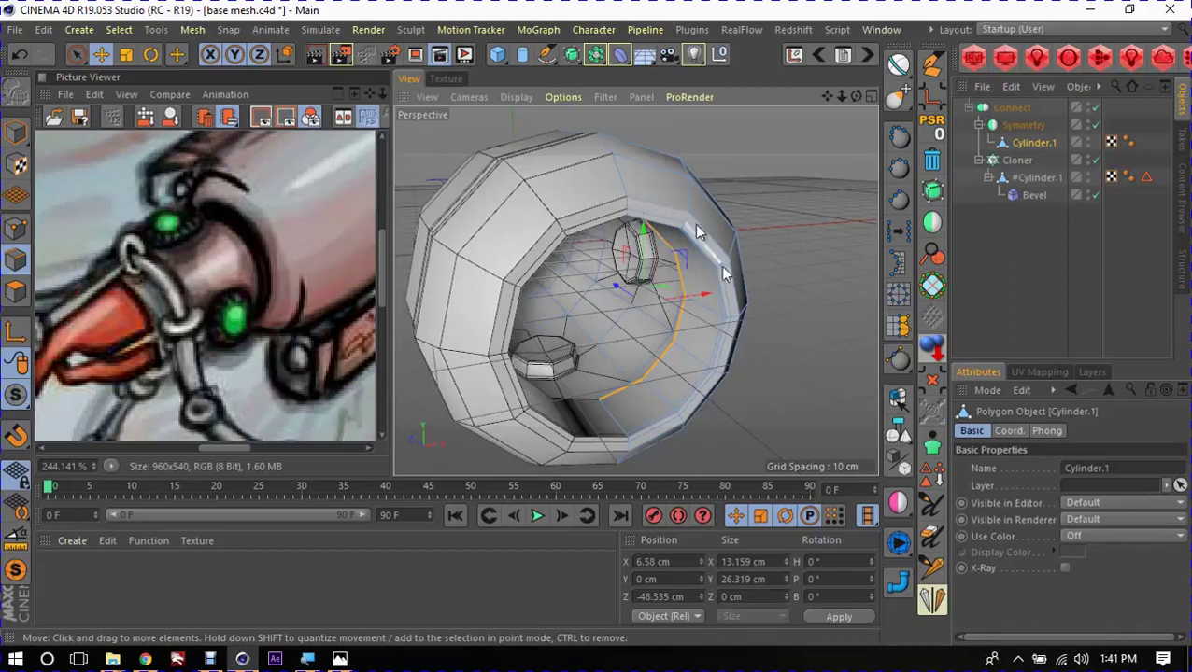
{"action": "left_click", "coordinate": [14, 264]}
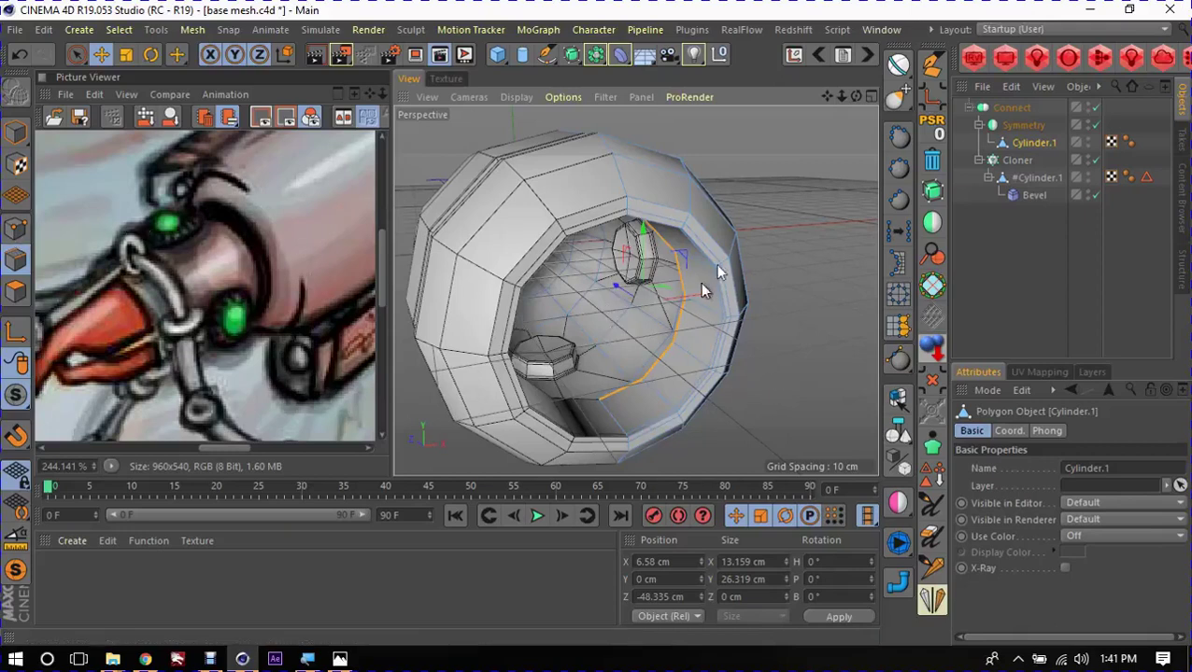
{"action": "scroll", "coordinate": [720, 289], "scroll_direction": "up", "scroll_amount": 5}
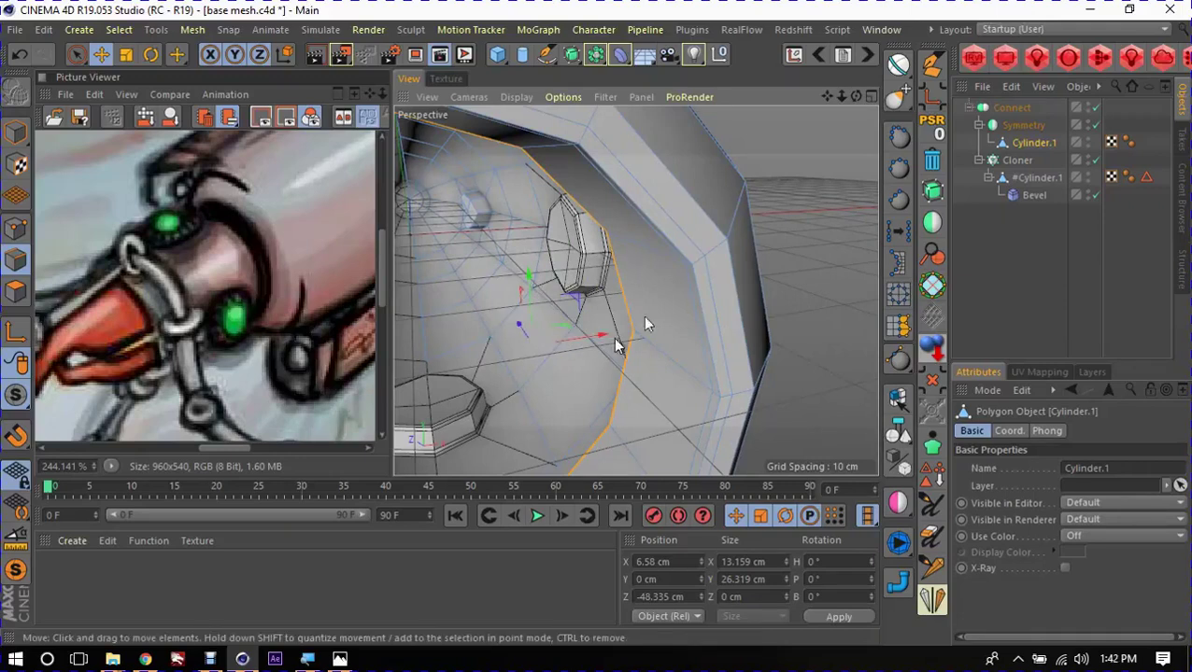
Step: Dismiss the modelling context menu and bring up the gizmo's axis orientation menu
{"action": "right_click", "coordinate": [792, 178]}
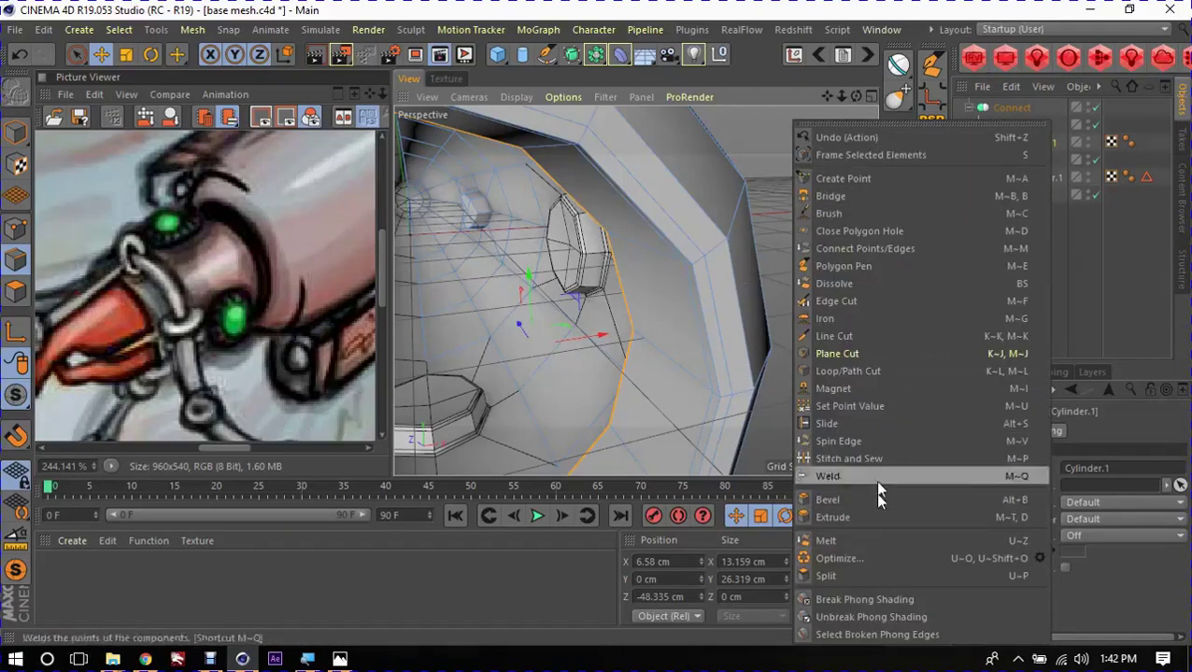
{"action": "left_click", "coordinate": [775, 299]}
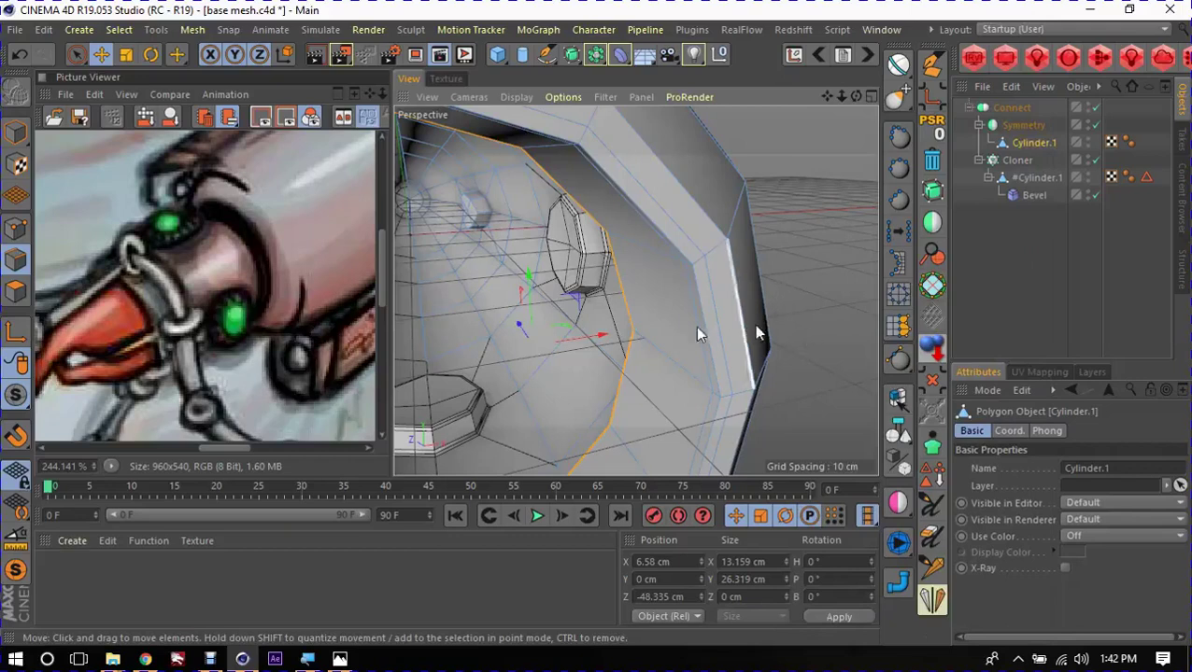
{"action": "right_click", "coordinate": [586, 335]}
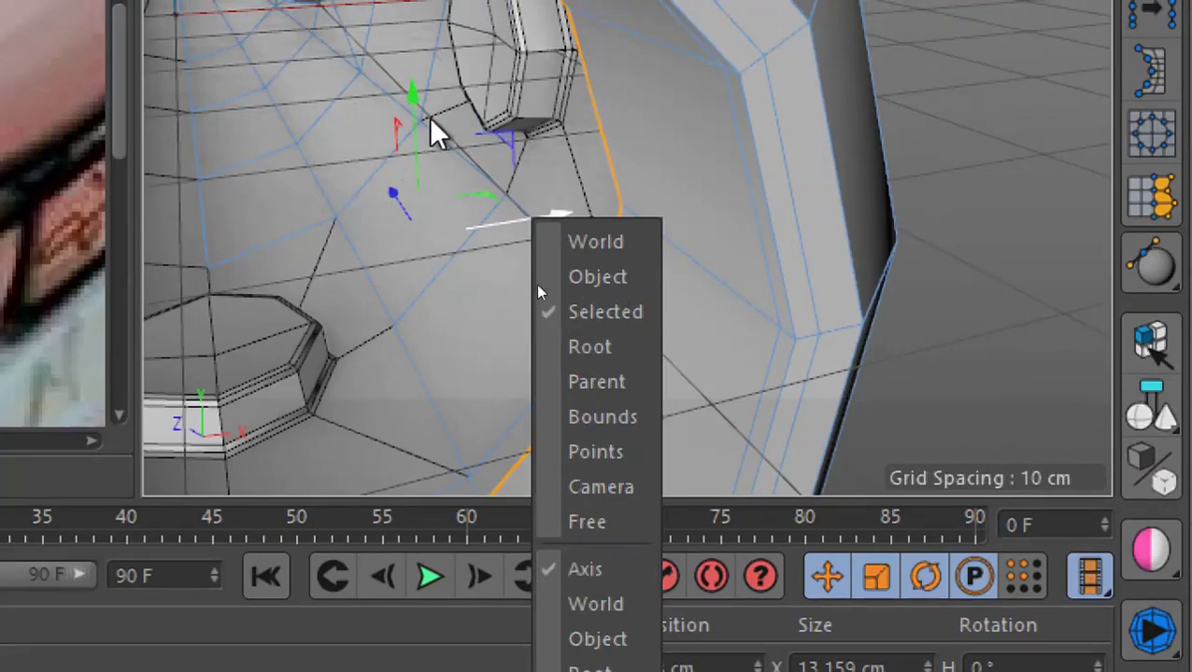
Step: Set the gizmo to Object axis and scale the inner edge loop to about 85%
{"action": "left_click", "coordinate": [605, 297]}
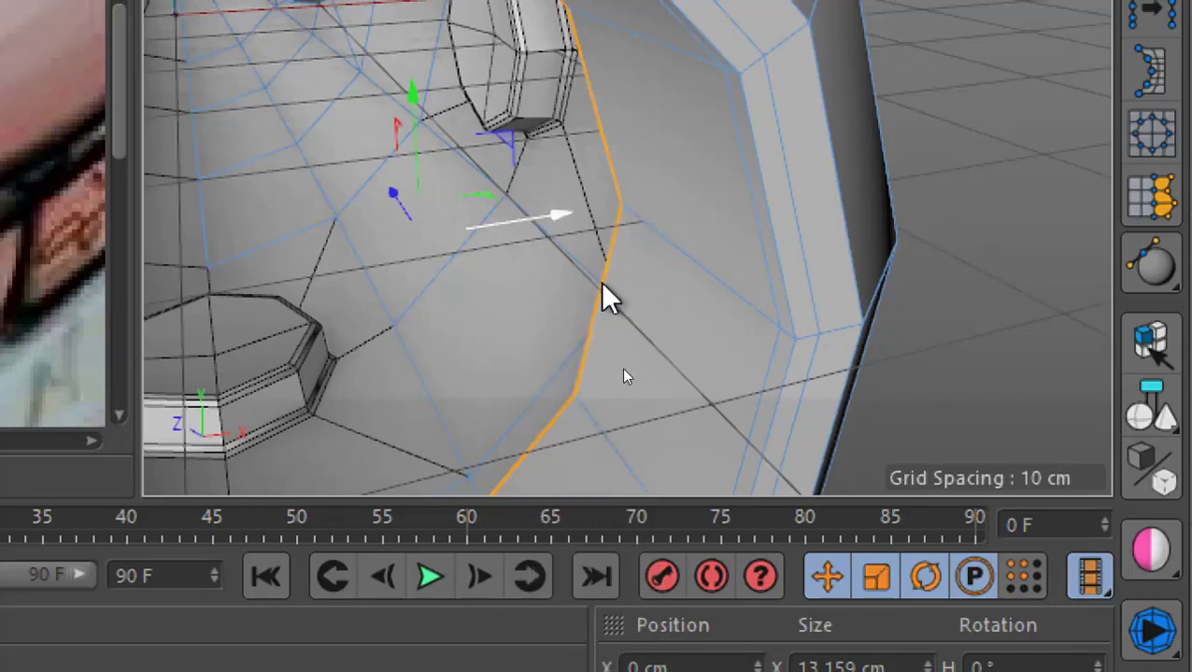
{"action": "left_click_drag", "start_coordinate": [785, 447], "coordinate": [401, 292], "text": "alt"}
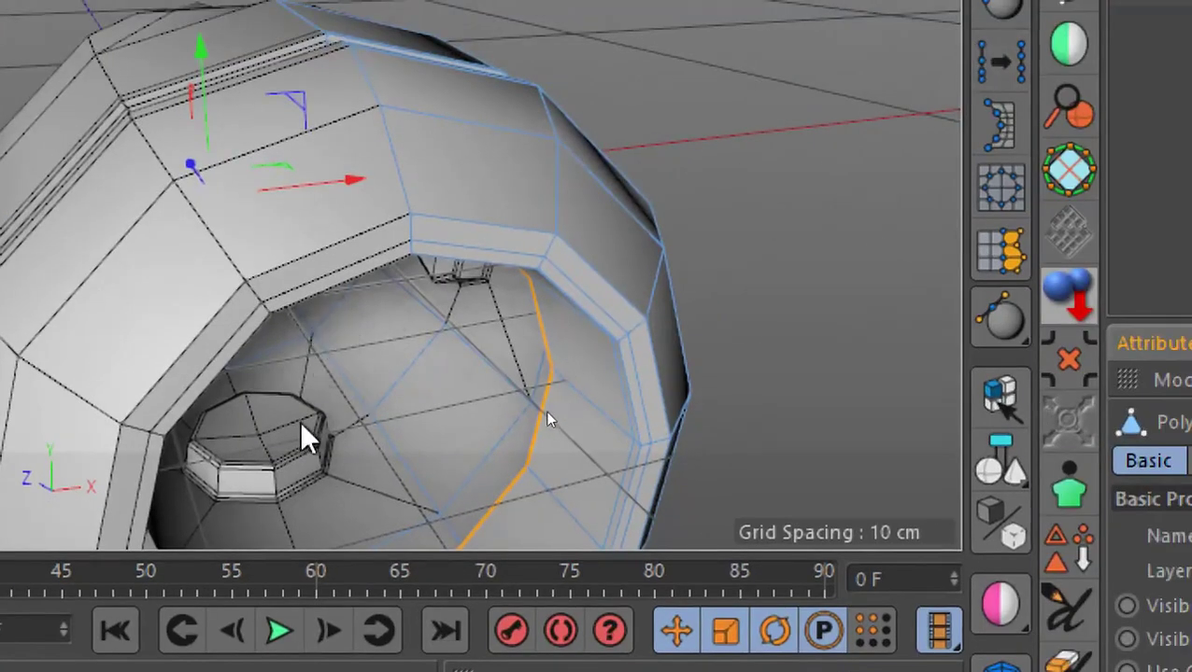
{"action": "left_click_drag", "start_coordinate": [308, 439], "coordinate": [247, 371], "text": "alt"}
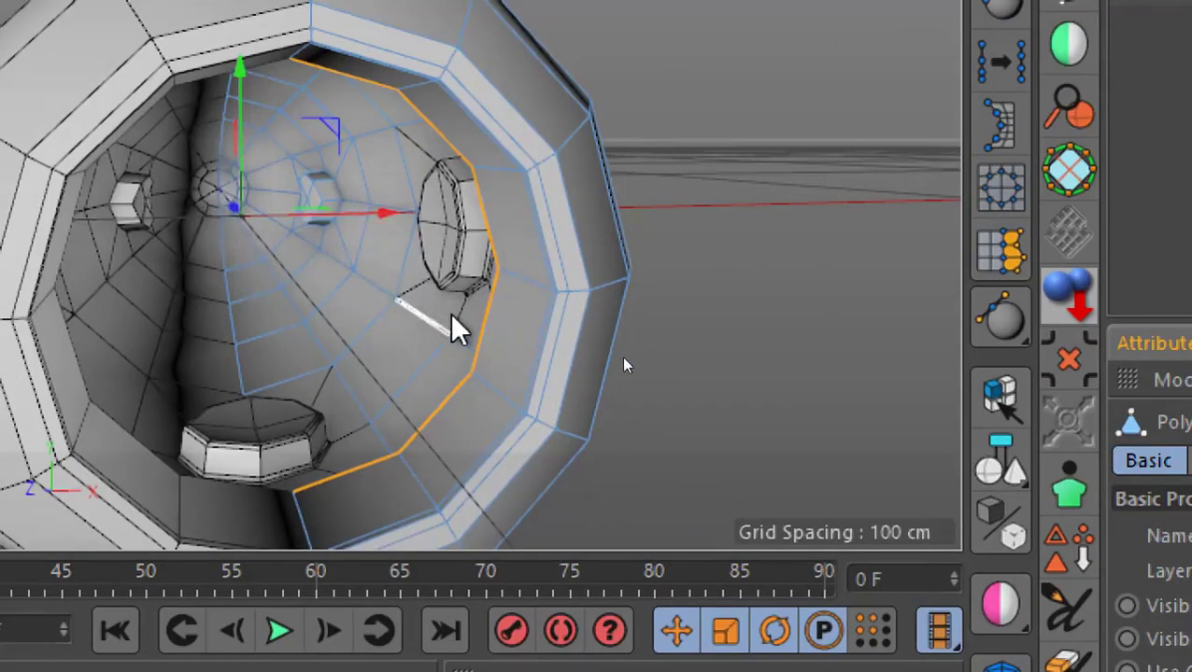
{"action": "key", "text": "t"}
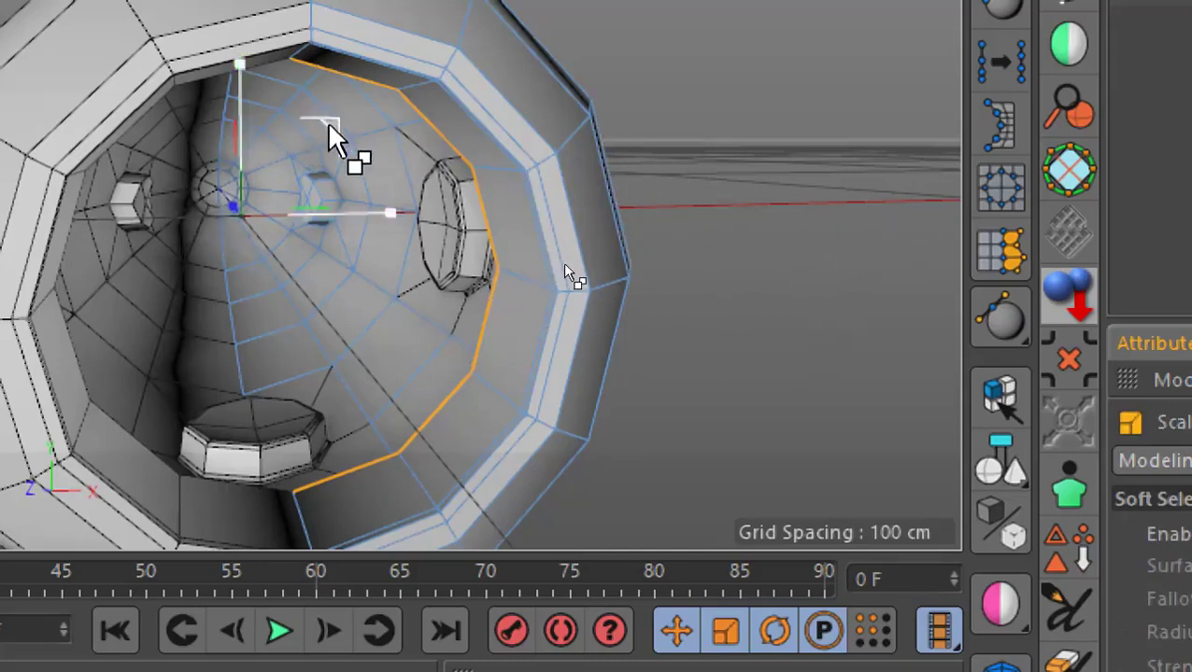
{"action": "left_click_drag", "start_coordinate": [339, 139], "coordinate": [324, 151]}
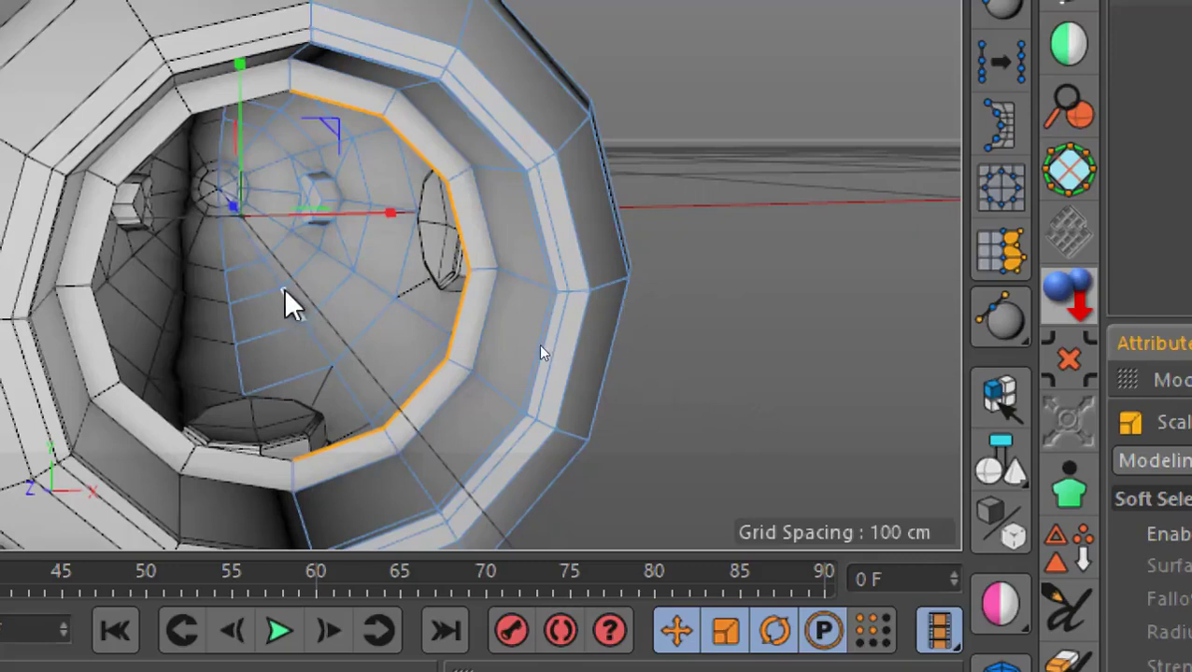
Step: Switch the gizmo axis to Selected and push the loop about 30 cm into the tube
{"action": "mouse_move", "coordinate": [373, 286]}
{"action": "left_mouse_down", "text": "alt"}
{"action": "mouse_move", "coordinate": [341, 261]}
{"action": "mouse_move", "coordinate": [426, 226]}
{"action": "left_mouse_up", "text": "alt"}
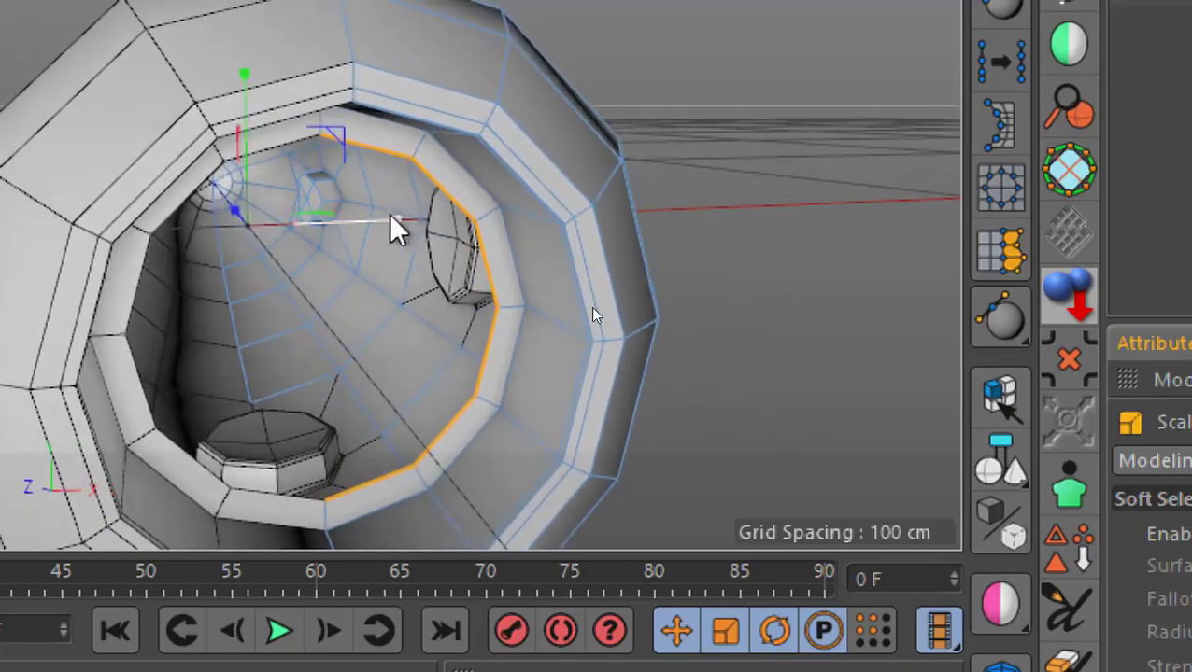
{"action": "right_click", "coordinate": [393, 226]}
{"action": "left_click", "coordinate": [463, 308]}
{"action": "mouse_move", "coordinate": [439, 324]}
{"action": "left_mouse_down", "text": "alt"}
{"action": "mouse_move", "coordinate": [729, 210]}
{"action": "mouse_move", "coordinate": [580, 308]}
{"action": "mouse_move", "coordinate": [465, 345]}
{"action": "left_mouse_up", "text": "alt"}
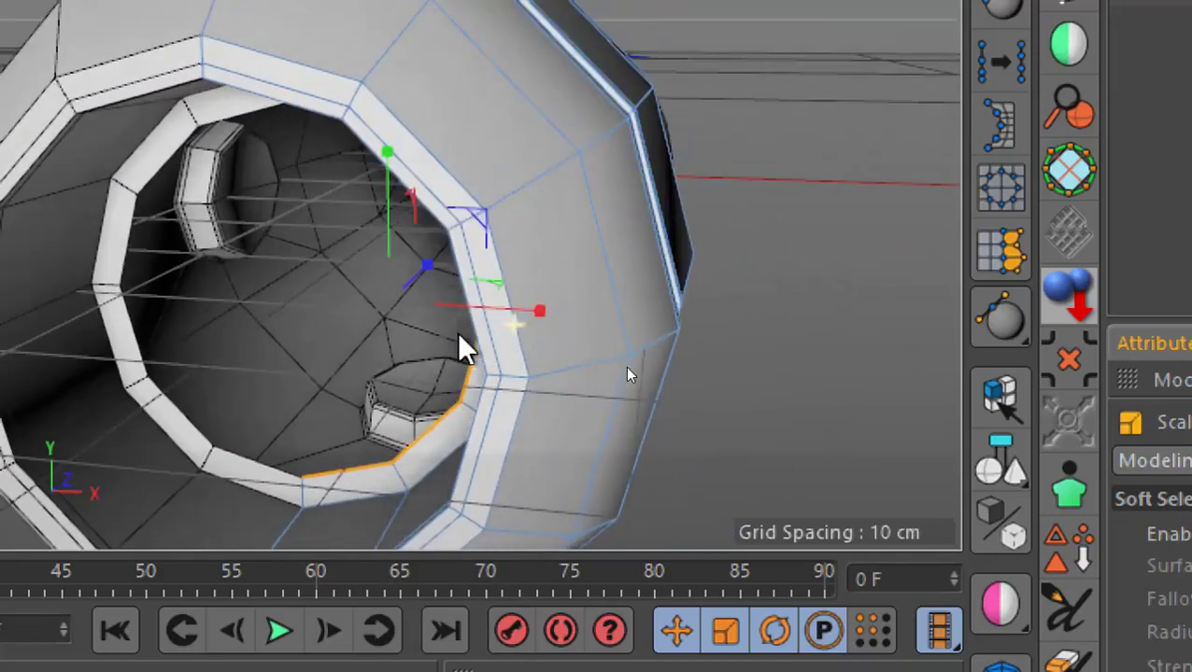
{"action": "key", "text": "e"}
{"action": "mouse_move", "coordinate": [606, 337]}
{"action": "left_mouse_down"}
{"action": "mouse_move", "coordinate": [606, 361]}
{"action": "mouse_move", "coordinate": [553, 396]}
{"action": "mouse_move", "coordinate": [431, 446]}
{"action": "mouse_move", "coordinate": [477, 391]}
{"action": "left_mouse_up"}
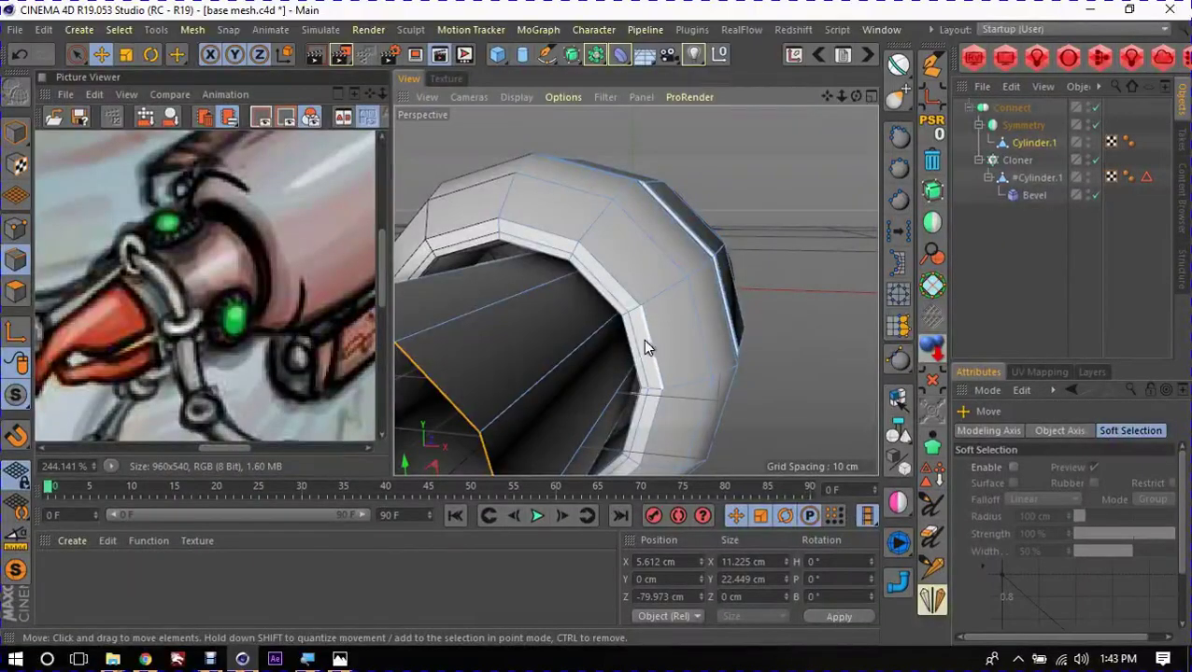
Step: Orbit and zoom out over the submarine tube, then create new scene Untitled 3 with Ctrl+N
{"action": "mouse_move", "coordinate": [668, 344]}
{"action": "left_mouse_down", "text": "alt"}
{"action": "mouse_move", "coordinate": [590, 348]}
{"action": "mouse_move", "coordinate": [509, 324]}
{"action": "mouse_move", "coordinate": [612, 331]}
{"action": "mouse_move", "coordinate": [606, 340]}
{"action": "left_mouse_up", "text": "alt"}
{"action": "scroll", "coordinate": [590, 348], "scroll_direction": "down", "scroll_amount": 3}
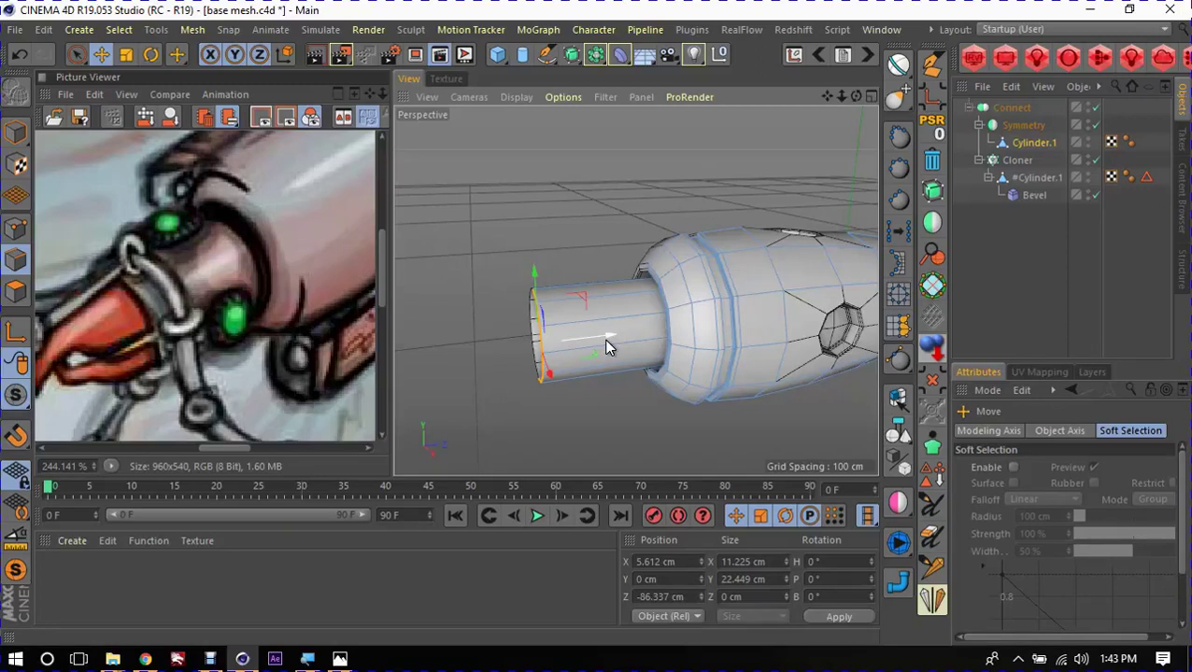
{"action": "left_click_drag", "start_coordinate": [599, 344], "coordinate": [672, 308], "text": "alt"}
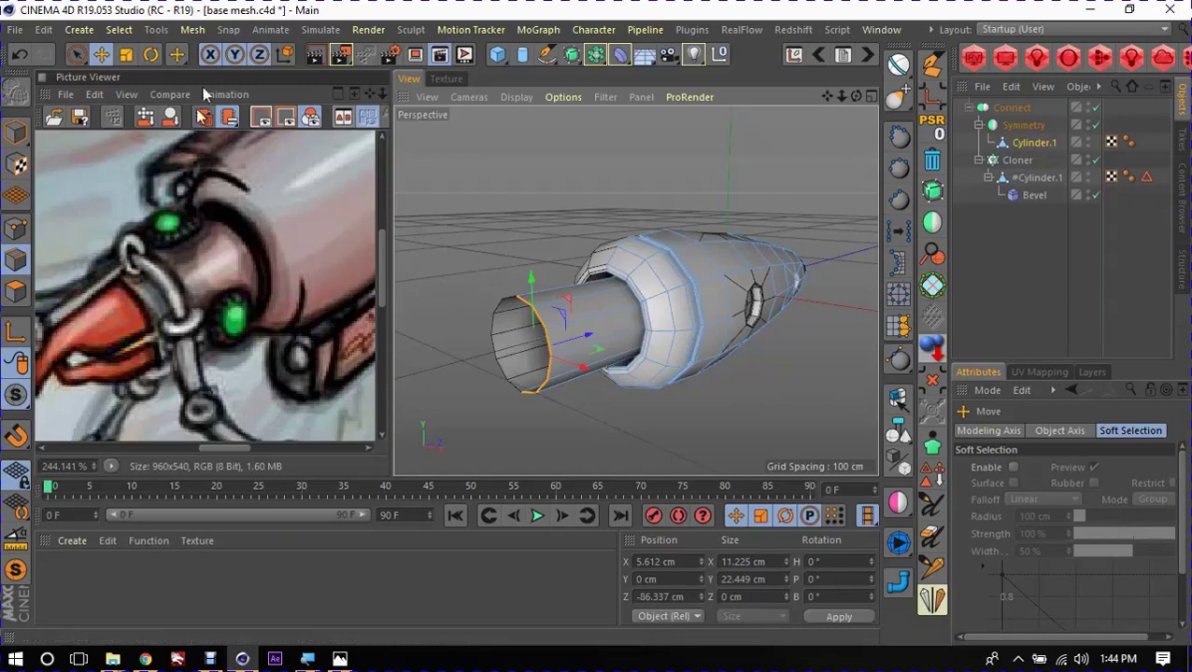
{"action": "left_click", "coordinate": [285, 57]}
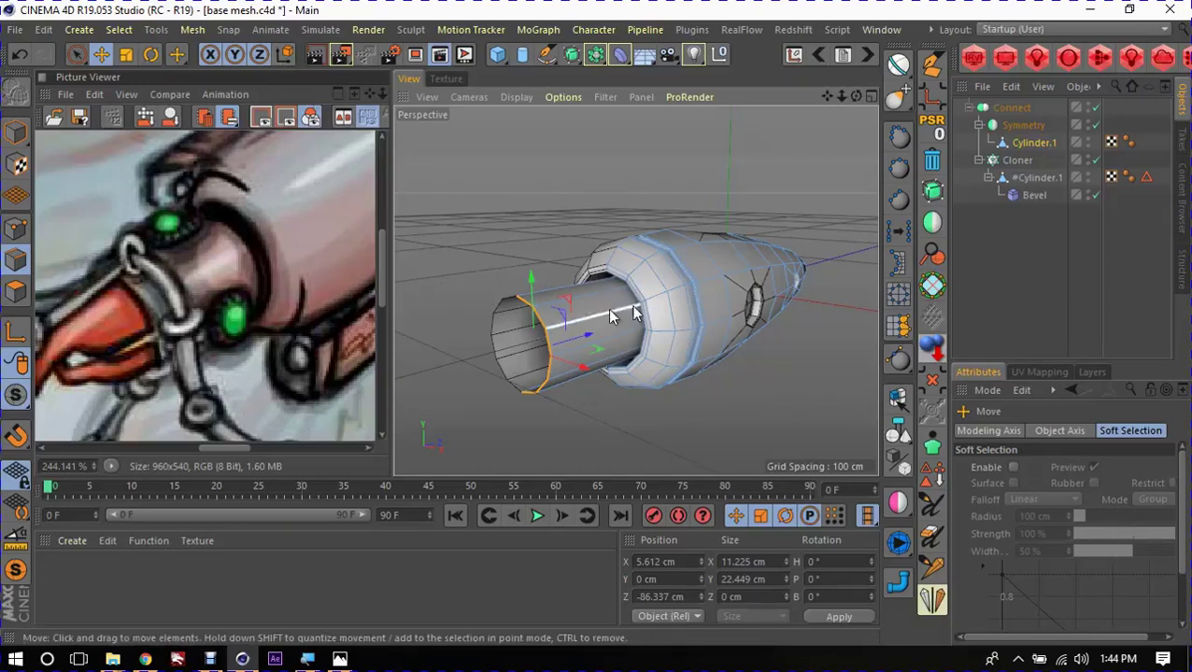
{"action": "left_click_drag", "start_coordinate": [599, 213], "coordinate": [628, 215], "text": "alt"}
{"action": "scroll", "coordinate": [672, 233], "scroll_direction": "down", "scroll_amount": 3}
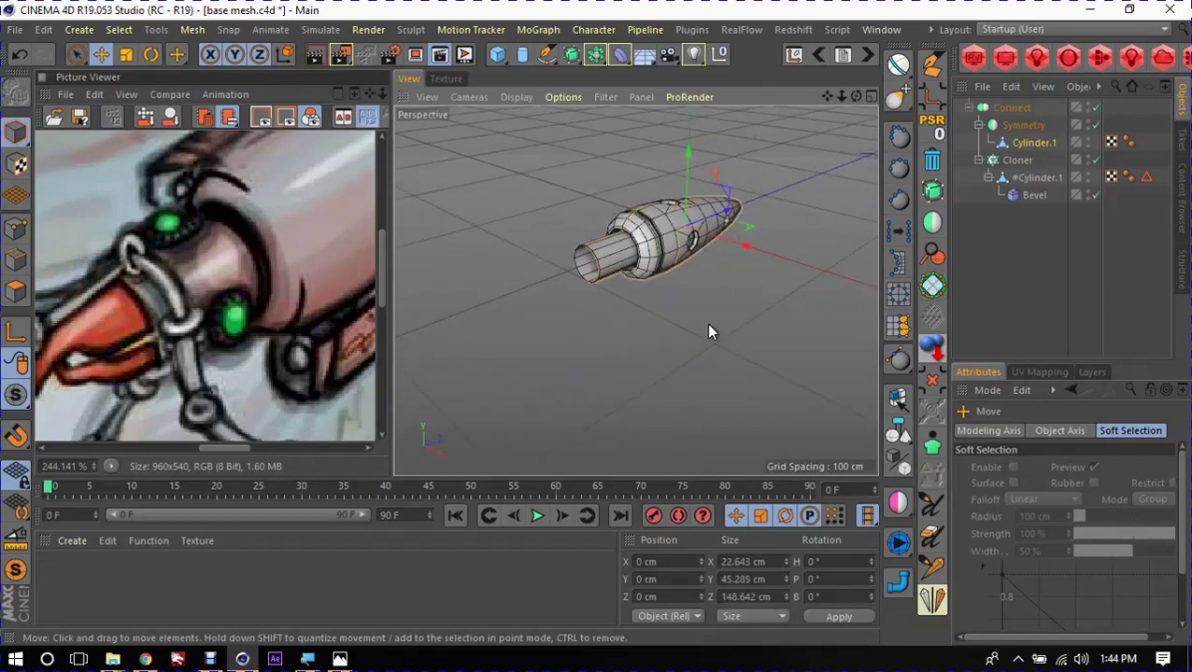
{"action": "key", "text": "ctrl+n"}
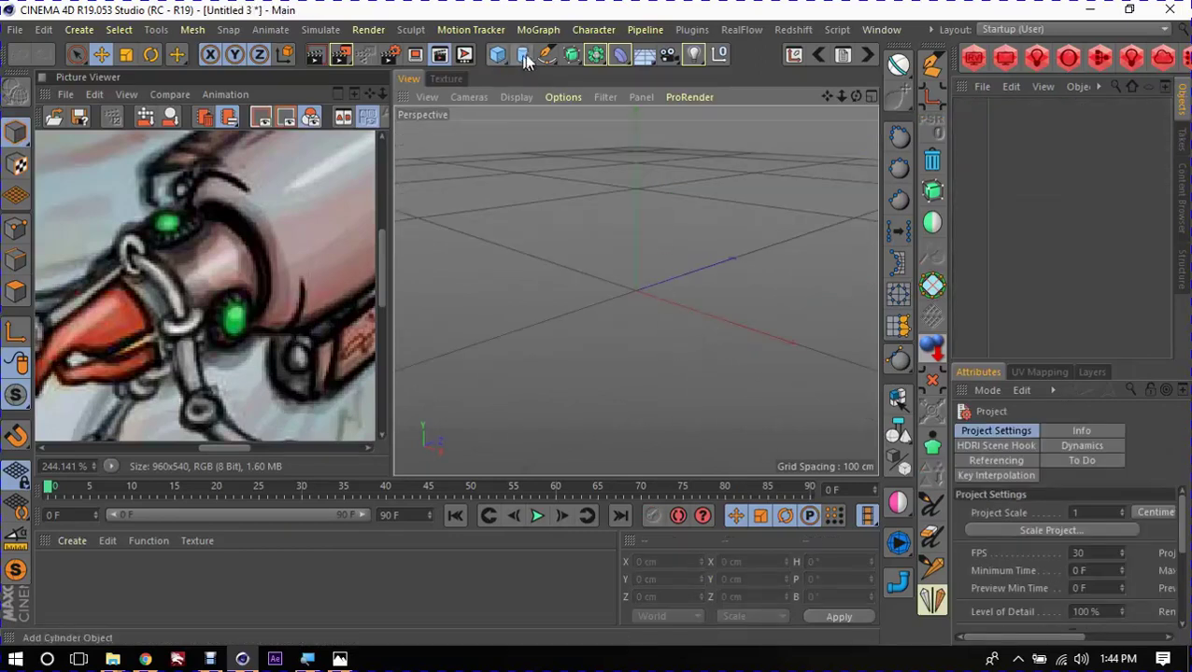
Step: Add a Cylinder primitive and tilt it at an angle with the Rotate tool
{"action": "left_click", "coordinate": [522, 54]}
{"action": "key", "text": "r"}
{"action": "mouse_move", "coordinate": [639, 343]}
{"action": "left_mouse_down"}
{"action": "mouse_move", "coordinate": [634, 282]}
{"action": "mouse_move", "coordinate": [543, 310]}
{"action": "left_mouse_up"}
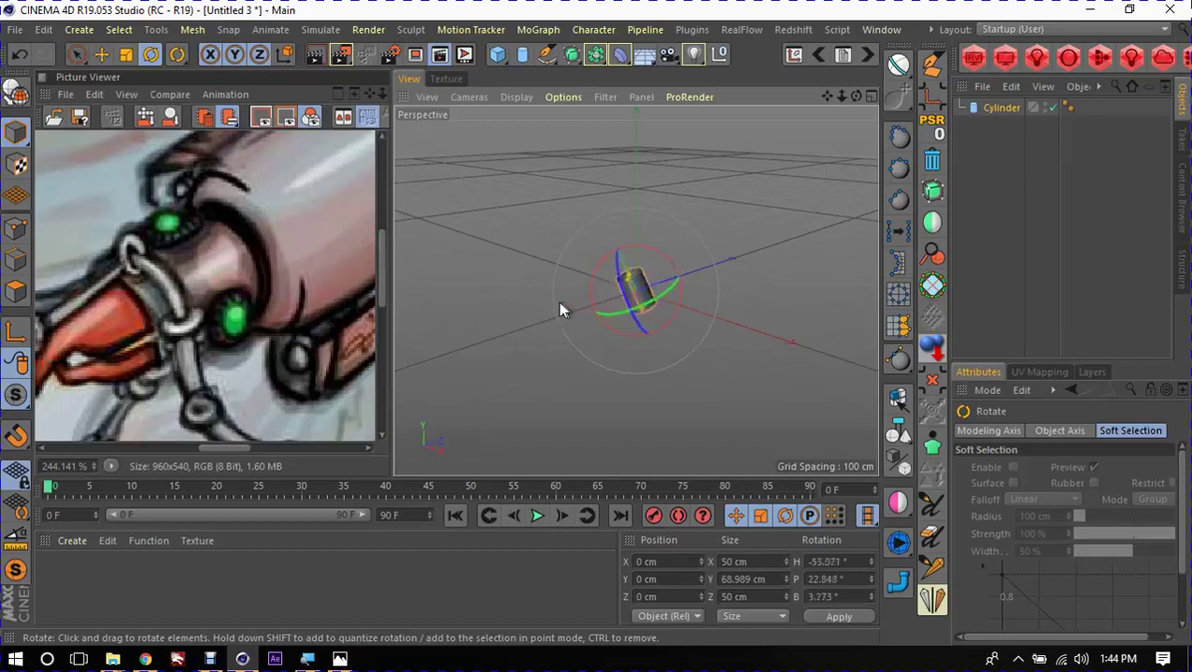
{"action": "key", "text": "e"}
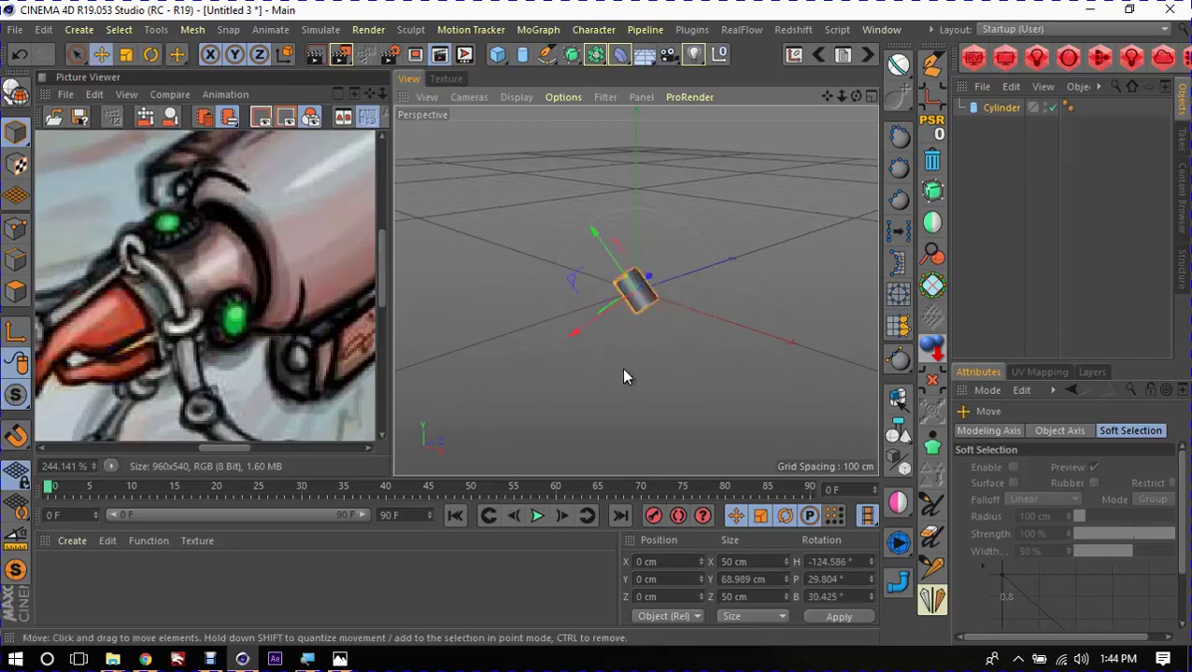
Step: Orbit around the tilted cylinder, toggling the gizmo between world and object axes
{"action": "scroll", "coordinate": [645, 294], "scroll_direction": "up", "scroll_amount": 3}
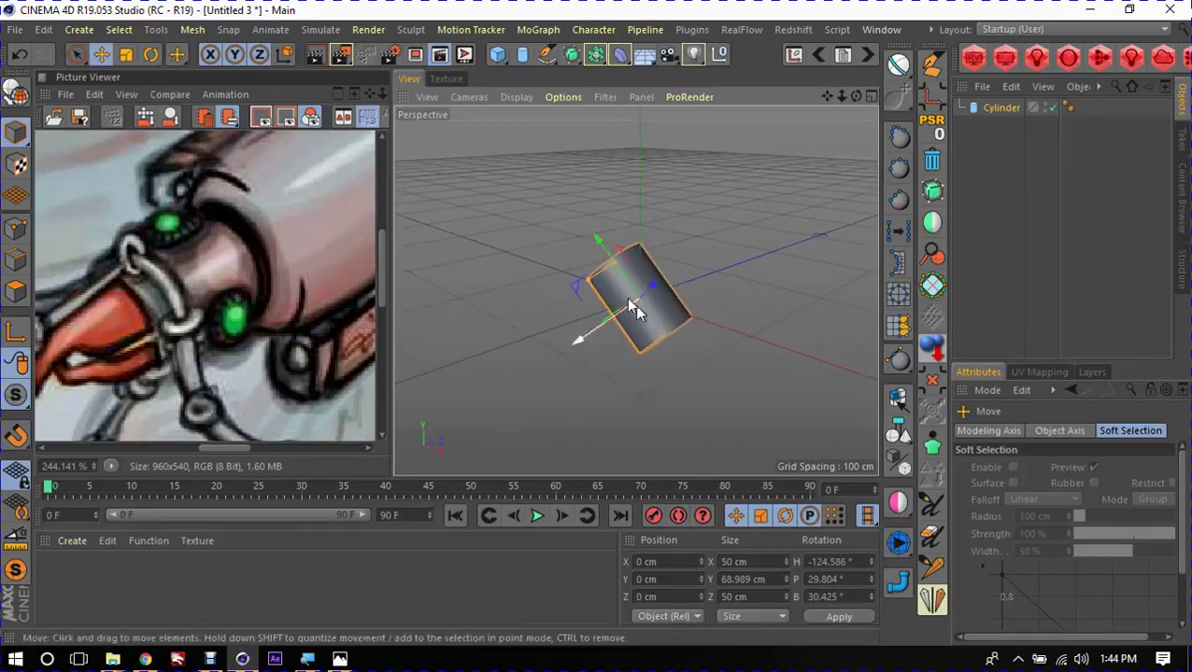
{"action": "left_click", "coordinate": [282, 61]}
{"action": "left_click_drag", "start_coordinate": [598, 289], "coordinate": [706, 297], "text": "alt"}
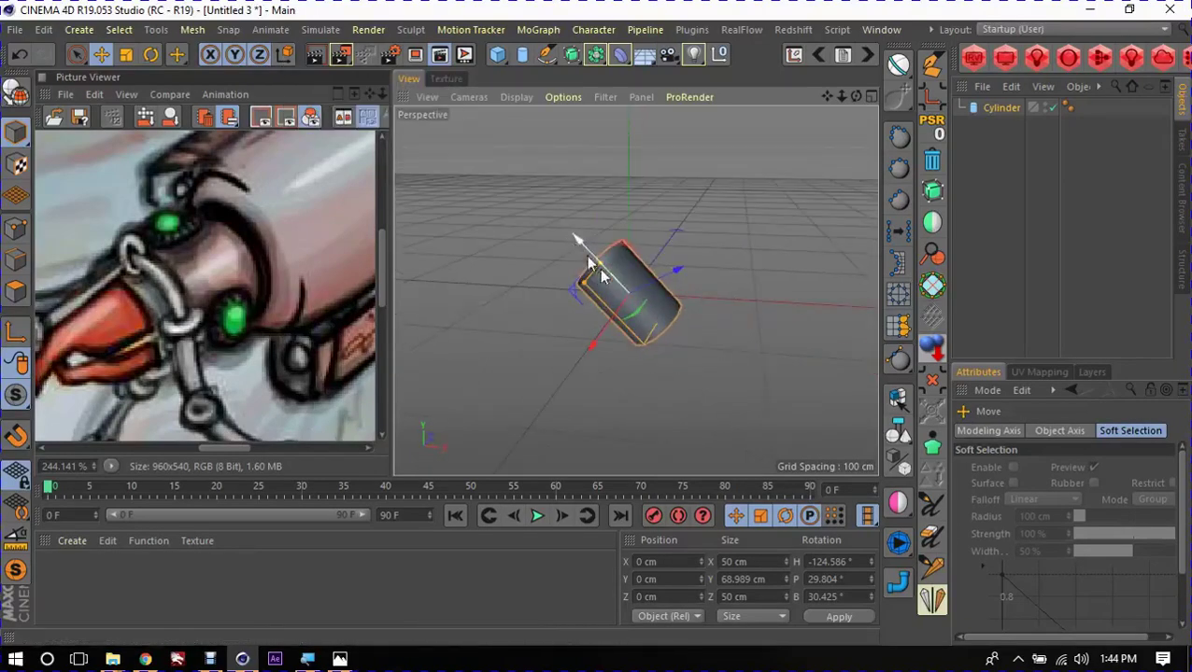
{"action": "key", "text": "w"}
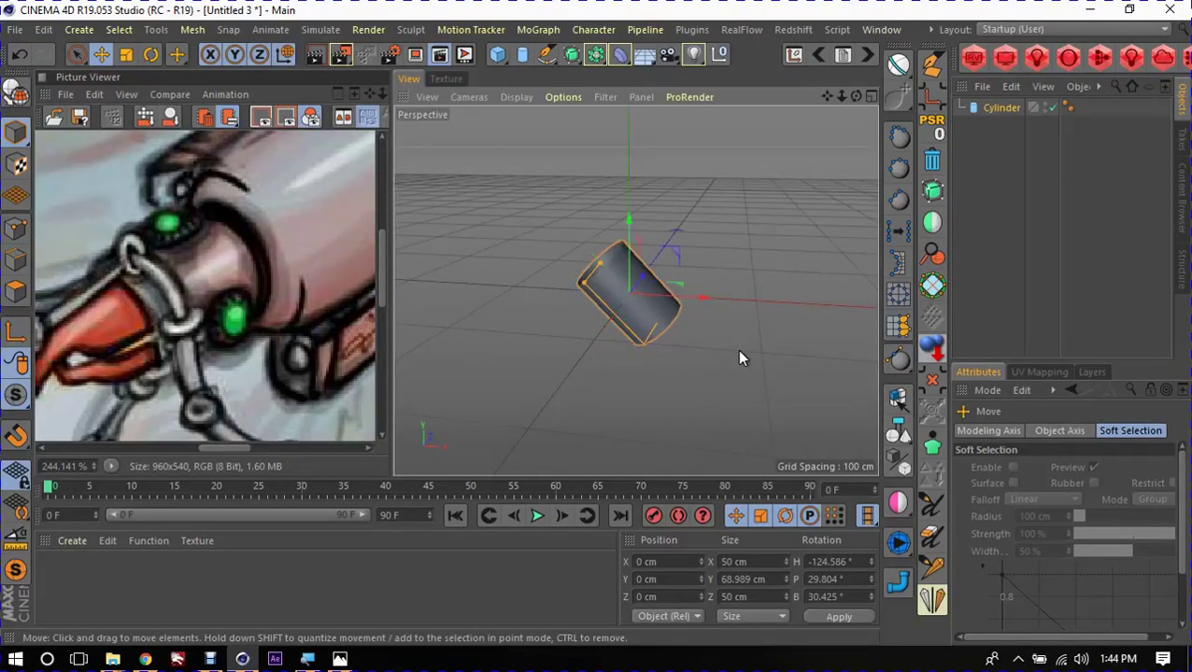
{"action": "mouse_move", "coordinate": [739, 358]}
{"action": "left_mouse_down", "text": "alt"}
{"action": "mouse_move", "coordinate": [679, 364]}
{"action": "mouse_move", "coordinate": [628, 315]}
{"action": "left_mouse_up", "text": "alt"}
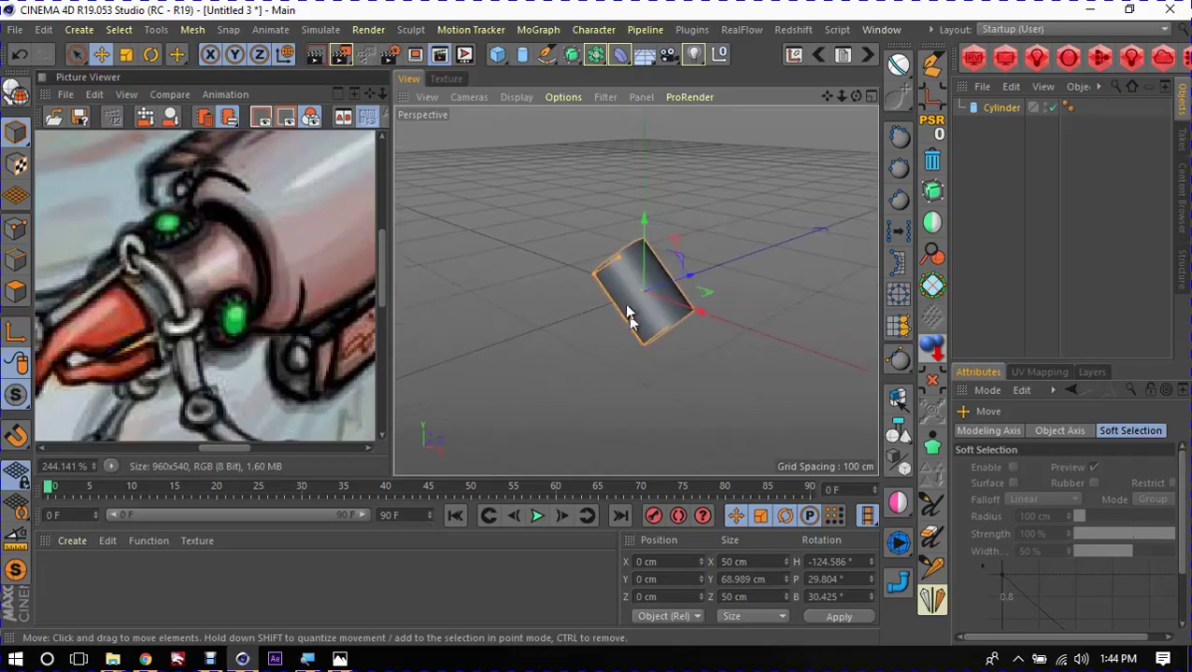
{"action": "key", "text": "w"}
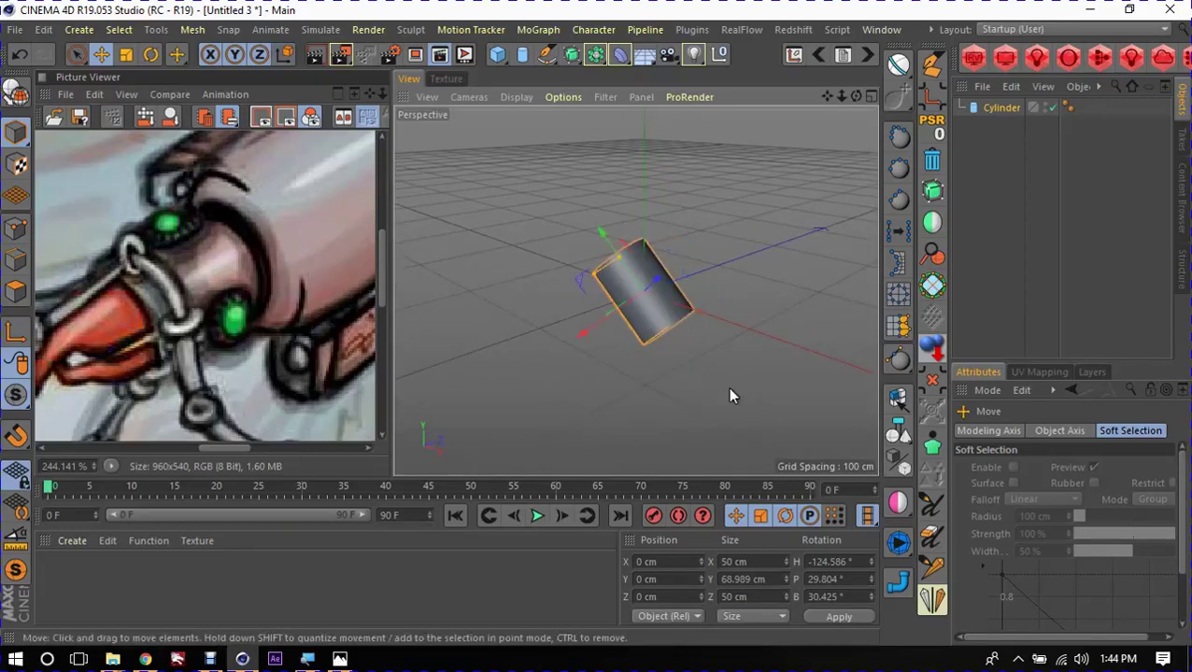
{"action": "key", "text": "w"}
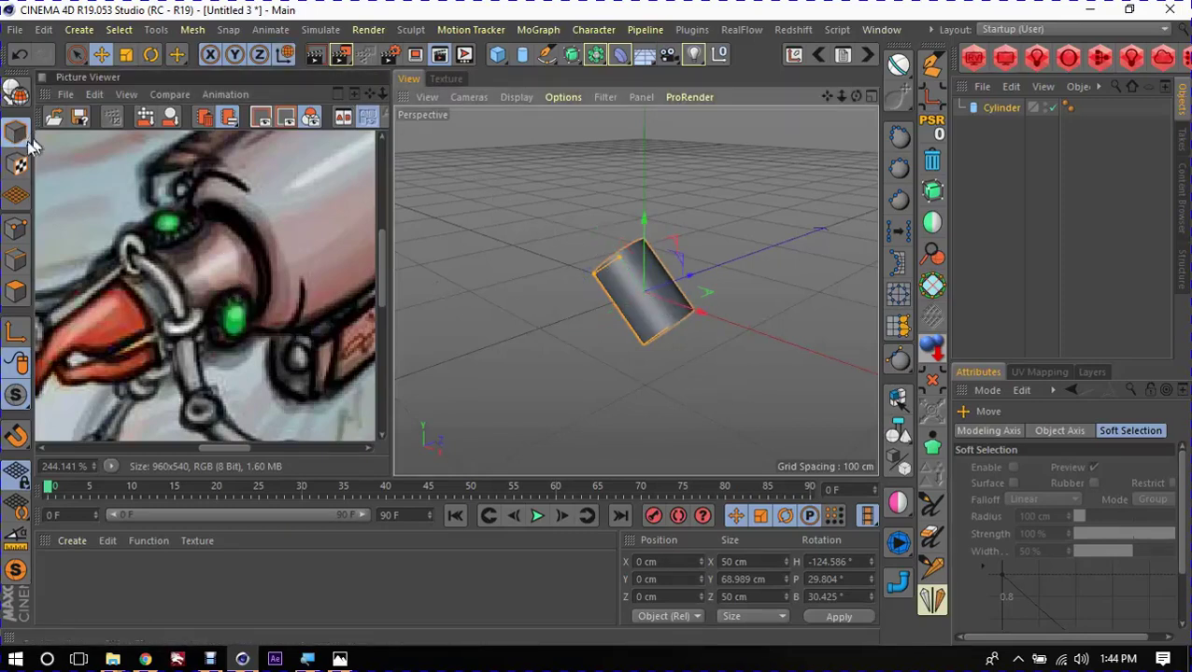
Step: Make the cylinder editable with C and align the axes to the tilted cylinder
{"action": "key", "text": "c"}
{"action": "left_click", "coordinate": [702, 396]}
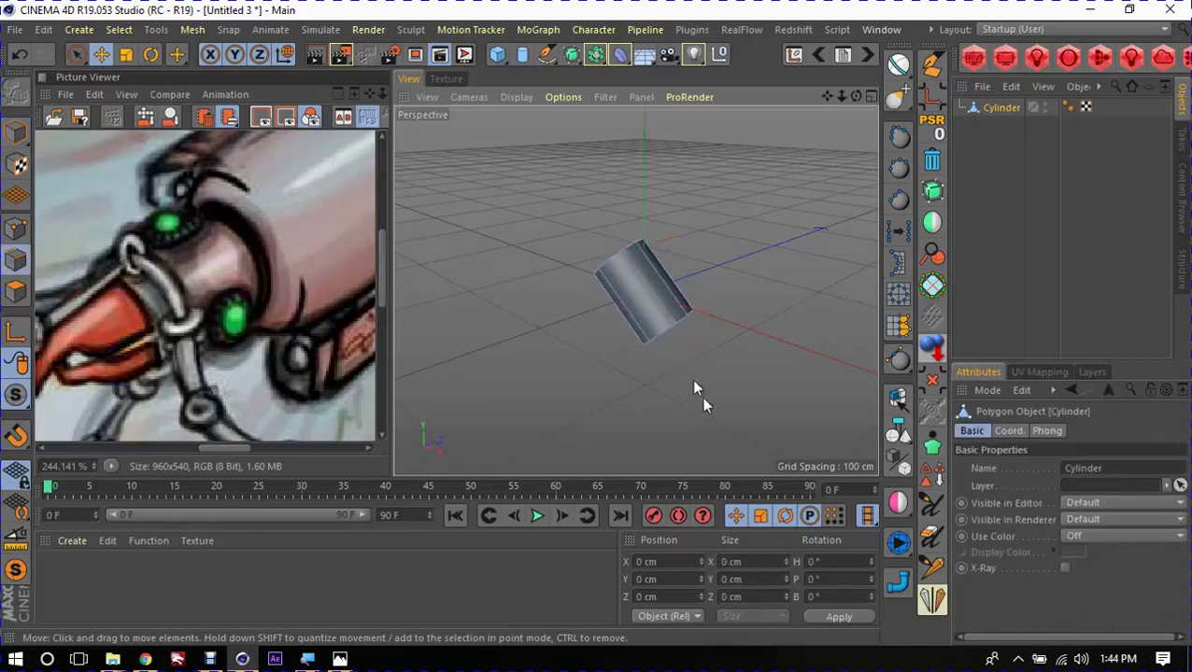
{"action": "left_click_drag", "start_coordinate": [702, 397], "coordinate": [634, 332], "text": "alt"}
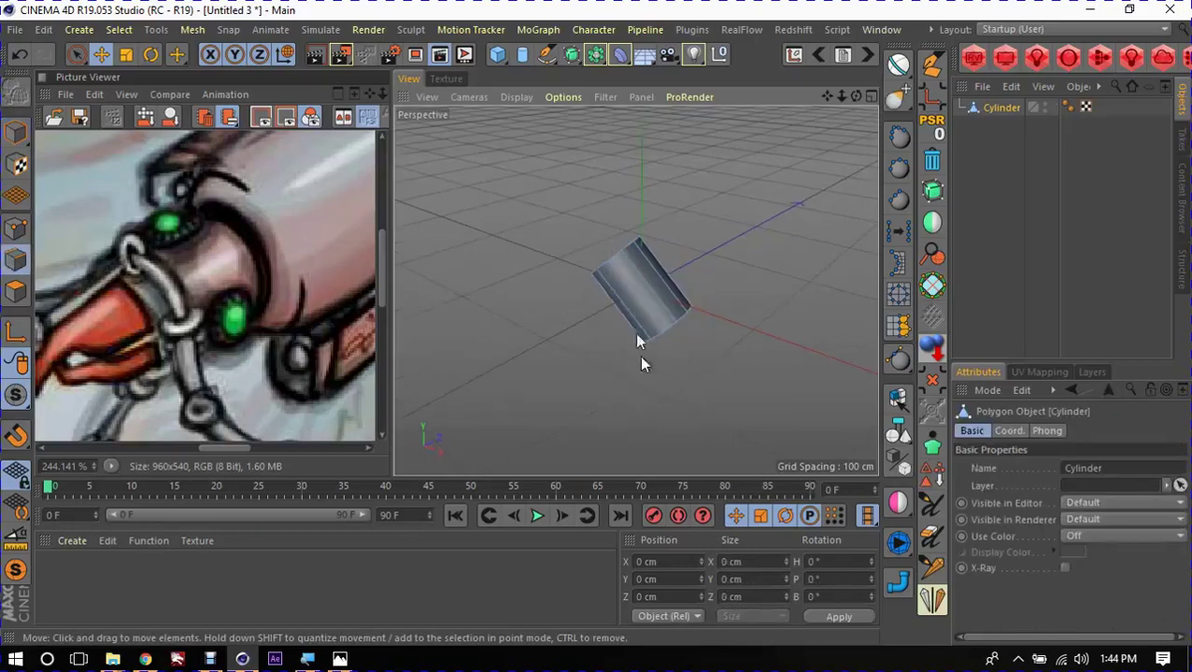
{"action": "left_click", "coordinate": [617, 257]}
{"action": "left_click_drag", "start_coordinate": [617, 349], "coordinate": [779, 322], "text": "alt"}
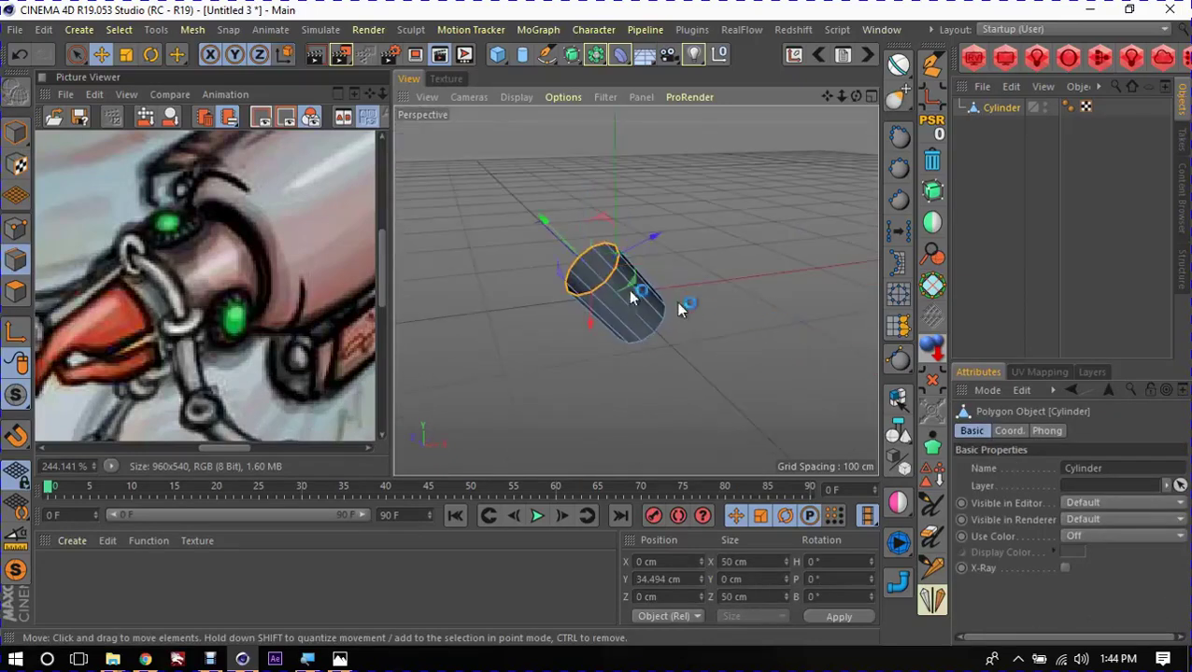
{"action": "key", "text": "w"}
Step: Select several side and upper edges on the editable cylinder in Edge mode
{"action": "scroll", "coordinate": [616, 244], "scroll_direction": "up", "scroll_amount": 3}
{"action": "left_click", "coordinate": [641, 259]}
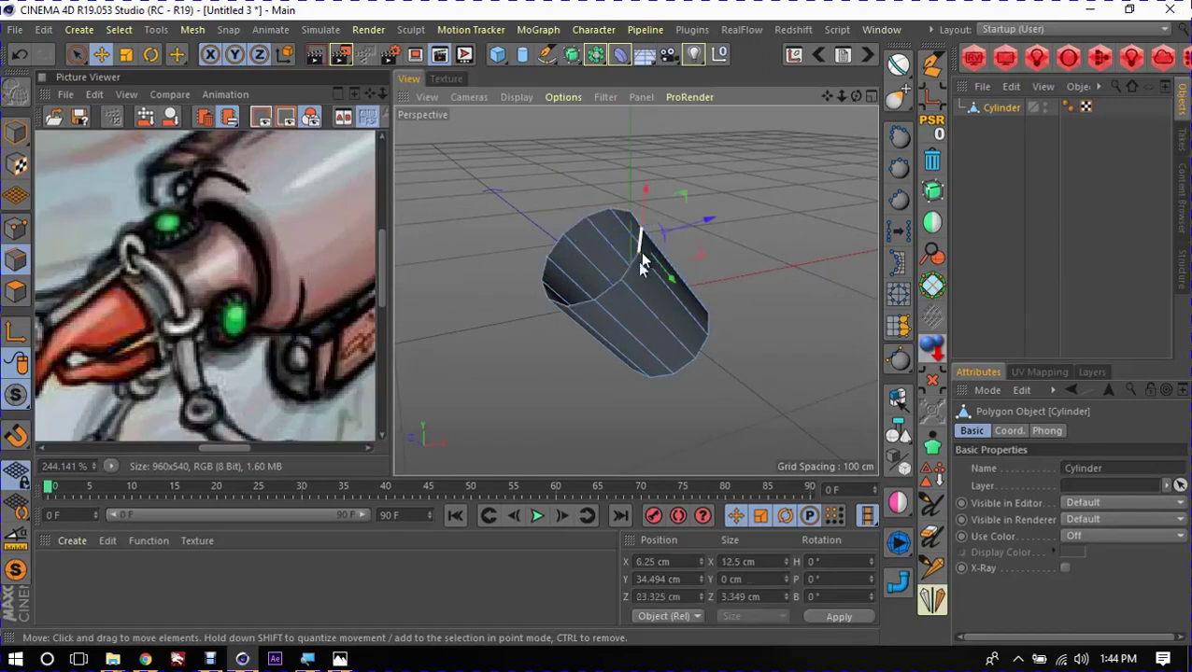
{"action": "left_click", "coordinate": [631, 271], "text": "shift"}
{"action": "mouse_move", "coordinate": [638, 301]}
{"action": "left_mouse_down", "text": "alt"}
{"action": "mouse_move", "coordinate": [642, 329]}
{"action": "mouse_move", "coordinate": [587, 312]}
{"action": "mouse_move", "coordinate": [782, 338]}
{"action": "left_mouse_up", "text": "alt"}
{"action": "left_click", "coordinate": [666, 318]}
{"action": "left_click", "coordinate": [618, 340]}
{"action": "mouse_move", "coordinate": [617, 340]}
{"action": "left_mouse_down", "text": "alt"}
{"action": "mouse_move", "coordinate": [593, 323]}
{"action": "mouse_move", "coordinate": [649, 285]}
{"action": "mouse_move", "coordinate": [594, 346]}
{"action": "mouse_move", "coordinate": [704, 257]}
{"action": "mouse_move", "coordinate": [645, 263]}
{"action": "left_mouse_up", "text": "alt"}
{"action": "left_click", "coordinate": [646, 278]}
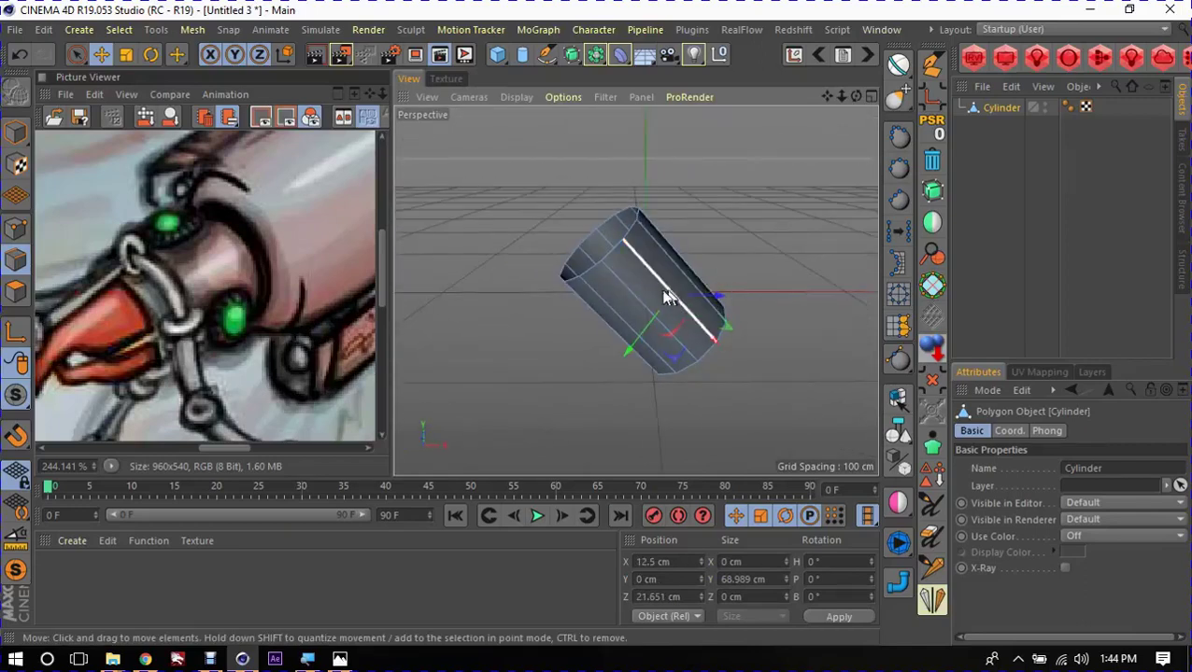
{"action": "left_click", "coordinate": [612, 251], "text": "shift"}
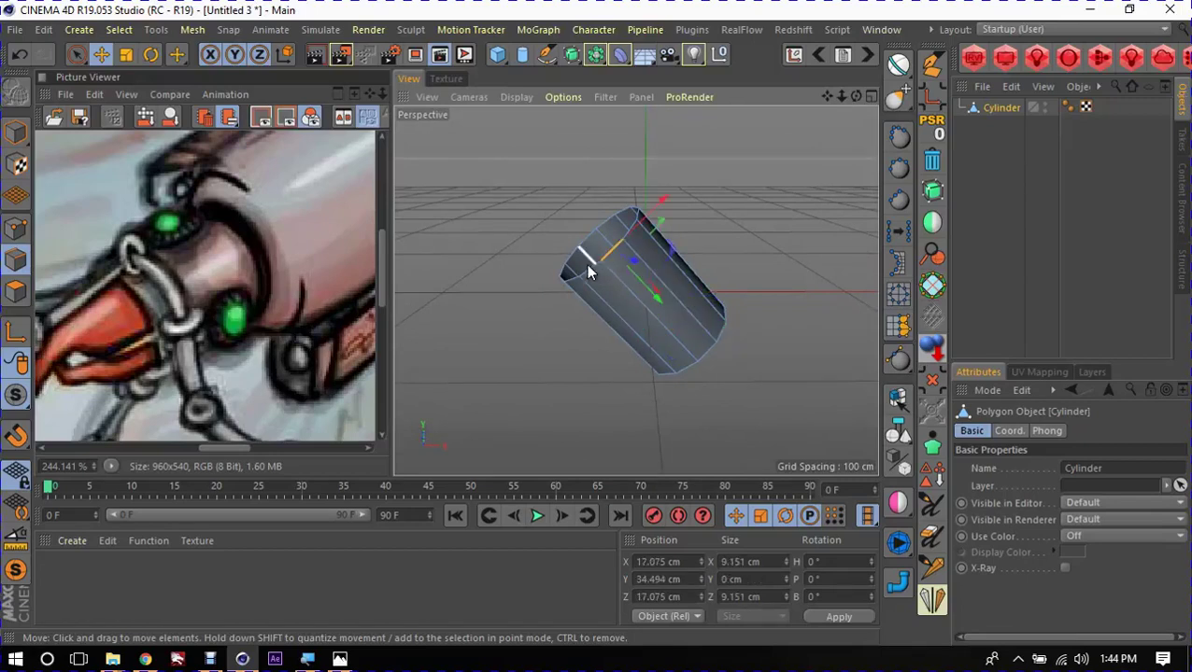
{"action": "mouse_move", "coordinate": [586, 264]}
{"action": "left_mouse_down", "text": "alt"}
{"action": "mouse_move", "coordinate": [669, 313]}
{"action": "mouse_move", "coordinate": [589, 281]}
{"action": "left_mouse_up", "text": "alt"}
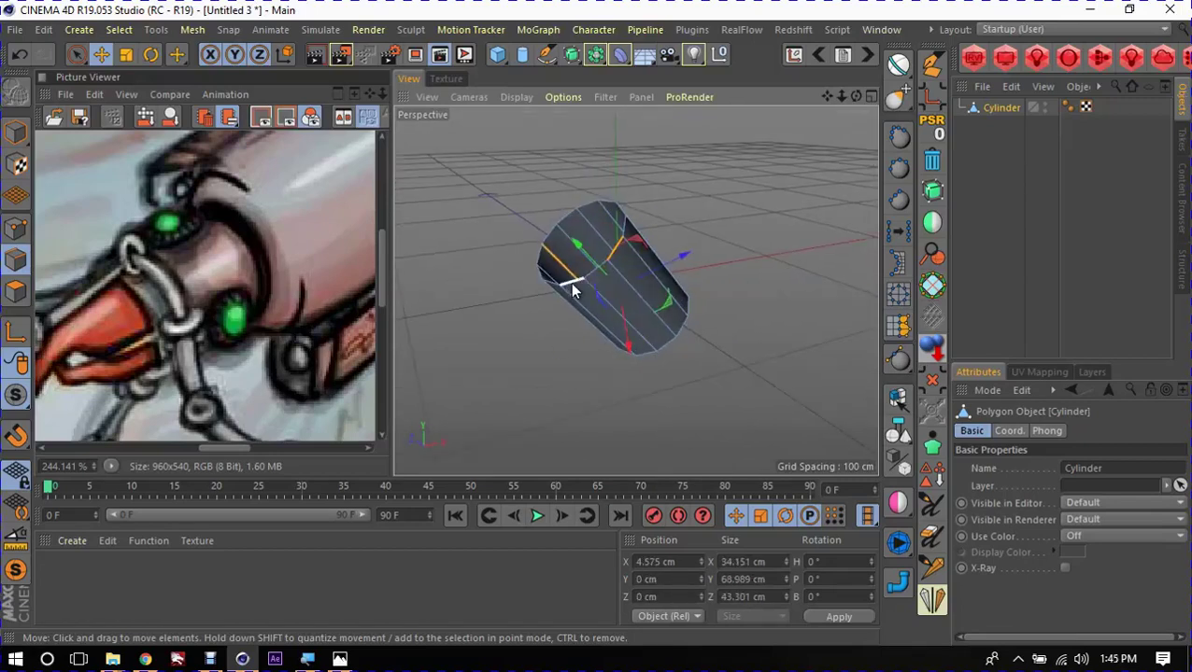
{"action": "left_click", "coordinate": [579, 306]}
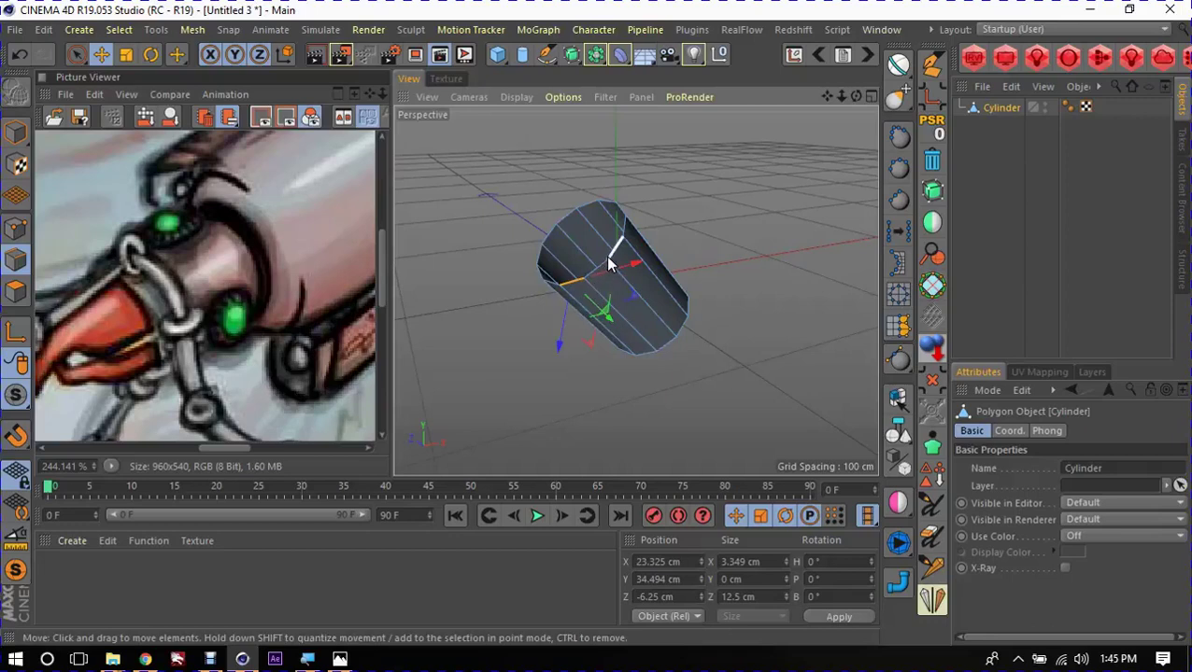
{"action": "left_click", "coordinate": [607, 273], "text": "shift"}
Step: Set the axis placement to Selected so the axis sits on the chosen edge
{"action": "mouse_move", "coordinate": [627, 329]}
{"action": "left_mouse_down", "text": "alt"}
{"action": "mouse_move", "coordinate": [654, 344]}
{"action": "mouse_move", "coordinate": [780, 305]}
{"action": "left_mouse_up", "text": "alt"}
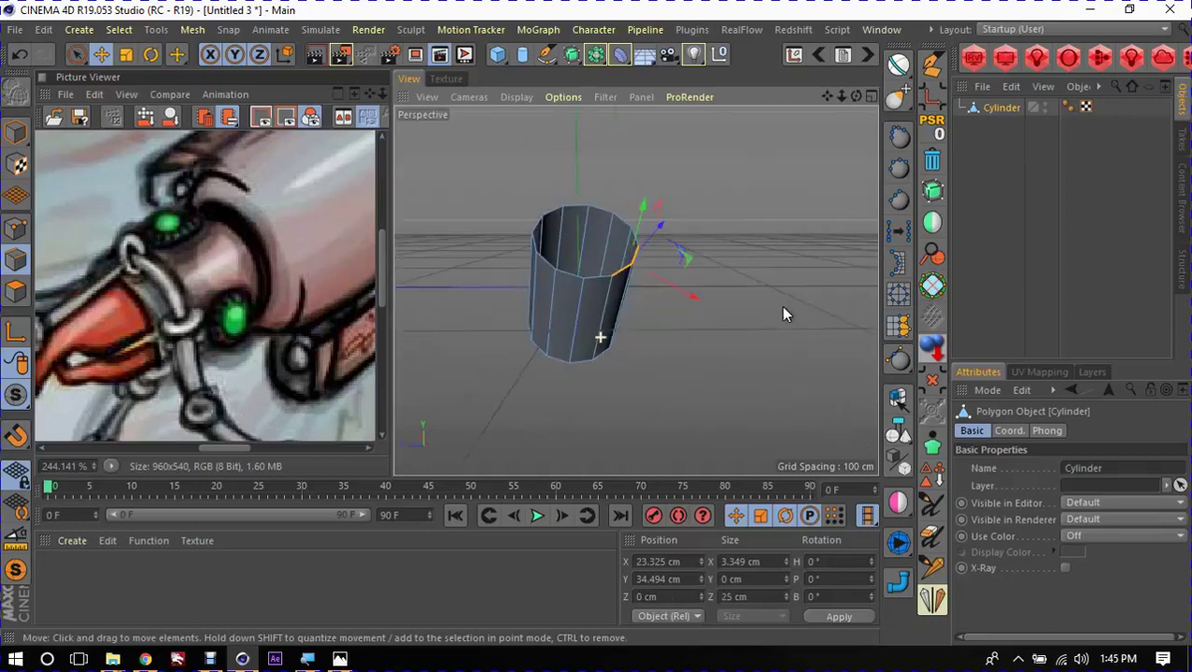
{"action": "right_click_drag", "start_coordinate": [639, 207], "coordinate": [699, 298]}
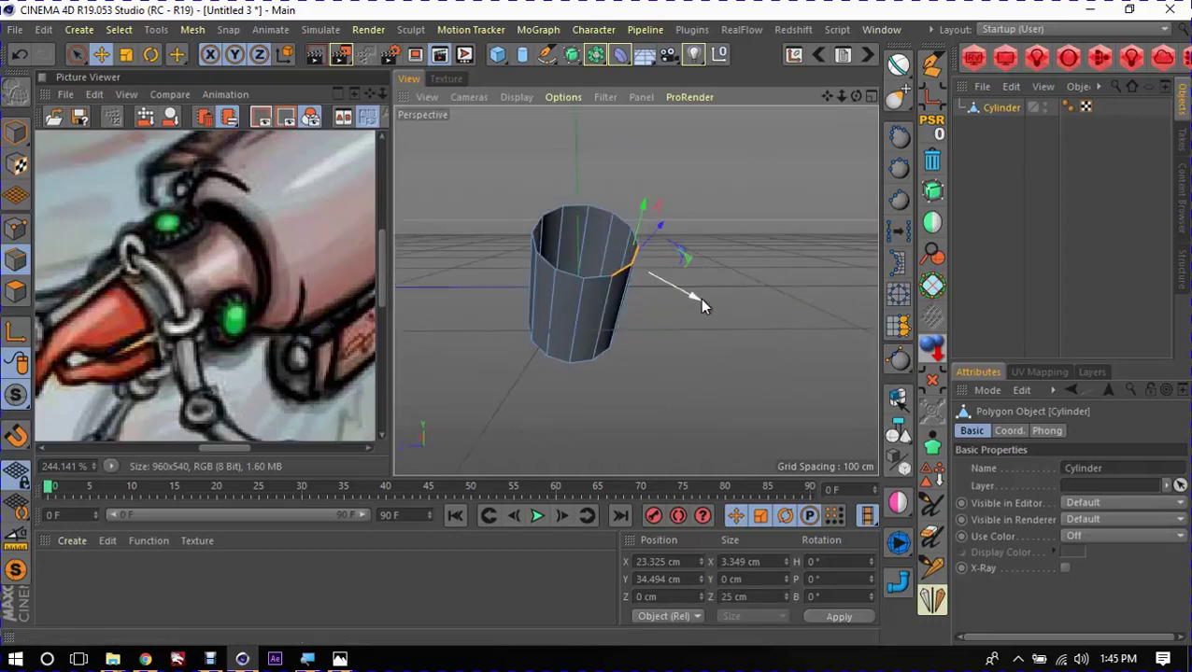
{"action": "left_click", "coordinate": [743, 335]}
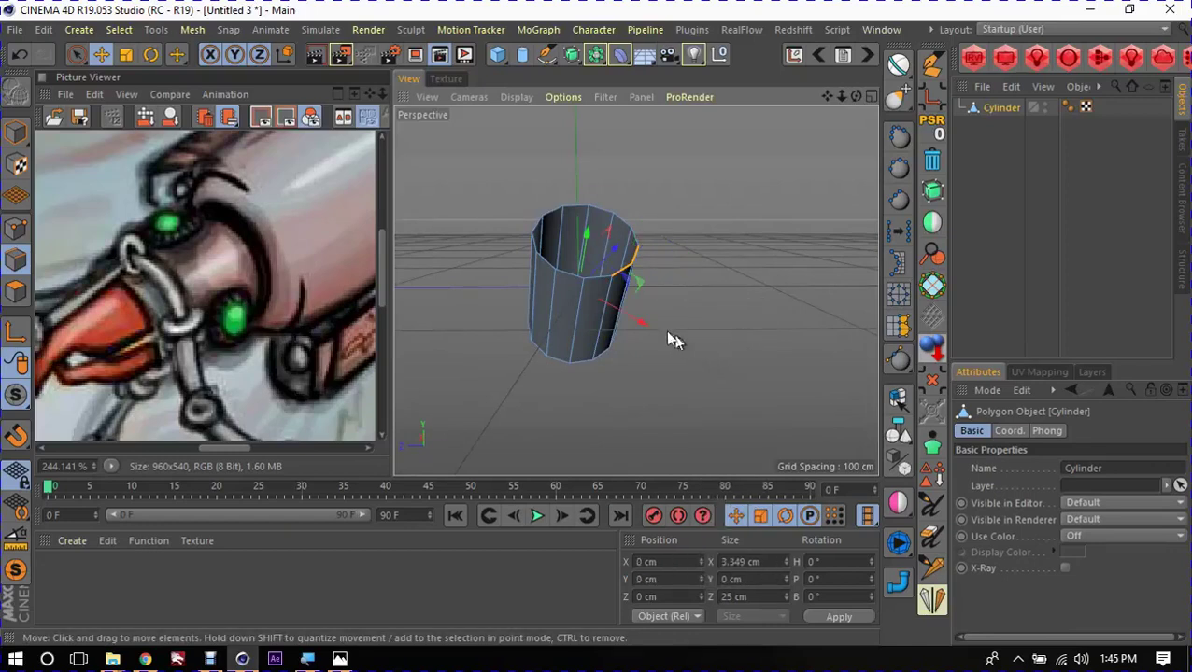
{"action": "right_click_drag", "start_coordinate": [659, 329], "coordinate": [619, 322]}
{"action": "left_click", "coordinate": [689, 373]}
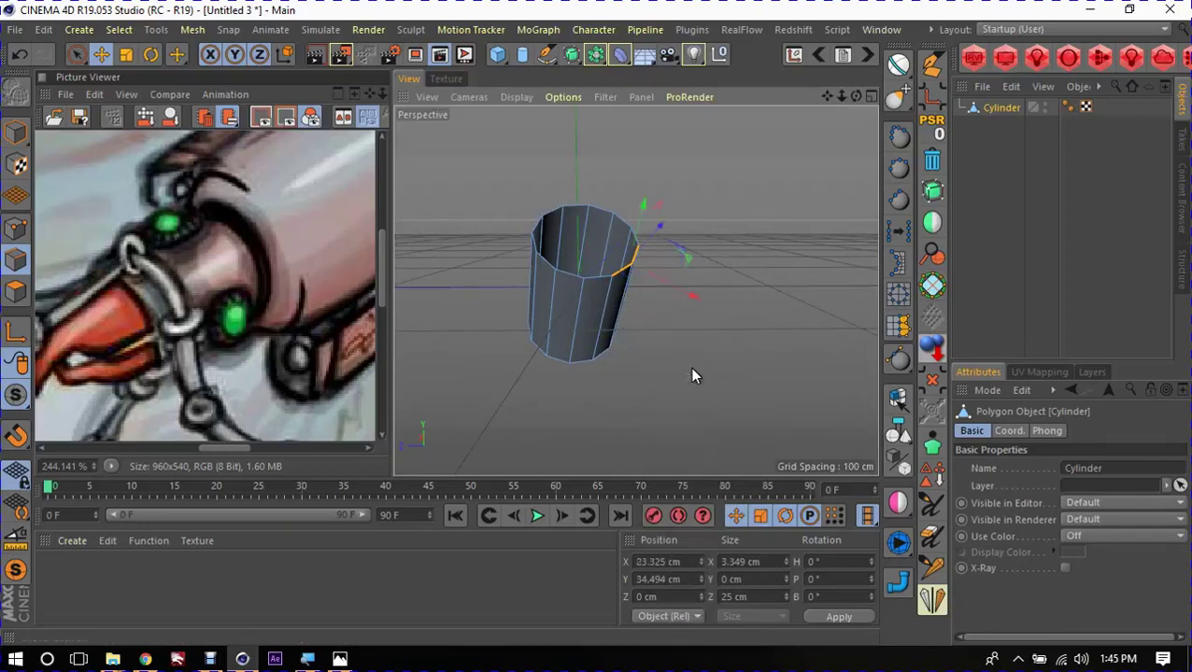
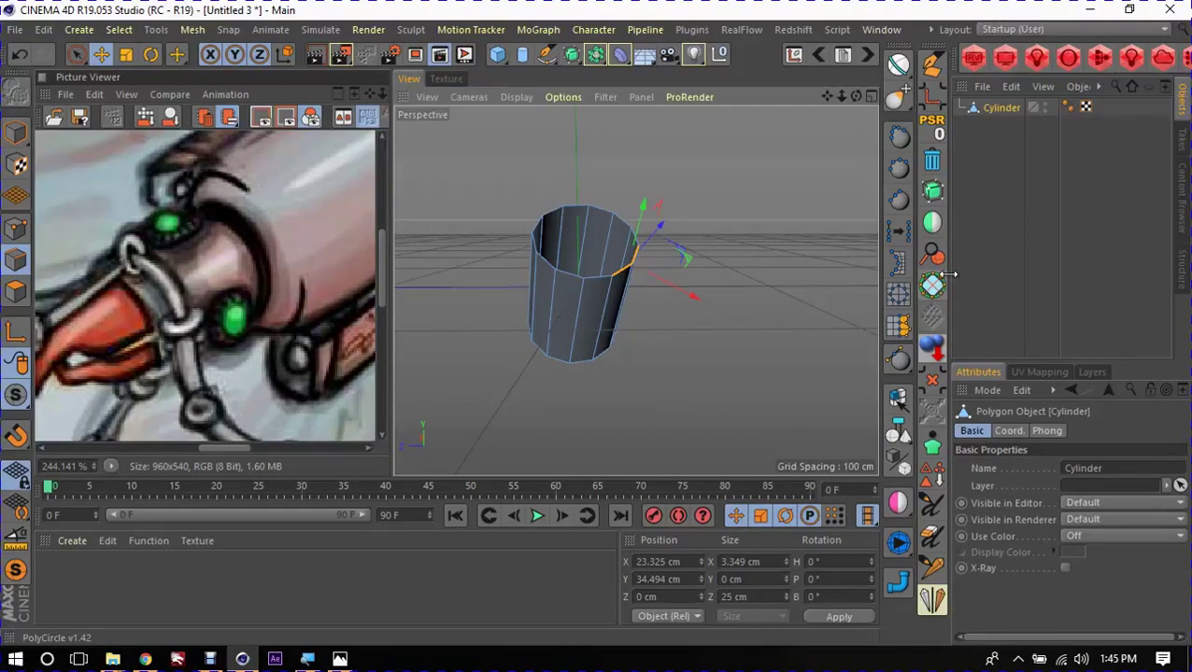
Step: Widen the panels and review the Move tool's Modeling Axis settings, leaving them unchanged
{"action": "left_click_drag", "start_coordinate": [948, 274], "coordinate": [853, 274]}
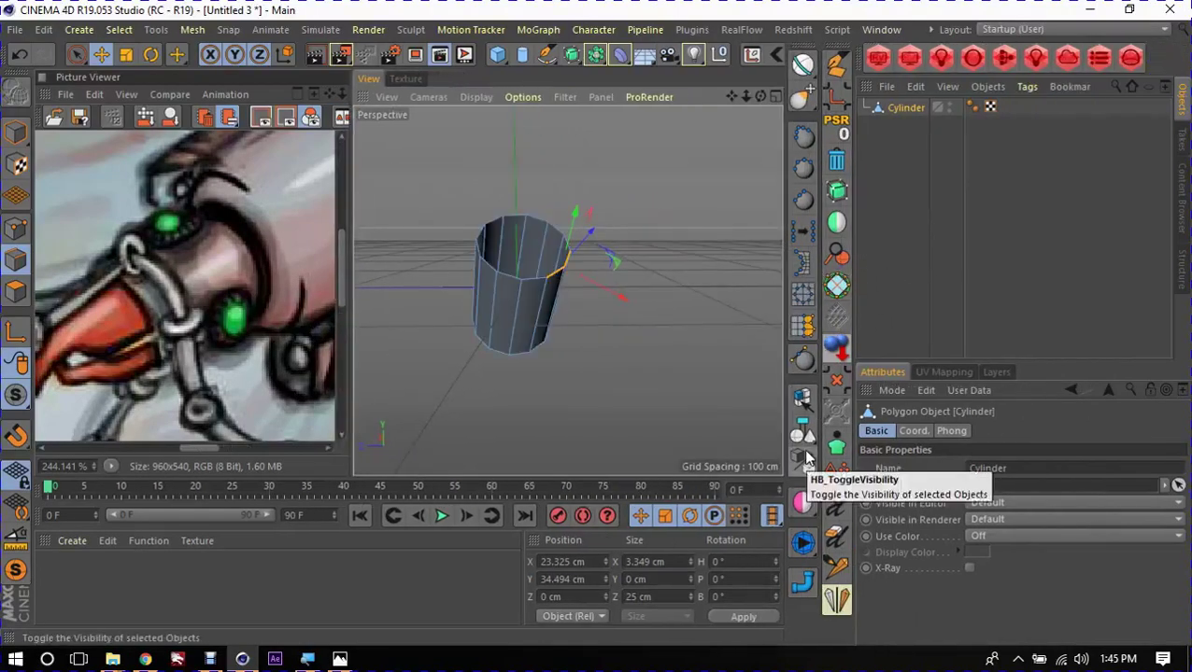
{"action": "left_click", "coordinate": [99, 53]}
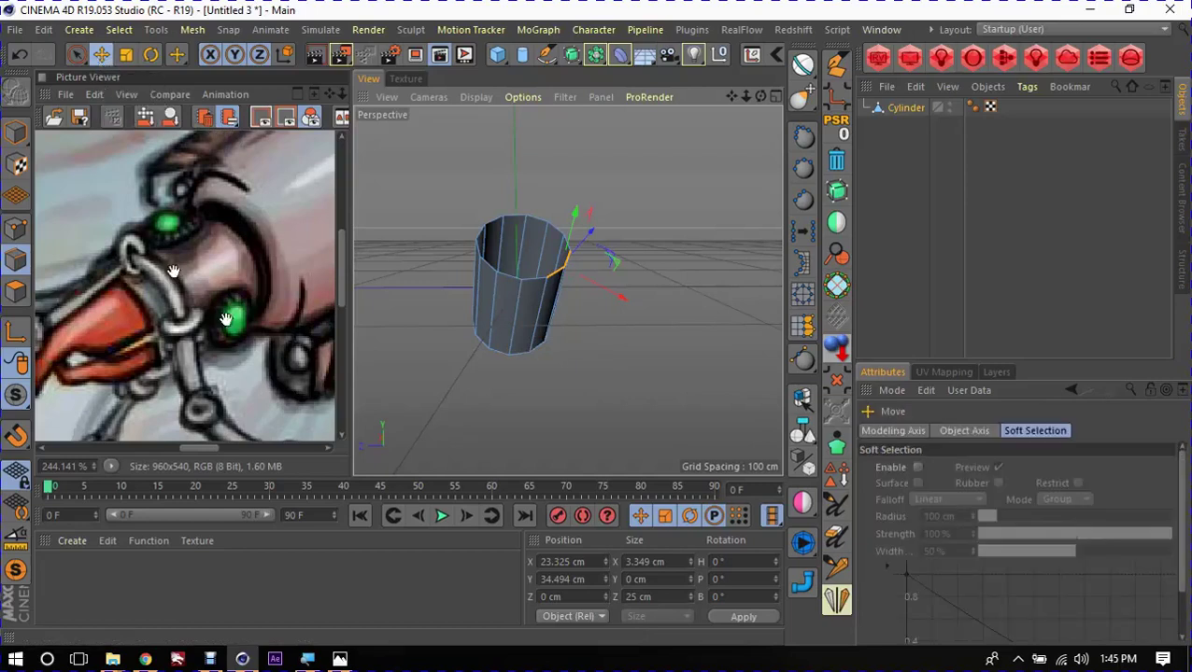
{"action": "left_click", "coordinate": [894, 430]}
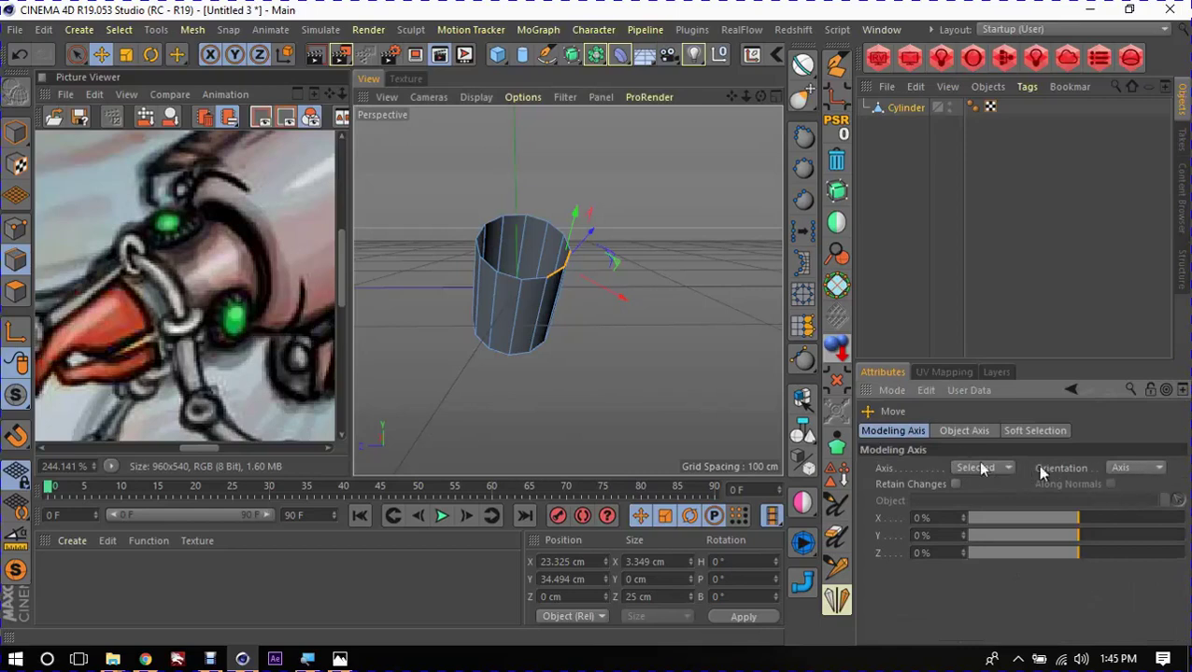
{"action": "right_click", "coordinate": [606, 297]}
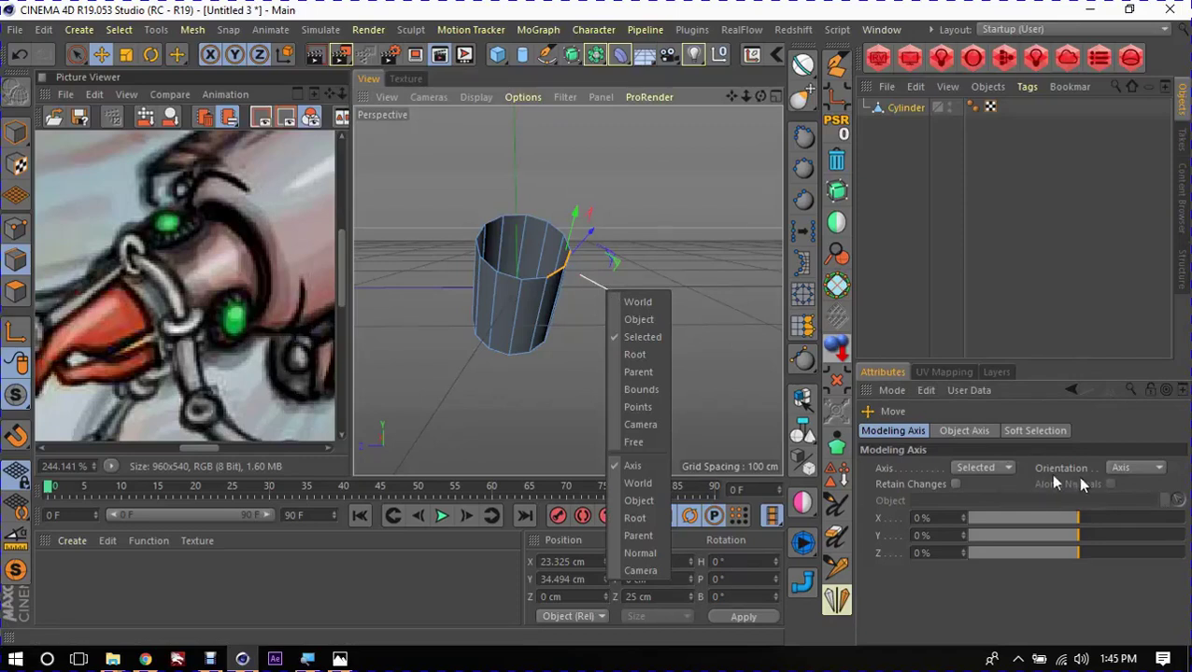
{"action": "left_click", "coordinate": [1035, 299]}
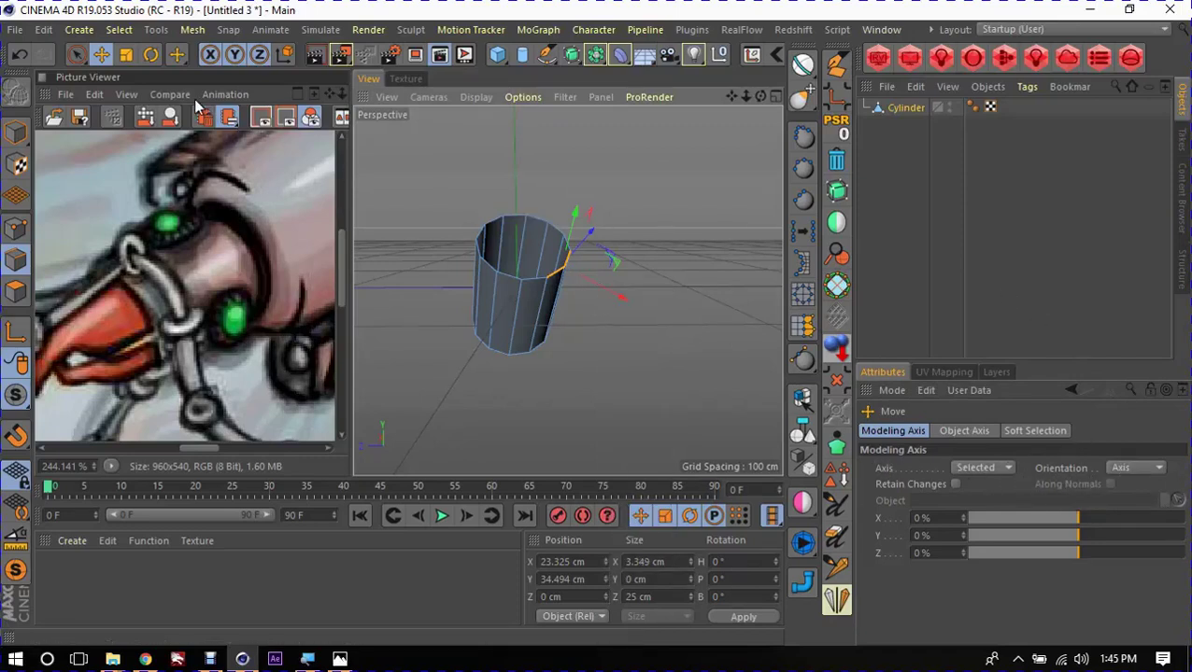
Step: Cycle through the rotate, scale and move tools, then switch from Edge mode to Model mode
{"action": "key", "text": "r"}
{"action": "key", "text": "t"}
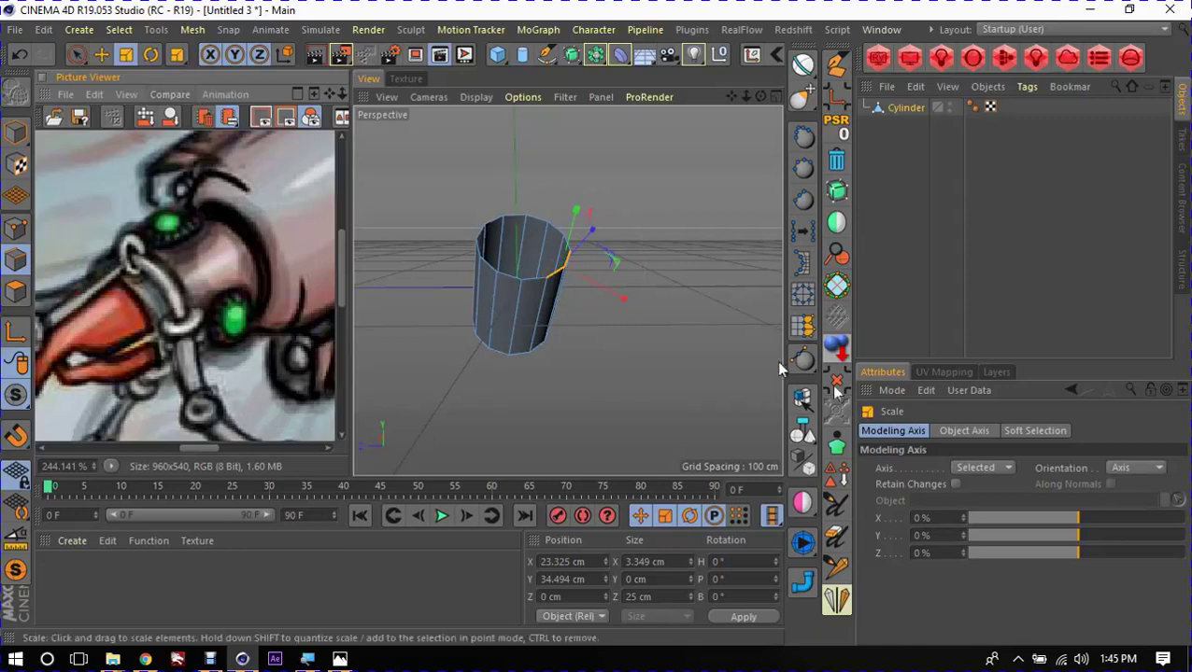
{"action": "key", "text": "r"}
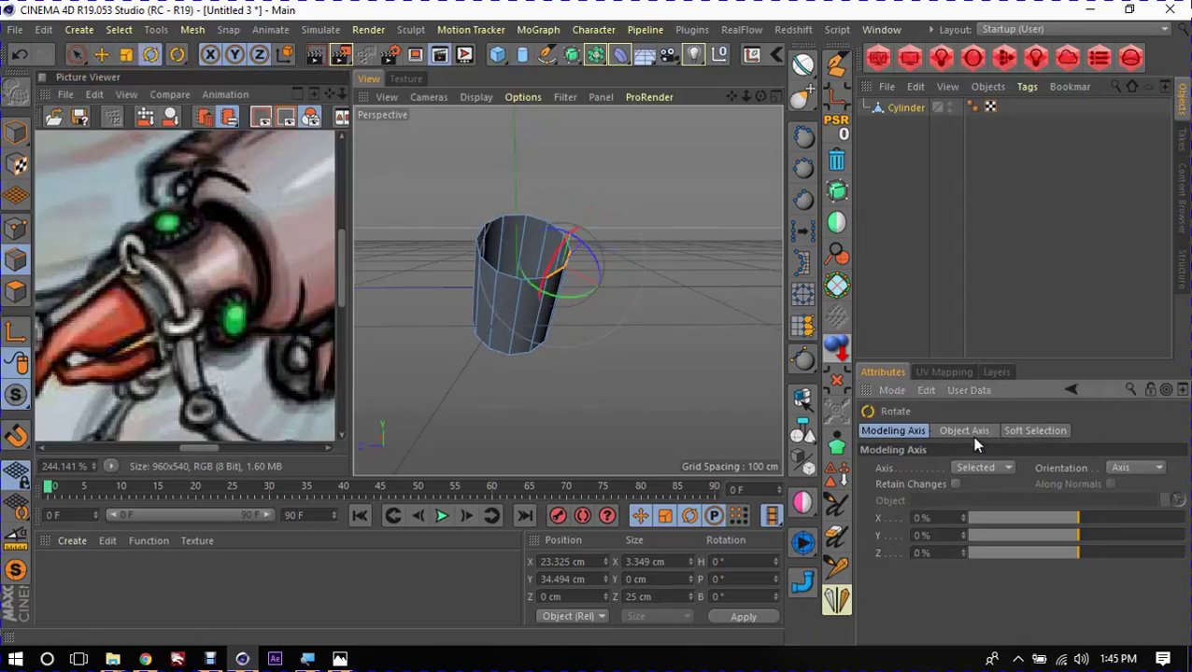
{"action": "key", "text": "e"}
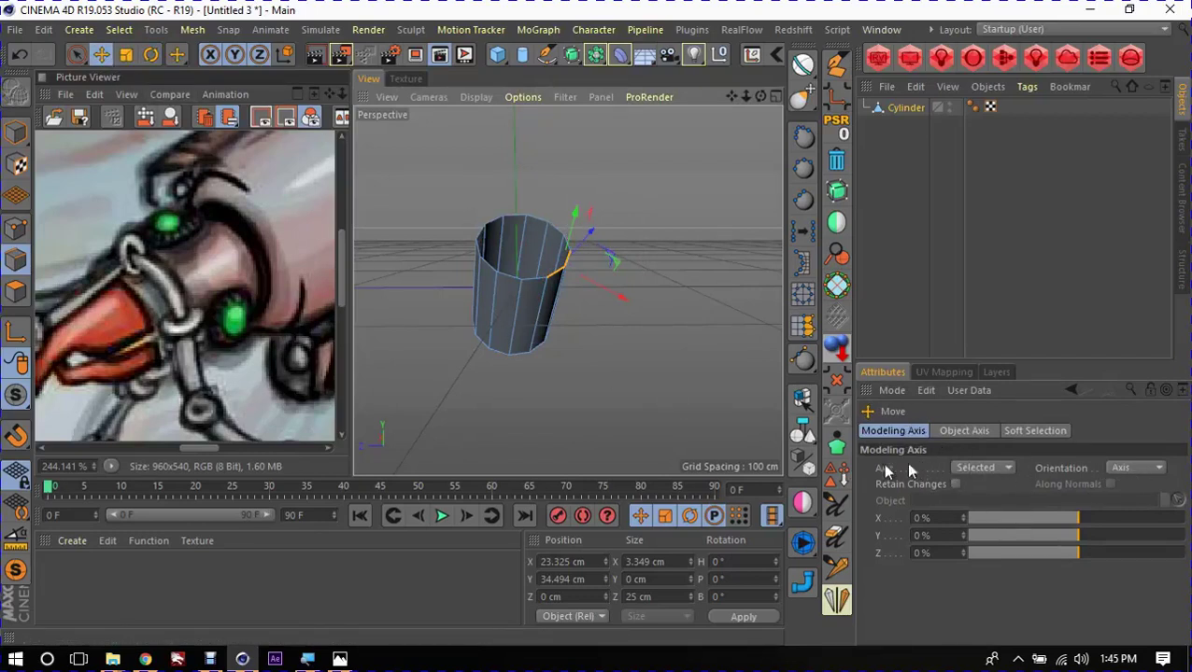
{"action": "key", "text": "Return"}
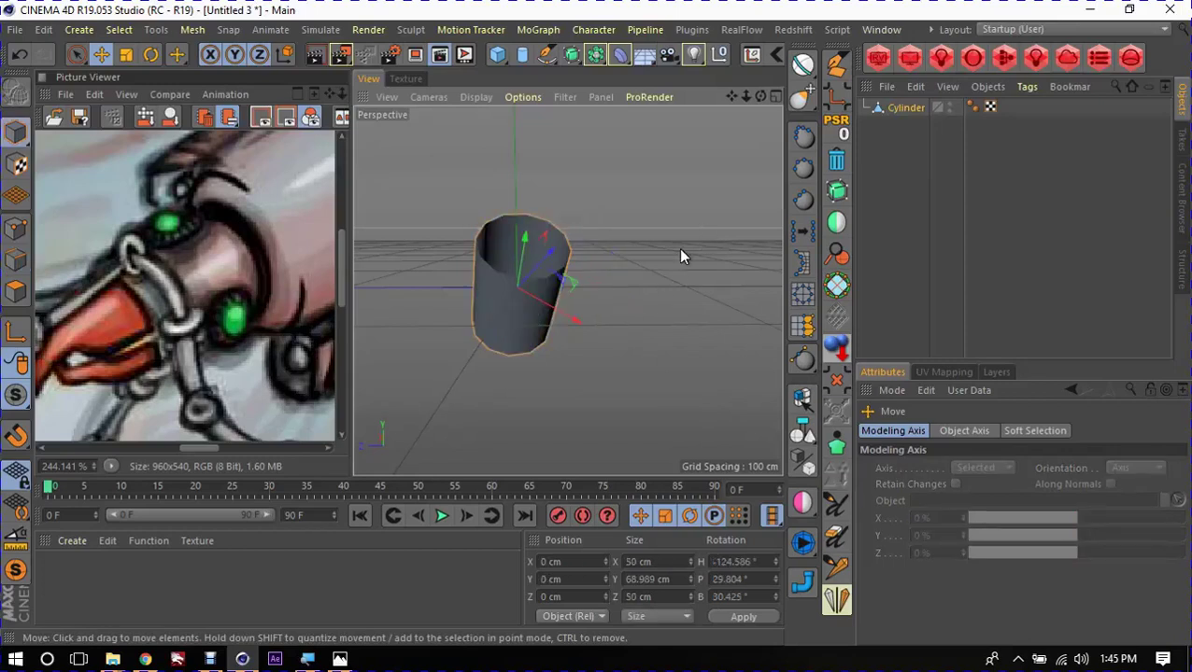
Step: Switch to the base mesh.c4d project and orbit around the ship's front tube cylinder
{"action": "key", "text": "v"}
{"action": "left_click", "coordinate": [705, 341]}
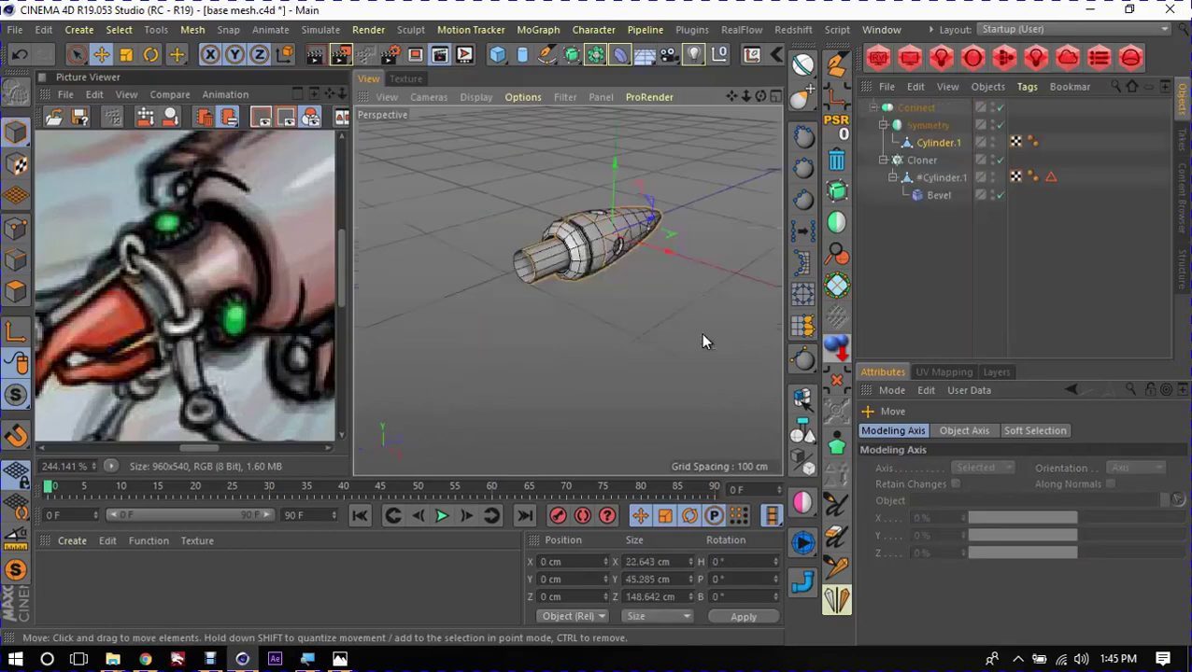
{"action": "mouse_move", "coordinate": [593, 280]}
{"action": "left_mouse_down", "text": "alt"}
{"action": "mouse_move", "coordinate": [558, 235]}
{"action": "mouse_move", "coordinate": [739, 250]}
{"action": "mouse_move", "coordinate": [473, 319]}
{"action": "mouse_move", "coordinate": [638, 380]}
{"action": "mouse_move", "coordinate": [597, 378]}
{"action": "mouse_move", "coordinate": [569, 311]}
{"action": "mouse_move", "coordinate": [544, 299]}
{"action": "mouse_move", "coordinate": [583, 342]}
{"action": "mouse_move", "coordinate": [497, 320]}
{"action": "mouse_move", "coordinate": [580, 282]}
{"action": "mouse_move", "coordinate": [545, 320]}
{"action": "mouse_move", "coordinate": [505, 300]}
{"action": "mouse_move", "coordinate": [512, 284]}
{"action": "left_mouse_up", "text": "alt"}
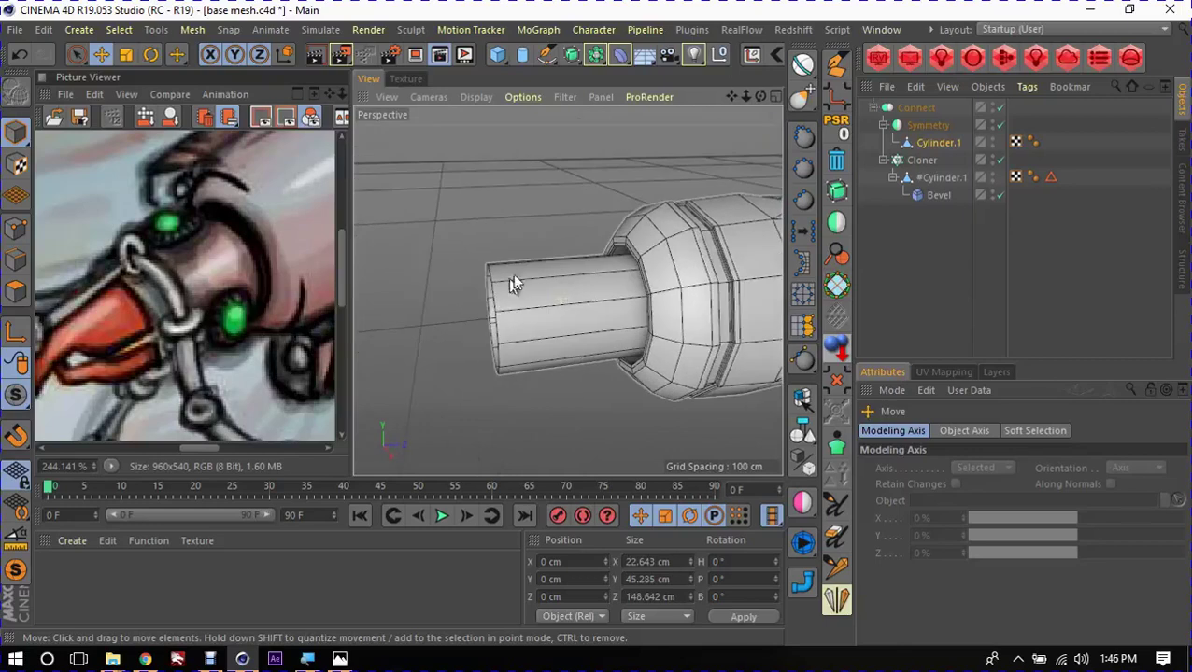
{"action": "left_click", "coordinate": [505, 277]}
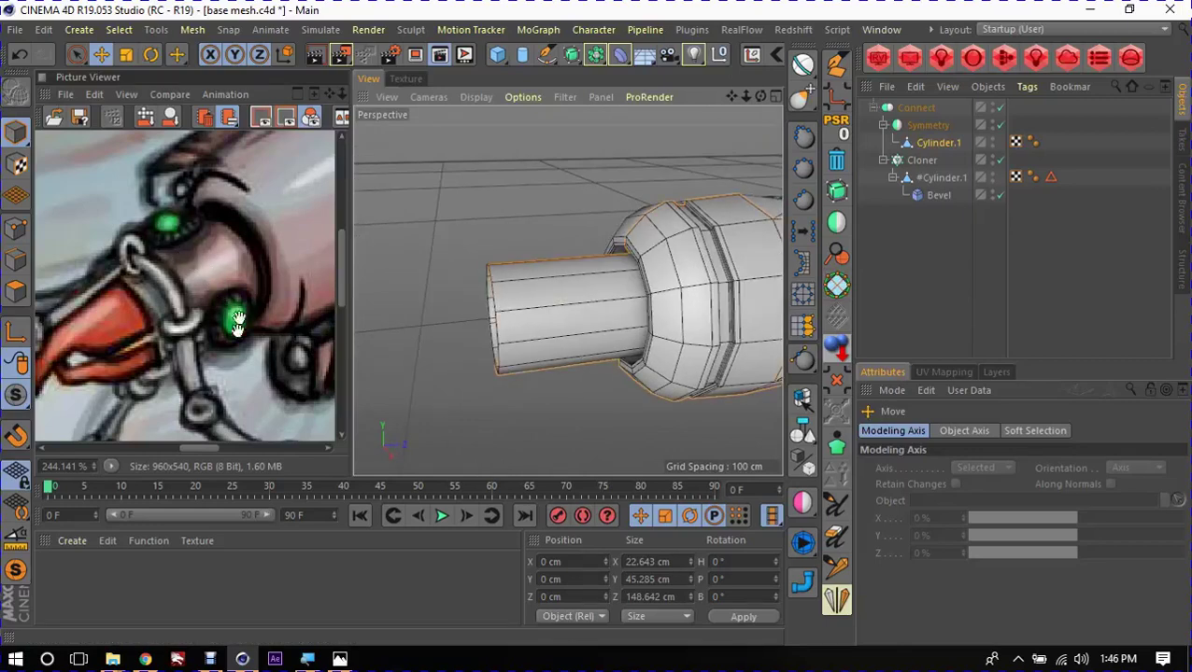
{"action": "left_click", "coordinate": [582, 415]}
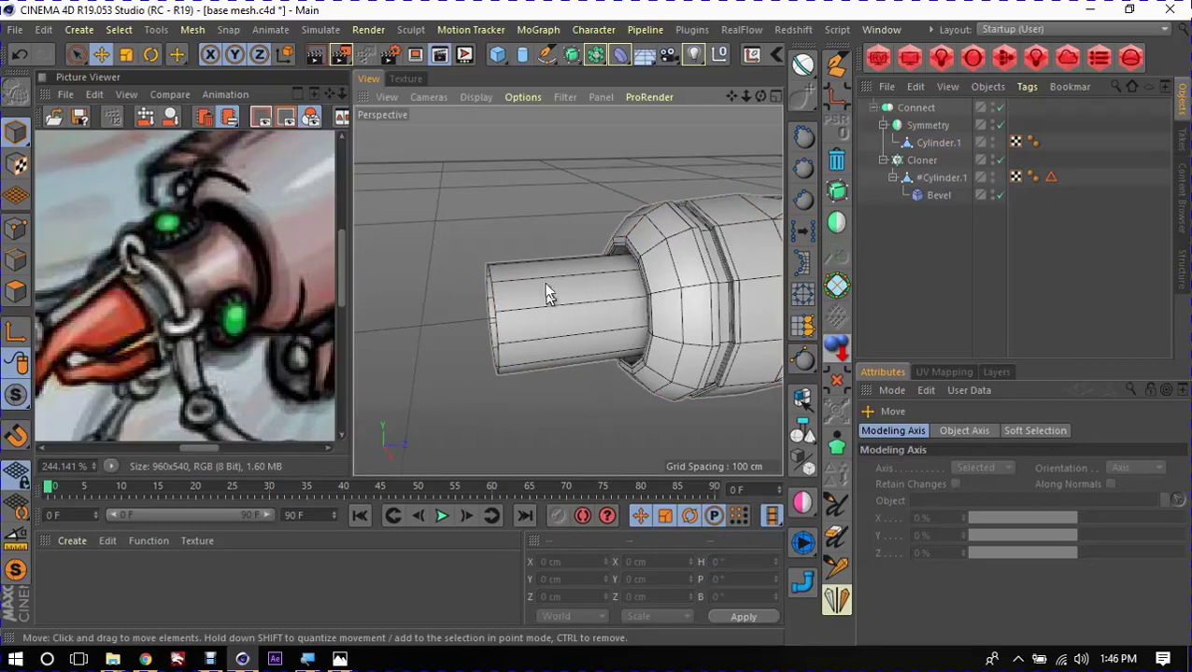
{"action": "left_click_drag", "start_coordinate": [581, 338], "coordinate": [576, 334], "text": "alt"}
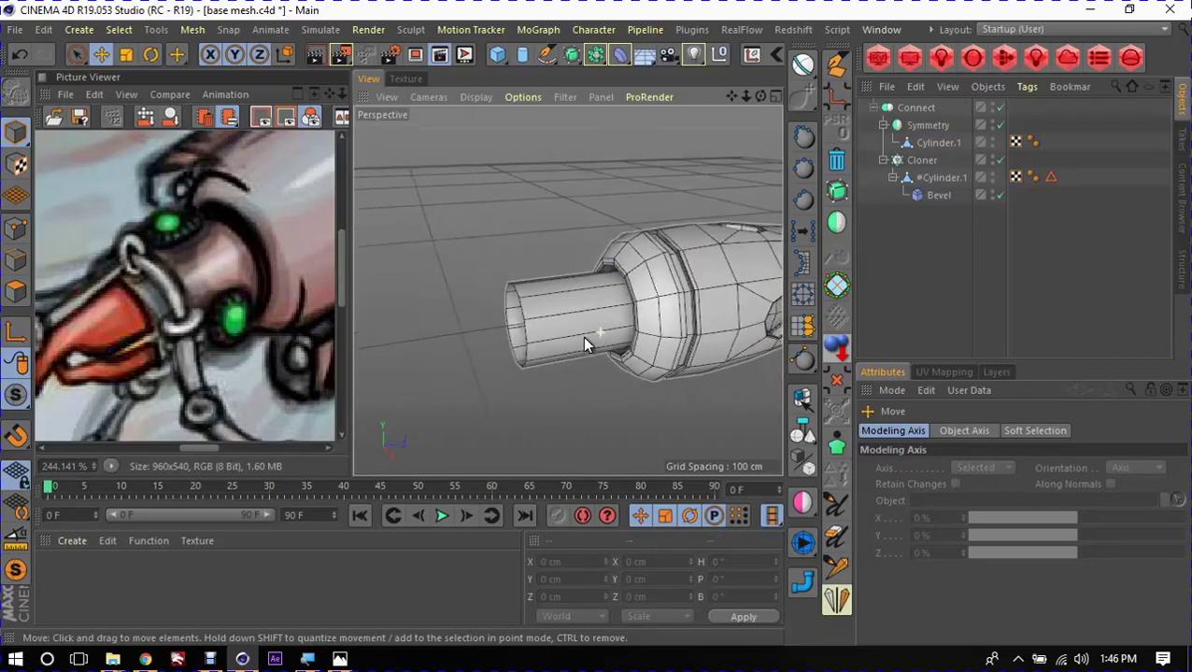
Step: Add a sphere, shrink it to under half size and slide it along Z to the tube
{"action": "left_click", "coordinate": [498, 56]}
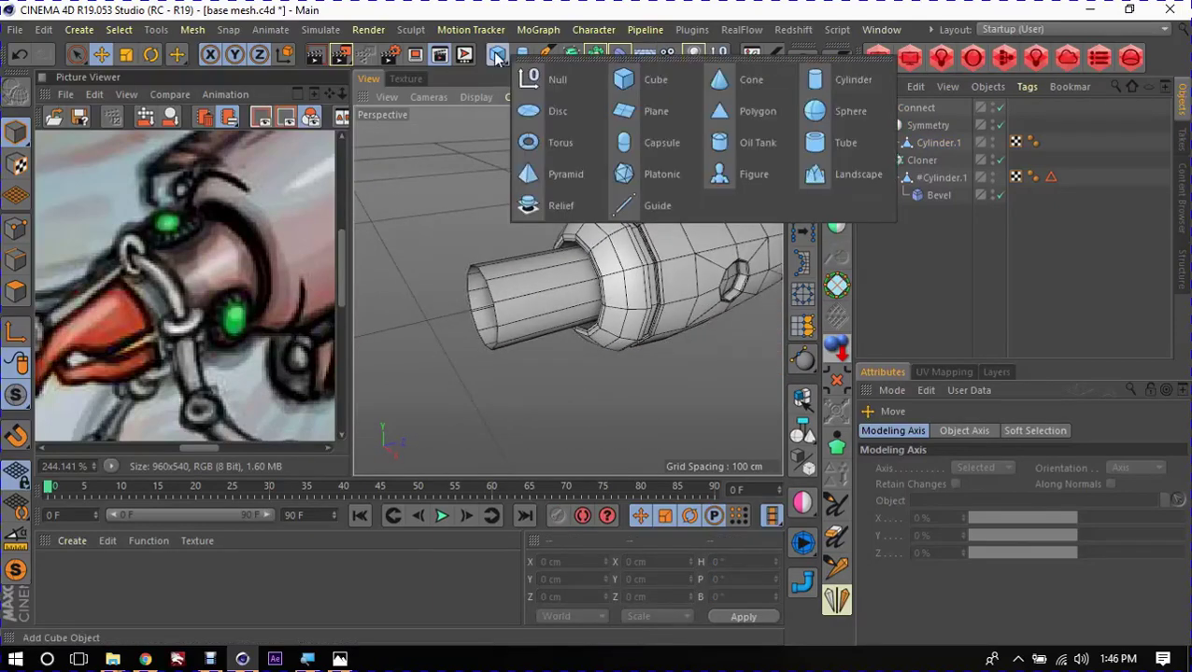
{"action": "left_click", "coordinate": [820, 113]}
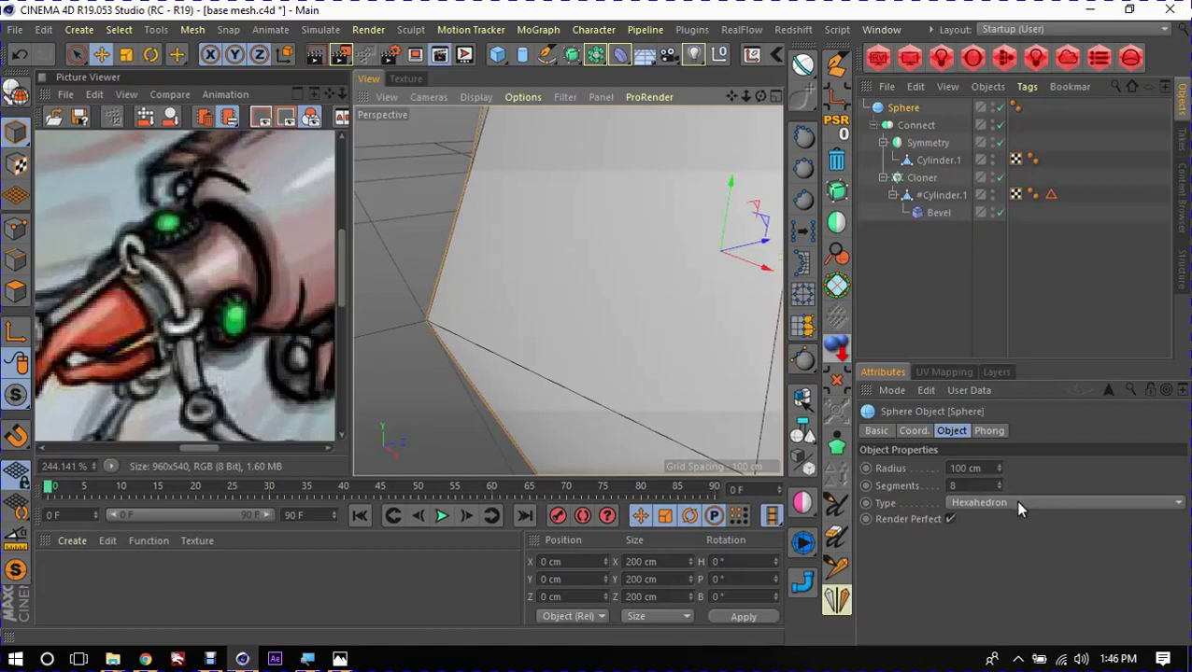
{"action": "key", "text": "t"}
{"action": "left_click_drag", "start_coordinate": [681, 398], "coordinate": [728, 369]}
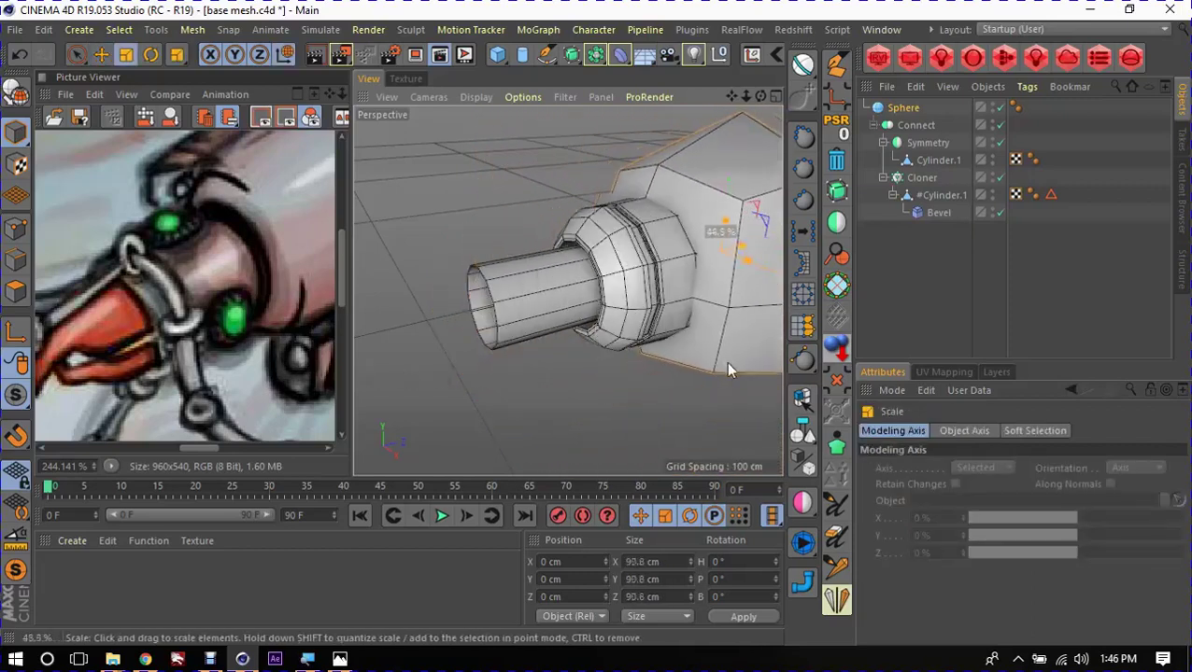
{"action": "key", "text": "e"}
{"action": "left_click_drag", "start_coordinate": [764, 256], "coordinate": [654, 273]}
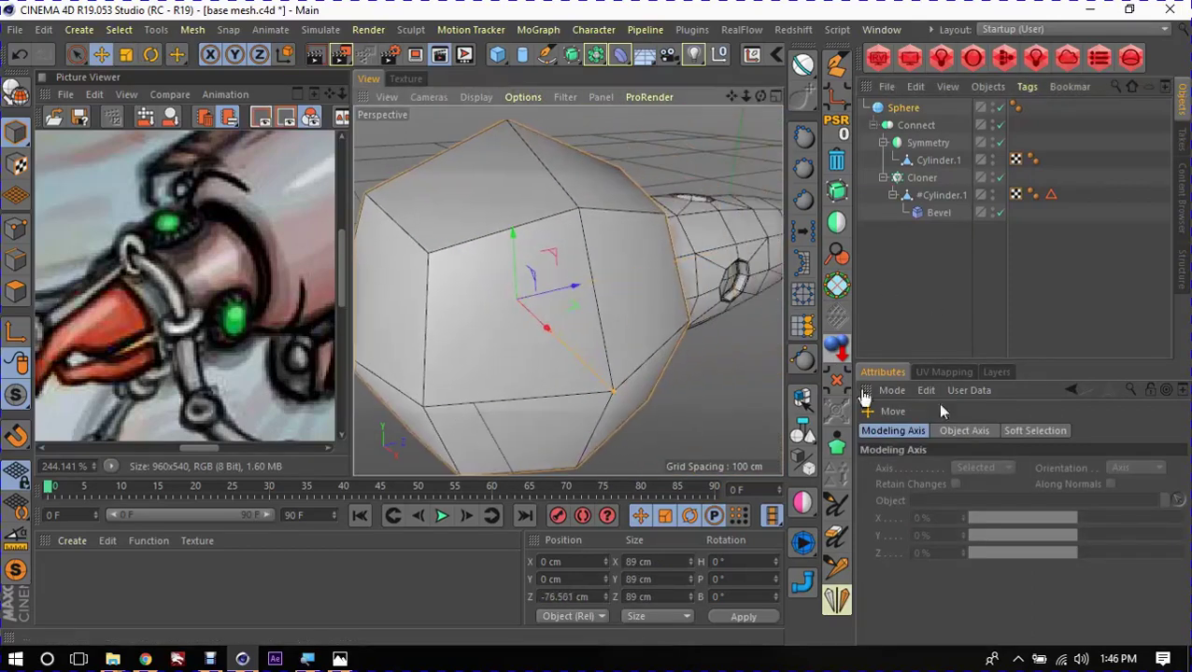
Step: Make the sphere Standard type, scale it to about 18 cm, raise it above the tube and solo it
{"action": "left_click", "coordinate": [904, 108]}
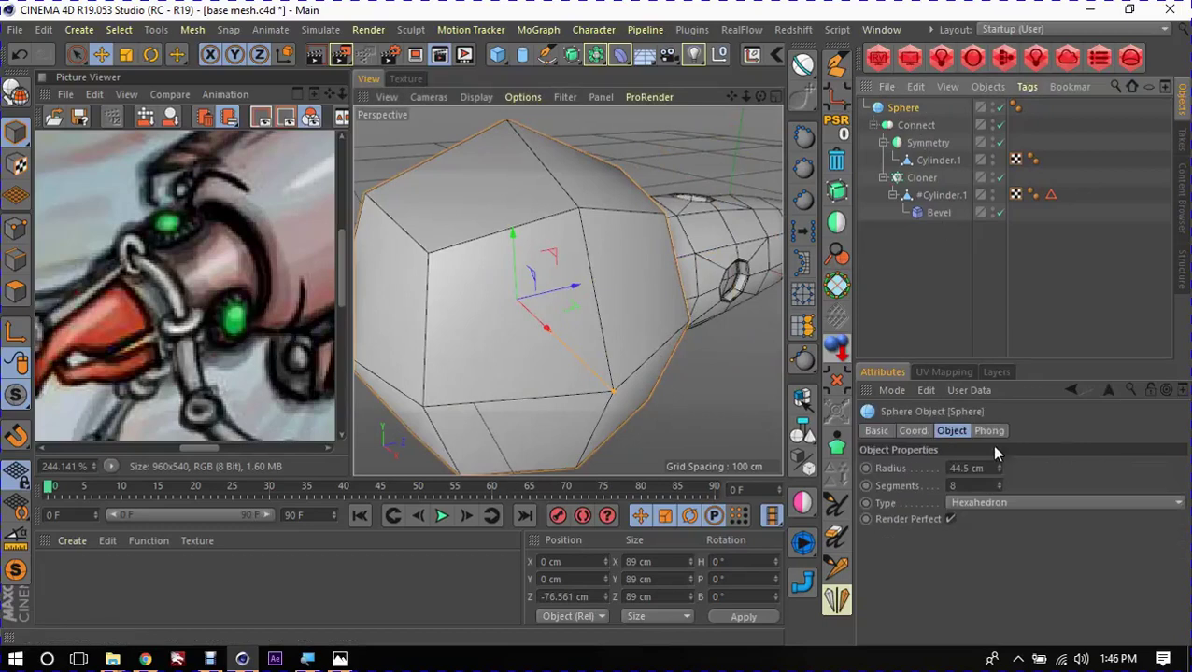
{"action": "left_click", "coordinate": [992, 503]}
{"action": "left_click", "coordinate": [991, 519]}
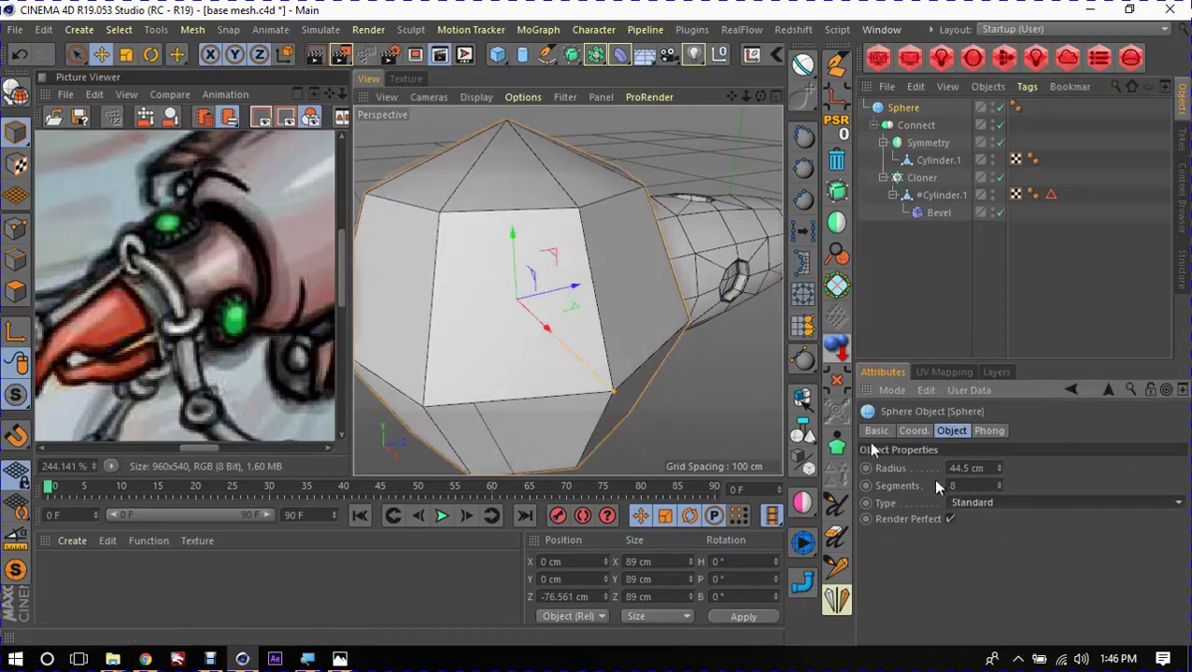
{"action": "key", "text": "t"}
{"action": "left_click_drag", "start_coordinate": [665, 319], "coordinate": [565, 335]}
{"action": "key", "text": "e"}
{"action": "left_click_drag", "start_coordinate": [511, 299], "coordinate": [497, 161]}
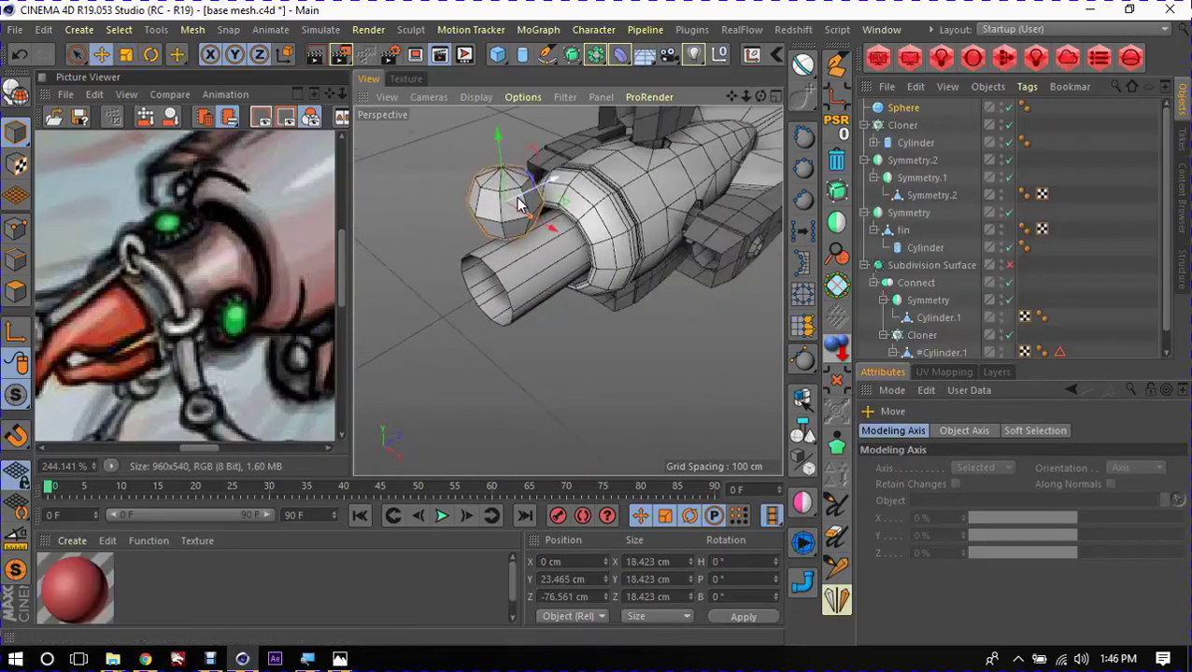
{"action": "key", "text": "o"}
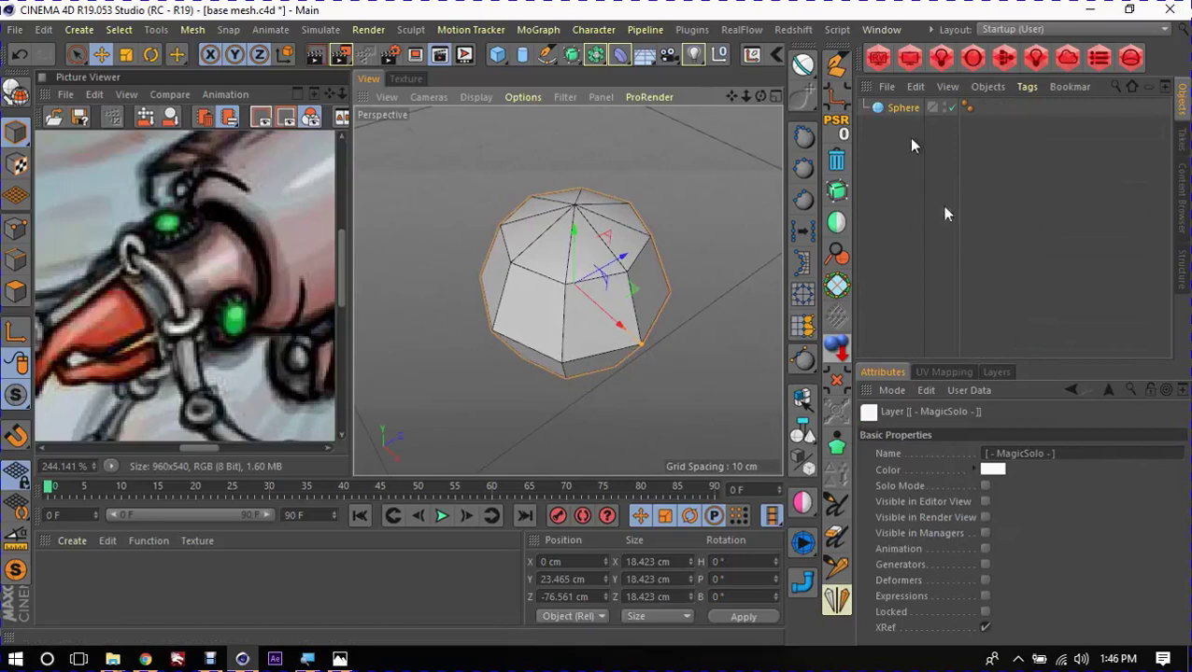
Step: Change the sphere's Type to Hexahedron and orbit around to inspect its blocky 8-segment shape
{"action": "left_click", "coordinate": [903, 107]}
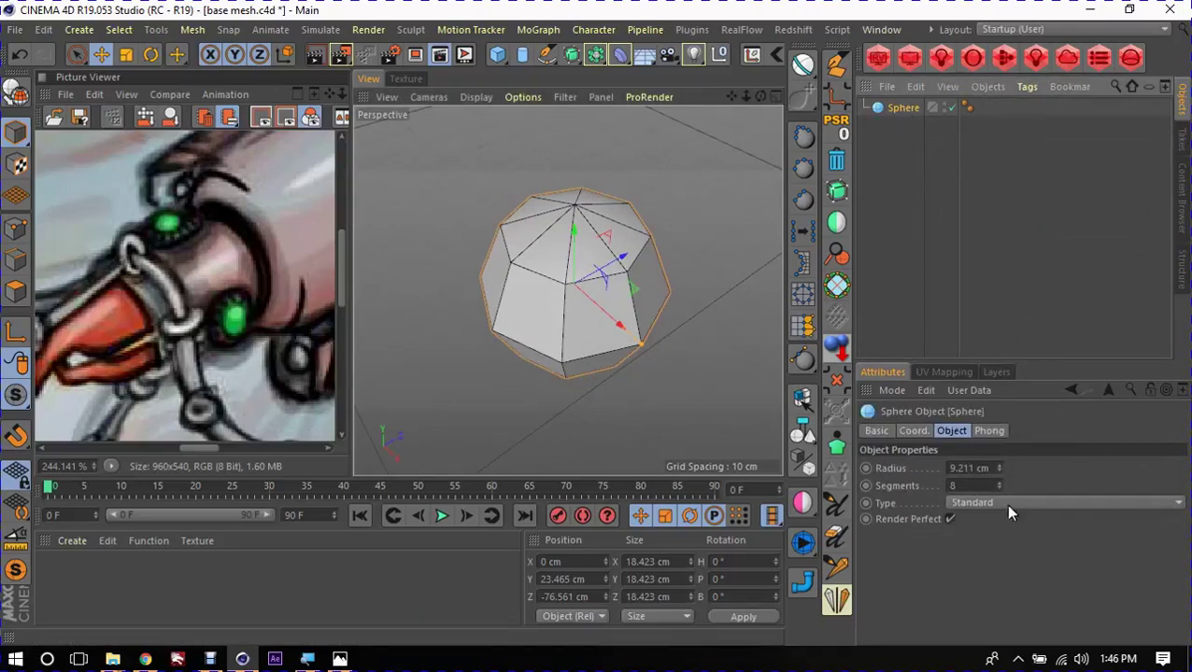
{"action": "left_click", "coordinate": [1009, 511]}
{"action": "left_click", "coordinate": [993, 555]}
{"action": "mouse_move", "coordinate": [745, 359]}
{"action": "left_mouse_down", "text": "alt"}
{"action": "mouse_move", "coordinate": [595, 370]}
{"action": "mouse_move", "coordinate": [524, 241]}
{"action": "left_mouse_up", "text": "alt"}
{"action": "mouse_move", "coordinate": [542, 171]}
{"action": "left_mouse_down", "text": "alt"}
{"action": "mouse_move", "coordinate": [606, 176]}
{"action": "mouse_move", "coordinate": [617, 252]}
{"action": "mouse_move", "coordinate": [566, 334]}
{"action": "mouse_move", "coordinate": [576, 319]}
{"action": "left_mouse_up", "text": "alt"}
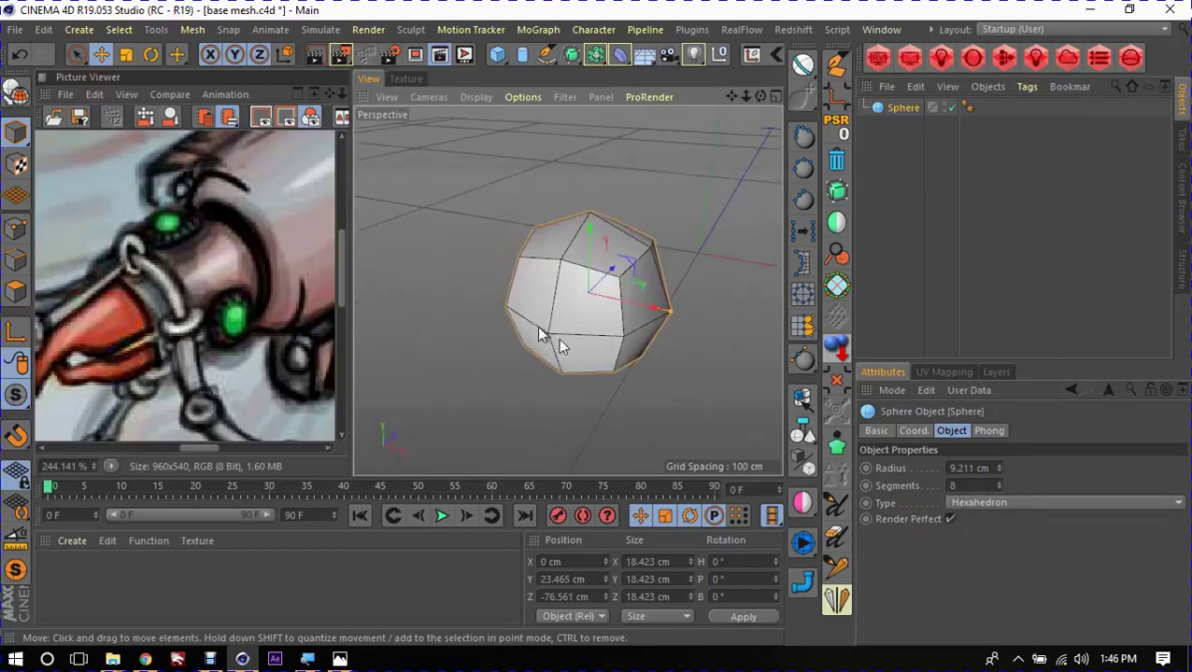
{"action": "left_click_drag", "start_coordinate": [643, 339], "coordinate": [614, 239], "text": "alt"}
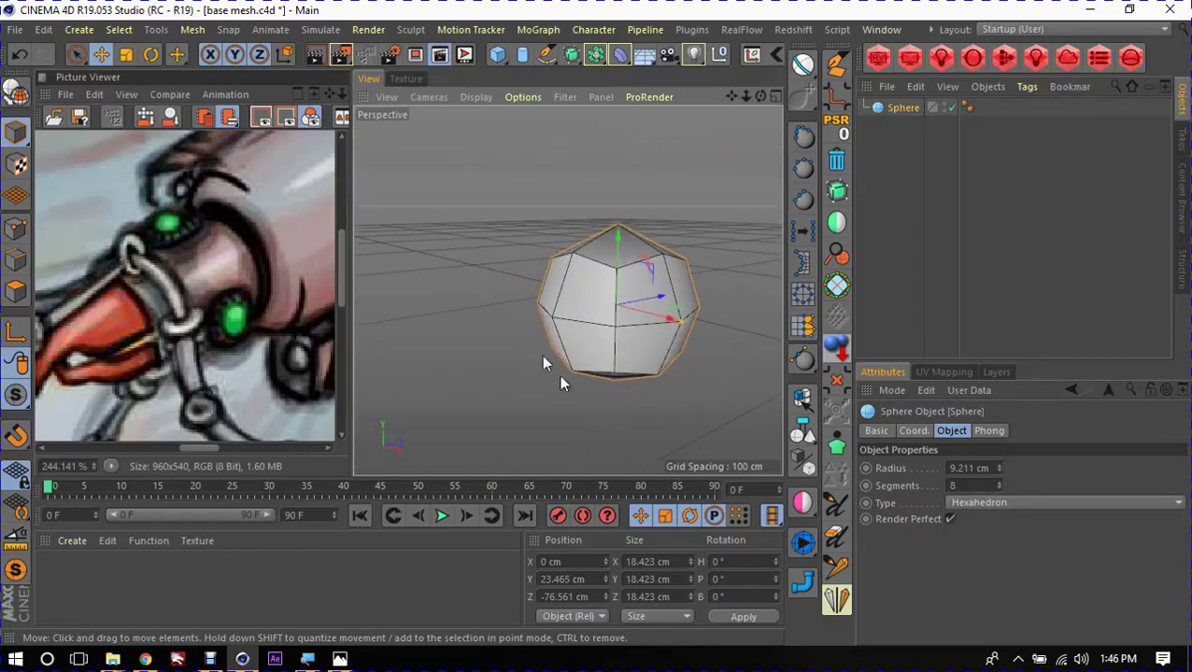
{"action": "left_click_drag", "start_coordinate": [527, 259], "coordinate": [644, 360], "text": "alt"}
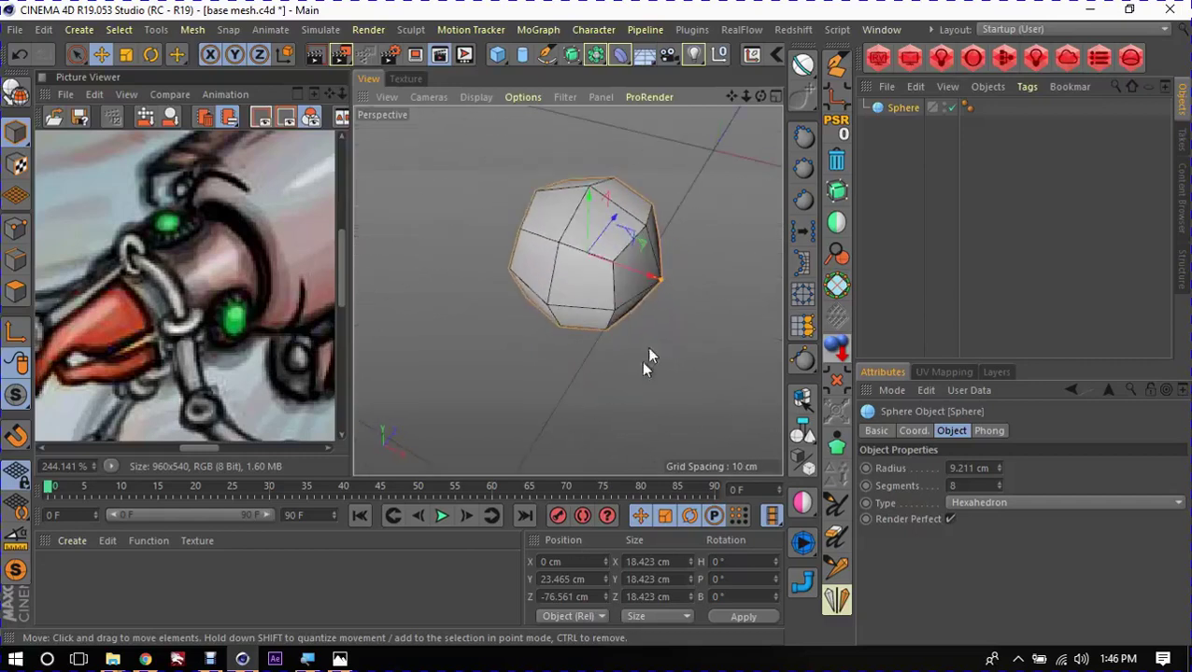
{"action": "mouse_move", "coordinate": [645, 290]}
{"action": "left_mouse_down", "text": "alt"}
{"action": "mouse_move", "coordinate": [558, 332]}
{"action": "mouse_move", "coordinate": [542, 298]}
{"action": "mouse_move", "coordinate": [532, 314]}
{"action": "mouse_move", "coordinate": [641, 330]}
{"action": "mouse_move", "coordinate": [686, 251]}
{"action": "mouse_move", "coordinate": [673, 263]}
{"action": "mouse_move", "coordinate": [625, 260]}
{"action": "left_mouse_up", "text": "alt"}
{"action": "scroll", "coordinate": [509, 297], "scroll_direction": "up", "scroll_amount": 5}
{"action": "scroll", "coordinate": [532, 314], "scroll_direction": "down", "scroll_amount": 5}
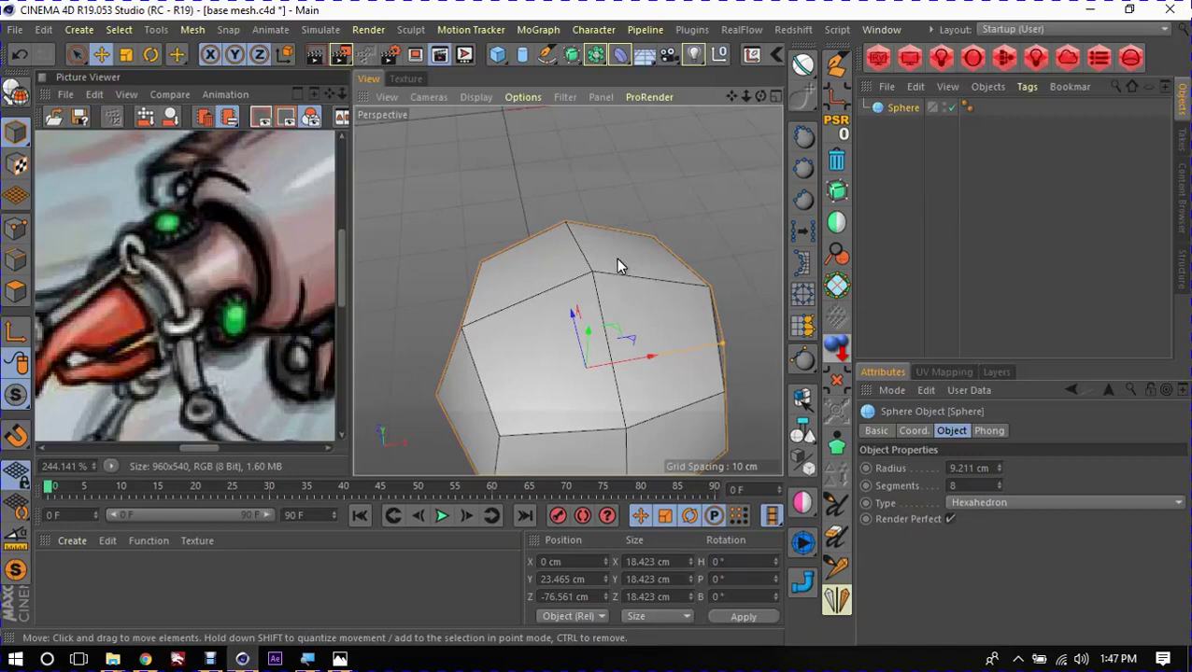
Step: Make the sphere editable, loop-select its top edges and rebuild them as a PolyCircle cap
{"action": "right_click_drag", "start_coordinate": [603, 266], "coordinate": [479, 279], "text": "alt"}
{"action": "left_click_drag", "start_coordinate": [479, 280], "coordinate": [564, 279], "text": "alt"}
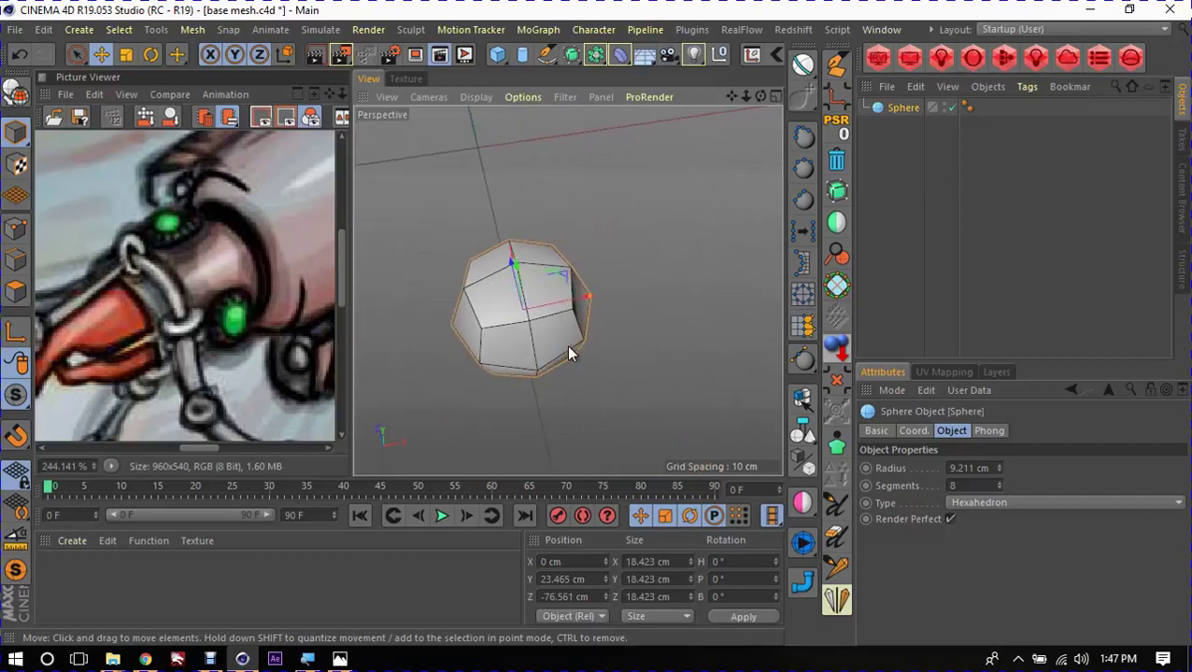
{"action": "key", "text": "c"}
{"action": "key", "text": "u"}
{"action": "key", "text": "l"}
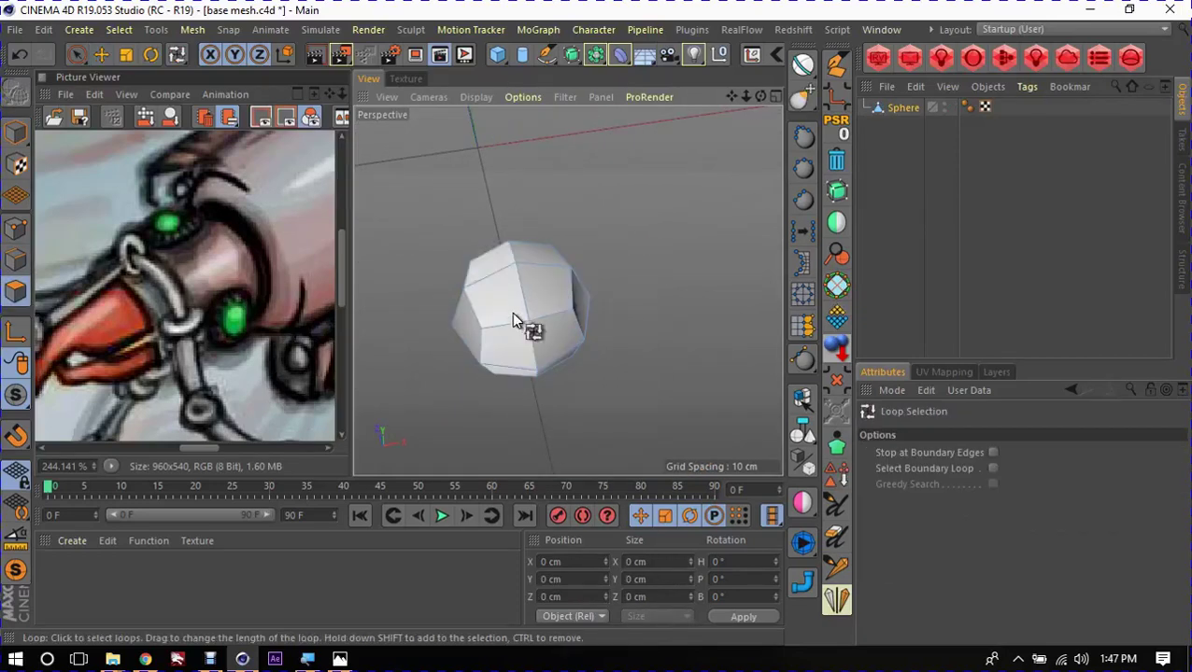
{"action": "left_click", "coordinate": [538, 311]}
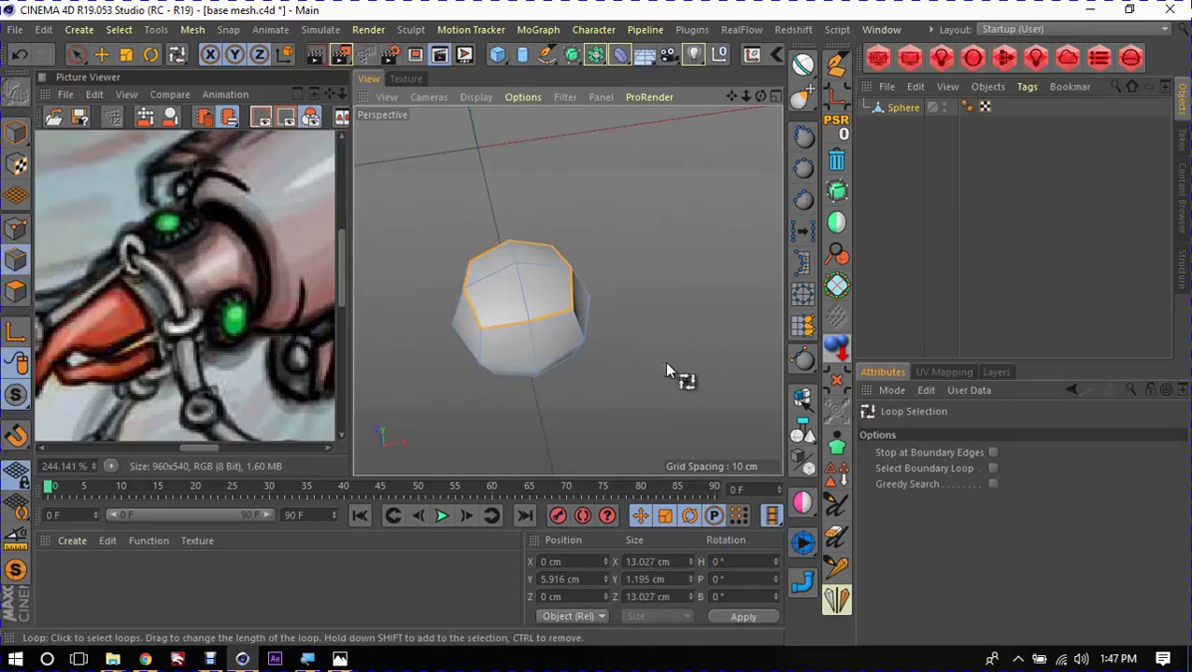
{"action": "left_click", "coordinate": [836, 285]}
{"action": "left_click_drag", "start_coordinate": [747, 301], "coordinate": [571, 301]}
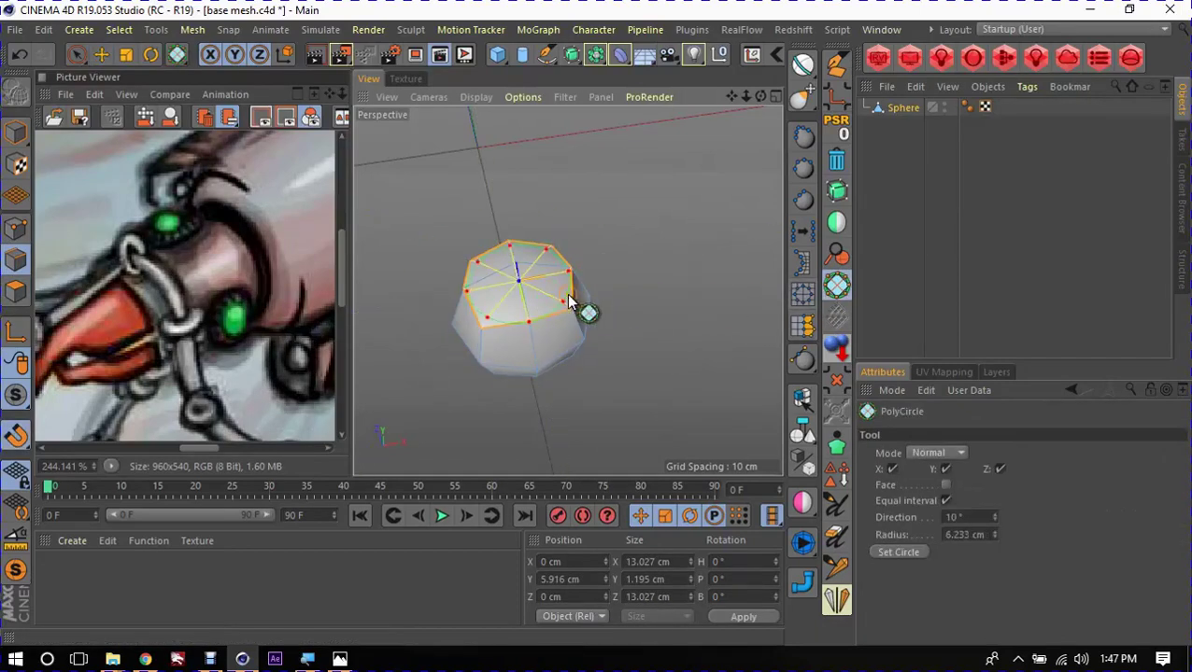
{"action": "key", "text": "e"}
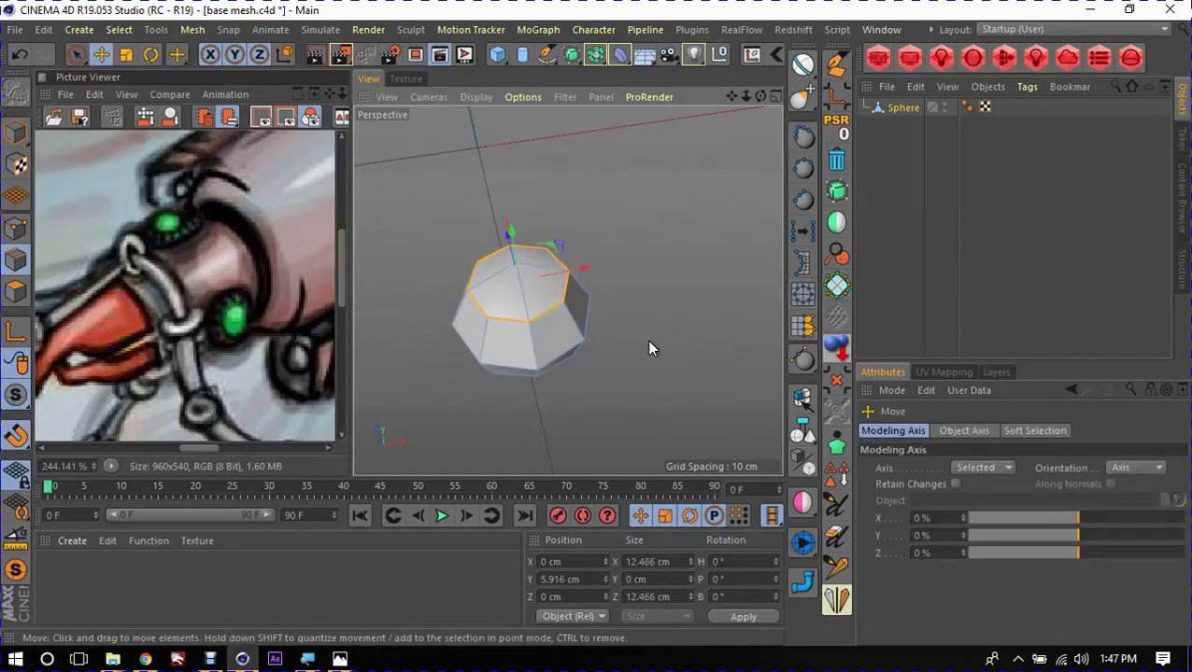
{"action": "key", "text": "Return"}
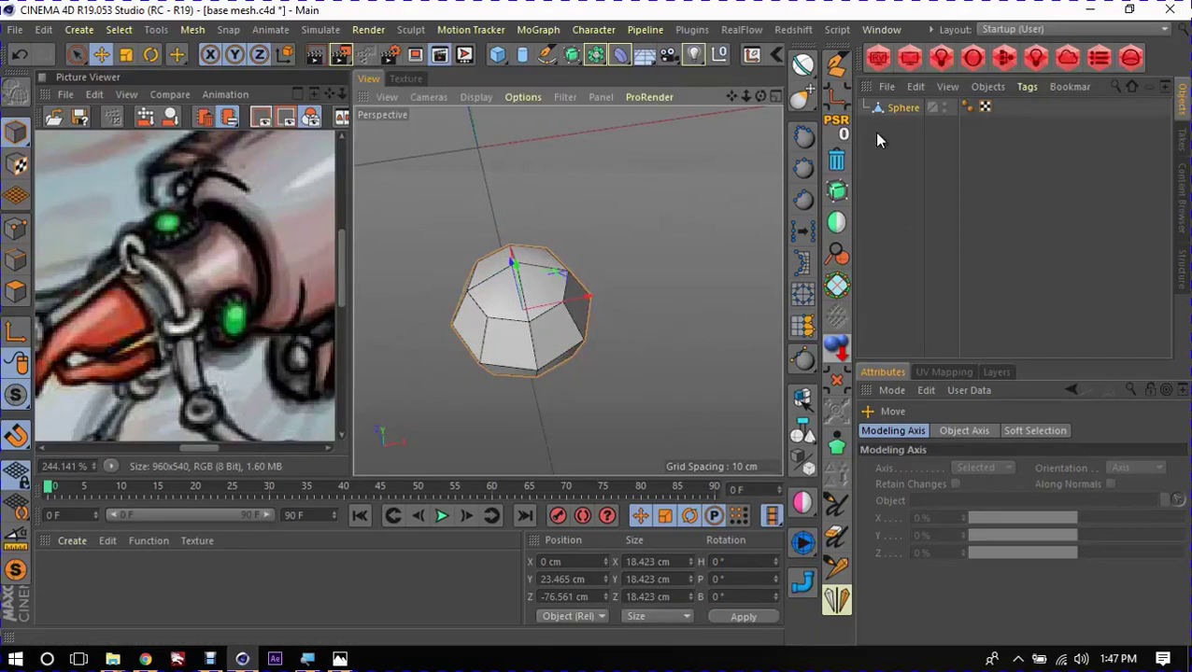
Step: Undo back to the Standard sphere primitive with 8 segments and deselect it
{"action": "key", "text": "ctrl+z"}
{"action": "left_click", "coordinate": [899, 109]}
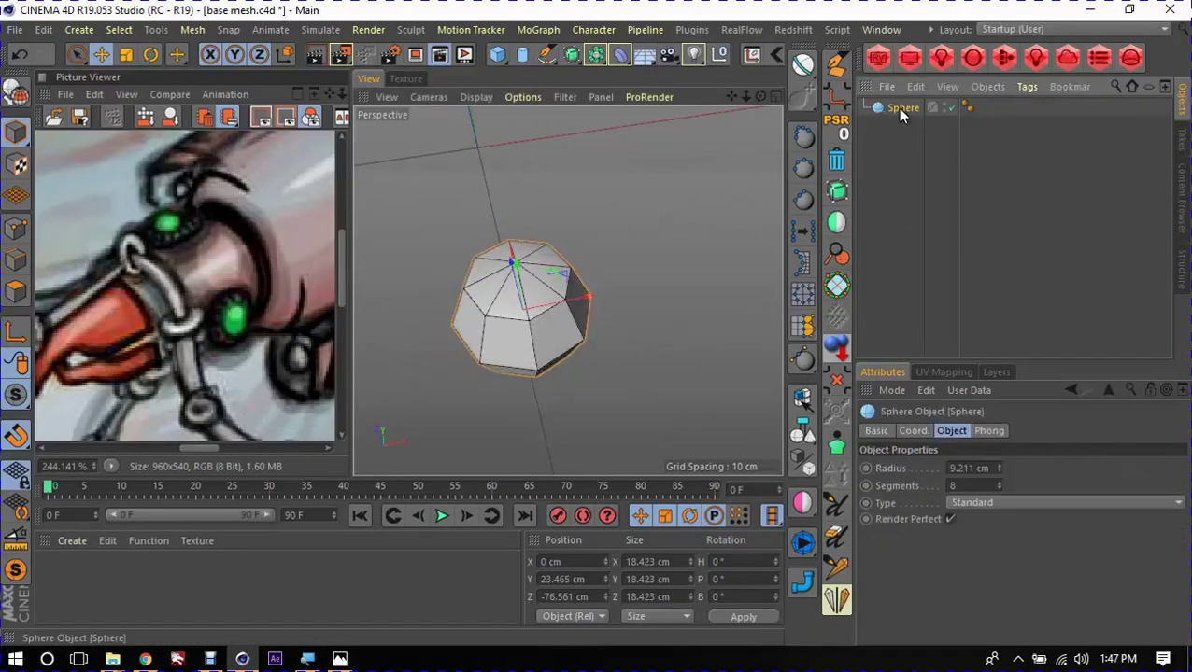
{"action": "left_click", "coordinate": [992, 502]}
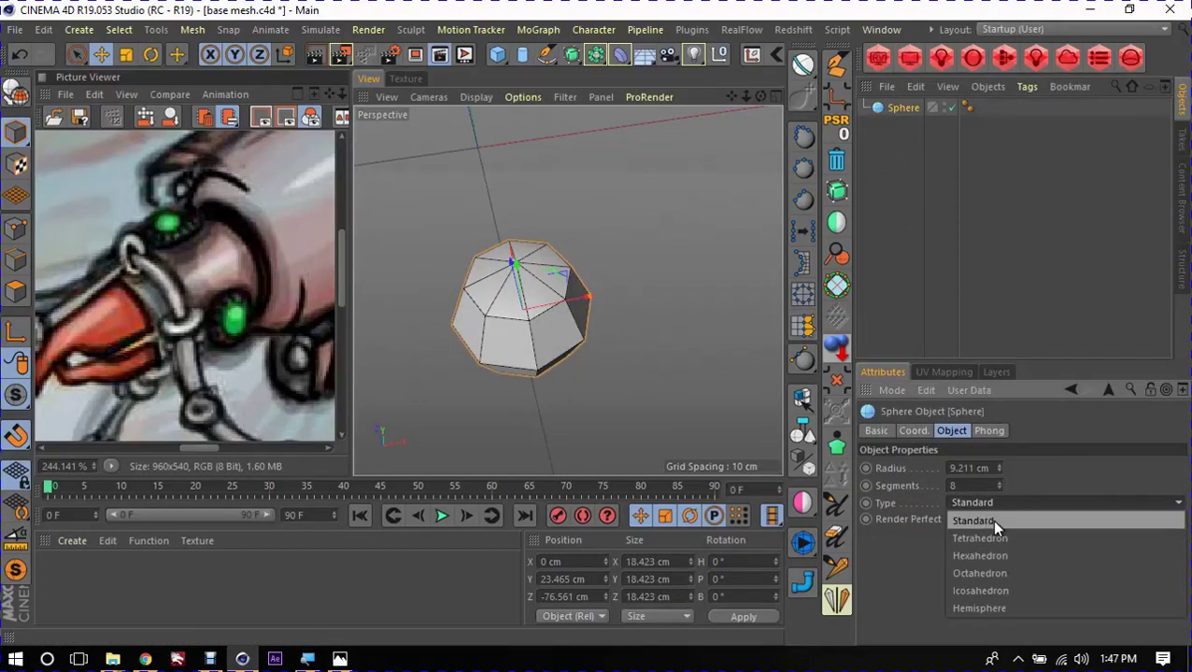
{"action": "left_click", "coordinate": [991, 519]}
{"action": "mouse_move", "coordinate": [597, 346]}
{"action": "left_mouse_down", "text": "alt"}
{"action": "mouse_move", "coordinate": [546, 280]}
{"action": "mouse_move", "coordinate": [671, 194]}
{"action": "mouse_move", "coordinate": [606, 308]}
{"action": "mouse_move", "coordinate": [540, 372]}
{"action": "mouse_move", "coordinate": [651, 358]}
{"action": "mouse_move", "coordinate": [536, 262]}
{"action": "left_mouse_up", "text": "alt"}
{"action": "scroll", "coordinate": [599, 274], "scroll_direction": "up", "scroll_amount": 5}
{"action": "scroll", "coordinate": [580, 266], "scroll_direction": "down", "scroll_amount": 5}
{"action": "left_click", "coordinate": [651, 358]}
{"action": "scroll", "coordinate": [568, 254], "scroll_direction": "up", "scroll_amount": 4}
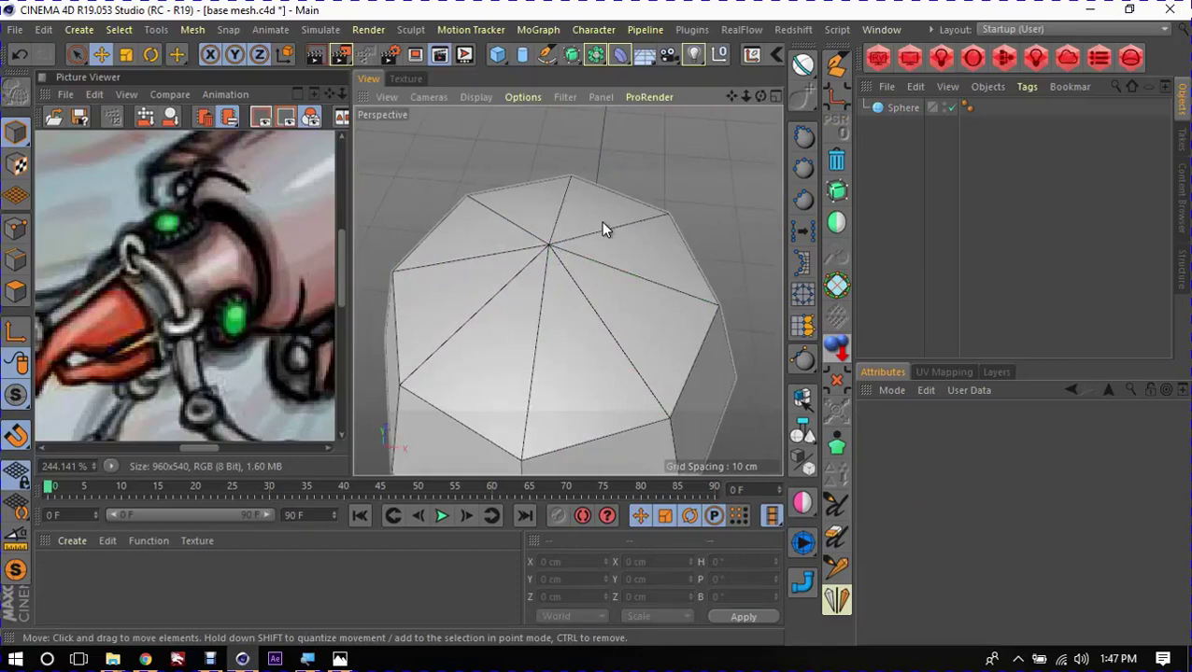
Step: Frame the sphere, select it and convert it to an editable polygon mesh with C
{"action": "left_click_drag", "start_coordinate": [603, 224], "coordinate": [614, 254], "text": "alt"}
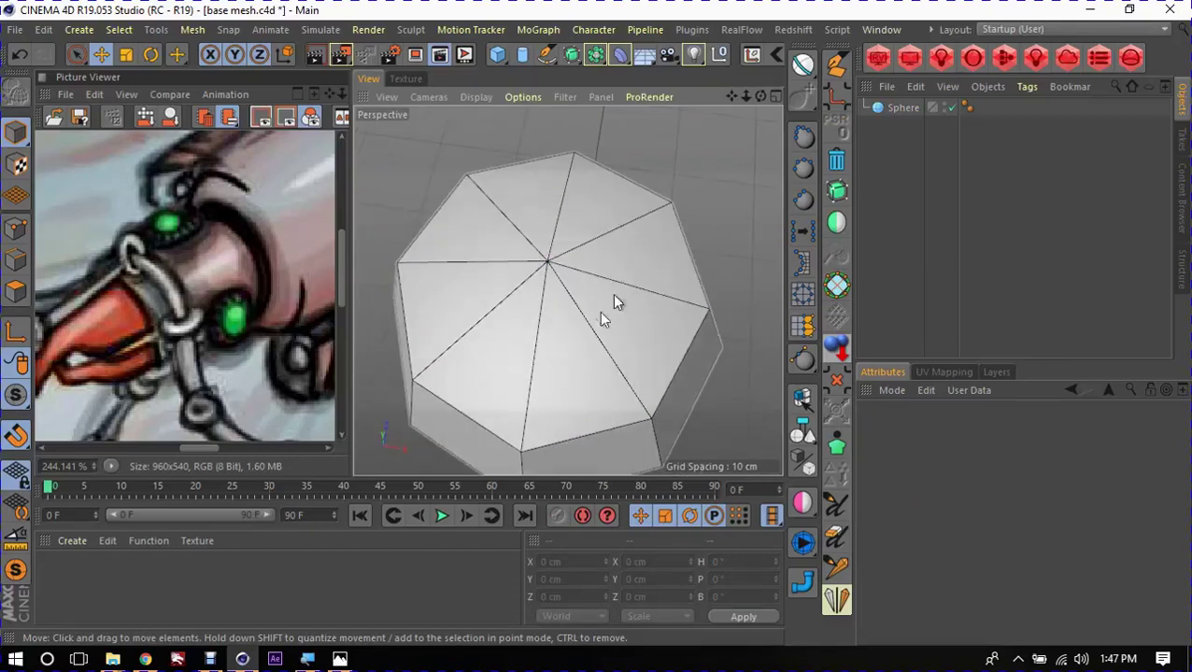
{"action": "mouse_move", "coordinate": [580, 211]}
{"action": "left_mouse_down", "text": "alt"}
{"action": "mouse_move", "coordinate": [566, 292]}
{"action": "mouse_move", "coordinate": [609, 314]}
{"action": "left_mouse_up", "text": "alt"}
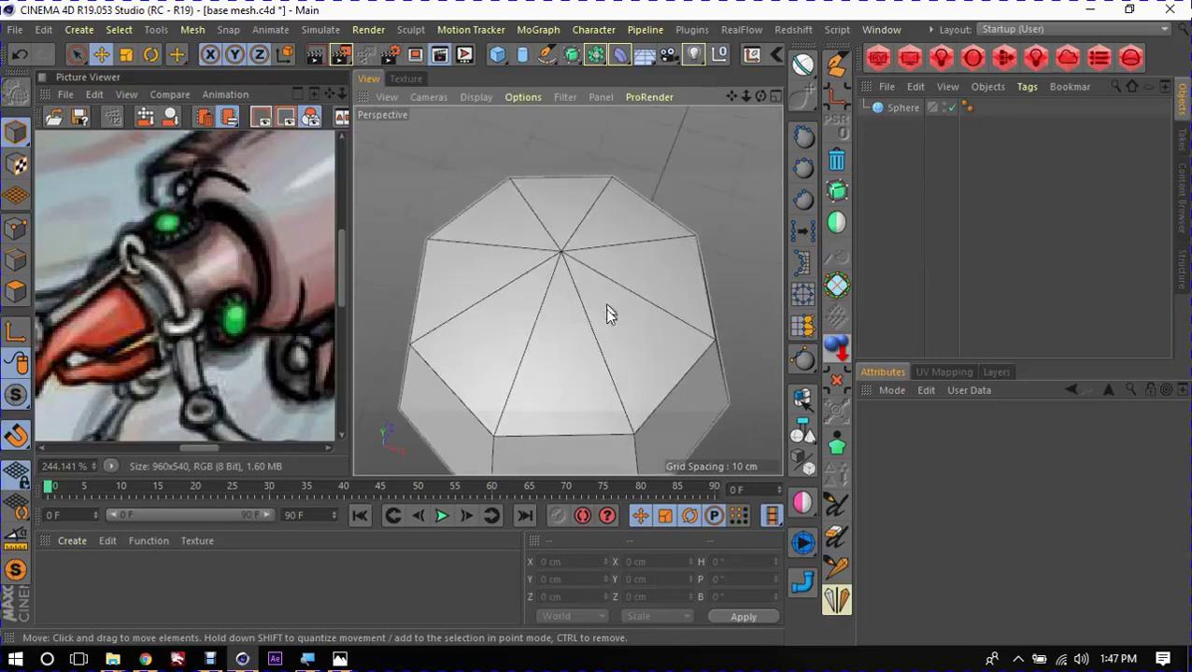
{"action": "scroll", "coordinate": [580, 298], "scroll_direction": "down", "scroll_amount": 4}
{"action": "scroll", "coordinate": [565, 364], "scroll_direction": "down", "scroll_amount": 3}
{"action": "left_click_drag", "start_coordinate": [569, 365], "coordinate": [585, 322], "text": "alt"}
{"action": "scroll", "coordinate": [585, 323], "scroll_direction": "up", "scroll_amount": 3}
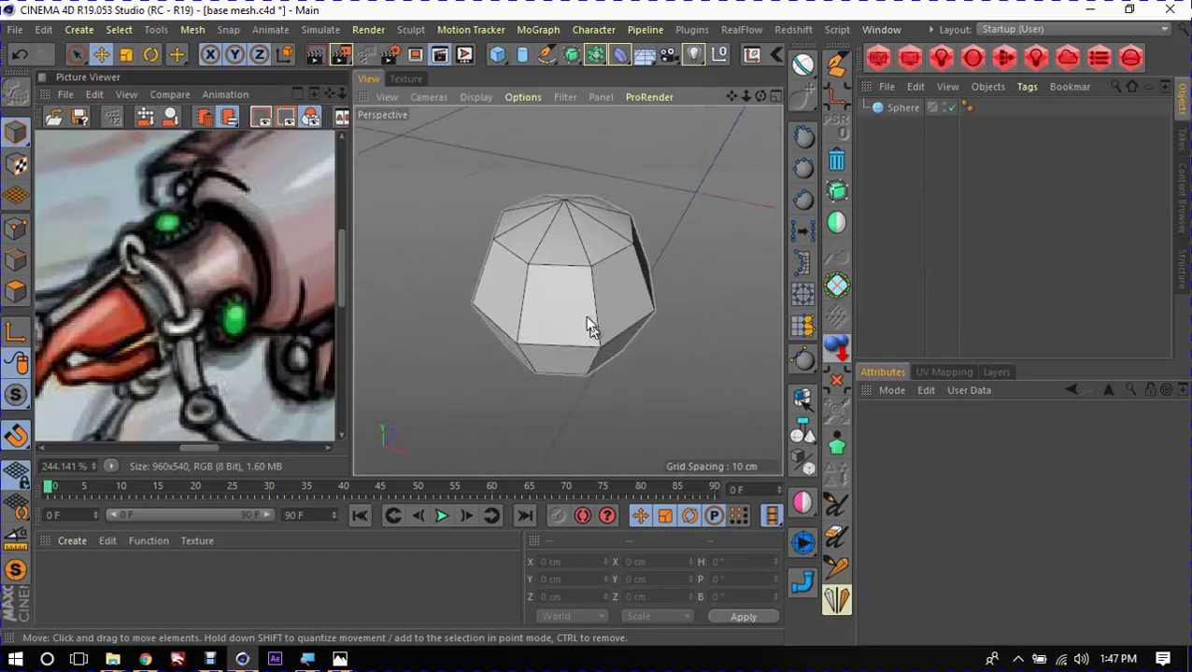
{"action": "scroll", "coordinate": [577, 330], "scroll_direction": "up", "scroll_amount": 3}
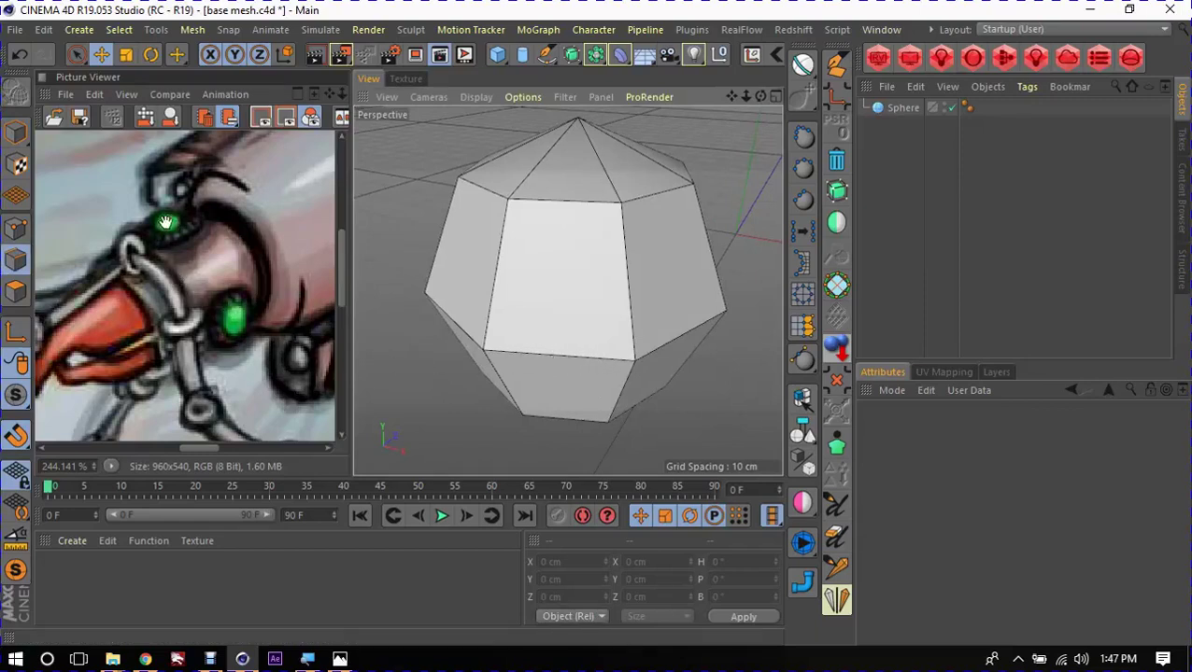
{"action": "scroll", "coordinate": [165, 222], "scroll_direction": "up", "scroll_amount": 2}
{"action": "scroll", "coordinate": [560, 313], "scroll_direction": "down", "scroll_amount": 2}
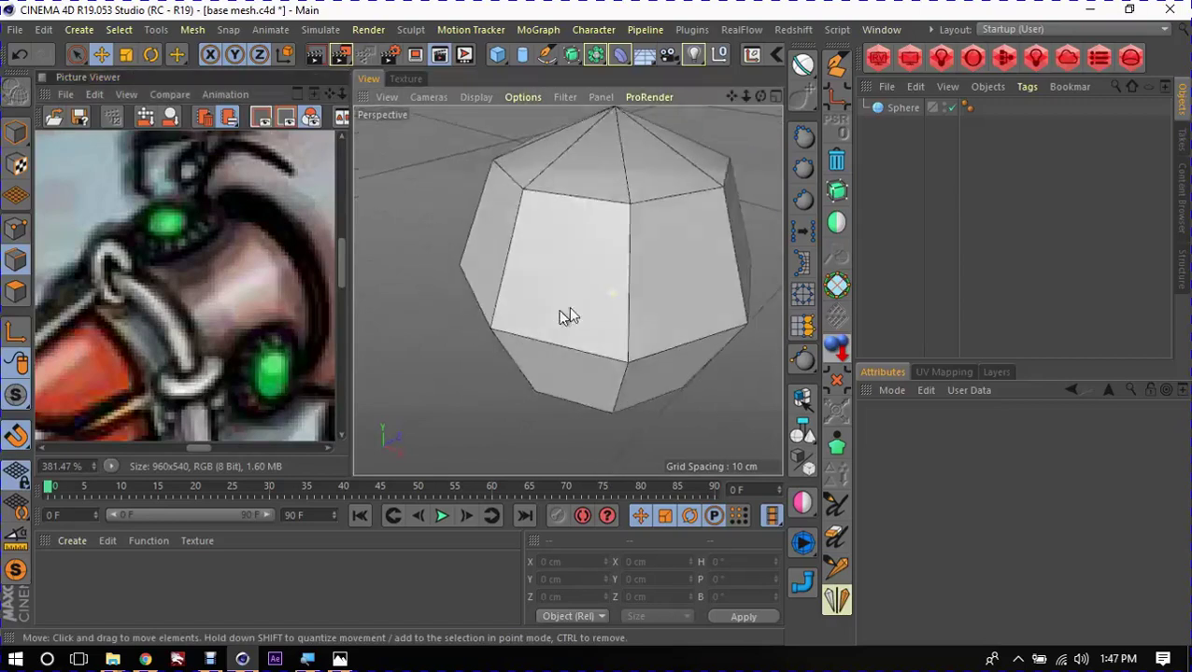
{"action": "scroll", "coordinate": [565, 311], "scroll_direction": "down", "scroll_amount": 3}
{"action": "middle_click_drag", "start_coordinate": [612, 285], "coordinate": [560, 351], "text": "alt"}
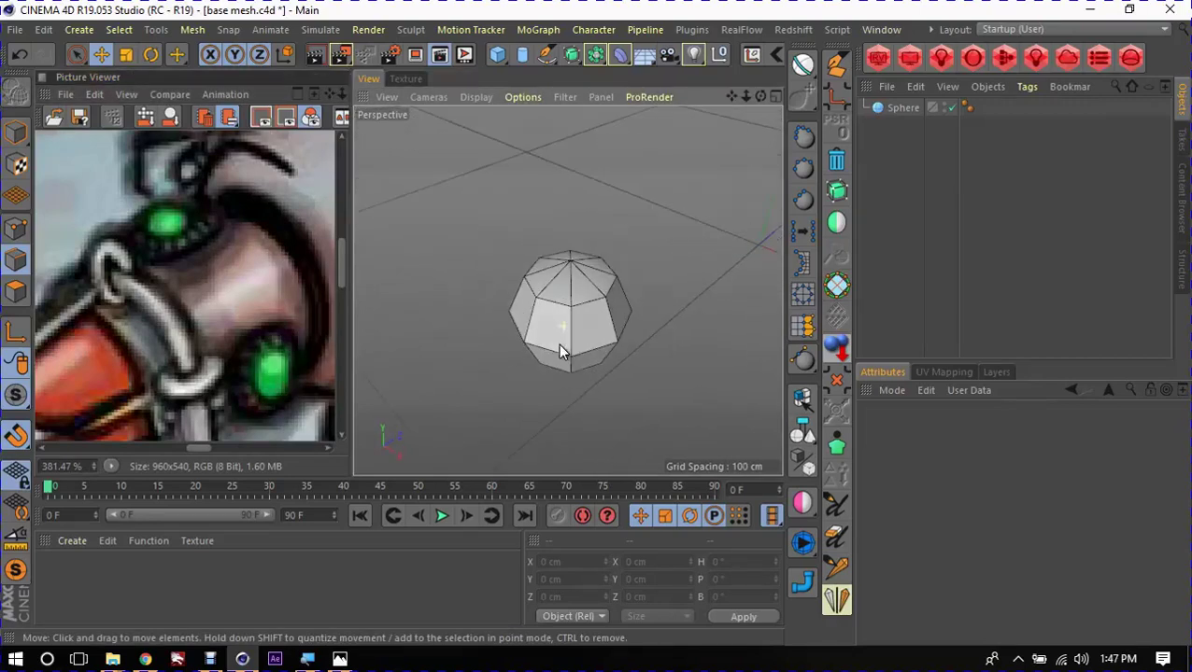
{"action": "left_click", "coordinate": [582, 289]}
{"action": "key", "text": "c"}
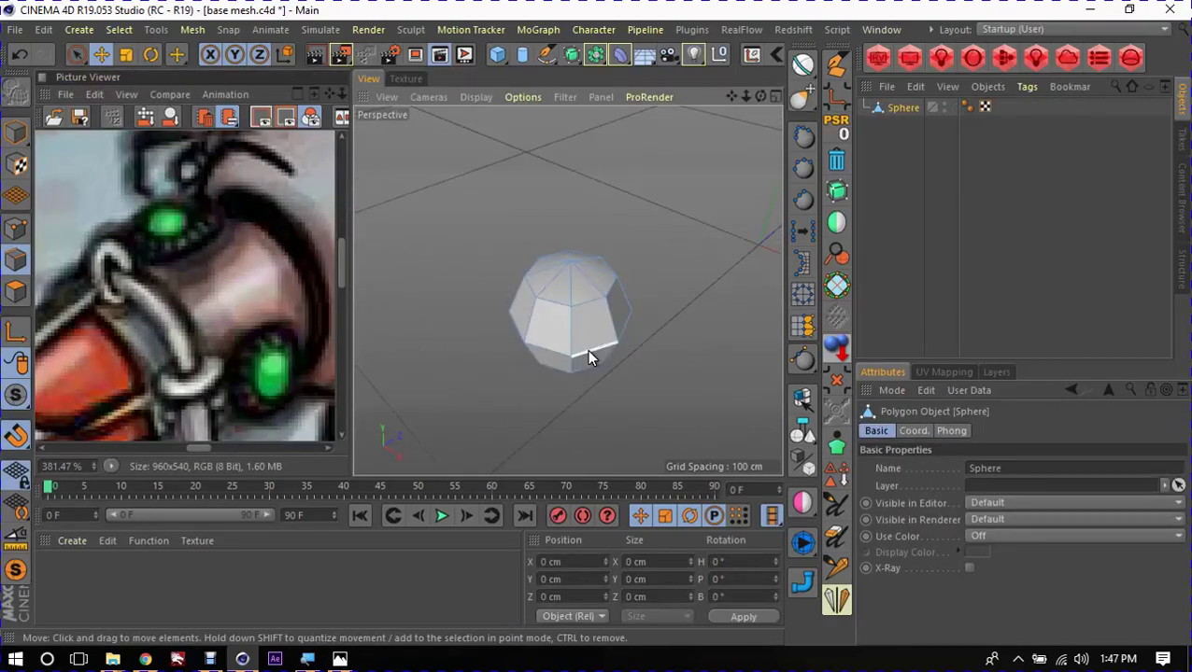
Step: Loop-select the lower ring, fill-select the polygons below it and delete that lower half
{"action": "double_click", "coordinate": [588, 355]}
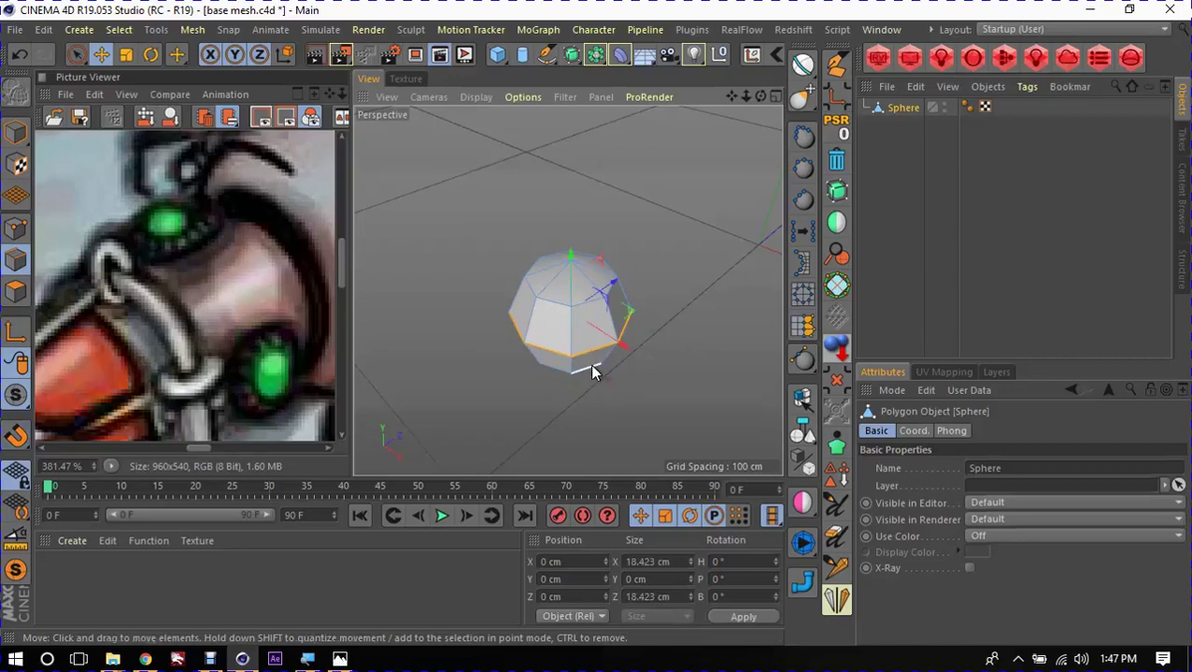
{"action": "key", "text": "u"}
{"action": "key", "text": "f"}
{"action": "left_click_drag", "start_coordinate": [590, 364], "coordinate": [577, 378], "text": "alt"}
{"action": "left_click", "coordinate": [577, 377]}
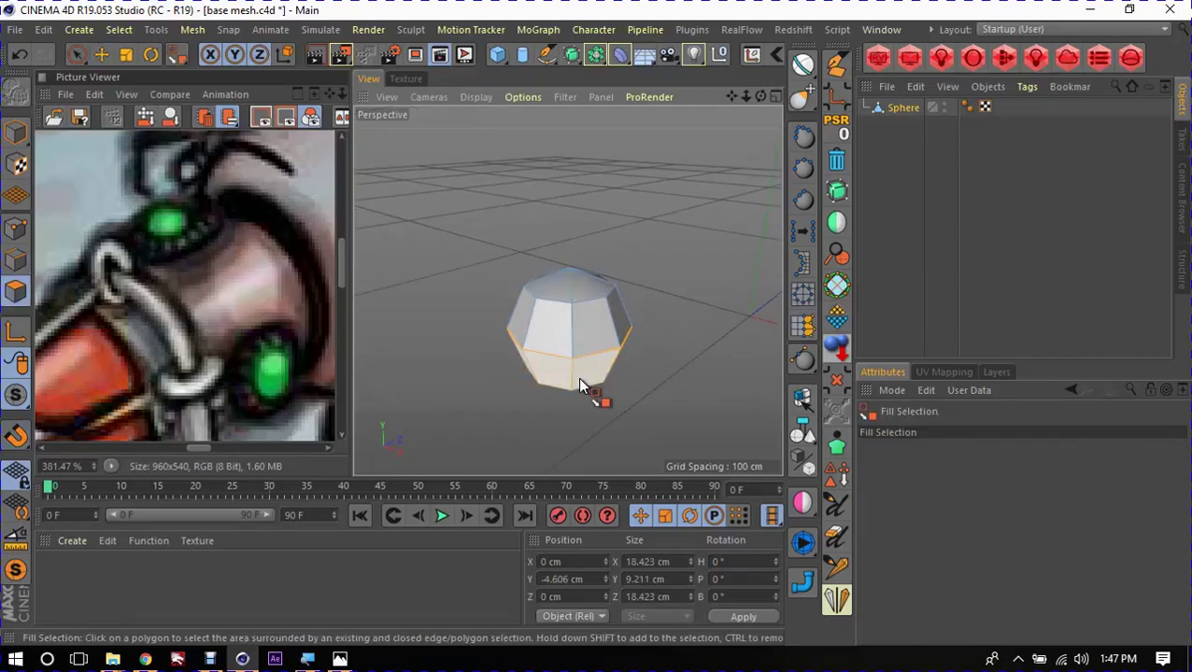
{"action": "left_click", "coordinate": [579, 383]}
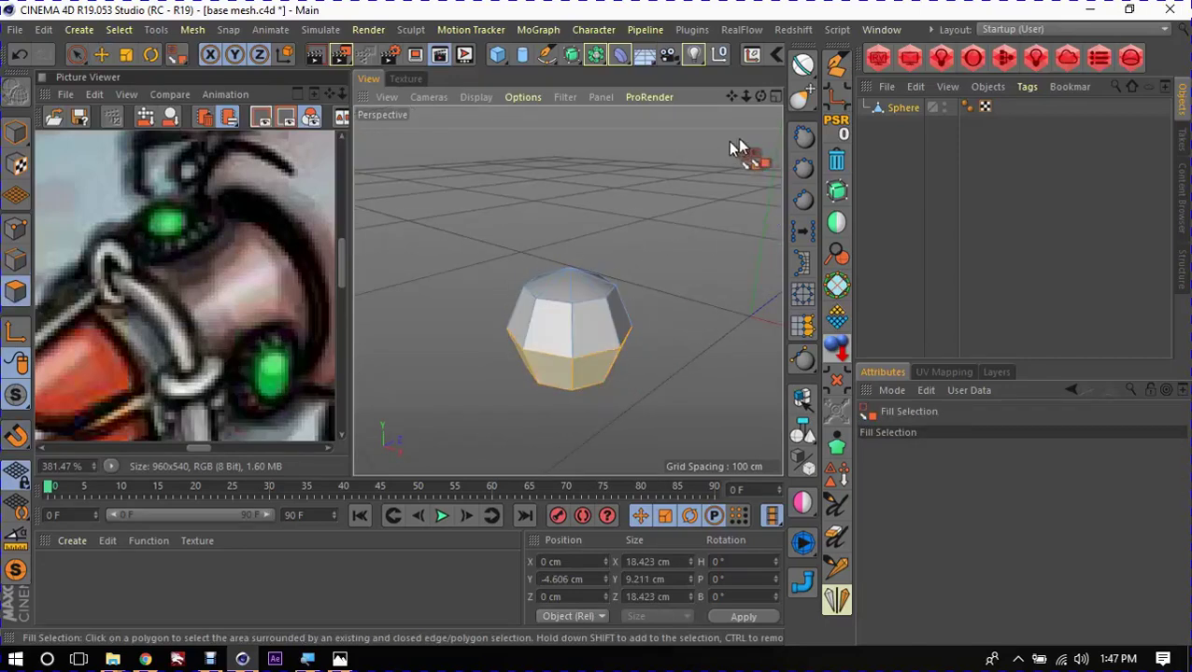
{"action": "left_click", "coordinate": [837, 161]}
{"action": "mouse_move", "coordinate": [601, 332]}
{"action": "left_mouse_down", "text": "alt"}
{"action": "mouse_move", "coordinate": [566, 285]}
{"action": "mouse_move", "coordinate": [458, 258]}
{"action": "mouse_move", "coordinate": [564, 329]}
{"action": "mouse_move", "coordinate": [582, 392]}
{"action": "left_mouse_up", "text": "alt"}
Step: Wrap the dome in a Subdivision Surface and raise its editor subdivision level to 3
{"action": "key", "text": "e"}
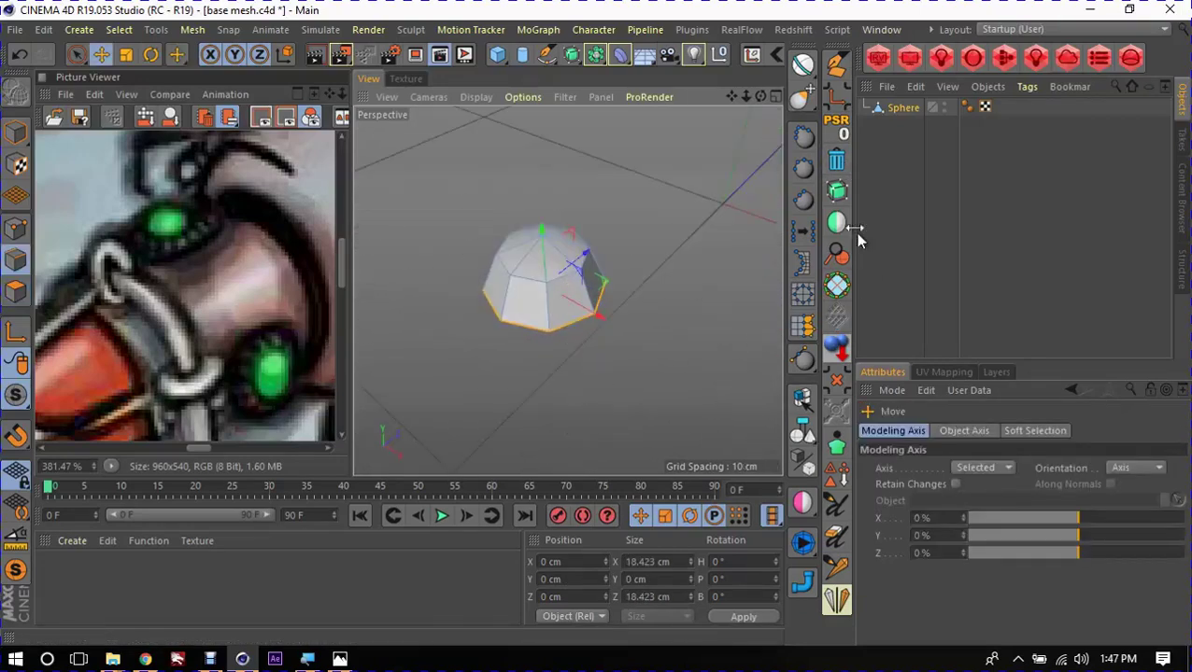
{"action": "left_click", "coordinate": [837, 193], "text": "alt"}
{"action": "scroll", "coordinate": [561, 234], "scroll_direction": "up", "scroll_amount": 5}
{"action": "scroll", "coordinate": [548, 247], "scroll_direction": "down", "scroll_amount": 4}
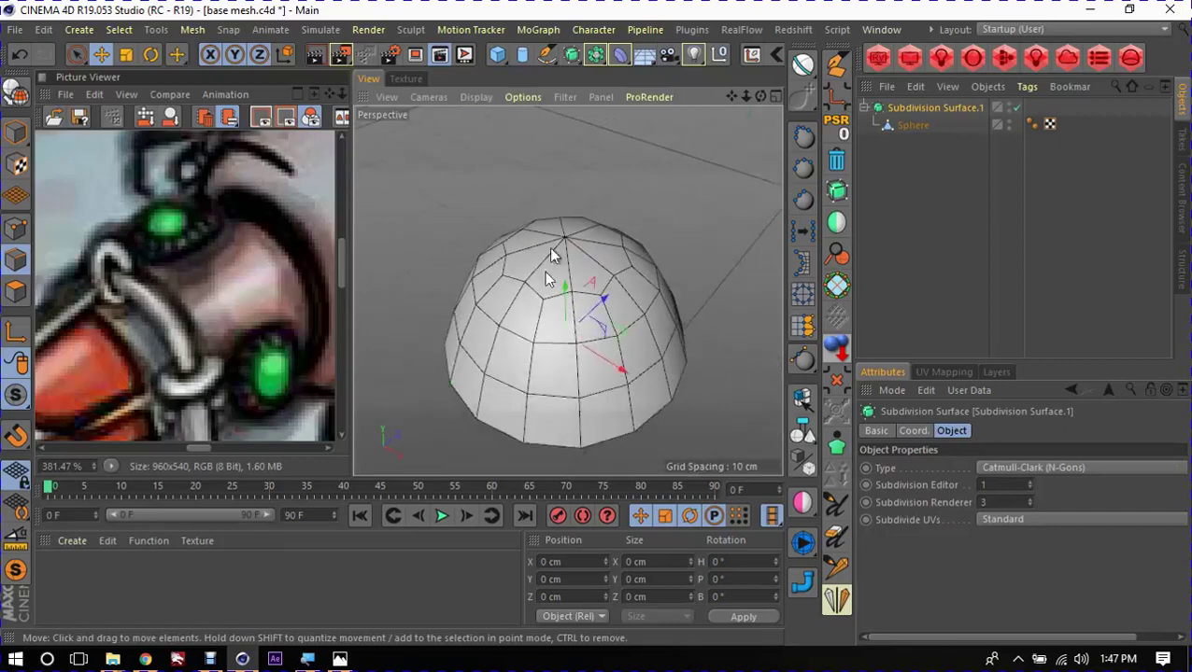
{"action": "scroll", "coordinate": [654, 262], "scroll_direction": "up", "scroll_amount": 1}
{"action": "left_click", "coordinate": [1029, 481]}
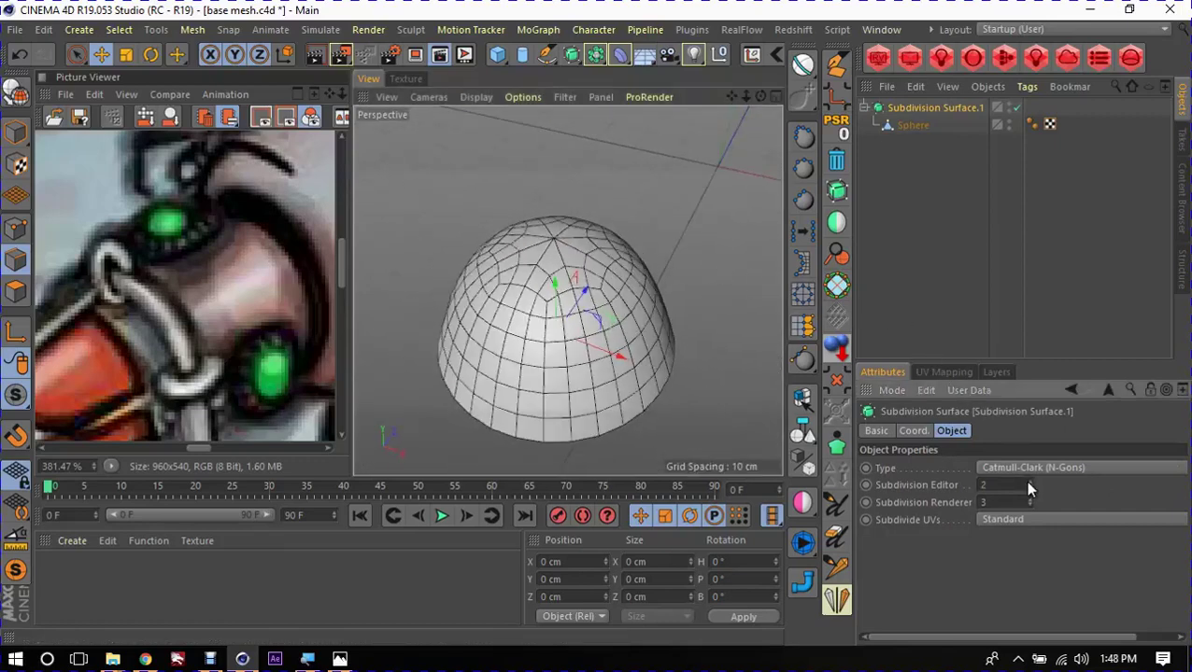
{"action": "left_click", "coordinate": [1028, 481]}
{"action": "mouse_move", "coordinate": [729, 392]}
{"action": "left_mouse_down", "text": "alt"}
{"action": "mouse_move", "coordinate": [570, 258]}
{"action": "mouse_move", "coordinate": [423, 220]}
{"action": "mouse_move", "coordinate": [498, 280]}
{"action": "left_mouse_up", "text": "alt"}
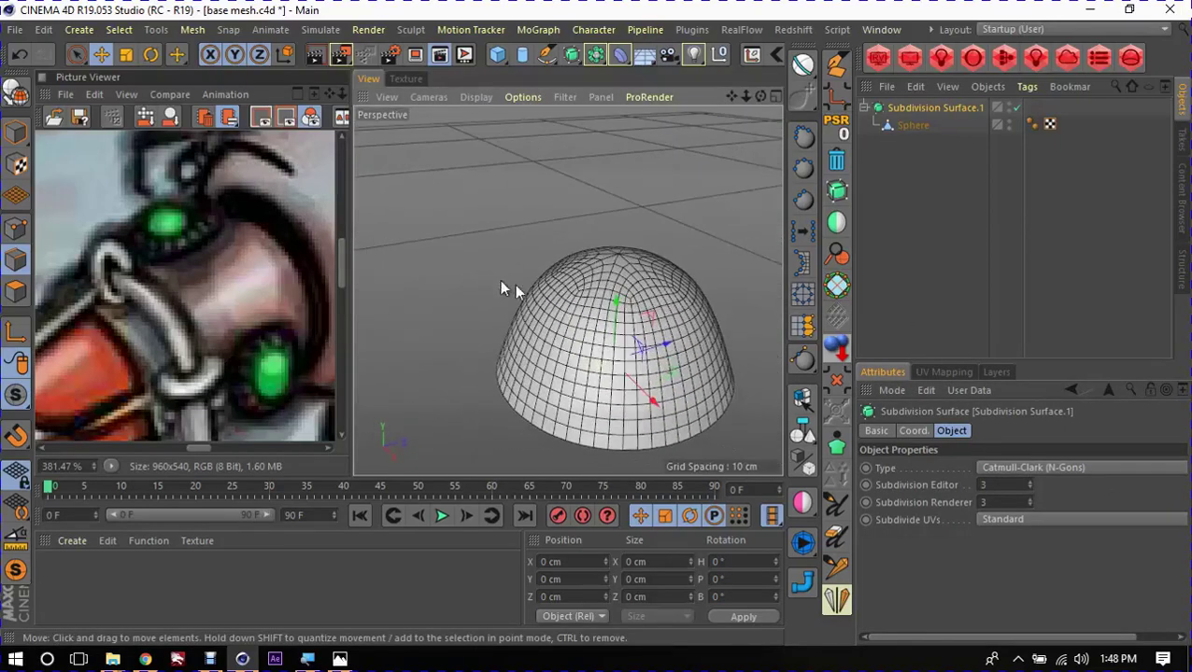
Step: Lower the editor subdivision level, select the Sphere mesh and disable the Subdivision Surface
{"action": "left_click", "coordinate": [1027, 488]}
{"action": "left_click", "coordinate": [1027, 487]}
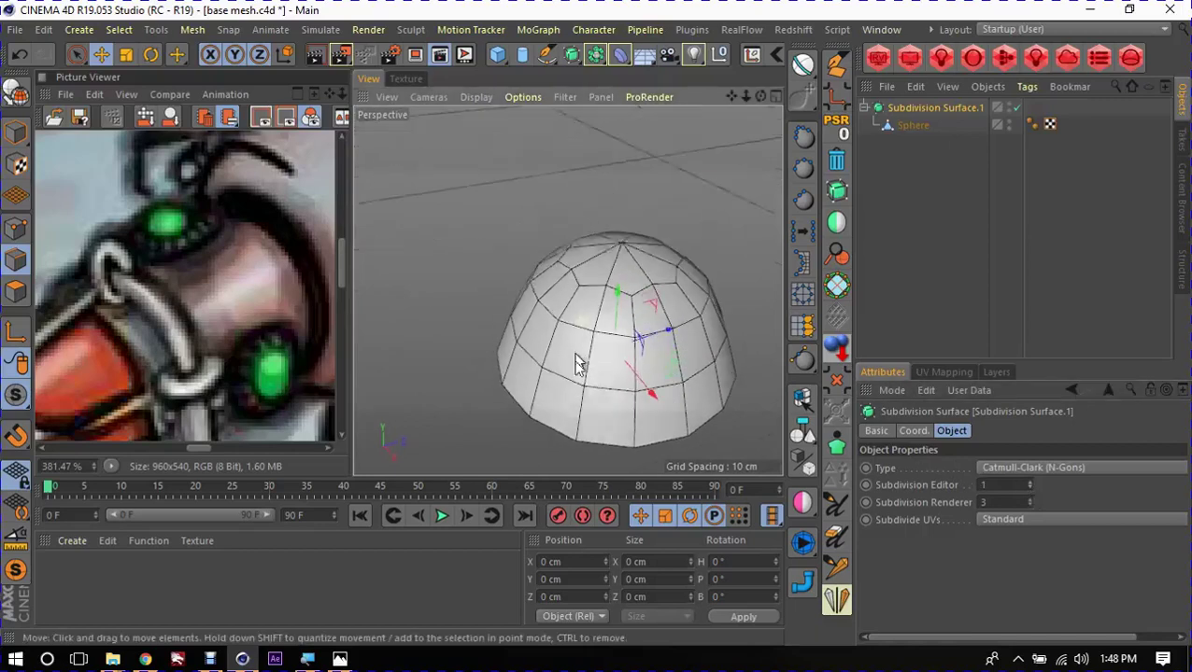
{"action": "left_click", "coordinate": [911, 125]}
{"action": "key", "text": "q"}
{"action": "left_click_drag", "start_coordinate": [615, 237], "coordinate": [596, 332], "text": "alt"}
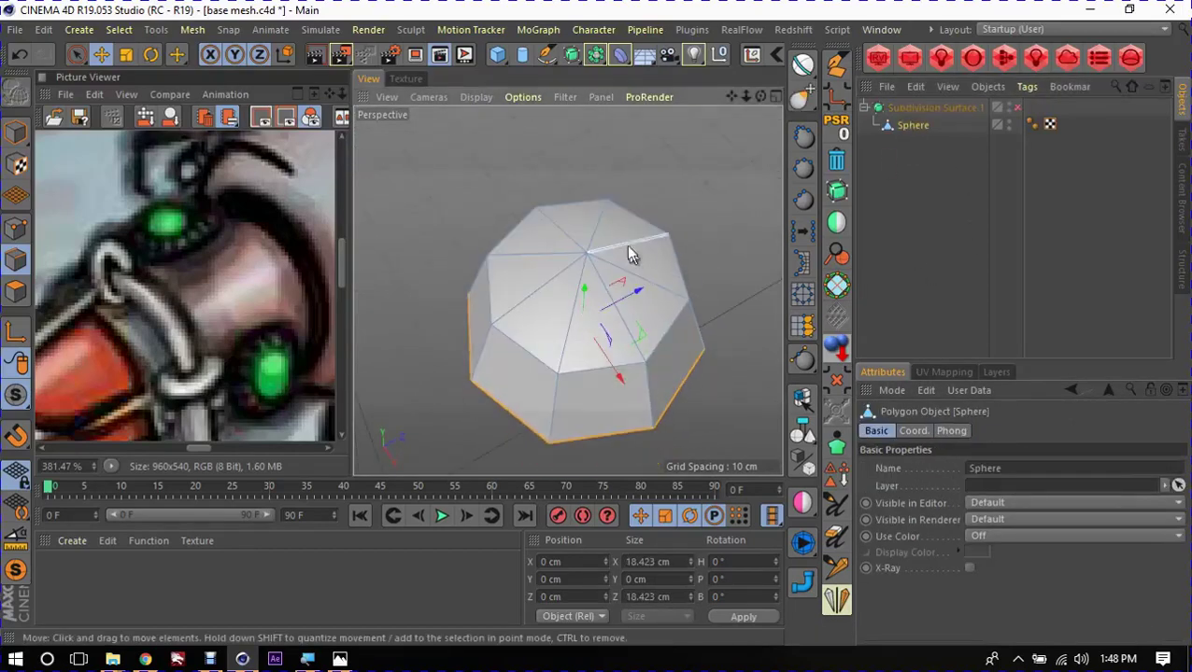
Step: Cut a new edge loop around the dome near its top pole with Loop/Path Cut
{"action": "left_click", "coordinate": [564, 249]}
{"action": "double_click", "coordinate": [565, 251]}
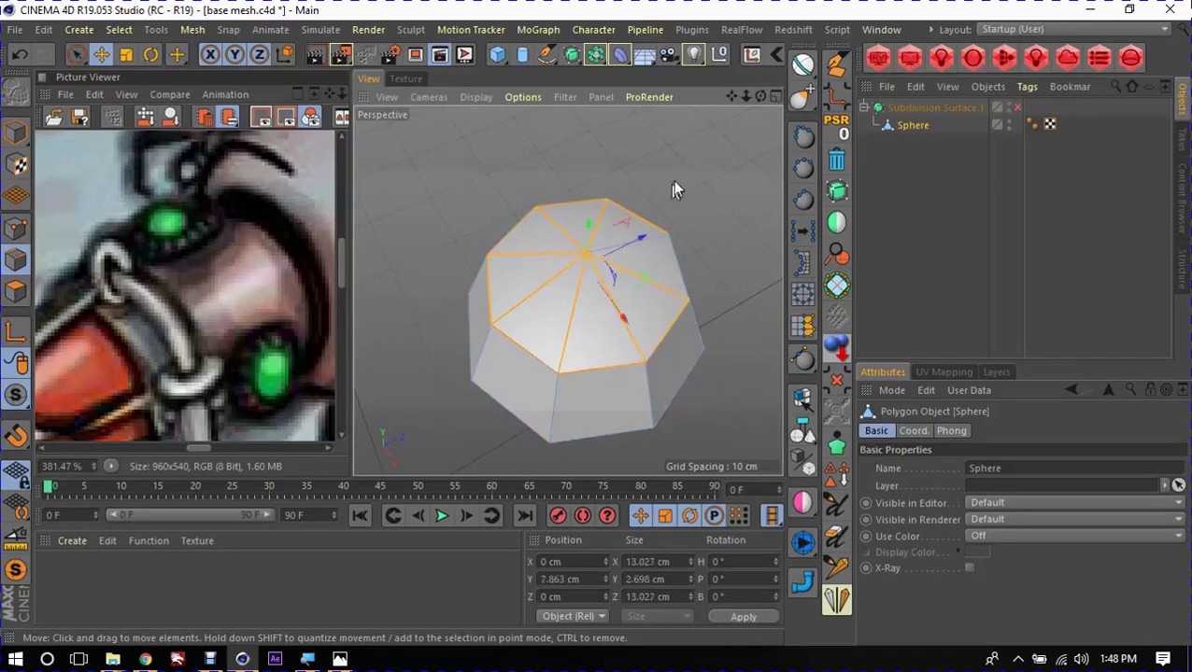
{"action": "key", "text": "ctrl+shift+a"}
{"action": "left_click_drag", "start_coordinate": [575, 258], "coordinate": [721, 181], "text": "alt"}
{"action": "key", "text": "k"}
{"action": "key", "text": "l"}
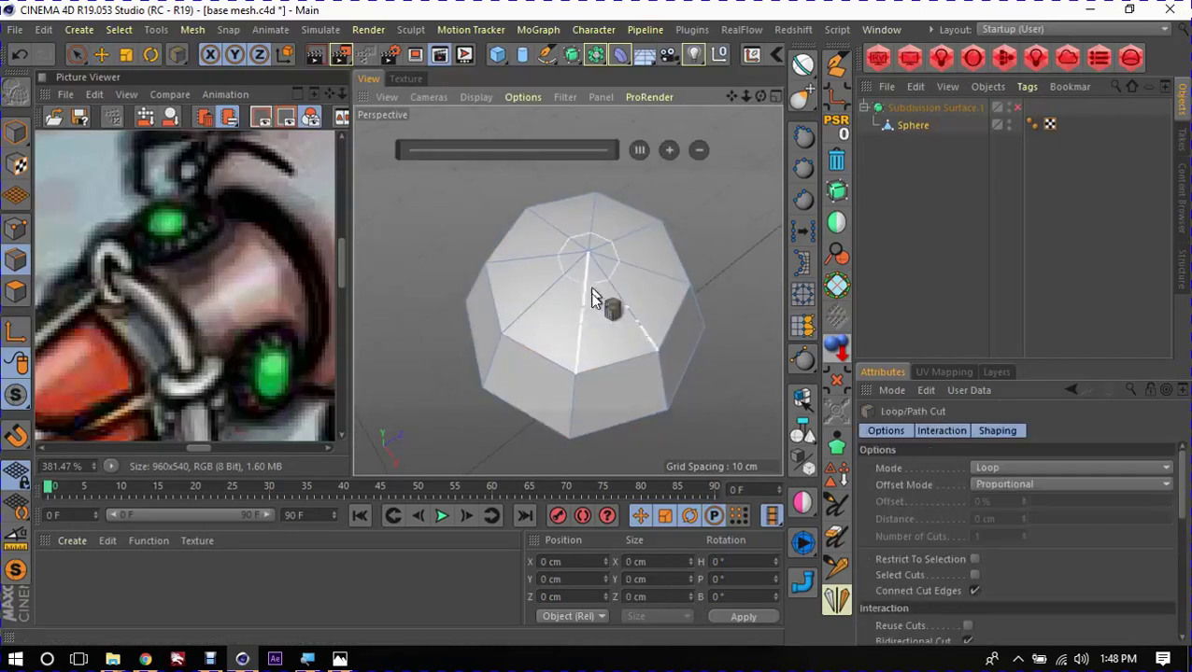
{"action": "scroll", "coordinate": [626, 299], "scroll_direction": "up", "scroll_amount": 2}
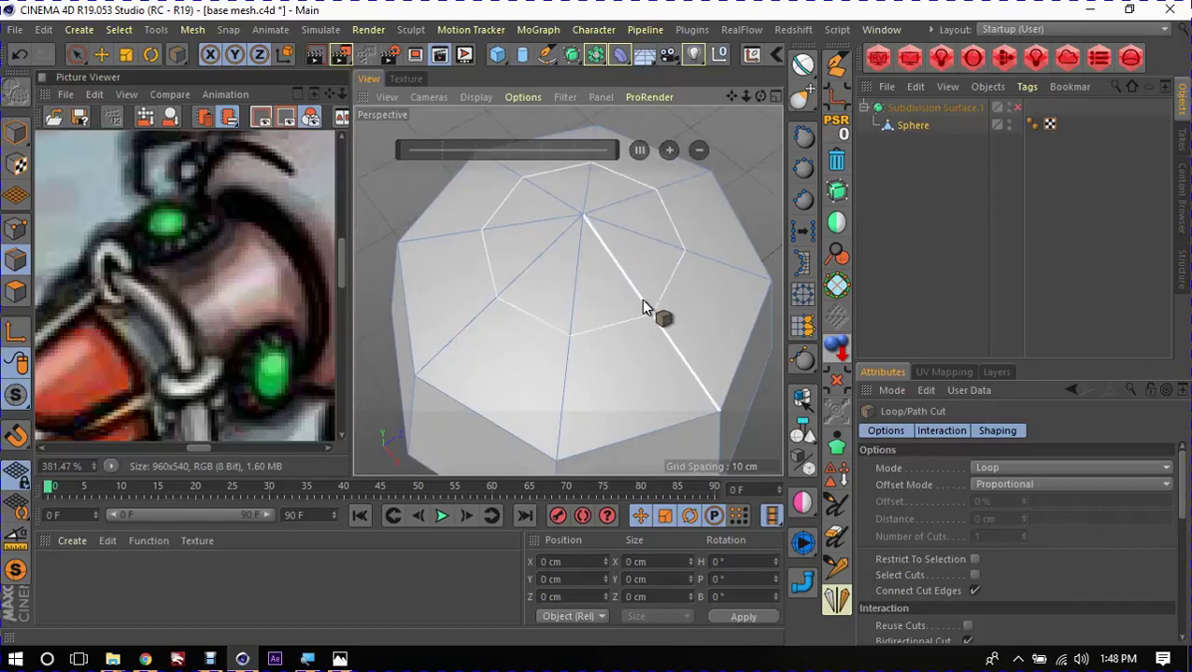
{"action": "left_click", "coordinate": [641, 299]}
{"action": "left_click_drag", "start_coordinate": [642, 295], "coordinate": [615, 360], "text": "alt"}
{"action": "key", "text": "e"}
Step: Select the edges meeting at the dome's centre point and raise the pole slightly
{"action": "left_click", "coordinate": [627, 297]}
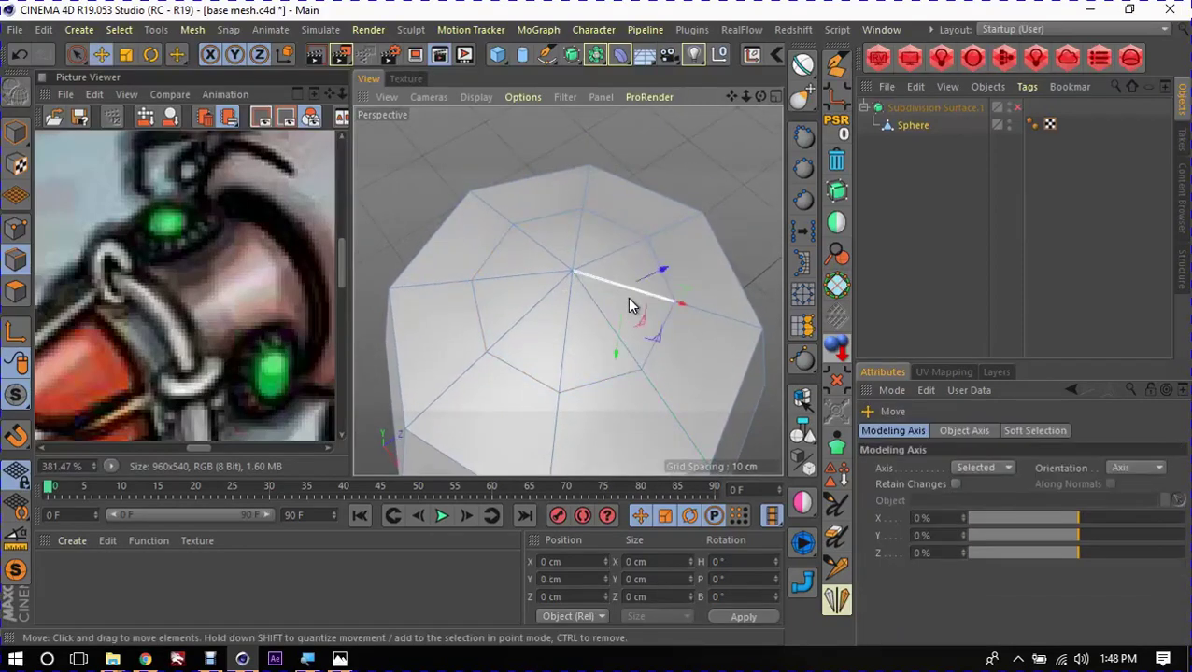
{"action": "left_click", "coordinate": [571, 240], "text": "shift"}
{"action": "left_click", "coordinate": [536, 276], "text": "shift"}
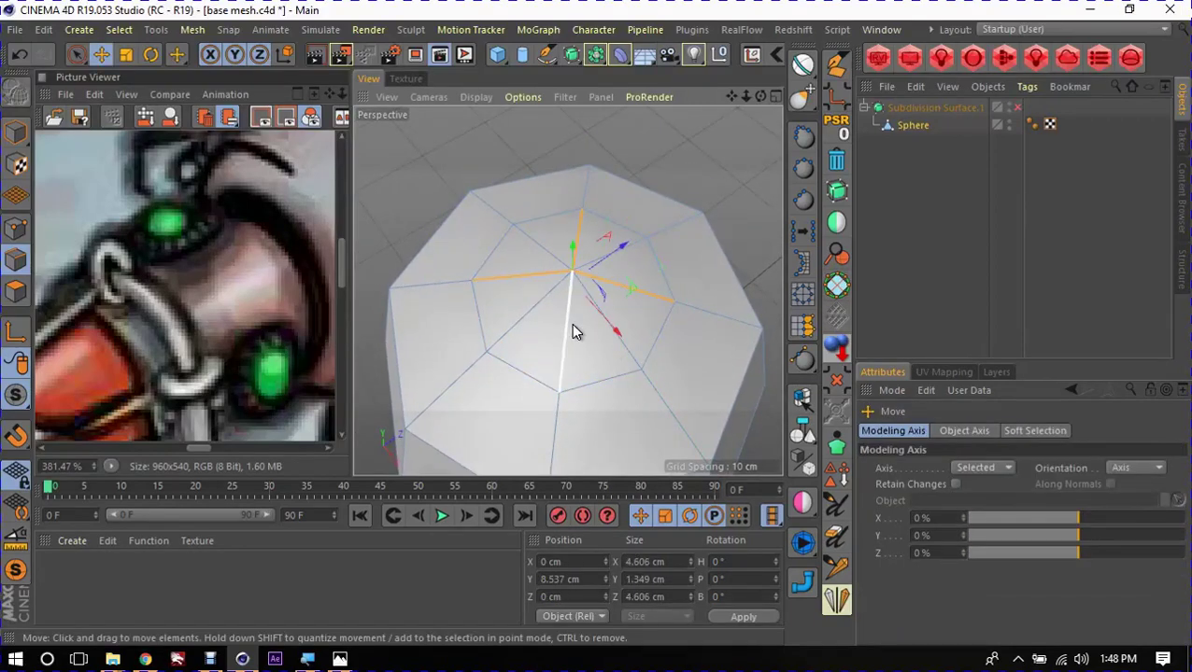
{"action": "left_click_drag", "start_coordinate": [561, 330], "coordinate": [575, 229], "text": "alt"}
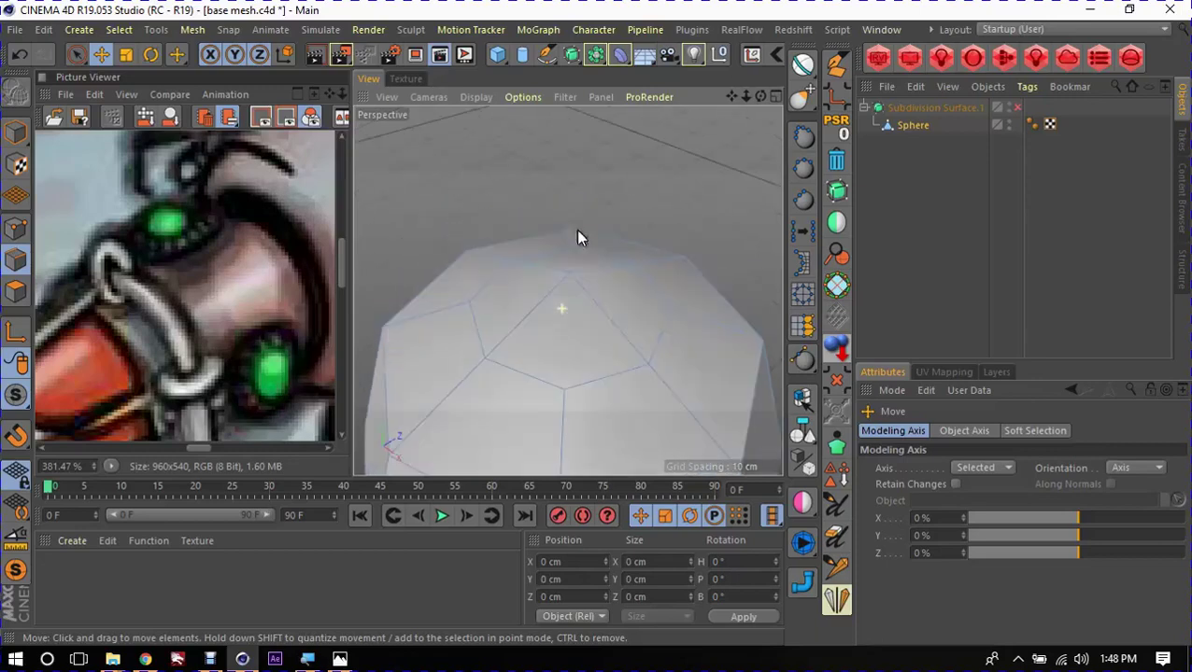
{"action": "mouse_move", "coordinate": [576, 280]}
{"action": "left_mouse_down", "text": "alt"}
{"action": "mouse_move", "coordinate": [583, 231]}
{"action": "mouse_move", "coordinate": [567, 232]}
{"action": "mouse_move", "coordinate": [570, 248]}
{"action": "left_mouse_up", "text": "alt"}
{"action": "mouse_move", "coordinate": [676, 234]}
{"action": "left_mouse_down", "text": "alt"}
{"action": "mouse_move", "coordinate": [556, 257]}
{"action": "mouse_move", "coordinate": [529, 374]}
{"action": "mouse_move", "coordinate": [657, 175]}
{"action": "mouse_move", "coordinate": [543, 290]}
{"action": "mouse_move", "coordinate": [533, 269]}
{"action": "left_mouse_up", "text": "alt"}
{"action": "left_click", "coordinate": [657, 175]}
Step: Select the Sphere dome and turn off its Subdivision Surface smoothing to see the cage
{"action": "scroll", "coordinate": [533, 269], "scroll_direction": "down", "scroll_amount": 5}
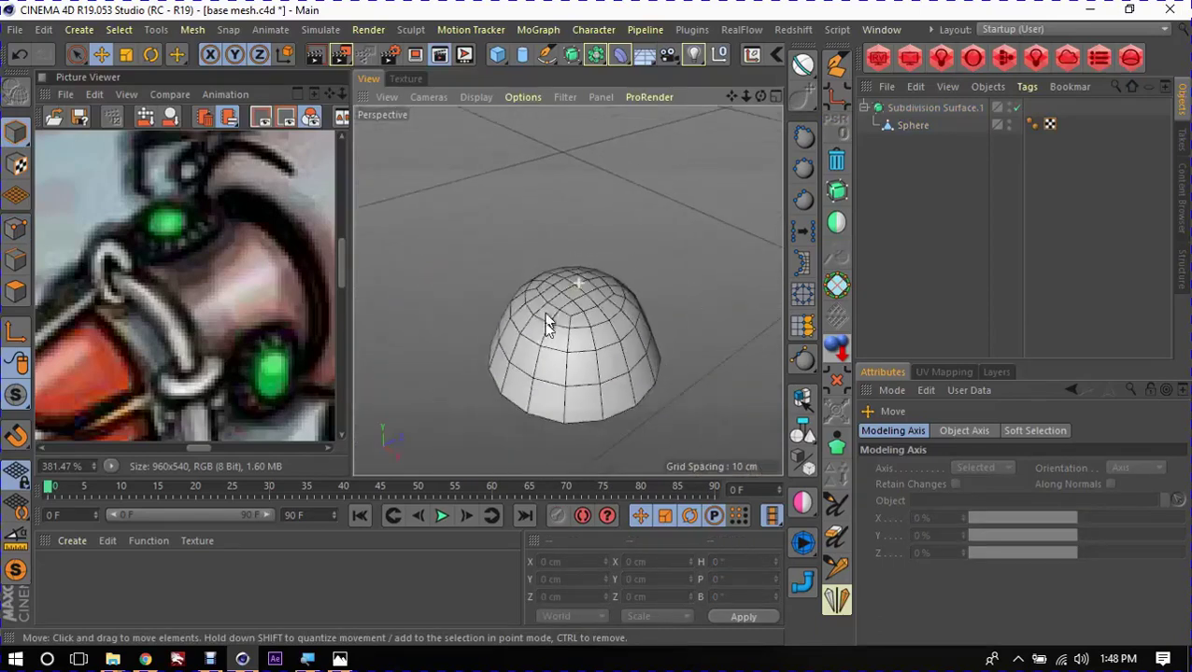
{"action": "mouse_move", "coordinate": [545, 319]}
{"action": "left_mouse_down", "text": "alt"}
{"action": "mouse_move", "coordinate": [481, 261]}
{"action": "mouse_move", "coordinate": [444, 276]}
{"action": "mouse_move", "coordinate": [705, 365]}
{"action": "mouse_move", "coordinate": [580, 274]}
{"action": "mouse_move", "coordinate": [613, 297]}
{"action": "left_mouse_up", "text": "alt"}
{"action": "left_click", "coordinate": [912, 126]}
{"action": "key", "text": "q"}
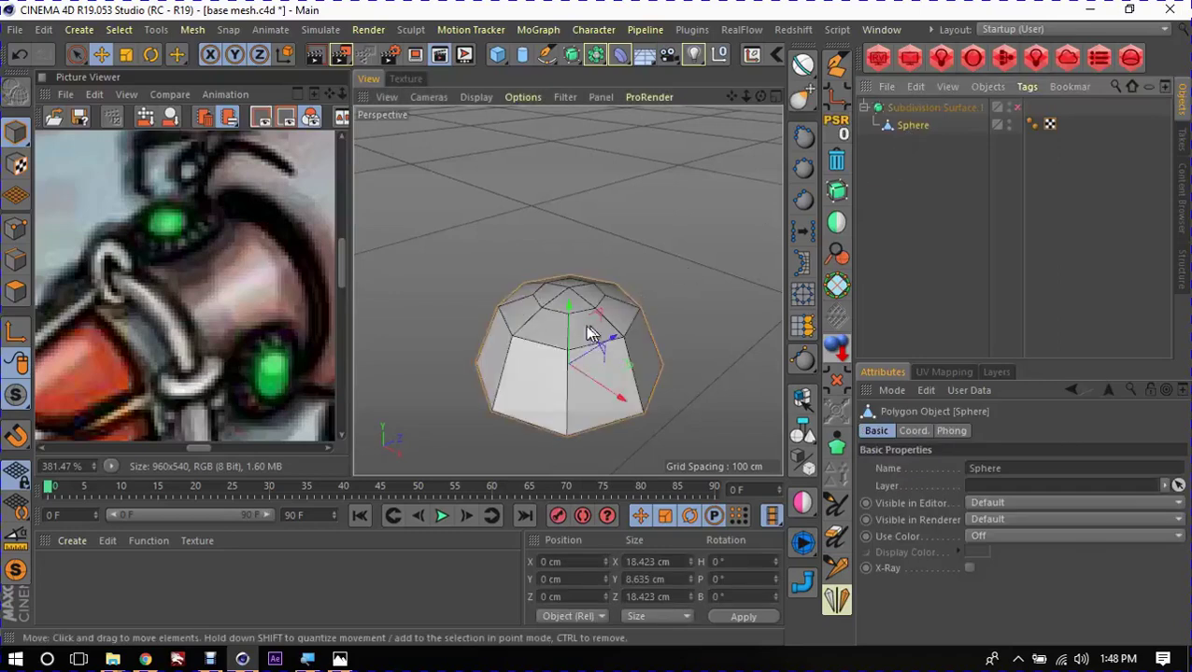
{"action": "left_click_drag", "start_coordinate": [533, 292], "coordinate": [571, 366], "text": "alt"}
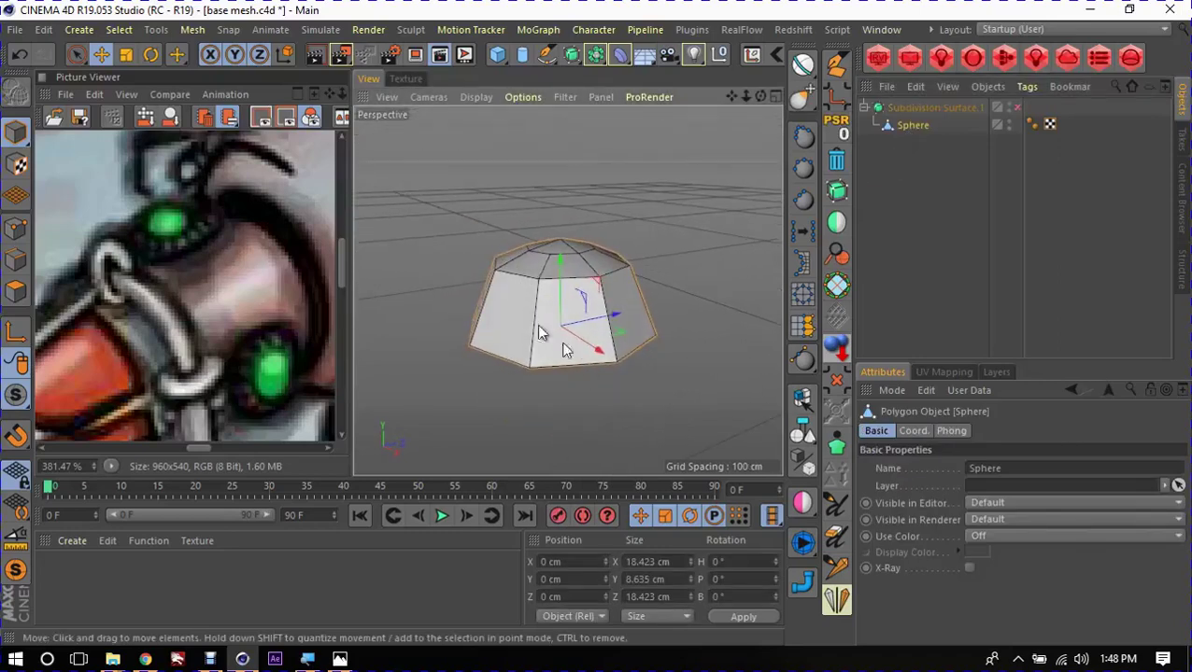
Step: Push the dome's top polygons down and scale them in, giving a 17.004 × 4.173 cm smoothed cap
{"action": "key", "text": "Return"}
{"action": "left_click_drag", "start_coordinate": [555, 279], "coordinate": [572, 230]}
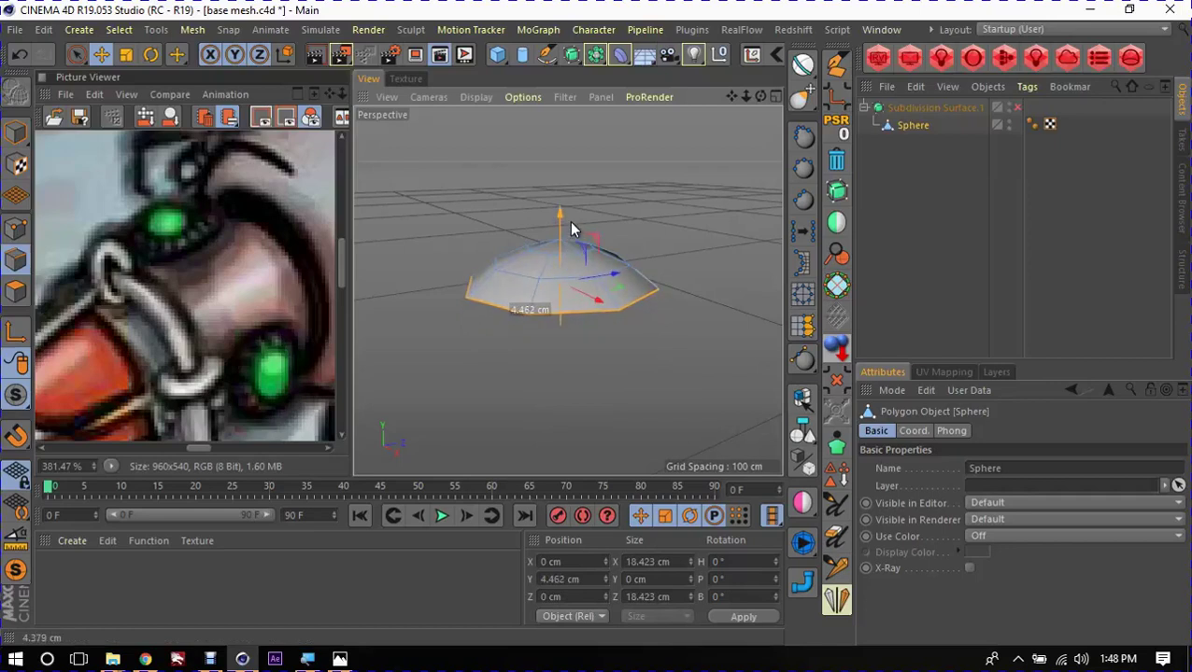
{"action": "key", "text": "t"}
{"action": "mouse_move", "coordinate": [655, 230]}
{"action": "left_mouse_down"}
{"action": "mouse_move", "coordinate": [696, 242]}
{"action": "mouse_move", "coordinate": [654, 243]}
{"action": "mouse_move", "coordinate": [599, 335]}
{"action": "left_mouse_up"}
{"action": "key", "text": "e"}
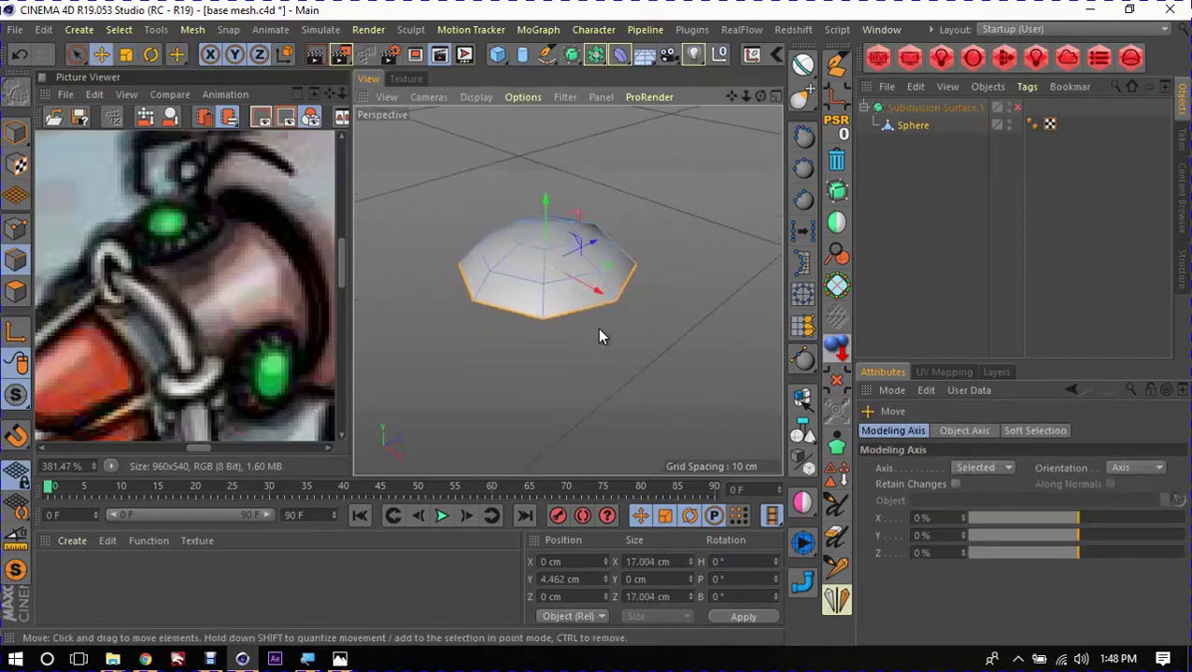
{"action": "key", "text": "q"}
{"action": "key", "text": "q"}
{"action": "key", "text": "q"}
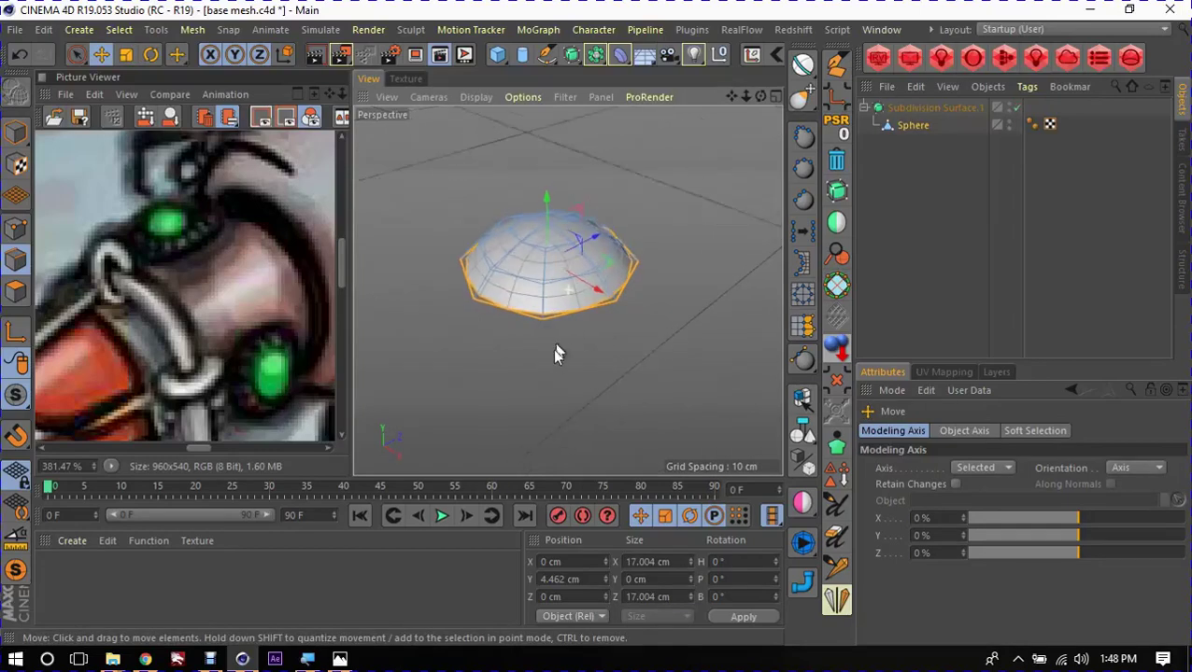
{"action": "left_click", "coordinate": [565, 332]}
{"action": "mouse_move", "coordinate": [580, 351]}
{"action": "left_mouse_down", "text": "alt"}
{"action": "mouse_move", "coordinate": [552, 402]}
{"action": "mouse_move", "coordinate": [577, 352]}
{"action": "mouse_move", "coordinate": [540, 247]}
{"action": "mouse_move", "coordinate": [564, 239]}
{"action": "mouse_move", "coordinate": [564, 329]}
{"action": "mouse_move", "coordinate": [581, 307]}
{"action": "left_mouse_up", "text": "alt"}
{"action": "key", "text": "q"}
{"action": "key", "text": "q"}
{"action": "key", "text": "q"}
{"action": "key", "text": "q"}
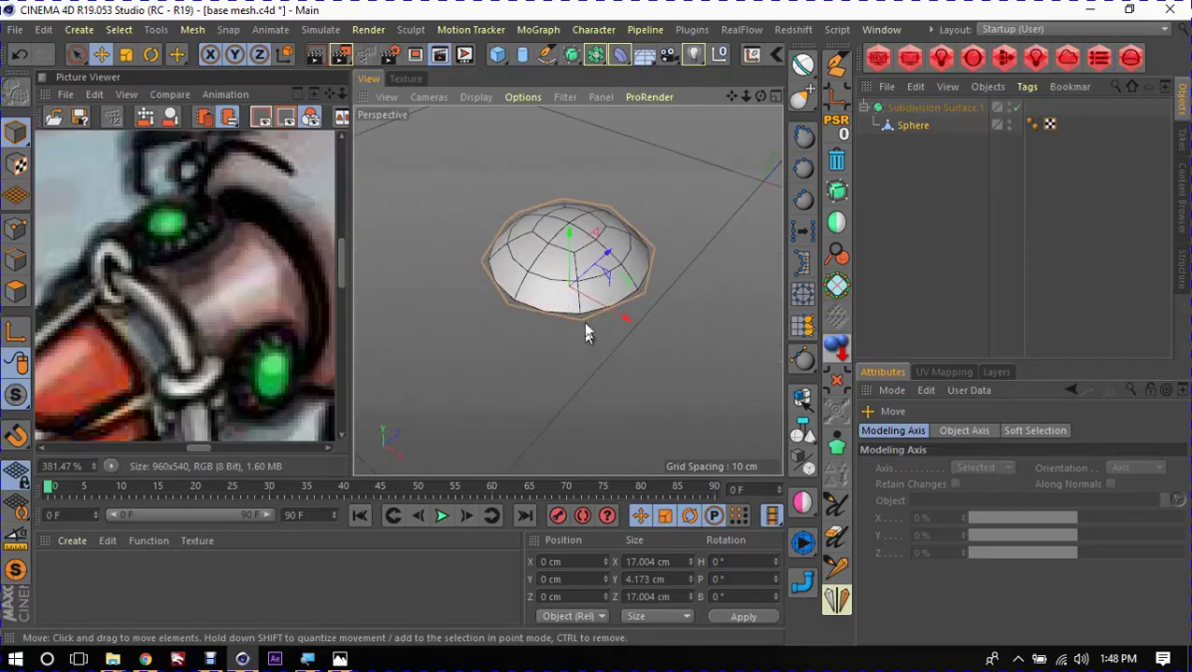
Step: Add a torus, reset its PSR, shrink it around the dome and raise it to Y 2.46 cm
{"action": "left_click", "coordinate": [497, 56]}
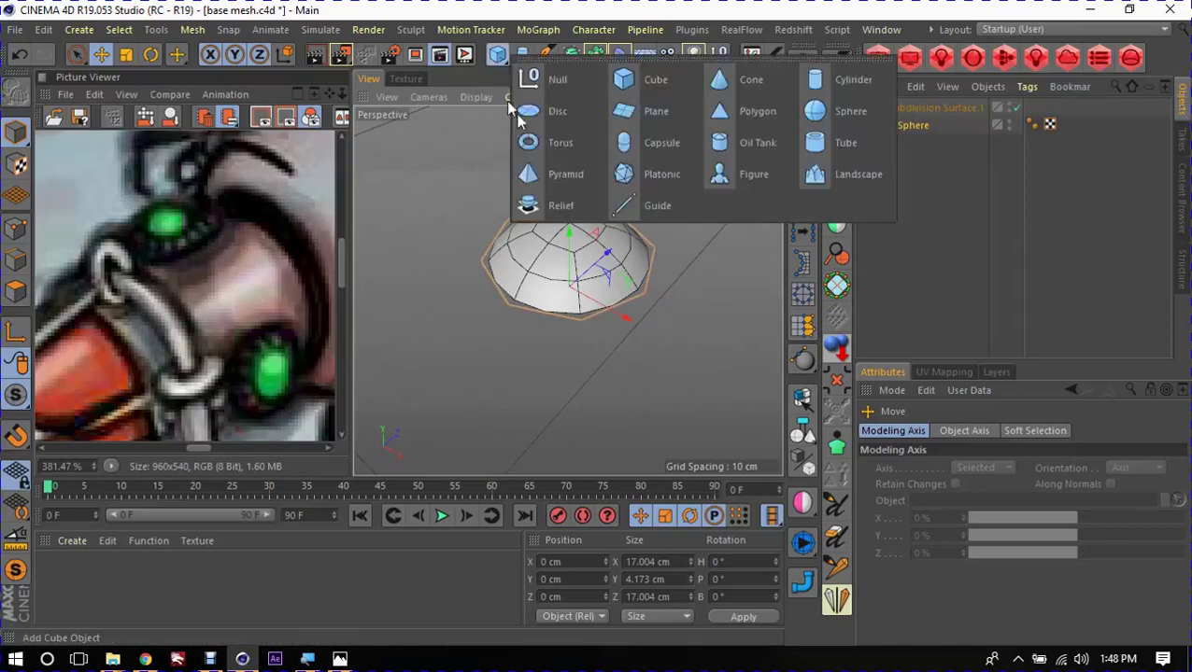
{"action": "left_click", "coordinate": [580, 146]}
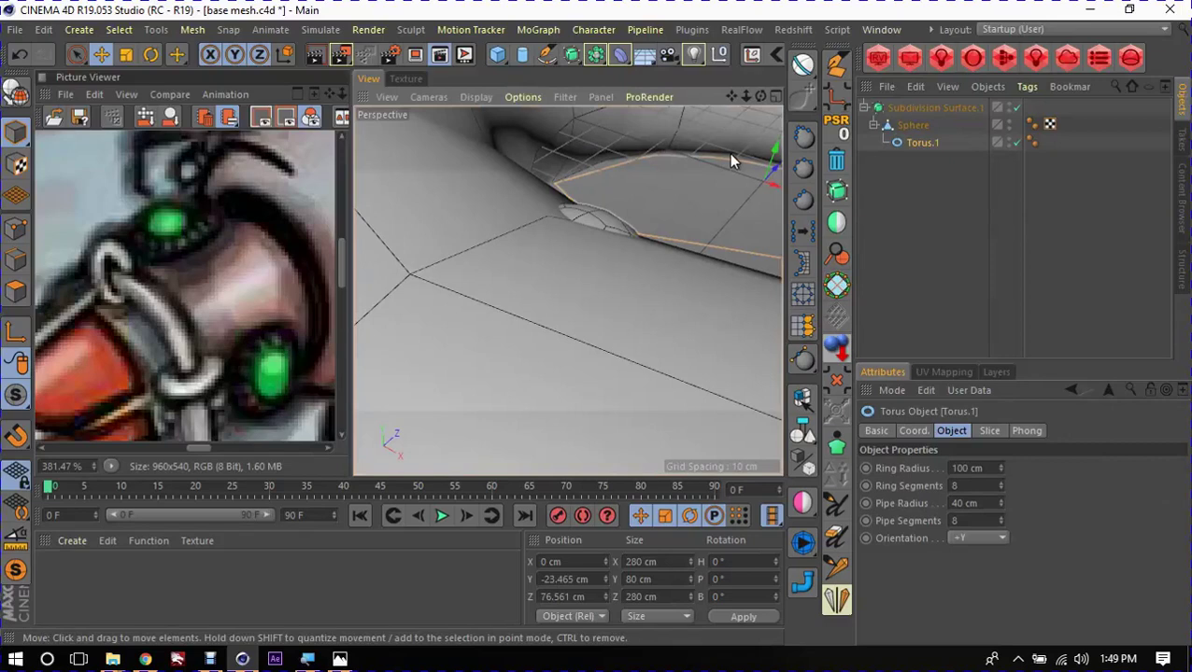
{"action": "left_click", "coordinate": [838, 131]}
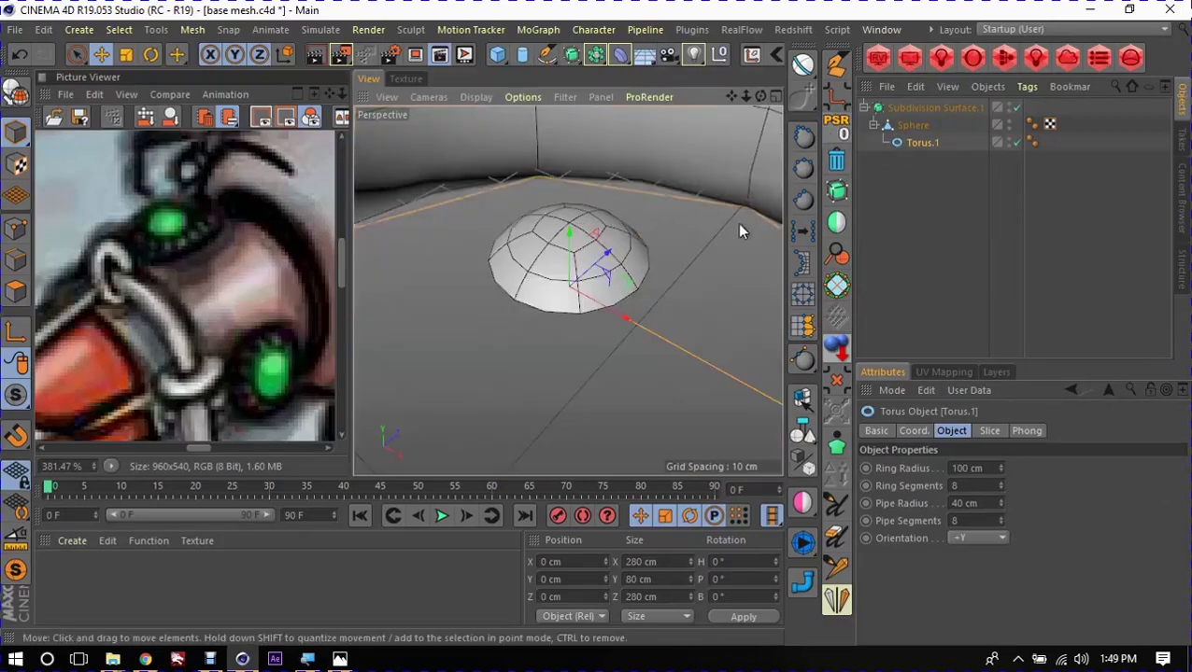
{"action": "key", "text": "t"}
{"action": "left_click_drag", "start_coordinate": [706, 233], "coordinate": [598, 331]}
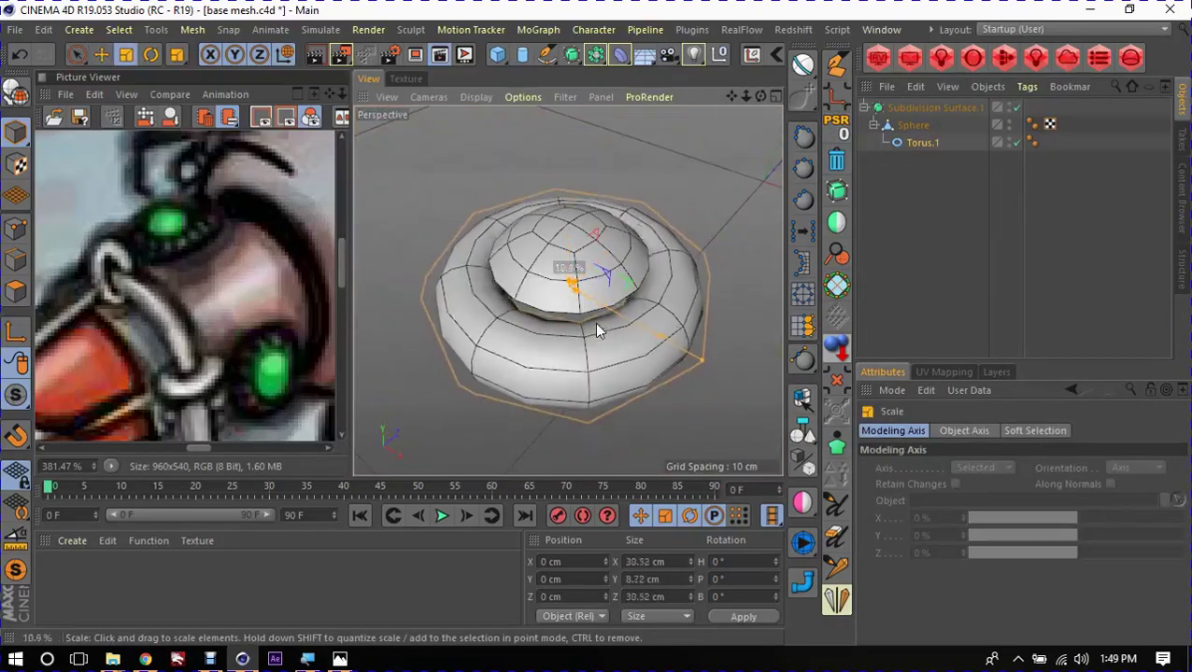
{"action": "key", "text": "e"}
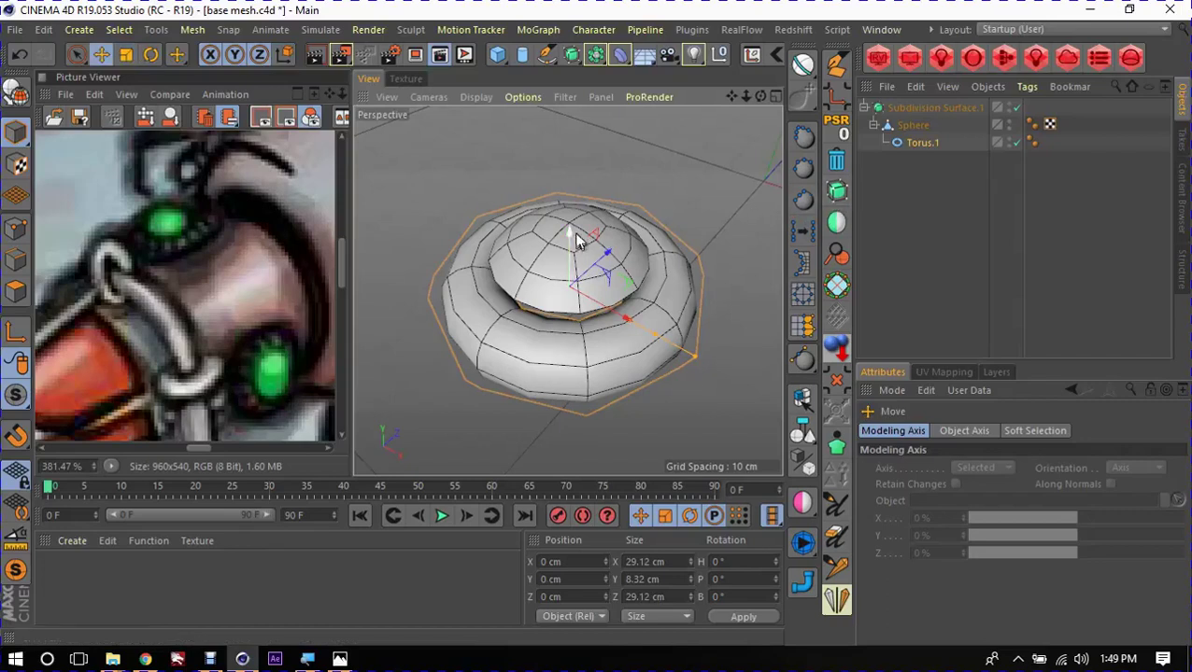
{"action": "left_click_drag", "start_coordinate": [575, 241], "coordinate": [586, 222]}
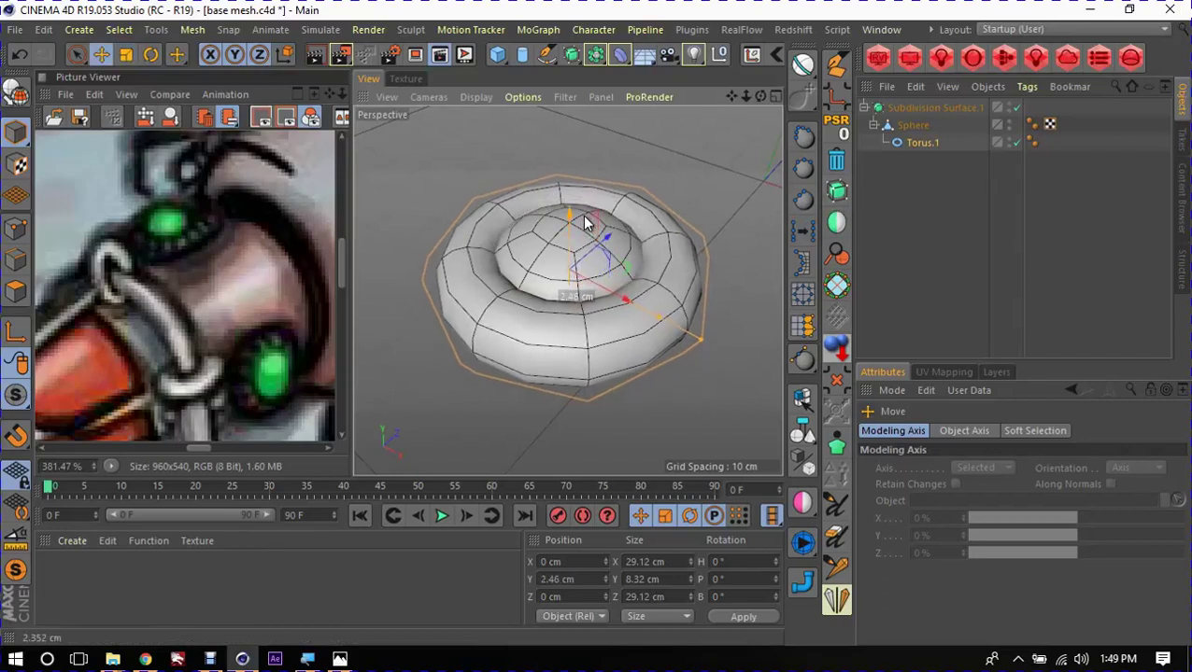
{"action": "mouse_move", "coordinate": [518, 275]}
{"action": "left_mouse_down", "text": "alt"}
{"action": "mouse_move", "coordinate": [556, 266]}
{"action": "mouse_move", "coordinate": [558, 293]}
{"action": "left_mouse_up", "text": "alt"}
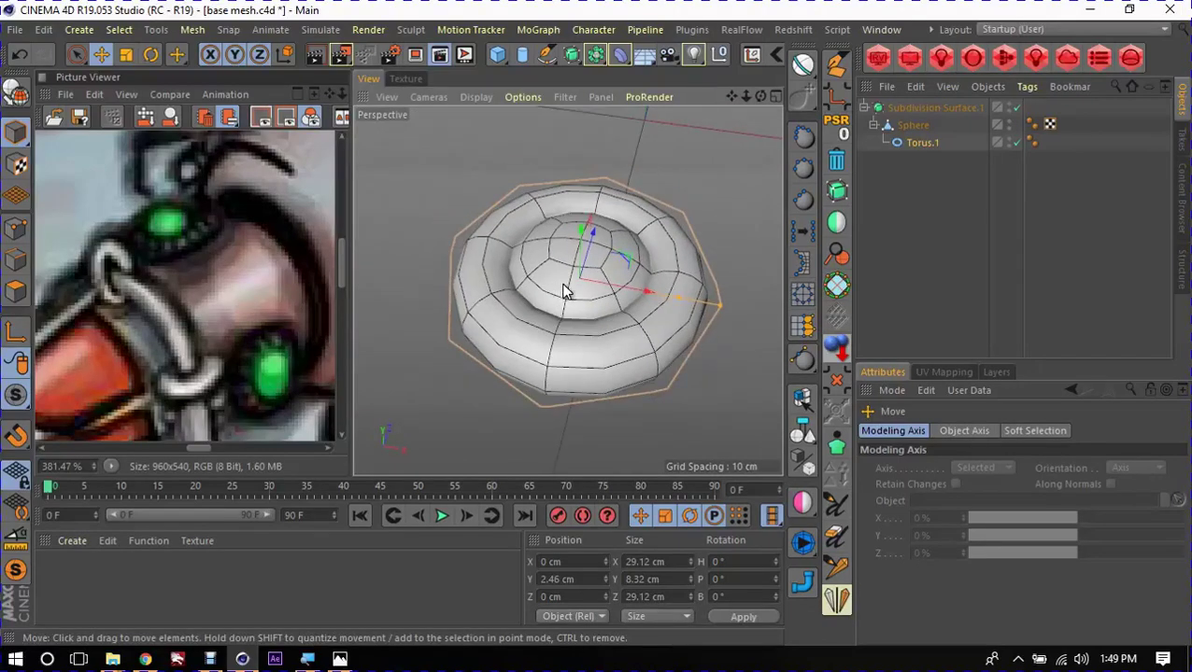
{"action": "key", "text": "u"}
{"action": "key", "text": "s"}
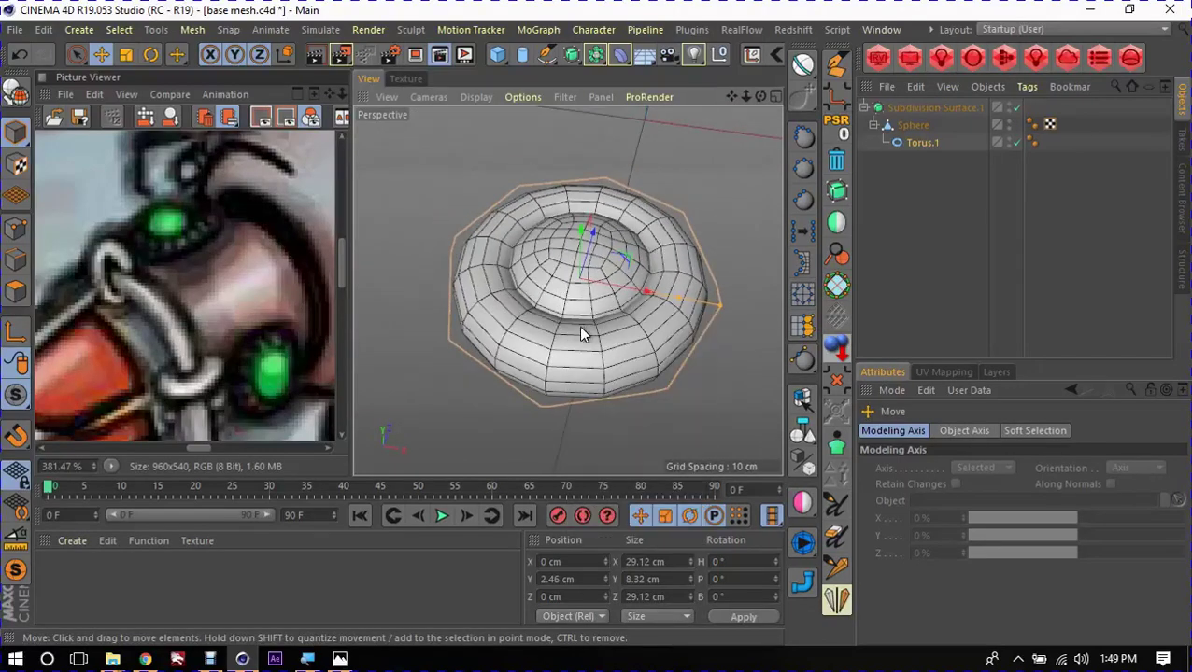
{"action": "left_click", "coordinate": [921, 144]}
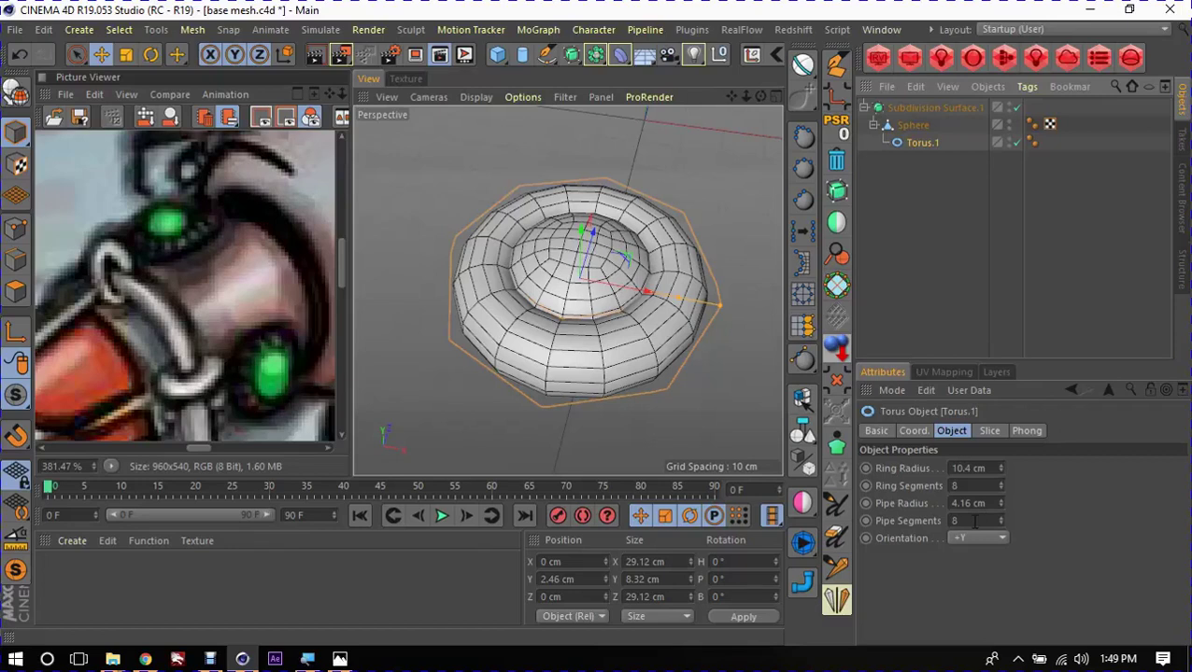
Step: Give the torus 8 pipe segments and turn off the Subdivision Surface smoothing
{"action": "left_click_drag", "start_coordinate": [625, 304], "coordinate": [731, 279], "text": "alt"}
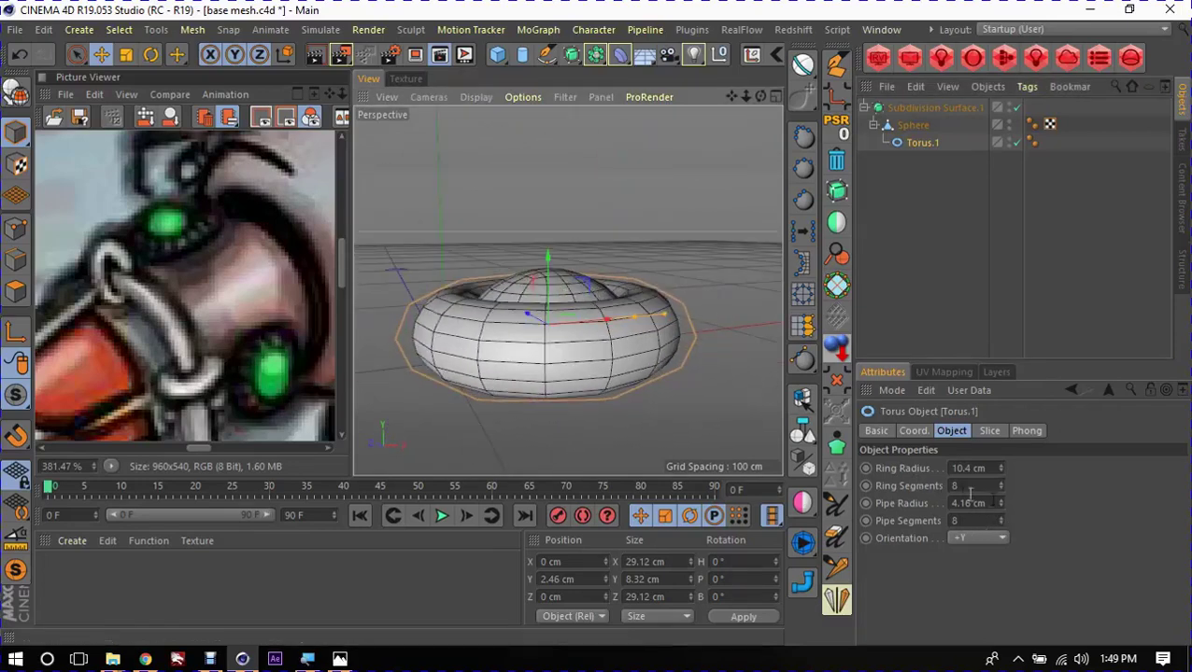
{"action": "double_click", "coordinate": [976, 521]}
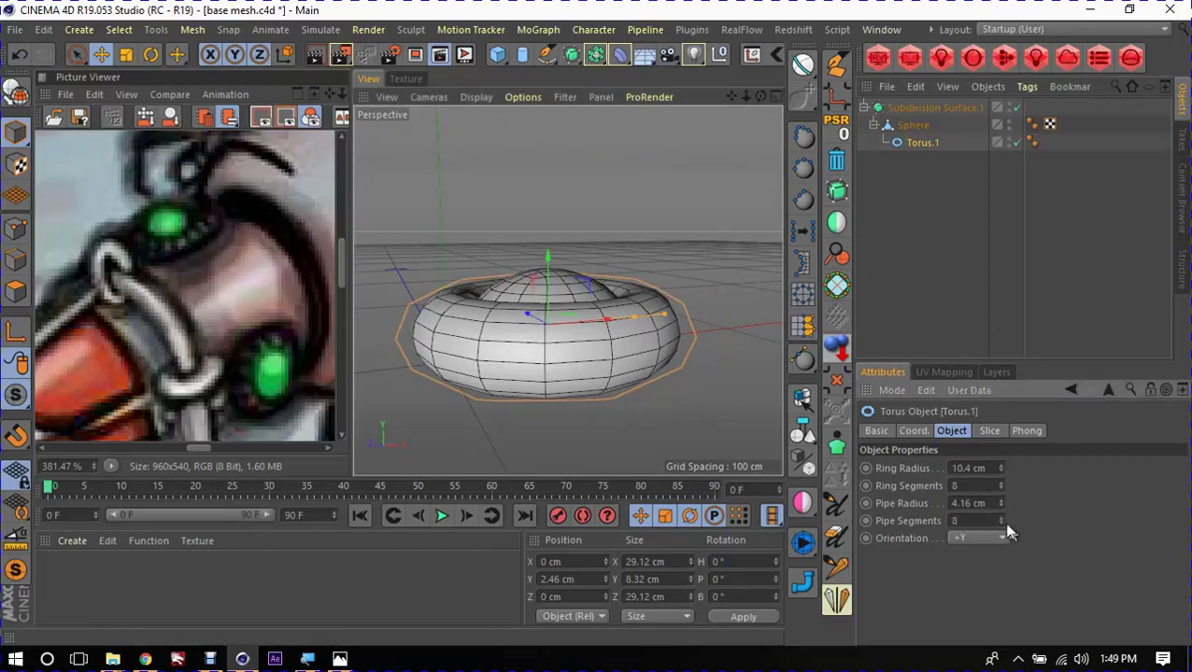
{"action": "type", "text": "3"}
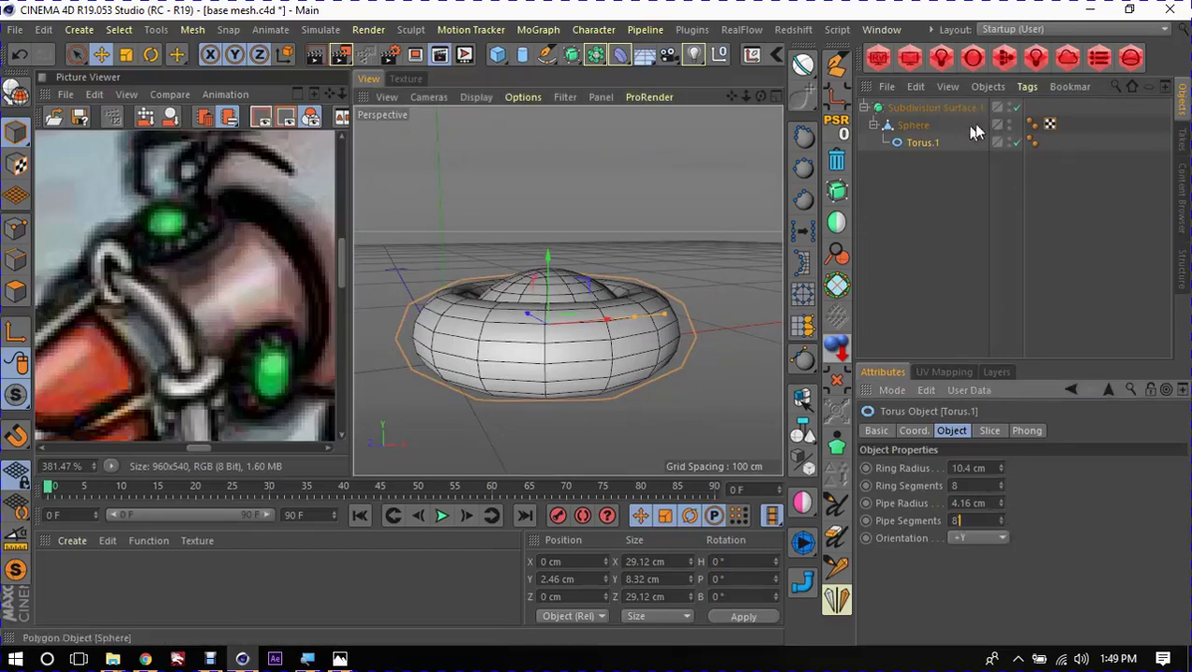
{"action": "left_click", "coordinate": [979, 109]}
{"action": "left_click", "coordinate": [1017, 109]}
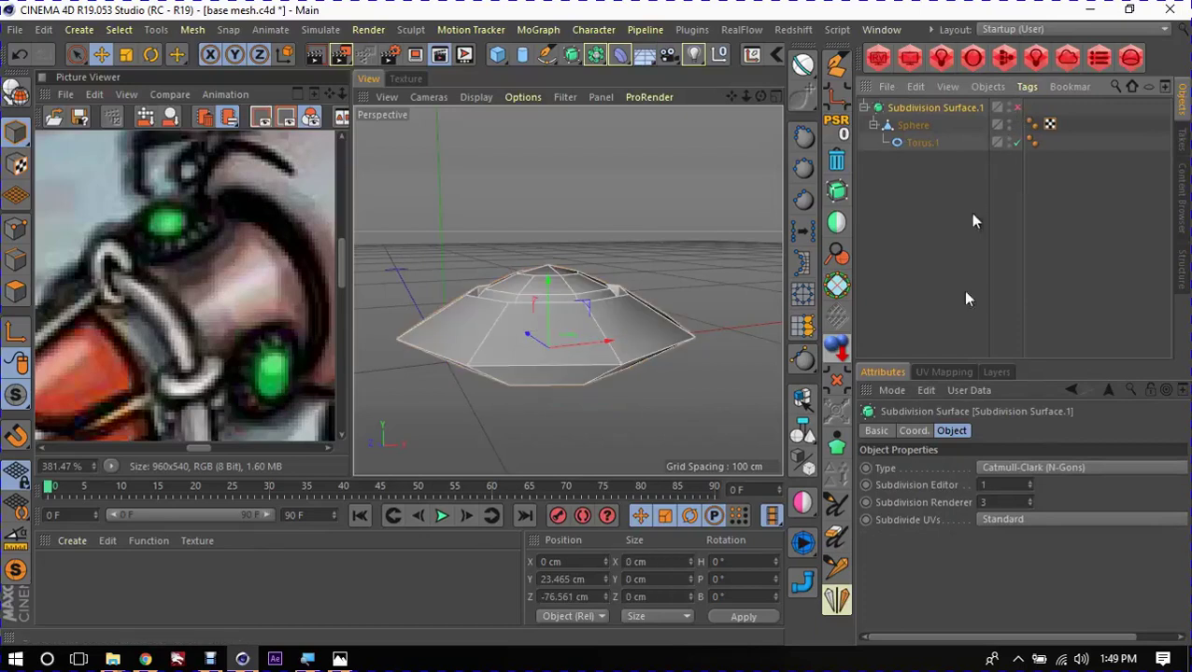
{"action": "left_click", "coordinate": [915, 142]}
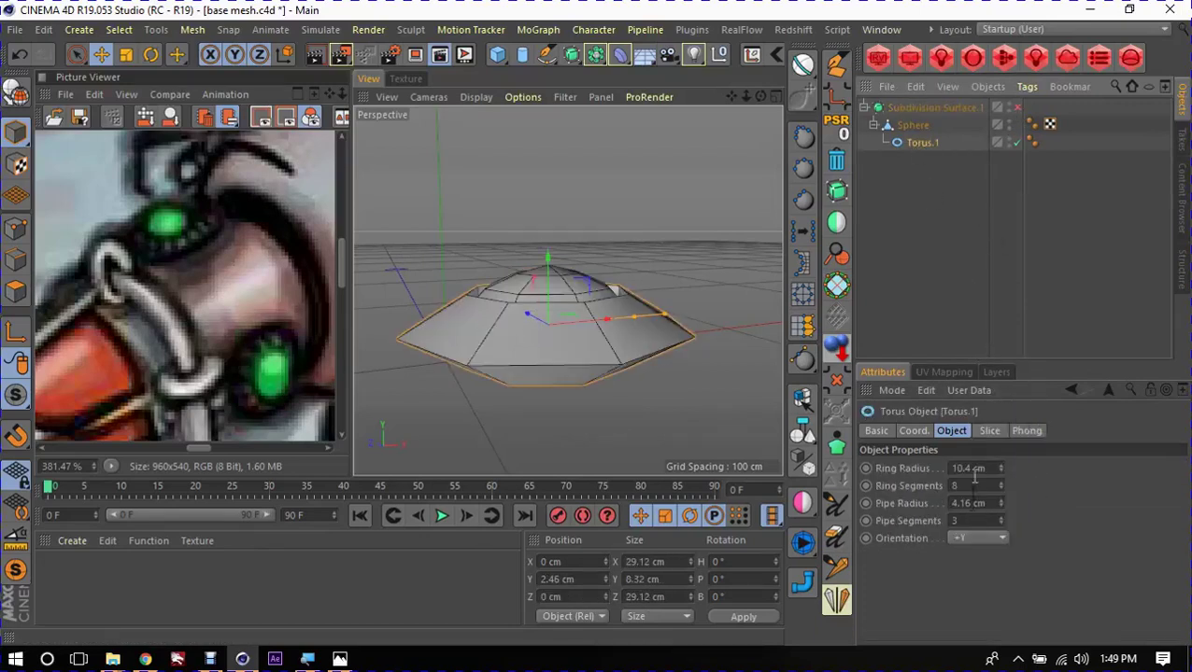
{"action": "type", "text": "8"}
{"action": "key", "text": "Return"}
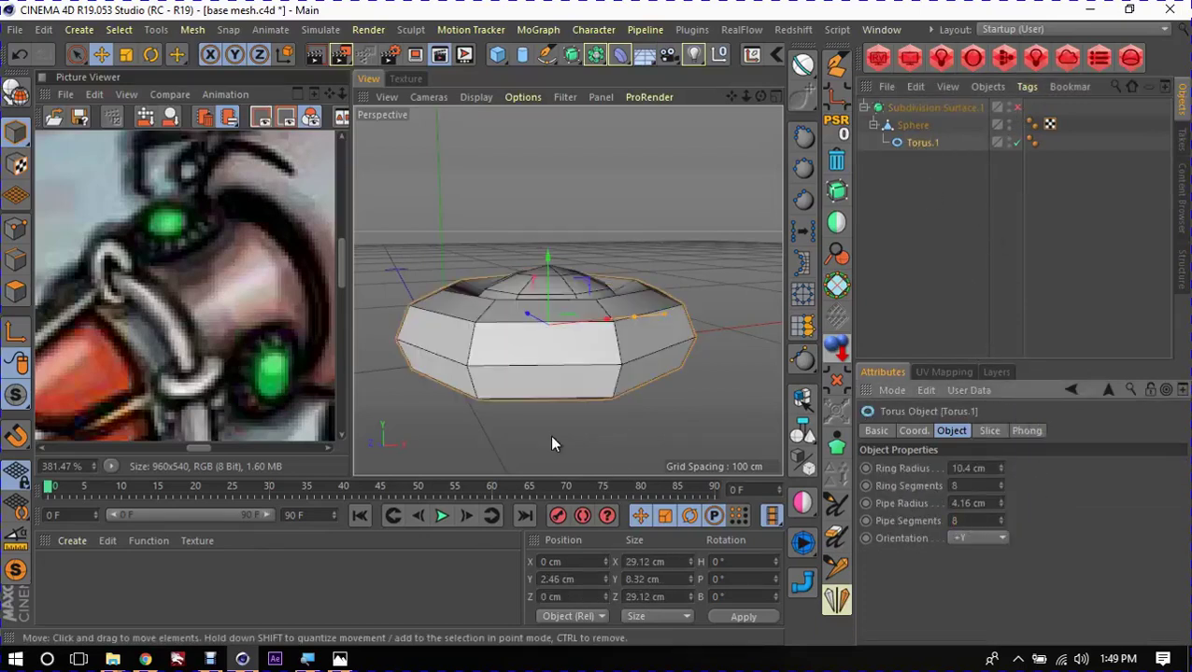
Step: Set the torus ring segments to 32 and view it from above
{"action": "mouse_move", "coordinate": [568, 331]}
{"action": "left_mouse_down", "text": "alt"}
{"action": "mouse_move", "coordinate": [412, 457]}
{"action": "mouse_move", "coordinate": [498, 444]}
{"action": "left_mouse_up", "text": "alt"}
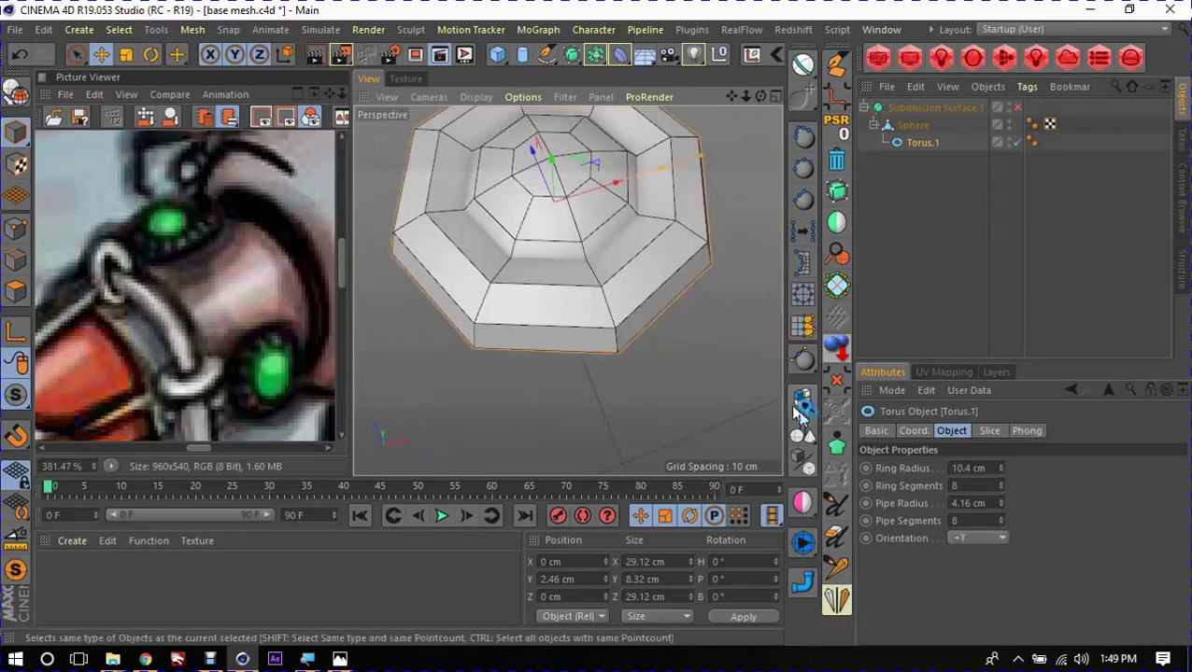
{"action": "left_click", "coordinate": [983, 485]}
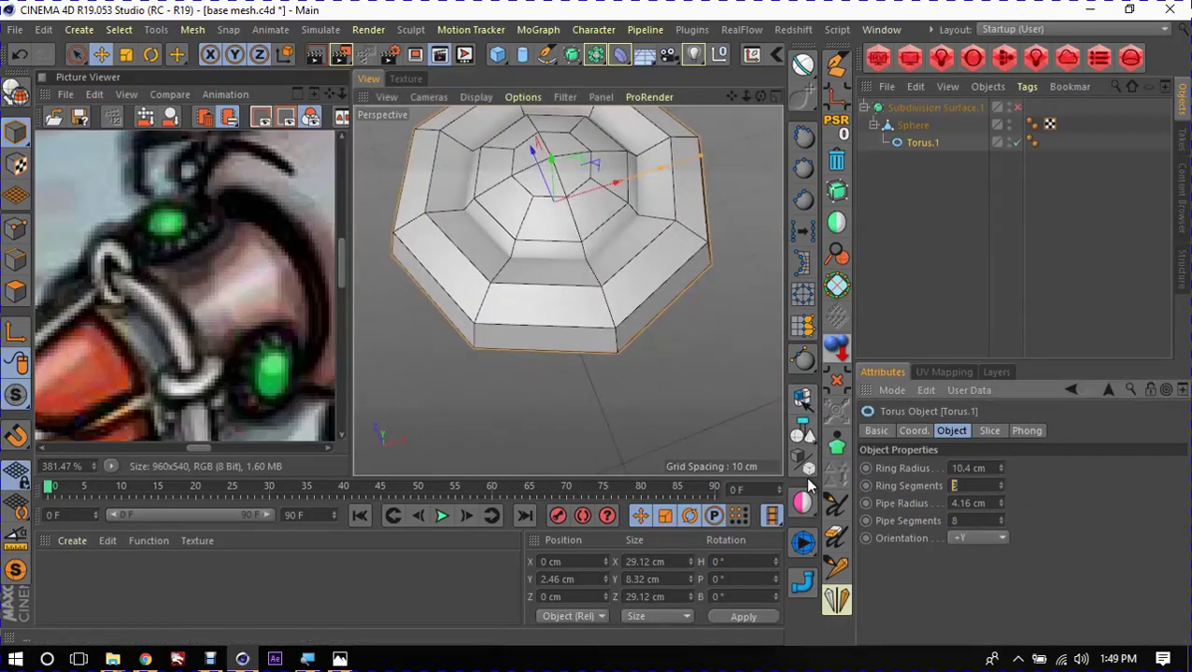
{"action": "type", "text": "32"}
{"action": "key", "text": "Return"}
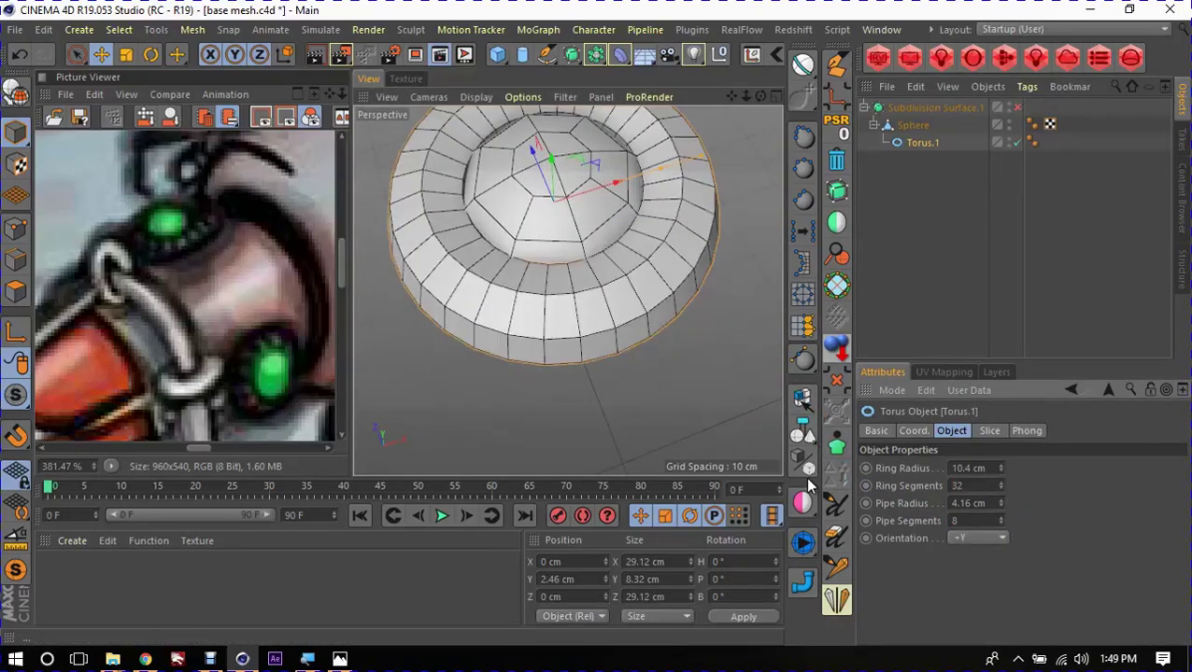
{"action": "mouse_move", "coordinate": [679, 304]}
{"action": "left_mouse_down", "text": "alt"}
{"action": "mouse_move", "coordinate": [496, 415]}
{"action": "mouse_move", "coordinate": [500, 354]}
{"action": "left_mouse_up", "text": "alt"}
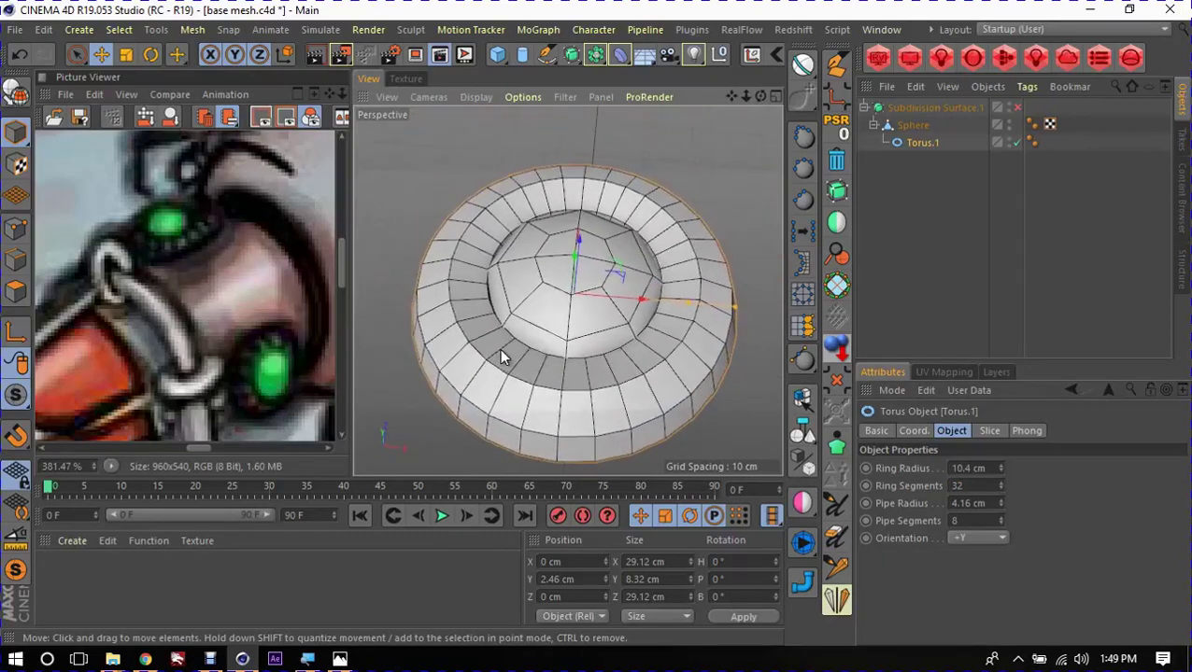
{"action": "left_click_drag", "start_coordinate": [578, 354], "coordinate": [510, 276], "text": "alt"}
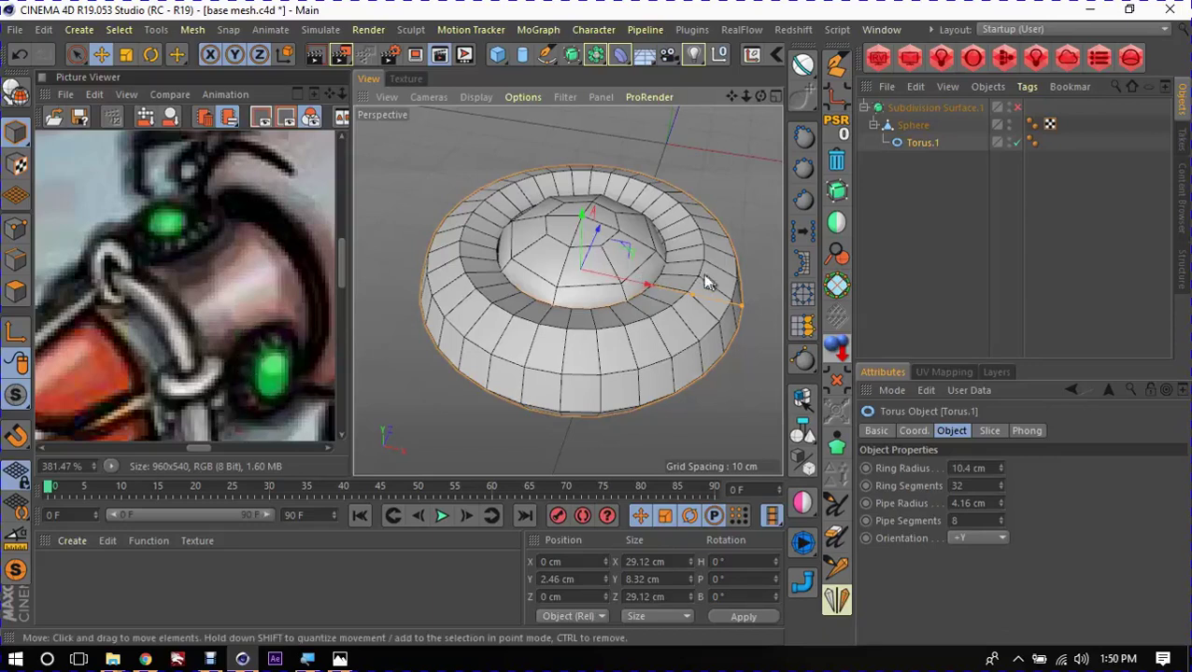
{"action": "mouse_move", "coordinate": [707, 283]}
{"action": "left_mouse_down", "text": "alt"}
{"action": "mouse_move", "coordinate": [434, 330]}
{"action": "mouse_move", "coordinate": [636, 208]}
{"action": "mouse_move", "coordinate": [633, 177]}
{"action": "mouse_move", "coordinate": [452, 322]}
{"action": "mouse_move", "coordinate": [601, 304]}
{"action": "mouse_move", "coordinate": [585, 273]}
{"action": "mouse_move", "coordinate": [586, 215]}
{"action": "mouse_move", "coordinate": [563, 294]}
{"action": "left_mouse_up", "text": "alt"}
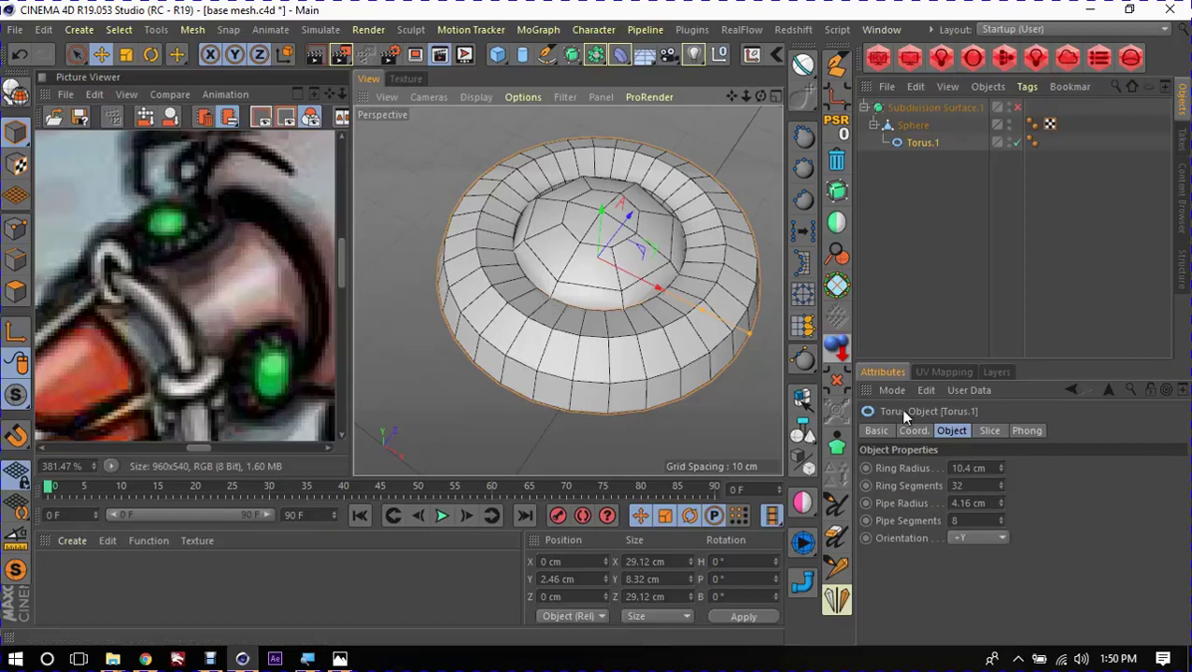
{"action": "mouse_move", "coordinate": [572, 380]}
{"action": "left_mouse_down", "text": "alt"}
{"action": "mouse_move", "coordinate": [591, 383]}
{"action": "mouse_move", "coordinate": [580, 402]}
{"action": "mouse_move", "coordinate": [616, 355]}
{"action": "left_mouse_up", "text": "alt"}
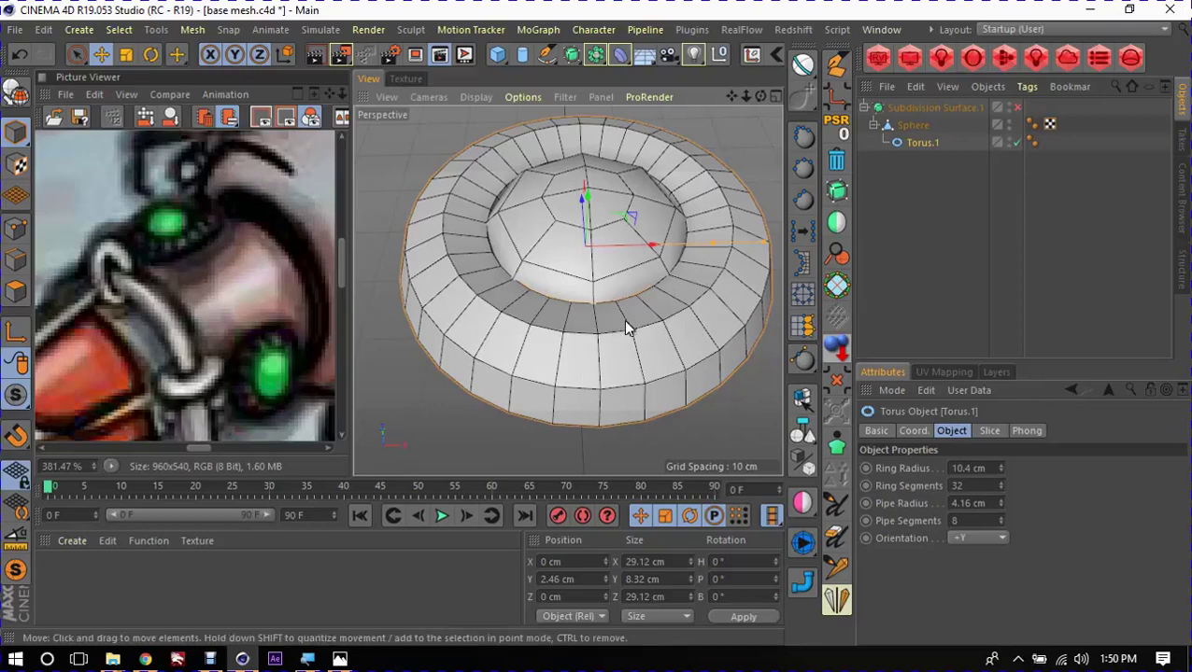
Step: Make the torus editable and delete its outer faces, keeping a short front strip
{"action": "key", "text": "c"}
{"action": "key", "text": "Return"}
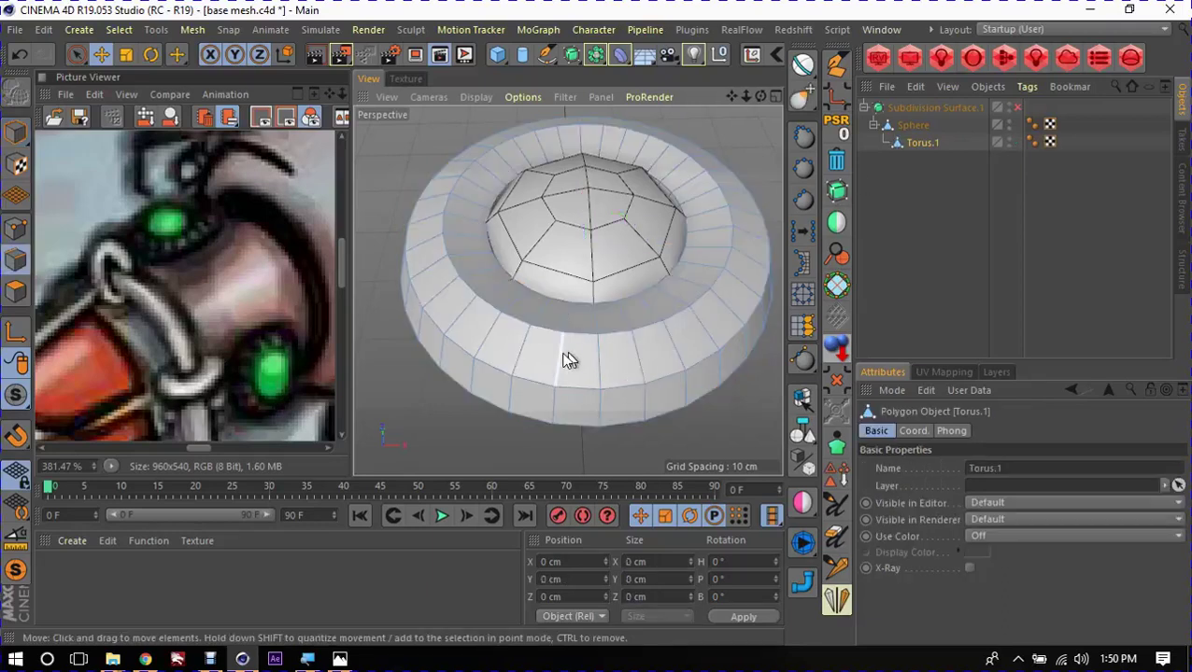
{"action": "double_click", "coordinate": [564, 360]}
{"action": "double_click", "coordinate": [639, 373], "text": "shift"}
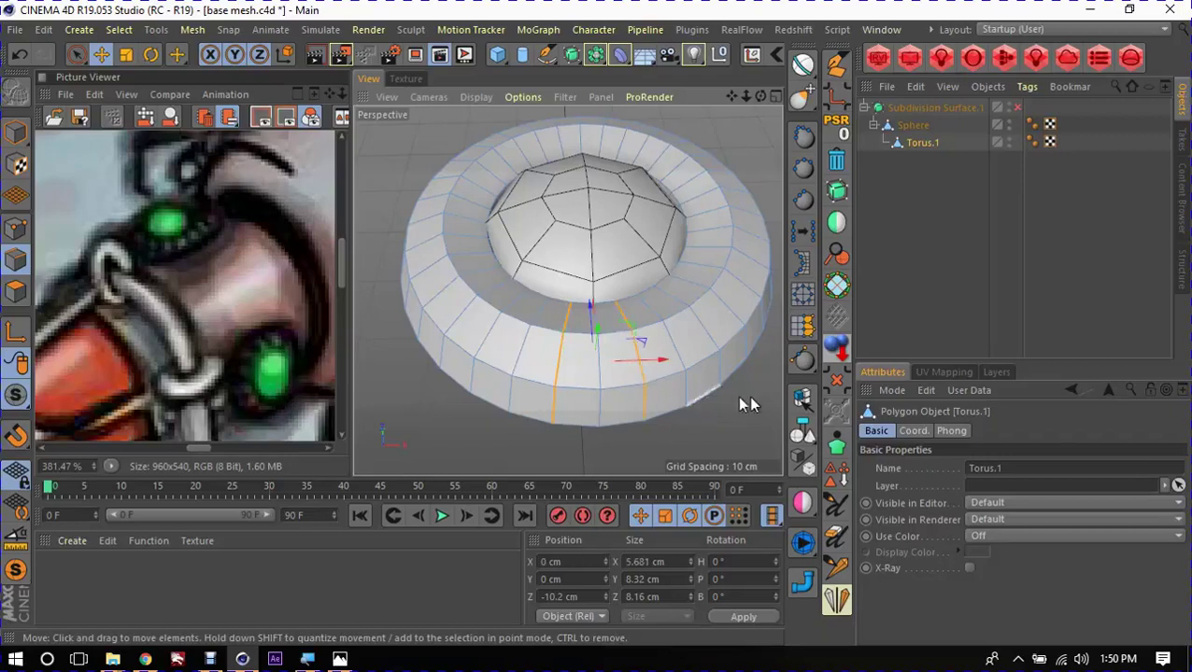
{"action": "key", "text": "u"}
{"action": "key", "text": "f"}
{"action": "left_click", "coordinate": [719, 335]}
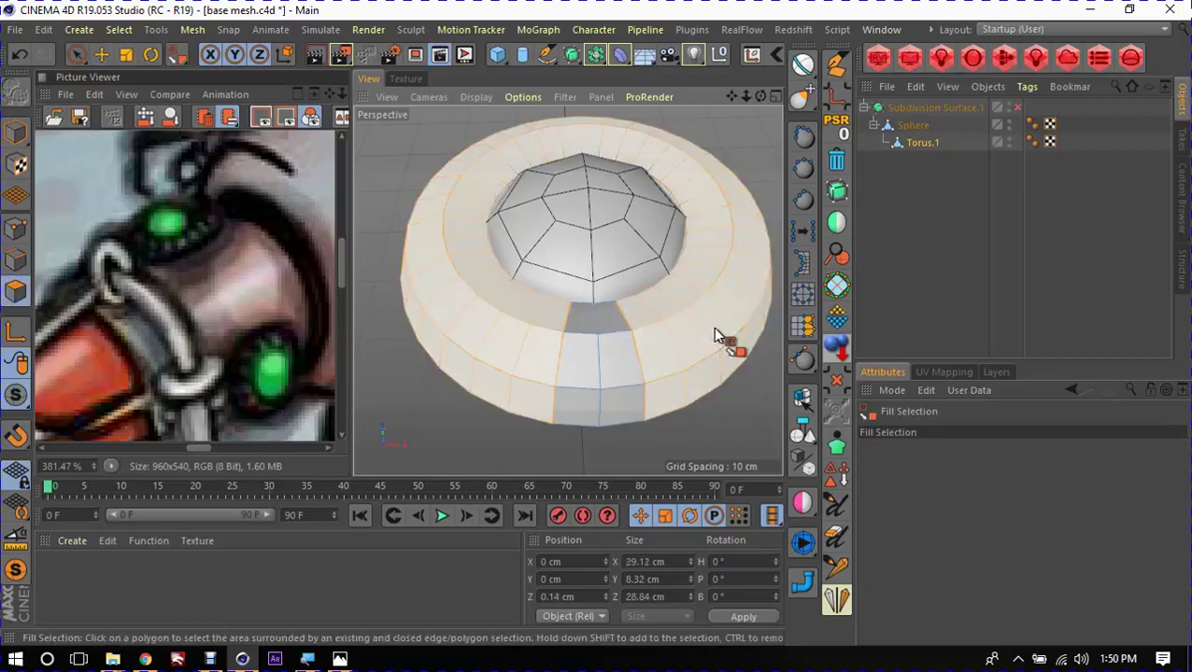
{"action": "left_click", "coordinate": [714, 334]}
{"action": "left_click_drag", "start_coordinate": [638, 293], "coordinate": [606, 311], "text": "alt"}
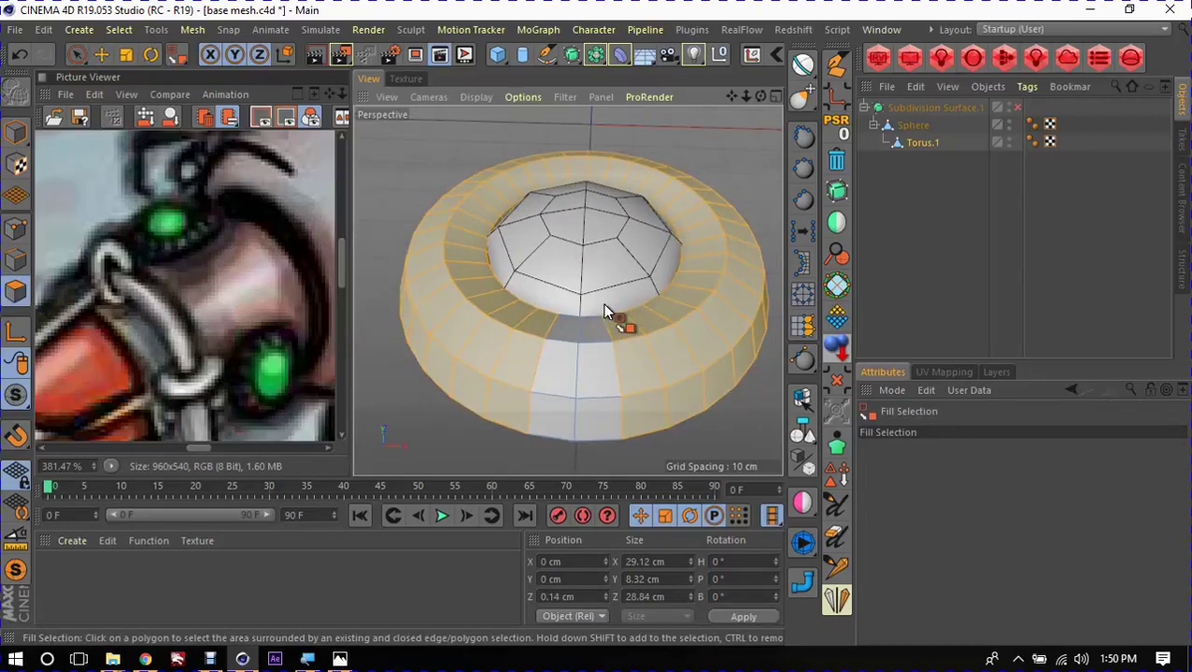
{"action": "left_click", "coordinate": [836, 161]}
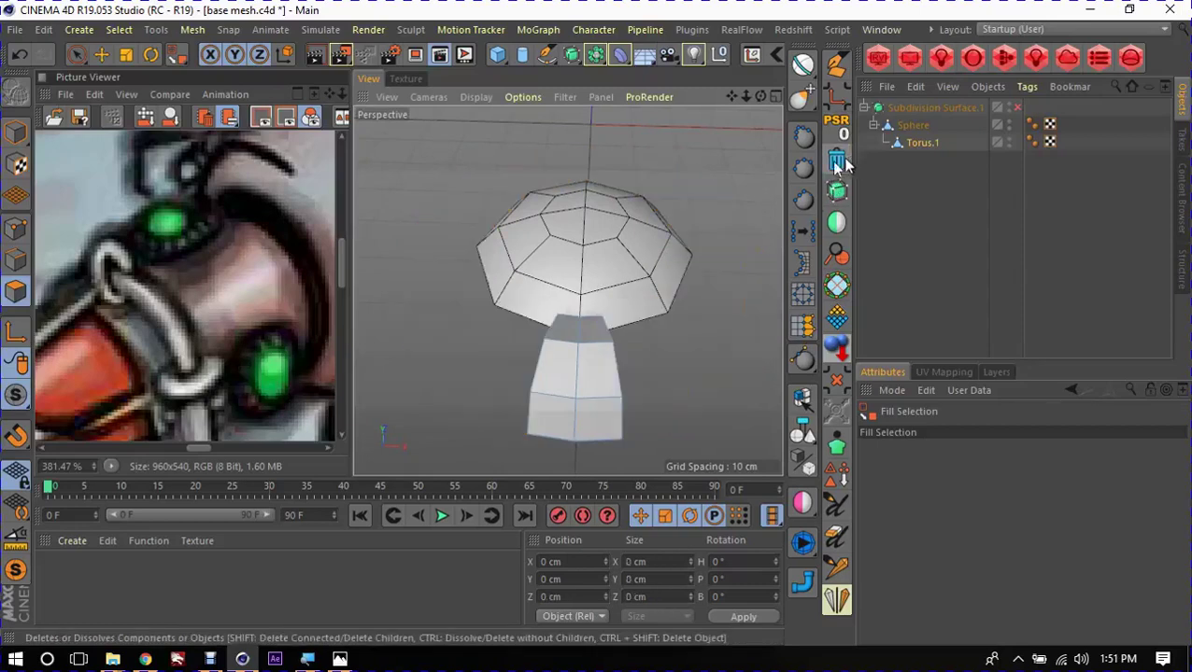
Step: Ring-select a vertical band of polygons on the remaining strip
{"action": "left_click", "coordinate": [563, 351]}
{"action": "key", "text": "e"}
{"action": "key", "text": "u"}
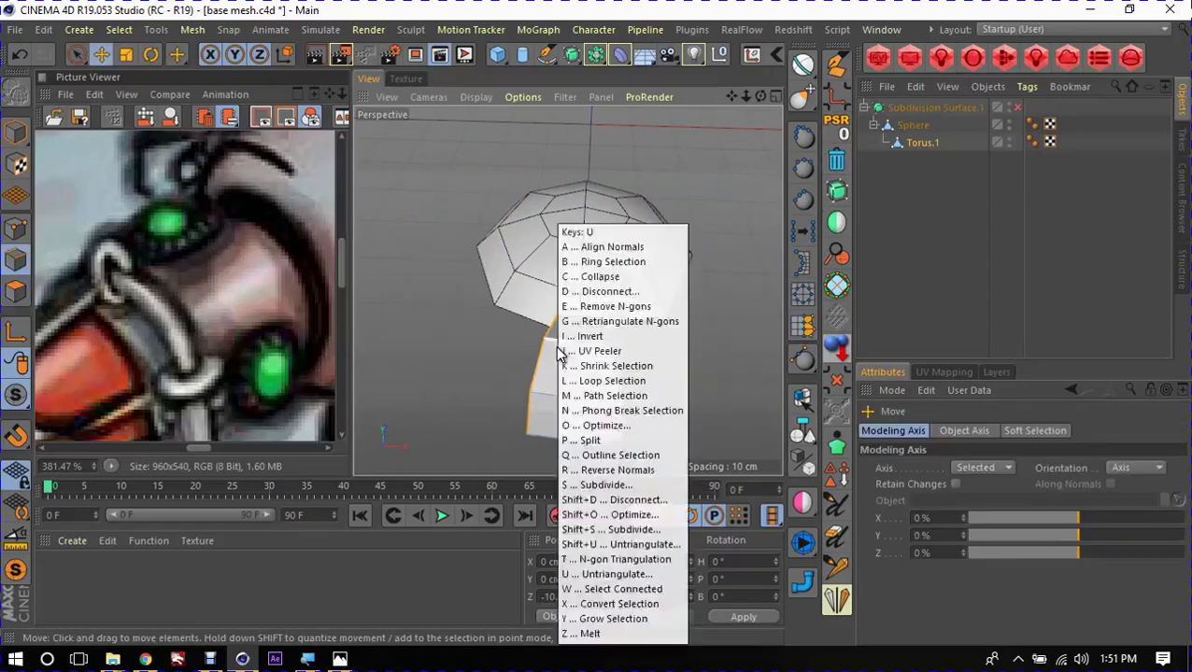
{"action": "key", "text": "b"}
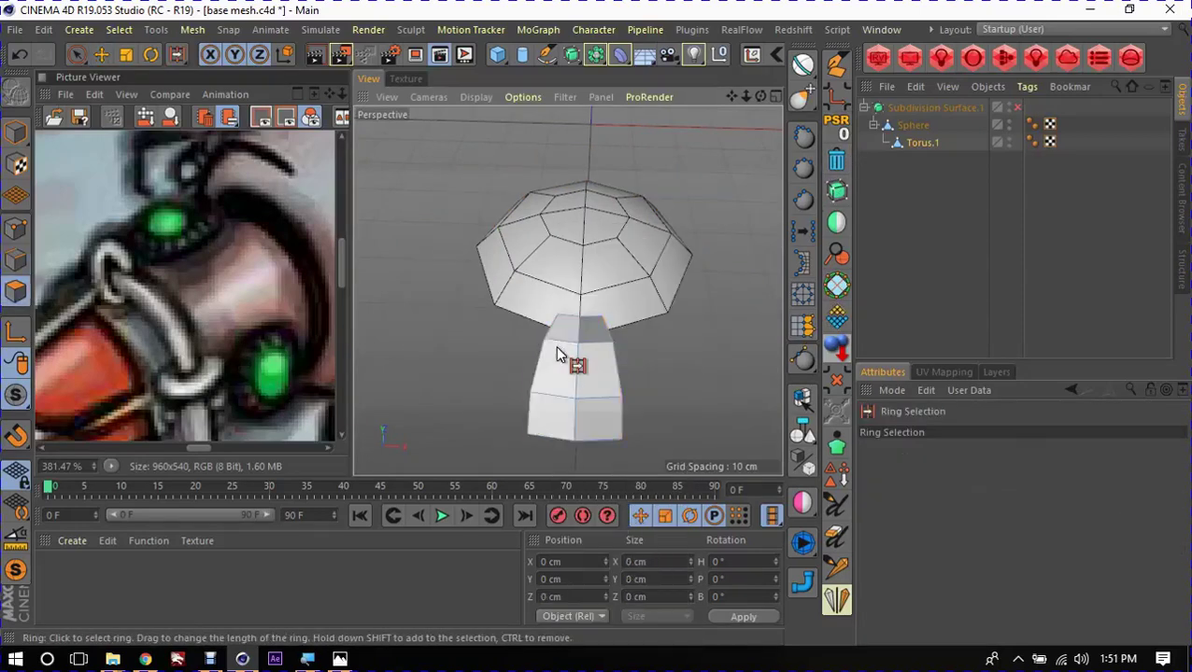
{"action": "mouse_move", "coordinate": [560, 354]}
{"action": "left_mouse_down", "text": "alt"}
{"action": "mouse_move", "coordinate": [582, 310]}
{"action": "mouse_move", "coordinate": [574, 301]}
{"action": "left_mouse_up", "text": "alt"}
{"action": "scroll", "coordinate": [561, 289], "scroll_direction": "up", "scroll_amount": 3}
{"action": "scroll", "coordinate": [574, 301], "scroll_direction": "down", "scroll_amount": 3}
{"action": "left_click", "coordinate": [567, 280]}
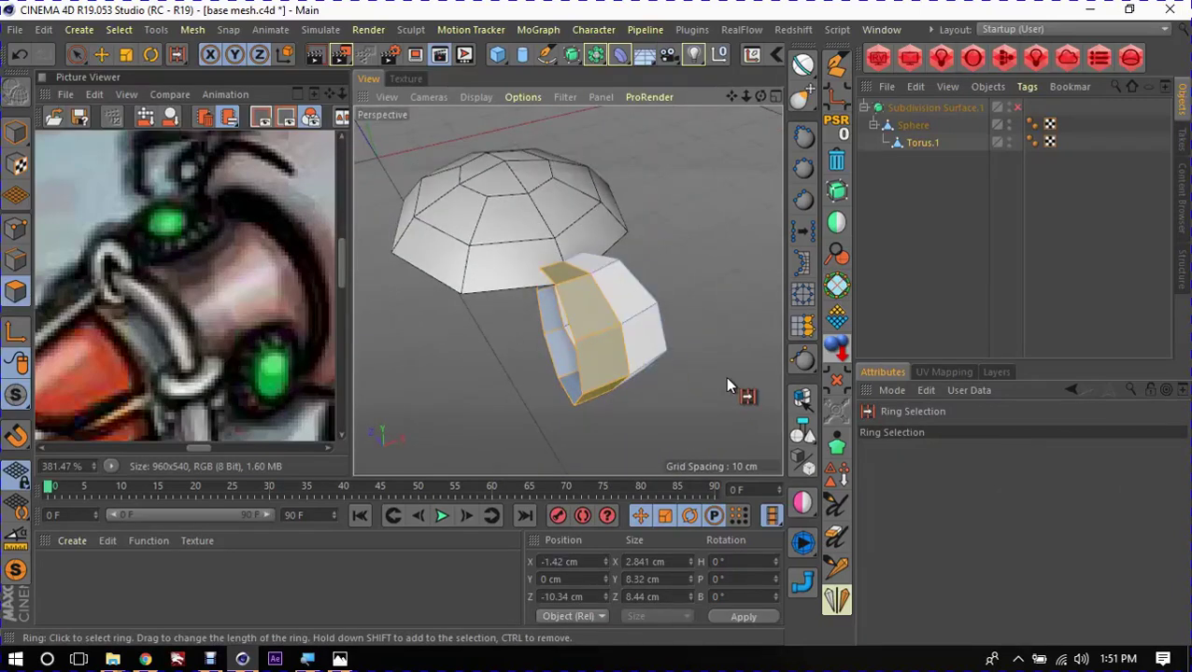
Step: Extrude the selected polygon ring about 1.1 cm outward
{"action": "key", "text": "d"}
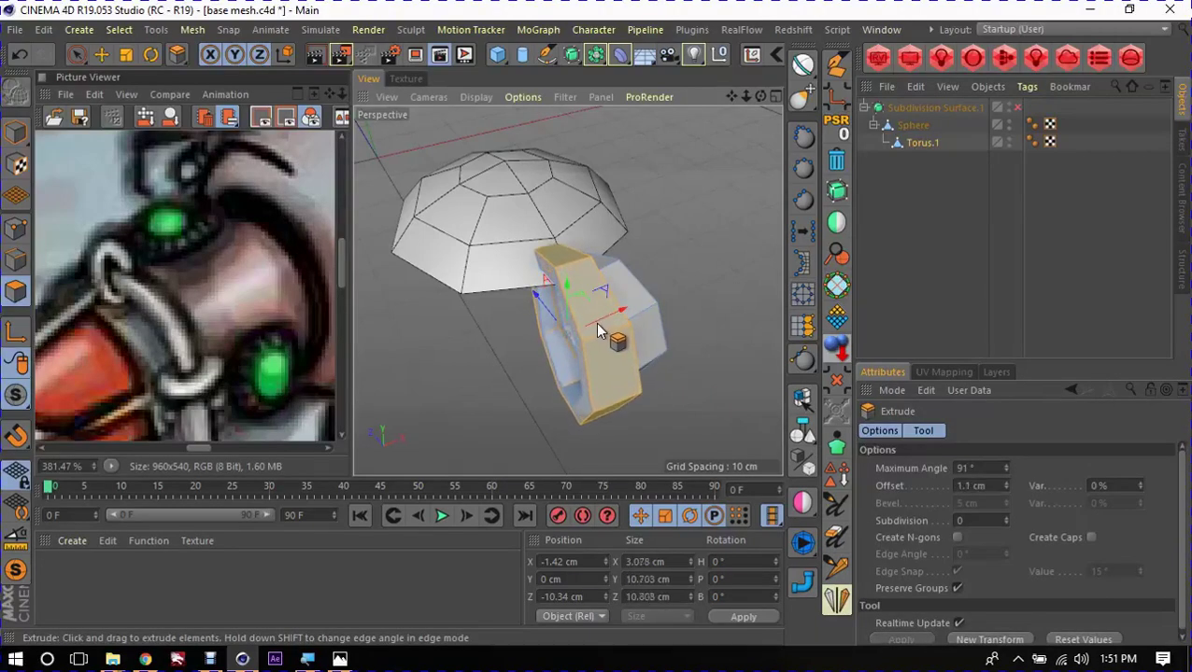
{"action": "mouse_move", "coordinate": [677, 397]}
{"action": "left_mouse_down", "text": "alt"}
{"action": "mouse_move", "coordinate": [551, 305]}
{"action": "mouse_move", "coordinate": [361, 244]}
{"action": "left_mouse_up", "text": "alt"}
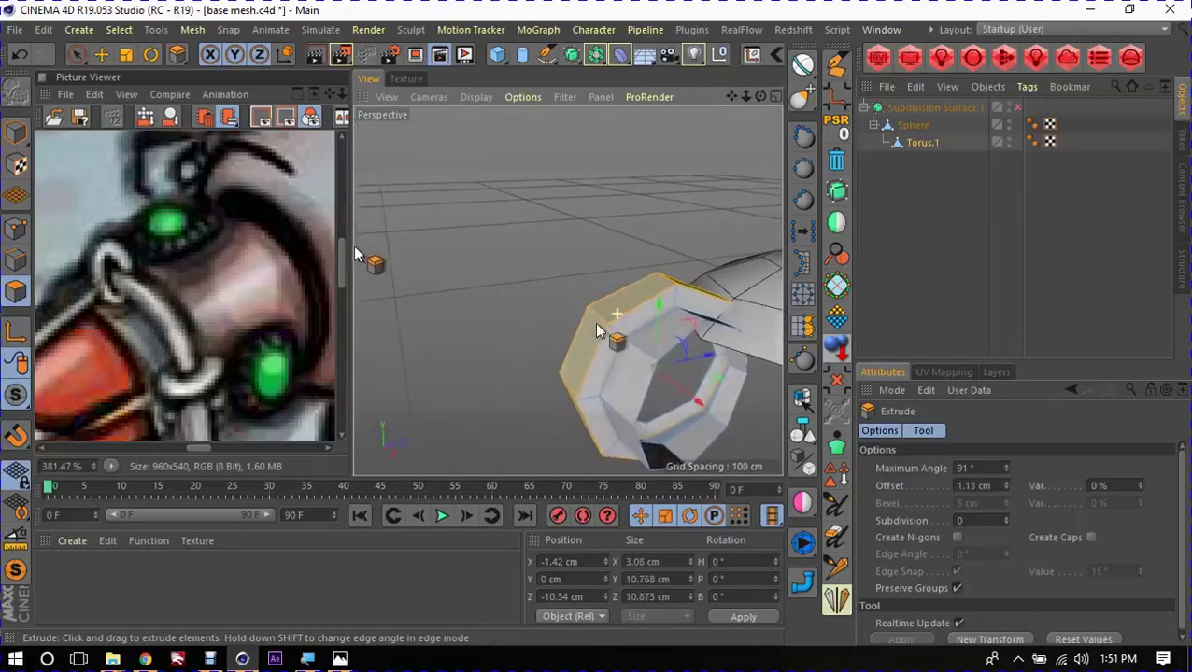
{"action": "mouse_move", "coordinate": [792, 374]}
{"action": "left_mouse_down"}
{"action": "mouse_move", "coordinate": [598, 329]}
{"action": "mouse_move", "coordinate": [567, 286]}
{"action": "mouse_move", "coordinate": [644, 373]}
{"action": "left_mouse_up"}
{"action": "key", "text": "e"}
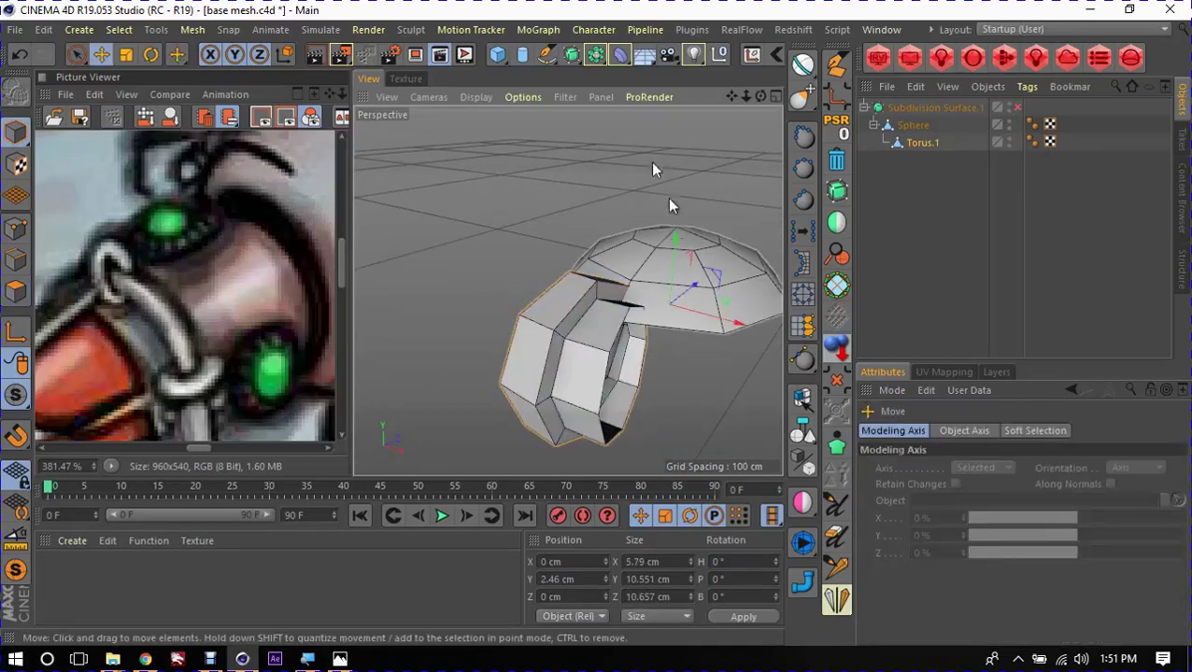
Step: Put the torus segment in a Cloner set to Radial mode with 0 cm radius
{"action": "left_click", "coordinate": [540, 30]}
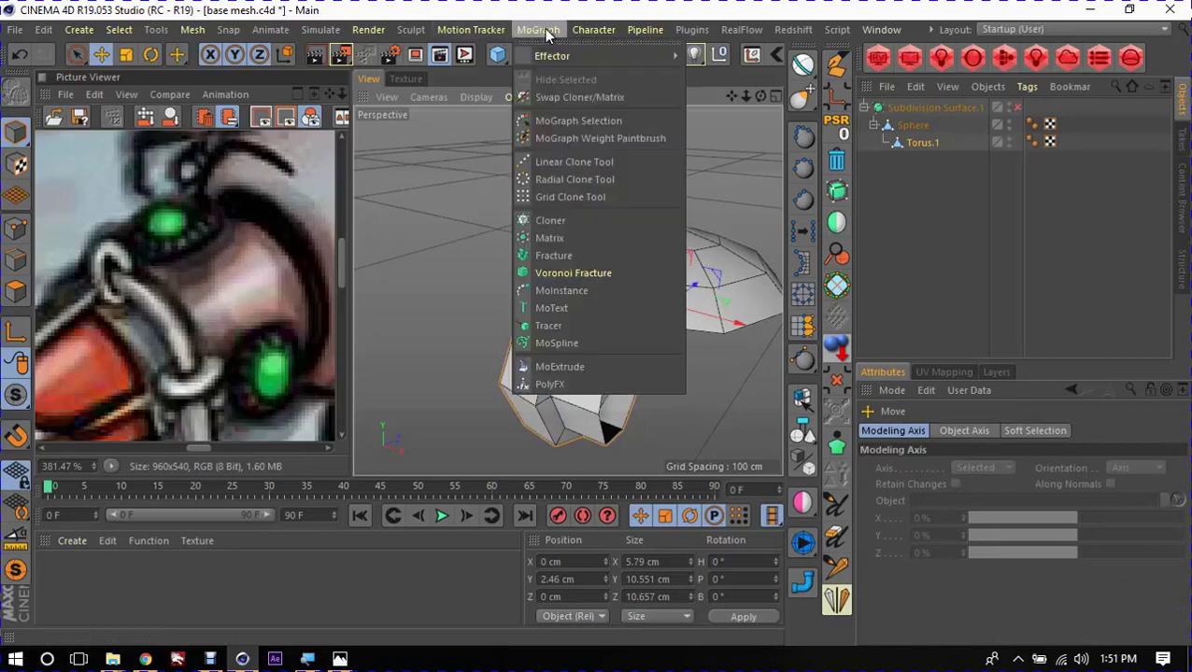
{"action": "left_click", "coordinate": [557, 225]}
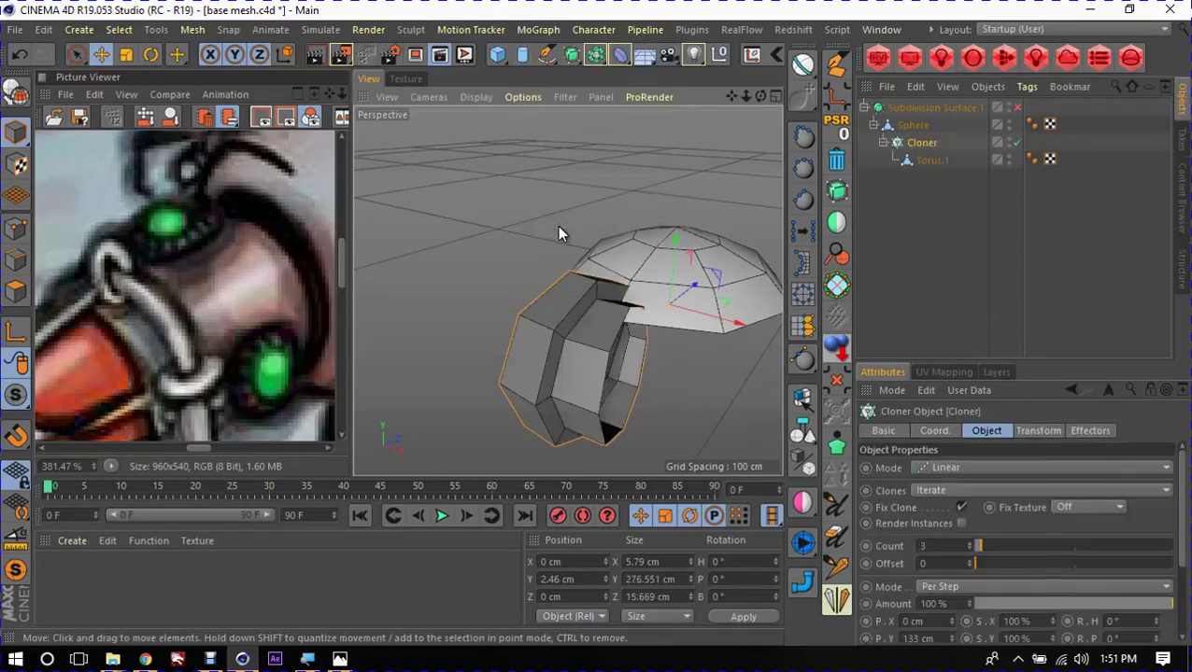
{"action": "left_click", "coordinate": [955, 467]}
{"action": "left_click", "coordinate": [950, 514]}
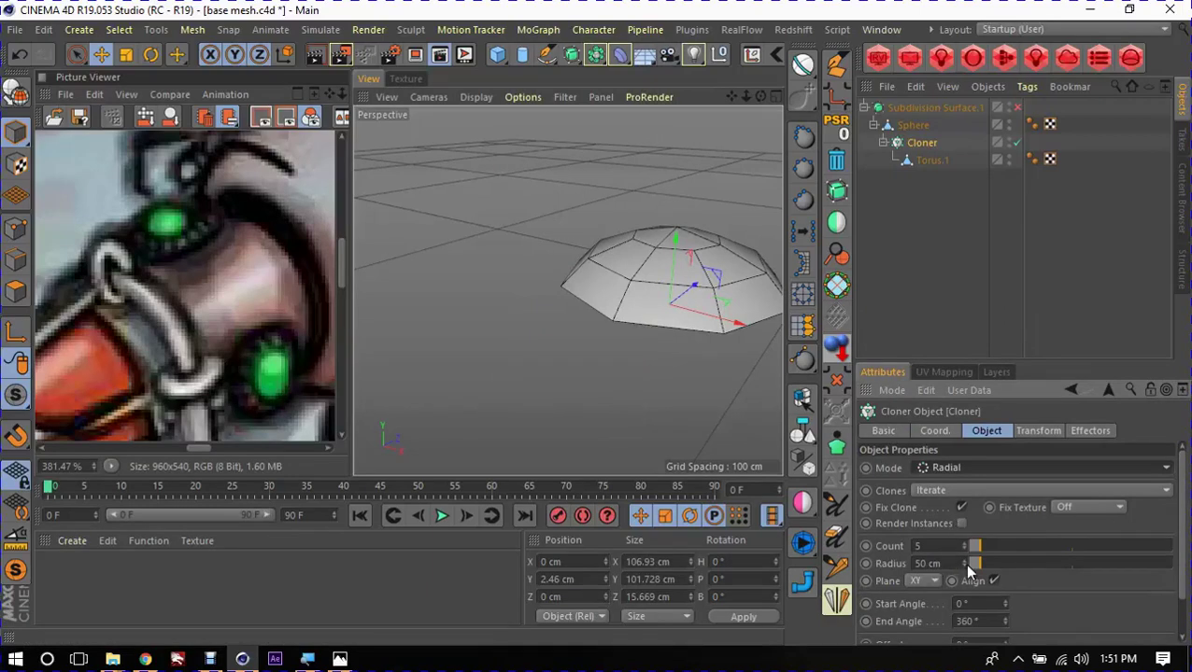
{"action": "left_click_drag", "start_coordinate": [966, 563], "coordinate": [958, 558]}
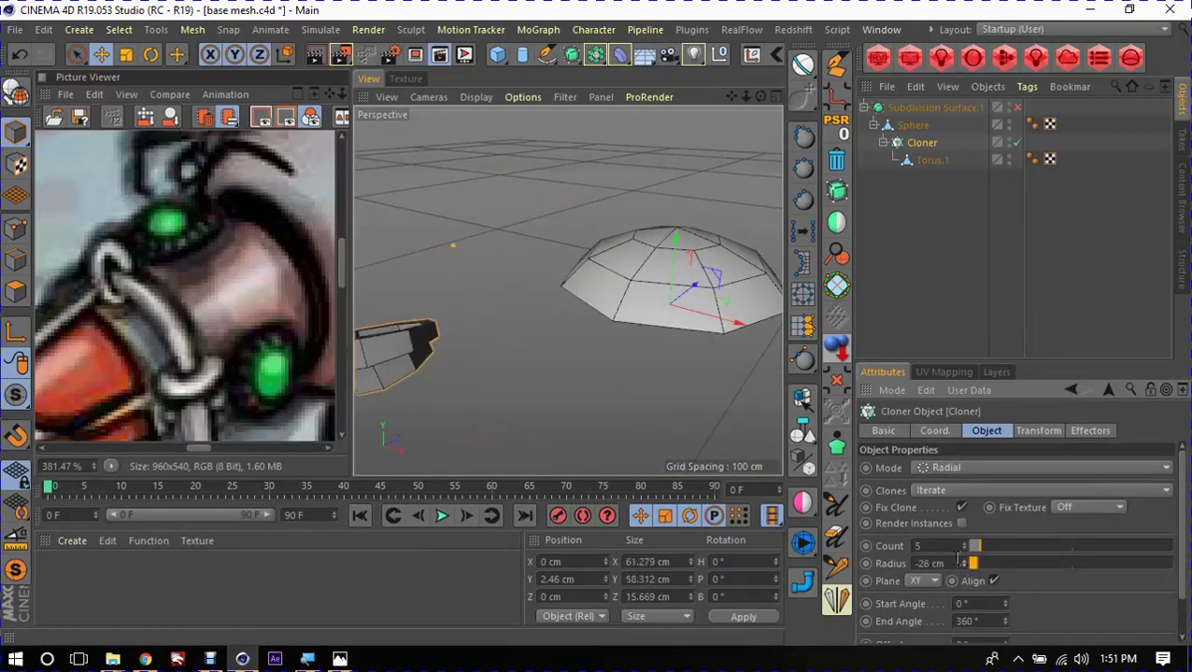
{"action": "type", "text": "0"}
{"action": "key", "text": "Return"}
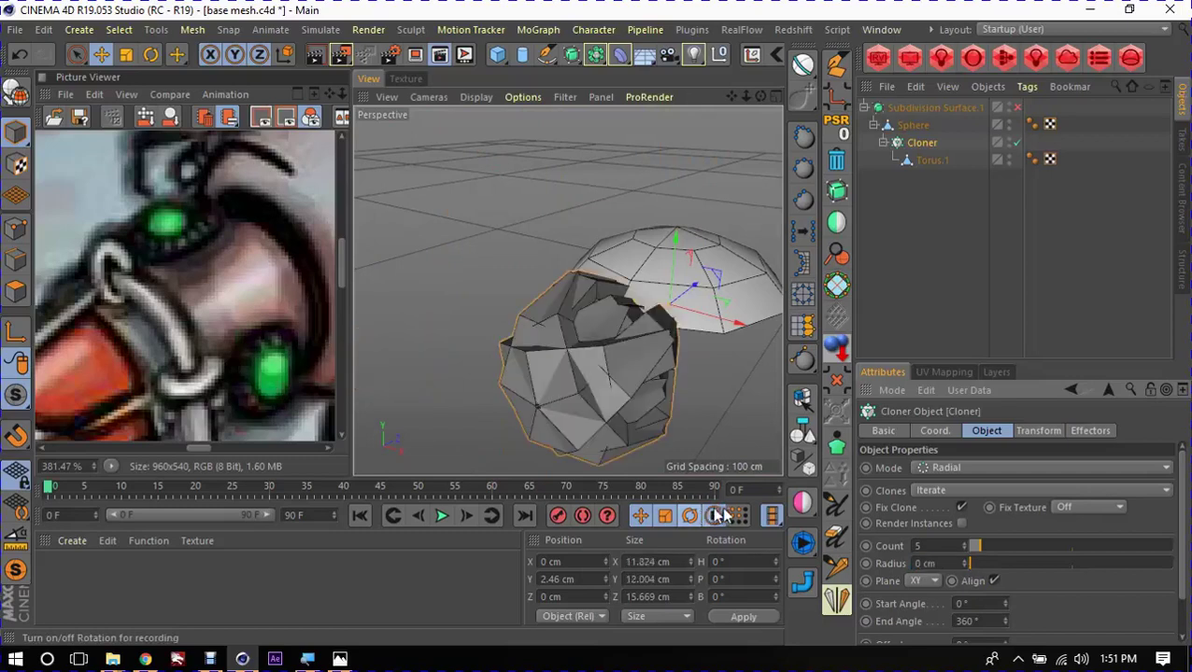
Step: Lay the clones on the XZ plane and raise the clone count to 16
{"action": "left_click", "coordinate": [920, 580]}
{"action": "left_click", "coordinate": [920, 636]}
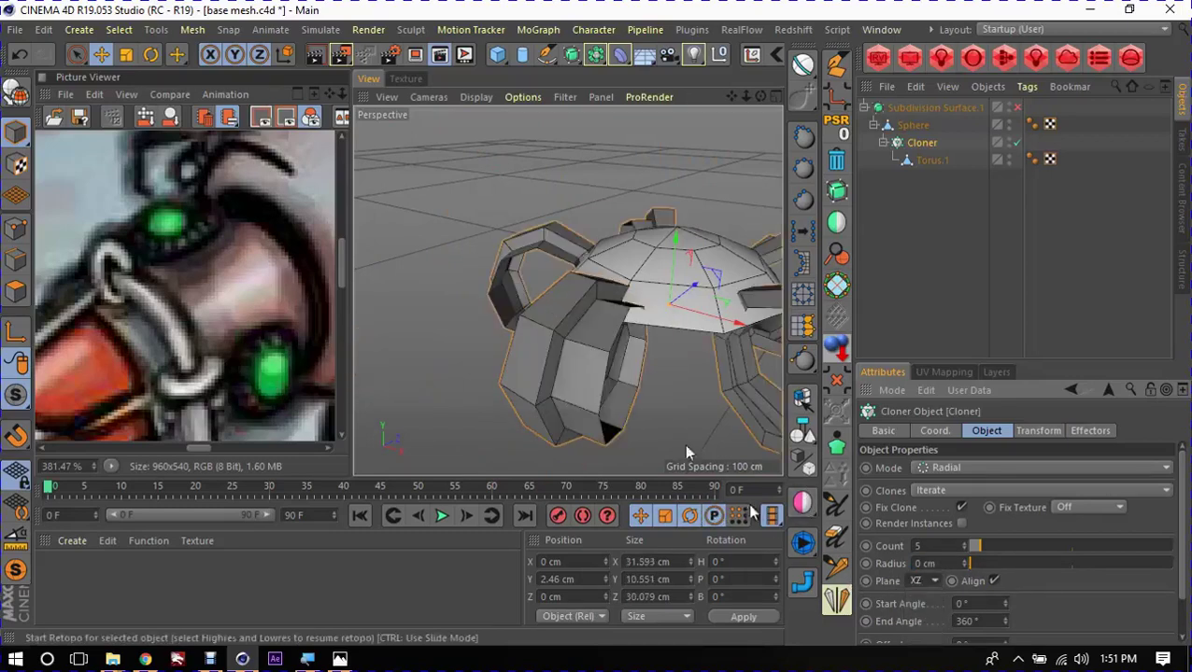
{"action": "mouse_move", "coordinate": [672, 373]}
{"action": "left_mouse_down", "text": "alt"}
{"action": "mouse_move", "coordinate": [638, 301]}
{"action": "mouse_move", "coordinate": [580, 325]}
{"action": "mouse_move", "coordinate": [594, 304]}
{"action": "left_mouse_up", "text": "alt"}
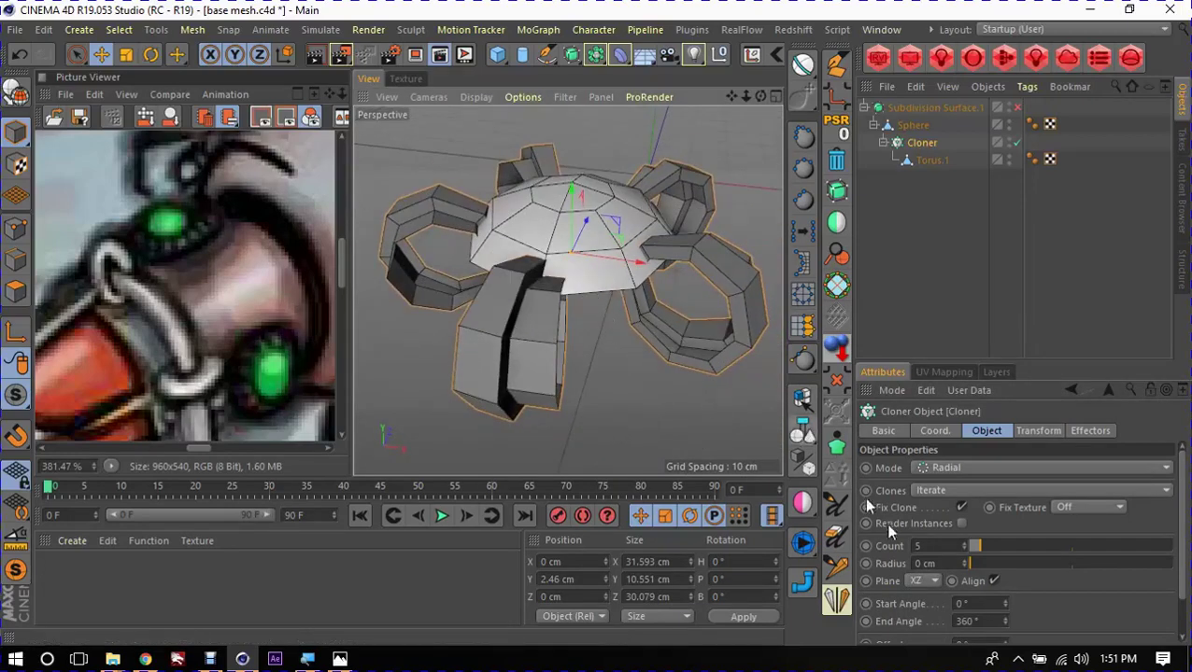
{"action": "left_click_drag", "start_coordinate": [970, 553], "coordinate": [1001, 546]}
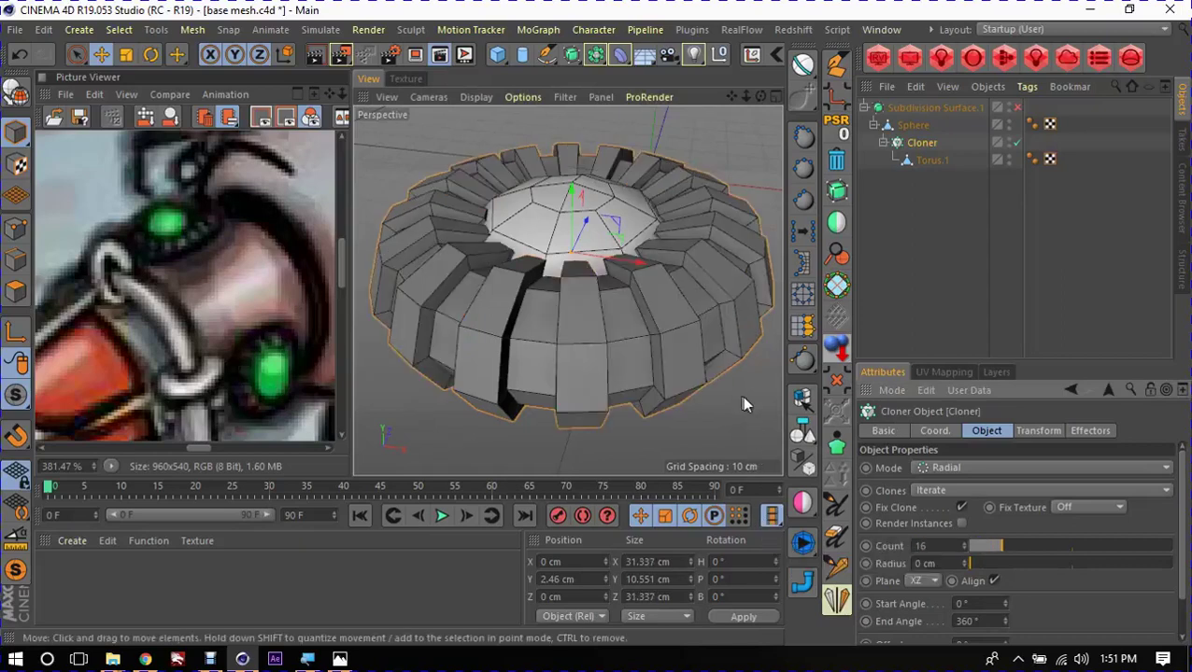
{"action": "mouse_move", "coordinate": [584, 281]}
{"action": "left_mouse_down", "text": "alt"}
{"action": "mouse_move", "coordinate": [447, 343]}
{"action": "mouse_move", "coordinate": [552, 315]}
{"action": "mouse_move", "coordinate": [543, 425]}
{"action": "mouse_move", "coordinate": [607, 407]}
{"action": "mouse_move", "coordinate": [634, 345]}
{"action": "mouse_move", "coordinate": [443, 239]}
{"action": "mouse_move", "coordinate": [511, 231]}
{"action": "mouse_move", "coordinate": [538, 308]}
{"action": "mouse_move", "coordinate": [539, 297]}
{"action": "left_mouse_up", "text": "alt"}
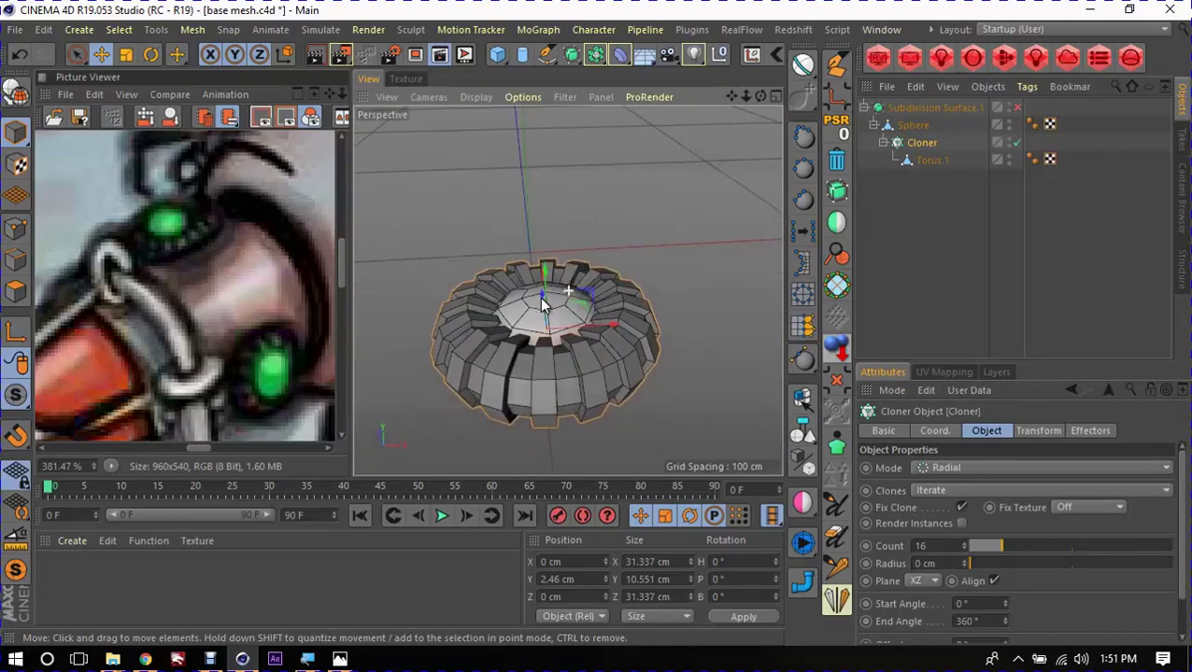
{"action": "mouse_move", "coordinate": [551, 344]}
{"action": "left_mouse_down", "text": "alt"}
{"action": "mouse_move", "coordinate": [567, 365]}
{"action": "mouse_move", "coordinate": [406, 363]}
{"action": "mouse_move", "coordinate": [532, 234]}
{"action": "mouse_move", "coordinate": [564, 389]}
{"action": "mouse_move", "coordinate": [537, 453]}
{"action": "left_mouse_up", "text": "alt"}
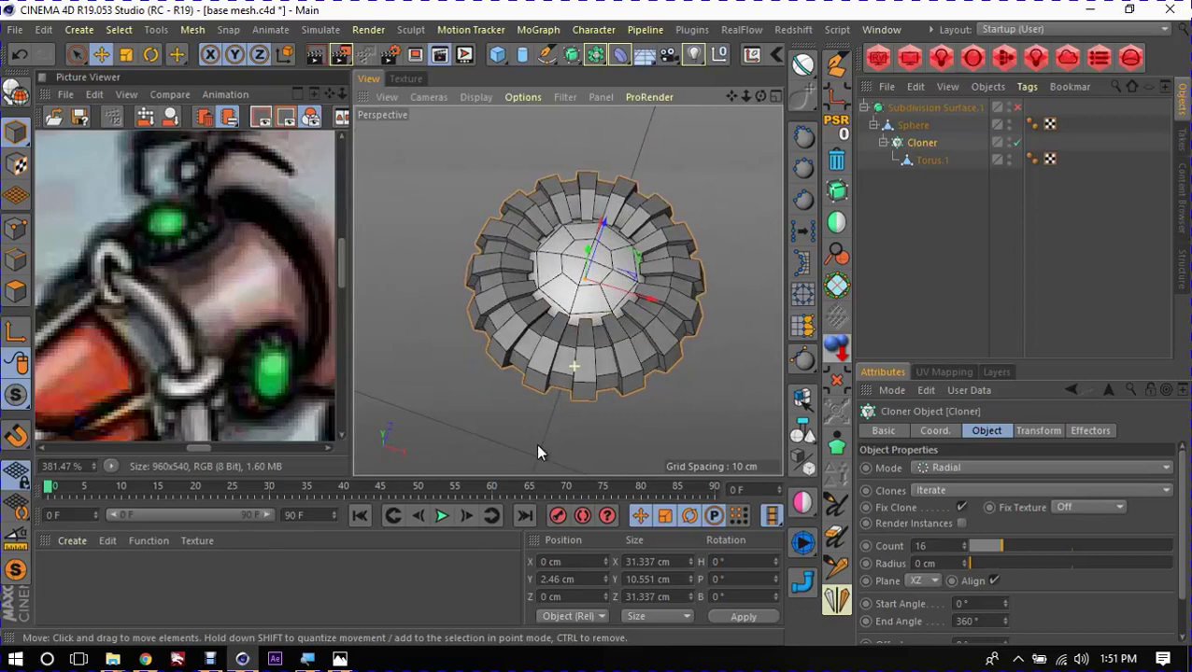
{"action": "mouse_move", "coordinate": [567, 333]}
{"action": "left_mouse_down", "text": "alt"}
{"action": "mouse_move", "coordinate": [523, 381]}
{"action": "mouse_move", "coordinate": [532, 308]}
{"action": "left_mouse_up", "text": "alt"}
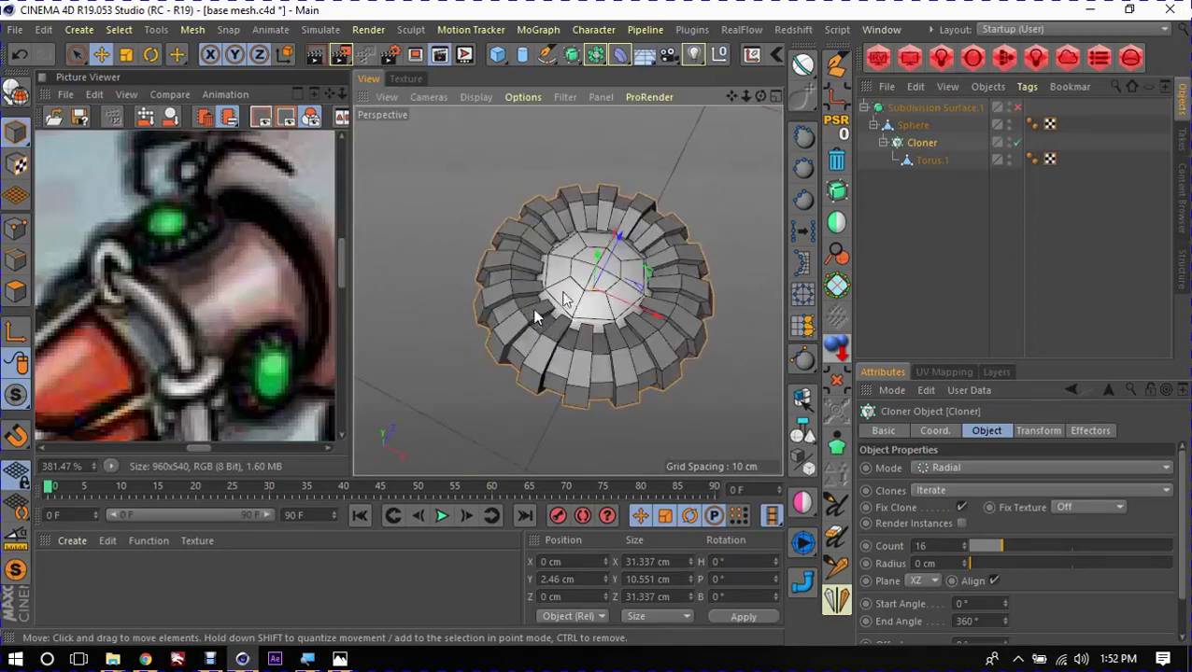
{"action": "left_click", "coordinate": [576, 289]}
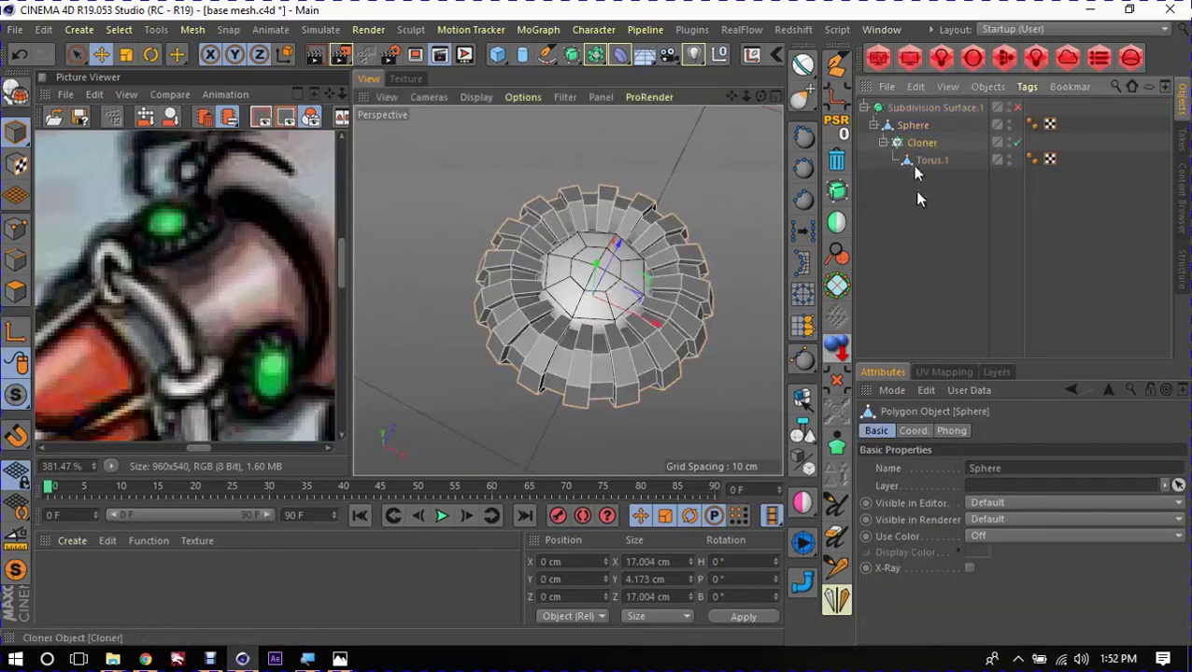
Step: Scale the dome Sphere up slightly, keeping the Cloner parented under it, and inspect the smoothed mesh
{"action": "left_click_drag", "start_coordinate": [921, 142], "coordinate": [908, 120]}
{"action": "key", "text": "t"}
{"action": "mouse_move", "coordinate": [579, 377]}
{"action": "left_mouse_down"}
{"action": "mouse_move", "coordinate": [725, 348]}
{"action": "mouse_move", "coordinate": [749, 331]}
{"action": "left_mouse_up"}
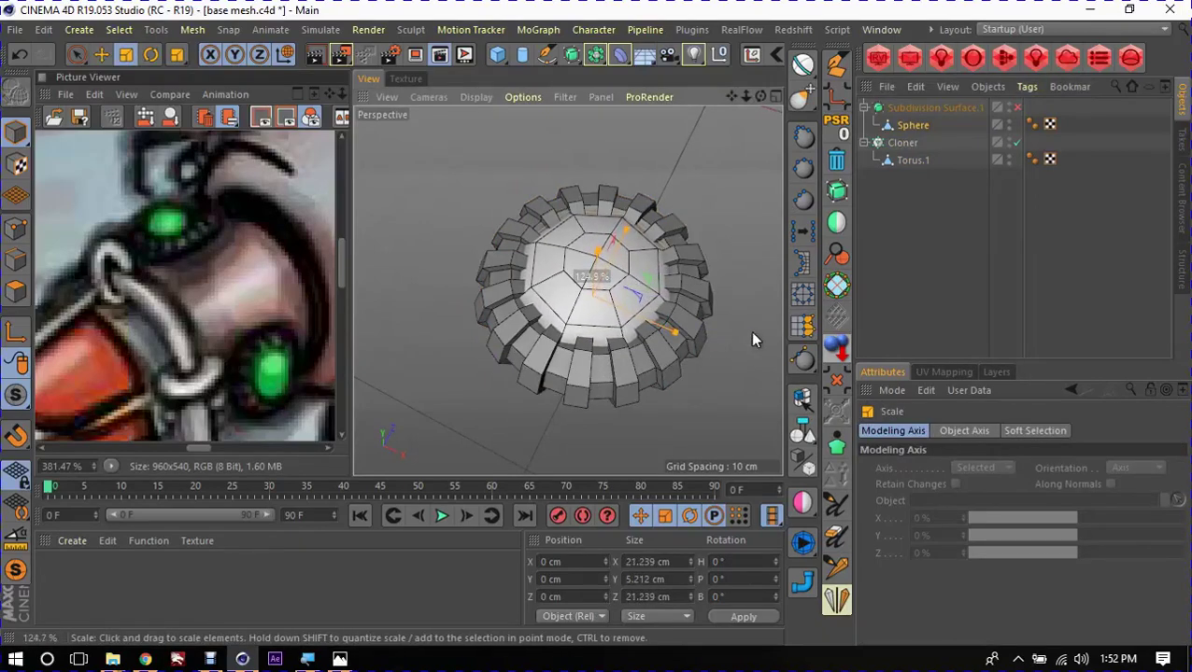
{"action": "left_click_drag", "start_coordinate": [902, 143], "coordinate": [919, 129]}
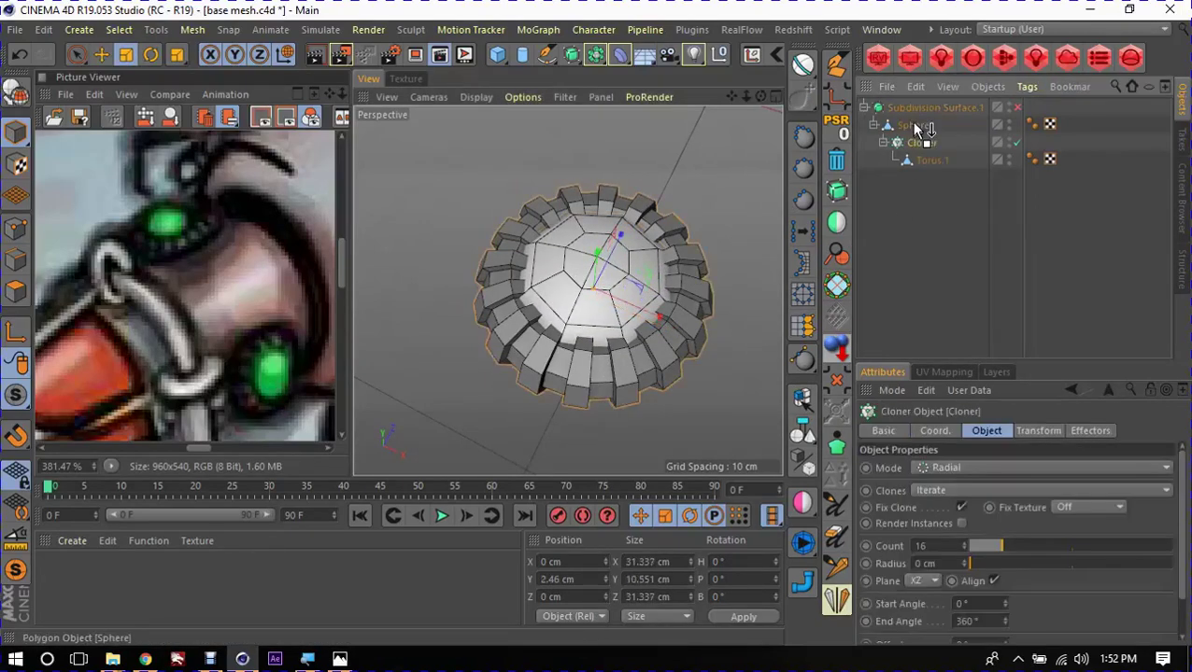
{"action": "left_click", "coordinate": [914, 125]}
{"action": "left_click", "coordinate": [744, 181]}
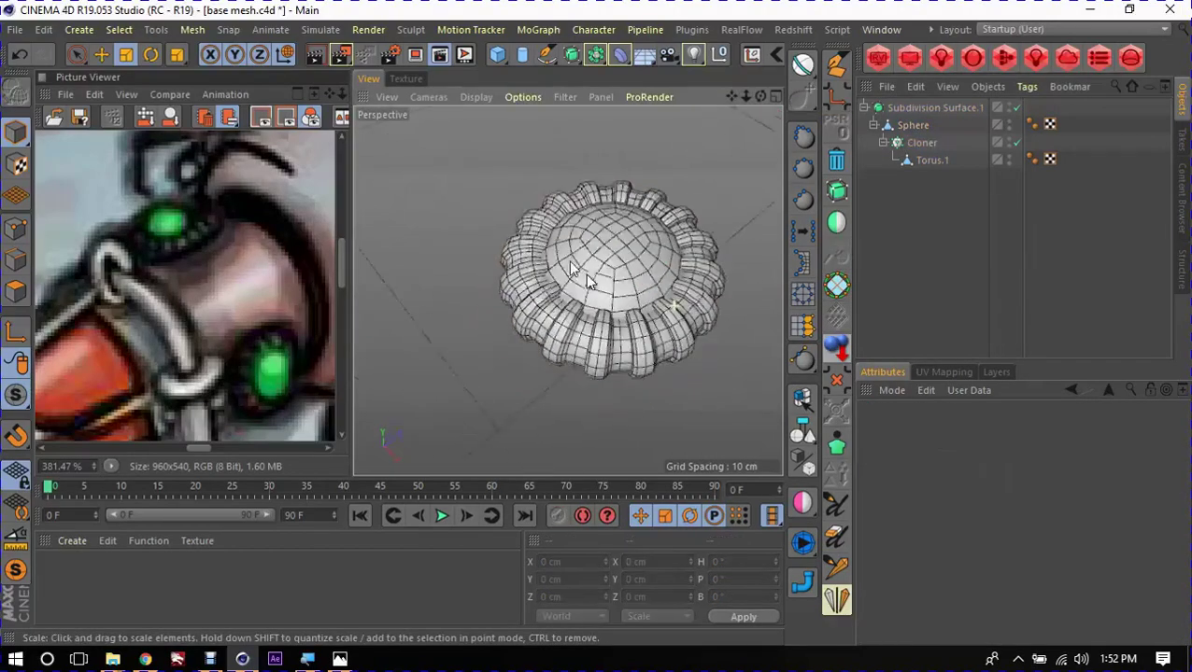
{"action": "mouse_move", "coordinate": [741, 226]}
{"action": "left_mouse_down", "text": "alt"}
{"action": "mouse_move", "coordinate": [652, 245]}
{"action": "mouse_move", "coordinate": [622, 305]}
{"action": "mouse_move", "coordinate": [671, 338]}
{"action": "mouse_move", "coordinate": [747, 266]}
{"action": "mouse_move", "coordinate": [681, 252]}
{"action": "mouse_move", "coordinate": [622, 344]}
{"action": "mouse_move", "coordinate": [697, 313]}
{"action": "mouse_move", "coordinate": [603, 299]}
{"action": "mouse_move", "coordinate": [546, 327]}
{"action": "mouse_move", "coordinate": [547, 308]}
{"action": "mouse_move", "coordinate": [555, 317]}
{"action": "mouse_move", "coordinate": [609, 282]}
{"action": "mouse_move", "coordinate": [507, 244]}
{"action": "mouse_move", "coordinate": [612, 298]}
{"action": "mouse_move", "coordinate": [591, 305]}
{"action": "mouse_move", "coordinate": [613, 281]}
{"action": "mouse_move", "coordinate": [579, 277]}
{"action": "mouse_move", "coordinate": [597, 299]}
{"action": "left_mouse_up", "text": "alt"}
{"action": "scroll", "coordinate": [697, 314], "scroll_direction": "down", "scroll_amount": 3}
{"action": "scroll", "coordinate": [555, 316], "scroll_direction": "up", "scroll_amount": 3}
Step: Add a Vibrate tag to Subdivision Surface.1 and play the animation to preview it
{"action": "left_click", "coordinate": [929, 108]}
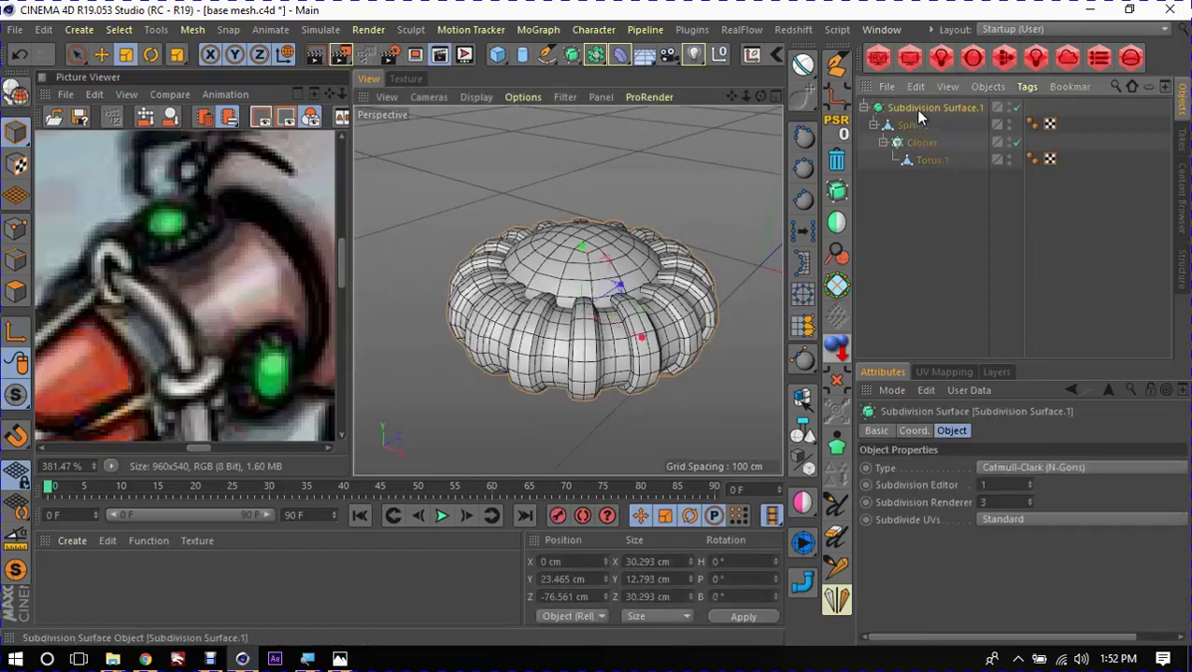
{"action": "right_click", "coordinate": [919, 110]}
{"action": "mouse_move", "coordinate": [978, 22]}
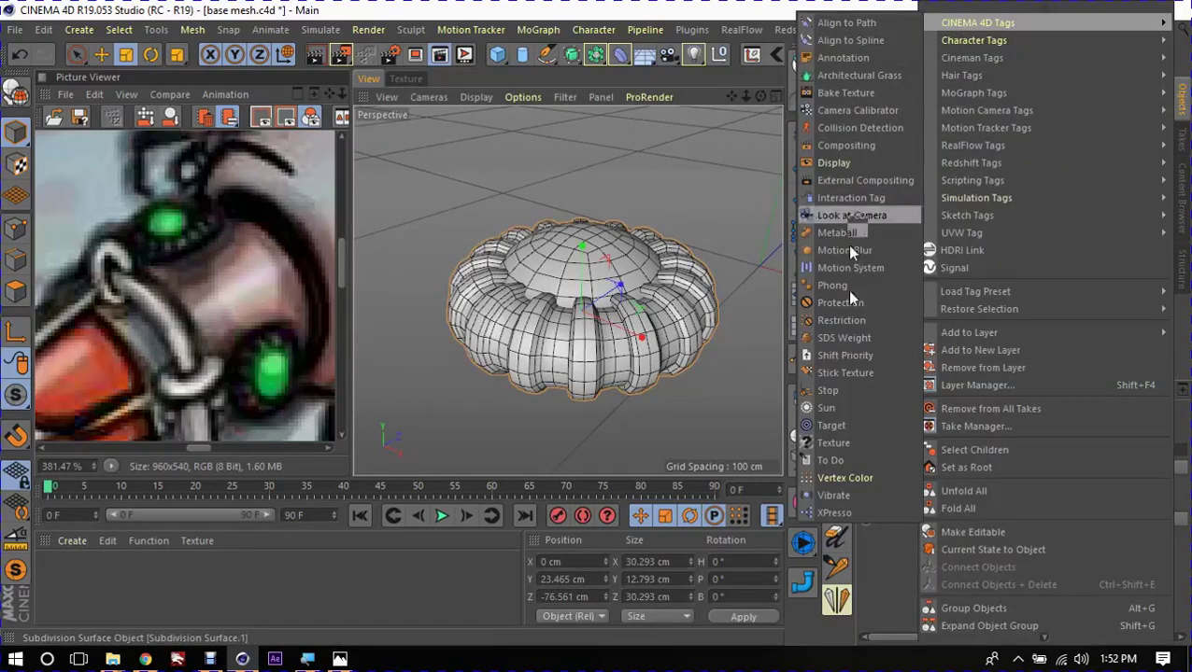
{"action": "left_click", "coordinate": [834, 496]}
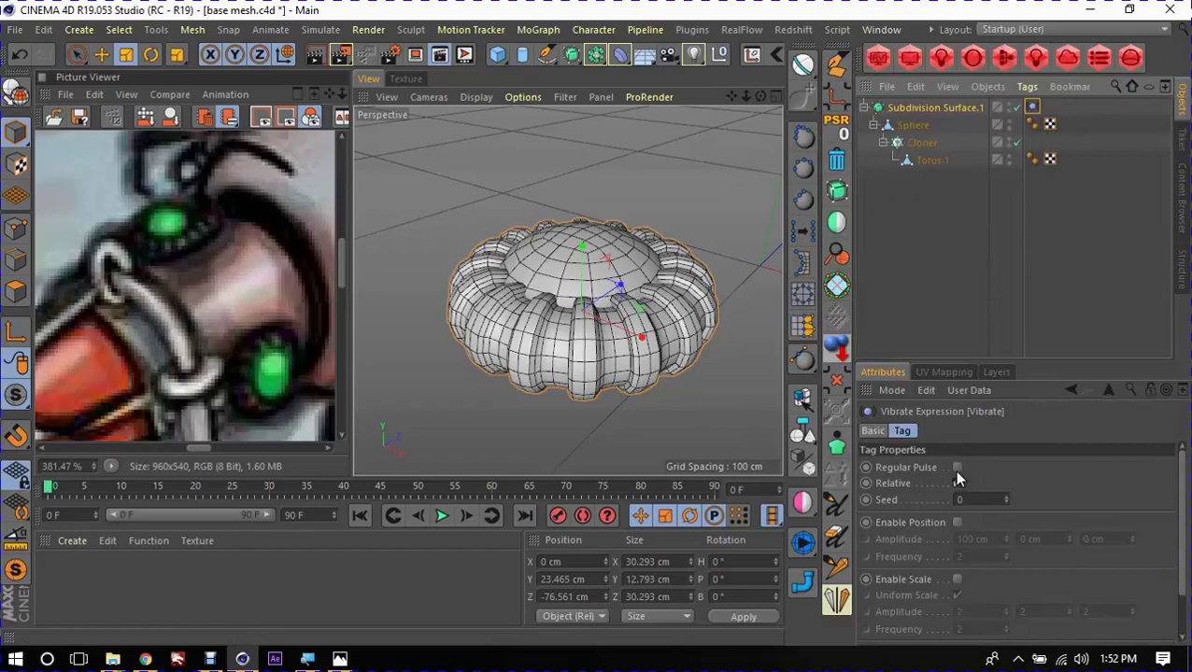
{"action": "scroll", "coordinate": [914, 514], "scroll_direction": "down", "scroll_amount": 2}
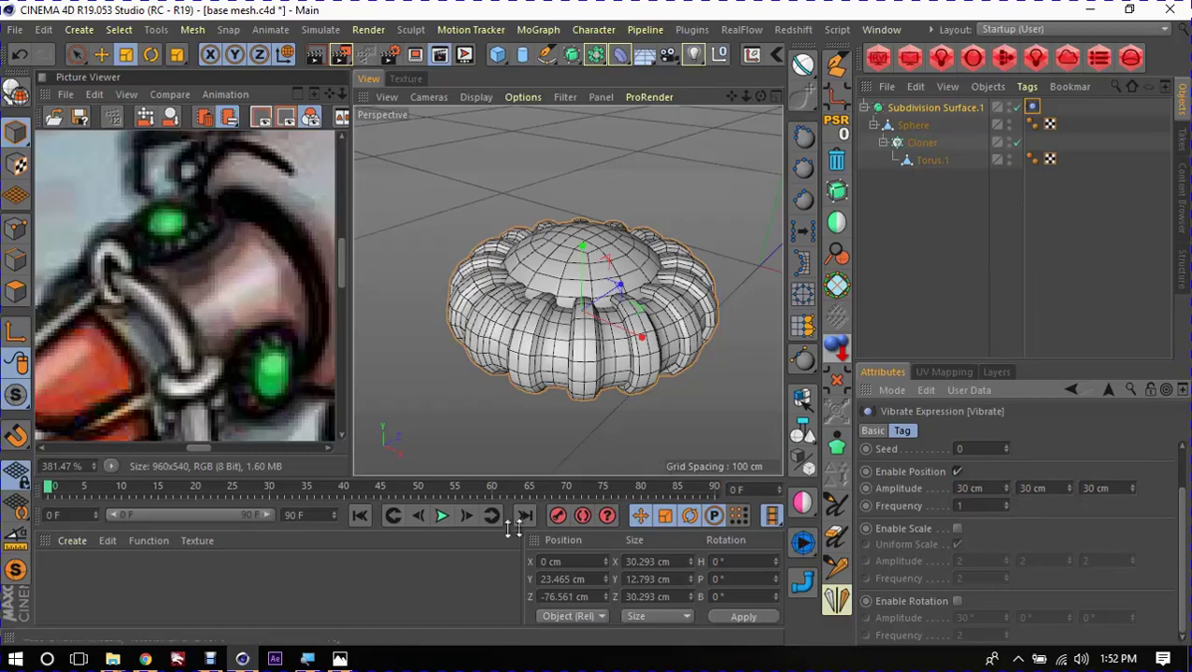
{"action": "left_click", "coordinate": [421, 517]}
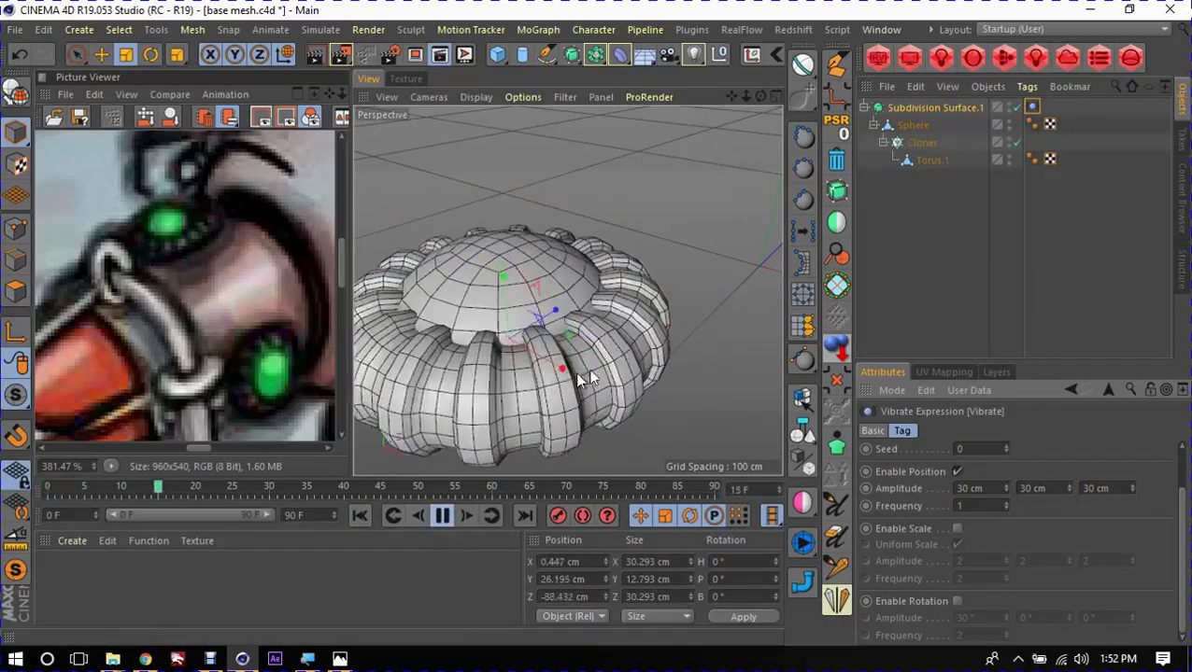
{"action": "left_click_drag", "start_coordinate": [551, 399], "coordinate": [551, 319], "text": "alt"}
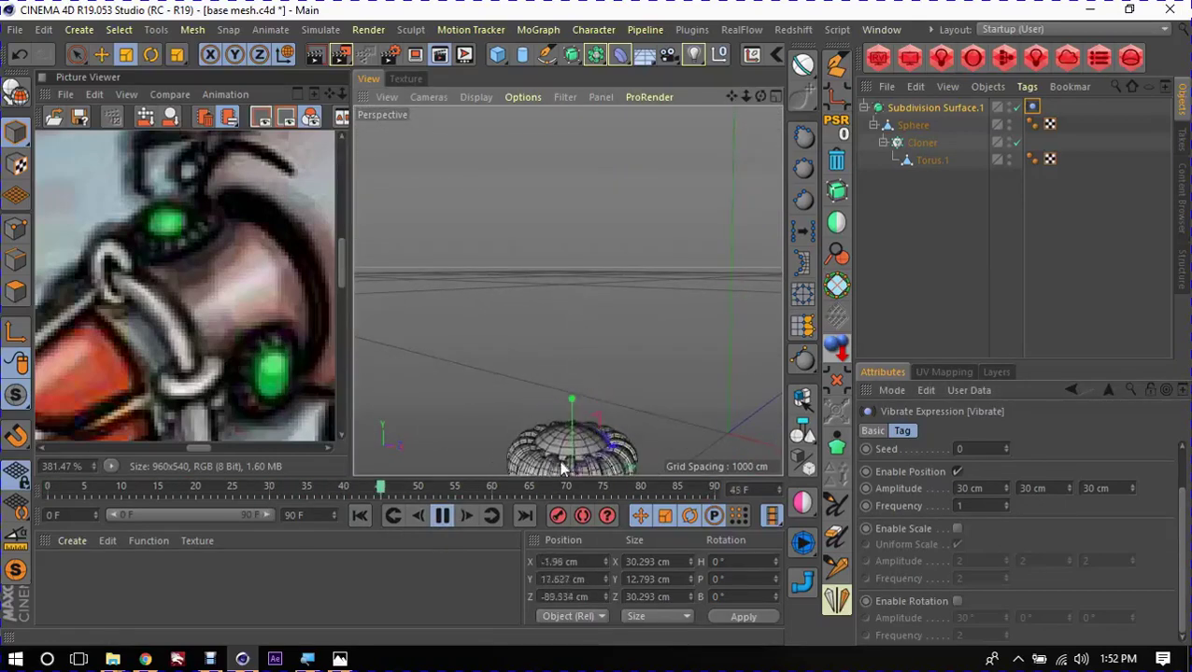
{"action": "left_click", "coordinate": [442, 517]}
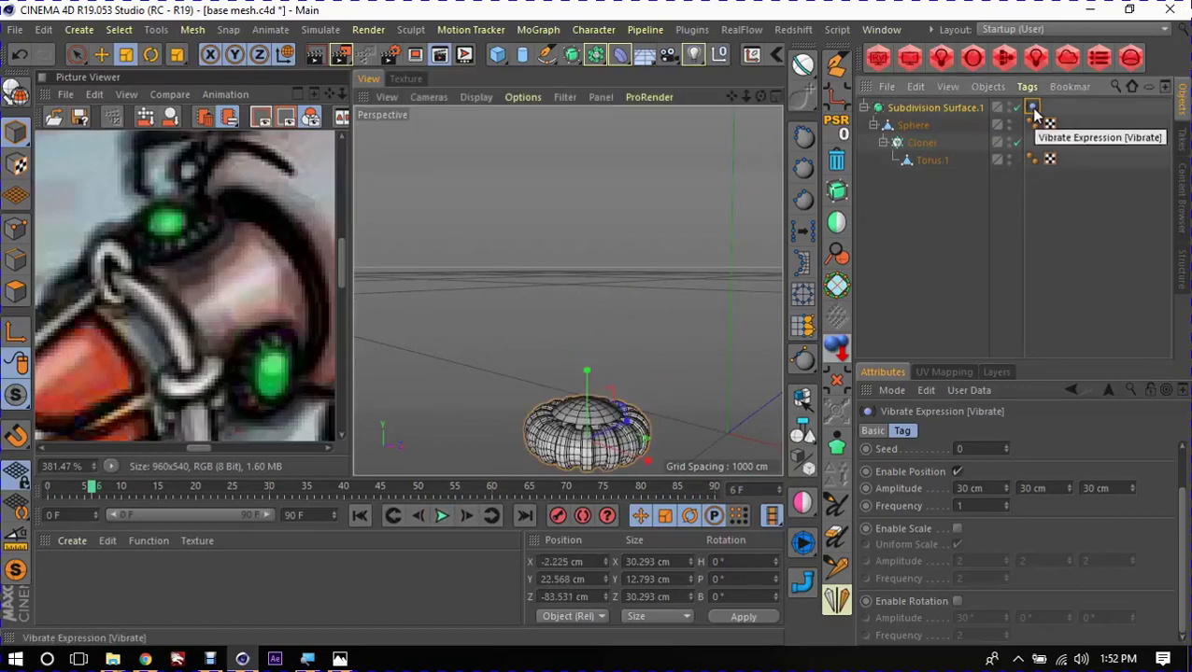
Step: Delete the Vibrate expression and view the knob from above
{"action": "key", "text": "Delete"}
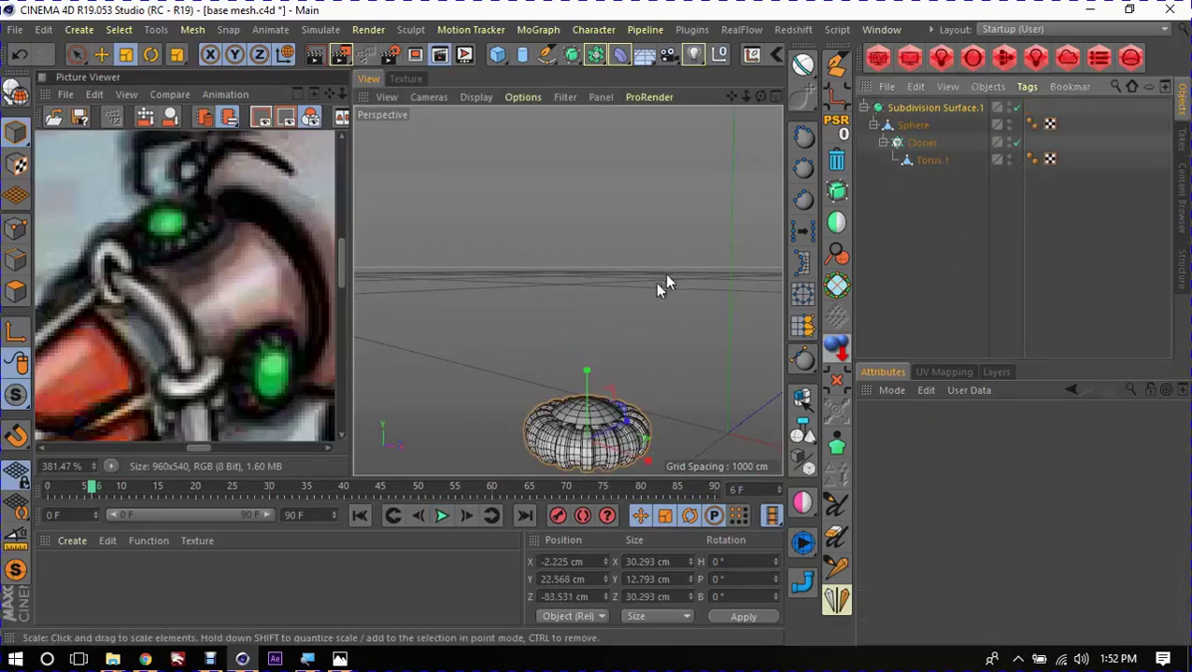
{"action": "left_click_drag", "start_coordinate": [658, 283], "coordinate": [641, 323], "text": "alt"}
{"action": "left_click_drag", "start_coordinate": [607, 385], "coordinate": [593, 327], "text": "alt"}
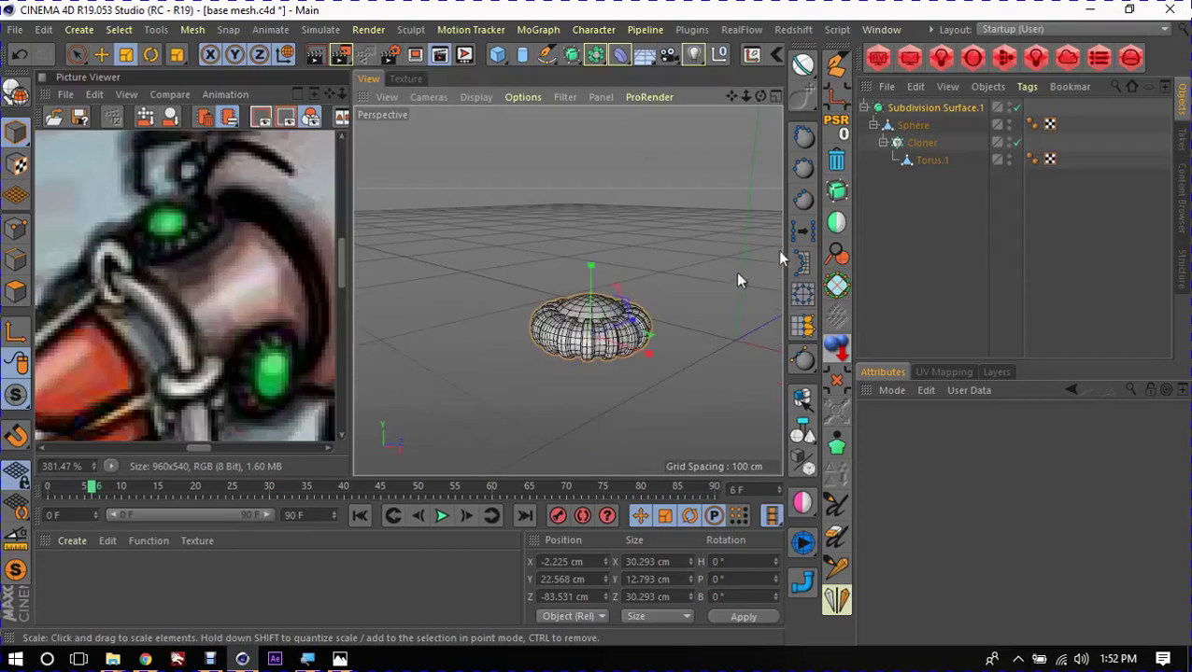
Step: Show the whole ship again and shrink the knob to about 15 cm across
{"action": "left_click", "coordinate": [921, 207]}
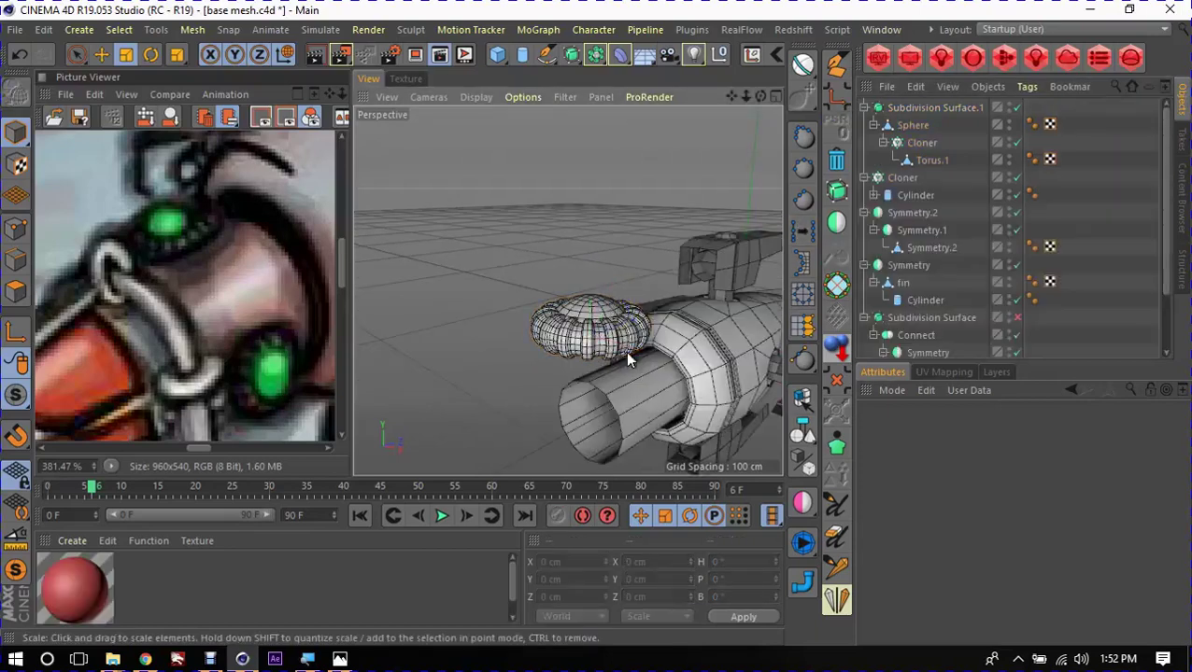
{"action": "left_click", "coordinate": [577, 362]}
{"action": "left_click", "coordinate": [921, 108]}
{"action": "mouse_move", "coordinate": [654, 308]}
{"action": "left_mouse_down", "text": "alt"}
{"action": "mouse_move", "coordinate": [728, 351]}
{"action": "mouse_move", "coordinate": [634, 336]}
{"action": "mouse_move", "coordinate": [457, 360]}
{"action": "left_mouse_up", "text": "alt"}
{"action": "key", "text": "r"}
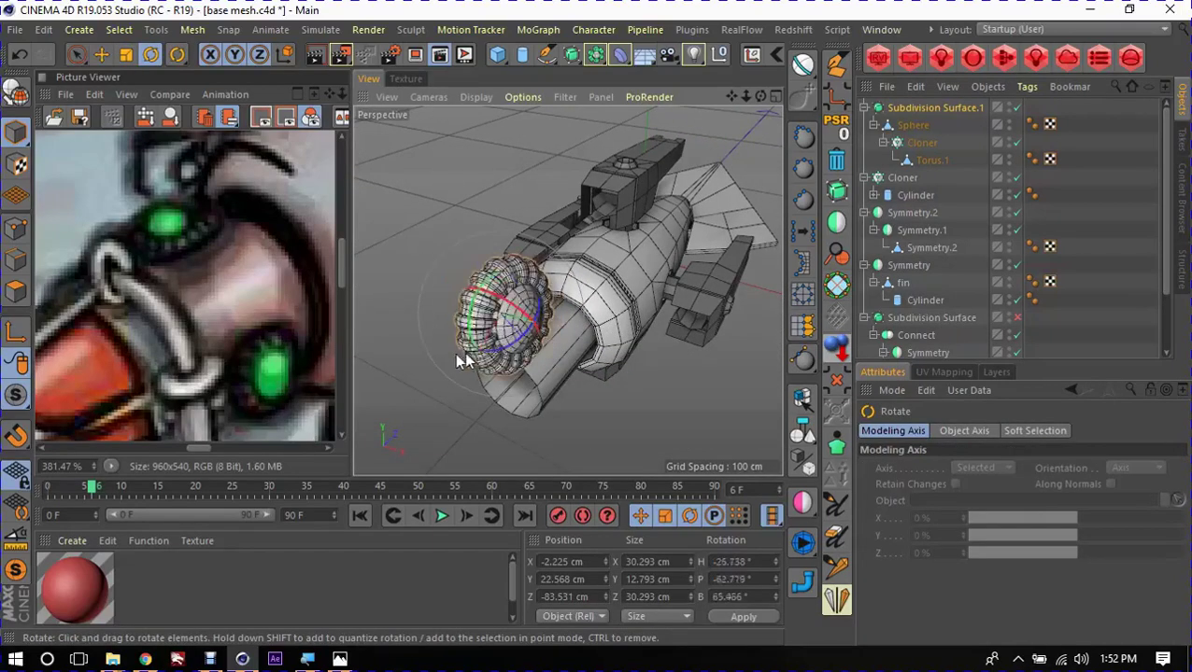
{"action": "key", "text": "ctrl+z"}
{"action": "key", "text": "t"}
{"action": "mouse_move", "coordinate": [636, 359]}
{"action": "left_mouse_down"}
{"action": "mouse_move", "coordinate": [579, 379]}
{"action": "mouse_move", "coordinate": [386, 393]}
{"action": "left_mouse_up"}
{"action": "mouse_move", "coordinate": [727, 359]}
{"action": "left_mouse_down", "text": "alt"}
{"action": "mouse_move", "coordinate": [520, 407]}
{"action": "mouse_move", "coordinate": [566, 311]}
{"action": "mouse_move", "coordinate": [606, 281]}
{"action": "mouse_move", "coordinate": [573, 266]}
{"action": "mouse_move", "coordinate": [684, 360]}
{"action": "left_mouse_up", "text": "alt"}
Step: Move the knob above the front tube, centred on it
{"action": "key", "text": "e"}
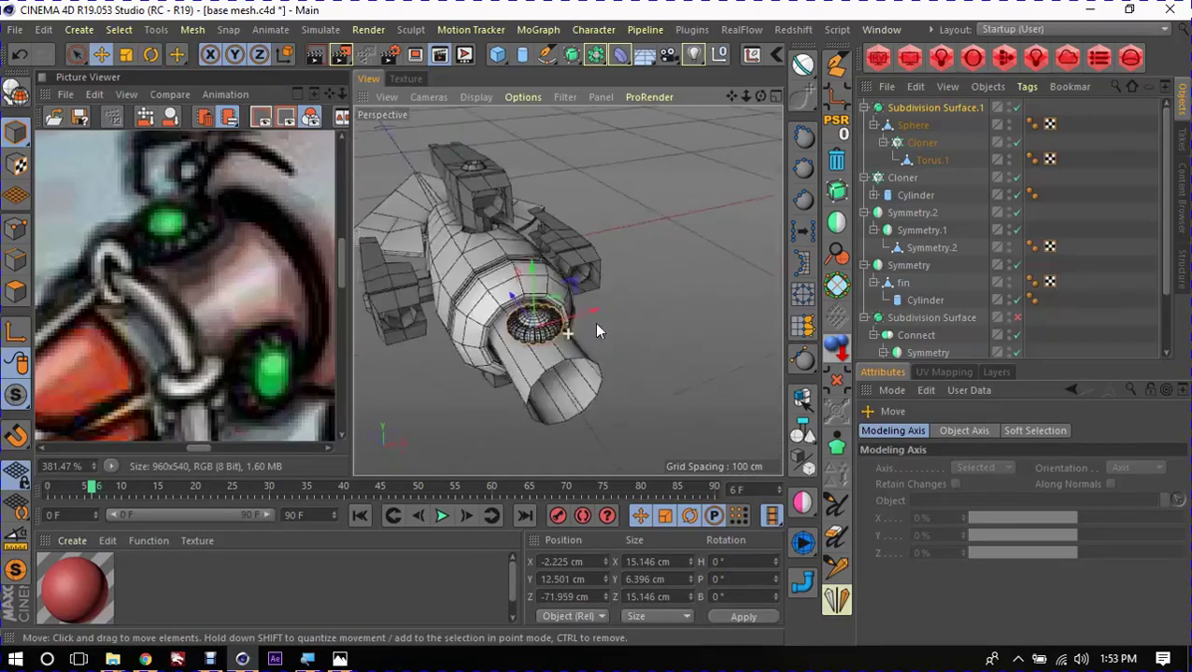
{"action": "scroll", "coordinate": [565, 347], "scroll_direction": "up", "scroll_amount": 5}
{"action": "scroll", "coordinate": [591, 314], "scroll_direction": "up", "scroll_amount": 3}
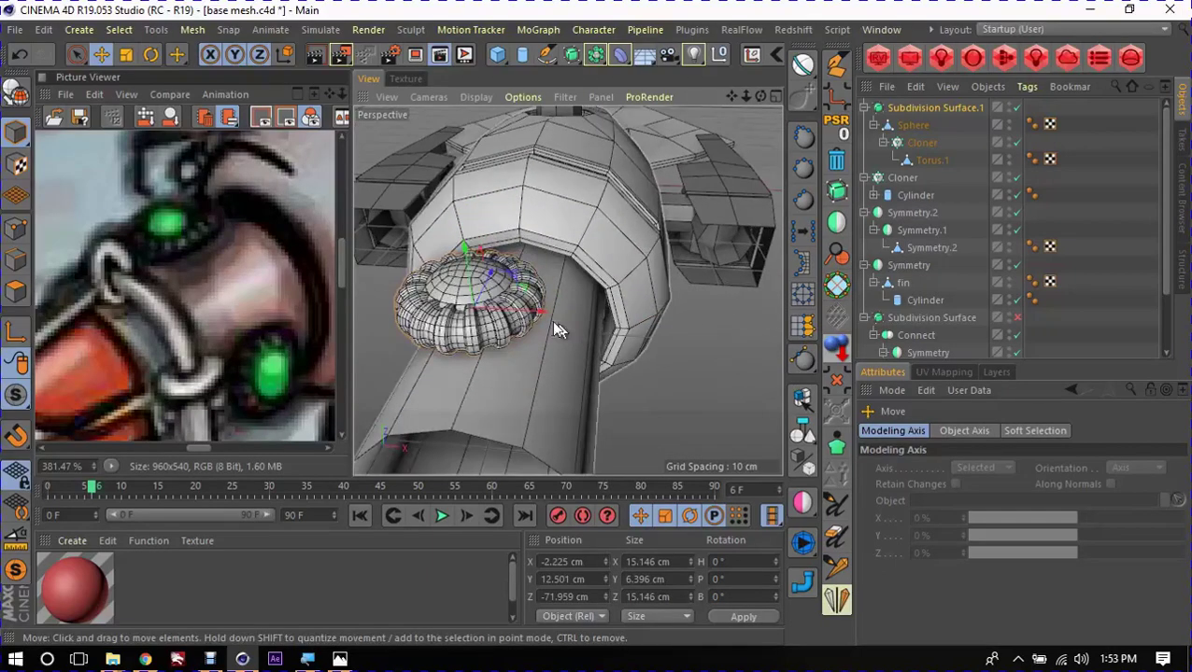
{"action": "mouse_move", "coordinate": [545, 324]}
{"action": "left_mouse_down"}
{"action": "mouse_move", "coordinate": [559, 315]}
{"action": "mouse_move", "coordinate": [518, 338]}
{"action": "mouse_move", "coordinate": [500, 178]}
{"action": "mouse_move", "coordinate": [542, 217]}
{"action": "left_mouse_up"}
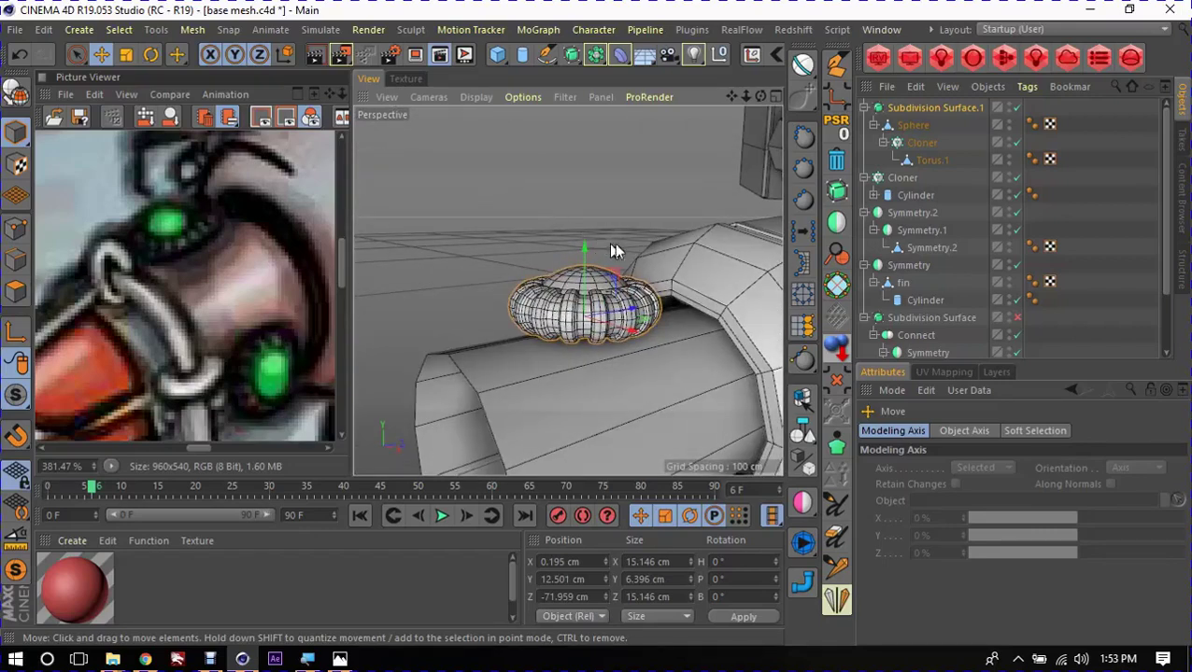
Step: Take the Sphere out of Subdivision Surface.1 and delete the empty generator
{"action": "left_click_drag", "start_coordinate": [911, 124], "coordinate": [913, 105]}
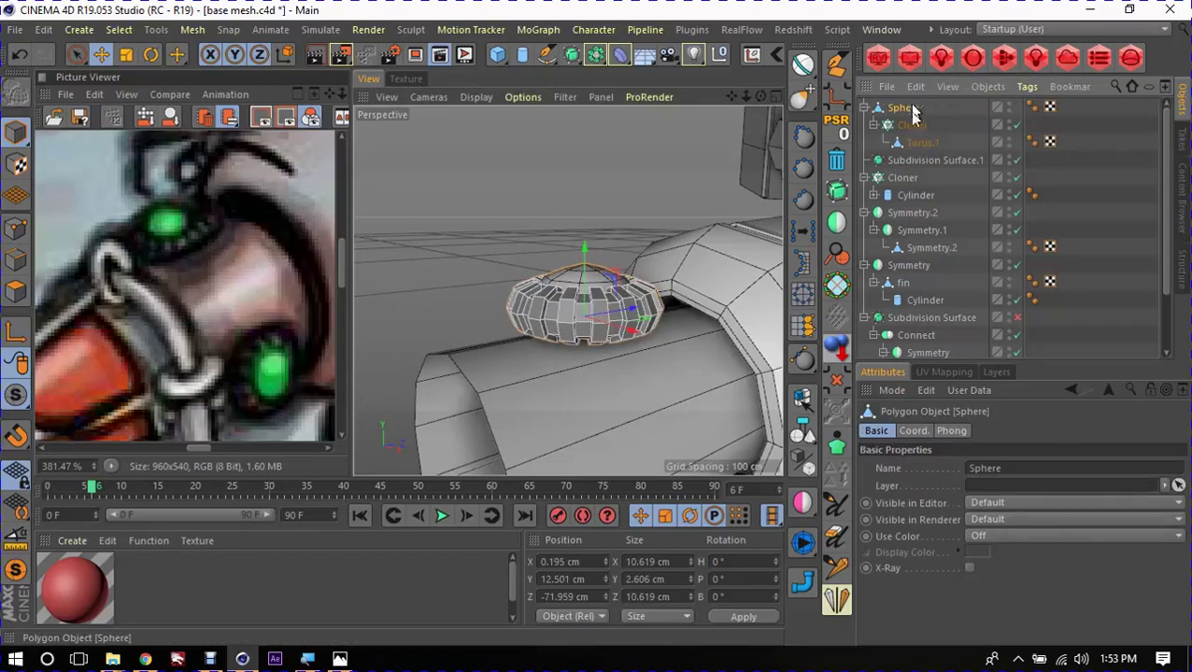
{"action": "left_click", "coordinate": [924, 156]}
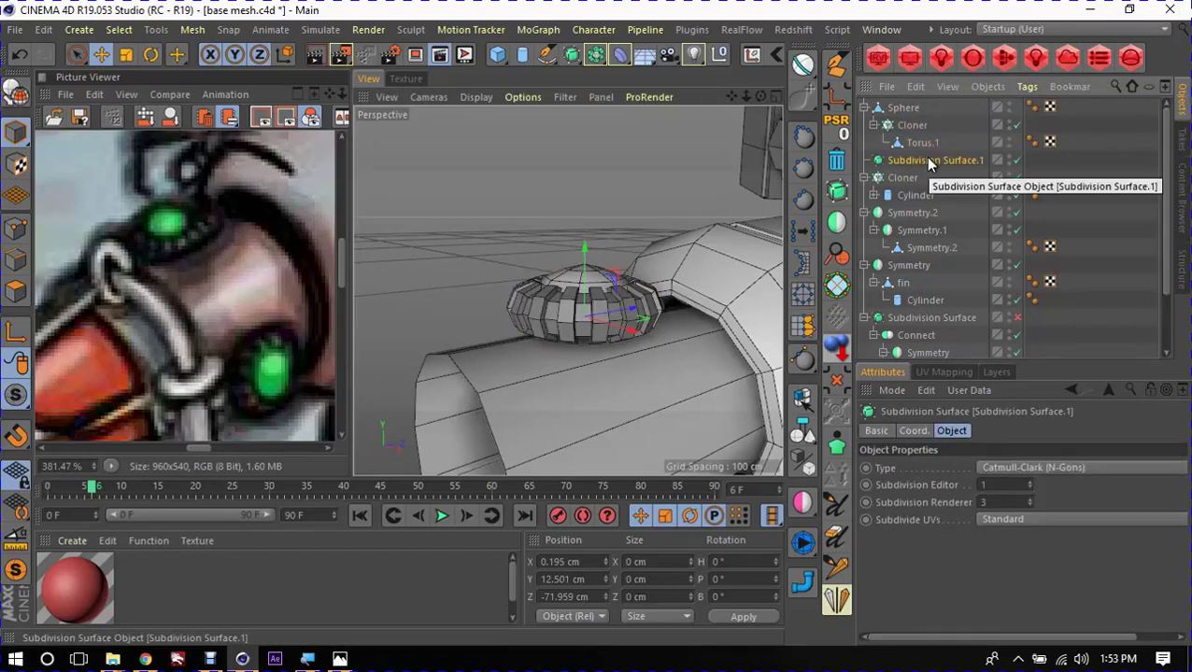
{"action": "key", "text": "Delete"}
{"action": "mouse_move", "coordinate": [665, 300]}
{"action": "left_mouse_down", "text": "alt"}
{"action": "mouse_move", "coordinate": [559, 418]}
{"action": "mouse_move", "coordinate": [646, 239]}
{"action": "mouse_move", "coordinate": [548, 237]}
{"action": "mouse_move", "coordinate": [588, 301]}
{"action": "left_mouse_up", "text": "alt"}
{"action": "left_click", "coordinate": [588, 301]}
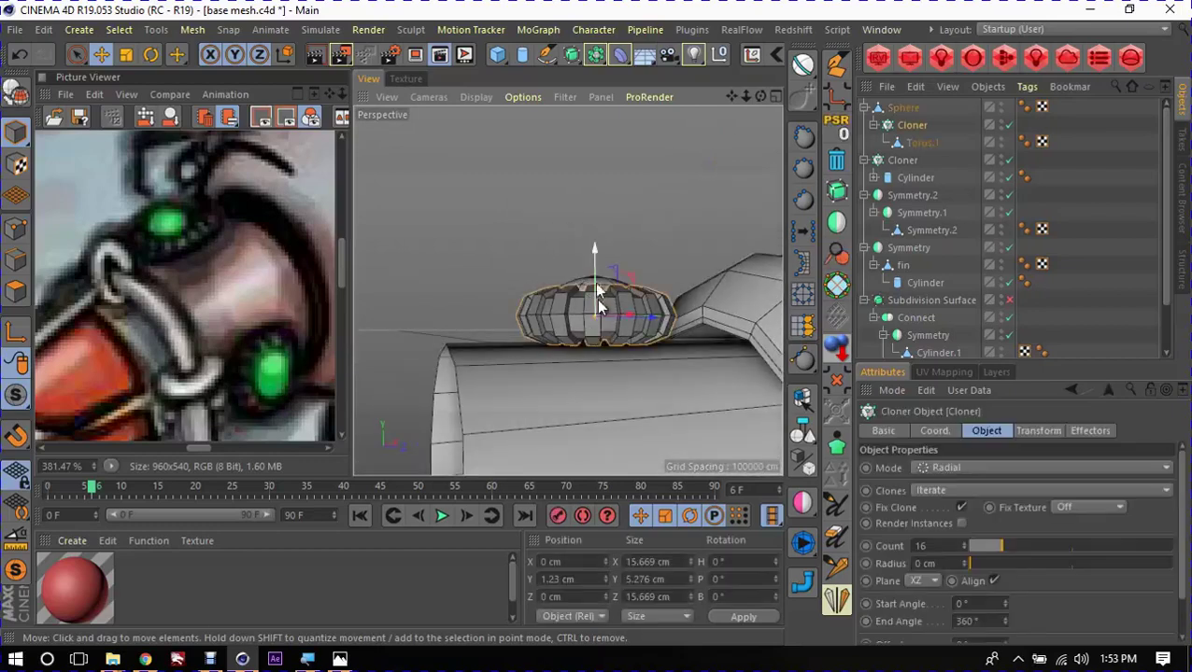
{"action": "mouse_move", "coordinate": [532, 221]}
{"action": "left_mouse_down", "text": "alt"}
{"action": "mouse_move", "coordinate": [578, 274]}
{"action": "mouse_move", "coordinate": [595, 177]}
{"action": "left_mouse_up", "text": "alt"}
{"action": "left_click", "coordinate": [598, 280]}
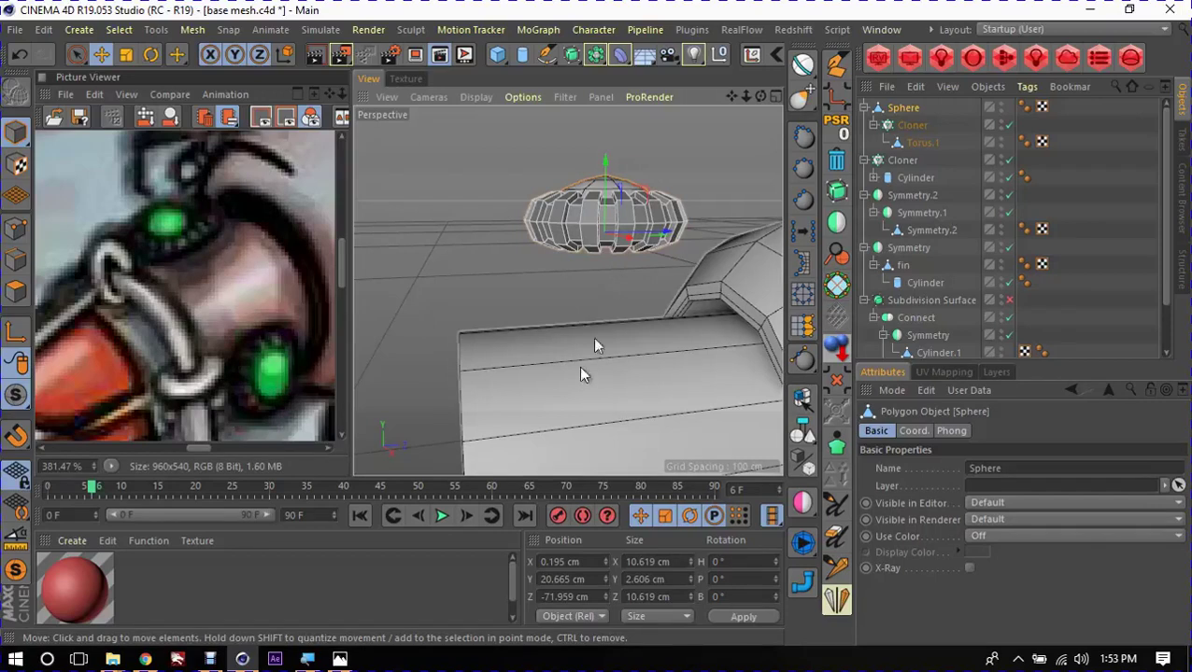
{"action": "mouse_move", "coordinate": [620, 302]}
{"action": "left_mouse_down", "text": "alt"}
{"action": "mouse_move", "coordinate": [709, 372]}
{"action": "mouse_move", "coordinate": [572, 248]}
{"action": "mouse_move", "coordinate": [607, 257]}
{"action": "mouse_move", "coordinate": [580, 292]}
{"action": "mouse_move", "coordinate": [598, 283]}
{"action": "mouse_move", "coordinate": [457, 288]}
{"action": "mouse_move", "coordinate": [624, 292]}
{"action": "mouse_move", "coordinate": [726, 322]}
{"action": "mouse_move", "coordinate": [571, 286]}
{"action": "mouse_move", "coordinate": [523, 254]}
{"action": "mouse_move", "coordinate": [589, 296]}
{"action": "left_mouse_up", "text": "alt"}
{"action": "left_click", "coordinate": [586, 322]}
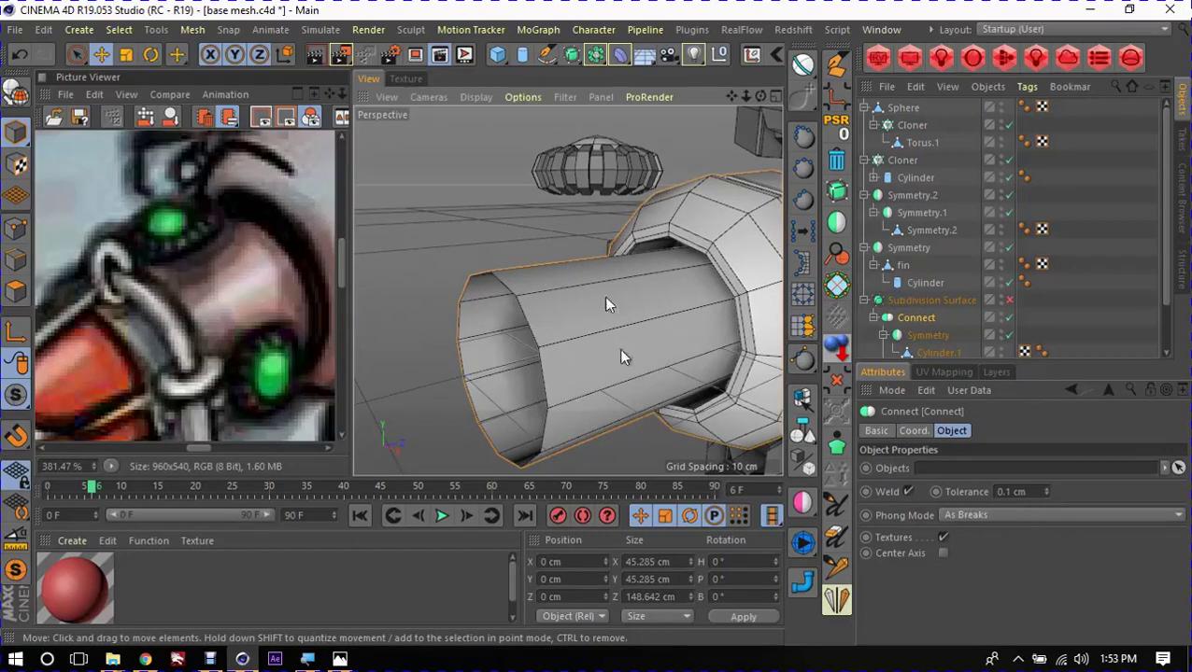
Step: Cut two new edge loops along Cylinder.1, the front tube
{"action": "left_click_drag", "start_coordinate": [602, 278], "coordinate": [654, 299], "text": "alt"}
{"action": "left_click", "coordinate": [878, 353]}
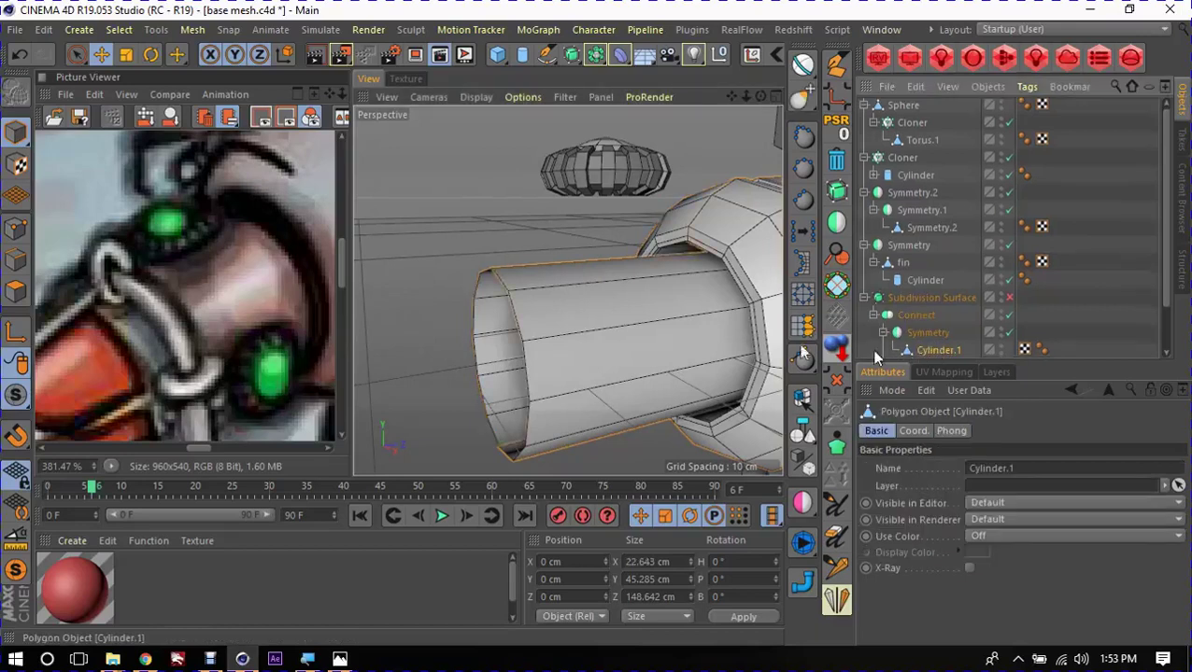
{"action": "left_click_drag", "start_coordinate": [578, 302], "coordinate": [511, 297], "text": "alt"}
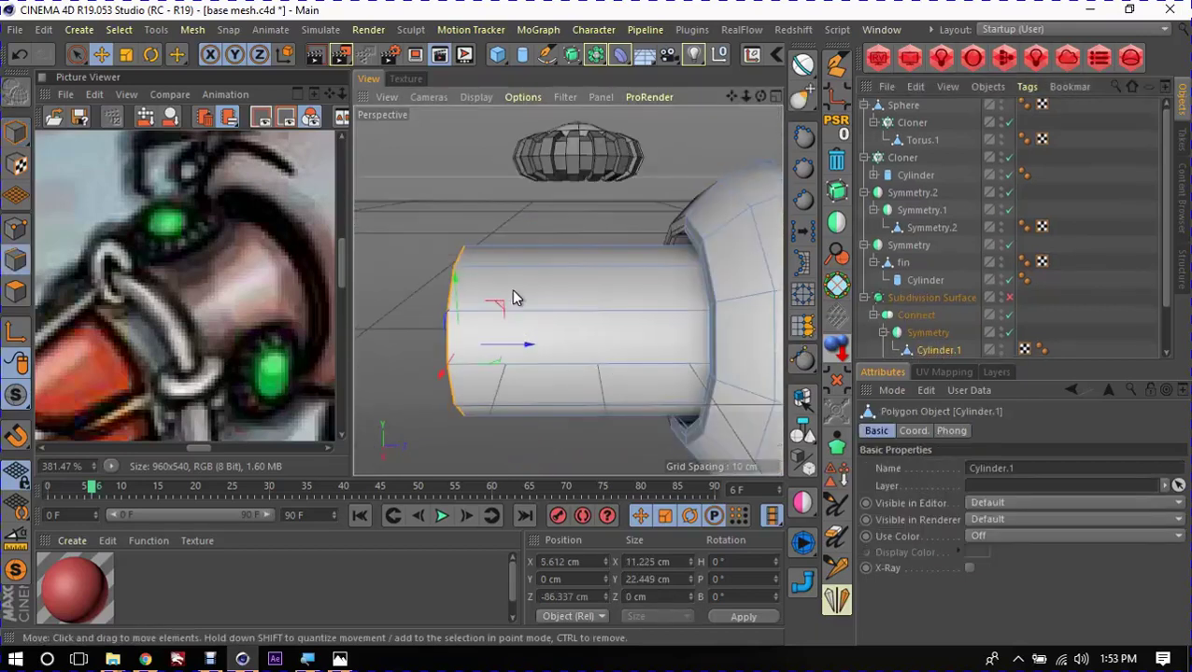
{"action": "key", "text": "k"}
{"action": "key", "text": "l"}
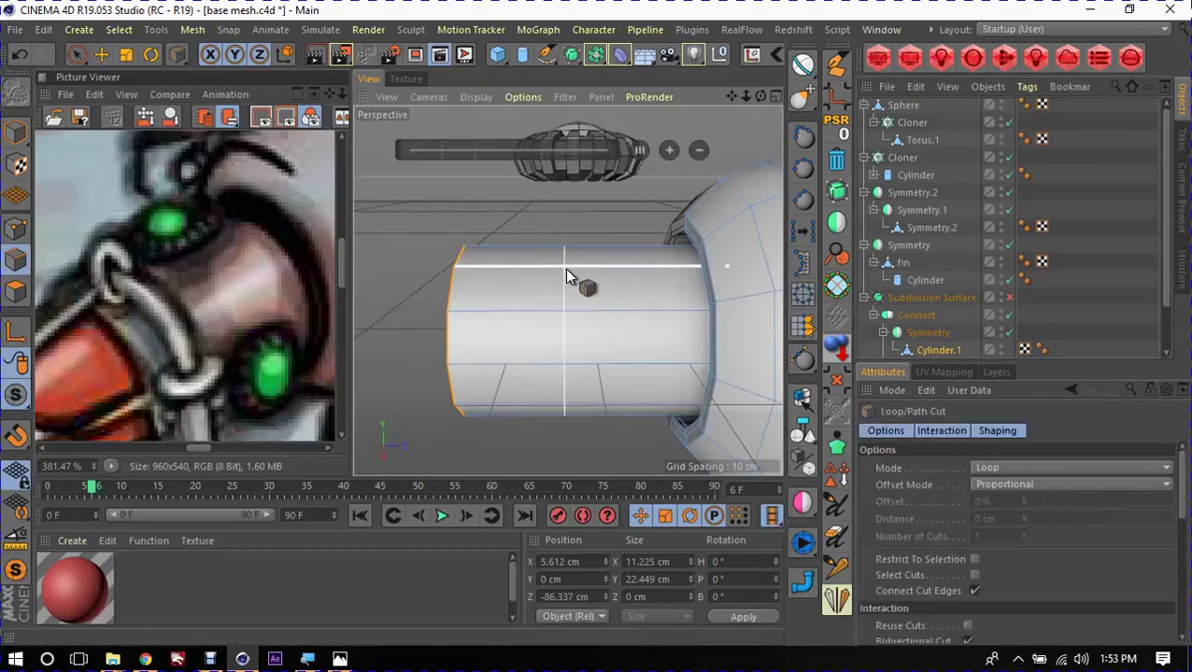
{"action": "left_click", "coordinate": [566, 273]}
{"action": "left_click_drag", "start_coordinate": [573, 318], "coordinate": [618, 295], "text": "alt"}
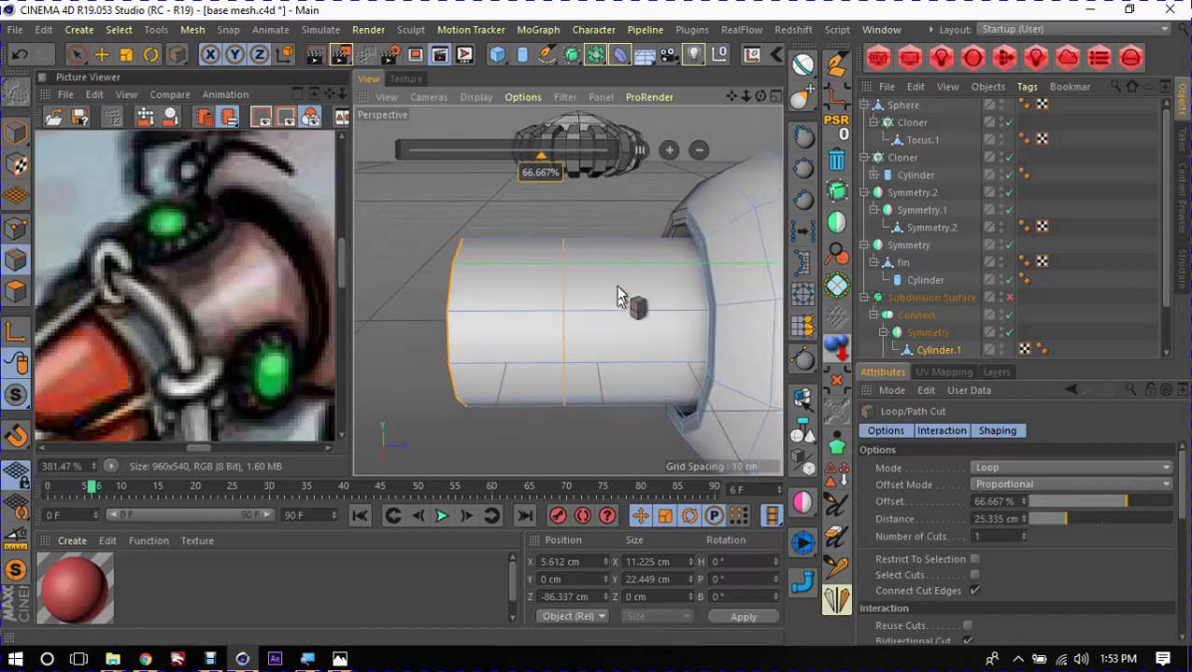
{"action": "left_click", "coordinate": [486, 270]}
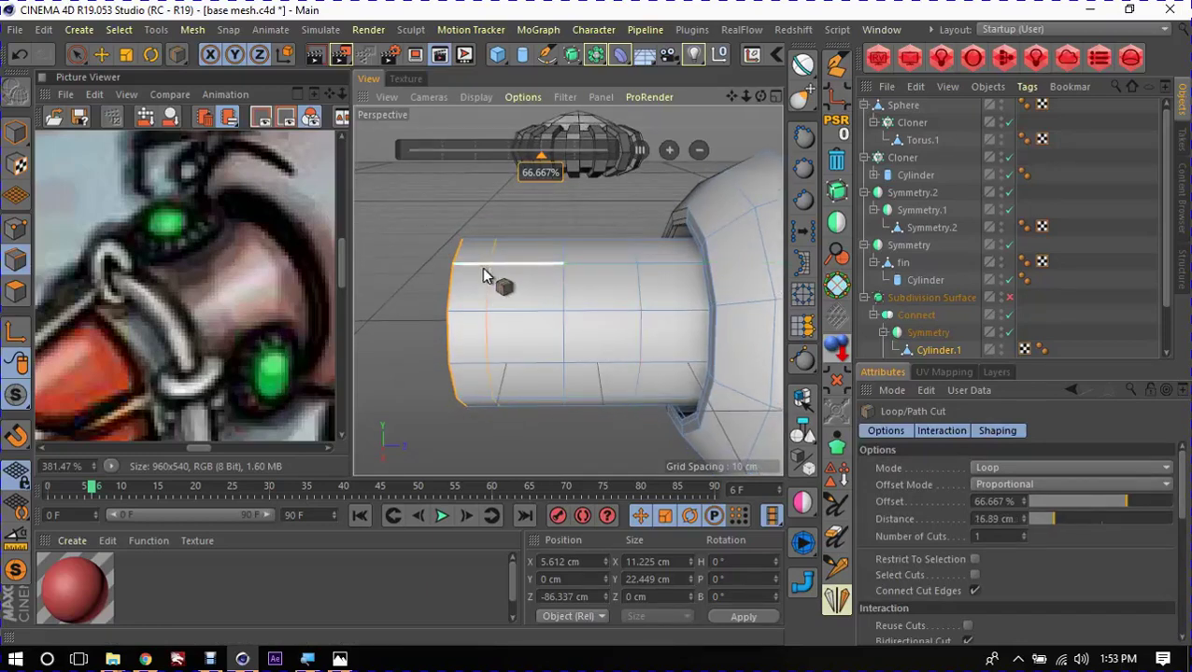
{"action": "mouse_move", "coordinate": [486, 271]}
{"action": "left_mouse_down", "text": "alt"}
{"action": "mouse_move", "coordinate": [594, 322]}
{"action": "mouse_move", "coordinate": [583, 271]}
{"action": "mouse_move", "coordinate": [612, 179]}
{"action": "mouse_move", "coordinate": [605, 333]}
{"action": "mouse_move", "coordinate": [545, 313]}
{"action": "mouse_move", "coordinate": [638, 354]}
{"action": "mouse_move", "coordinate": [545, 287]}
{"action": "mouse_move", "coordinate": [393, 269]}
{"action": "mouse_move", "coordinate": [564, 280]}
{"action": "mouse_move", "coordinate": [583, 344]}
{"action": "mouse_move", "coordinate": [552, 326]}
{"action": "mouse_move", "coordinate": [557, 272]}
{"action": "mouse_move", "coordinate": [565, 295]}
{"action": "mouse_move", "coordinate": [538, 267]}
{"action": "mouse_move", "coordinate": [585, 292]}
{"action": "left_mouse_up", "text": "alt"}
{"action": "key", "text": "e"}
{"action": "left_click", "coordinate": [393, 269]}
Step: Select both new edge loops and scale them to about 52%
{"action": "left_click", "coordinate": [585, 292]}
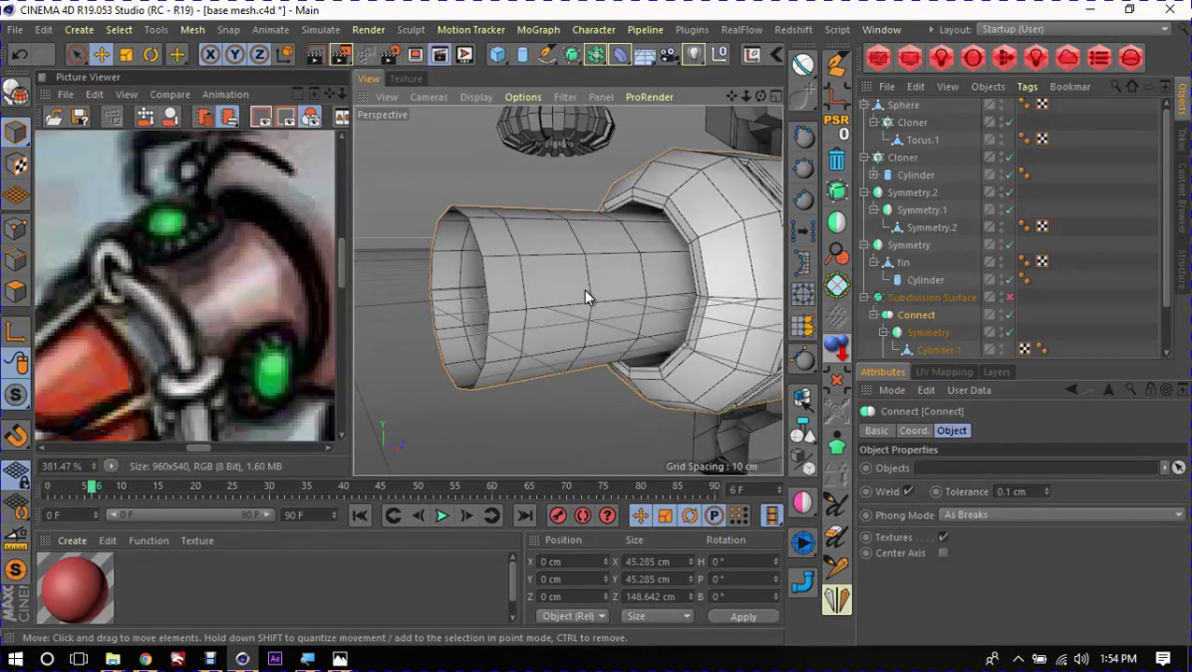
{"action": "scroll", "coordinate": [945, 341], "scroll_direction": "down", "scroll_amount": 1}
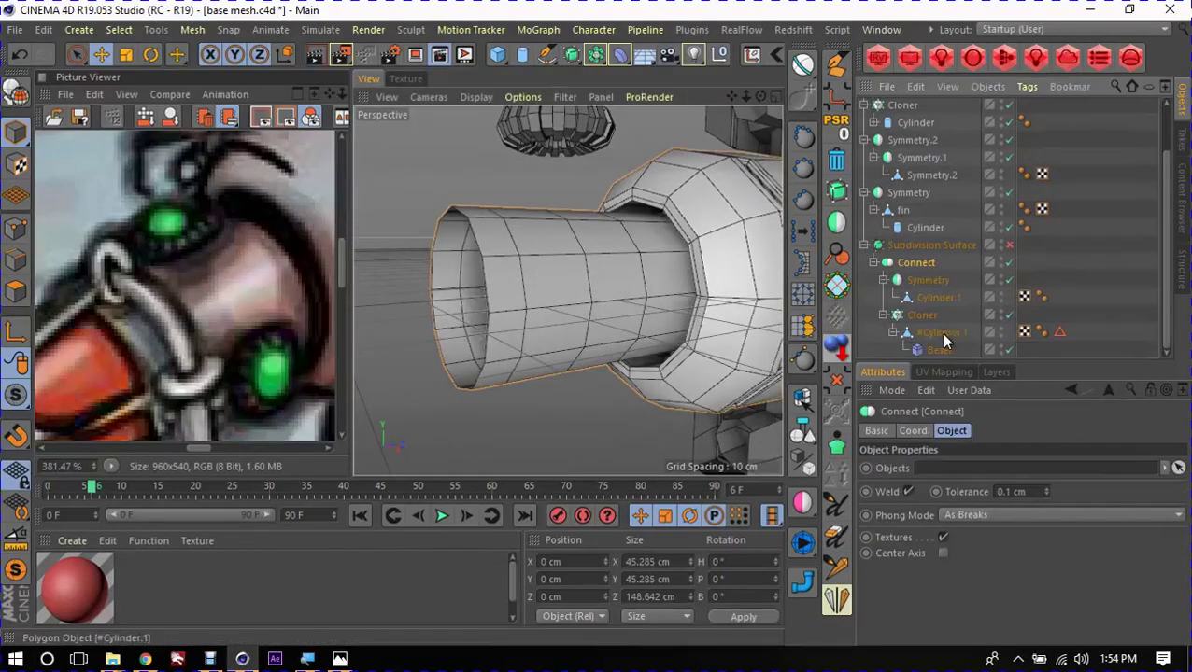
{"action": "left_click", "coordinate": [944, 298]}
{"action": "left_click_drag", "start_coordinate": [580, 259], "coordinate": [579, 315], "text": "alt"}
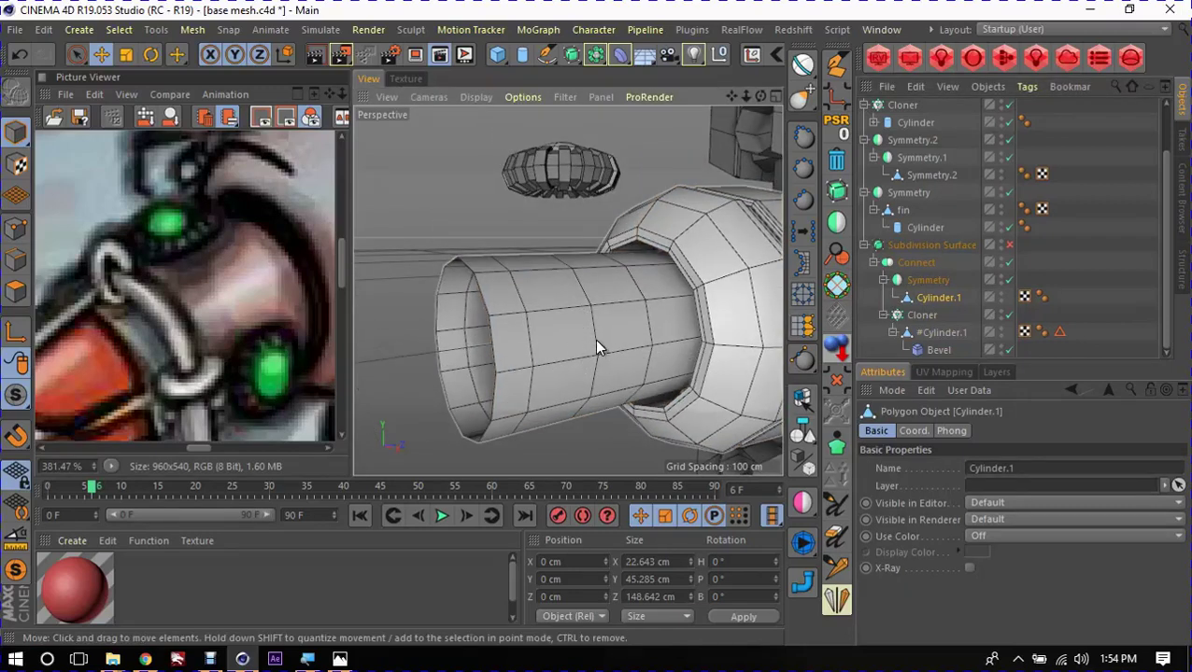
{"action": "left_click_drag", "start_coordinate": [580, 314], "coordinate": [510, 284], "text": "alt"}
{"action": "left_click", "coordinate": [624, 318]}
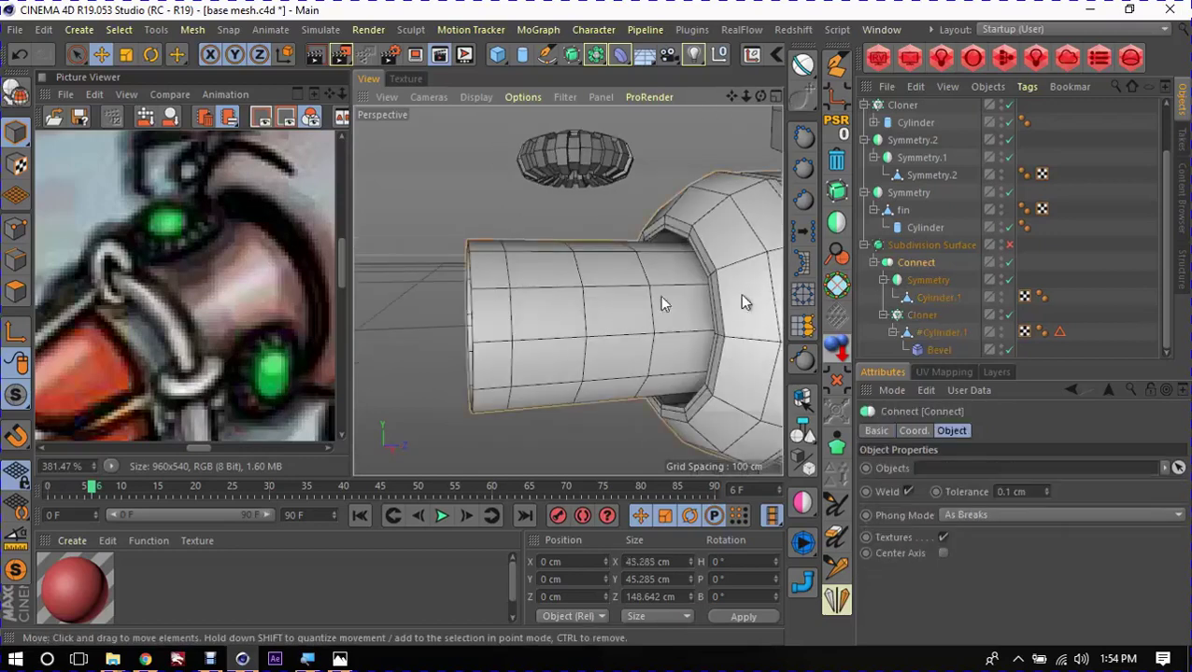
{"action": "left_click", "coordinate": [944, 298]}
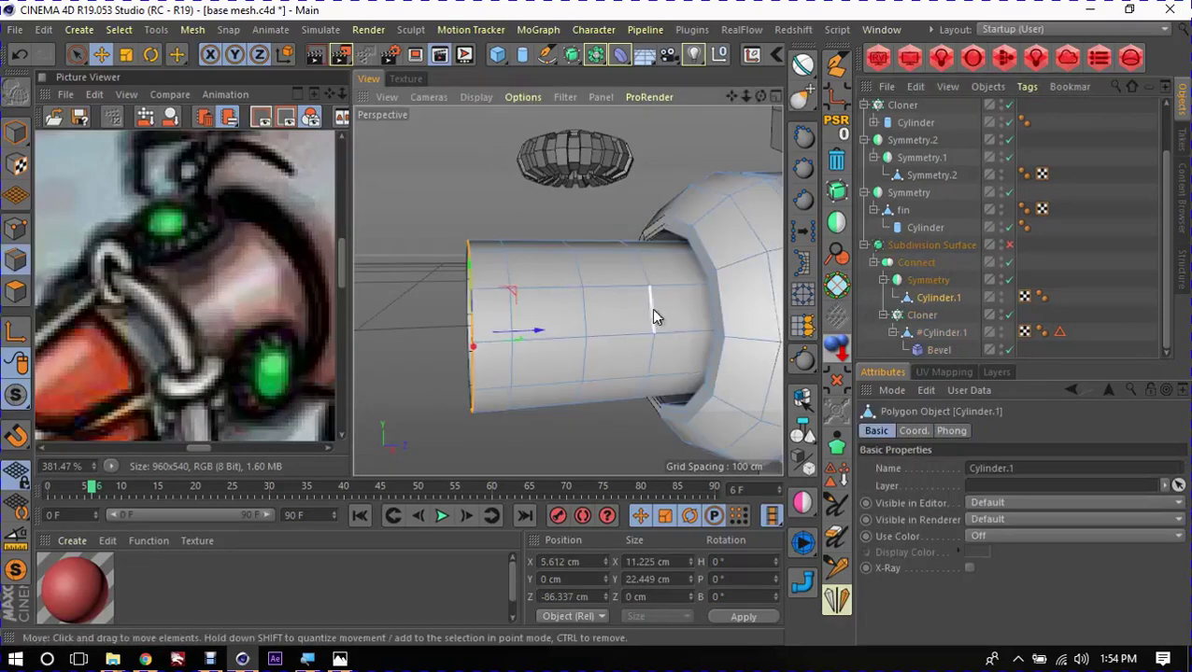
{"action": "left_click", "coordinate": [510, 322], "text": "shift"}
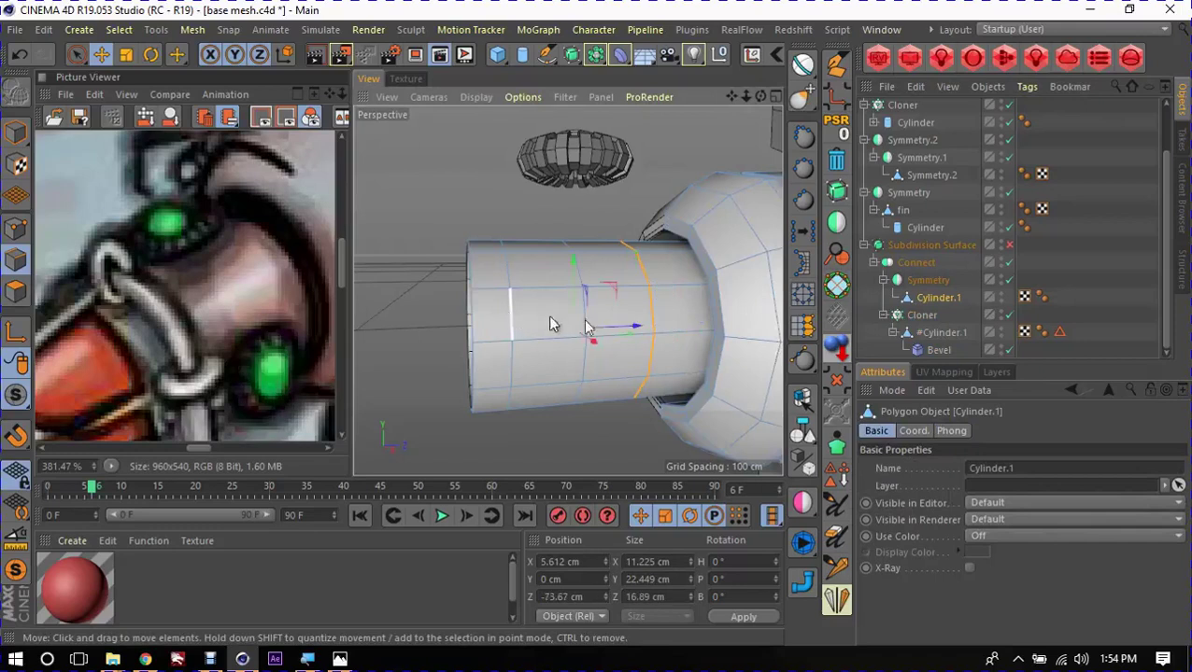
{"action": "key", "text": "t"}
{"action": "mouse_move", "coordinate": [646, 333]}
{"action": "left_mouse_down"}
{"action": "mouse_move", "coordinate": [566, 338]}
{"action": "mouse_move", "coordinate": [572, 324]}
{"action": "mouse_move", "coordinate": [599, 332]}
{"action": "left_mouse_up"}
Step: Switch to polygon mode and Extrude Inner the selected faces into a smaller square
{"action": "scroll", "coordinate": [561, 329], "scroll_direction": "up", "scroll_amount": 3}
{"action": "key", "text": "Return"}
{"action": "scroll", "coordinate": [566, 338], "scroll_direction": "up", "scroll_amount": 2}
{"action": "key", "text": "i"}
Step: Round the inset patch with PolyCircle into a circle about 3.27 cm in radius
{"action": "left_click", "coordinate": [837, 284]}
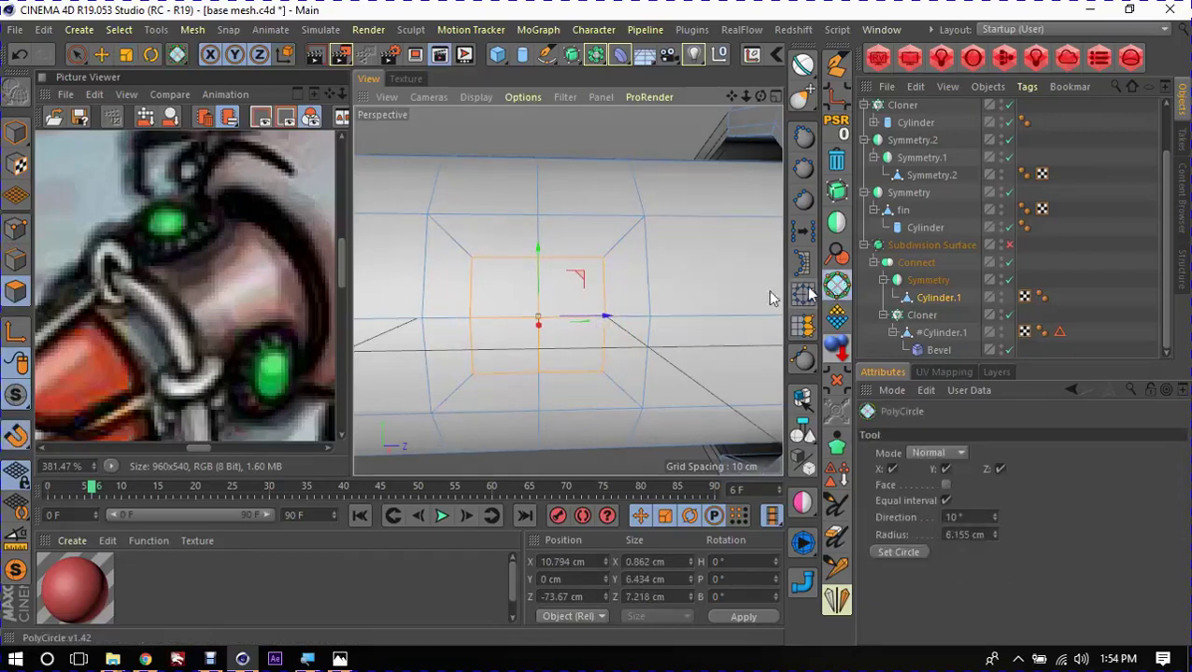
{"action": "mouse_move", "coordinate": [631, 329]}
{"action": "left_mouse_down"}
{"action": "mouse_move", "coordinate": [601, 355]}
{"action": "mouse_move", "coordinate": [584, 287]}
{"action": "mouse_move", "coordinate": [591, 323]}
{"action": "left_mouse_up"}
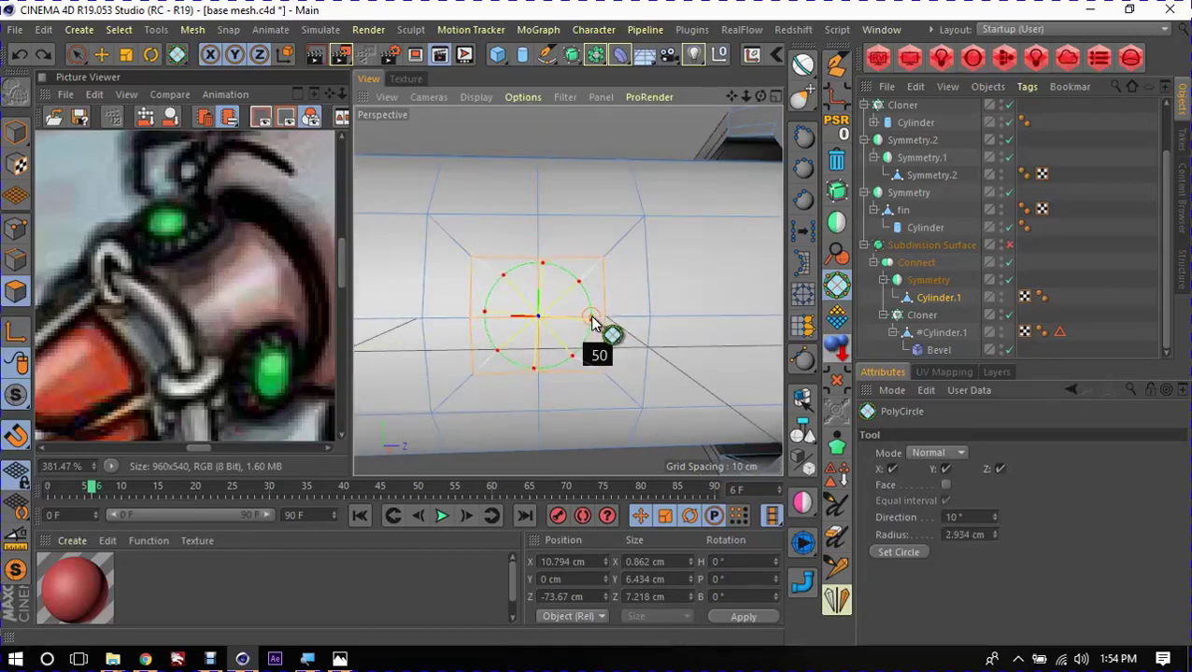
{"action": "mouse_move", "coordinate": [592, 322]}
{"action": "left_mouse_down"}
{"action": "mouse_move", "coordinate": [607, 324]}
{"action": "mouse_move", "coordinate": [595, 363]}
{"action": "mouse_move", "coordinate": [653, 355]}
{"action": "mouse_move", "coordinate": [521, 351]}
{"action": "mouse_move", "coordinate": [660, 359]}
{"action": "mouse_move", "coordinate": [587, 395]}
{"action": "mouse_move", "coordinate": [708, 322]}
{"action": "mouse_move", "coordinate": [564, 452]}
{"action": "mouse_move", "coordinate": [599, 330]}
{"action": "mouse_move", "coordinate": [674, 413]}
{"action": "left_mouse_up"}
{"action": "key", "text": "e"}
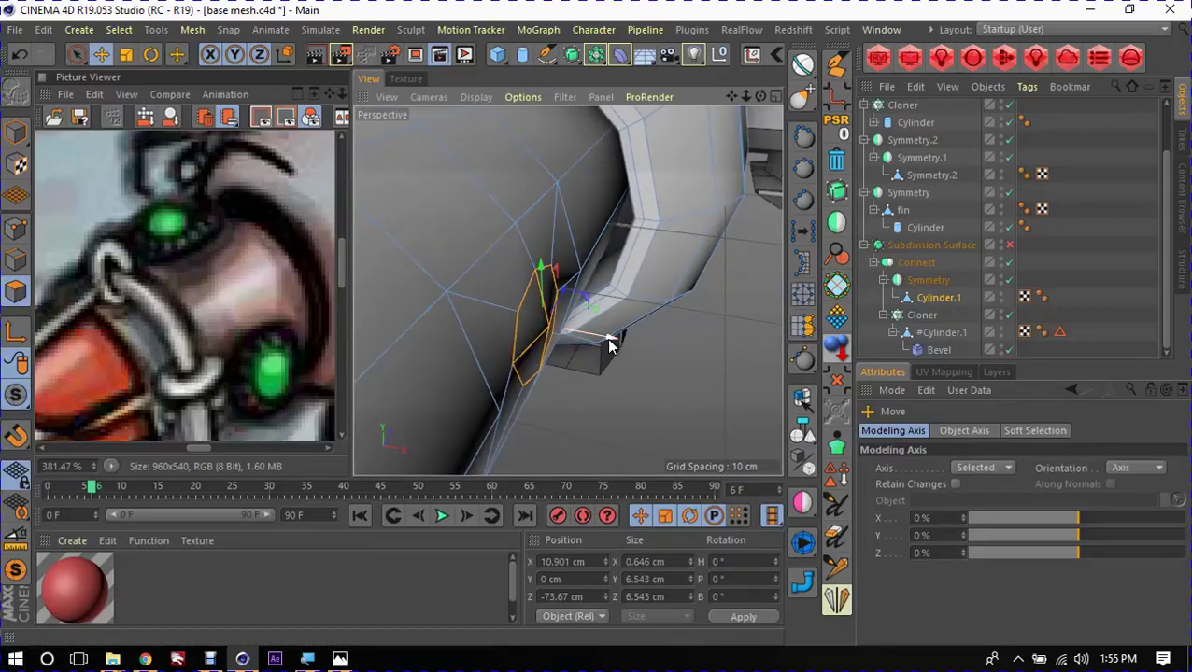
Step: Push the circular patch out 0.473 cm, scale it to 105%, then inset and extrude it inward
{"action": "mouse_move", "coordinate": [608, 343]}
{"action": "left_mouse_down"}
{"action": "mouse_move", "coordinate": [616, 347]}
{"action": "mouse_move", "coordinate": [502, 296]}
{"action": "mouse_move", "coordinate": [598, 324]}
{"action": "mouse_move", "coordinate": [551, 385]}
{"action": "mouse_move", "coordinate": [698, 313]}
{"action": "mouse_move", "coordinate": [521, 255]}
{"action": "mouse_move", "coordinate": [546, 255]}
{"action": "mouse_move", "coordinate": [514, 321]}
{"action": "mouse_move", "coordinate": [393, 295]}
{"action": "mouse_move", "coordinate": [564, 311]}
{"action": "left_mouse_up"}
{"action": "key", "text": "t"}
{"action": "key", "text": "i"}
{"action": "mouse_move", "coordinate": [624, 353]}
{"action": "left_mouse_down"}
{"action": "mouse_move", "coordinate": [553, 298]}
{"action": "mouse_move", "coordinate": [598, 332]}
{"action": "mouse_move", "coordinate": [609, 385]}
{"action": "left_mouse_up"}
{"action": "key", "text": "d"}
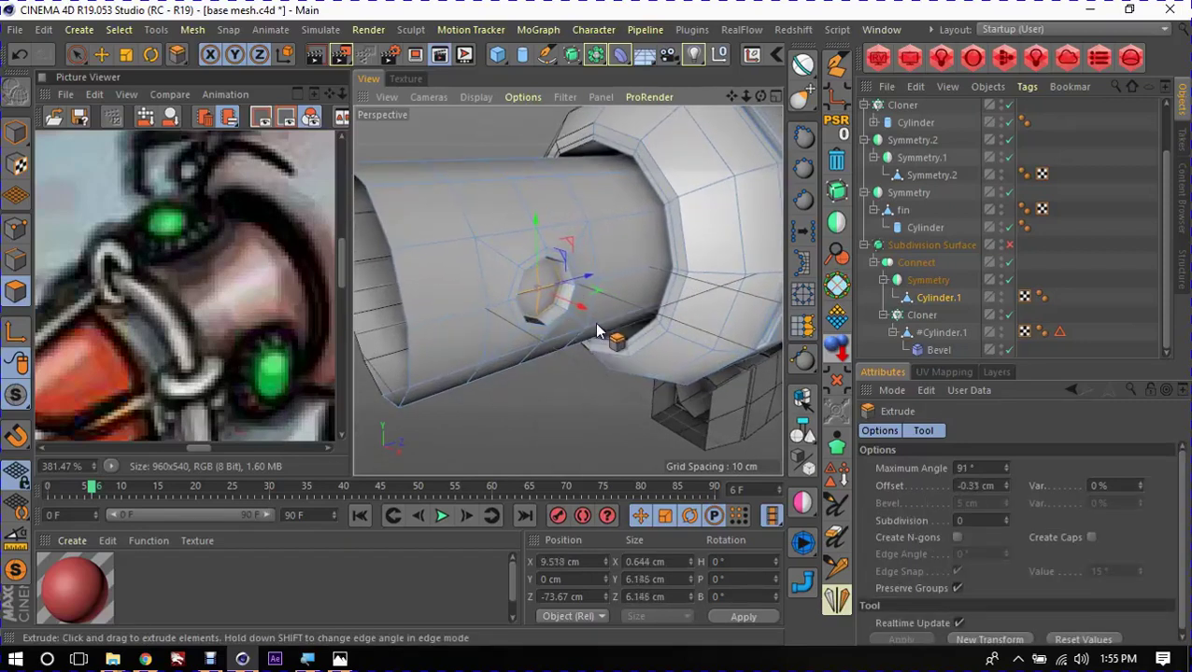
{"action": "mouse_move", "coordinate": [560, 331]}
{"action": "left_mouse_down", "text": "alt"}
{"action": "mouse_move", "coordinate": [612, 247]}
{"action": "mouse_move", "coordinate": [572, 266]}
{"action": "mouse_move", "coordinate": [585, 257]}
{"action": "mouse_move", "coordinate": [594, 323]}
{"action": "mouse_move", "coordinate": [557, 263]}
{"action": "mouse_move", "coordinate": [590, 218]}
{"action": "left_mouse_up", "text": "alt"}
Step: Inset the hole face 0.37 cm and slide its rim edge loop to 20.58%
{"action": "key", "text": "i"}
{"action": "key", "text": "e"}
{"action": "key", "text": "u"}
{"action": "key", "text": "l"}
{"action": "left_click", "coordinate": [590, 218]}
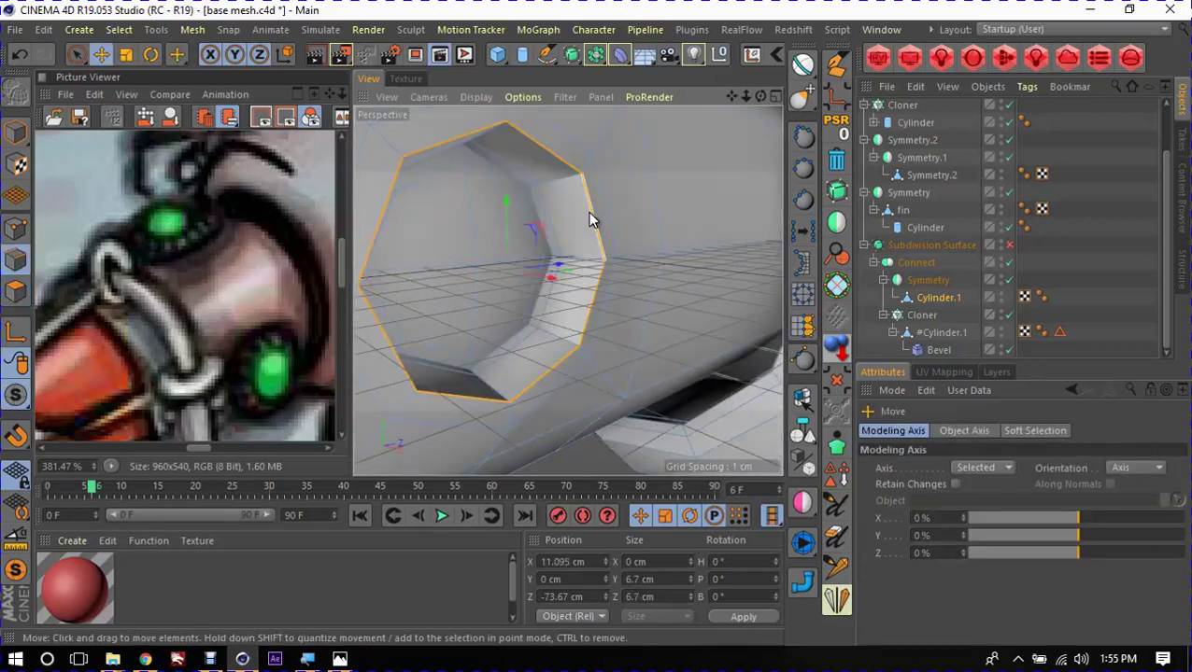
{"action": "key", "text": "m"}
{"action": "key", "text": "o"}
{"action": "mouse_move", "coordinate": [569, 173]}
{"action": "left_mouse_down"}
{"action": "mouse_move", "coordinate": [562, 181]}
{"action": "mouse_move", "coordinate": [598, 208]}
{"action": "mouse_move", "coordinate": [638, 220]}
{"action": "left_mouse_up"}
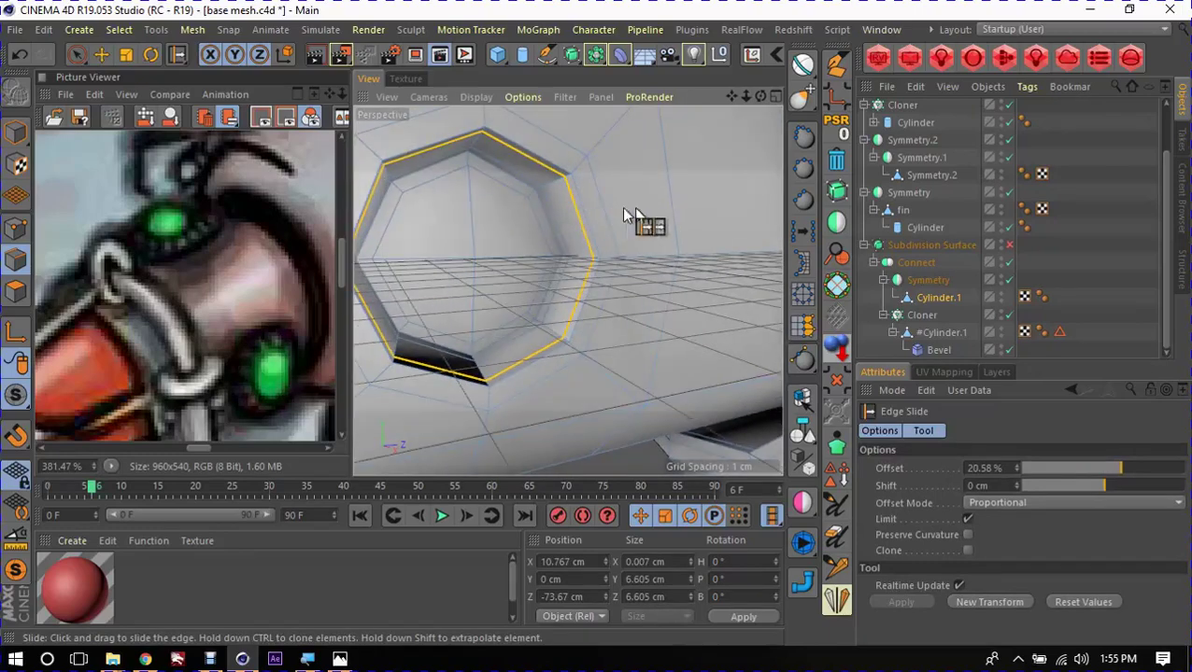
Step: Preview the socket with Subdivision Surface on, then switch it off to show the low-poly tube
{"action": "left_click", "coordinate": [1009, 244]}
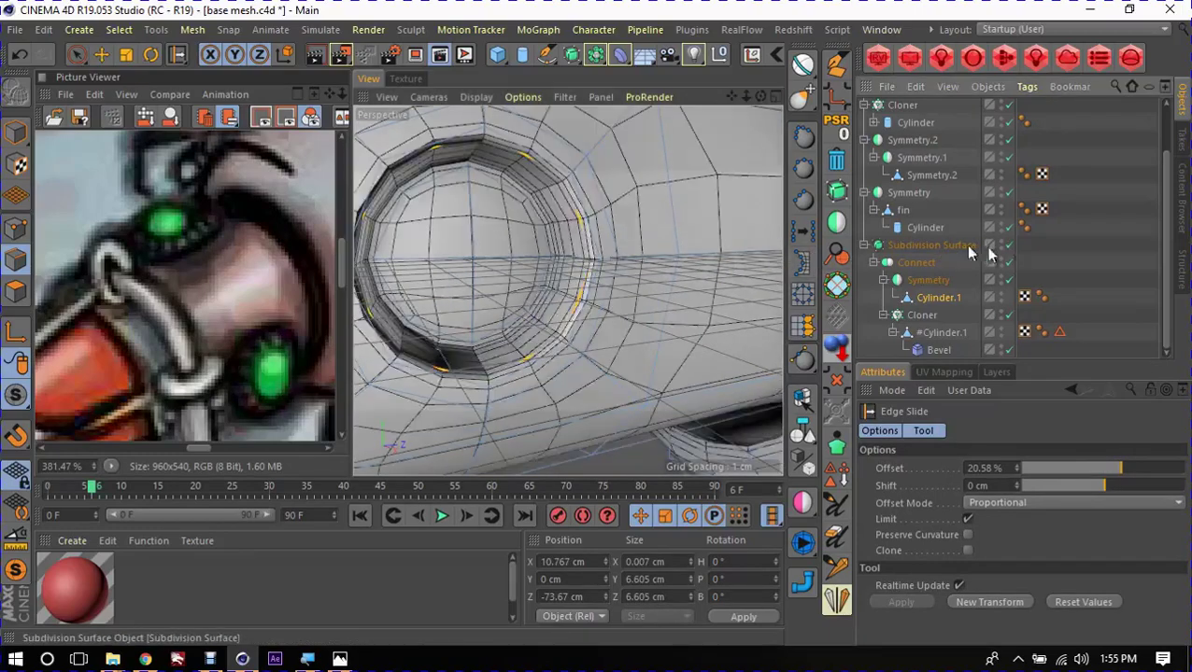
{"action": "mouse_move", "coordinate": [644, 261]}
{"action": "left_mouse_down", "text": "alt"}
{"action": "mouse_move", "coordinate": [740, 248]}
{"action": "mouse_move", "coordinate": [521, 224]}
{"action": "mouse_move", "coordinate": [673, 261]}
{"action": "mouse_move", "coordinate": [618, 239]}
{"action": "mouse_move", "coordinate": [608, 271]}
{"action": "left_mouse_up", "text": "alt"}
{"action": "left_click", "coordinate": [1009, 245]}
{"action": "key", "text": "e"}
{"action": "mouse_move", "coordinate": [590, 229]}
{"action": "left_mouse_down", "text": "alt"}
{"action": "mouse_move", "coordinate": [615, 319]}
{"action": "mouse_move", "coordinate": [599, 331]}
{"action": "mouse_move", "coordinate": [638, 305]}
{"action": "mouse_move", "coordinate": [567, 220]}
{"action": "left_mouse_up", "text": "alt"}
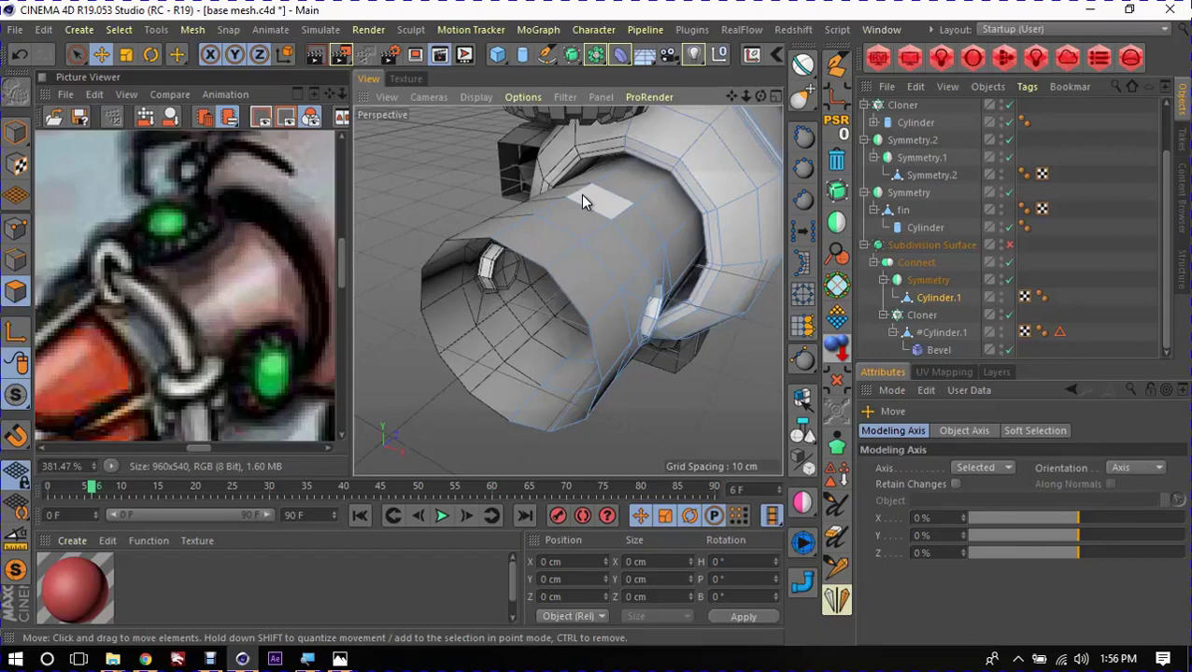
Step: Delete a selected polygon from the engine tube
{"action": "scroll", "coordinate": [631, 210], "scroll_direction": "down", "scroll_amount": 3}
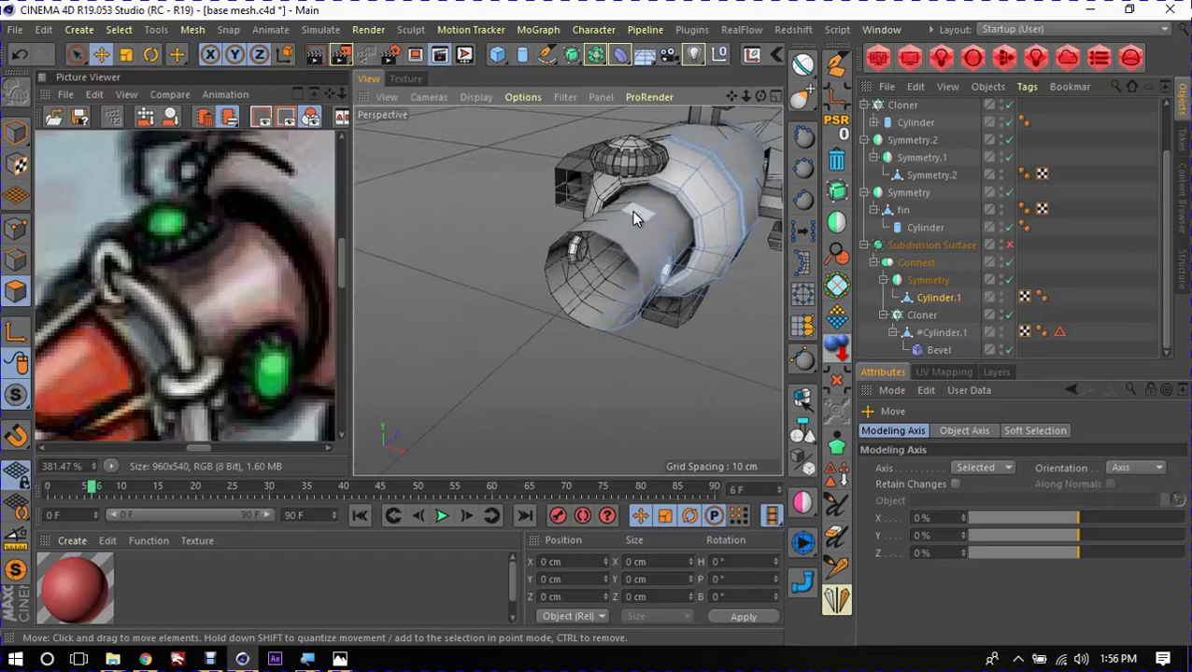
{"action": "left_click", "coordinate": [630, 217]}
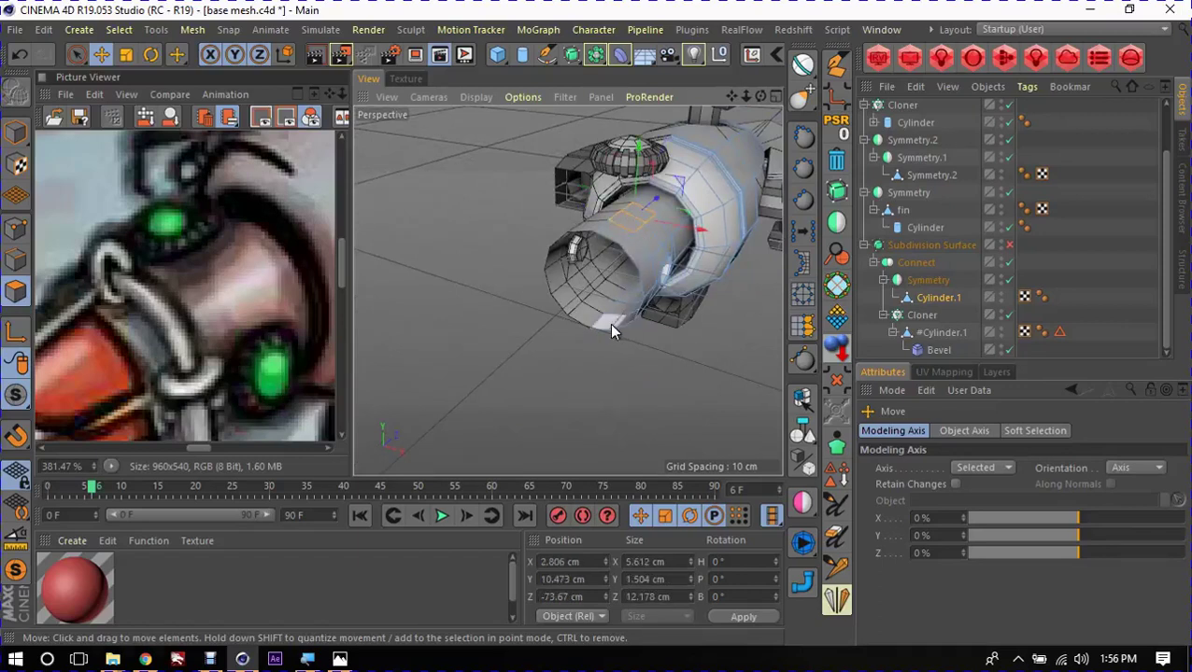
{"action": "mouse_move", "coordinate": [609, 323]}
{"action": "left_mouse_down", "text": "alt"}
{"action": "mouse_move", "coordinate": [631, 326]}
{"action": "mouse_move", "coordinate": [613, 302]}
{"action": "mouse_move", "coordinate": [665, 324]}
{"action": "left_mouse_up", "text": "alt"}
{"action": "left_click", "coordinate": [838, 163]}
{"action": "scroll", "coordinate": [665, 299], "scroll_direction": "up", "scroll_amount": 5}
{"action": "scroll", "coordinate": [611, 316], "scroll_direction": "up", "scroll_amount": 3}
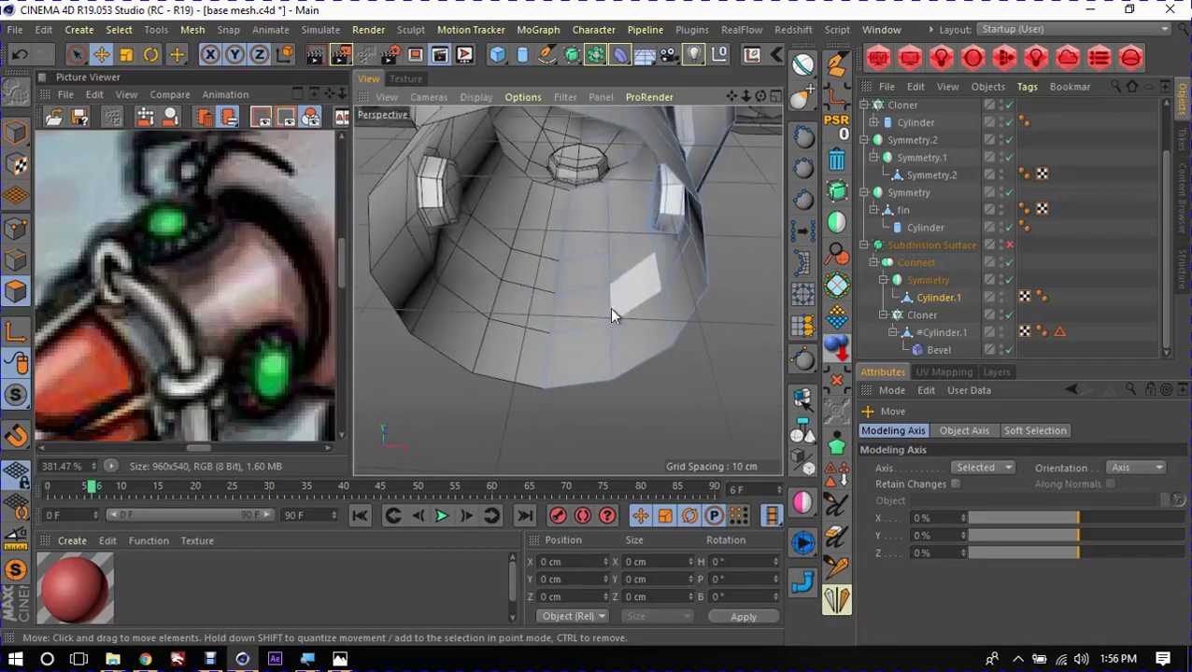
Step: Zoom in on the octagonal hole and select the ring of faces around it
{"action": "left_click", "coordinate": [594, 289]}
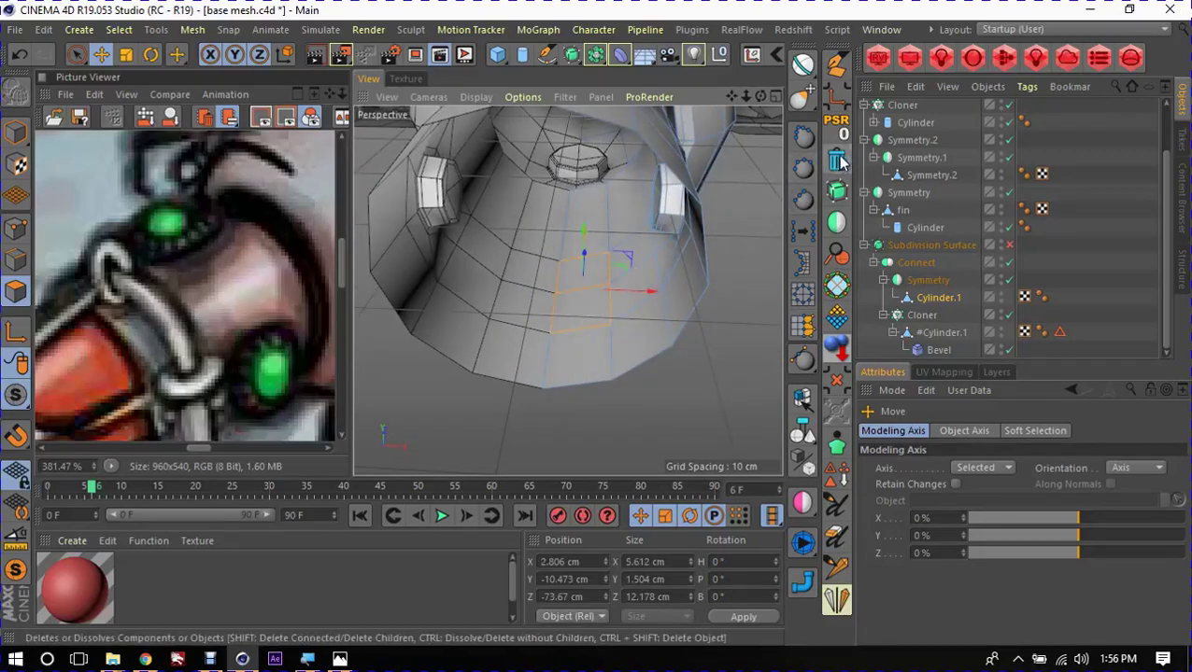
{"action": "mouse_move", "coordinate": [607, 276]}
{"action": "left_mouse_down", "text": "ctrl"}
{"action": "mouse_move", "coordinate": [628, 246]}
{"action": "mouse_move", "coordinate": [527, 311]}
{"action": "mouse_move", "coordinate": [406, 260]}
{"action": "left_mouse_up", "text": "ctrl"}
{"action": "scroll", "coordinate": [401, 271], "scroll_direction": "up", "scroll_amount": 3}
{"action": "scroll", "coordinate": [474, 207], "scroll_direction": "up", "scroll_amount": 3}
{"action": "scroll", "coordinate": [481, 205], "scroll_direction": "up", "scroll_amount": 3}
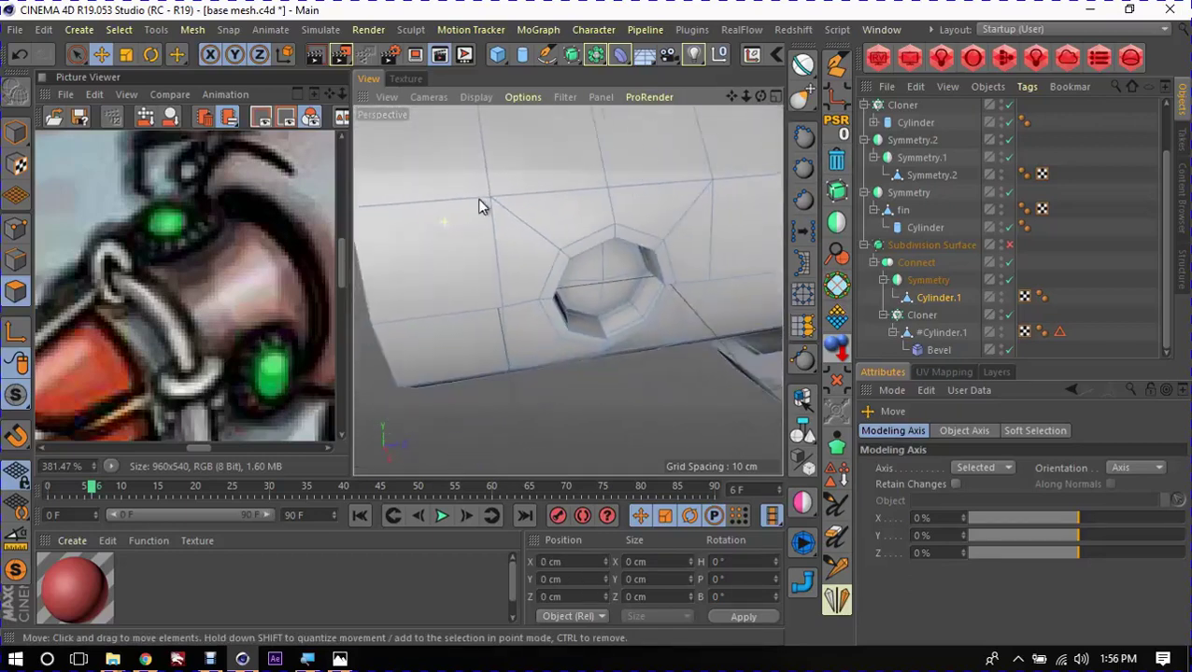
{"action": "mouse_move", "coordinate": [481, 204]}
{"action": "left_mouse_down", "text": "alt"}
{"action": "mouse_move", "coordinate": [492, 258]}
{"action": "mouse_move", "coordinate": [544, 225]}
{"action": "left_mouse_up", "text": "alt"}
{"action": "mouse_move", "coordinate": [609, 205]}
{"action": "left_mouse_down"}
{"action": "mouse_move", "coordinate": [532, 213]}
{"action": "mouse_move", "coordinate": [470, 287]}
{"action": "mouse_move", "coordinate": [500, 345]}
{"action": "mouse_move", "coordinate": [556, 347]}
{"action": "mouse_move", "coordinate": [618, 319]}
{"action": "mouse_move", "coordinate": [621, 226]}
{"action": "left_mouse_up"}
Step: Use Fill Selection (U~F) to extend it to the square patch around the hole
{"action": "key", "text": "u"}
{"action": "key", "text": "f"}
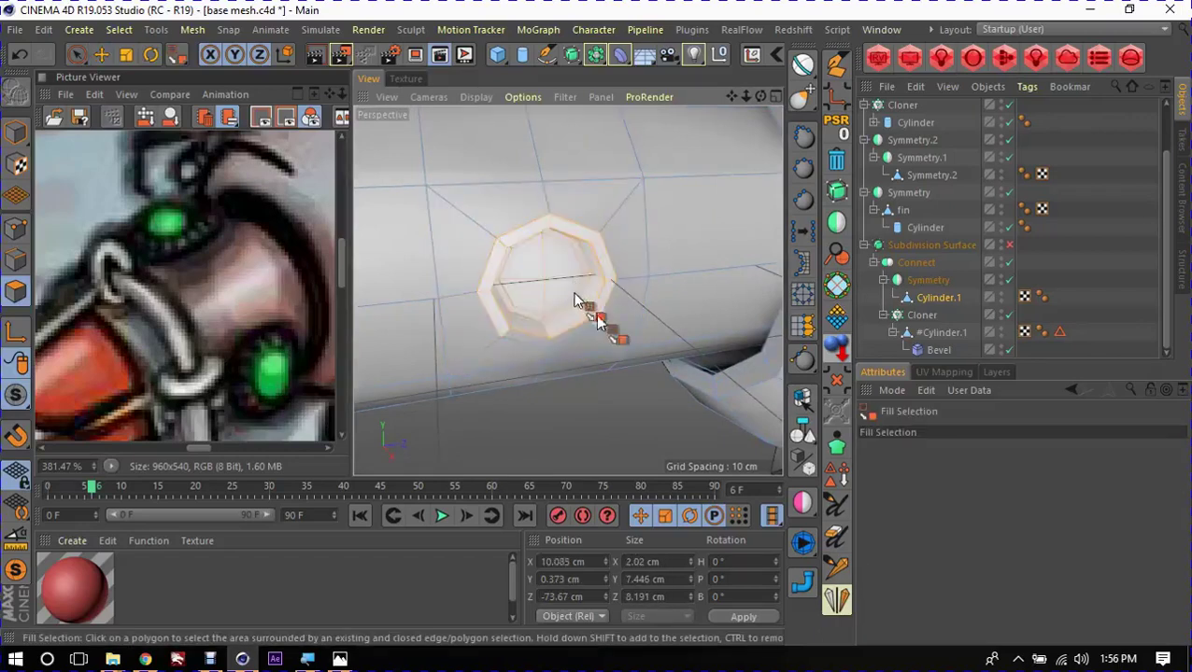
{"action": "left_click", "coordinate": [585, 314]}
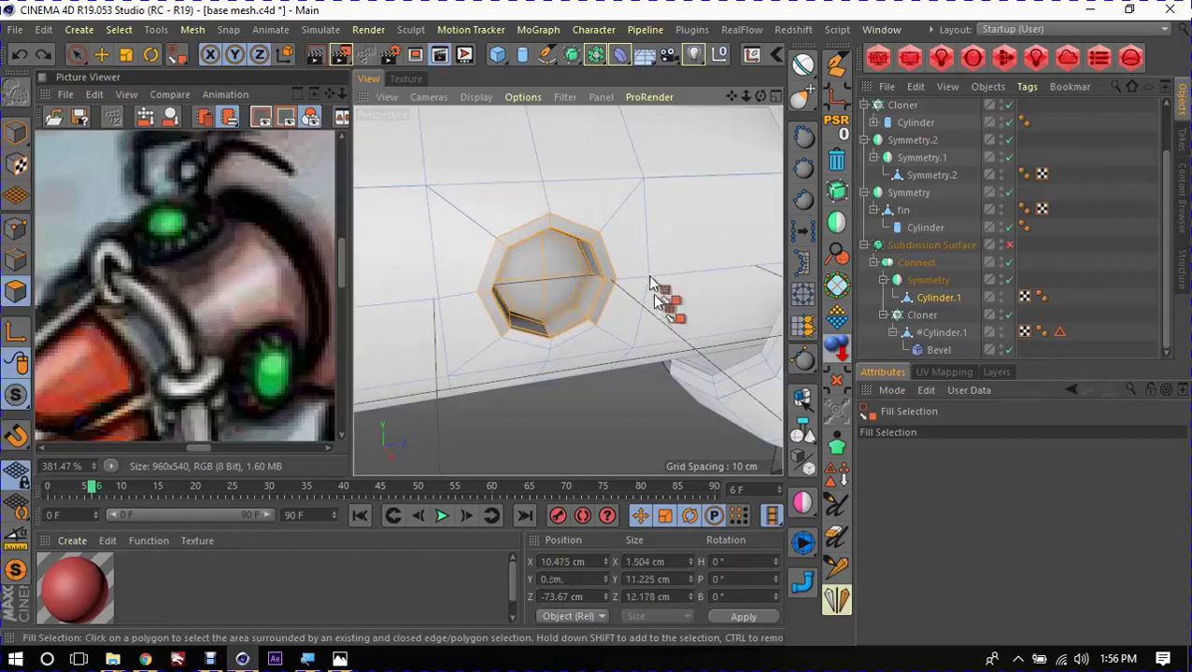
{"action": "left_click", "coordinate": [612, 331], "text": "shift"}
{"action": "key", "text": "e"}
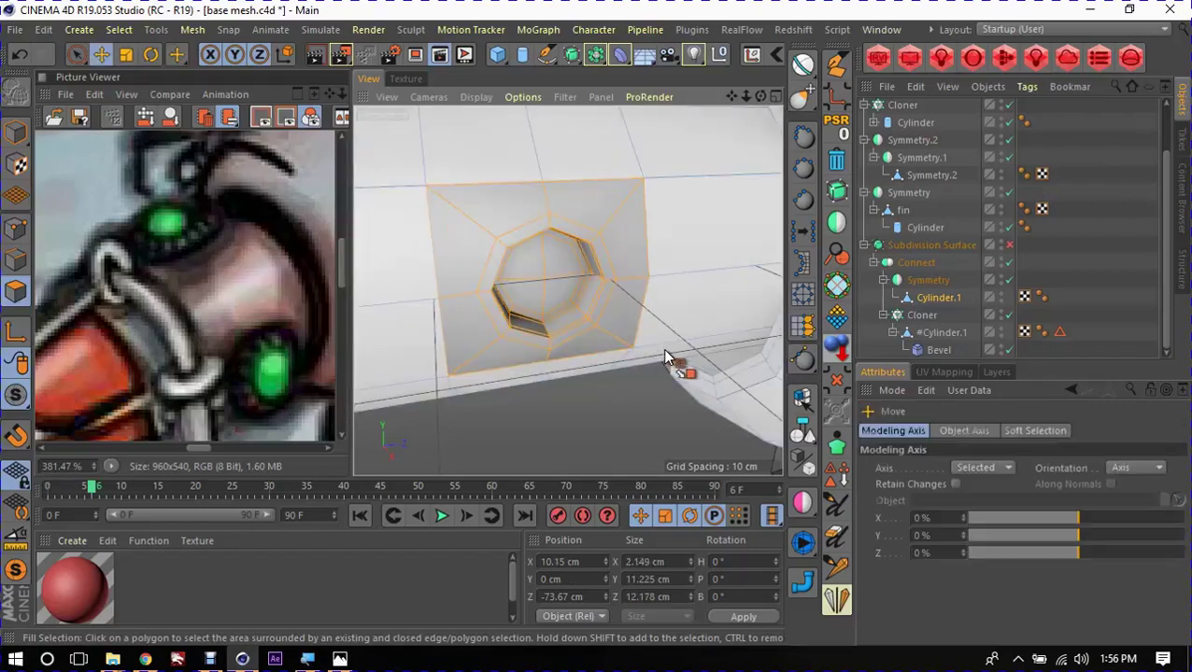
{"action": "mouse_move", "coordinate": [665, 354]}
{"action": "left_mouse_down", "text": "alt"}
{"action": "mouse_move", "coordinate": [608, 280]}
{"action": "mouse_move", "coordinate": [603, 318]}
{"action": "left_mouse_up", "text": "alt"}
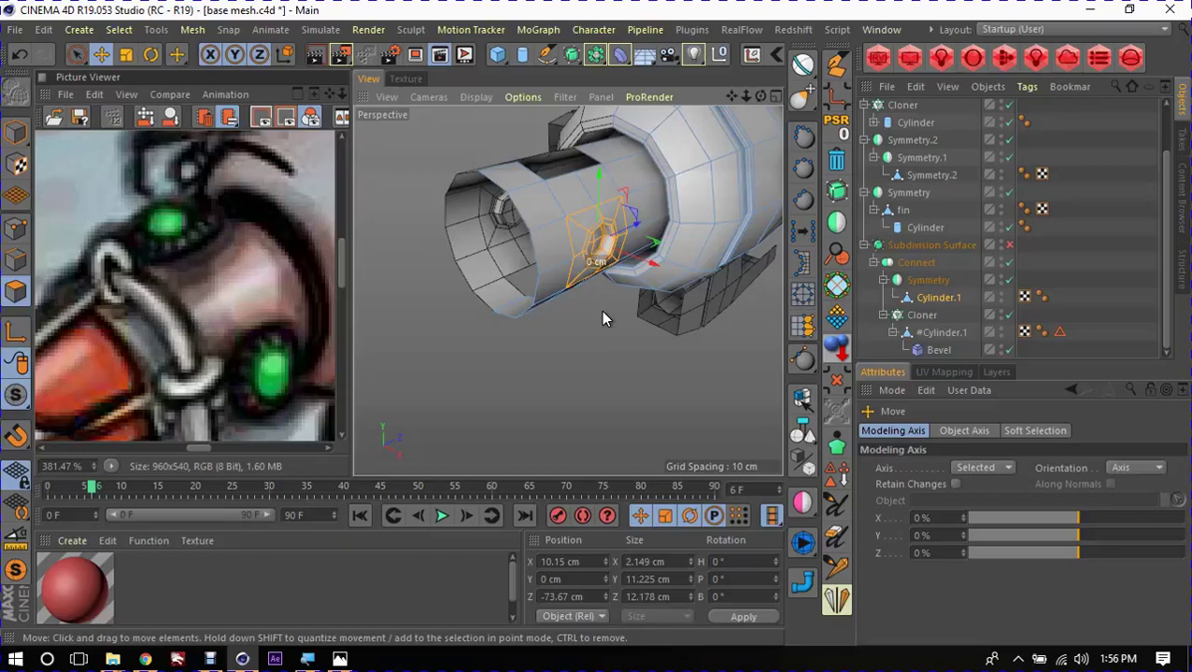
{"action": "mouse_move", "coordinate": [601, 310]}
{"action": "left_mouse_down", "text": "alt"}
{"action": "mouse_move", "coordinate": [663, 246]}
{"action": "mouse_move", "coordinate": [559, 241]}
{"action": "mouse_move", "coordinate": [594, 293]}
{"action": "left_mouse_up", "text": "alt"}
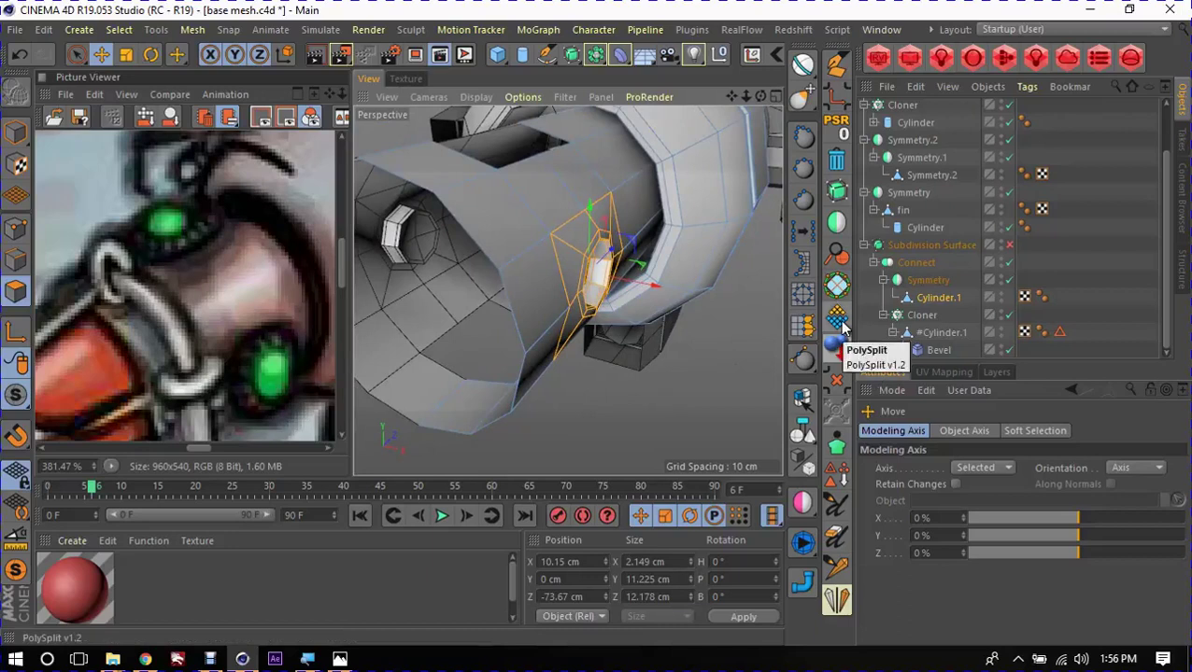
Step: Split the selected hole patch into a separate #Cylinder.1 object
{"action": "left_click", "coordinate": [837, 344]}
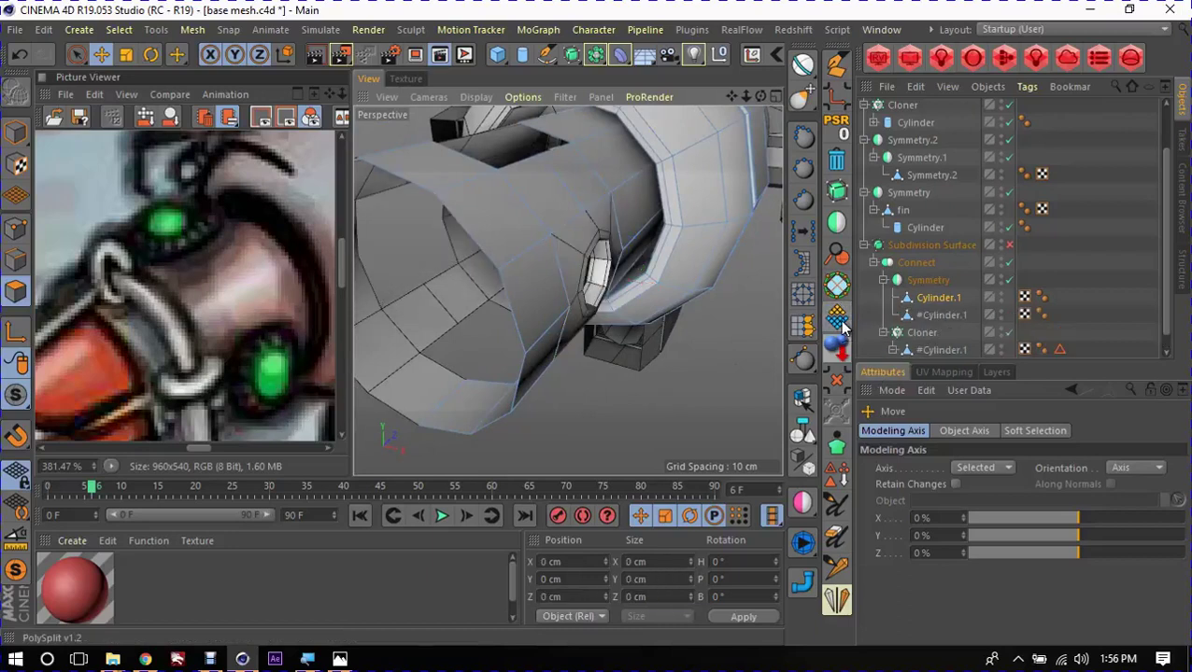
{"action": "left_click", "coordinate": [937, 313]}
{"action": "left_click_drag", "start_coordinate": [598, 306], "coordinate": [583, 327], "text": "alt"}
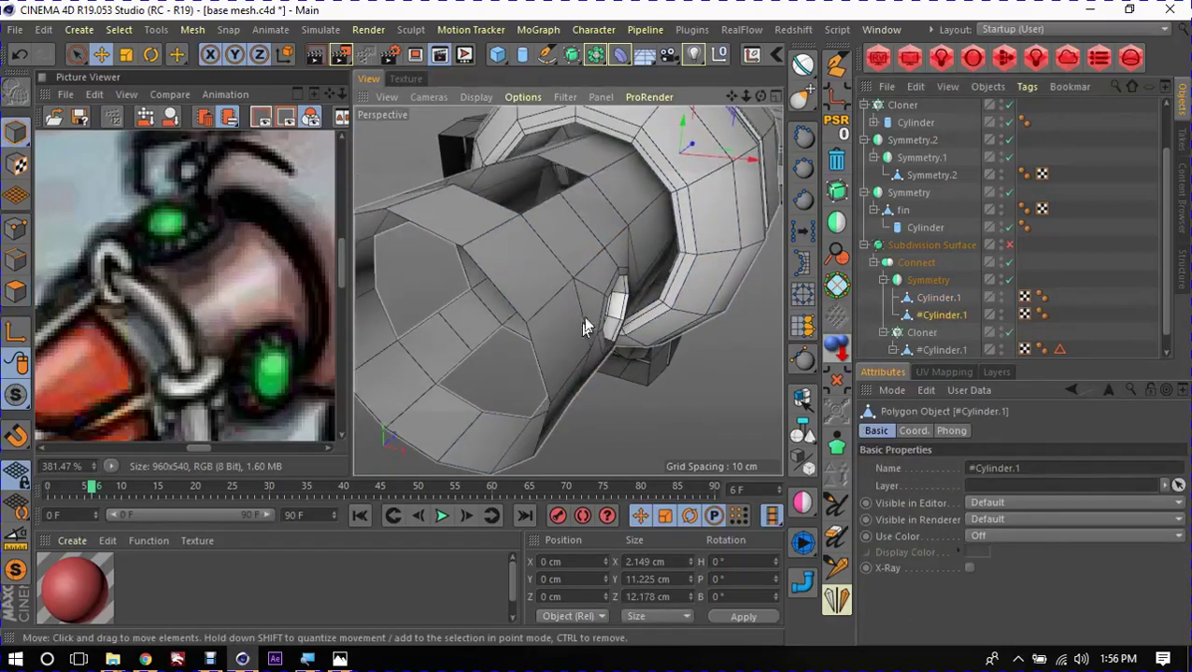
{"action": "scroll", "coordinate": [624, 281], "scroll_direction": "down", "scroll_amount": 2}
{"action": "scroll", "coordinate": [591, 262], "scroll_direction": "down", "scroll_amount": 3}
{"action": "scroll", "coordinate": [598, 257], "scroll_direction": "down", "scroll_amount": 2}
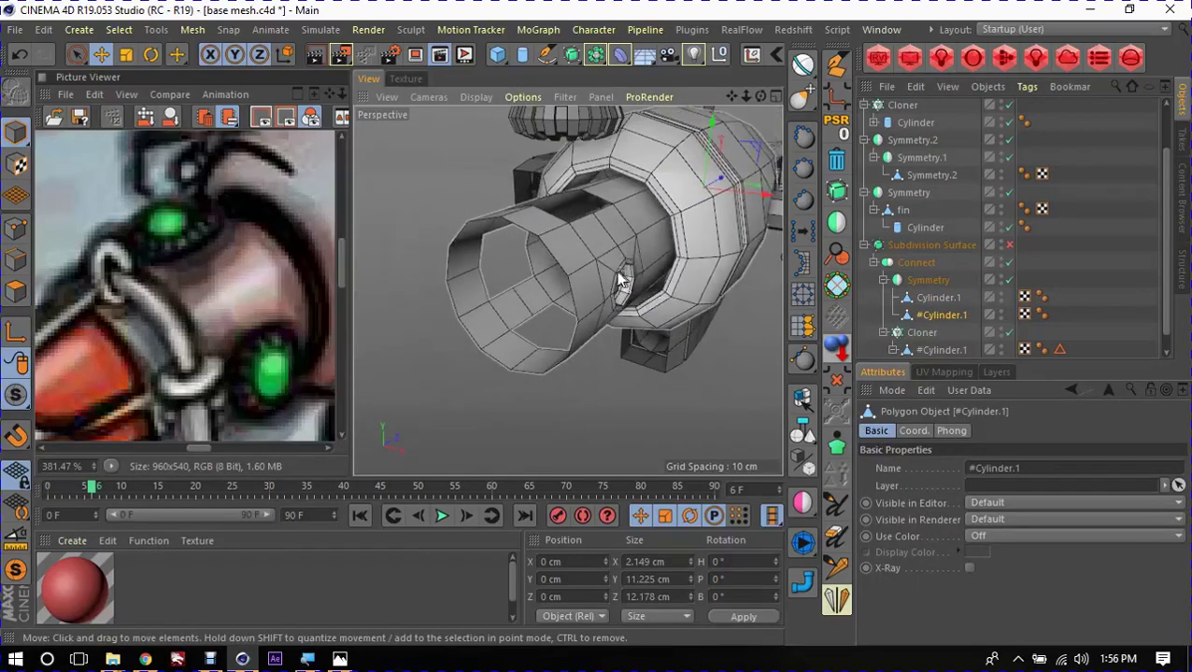
{"action": "scroll", "coordinate": [605, 254], "scroll_direction": "down", "scroll_amount": 3}
{"action": "left_click_drag", "start_coordinate": [605, 254], "coordinate": [571, 287], "text": "alt"}
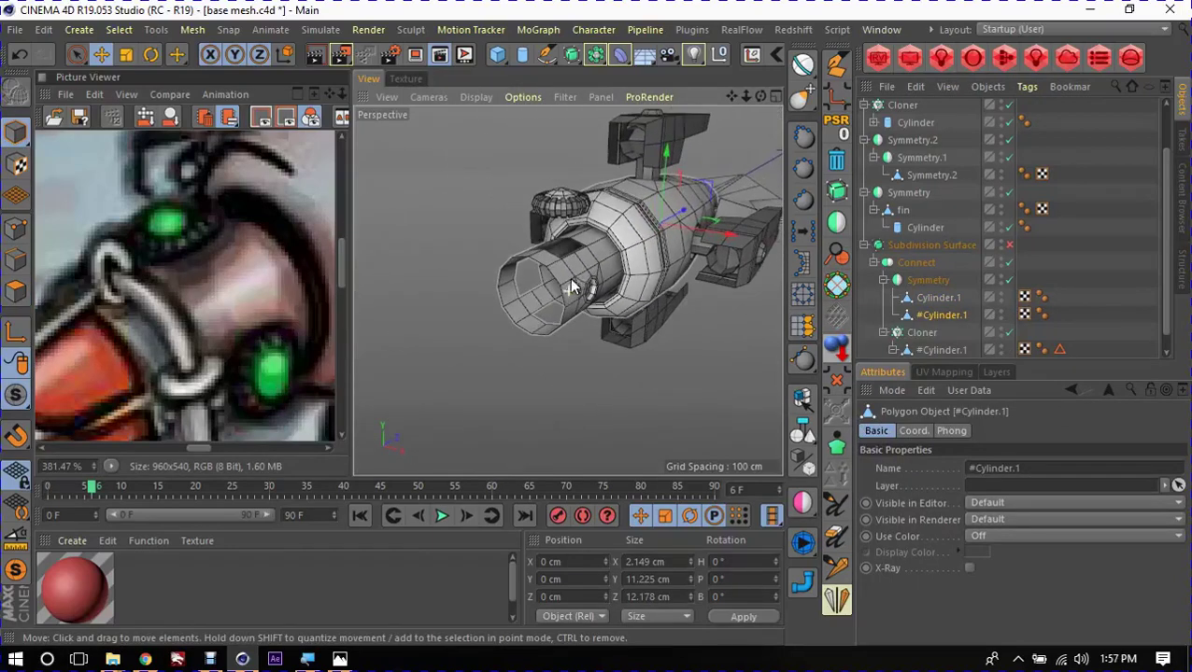
{"action": "left_click", "coordinate": [656, 235]}
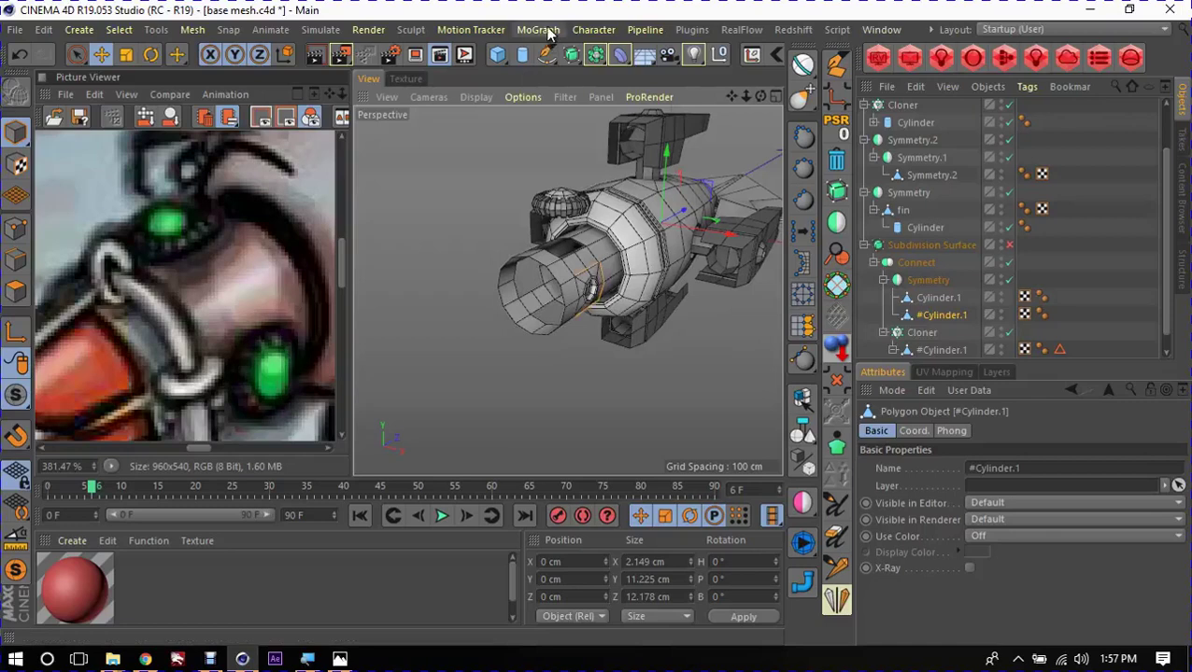
Step: Wrap #Cylinder.1 in a Cloner set to Radial mode, Count 4, Radius 0 cm
{"action": "left_click", "coordinate": [549, 30]}
{"action": "left_click", "coordinate": [566, 222]}
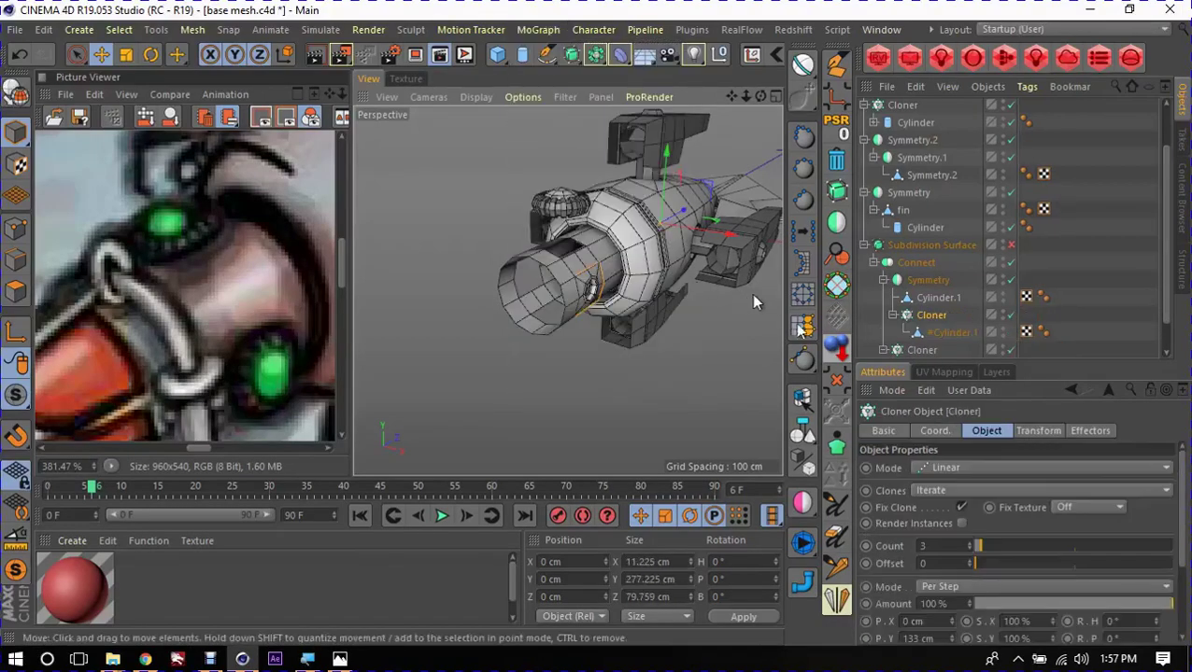
{"action": "left_click", "coordinate": [993, 468]}
{"action": "left_click", "coordinate": [974, 516]}
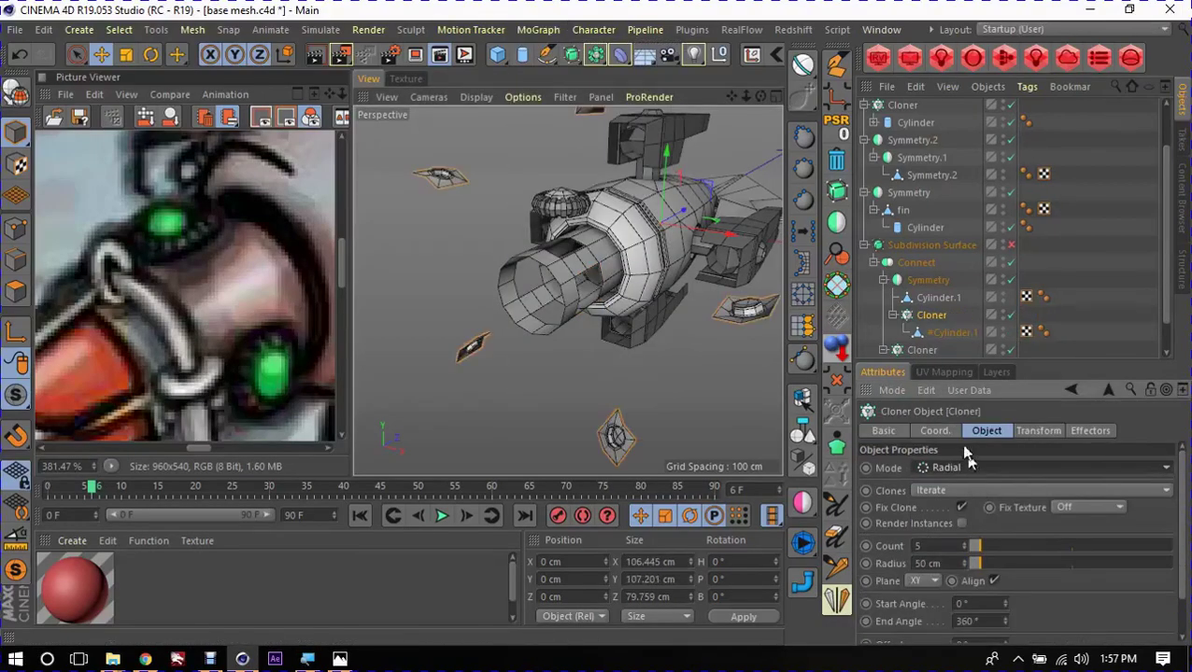
{"action": "double_click", "coordinate": [920, 546]}
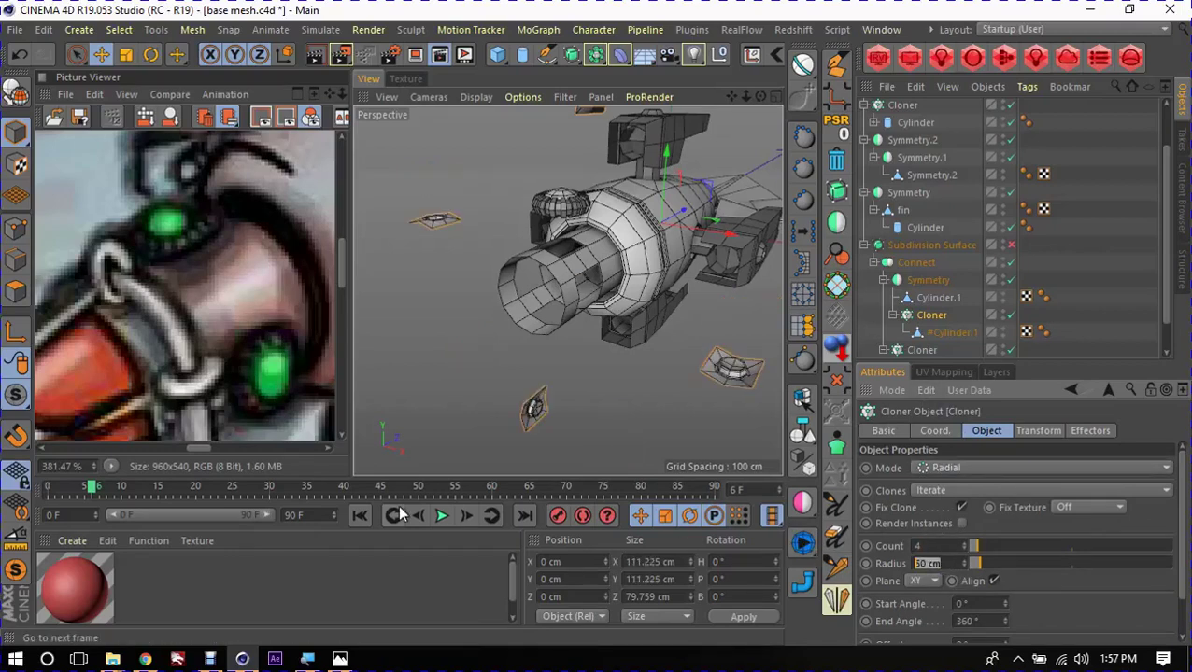
{"action": "type", "text": "0"}
{"action": "key", "text": "Return"}
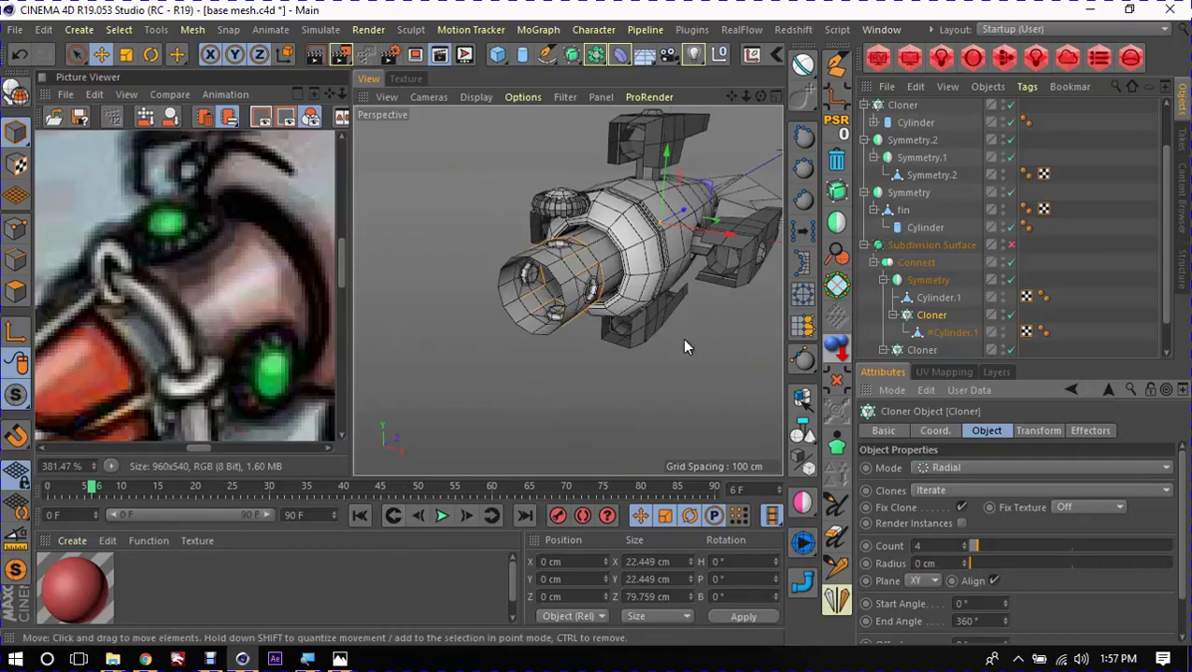
Step: Save the Cloner settings as the default and clear the selection
{"action": "left_click", "coordinate": [925, 391]}
{"action": "left_click", "coordinate": [928, 487]}
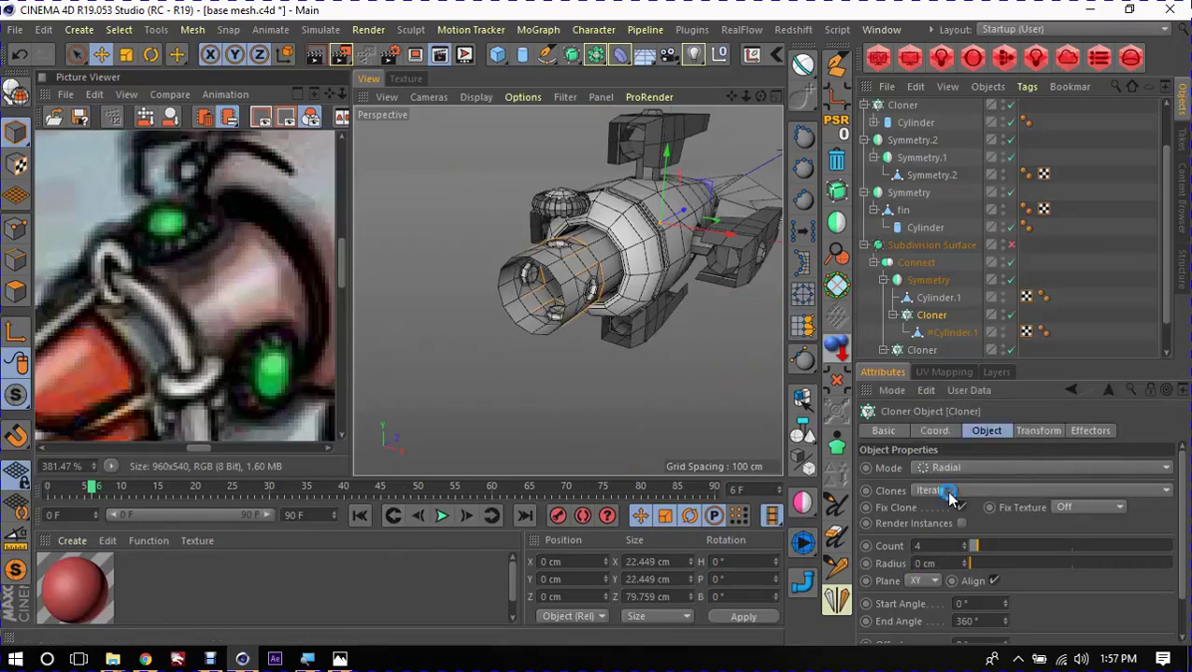
{"action": "left_click", "coordinate": [637, 394]}
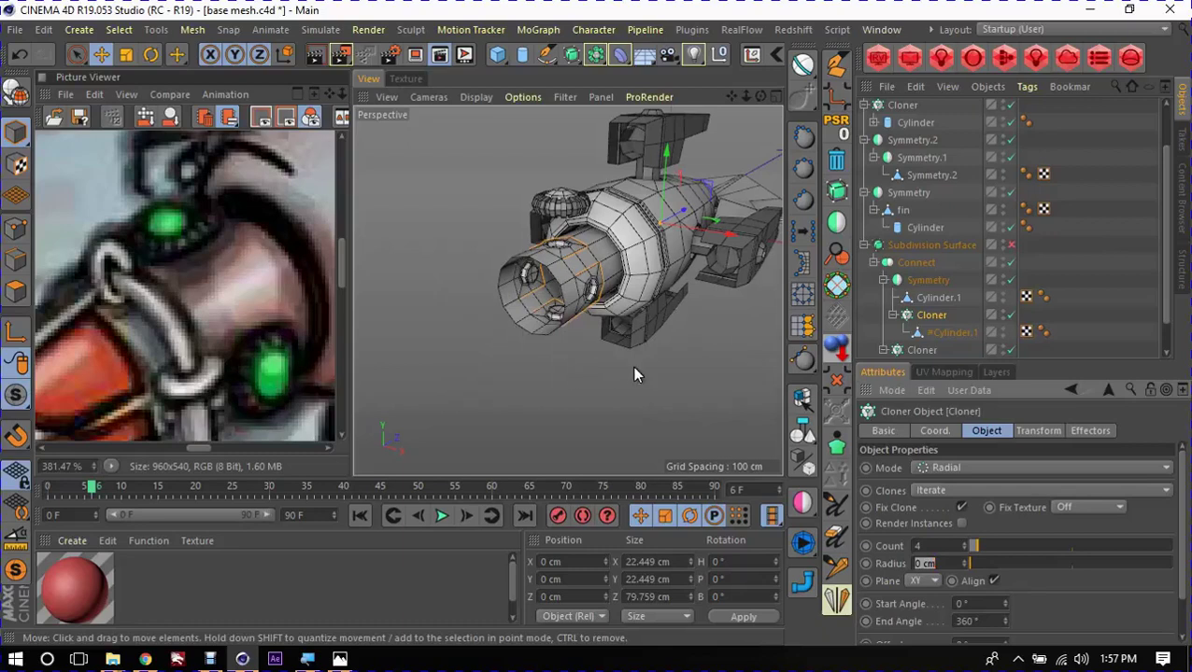
{"action": "left_click", "coordinate": [632, 373]}
{"action": "mouse_move", "coordinate": [609, 325]}
{"action": "left_mouse_down", "text": "alt"}
{"action": "mouse_move", "coordinate": [373, 225]}
{"action": "mouse_move", "coordinate": [576, 255]}
{"action": "mouse_move", "coordinate": [529, 276]}
{"action": "left_mouse_up", "text": "alt"}
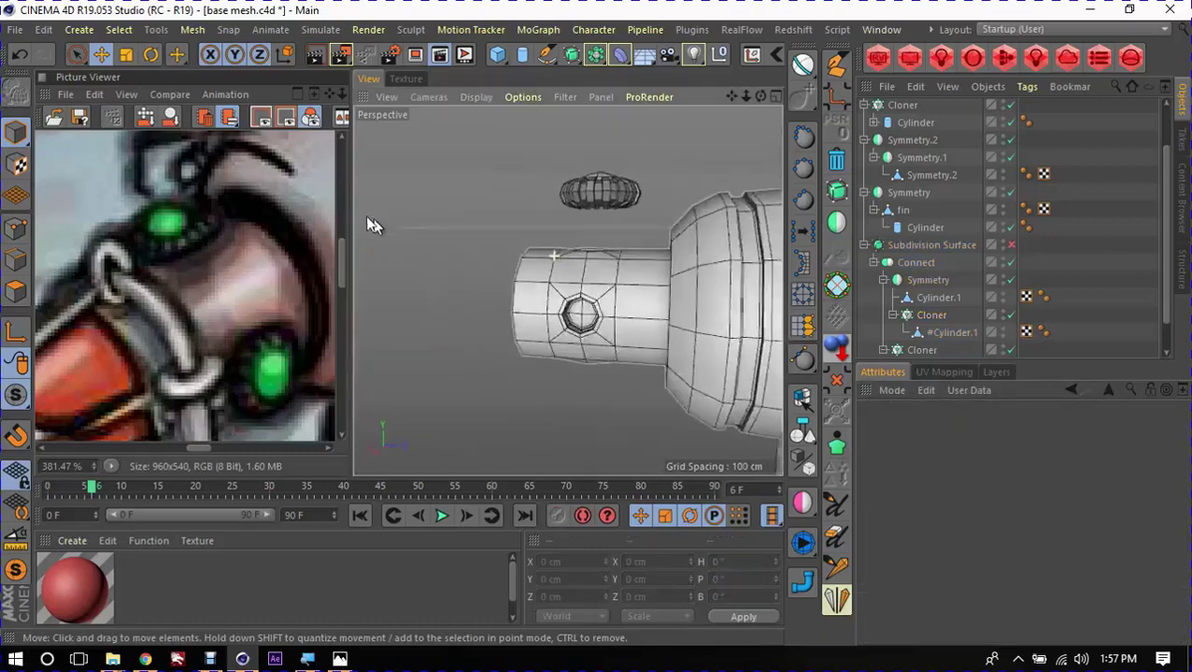
Step: Select the Cloner holding the hole patches while orbiting around the front tube
{"action": "left_click", "coordinate": [528, 276]}
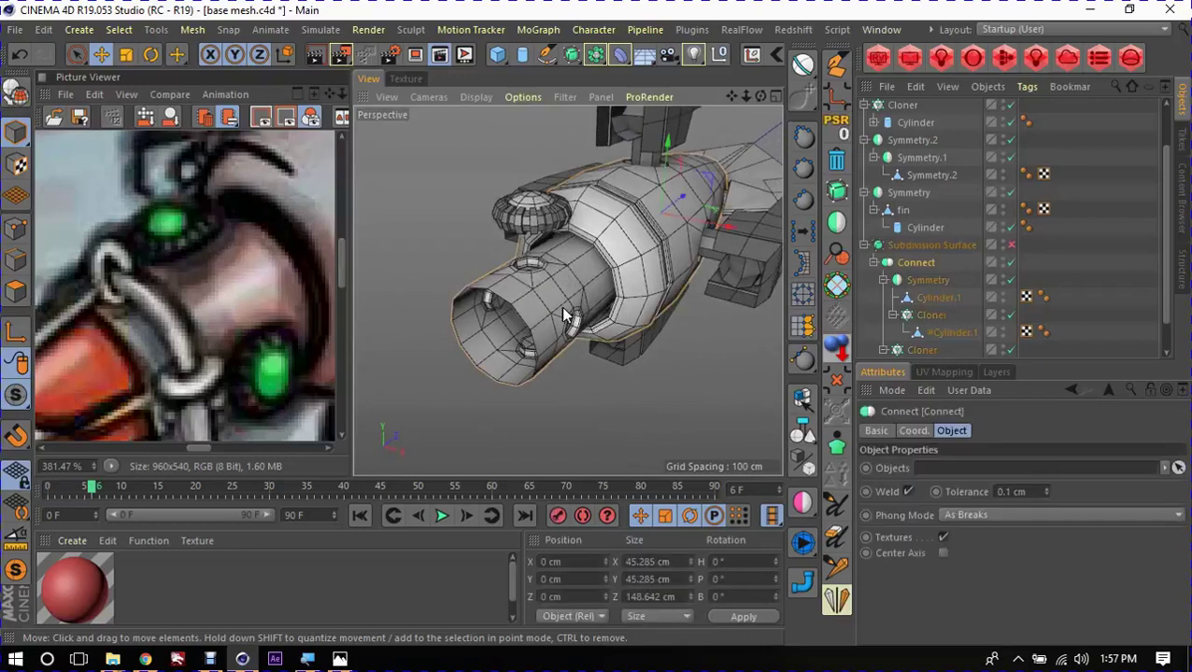
{"action": "left_click", "coordinate": [902, 107]}
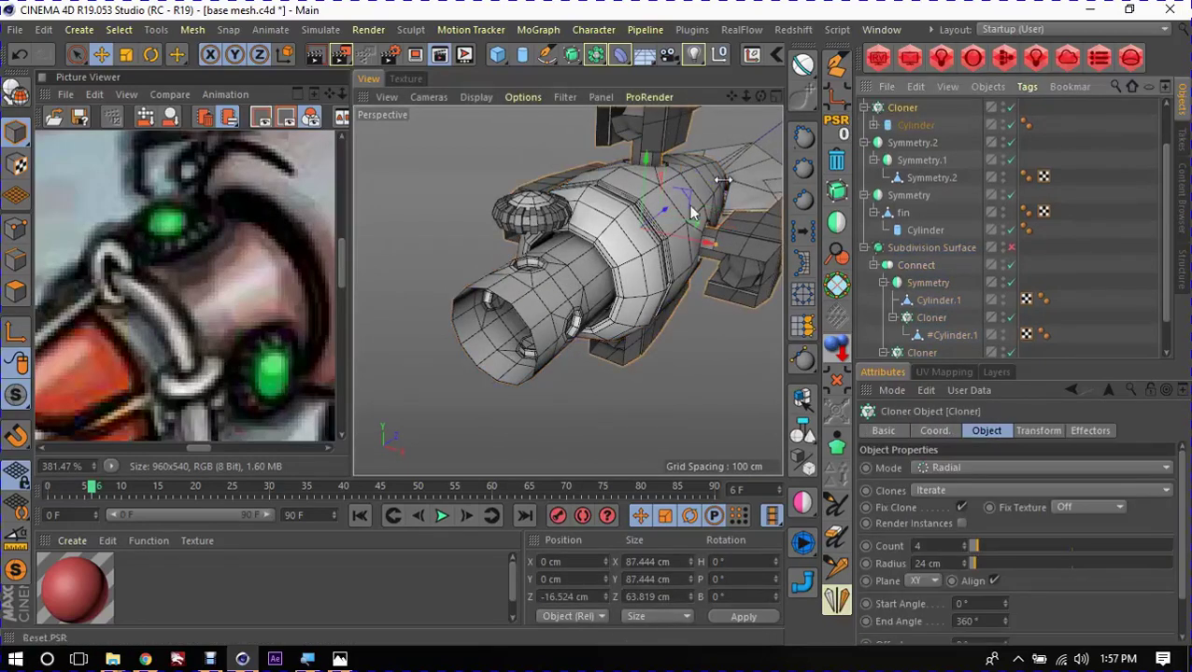
{"action": "mouse_move", "coordinate": [691, 213]}
{"action": "left_mouse_down", "text": "alt"}
{"action": "mouse_move", "coordinate": [538, 273]}
{"action": "mouse_move", "coordinate": [610, 266]}
{"action": "left_mouse_up", "text": "alt"}
{"action": "left_click", "coordinate": [538, 272]}
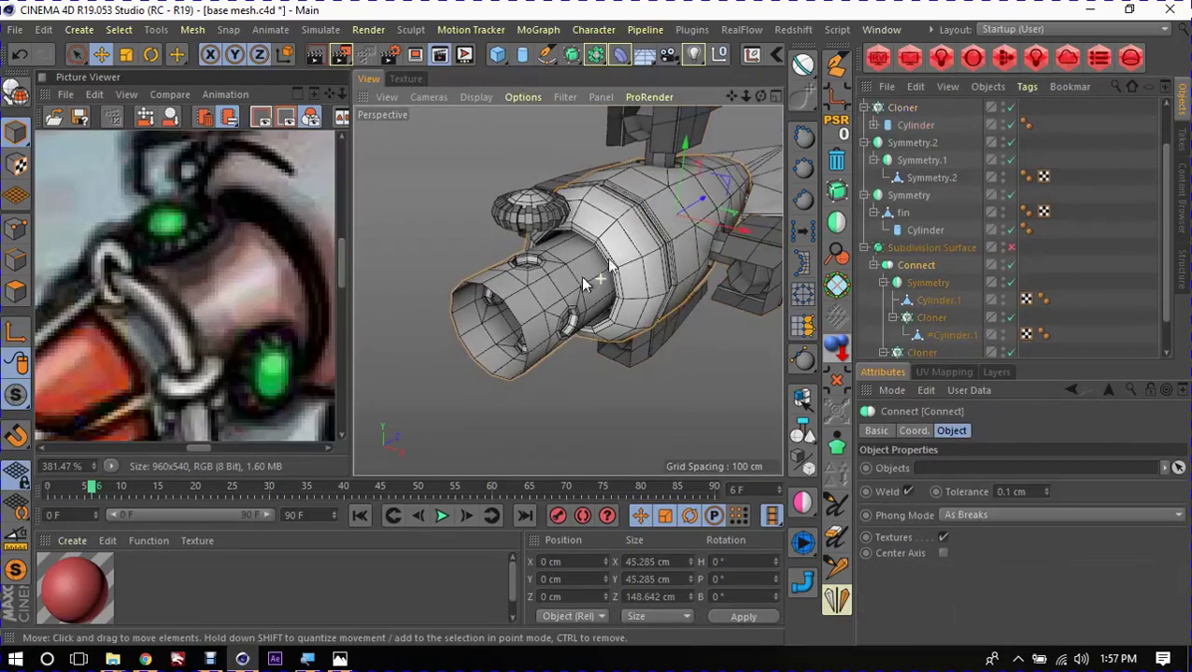
{"action": "left_click", "coordinate": [902, 108]}
{"action": "mouse_move", "coordinate": [675, 215]}
{"action": "left_mouse_down", "text": "alt"}
{"action": "mouse_move", "coordinate": [640, 360]}
{"action": "mouse_move", "coordinate": [562, 363]}
{"action": "left_mouse_up", "text": "alt"}
{"action": "left_click", "coordinate": [549, 327]}
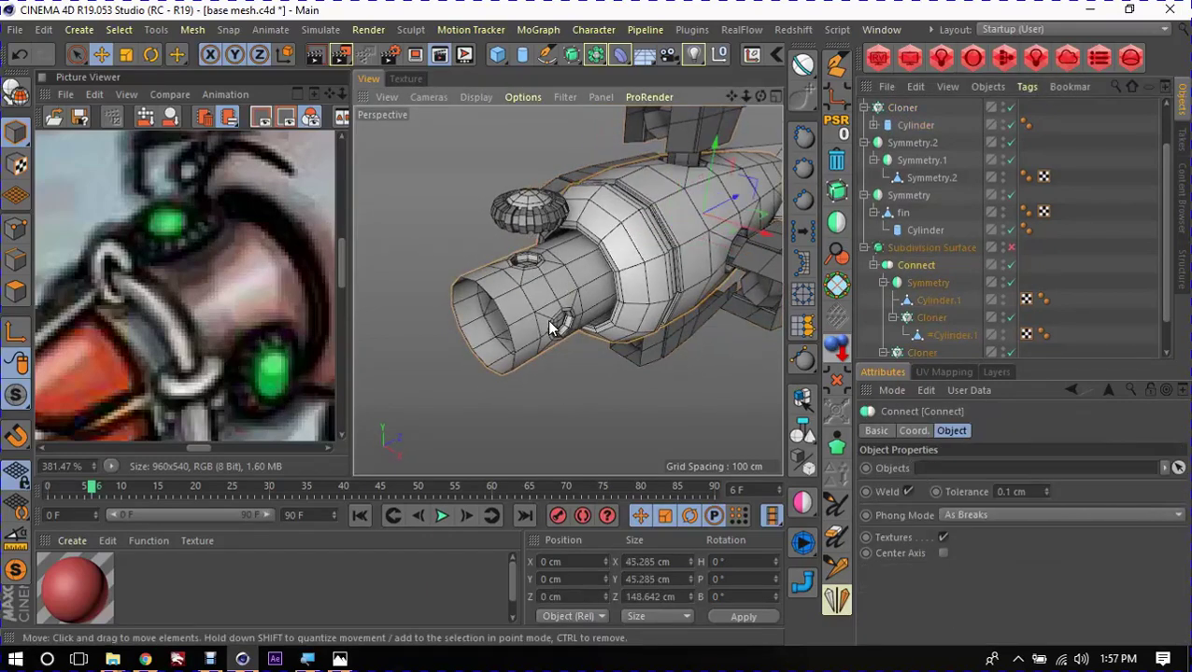
{"action": "left_click", "coordinate": [563, 321]}
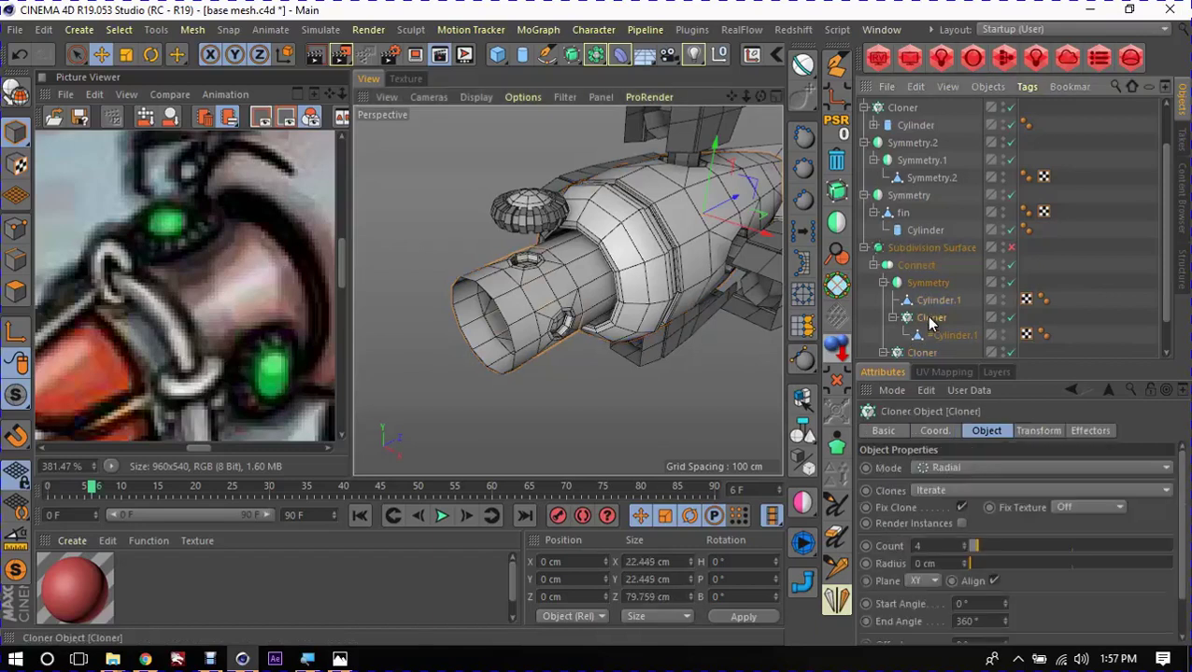
{"action": "mouse_move", "coordinate": [652, 331]}
{"action": "left_mouse_down", "text": "alt"}
{"action": "mouse_move", "coordinate": [578, 338]}
{"action": "mouse_move", "coordinate": [557, 377]}
{"action": "left_mouse_up", "text": "alt"}
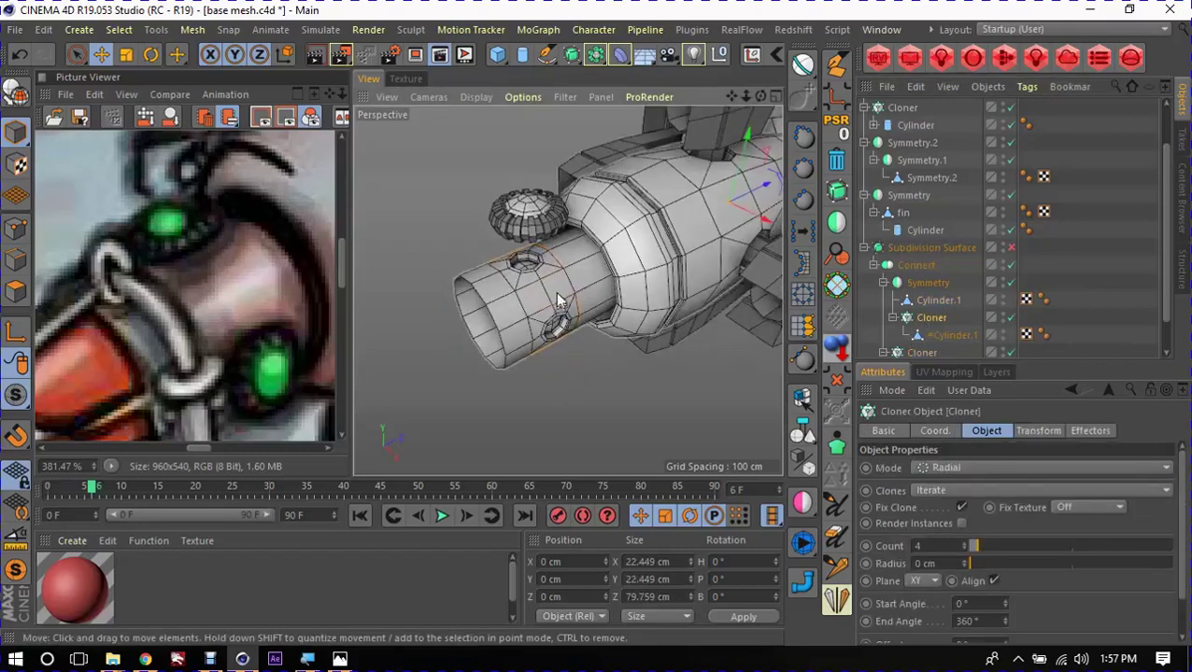
{"action": "scroll", "coordinate": [563, 281], "scroll_direction": "up", "scroll_amount": 3}
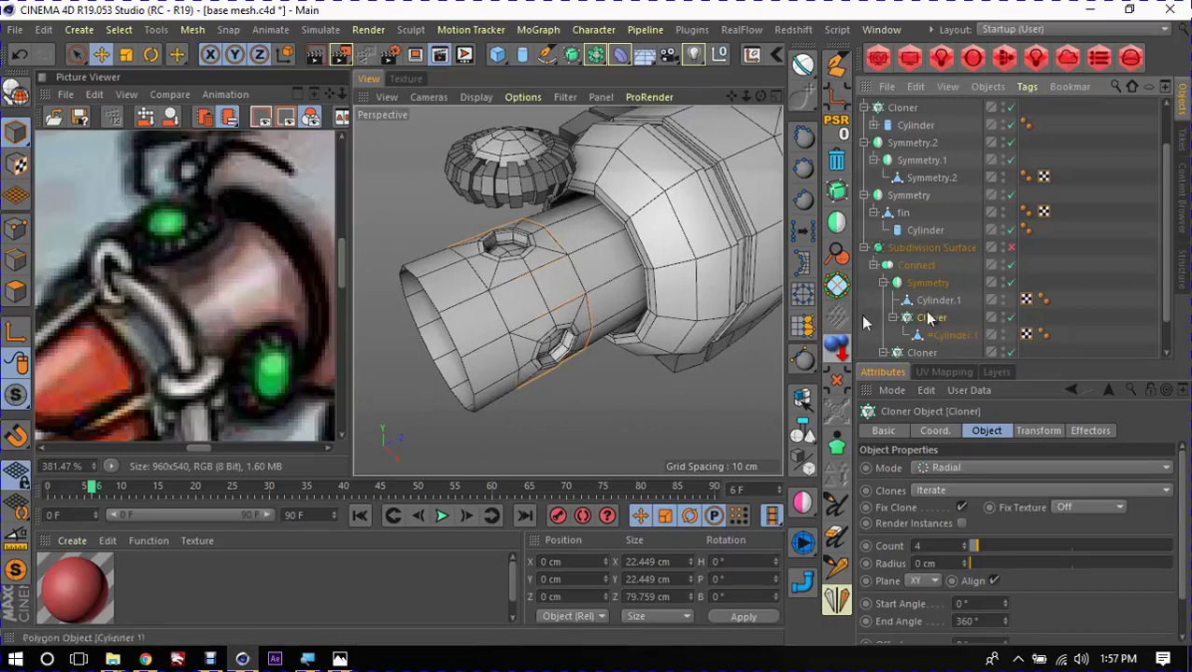
Step: Deselect the cloned knobs and switch off subdivision smoothing to inspect the coarse cage
{"action": "left_click_drag", "start_coordinate": [709, 280], "coordinate": [783, 254], "text": "alt"}
{"action": "mouse_move", "coordinate": [597, 331]}
{"action": "left_mouse_down", "text": "alt"}
{"action": "mouse_move", "coordinate": [608, 152]}
{"action": "mouse_move", "coordinate": [607, 225]}
{"action": "left_mouse_up", "text": "alt"}
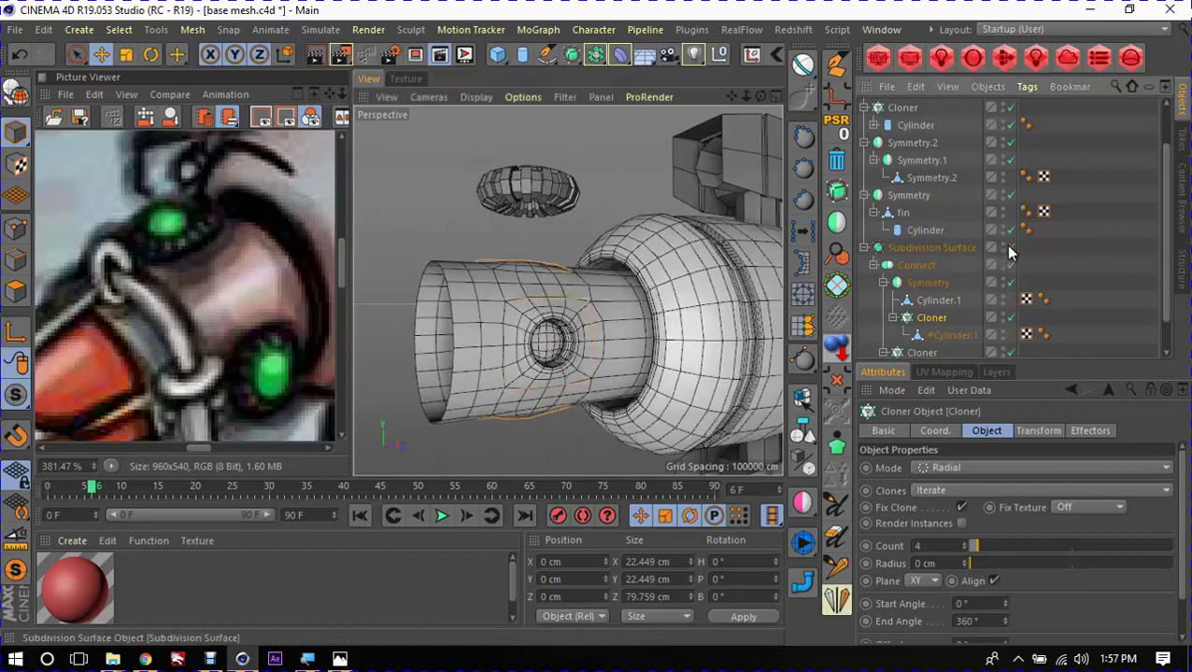
{"action": "left_click_drag", "start_coordinate": [586, 330], "coordinate": [518, 398], "text": "alt"}
{"action": "left_click", "coordinate": [569, 445]}
{"action": "left_click_drag", "start_coordinate": [569, 445], "coordinate": [591, 324], "text": "alt"}
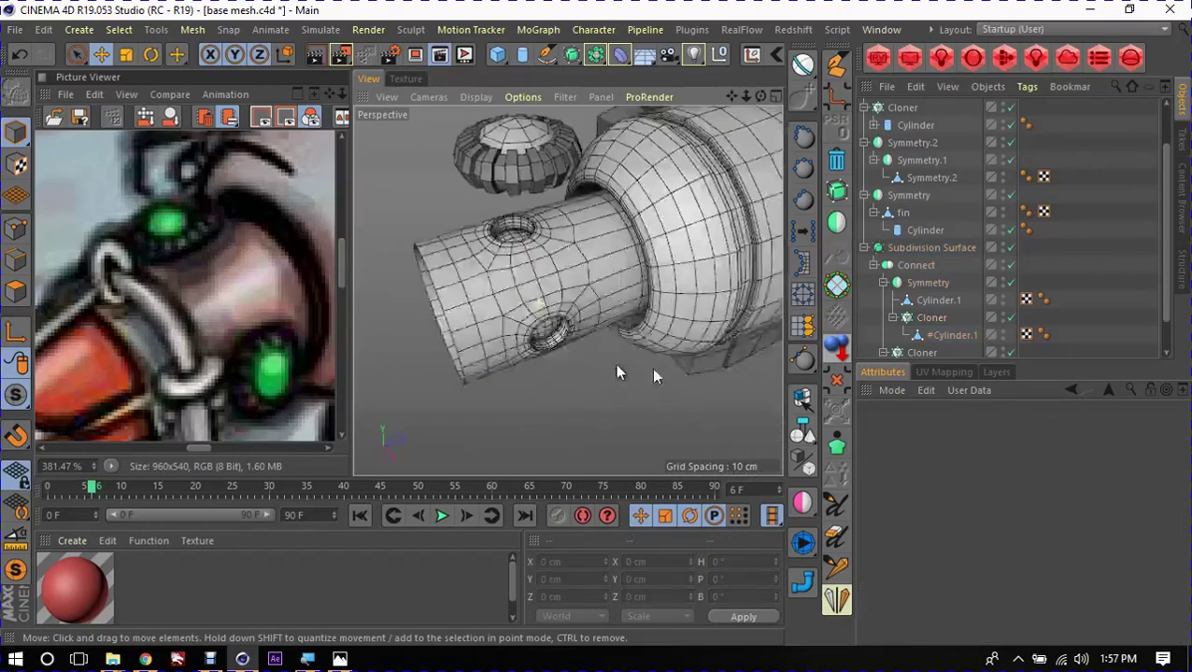
{"action": "key", "text": "q"}
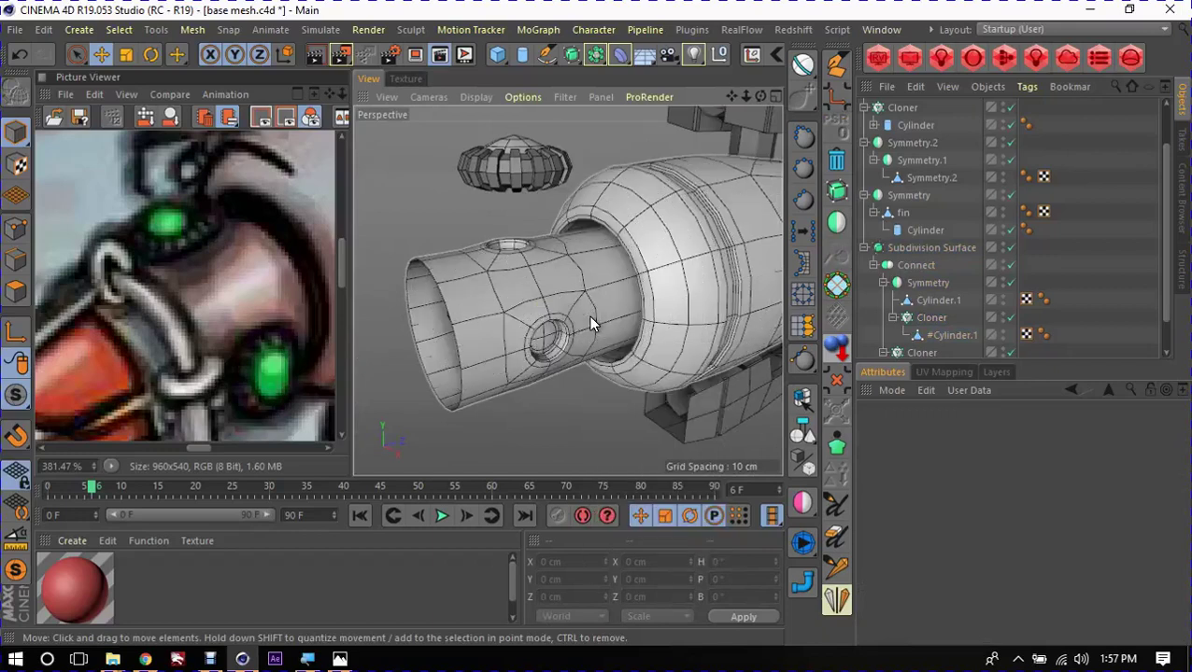
{"action": "mouse_move", "coordinate": [573, 319]}
{"action": "left_mouse_down", "text": "alt"}
{"action": "mouse_move", "coordinate": [612, 403]}
{"action": "mouse_move", "coordinate": [602, 324]}
{"action": "mouse_move", "coordinate": [526, 301]}
{"action": "mouse_move", "coordinate": [483, 269]}
{"action": "mouse_move", "coordinate": [434, 311]}
{"action": "mouse_move", "coordinate": [514, 327]}
{"action": "mouse_move", "coordinate": [553, 285]}
{"action": "mouse_move", "coordinate": [546, 293]}
{"action": "mouse_move", "coordinate": [481, 200]}
{"action": "left_mouse_up", "text": "alt"}
Step: Select the Sphere ring knob and frame it on the tube
{"action": "left_click", "coordinate": [500, 157]}
{"action": "mouse_move", "coordinate": [500, 157]}
{"action": "left_mouse_down", "text": "alt"}
{"action": "mouse_move", "coordinate": [524, 233]}
{"action": "mouse_move", "coordinate": [598, 229]}
{"action": "mouse_move", "coordinate": [576, 231]}
{"action": "mouse_move", "coordinate": [465, 314]}
{"action": "left_mouse_up", "text": "alt"}
{"action": "left_click", "coordinate": [512, 159]}
{"action": "scroll", "coordinate": [616, 228], "scroll_direction": "up", "scroll_amount": 2}
{"action": "scroll", "coordinate": [625, 227], "scroll_direction": "up", "scroll_amount": 2}
{"action": "scroll", "coordinate": [542, 244], "scroll_direction": "down", "scroll_amount": 3}
{"action": "mouse_move", "coordinate": [543, 244]}
{"action": "left_mouse_down", "text": "alt"}
{"action": "mouse_move", "coordinate": [564, 186]}
{"action": "mouse_move", "coordinate": [628, 248]}
{"action": "mouse_move", "coordinate": [625, 393]}
{"action": "mouse_move", "coordinate": [620, 112]}
{"action": "left_mouse_up", "text": "alt"}
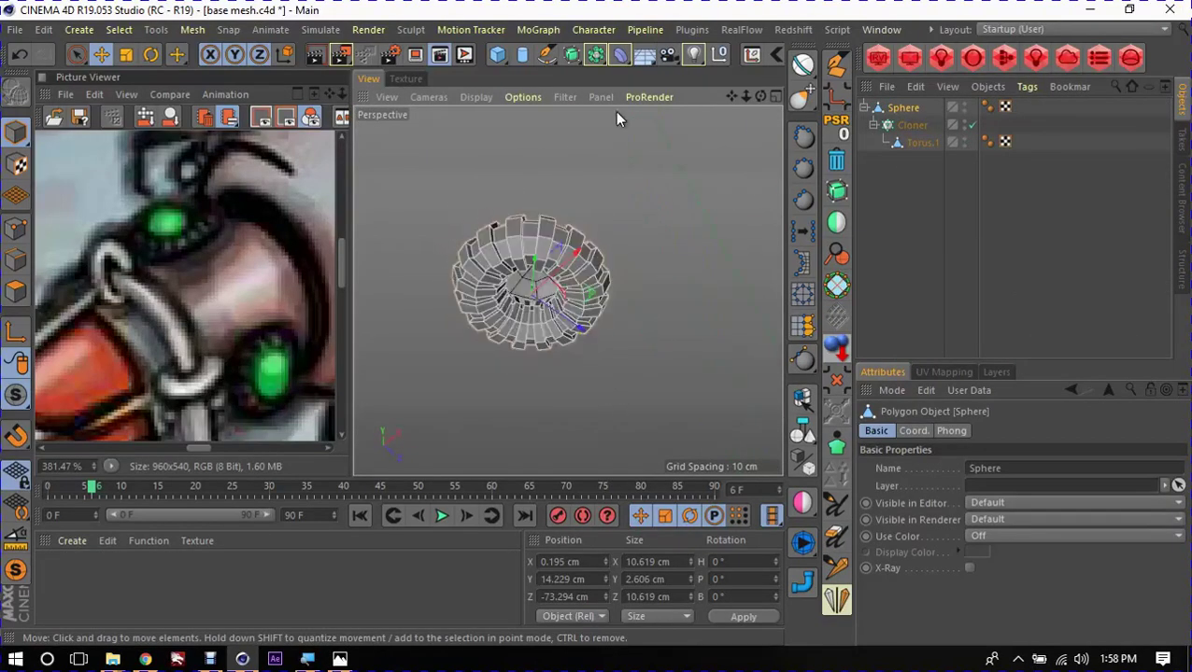
Step: Loop-select the ring's bottom edge loop and push it down the ring
{"action": "key", "text": "u"}
{"action": "key", "text": "l"}
{"action": "left_click", "coordinate": [528, 280]}
{"action": "scroll", "coordinate": [595, 227], "scroll_direction": "up", "scroll_amount": 5}
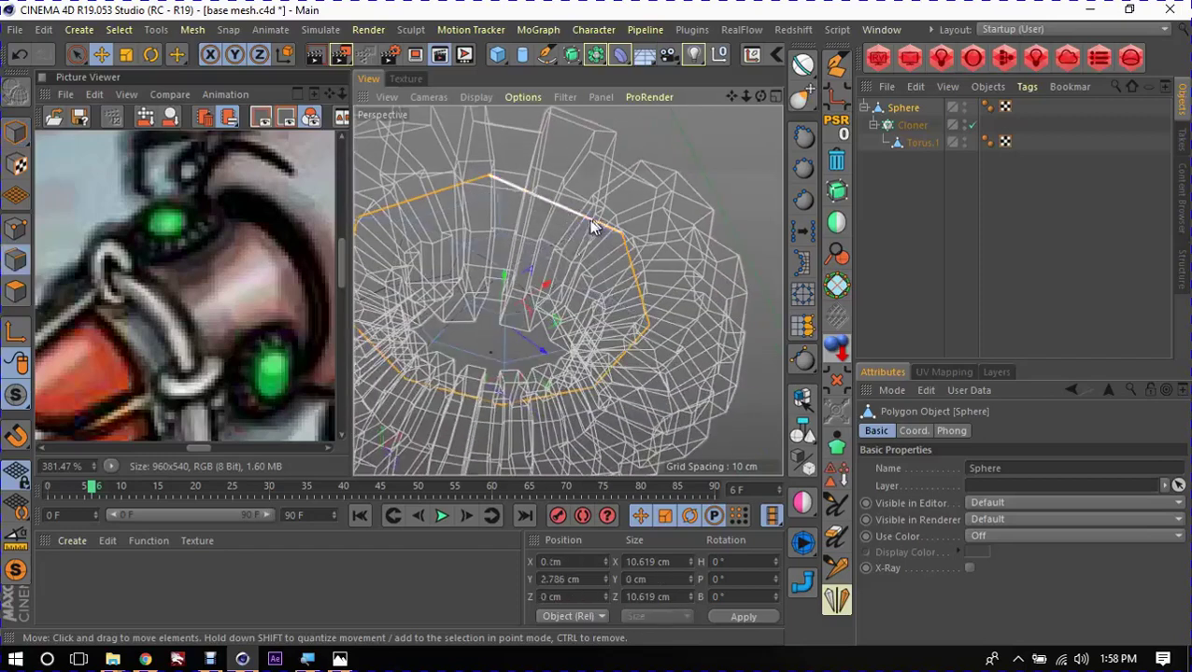
{"action": "scroll", "coordinate": [594, 279], "scroll_direction": "down", "scroll_amount": 3}
{"action": "scroll", "coordinate": [590, 259], "scroll_direction": "down", "scroll_amount": 3}
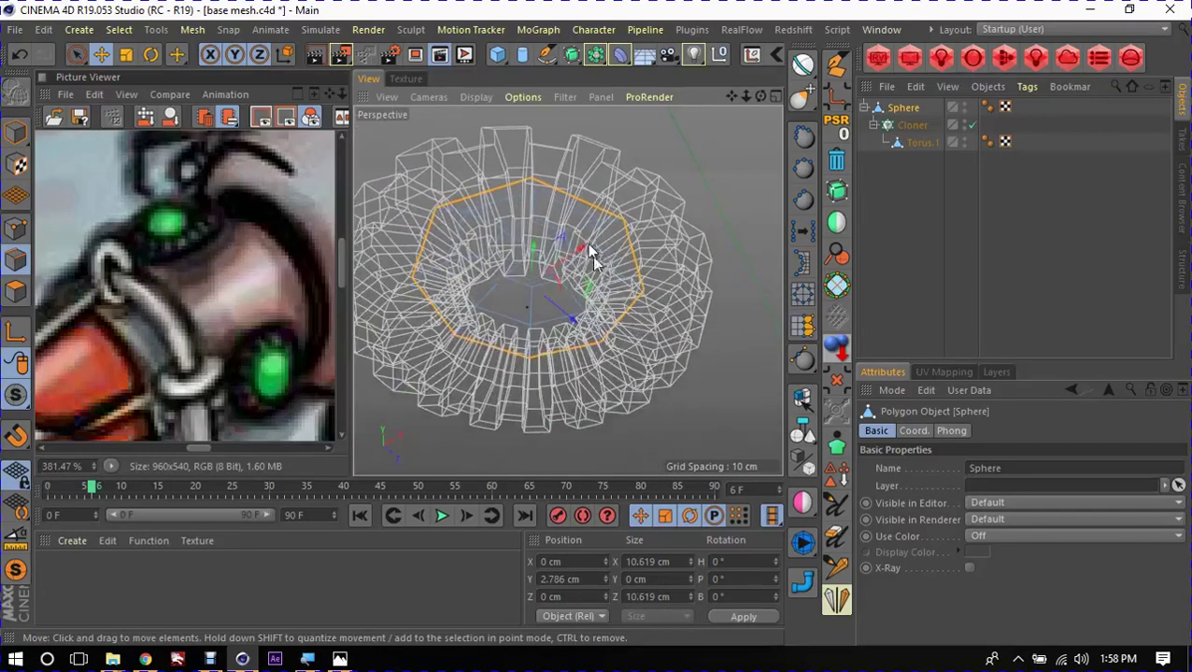
{"action": "key", "text": "e"}
{"action": "mouse_move", "coordinate": [534, 244]}
{"action": "left_mouse_down"}
{"action": "mouse_move", "coordinate": [544, 355]}
{"action": "mouse_move", "coordinate": [566, 415]}
{"action": "mouse_move", "coordinate": [540, 380]}
{"action": "mouse_move", "coordinate": [539, 332]}
{"action": "mouse_move", "coordinate": [507, 292]}
{"action": "mouse_move", "coordinate": [510, 254]}
{"action": "left_mouse_up"}
{"action": "scroll", "coordinate": [521, 372], "scroll_direction": "down", "scroll_amount": 3}
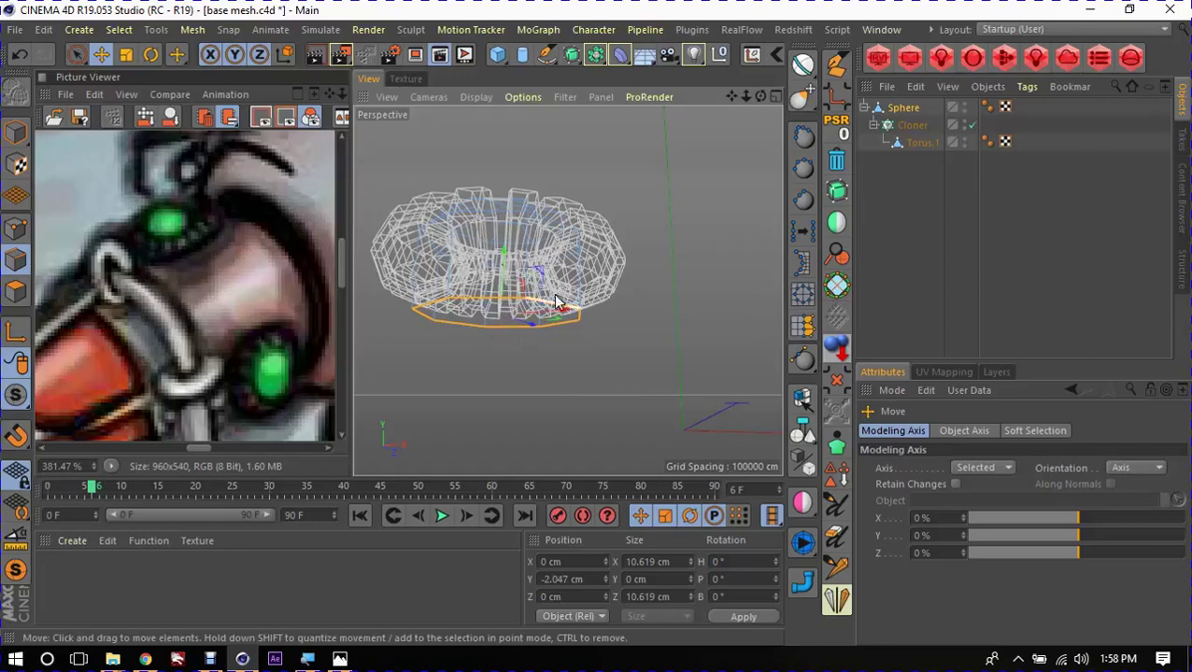
Step: Show shaded edges and scale the bottom edge loop down to about 73%
{"action": "key", "text": "n"}
{"action": "key", "text": "b"}
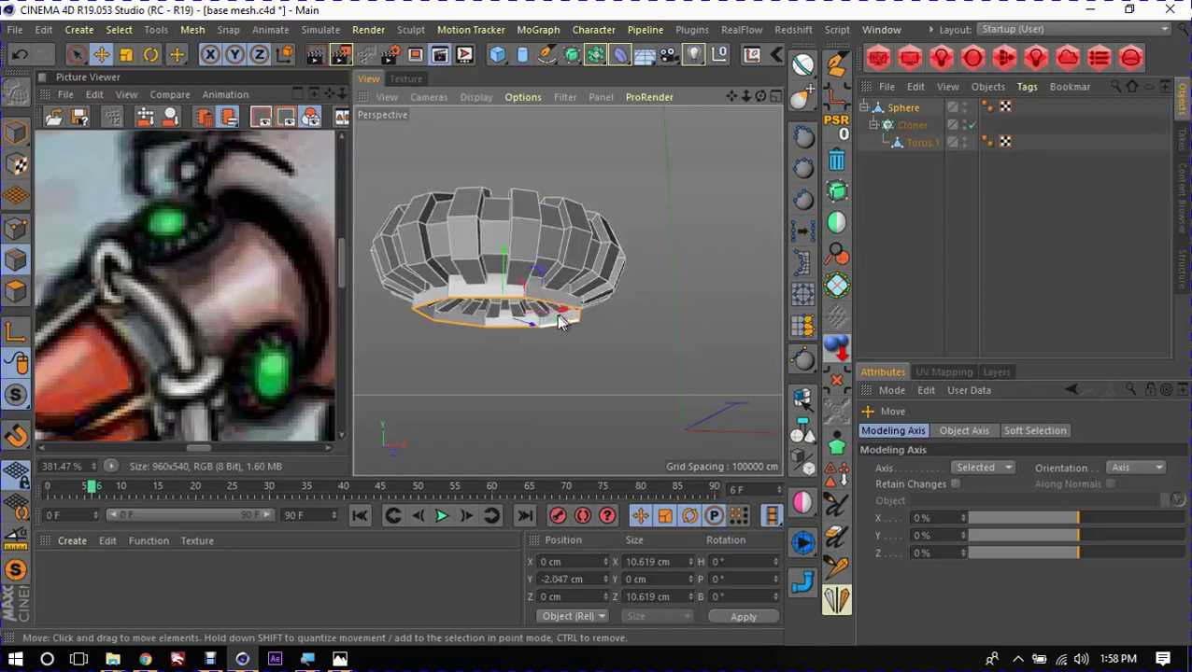
{"action": "left_click_drag", "start_coordinate": [560, 322], "coordinate": [535, 325], "text": "alt"}
{"action": "key", "text": "t"}
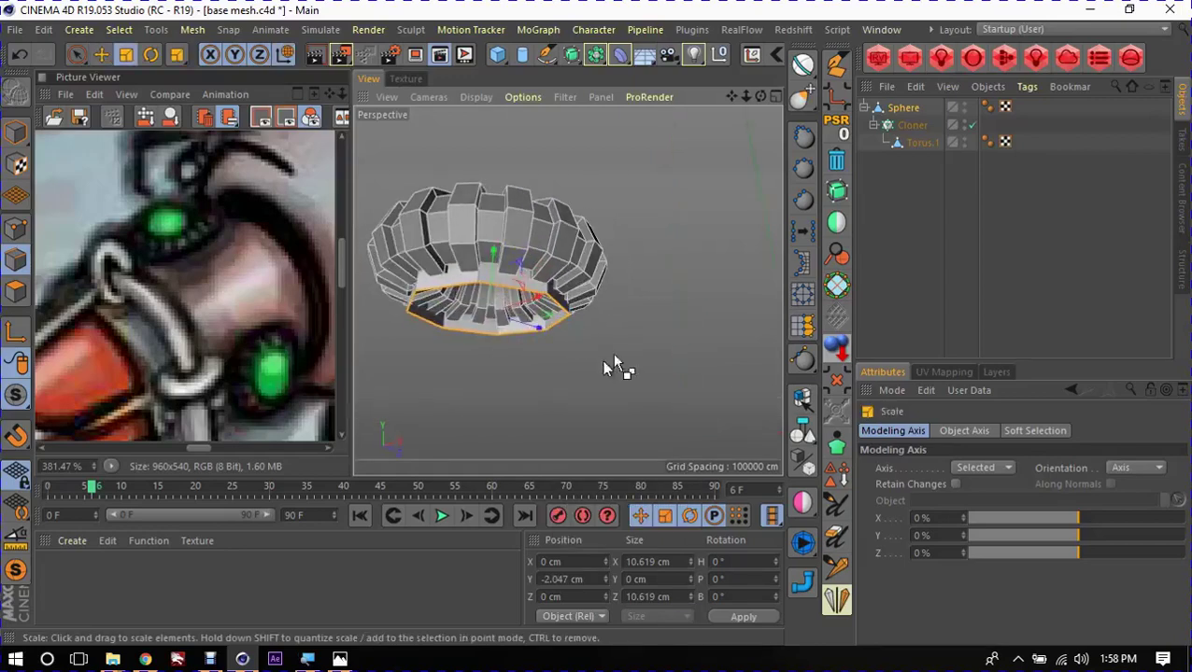
{"action": "left_click_drag", "start_coordinate": [612, 352], "coordinate": [460, 390]}
Step: Extrude the bottom loop downward into a stem and close its open end
{"action": "key", "text": "e"}
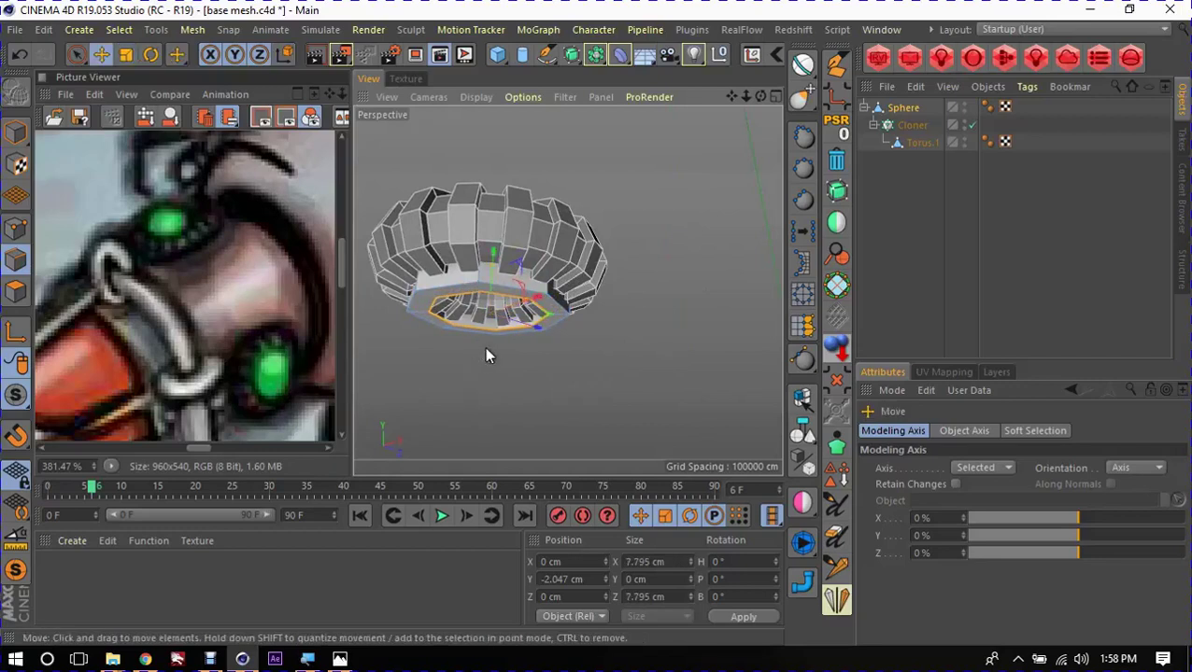
{"action": "mouse_move", "coordinate": [484, 346]}
{"action": "left_mouse_down", "text": "alt"}
{"action": "mouse_move", "coordinate": [517, 285]}
{"action": "mouse_move", "coordinate": [524, 194]}
{"action": "mouse_move", "coordinate": [534, 314]}
{"action": "mouse_move", "coordinate": [542, 289]}
{"action": "mouse_move", "coordinate": [559, 331]}
{"action": "left_mouse_up", "text": "alt"}
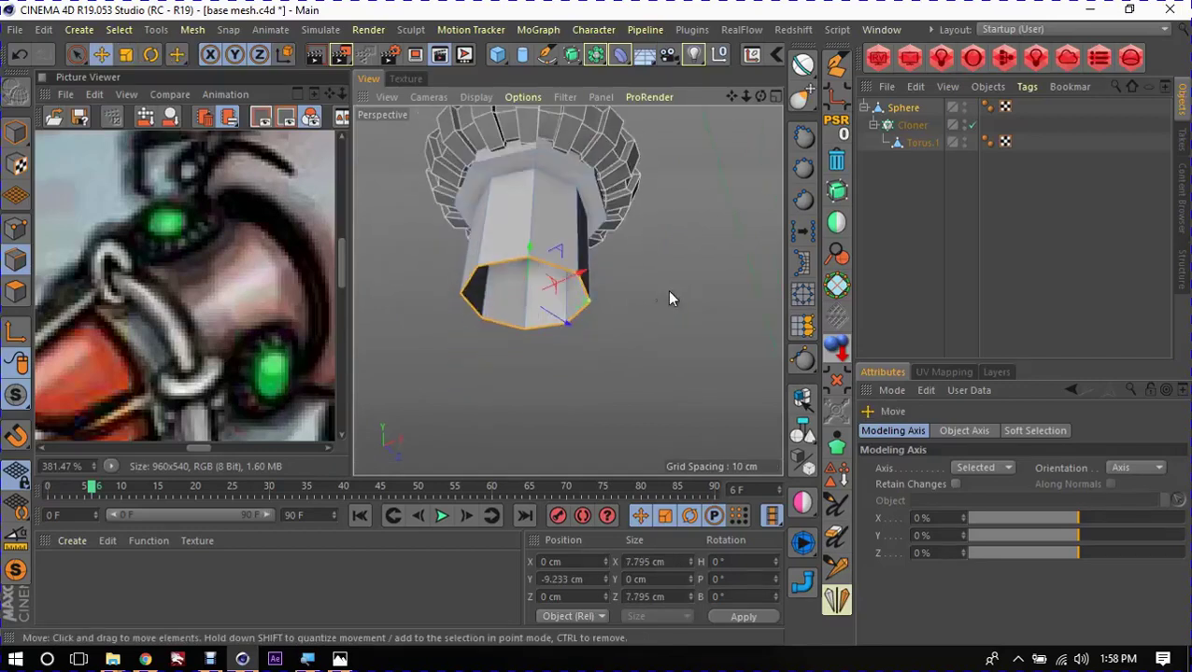
{"action": "right_click", "coordinate": [670, 298]}
{"action": "left_click", "coordinate": [730, 232]}
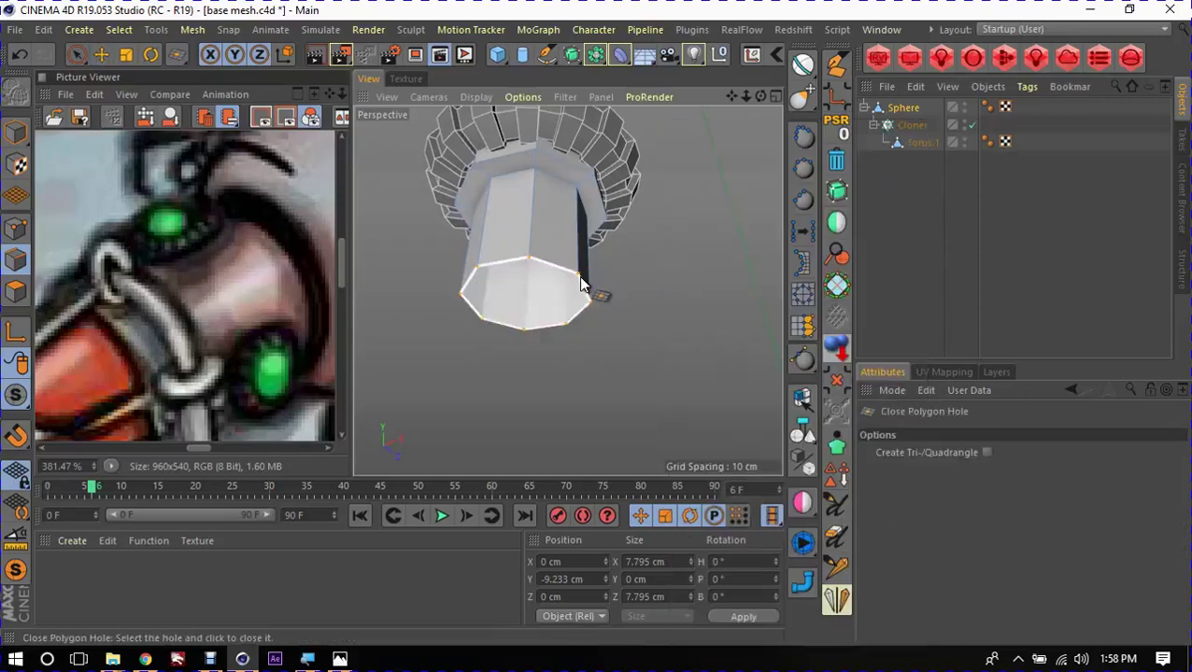
{"action": "mouse_move", "coordinate": [580, 338]}
{"action": "left_mouse_down", "text": "alt"}
{"action": "mouse_move", "coordinate": [611, 266]}
{"action": "mouse_move", "coordinate": [626, 404]}
{"action": "mouse_move", "coordinate": [562, 462]}
{"action": "mouse_move", "coordinate": [652, 473]}
{"action": "mouse_move", "coordinate": [627, 336]}
{"action": "left_mouse_up", "text": "alt"}
{"action": "left_click", "coordinate": [564, 285]}
Step: Split the stem's end cap in two with a Polygon Pen edge
{"action": "left_click", "coordinate": [837, 63]}
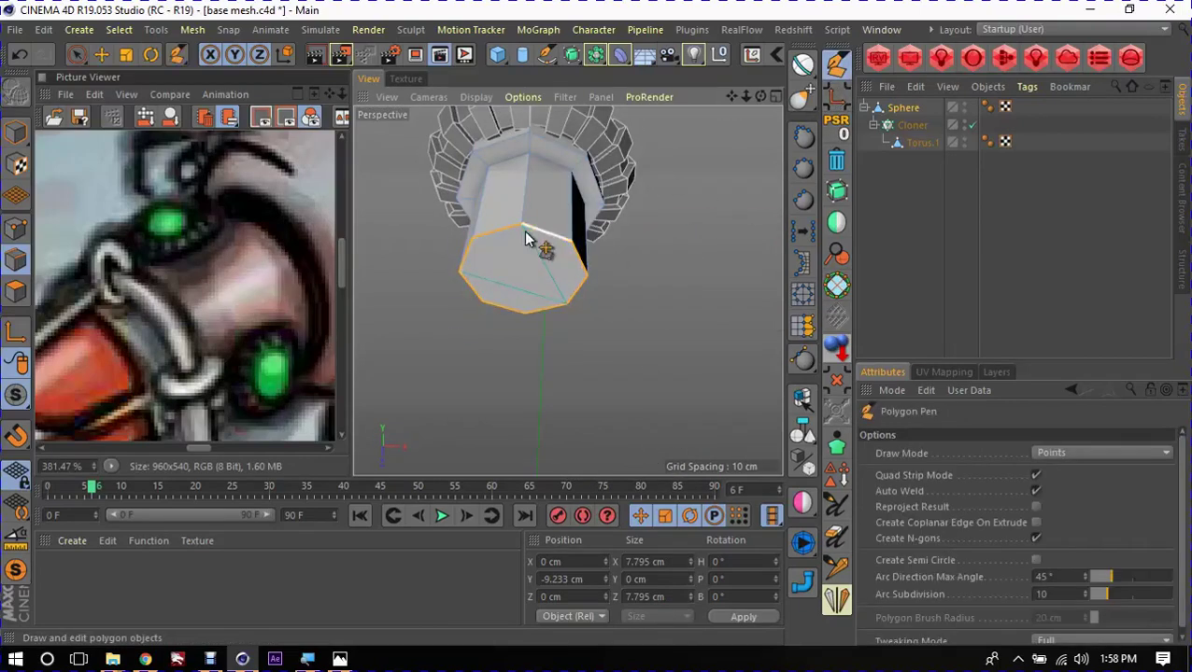
{"action": "left_click", "coordinate": [521, 227]}
{"action": "left_click", "coordinate": [527, 311]}
{"action": "left_click_drag", "start_coordinate": [537, 313], "coordinate": [479, 323], "text": "alt"}
Step: Bevel the edges of the stem's bottom cap by about 0.2 cm
{"action": "key", "text": "e"}
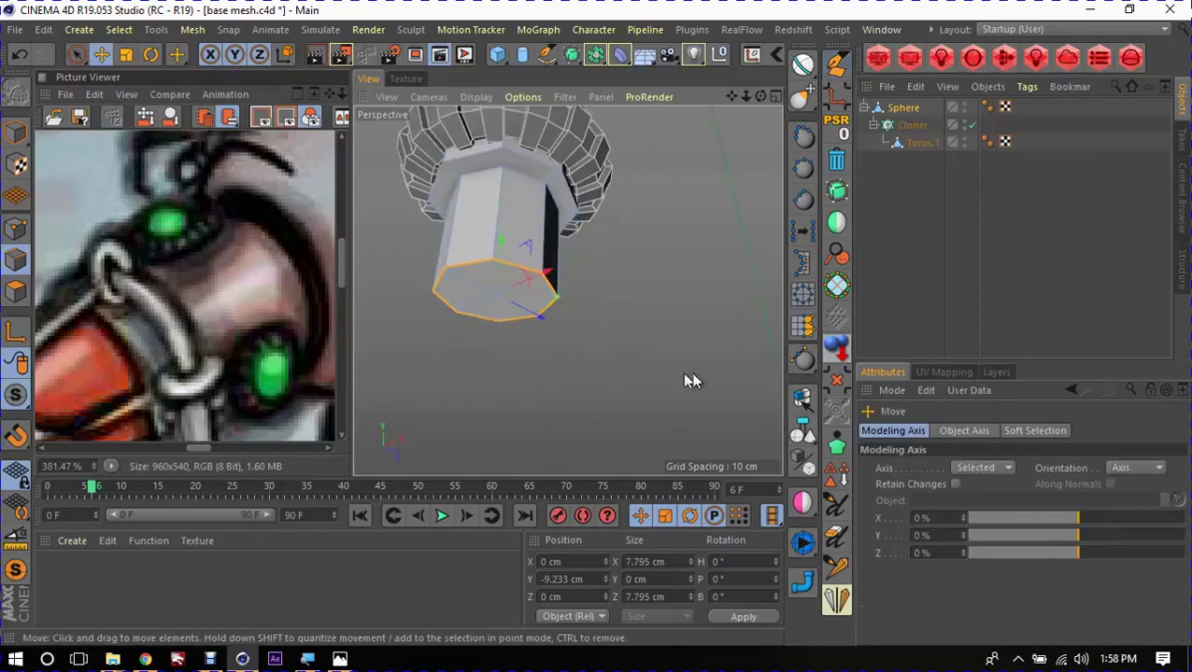
{"action": "key", "text": "m"}
{"action": "key", "text": "s"}
{"action": "scroll", "coordinate": [545, 316], "scroll_direction": "up", "scroll_amount": 3}
{"action": "mouse_move", "coordinate": [416, 268]}
{"action": "left_mouse_down"}
{"action": "mouse_move", "coordinate": [476, 301]}
{"action": "mouse_move", "coordinate": [481, 282]}
{"action": "left_mouse_up"}
{"action": "left_click", "coordinate": [597, 331]}
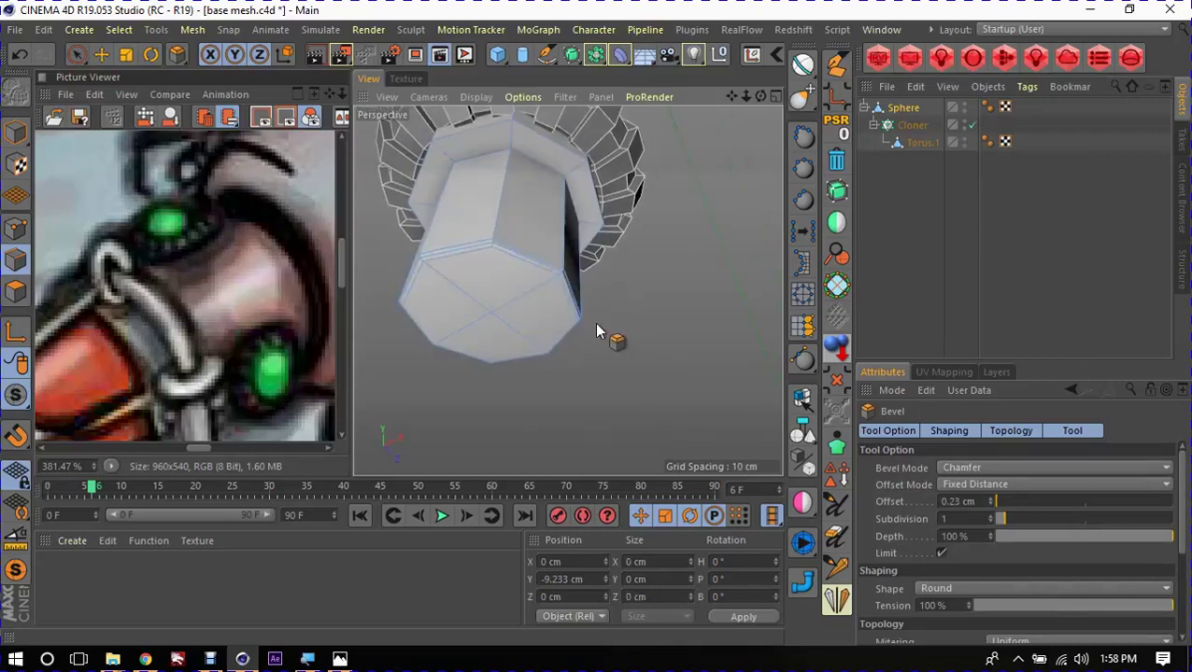
Step: Select the stem's top edge loop and bevel it too
{"action": "mouse_move", "coordinate": [598, 331]}
{"action": "left_mouse_down", "text": "alt"}
{"action": "mouse_move", "coordinate": [585, 239]}
{"action": "mouse_move", "coordinate": [577, 287]}
{"action": "left_mouse_up", "text": "alt"}
{"action": "key", "text": "e"}
{"action": "left_click", "coordinate": [560, 238]}
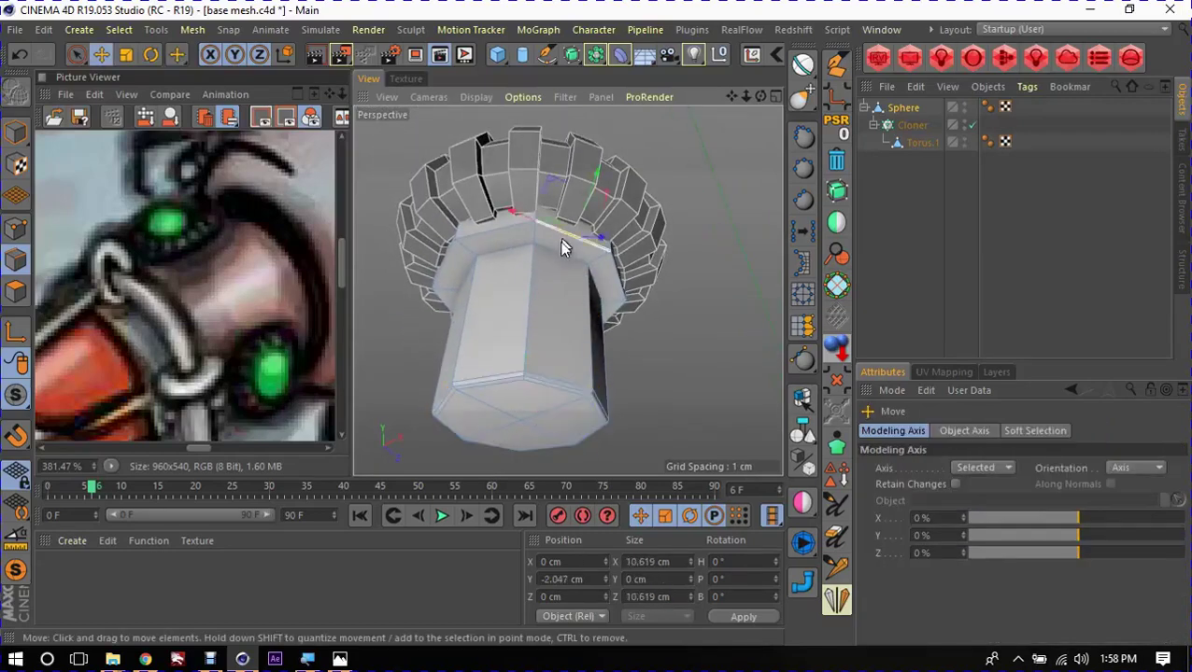
{"action": "key", "text": "m"}
{"action": "key", "text": "s"}
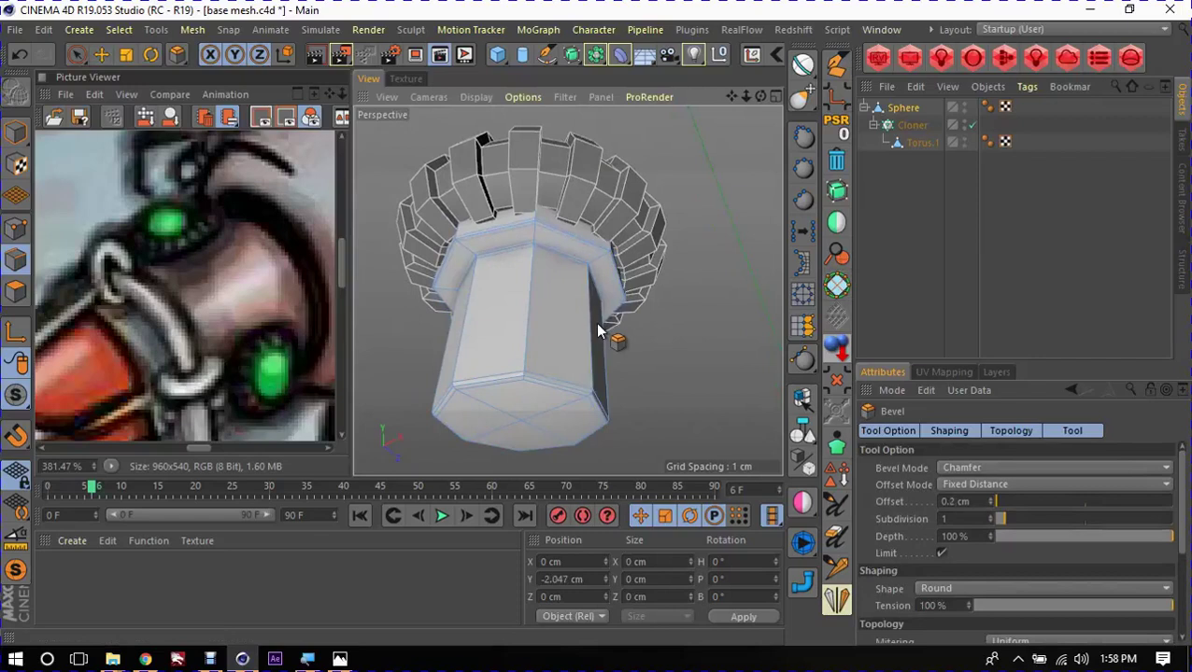
{"action": "left_click_drag", "start_coordinate": [656, 326], "coordinate": [593, 348], "text": "alt"}
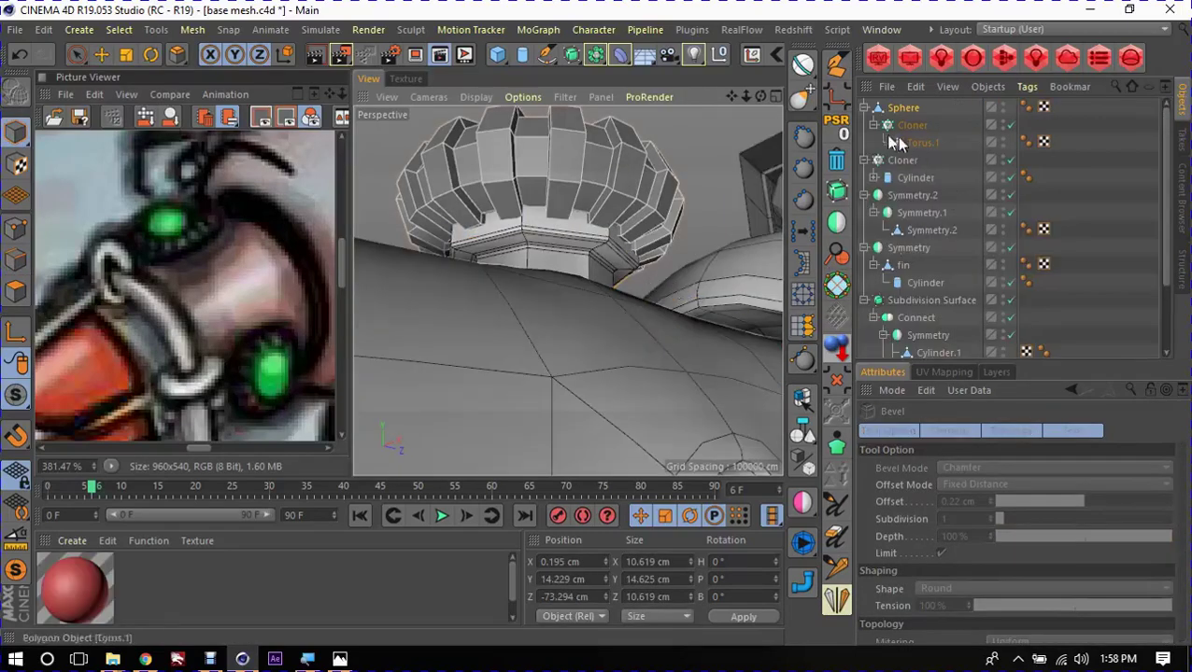
Step: Exit solo, lift the Sphere knob to Y 15.008 cm and scale it to 9.95 cm
{"action": "left_click", "coordinate": [867, 108]}
{"action": "left_click_drag", "start_coordinate": [599, 273], "coordinate": [609, 353], "text": "alt"}
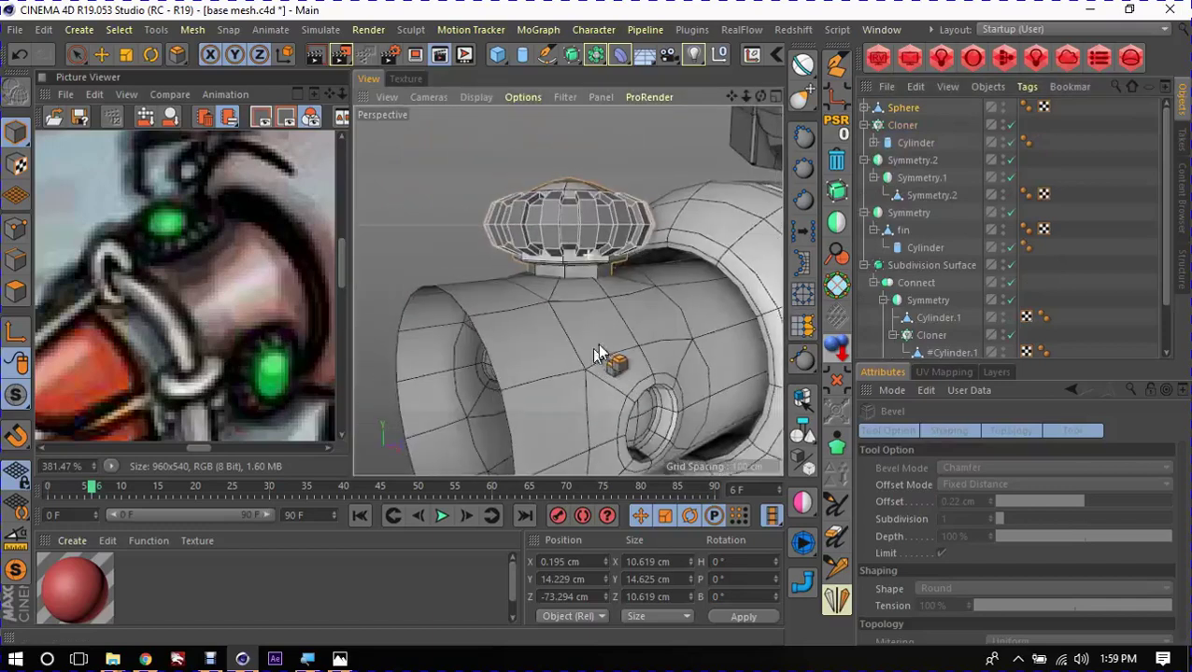
{"action": "key", "text": "e"}
{"action": "mouse_move", "coordinate": [573, 227]}
{"action": "left_mouse_down", "text": "alt"}
{"action": "mouse_move", "coordinate": [465, 272]}
{"action": "mouse_move", "coordinate": [655, 236]}
{"action": "mouse_move", "coordinate": [618, 234]}
{"action": "left_mouse_up", "text": "alt"}
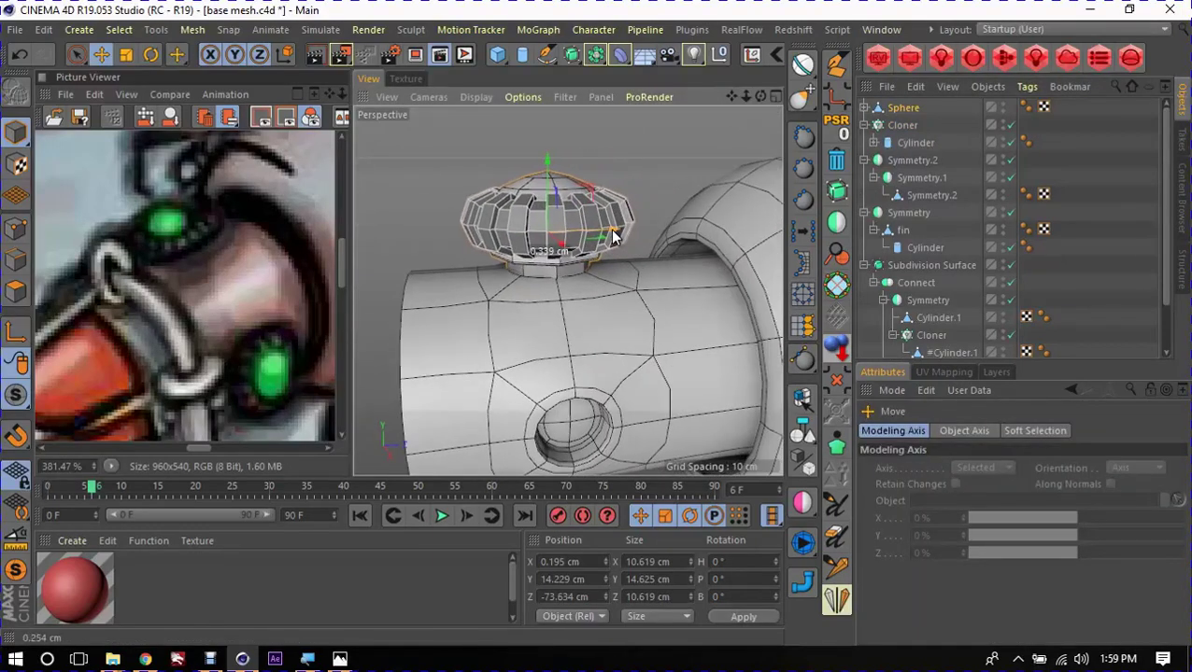
{"action": "left_click_drag", "start_coordinate": [549, 183], "coordinate": [548, 172]}
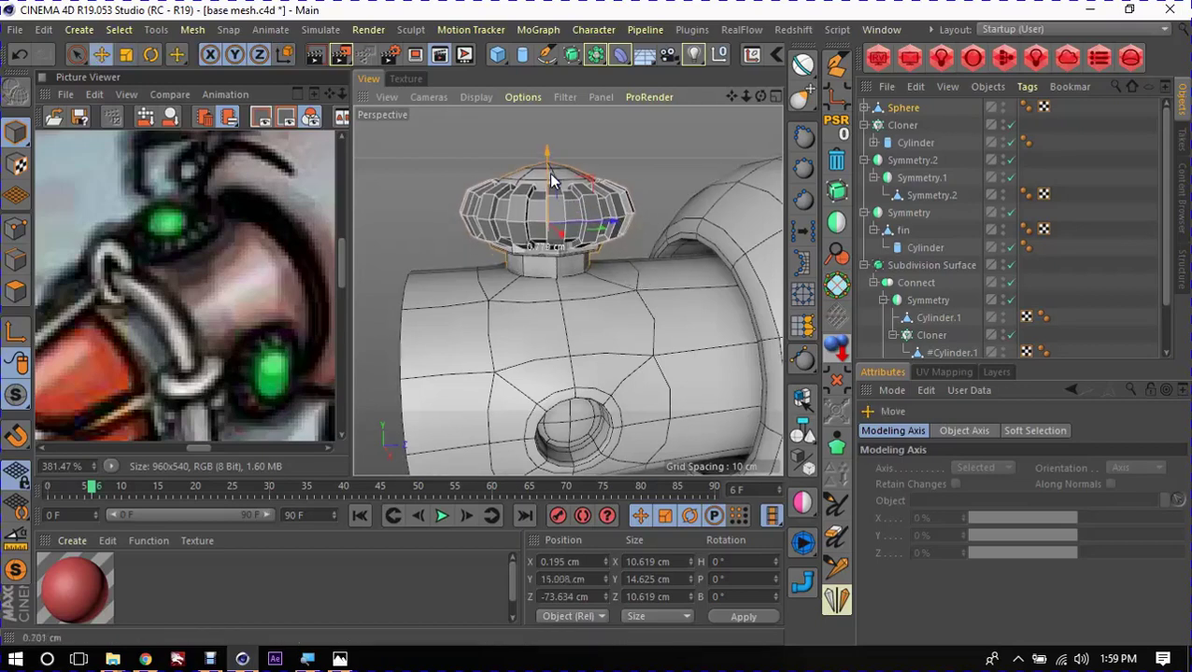
{"action": "key", "text": "t"}
{"action": "mouse_move", "coordinate": [652, 246]}
{"action": "left_mouse_down"}
{"action": "mouse_move", "coordinate": [559, 311]}
{"action": "mouse_move", "coordinate": [630, 292]}
{"action": "mouse_move", "coordinate": [618, 225]}
{"action": "left_mouse_up"}
{"action": "key", "text": "e"}
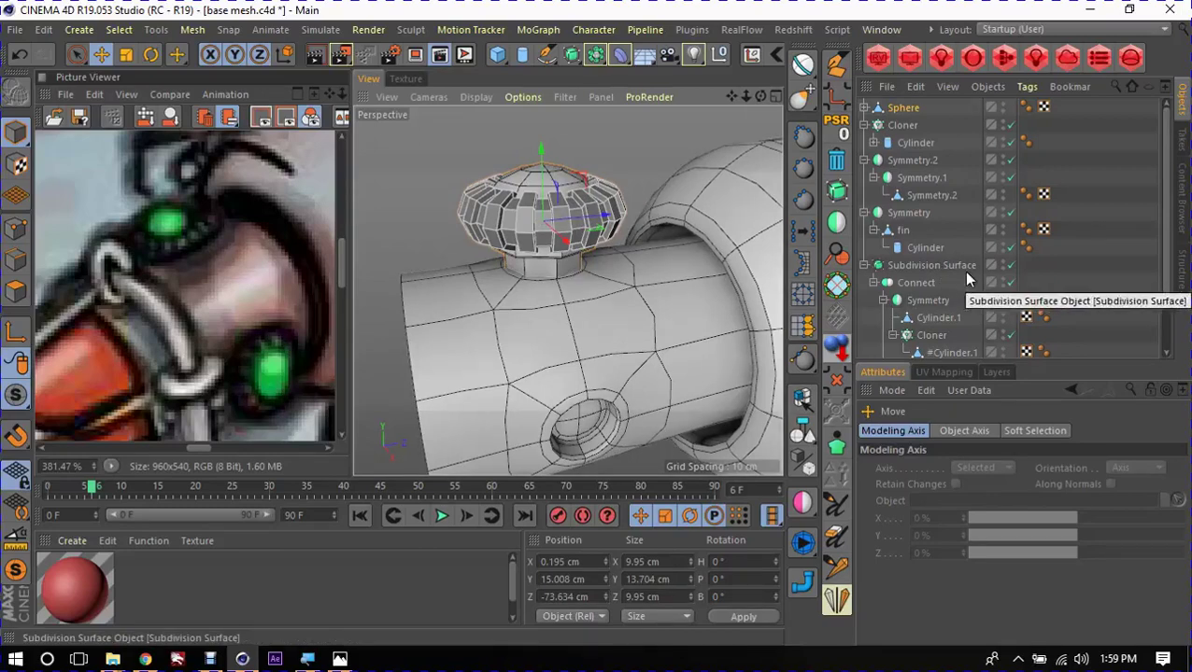
Step: Collapse the Symmetry and Symmetry.2 groups, abandoning an attempt to move Sphere under the cloner
{"action": "scroll", "coordinate": [965, 274], "scroll_direction": "down", "scroll_amount": 2}
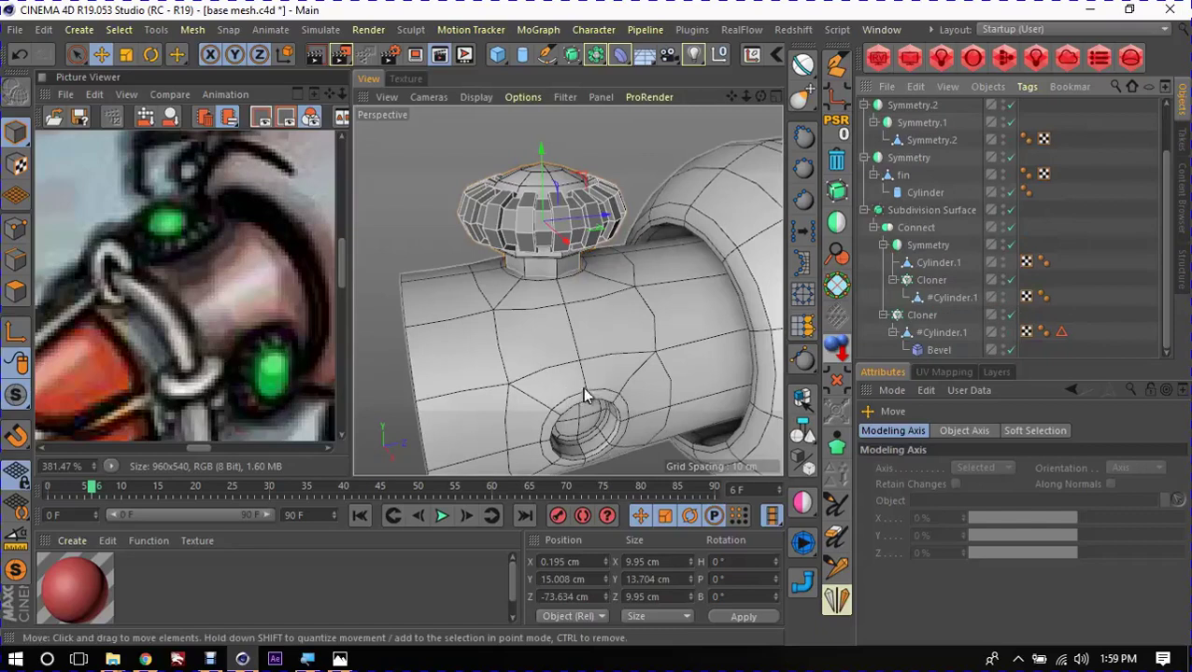
{"action": "left_click", "coordinate": [865, 158]}
{"action": "left_click", "coordinate": [867, 141]}
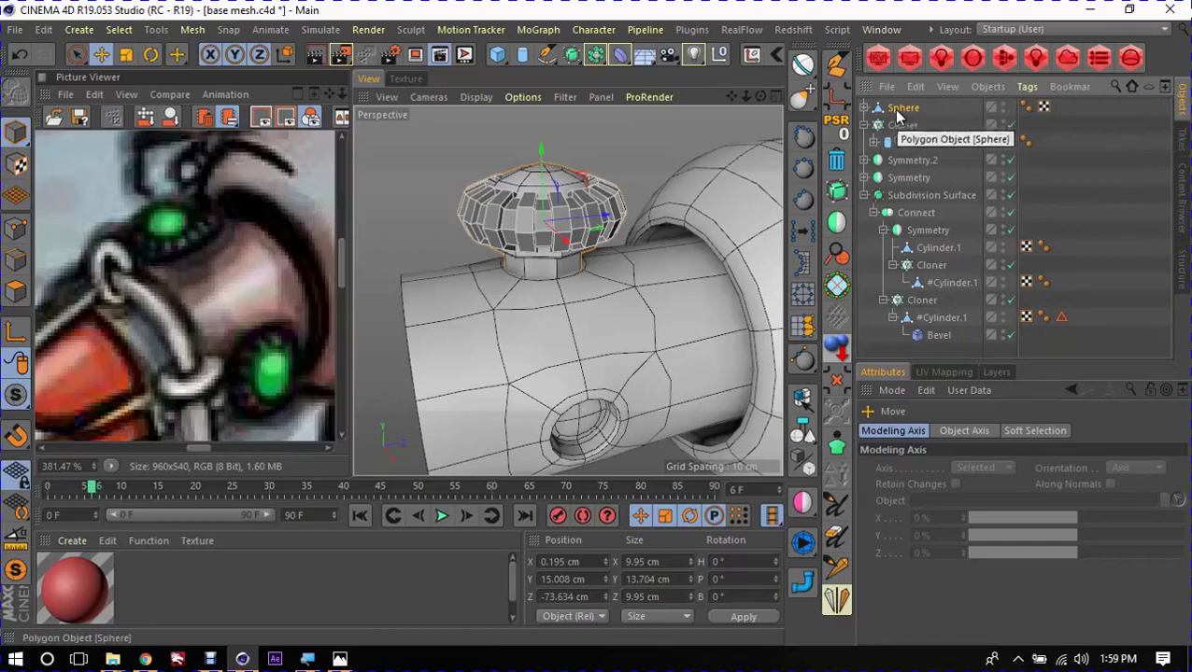
{"action": "left_click_drag", "start_coordinate": [903, 110], "coordinate": [961, 238]}
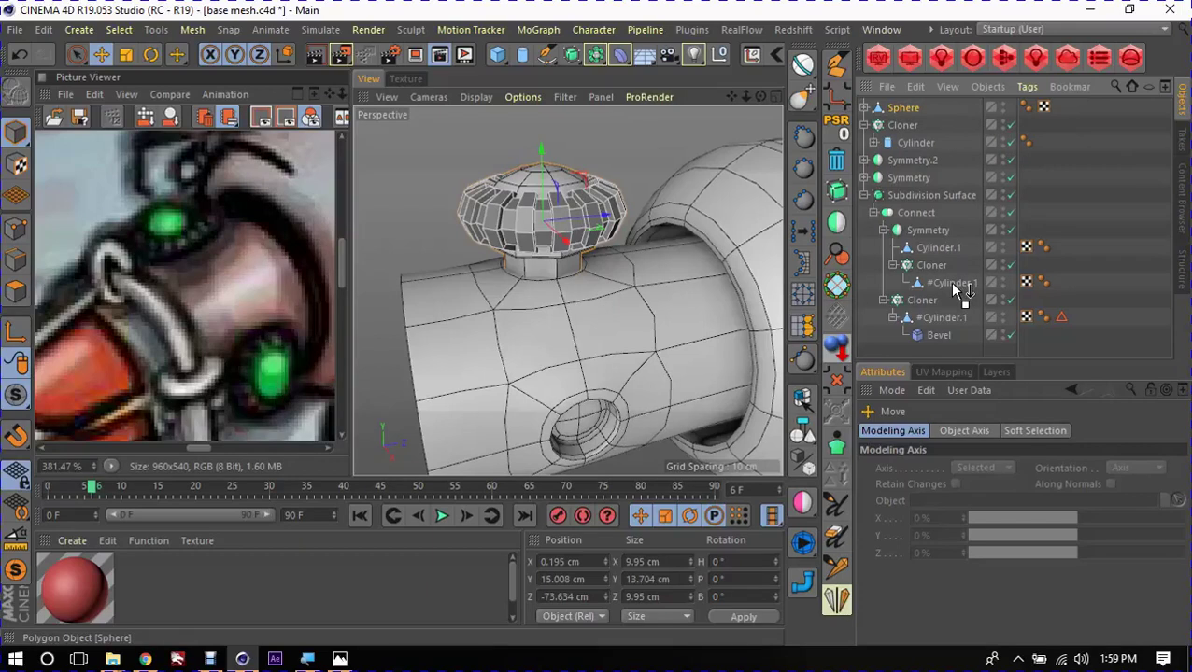
{"action": "left_click_drag", "start_coordinate": [954, 284], "coordinate": [886, 108]}
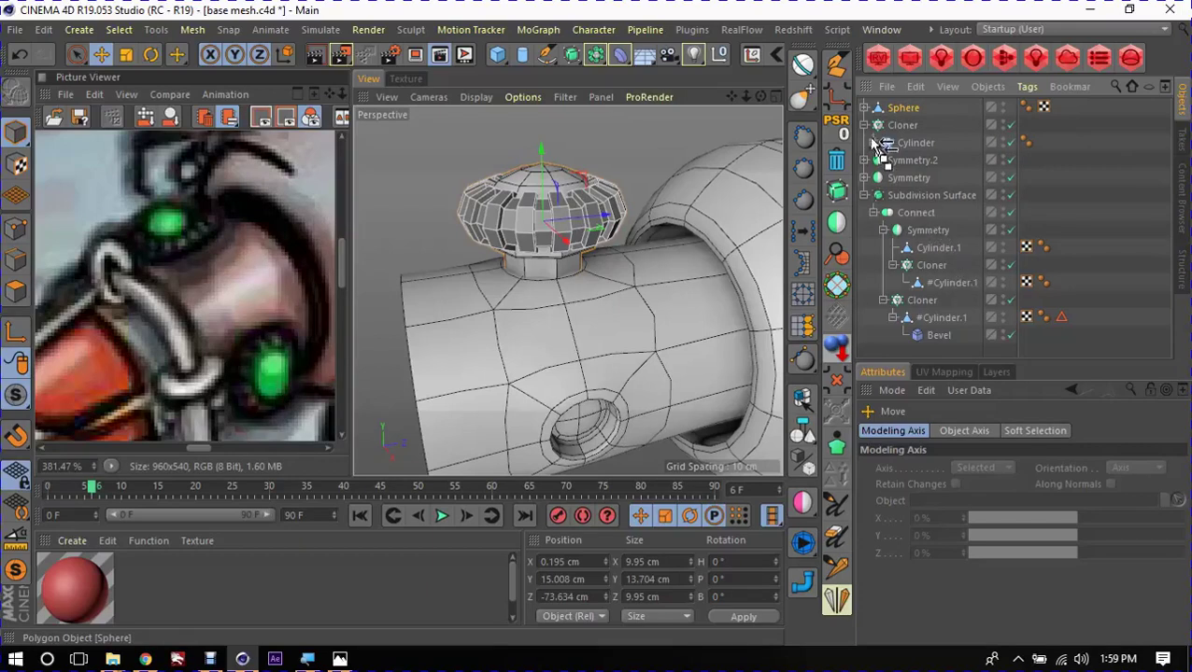
Step: Group the cloned #Cylinder.1 under a Null inside the nested Cloner
{"action": "left_click", "coordinate": [966, 268]}
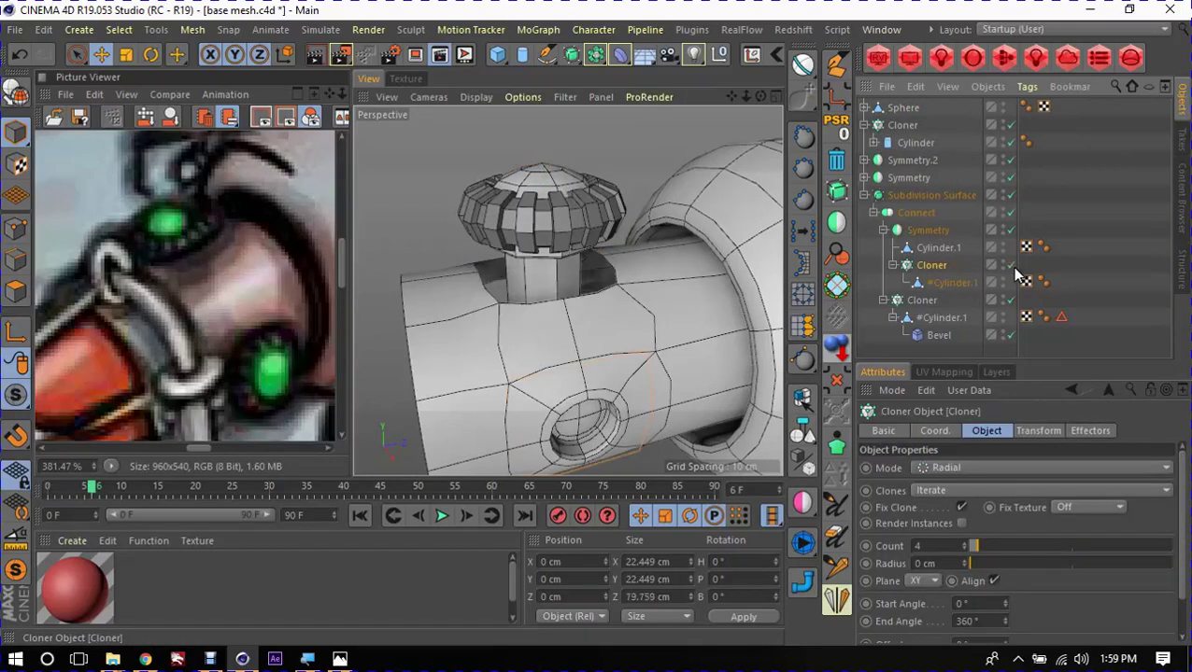
{"action": "left_click", "coordinate": [930, 285]}
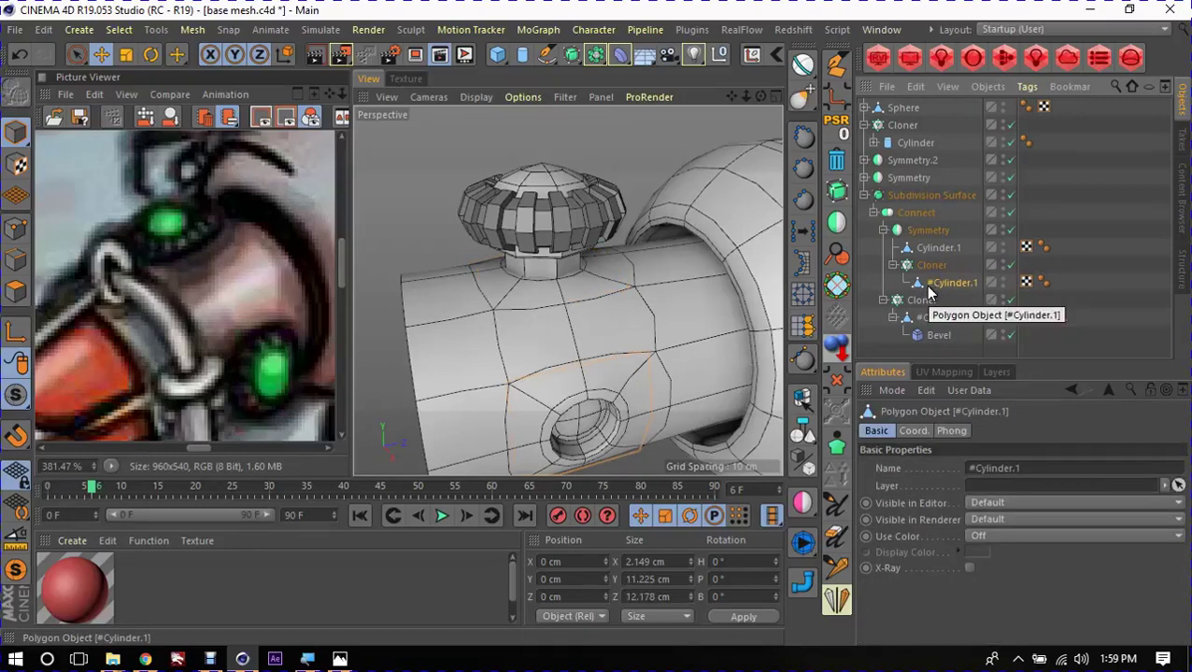
{"action": "mouse_move", "coordinate": [927, 290]}
{"action": "left_mouse_down"}
{"action": "mouse_move", "coordinate": [966, 267]}
{"action": "mouse_move", "coordinate": [962, 299]}
{"action": "mouse_move", "coordinate": [933, 266]}
{"action": "left_mouse_up"}
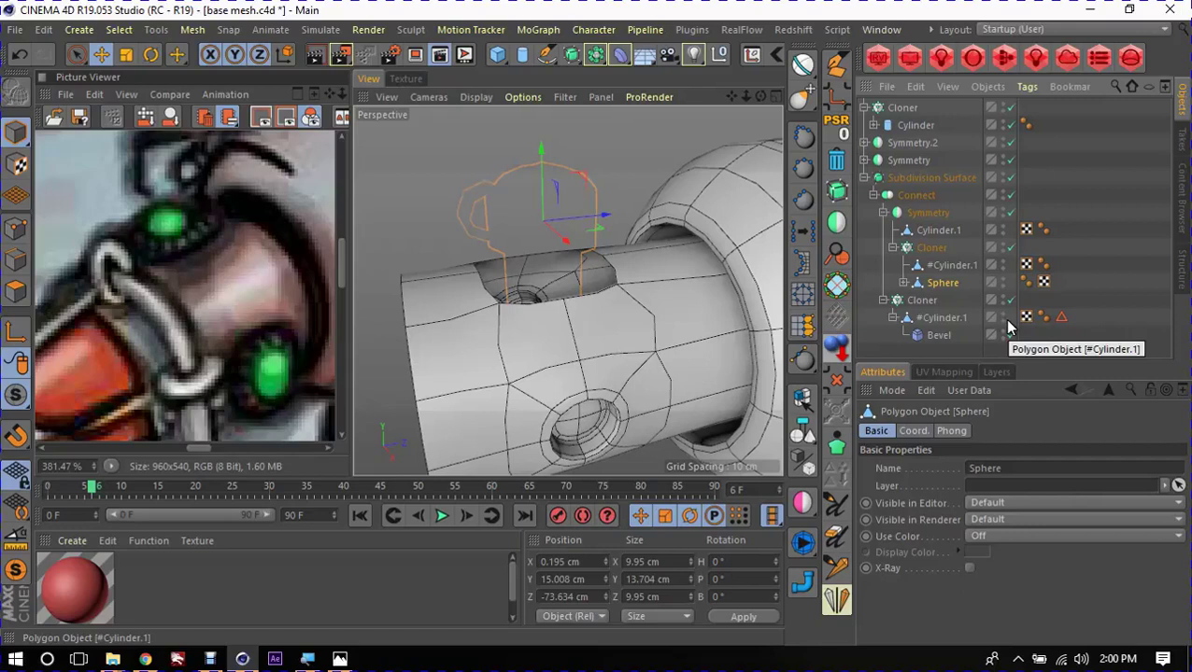
{"action": "left_click", "coordinate": [940, 265]}
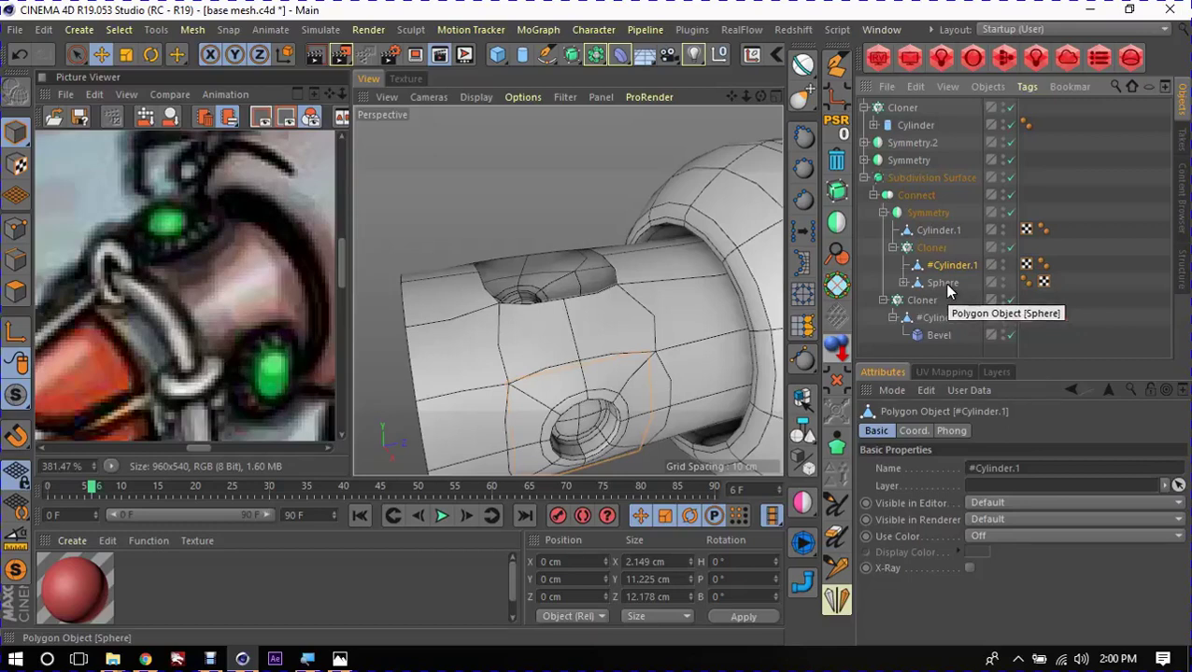
{"action": "key", "text": "alt+g"}
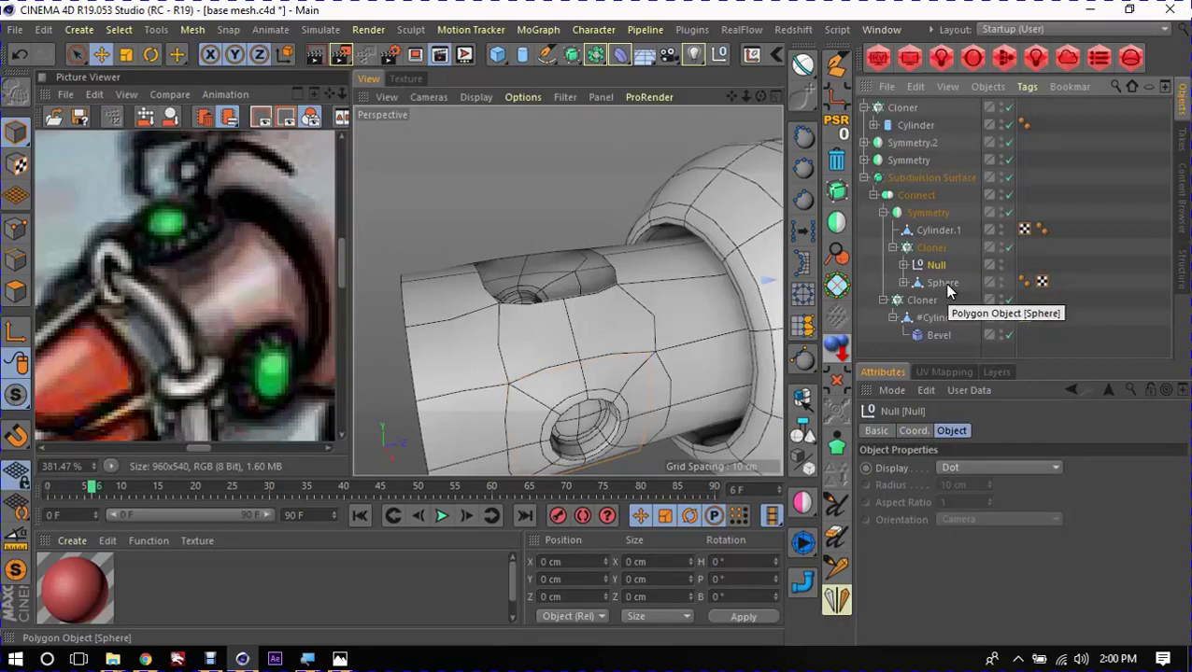
Step: Move the Sphere knob into that cloned Null group, undoing an accidental grouping
{"action": "left_click", "coordinate": [943, 282]}
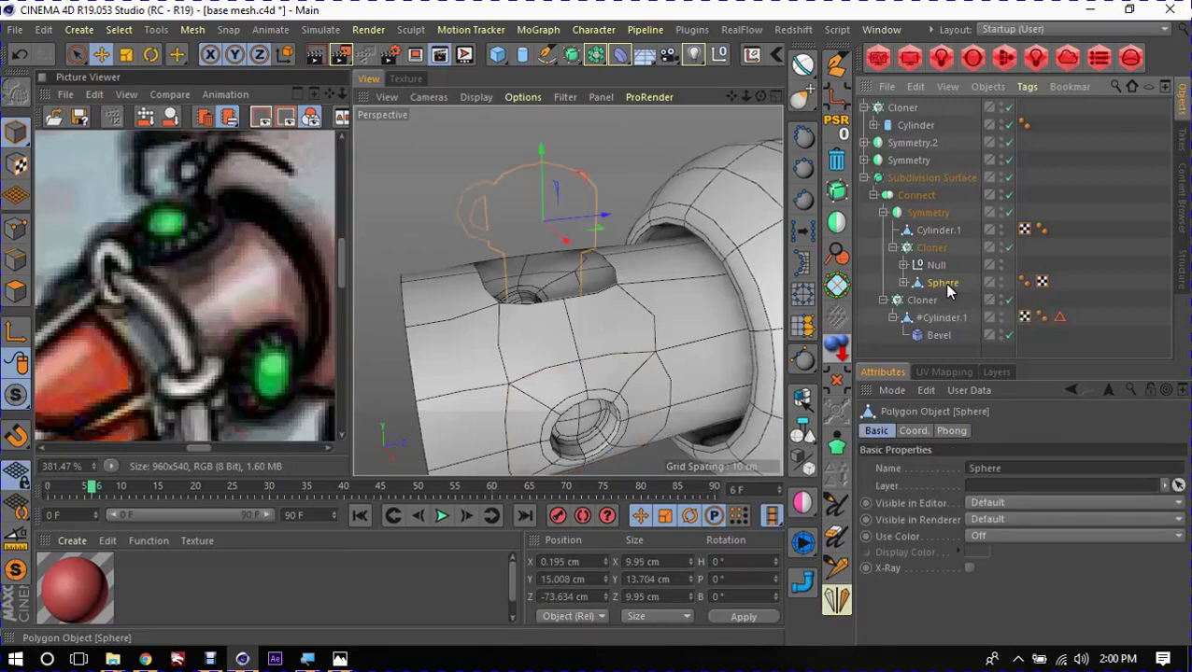
{"action": "key", "text": "alt+g"}
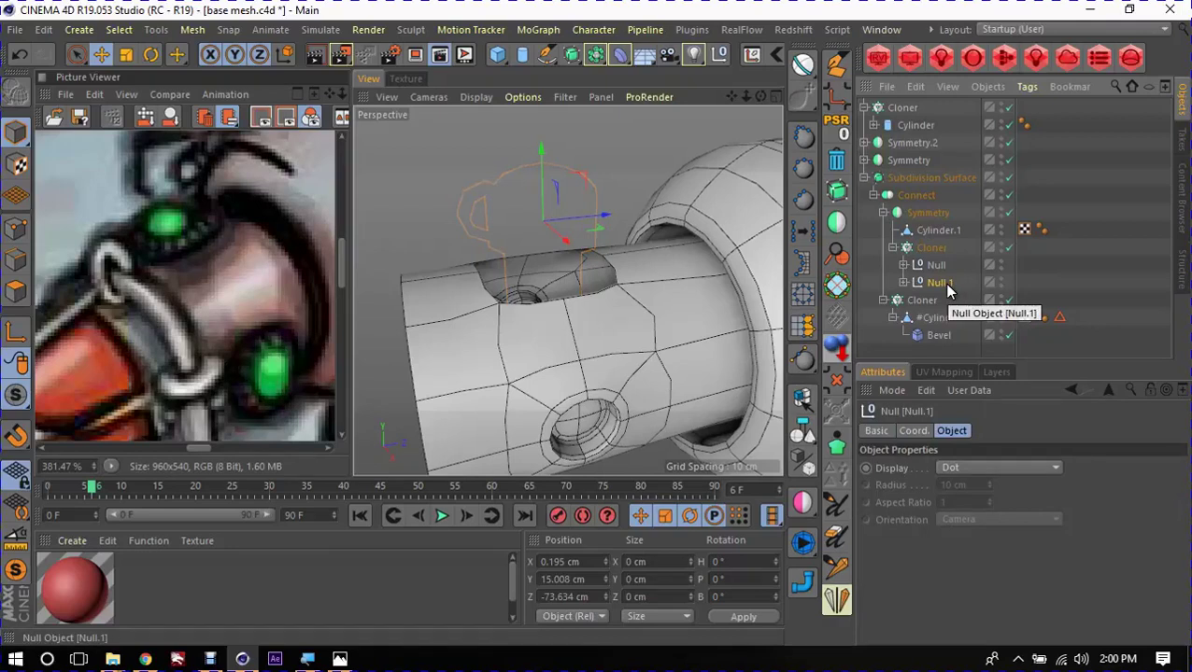
{"action": "key", "text": "ctrl+z"}
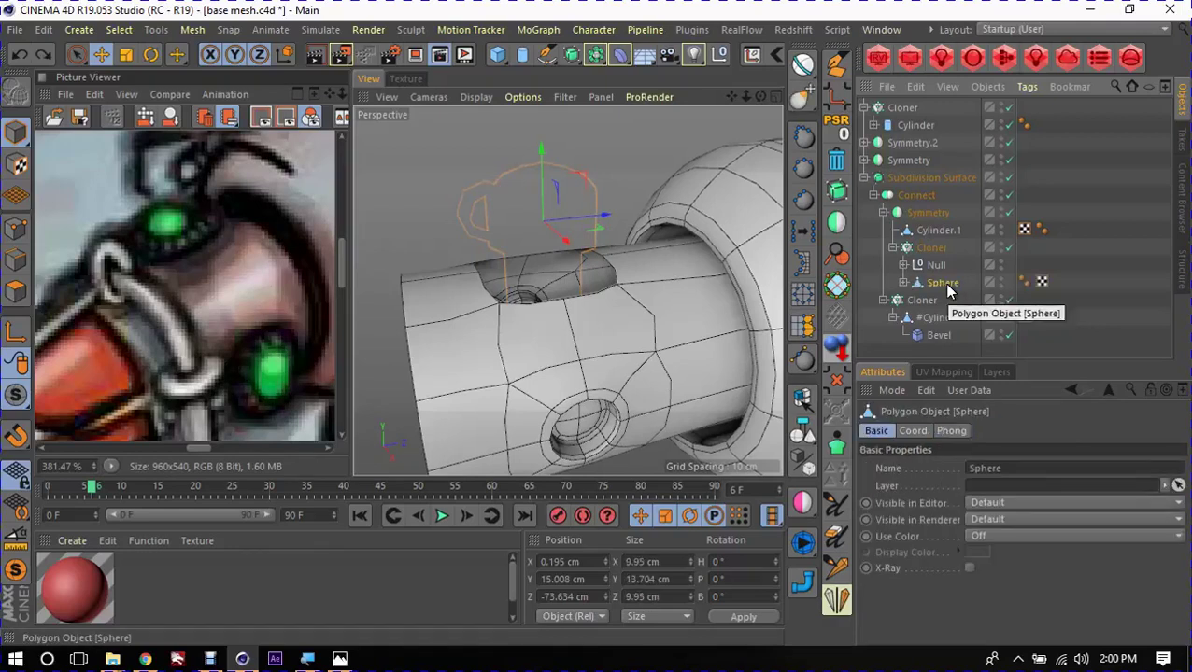
{"action": "left_click_drag", "start_coordinate": [948, 285], "coordinate": [937, 265]}
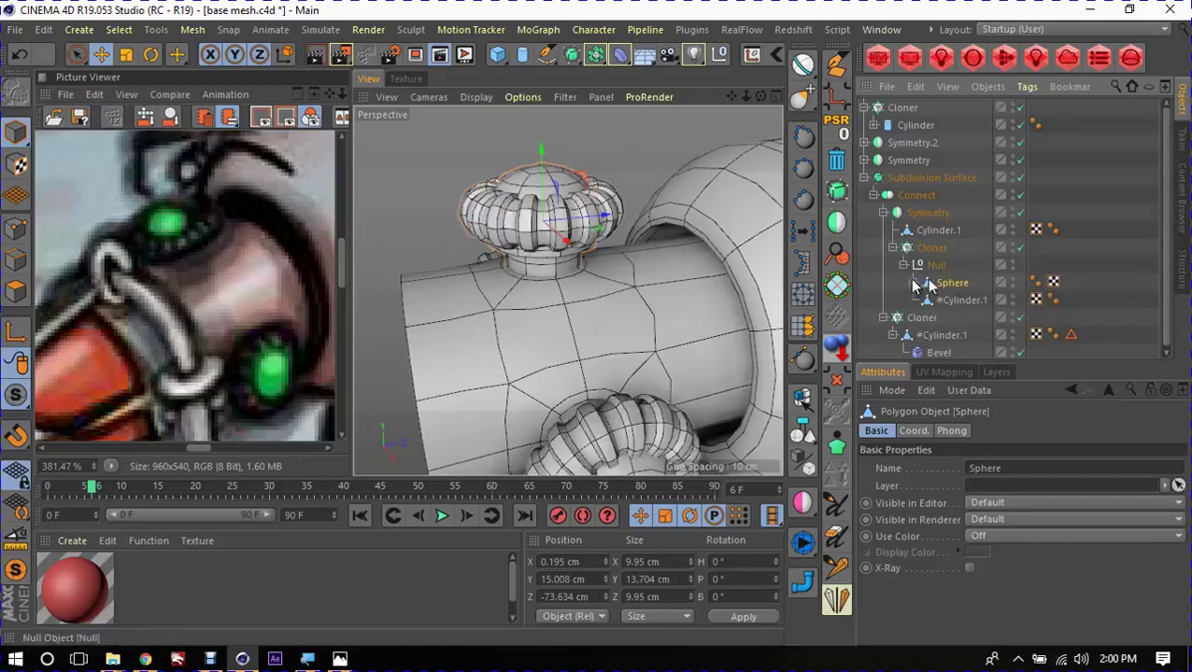
Step: Place Sphere below #Cylinder.1, shrink it slightly and lower it onto its peg
{"action": "left_click", "coordinate": [962, 299]}
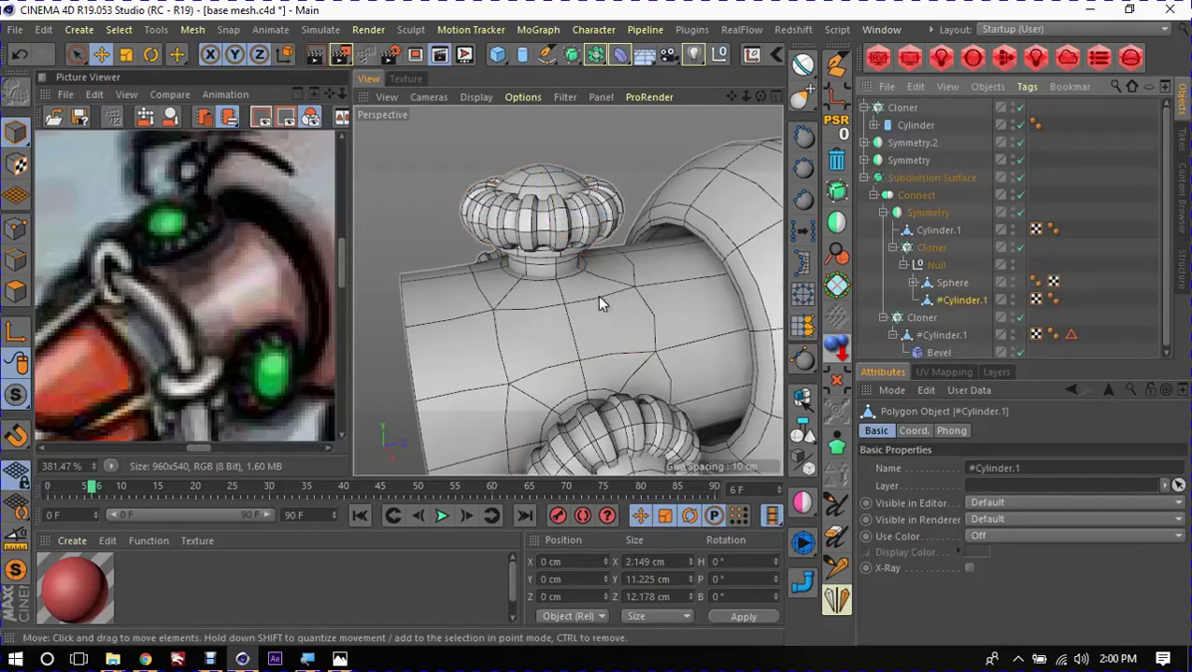
{"action": "left_click_drag", "start_coordinate": [577, 278], "coordinate": [673, 259], "text": "alt"}
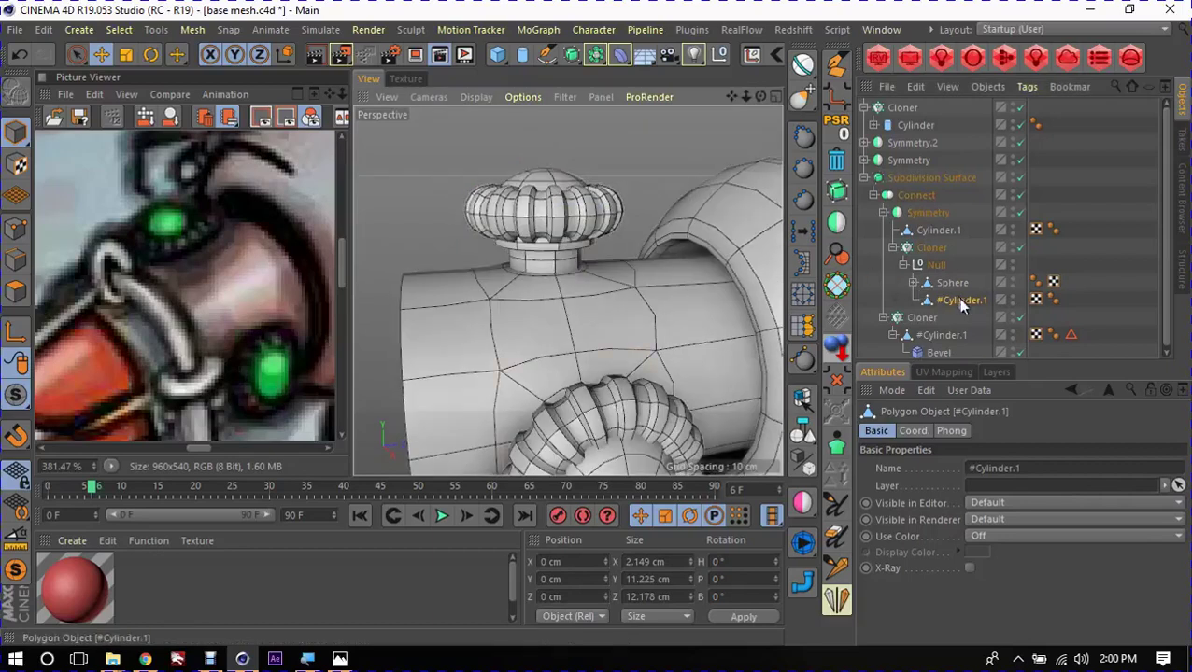
{"action": "left_click_drag", "start_coordinate": [962, 282], "coordinate": [950, 305]}
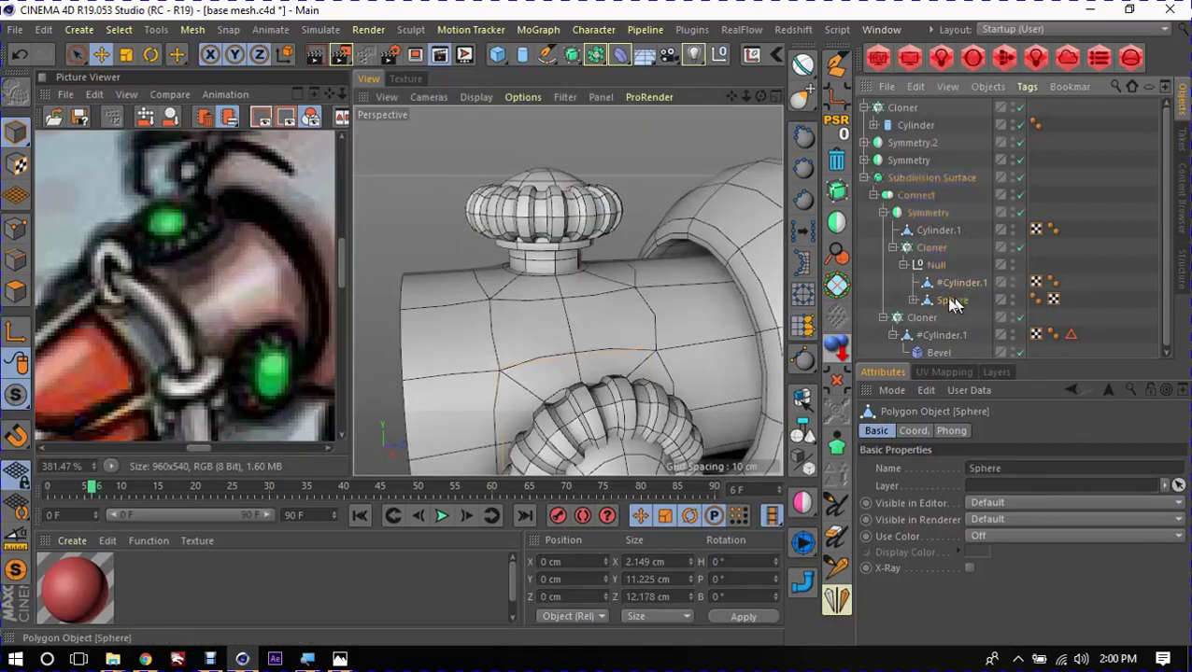
{"action": "key", "text": "t"}
{"action": "left_click_drag", "start_coordinate": [631, 271], "coordinate": [524, 297]}
{"action": "key", "text": "e"}
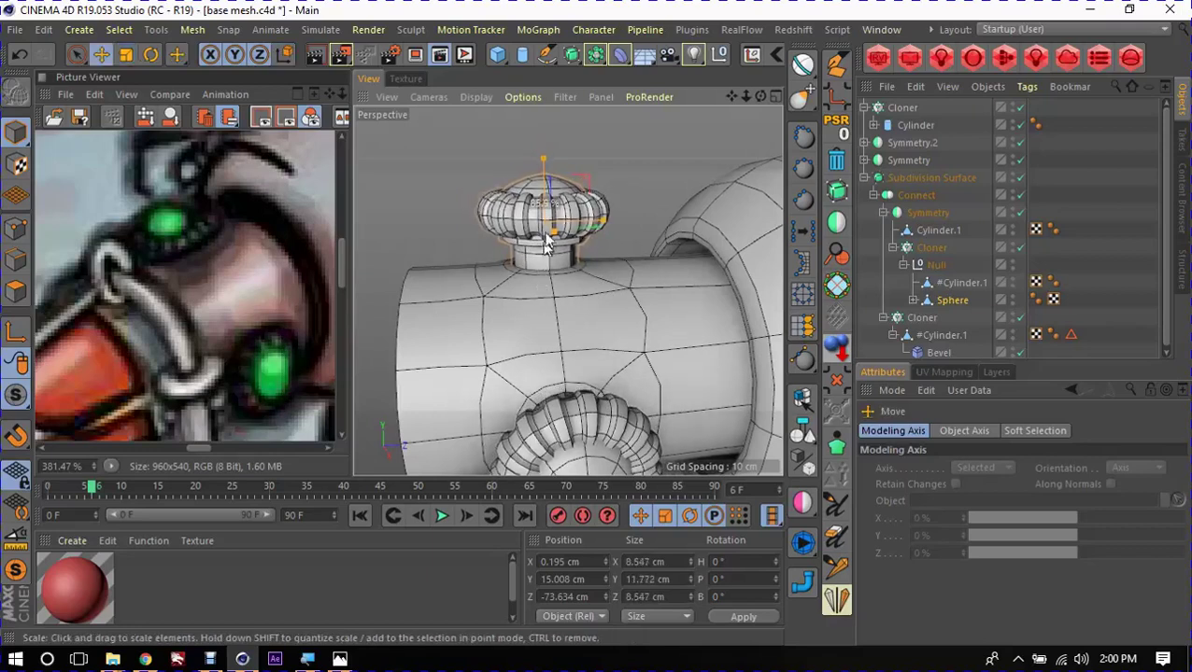
{"action": "left_click_drag", "start_coordinate": [546, 177], "coordinate": [544, 192]}
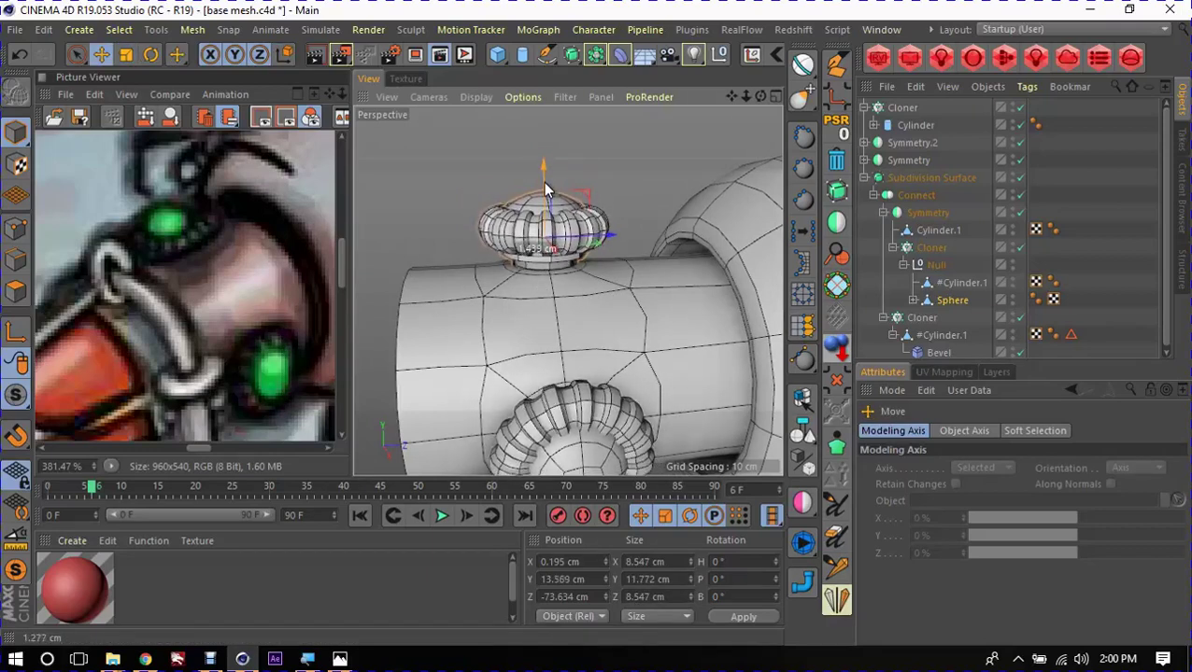
{"action": "mouse_move", "coordinate": [524, 245]}
{"action": "left_mouse_down", "text": "alt"}
{"action": "mouse_move", "coordinate": [581, 321]}
{"action": "mouse_move", "coordinate": [632, 305]}
{"action": "left_mouse_up", "text": "alt"}
{"action": "scroll", "coordinate": [581, 320], "scroll_direction": "down", "scroll_amount": 5}
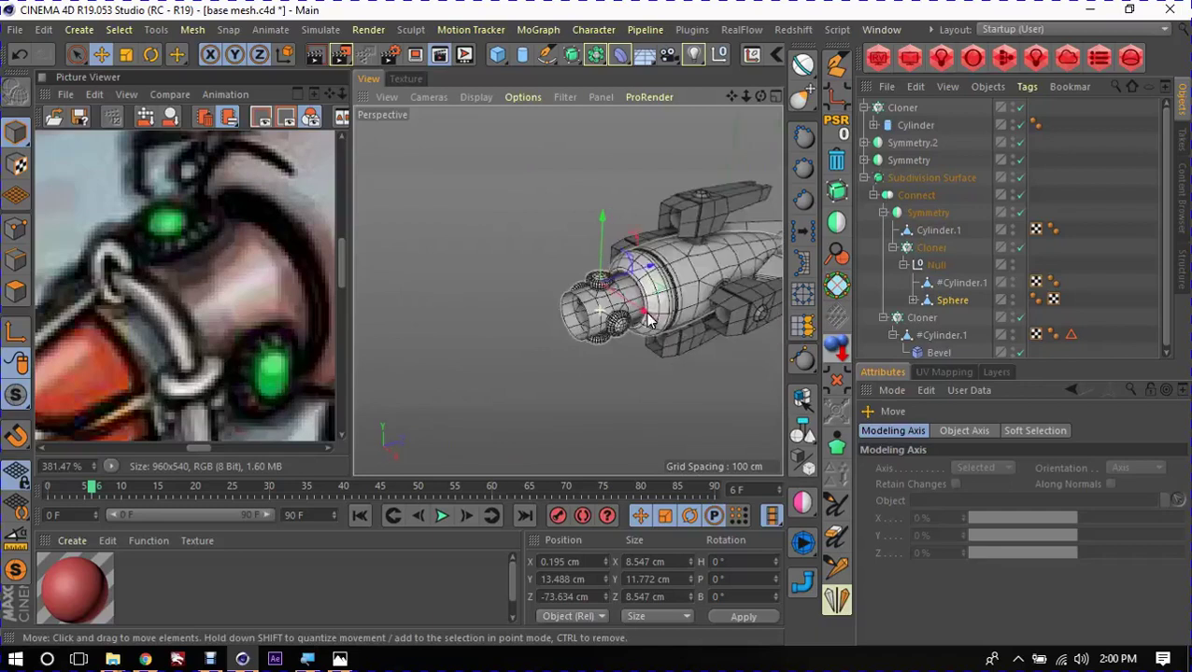
{"action": "scroll", "coordinate": [633, 306], "scroll_direction": "up", "scroll_amount": 5}
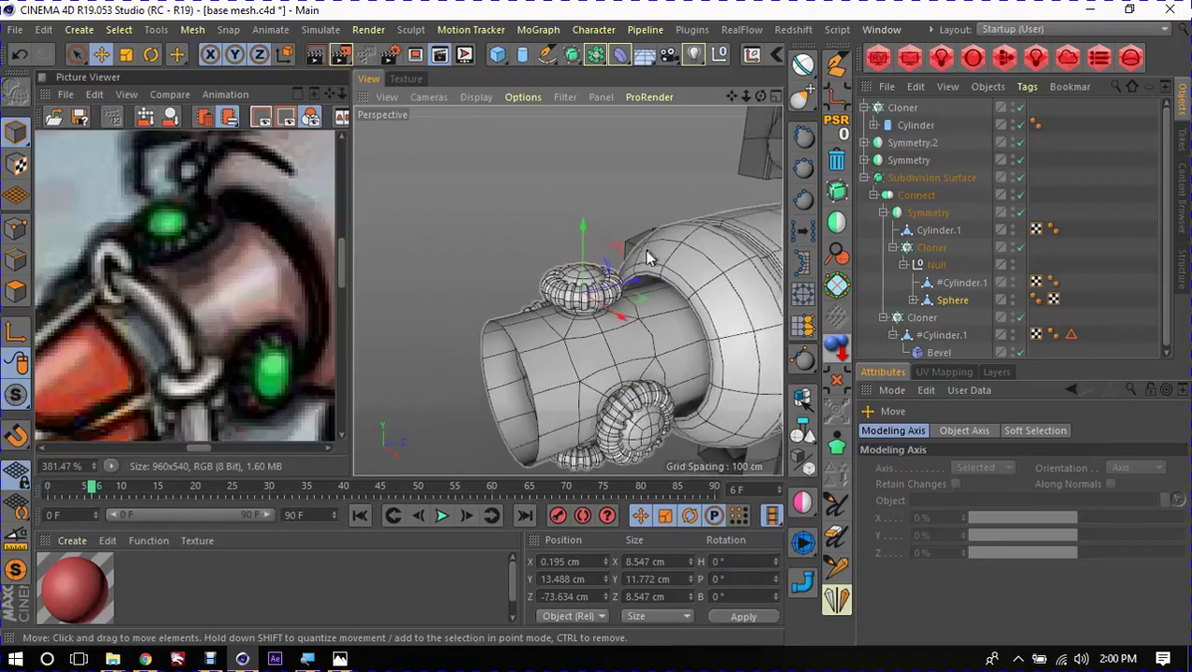
{"action": "left_click_drag", "start_coordinate": [639, 257], "coordinate": [546, 258], "text": "alt"}
Step: Expand the Sphere to reveal its ring Cloner and isolate the knob with its Torus.1 ring
{"action": "left_click", "coordinate": [913, 300]}
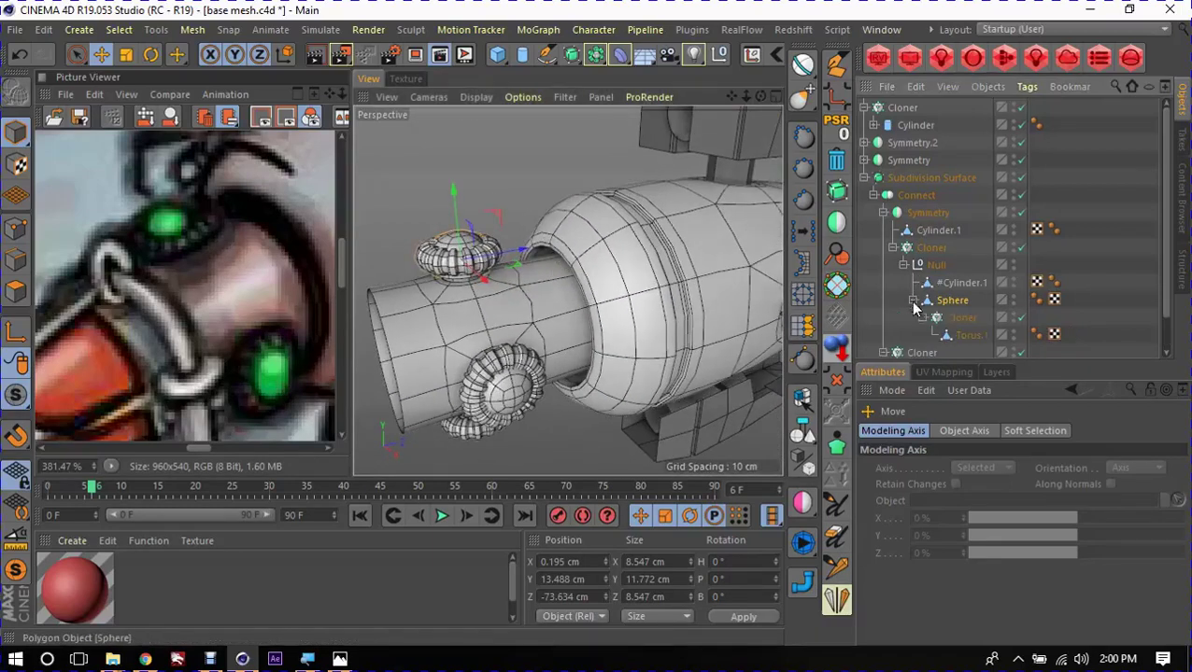
{"action": "left_click", "coordinate": [955, 322]}
{"action": "key", "text": "t"}
{"action": "mouse_move", "coordinate": [560, 317]}
{"action": "left_mouse_down", "text": "alt"}
{"action": "mouse_move", "coordinate": [512, 317]}
{"action": "mouse_move", "coordinate": [554, 301]}
{"action": "left_mouse_up", "text": "alt"}
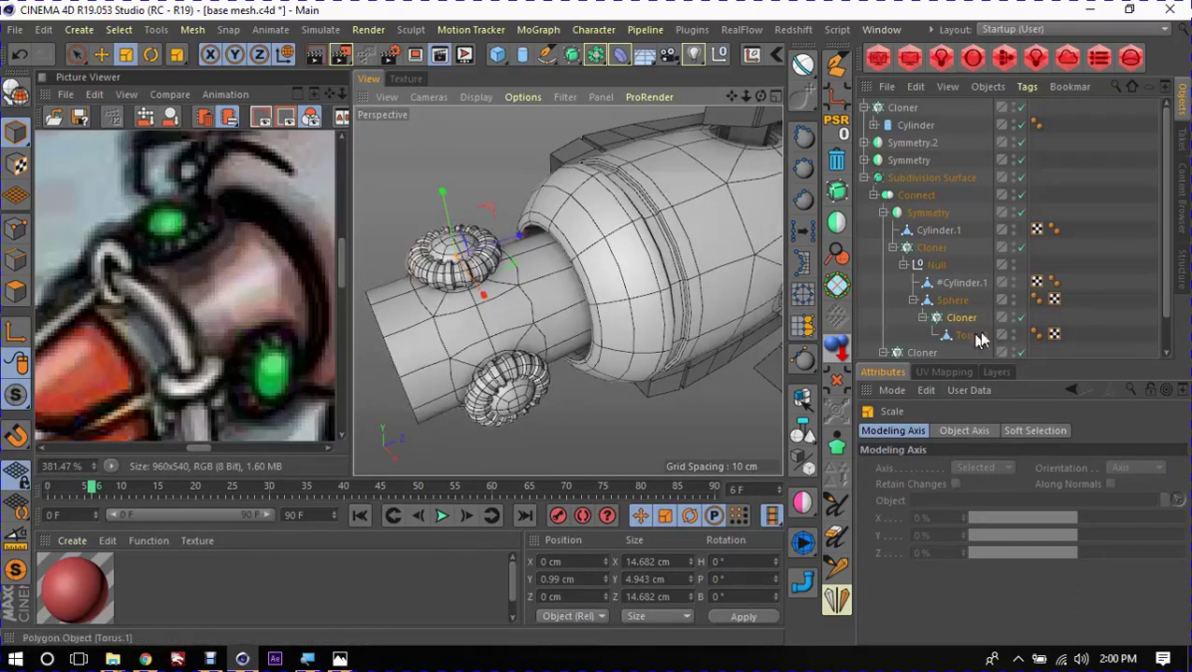
{"action": "left_click", "coordinate": [950, 301]}
{"action": "scroll", "coordinate": [560, 280], "scroll_direction": "up", "scroll_amount": 5}
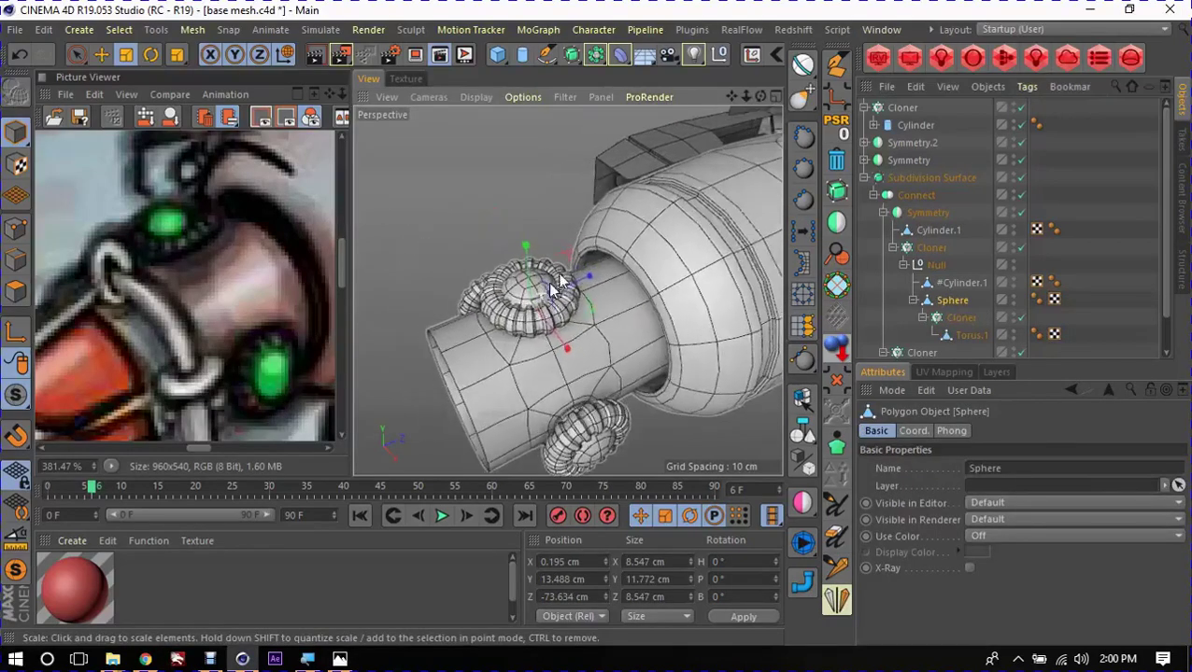
{"action": "scroll", "coordinate": [551, 313], "scroll_direction": "up", "scroll_amount": 5}
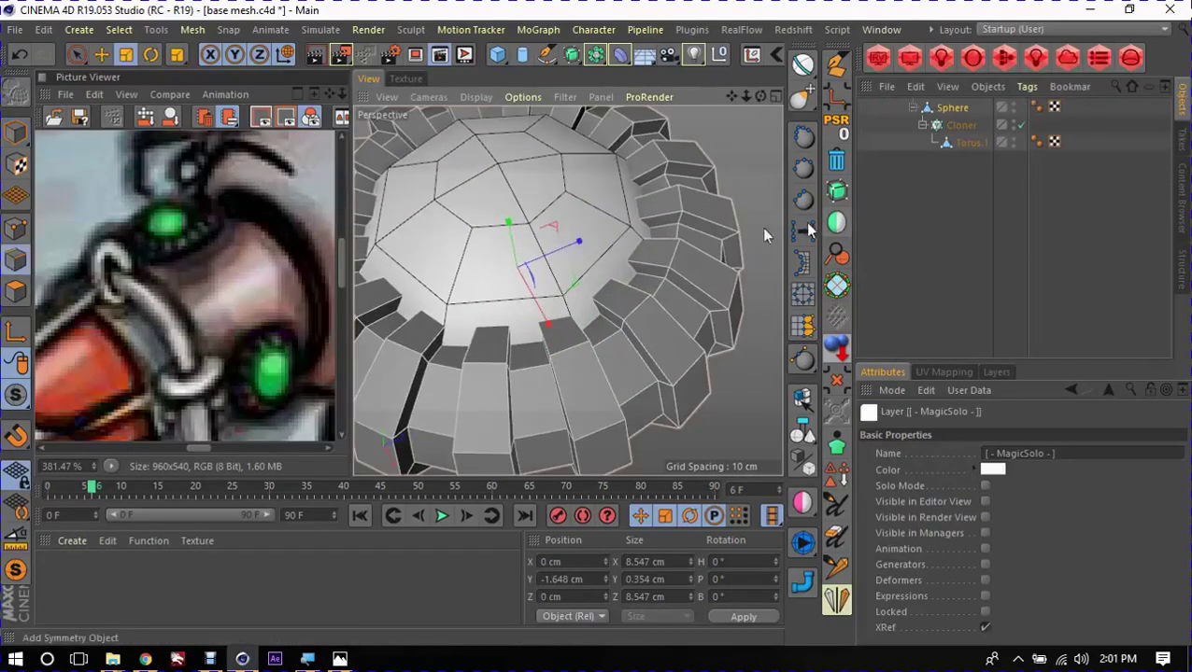
Step: Solo the knob and its ring, scale the selected sphere part, and fill-select the dome's top
{"action": "left_click", "coordinate": [876, 166]}
{"action": "mouse_move", "coordinate": [676, 250]}
{"action": "left_mouse_down"}
{"action": "mouse_move", "coordinate": [679, 319]}
{"action": "mouse_move", "coordinate": [677, 308]}
{"action": "left_mouse_up"}
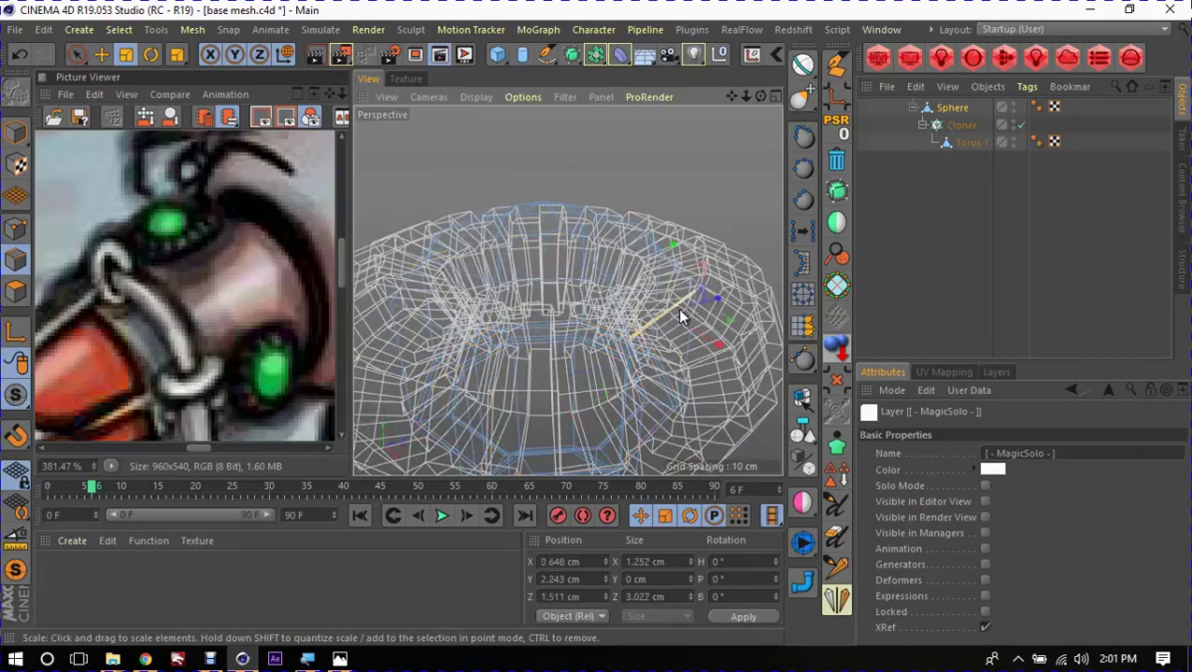
{"action": "key", "text": "u"}
{"action": "key", "text": "f"}
{"action": "left_click", "coordinate": [646, 266]}
Step: Select the dome's top cap polygons and raise them about 0.766 cm on Y
{"action": "scroll", "coordinate": [654, 326], "scroll_direction": "down", "scroll_amount": 3}
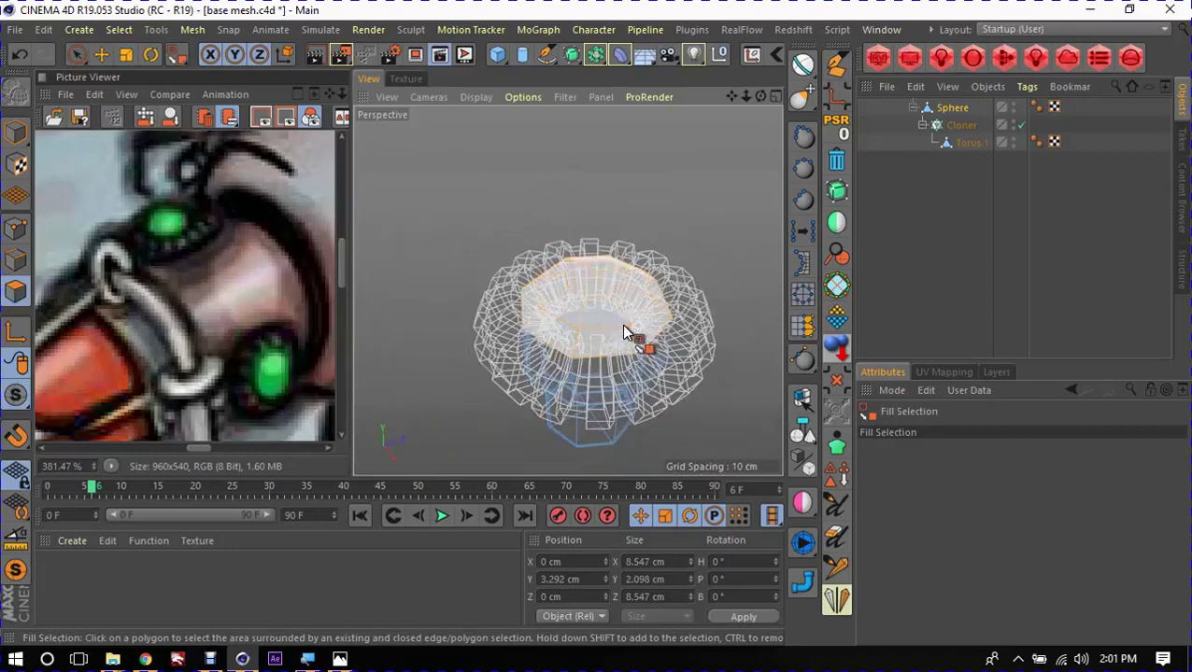
{"action": "key", "text": "n"}
{"action": "key", "text": "b"}
{"action": "middle_click_drag", "start_coordinate": [641, 331], "coordinate": [583, 331], "text": "alt"}
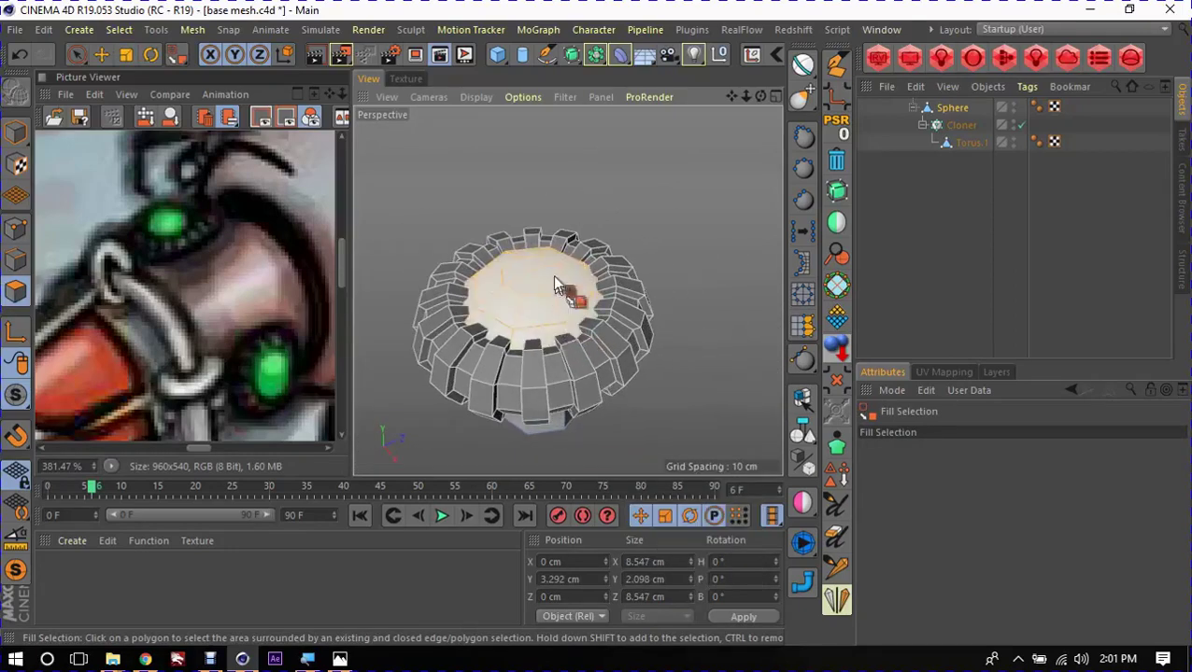
{"action": "left_click", "coordinate": [552, 274]}
{"action": "key", "text": "e"}
{"action": "left_click_drag", "start_coordinate": [524, 239], "coordinate": [532, 226]}
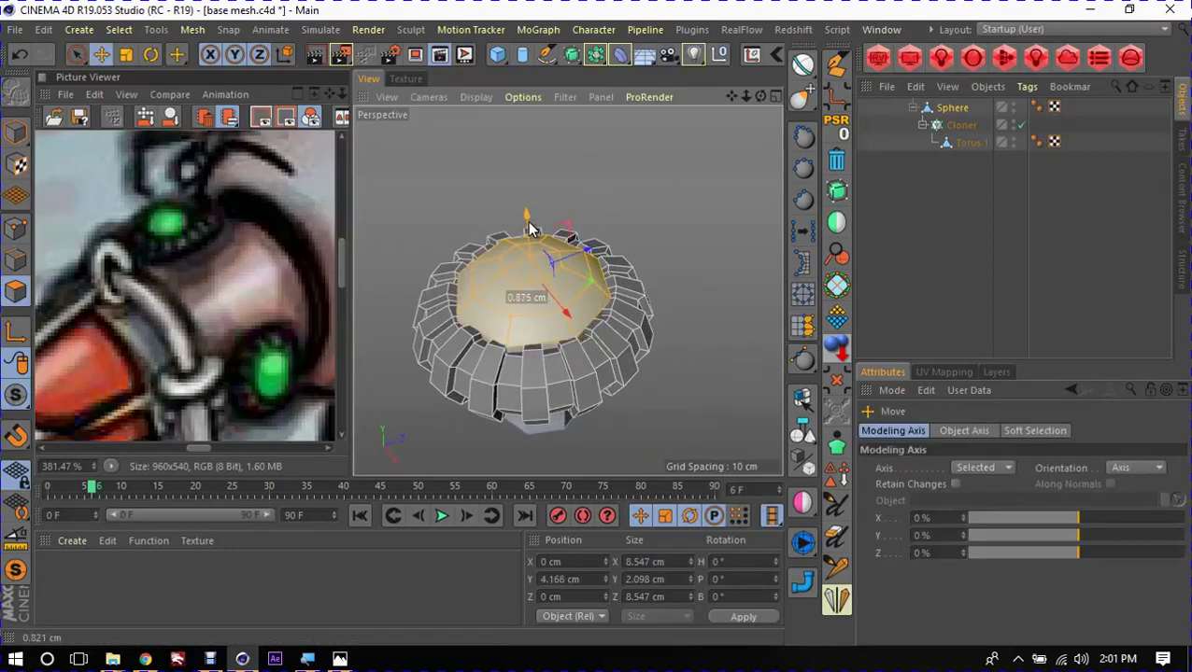
Step: Inspect the raised cap from above and below, then clear the polygon and object selections
{"action": "key", "text": "t"}
{"action": "mouse_move", "coordinate": [665, 367]}
{"action": "left_mouse_down", "text": "alt"}
{"action": "mouse_move", "coordinate": [555, 399]}
{"action": "mouse_move", "coordinate": [671, 282]}
{"action": "left_mouse_up", "text": "alt"}
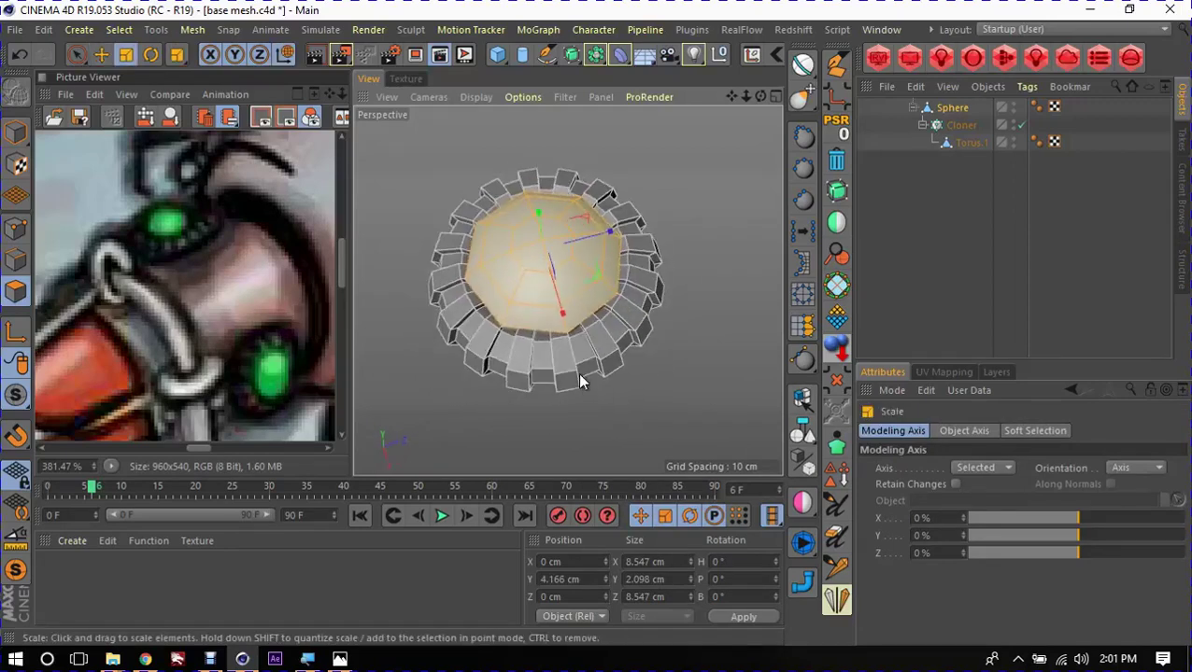
{"action": "key", "text": "ctrl+shift+a"}
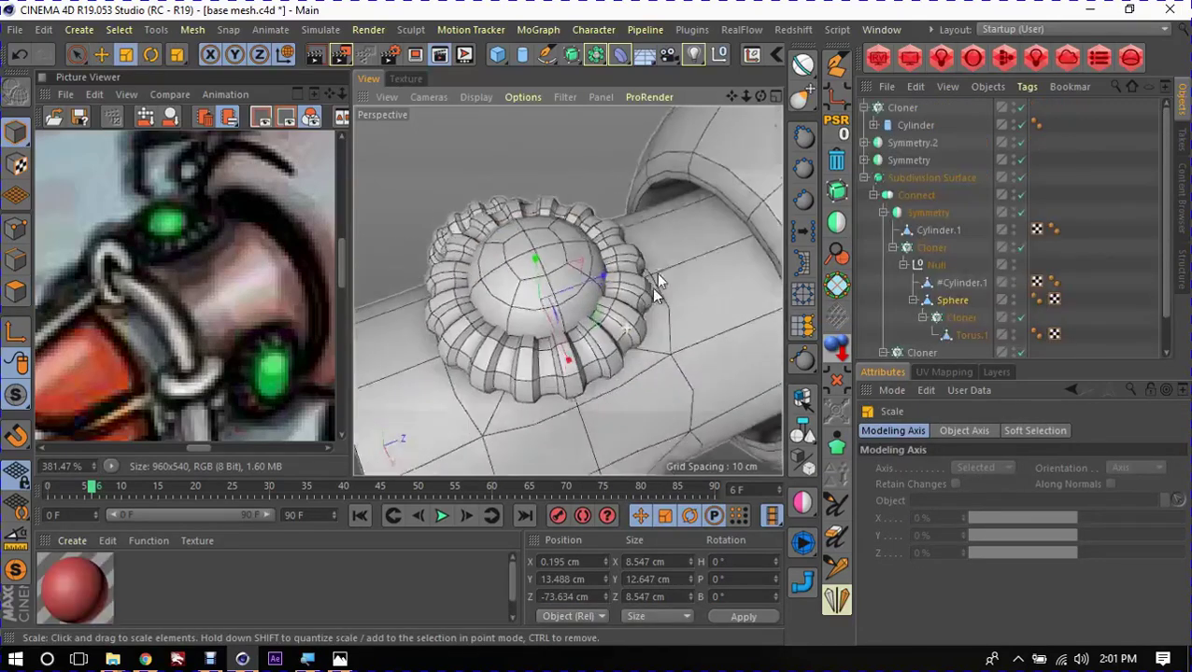
{"action": "mouse_move", "coordinate": [656, 273]}
{"action": "left_mouse_down", "text": "alt"}
{"action": "mouse_move", "coordinate": [659, 220]}
{"action": "mouse_move", "coordinate": [650, 245]}
{"action": "left_mouse_up", "text": "alt"}
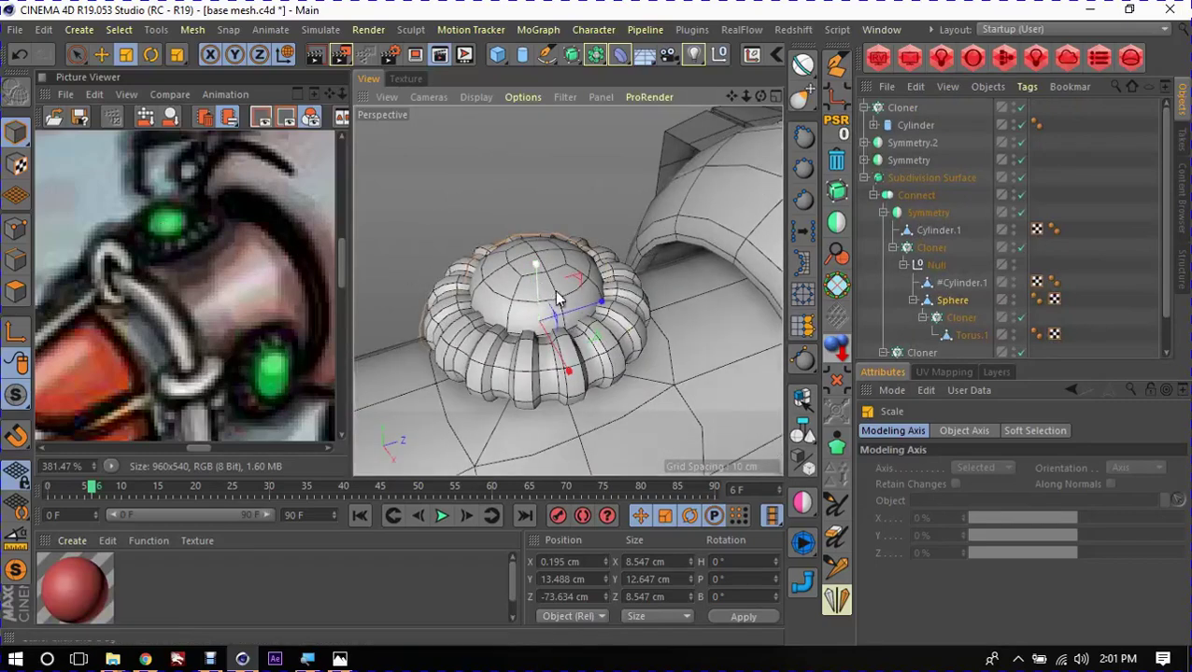
{"action": "left_click", "coordinate": [573, 158]}
{"action": "mouse_move", "coordinate": [574, 158]}
{"action": "left_mouse_down", "text": "alt"}
{"action": "mouse_move", "coordinate": [555, 288]}
{"action": "mouse_move", "coordinate": [636, 310]}
{"action": "mouse_move", "coordinate": [582, 282]}
{"action": "mouse_move", "coordinate": [394, 247]}
{"action": "mouse_move", "coordinate": [445, 239]}
{"action": "mouse_move", "coordinate": [646, 266]}
{"action": "mouse_move", "coordinate": [495, 261]}
{"action": "mouse_move", "coordinate": [602, 271]}
{"action": "mouse_move", "coordinate": [572, 333]}
{"action": "left_mouse_up", "text": "alt"}
Step: Disable the Subdivision Surface so the whole ship shows as a low-poly mesh
{"action": "scroll", "coordinate": [603, 271], "scroll_direction": "down", "scroll_amount": 3}
{"action": "scroll", "coordinate": [602, 271], "scroll_direction": "down", "scroll_amount": 2}
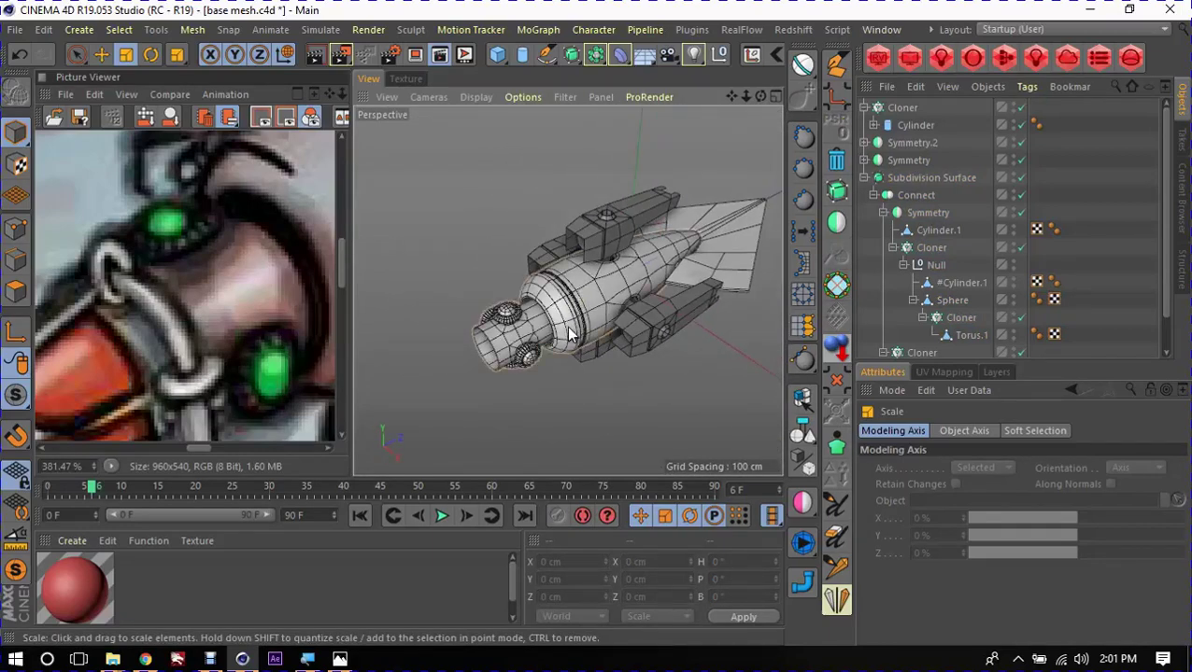
{"action": "left_click", "coordinate": [572, 334]}
{"action": "key", "text": "q"}
{"action": "left_click", "coordinate": [586, 396]}
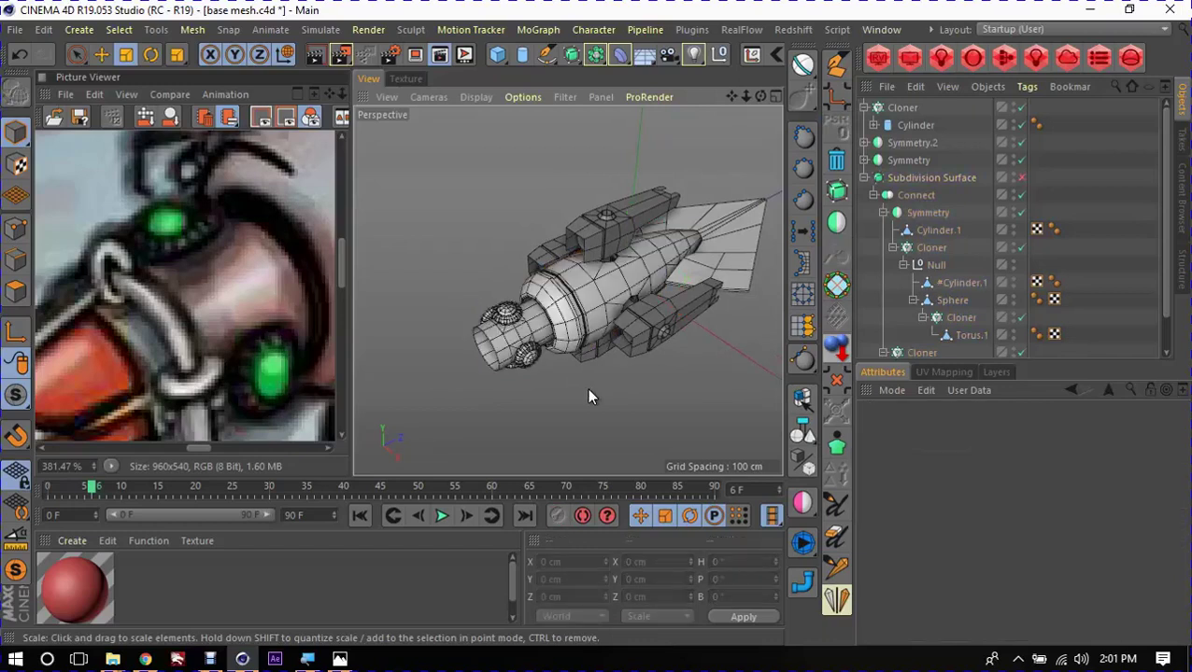
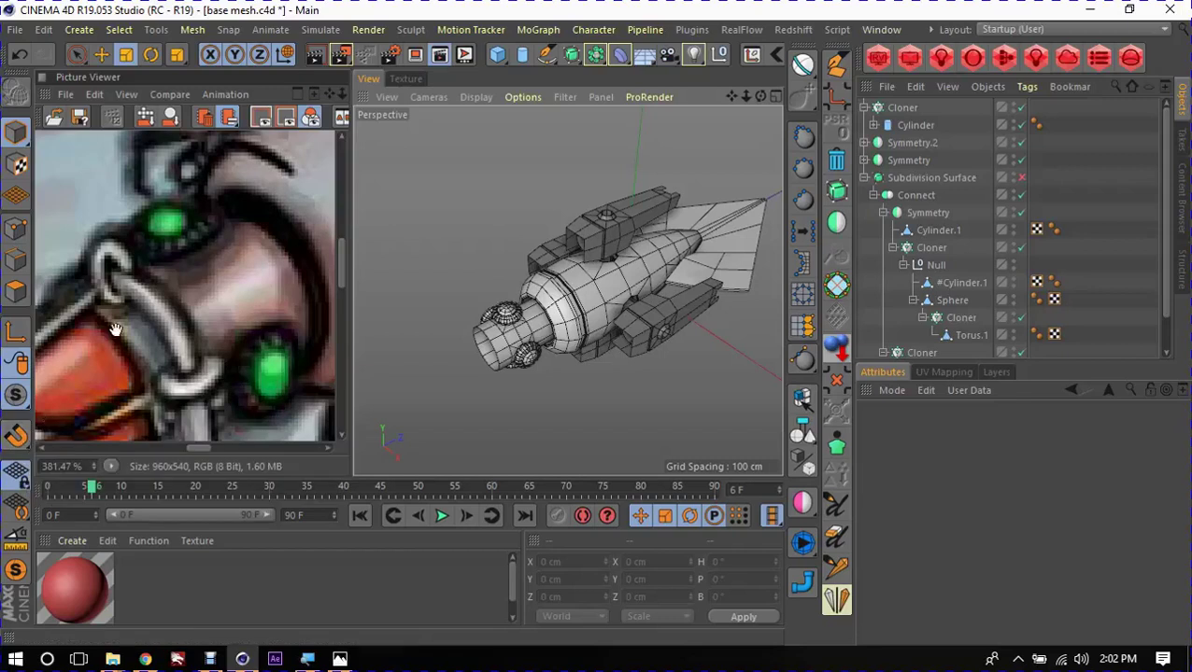
Step: Paste the Connect rocket body into Untitled 3 in place of the cylinder and collapse it to one polygon object
{"action": "left_click", "coordinate": [587, 332]}
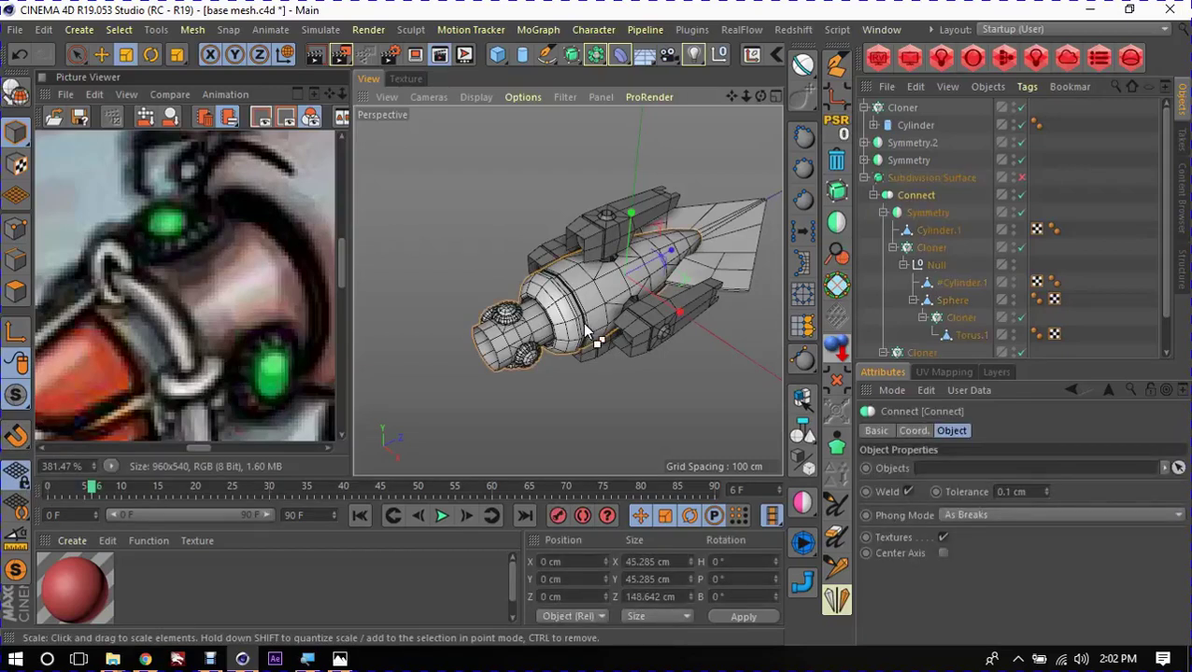
{"action": "key", "text": "v"}
{"action": "left_click", "coordinate": [581, 357]}
{"action": "key", "text": "Delete"}
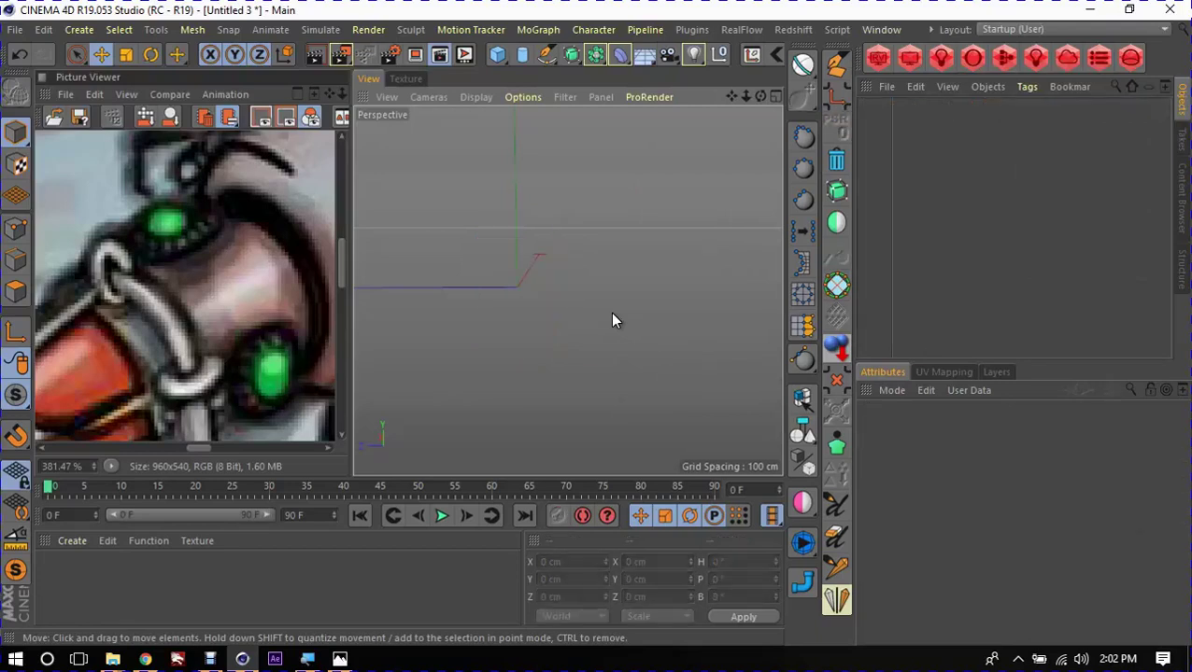
{"action": "key", "text": "ctrl+v"}
{"action": "key", "text": "c"}
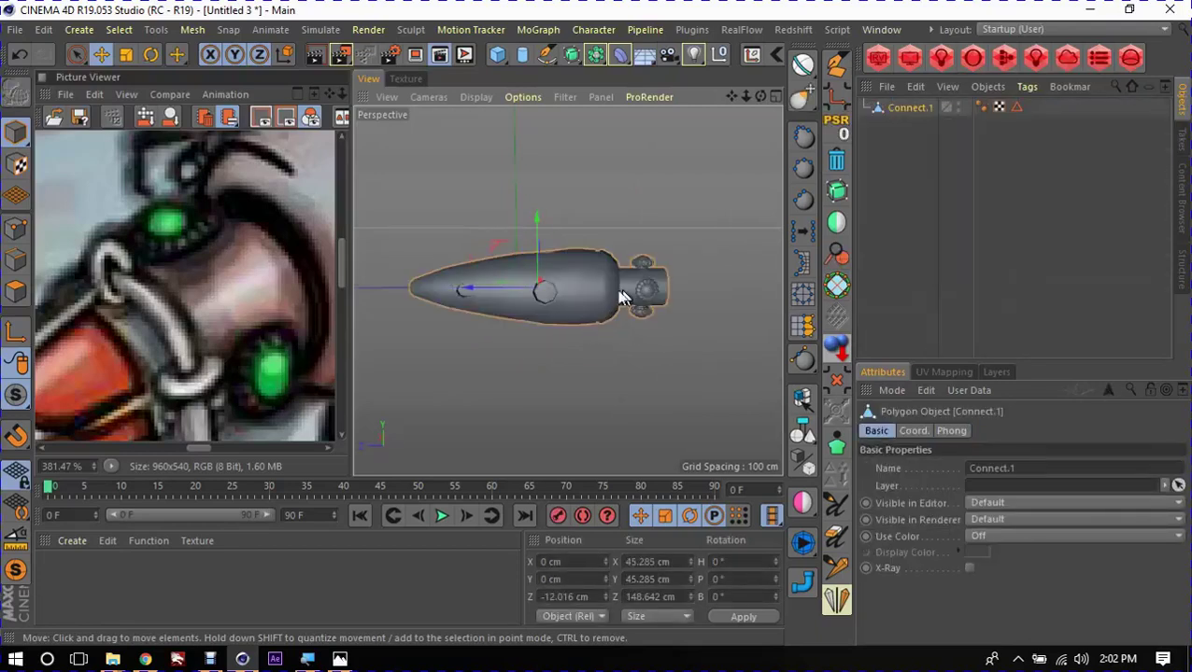
Step: Add a Null and move it above the rocket nose to X -24.809, Y 16.144, Z 8.711 cm
{"action": "mouse_move", "coordinate": [623, 297]}
{"action": "left_mouse_down", "text": "alt"}
{"action": "mouse_move", "coordinate": [649, 293]}
{"action": "mouse_move", "coordinate": [592, 323]}
{"action": "mouse_move", "coordinate": [591, 341]}
{"action": "left_mouse_up", "text": "alt"}
{"action": "left_click", "coordinate": [622, 356]}
{"action": "scroll", "coordinate": [608, 245], "scroll_direction": "up", "scroll_amount": 5}
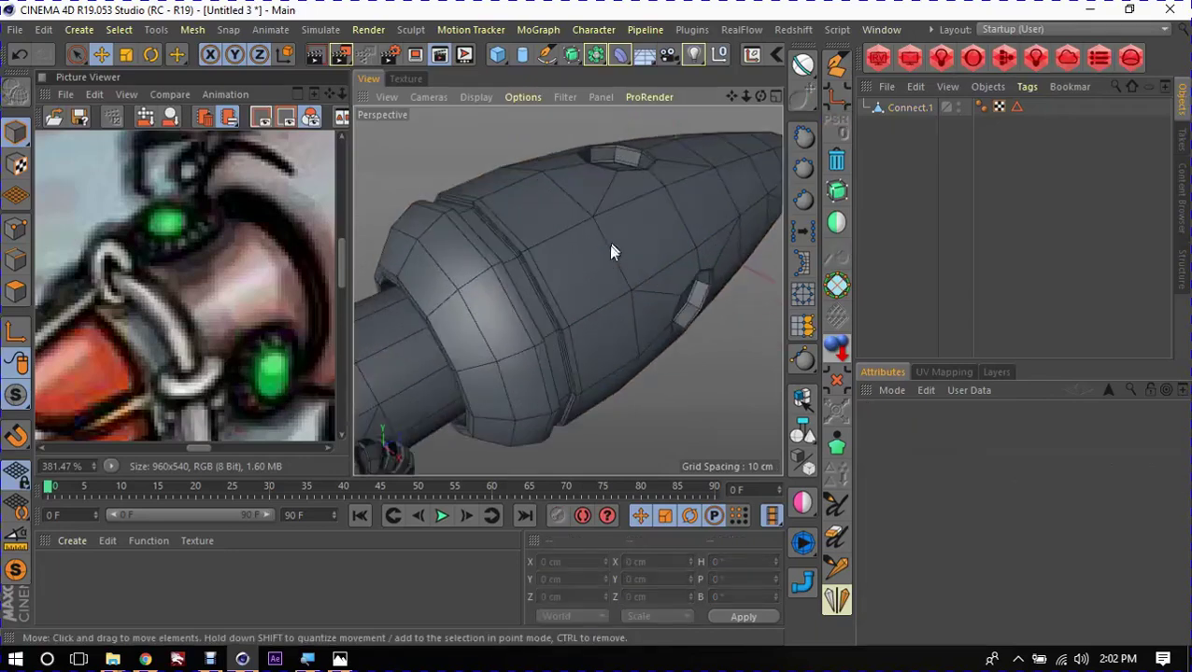
{"action": "scroll", "coordinate": [609, 257], "scroll_direction": "down", "scroll_amount": 3}
{"action": "scroll", "coordinate": [561, 317], "scroll_direction": "down", "scroll_amount": 2}
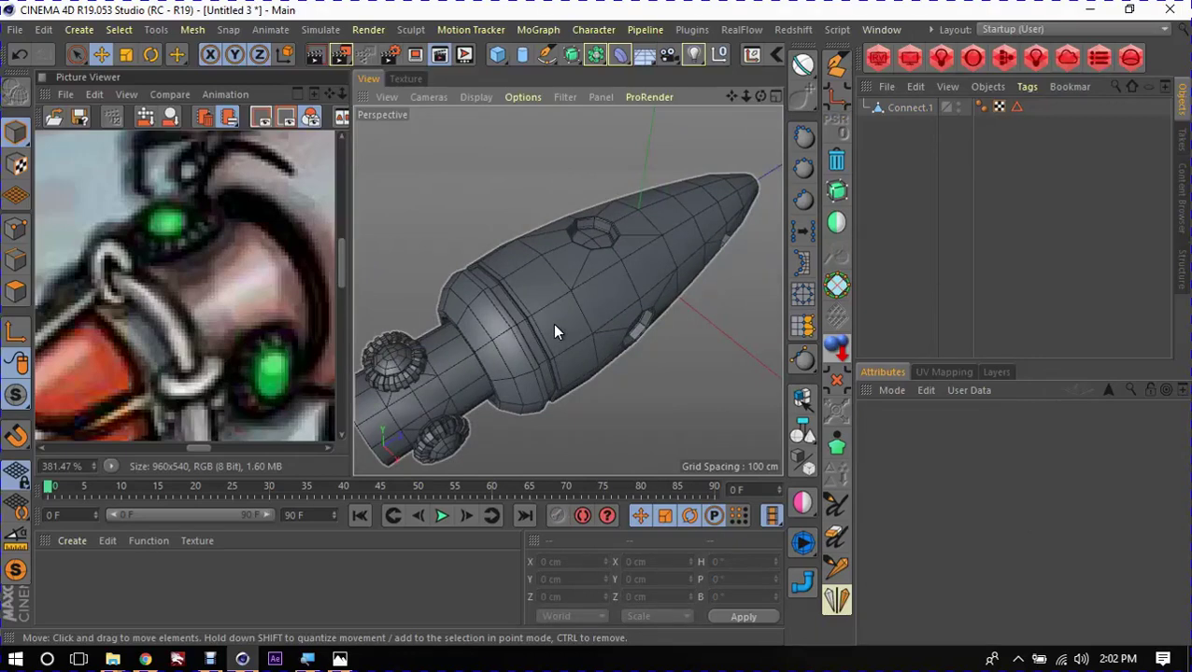
{"action": "mouse_move", "coordinate": [600, 241]}
{"action": "left_mouse_down", "text": "alt"}
{"action": "mouse_move", "coordinate": [520, 311]}
{"action": "mouse_move", "coordinate": [545, 287]}
{"action": "left_mouse_up", "text": "alt"}
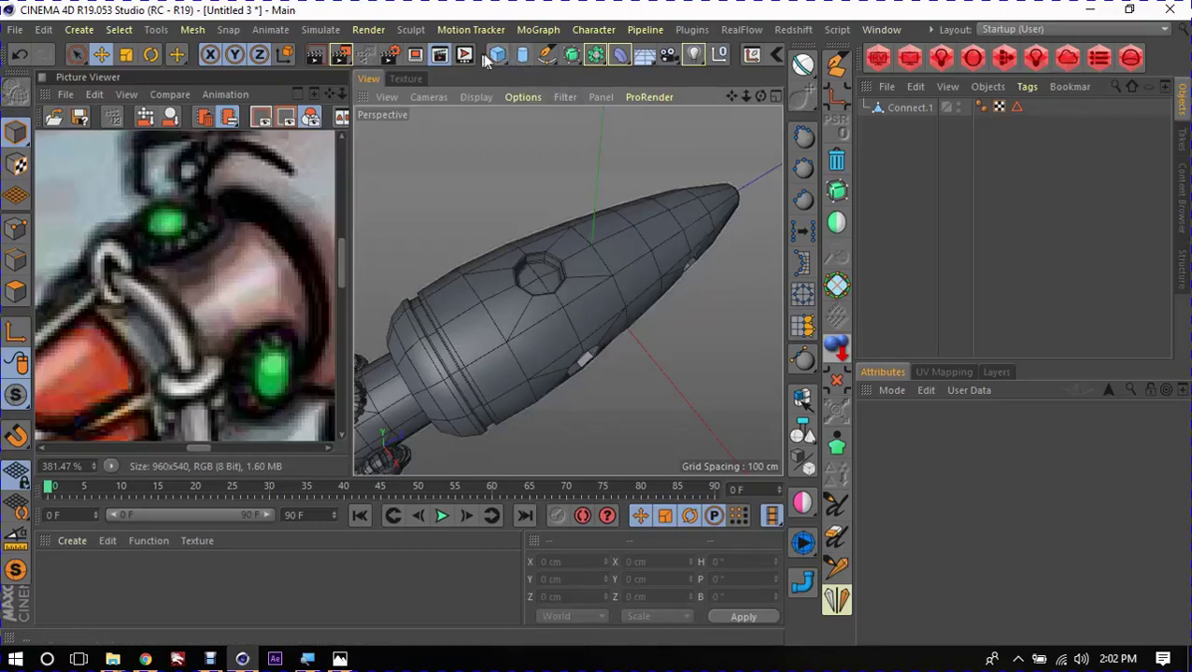
{"action": "left_click_drag", "start_coordinate": [497, 54], "coordinate": [537, 82]}
{"action": "mouse_move", "coordinate": [639, 301]}
{"action": "left_mouse_down", "text": "alt"}
{"action": "mouse_move", "coordinate": [659, 327]}
{"action": "mouse_move", "coordinate": [626, 279]}
{"action": "mouse_move", "coordinate": [609, 277]}
{"action": "left_mouse_up", "text": "alt"}
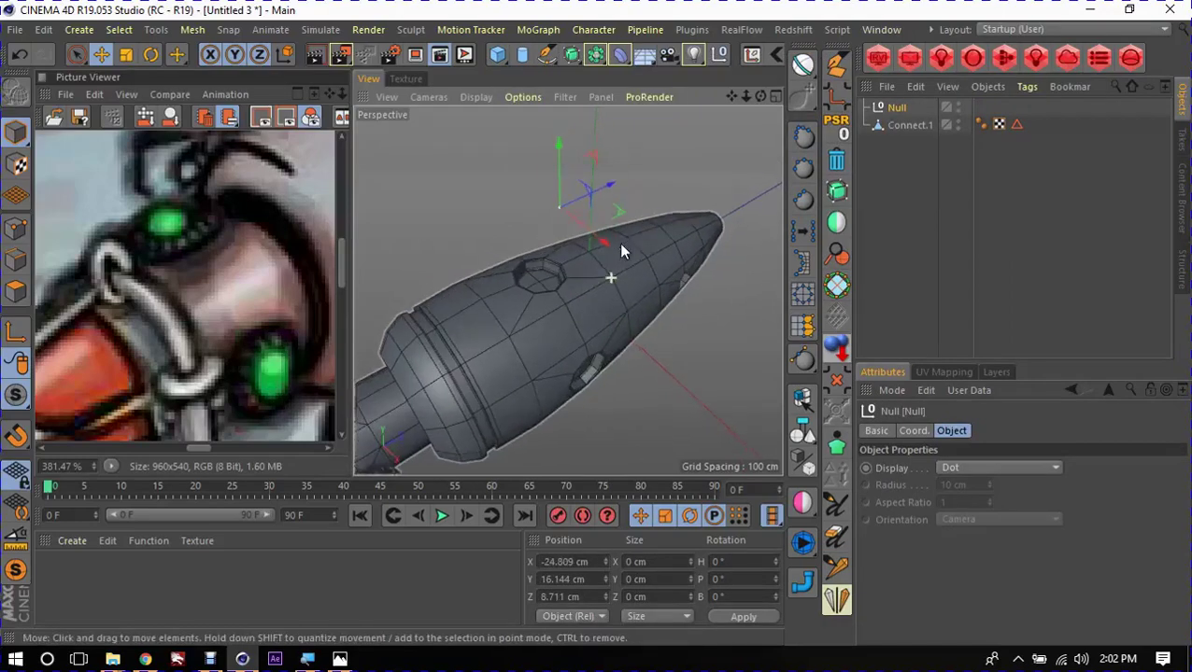
Step: Enable Snap with Auto Snapping and Vertex Snap, then snap the Null onto the nose hole at Y 18.385, Z -16.975
{"action": "left_click", "coordinate": [874, 107]}
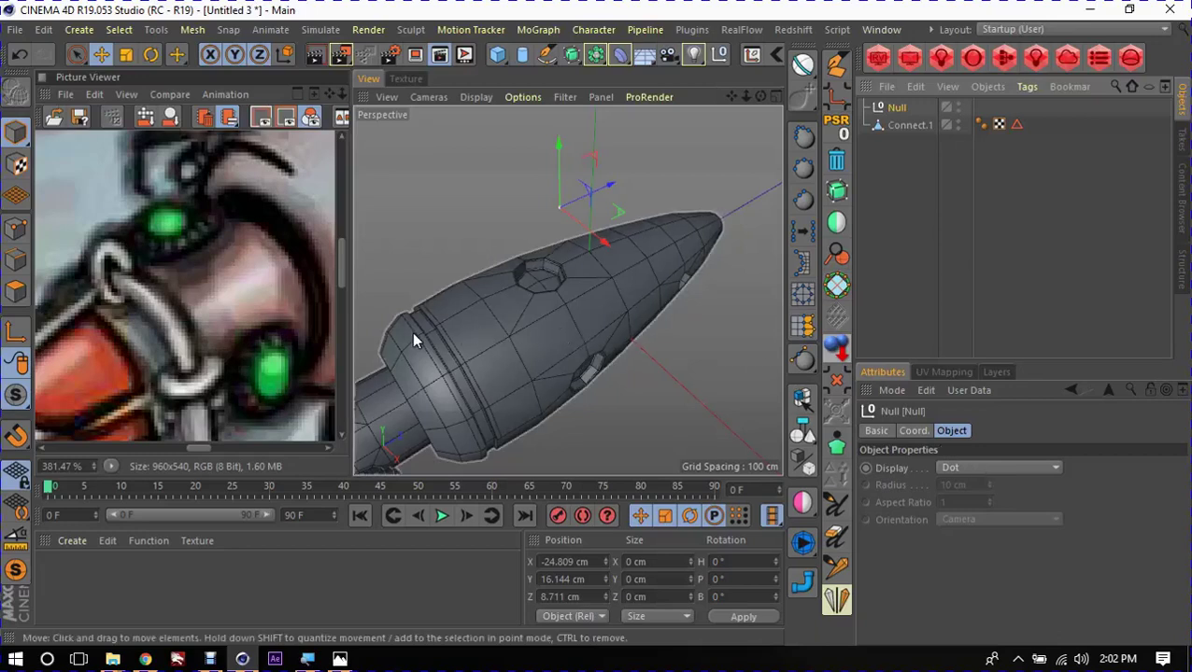
{"action": "left_click", "coordinate": [20, 443]}
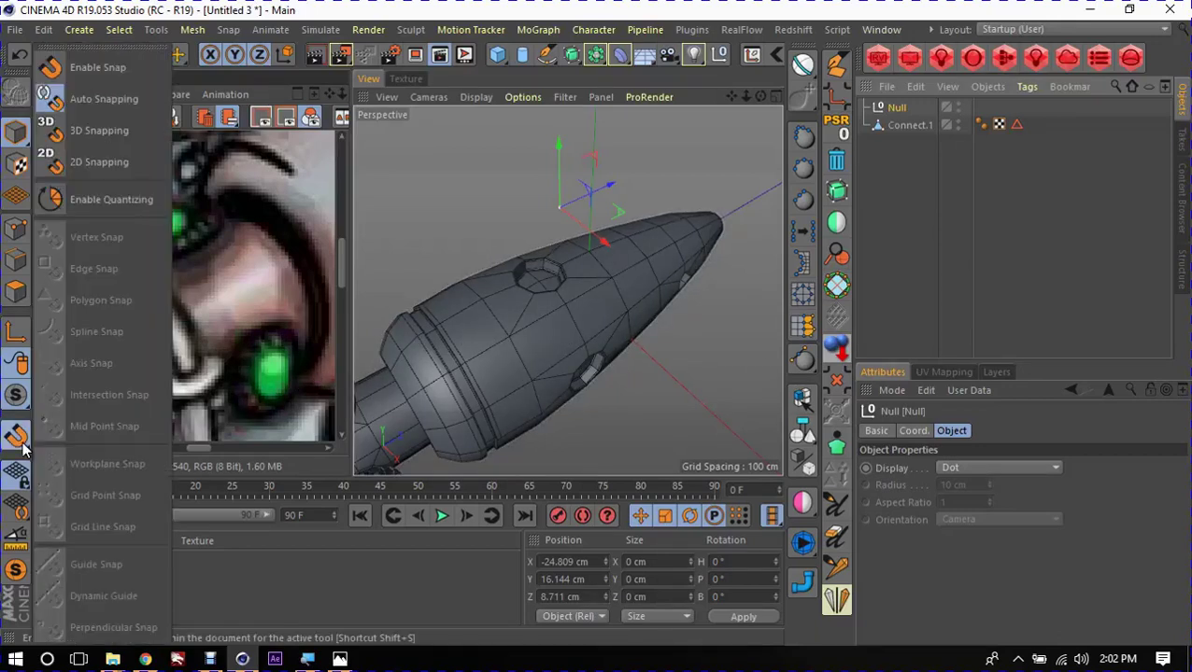
{"action": "left_click", "coordinate": [123, 58]}
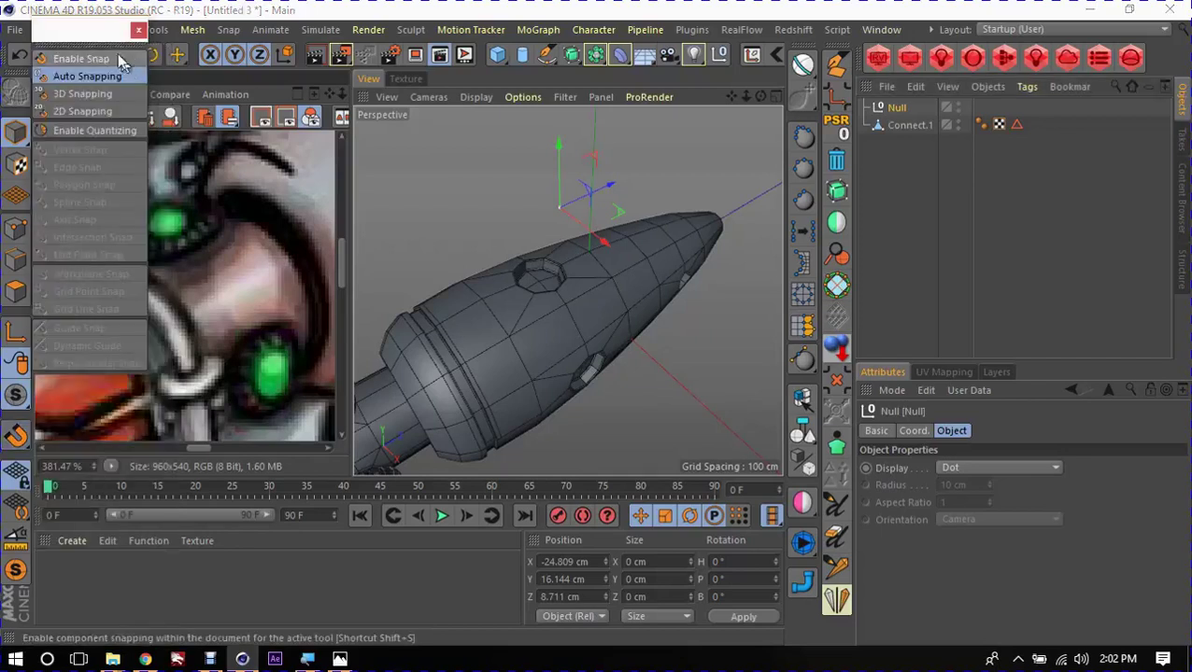
{"action": "left_click_drag", "start_coordinate": [88, 30], "coordinate": [326, 157]}
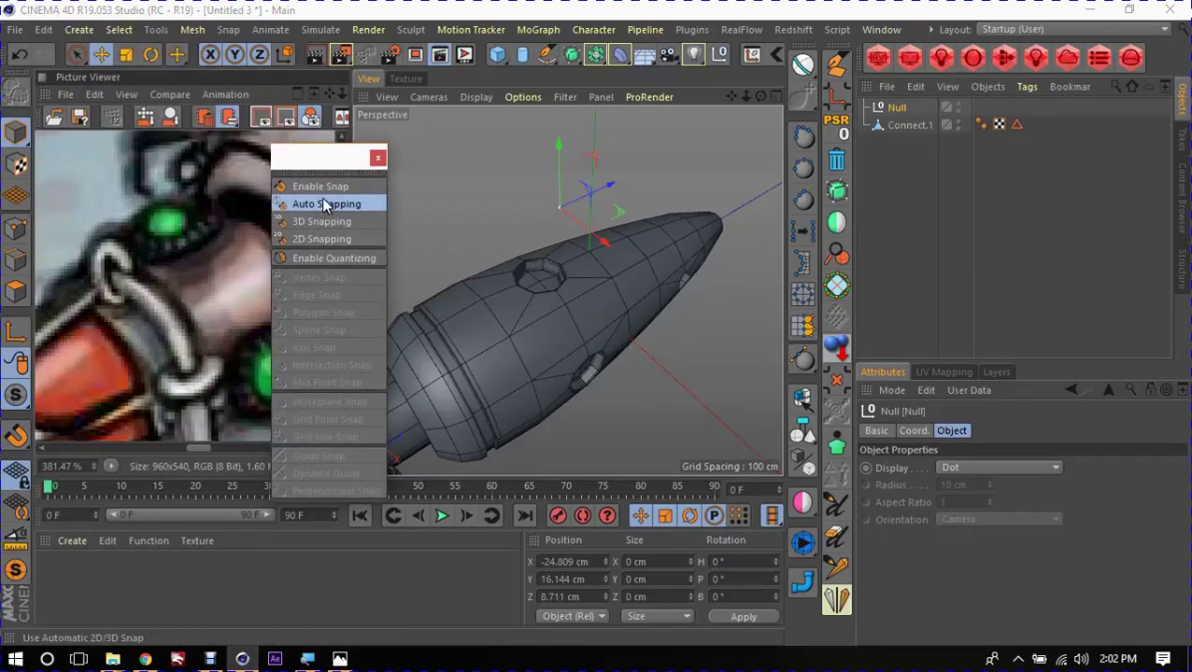
{"action": "left_click", "coordinate": [324, 203]}
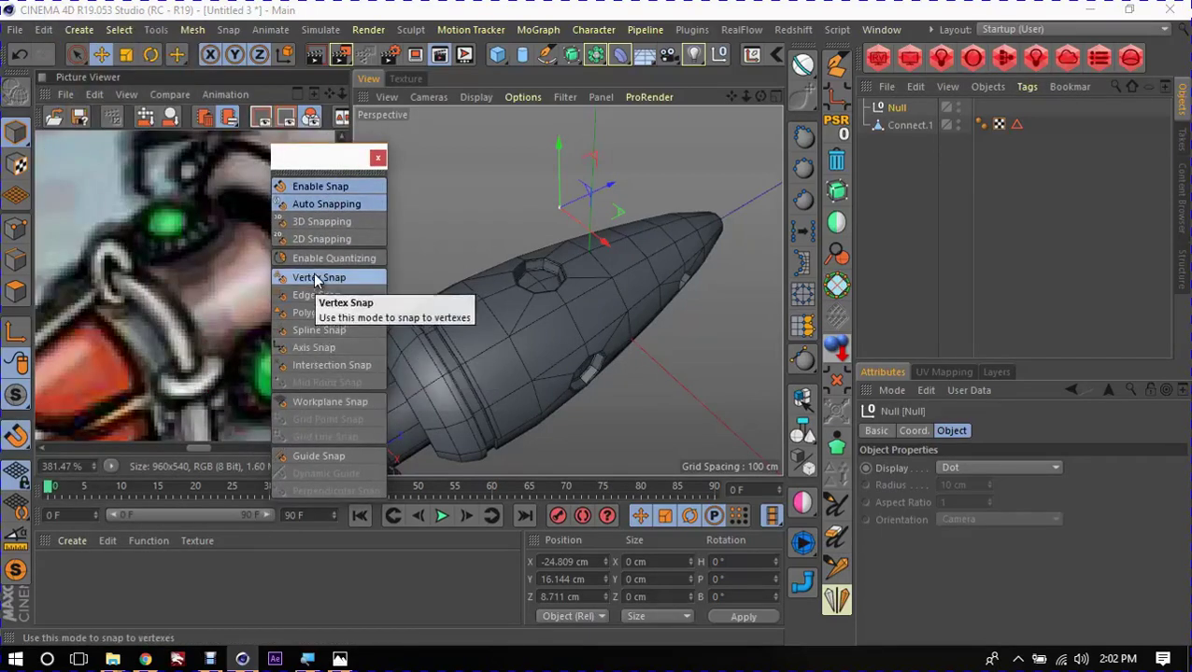
{"action": "mouse_move", "coordinate": [553, 214]}
{"action": "left_mouse_down"}
{"action": "mouse_move", "coordinate": [539, 288]}
{"action": "mouse_move", "coordinate": [531, 283]}
{"action": "left_mouse_up"}
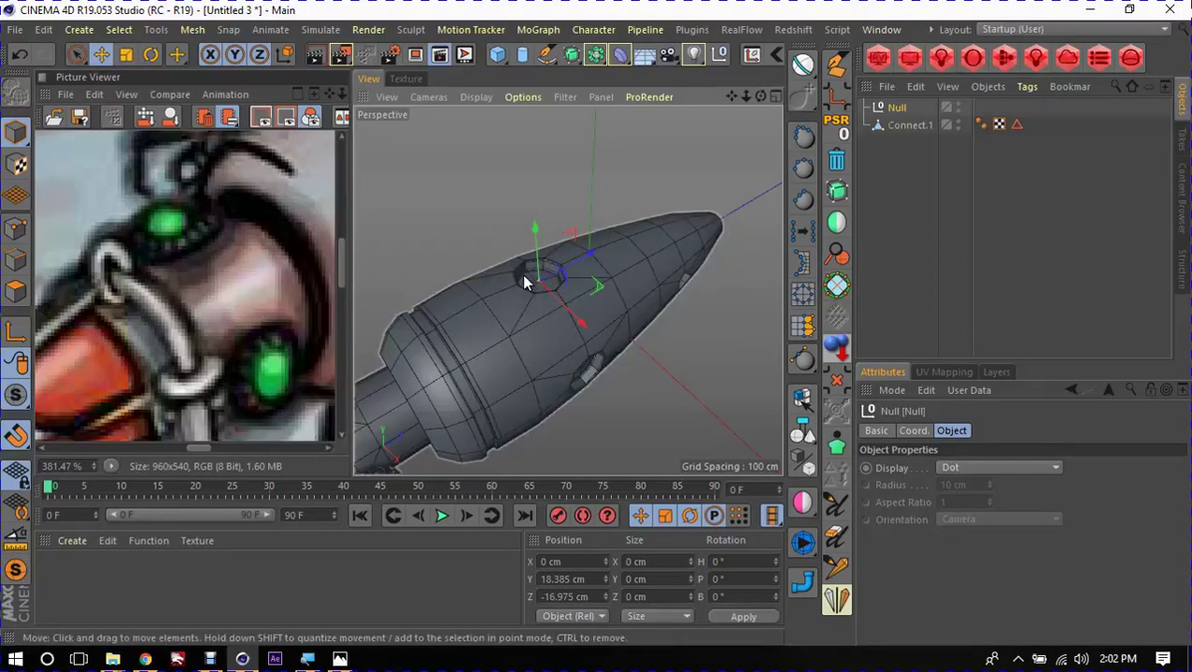
{"action": "left_click", "coordinate": [868, 229]}
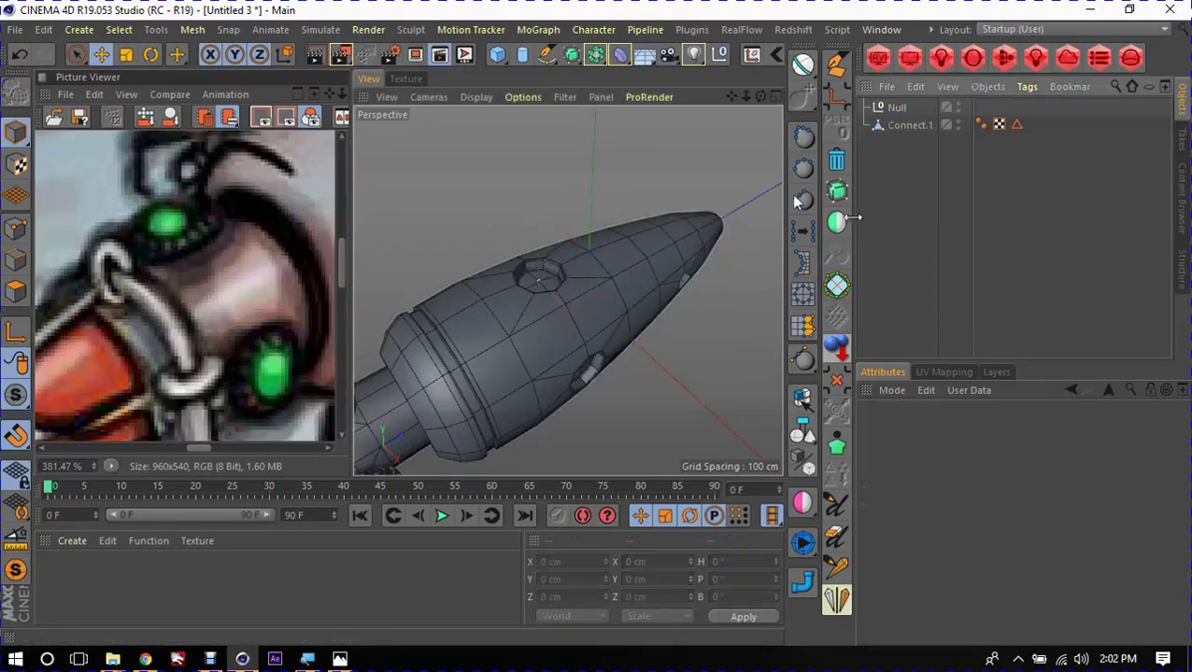
Step: Add a Cylinder, parent it under the Null and reset it onto the Null's position
{"action": "left_click", "coordinate": [524, 57]}
{"action": "scroll", "coordinate": [673, 241], "scroll_direction": "down", "scroll_amount": 5}
{"action": "mouse_move", "coordinate": [567, 240]}
{"action": "left_mouse_down"}
{"action": "mouse_move", "coordinate": [635, 364]}
{"action": "mouse_move", "coordinate": [708, 248]}
{"action": "left_mouse_up"}
{"action": "left_click_drag", "start_coordinate": [610, 305], "coordinate": [631, 282], "text": "alt"}
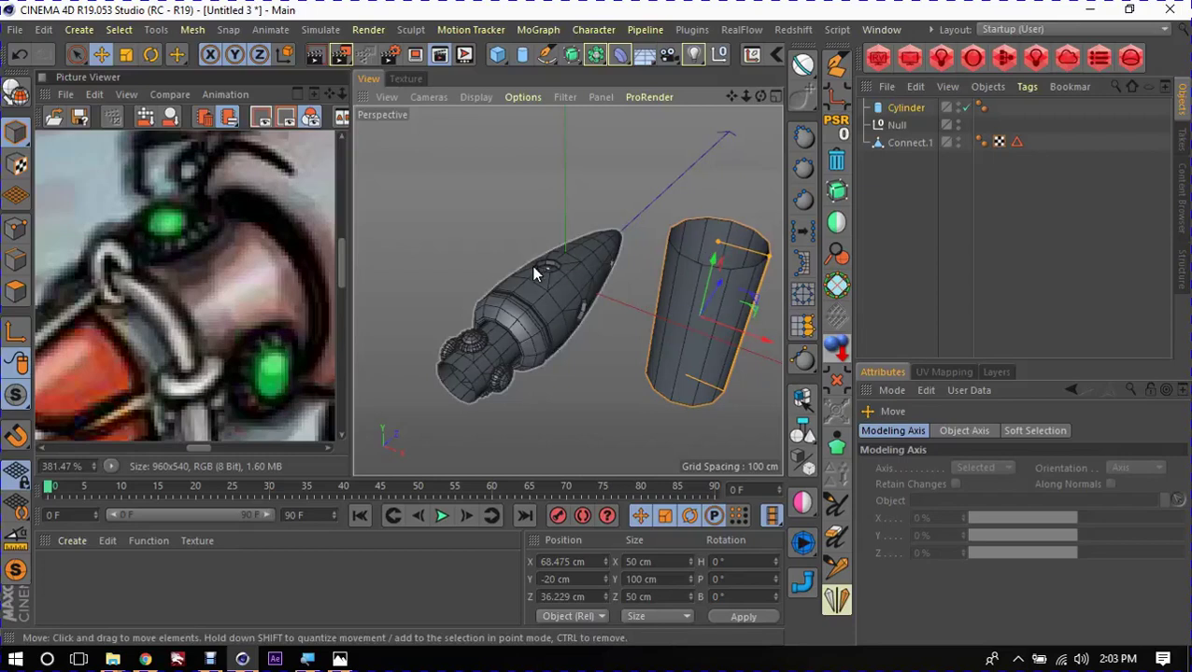
{"action": "left_click_drag", "start_coordinate": [902, 110], "coordinate": [897, 126]}
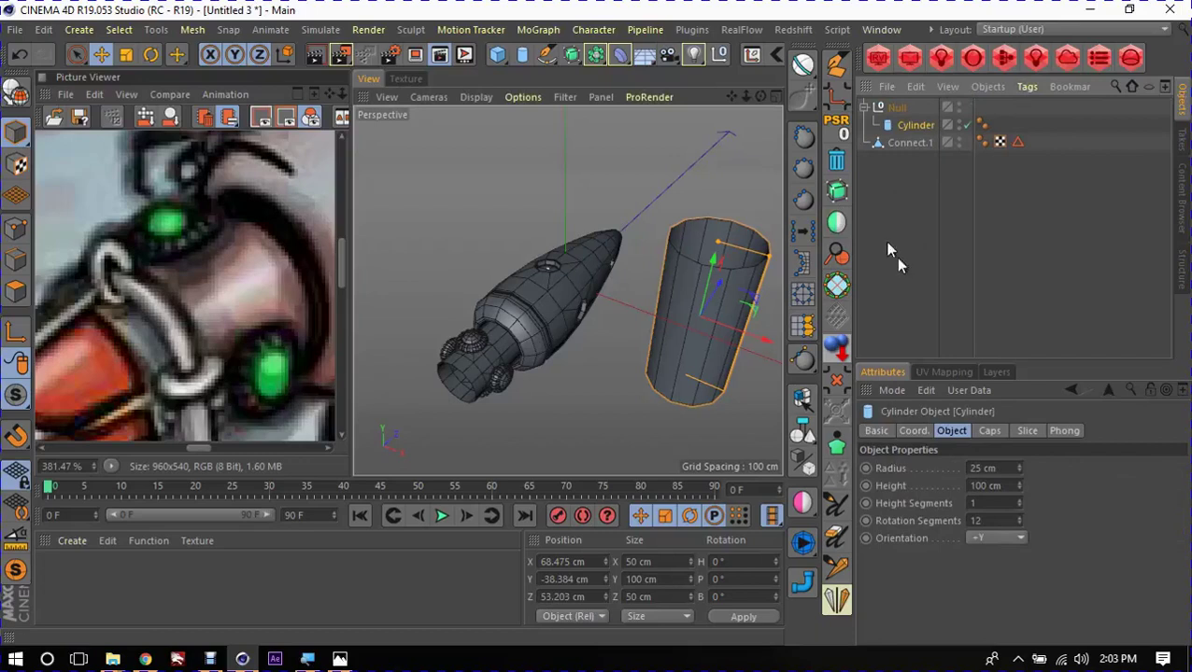
{"action": "left_click", "coordinate": [839, 192]}
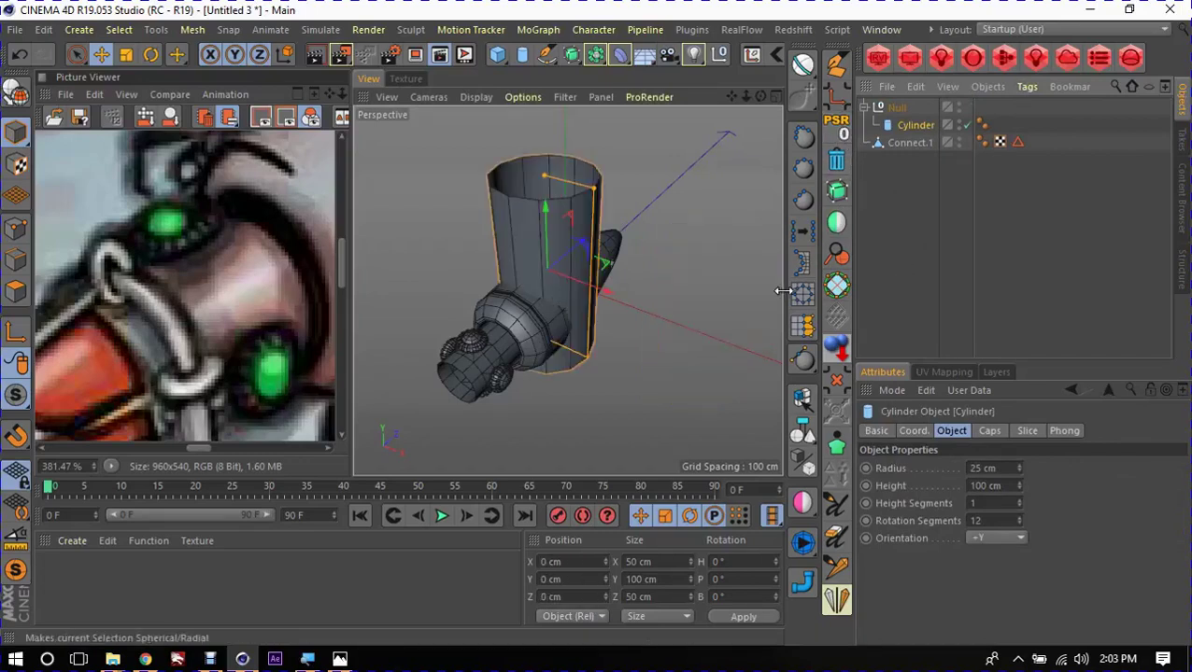
Step: Scale the cylinder down to about 30% so it fits inside the hole
{"action": "left_click", "coordinate": [897, 107]}
{"action": "mouse_move", "coordinate": [515, 223]}
{"action": "left_mouse_down", "text": "alt"}
{"action": "mouse_move", "coordinate": [506, 255]}
{"action": "mouse_move", "coordinate": [380, 233]}
{"action": "mouse_move", "coordinate": [599, 285]}
{"action": "mouse_move", "coordinate": [428, 170]}
{"action": "mouse_move", "coordinate": [449, 207]}
{"action": "mouse_move", "coordinate": [495, 210]}
{"action": "left_mouse_up", "text": "alt"}
{"action": "left_click", "coordinate": [915, 125]}
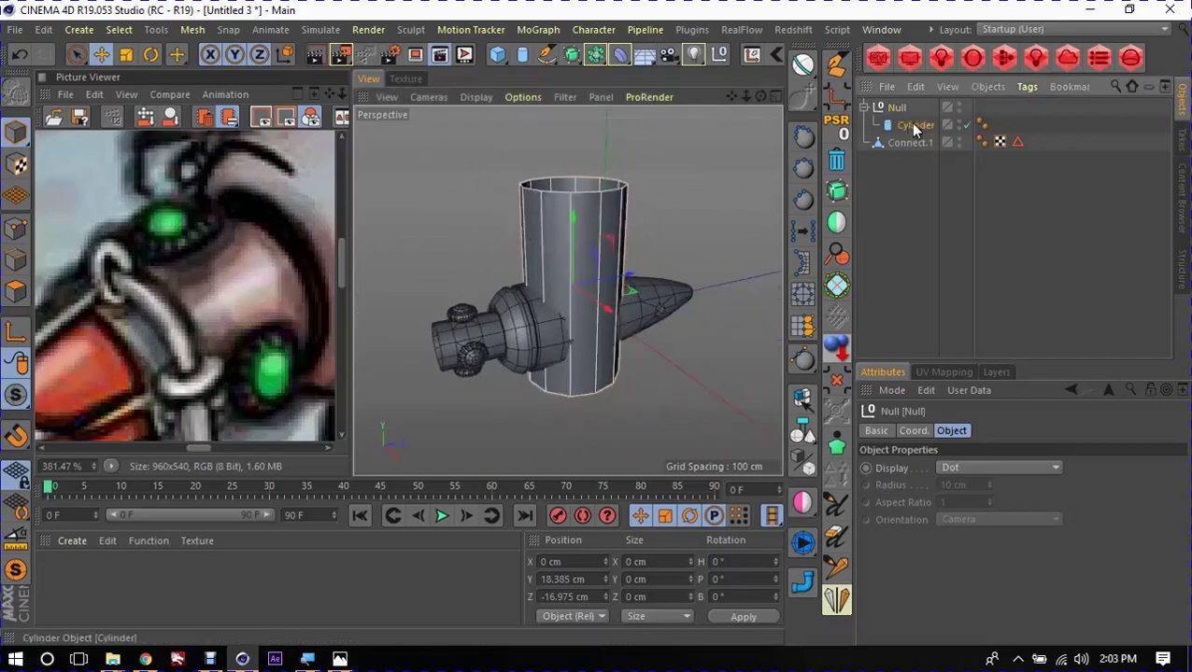
{"action": "key", "text": "t"}
{"action": "mouse_move", "coordinate": [654, 327]}
{"action": "left_mouse_down"}
{"action": "mouse_move", "coordinate": [583, 322]}
{"action": "mouse_move", "coordinate": [676, 279]}
{"action": "left_mouse_up"}
{"action": "key", "text": "e"}
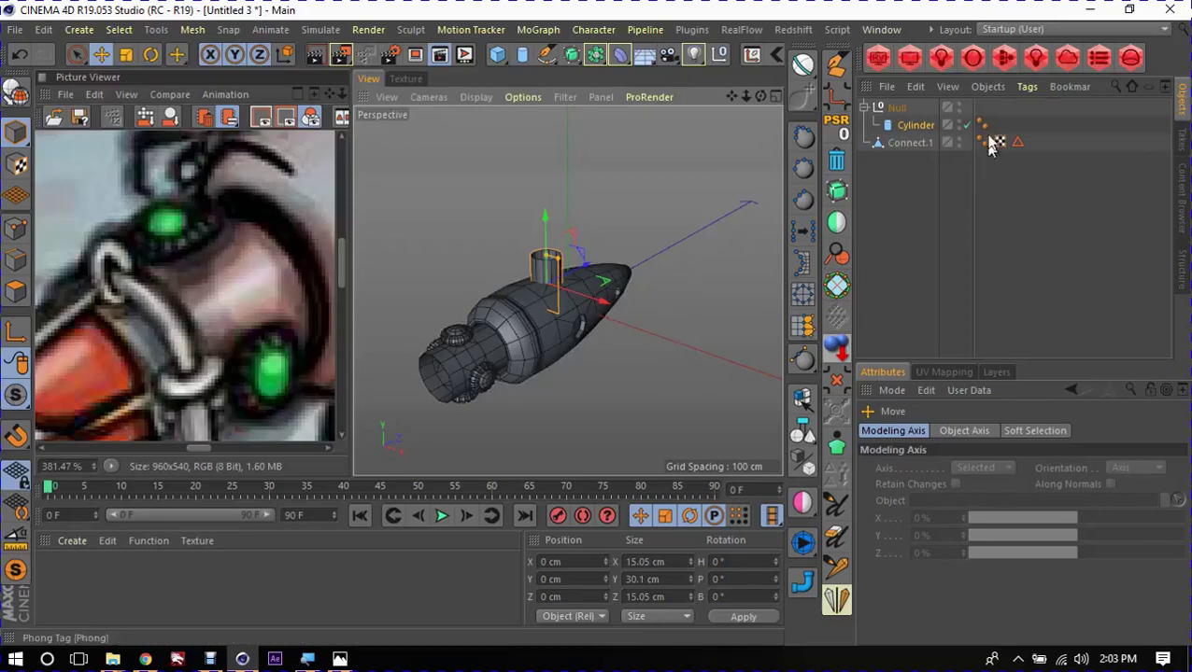
Step: Delete the Null with its cylinder and the Connect.1 rocket copy from Untitled 3
{"action": "left_click", "coordinate": [902, 110]}
{"action": "key", "text": "Delete"}
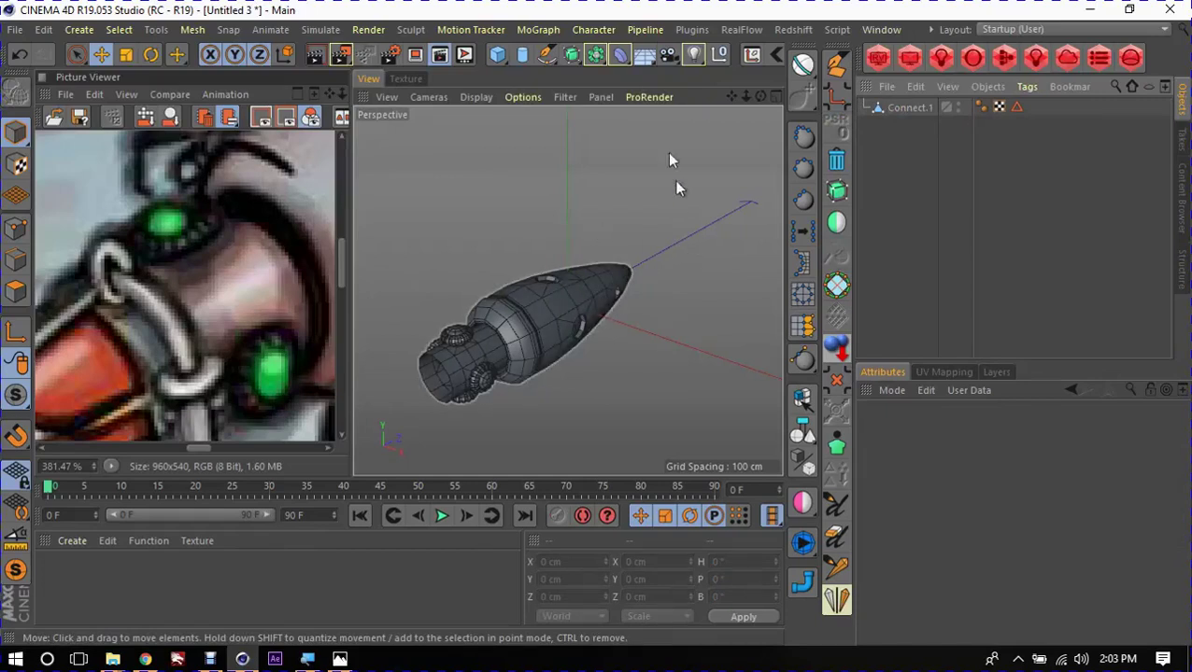
{"action": "left_click", "coordinate": [541, 348]}
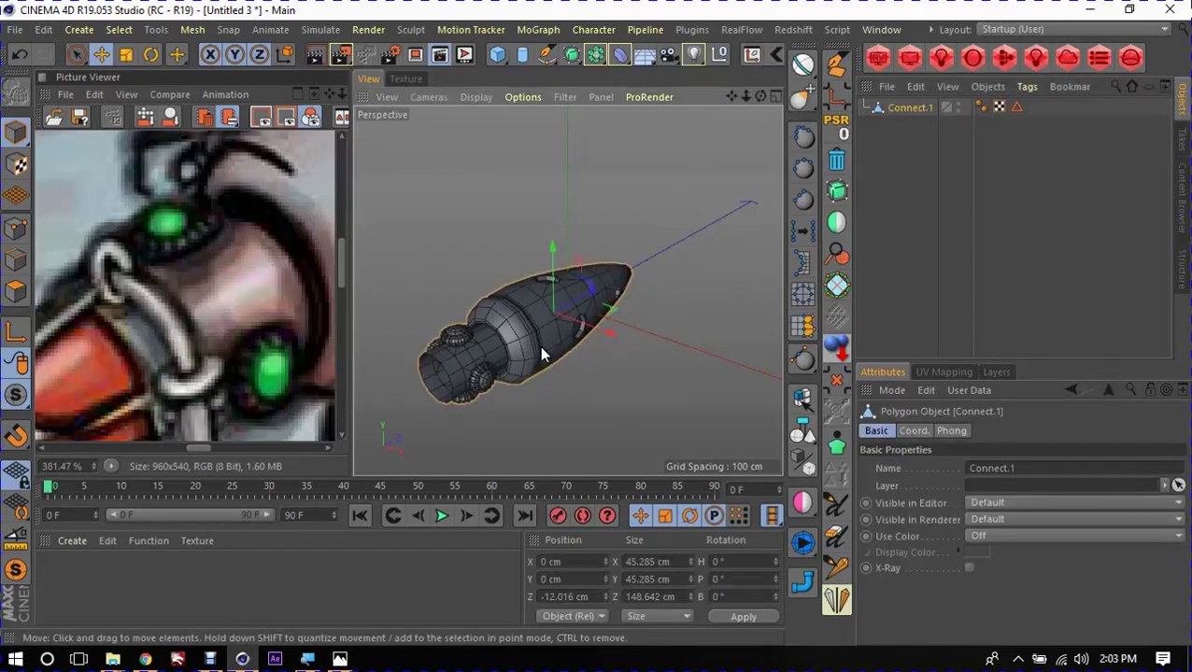
{"action": "key", "text": "Delete"}
Step: Switch back to the base mesh.c4d project and view the rocket from a new angle
{"action": "key", "text": "v"}
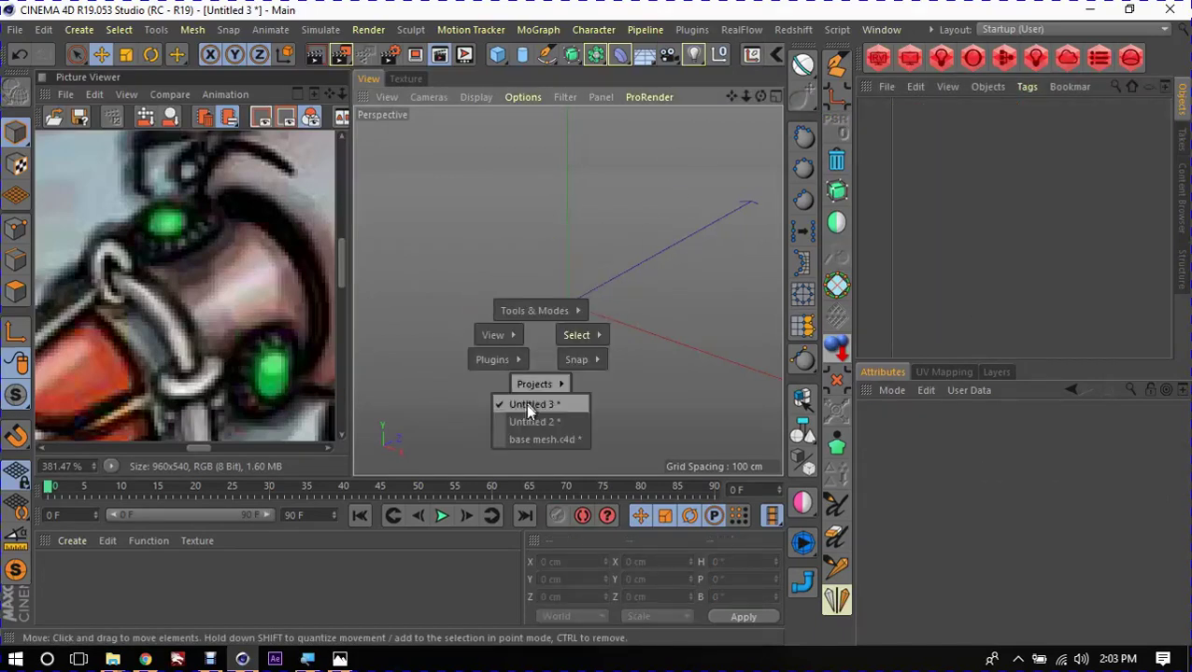
{"action": "left_click", "coordinate": [525, 445]}
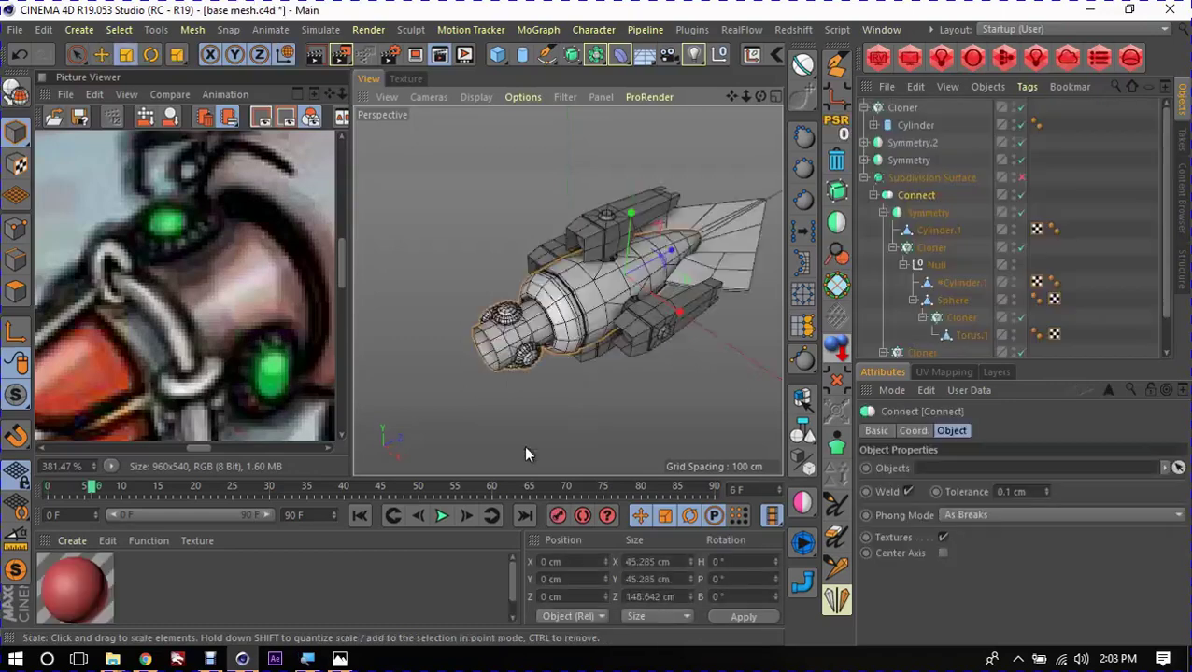
{"action": "left_click", "coordinate": [624, 390]}
{"action": "mouse_move", "coordinate": [612, 350]}
{"action": "left_mouse_down", "text": "alt"}
{"action": "mouse_move", "coordinate": [551, 281]}
{"action": "mouse_move", "coordinate": [523, 299]}
{"action": "left_mouse_up", "text": "alt"}
{"action": "left_click", "coordinate": [339, 658]}
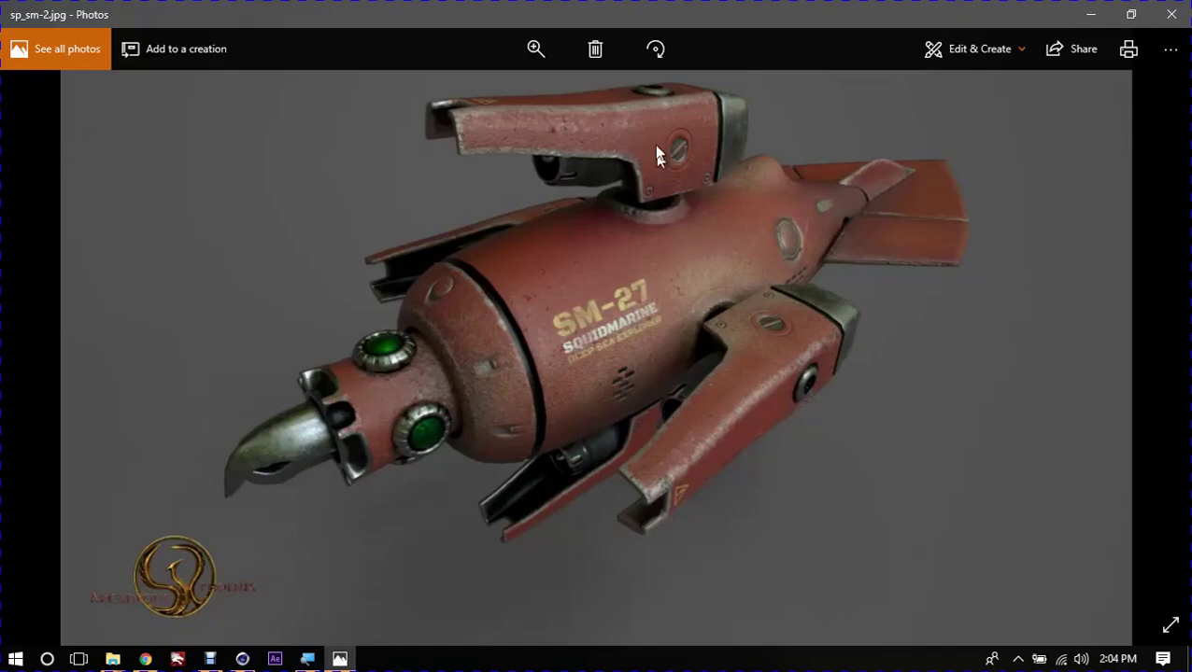
{"action": "left_click", "coordinate": [1102, 18]}
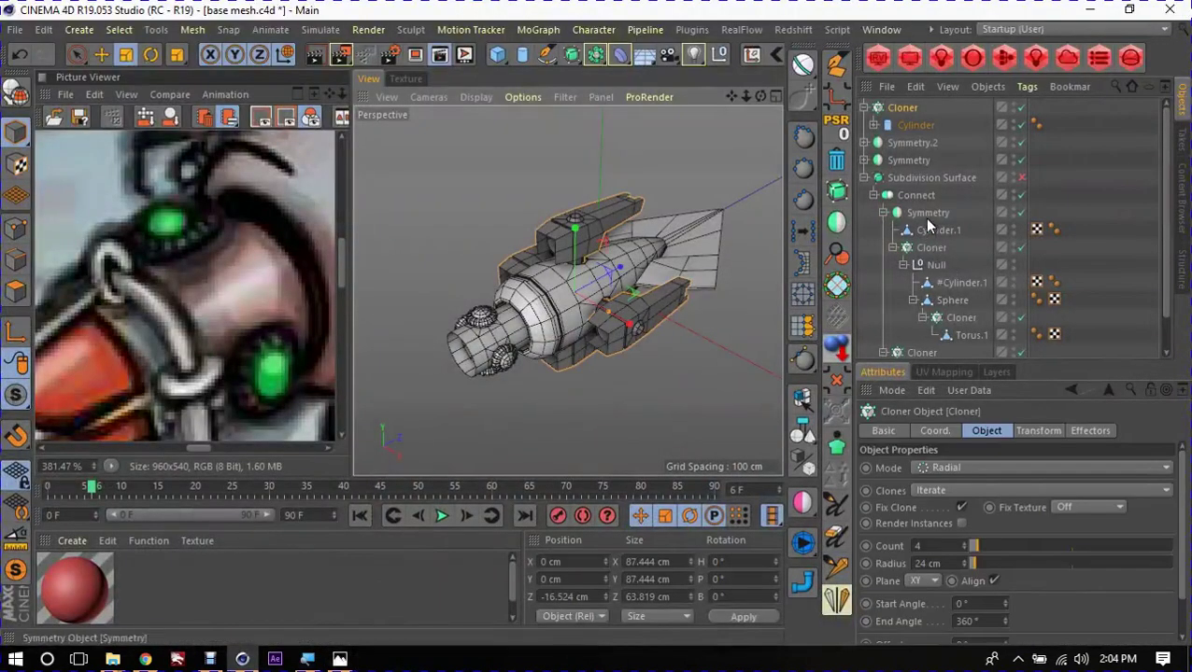
Step: Set the Cloner's R.H heading rotation to 180° so the side pods run along the body
{"action": "left_click", "coordinate": [1038, 431]}
{"action": "mouse_move", "coordinate": [1158, 494]}
{"action": "left_mouse_down"}
{"action": "mouse_move", "coordinate": [1159, 507]}
{"action": "mouse_move", "coordinate": [1166, 479]}
{"action": "left_mouse_up"}
{"action": "left_click_drag", "start_coordinate": [1158, 494], "coordinate": [1157, 541]}
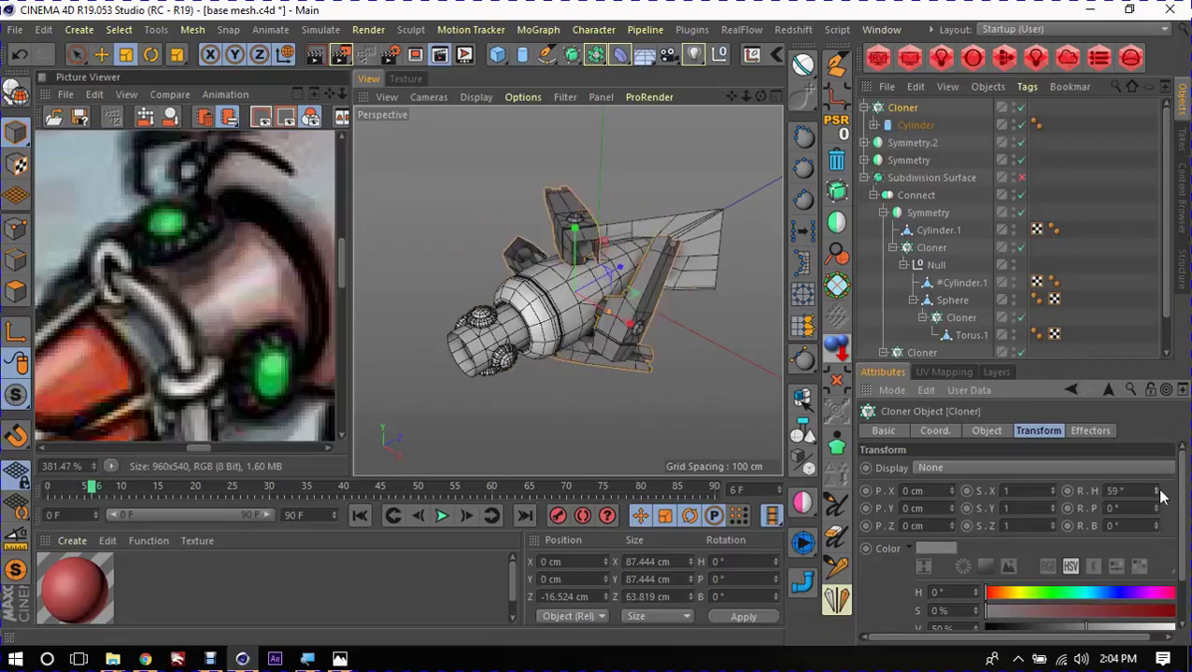
{"action": "type", "text": "180"}
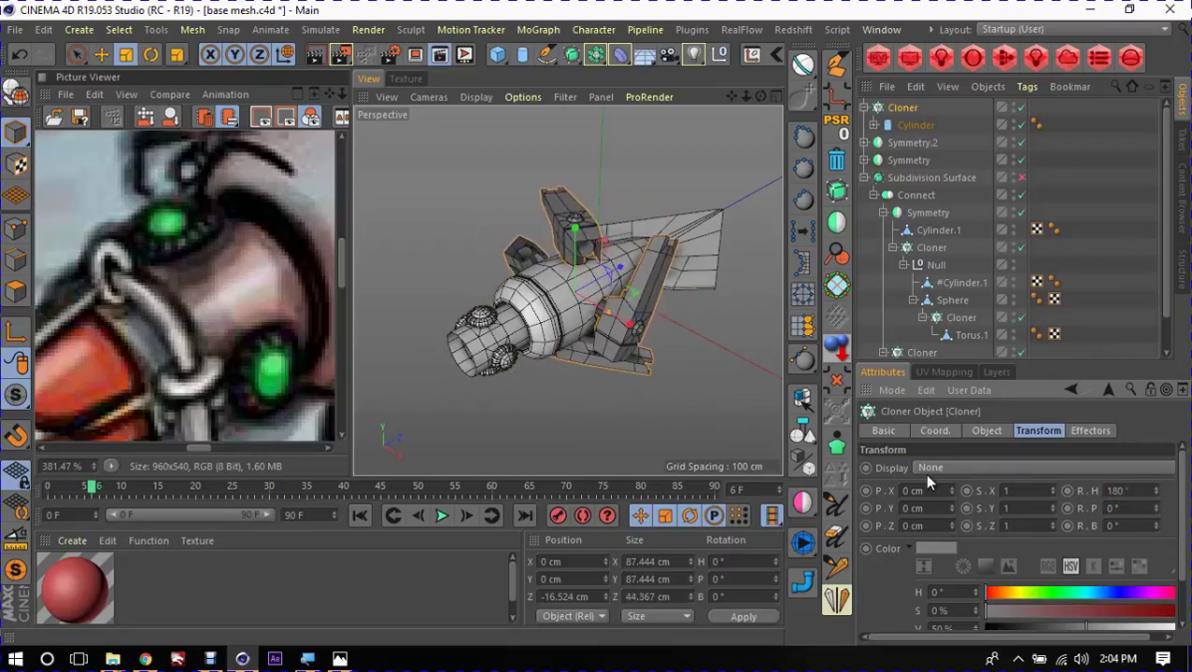
{"action": "left_click", "coordinate": [599, 439]}
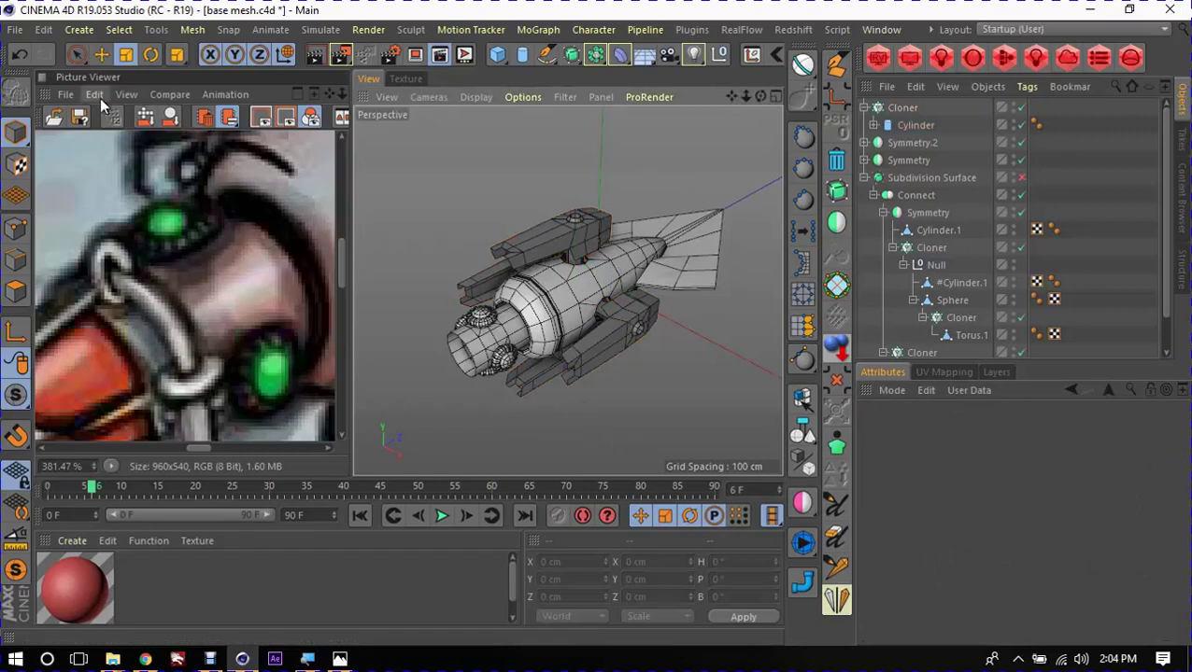
Step: Open 'squidmarine v2 level 10 optimized weathered rig.c4d' from the squidmarine v2 folder, widening the file browser
{"action": "left_click", "coordinate": [15, 29]}
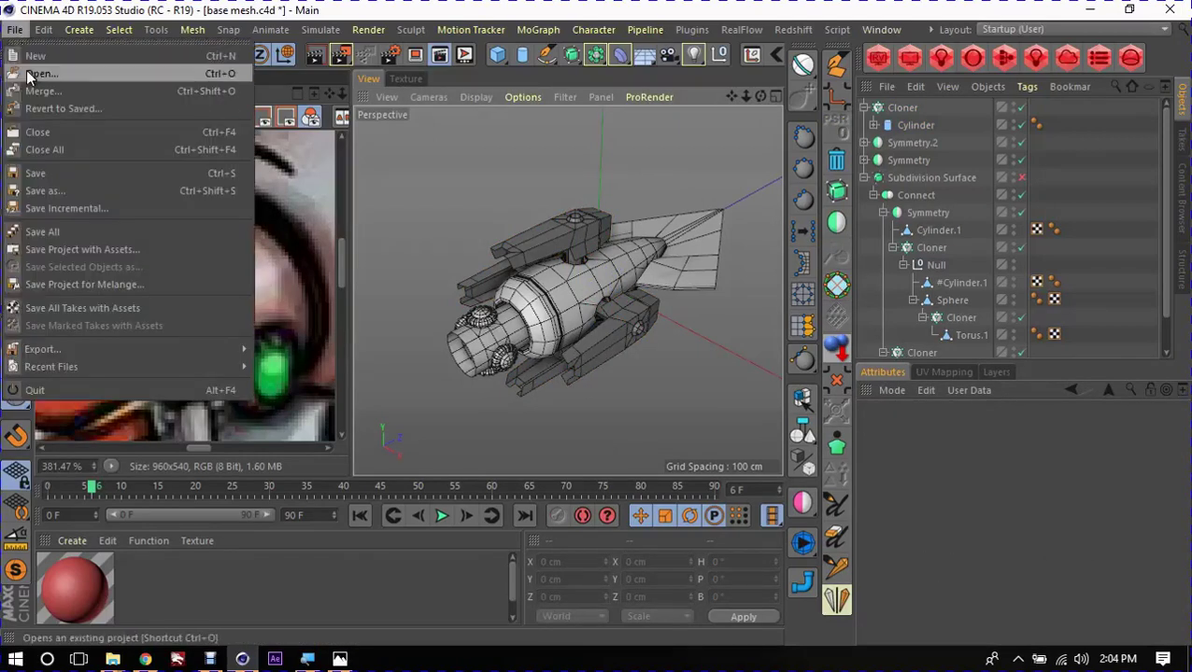
{"action": "left_click", "coordinate": [424, 336]}
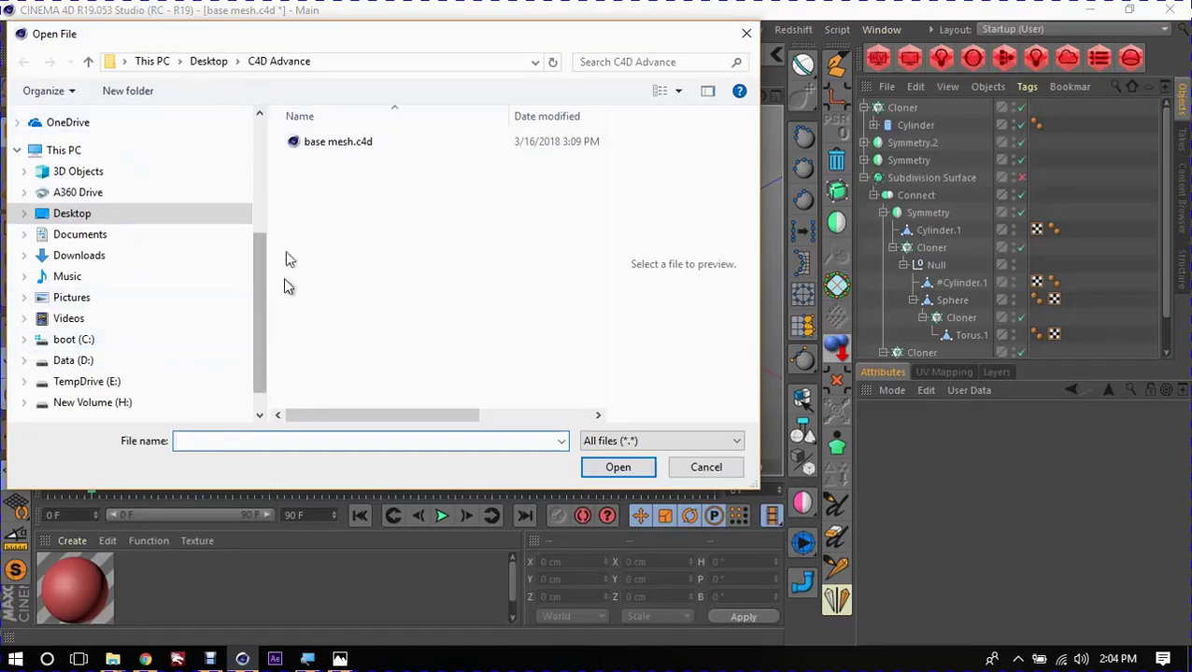
{"action": "left_click", "coordinate": [262, 197]}
{"action": "left_click", "coordinate": [103, 298]}
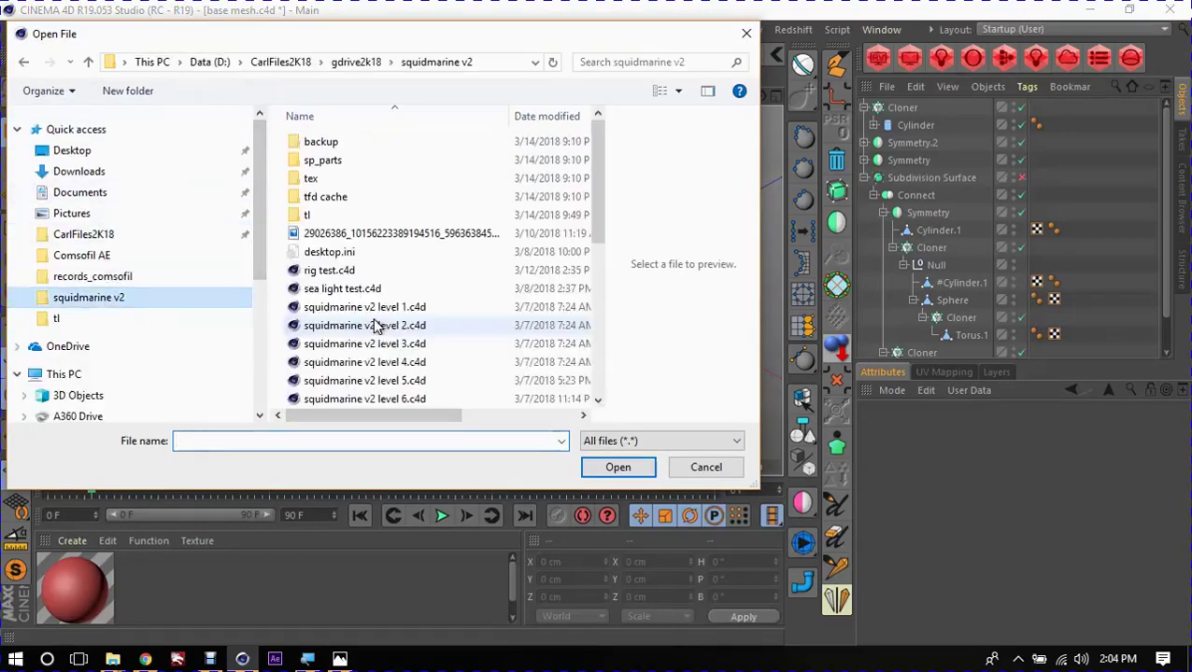
{"action": "left_click", "coordinate": [384, 332]}
{"action": "scroll", "coordinate": [384, 334], "scroll_direction": "down", "scroll_amount": 4}
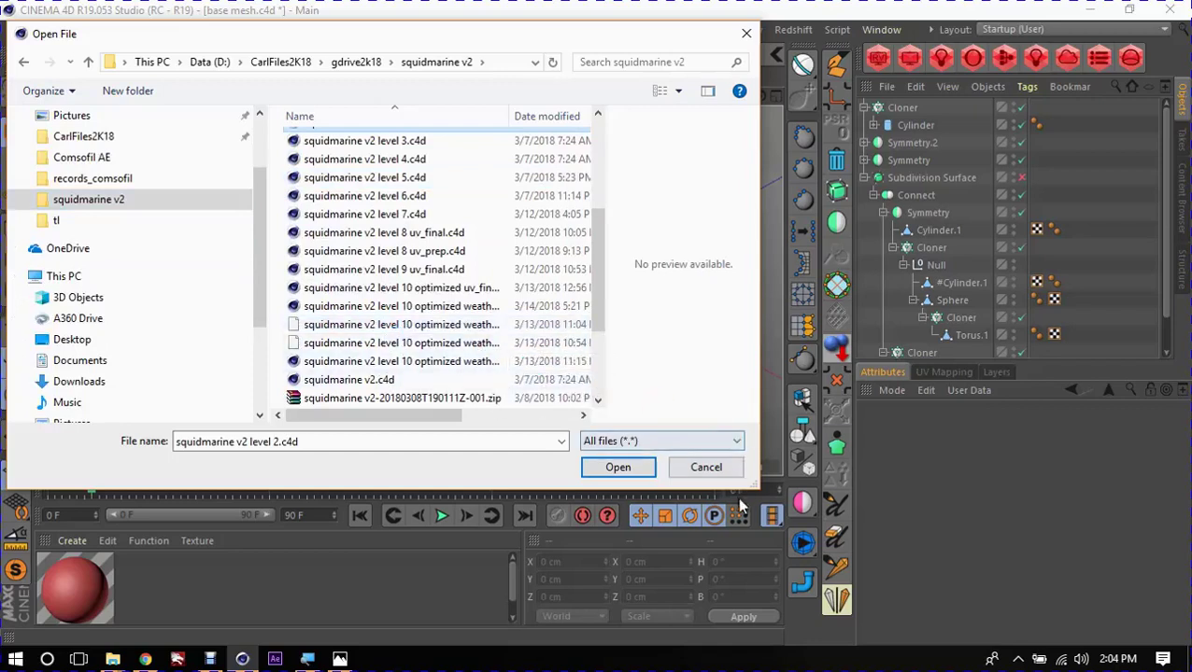
{"action": "left_click_drag", "start_coordinate": [753, 490], "coordinate": [1052, 579]}
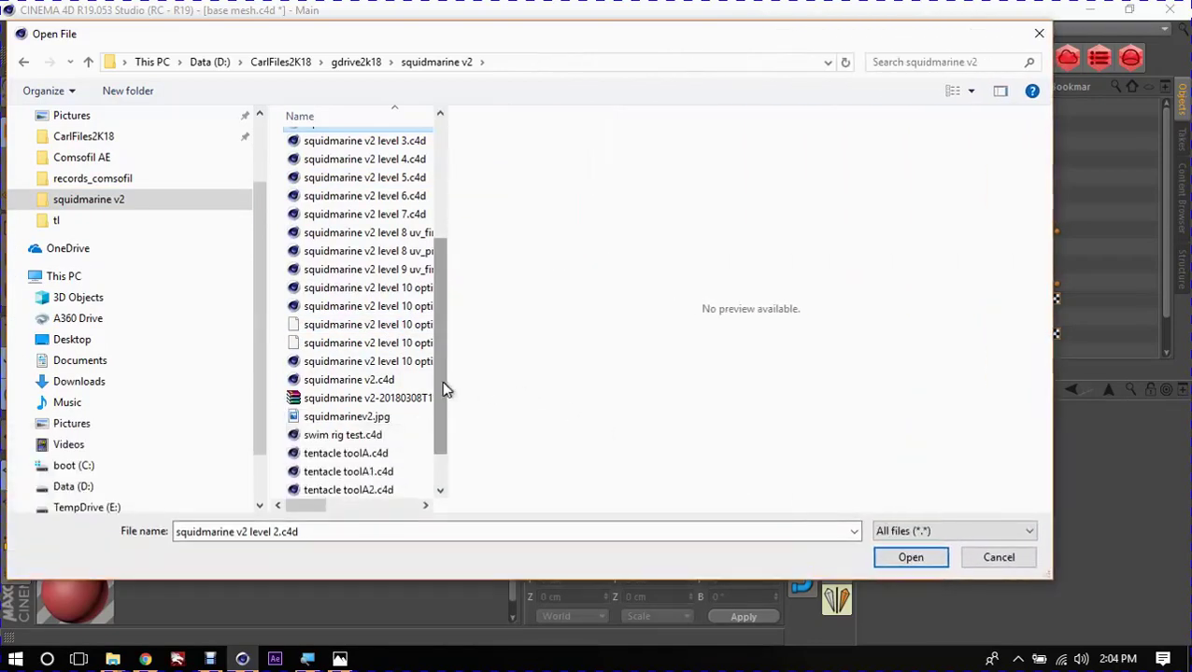
{"action": "left_click_drag", "start_coordinate": [450, 380], "coordinate": [838, 391]}
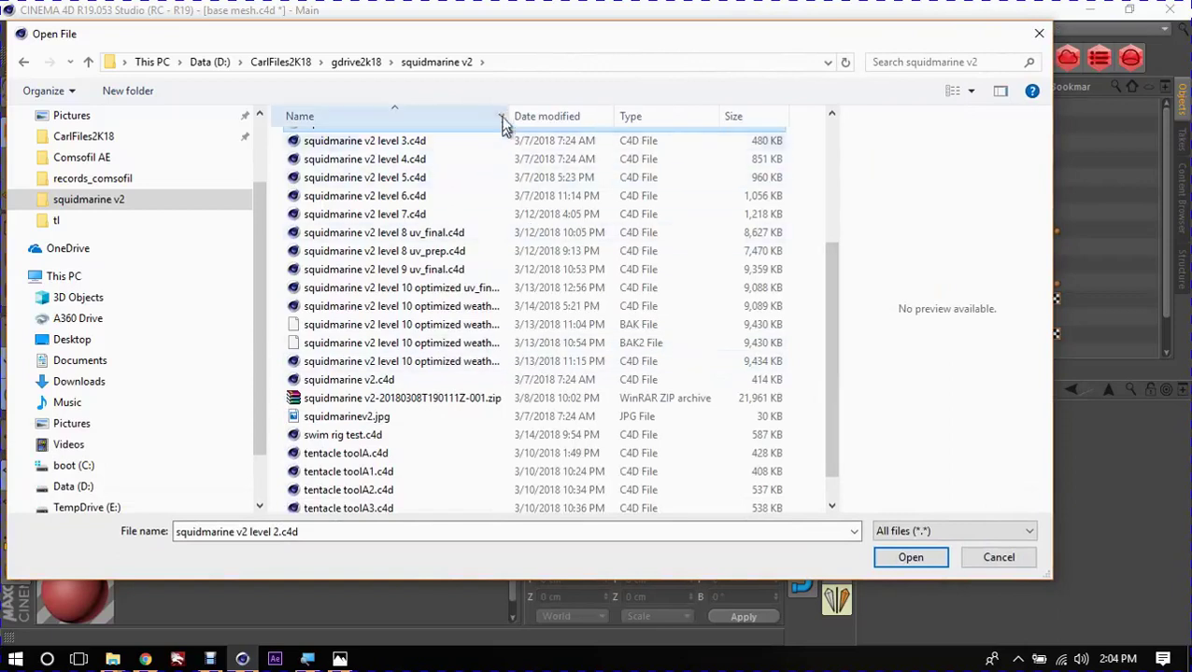
{"action": "left_click_drag", "start_coordinate": [506, 112], "coordinate": [691, 116]}
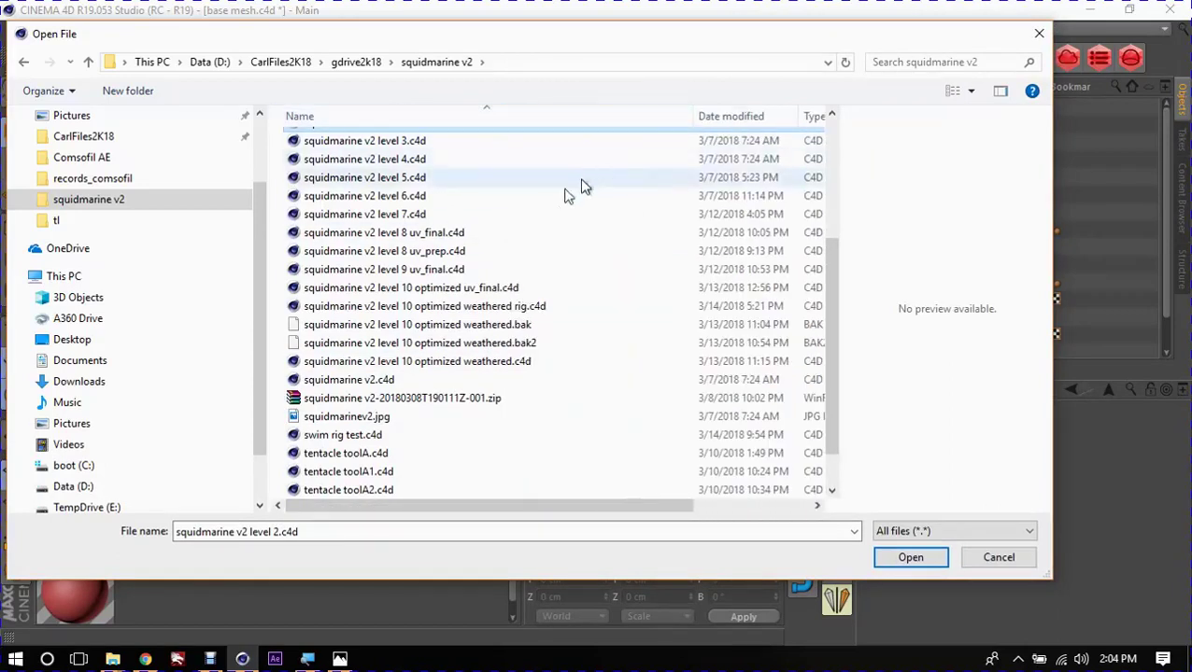
{"action": "left_click", "coordinate": [526, 310]}
{"action": "double_click", "coordinate": [525, 312]}
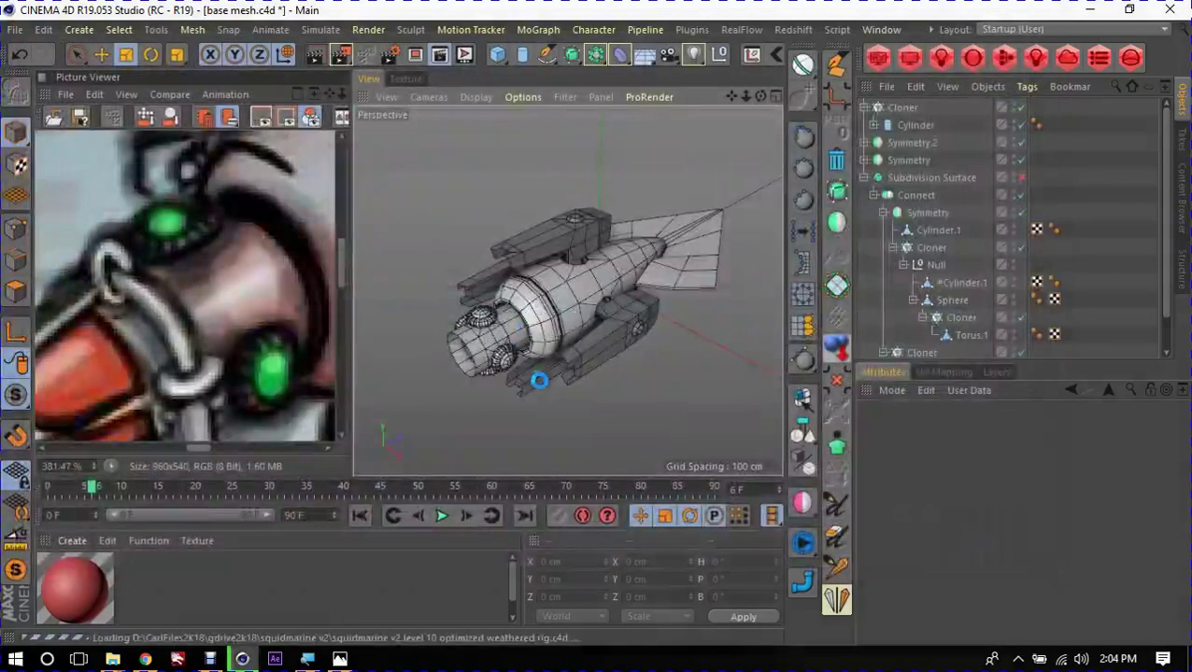
Step: Dismiss the missing-plugins warning, orbit around the squid model, and maximize the 3D view
{"action": "left_click", "coordinate": [703, 403]}
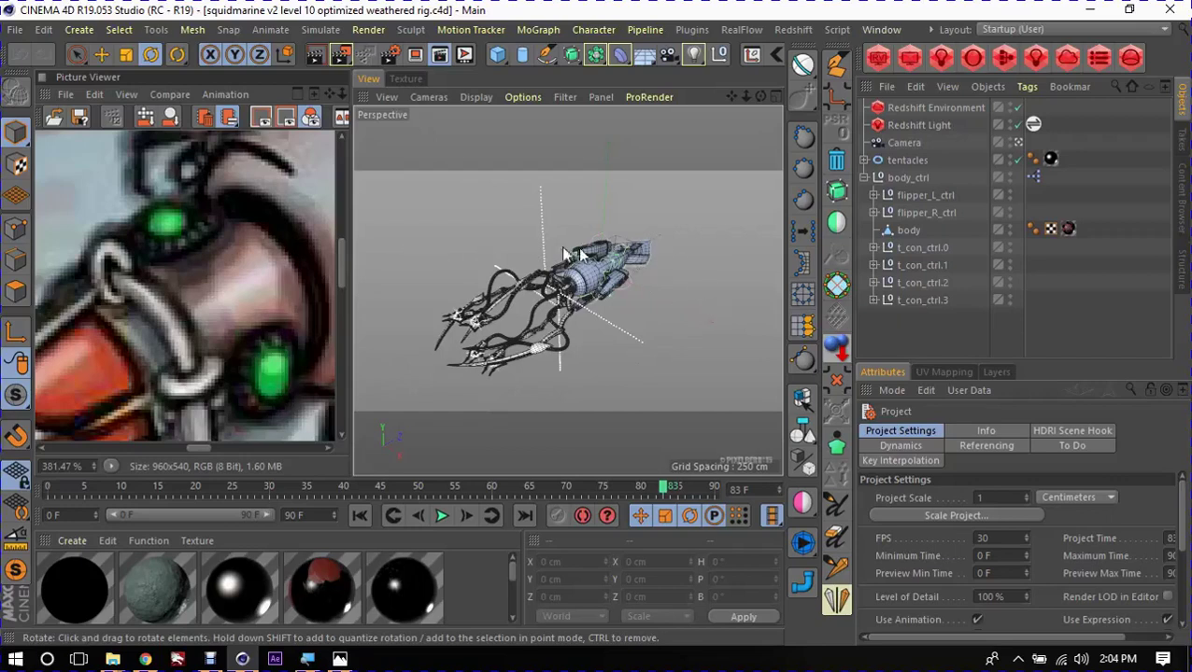
{"action": "scroll", "coordinate": [612, 250], "scroll_direction": "up", "scroll_amount": 5}
{"action": "scroll", "coordinate": [609, 258], "scroll_direction": "up", "scroll_amount": 3}
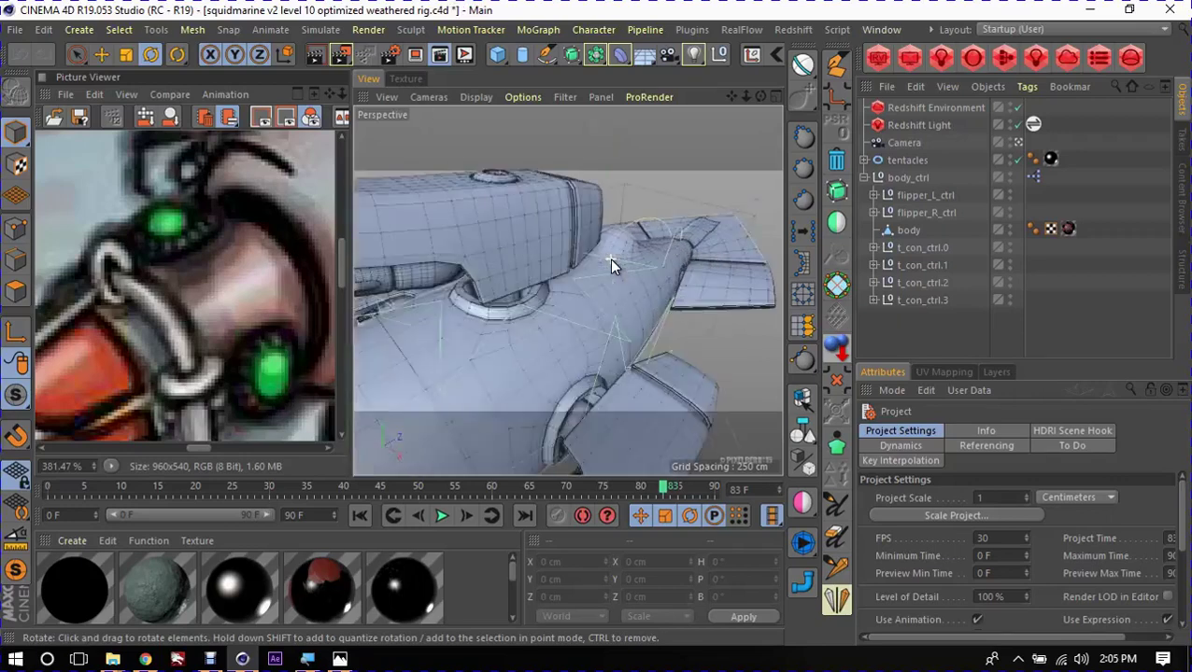
{"action": "scroll", "coordinate": [612, 266], "scroll_direction": "down", "scroll_amount": 4}
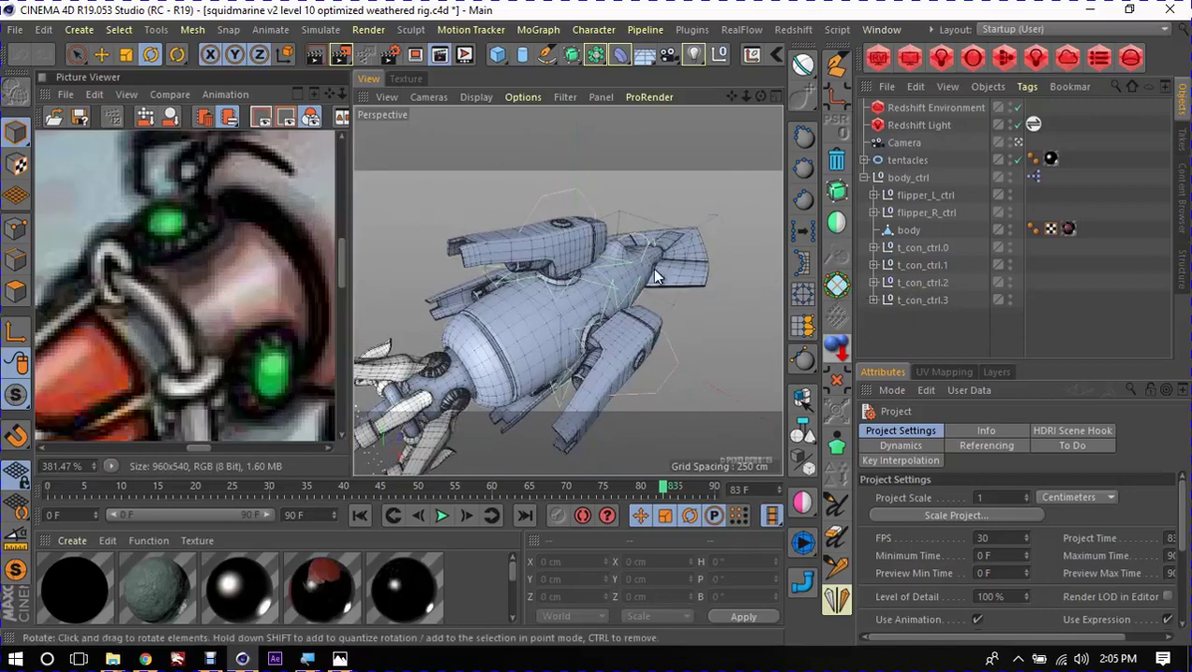
{"action": "mouse_move", "coordinate": [652, 268]}
{"action": "left_mouse_down", "text": "alt"}
{"action": "mouse_move", "coordinate": [578, 305]}
{"action": "mouse_move", "coordinate": [662, 310]}
{"action": "mouse_move", "coordinate": [796, 393]}
{"action": "mouse_move", "coordinate": [738, 444]}
{"action": "mouse_move", "coordinate": [776, 429]}
{"action": "mouse_move", "coordinate": [733, 414]}
{"action": "mouse_move", "coordinate": [705, 378]}
{"action": "left_mouse_up", "text": "alt"}
{"action": "middle_click", "coordinate": [578, 305]}
Step: Test-rotate the squid body and then the lower engine pod by about −13.7°
{"action": "left_click", "coordinate": [780, 425]}
{"action": "mouse_move", "coordinate": [671, 318]}
{"action": "left_mouse_down"}
{"action": "mouse_move", "coordinate": [728, 381]}
{"action": "mouse_move", "coordinate": [668, 346]}
{"action": "mouse_move", "coordinate": [642, 363]}
{"action": "mouse_move", "coordinate": [651, 354]}
{"action": "mouse_move", "coordinate": [542, 335]}
{"action": "mouse_move", "coordinate": [604, 340]}
{"action": "mouse_move", "coordinate": [664, 367]}
{"action": "mouse_move", "coordinate": [627, 399]}
{"action": "mouse_move", "coordinate": [589, 353]}
{"action": "mouse_move", "coordinate": [609, 324]}
{"action": "mouse_move", "coordinate": [627, 391]}
{"action": "mouse_move", "coordinate": [579, 371]}
{"action": "mouse_move", "coordinate": [558, 391]}
{"action": "mouse_move", "coordinate": [620, 410]}
{"action": "mouse_move", "coordinate": [593, 312]}
{"action": "mouse_move", "coordinate": [536, 354]}
{"action": "mouse_move", "coordinate": [586, 412]}
{"action": "mouse_move", "coordinate": [687, 404]}
{"action": "mouse_move", "coordinate": [724, 363]}
{"action": "mouse_move", "coordinate": [606, 371]}
{"action": "mouse_move", "coordinate": [578, 306]}
{"action": "mouse_move", "coordinate": [588, 299]}
{"action": "mouse_move", "coordinate": [637, 323]}
{"action": "mouse_move", "coordinate": [508, 339]}
{"action": "mouse_move", "coordinate": [639, 389]}
{"action": "mouse_move", "coordinate": [624, 385]}
{"action": "mouse_move", "coordinate": [579, 341]}
{"action": "mouse_move", "coordinate": [607, 313]}
{"action": "mouse_move", "coordinate": [682, 338]}
{"action": "mouse_move", "coordinate": [610, 323]}
{"action": "mouse_move", "coordinate": [585, 335]}
{"action": "mouse_move", "coordinate": [596, 344]}
{"action": "mouse_move", "coordinate": [506, 309]}
{"action": "mouse_move", "coordinate": [620, 321]}
{"action": "mouse_move", "coordinate": [552, 313]}
{"action": "mouse_move", "coordinate": [818, 385]}
{"action": "left_mouse_up"}
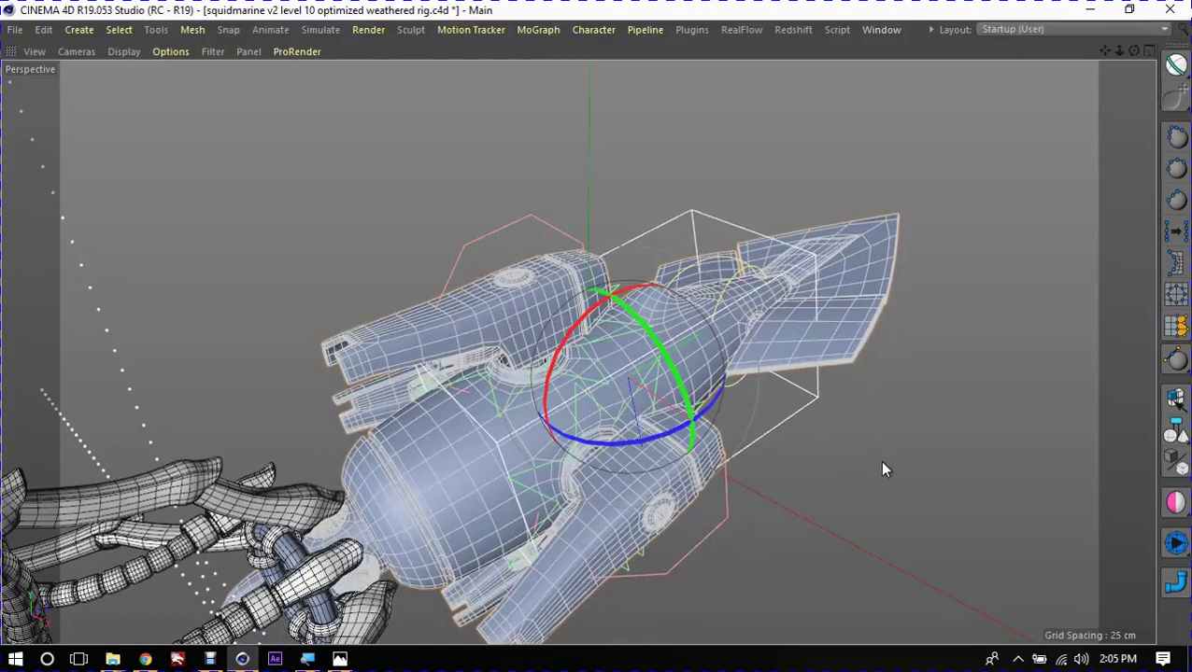
{"action": "left_click", "coordinate": [811, 521]}
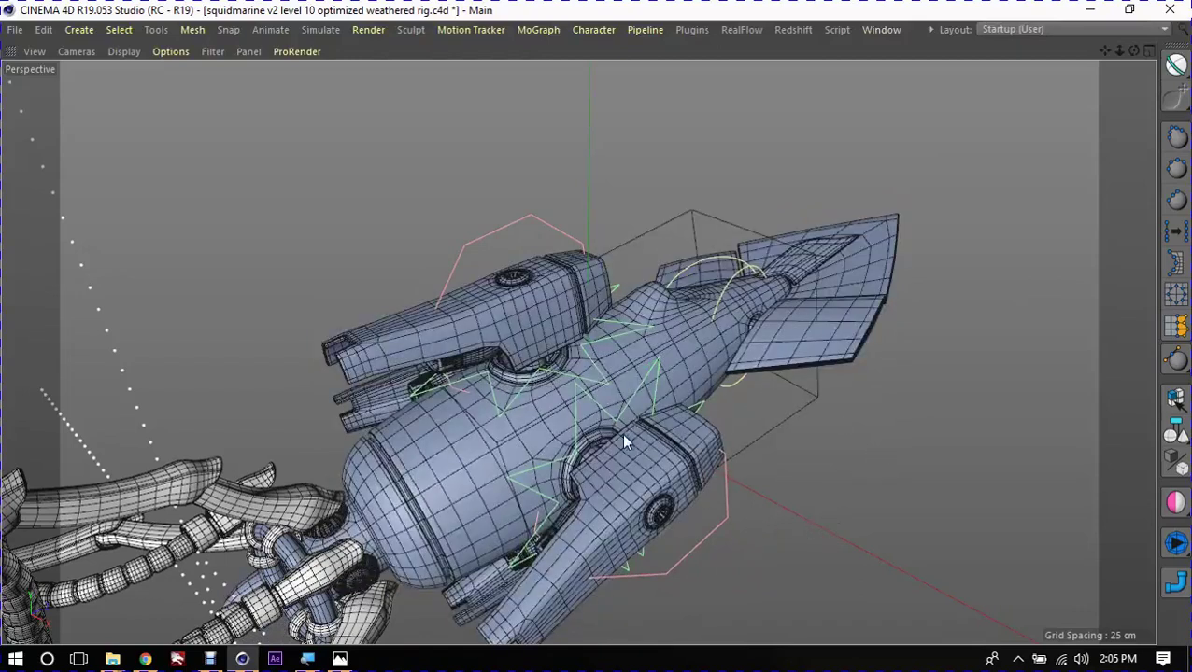
{"action": "left_click", "coordinate": [711, 524]}
{"action": "mouse_move", "coordinate": [658, 565]}
{"action": "left_mouse_down"}
{"action": "mouse_move", "coordinate": [665, 575]}
{"action": "mouse_move", "coordinate": [751, 527]}
{"action": "left_mouse_up"}
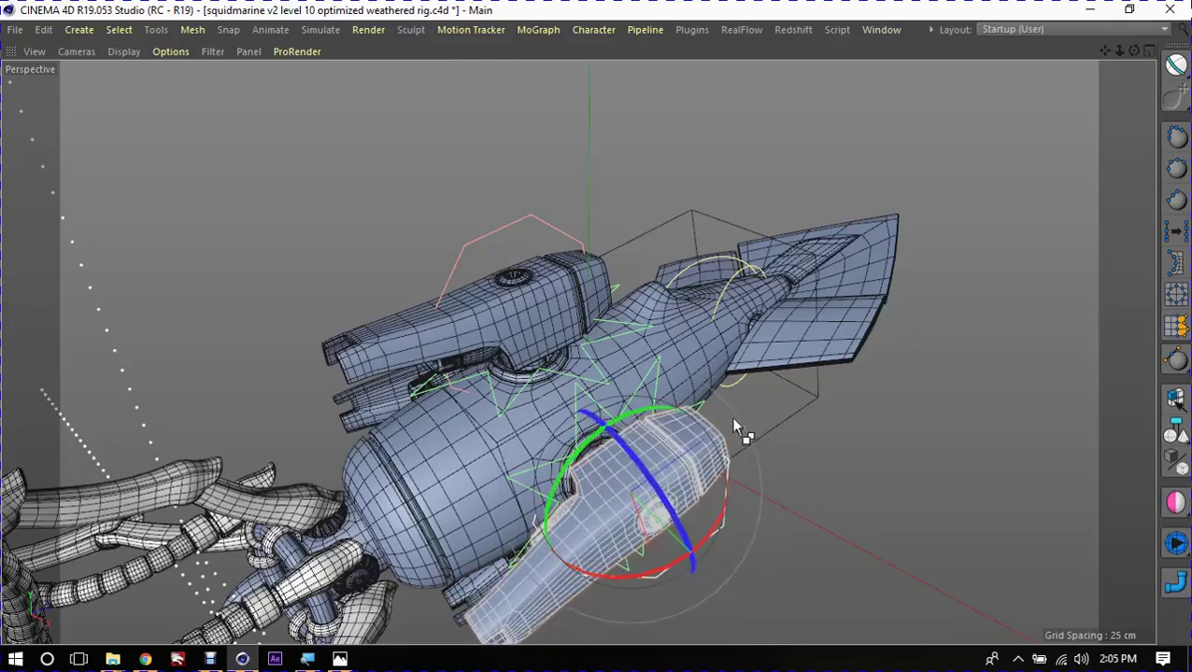
Step: Select the main submarine body and orbit around it from several angles
{"action": "left_click", "coordinate": [731, 384]}
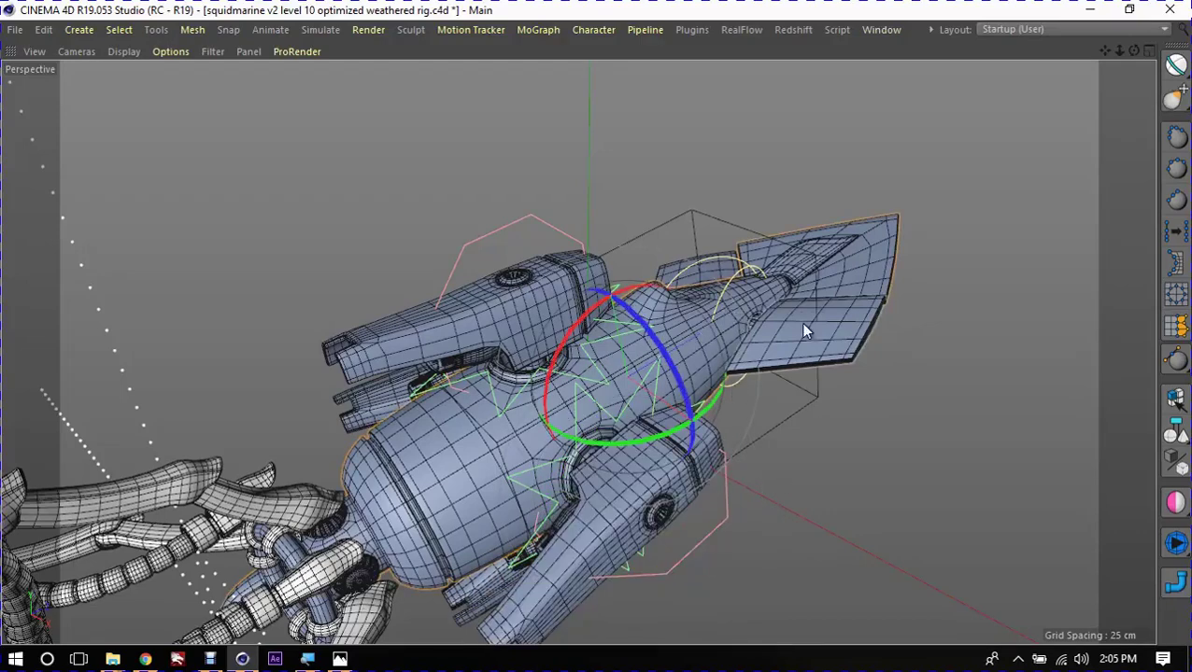
{"action": "mouse_move", "coordinate": [800, 322]}
{"action": "left_mouse_down", "text": "alt"}
{"action": "mouse_move", "coordinate": [972, 481]}
{"action": "mouse_move", "coordinate": [653, 400]}
{"action": "mouse_move", "coordinate": [507, 426]}
{"action": "mouse_move", "coordinate": [497, 261]}
{"action": "left_mouse_up", "text": "alt"}
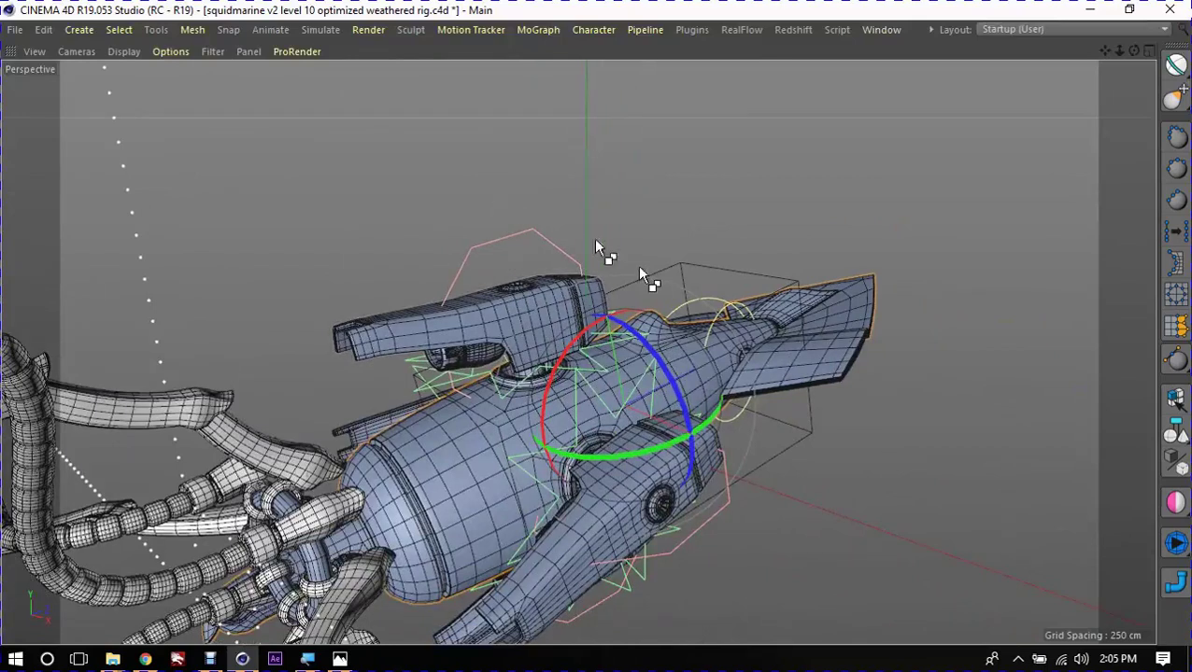
{"action": "left_click_drag", "start_coordinate": [639, 270], "coordinate": [647, 266], "text": "alt"}
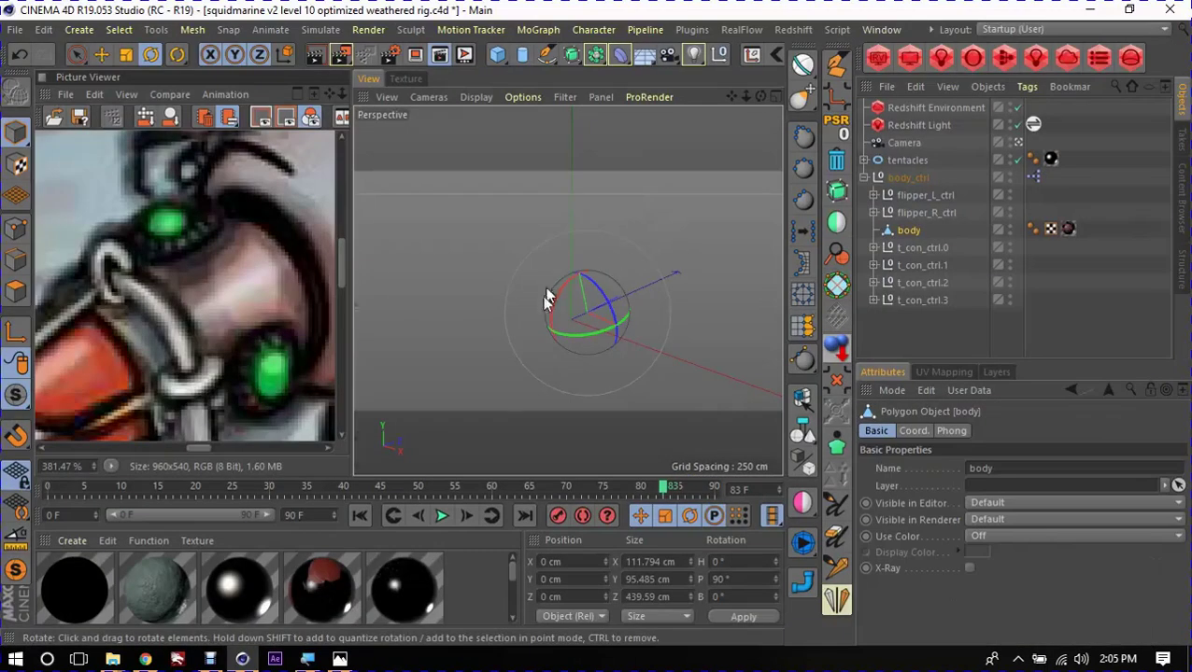
{"action": "mouse_move", "coordinate": [546, 299]}
{"action": "left_mouse_down", "text": "alt"}
{"action": "mouse_move", "coordinate": [578, 308]}
{"action": "mouse_move", "coordinate": [511, 334]}
{"action": "mouse_move", "coordinate": [531, 316]}
{"action": "mouse_move", "coordinate": [505, 310]}
{"action": "mouse_move", "coordinate": [515, 333]}
{"action": "mouse_move", "coordinate": [529, 334]}
{"action": "left_mouse_up", "text": "alt"}
{"action": "scroll", "coordinate": [515, 333], "scroll_direction": "up", "scroll_amount": 5}
Step: Select the tentacles cloner and orbit to view the tentacles from above and both sides
{"action": "left_click", "coordinate": [530, 334]}
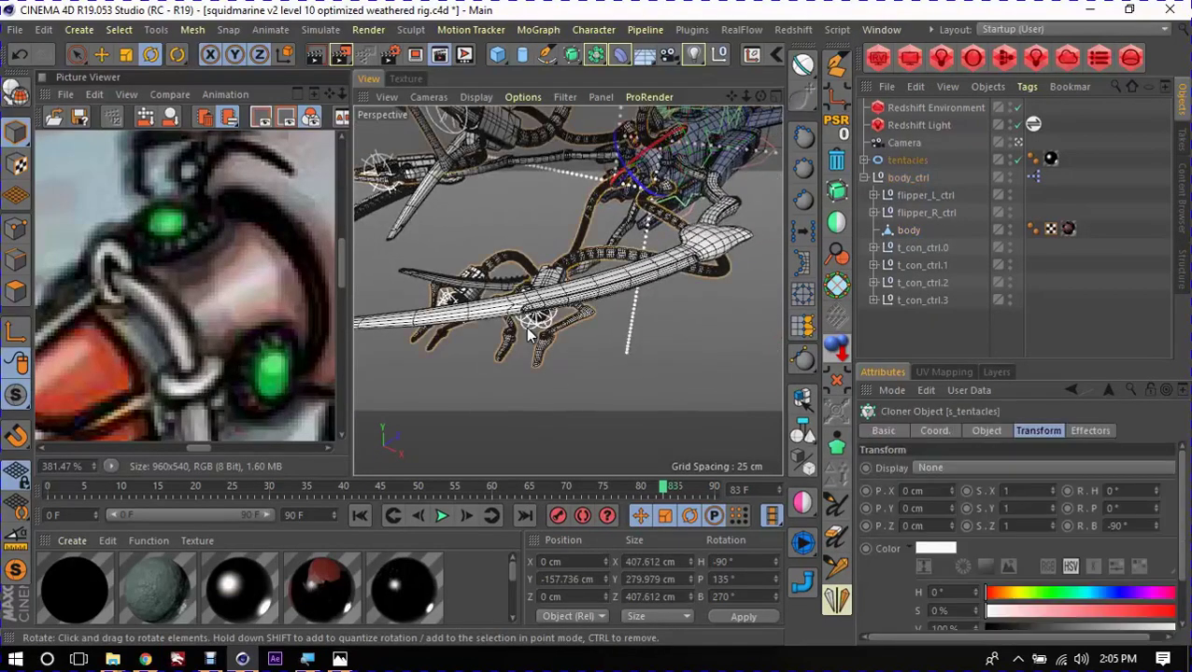
{"action": "mouse_move", "coordinate": [527, 335]}
{"action": "left_mouse_down", "text": "alt"}
{"action": "mouse_move", "coordinate": [458, 232]}
{"action": "mouse_move", "coordinate": [632, 291]}
{"action": "mouse_move", "coordinate": [613, 265]}
{"action": "mouse_move", "coordinate": [572, 345]}
{"action": "left_mouse_up", "text": "alt"}
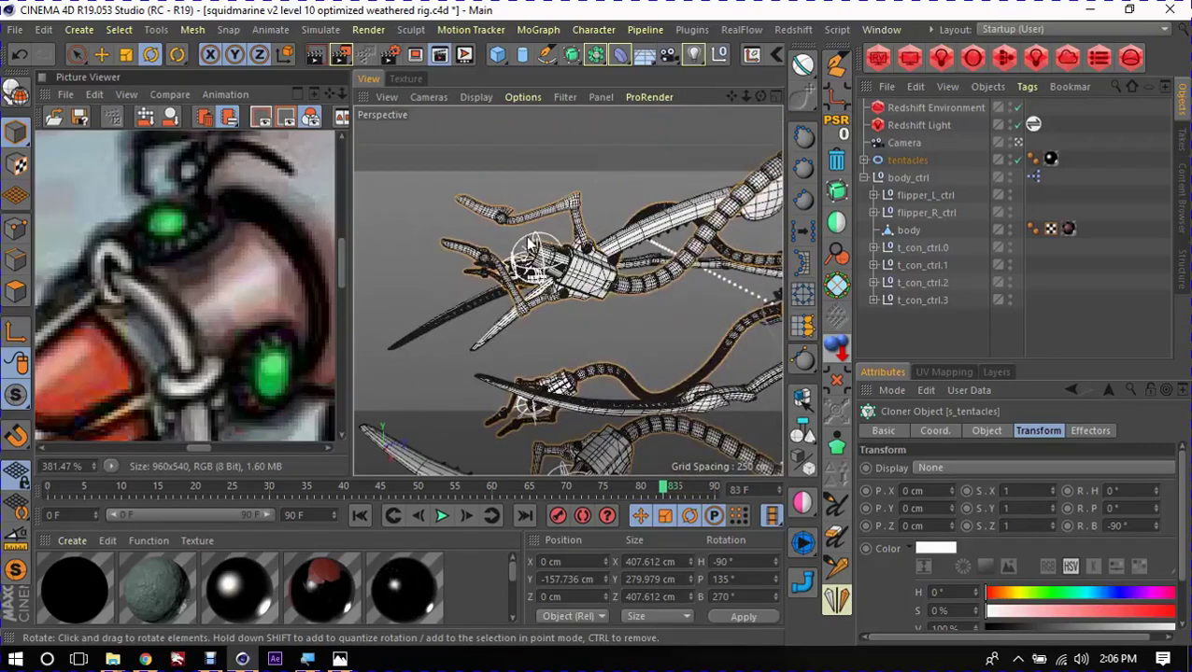
{"action": "mouse_move", "coordinate": [537, 240]}
{"action": "left_mouse_down", "text": "alt"}
{"action": "mouse_move", "coordinate": [607, 297]}
{"action": "mouse_move", "coordinate": [495, 312]}
{"action": "mouse_move", "coordinate": [607, 280]}
{"action": "left_mouse_up", "text": "alt"}
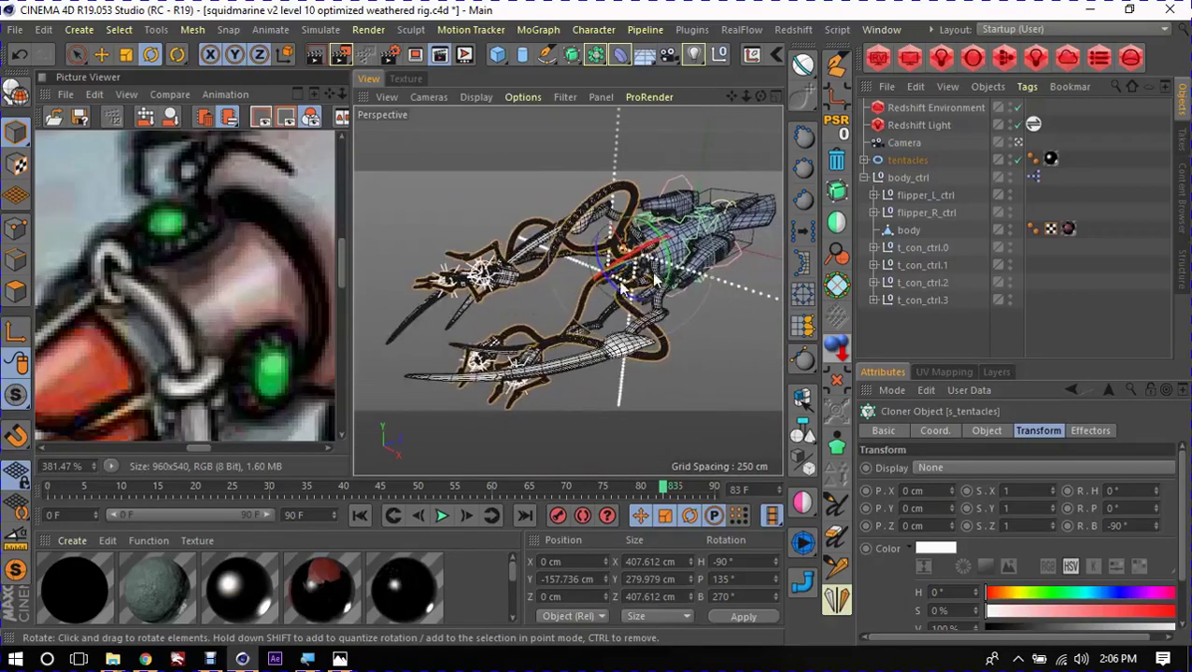
{"action": "key", "text": "e"}
{"action": "left_click", "coordinate": [738, 354]}
{"action": "mouse_move", "coordinate": [606, 239]}
{"action": "left_mouse_down", "text": "alt"}
{"action": "mouse_move", "coordinate": [683, 356]}
{"action": "mouse_move", "coordinate": [539, 300]}
{"action": "left_mouse_up", "text": "alt"}
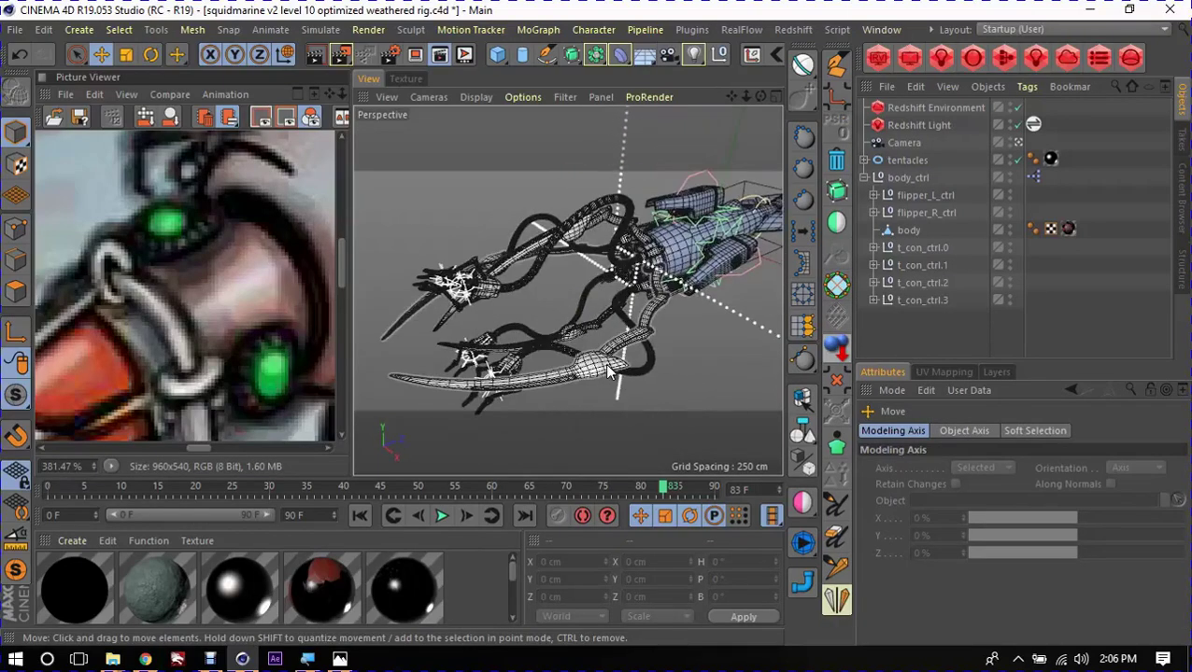
Step: Expand the tentacles object's nested children in the Object Manager, then close the rig project
{"action": "left_click", "coordinate": [887, 161]}
{"action": "left_click", "coordinate": [864, 162]}
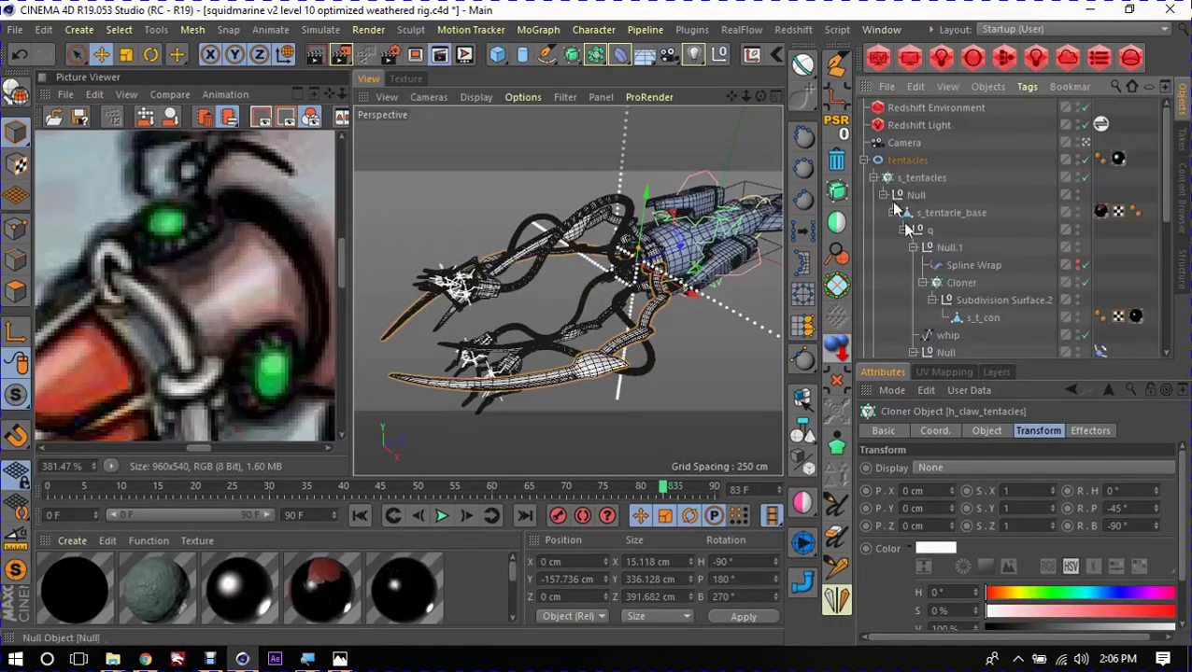
{"action": "scroll", "coordinate": [956, 289], "scroll_direction": "down", "scroll_amount": 2}
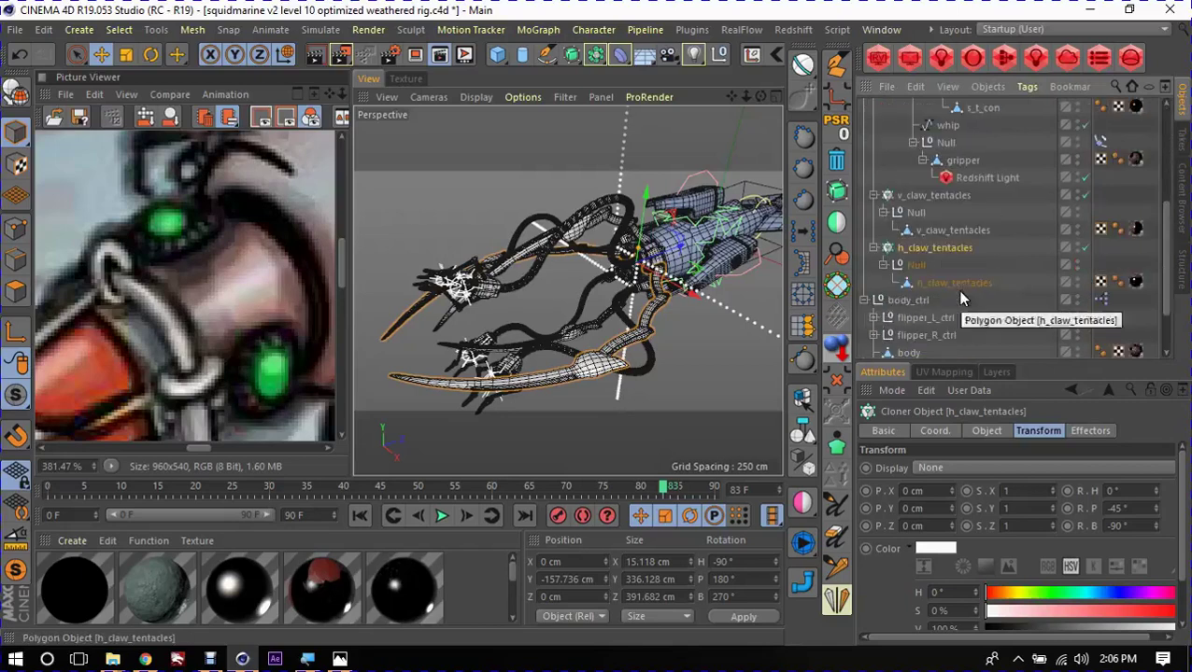
{"action": "scroll", "coordinate": [972, 271], "scroll_direction": "up", "scroll_amount": 1}
{"action": "scroll", "coordinate": [981, 258], "scroll_direction": "up", "scroll_amount": 1}
{"action": "scroll", "coordinate": [972, 318], "scroll_direction": "down", "scroll_amount": 3}
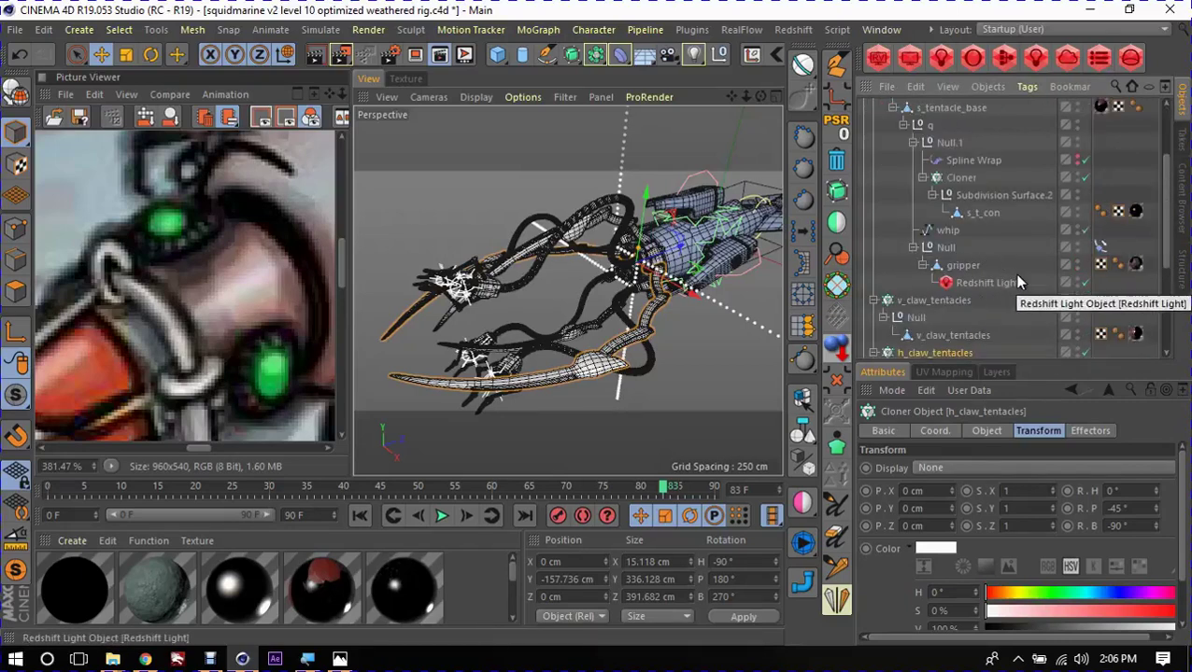
{"action": "left_click", "coordinate": [498, 327]}
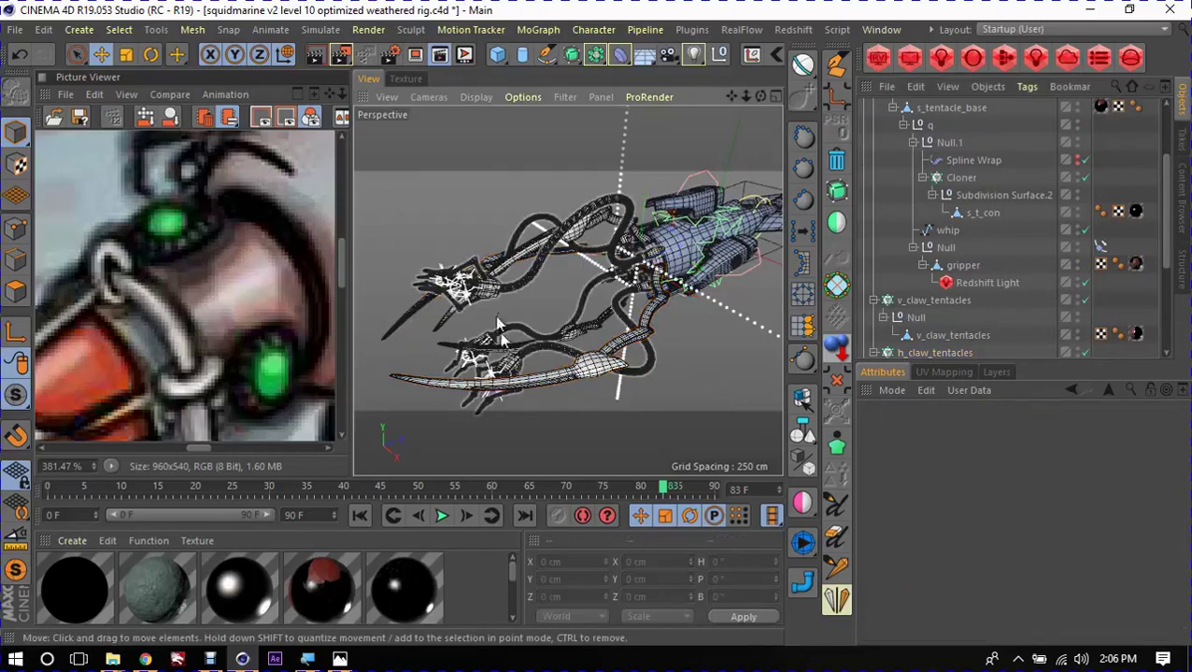
{"action": "key", "text": "alt+F4"}
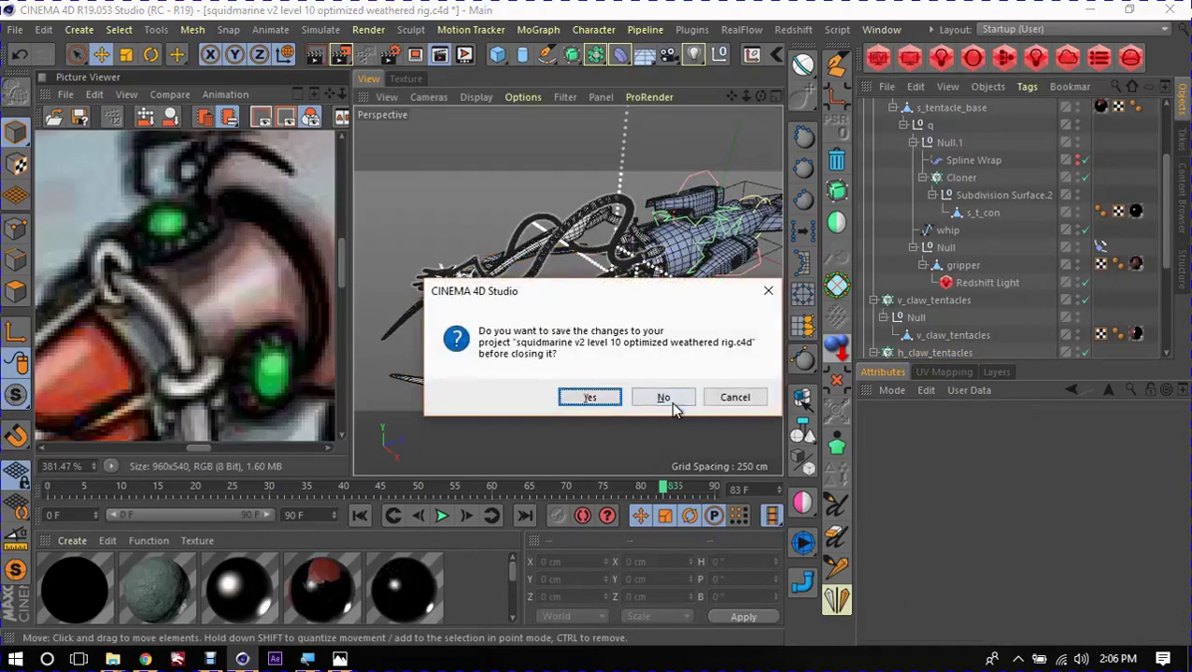
Step: Close the rig without saving, return to base mesh.c4d, and select the side-pod Cloner
{"action": "left_click", "coordinate": [665, 398]}
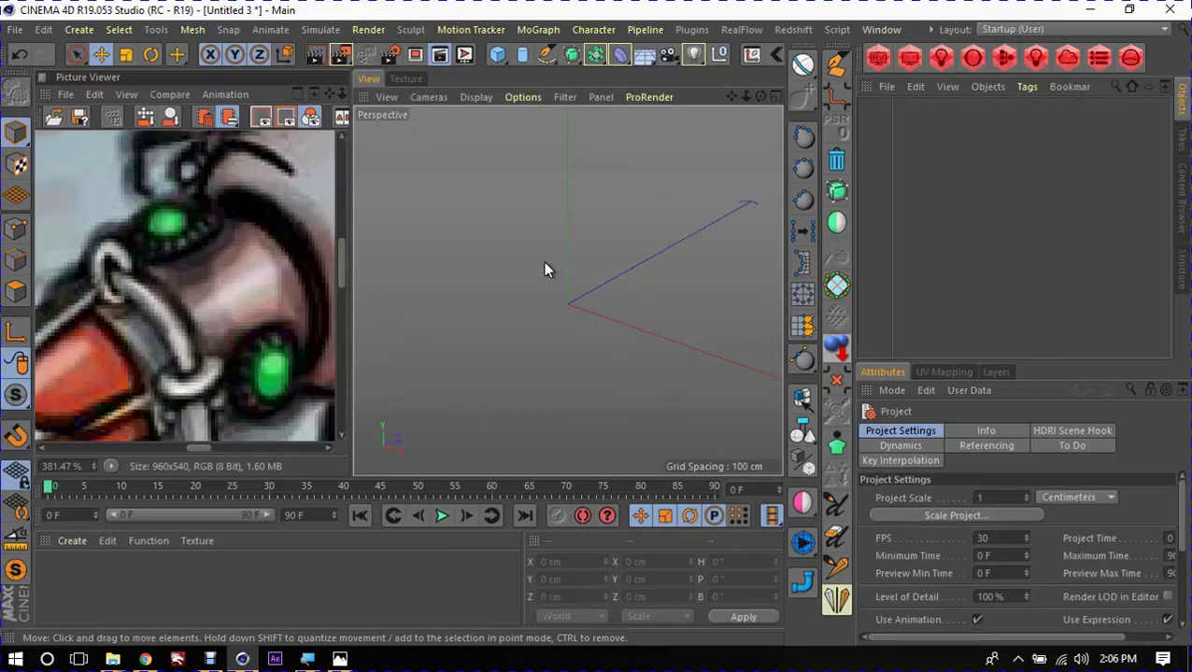
{"action": "key", "text": "v"}
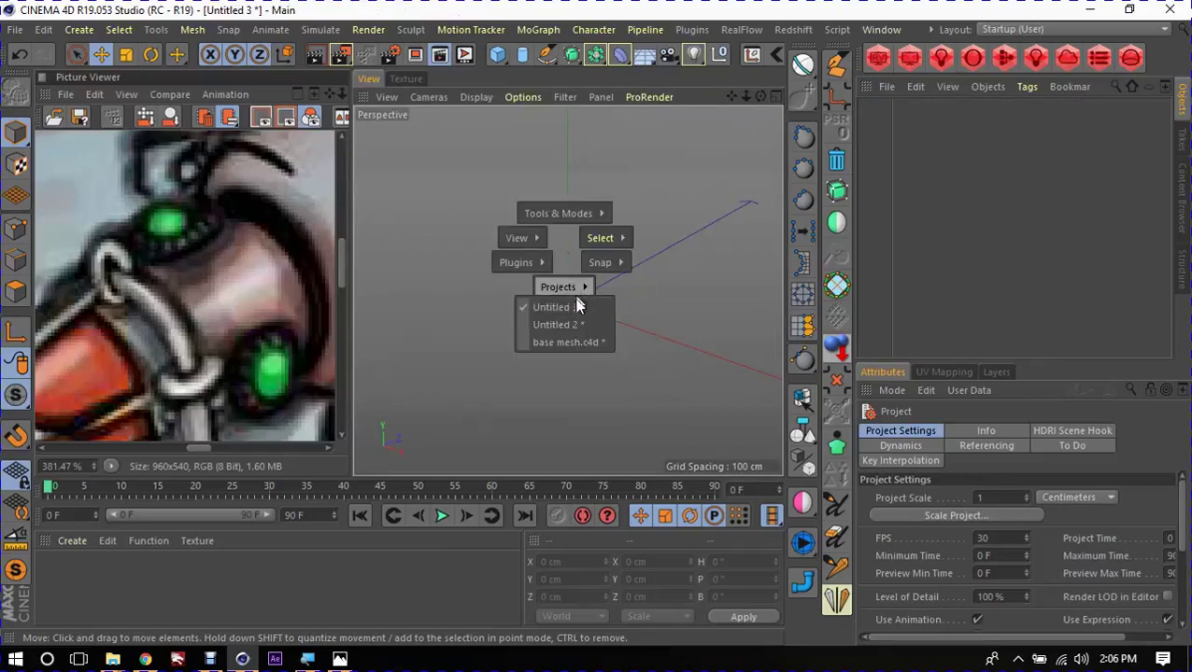
{"action": "left_click", "coordinate": [569, 342]}
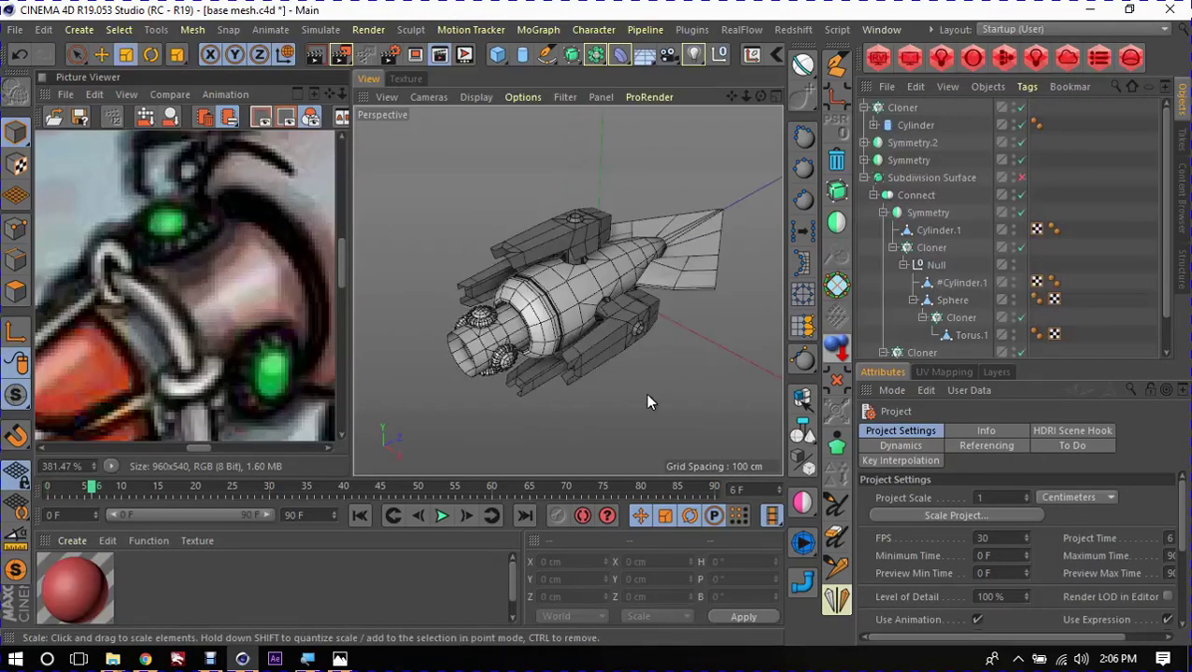
{"action": "left_click_drag", "start_coordinate": [647, 402], "coordinate": [654, 372], "text": "alt"}
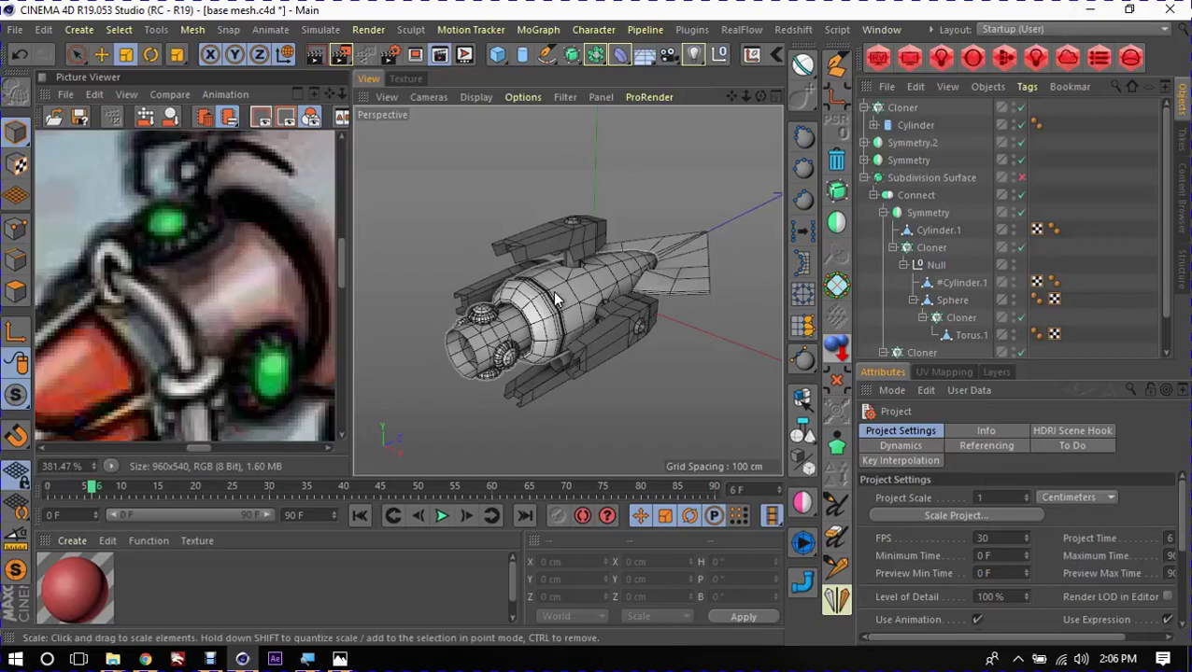
{"action": "left_click", "coordinate": [588, 243]}
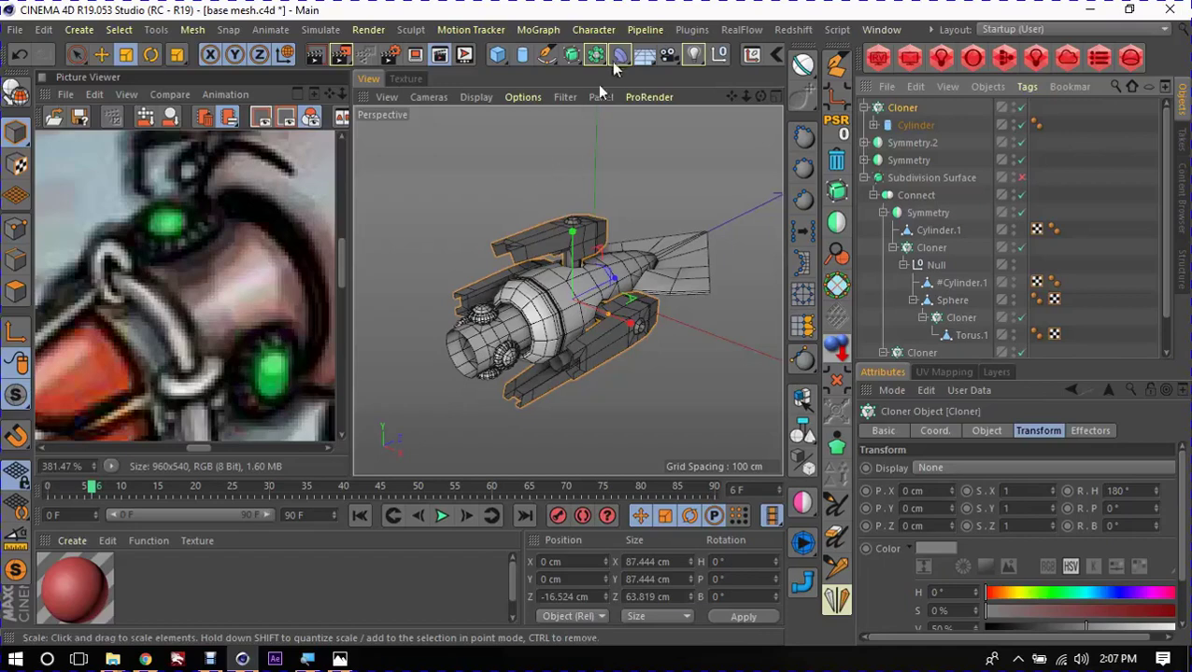
Step: Rename the Cylinder inside the Cloner to 'truster'
{"action": "left_click", "coordinate": [914, 126]}
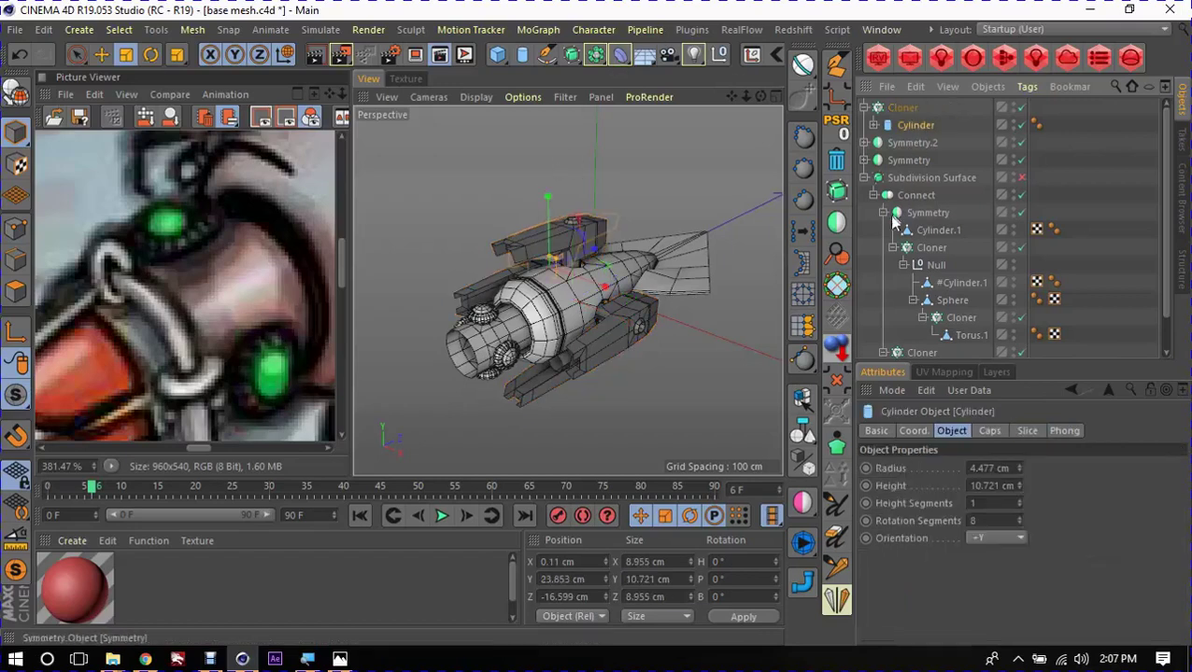
{"action": "left_click", "coordinate": [874, 125]}
{"action": "double_click", "coordinate": [916, 127]}
{"action": "type", "text": "truster"}
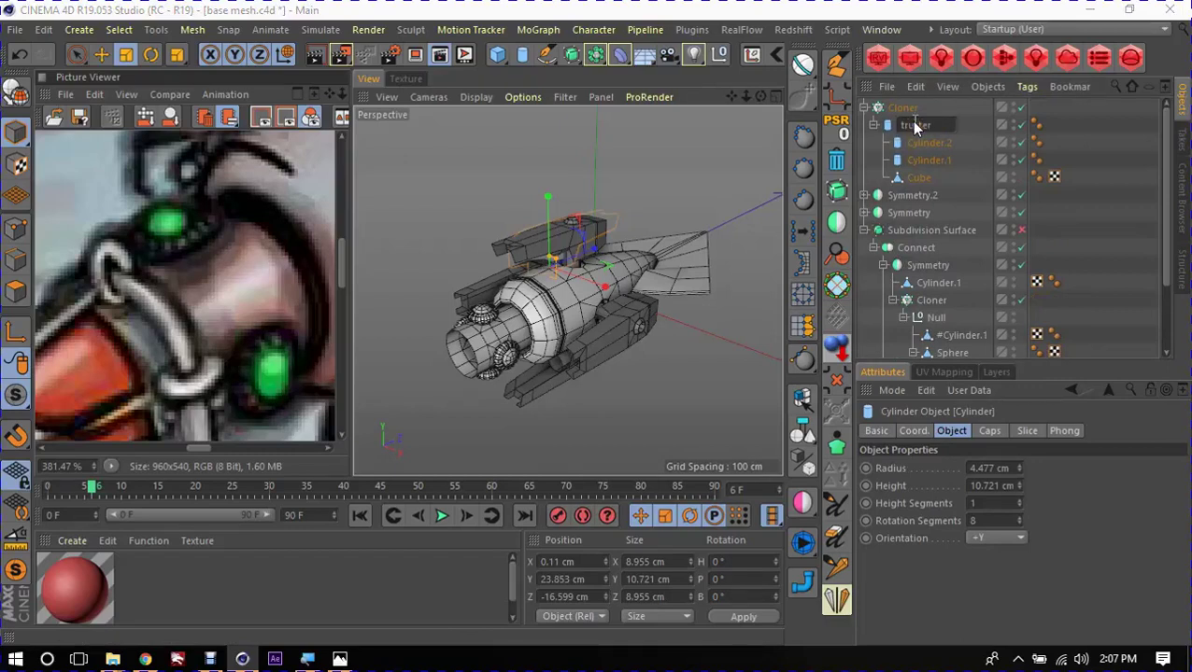
{"action": "key", "text": "Return"}
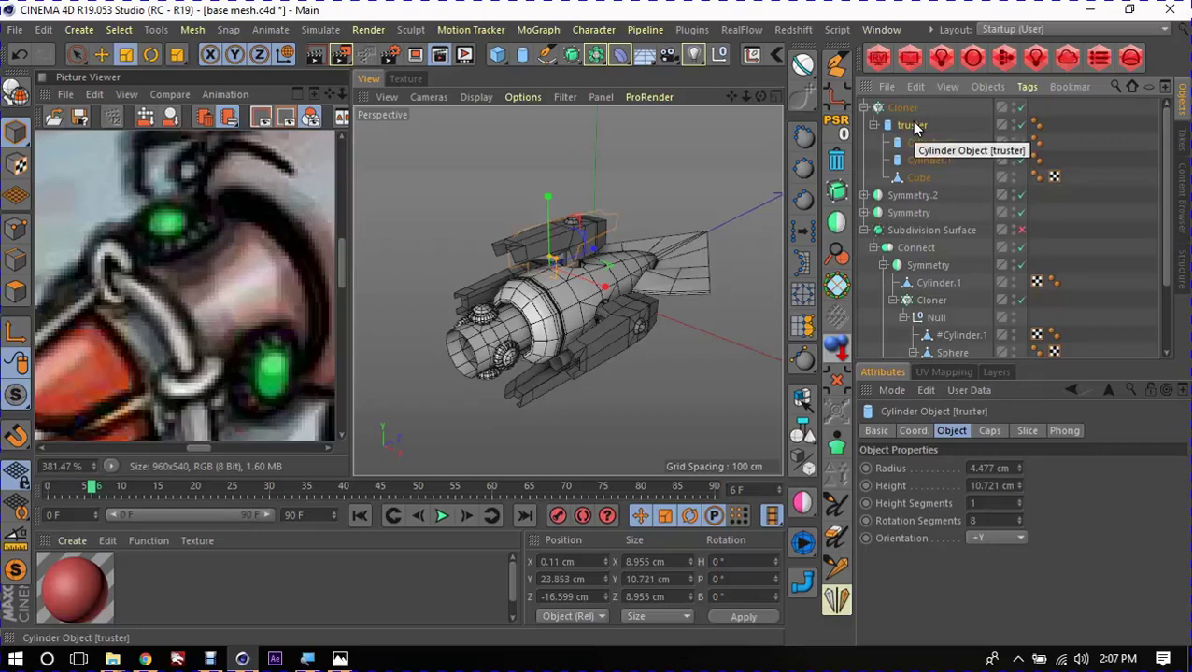
{"action": "left_click", "coordinate": [874, 125]}
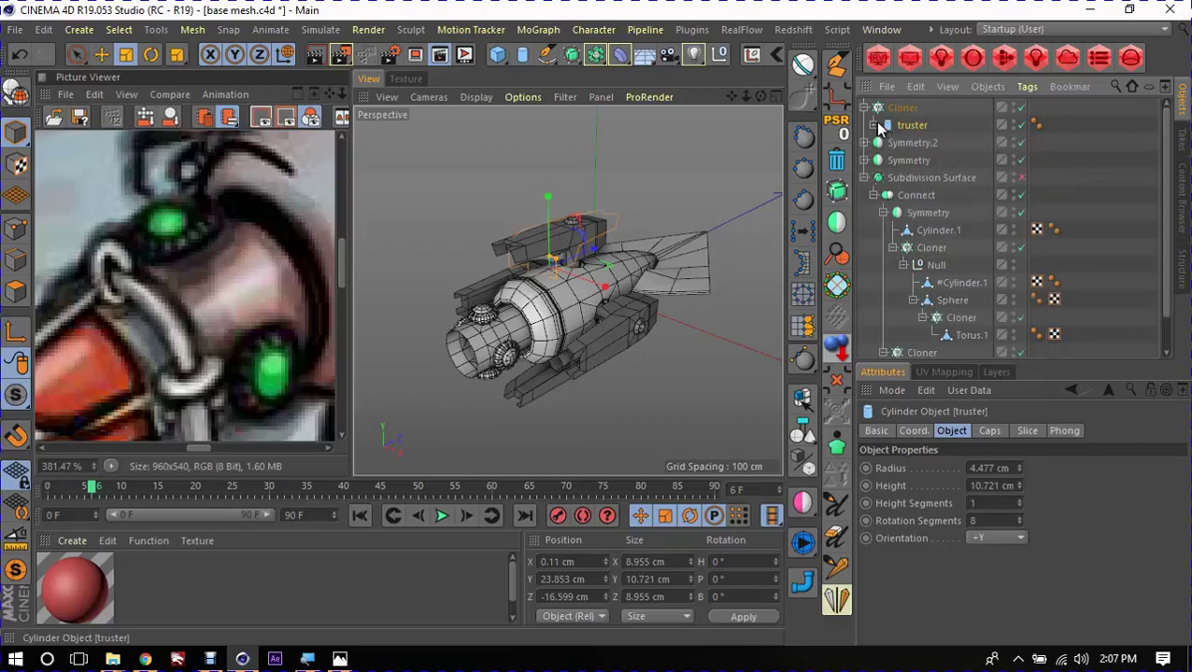
Step: Test Make Editable on the Cloner, inspect the truster 0–3 copies, then undo to keep it live
{"action": "left_click", "coordinate": [902, 109]}
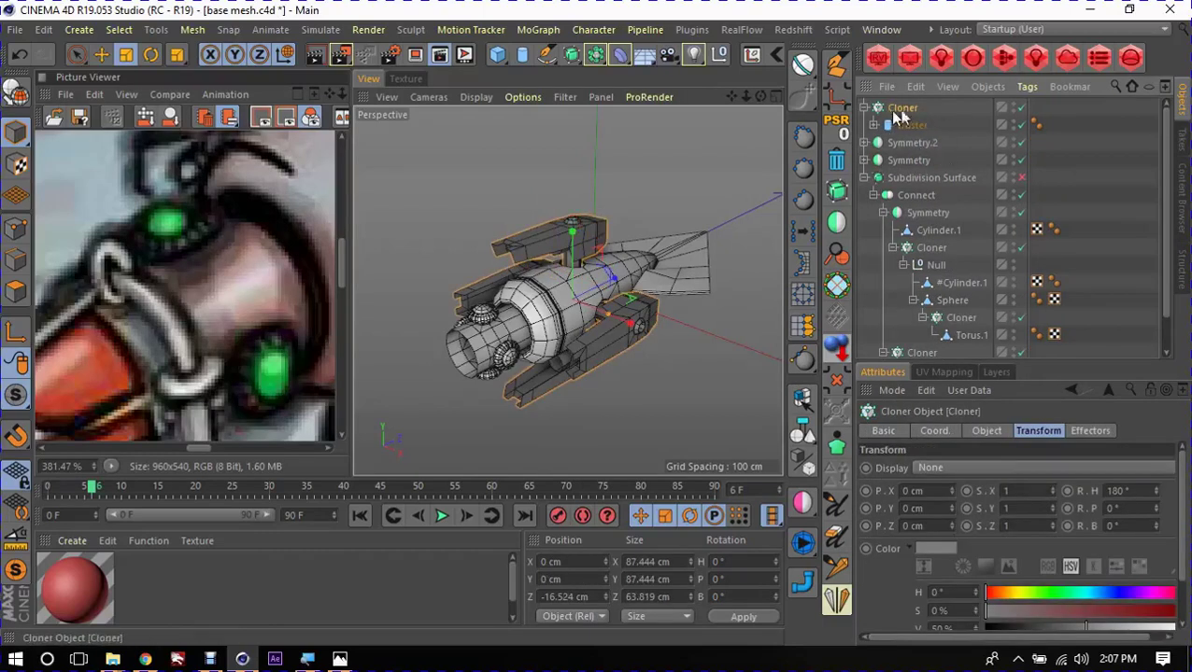
{"action": "key", "text": "c"}
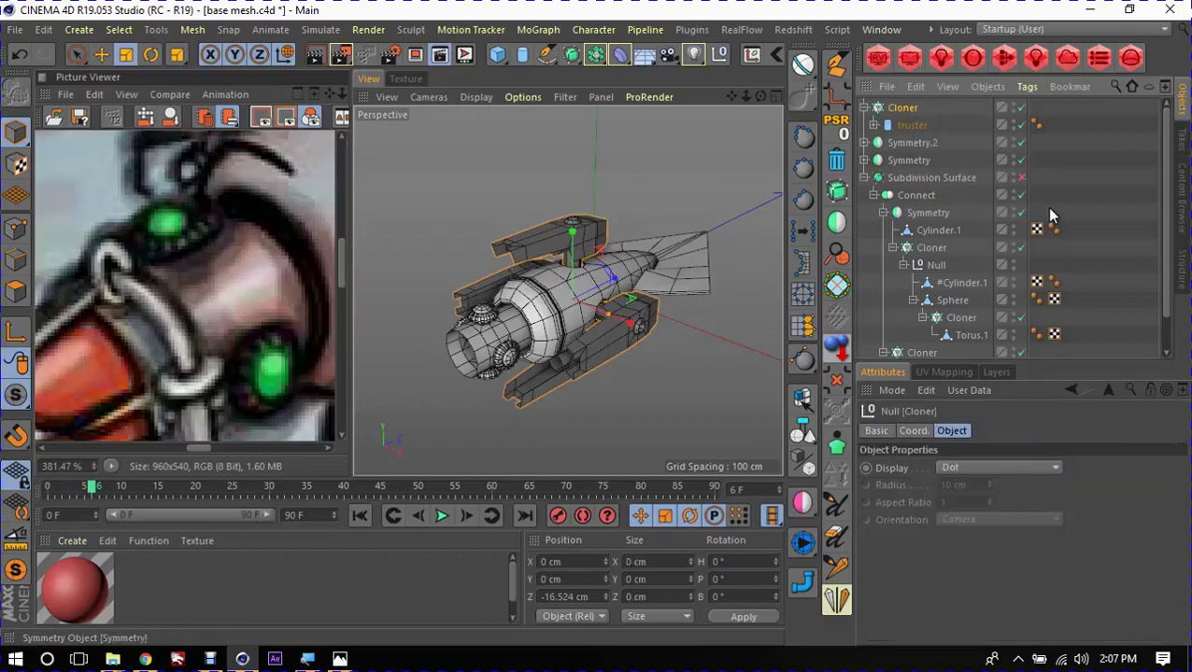
{"action": "left_click", "coordinate": [865, 108]}
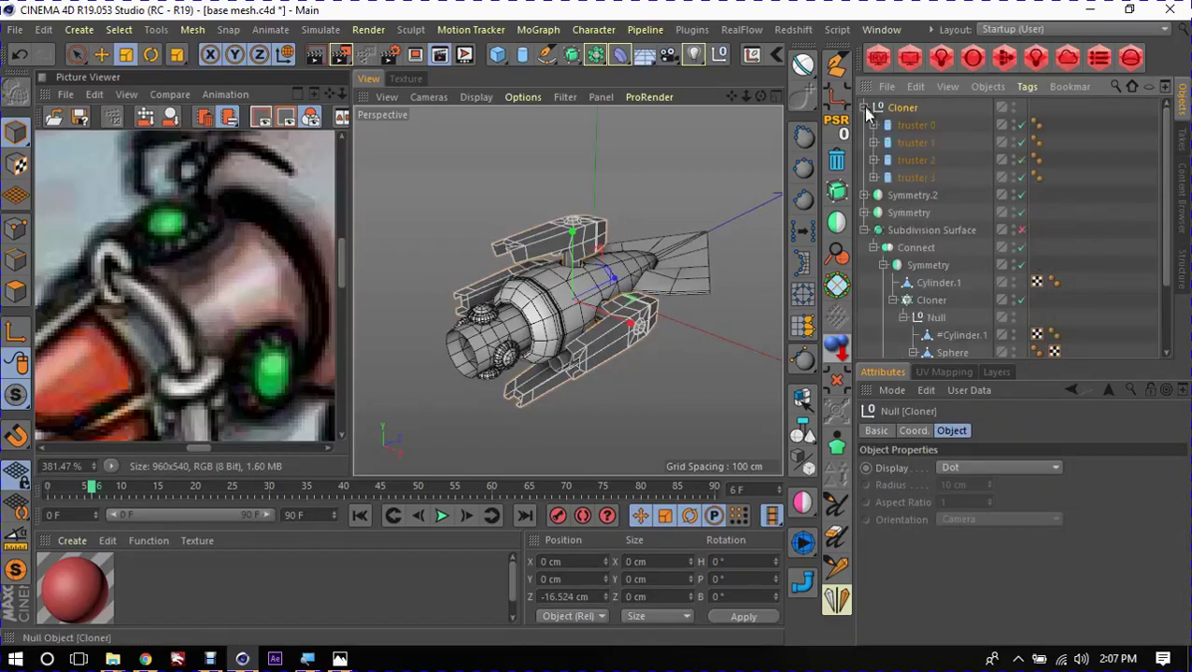
{"action": "left_click", "coordinate": [921, 145]}
{"action": "left_click", "coordinate": [921, 162]}
{"action": "left_click", "coordinate": [920, 179]}
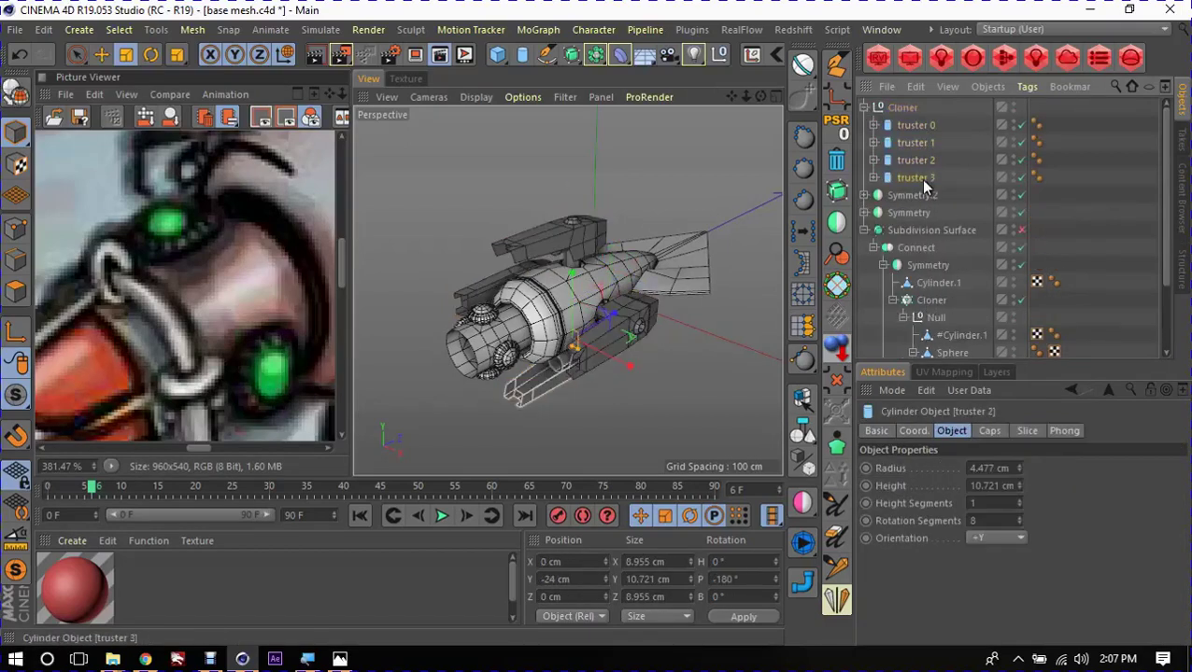
{"action": "left_click", "coordinate": [920, 125]}
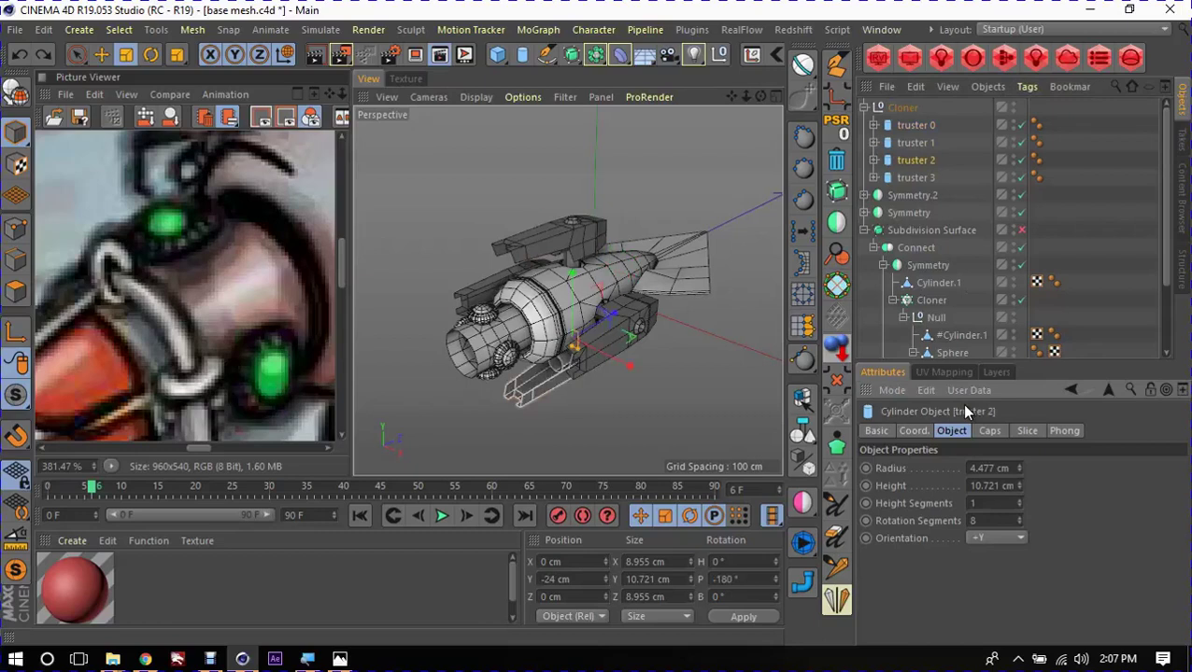
{"action": "key", "text": "ctrl+z"}
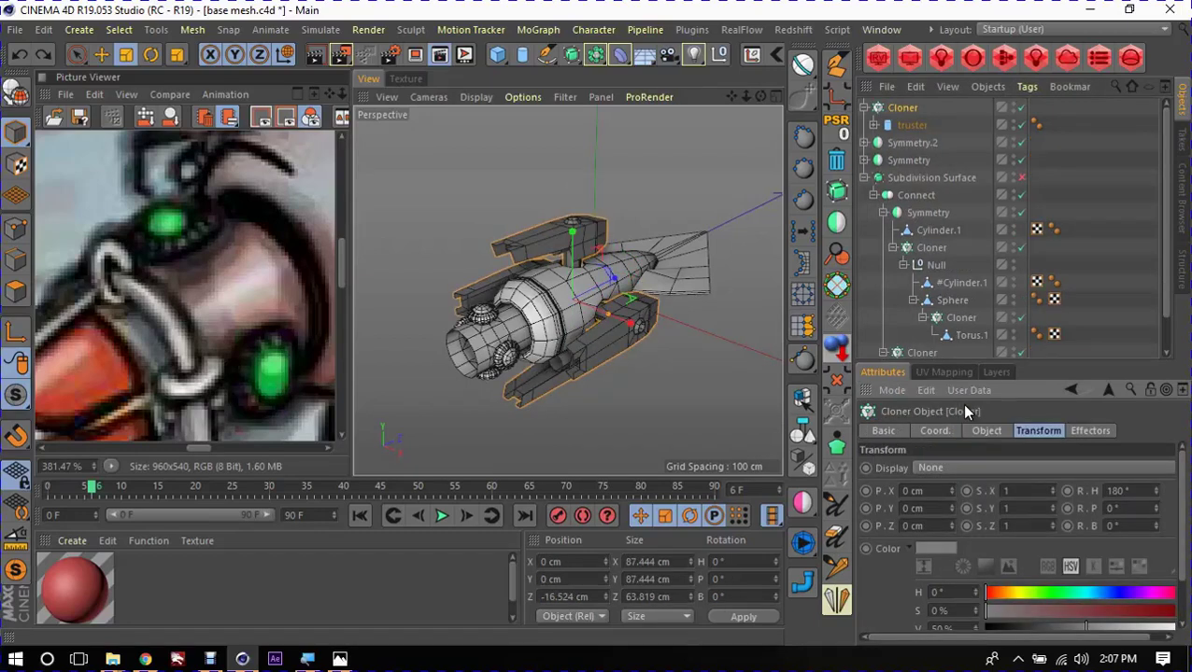
{"action": "left_click", "coordinate": [699, 413]}
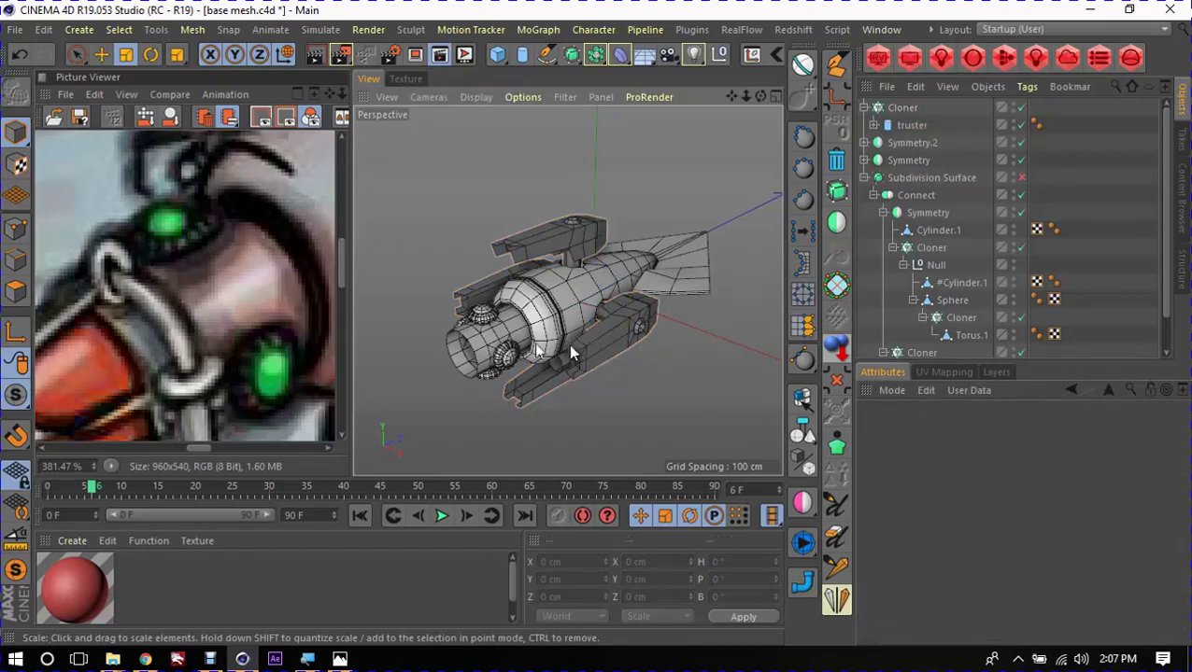
Step: Compare the nozzle from three-quarter and side views against the reference picture's claw area
{"action": "scroll", "coordinate": [205, 310], "scroll_direction": "down", "scroll_amount": 2}
{"action": "scroll", "coordinate": [205, 310], "scroll_direction": "down", "scroll_amount": 1}
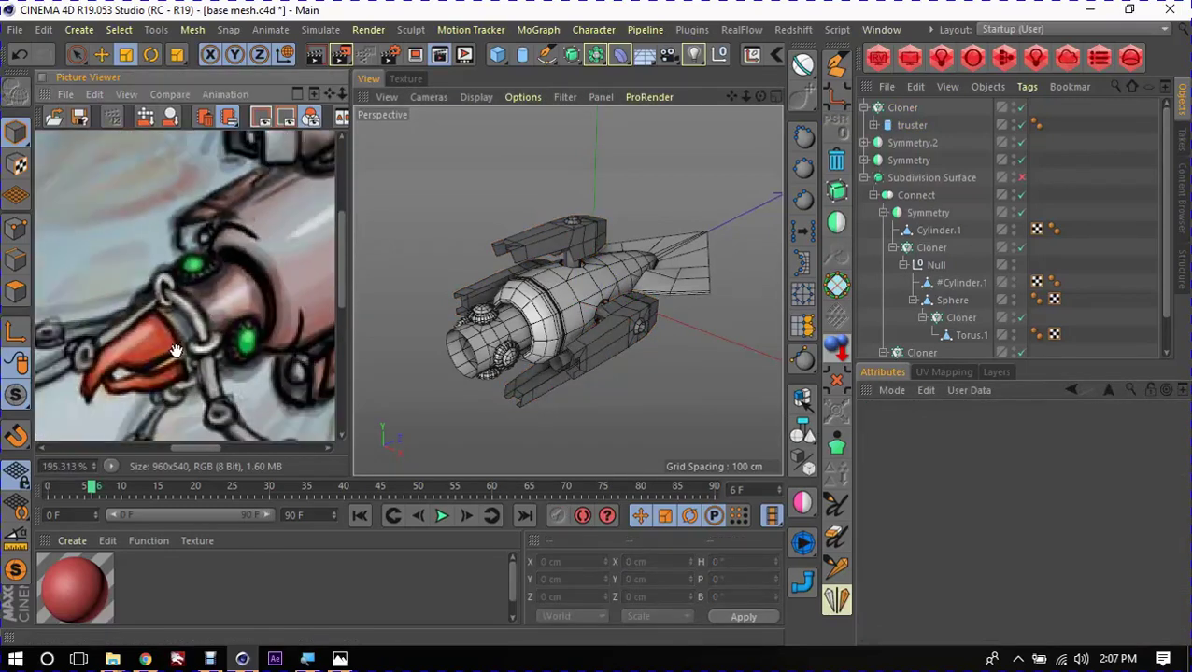
{"action": "scroll", "coordinate": [136, 377], "scroll_direction": "up", "scroll_amount": 2}
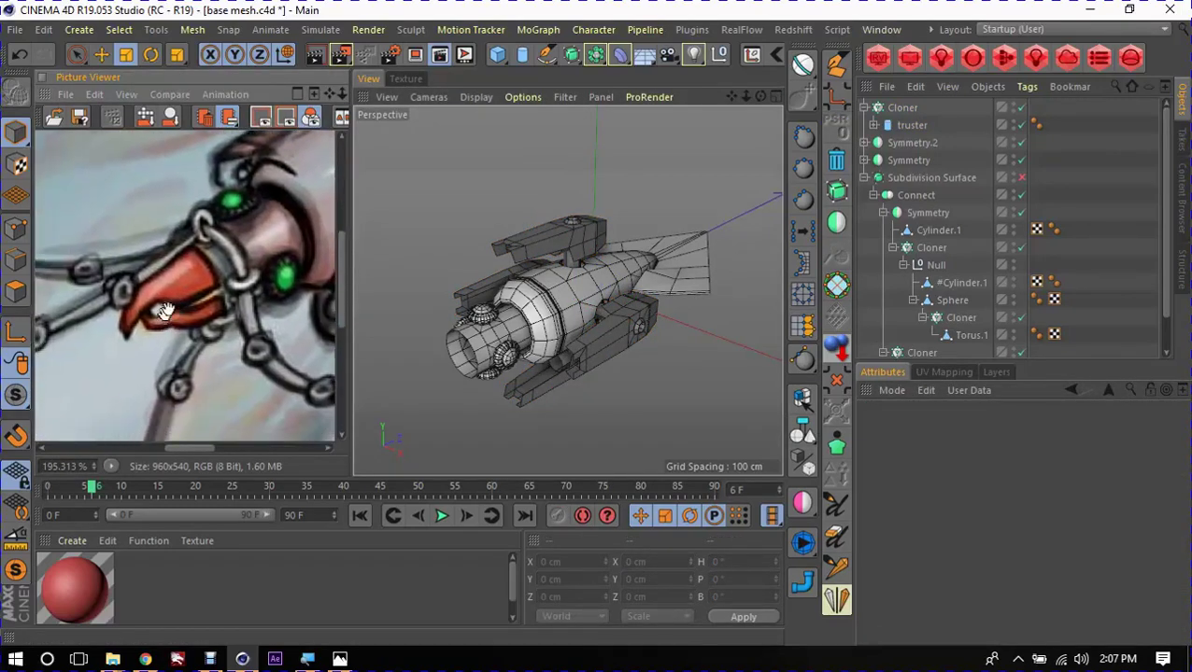
{"action": "scroll", "coordinate": [135, 376], "scroll_direction": "up", "scroll_amount": 1}
{"action": "left_click", "coordinate": [534, 366]}
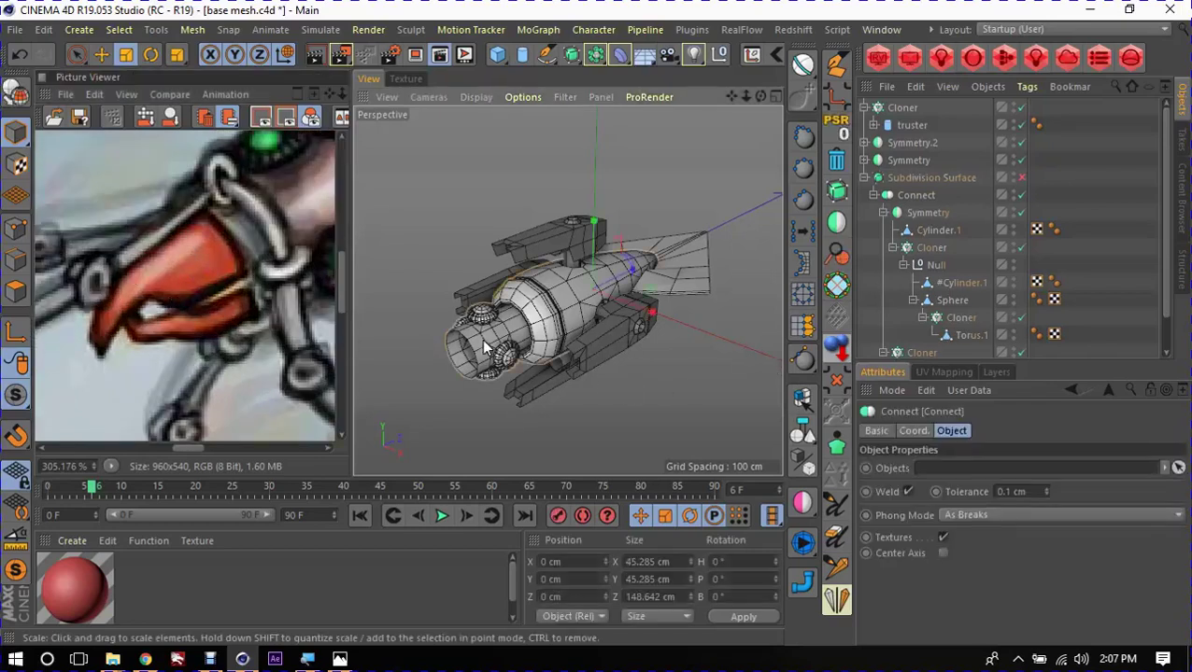
{"action": "mouse_move", "coordinate": [561, 338]}
{"action": "left_mouse_down", "text": "alt"}
{"action": "mouse_move", "coordinate": [551, 324]}
{"action": "mouse_move", "coordinate": [584, 324]}
{"action": "left_mouse_up", "text": "alt"}
{"action": "scroll", "coordinate": [551, 324], "scroll_direction": "up", "scroll_amount": 5}
{"action": "left_click_drag", "start_coordinate": [404, 351], "coordinate": [524, 331], "text": "alt"}
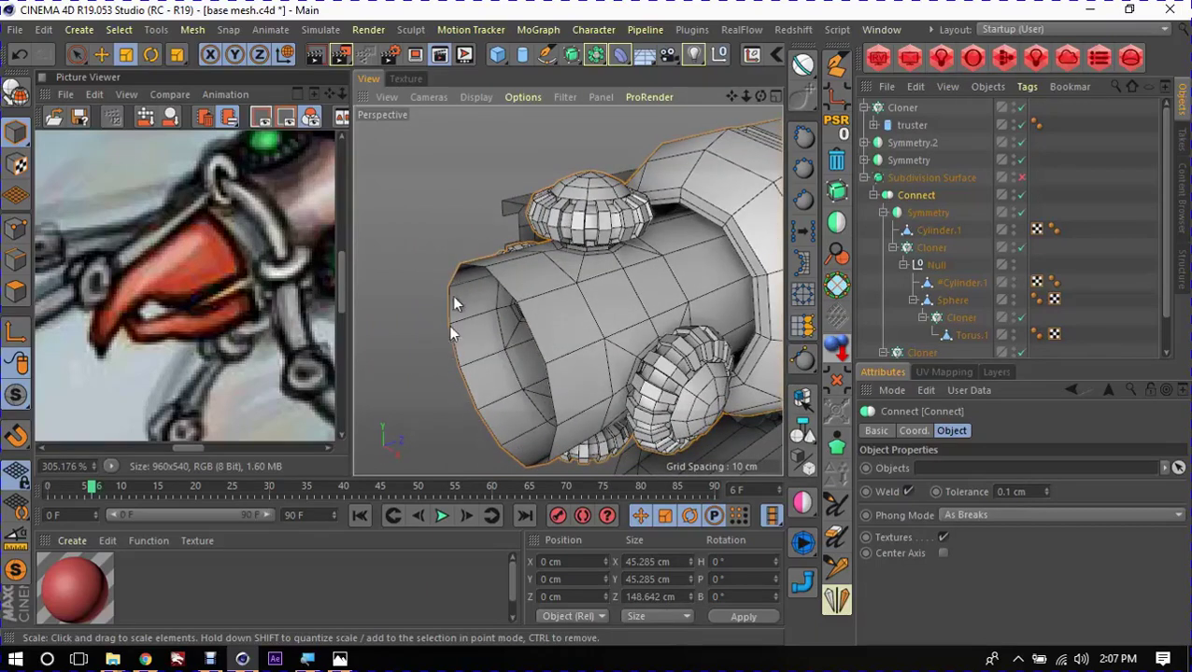
{"action": "mouse_move", "coordinate": [530, 288]}
{"action": "left_mouse_down", "text": "alt"}
{"action": "mouse_move", "coordinate": [466, 298]}
{"action": "mouse_move", "coordinate": [465, 320]}
{"action": "mouse_move", "coordinate": [691, 292]}
{"action": "mouse_move", "coordinate": [547, 247]}
{"action": "left_mouse_up", "text": "alt"}
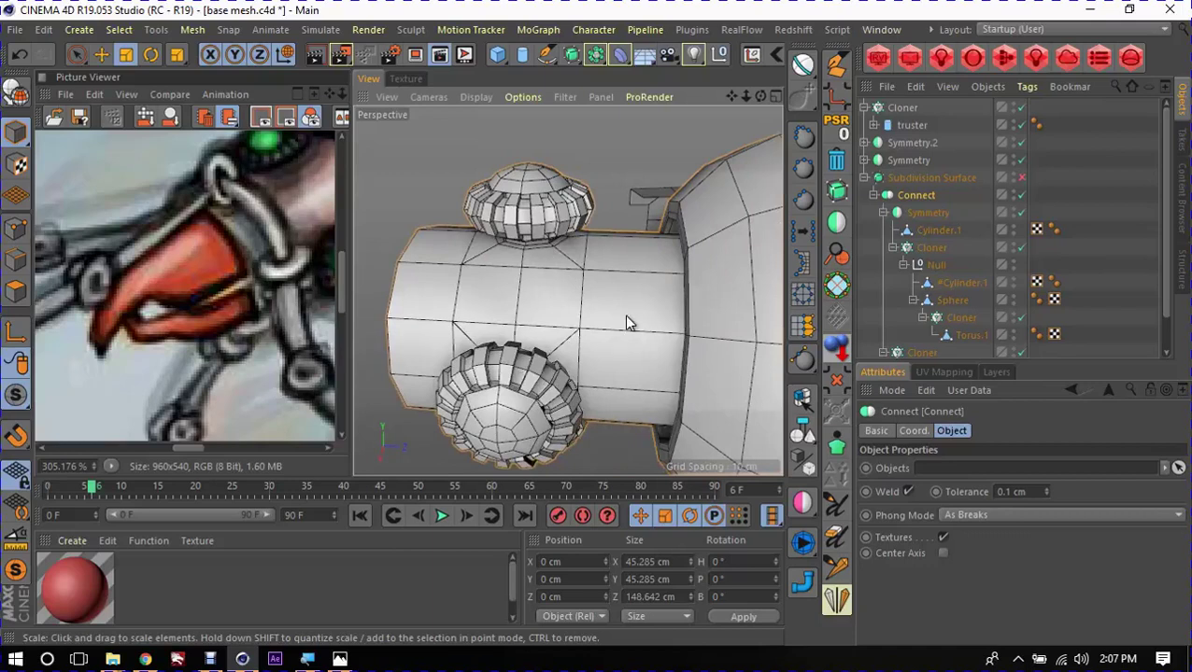
{"action": "left_click_drag", "start_coordinate": [294, 273], "coordinate": [274, 182]}
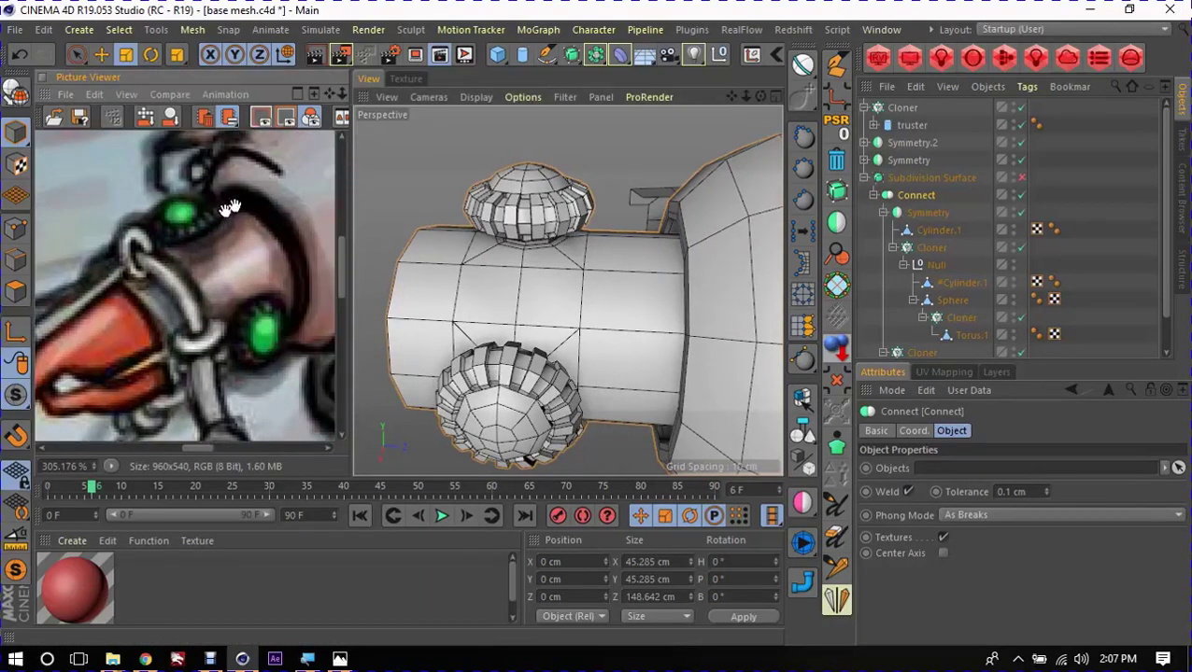
{"action": "left_click_drag", "start_coordinate": [546, 232], "coordinate": [549, 257], "text": "alt"}
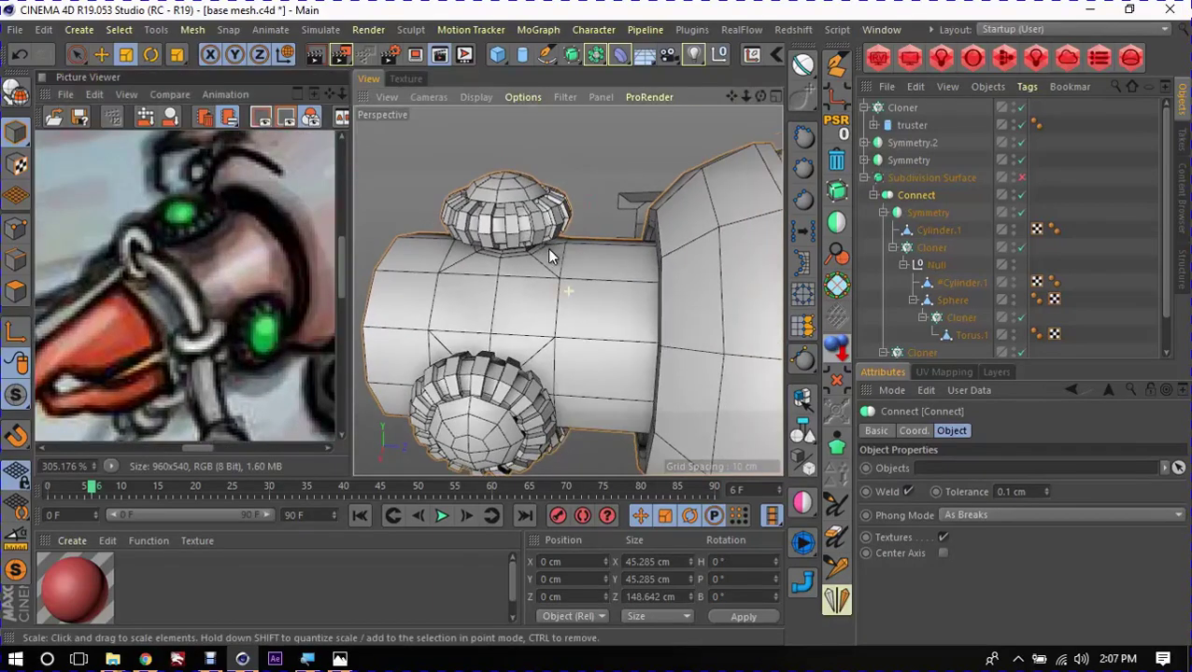
Step: Inspect the Null holding the cylinder and sphere from lower angles, then switch to the empty Untitled 3 project
{"action": "left_click", "coordinate": [952, 300]}
{"action": "left_click", "coordinate": [935, 269]}
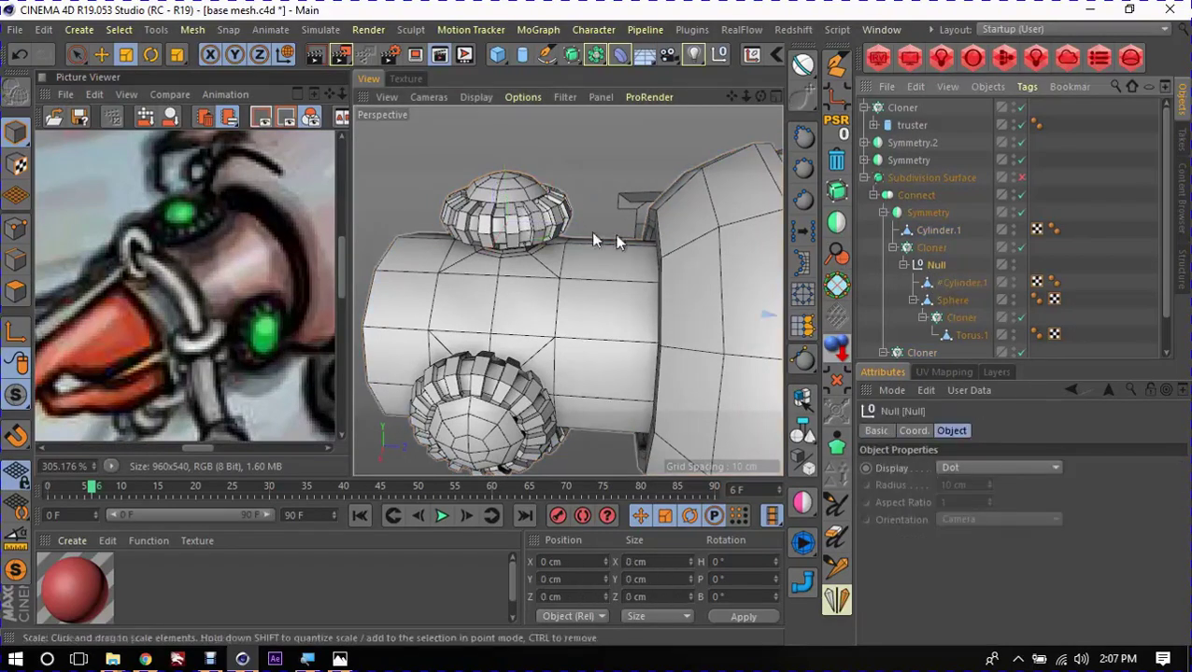
{"action": "mouse_move", "coordinate": [706, 271]}
{"action": "left_mouse_down", "text": "alt"}
{"action": "mouse_move", "coordinate": [608, 319]}
{"action": "mouse_move", "coordinate": [678, 338]}
{"action": "left_mouse_up", "text": "alt"}
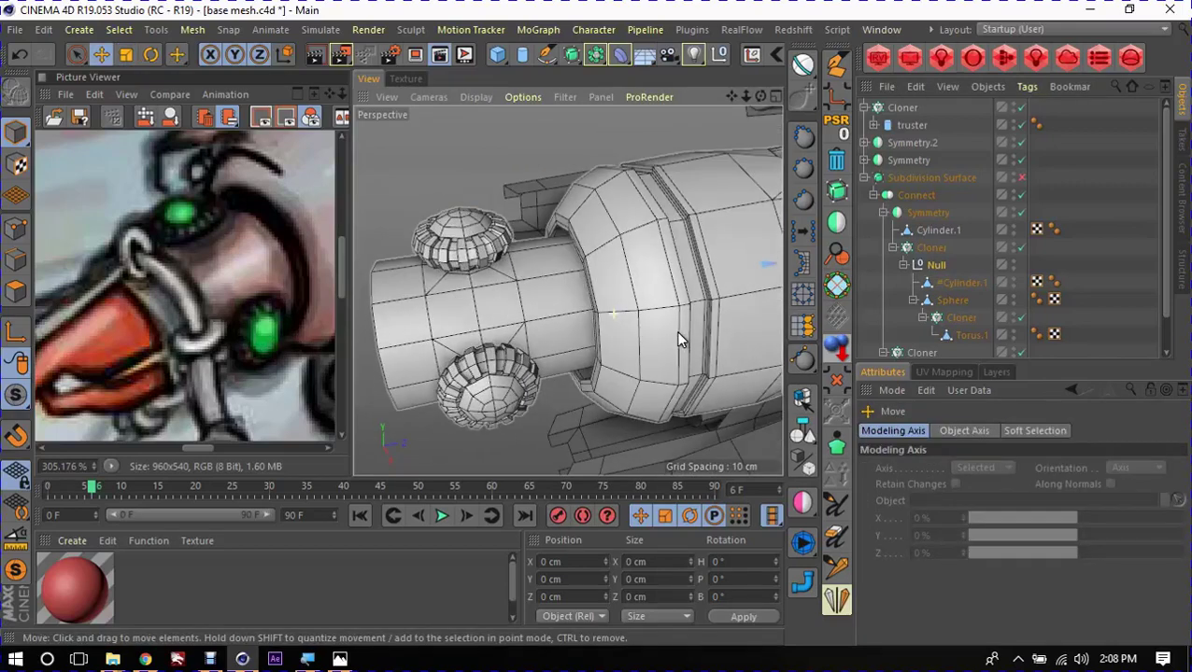
{"action": "mouse_move", "coordinate": [761, 271]}
{"action": "left_mouse_down", "text": "alt"}
{"action": "mouse_move", "coordinate": [633, 266]}
{"action": "mouse_move", "coordinate": [572, 290]}
{"action": "left_mouse_up", "text": "alt"}
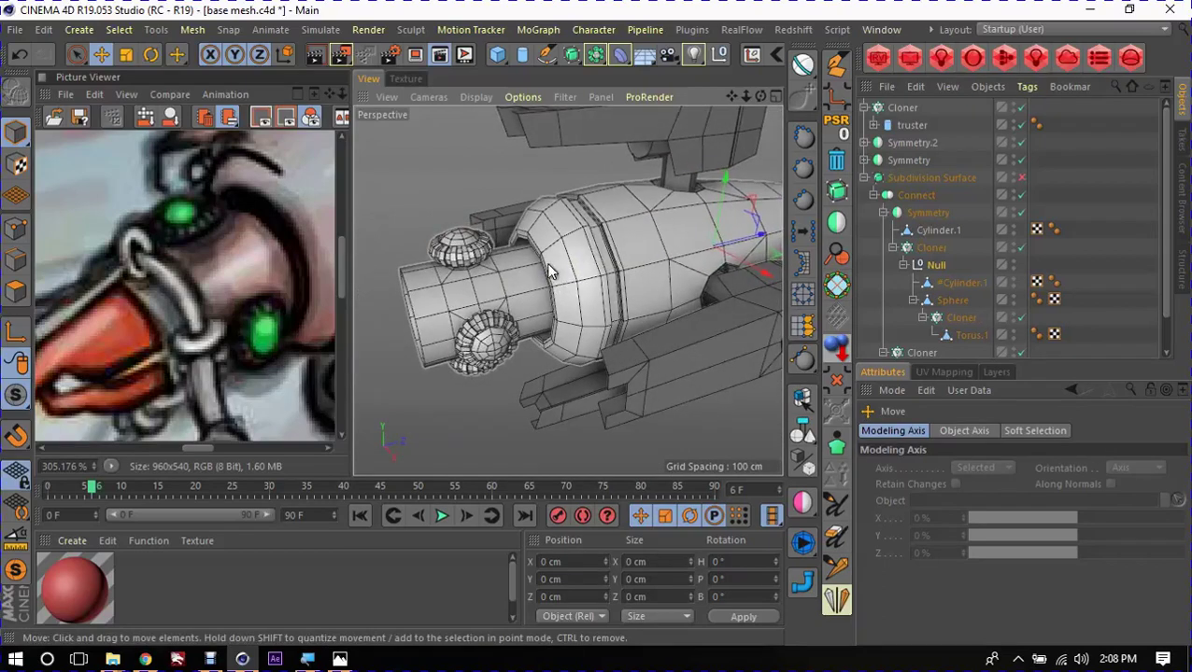
{"action": "left_click_drag", "start_coordinate": [553, 273], "coordinate": [480, 277], "text": "alt"}
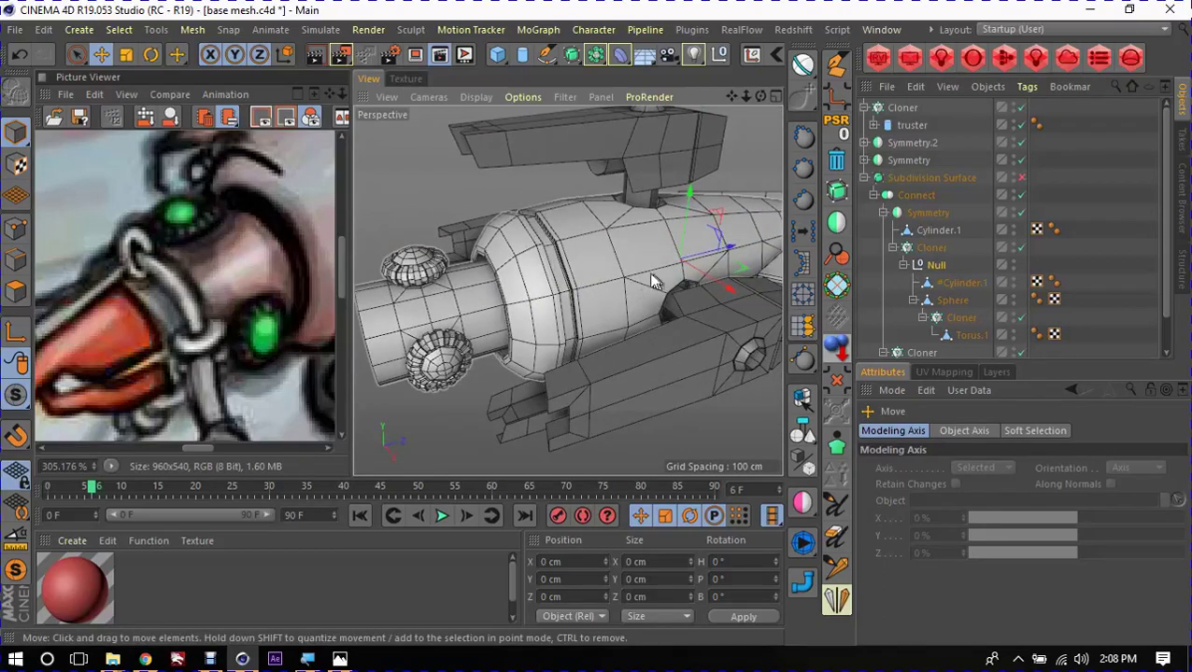
{"action": "scroll", "coordinate": [616, 283], "scroll_direction": "down", "scroll_amount": 3}
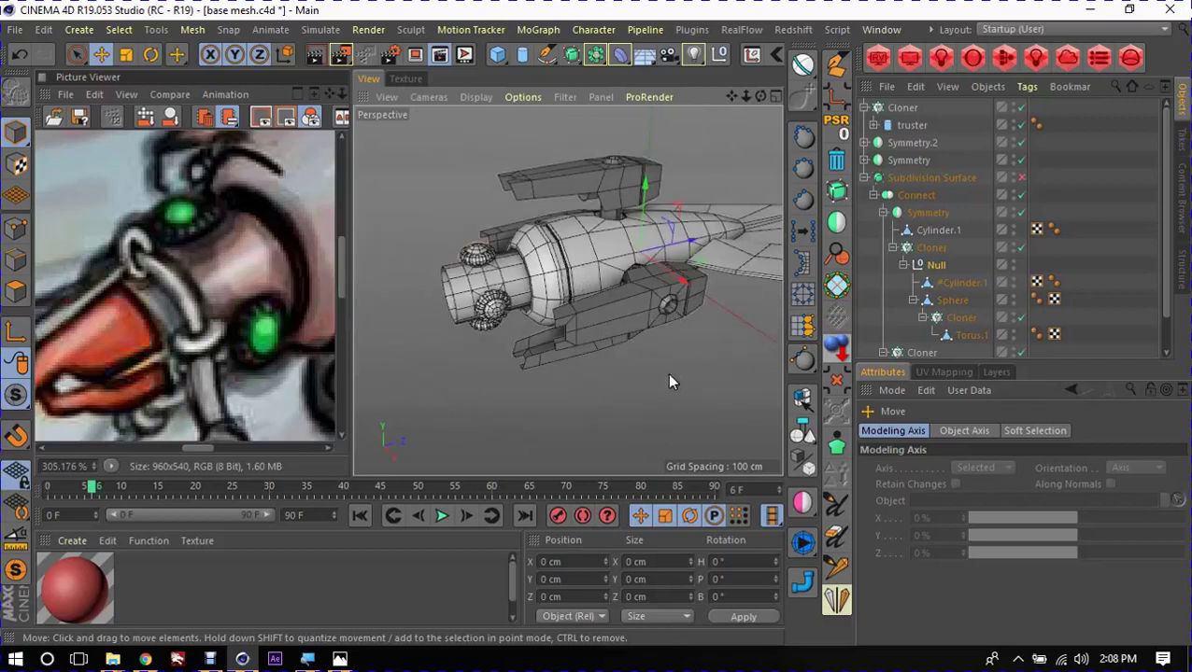
{"action": "key", "text": "v"}
{"action": "left_click", "coordinate": [671, 418]}
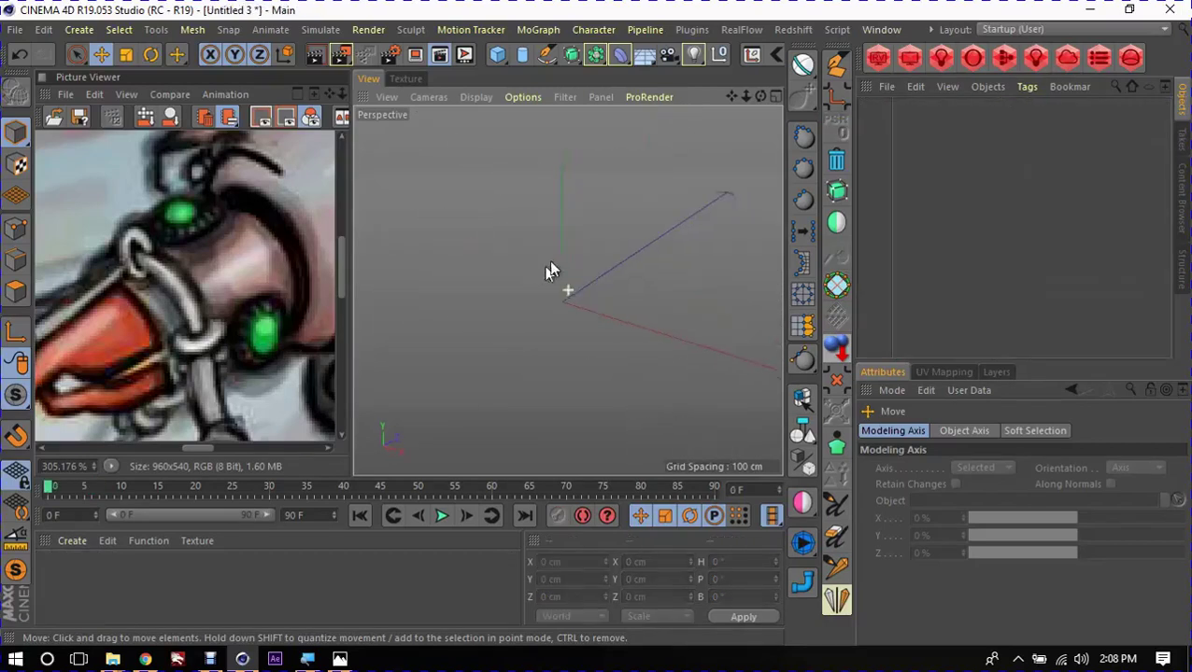
Step: Add a test Cube in Untitled 3, orbit around it, then switch back to base mesh.c4d
{"action": "left_click", "coordinate": [498, 54]}
{"action": "mouse_move", "coordinate": [538, 269]}
{"action": "left_mouse_down", "text": "alt"}
{"action": "mouse_move", "coordinate": [559, 309]}
{"action": "mouse_move", "coordinate": [590, 319]}
{"action": "mouse_move", "coordinate": [500, 311]}
{"action": "mouse_move", "coordinate": [573, 314]}
{"action": "mouse_move", "coordinate": [574, 295]}
{"action": "mouse_move", "coordinate": [543, 282]}
{"action": "mouse_move", "coordinate": [590, 258]}
{"action": "mouse_move", "coordinate": [553, 266]}
{"action": "mouse_move", "coordinate": [599, 267]}
{"action": "mouse_move", "coordinate": [512, 280]}
{"action": "mouse_move", "coordinate": [620, 261]}
{"action": "mouse_move", "coordinate": [574, 288]}
{"action": "mouse_move", "coordinate": [560, 271]}
{"action": "mouse_move", "coordinate": [571, 270]}
{"action": "left_mouse_up", "text": "alt"}
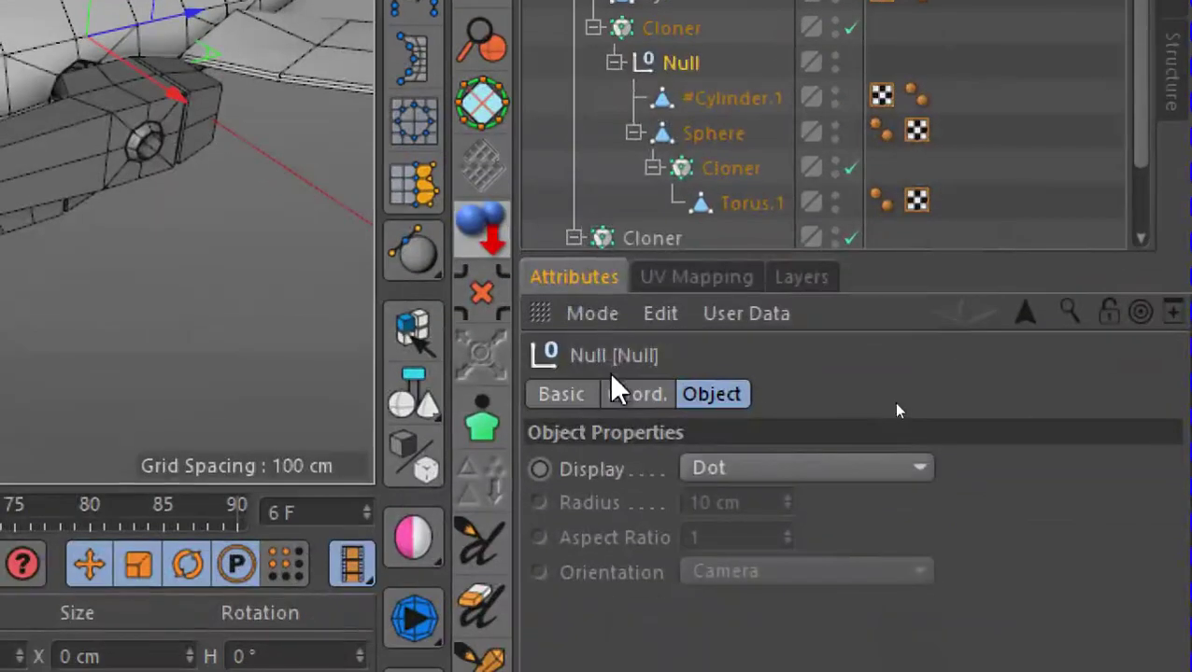
{"action": "left_click", "coordinate": [594, 315]}
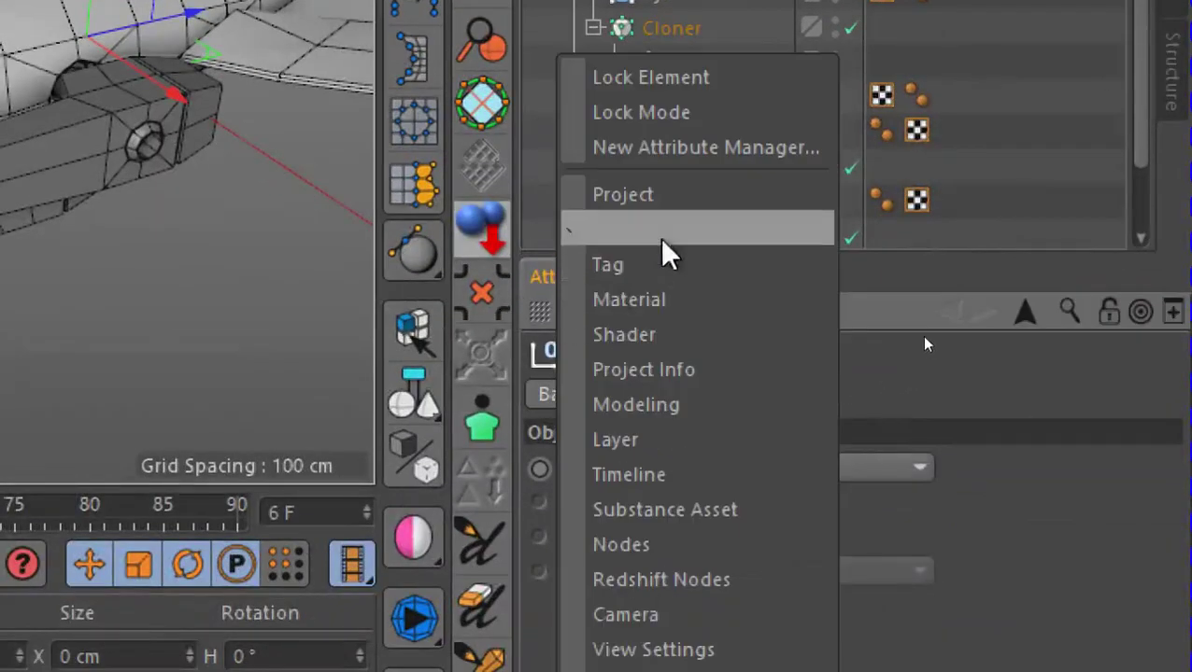
Step: In Modeling Settings Quantize, set Movement to 2.5 cm, Scaling to 2.5 % and Rotation to 5°
{"action": "left_click", "coordinate": [665, 408]}
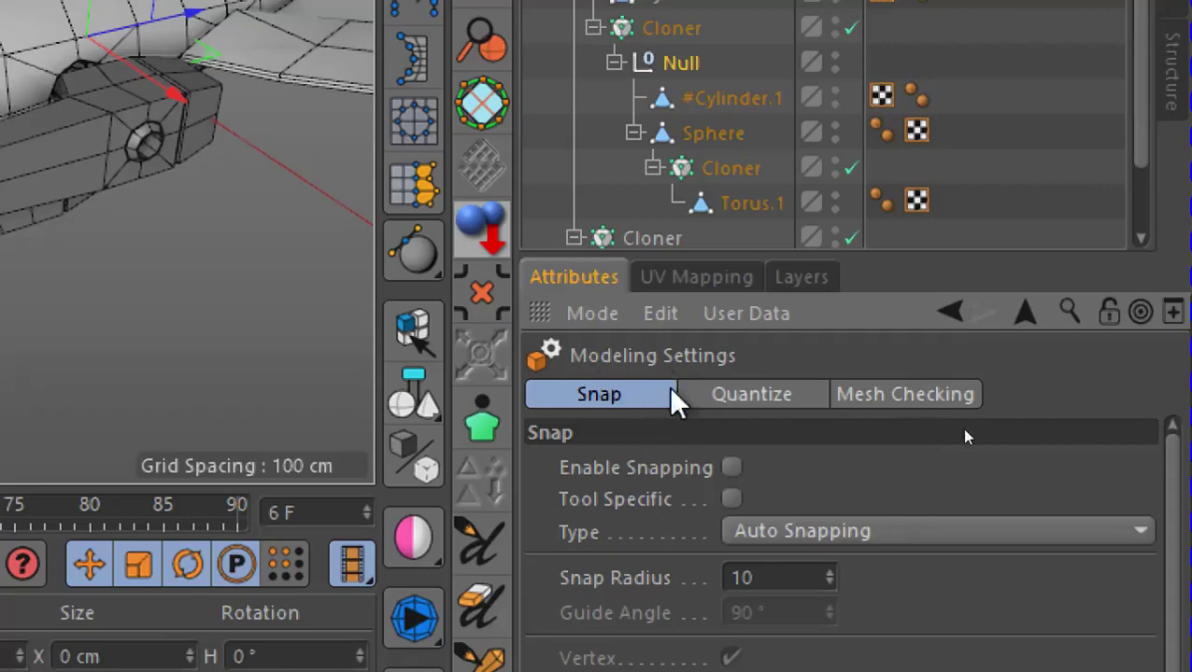
{"action": "left_click", "coordinate": [759, 403]}
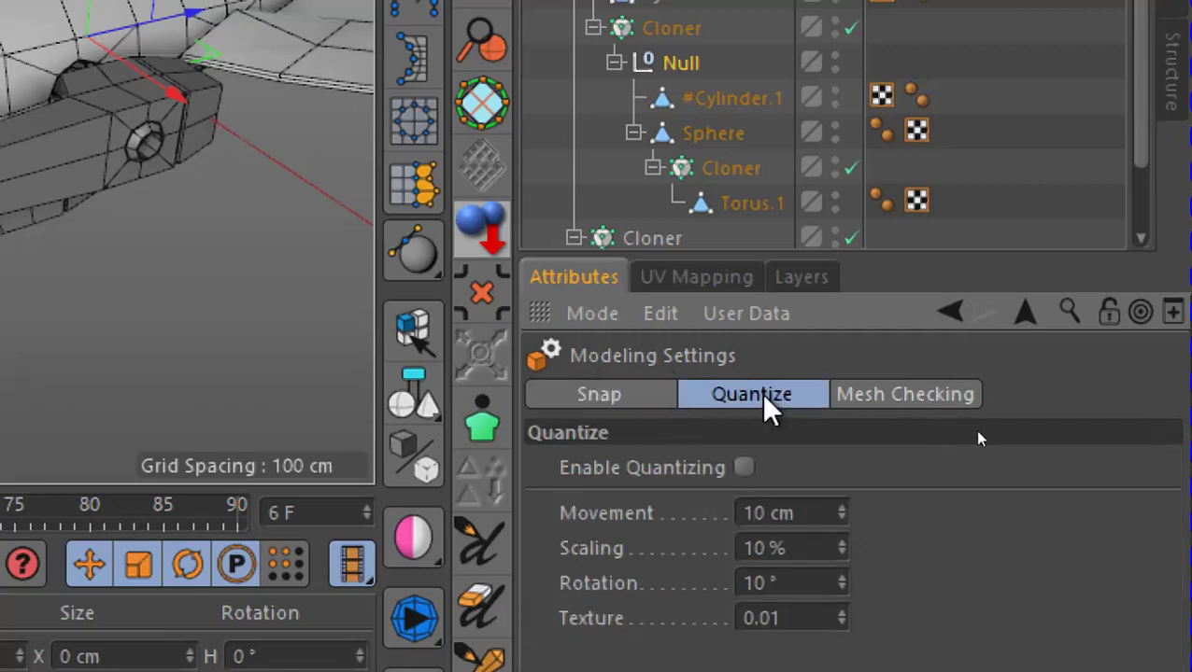
{"action": "left_click", "coordinate": [782, 509]}
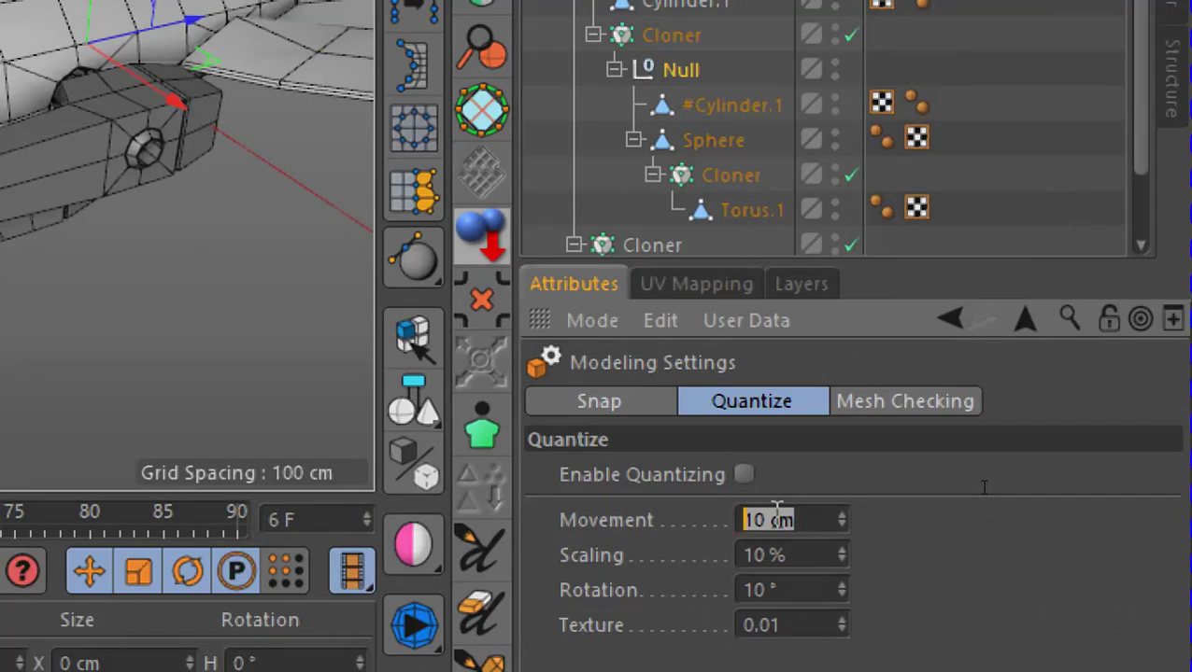
{"action": "type", "text": "2.5"}
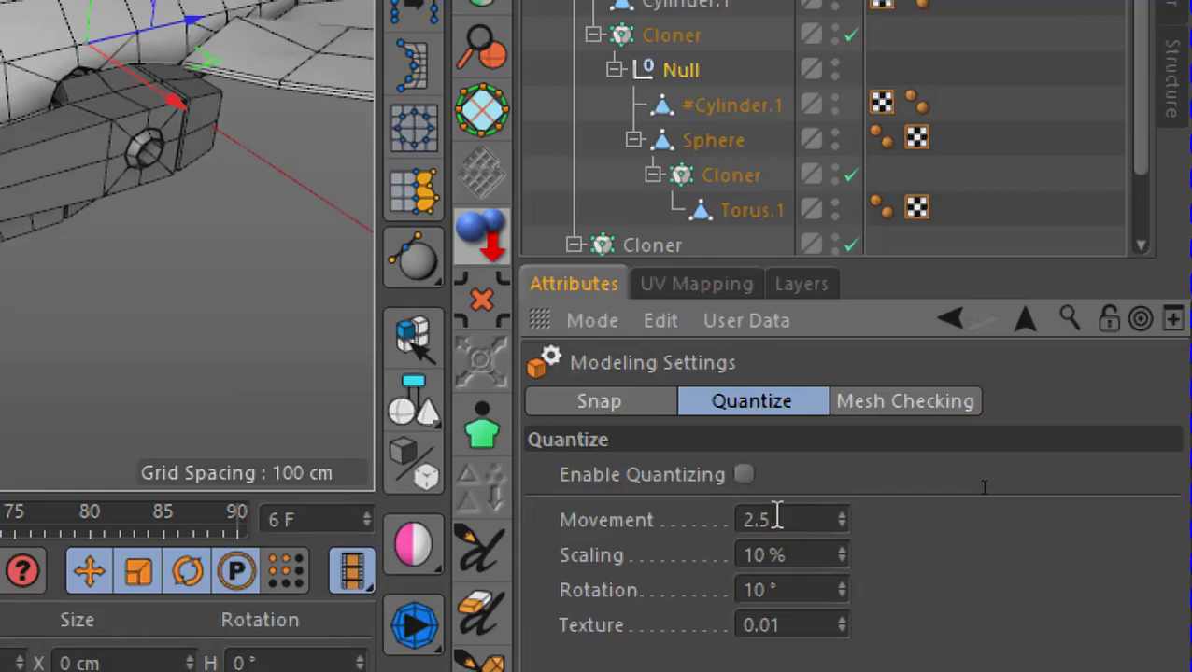
{"action": "key", "text": "Return"}
{"action": "left_click", "coordinate": [820, 553]}
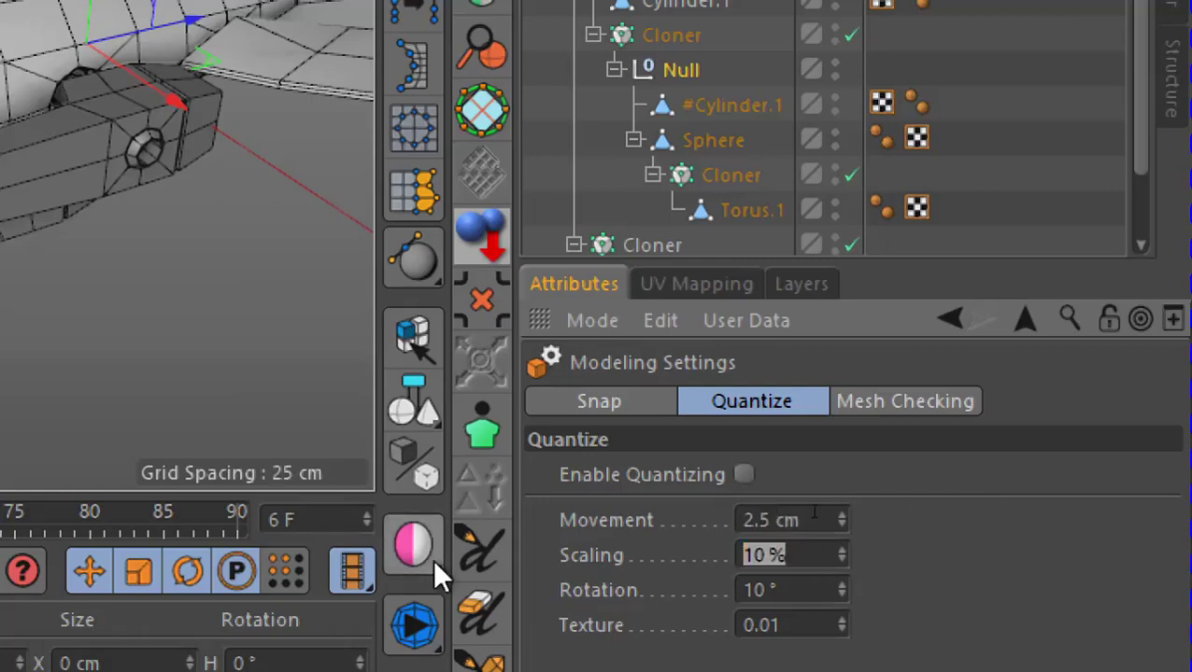
{"action": "type", "text": "2.5"}
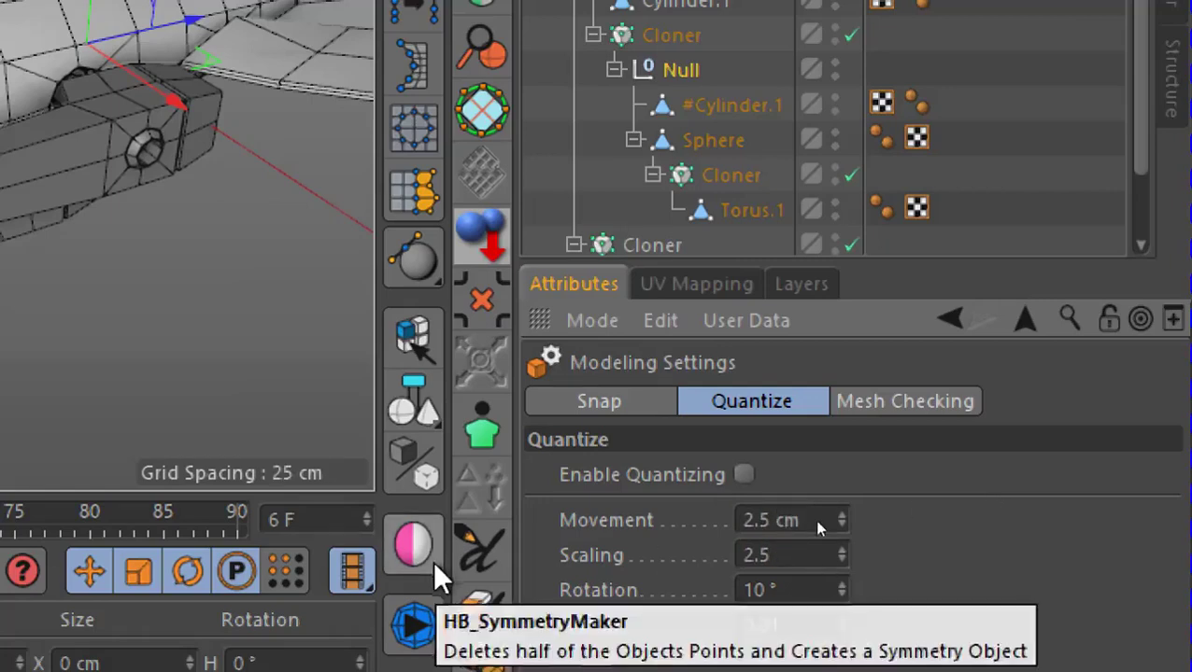
{"action": "left_click", "coordinate": [752, 590]}
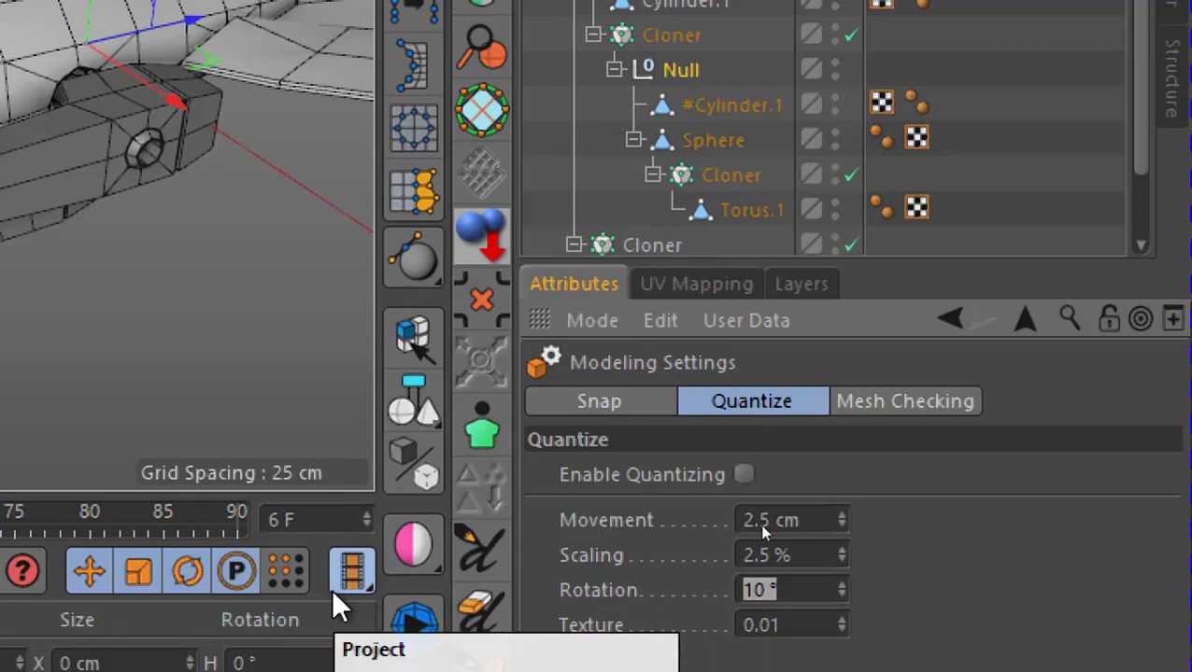
{"action": "type", "text": "5"}
{"action": "key", "text": "Return"}
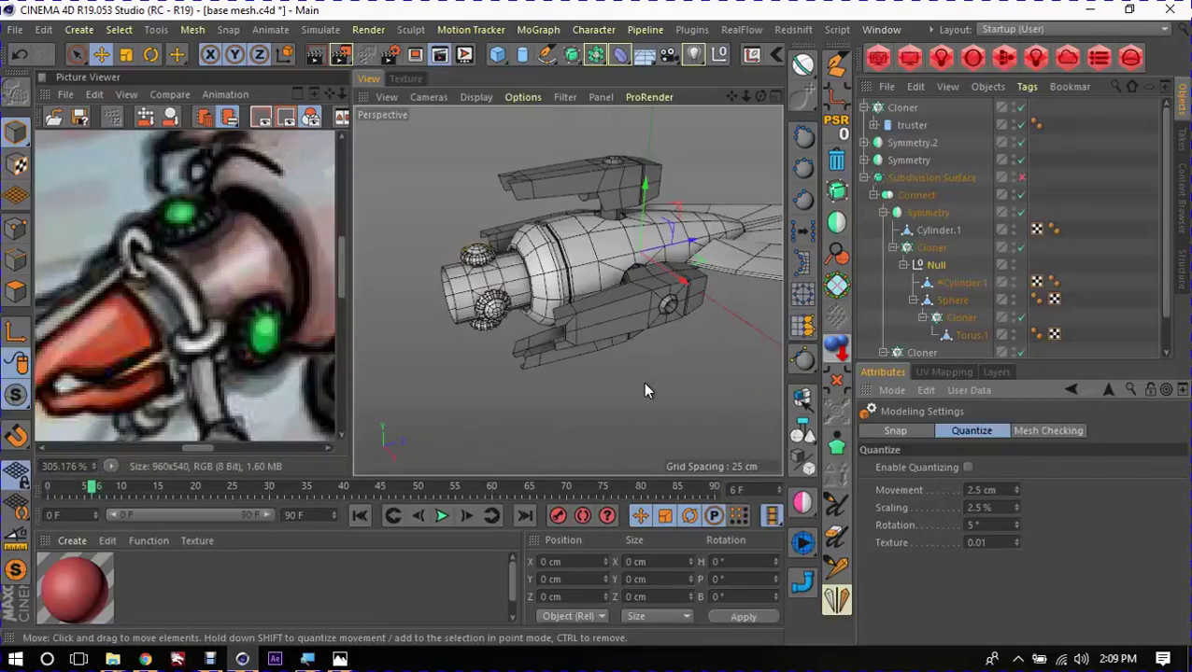
Step: Select the Cloner and slide the torus knob clones along the nozzle's Z axis
{"action": "left_click", "coordinate": [931, 247]}
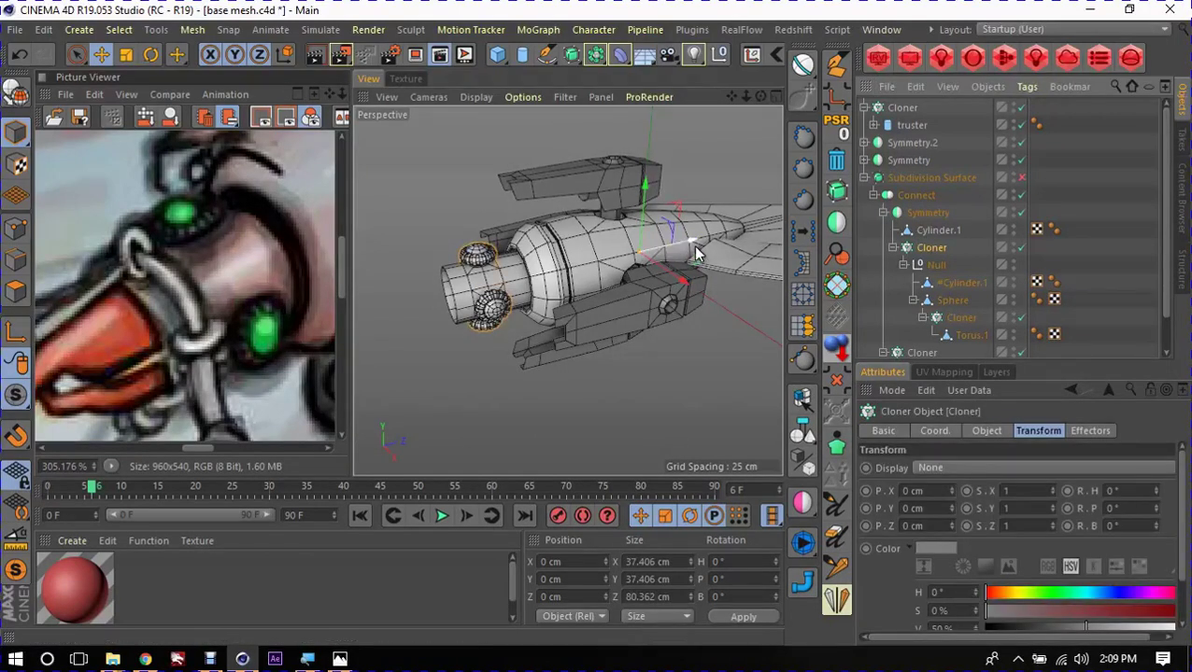
{"action": "mouse_move", "coordinate": [696, 244]}
{"action": "left_mouse_down"}
{"action": "mouse_move", "coordinate": [679, 260]}
{"action": "mouse_move", "coordinate": [701, 249]}
{"action": "mouse_move", "coordinate": [502, 268]}
{"action": "left_mouse_up"}
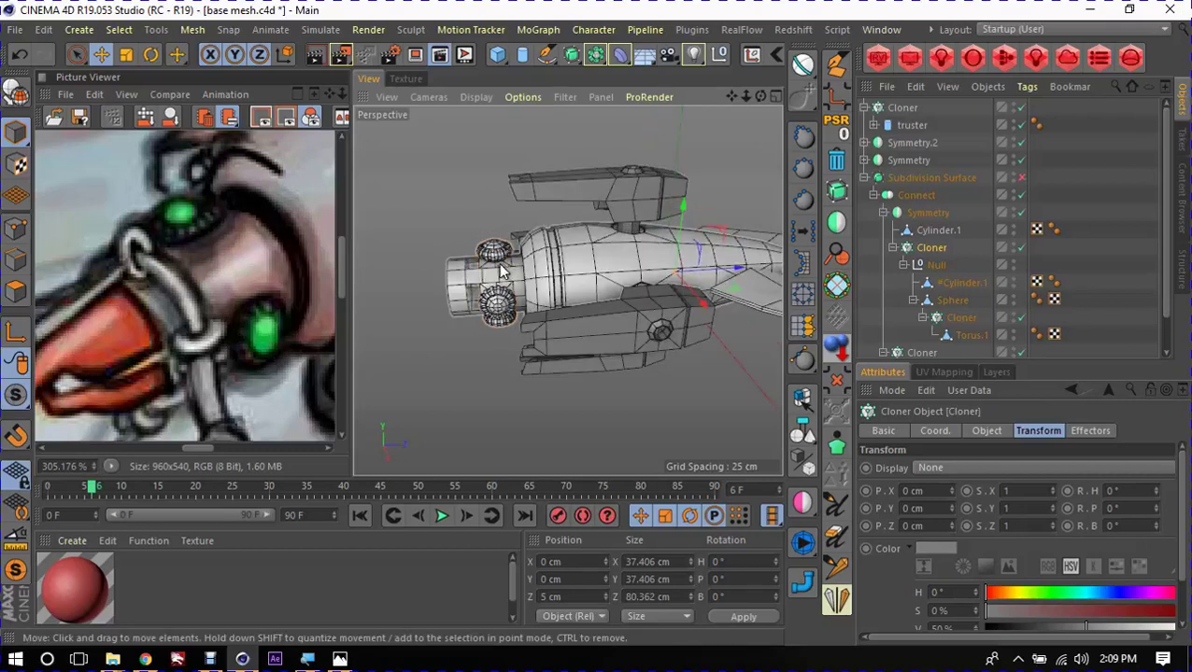
{"action": "middle_click", "coordinate": [501, 271]}
{"action": "middle_click", "coordinate": [496, 261]}
{"action": "scroll", "coordinate": [569, 249], "scroll_direction": "up", "scroll_amount": 5}
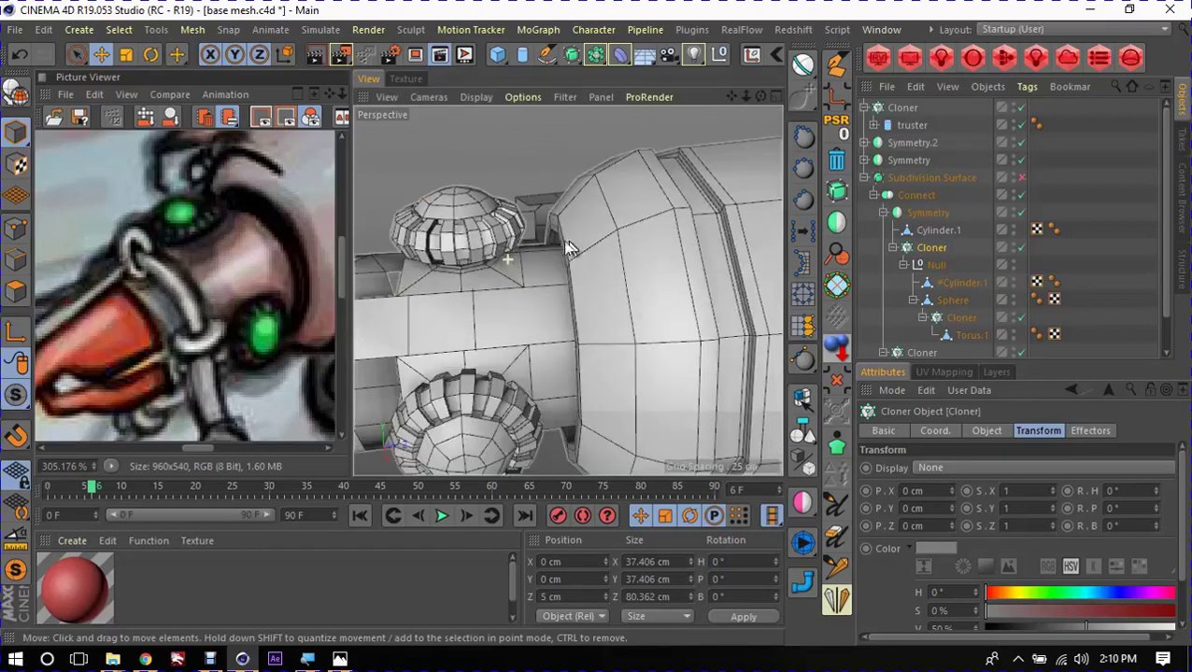
{"action": "mouse_move", "coordinate": [570, 249]}
{"action": "left_mouse_down", "text": "alt"}
{"action": "mouse_move", "coordinate": [644, 264]}
{"action": "mouse_move", "coordinate": [516, 325]}
{"action": "left_mouse_up", "text": "alt"}
Step: Select the Cylinder.1 nozzle object and start brush-selecting its components with Live Selection
{"action": "left_click", "coordinate": [481, 315]}
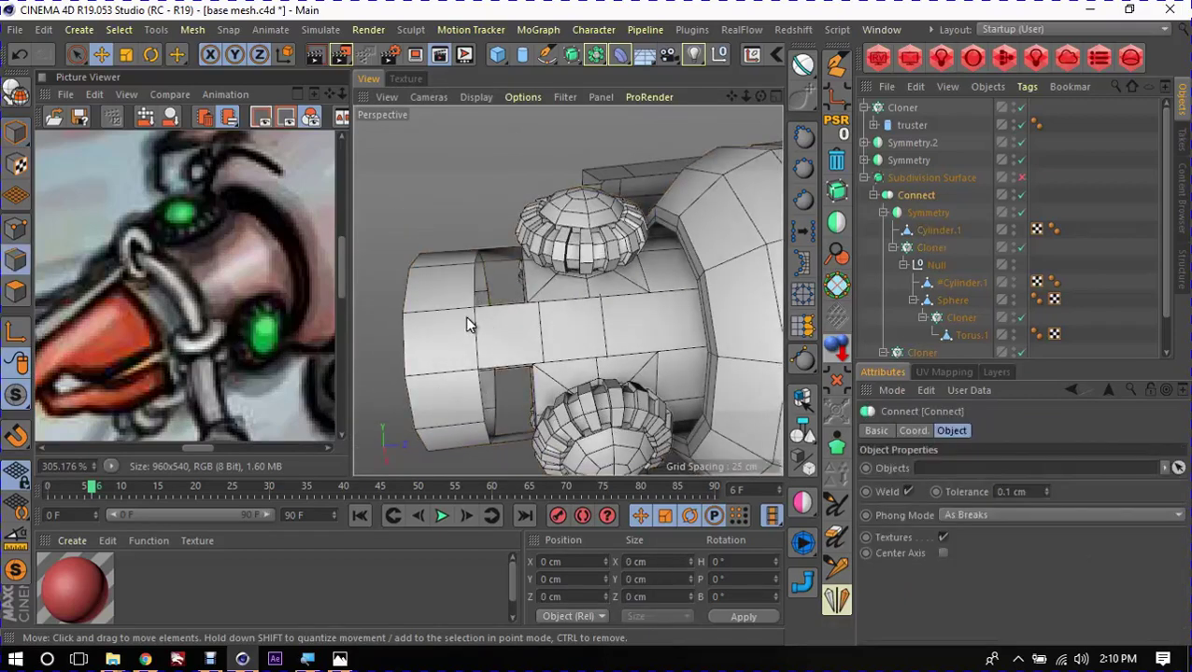
{"action": "left_click", "coordinate": [444, 311]}
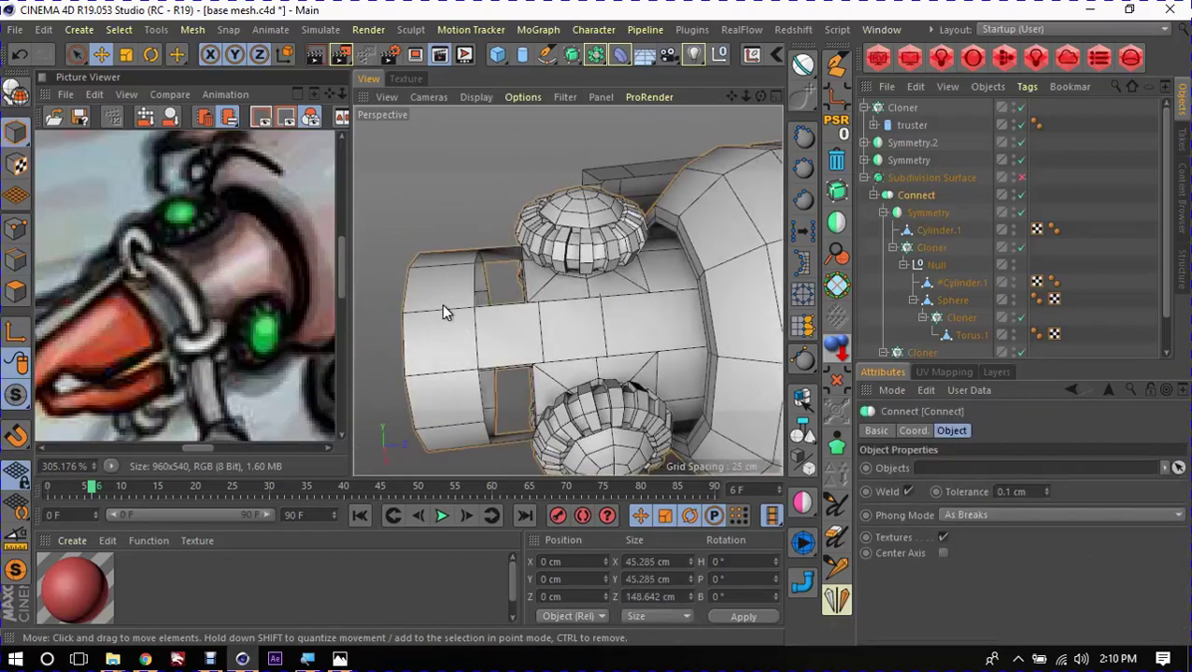
{"action": "left_click", "coordinate": [938, 229]}
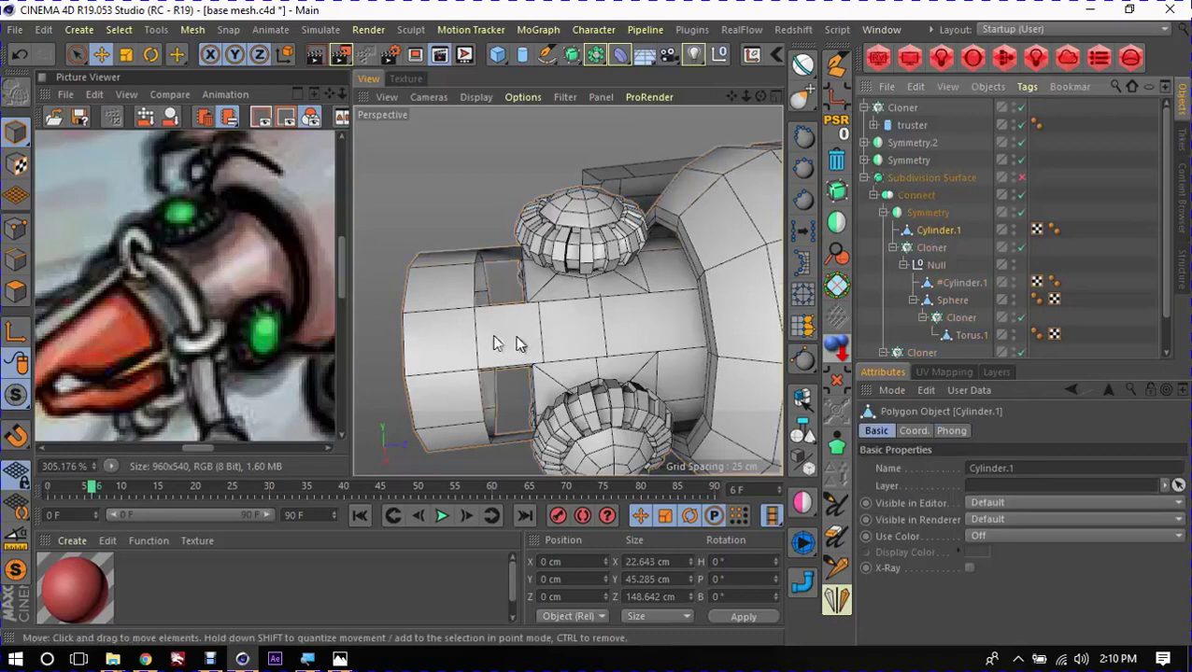
{"action": "left_click", "coordinate": [467, 350]}
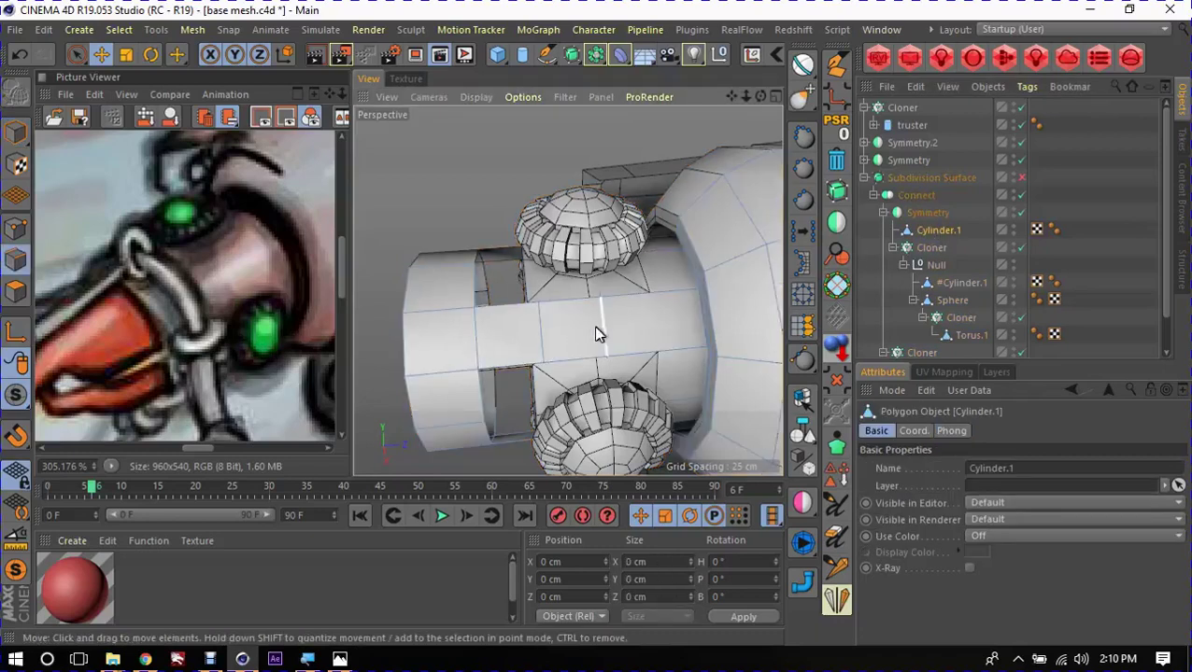
{"action": "left_click_drag", "start_coordinate": [598, 336], "coordinate": [565, 334], "text": "alt"}
{"action": "key", "text": "9"}
{"action": "left_click", "coordinate": [539, 321]}
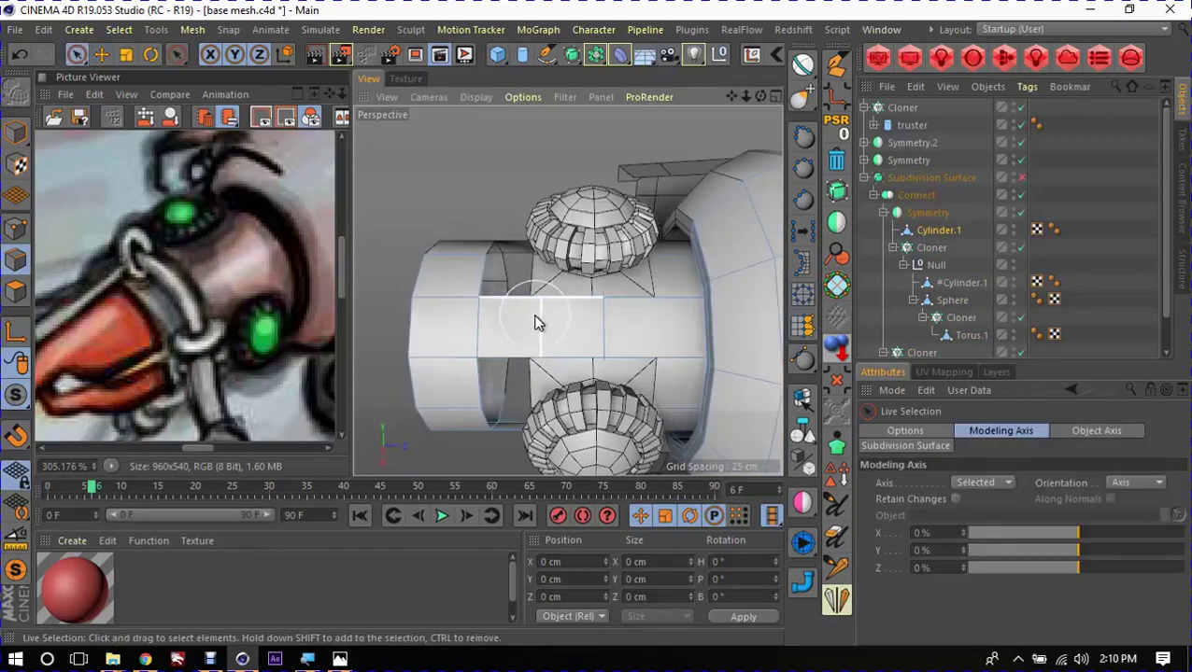
Step: In Points mode with wireframe display, brush-select the rings of points at the nozzle's end
{"action": "key", "text": "Return"}
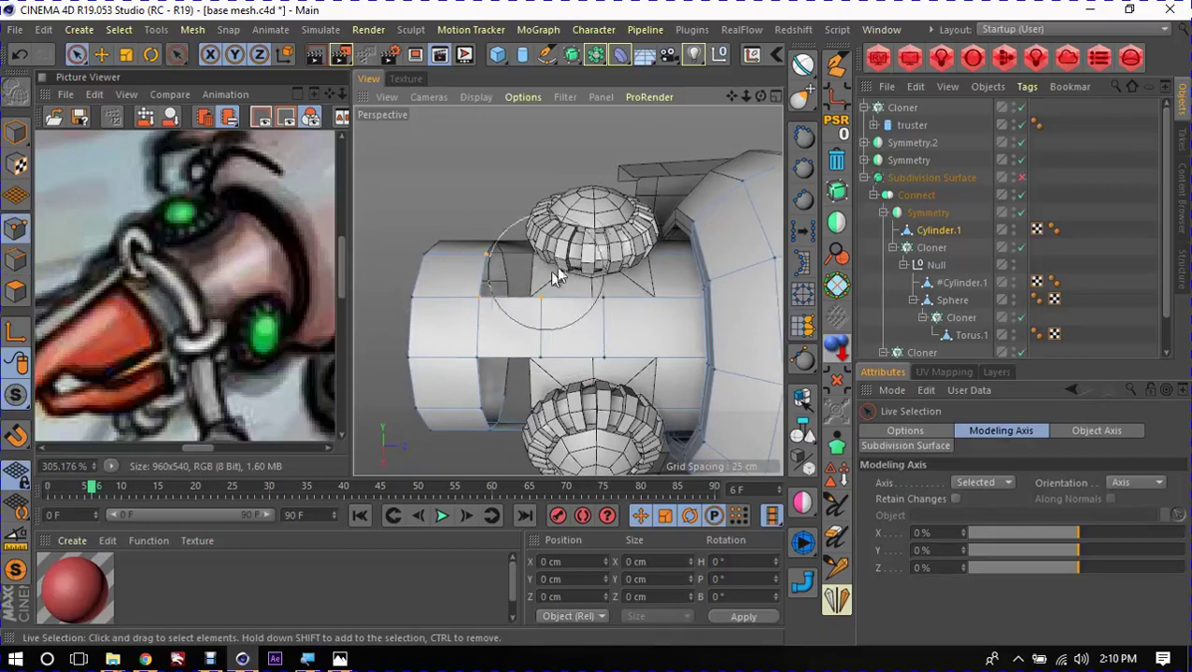
{"action": "left_click_drag", "start_coordinate": [543, 297], "coordinate": [578, 268]}
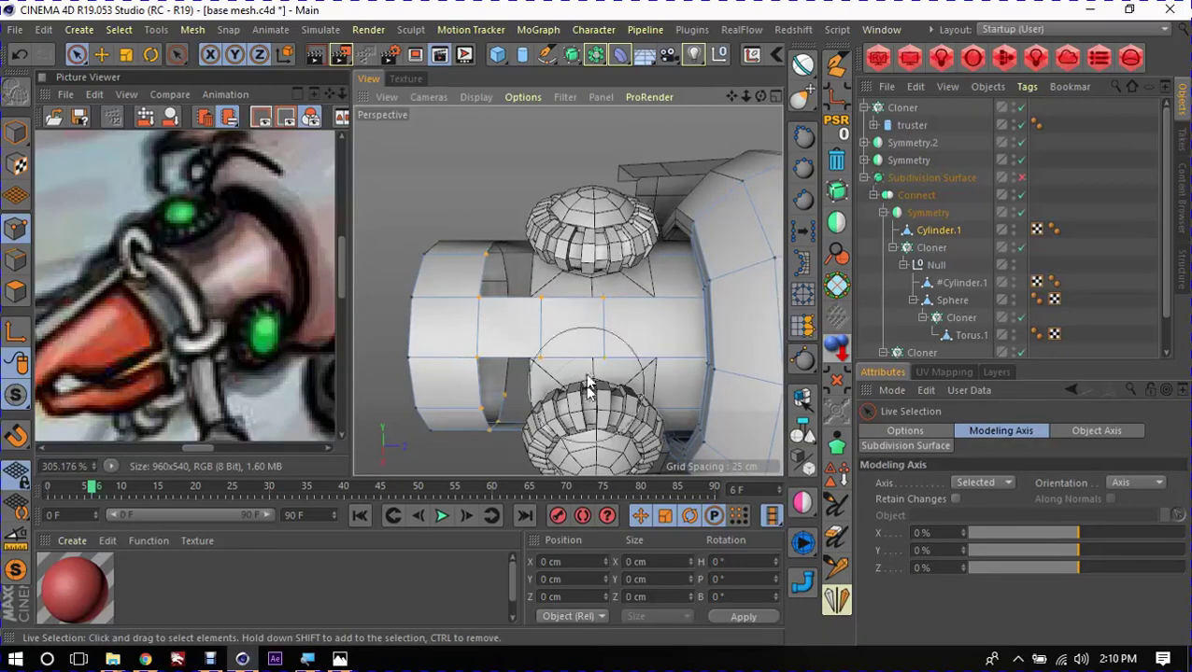
{"action": "key", "text": "n"}
{"action": "key", "text": "g"}
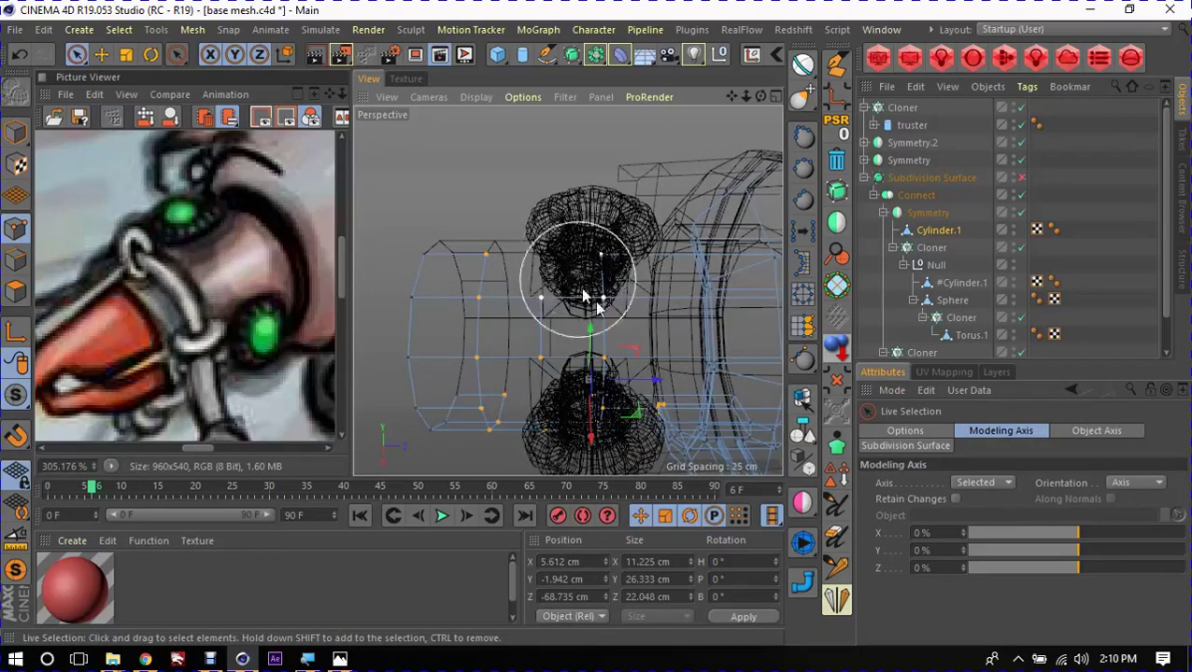
{"action": "mouse_move", "coordinate": [716, 400]}
{"action": "left_mouse_down"}
{"action": "mouse_move", "coordinate": [617, 372]}
{"action": "mouse_move", "coordinate": [503, 245]}
{"action": "mouse_move", "coordinate": [409, 213]}
{"action": "mouse_move", "coordinate": [605, 152]}
{"action": "mouse_move", "coordinate": [633, 280]}
{"action": "mouse_move", "coordinate": [583, 357]}
{"action": "mouse_move", "coordinate": [596, 325]}
{"action": "mouse_move", "coordinate": [614, 322]}
{"action": "left_mouse_up"}
{"action": "key", "text": "e"}
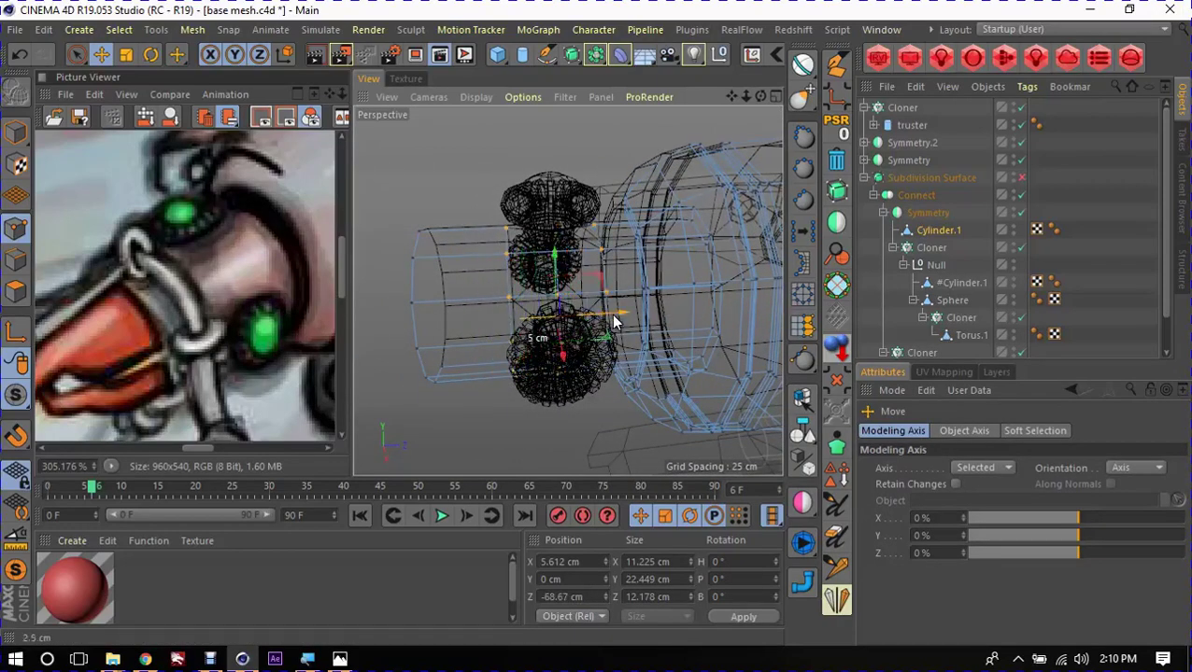
Step: Return to Model mode with Gouraud shading and the Move tool active
{"action": "key", "text": "Return"}
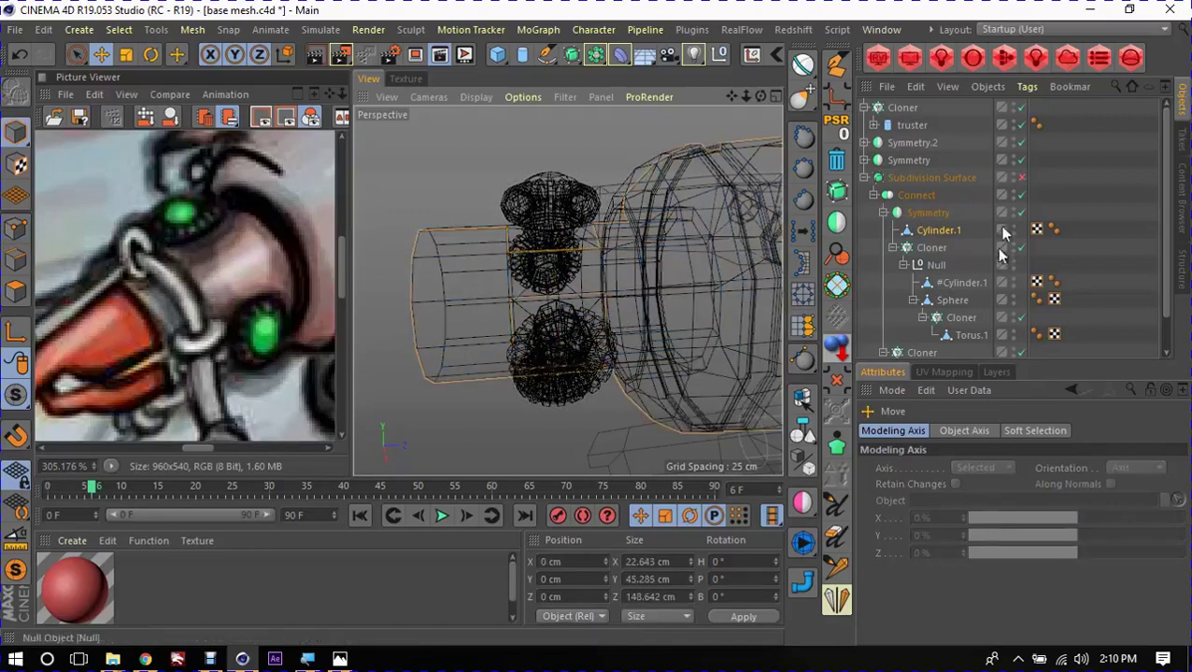
{"action": "key", "text": "d"}
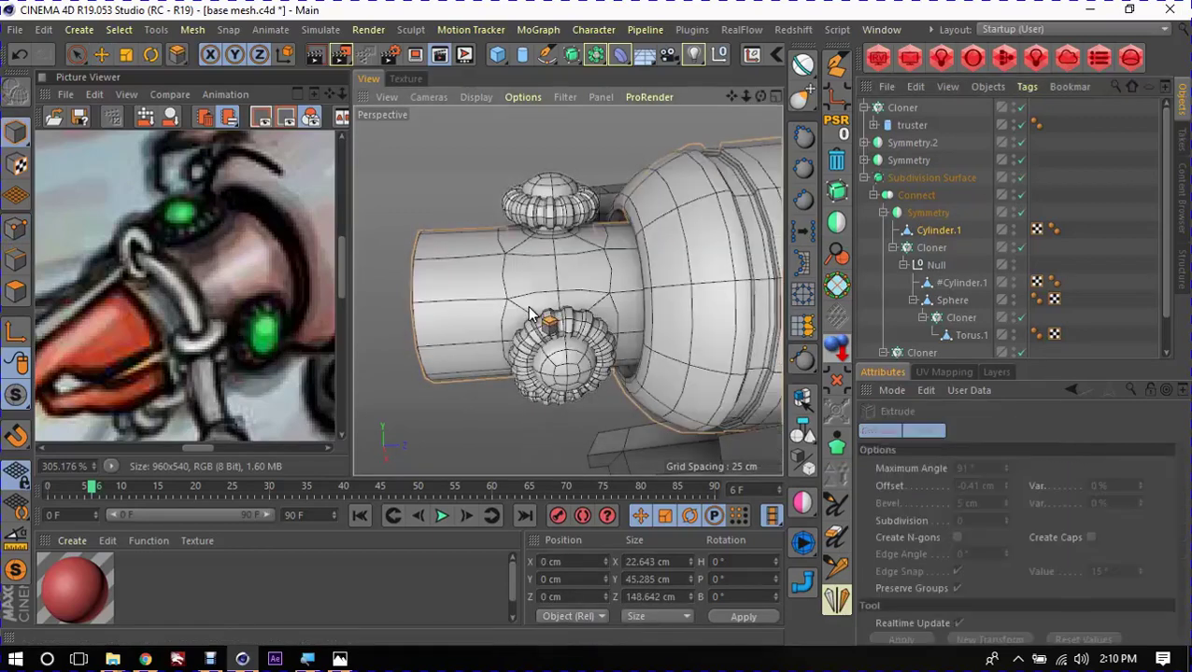
{"action": "key", "text": "e"}
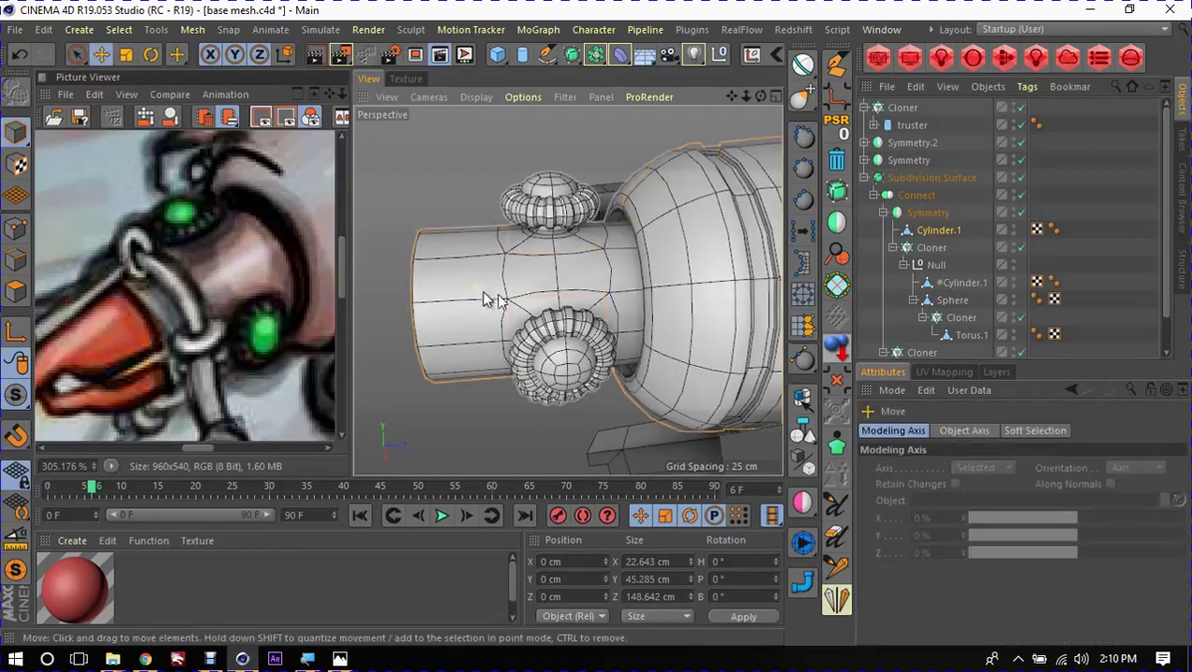
Step: Inspect the nozzle and its two torus knobs, then select Subdivision Surface and Connect
{"action": "mouse_move", "coordinate": [493, 298]}
{"action": "left_mouse_down", "text": "alt"}
{"action": "mouse_move", "coordinate": [537, 309]}
{"action": "mouse_move", "coordinate": [619, 435]}
{"action": "mouse_move", "coordinate": [532, 404]}
{"action": "mouse_move", "coordinate": [425, 286]}
{"action": "mouse_move", "coordinate": [530, 241]}
{"action": "mouse_move", "coordinate": [490, 245]}
{"action": "mouse_move", "coordinate": [479, 263]}
{"action": "mouse_move", "coordinate": [584, 284]}
{"action": "mouse_move", "coordinate": [479, 314]}
{"action": "left_mouse_up", "text": "alt"}
{"action": "scroll", "coordinate": [537, 309], "scroll_direction": "down", "scroll_amount": 3}
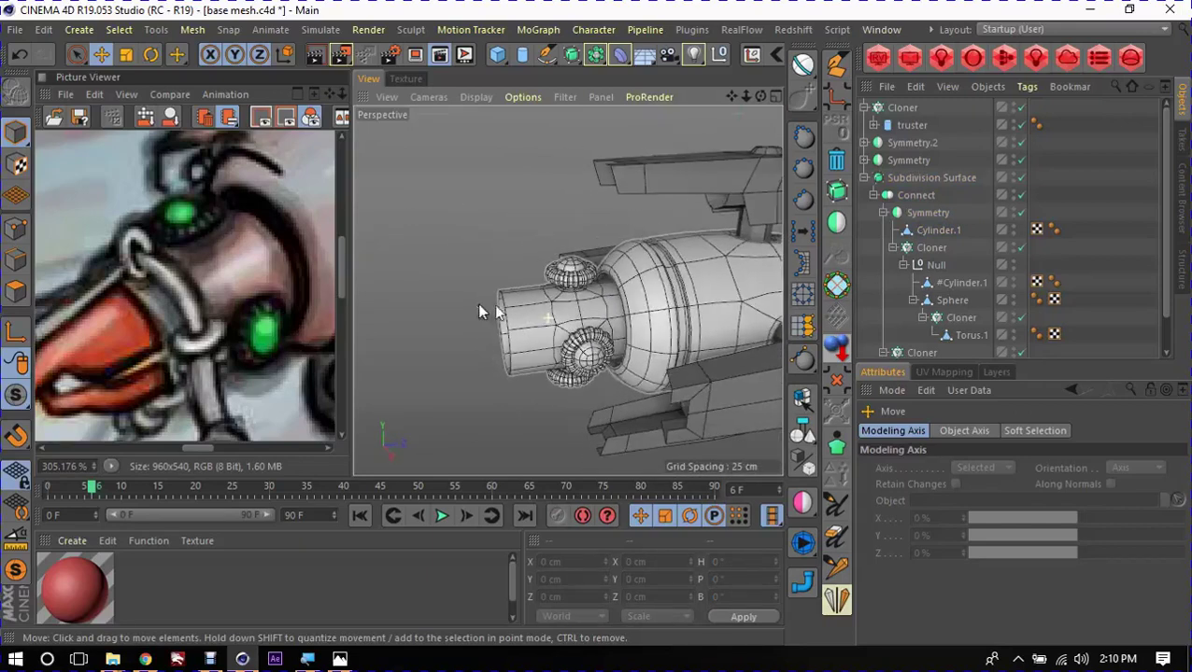
{"action": "scroll", "coordinate": [605, 284], "scroll_direction": "up", "scroll_amount": 3}
{"action": "left_click_drag", "start_coordinate": [605, 284], "coordinate": [565, 308], "text": "alt"}
{"action": "left_click_drag", "start_coordinate": [466, 301], "coordinate": [506, 327], "text": "alt"}
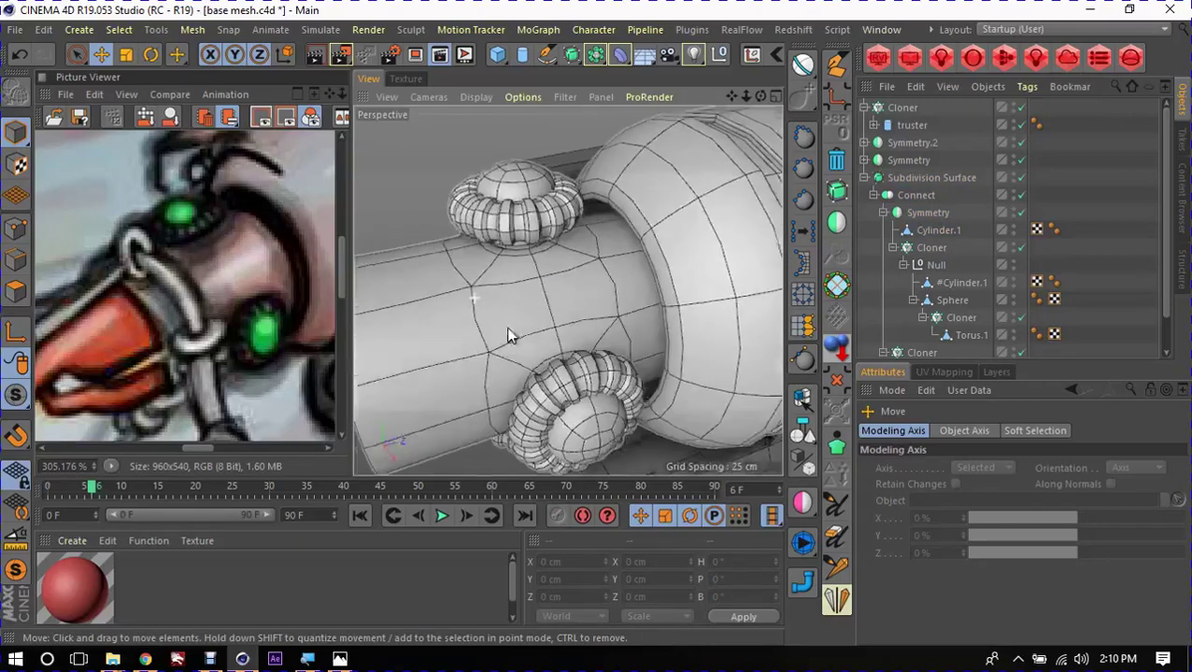
{"action": "scroll", "coordinate": [495, 274], "scroll_direction": "up", "scroll_amount": 3}
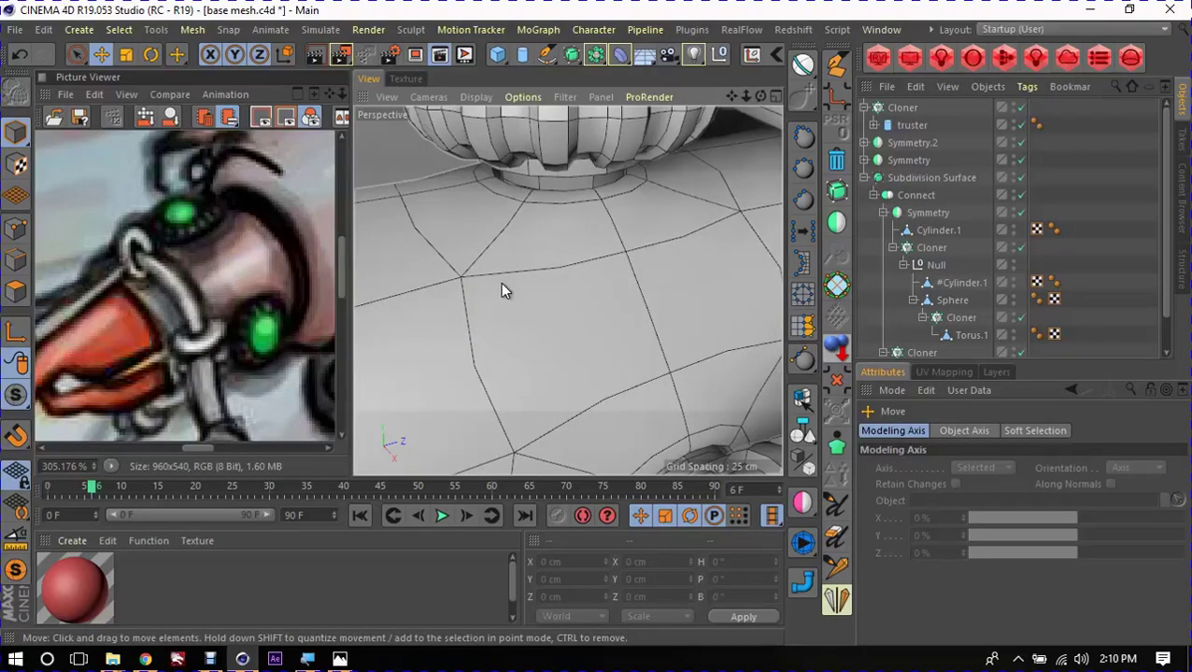
{"action": "scroll", "coordinate": [503, 269], "scroll_direction": "down", "scroll_amount": 5}
{"action": "left_click_drag", "start_coordinate": [502, 296], "coordinate": [537, 293], "text": "alt"}
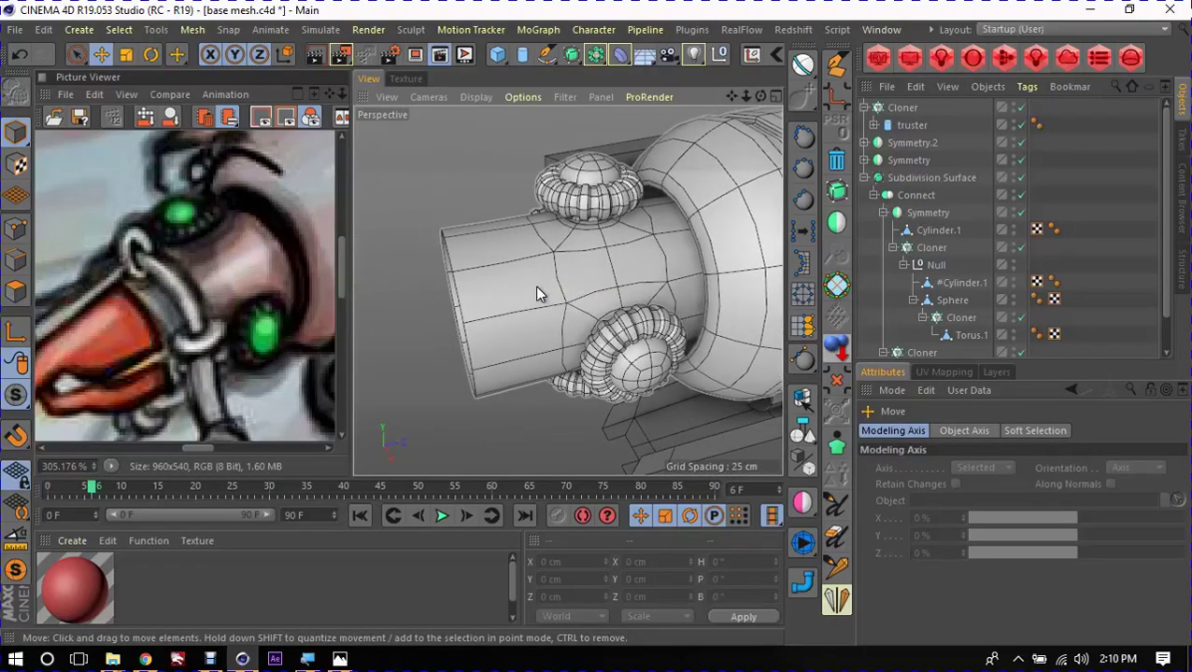
{"action": "left_click", "coordinate": [513, 286]}
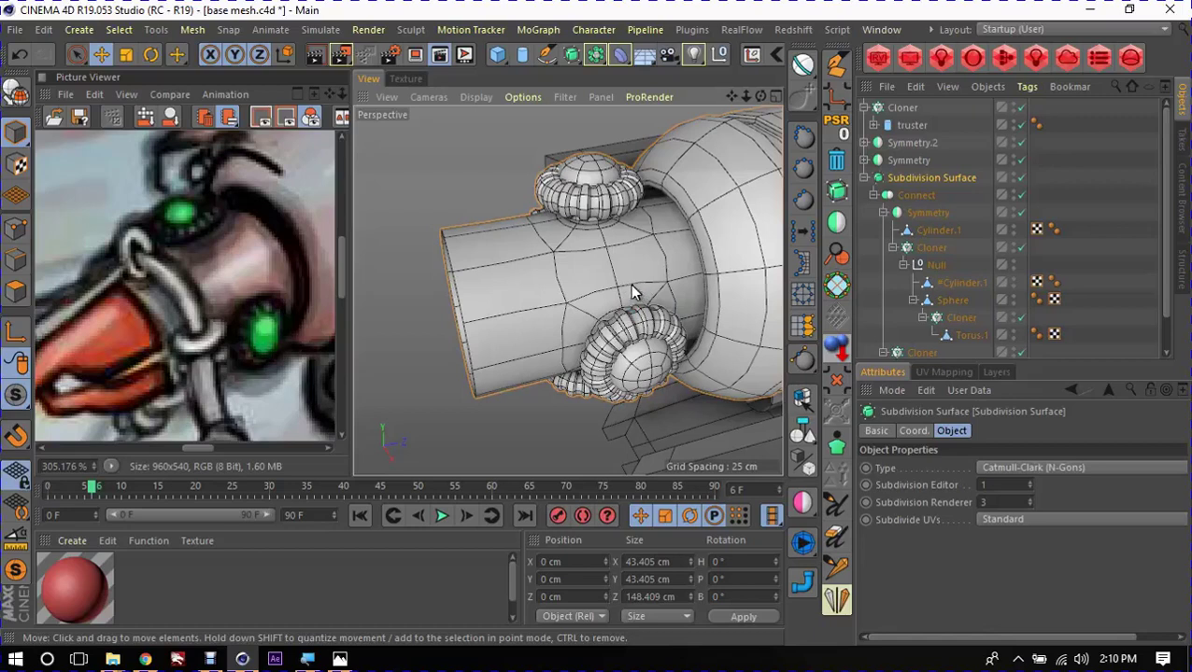
{"action": "left_click", "coordinate": [468, 281]}
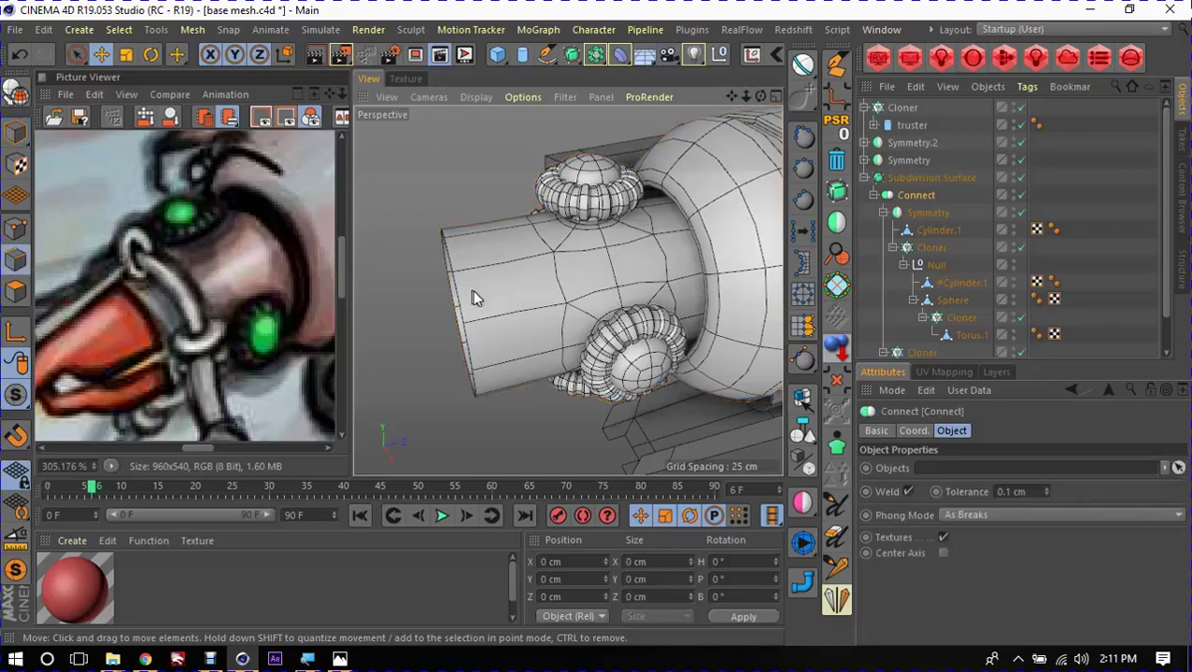
Step: On Cylinder.1, select the nozzle's open-end edge loop and slide it along the tube
{"action": "left_click", "coordinate": [938, 231]}
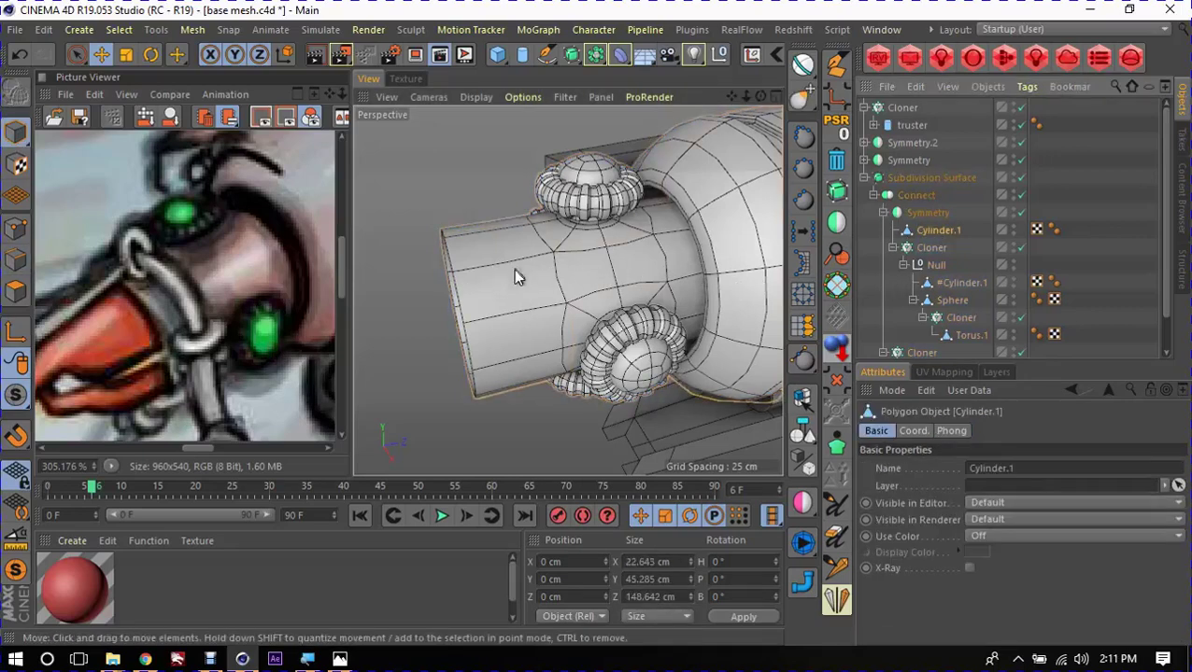
{"action": "double_click", "coordinate": [462, 288]}
{"action": "left_click_drag", "start_coordinate": [521, 292], "coordinate": [523, 289], "text": "alt"}
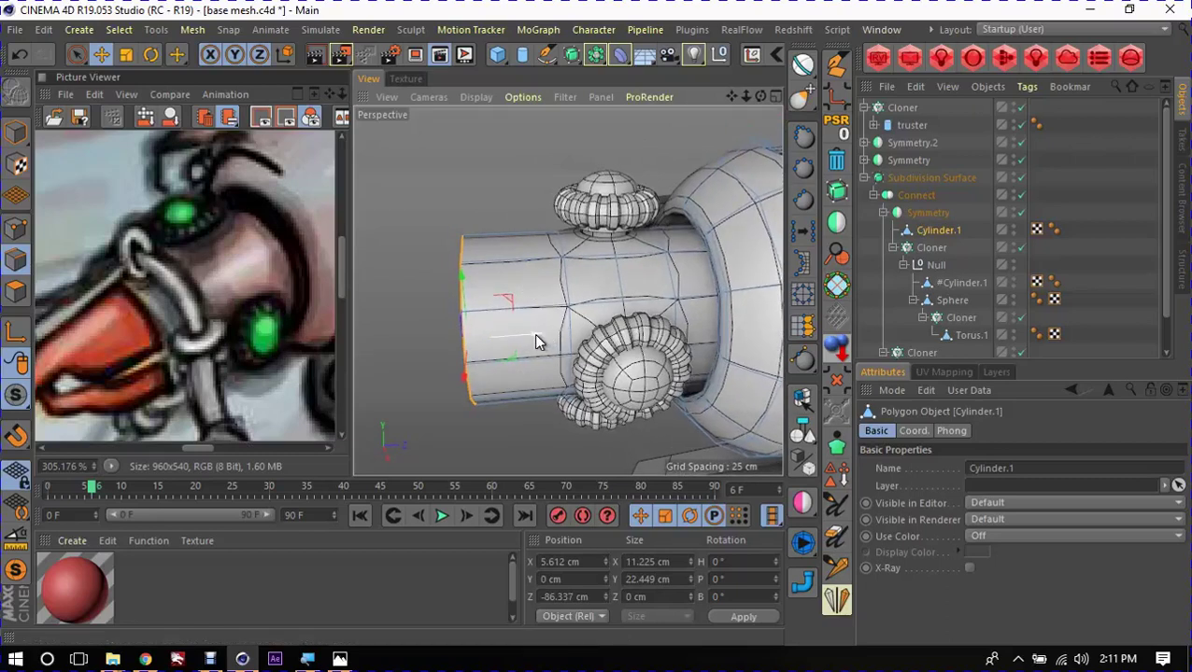
{"action": "left_click_drag", "start_coordinate": [538, 337], "coordinate": [565, 339]}
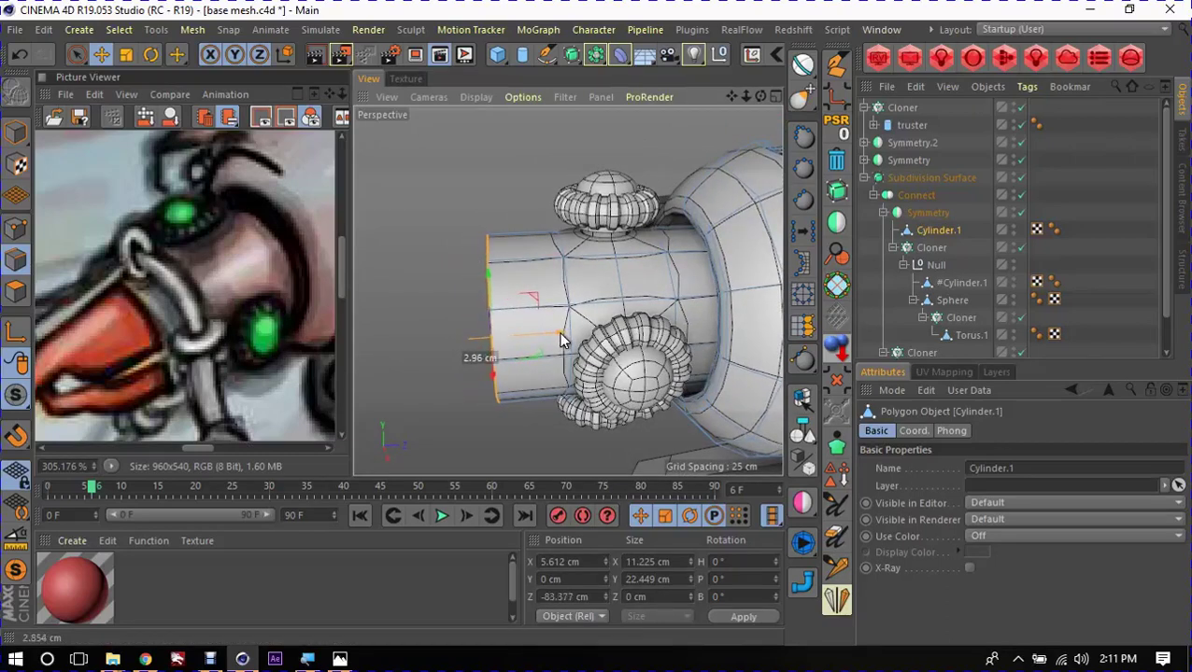
{"action": "left_click_drag", "start_coordinate": [469, 300], "coordinate": [495, 296], "text": "alt"}
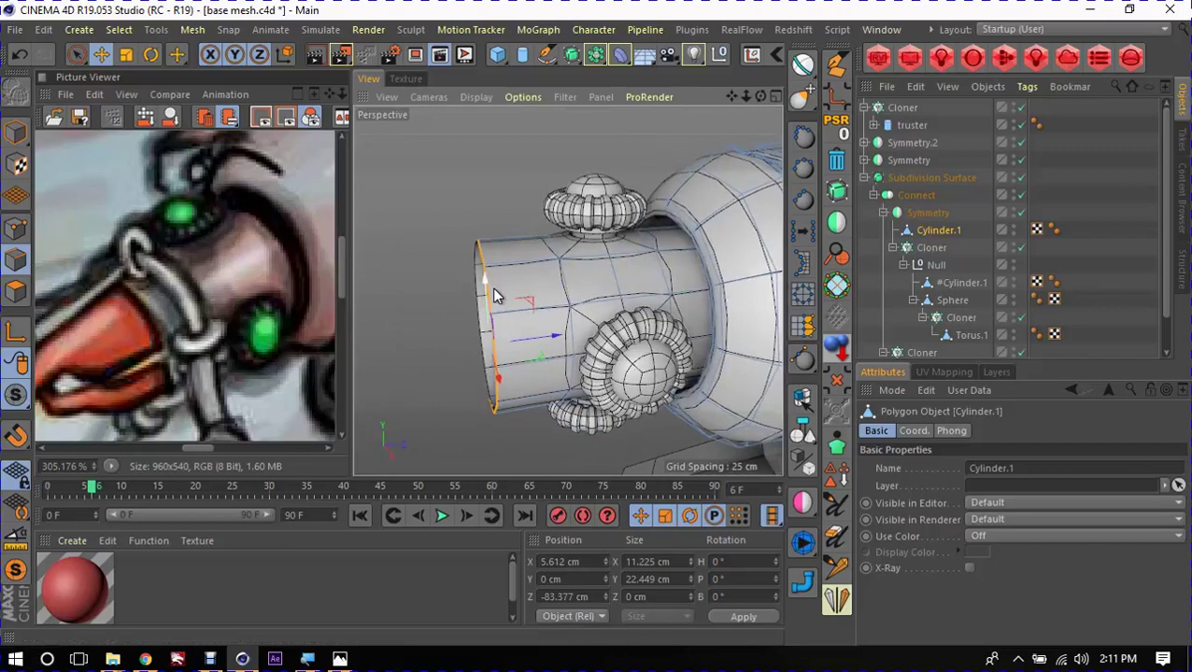
Step: Cut a new edge loop near the nozzle's end with Loop/Path Cut
{"action": "key", "text": "k"}
{"action": "key", "text": "l"}
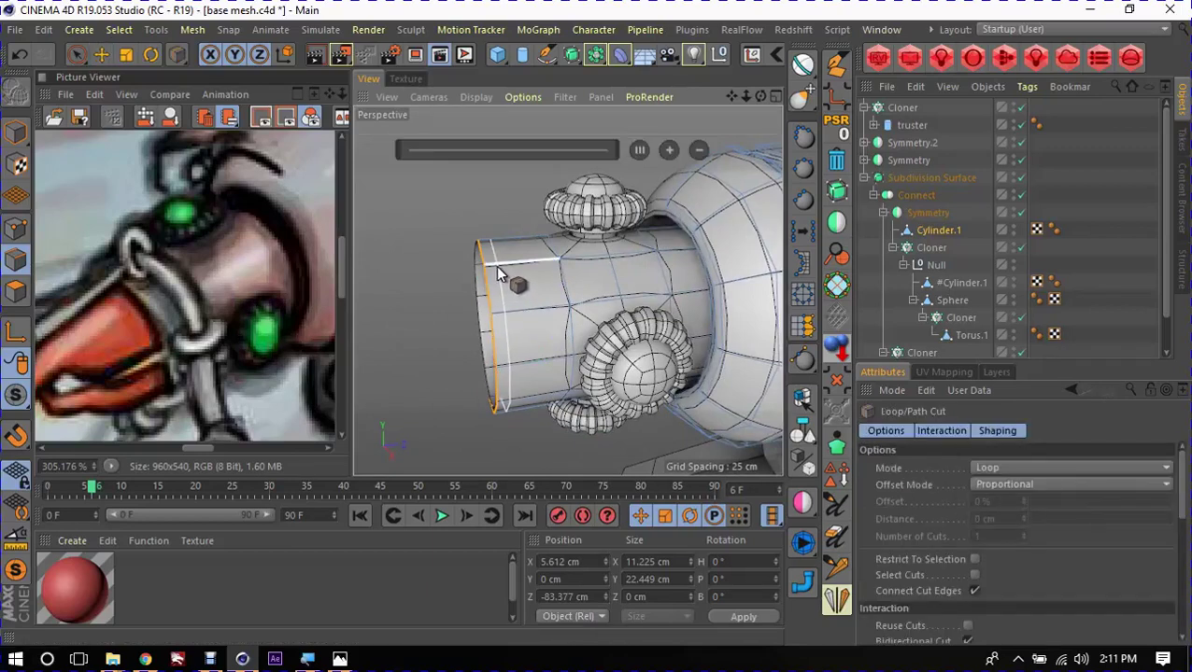
{"action": "left_click", "coordinate": [492, 265]}
{"action": "left_click_drag", "start_coordinate": [484, 304], "coordinate": [703, 331], "text": "alt"}
Step: Scale the end loop down to about 74% on Object axis, then weld its points
{"action": "key", "text": "e"}
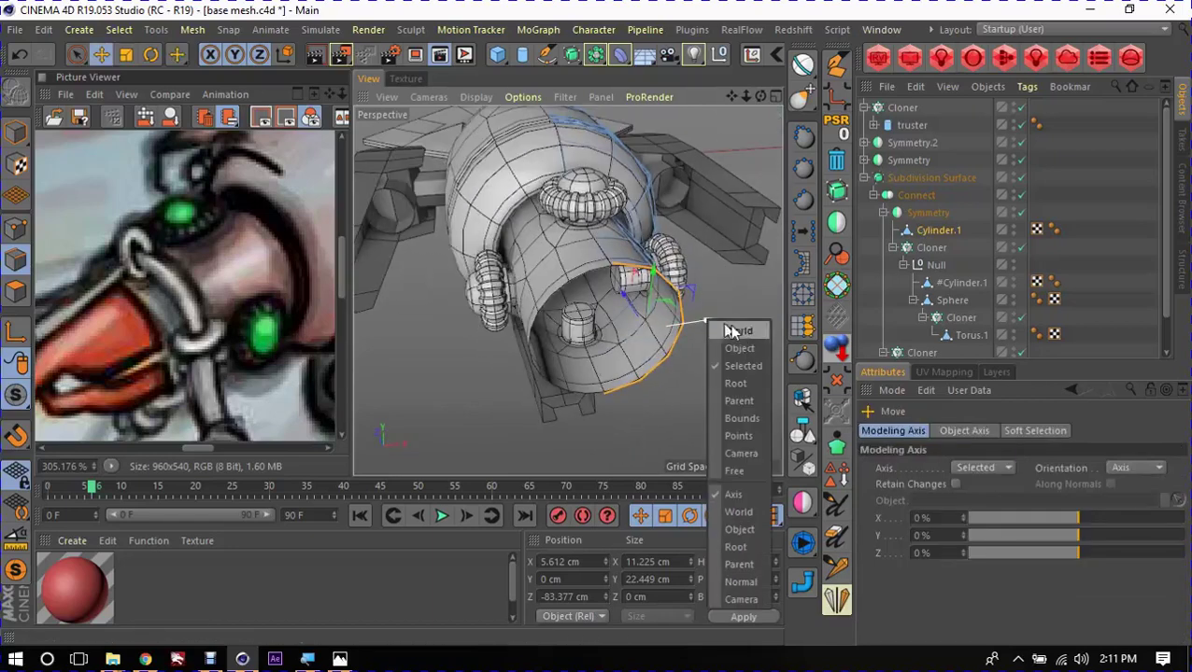
{"action": "left_click", "coordinate": [740, 348]}
{"action": "mouse_move", "coordinate": [719, 334]}
{"action": "left_mouse_down", "text": "alt"}
{"action": "mouse_move", "coordinate": [596, 315]}
{"action": "mouse_move", "coordinate": [576, 268]}
{"action": "left_mouse_up", "text": "alt"}
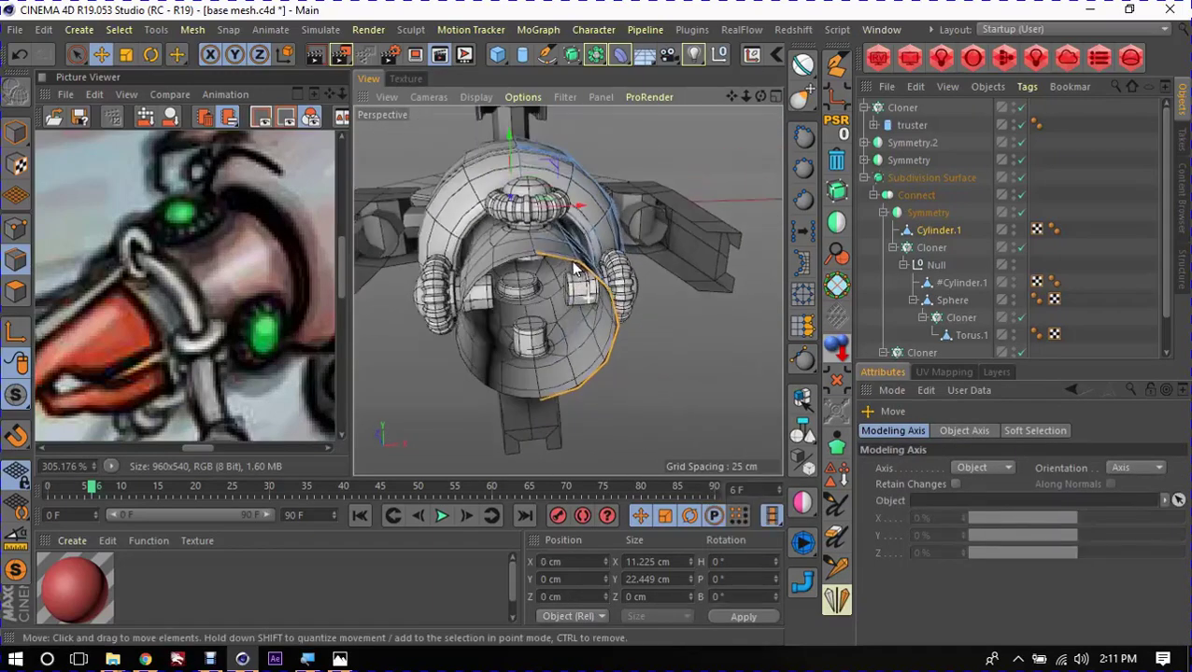
{"action": "key", "text": "t"}
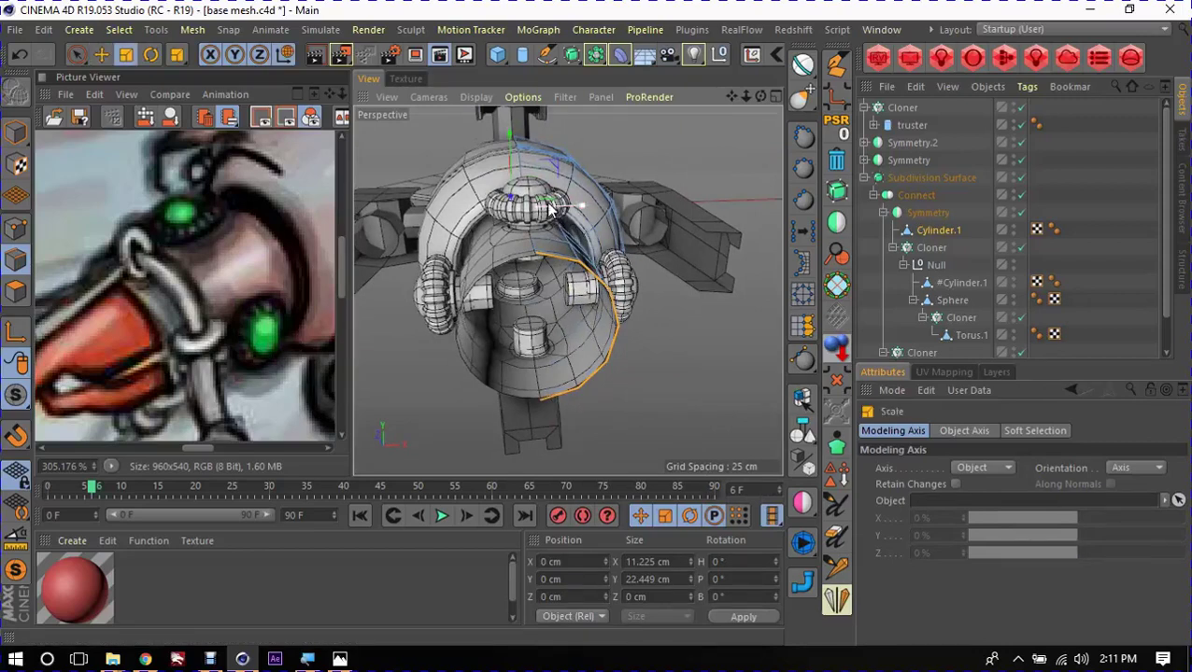
{"action": "left_click_drag", "start_coordinate": [557, 170], "coordinate": [533, 189]}
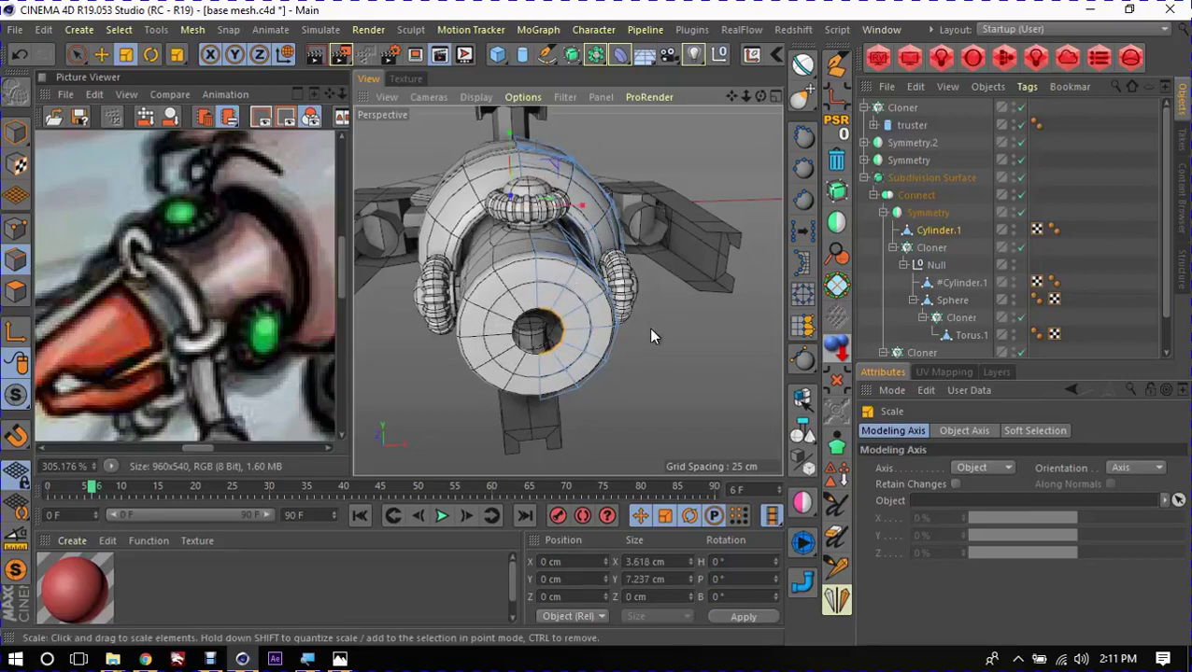
{"action": "key", "text": "m"}
{"action": "key", "text": "q"}
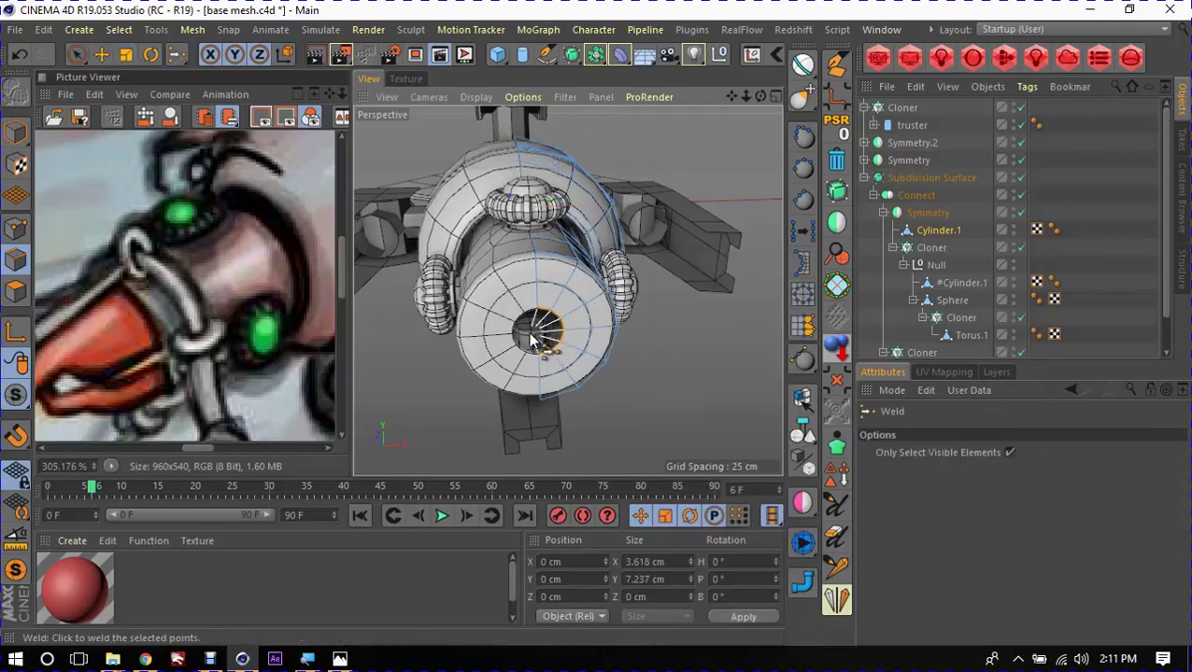
{"action": "key", "text": "e"}
Step: Return to the hole's edges and select the middle edge loop around it
{"action": "mouse_move", "coordinate": [629, 355]}
{"action": "left_mouse_down", "text": "alt"}
{"action": "mouse_move", "coordinate": [533, 293]}
{"action": "mouse_move", "coordinate": [462, 289]}
{"action": "mouse_move", "coordinate": [506, 279]}
{"action": "mouse_move", "coordinate": [624, 307]}
{"action": "mouse_move", "coordinate": [498, 285]}
{"action": "mouse_move", "coordinate": [524, 334]}
{"action": "left_mouse_up", "text": "alt"}
{"action": "scroll", "coordinate": [572, 320], "scroll_direction": "up", "scroll_amount": 5}
{"action": "scroll", "coordinate": [486, 262], "scroll_direction": "down", "scroll_amount": 4}
{"action": "key", "text": "Return"}
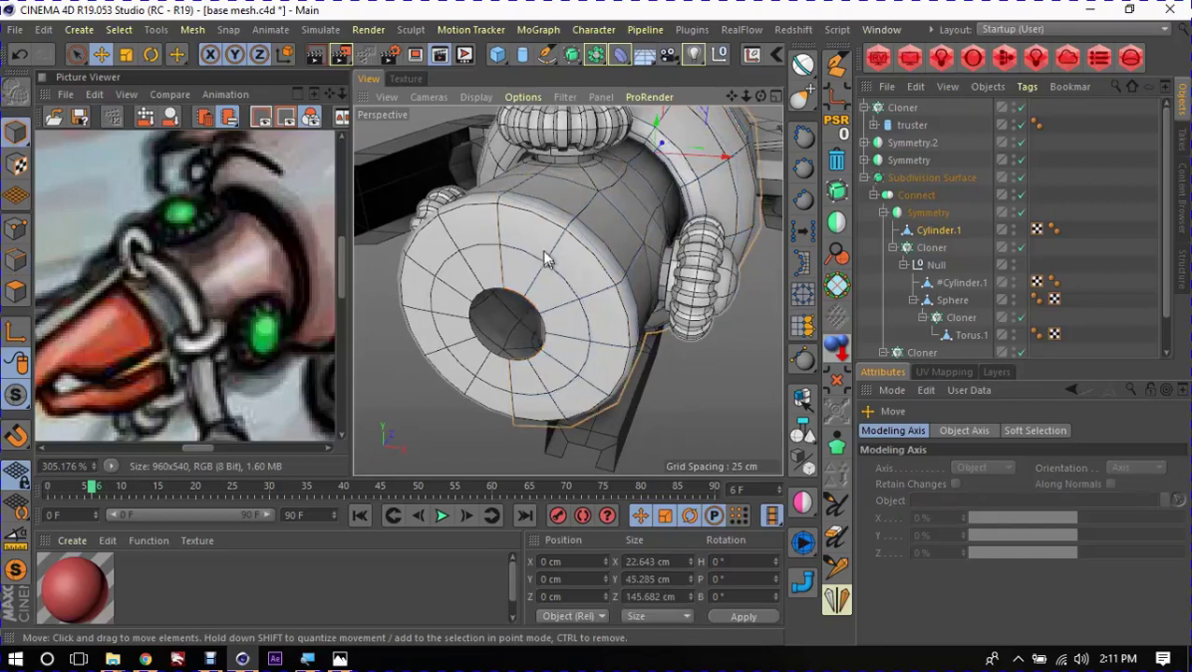
{"action": "left_click_drag", "start_coordinate": [546, 259], "coordinate": [532, 266], "text": "alt"}
{"action": "key", "text": "ctrl+z"}
{"action": "left_click", "coordinate": [530, 263]}
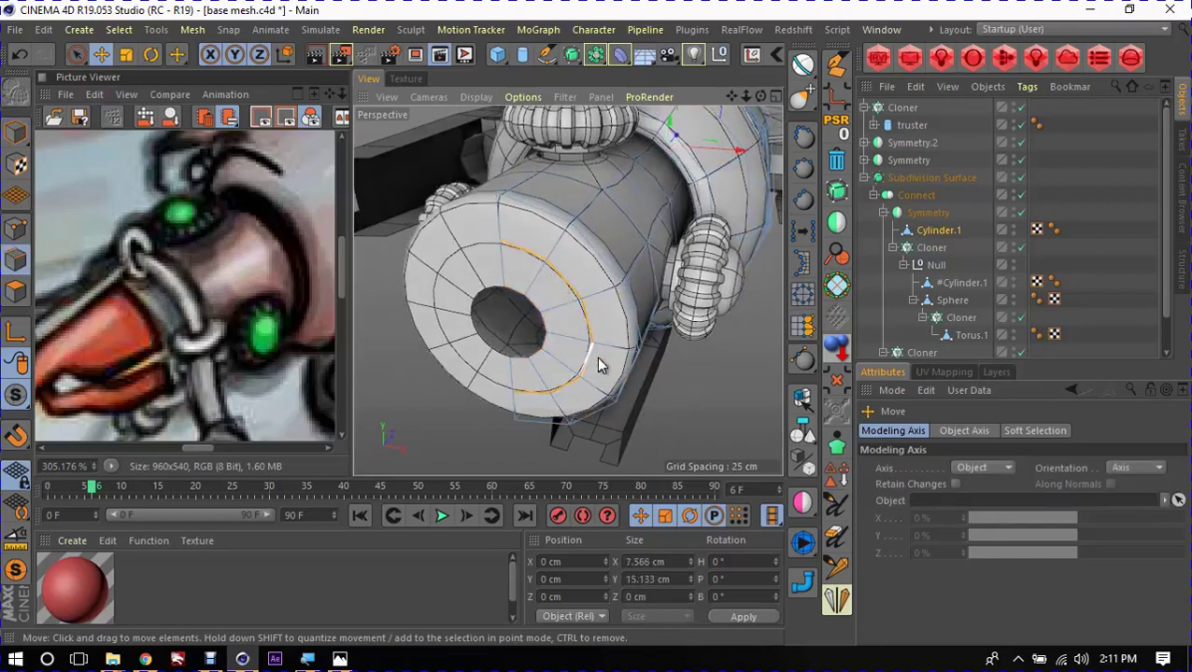
Step: Try pushing the hole's edges inward into a tube, then undo the rounded ring
{"action": "left_click_drag", "start_coordinate": [572, 332], "coordinate": [607, 299], "text": "alt"}
{"action": "left_click", "coordinate": [567, 322]}
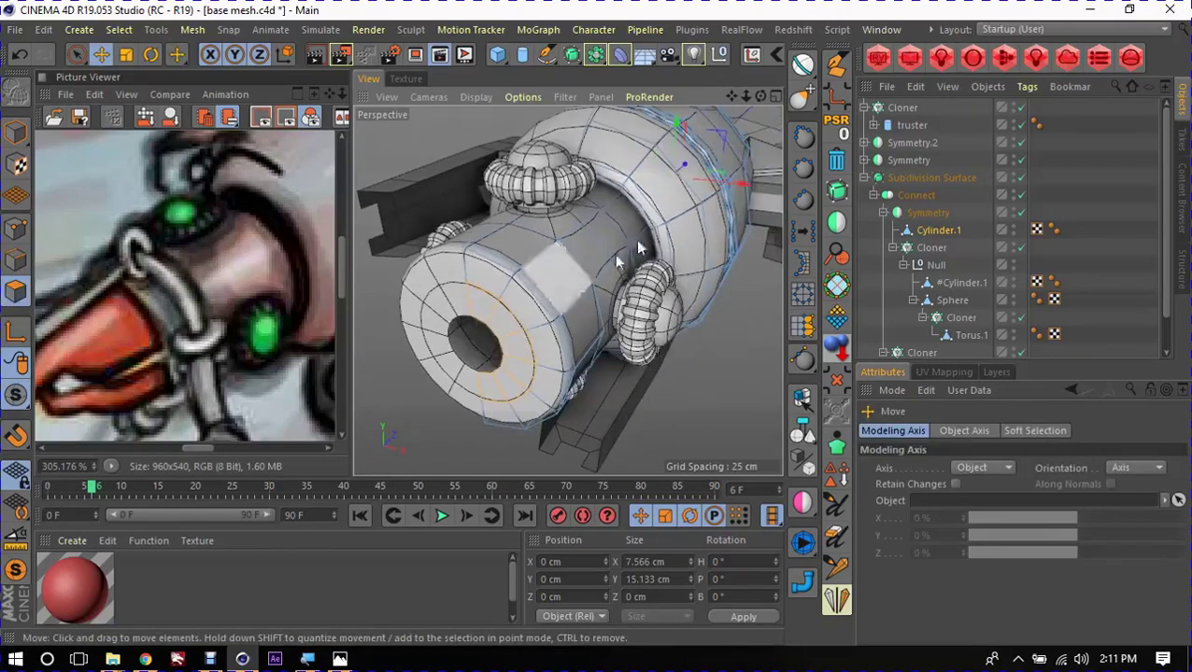
{"action": "mouse_move", "coordinate": [686, 172]}
{"action": "left_mouse_down"}
{"action": "mouse_move", "coordinate": [698, 162]}
{"action": "mouse_move", "coordinate": [505, 252]}
{"action": "mouse_move", "coordinate": [643, 263]}
{"action": "left_mouse_up"}
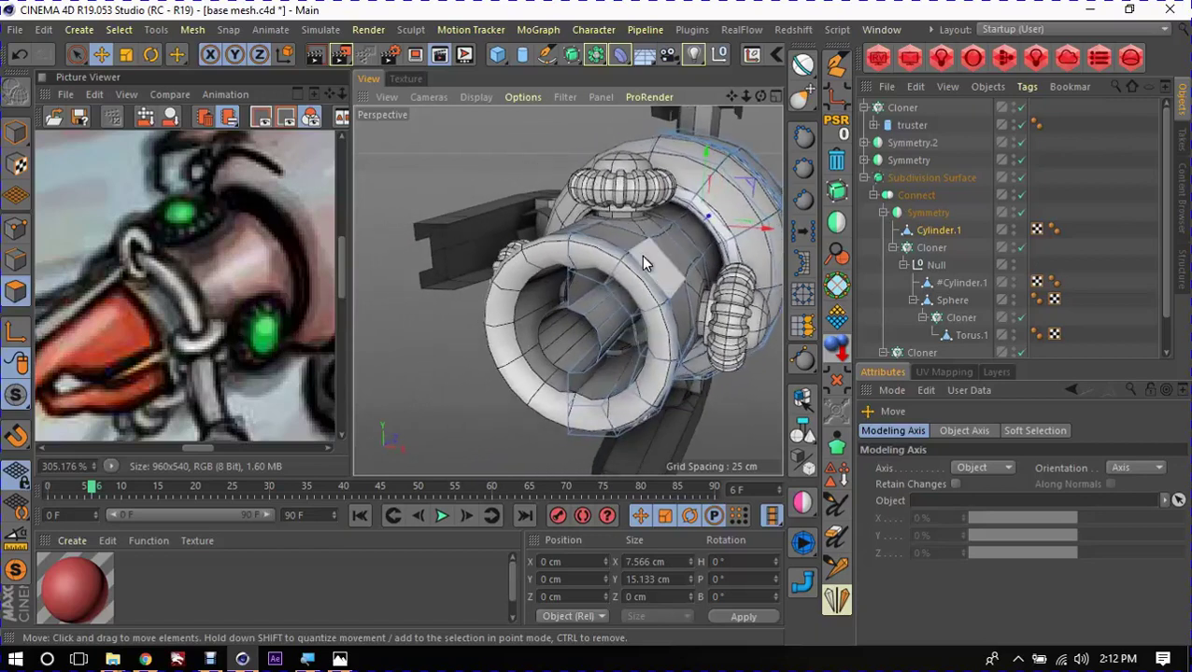
{"action": "key", "text": "ctrl+z"}
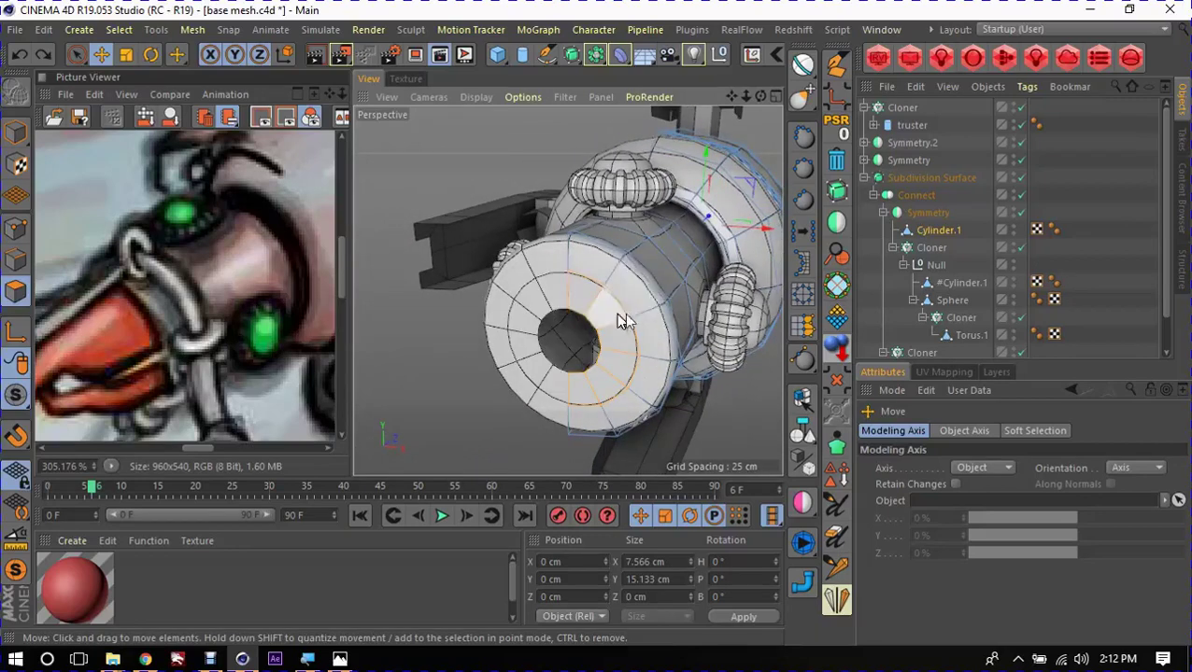
{"action": "left_click_drag", "start_coordinate": [626, 321], "coordinate": [625, 311], "text": "alt"}
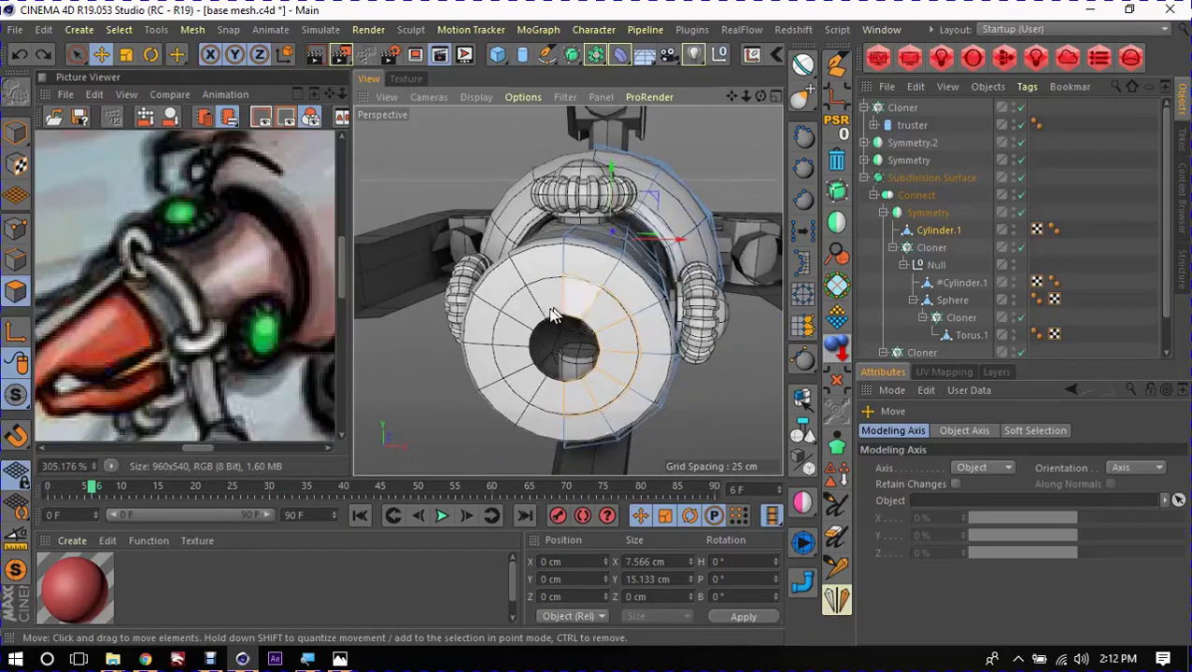
{"action": "mouse_move", "coordinate": [586, 314]}
{"action": "left_mouse_down", "text": "alt"}
{"action": "mouse_move", "coordinate": [697, 276]}
{"action": "mouse_move", "coordinate": [585, 308]}
{"action": "mouse_move", "coordinate": [587, 234]}
{"action": "mouse_move", "coordinate": [605, 265]}
{"action": "mouse_move", "coordinate": [694, 292]}
{"action": "mouse_move", "coordinate": [698, 282]}
{"action": "mouse_move", "coordinate": [599, 311]}
{"action": "mouse_move", "coordinate": [636, 335]}
{"action": "mouse_move", "coordinate": [686, 273]}
{"action": "left_mouse_up", "text": "alt"}
{"action": "scroll", "coordinate": [616, 299], "scroll_direction": "up", "scroll_amount": 3}
{"action": "scroll", "coordinate": [589, 279], "scroll_direction": "down", "scroll_amount": 5}
{"action": "scroll", "coordinate": [588, 278], "scroll_direction": "down", "scroll_amount": 4}
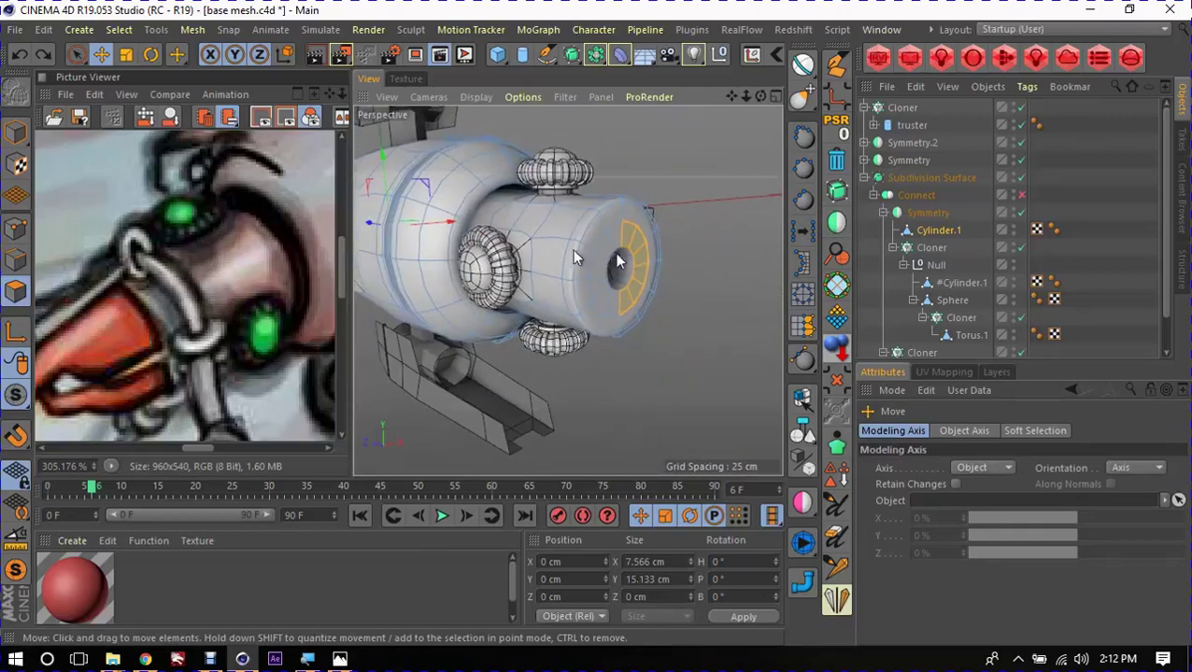
Step: Enable Clamp Points on Axis and Delete Polygons on Axis on the Symmetry object
{"action": "left_click", "coordinate": [917, 214]}
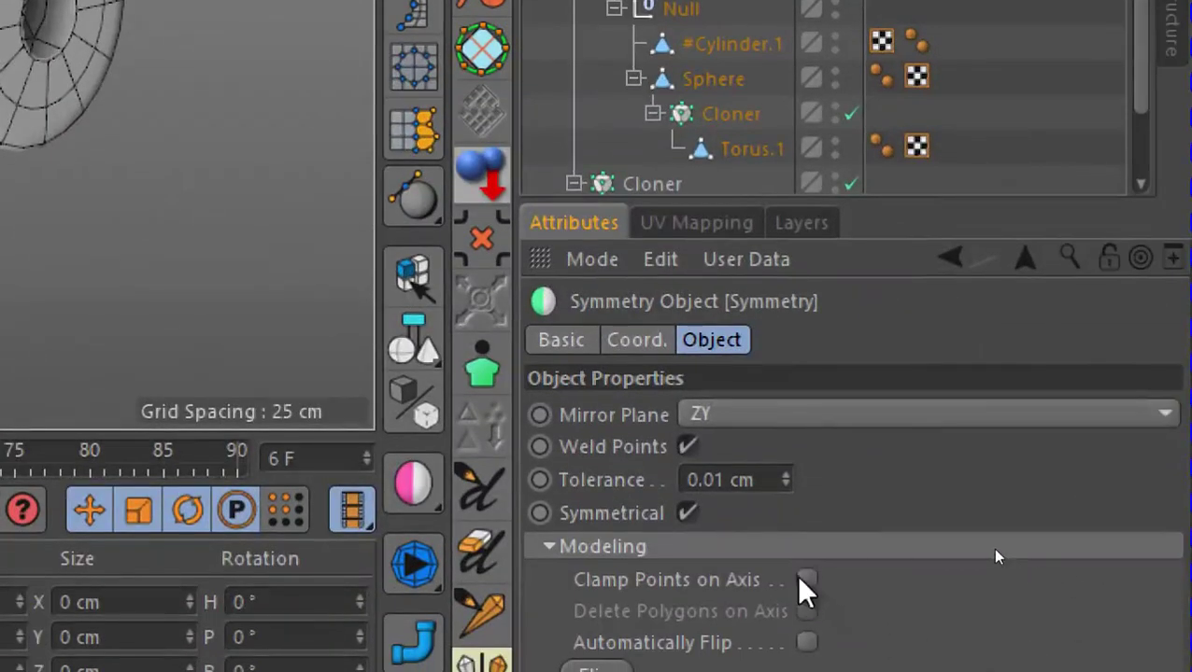
{"action": "left_click", "coordinate": [805, 580]}
{"action": "left_click", "coordinate": [805, 611]}
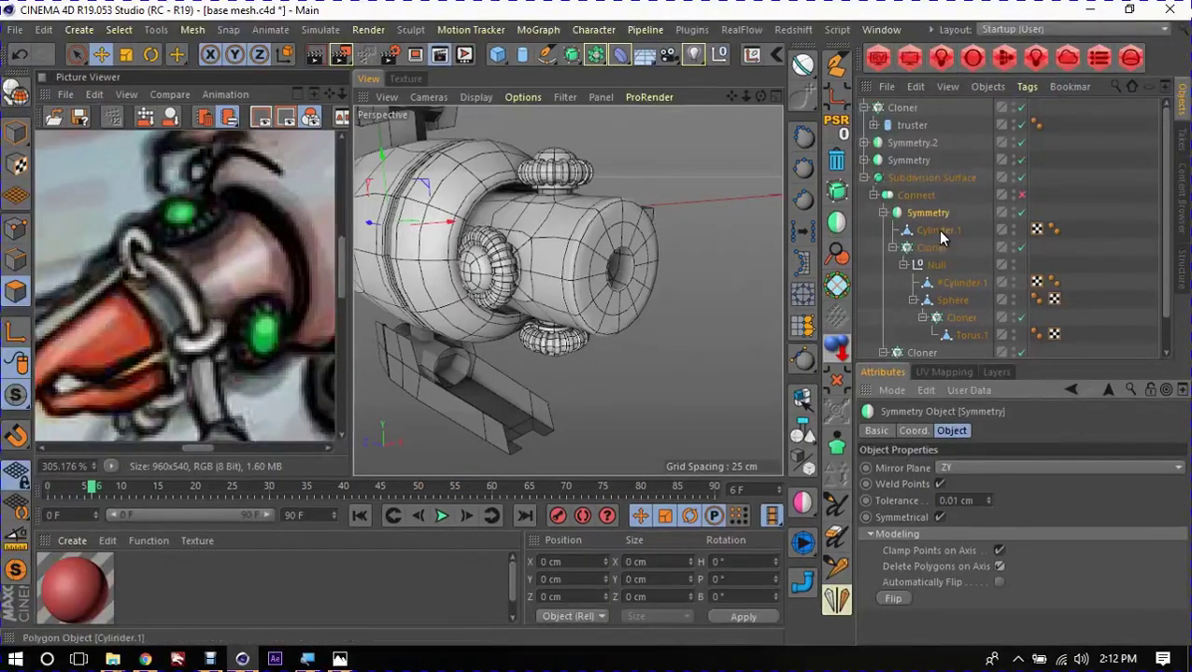
Step: Select Cylinder.1 and set the transform axis to the current selection
{"action": "left_click", "coordinate": [938, 231]}
{"action": "mouse_move", "coordinate": [635, 287]}
{"action": "left_mouse_down", "text": "alt"}
{"action": "mouse_move", "coordinate": [453, 327]}
{"action": "mouse_move", "coordinate": [628, 375]}
{"action": "mouse_move", "coordinate": [534, 345]}
{"action": "mouse_move", "coordinate": [708, 316]}
{"action": "mouse_move", "coordinate": [727, 268]}
{"action": "left_mouse_up", "text": "alt"}
{"action": "right_click", "coordinate": [727, 267]}
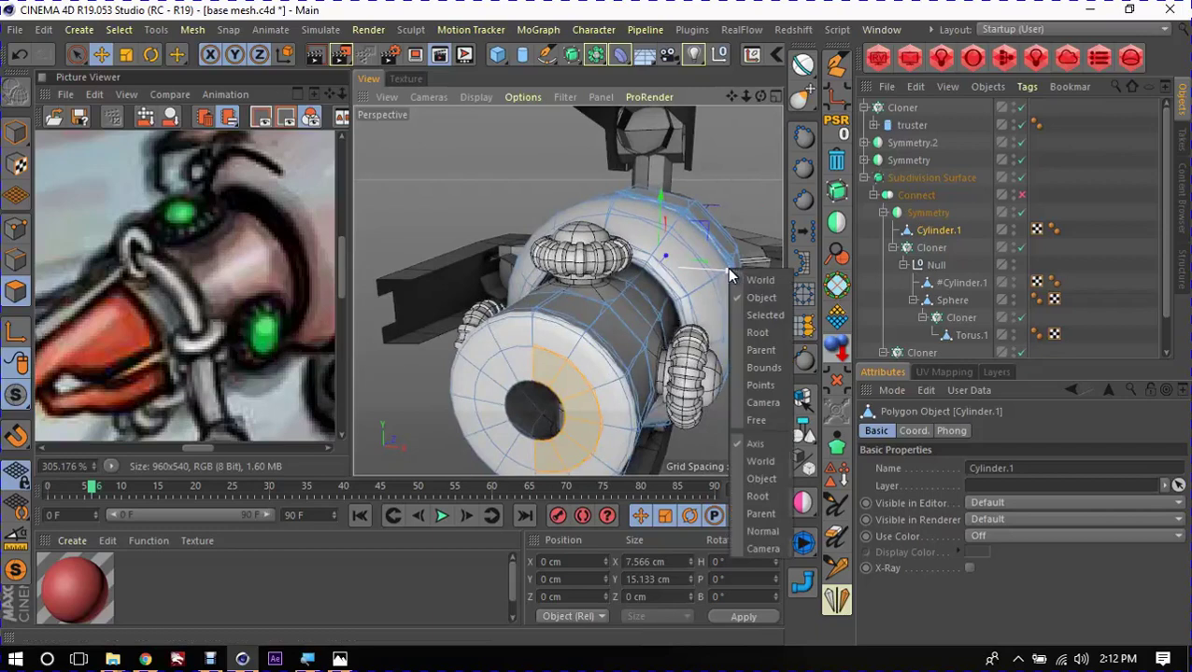
{"action": "left_click", "coordinate": [764, 316]}
{"action": "mouse_move", "coordinate": [673, 337]}
{"action": "left_mouse_down", "text": "alt"}
{"action": "mouse_move", "coordinate": [570, 355]}
{"action": "mouse_move", "coordinate": [603, 329]}
{"action": "mouse_move", "coordinate": [680, 311]}
{"action": "mouse_move", "coordinate": [643, 337]}
{"action": "mouse_move", "coordinate": [662, 375]}
{"action": "mouse_move", "coordinate": [643, 332]}
{"action": "mouse_move", "coordinate": [577, 322]}
{"action": "left_mouse_up", "text": "alt"}
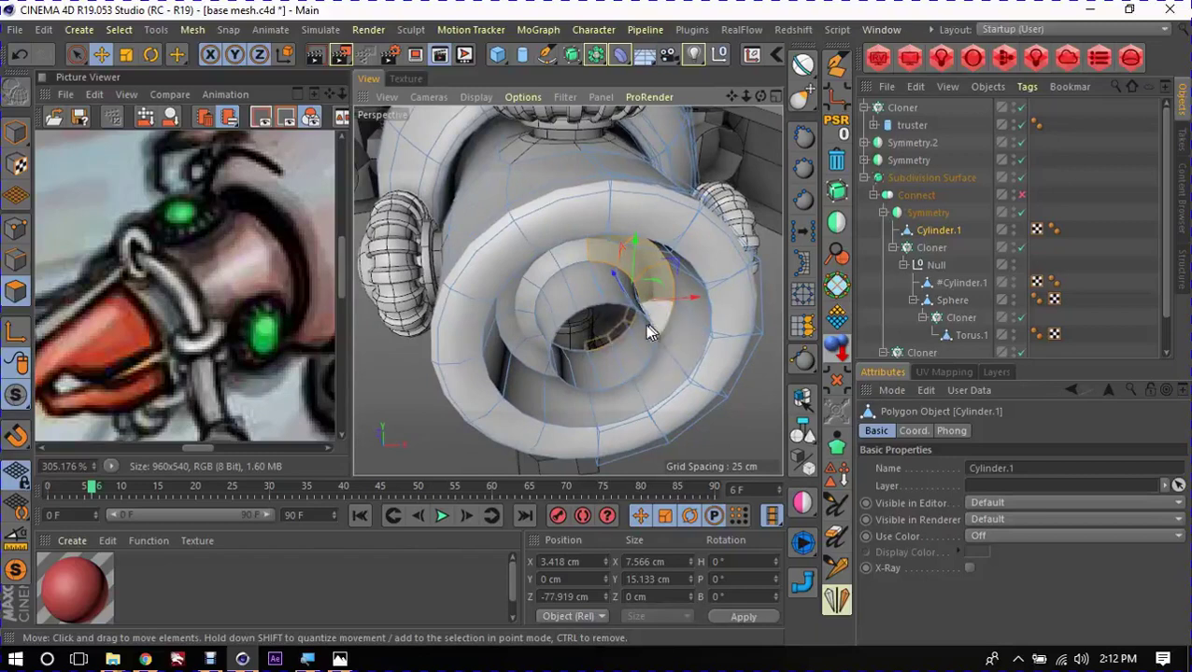
{"action": "mouse_move", "coordinate": [649, 330]}
{"action": "left_mouse_down", "text": "alt"}
{"action": "mouse_move", "coordinate": [710, 334]}
{"action": "mouse_move", "coordinate": [532, 282]}
{"action": "mouse_move", "coordinate": [574, 300]}
{"action": "left_mouse_up", "text": "alt"}
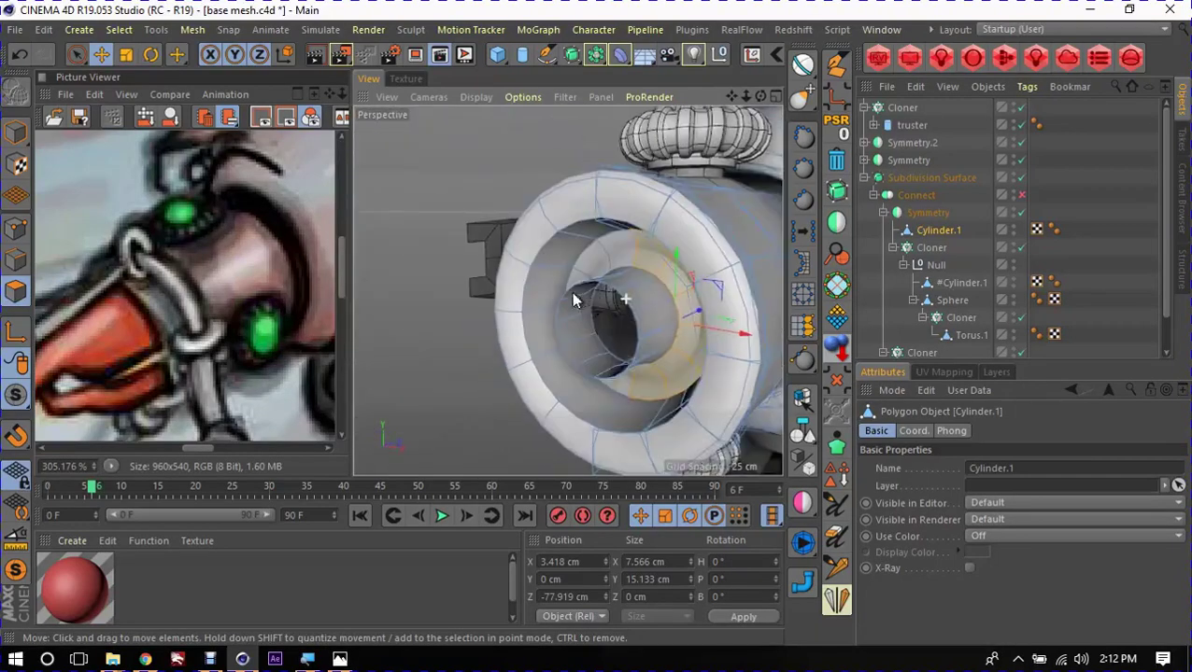
Step: Ring-select the inner band of nozzle-tube polygons and delete them
{"action": "key", "text": "u"}
{"action": "key", "text": "b"}
{"action": "left_click", "coordinate": [638, 311]}
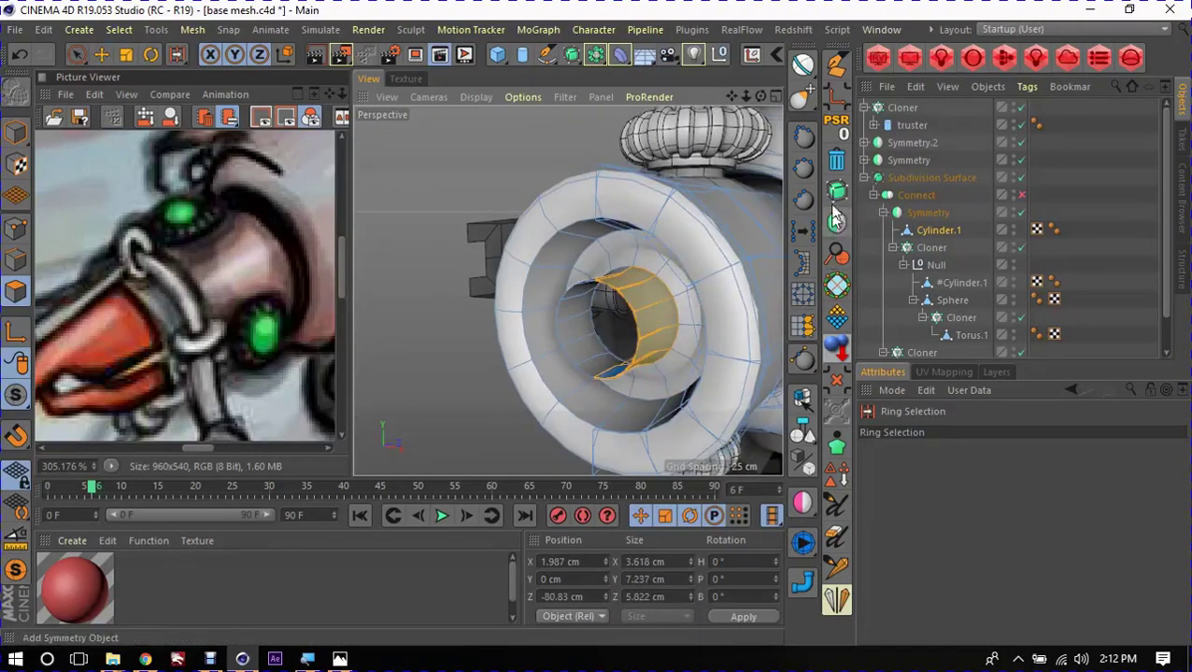
{"action": "left_click", "coordinate": [838, 168]}
{"action": "mouse_move", "coordinate": [700, 340]}
{"action": "left_mouse_down", "text": "alt"}
{"action": "mouse_move", "coordinate": [590, 340]}
{"action": "mouse_move", "coordinate": [638, 354]}
{"action": "mouse_move", "coordinate": [595, 355]}
{"action": "mouse_move", "coordinate": [697, 347]}
{"action": "mouse_move", "coordinate": [611, 364]}
{"action": "mouse_move", "coordinate": [444, 347]}
{"action": "mouse_move", "coordinate": [674, 314]}
{"action": "left_mouse_up", "text": "alt"}
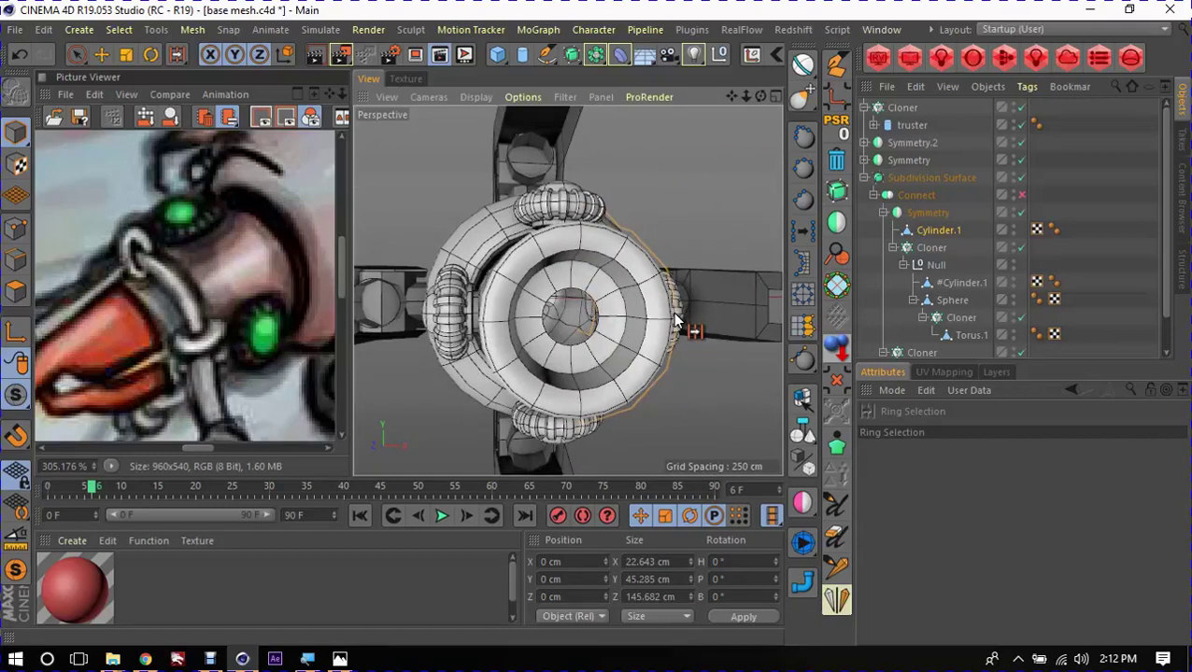
Step: Disable Subdivision Surface, scale the hole's edge ring to about 82% on Object axis, then view the reference
{"action": "left_click", "coordinate": [639, 308]}
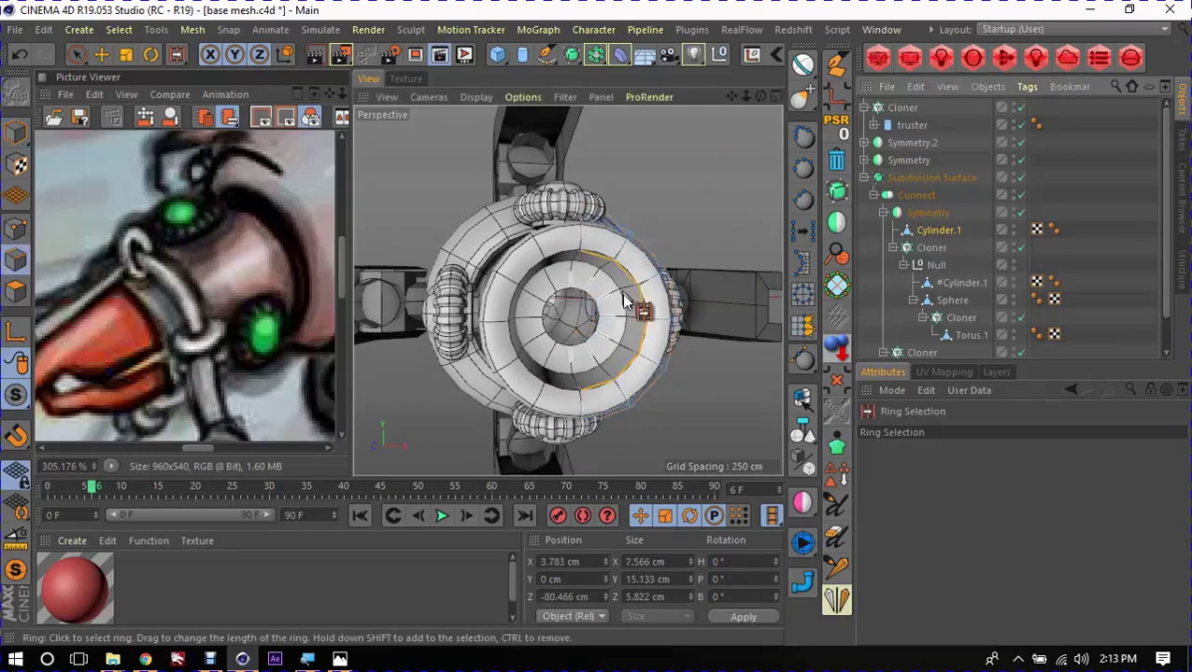
{"action": "scroll", "coordinate": [644, 280], "scroll_direction": "up", "scroll_amount": 3}
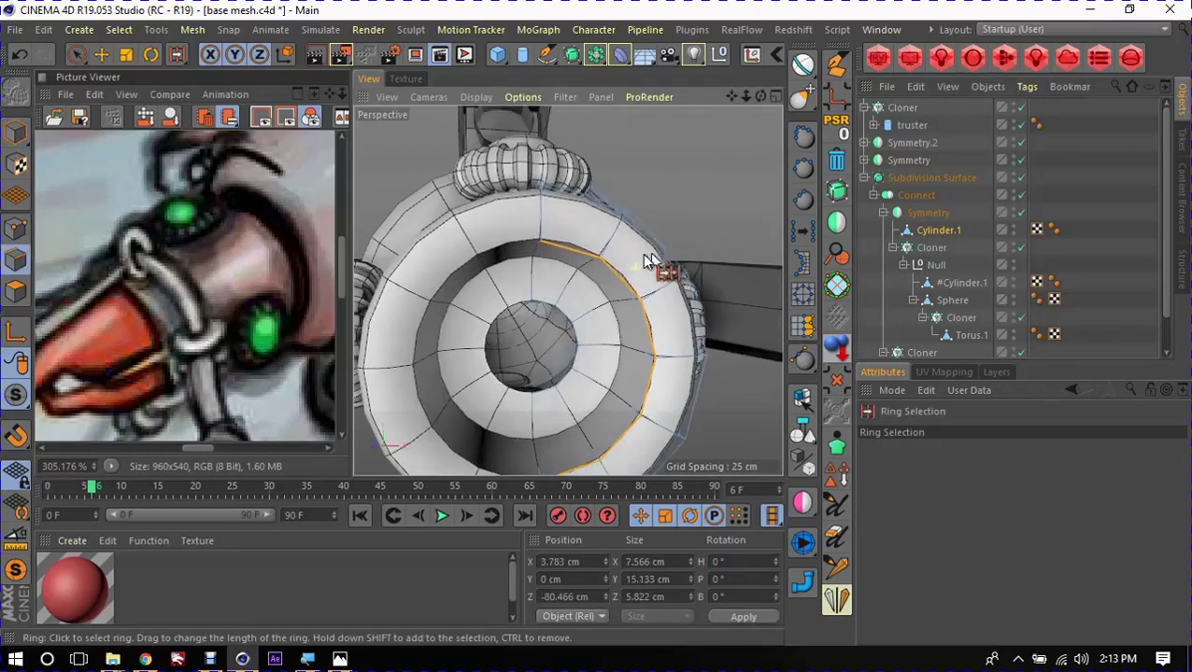
{"action": "left_click", "coordinate": [1020, 177]}
{"action": "scroll", "coordinate": [710, 256], "scroll_direction": "up", "scroll_amount": 3}
{"action": "mouse_move", "coordinate": [591, 301]}
{"action": "left_mouse_down", "text": "alt"}
{"action": "mouse_move", "coordinate": [612, 258]}
{"action": "mouse_move", "coordinate": [580, 275]}
{"action": "mouse_move", "coordinate": [603, 254]}
{"action": "mouse_move", "coordinate": [520, 235]}
{"action": "left_mouse_up", "text": "alt"}
{"action": "key", "text": "e"}
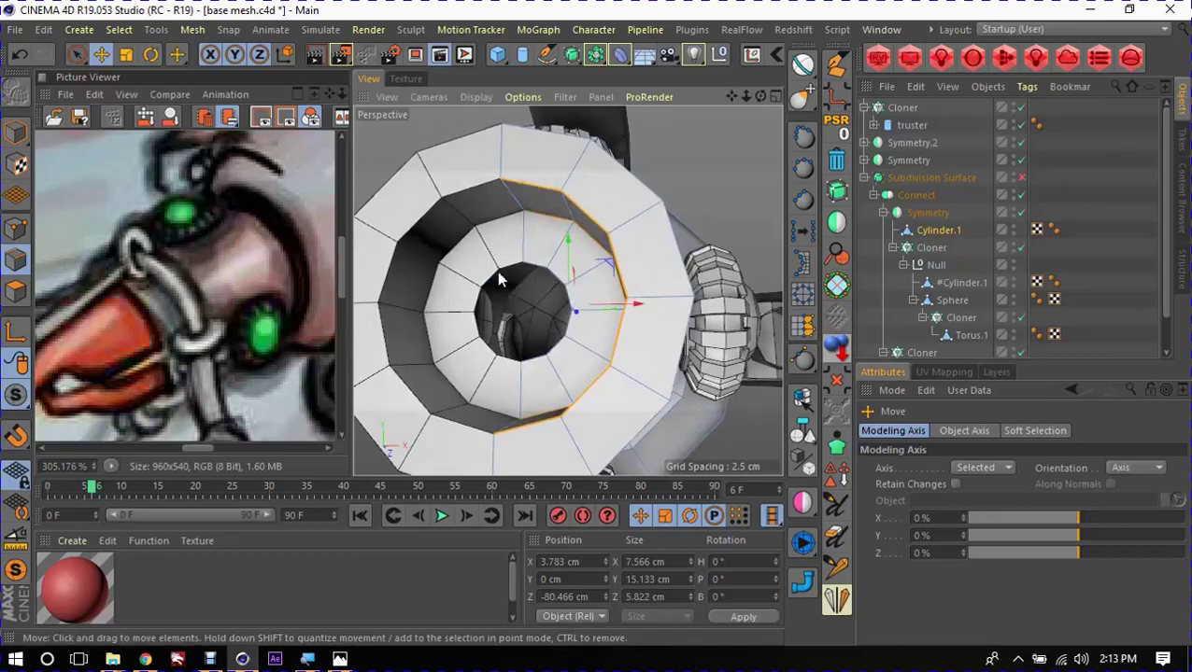
{"action": "mouse_move", "coordinate": [498, 278]}
{"action": "left_mouse_down", "text": "alt"}
{"action": "mouse_move", "coordinate": [545, 266]}
{"action": "mouse_move", "coordinate": [709, 306]}
{"action": "mouse_move", "coordinate": [604, 311]}
{"action": "left_mouse_up", "text": "alt"}
{"action": "right_click", "coordinate": [733, 309]}
{"action": "left_click", "coordinate": [758, 329]}
{"action": "key", "text": "t"}
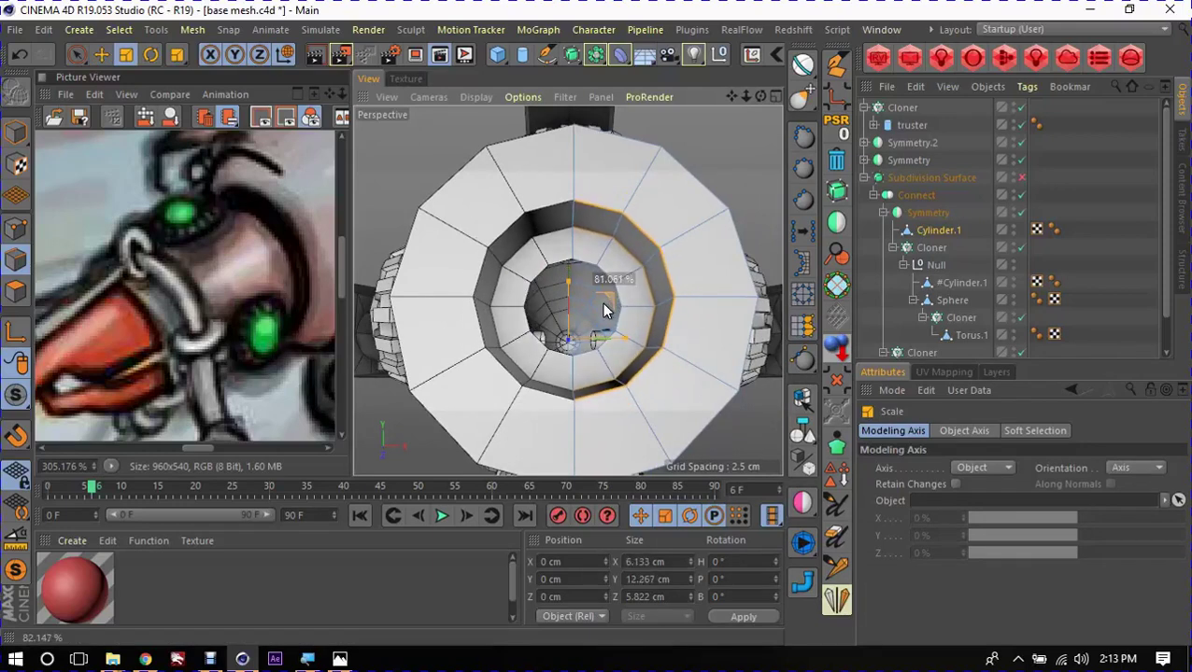
{"action": "mouse_move", "coordinate": [611, 253]}
{"action": "left_mouse_down", "text": "alt"}
{"action": "mouse_move", "coordinate": [566, 314]}
{"action": "mouse_move", "coordinate": [545, 273]}
{"action": "left_mouse_up", "text": "alt"}
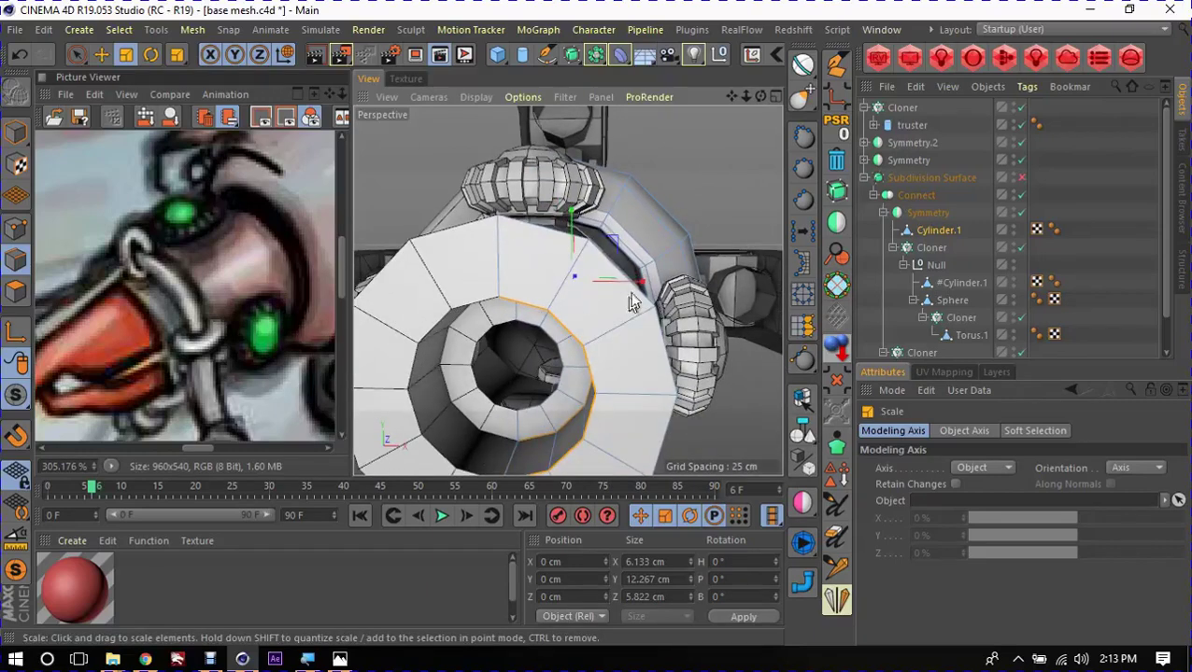
{"action": "key", "text": "alt+Tab"}
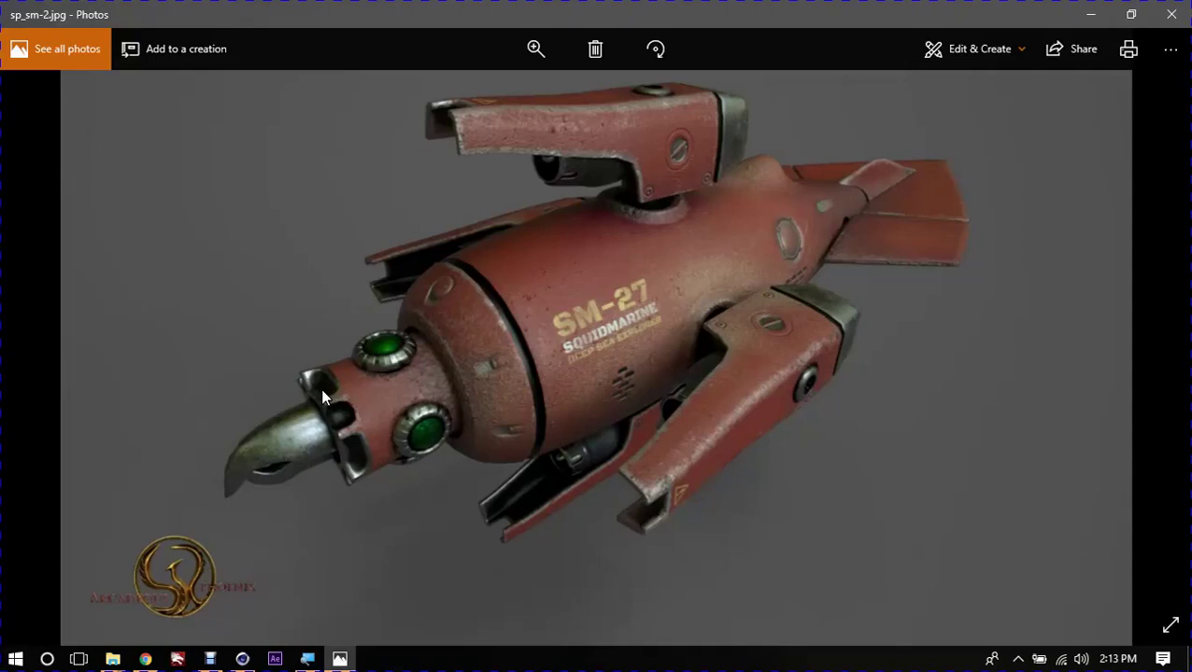
Step: Minimize the Photos reference and slide a nozzle edge loop back to -65.135 % offset
{"action": "left_click", "coordinate": [1092, 15]}
{"action": "mouse_move", "coordinate": [607, 276]}
{"action": "left_mouse_down", "text": "alt"}
{"action": "mouse_move", "coordinate": [561, 324]}
{"action": "mouse_move", "coordinate": [555, 303]}
{"action": "mouse_move", "coordinate": [536, 298]}
{"action": "mouse_move", "coordinate": [565, 308]}
{"action": "mouse_move", "coordinate": [535, 299]}
{"action": "left_mouse_up", "text": "alt"}
{"action": "key", "text": "m"}
{"action": "key", "text": "o"}
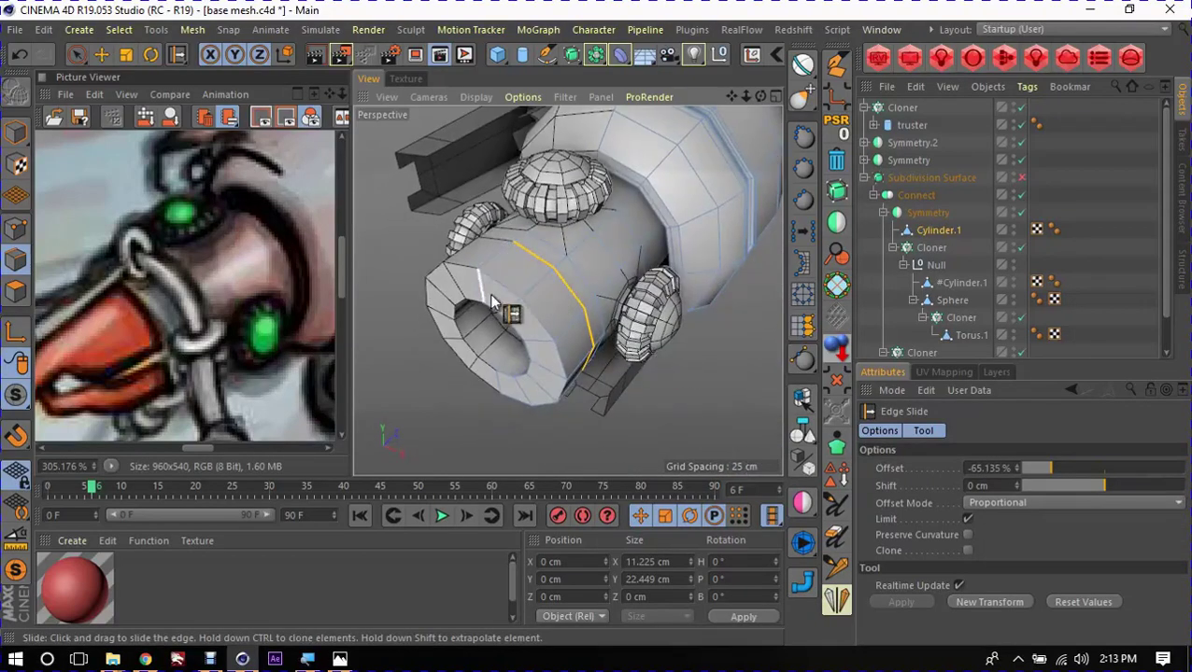
Step: Scale the polygon ring around the nozzle opening up to about 105%, then return to Model mode
{"action": "mouse_move", "coordinate": [564, 338]}
{"action": "left_mouse_down", "text": "alt"}
{"action": "mouse_move", "coordinate": [446, 299]}
{"action": "mouse_move", "coordinate": [652, 311]}
{"action": "left_mouse_up", "text": "alt"}
{"action": "key", "text": "e"}
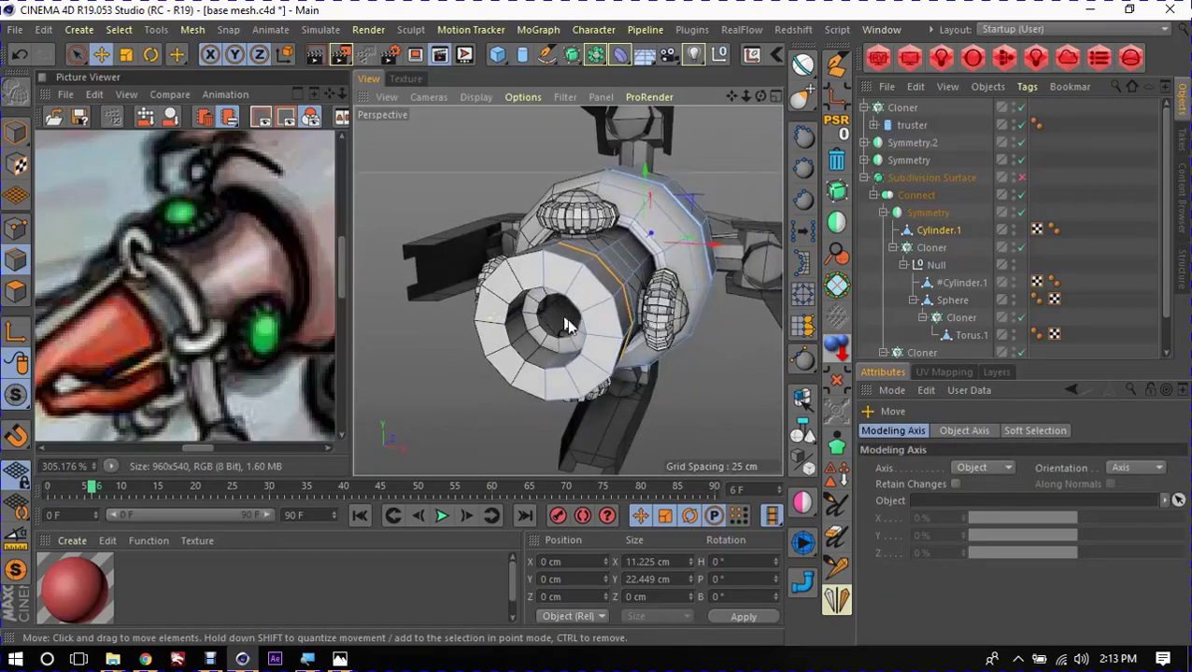
{"action": "left_click_drag", "start_coordinate": [564, 325], "coordinate": [659, 277], "text": "alt"}
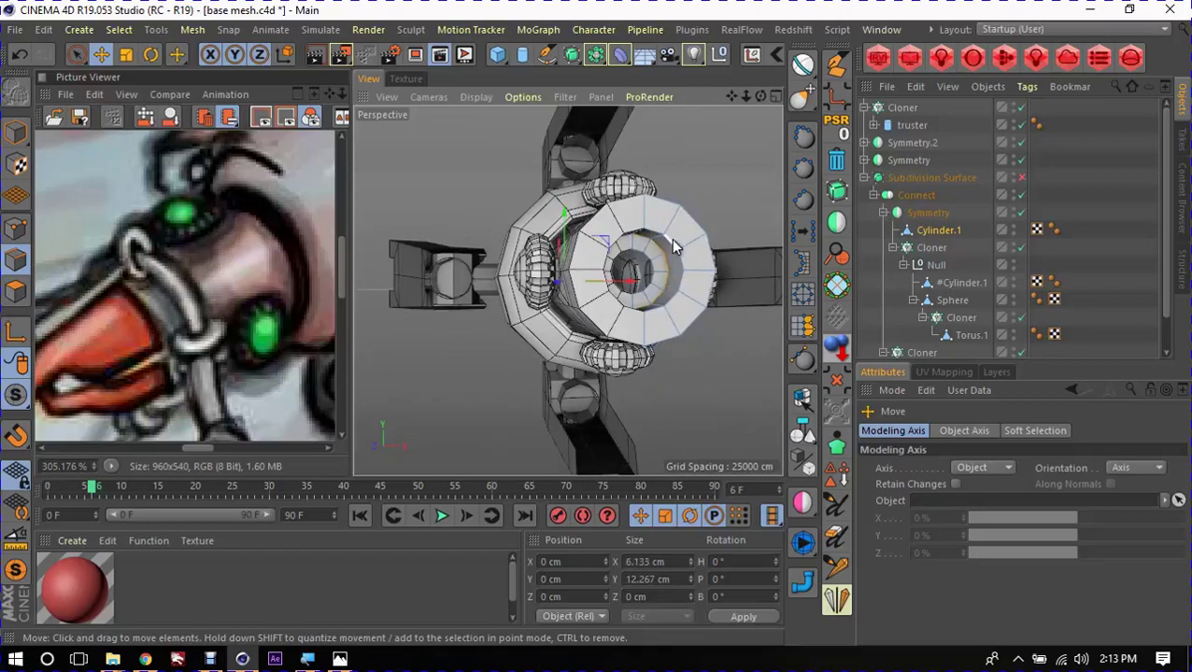
{"action": "key", "text": "s"}
{"action": "key", "text": "t"}
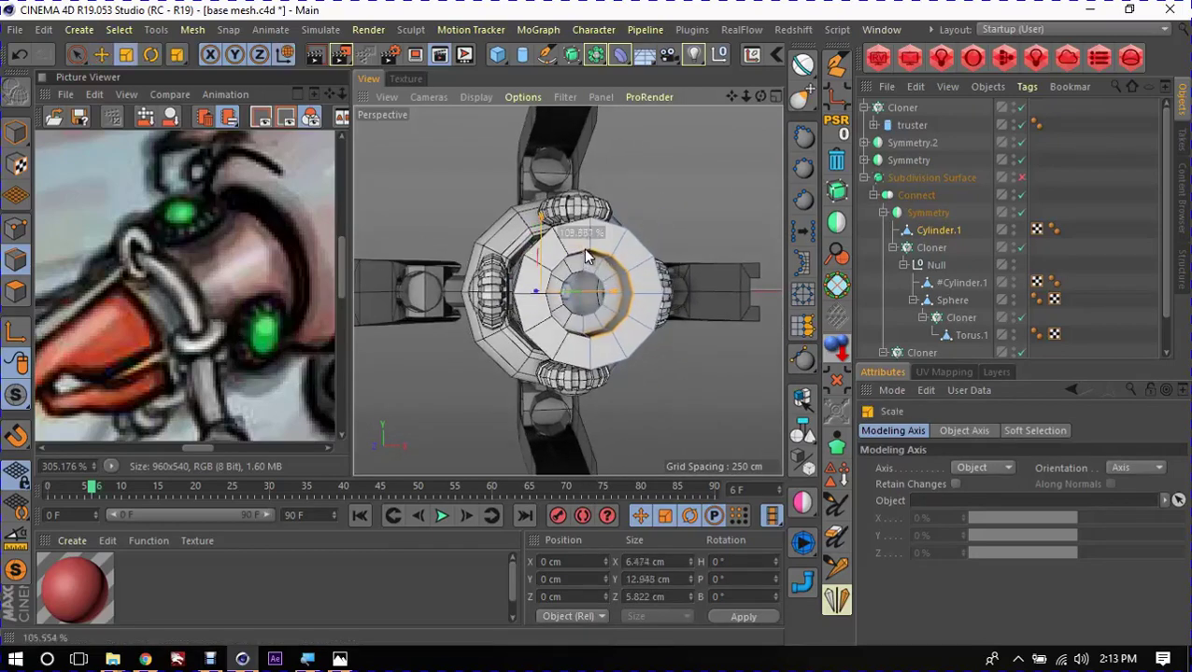
{"action": "mouse_move", "coordinate": [579, 249]}
{"action": "left_mouse_down"}
{"action": "mouse_move", "coordinate": [640, 268]}
{"action": "mouse_move", "coordinate": [502, 277]}
{"action": "left_mouse_up"}
{"action": "key", "text": "Return"}
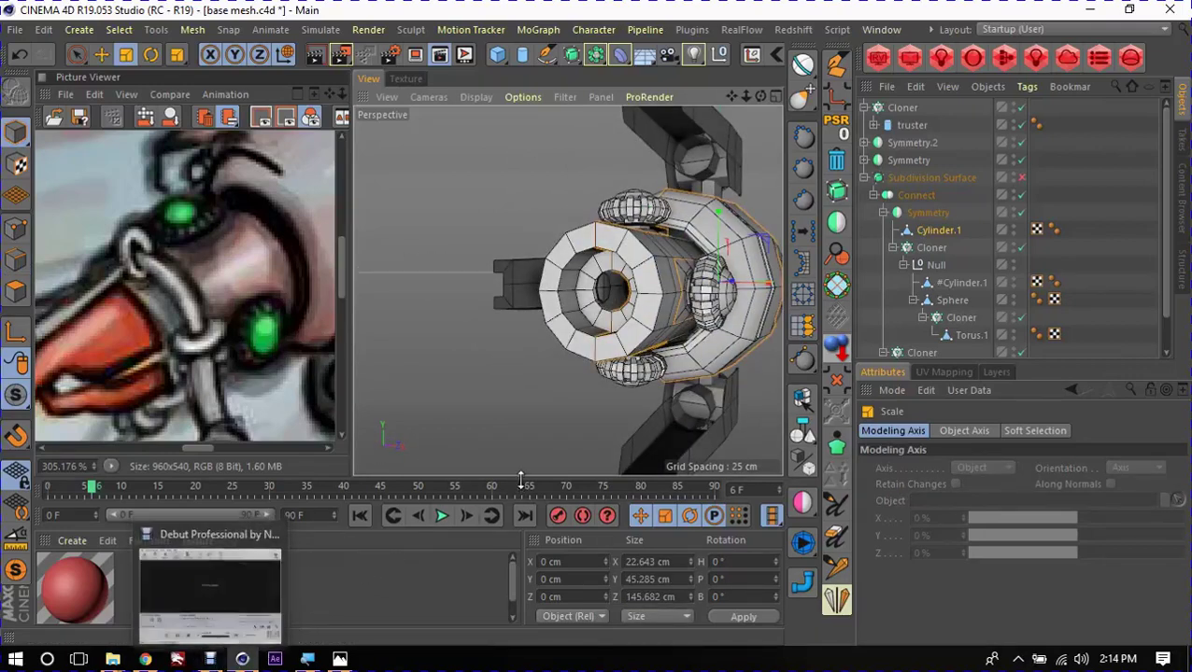
{"action": "mouse_move", "coordinate": [533, 391]}
{"action": "left_mouse_down", "text": "alt"}
{"action": "mouse_move", "coordinate": [524, 370]}
{"action": "mouse_move", "coordinate": [513, 423]}
{"action": "left_mouse_up", "text": "alt"}
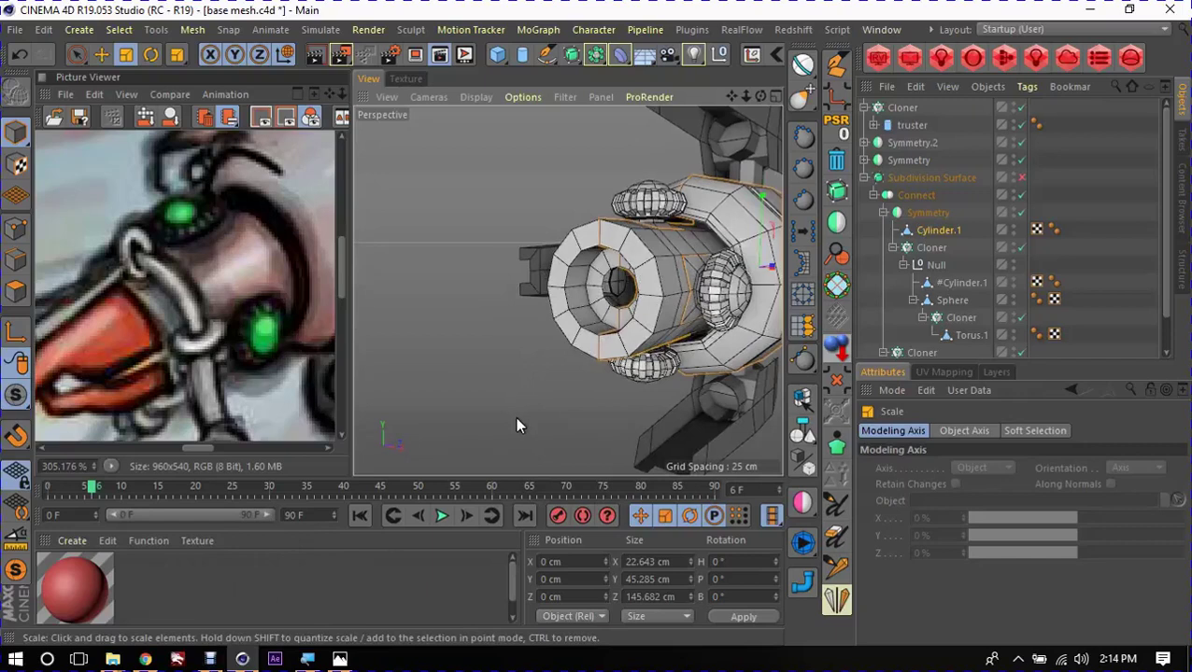
Step: Switch Subdivision Surface back on, then compare the recessed nozzle opening against the panned reference image
{"action": "left_click", "coordinate": [934, 177]}
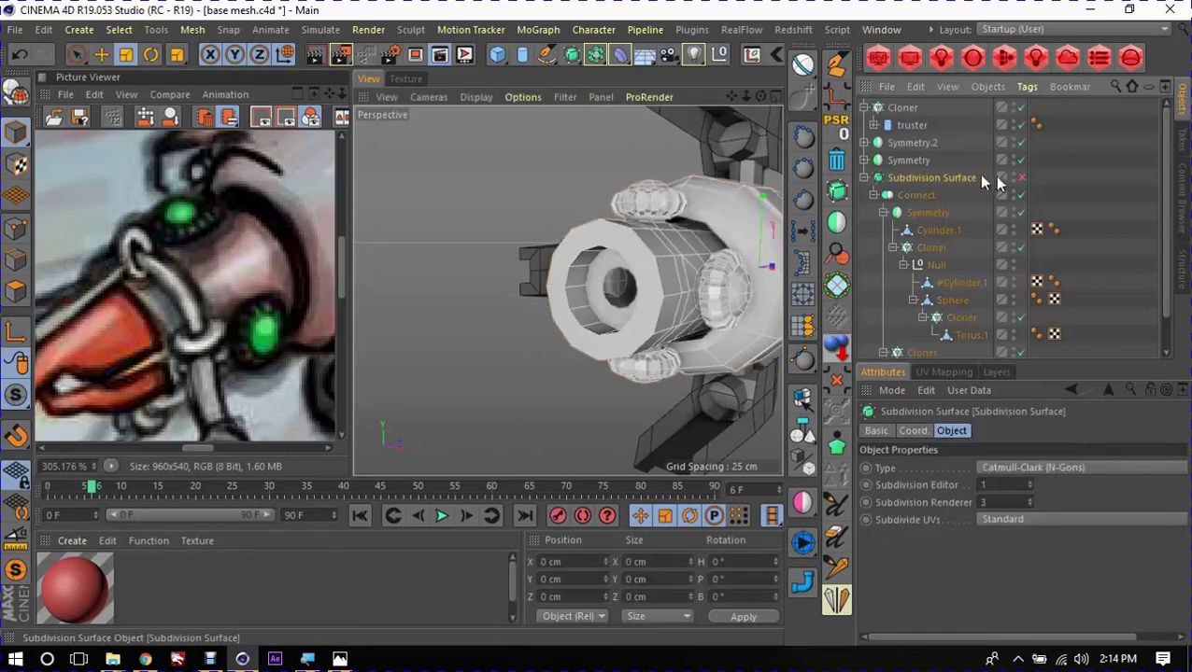
{"action": "left_click", "coordinate": [1021, 177]}
{"action": "left_click", "coordinate": [567, 405]}
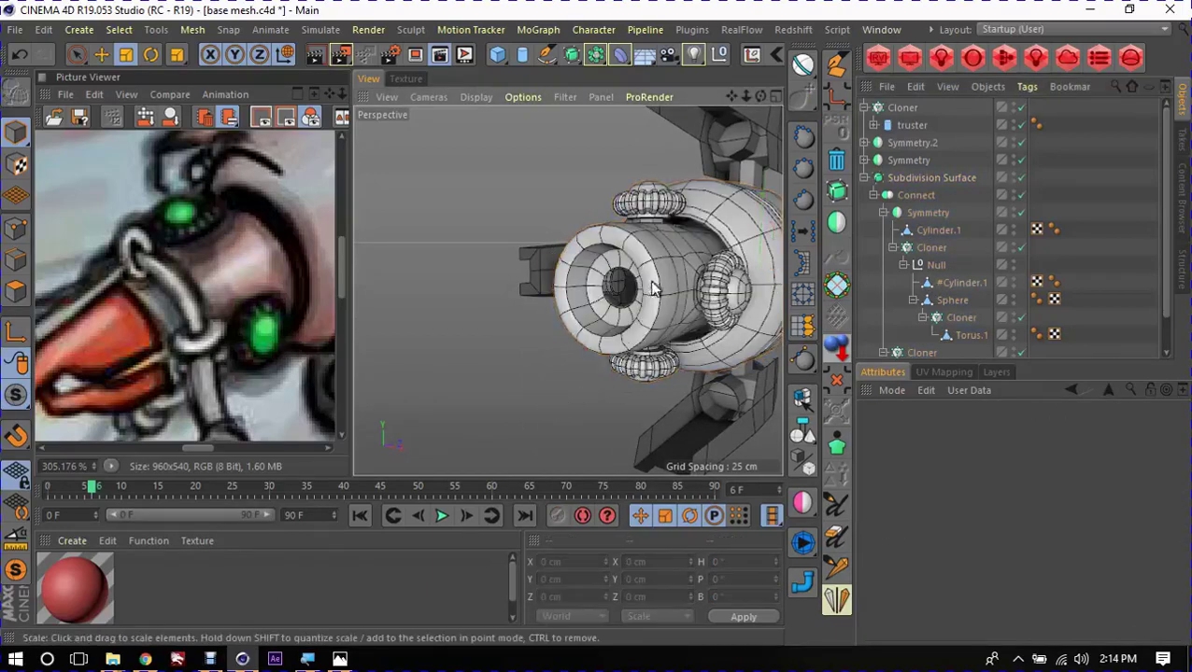
{"action": "mouse_move", "coordinate": [567, 404]}
{"action": "left_mouse_down", "text": "alt"}
{"action": "mouse_move", "coordinate": [539, 334]}
{"action": "mouse_move", "coordinate": [588, 308]}
{"action": "left_mouse_up", "text": "alt"}
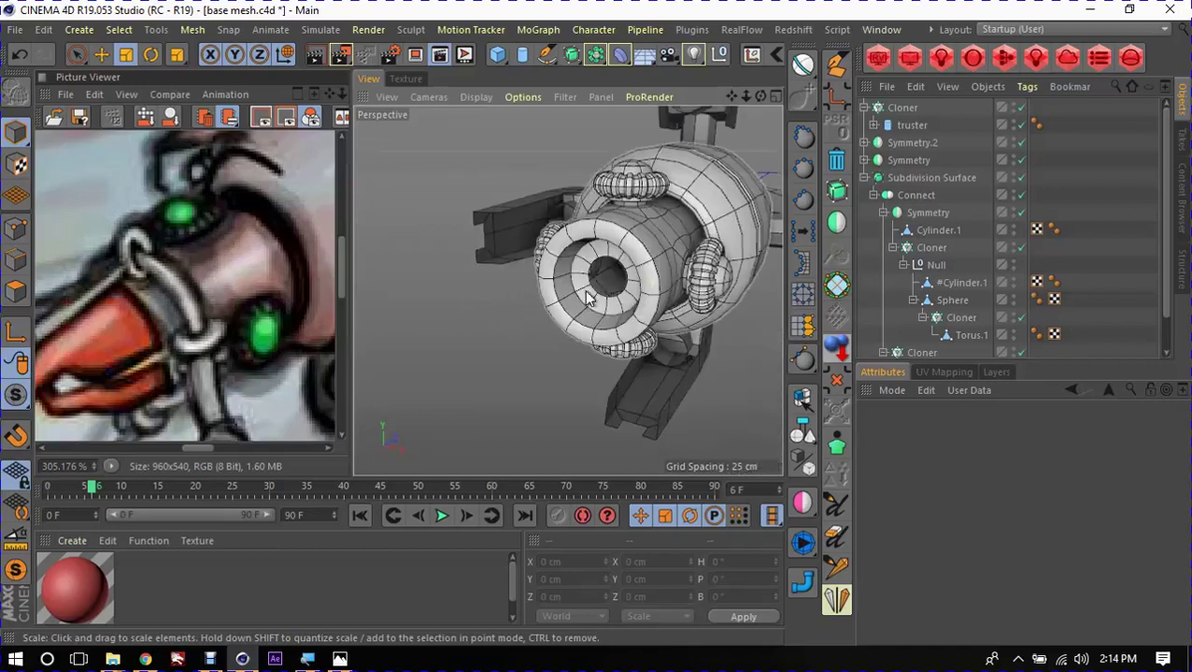
{"action": "left_click_drag", "start_coordinate": [145, 350], "coordinate": [120, 315]}
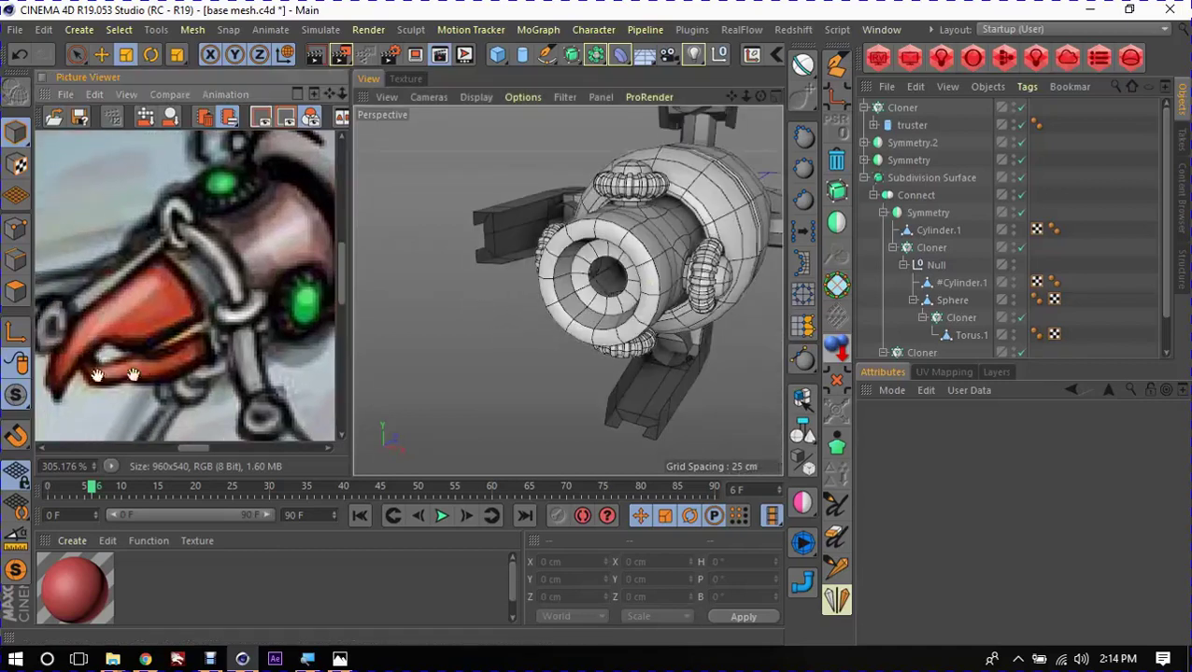
{"action": "mouse_move", "coordinate": [411, 370]}
{"action": "left_mouse_down", "text": "alt"}
{"action": "mouse_move", "coordinate": [473, 370]}
{"action": "mouse_move", "coordinate": [612, 321]}
{"action": "mouse_move", "coordinate": [435, 354]}
{"action": "left_mouse_up", "text": "alt"}
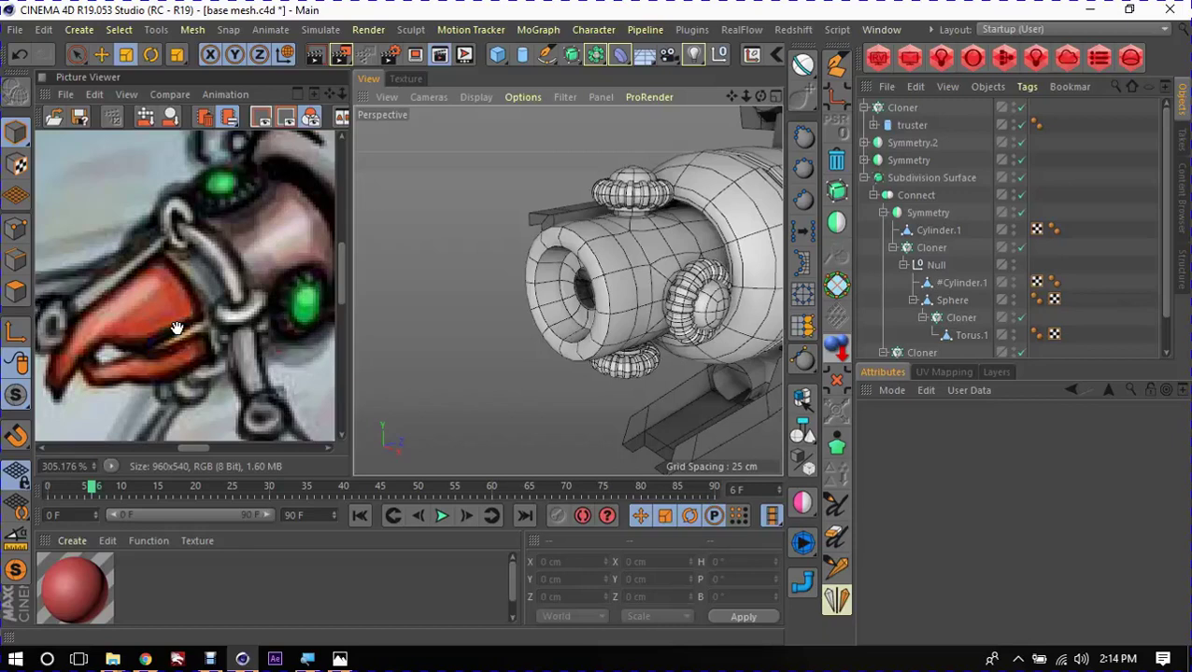
Step: Add a Cylinder and set its Orientation to -Z
{"action": "left_click", "coordinate": [522, 56]}
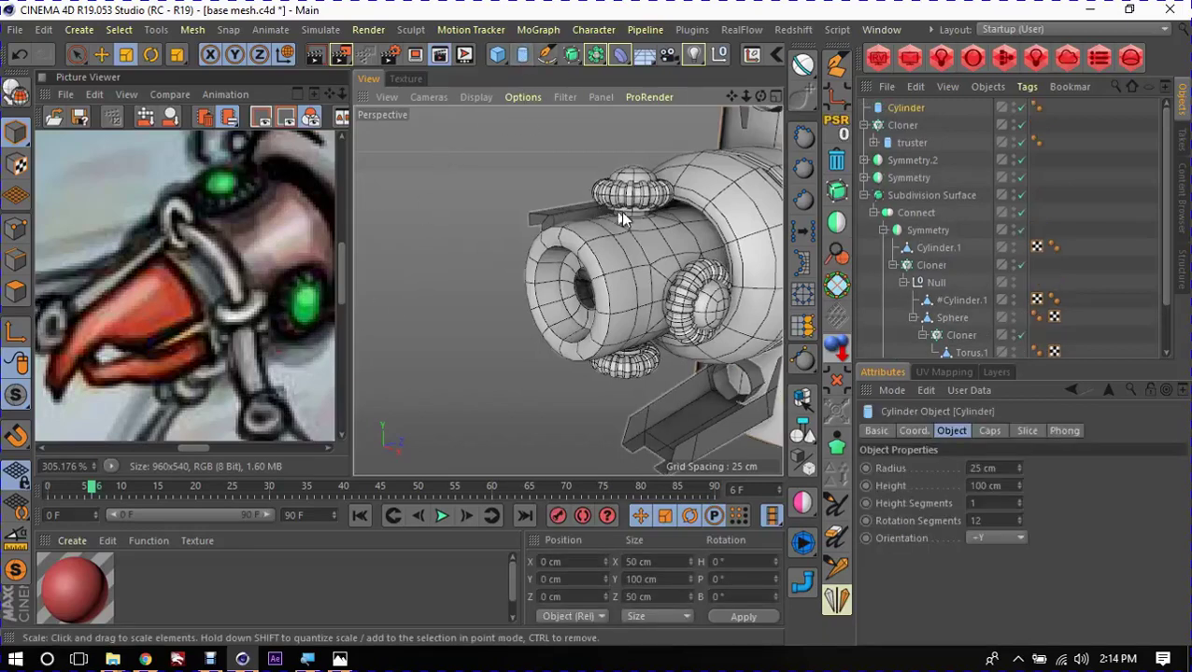
{"action": "scroll", "coordinate": [664, 221], "scroll_direction": "down", "scroll_amount": 3}
{"action": "left_click_drag", "start_coordinate": [630, 241], "coordinate": [672, 234], "text": "alt"}
{"action": "key", "text": "r"}
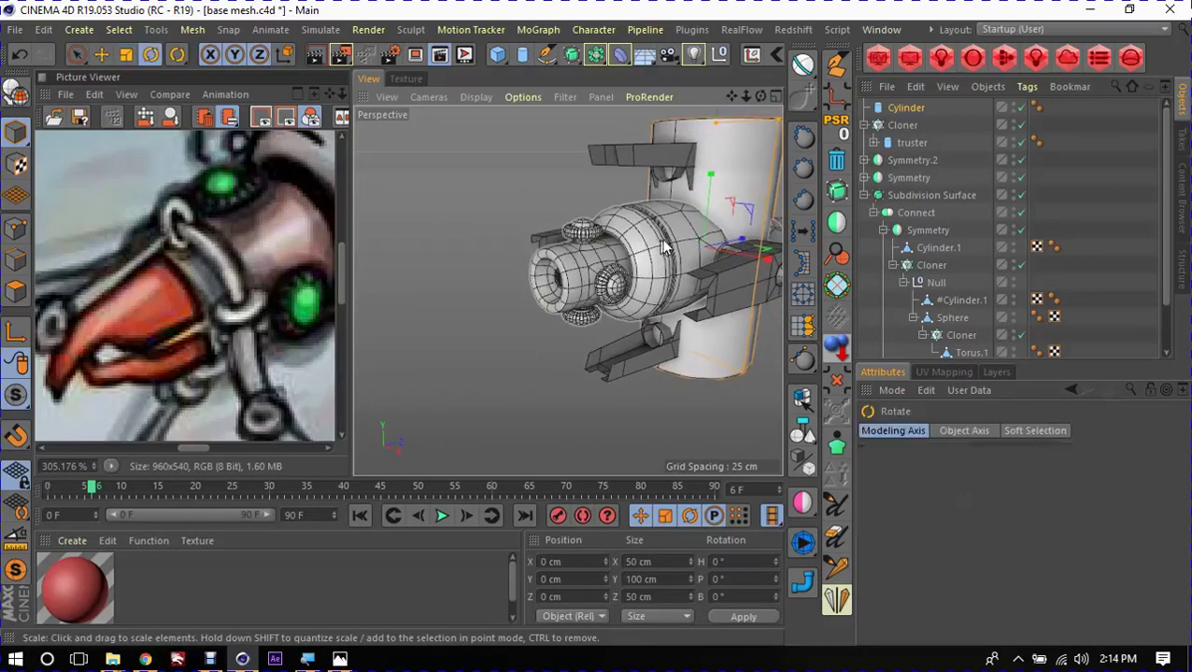
{"action": "left_click", "coordinate": [930, 107]}
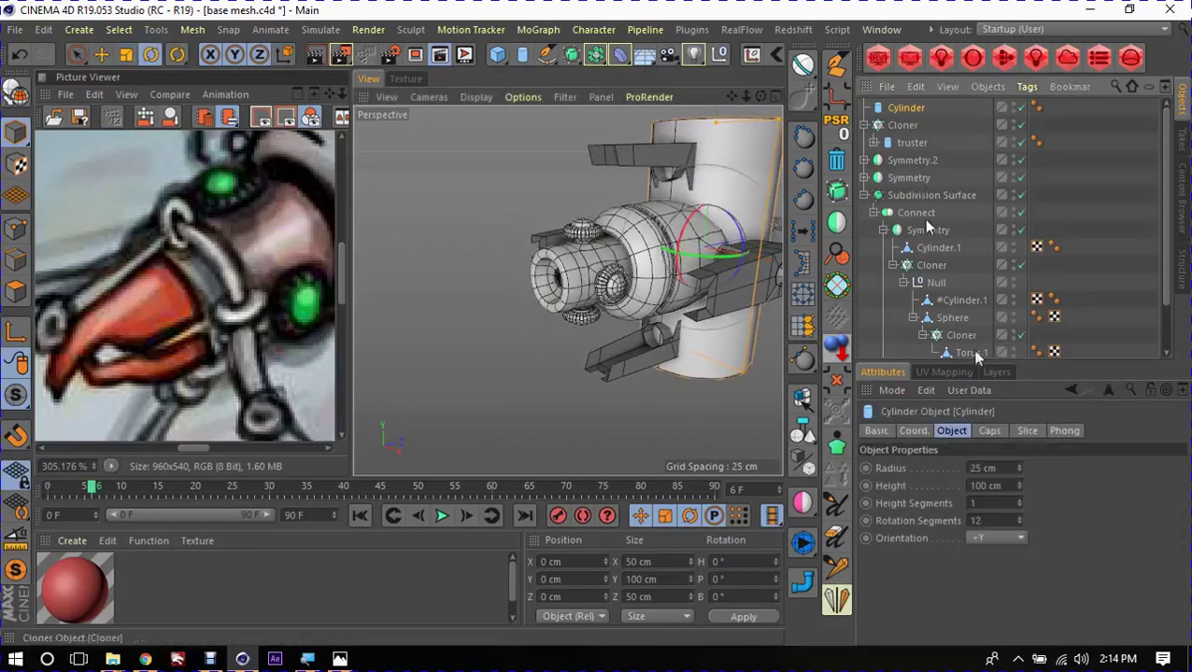
{"action": "left_click", "coordinate": [992, 539]}
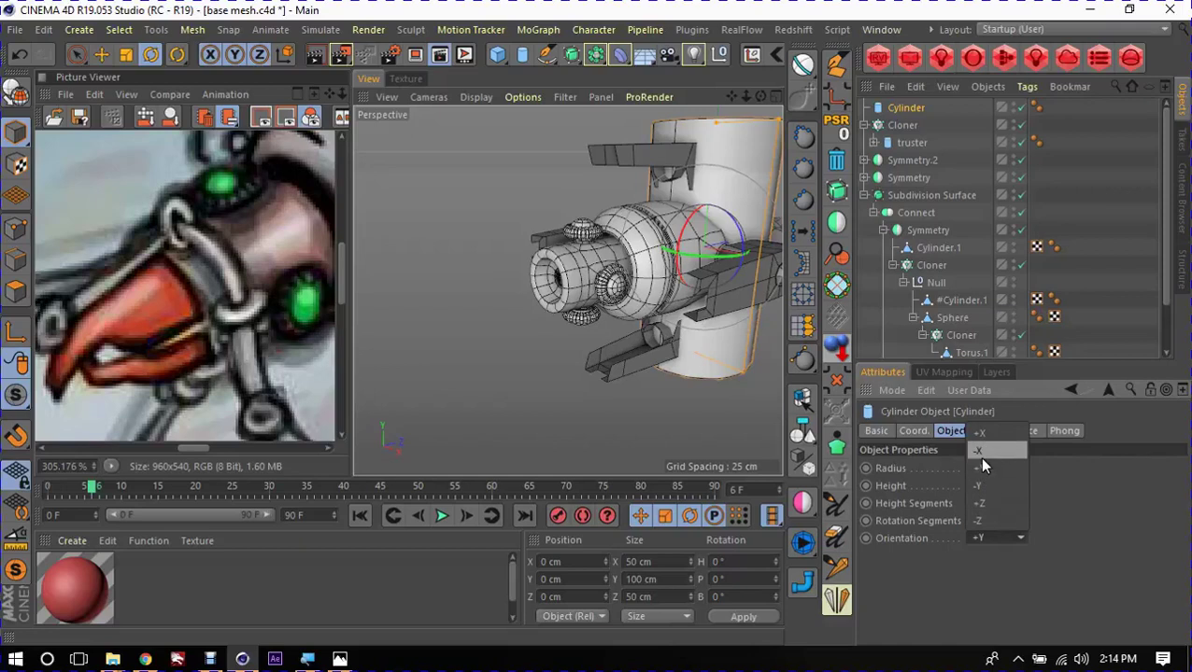
{"action": "left_click", "coordinate": [994, 524]}
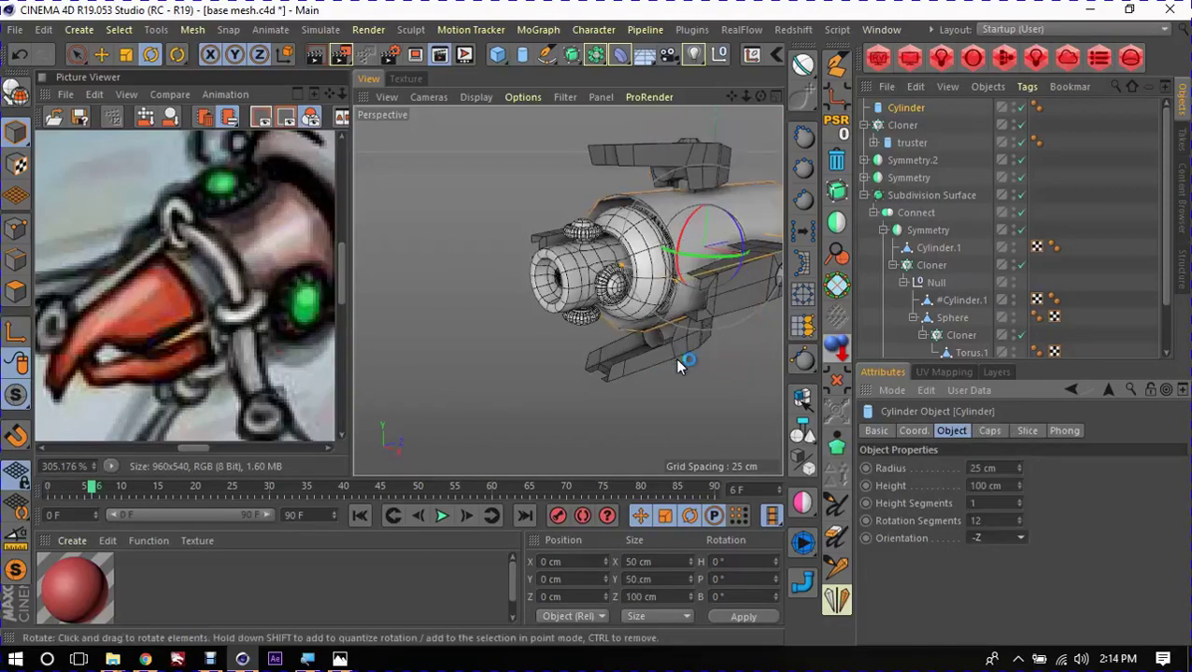
Step: Scale the cylinder to 14.15 cm wide and place it at Z -87.065 cm in the nozzle front
{"action": "key", "text": "e"}
{"action": "mouse_move", "coordinate": [729, 247]}
{"action": "left_mouse_down"}
{"action": "mouse_move", "coordinate": [597, 280]}
{"action": "mouse_move", "coordinate": [679, 350]}
{"action": "mouse_move", "coordinate": [423, 376]}
{"action": "left_mouse_up"}
{"action": "key", "text": "t"}
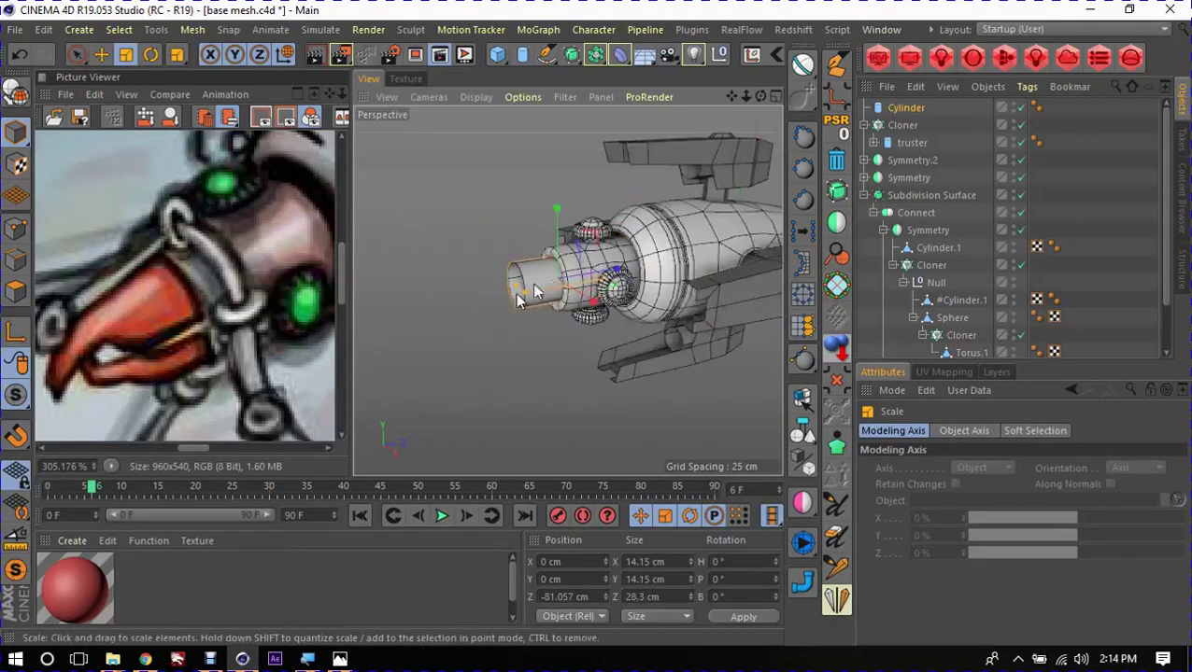
{"action": "scroll", "coordinate": [624, 277], "scroll_direction": "up", "scroll_amount": 3}
{"action": "mouse_move", "coordinate": [628, 272]}
{"action": "left_mouse_down"}
{"action": "mouse_move", "coordinate": [424, 309]}
{"action": "mouse_move", "coordinate": [459, 297]}
{"action": "left_mouse_up"}
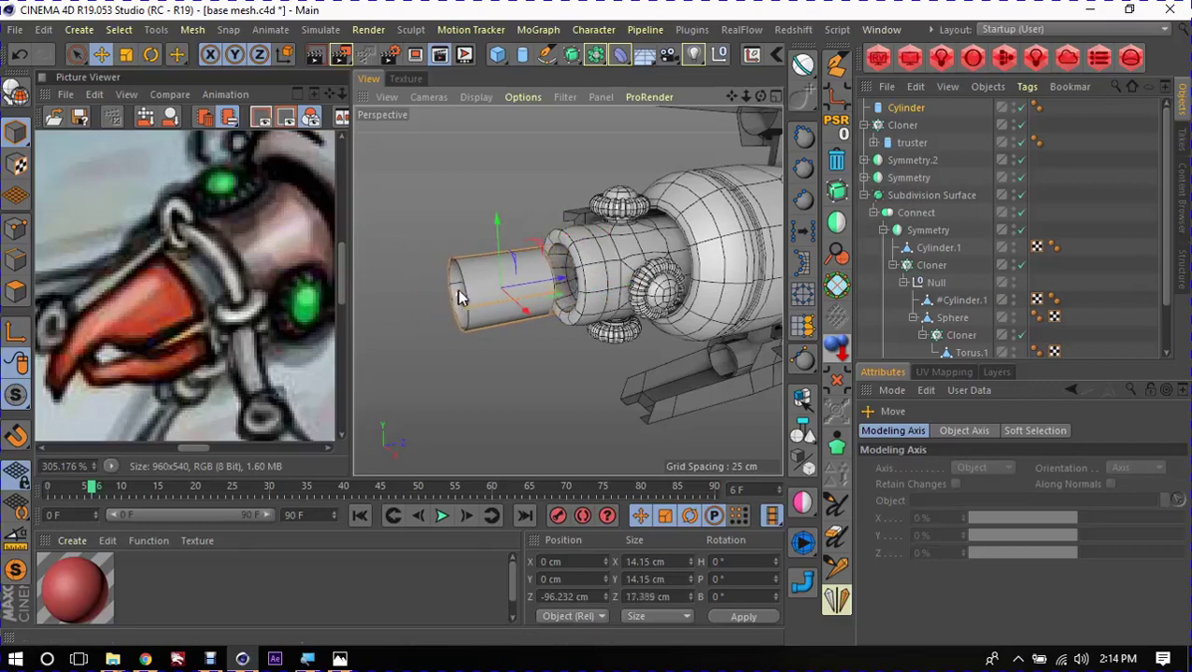
{"action": "key", "text": "n"}
{"action": "key", "text": "h"}
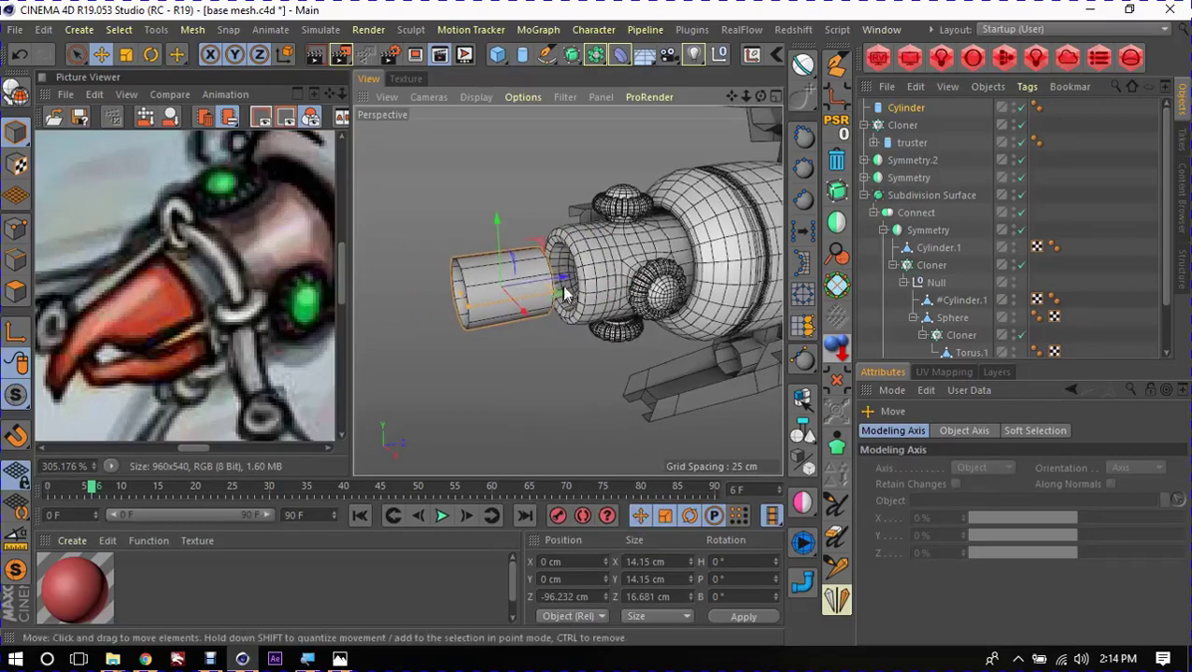
{"action": "mouse_move", "coordinate": [558, 280]}
{"action": "left_mouse_down"}
{"action": "mouse_move", "coordinate": [598, 271]}
{"action": "mouse_move", "coordinate": [411, 266]}
{"action": "mouse_move", "coordinate": [553, 251]}
{"action": "mouse_move", "coordinate": [479, 277]}
{"action": "mouse_move", "coordinate": [396, 273]}
{"action": "mouse_move", "coordinate": [628, 316]}
{"action": "left_mouse_up"}
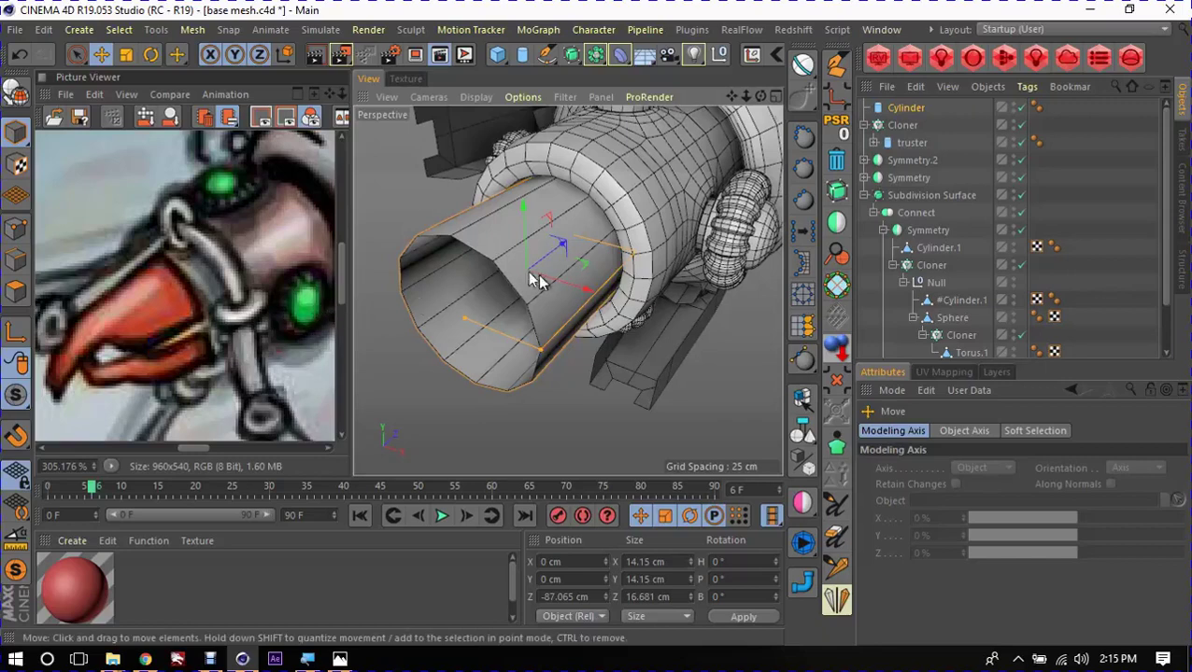
{"action": "left_click_drag", "start_coordinate": [533, 277], "coordinate": [441, 292], "text": "alt"}
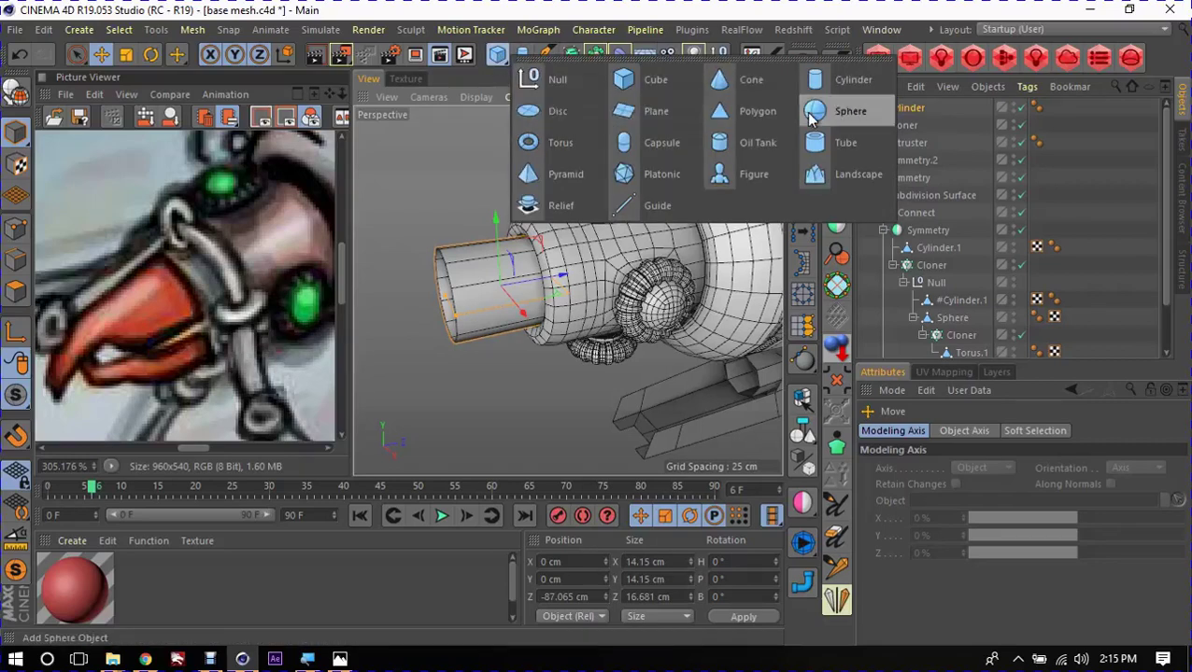
Step: Add a Sphere, delete the Cylinder, and scale the sphere down to 17.4 cm
{"action": "left_click_drag", "start_coordinate": [497, 58], "coordinate": [846, 112]}
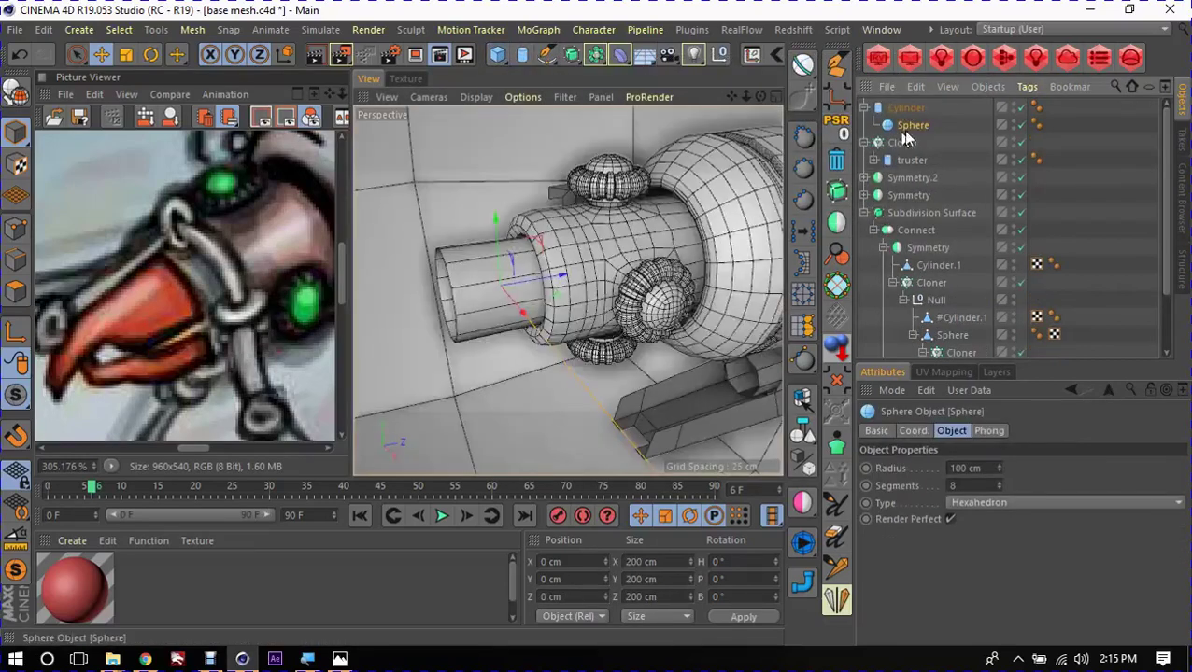
{"action": "left_click", "coordinate": [903, 127]}
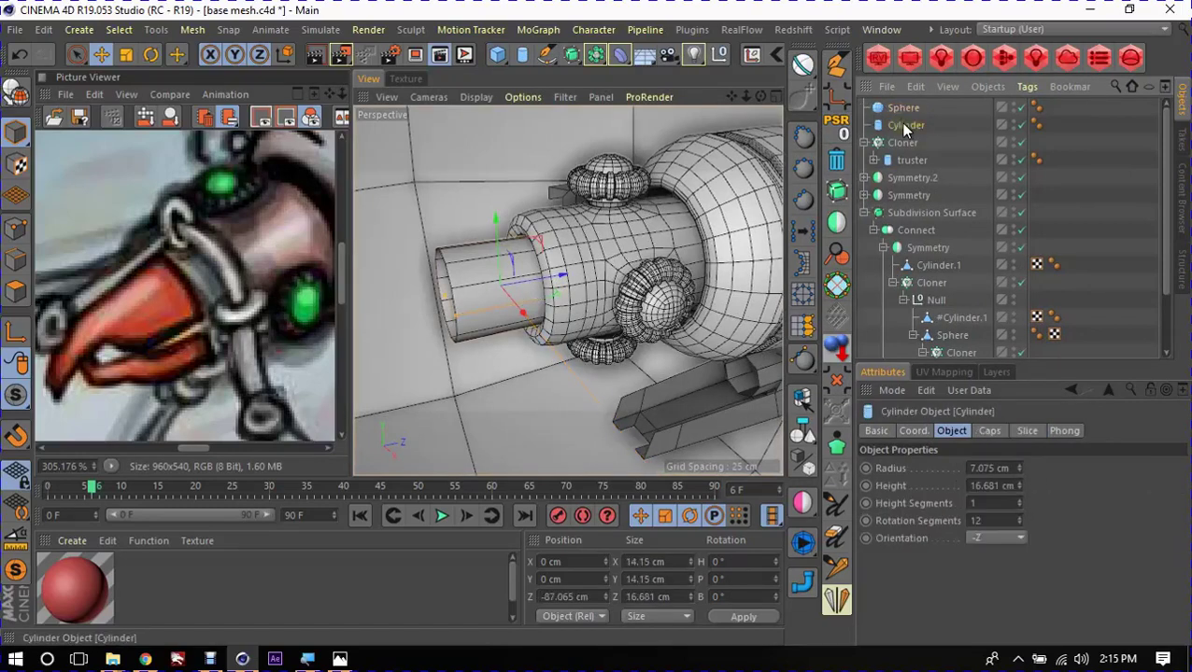
{"action": "key", "text": "Delete"}
{"action": "left_click", "coordinate": [903, 107]}
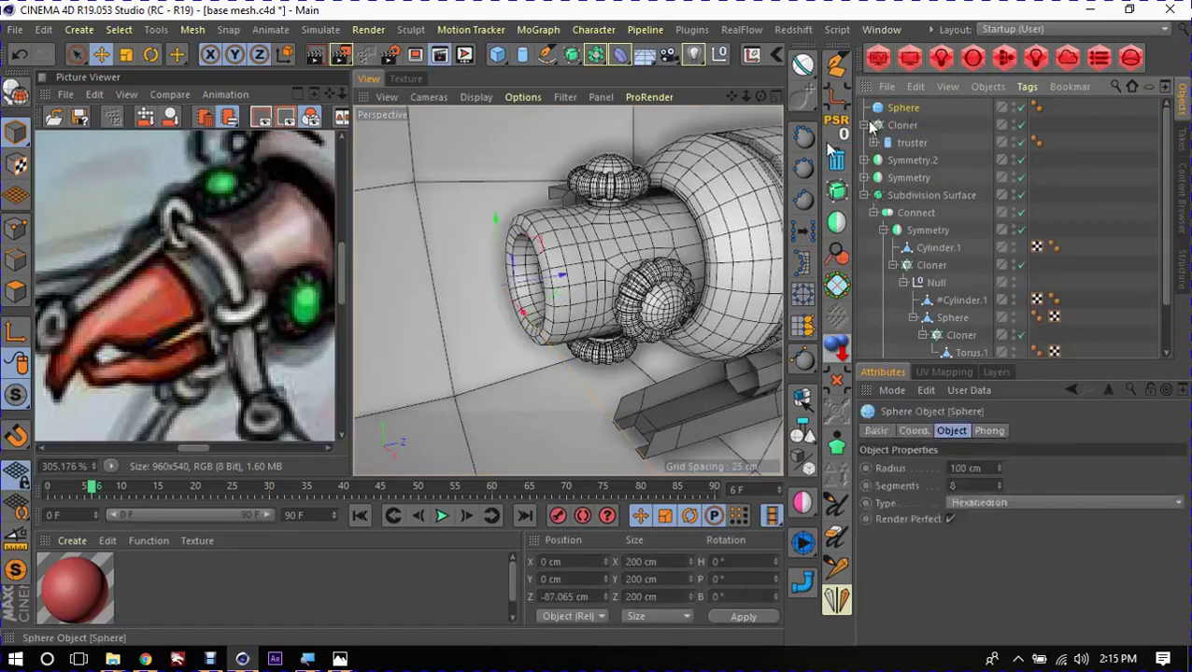
{"action": "key", "text": "t"}
{"action": "left_click_drag", "start_coordinate": [709, 322], "coordinate": [594, 323]}
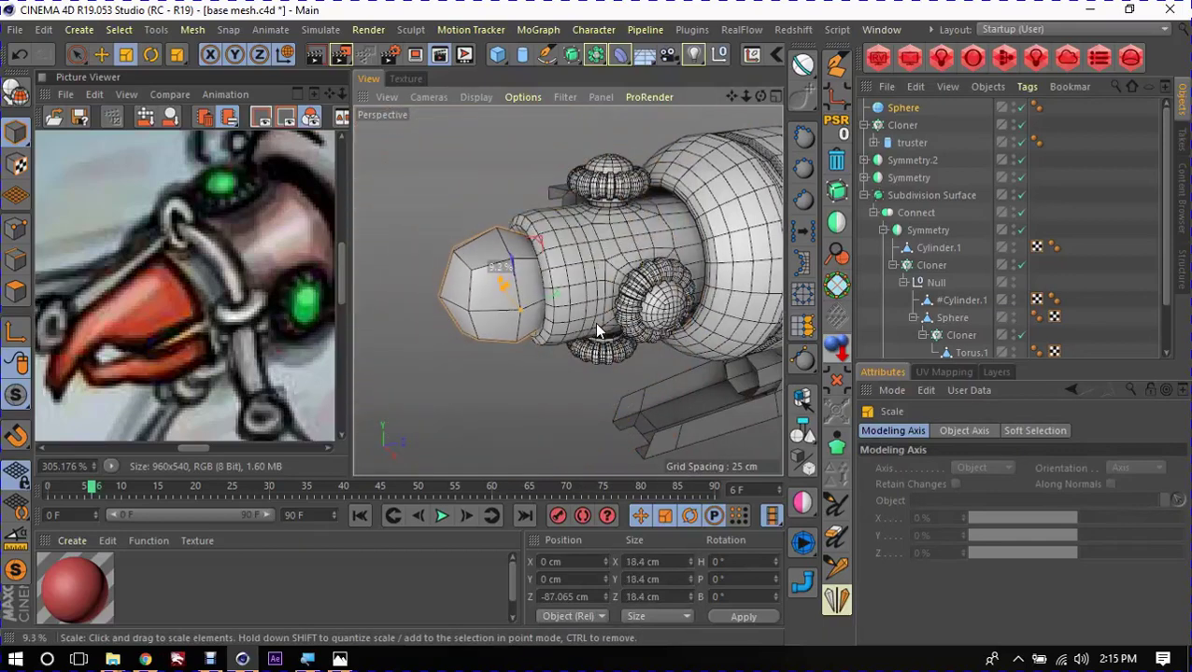
{"action": "left_click_drag", "start_coordinate": [594, 322], "coordinate": [594, 322]}
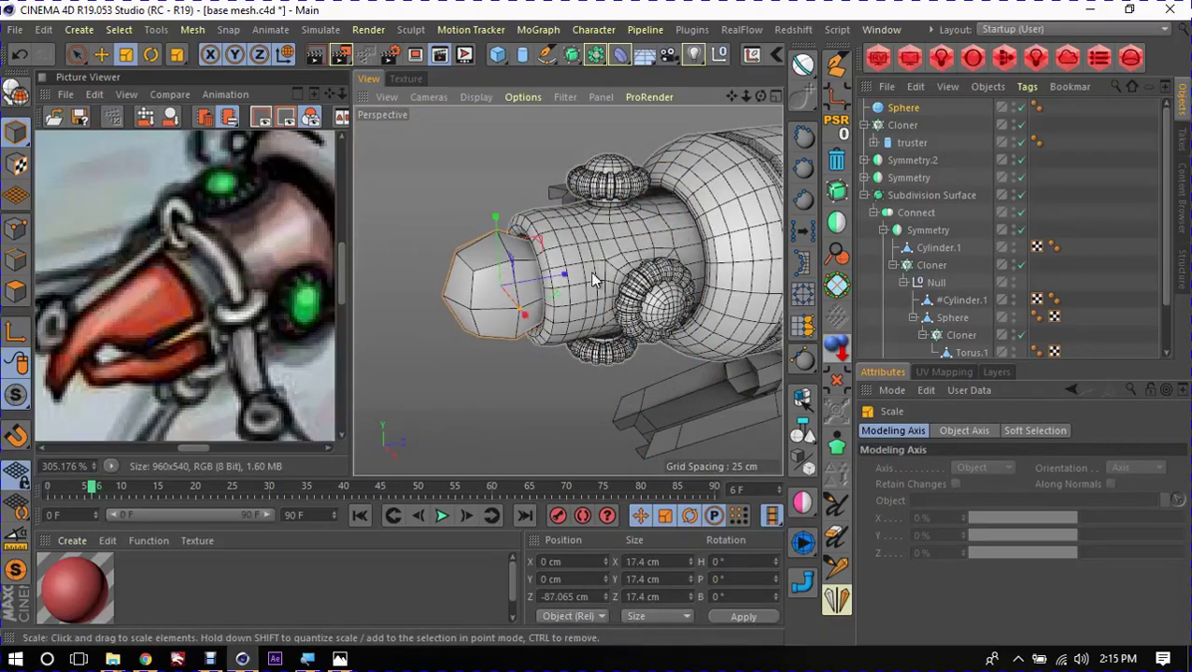
Step: Loop-select an edge ring on the sphere, fill-select the polygons beyond it, and delete them
{"action": "key", "text": "e"}
{"action": "left_click_drag", "start_coordinate": [496, 303], "coordinate": [491, 317], "text": "alt"}
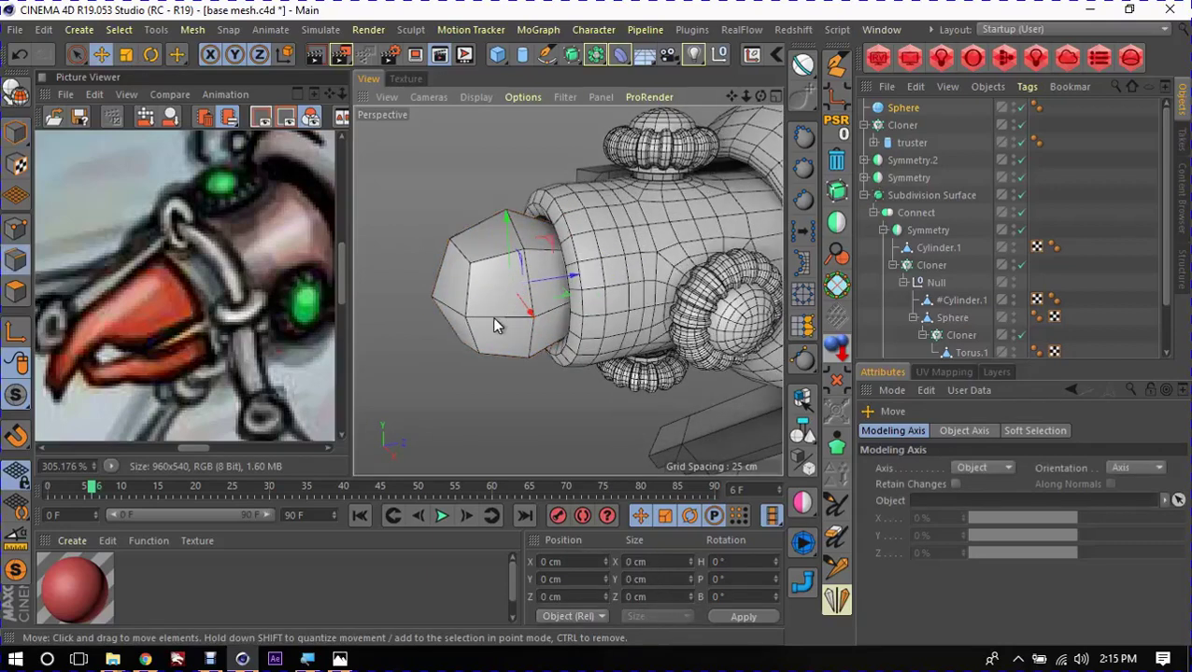
{"action": "double_click", "coordinate": [492, 317]}
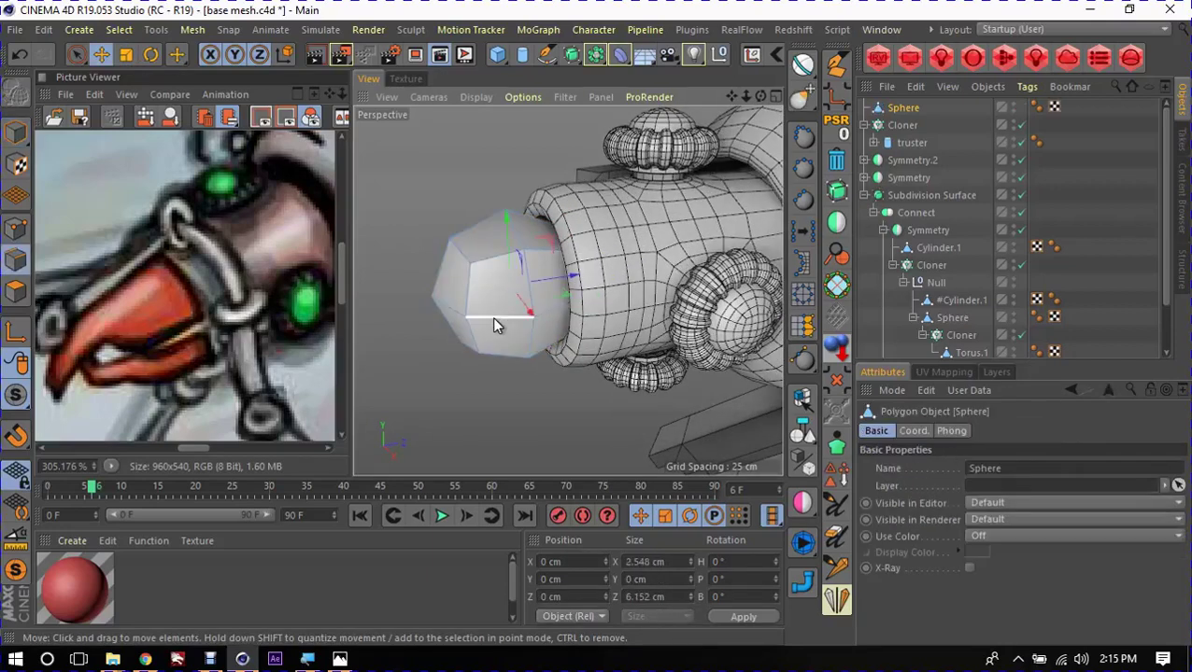
{"action": "left_click_drag", "start_coordinate": [523, 273], "coordinate": [479, 279], "text": "alt"}
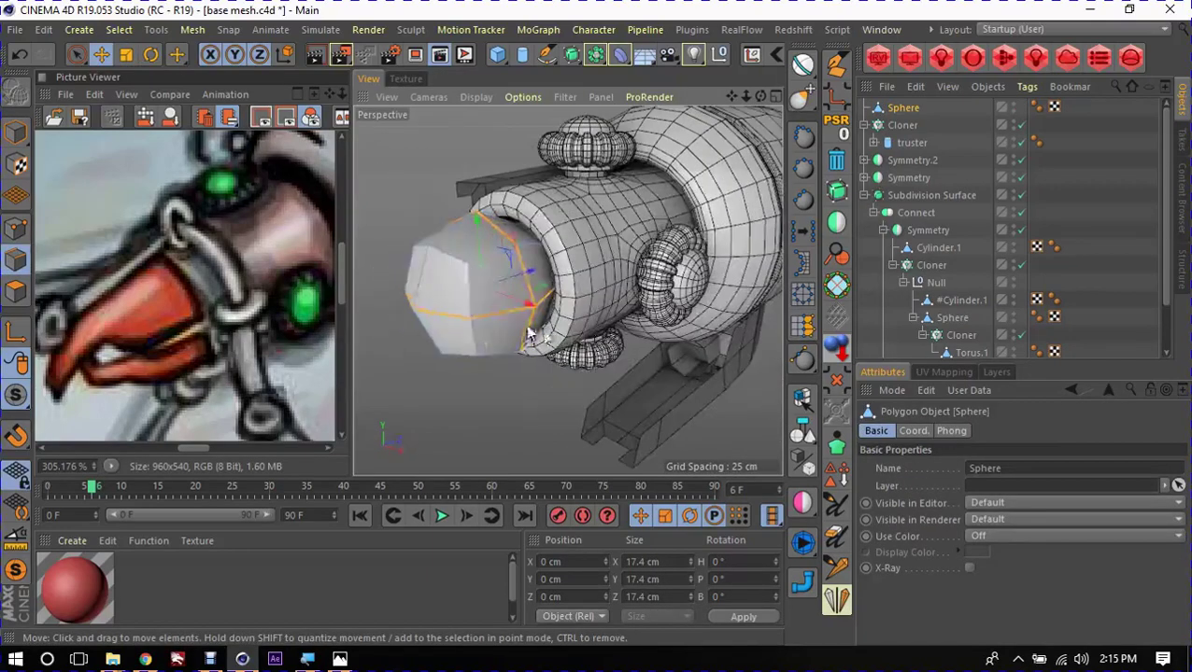
{"action": "key", "text": "u"}
{"action": "key", "text": "f"}
{"action": "left_click", "coordinate": [479, 279]}
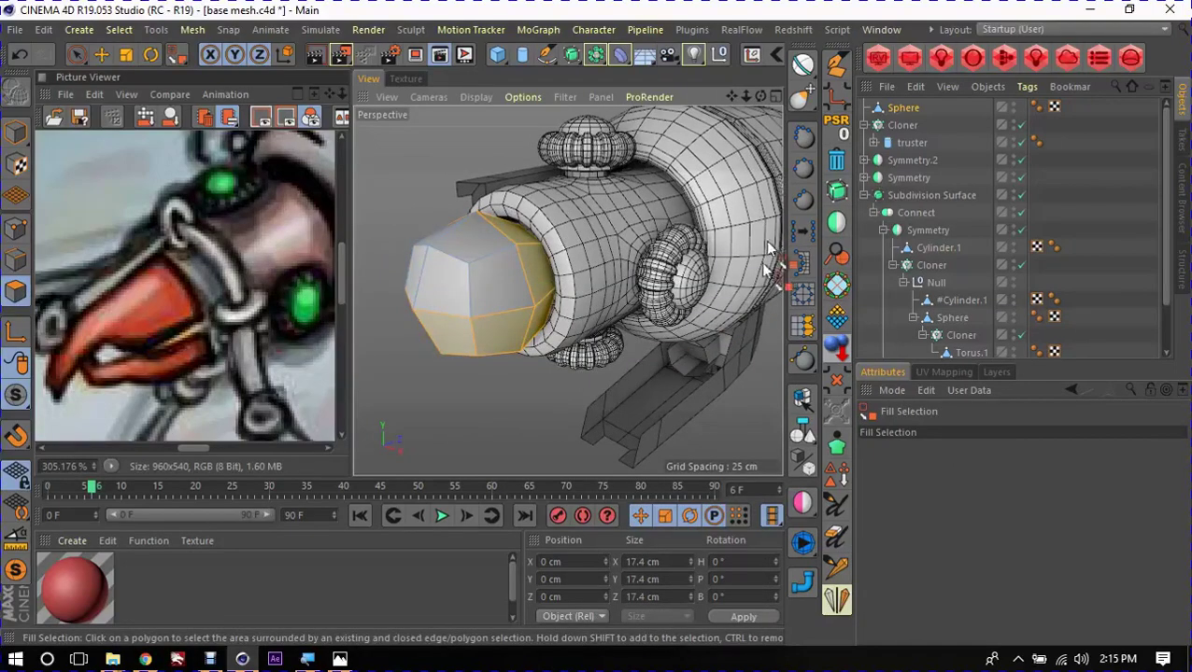
{"action": "key", "text": "Delete"}
{"action": "mouse_move", "coordinate": [523, 280]}
{"action": "left_mouse_down", "text": "alt"}
{"action": "mouse_move", "coordinate": [445, 297]}
{"action": "mouse_move", "coordinate": [516, 287]}
{"action": "mouse_move", "coordinate": [540, 195]}
{"action": "left_mouse_up", "text": "alt"}
{"action": "key", "text": "e"}
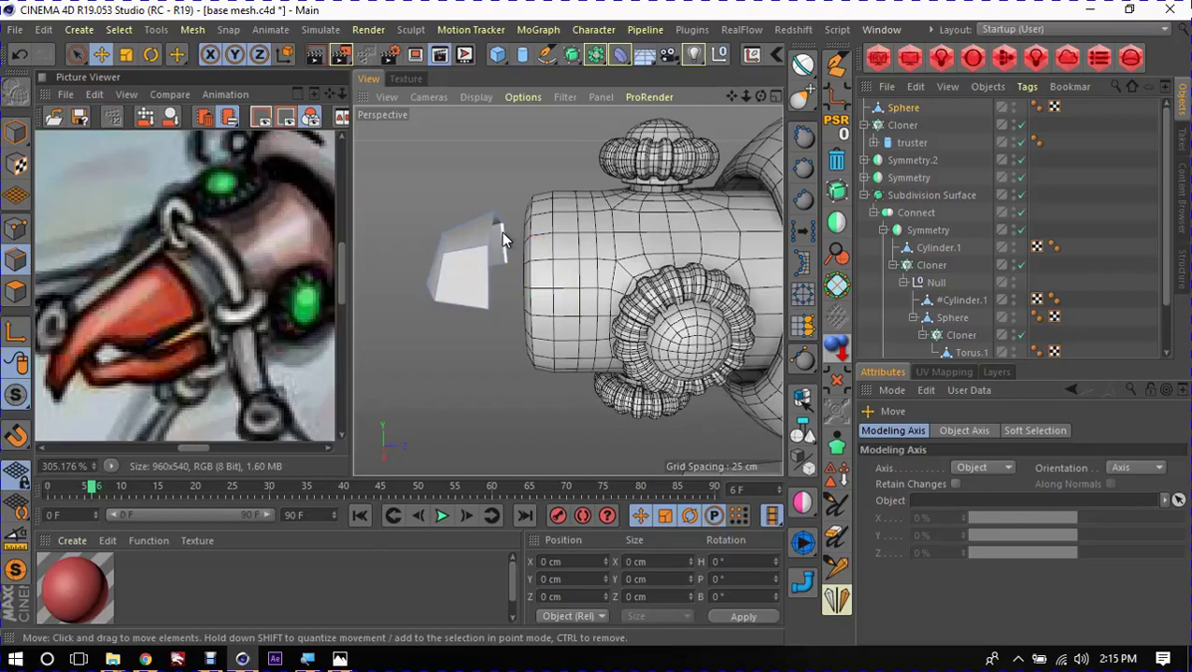
Step: Move the cut sphere piece toward the nozzle and stretch it along Z to about 24.5 cm
{"action": "mouse_move", "coordinate": [560, 281]}
{"action": "left_mouse_down"}
{"action": "mouse_move", "coordinate": [488, 297]}
{"action": "mouse_move", "coordinate": [505, 282]}
{"action": "mouse_move", "coordinate": [465, 274]}
{"action": "mouse_move", "coordinate": [485, 271]}
{"action": "mouse_move", "coordinate": [476, 275]}
{"action": "mouse_move", "coordinate": [546, 324]}
{"action": "mouse_move", "coordinate": [474, 380]}
{"action": "mouse_move", "coordinate": [499, 285]}
{"action": "mouse_move", "coordinate": [447, 338]}
{"action": "mouse_move", "coordinate": [606, 346]}
{"action": "mouse_move", "coordinate": [740, 327]}
{"action": "mouse_move", "coordinate": [669, 353]}
{"action": "mouse_move", "coordinate": [589, 360]}
{"action": "left_mouse_up"}
{"action": "left_click", "coordinate": [540, 318]}
{"action": "key", "text": "t"}
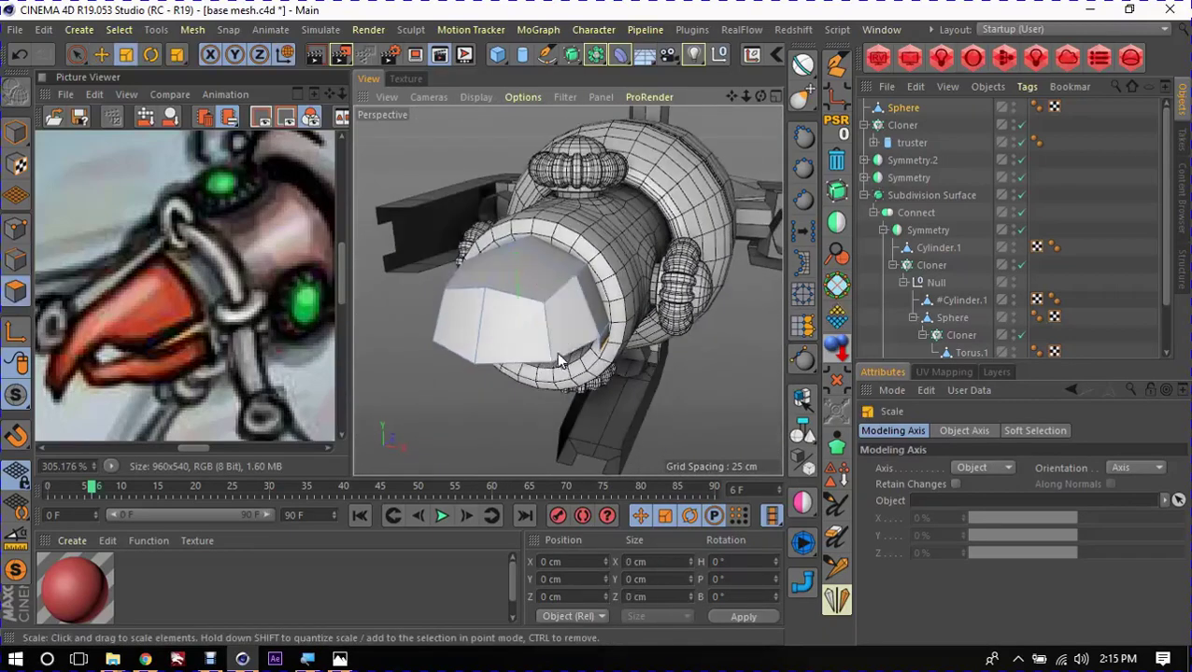
{"action": "mouse_move", "coordinate": [477, 323]}
{"action": "left_mouse_down"}
{"action": "mouse_move", "coordinate": [574, 346]}
{"action": "mouse_move", "coordinate": [389, 280]}
{"action": "left_mouse_up"}
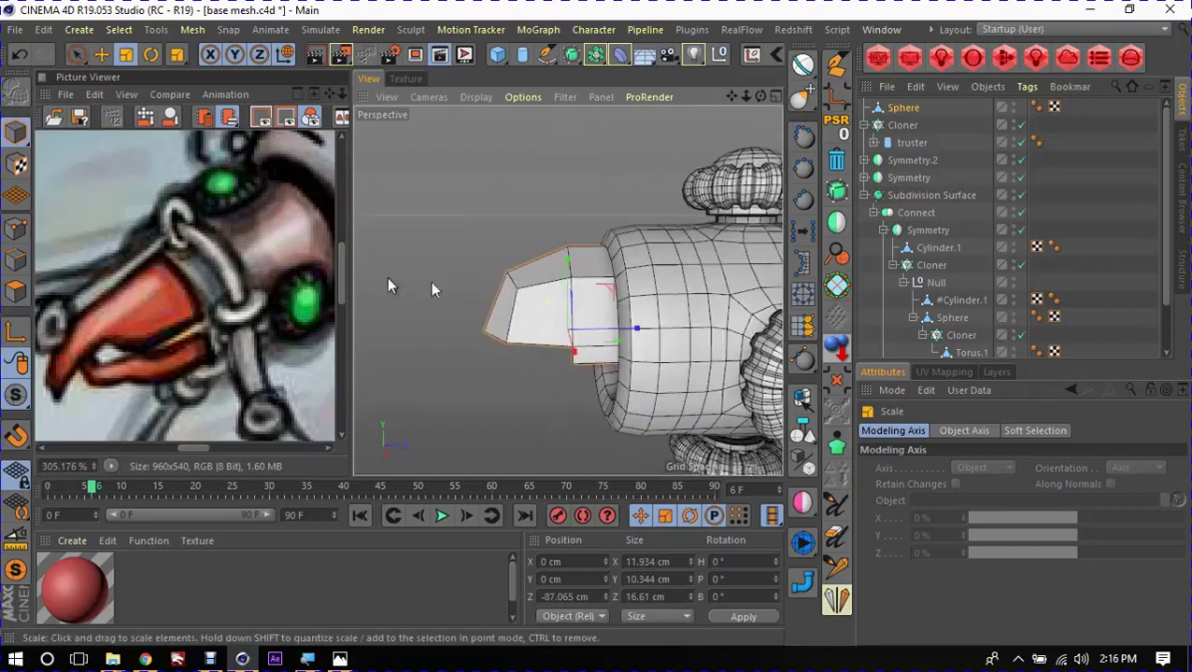
{"action": "mouse_move", "coordinate": [585, 333]}
{"action": "left_mouse_down"}
{"action": "mouse_move", "coordinate": [616, 330]}
{"action": "mouse_move", "coordinate": [495, 308]}
{"action": "left_mouse_up"}
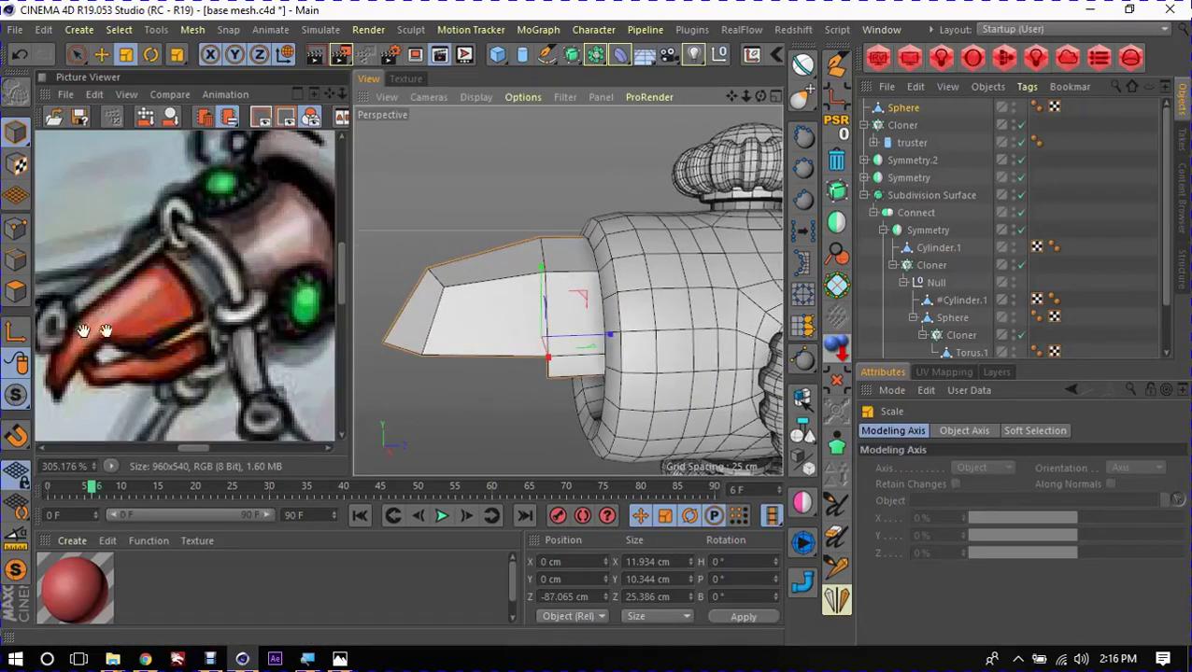
{"action": "left_click_drag", "start_coordinate": [411, 327], "coordinate": [468, 298], "text": "alt"}
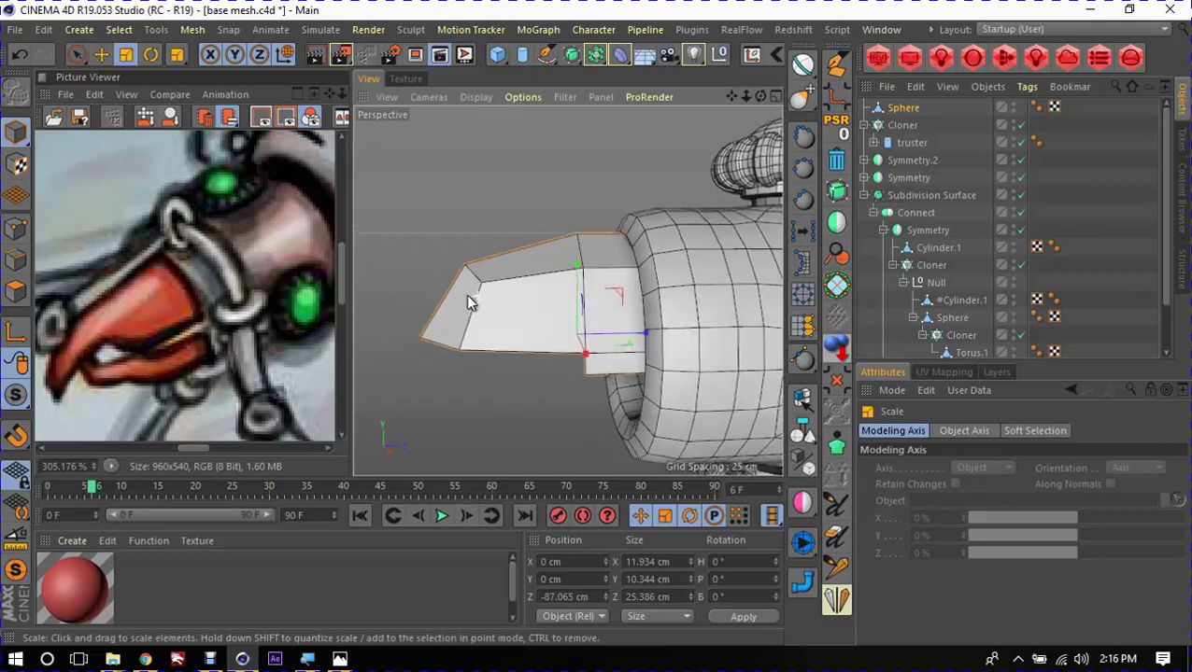
Step: Add a new edge loop across the beak with Loop/Path Cut
{"action": "key", "text": "e"}
{"action": "key", "text": "k"}
{"action": "key", "text": "l"}
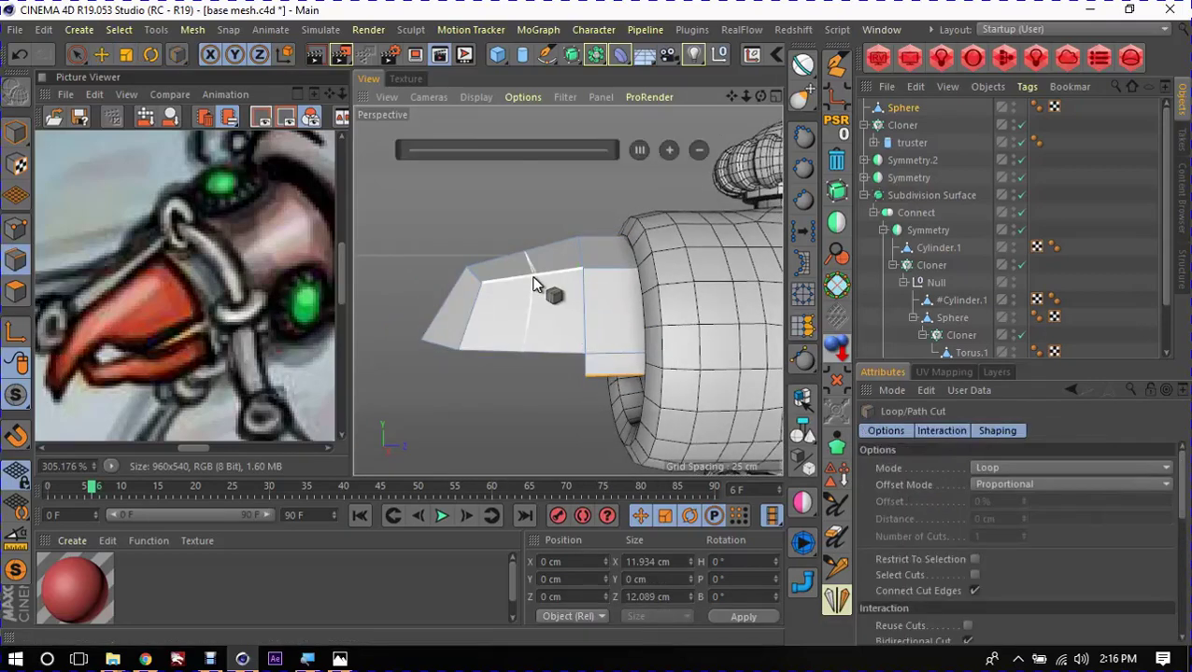
{"action": "mouse_move", "coordinate": [496, 333]}
{"action": "left_mouse_down", "text": "alt"}
{"action": "mouse_move", "coordinate": [521, 293]}
{"action": "mouse_move", "coordinate": [514, 302]}
{"action": "left_mouse_up", "text": "alt"}
{"action": "left_click", "coordinate": [538, 280]}
Step: Push the front beak polygons further out and set the axis to the selected elements
{"action": "key", "text": "e"}
{"action": "key", "text": "u"}
{"action": "key", "text": "f"}
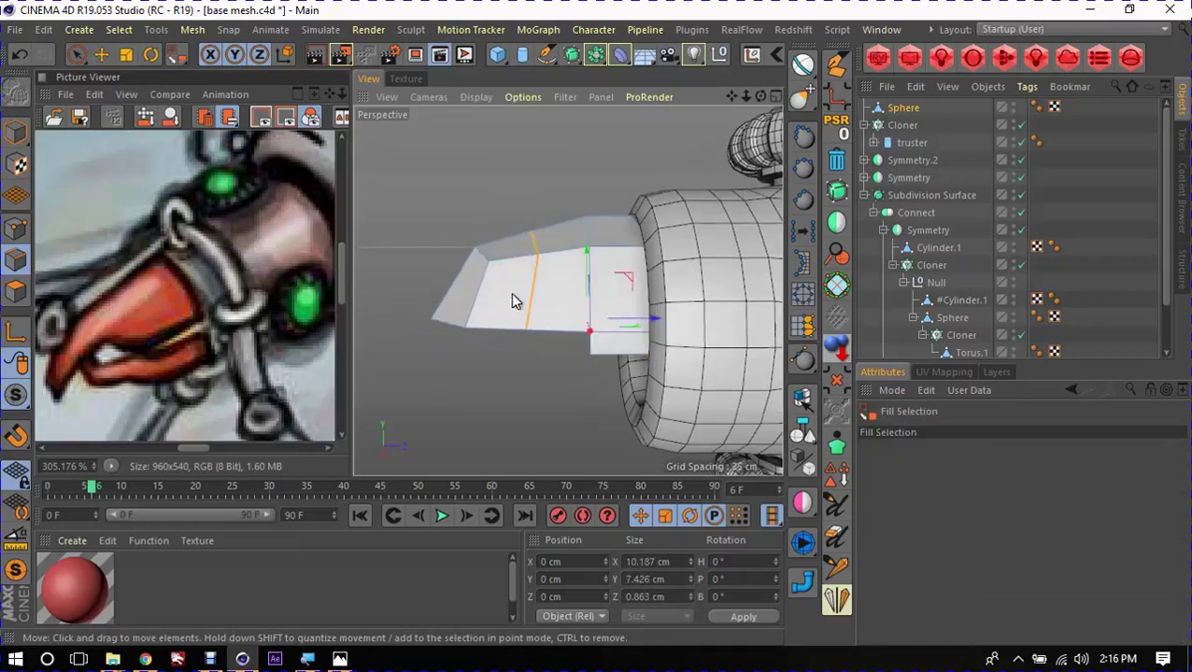
{"action": "left_click", "coordinate": [512, 301]}
{"action": "key", "text": "e"}
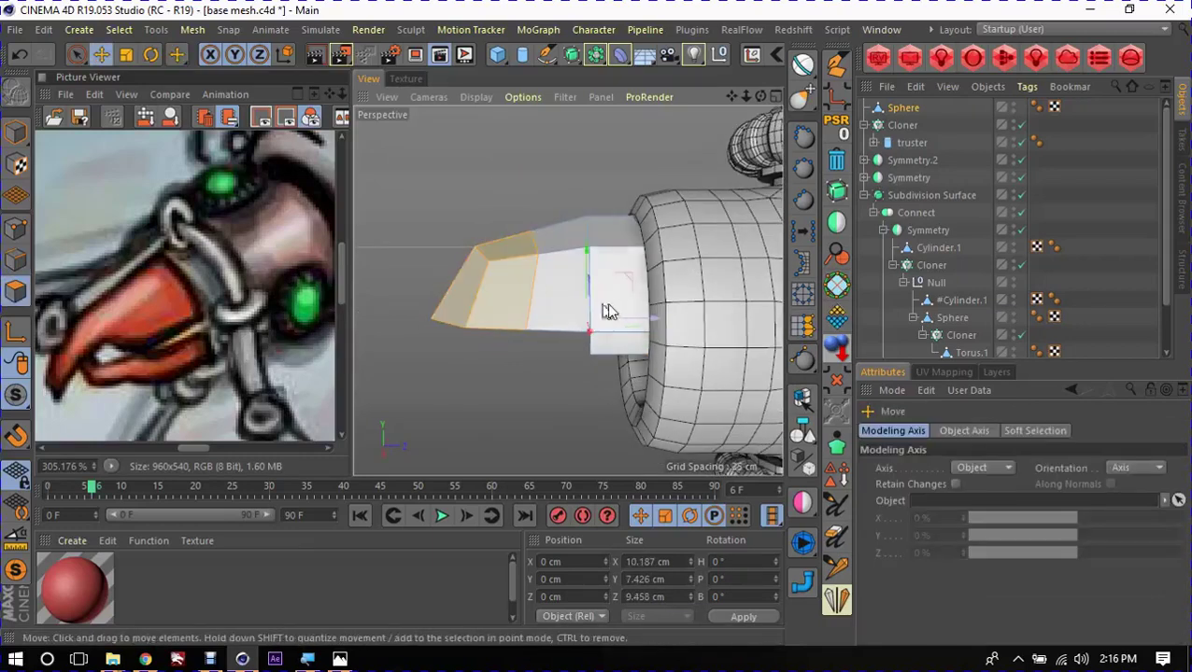
{"action": "mouse_move", "coordinate": [650, 318]}
{"action": "left_mouse_down"}
{"action": "mouse_move", "coordinate": [589, 330]}
{"action": "mouse_move", "coordinate": [599, 322]}
{"action": "left_mouse_up"}
{"action": "right_click", "coordinate": [644, 322]}
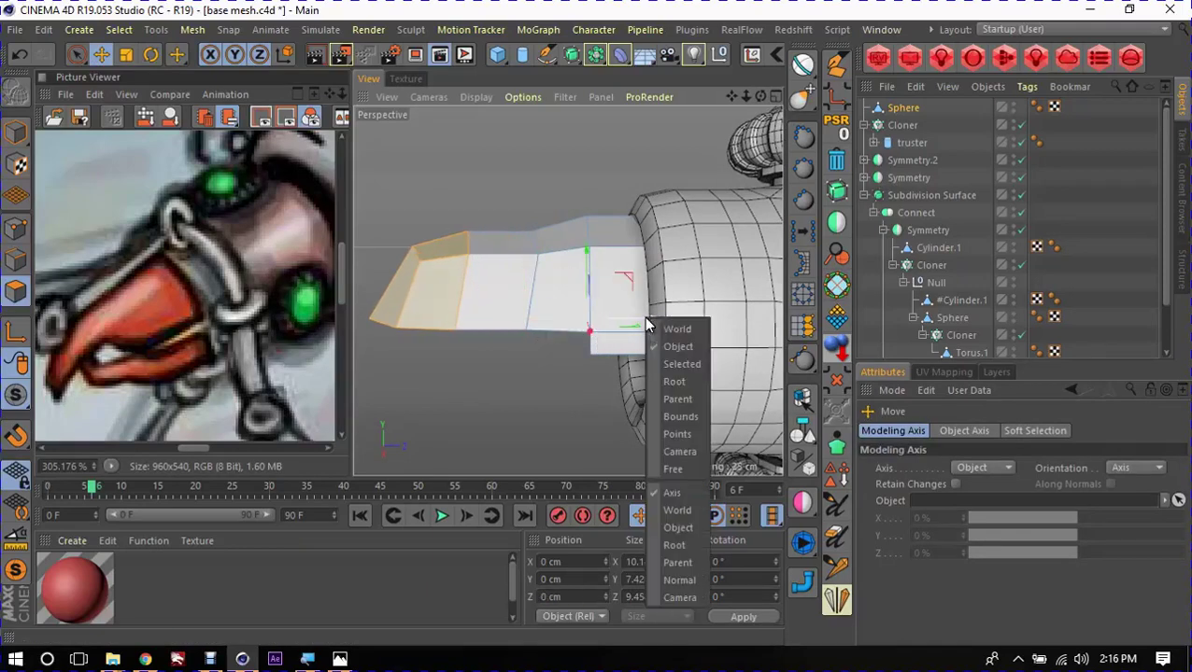
{"action": "left_click", "coordinate": [682, 350]}
Step: Fill-select and adjust polygon regions on the beak, then clear the selection
{"action": "mouse_move", "coordinate": [537, 285]}
{"action": "left_mouse_down", "text": "alt"}
{"action": "mouse_move", "coordinate": [512, 295]}
{"action": "mouse_move", "coordinate": [740, 332]}
{"action": "mouse_move", "coordinate": [606, 391]}
{"action": "mouse_move", "coordinate": [479, 218]}
{"action": "mouse_move", "coordinate": [497, 304]}
{"action": "mouse_move", "coordinate": [506, 284]}
{"action": "mouse_move", "coordinate": [596, 331]}
{"action": "left_mouse_up", "text": "alt"}
{"action": "key", "text": "u"}
{"action": "key", "text": "f"}
{"action": "left_click", "coordinate": [523, 308]}
{"action": "key", "text": "e"}
{"action": "scroll", "coordinate": [517, 306], "scroll_direction": "up", "scroll_amount": 3}
{"action": "key", "text": "u"}
{"action": "key", "text": "f"}
{"action": "left_click", "coordinate": [497, 305]}
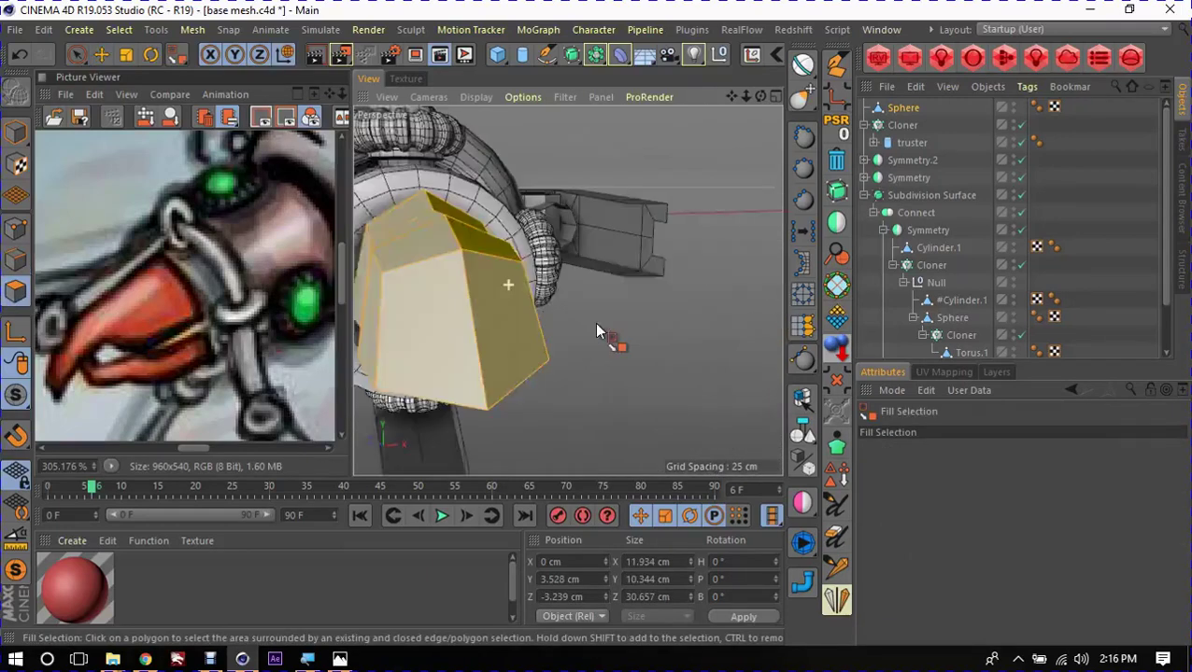
{"action": "left_click", "coordinate": [404, 313]}
{"action": "left_click_drag", "start_coordinate": [404, 314], "coordinate": [638, 303], "text": "alt"}
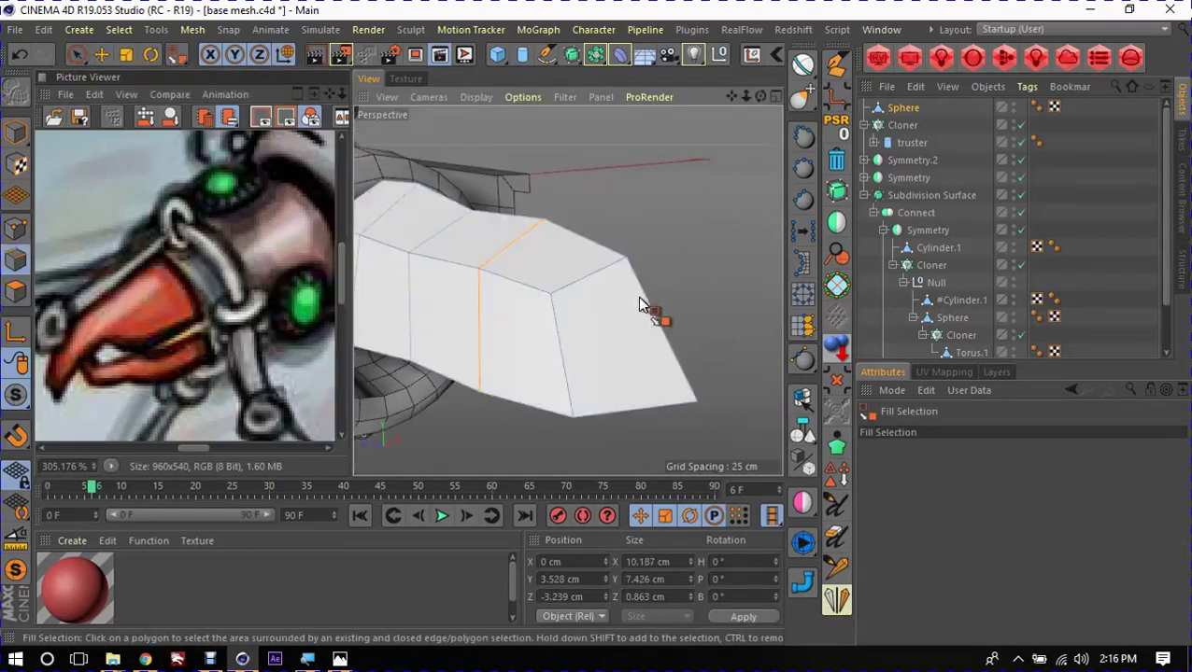
{"action": "mouse_move", "coordinate": [559, 301]}
{"action": "left_mouse_down", "text": "alt"}
{"action": "mouse_move", "coordinate": [569, 154]}
{"action": "mouse_move", "coordinate": [538, 255]}
{"action": "left_mouse_up", "text": "alt"}
{"action": "left_click", "coordinate": [603, 318]}
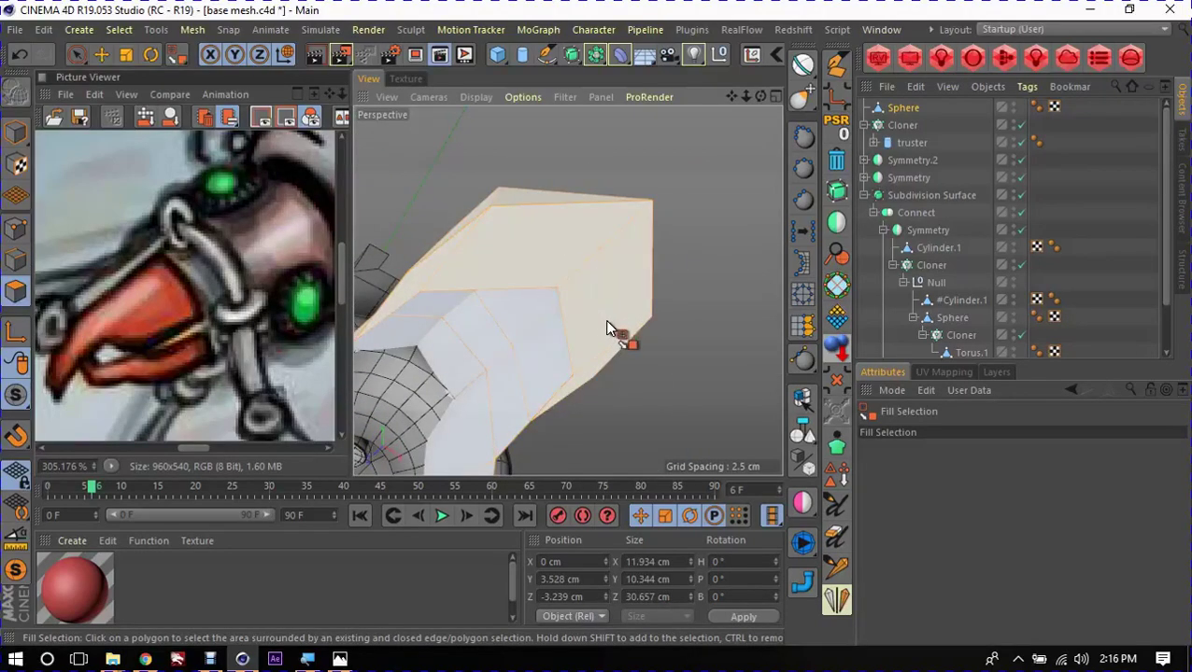
{"action": "left_click", "coordinate": [672, 363]}
Step: Select the unwanted group of beak faces and delete them
{"action": "key", "text": "e"}
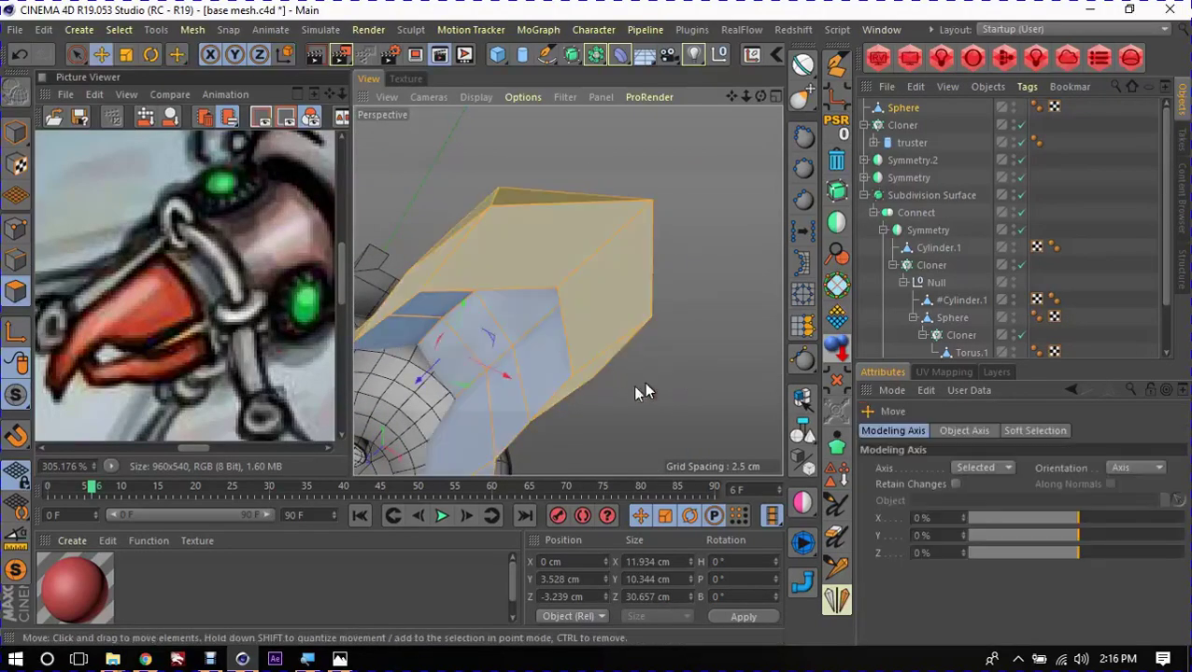
{"action": "left_click", "coordinate": [422, 285]}
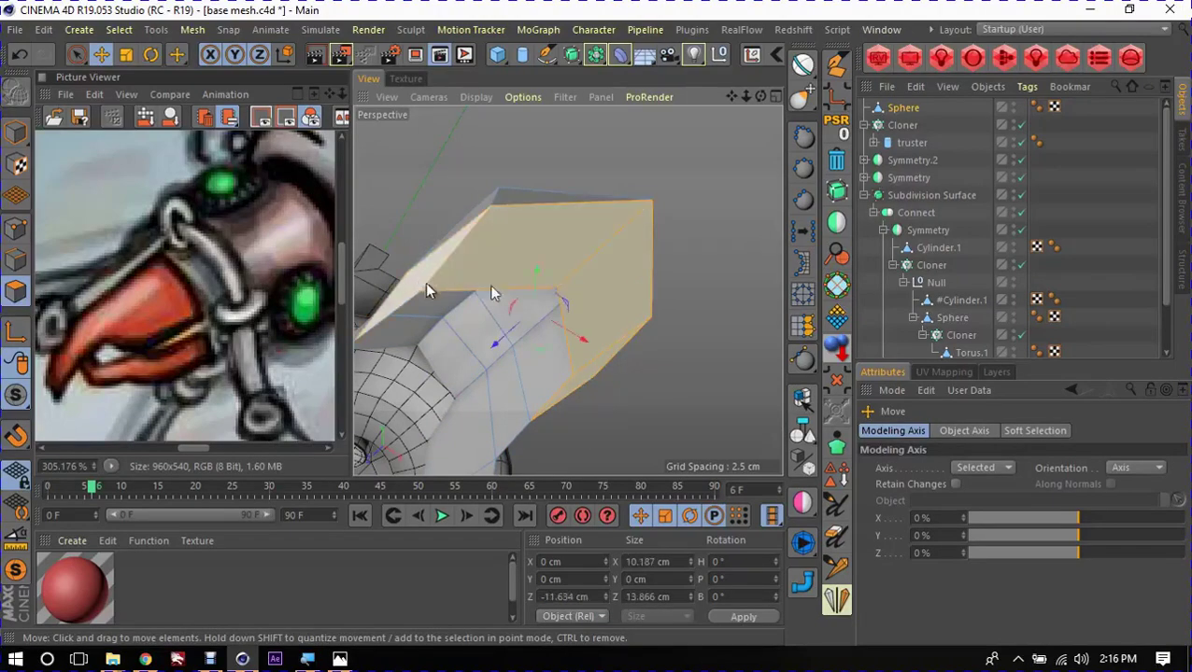
{"action": "left_click", "coordinate": [838, 178]}
{"action": "mouse_move", "coordinate": [599, 226]}
{"action": "left_mouse_down", "text": "alt"}
{"action": "mouse_move", "coordinate": [741, 312]}
{"action": "mouse_move", "coordinate": [551, 342]}
{"action": "mouse_move", "coordinate": [602, 339]}
{"action": "mouse_move", "coordinate": [640, 294]}
{"action": "mouse_move", "coordinate": [524, 333]}
{"action": "mouse_move", "coordinate": [622, 301]}
{"action": "mouse_move", "coordinate": [460, 320]}
{"action": "mouse_move", "coordinate": [512, 357]}
{"action": "mouse_move", "coordinate": [598, 318]}
{"action": "mouse_move", "coordinate": [619, 346]}
{"action": "mouse_move", "coordinate": [502, 299]}
{"action": "mouse_move", "coordinate": [514, 258]}
{"action": "mouse_move", "coordinate": [445, 197]}
{"action": "mouse_move", "coordinate": [471, 203]}
{"action": "mouse_move", "coordinate": [446, 208]}
{"action": "left_mouse_up", "text": "alt"}
Step: Pinch the beak's end face to 1.74 cm wide and rotate it to 25°
{"action": "left_click", "coordinate": [593, 316]}
{"action": "key", "text": "t"}
{"action": "key", "text": "r"}
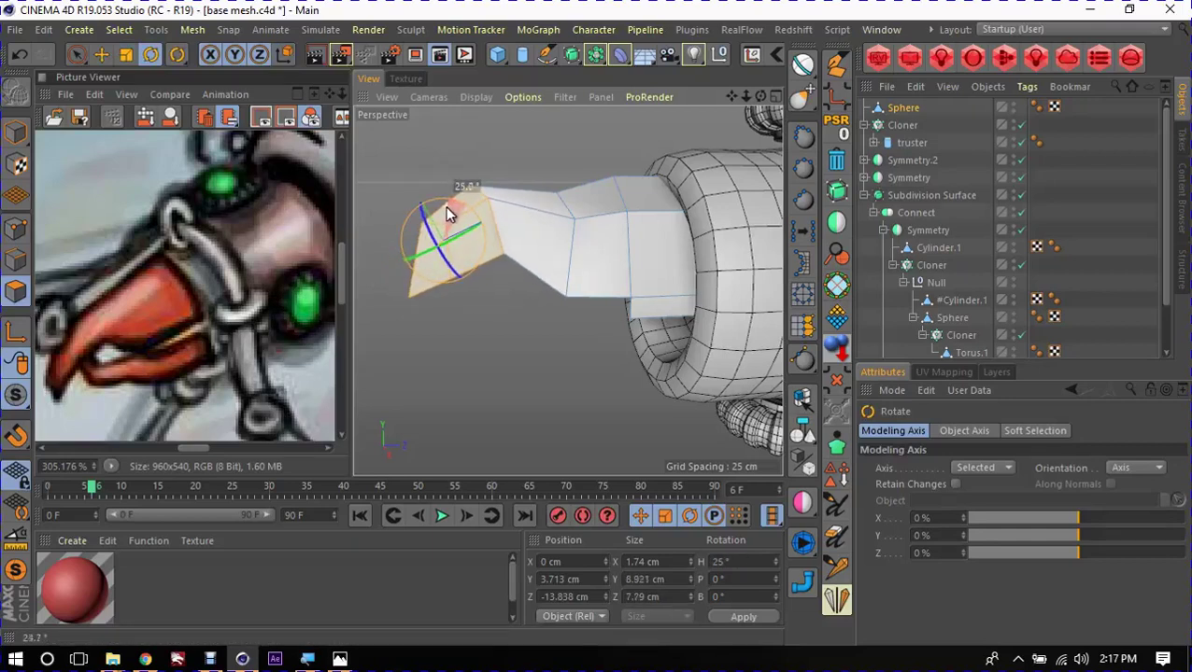
Step: Lower the beak tip faces, undoing the last forward move
{"action": "key", "text": "e"}
{"action": "left_click_drag", "start_coordinate": [454, 183], "coordinate": [452, 205]}
{"action": "middle_click_drag", "start_coordinate": [512, 259], "coordinate": [532, 261], "text": "alt"}
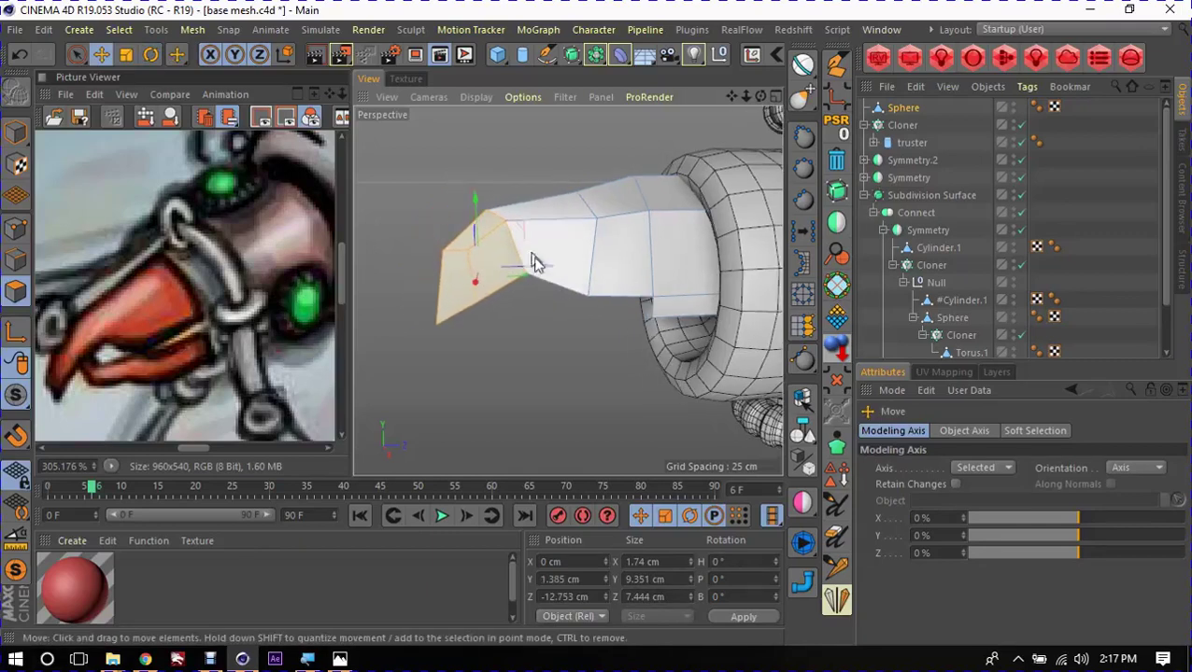
{"action": "left_click_drag", "start_coordinate": [540, 266], "coordinate": [524, 271]}
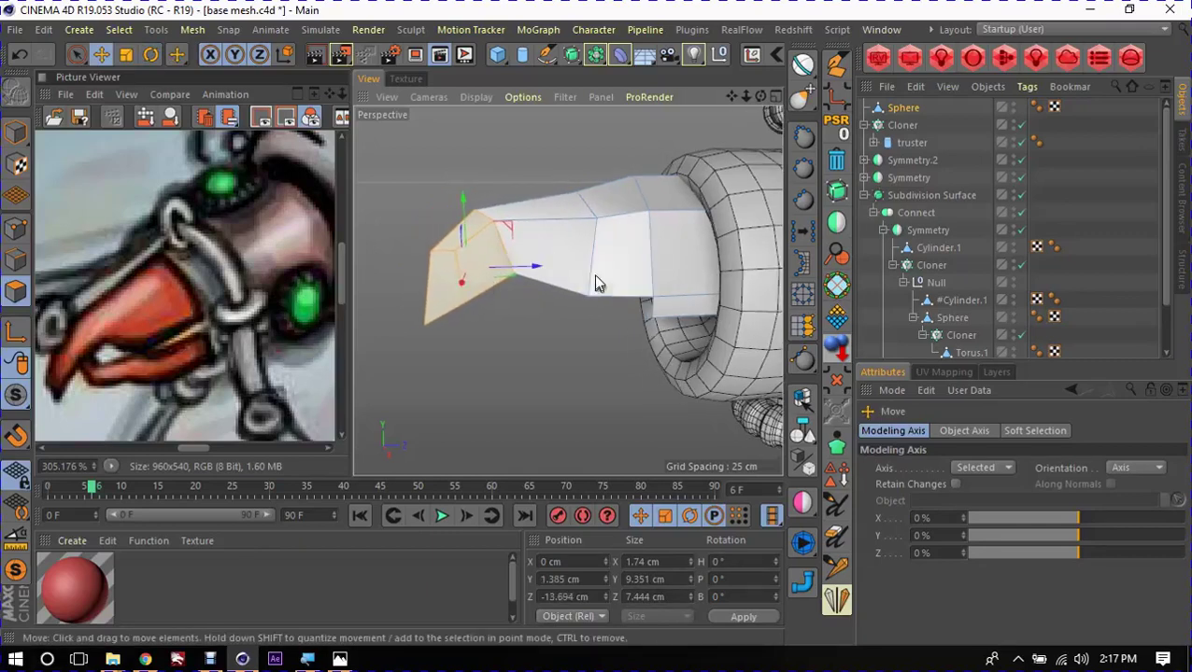
{"action": "key", "text": "ctrl+z"}
{"action": "middle_click_drag", "start_coordinate": [577, 273], "coordinate": [590, 261], "text": "alt"}
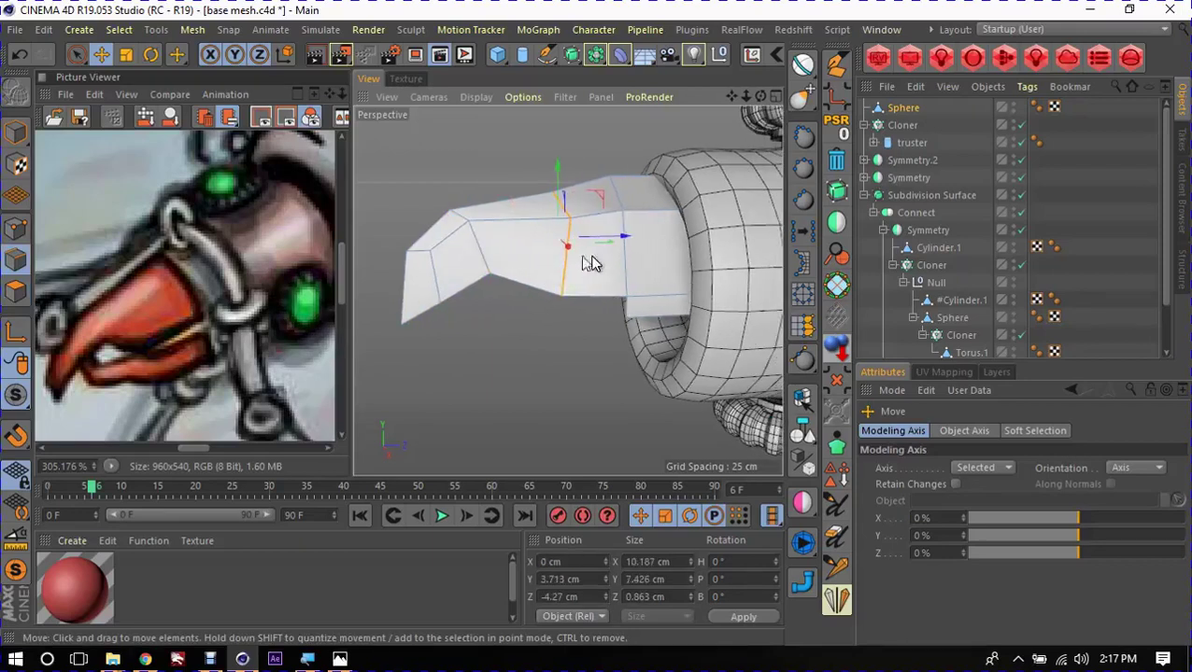
Step: Edge-slide the selected edge loop and raise it
{"action": "key", "text": "m"}
{"action": "key", "text": "o"}
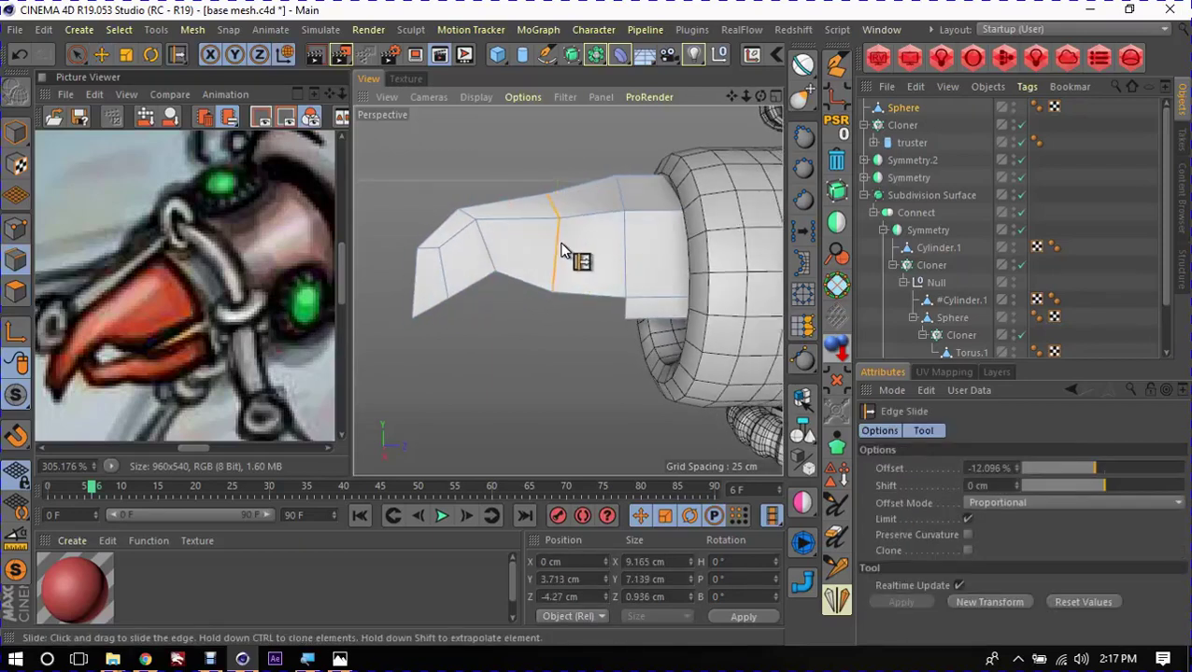
{"action": "key", "text": "e"}
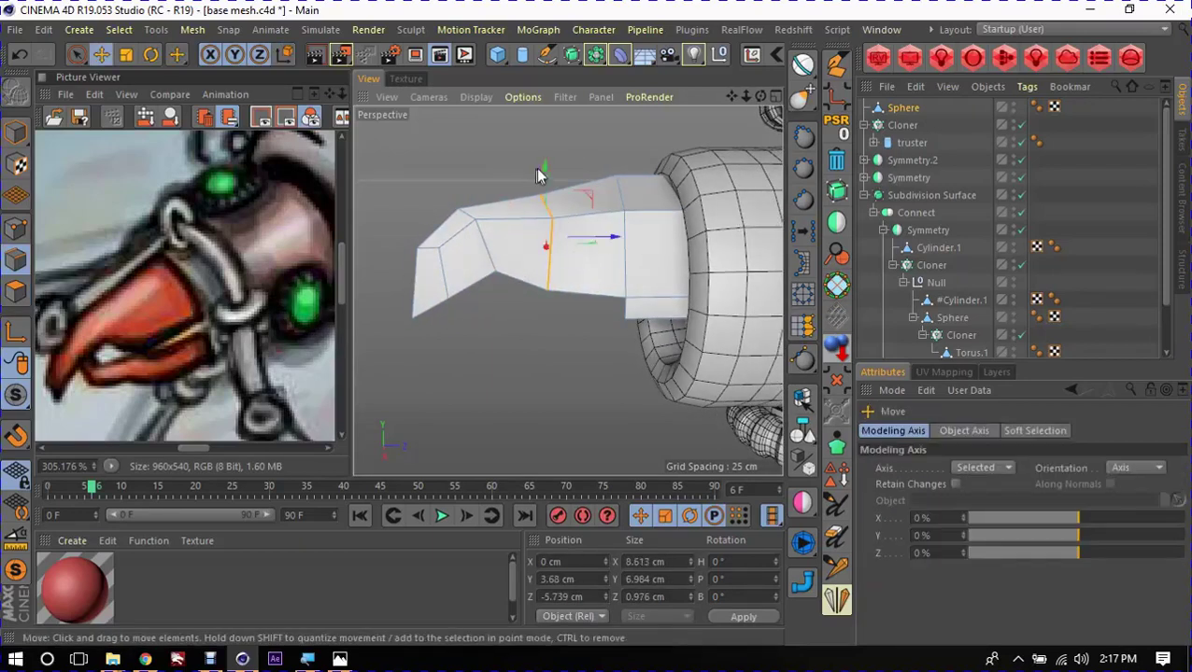
{"action": "mouse_move", "coordinate": [546, 175]}
{"action": "left_mouse_down"}
{"action": "mouse_move", "coordinate": [548, 159]}
{"action": "mouse_move", "coordinate": [485, 250]}
{"action": "mouse_move", "coordinate": [414, 245]}
{"action": "mouse_move", "coordinate": [493, 300]}
{"action": "left_mouse_up"}
Step: Select the beak tip point and rotate it 20 degrees
{"action": "key", "text": "9"}
{"action": "key", "text": "Return"}
{"action": "left_click", "coordinate": [476, 323]}
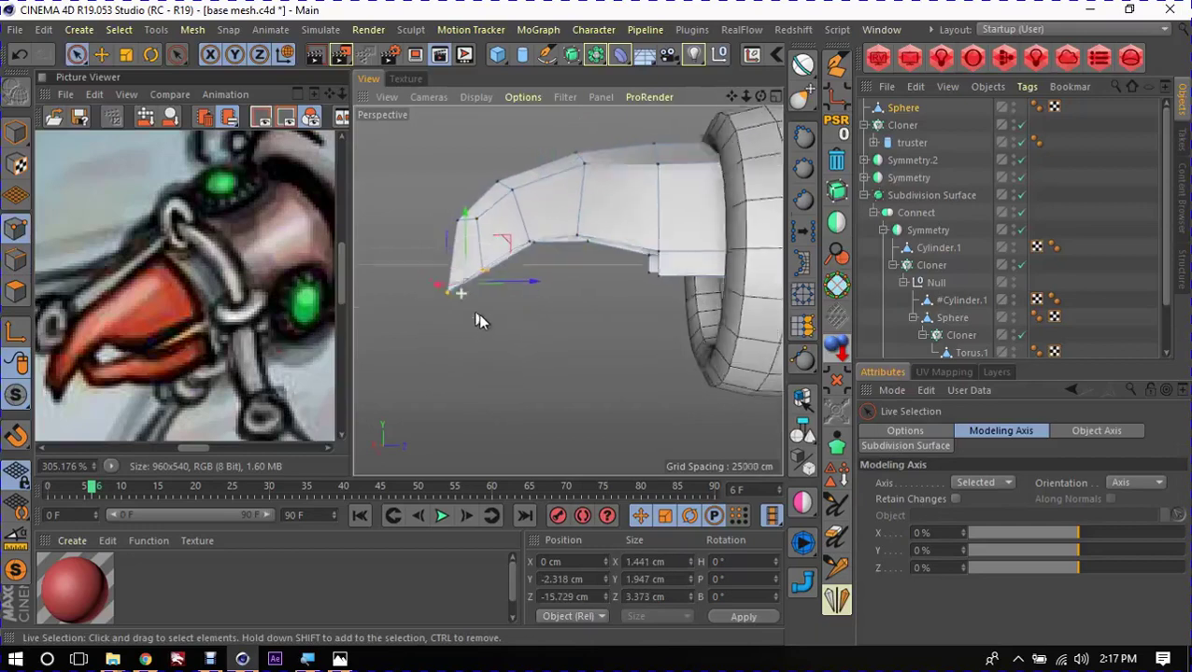
{"action": "key", "text": "r"}
{"action": "mouse_move", "coordinate": [495, 313]}
{"action": "left_mouse_down", "text": "shift"}
{"action": "mouse_move", "coordinate": [519, 317]}
{"action": "mouse_move", "coordinate": [586, 283]}
{"action": "mouse_move", "coordinate": [650, 207]}
{"action": "mouse_move", "coordinate": [619, 224]}
{"action": "left_mouse_up", "text": "shift"}
Step: Move a point on the beak underside, then scale the beak down to 92%
{"action": "key", "text": "e"}
{"action": "key", "text": "9"}
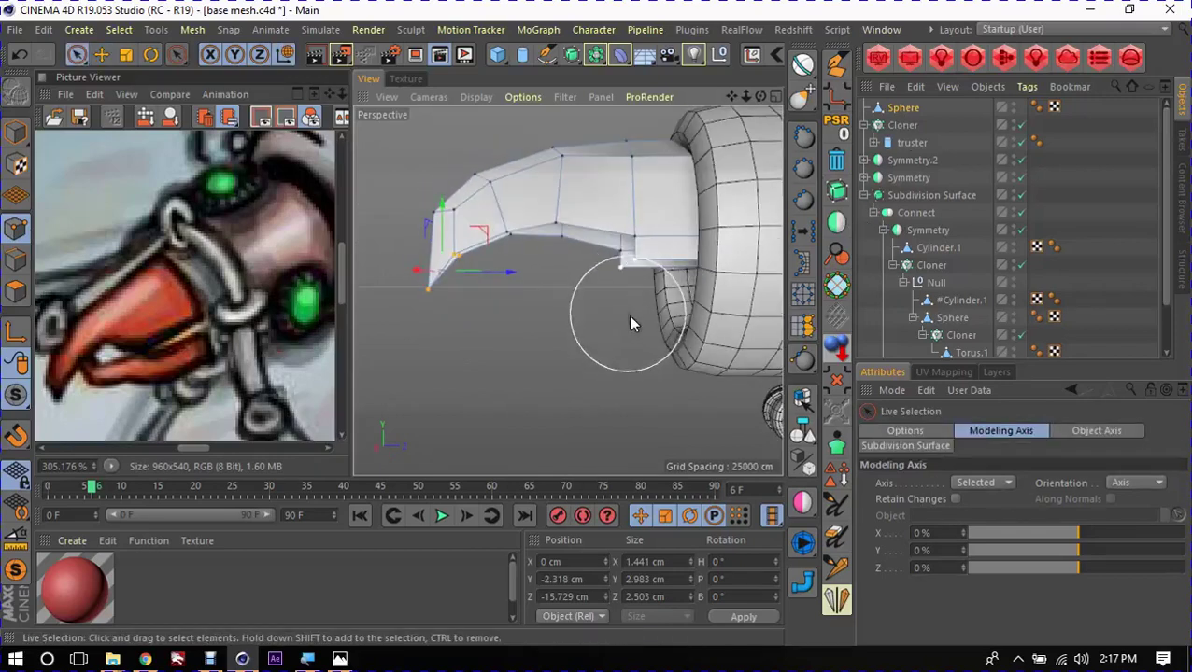
{"action": "left_click", "coordinate": [629, 316]}
{"action": "left_click_drag", "start_coordinate": [639, 313], "coordinate": [728, 263], "text": "alt"}
{"action": "key", "text": "e"}
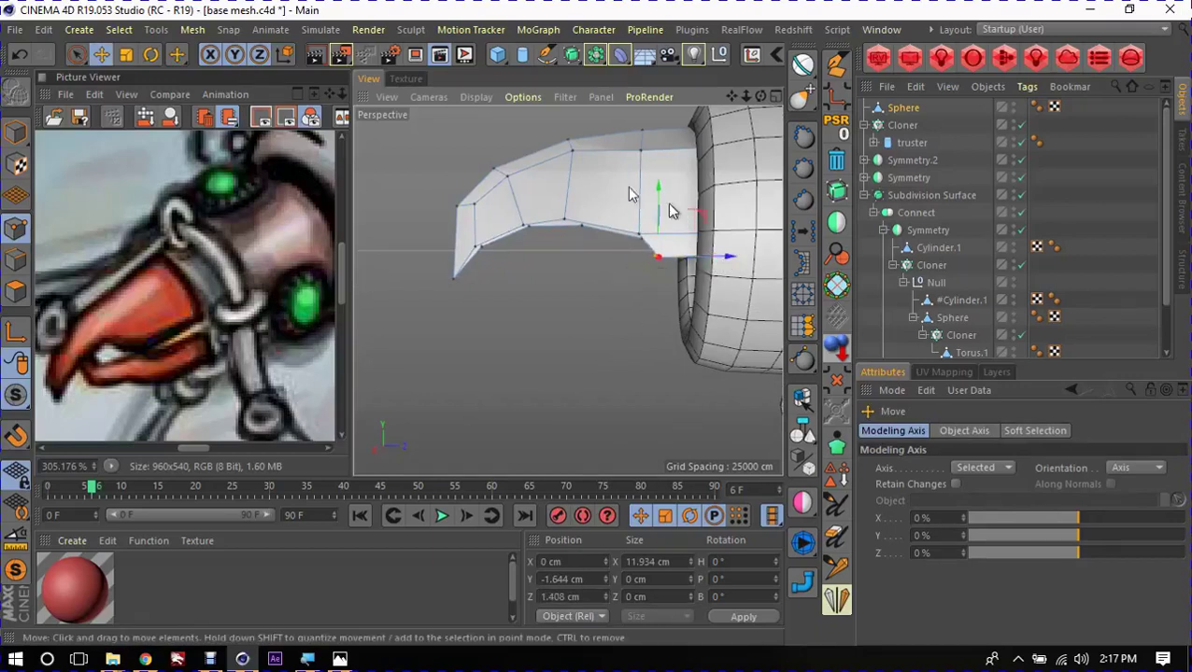
{"action": "mouse_move", "coordinate": [671, 207]}
{"action": "left_mouse_down", "text": "alt"}
{"action": "mouse_move", "coordinate": [671, 245]}
{"action": "mouse_move", "coordinate": [567, 203]}
{"action": "mouse_move", "coordinate": [597, 331]}
{"action": "mouse_move", "coordinate": [663, 241]}
{"action": "mouse_move", "coordinate": [632, 233]}
{"action": "mouse_move", "coordinate": [587, 257]}
{"action": "mouse_move", "coordinate": [532, 260]}
{"action": "mouse_move", "coordinate": [420, 224]}
{"action": "mouse_move", "coordinate": [561, 239]}
{"action": "mouse_move", "coordinate": [753, 233]}
{"action": "mouse_move", "coordinate": [665, 271]}
{"action": "left_mouse_up", "text": "alt"}
{"action": "key", "text": "t"}
Step: Select the beak tip polygons and scale them wider
{"action": "left_click_drag", "start_coordinate": [595, 303], "coordinate": [550, 250], "text": "alt"}
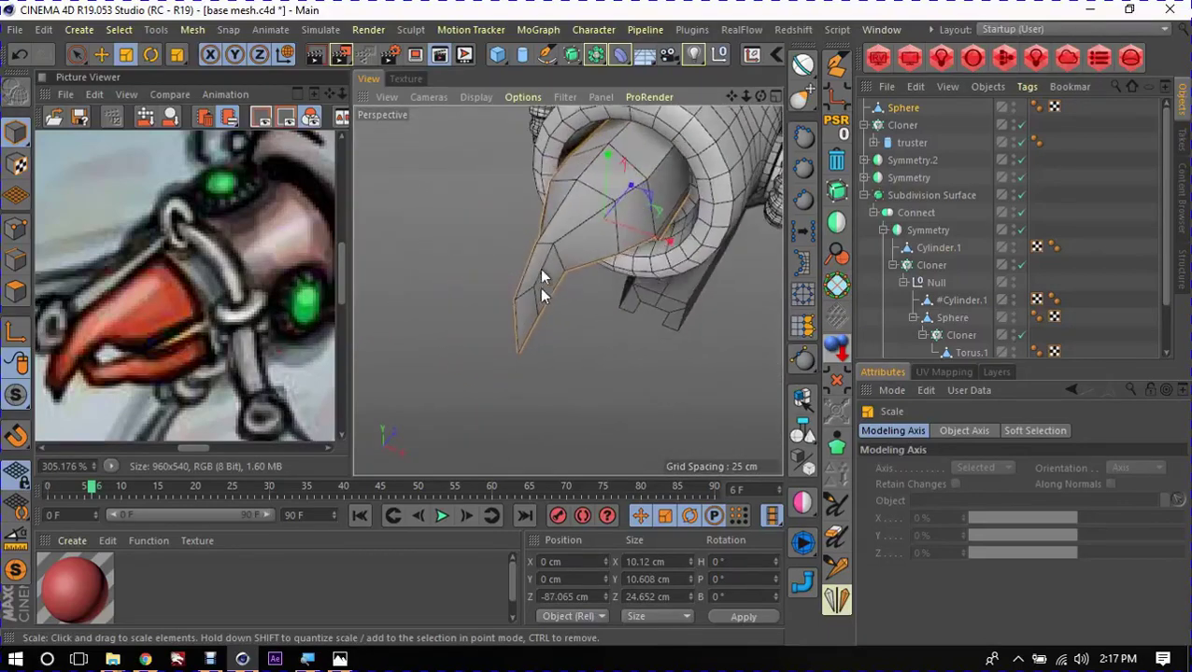
{"action": "key", "text": "e"}
{"action": "left_click", "coordinate": [551, 250]}
{"action": "left_click", "coordinate": [576, 277]}
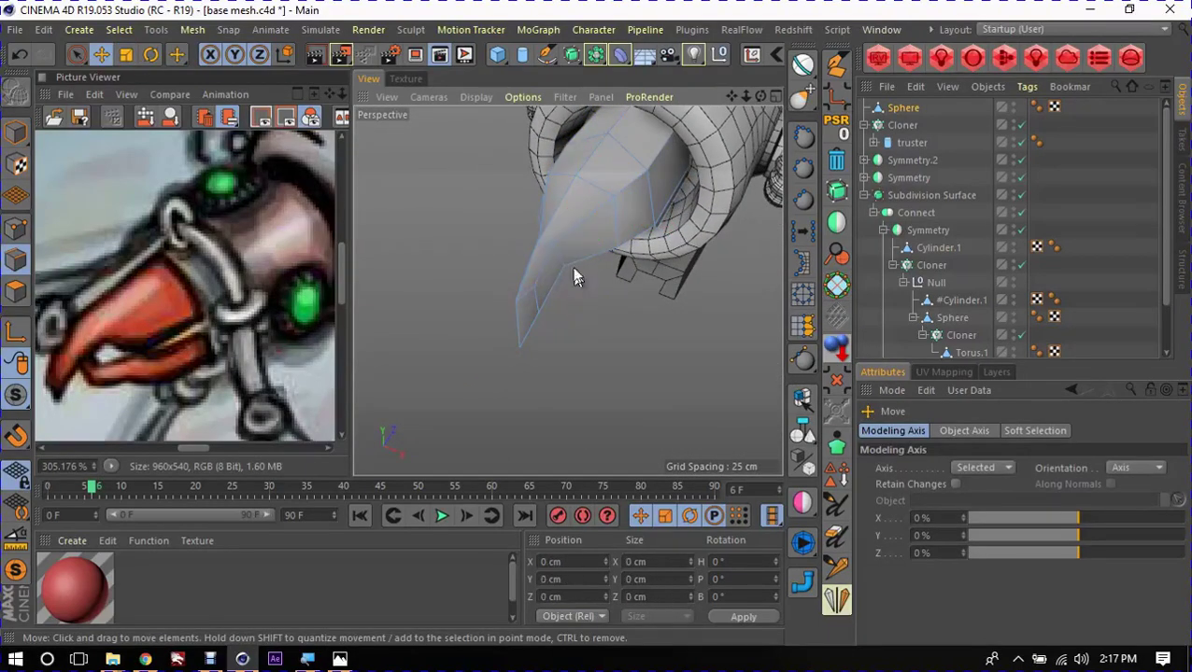
{"action": "left_click", "coordinate": [546, 276]}
{"action": "left_click_drag", "start_coordinate": [505, 284], "coordinate": [637, 303], "text": "alt"}
{"action": "key", "text": "t"}
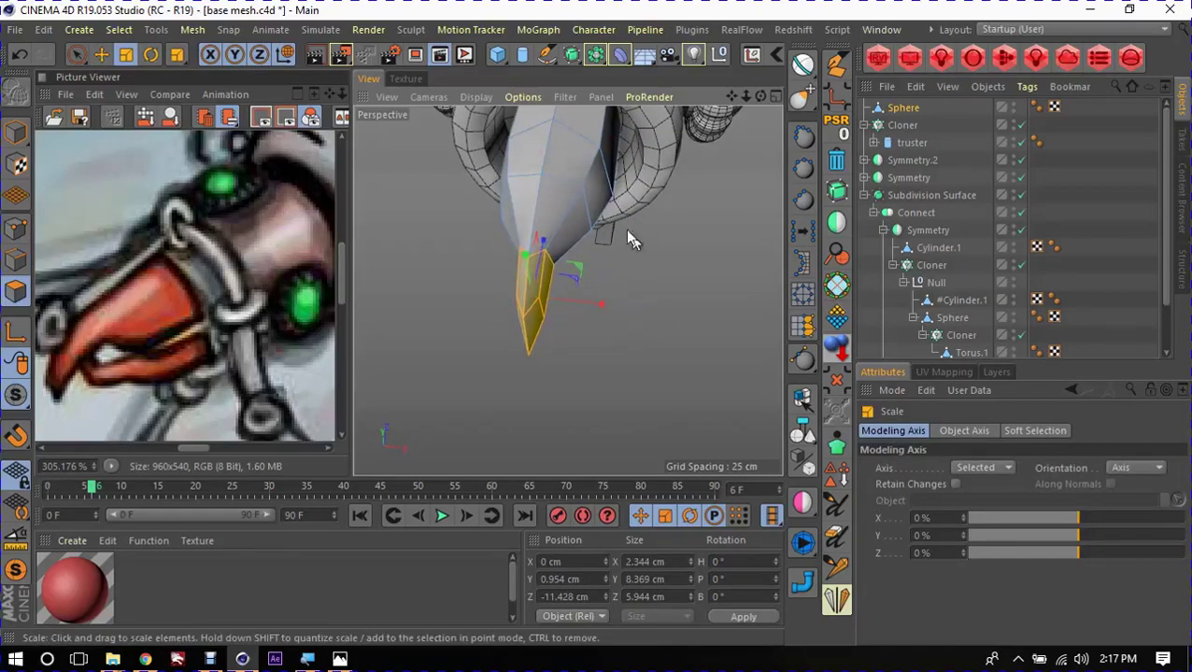
{"action": "mouse_move", "coordinate": [625, 229]}
{"action": "left_mouse_down", "text": "alt"}
{"action": "mouse_move", "coordinate": [556, 248]}
{"action": "mouse_move", "coordinate": [613, 225]}
{"action": "mouse_move", "coordinate": [524, 230]}
{"action": "mouse_move", "coordinate": [597, 219]}
{"action": "mouse_move", "coordinate": [620, 194]}
{"action": "mouse_move", "coordinate": [659, 283]}
{"action": "mouse_move", "coordinate": [599, 333]}
{"action": "mouse_move", "coordinate": [546, 324]}
{"action": "mouse_move", "coordinate": [493, 286]}
{"action": "mouse_move", "coordinate": [499, 238]}
{"action": "mouse_move", "coordinate": [540, 260]}
{"action": "left_mouse_up", "text": "alt"}
Step: Duplicate the beak as Sphere.1 and turn the copy 180°
{"action": "key", "text": "r"}
{"action": "key", "text": "ctrl+c"}
{"action": "key", "text": "ctrl+v"}
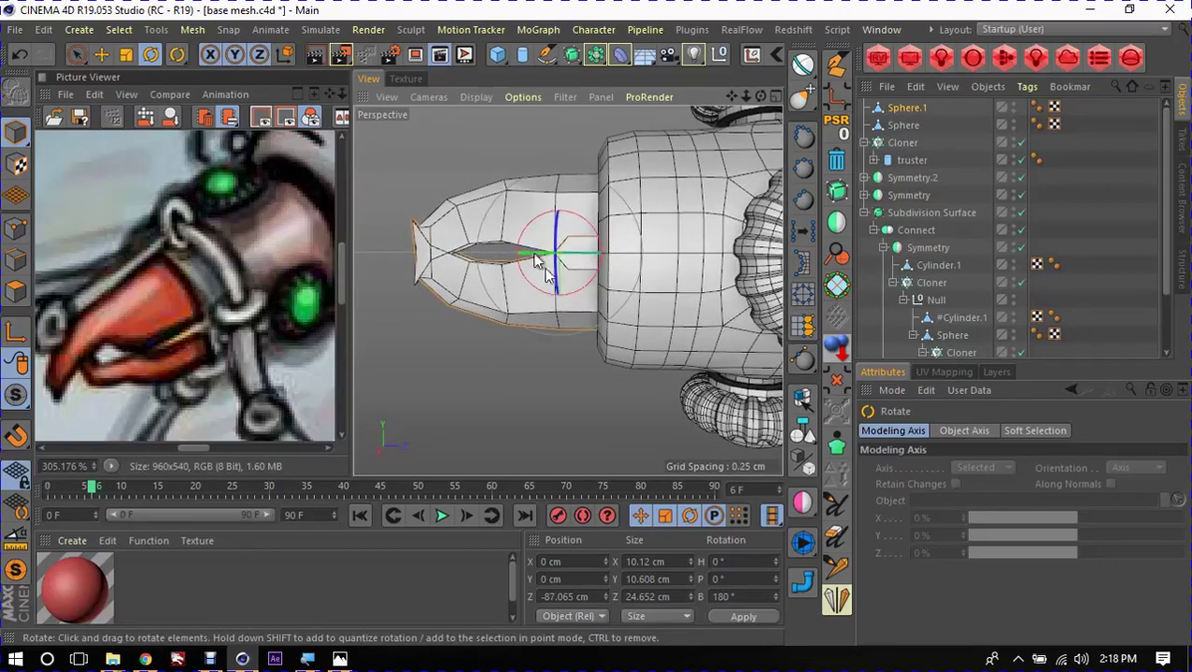
{"action": "left_click", "coordinate": [500, 291]}
{"action": "key", "text": "9"}
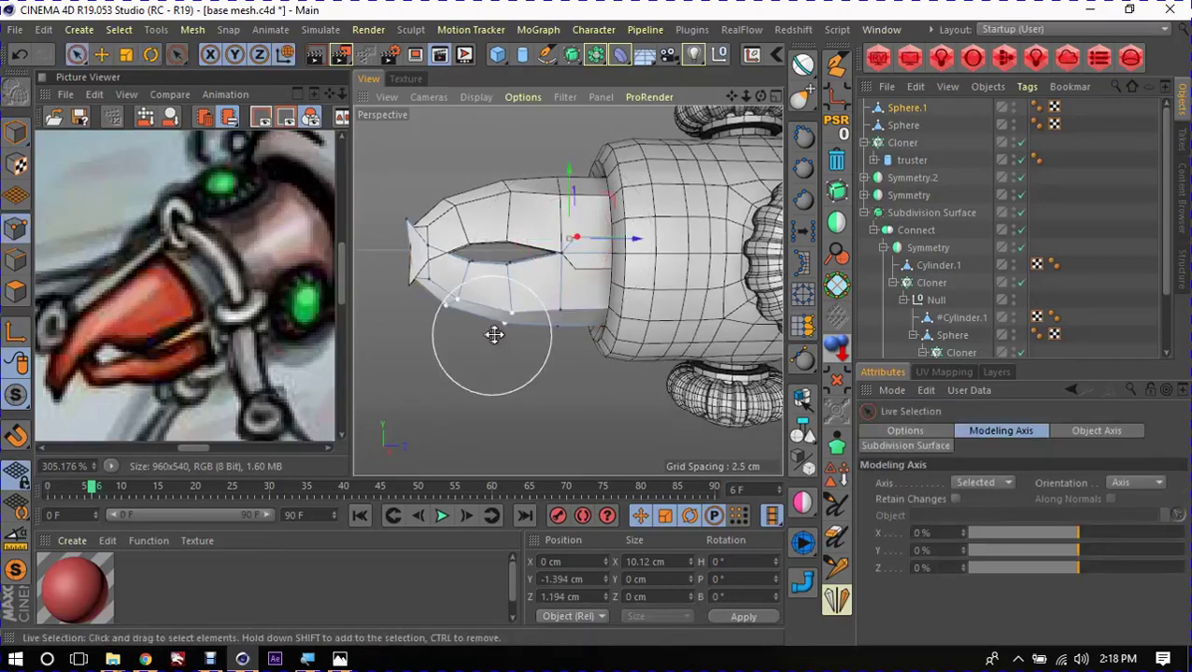
{"action": "middle_click", "coordinate": [494, 335]}
{"action": "middle_click", "coordinate": [505, 254]}
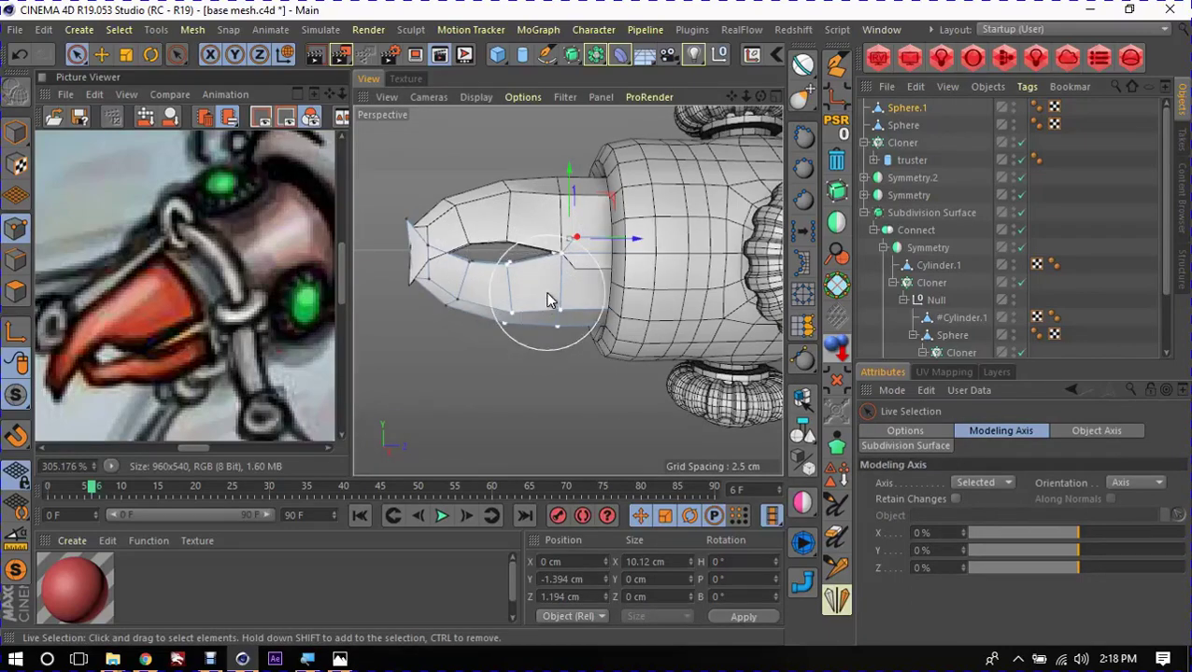
{"action": "left_click_drag", "start_coordinate": [498, 308], "coordinate": [451, 284], "text": "alt"}
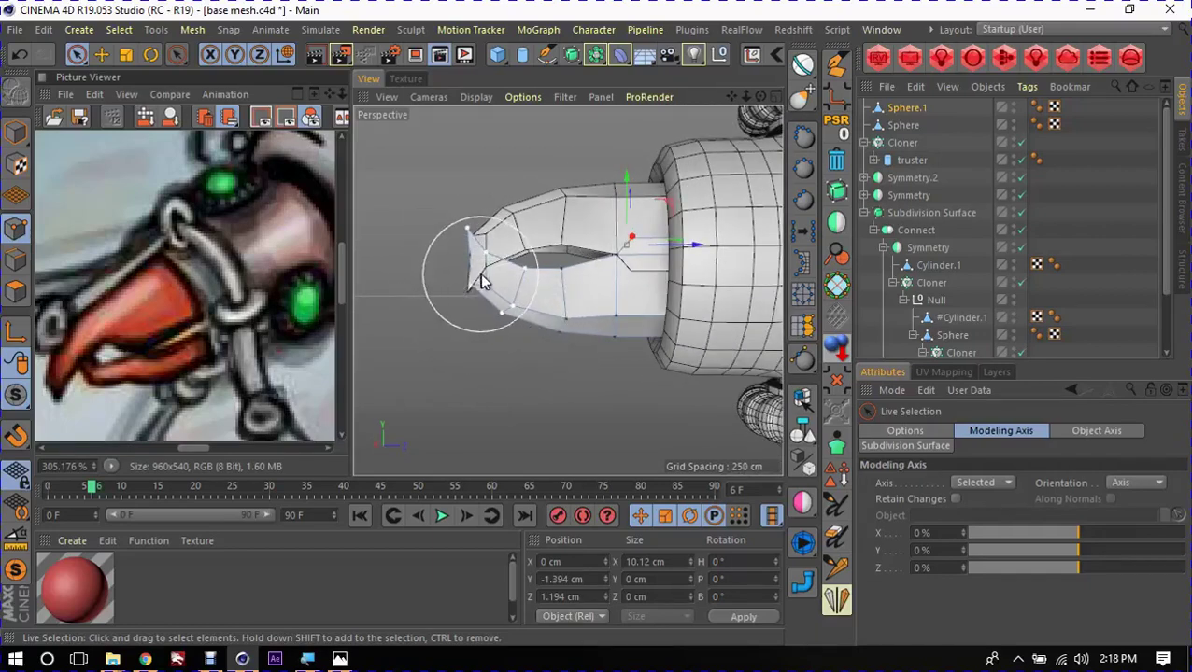
{"action": "left_click_drag", "start_coordinate": [484, 271], "coordinate": [479, 317]}
{"action": "key", "text": "e"}
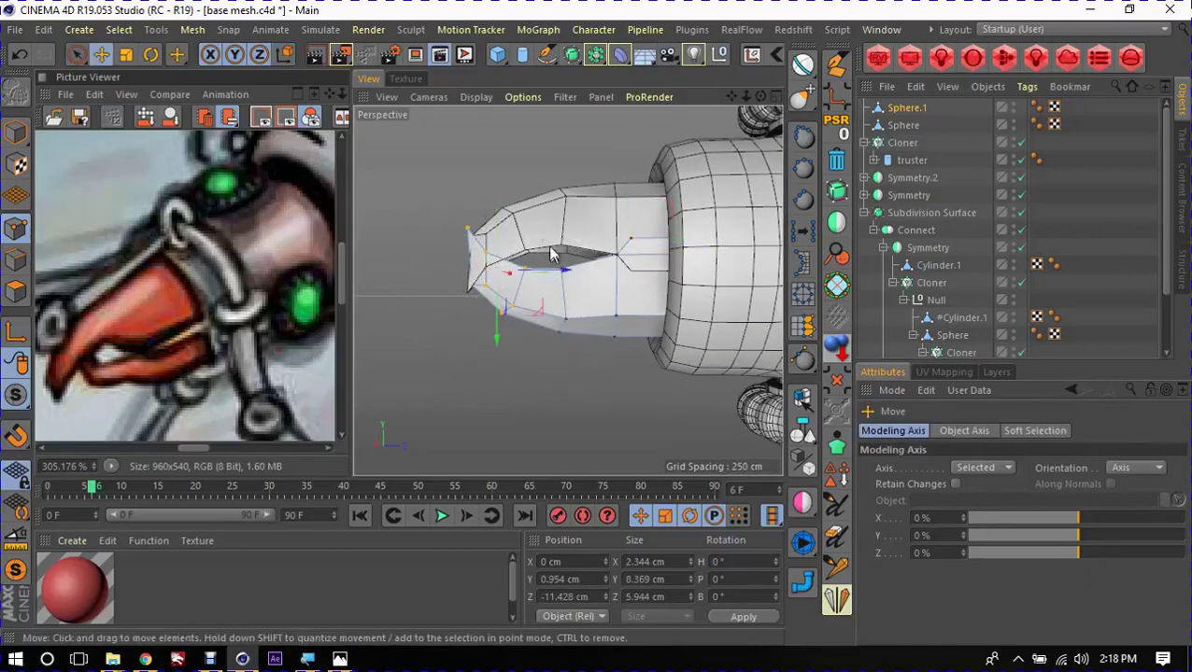
{"action": "left_click_drag", "start_coordinate": [529, 245], "coordinate": [583, 259]}
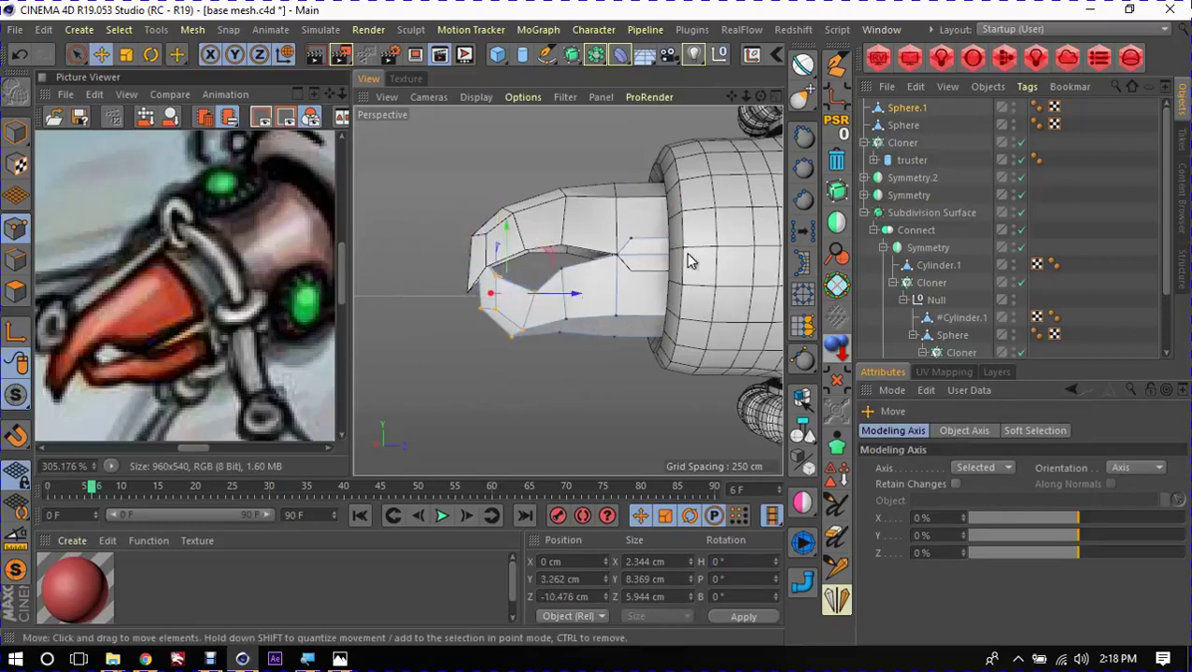
{"action": "key", "text": "ctrl+z"}
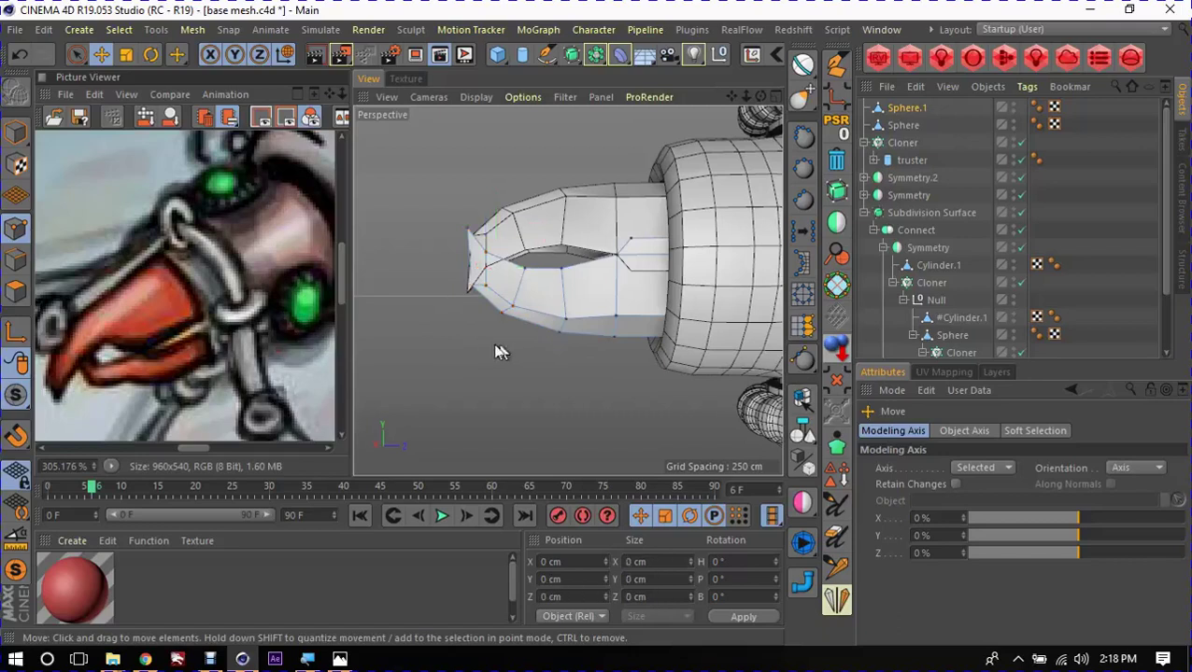
Step: Make Symmetry.1 the parent of Sphere.1 to mirror it across ZY, checking from the side
{"action": "left_click_drag", "start_coordinate": [435, 339], "coordinate": [677, 328], "text": "alt"}
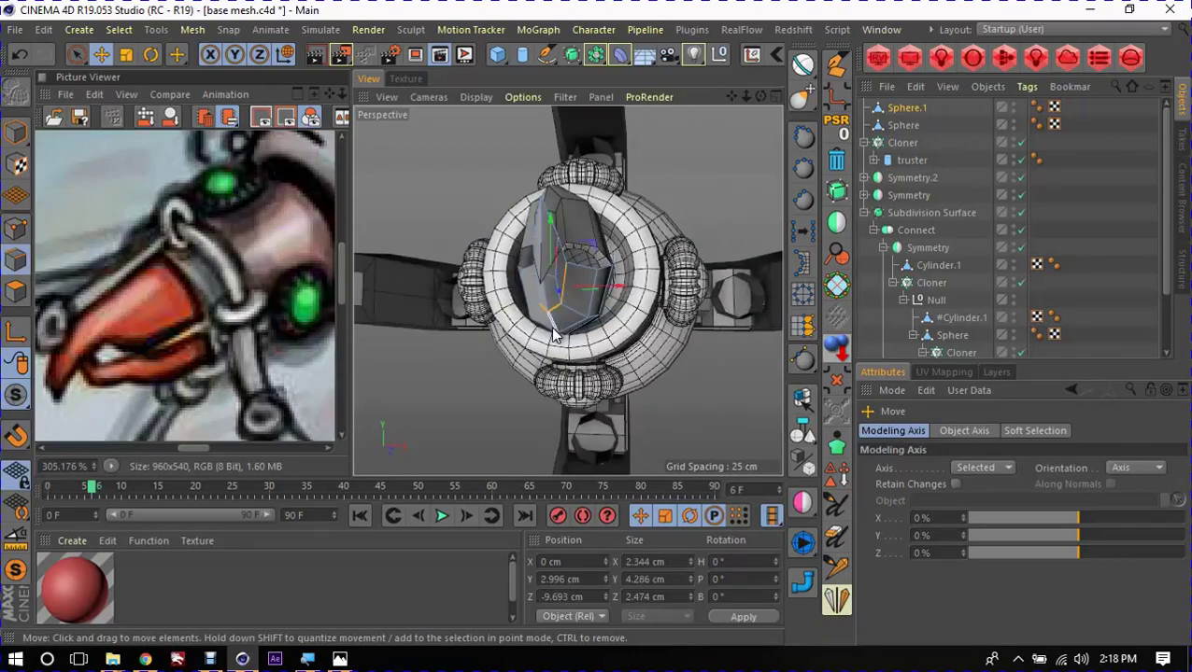
{"action": "key", "text": "u"}
{"action": "key", "text": "f"}
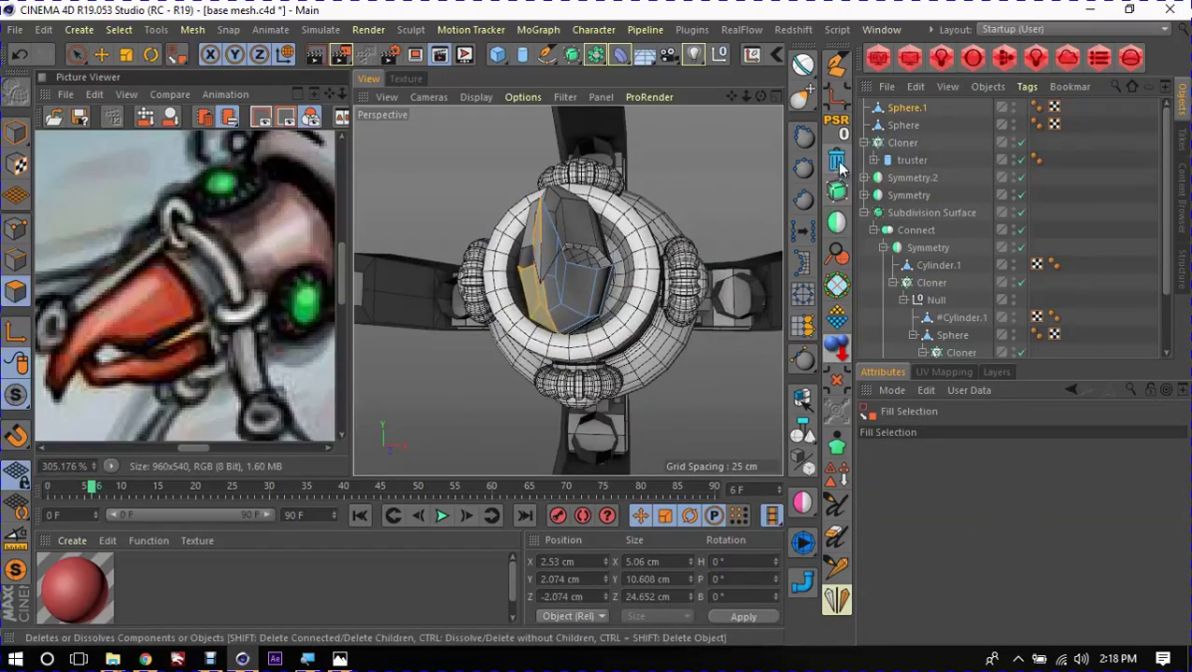
{"action": "left_click", "coordinate": [836, 224]}
{"action": "left_click_drag", "start_coordinate": [652, 293], "coordinate": [719, 261], "text": "alt"}
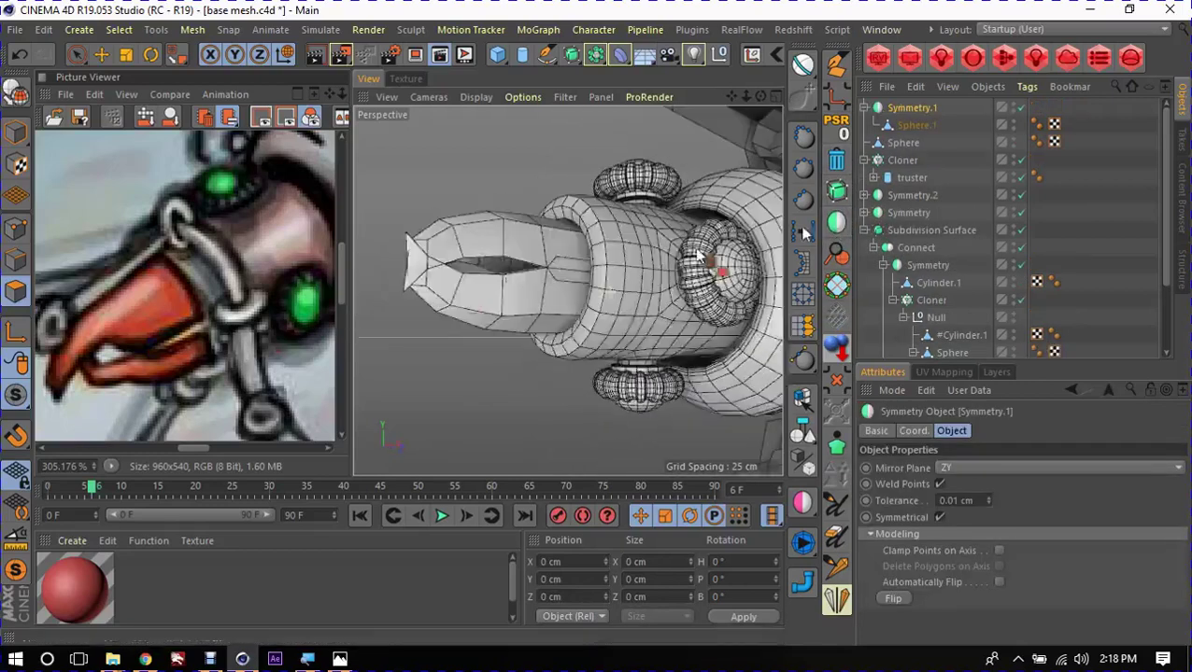
{"action": "left_click", "coordinate": [910, 125]}
{"action": "mouse_move", "coordinate": [599, 266]}
{"action": "left_mouse_down", "text": "alt"}
{"action": "mouse_move", "coordinate": [658, 266]}
{"action": "mouse_move", "coordinate": [509, 375]}
{"action": "mouse_move", "coordinate": [492, 338]}
{"action": "mouse_move", "coordinate": [481, 367]}
{"action": "mouse_move", "coordinate": [530, 356]}
{"action": "left_mouse_up", "text": "alt"}
{"action": "key", "text": "e"}
Step: Smear the nose tip into a beak shape with the Brush in Smear mode, adjusting its radius
{"action": "right_click", "coordinate": [524, 358]}
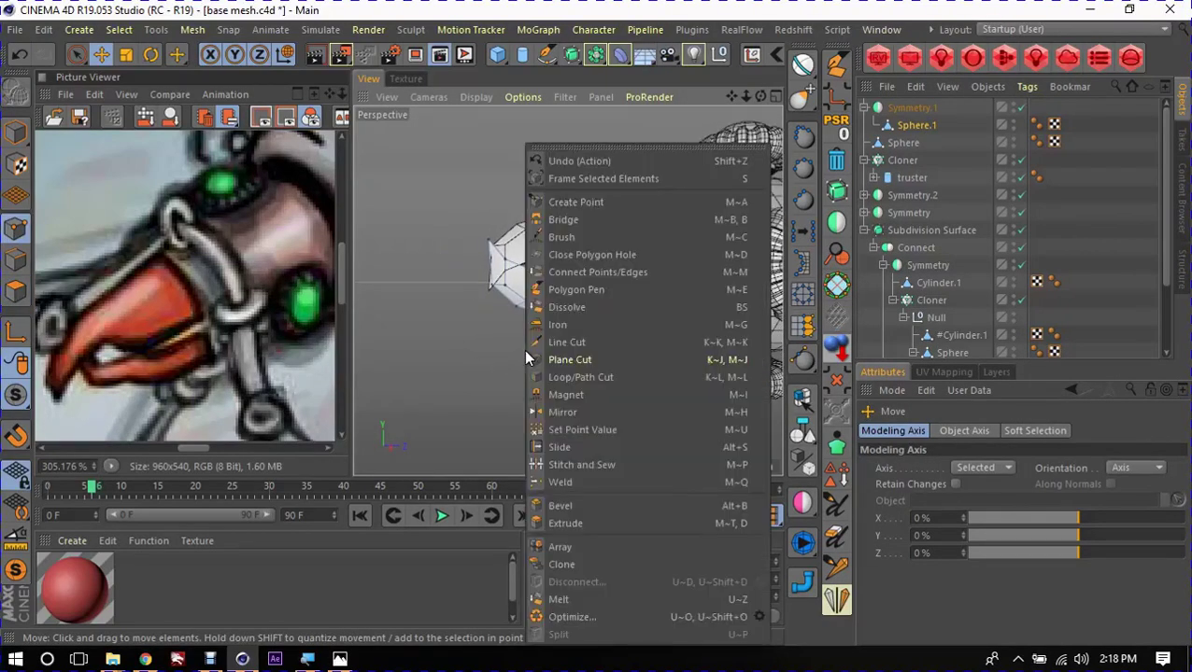
{"action": "left_click", "coordinate": [585, 238]}
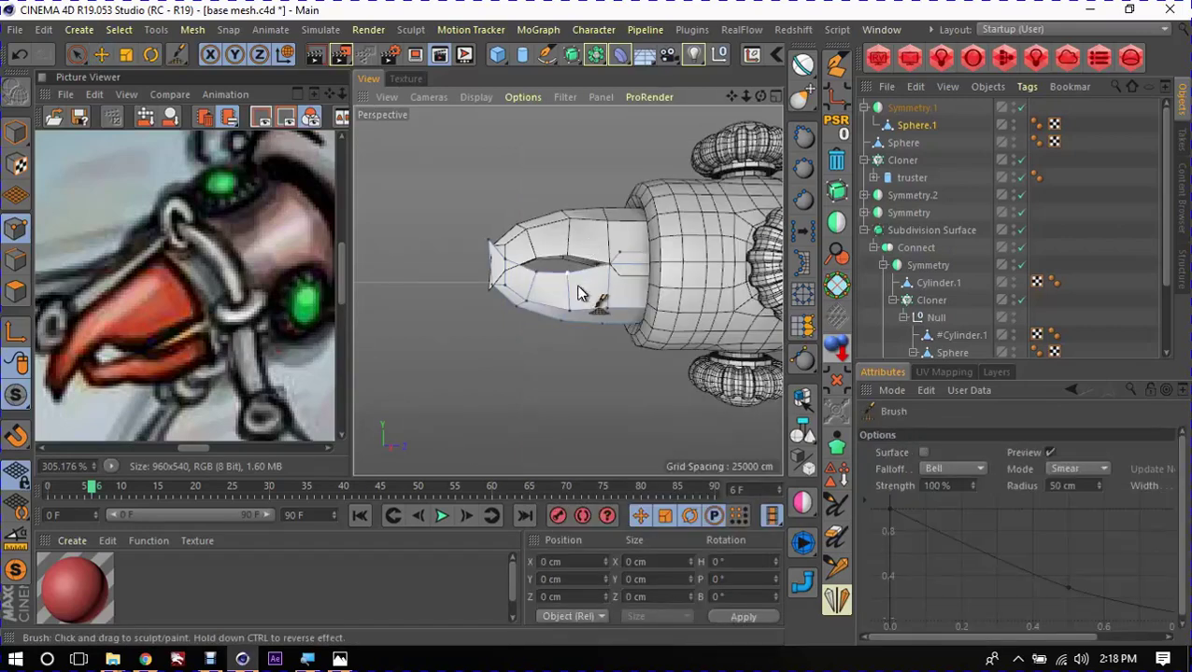
{"action": "key", "text": "ctrl+shift+z"}
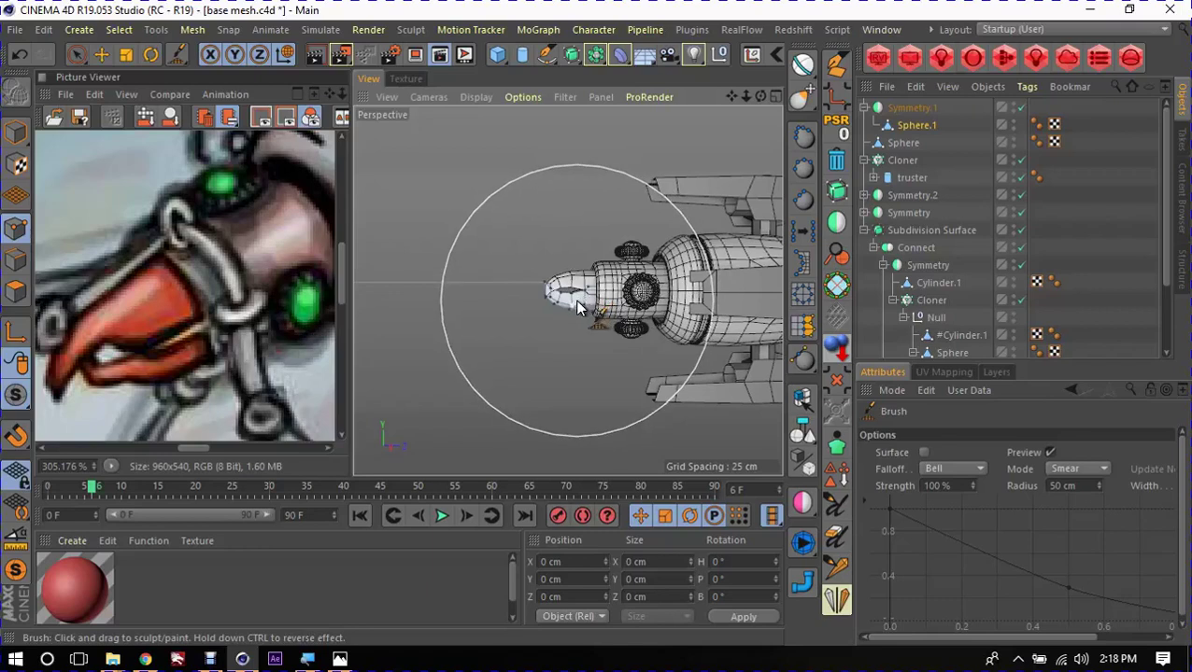
{"action": "middle_click_drag", "start_coordinate": [567, 300], "coordinate": [464, 302]}
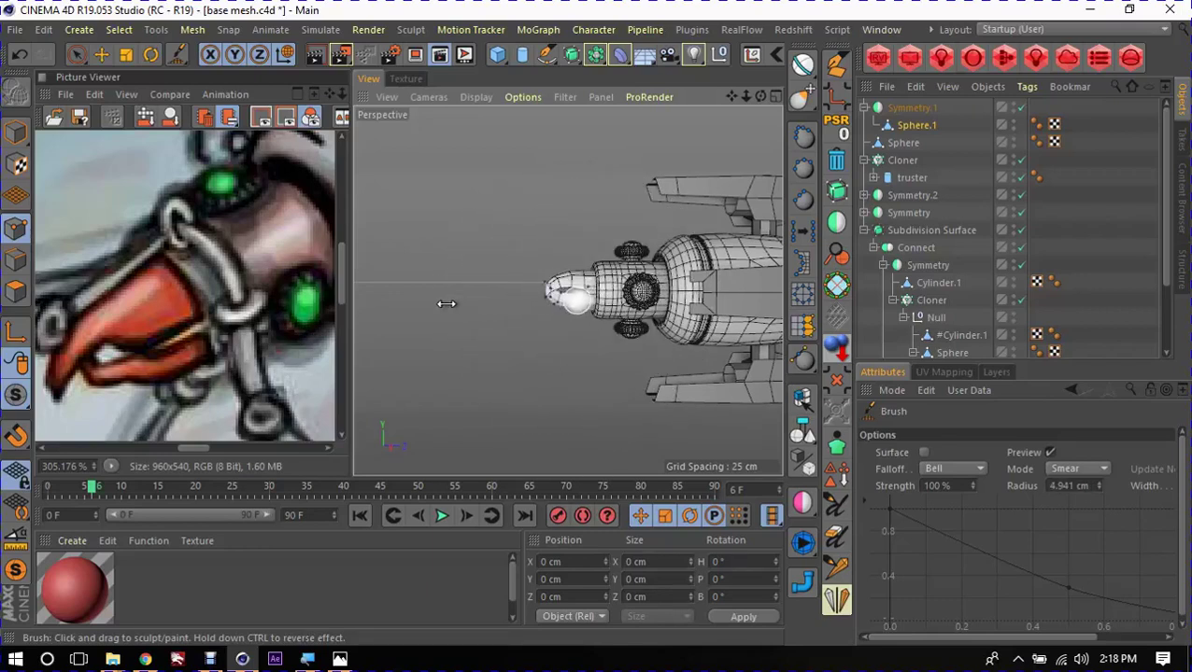
{"action": "scroll", "coordinate": [602, 301], "scroll_direction": "up", "scroll_amount": 4}
{"action": "scroll", "coordinate": [561, 336], "scroll_direction": "up", "scroll_amount": 4}
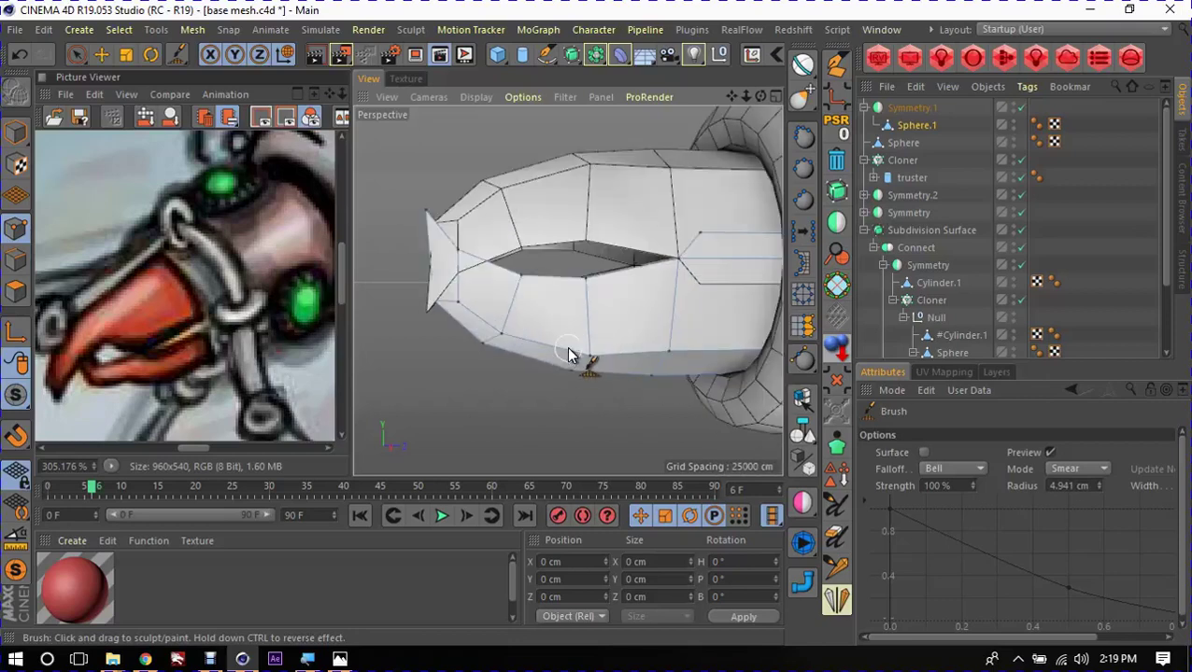
{"action": "scroll", "coordinate": [569, 355], "scroll_direction": "down", "scroll_amount": 3}
{"action": "middle_click_drag", "start_coordinate": [585, 341], "coordinate": [590, 341]}
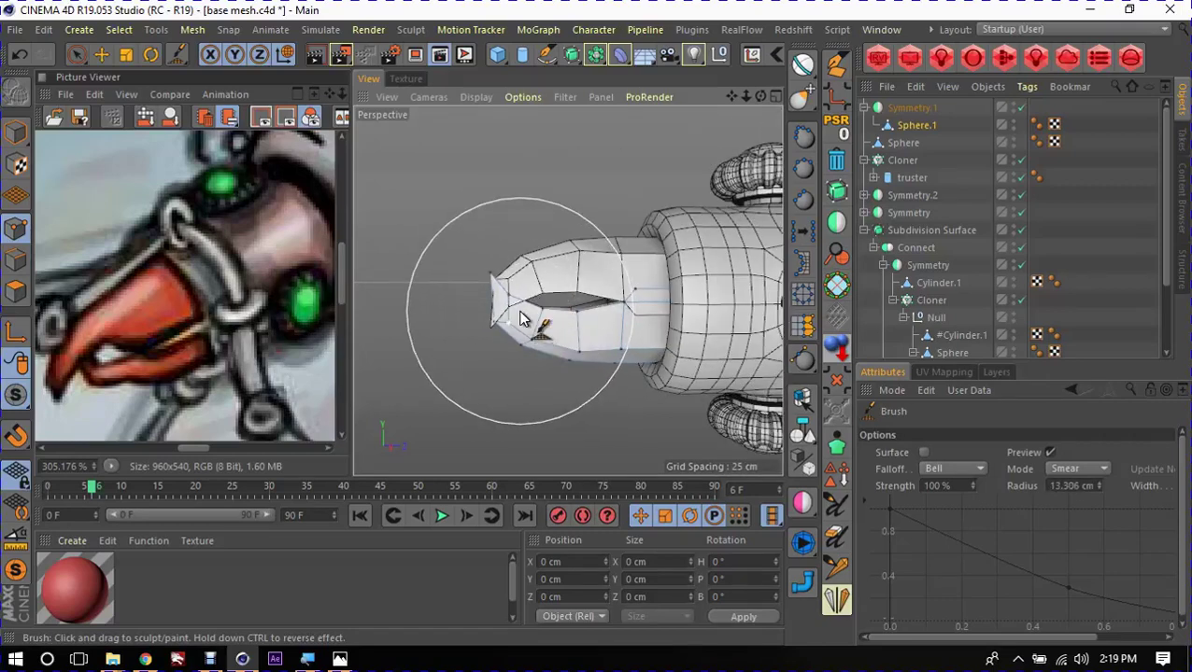
{"action": "mouse_move", "coordinate": [520, 316]}
{"action": "left_mouse_down"}
{"action": "mouse_move", "coordinate": [487, 291]}
{"action": "mouse_move", "coordinate": [502, 325]}
{"action": "mouse_move", "coordinate": [549, 355]}
{"action": "left_mouse_up"}
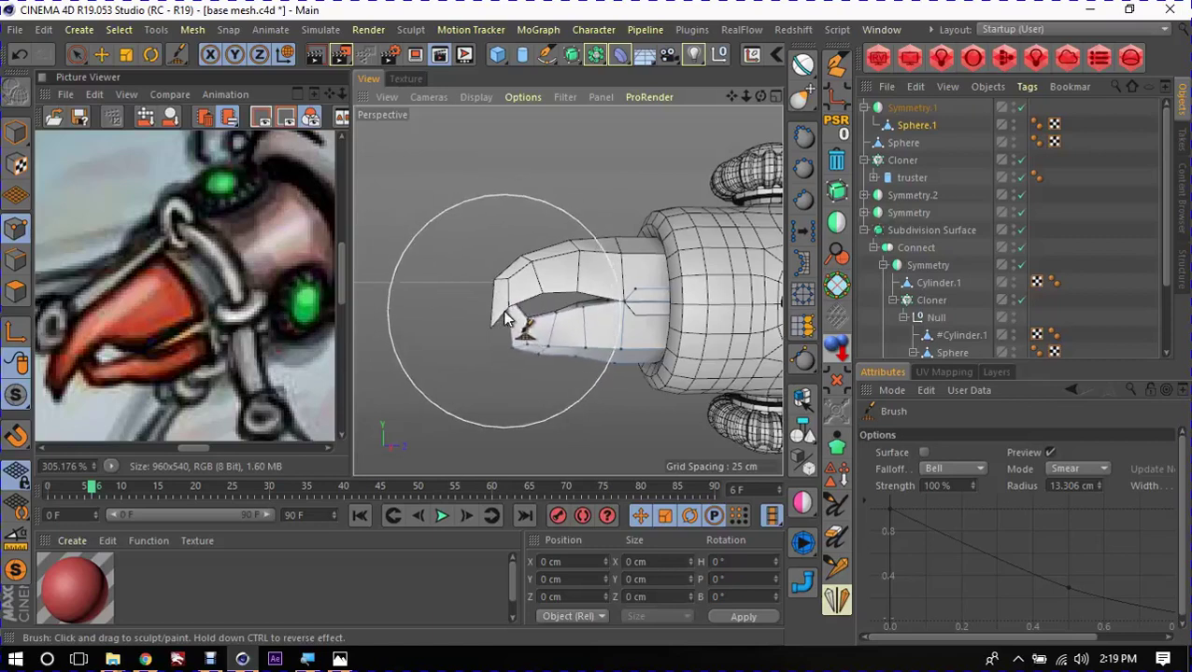
{"action": "middle_click_drag", "start_coordinate": [549, 356], "coordinate": [575, 367]}
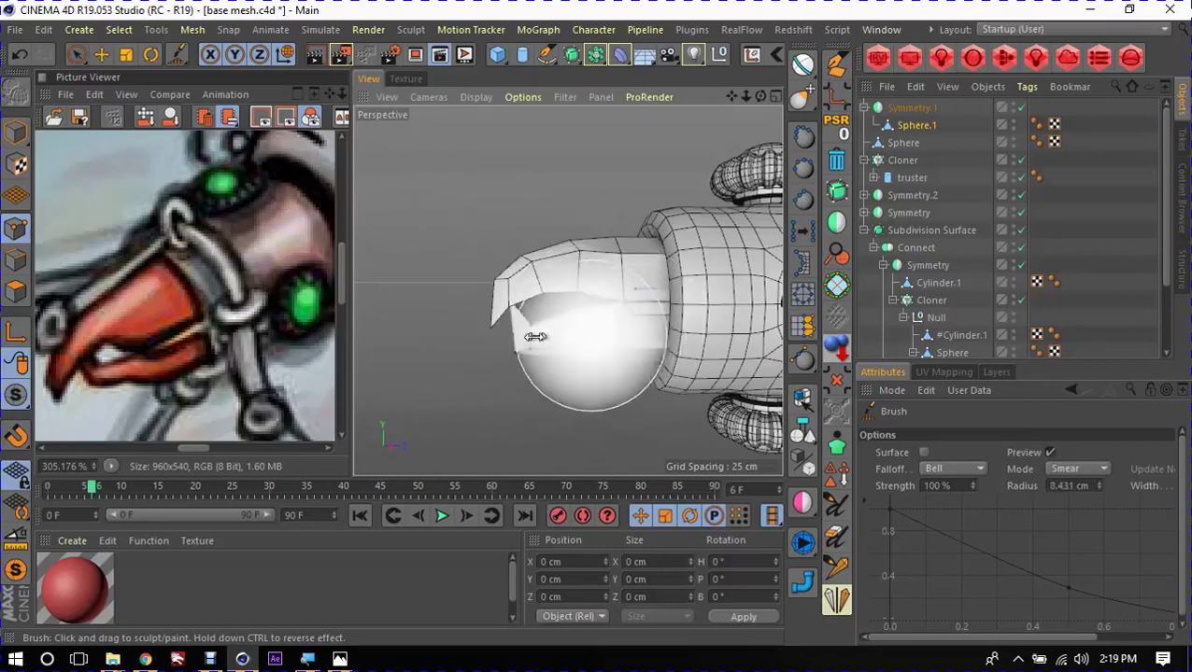
Step: Smear the lower jaw up to the upper jaw, curl its tip into a claw, narrowing it to 4.322 cm
{"action": "mouse_move", "coordinate": [569, 352]}
{"action": "left_mouse_down"}
{"action": "mouse_move", "coordinate": [518, 354]}
{"action": "mouse_move", "coordinate": [519, 323]}
{"action": "mouse_move", "coordinate": [602, 327]}
{"action": "left_mouse_up"}
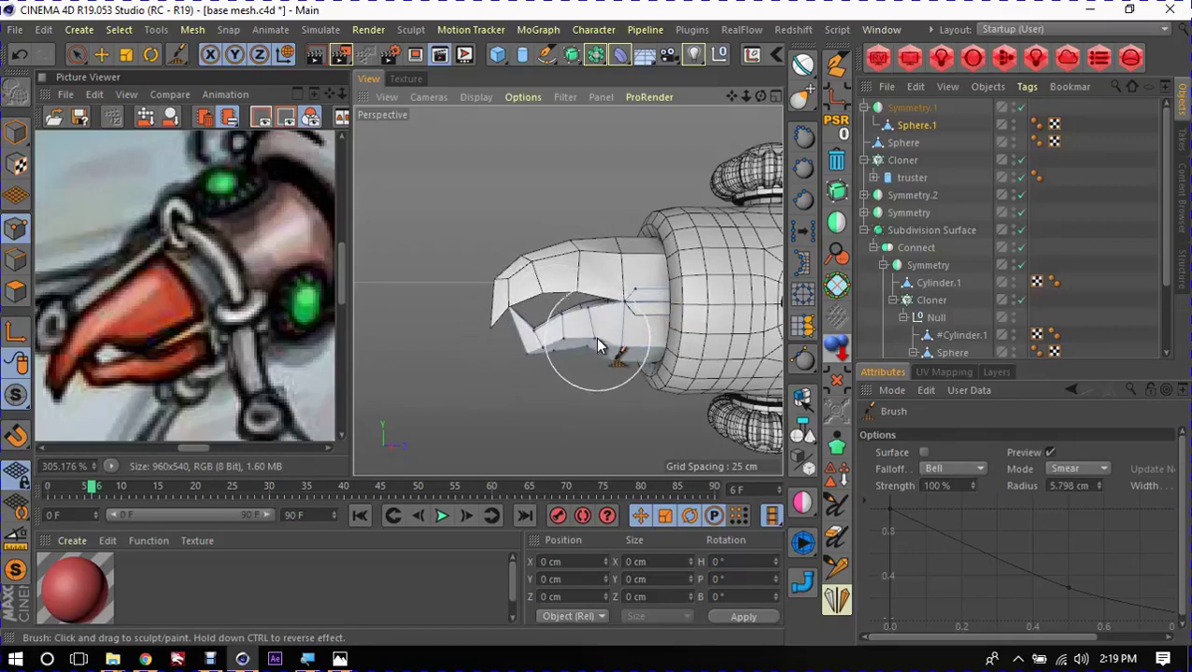
{"action": "mouse_move", "coordinate": [554, 358]}
{"action": "left_mouse_down"}
{"action": "mouse_move", "coordinate": [505, 327]}
{"action": "mouse_move", "coordinate": [540, 365]}
{"action": "left_mouse_up"}
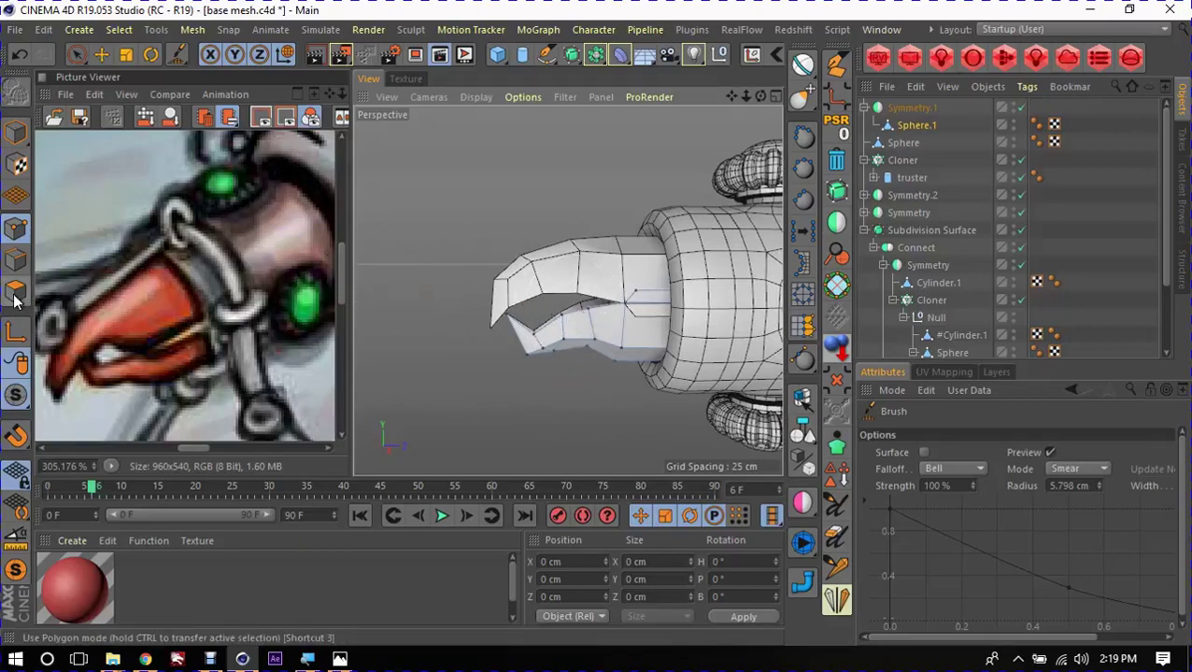
{"action": "mouse_move", "coordinate": [523, 341]}
{"action": "left_mouse_down"}
{"action": "mouse_move", "coordinate": [519, 364]}
{"action": "mouse_move", "coordinate": [491, 333]}
{"action": "mouse_move", "coordinate": [545, 353]}
{"action": "mouse_move", "coordinate": [559, 341]}
{"action": "mouse_move", "coordinate": [533, 358]}
{"action": "mouse_move", "coordinate": [545, 389]}
{"action": "mouse_move", "coordinate": [551, 338]}
{"action": "mouse_move", "coordinate": [586, 345]}
{"action": "mouse_move", "coordinate": [546, 333]}
{"action": "mouse_move", "coordinate": [514, 341]}
{"action": "left_mouse_up"}
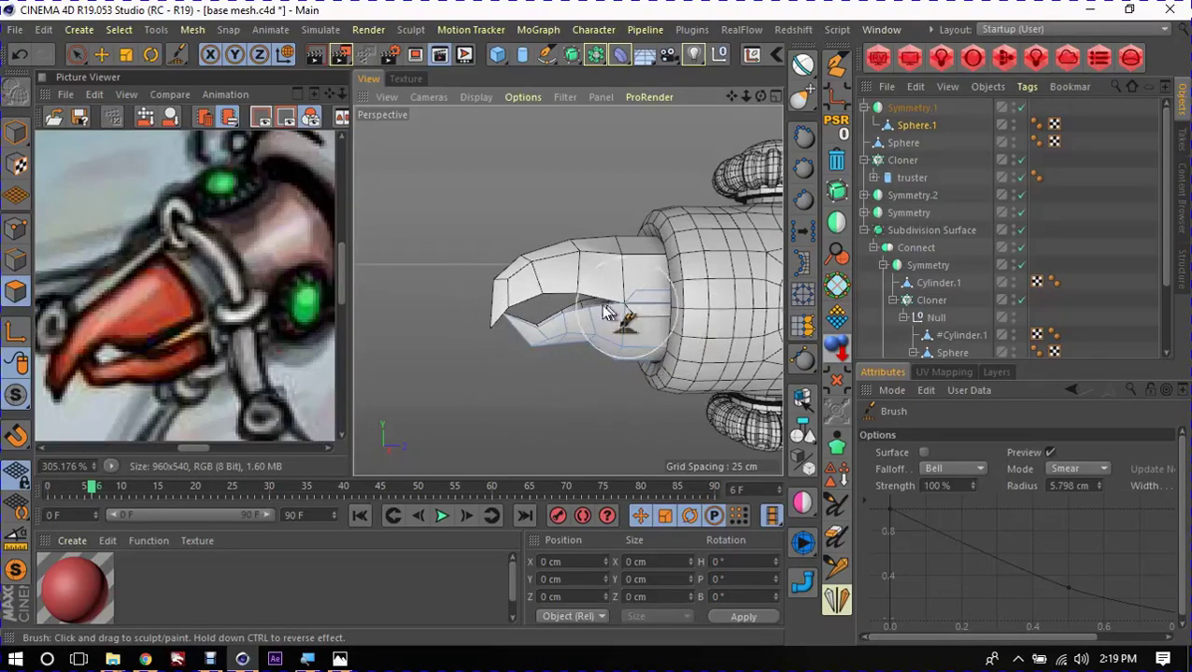
{"action": "mouse_move", "coordinate": [605, 313]}
{"action": "left_mouse_down", "text": "alt"}
{"action": "mouse_move", "coordinate": [649, 292]}
{"action": "mouse_move", "coordinate": [569, 344]}
{"action": "mouse_move", "coordinate": [591, 318]}
{"action": "mouse_move", "coordinate": [398, 341]}
{"action": "mouse_move", "coordinate": [564, 314]}
{"action": "mouse_move", "coordinate": [452, 320]}
{"action": "mouse_move", "coordinate": [472, 343]}
{"action": "mouse_move", "coordinate": [596, 308]}
{"action": "mouse_move", "coordinate": [631, 318]}
{"action": "mouse_move", "coordinate": [510, 234]}
{"action": "mouse_move", "coordinate": [598, 289]}
{"action": "mouse_move", "coordinate": [458, 341]}
{"action": "left_mouse_up", "text": "alt"}
{"action": "key", "text": "t"}
{"action": "left_click", "coordinate": [472, 344]}
{"action": "scroll", "coordinate": [527, 325], "scroll_direction": "down", "scroll_amount": 5}
{"action": "scroll", "coordinate": [598, 308], "scroll_direction": "up", "scroll_amount": 5}
{"action": "left_click", "coordinate": [607, 299]}
Step: Zoom and pan the reference painting to examine the chain links around the beak
{"action": "key", "text": "n"}
{"action": "left_click", "coordinate": [632, 321]}
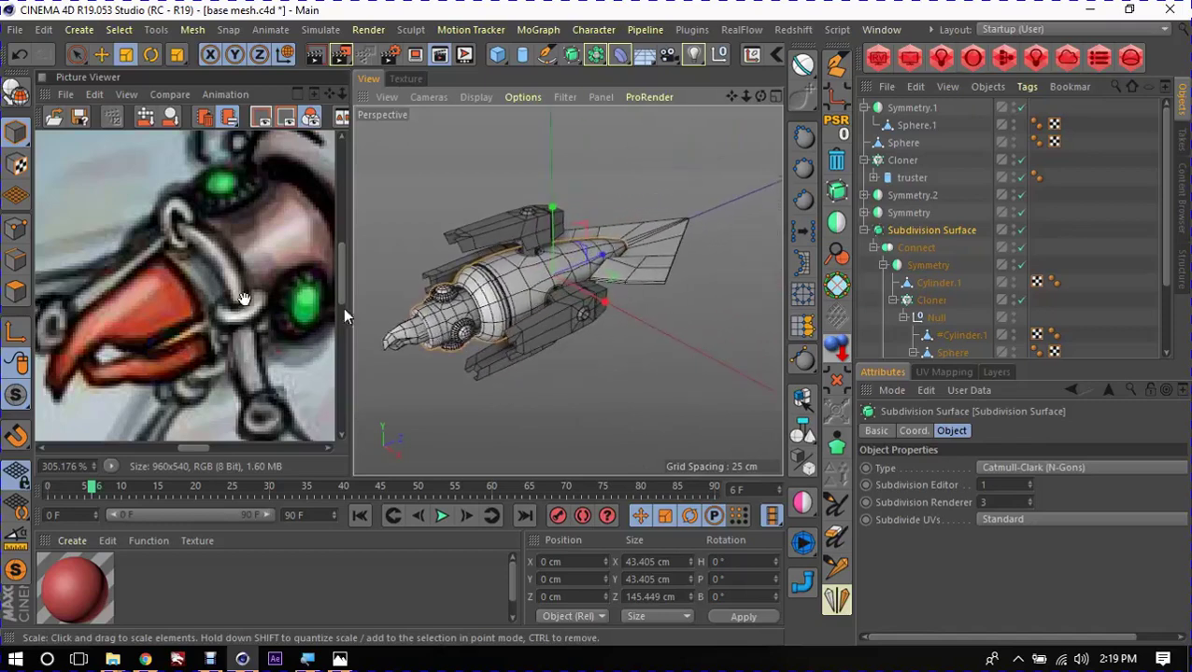
{"action": "scroll", "coordinate": [222, 292], "scroll_direction": "down", "scroll_amount": 4}
{"action": "scroll", "coordinate": [222, 292], "scroll_direction": "down", "scroll_amount": 1}
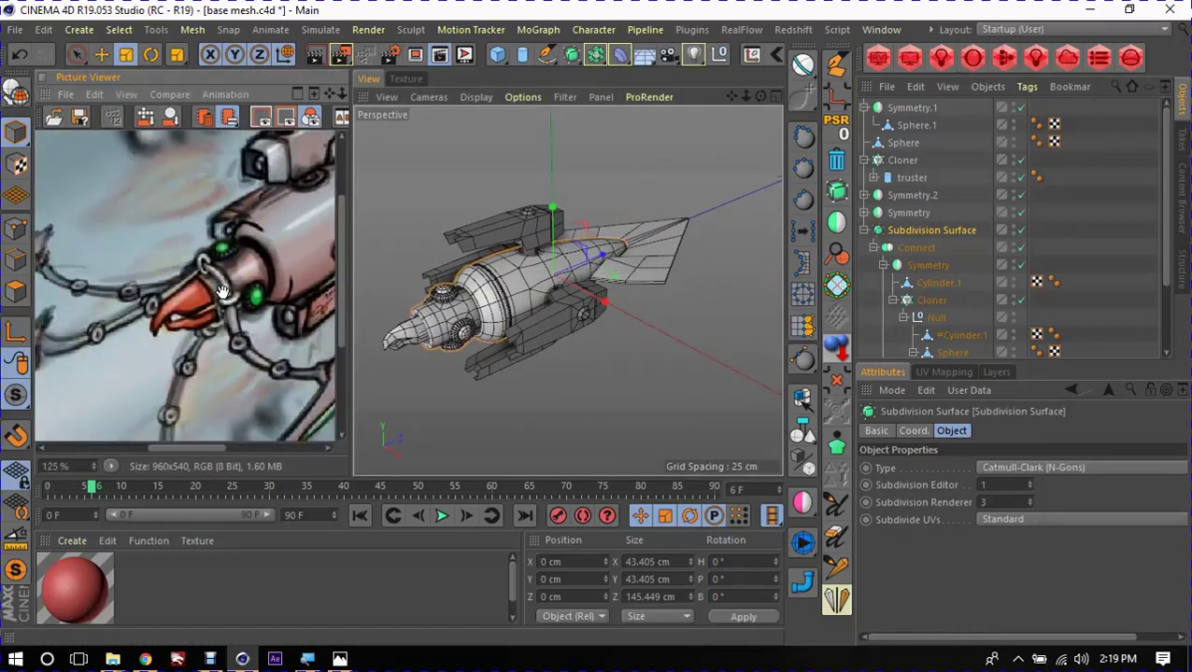
{"action": "scroll", "coordinate": [222, 281], "scroll_direction": "down", "scroll_amount": 2}
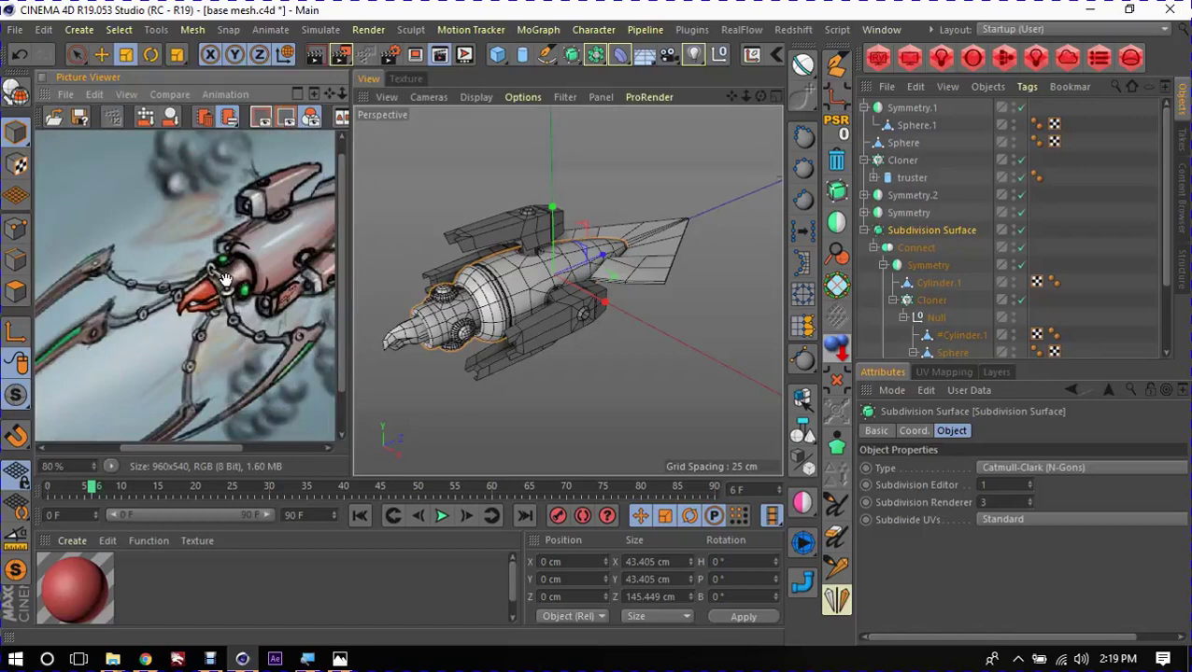
{"action": "mouse_move", "coordinate": [225, 278]}
{"action": "left_mouse_down"}
{"action": "mouse_move", "coordinate": [122, 235]}
{"action": "mouse_move", "coordinate": [150, 245]}
{"action": "left_mouse_up"}
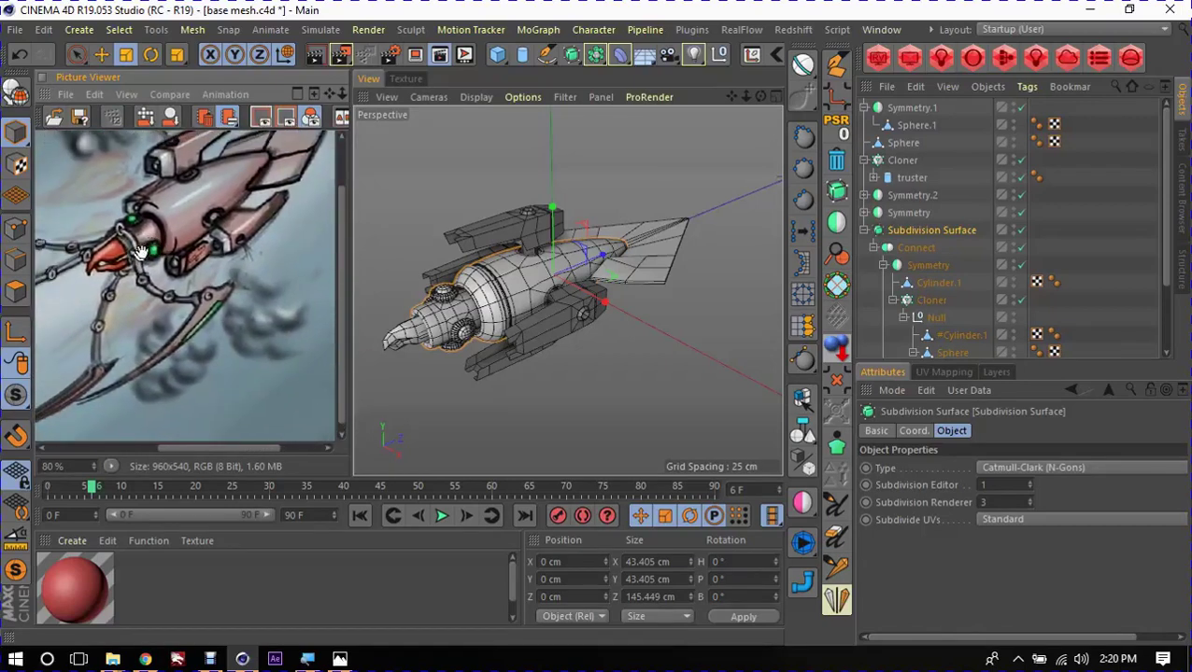
{"action": "scroll", "coordinate": [120, 219], "scroll_direction": "up", "scroll_amount": 2}
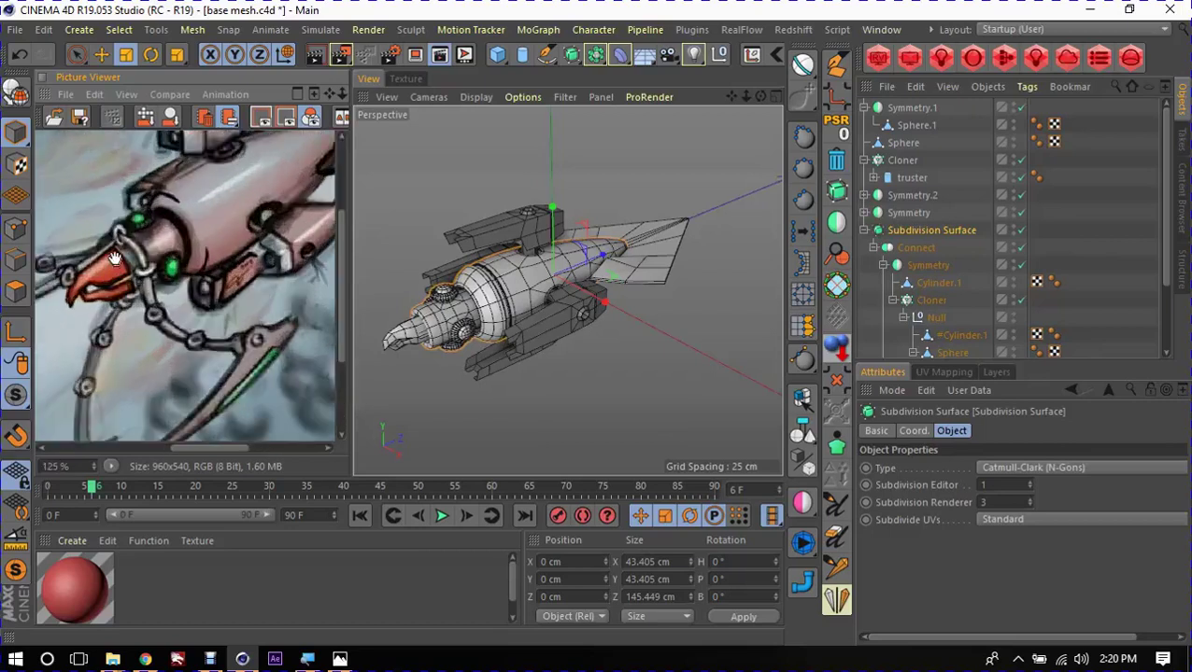
{"action": "scroll", "coordinate": [107, 235], "scroll_direction": "up", "scroll_amount": 1}
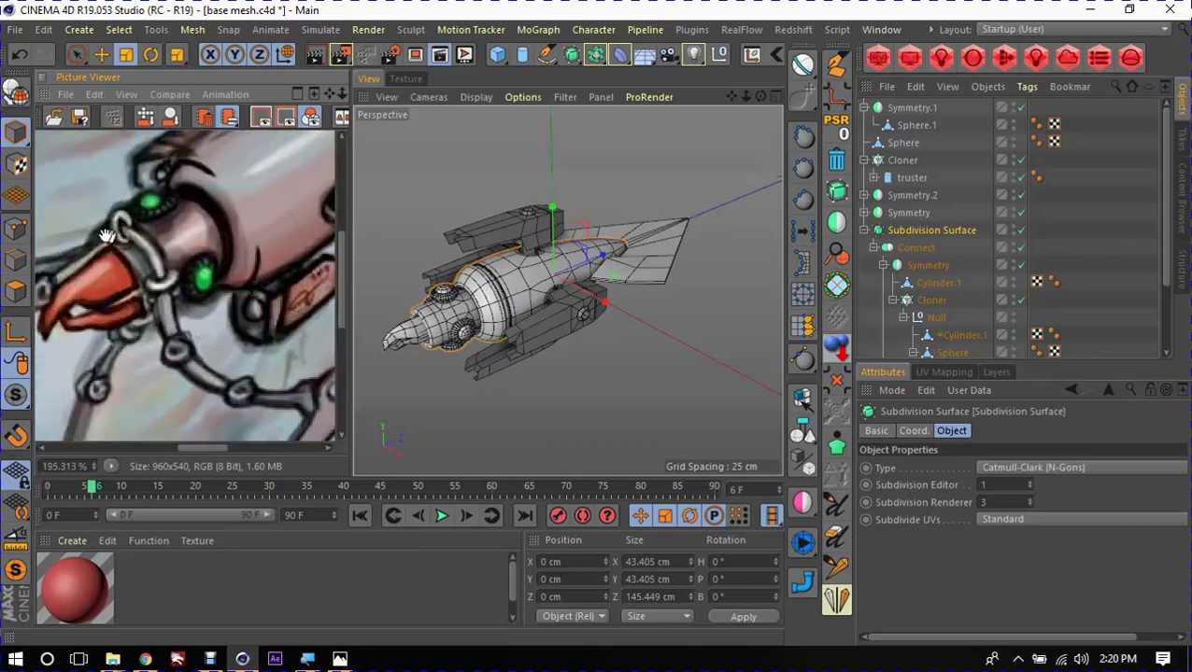
Step: Deselect the Subdivision Surface, orbit close above the ship's nose, and open the primitives palette
{"action": "left_click", "coordinate": [580, 367]}
{"action": "left_click_drag", "start_coordinate": [462, 293], "coordinate": [523, 289], "text": "alt"}
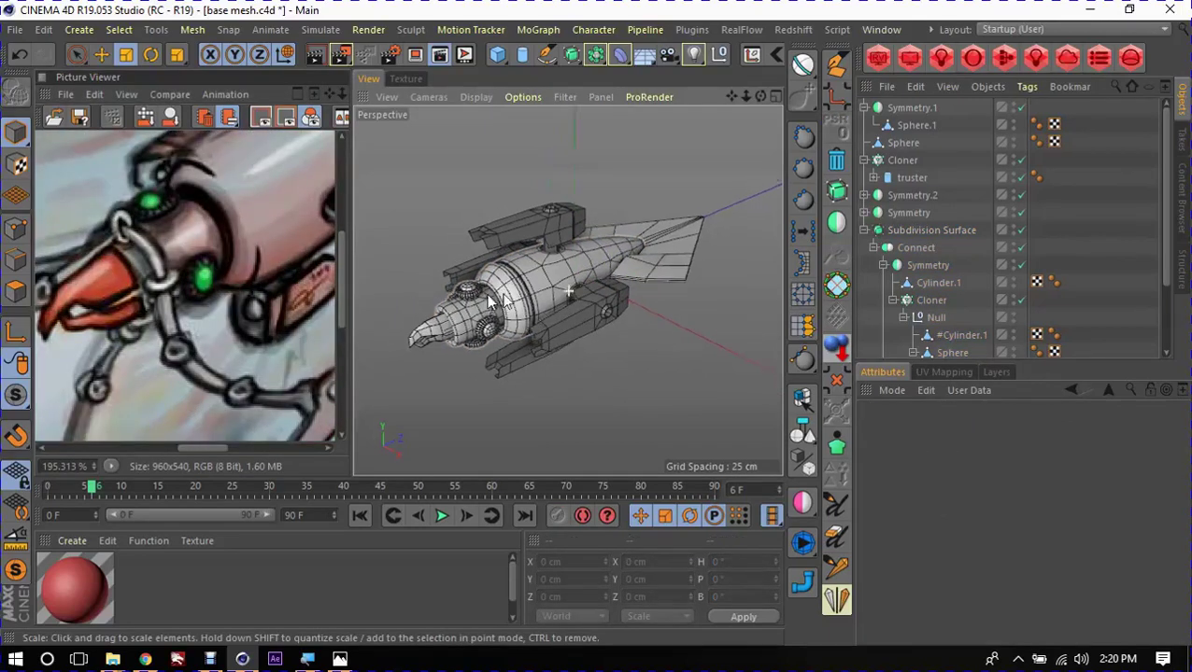
{"action": "scroll", "coordinate": [539, 289], "scroll_direction": "up", "scroll_amount": 3}
{"action": "scroll", "coordinate": [561, 283], "scroll_direction": "up", "scroll_amount": 3}
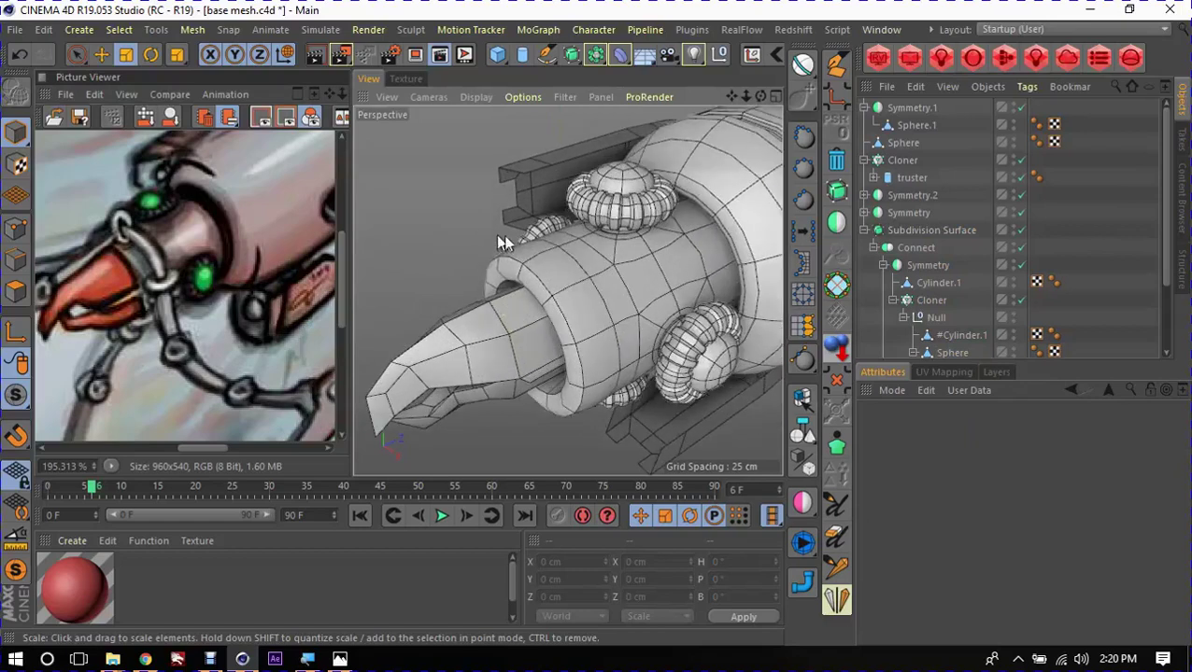
{"action": "left_click_drag", "start_coordinate": [567, 298], "coordinate": [683, 237], "text": "alt"}
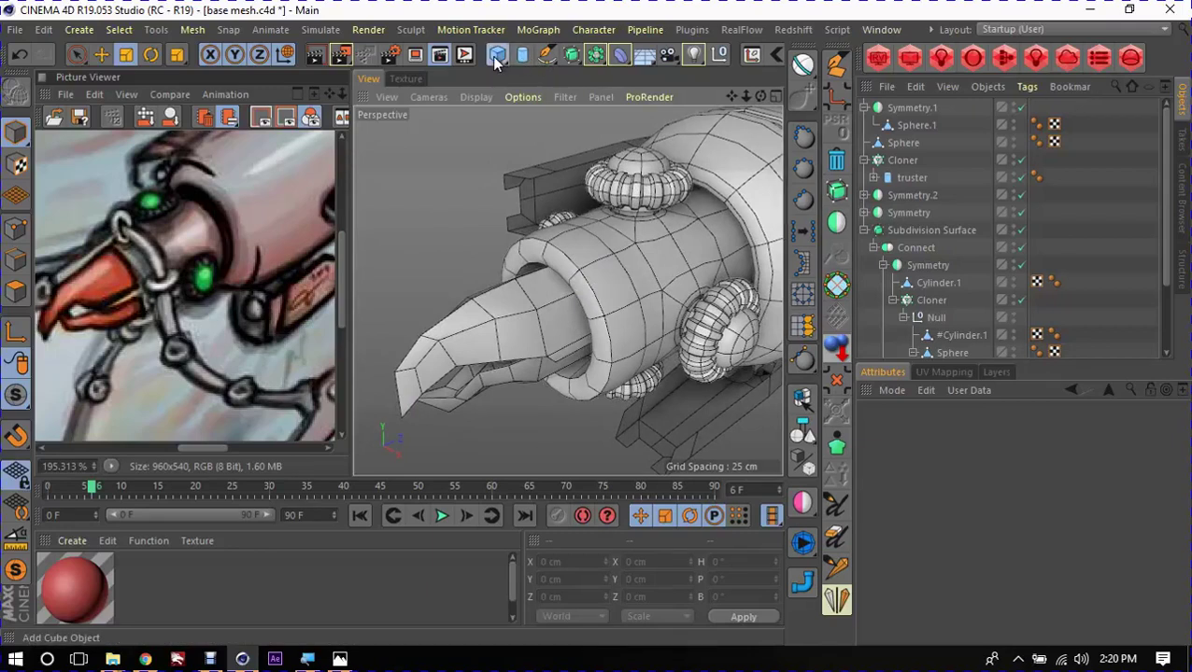
{"action": "left_click_drag", "start_coordinate": [496, 60], "coordinate": [547, 139]}
Step: Add a torus, pitch it about 90°, and move and shrink it onto the nozzle
{"action": "left_click", "coordinate": [559, 143]}
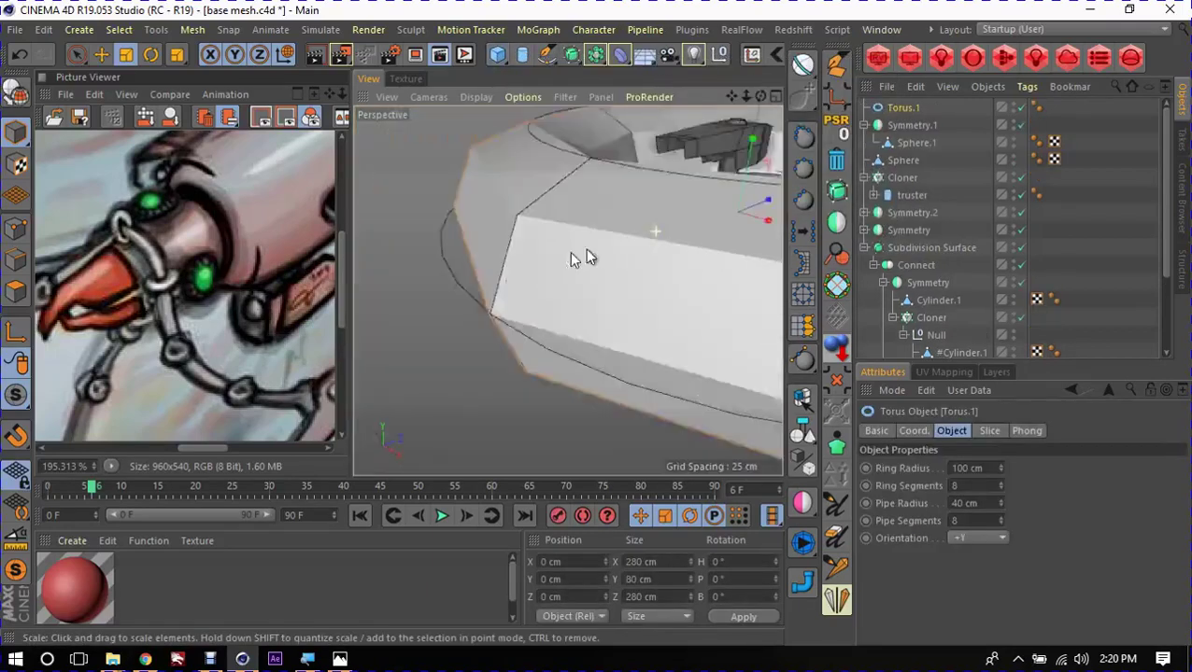
{"action": "scroll", "coordinate": [580, 258], "scroll_direction": "down", "scroll_amount": 5}
{"action": "scroll", "coordinate": [679, 258], "scroll_direction": "down", "scroll_amount": 3}
{"action": "key", "text": "r"}
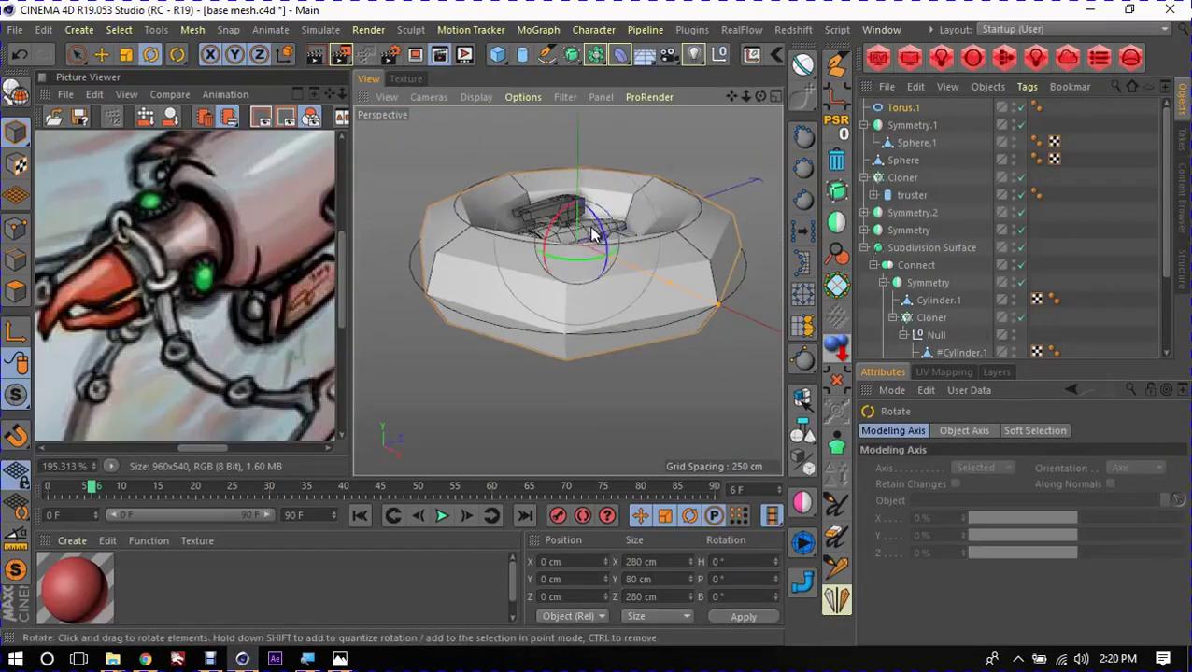
{"action": "left_click_drag", "start_coordinate": [567, 217], "coordinate": [526, 297]}
{"action": "key", "text": "e"}
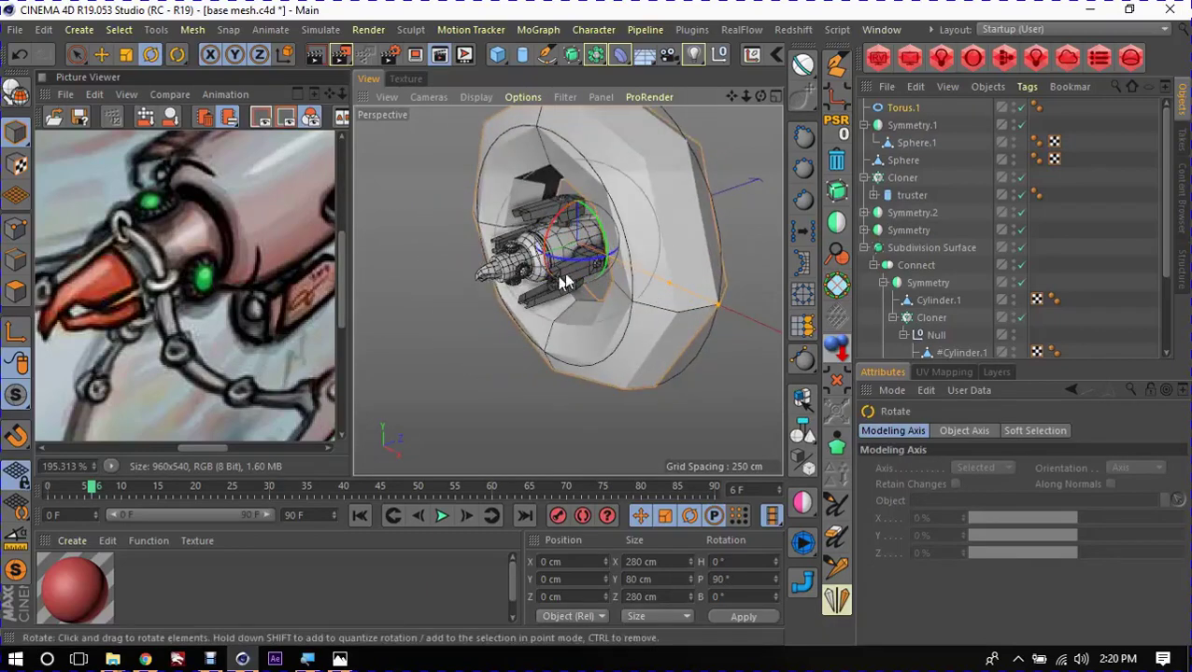
{"action": "mouse_move", "coordinate": [614, 238]}
{"action": "left_mouse_down"}
{"action": "mouse_move", "coordinate": [545, 270]}
{"action": "mouse_move", "coordinate": [404, 305]}
{"action": "left_mouse_up"}
{"action": "key", "text": "t"}
{"action": "left_click_drag", "start_coordinate": [608, 266], "coordinate": [589, 323]}
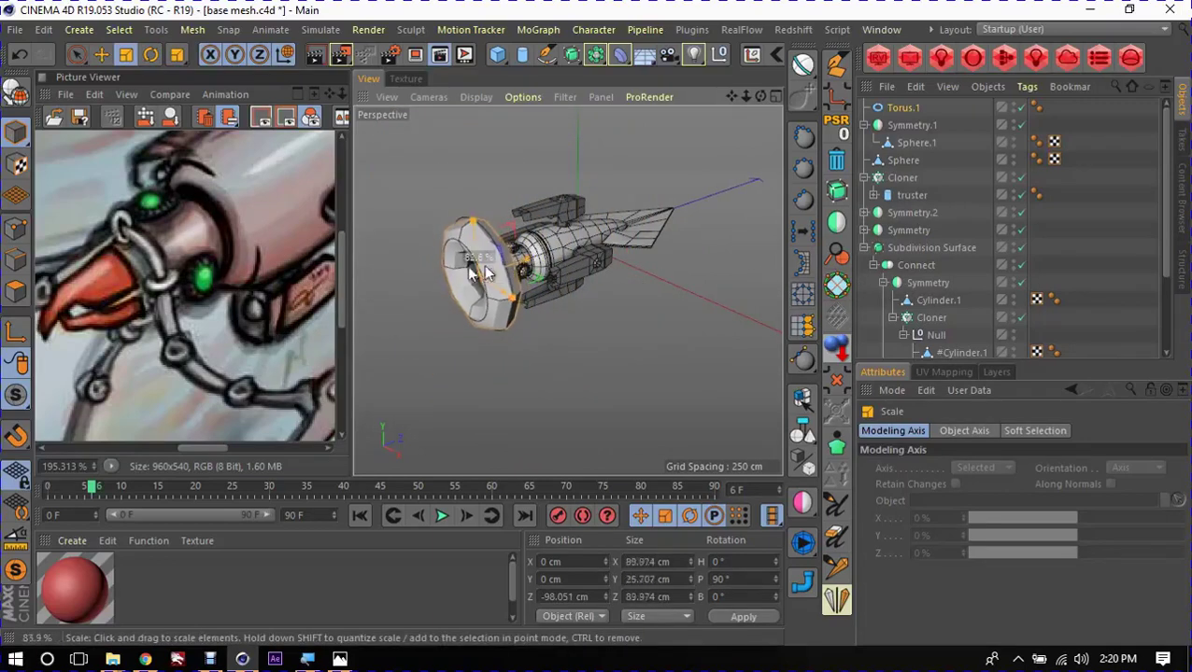
Step: Give the torus 12 ring segments and a much thinner pipe radius
{"action": "left_click", "coordinate": [902, 108]}
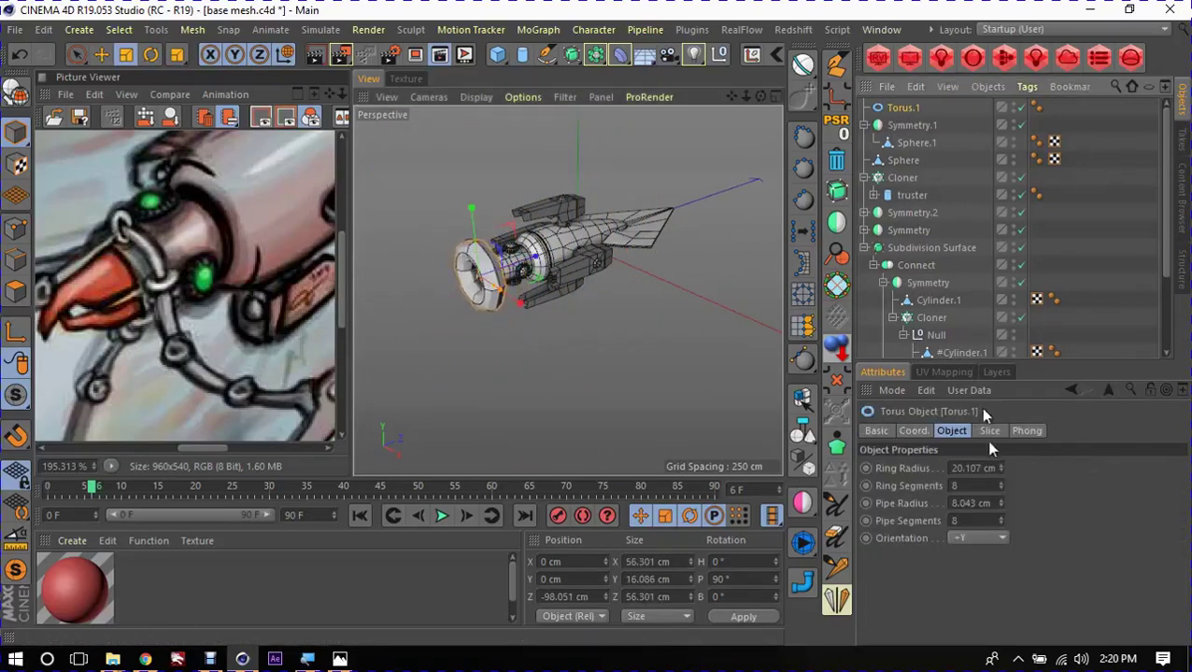
{"action": "double_click", "coordinate": [978, 485]}
{"action": "type", "text": "12"}
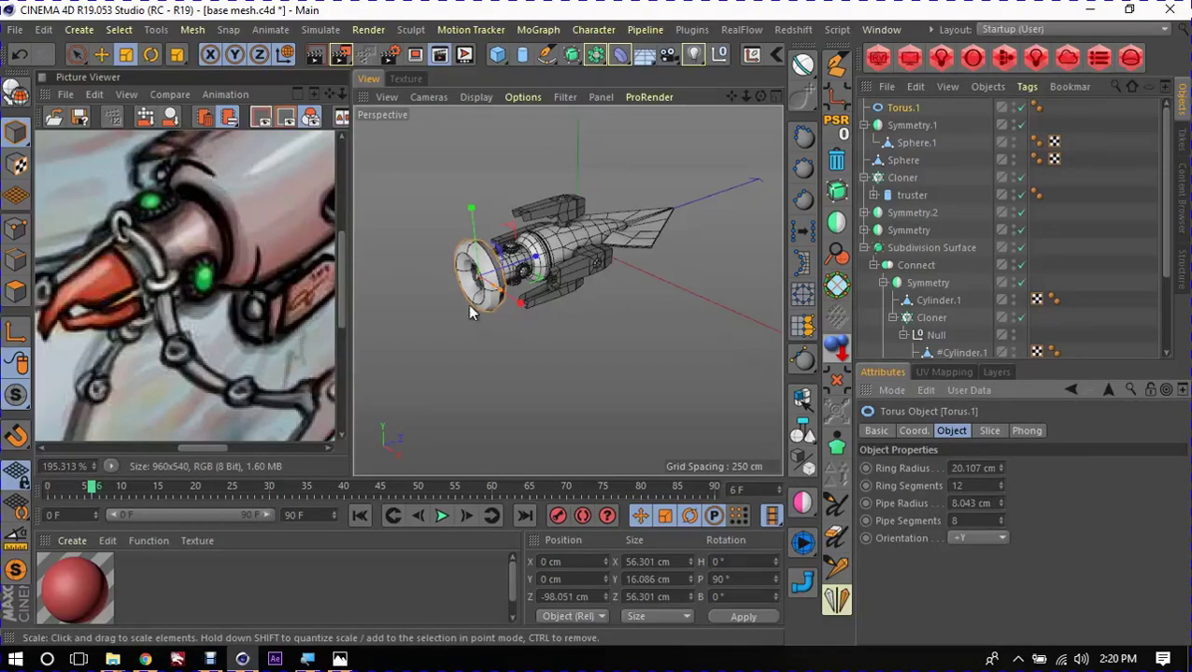
{"action": "scroll", "coordinate": [511, 275], "scroll_direction": "up", "scroll_amount": 3}
{"action": "scroll", "coordinate": [512, 275], "scroll_direction": "up", "scroll_amount": 2}
{"action": "mouse_move", "coordinate": [512, 275]}
{"action": "left_mouse_down", "text": "alt"}
{"action": "mouse_move", "coordinate": [607, 356]}
{"action": "mouse_move", "coordinate": [559, 360]}
{"action": "mouse_move", "coordinate": [561, 345]}
{"action": "left_mouse_up", "text": "alt"}
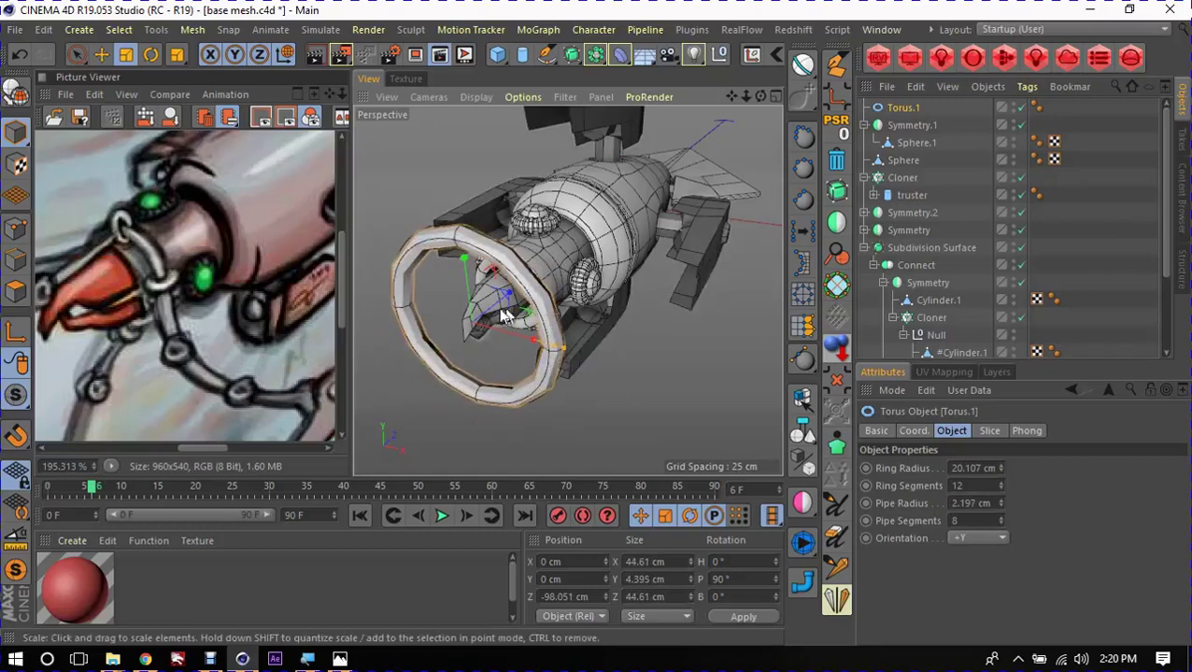
Step: Rescale the ring to about 23 cm so it fits snugly around the nozzle tip
{"action": "key", "text": "e"}
{"action": "key", "text": "t"}
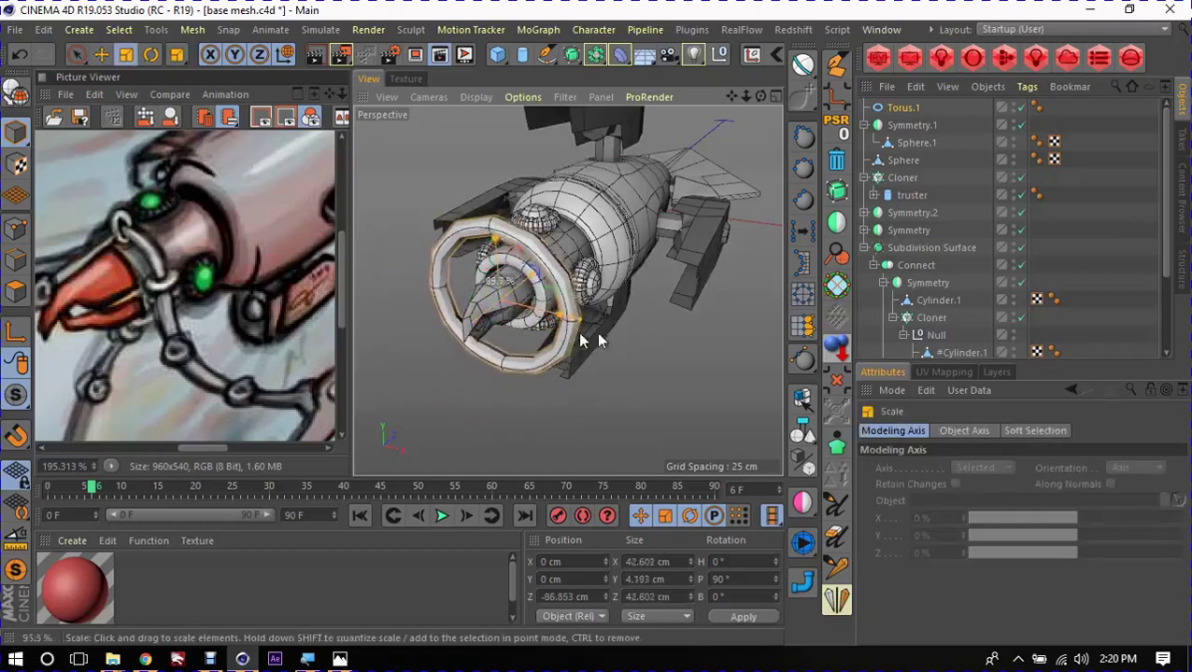
{"action": "left_click_drag", "start_coordinate": [596, 339], "coordinate": [371, 333]}
{"action": "mouse_move", "coordinate": [597, 322]}
{"action": "left_mouse_down"}
{"action": "mouse_move", "coordinate": [652, 367]}
{"action": "mouse_move", "coordinate": [727, 358]}
{"action": "left_mouse_up"}
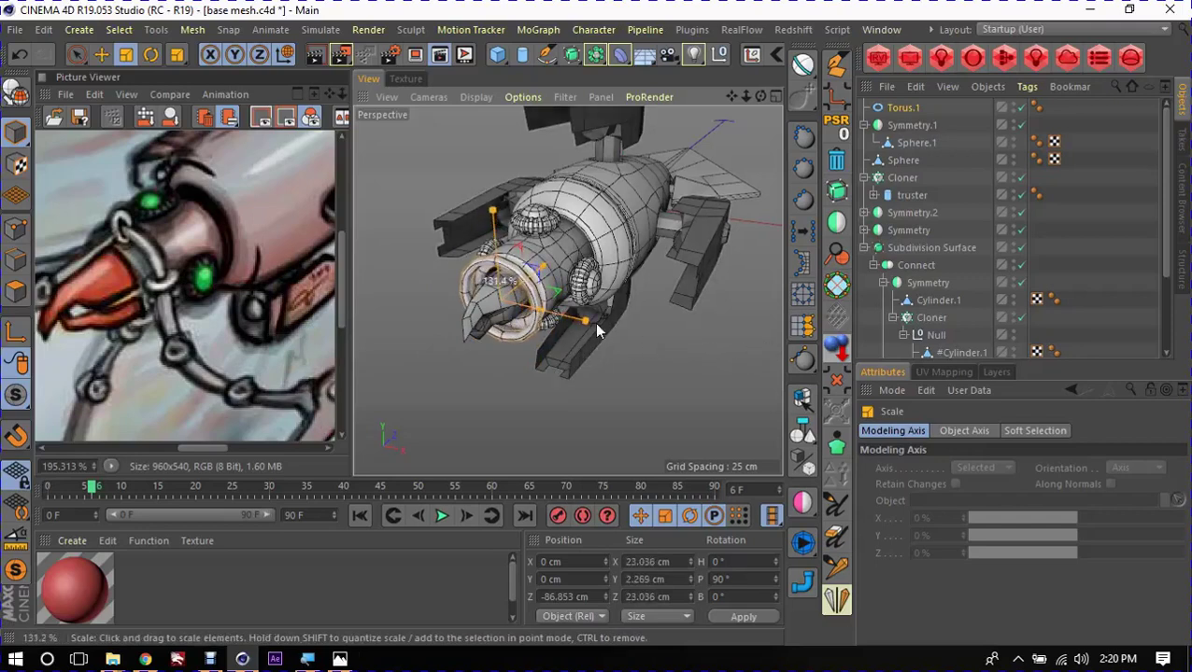
{"action": "left_click_drag", "start_coordinate": [411, 355], "coordinate": [512, 287], "text": "alt"}
{"action": "scroll", "coordinate": [512, 287], "scroll_direction": "up", "scroll_amount": 3}
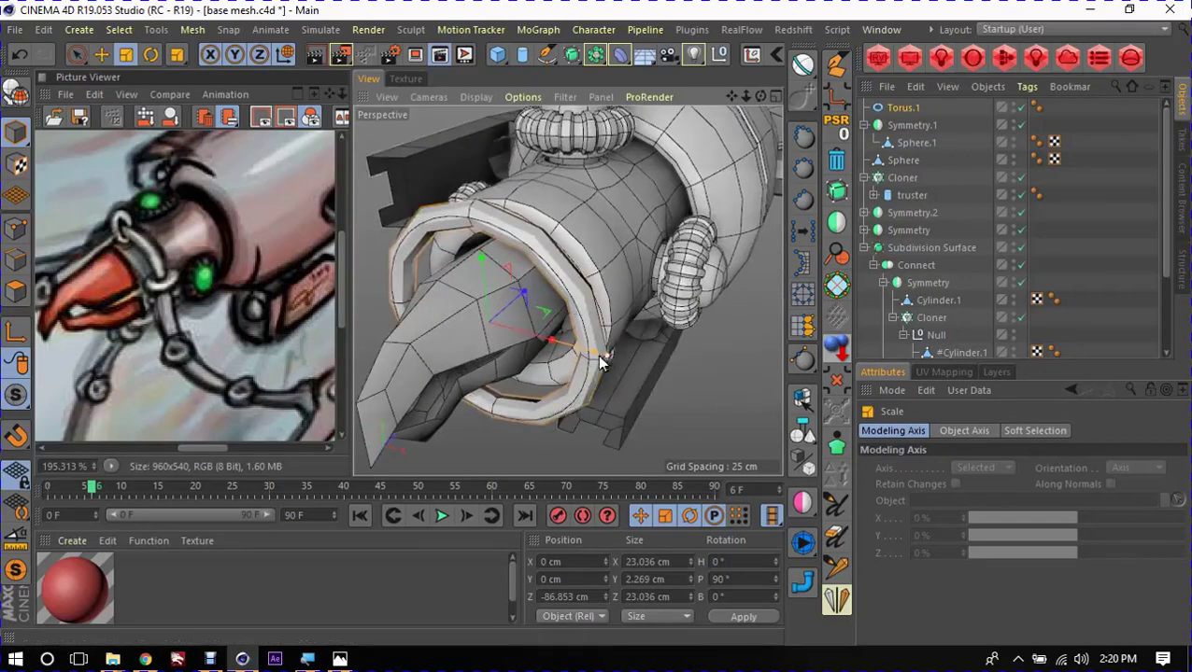
{"action": "mouse_move", "coordinate": [606, 352]}
{"action": "left_mouse_down"}
{"action": "mouse_move", "coordinate": [622, 361]}
{"action": "mouse_move", "coordinate": [539, 292]}
{"action": "mouse_move", "coordinate": [509, 304]}
{"action": "mouse_move", "coordinate": [560, 308]}
{"action": "left_mouse_up"}
Step: Nudge the torus ring slightly along the nozzle on Z, then minimize Cinema 4D
{"action": "key", "text": "e"}
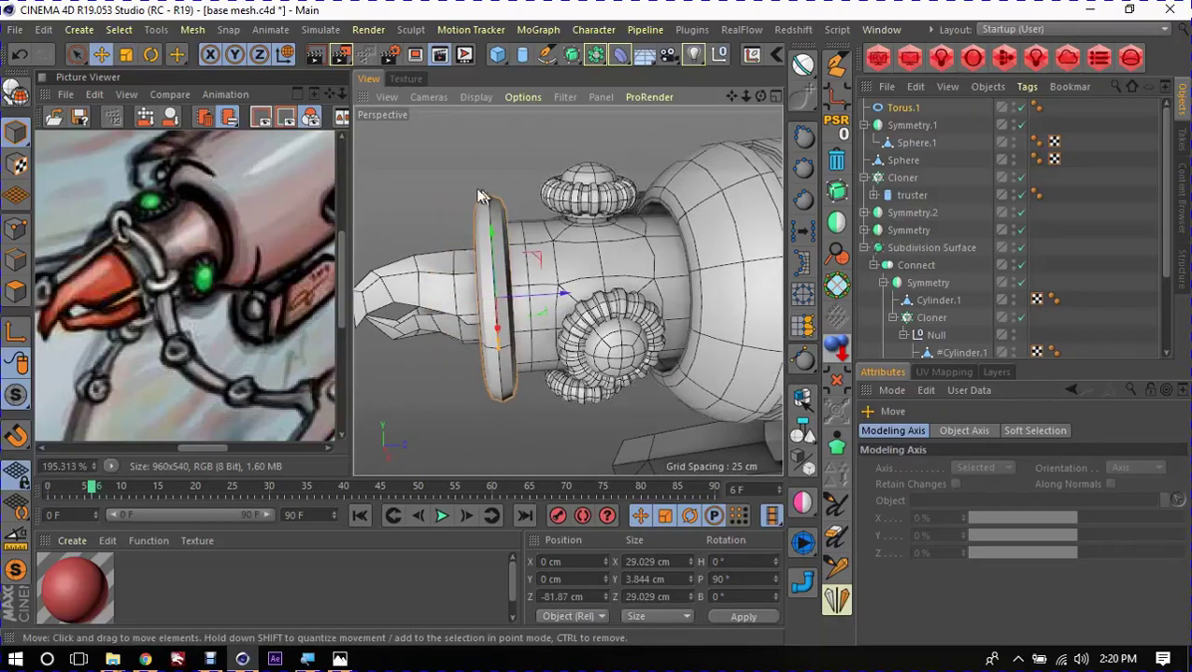
{"action": "mouse_move", "coordinate": [458, 191]}
{"action": "left_mouse_down", "text": "alt"}
{"action": "mouse_move", "coordinate": [723, 266]}
{"action": "mouse_move", "coordinate": [539, 347]}
{"action": "mouse_move", "coordinate": [574, 347]}
{"action": "left_mouse_up", "text": "alt"}
{"action": "mouse_move", "coordinate": [572, 347]}
{"action": "left_mouse_down", "text": "alt"}
{"action": "mouse_move", "coordinate": [602, 320]}
{"action": "mouse_move", "coordinate": [590, 317]}
{"action": "left_mouse_up", "text": "alt"}
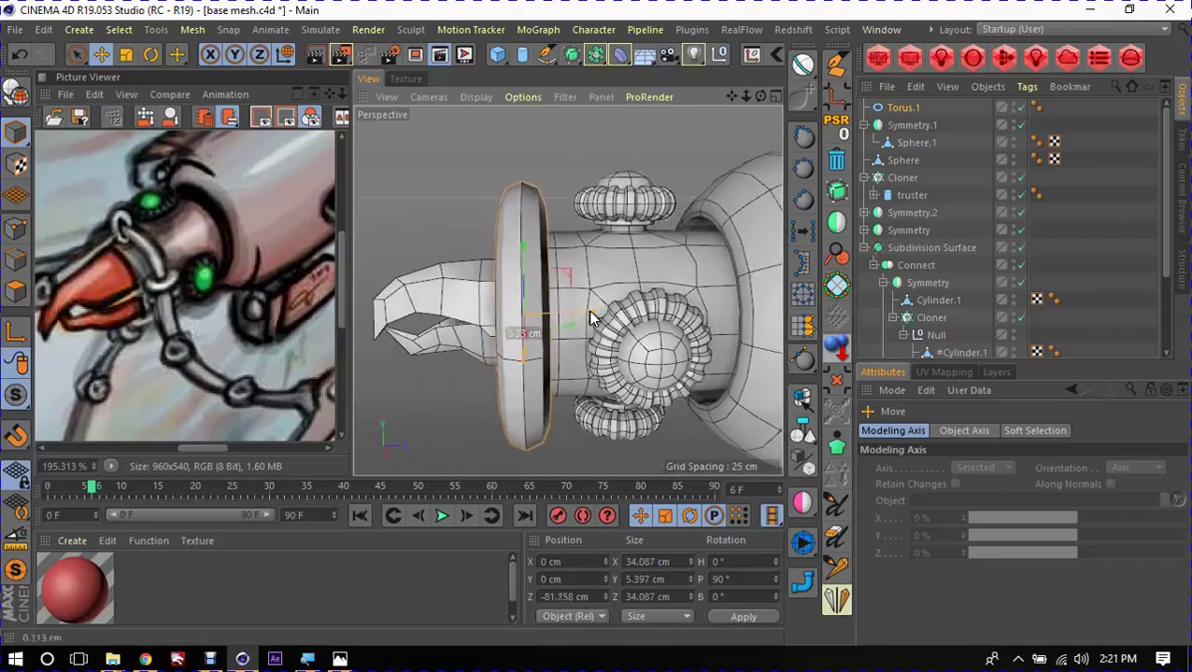
{"action": "mouse_move", "coordinate": [439, 213]}
{"action": "left_mouse_down", "text": "alt"}
{"action": "mouse_move", "coordinate": [574, 285]}
{"action": "mouse_move", "coordinate": [624, 269]}
{"action": "left_mouse_up", "text": "alt"}
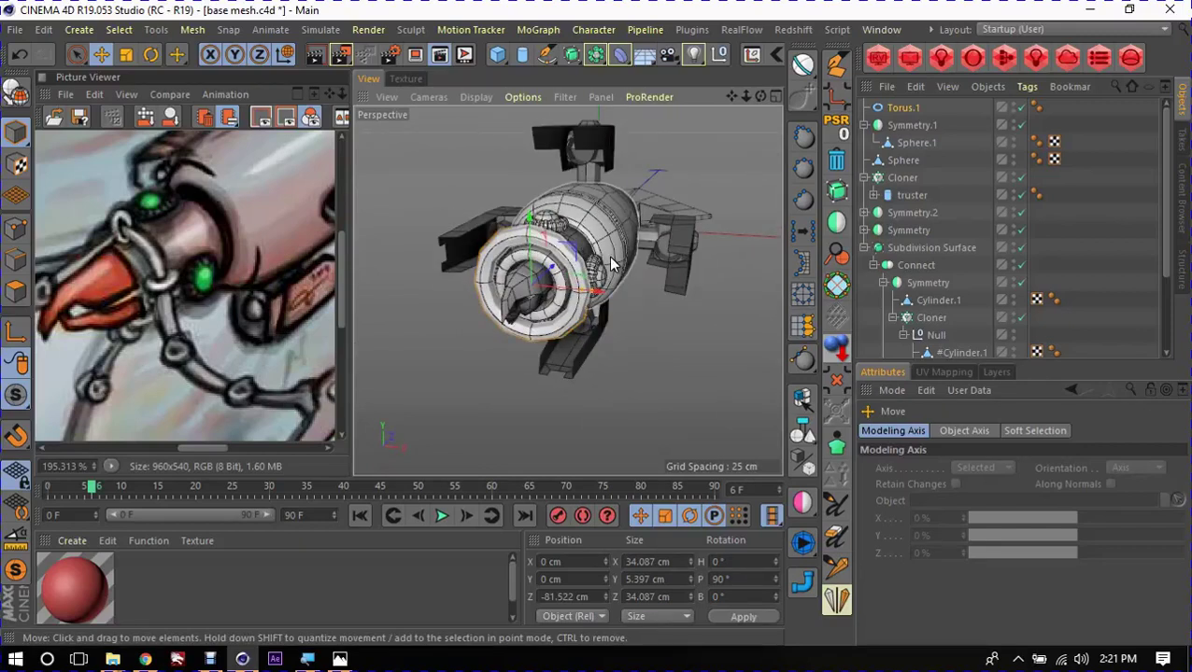
{"action": "left_click", "coordinate": [1091, 11]}
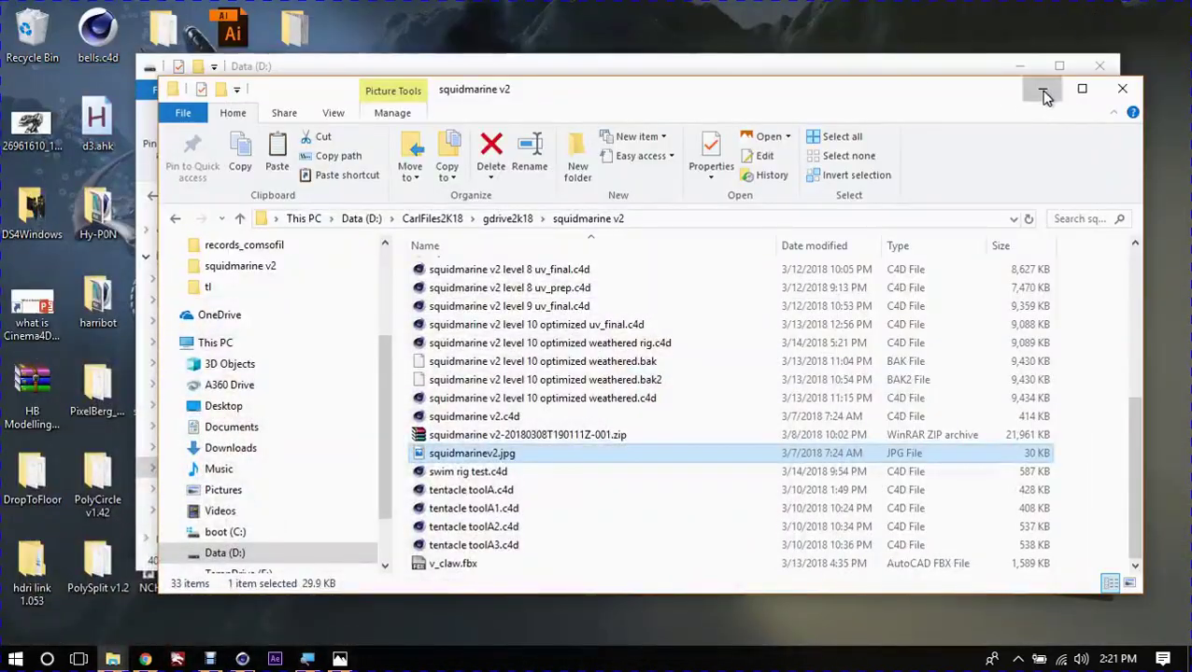
Step: Minimize the squidmarine v2 and Data (D:) windows and show sp_sm-2.jpg in Photos
{"action": "left_click", "coordinate": [1044, 94]}
{"action": "left_click", "coordinate": [1019, 66]}
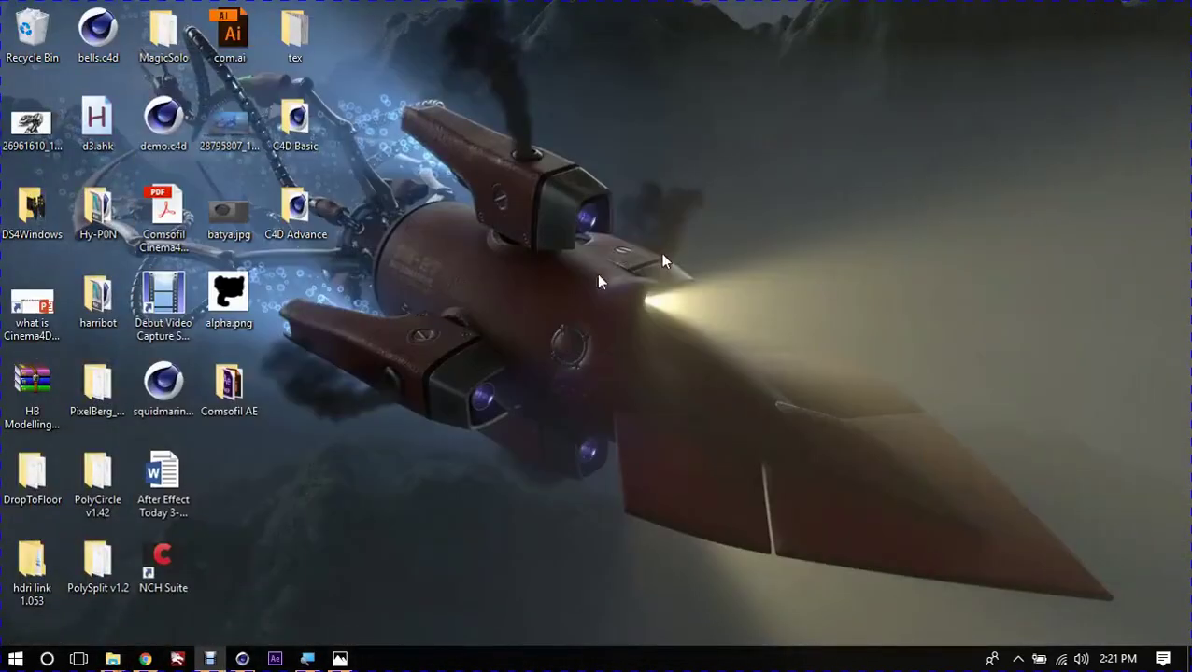
{"action": "left_click", "coordinate": [340, 658]}
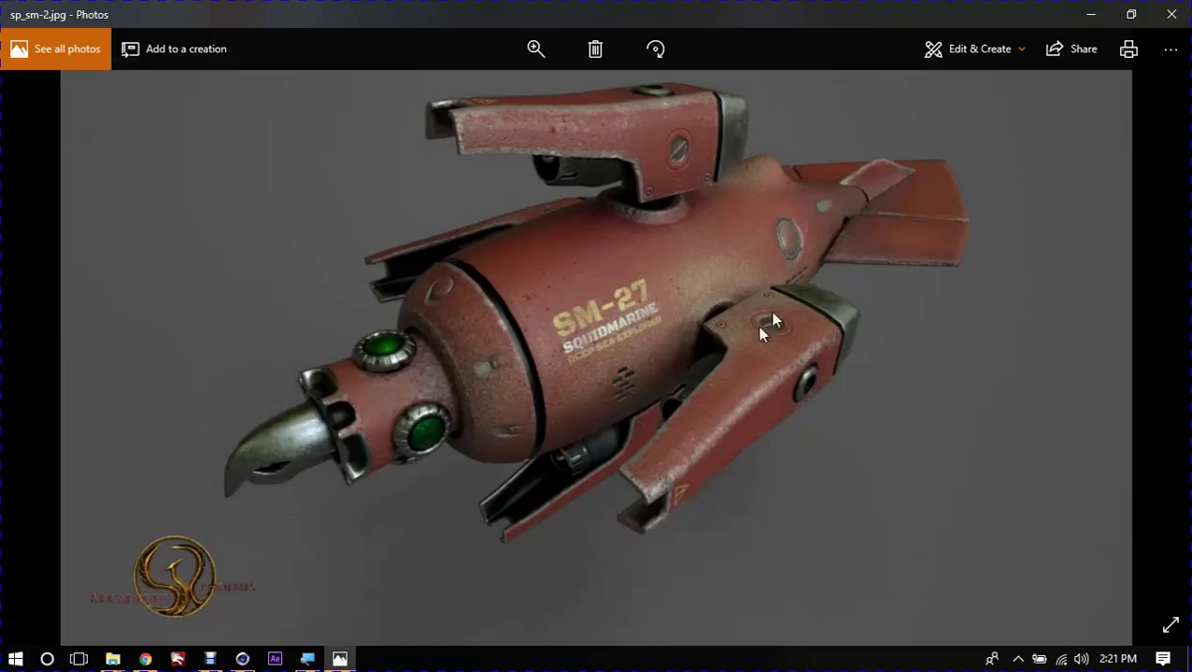
Step: Flip between the sp_sm-2.jpg and squidmarine v2 level 4.png renders to compare them
{"action": "key", "text": "Right"}
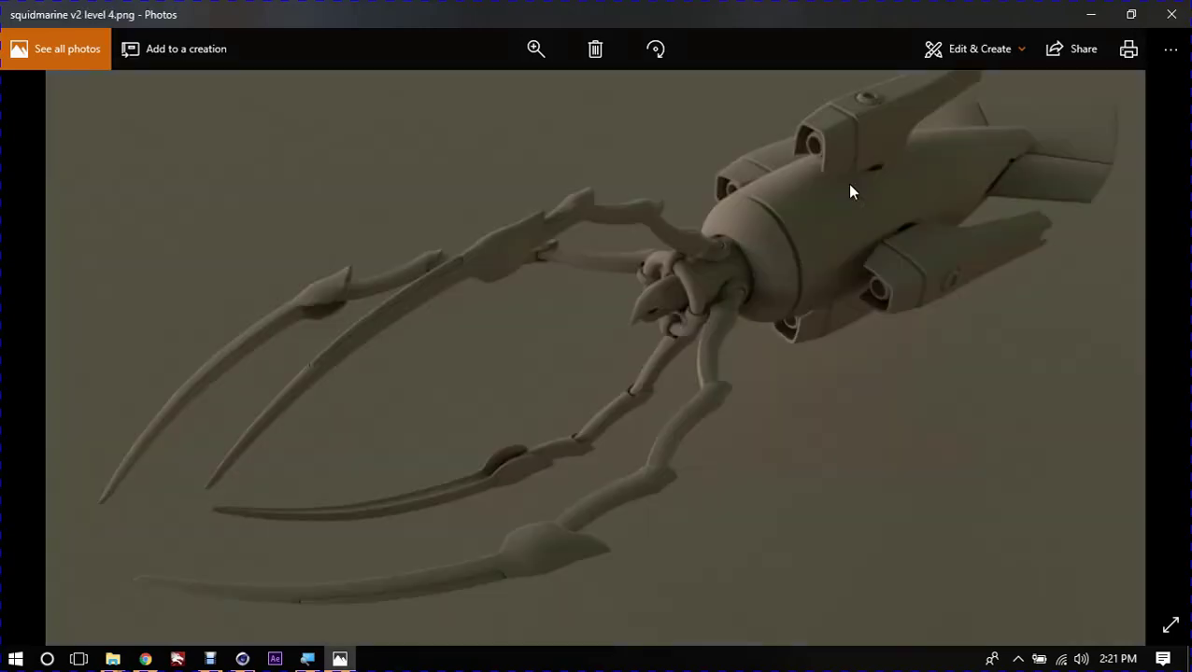
{"action": "key", "text": "Left"}
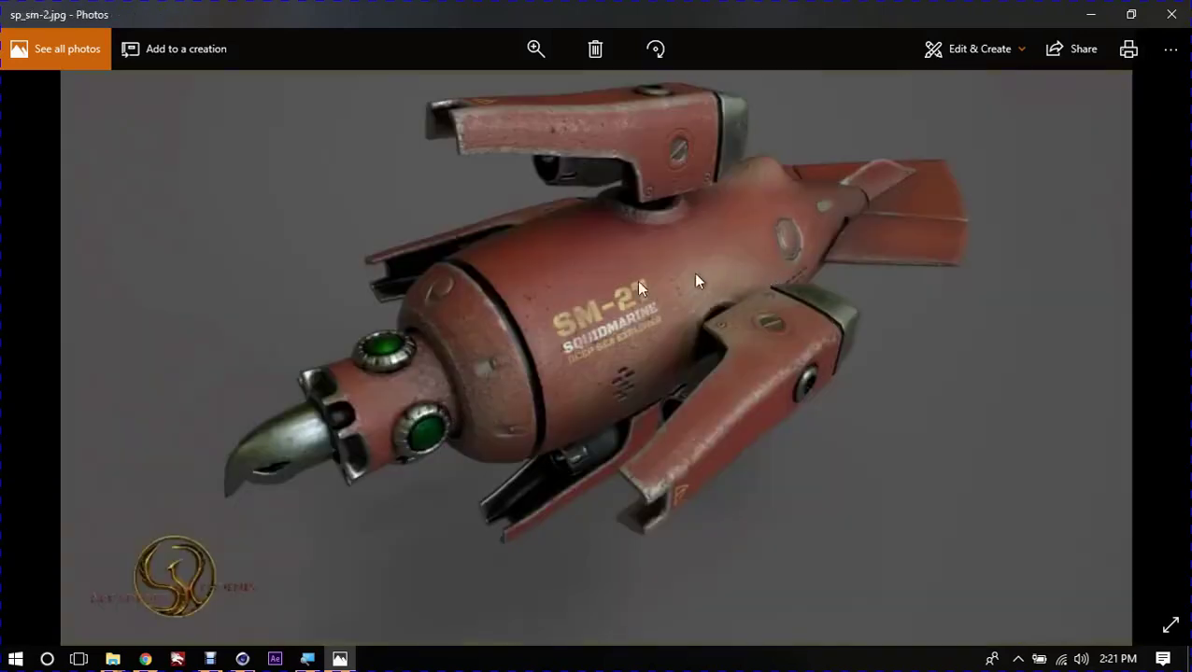
{"action": "key", "text": "Right"}
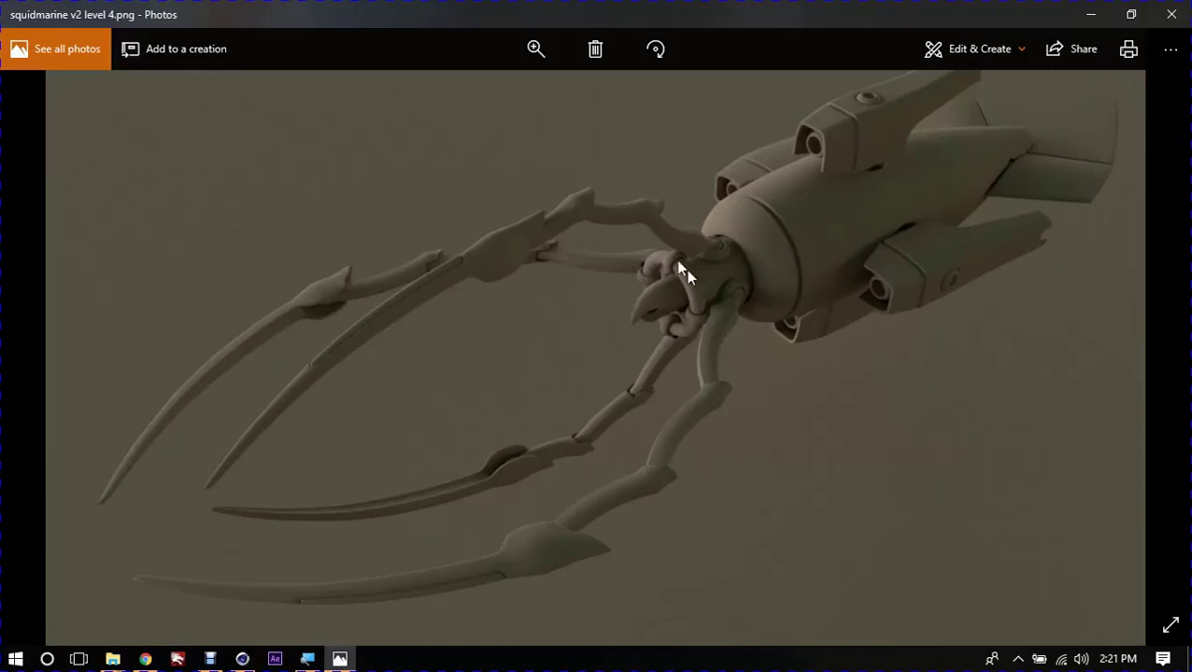
Step: Return to the Cinema 4D model and orbit it to a three-quarter front view
{"action": "left_click", "coordinate": [1090, 15]}
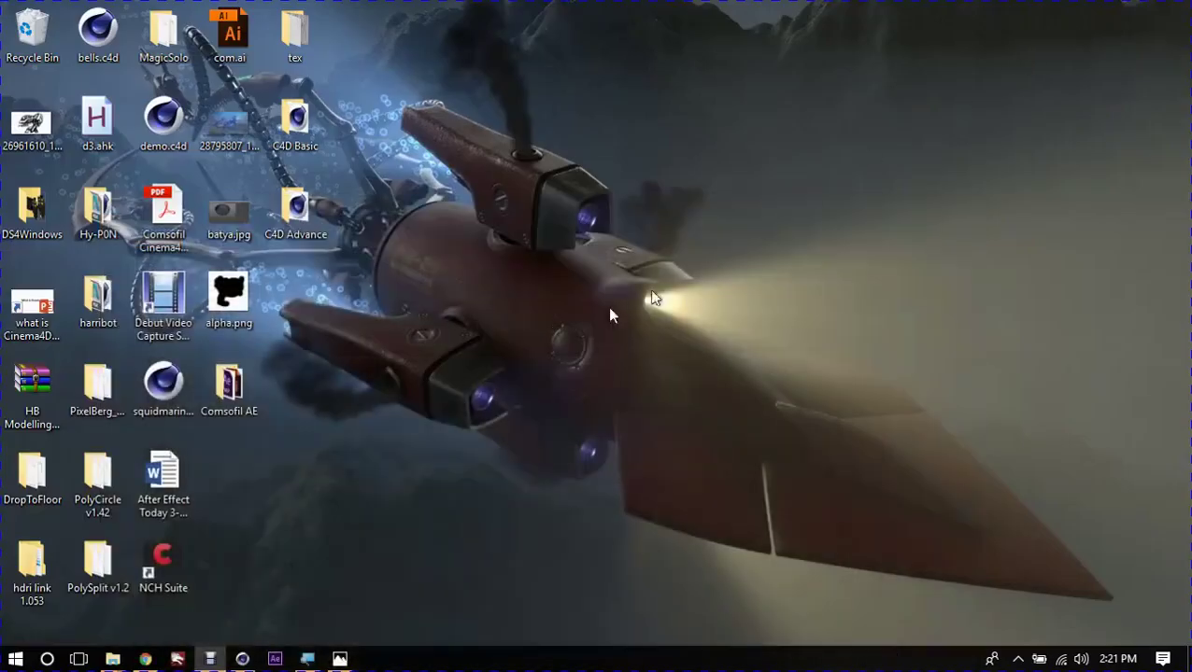
{"action": "left_click", "coordinate": [242, 660]}
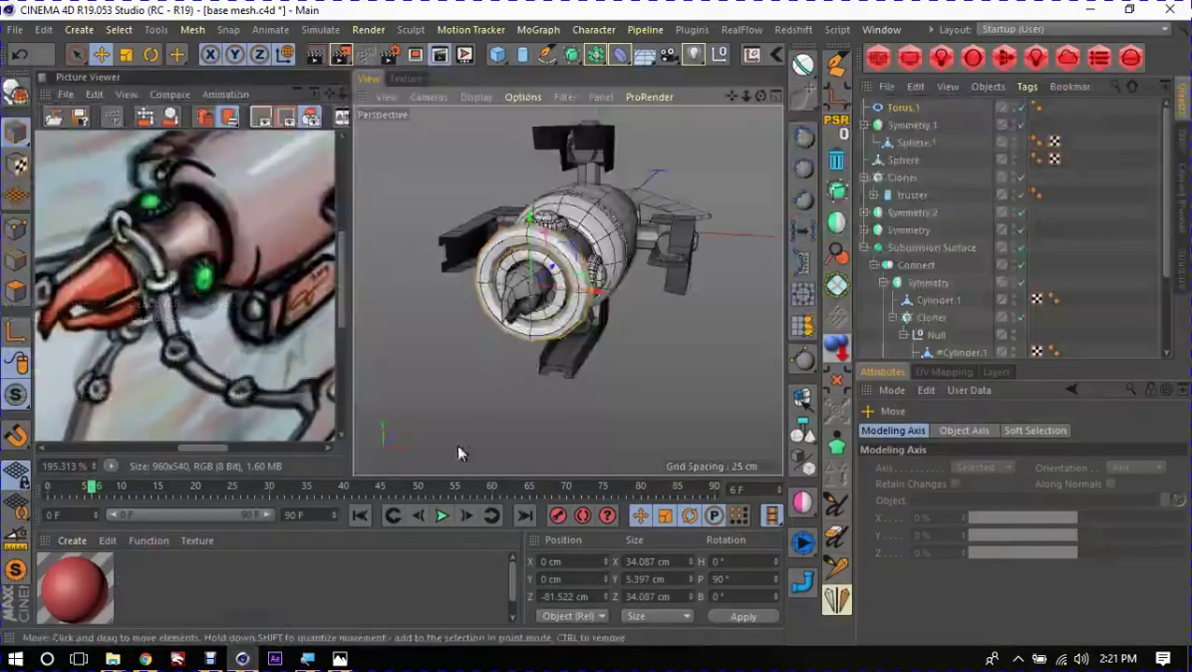
{"action": "left_click_drag", "start_coordinate": [456, 445], "coordinate": [496, 265], "text": "alt"}
{"action": "scroll", "coordinate": [495, 266], "scroll_direction": "up", "scroll_amount": 3}
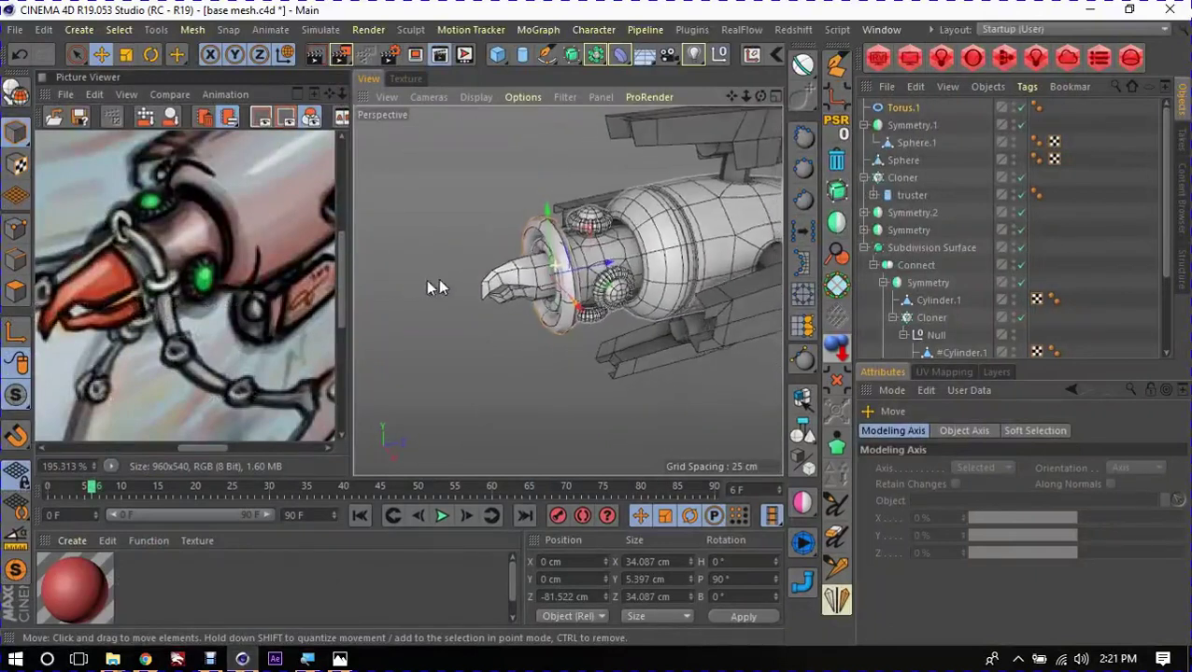
{"action": "left_click_drag", "start_coordinate": [432, 287], "coordinate": [467, 313], "text": "alt"}
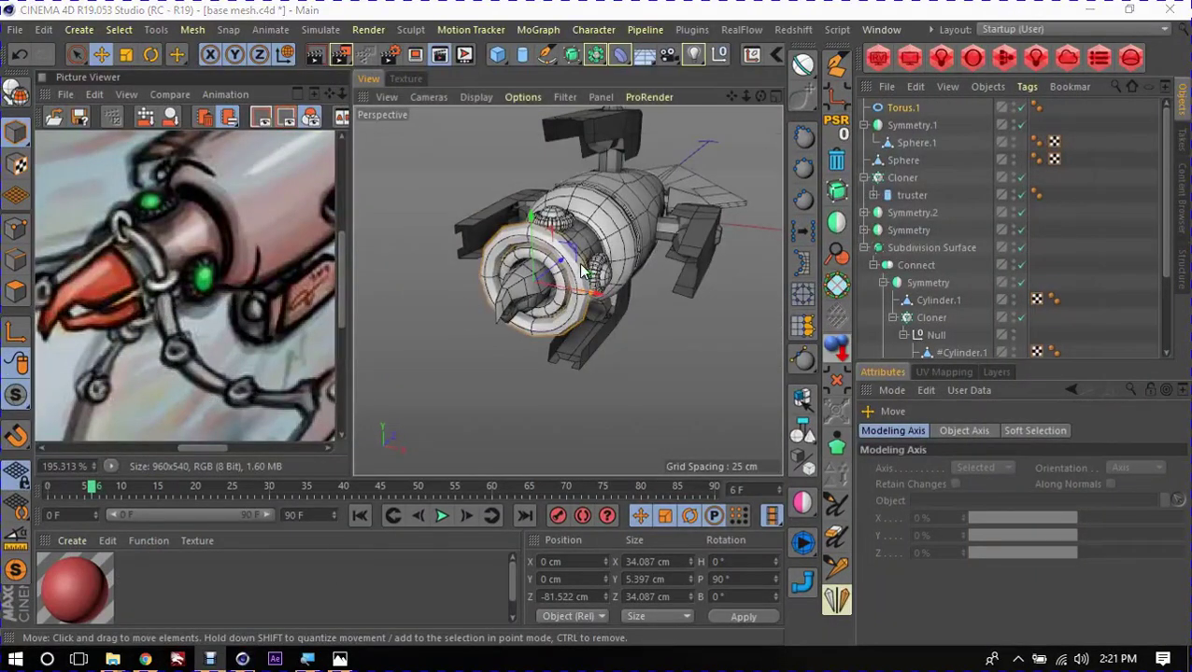
Step: Reopen Photos and alternate between sp_sm-2.jpg and the squidmarine v2 level 4.png render
{"action": "left_click", "coordinate": [340, 659]}
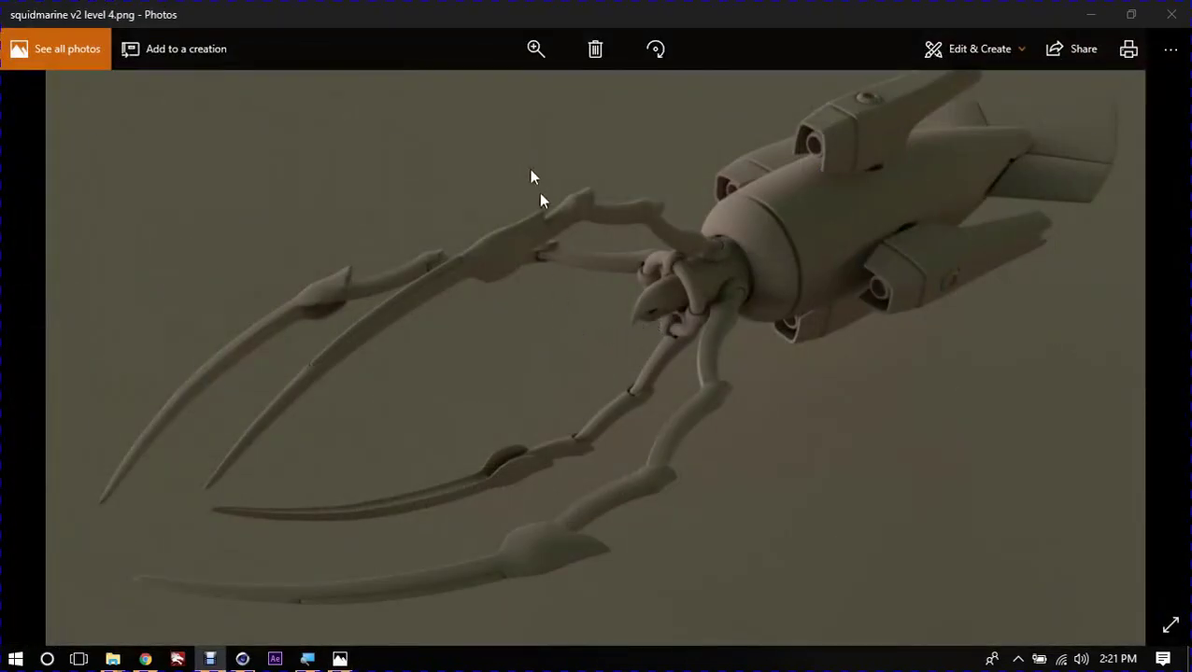
{"action": "key", "text": "Right"}
{"action": "key", "text": "Right"}
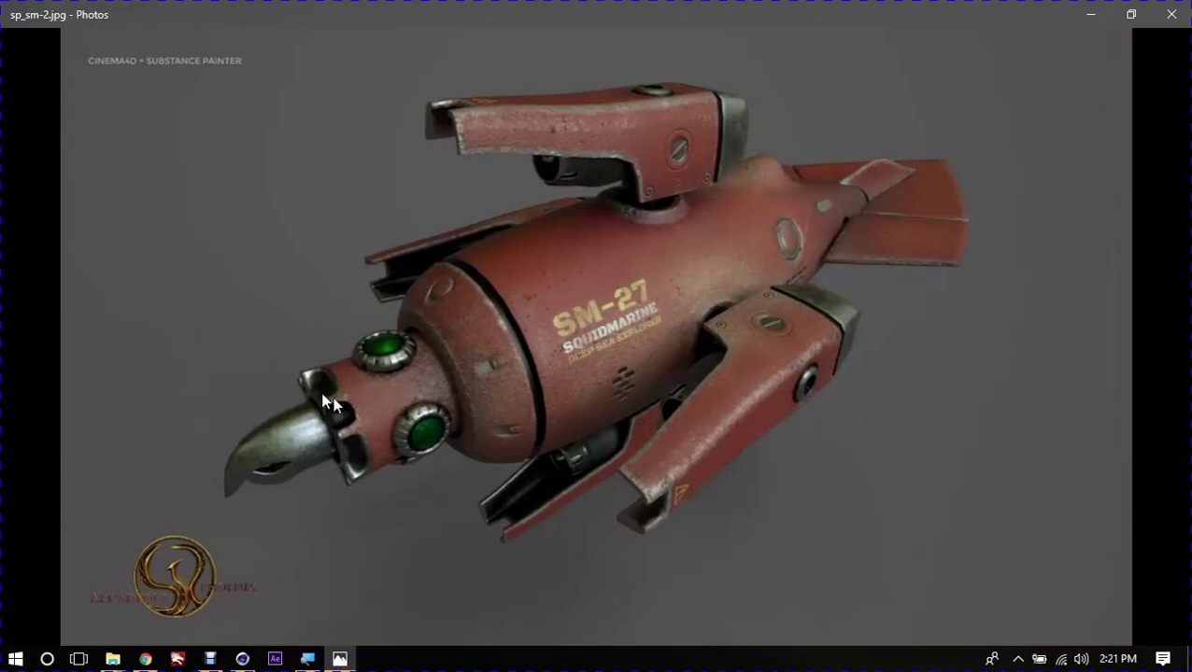
{"action": "key", "text": "Left"}
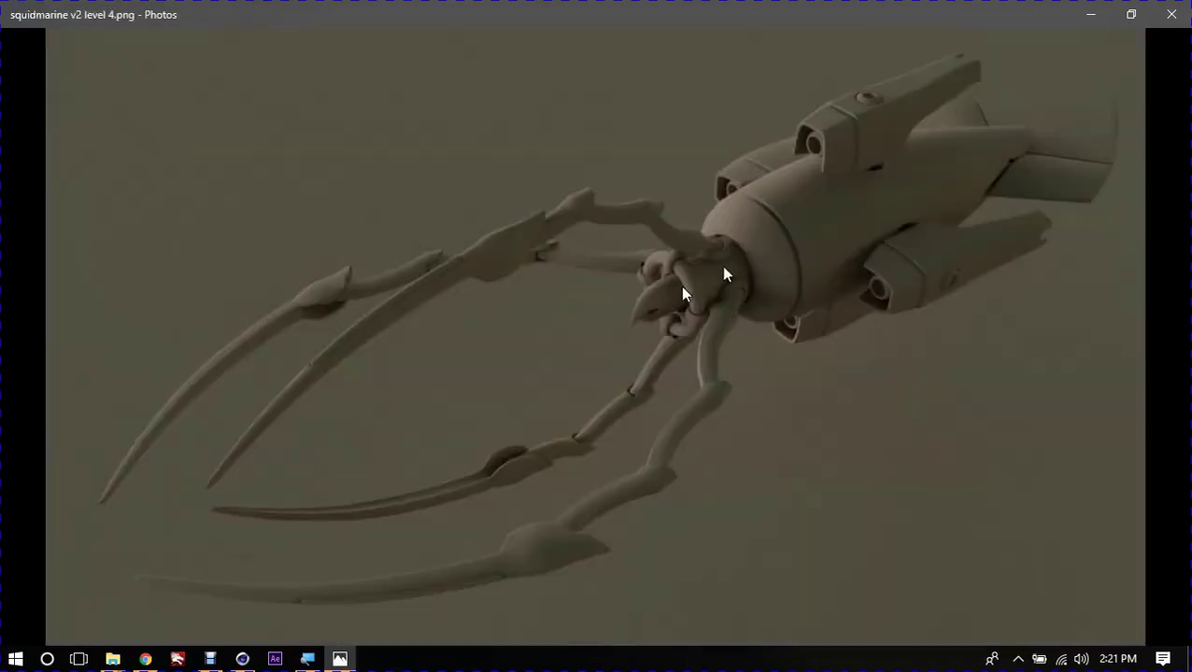
{"action": "key", "text": "Right"}
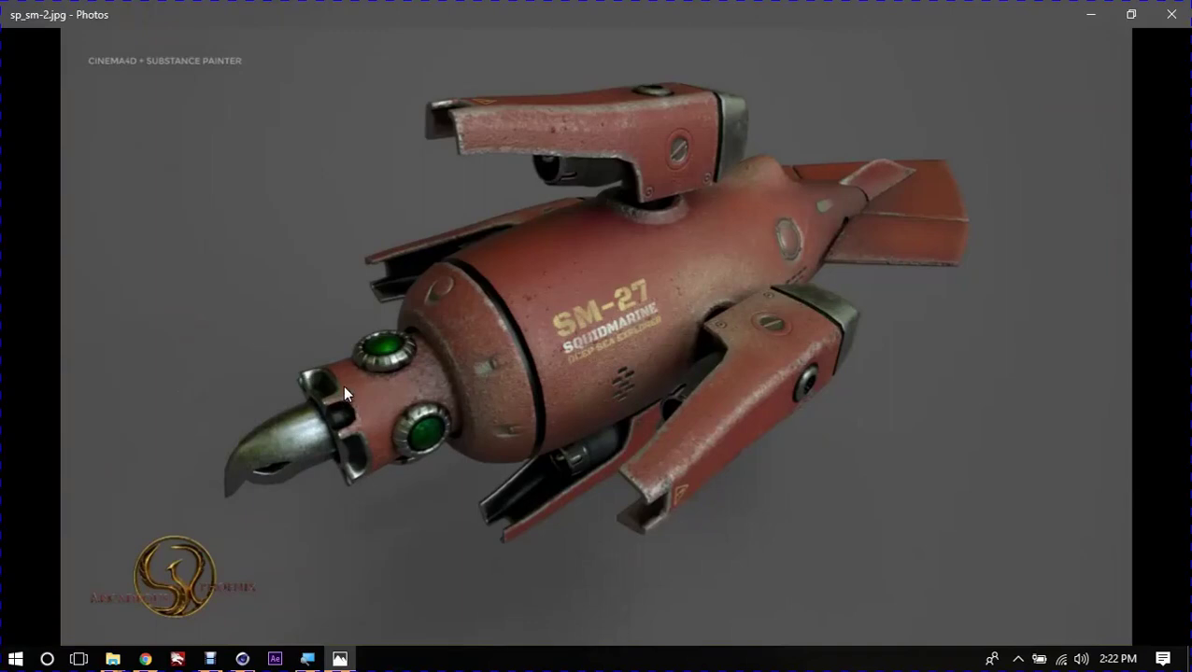
{"action": "key", "text": "Left"}
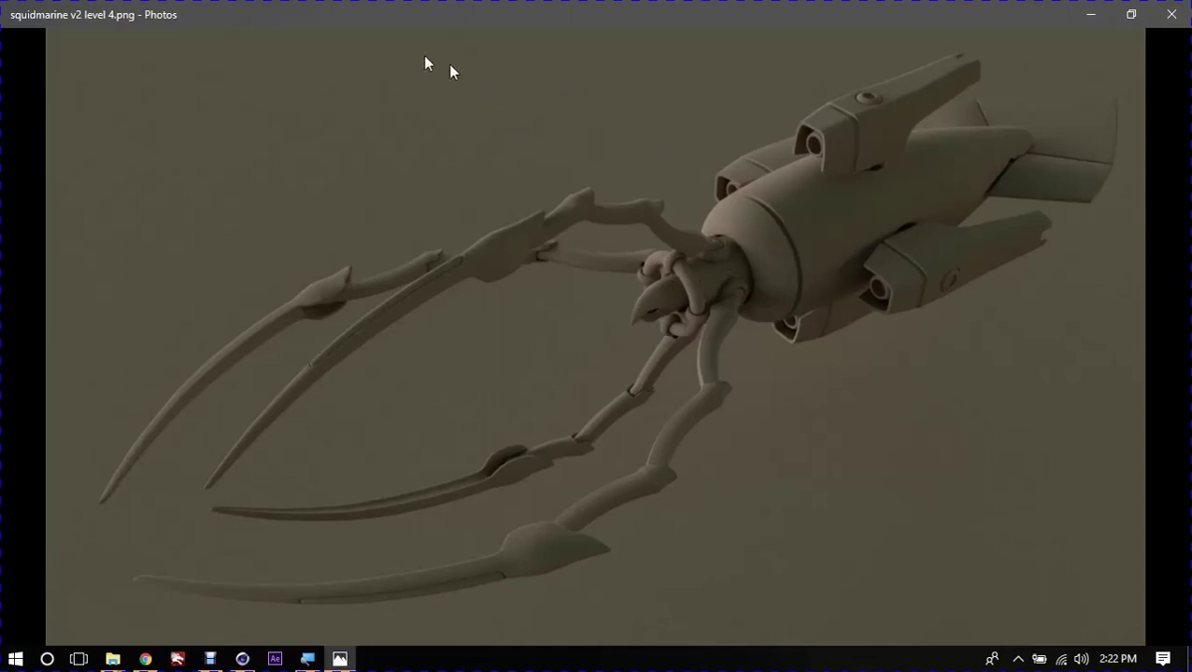
Step: Zoom into the level 4 render's nozzle chain links, zoom back out, and minimize Photos
{"action": "mouse_move", "coordinate": [449, 65]}
{"action": "left_click", "coordinate": [538, 51]}
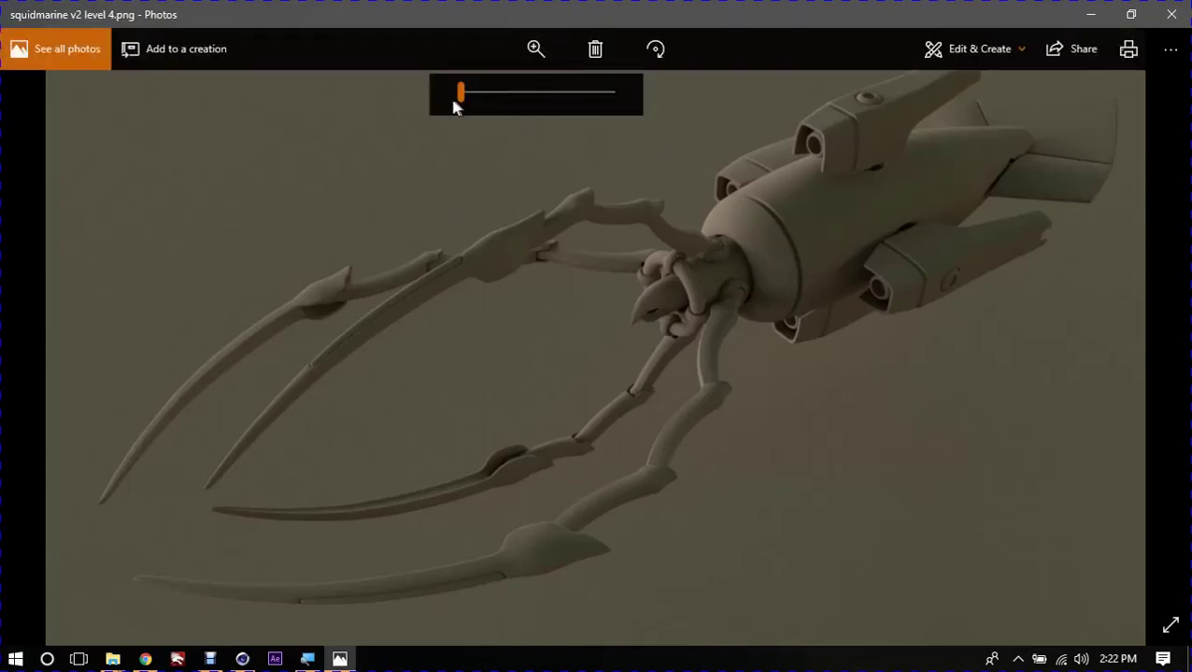
{"action": "left_click_drag", "start_coordinate": [459, 93], "coordinate": [503, 98]}
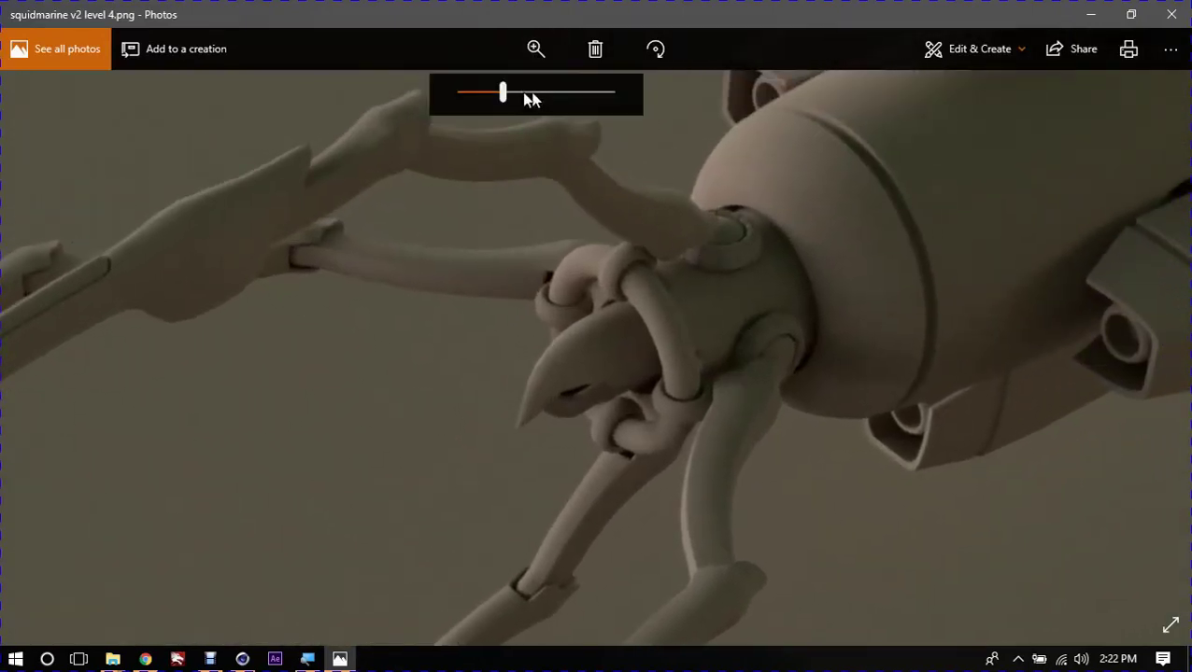
{"action": "left_click_drag", "start_coordinate": [505, 93], "coordinate": [527, 93]}
{"action": "left_click_drag", "start_coordinate": [721, 346], "coordinate": [611, 436]}
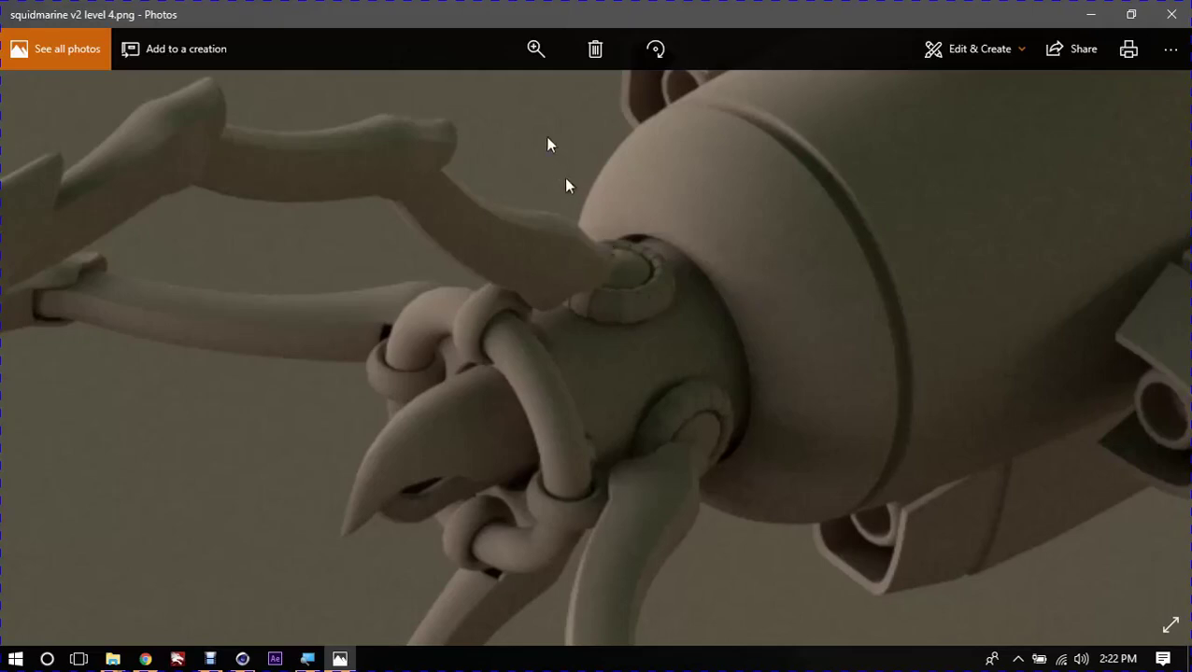
{"action": "left_click", "coordinate": [539, 49]}
{"action": "left_click_drag", "start_coordinate": [534, 98], "coordinate": [457, 103]}
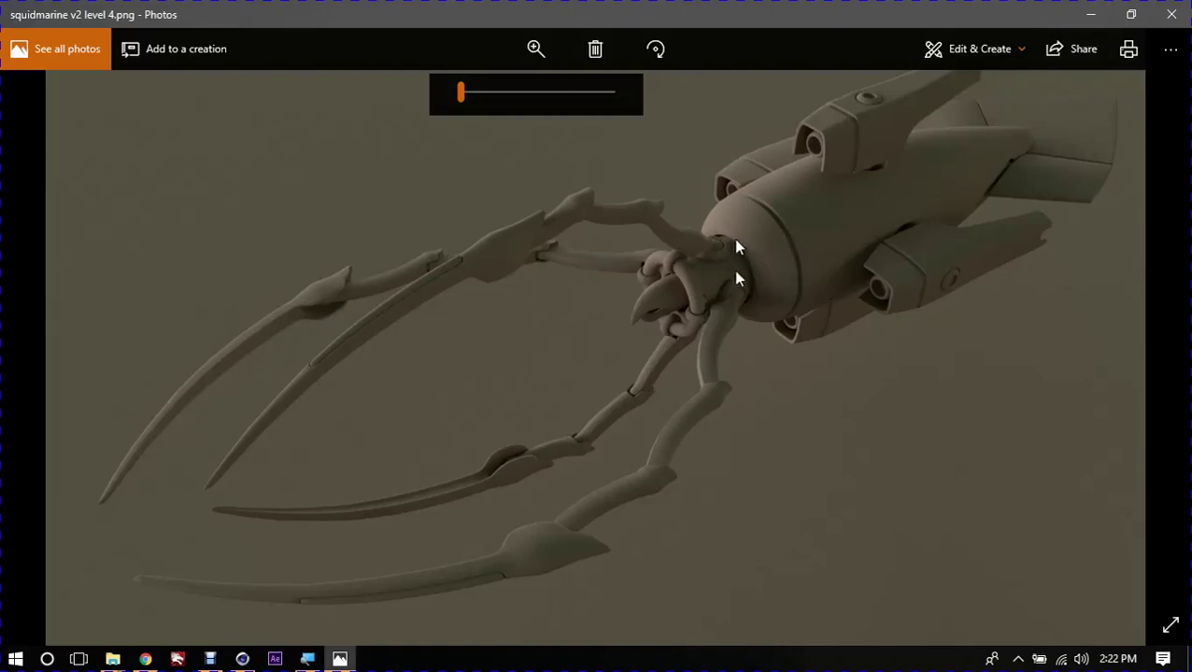
{"action": "left_click", "coordinate": [1089, 14]}
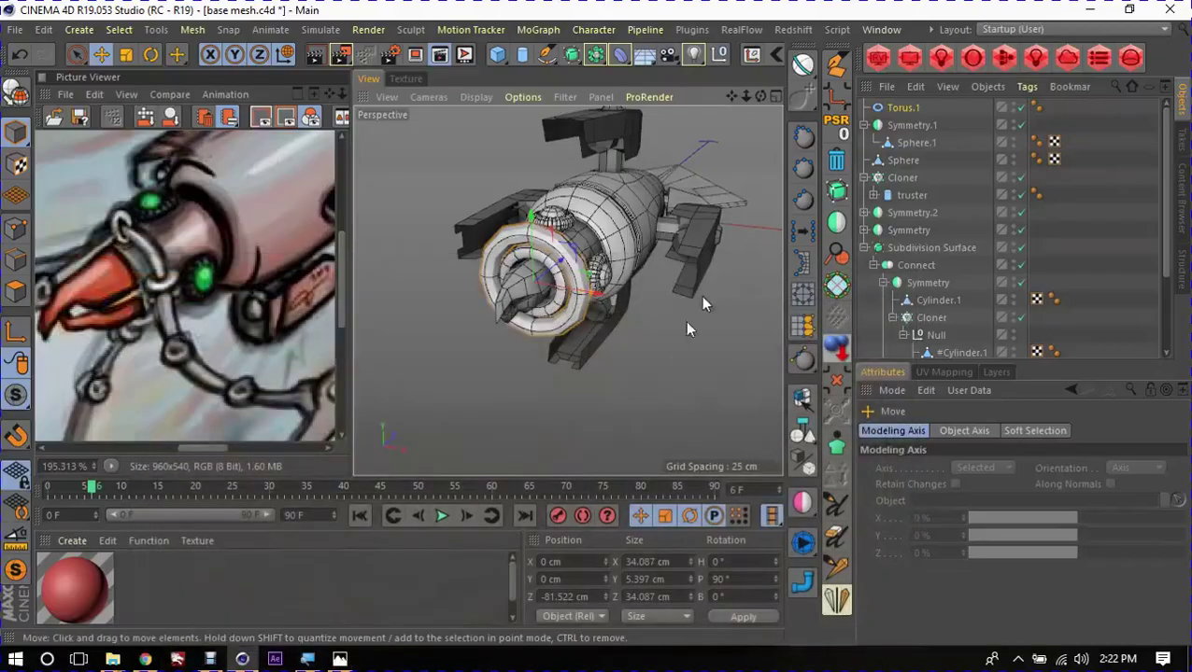
Step: Duplicate Torus.1 and bank the copy -90° so the two rings interlock
{"action": "mouse_move", "coordinate": [674, 350]}
{"action": "left_mouse_down", "text": "alt"}
{"action": "mouse_move", "coordinate": [386, 247]}
{"action": "mouse_move", "coordinate": [470, 270]}
{"action": "mouse_move", "coordinate": [640, 253]}
{"action": "left_mouse_up", "text": "alt"}
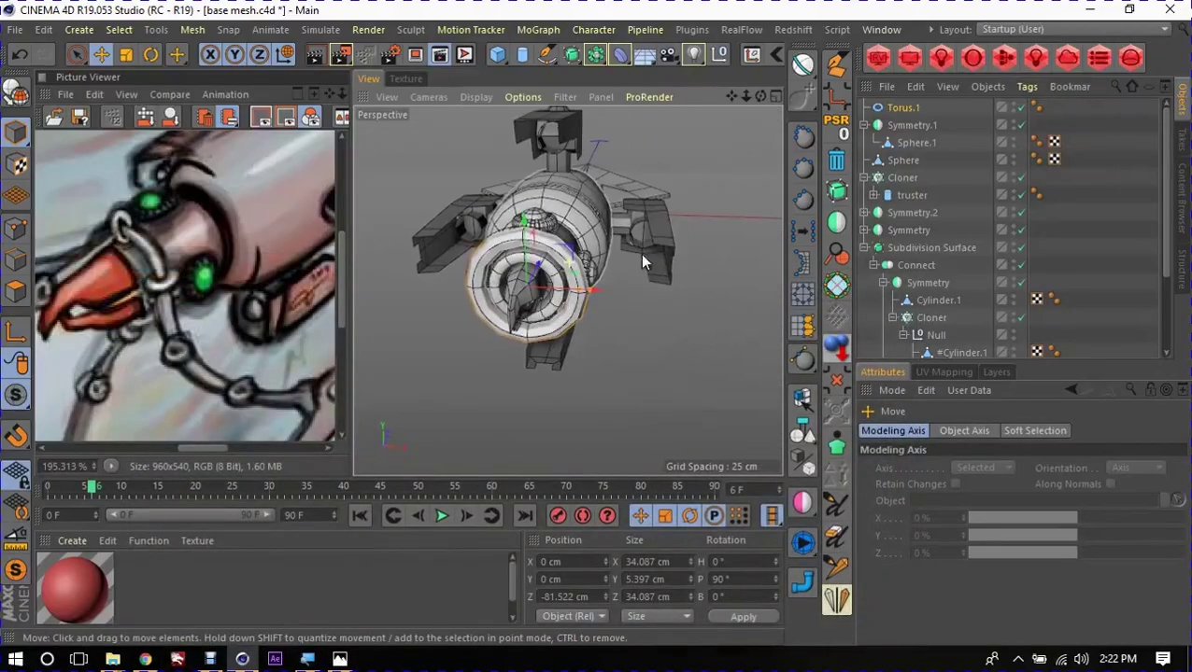
{"action": "left_click", "coordinate": [902, 108]}
{"action": "left_click_drag", "start_coordinate": [903, 110], "coordinate": [898, 129], "text": "ctrl"}
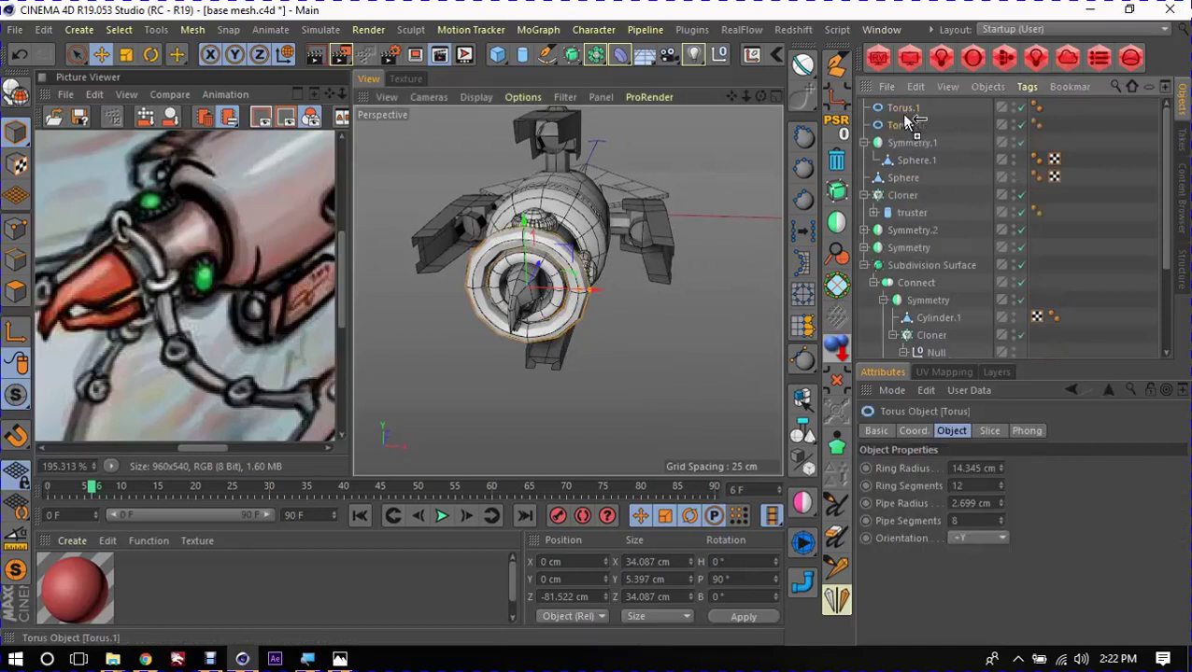
{"action": "key", "text": "r"}
{"action": "mouse_move", "coordinate": [482, 308]}
{"action": "left_mouse_down"}
{"action": "mouse_move", "coordinate": [467, 323]}
{"action": "mouse_move", "coordinate": [412, 314]}
{"action": "mouse_move", "coordinate": [421, 323]}
{"action": "mouse_move", "coordinate": [466, 280]}
{"action": "left_mouse_up"}
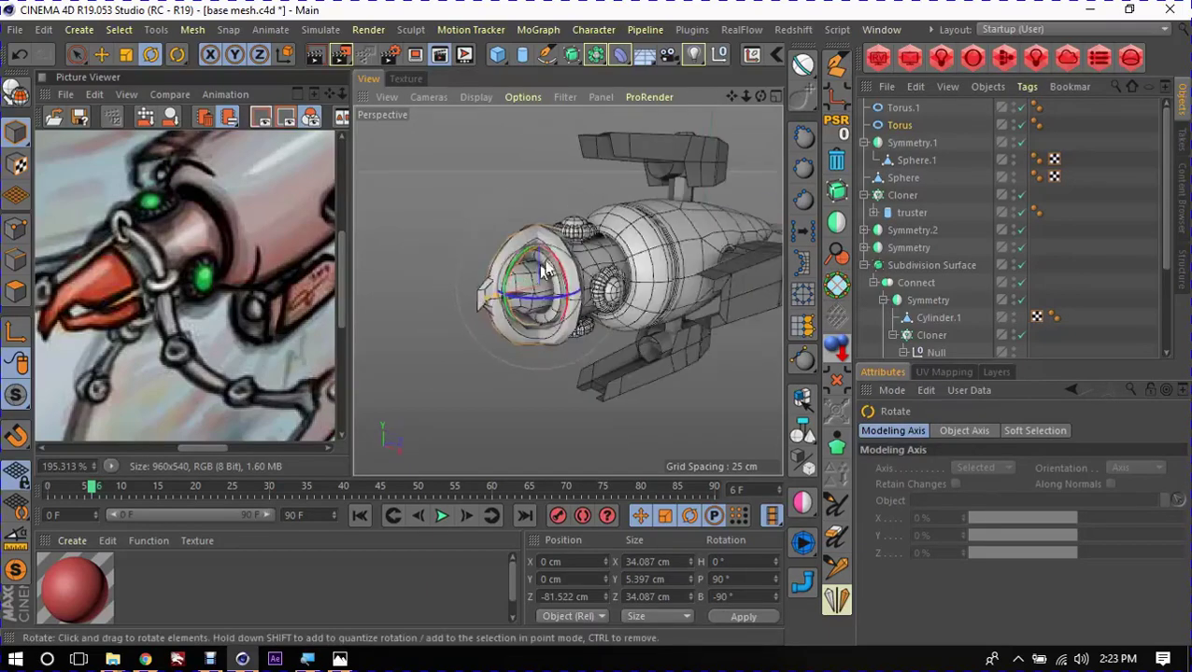
Step: Solo both tori and enlarge the perspective view to inspect the linked rings
{"action": "key", "text": "e"}
{"action": "left_click", "coordinate": [902, 107]}
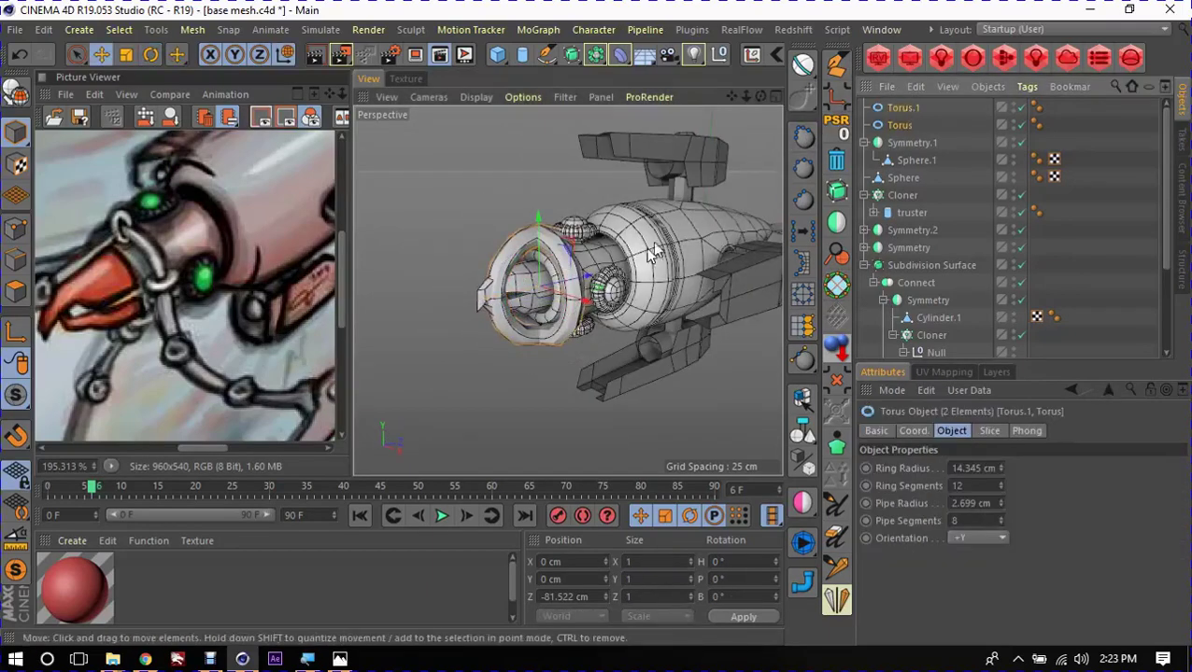
{"action": "key", "text": "alt+s"}
{"action": "mouse_move", "coordinate": [678, 233]}
{"action": "left_mouse_down", "text": "alt"}
{"action": "mouse_move", "coordinate": [524, 268]}
{"action": "mouse_move", "coordinate": [546, 259]}
{"action": "mouse_move", "coordinate": [446, 246]}
{"action": "mouse_move", "coordinate": [656, 276]}
{"action": "mouse_move", "coordinate": [428, 289]}
{"action": "mouse_move", "coordinate": [524, 319]}
{"action": "mouse_move", "coordinate": [511, 329]}
{"action": "mouse_move", "coordinate": [516, 169]}
{"action": "left_mouse_up", "text": "alt"}
{"action": "key", "text": "ctrl+Tab"}
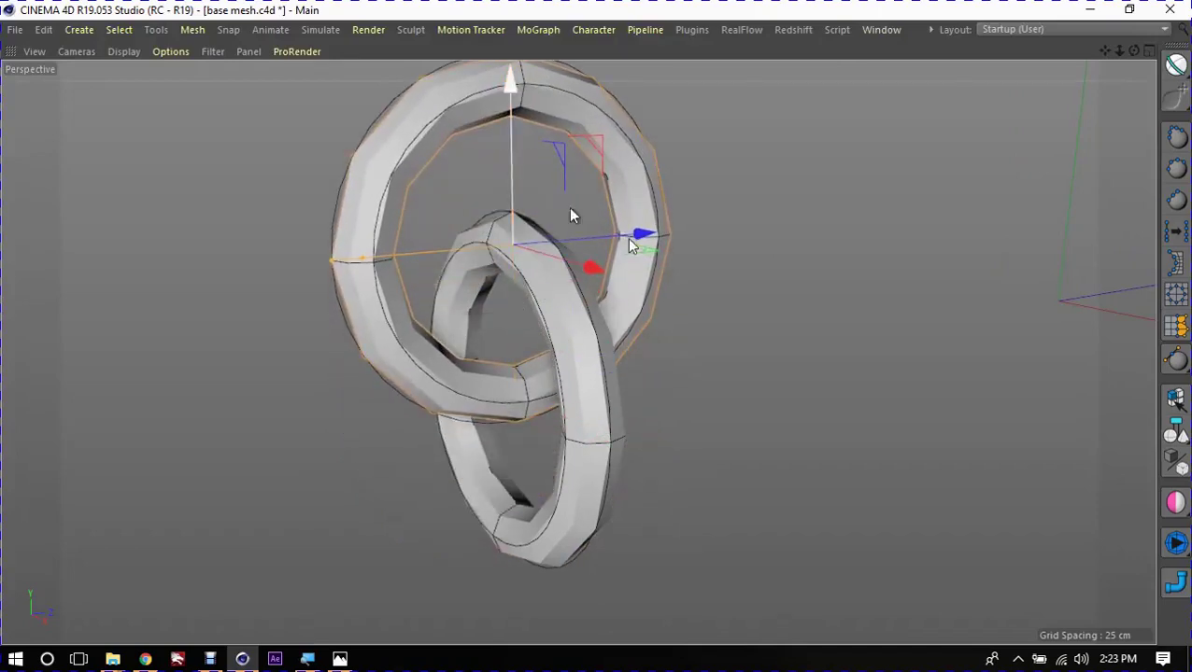
Step: Scale the Torus copy to about 25% (3.644 cm ring, 1.207 cm pipe) atop Torus.1
{"action": "key", "text": "t"}
{"action": "left_click_drag", "start_coordinate": [777, 291], "coordinate": [172, 339]}
{"action": "scroll", "coordinate": [538, 203], "scroll_direction": "up", "scroll_amount": 3}
{"action": "scroll", "coordinate": [607, 192], "scroll_direction": "up", "scroll_amount": 4}
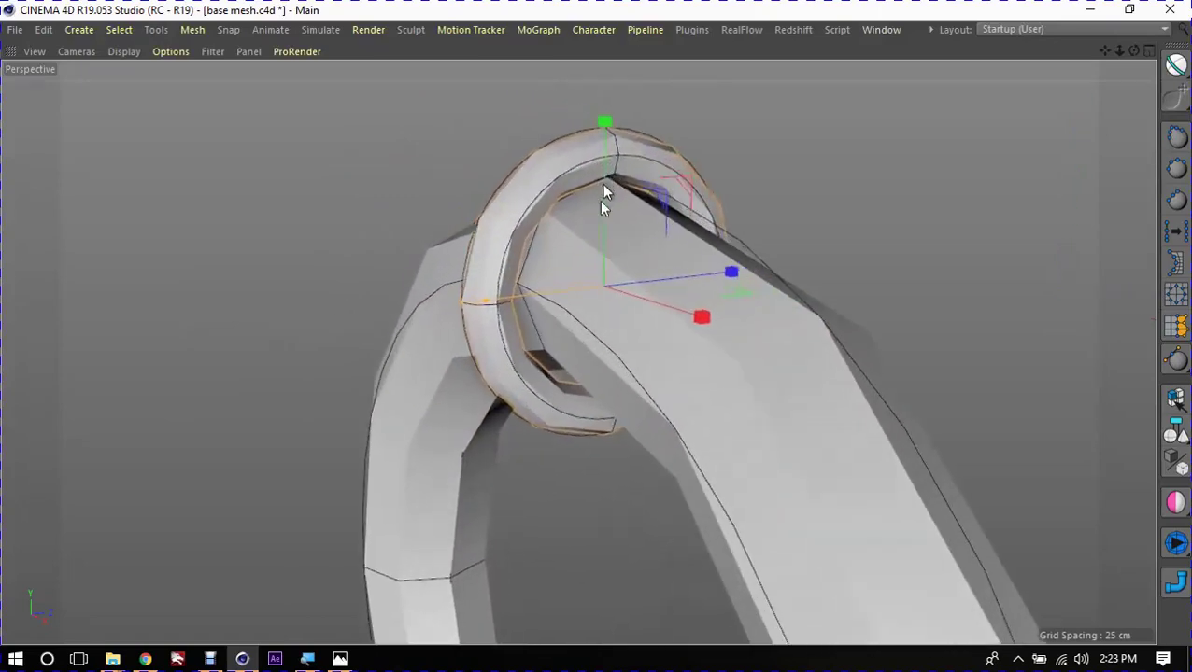
{"action": "scroll", "coordinate": [504, 247], "scroll_direction": "up", "scroll_amount": 2}
{"action": "mouse_move", "coordinate": [504, 247]}
{"action": "left_mouse_down", "text": "alt"}
{"action": "mouse_move", "coordinate": [529, 299]}
{"action": "mouse_move", "coordinate": [463, 304]}
{"action": "left_mouse_up", "text": "alt"}
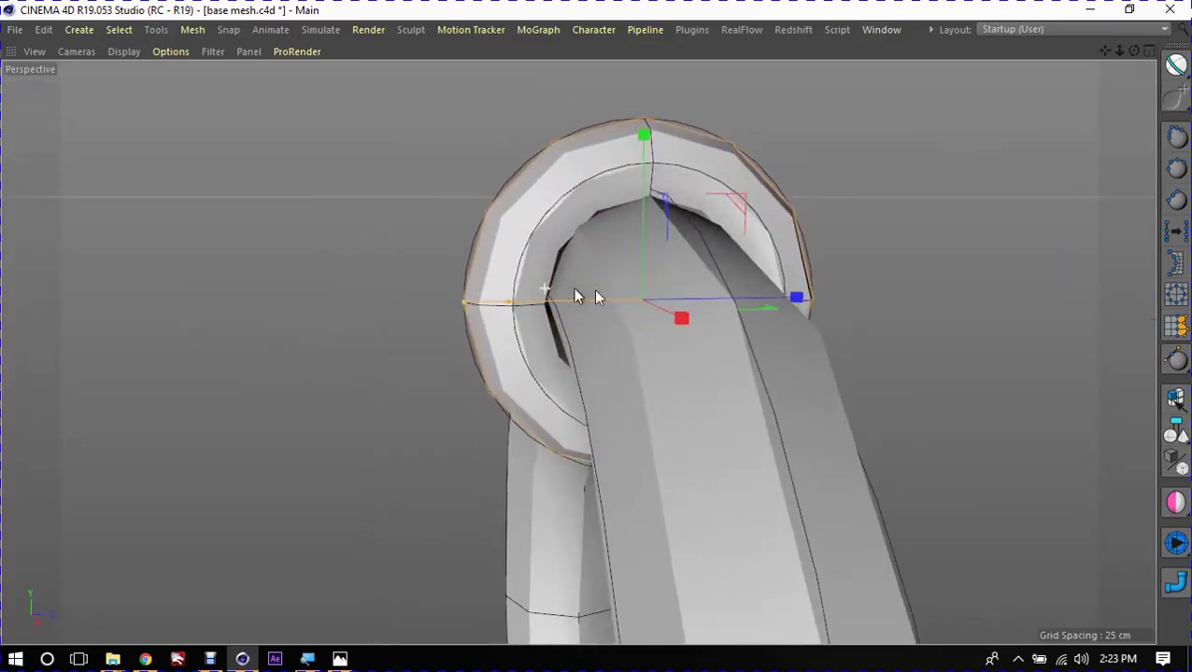
{"action": "left_click_drag", "start_coordinate": [575, 297], "coordinate": [546, 292], "text": "alt"}
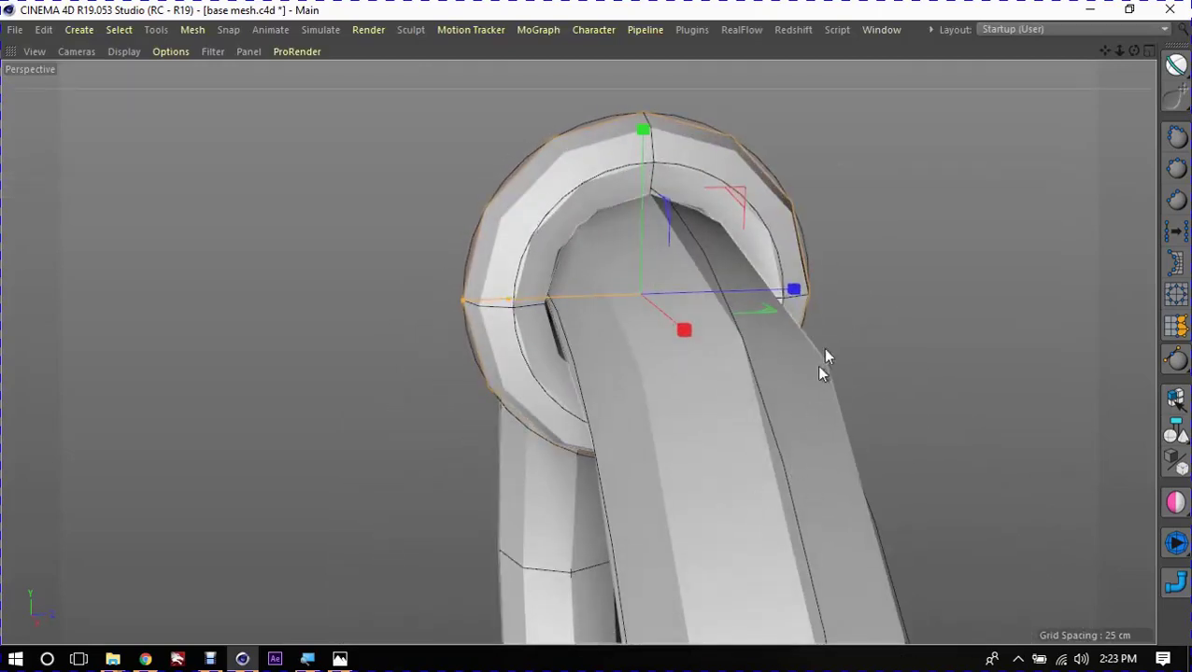
{"action": "key", "text": "ctrl+Tab"}
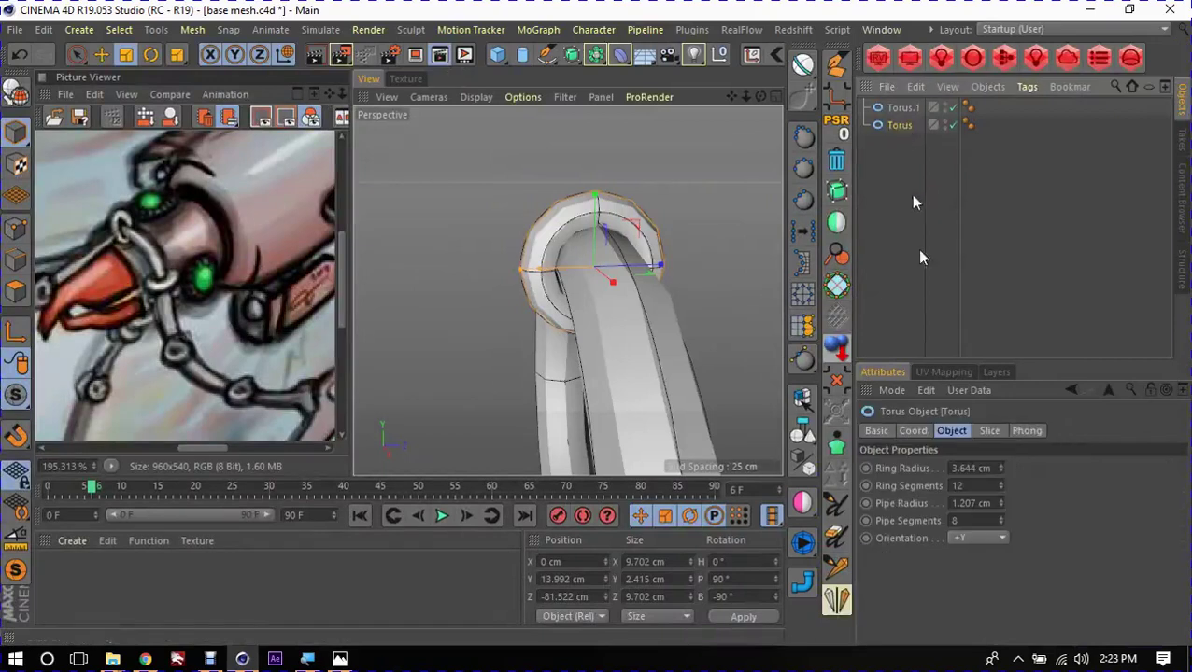
Step: Set the small torus link's Ring Segments to 8
{"action": "double_click", "coordinate": [962, 486]}
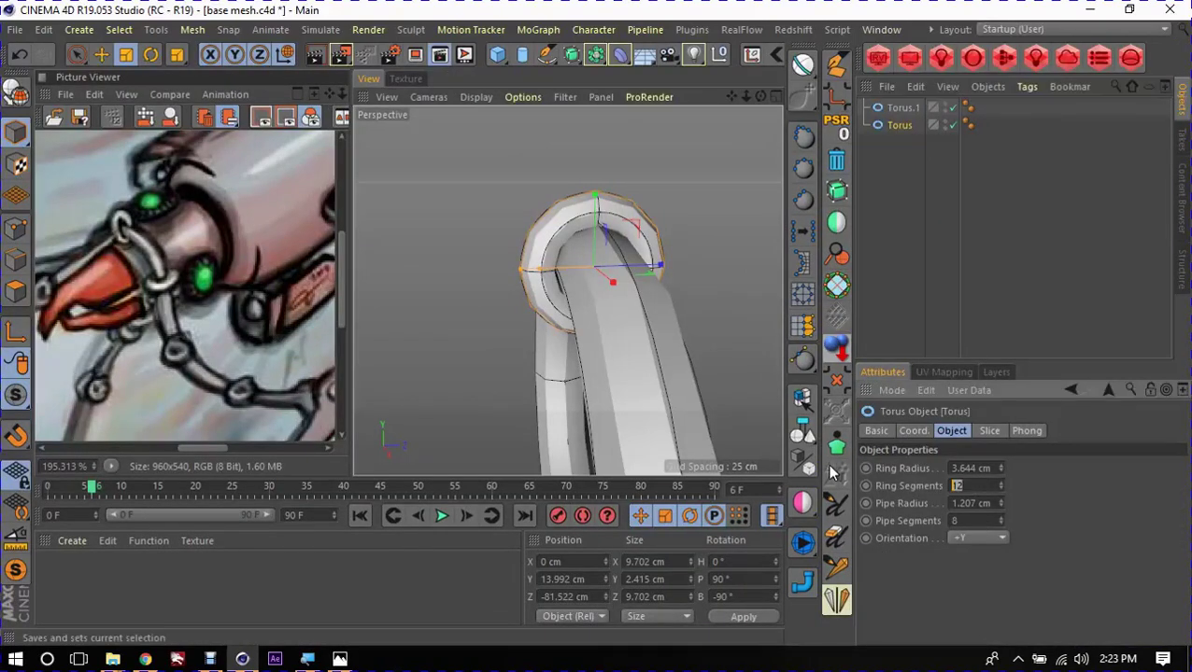
{"action": "type", "text": "8"}
{"action": "key", "text": "Return"}
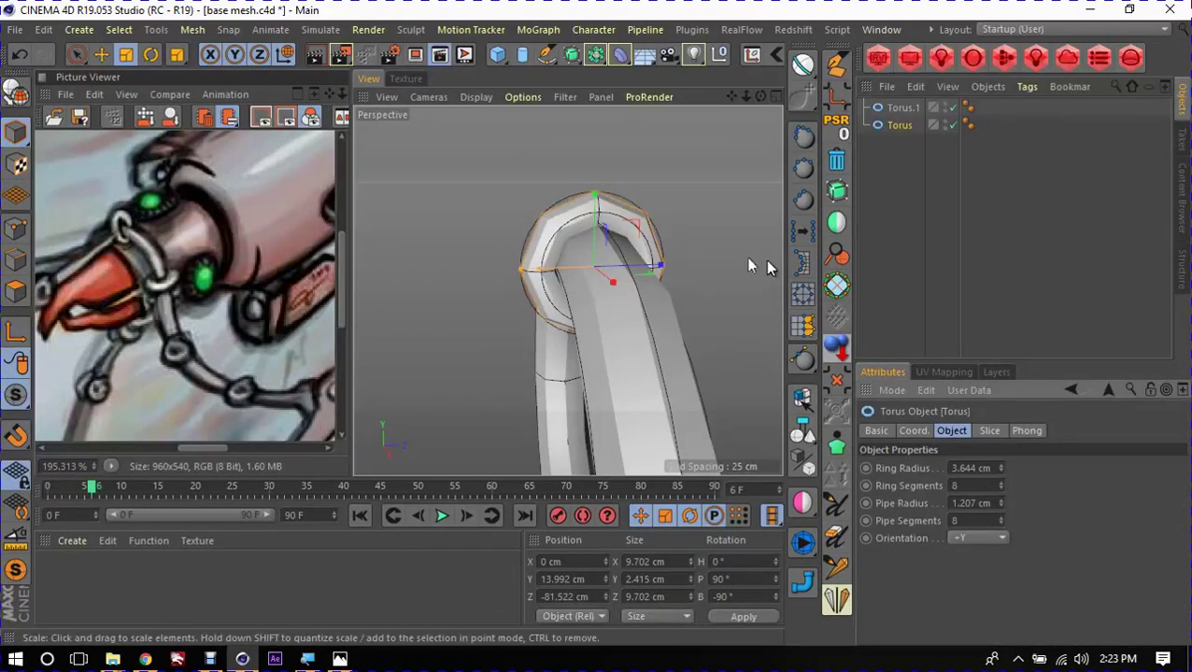
{"action": "left_click_drag", "start_coordinate": [588, 279], "coordinate": [571, 241], "text": "alt"}
{"action": "middle_click", "coordinate": [563, 237]}
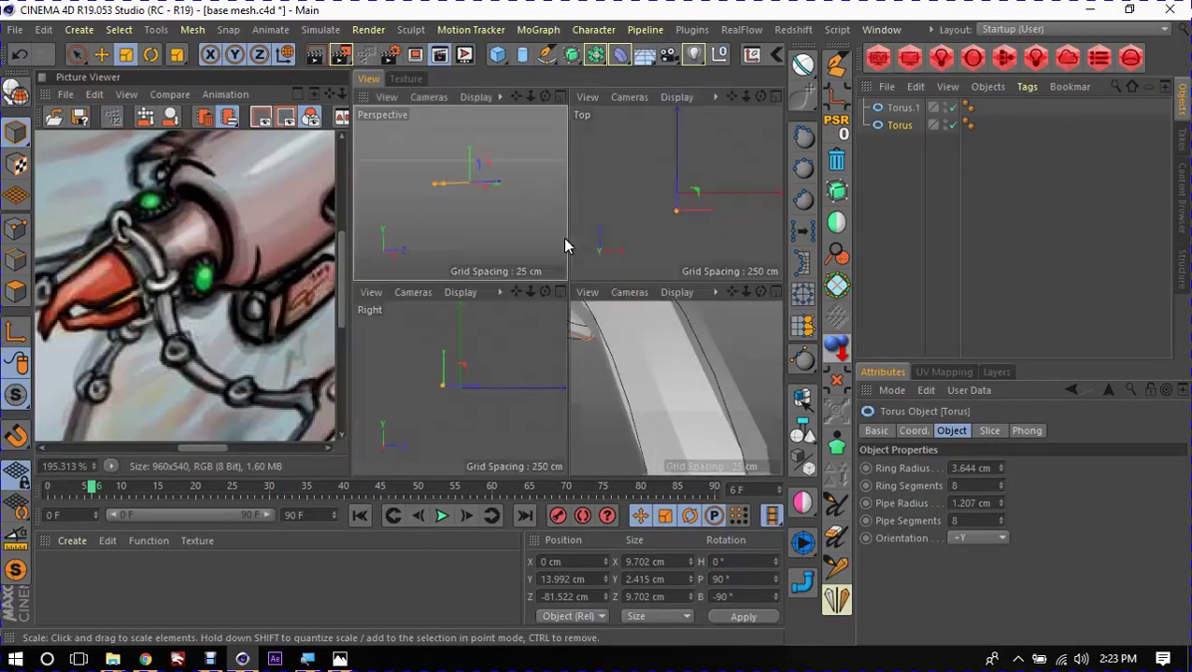
{"action": "middle_click", "coordinate": [518, 230]}
Step: Move the small ring slightly upward, then bring the squidmarine v2 level 4.png render forward
{"action": "key", "text": "e"}
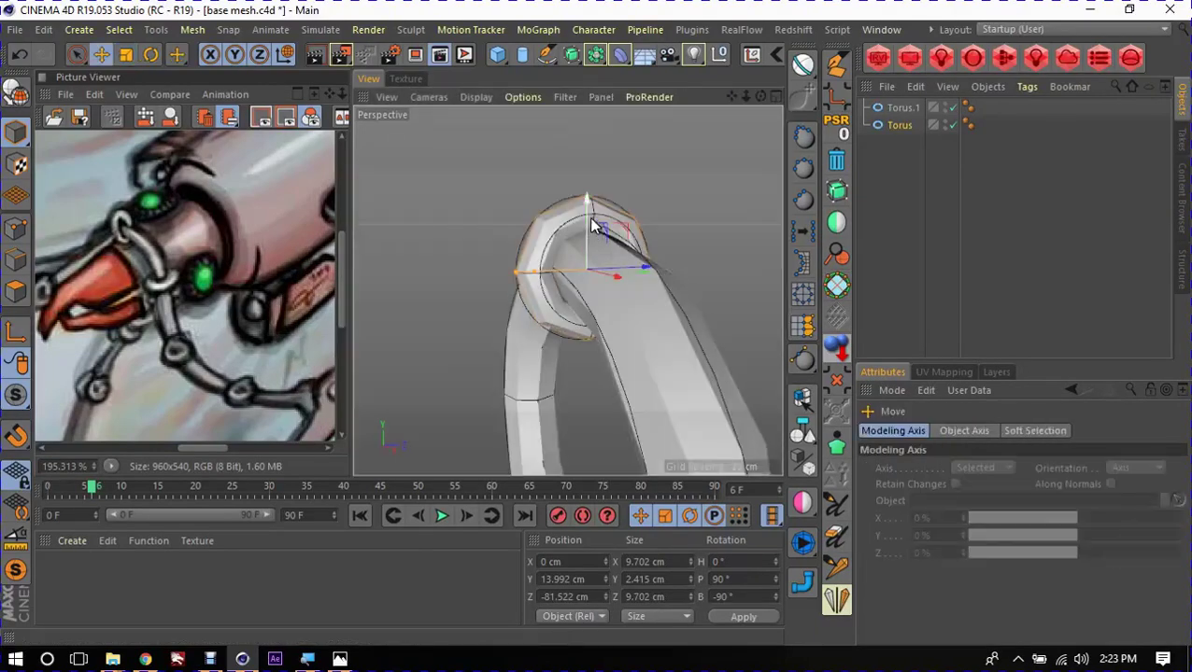
{"action": "mouse_move", "coordinate": [588, 223]}
{"action": "left_mouse_down"}
{"action": "mouse_move", "coordinate": [754, 292]}
{"action": "mouse_move", "coordinate": [733, 275]}
{"action": "left_mouse_up"}
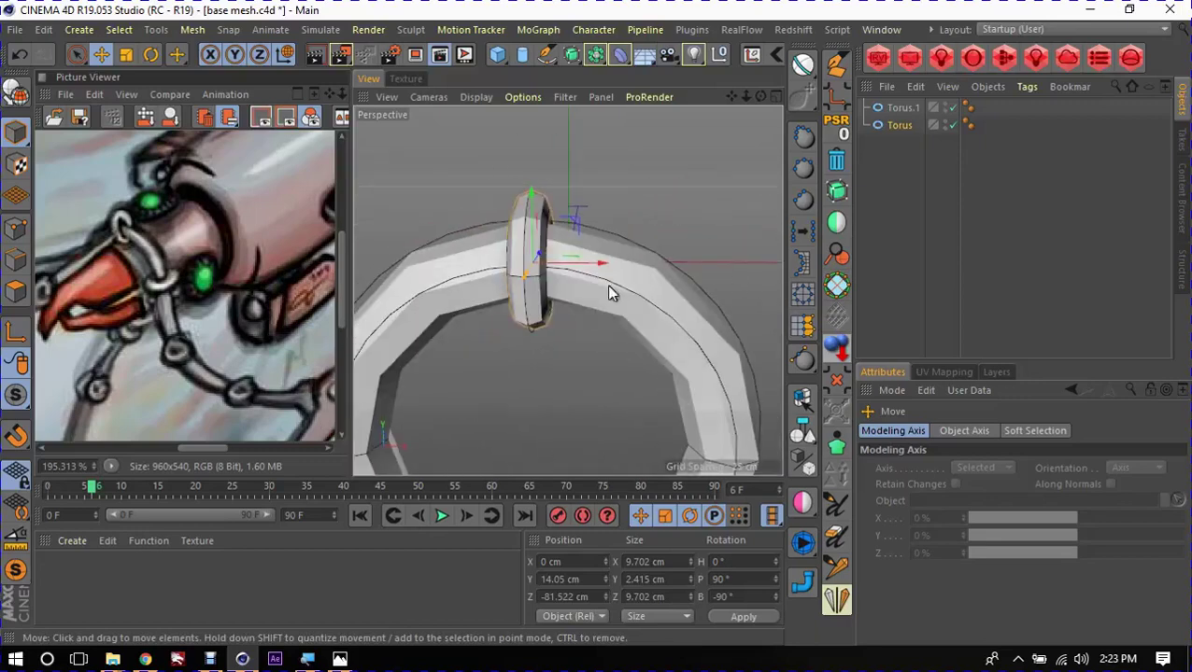
{"action": "middle_click", "coordinate": [619, 257]}
{"action": "middle_click", "coordinate": [551, 245]}
{"action": "left_click_drag", "start_coordinate": [636, 220], "coordinate": [624, 206], "text": "alt"}
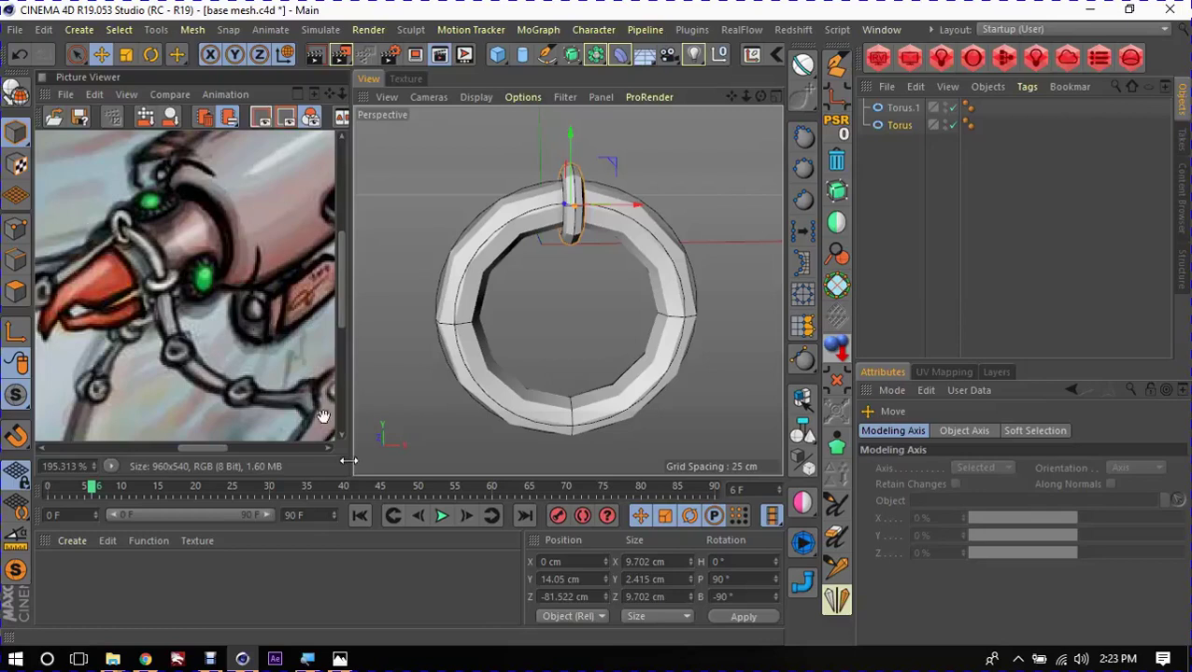
{"action": "left_click", "coordinate": [339, 660]}
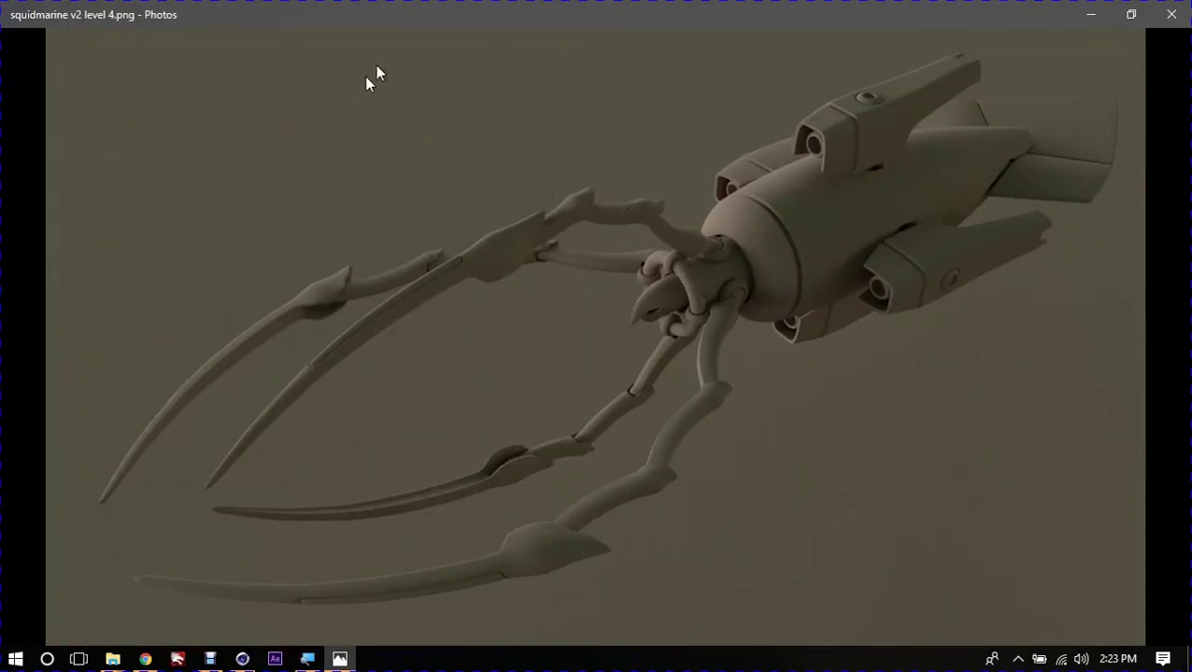
Step: Advance to the squidmarine v2 level 6.png render and zoom far into it
{"action": "key", "text": "Right"}
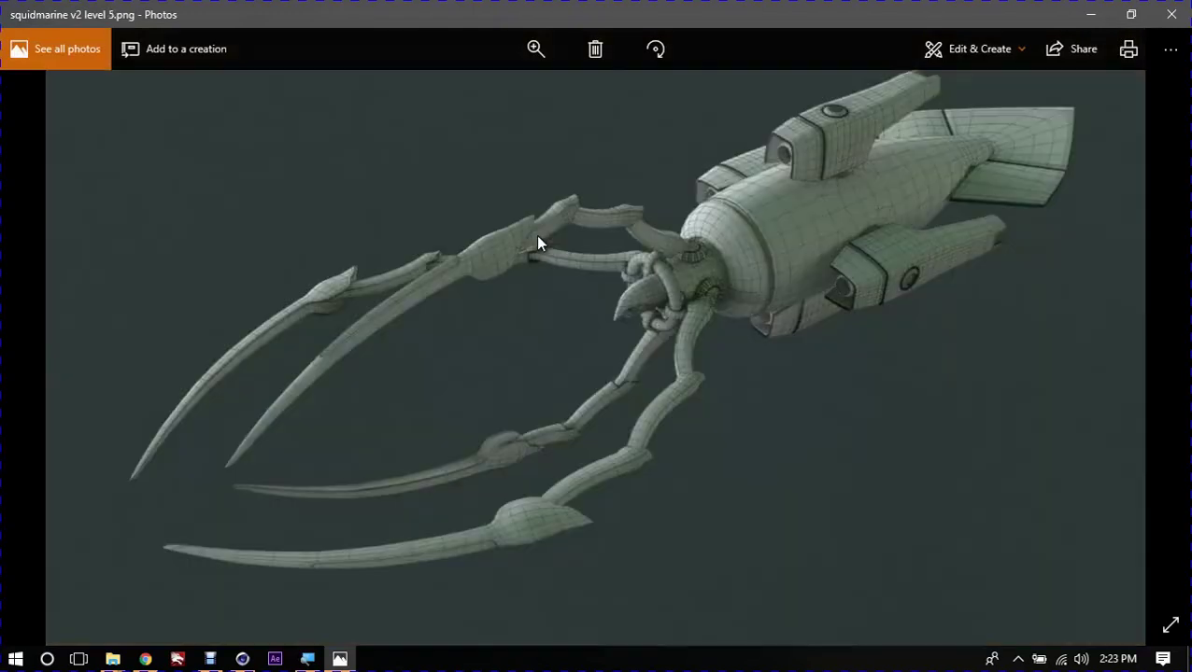
{"action": "key", "text": "Right"}
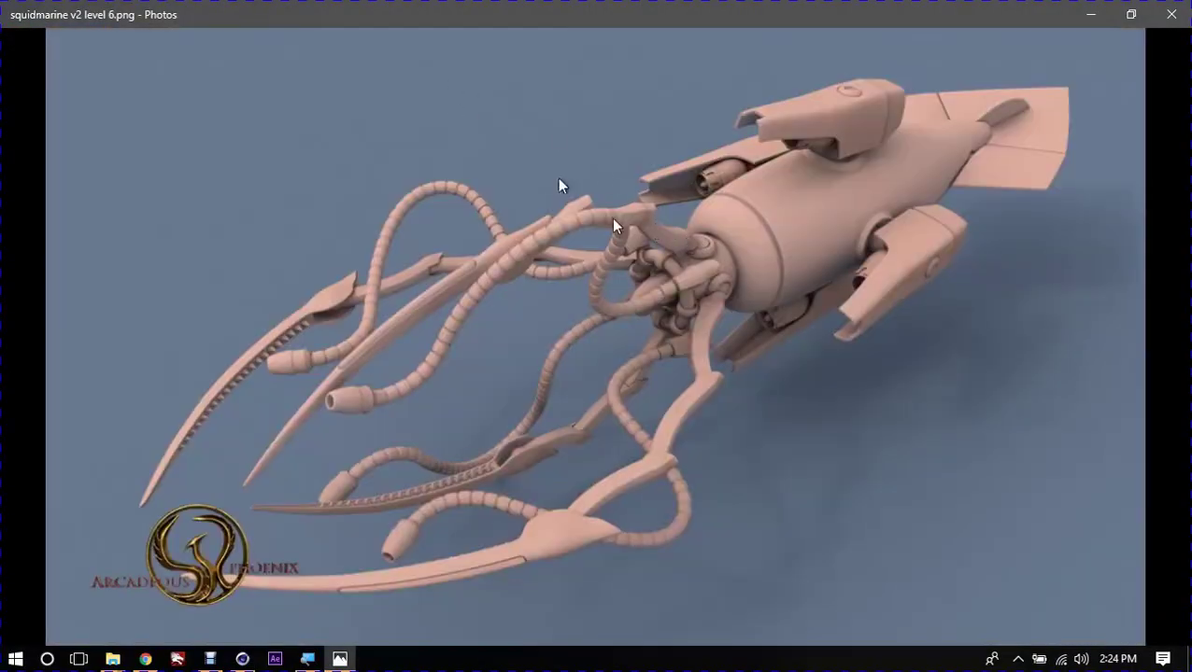
{"action": "left_click", "coordinate": [541, 54]}
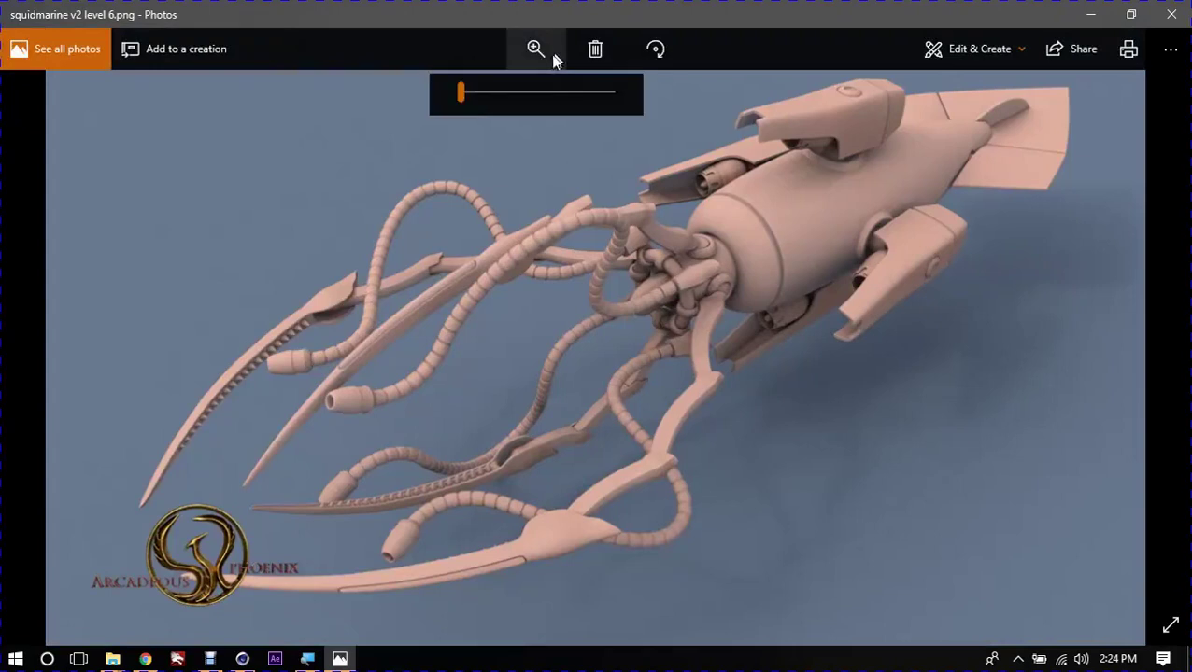
{"action": "left_click_drag", "start_coordinate": [474, 94], "coordinate": [557, 94]}
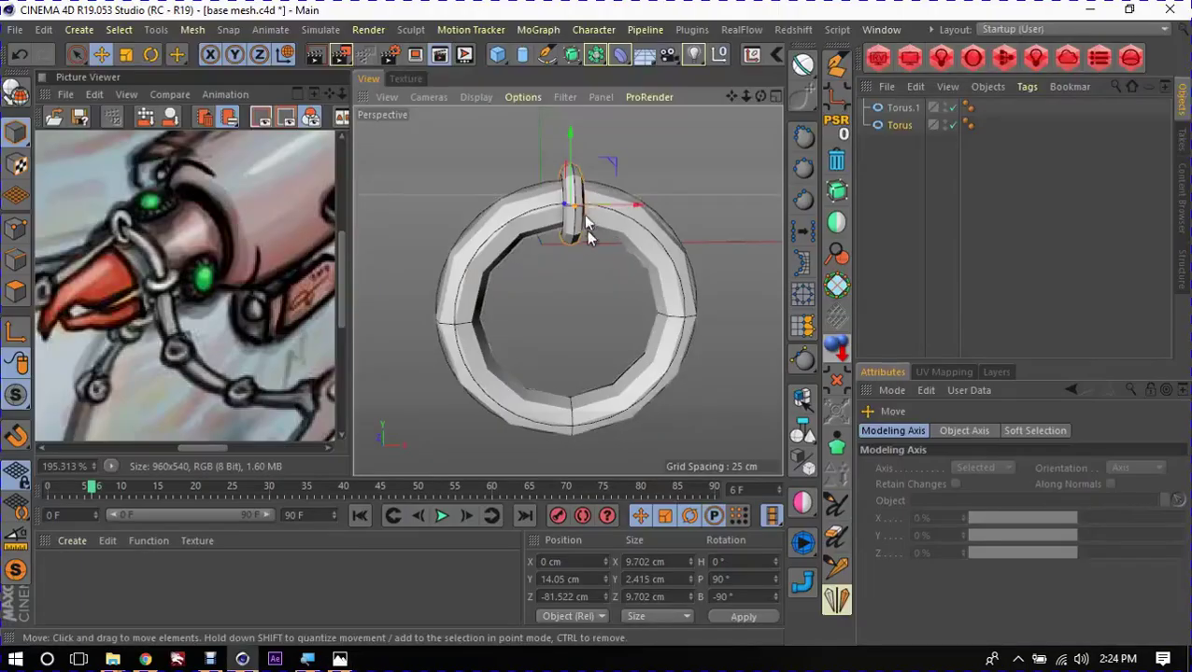
Step: Isolate the small Torus link (3.644 cm radius, 1.207 cm pipe, 8 segments), then switch windows
{"action": "left_click_drag", "start_coordinate": [583, 214], "coordinate": [471, 202], "text": "alt"}
{"action": "mouse_move", "coordinate": [631, 220]}
{"action": "left_mouse_down", "text": "alt"}
{"action": "mouse_move", "coordinate": [495, 207]}
{"action": "mouse_move", "coordinate": [554, 227]}
{"action": "mouse_move", "coordinate": [603, 277]}
{"action": "left_mouse_up", "text": "alt"}
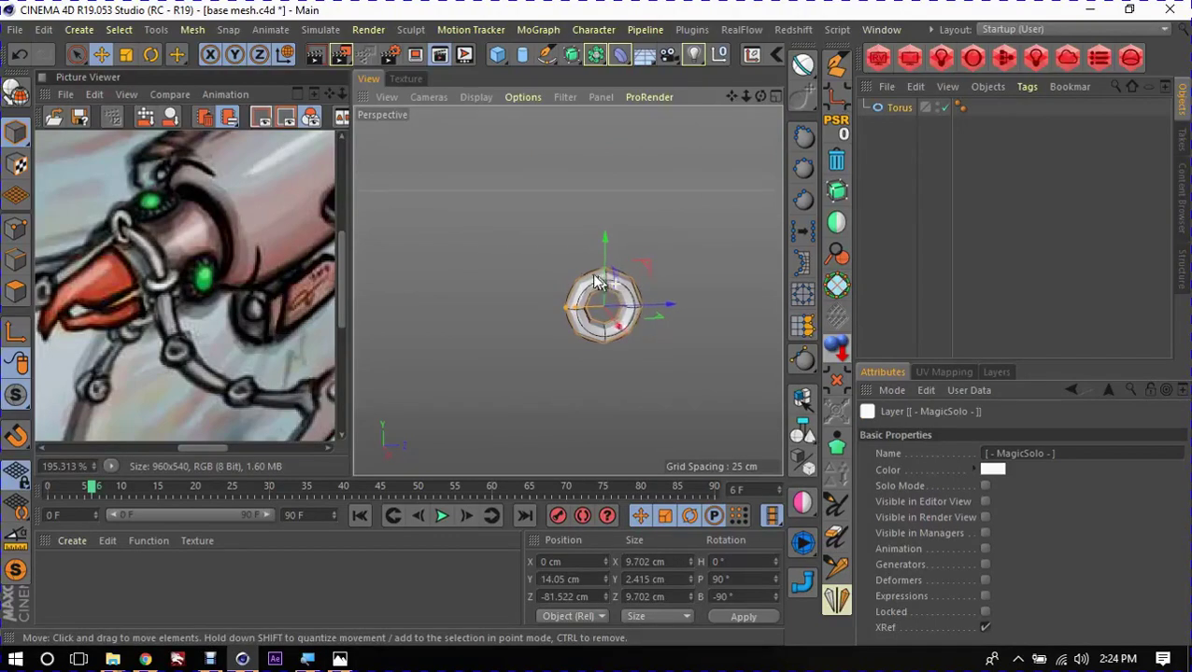
{"action": "left_click", "coordinate": [626, 294]}
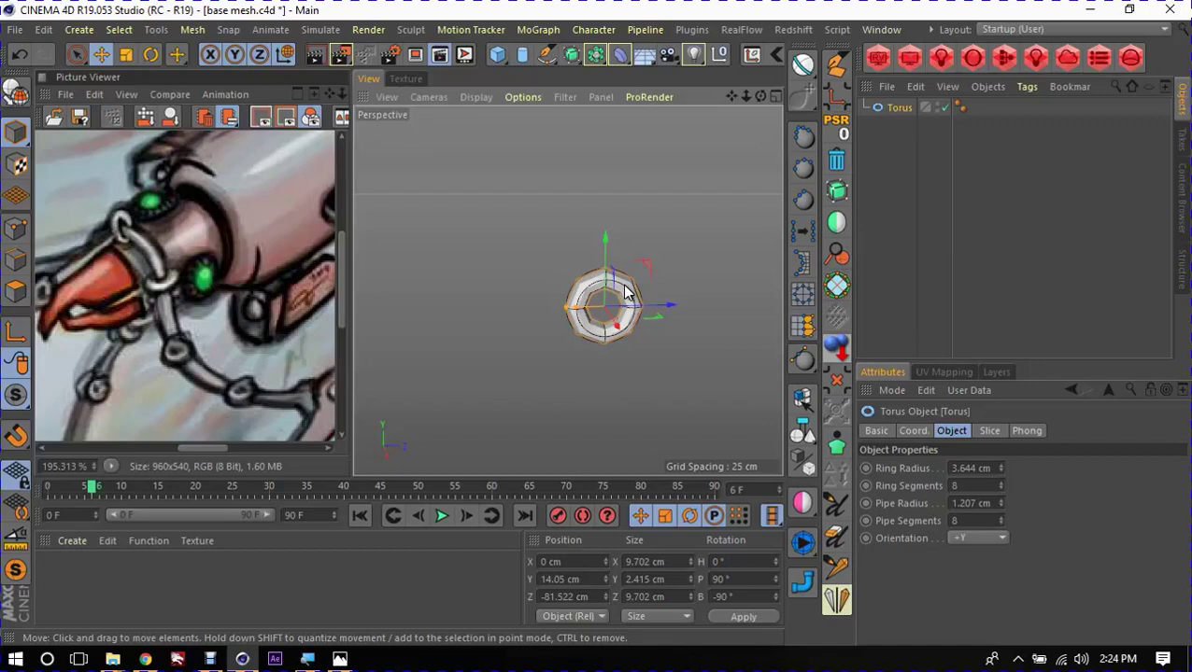
{"action": "key", "text": "alt+Tab"}
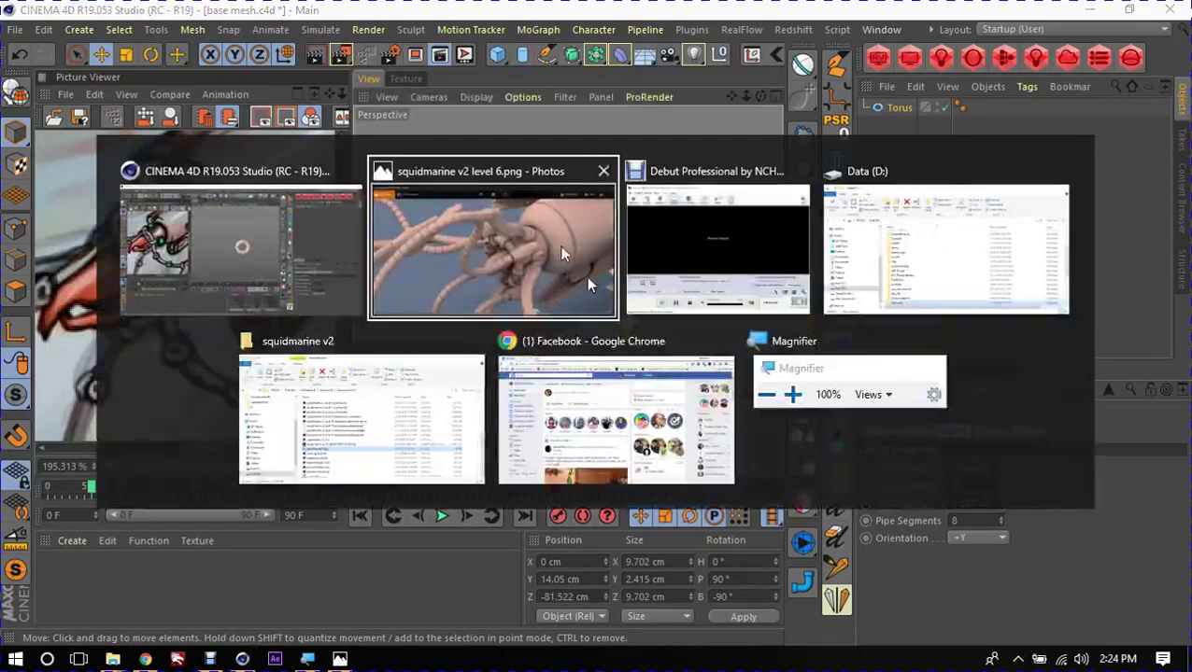
Step: Bring up the zoomed squidmarine v2 level 6.png render of the nozzle's chain links in Photos
{"action": "left_click", "coordinate": [586, 275]}
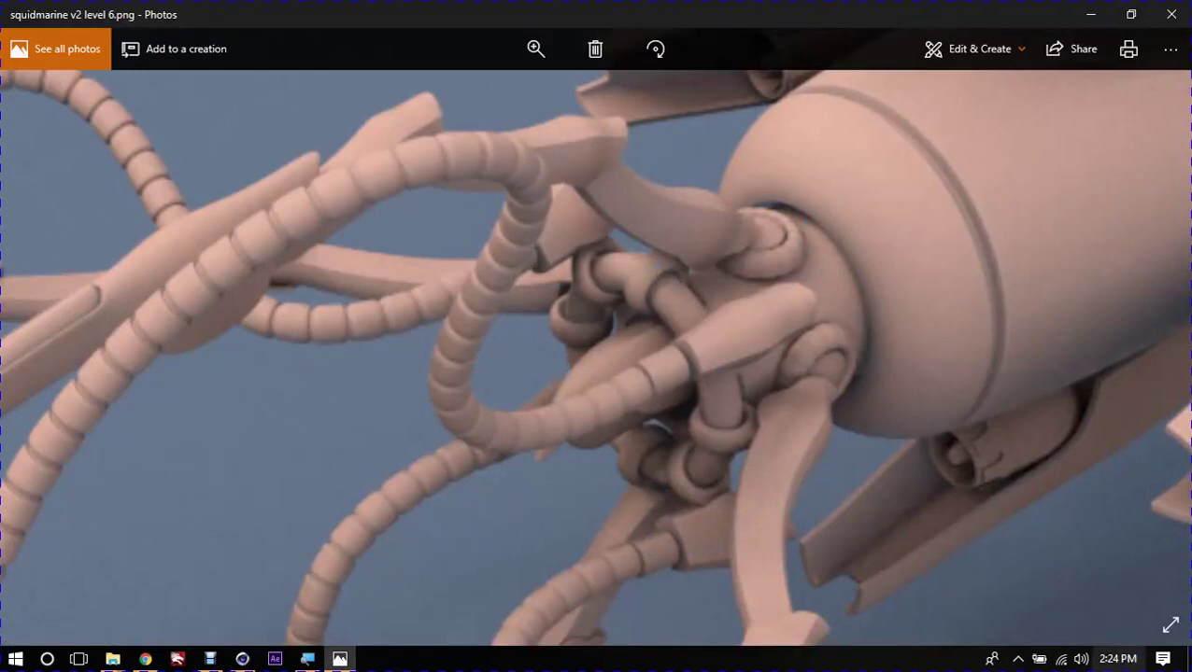
{"action": "left_click", "coordinate": [1162, 660]}
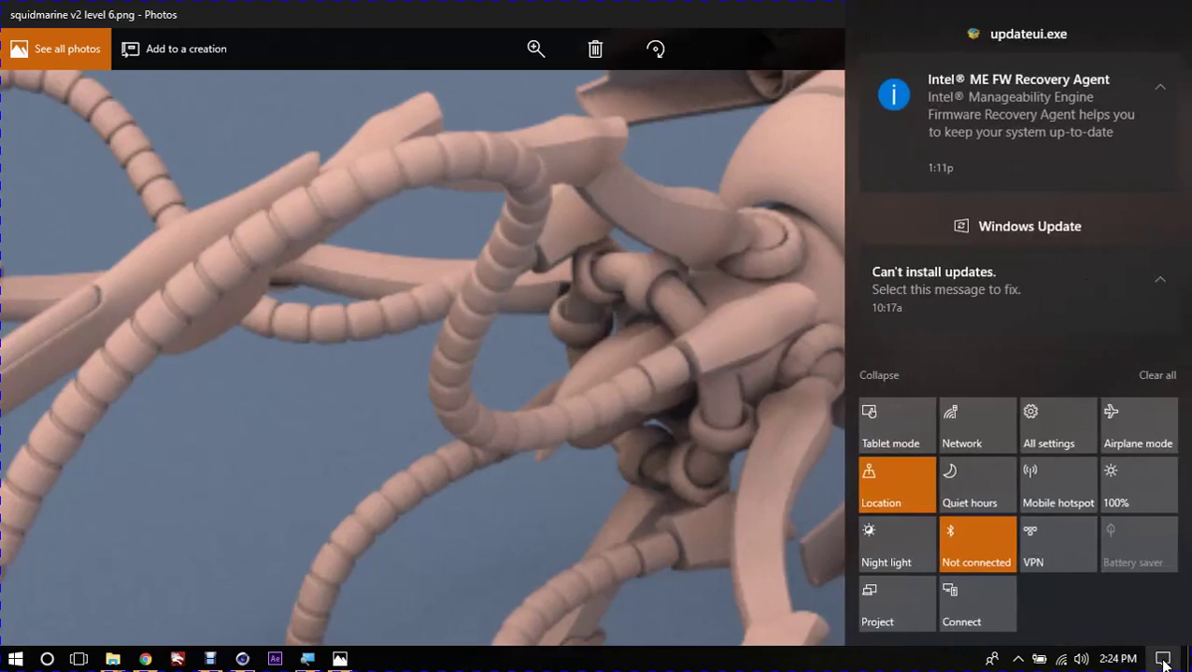
{"action": "left_click", "coordinate": [1163, 660]}
{"action": "left_click", "coordinate": [1018, 659]}
{"action": "left_click", "coordinate": [952, 452]}
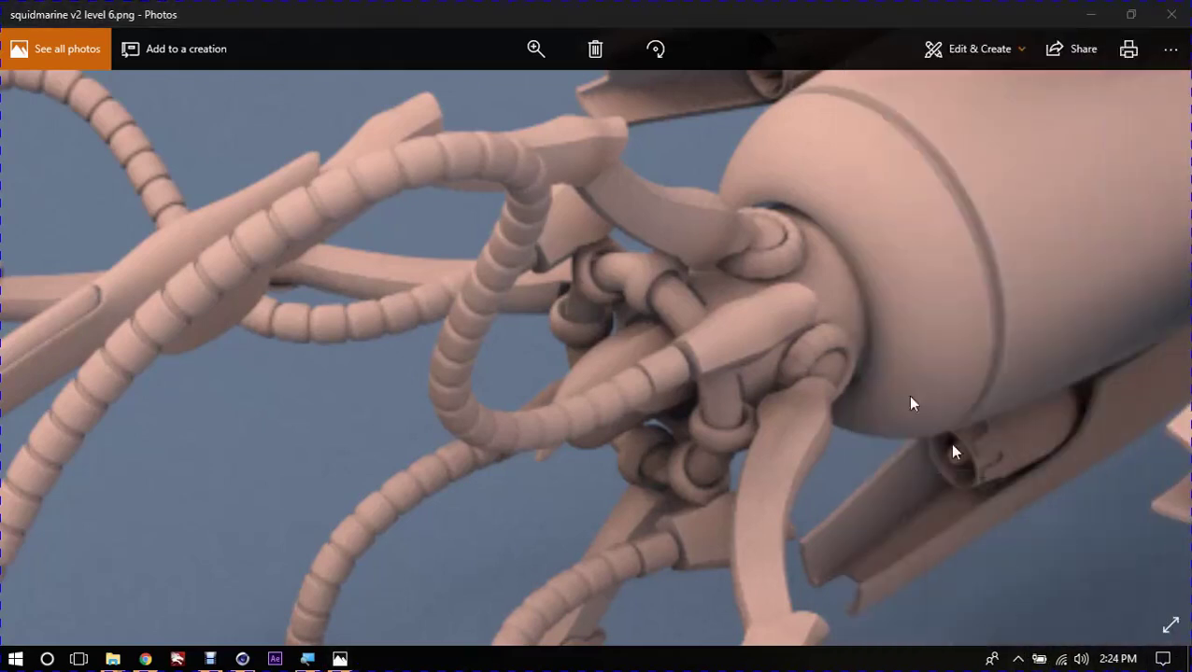
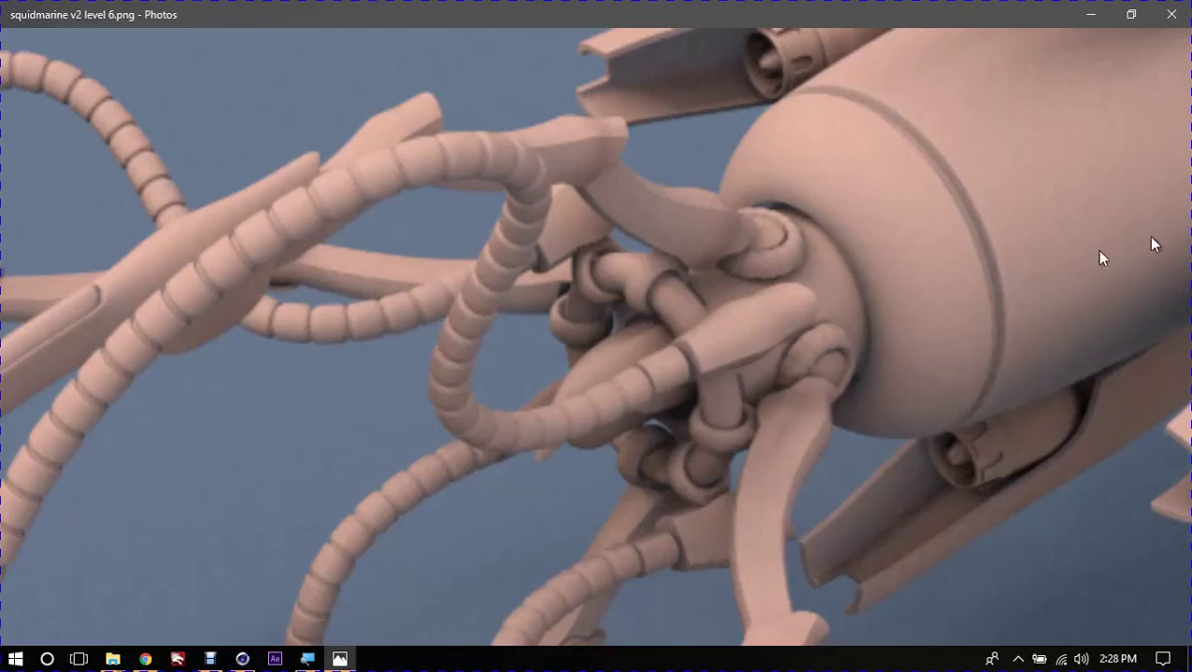
Step: Minimize the Photos window showing the squidmarine render to bring Cinema 4D forward
{"action": "left_click", "coordinate": [1091, 15]}
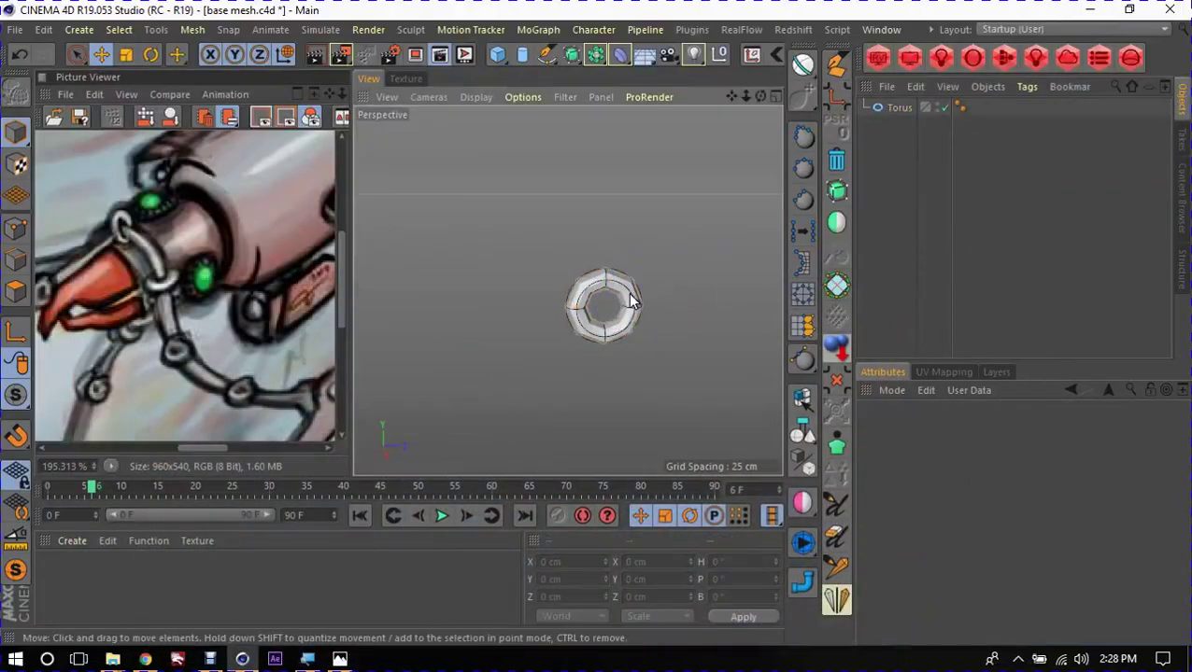
Step: Switch the viewport to lines shading and orbit to face the torus
{"action": "scroll", "coordinate": [597, 299], "scroll_direction": "up", "scroll_amount": 5}
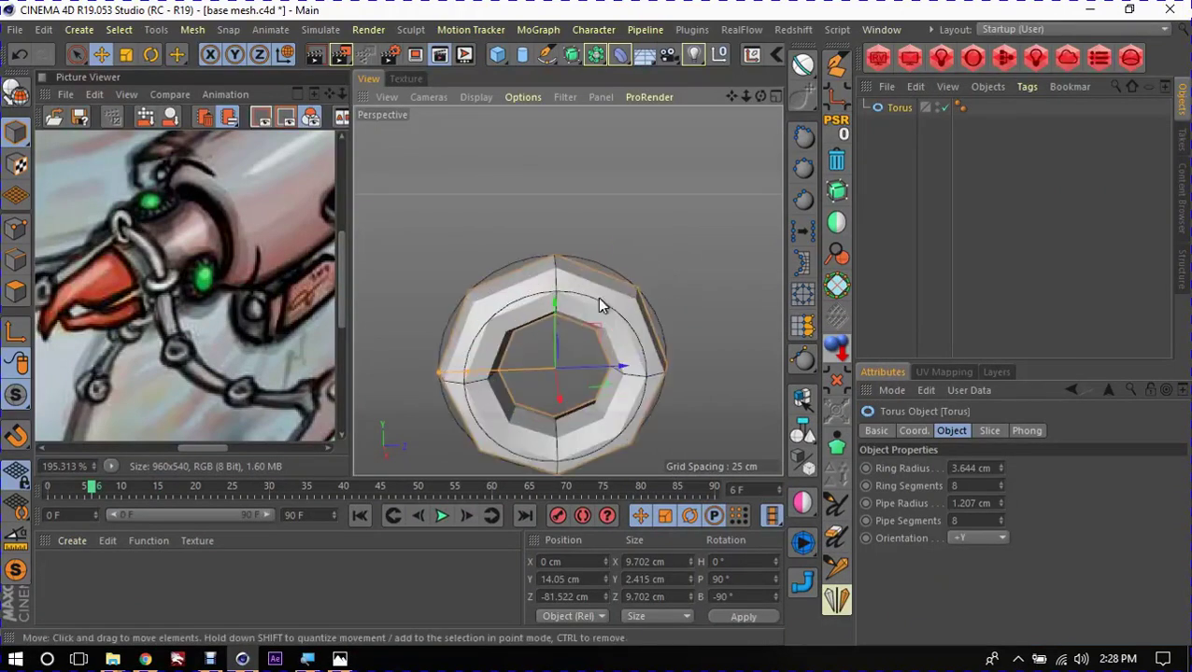
{"action": "key", "text": "n"}
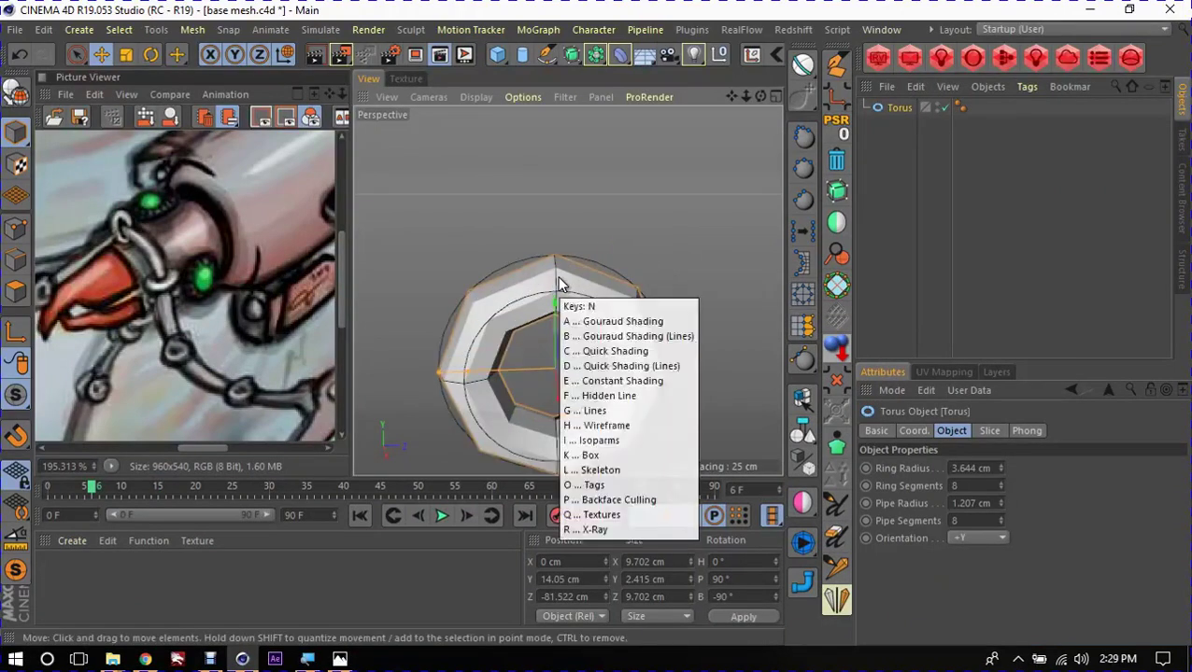
{"action": "key", "text": "h"}
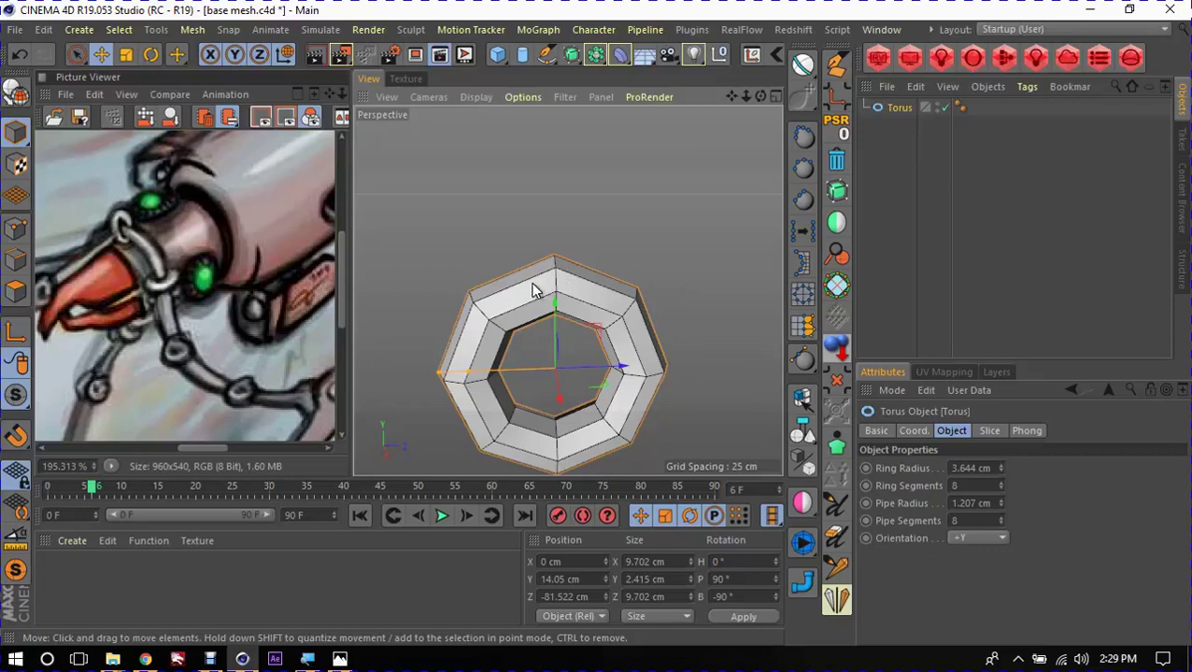
{"action": "mouse_move", "coordinate": [542, 300]}
{"action": "left_mouse_down", "text": "alt"}
{"action": "mouse_move", "coordinate": [677, 311]}
{"action": "mouse_move", "coordinate": [521, 365]}
{"action": "left_mouse_up", "text": "alt"}
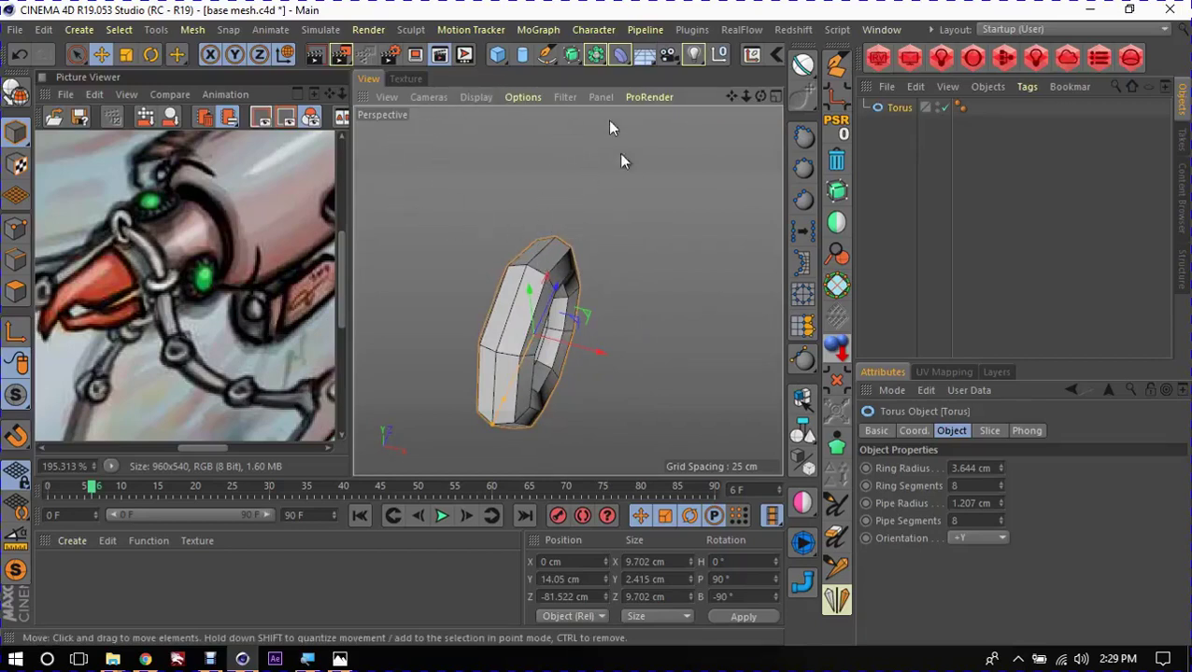
{"action": "mouse_move", "coordinate": [365, 192]}
{"action": "left_mouse_down", "text": "alt"}
{"action": "mouse_move", "coordinate": [479, 232]}
{"action": "mouse_move", "coordinate": [535, 271]}
{"action": "mouse_move", "coordinate": [870, 143]}
{"action": "left_mouse_up", "text": "alt"}
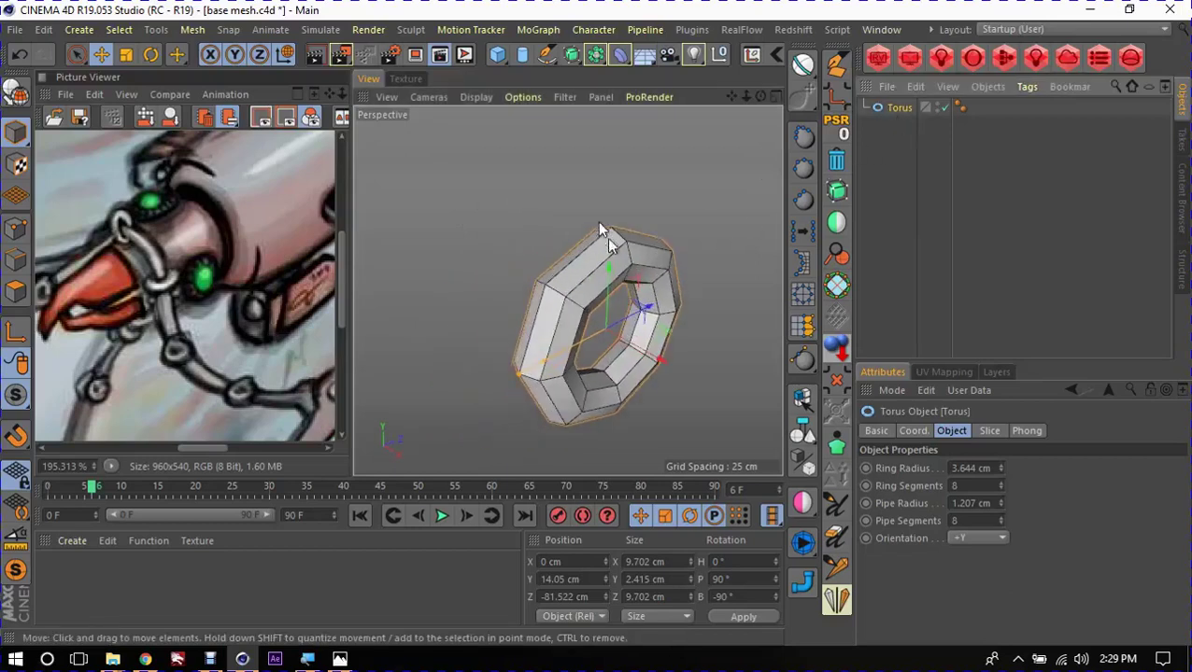
Step: Add a centred sphere, scale it to 8.4 cm, and raise it to Z 9.785 cm
{"action": "left_click", "coordinate": [497, 54]}
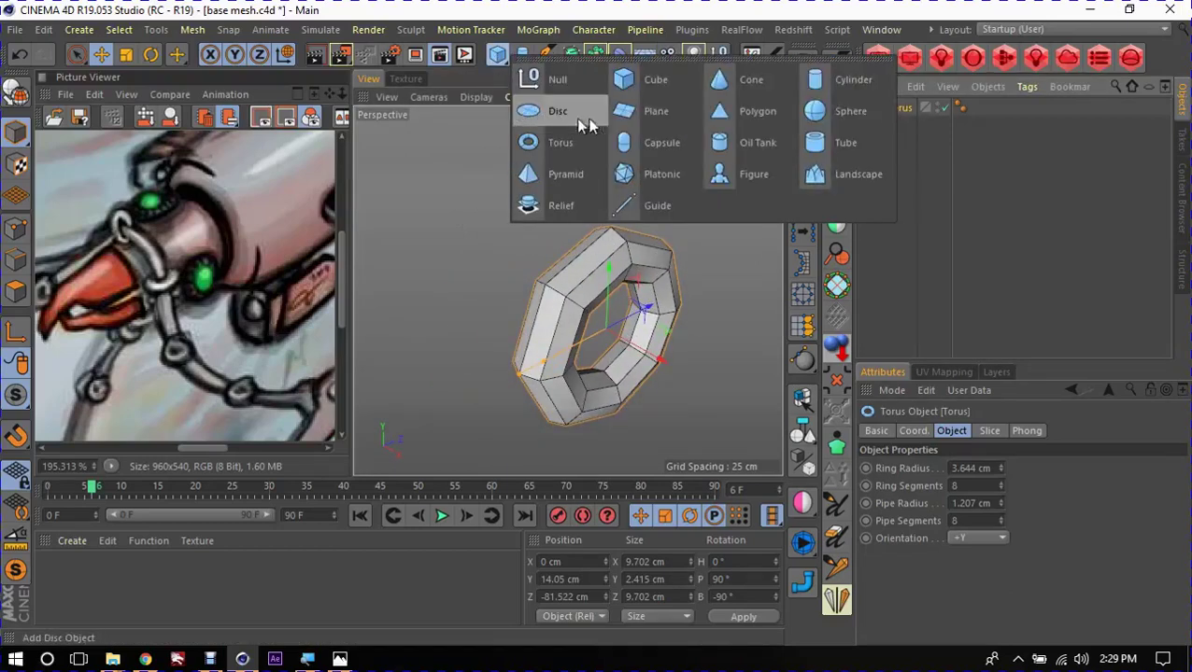
{"action": "left_click", "coordinate": [834, 126]}
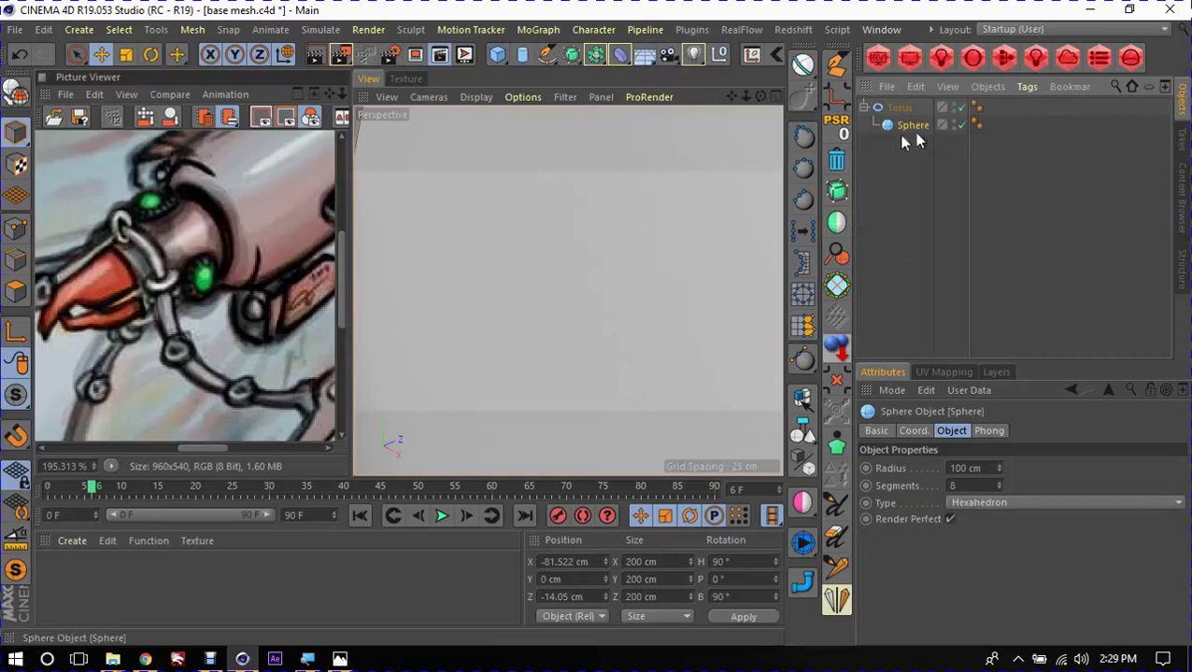
{"action": "left_click", "coordinate": [836, 121]}
{"action": "key", "text": "t"}
{"action": "mouse_move", "coordinate": [699, 240]}
{"action": "left_mouse_down"}
{"action": "mouse_move", "coordinate": [590, 332]}
{"action": "mouse_move", "coordinate": [602, 327]}
{"action": "left_mouse_up"}
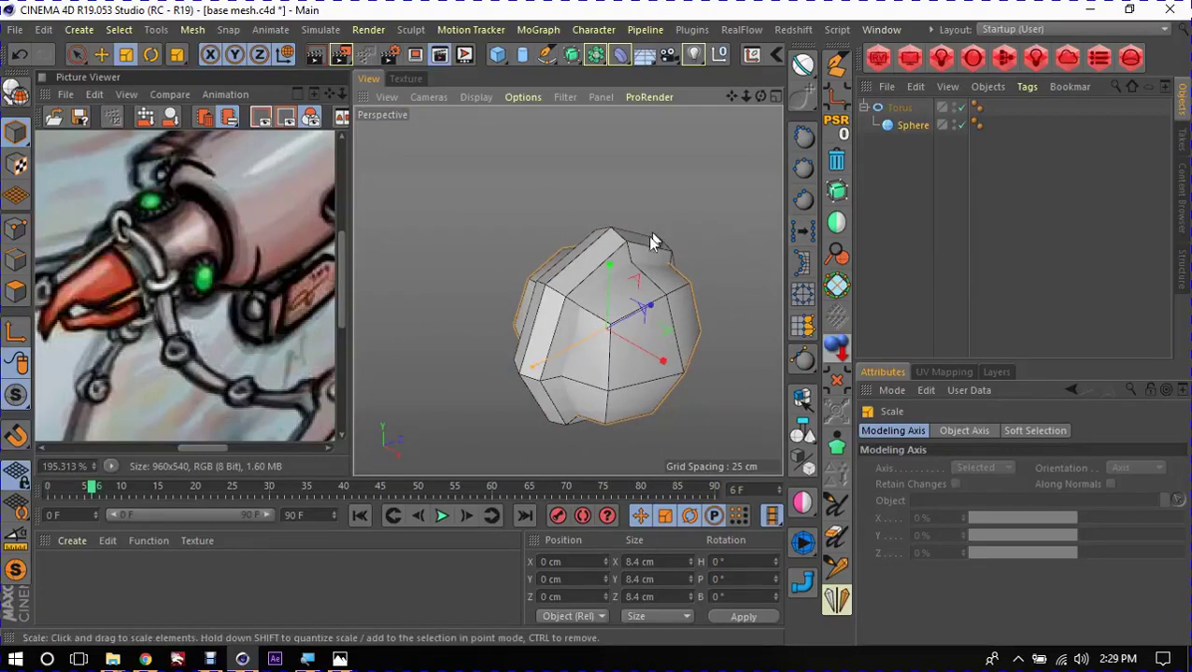
{"action": "mouse_move", "coordinate": [657, 239]}
{"action": "left_mouse_down", "text": "alt"}
{"action": "mouse_move", "coordinate": [672, 239]}
{"action": "mouse_move", "coordinate": [532, 236]}
{"action": "left_mouse_up", "text": "alt"}
{"action": "key", "text": "e"}
{"action": "left_click_drag", "start_coordinate": [508, 300], "coordinate": [596, 330]}
{"action": "mouse_move", "coordinate": [567, 377]}
{"action": "left_mouse_down", "text": "alt"}
{"action": "mouse_move", "coordinate": [480, 367]}
{"action": "mouse_move", "coordinate": [492, 355]}
{"action": "left_mouse_up", "text": "alt"}
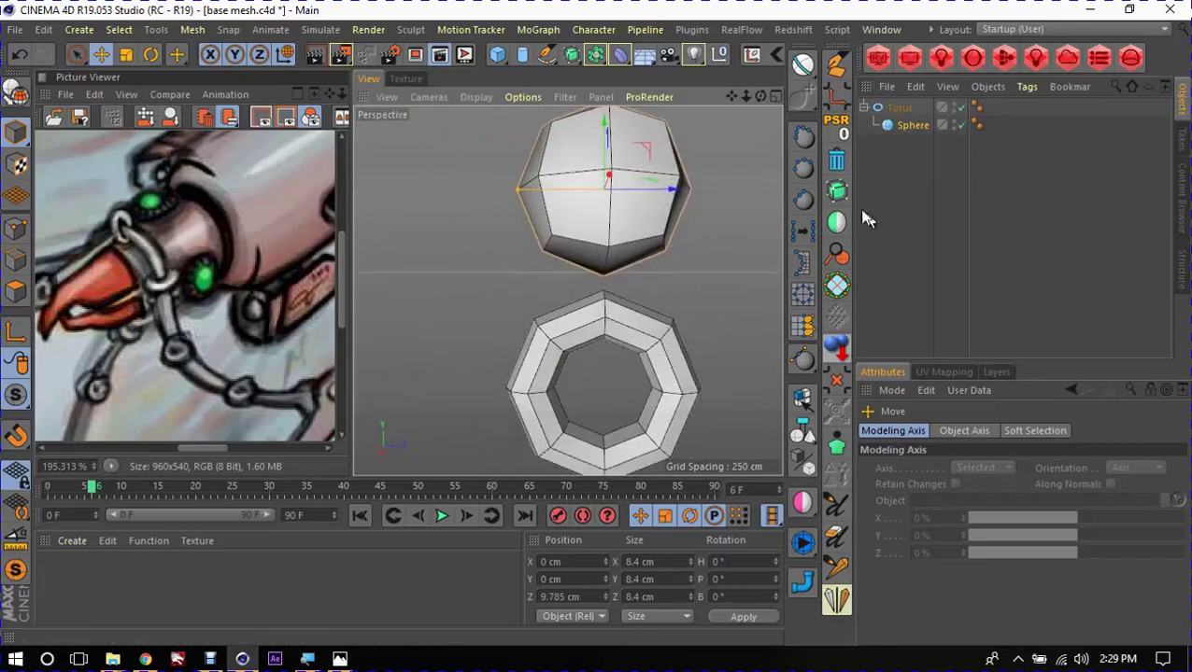
Step: Make the torus and sphere editable and connect them into one Torus.2 mesh
{"action": "left_click", "coordinate": [898, 108]}
{"action": "key", "text": "c"}
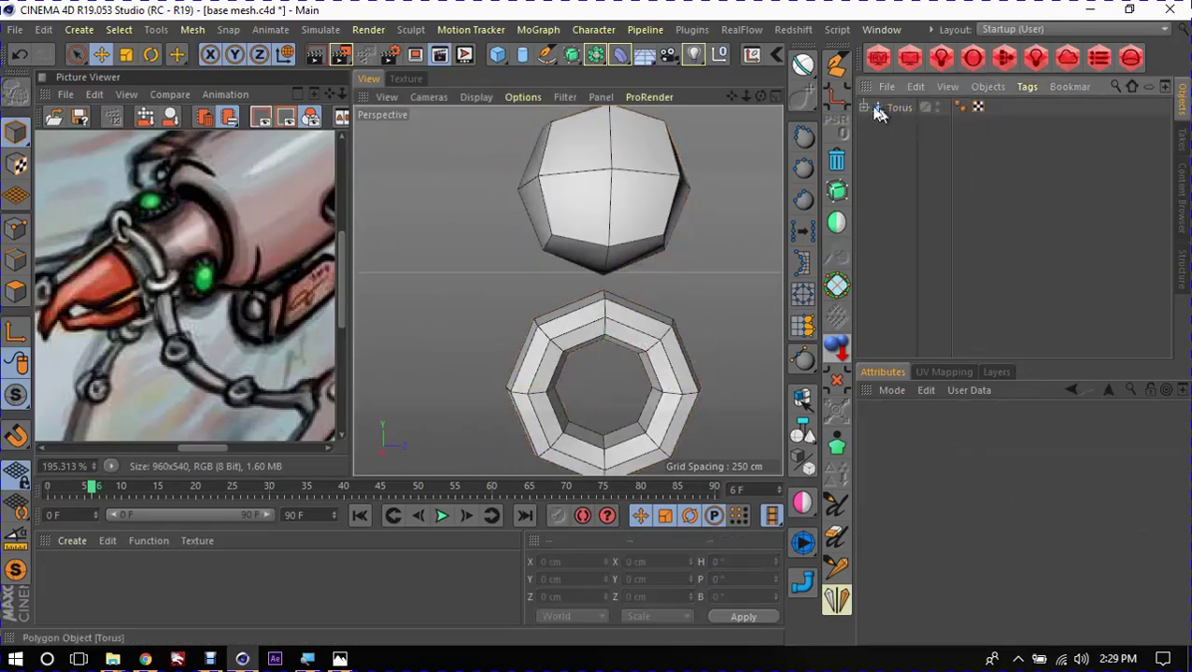
{"action": "left_click", "coordinate": [913, 127]}
{"action": "key", "text": "c"}
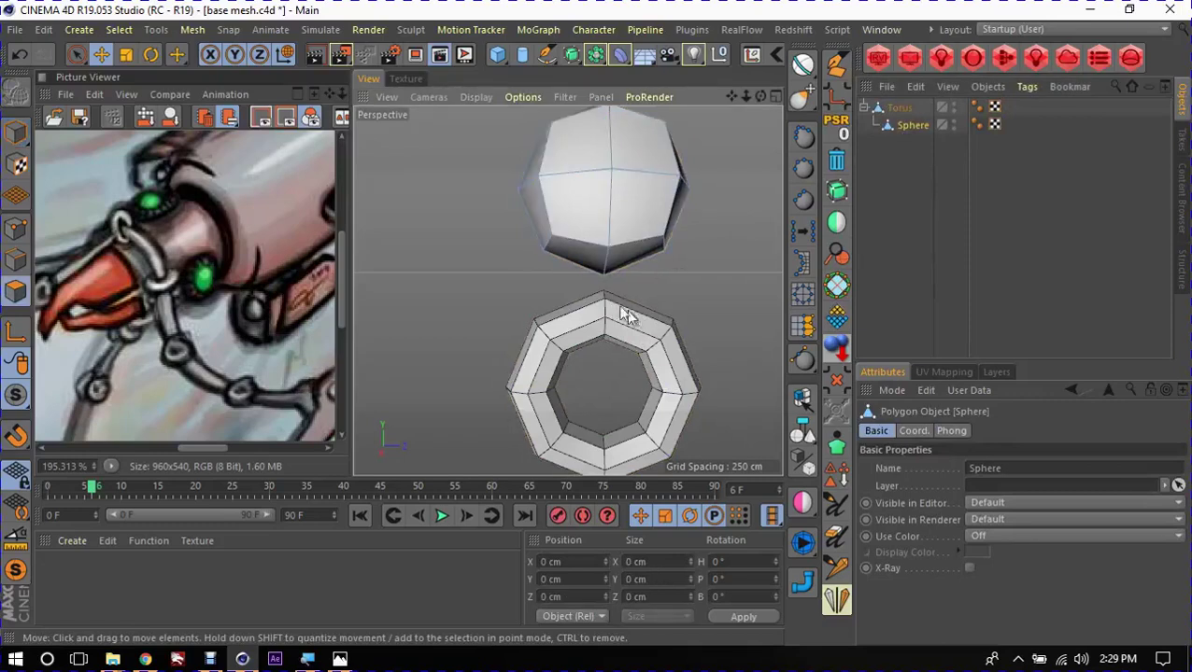
{"action": "left_click", "coordinate": [898, 107]}
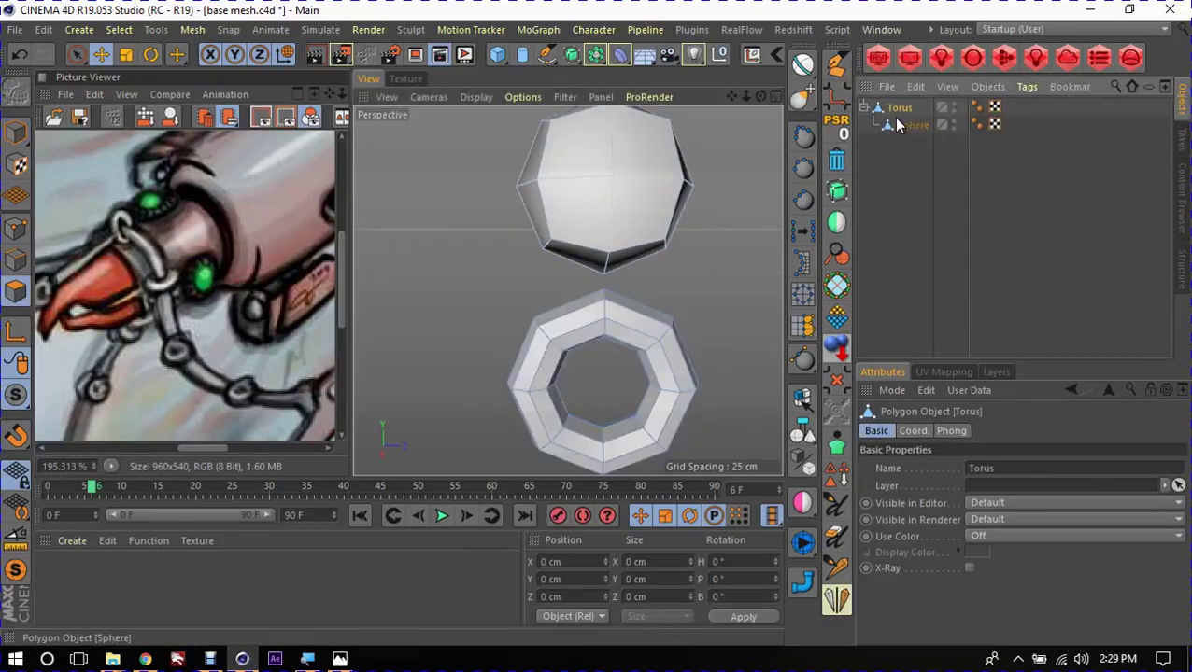
{"action": "left_click", "coordinate": [901, 127]}
{"action": "left_click", "coordinate": [899, 109]}
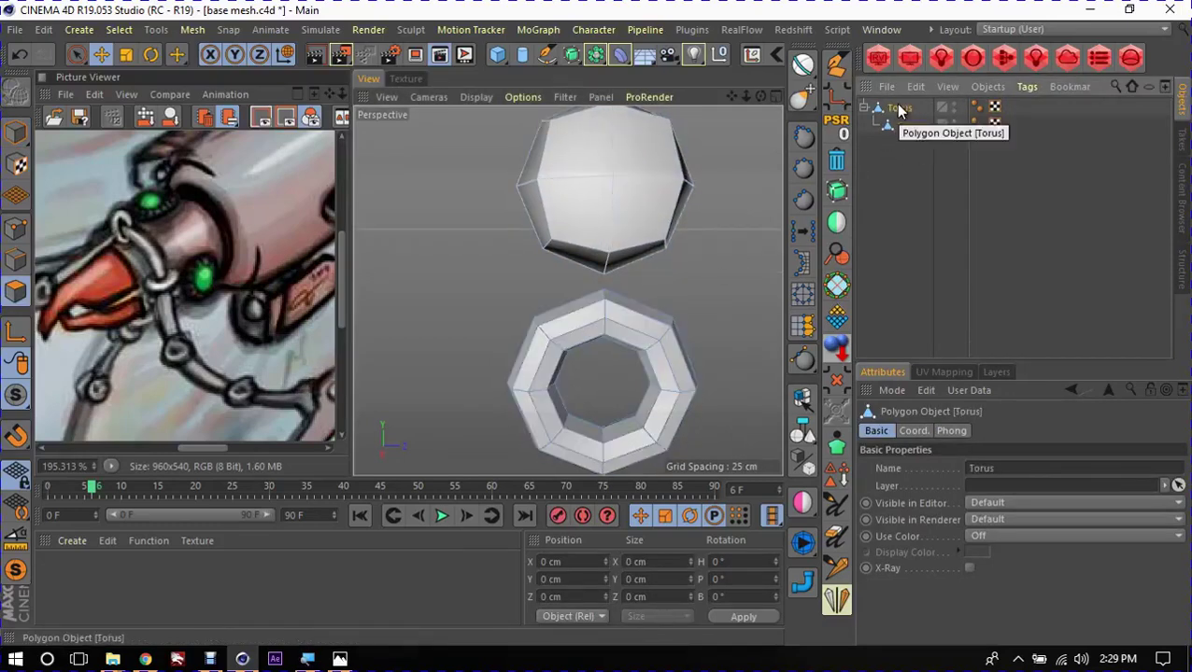
{"action": "key", "text": "ctrl+a"}
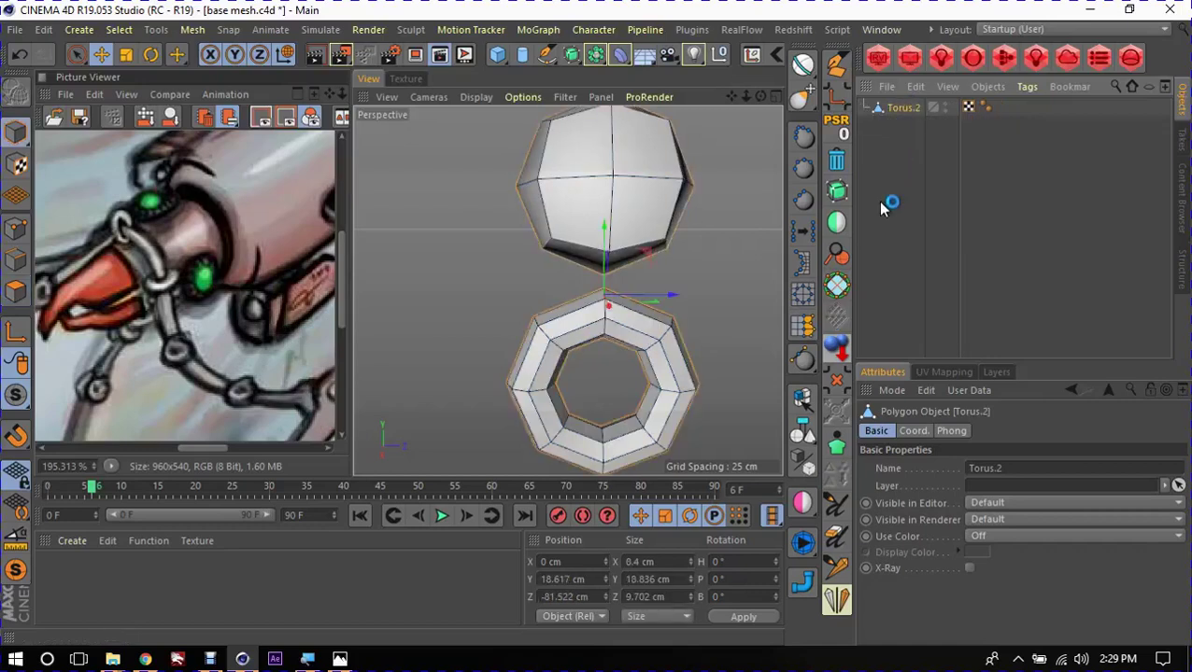
Step: In polygon mode, freehand-select the facing faces of the sphere and ring
{"action": "left_click_drag", "start_coordinate": [683, 236], "coordinate": [670, 266], "text": "alt"}
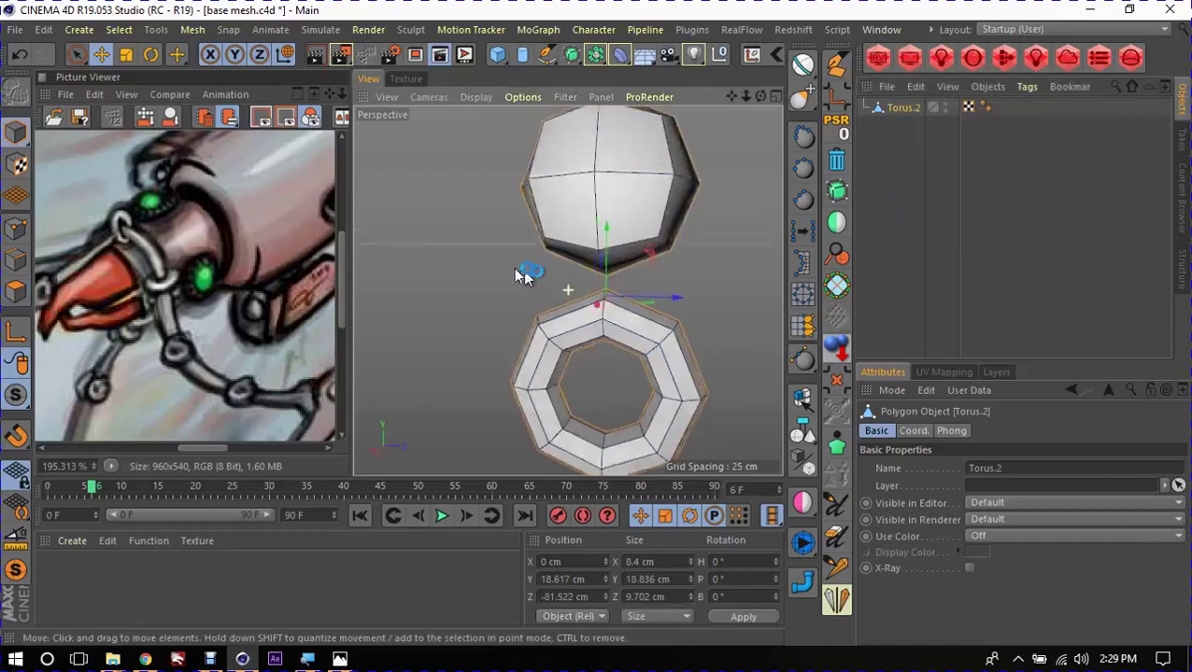
{"action": "left_click", "coordinate": [668, 261]}
{"action": "scroll", "coordinate": [631, 276], "scroll_direction": "up", "scroll_amount": 5}
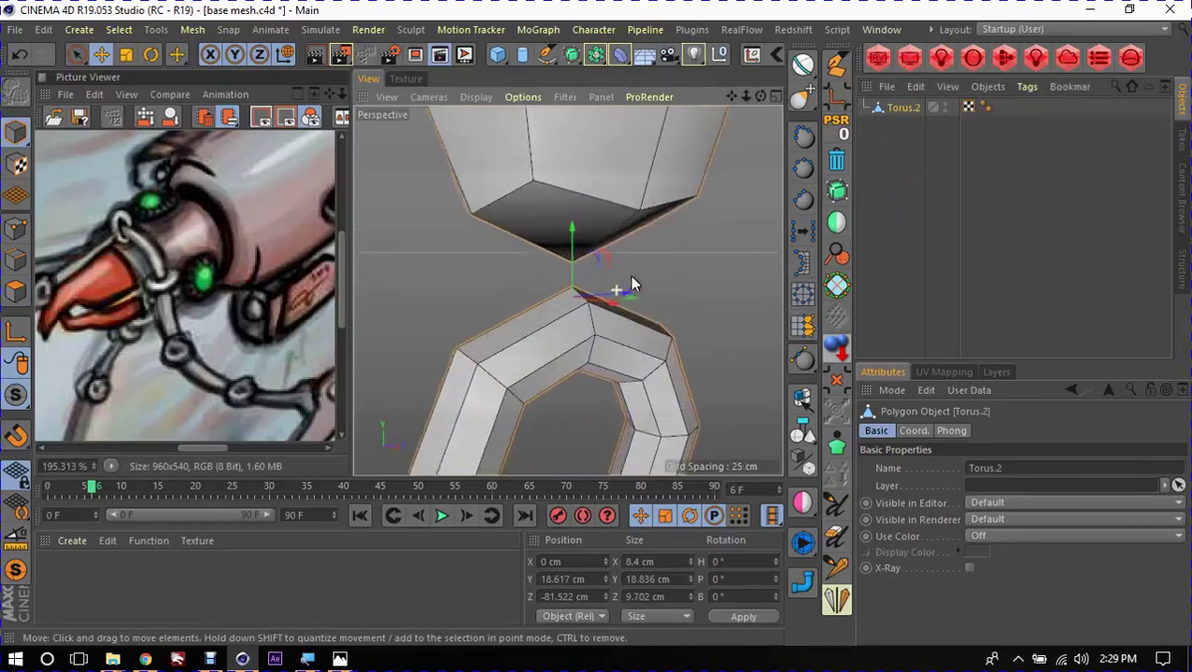
{"action": "scroll", "coordinate": [635, 280], "scroll_direction": "up", "scroll_amount": 2}
{"action": "left_click_drag", "start_coordinate": [635, 281], "coordinate": [536, 259], "text": "alt"}
{"action": "key", "text": "9"}
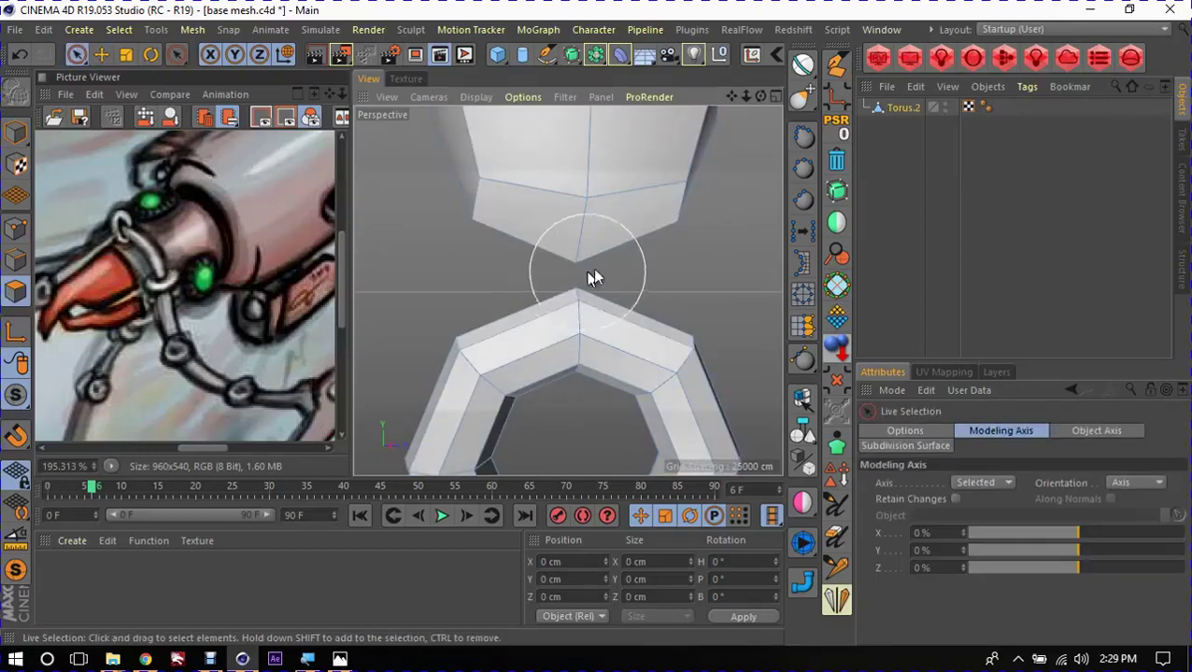
{"action": "mouse_move", "coordinate": [627, 265]}
{"action": "left_mouse_down", "text": "alt"}
{"action": "mouse_move", "coordinate": [580, 266]}
{"action": "mouse_move", "coordinate": [684, 345]}
{"action": "mouse_move", "coordinate": [454, 308]}
{"action": "mouse_move", "coordinate": [598, 330]}
{"action": "mouse_move", "coordinate": [691, 311]}
{"action": "mouse_move", "coordinate": [627, 328]}
{"action": "mouse_move", "coordinate": [683, 211]}
{"action": "mouse_move", "coordinate": [498, 271]}
{"action": "mouse_move", "coordinate": [710, 284]}
{"action": "mouse_move", "coordinate": [583, 311]}
{"action": "mouse_move", "coordinate": [731, 268]}
{"action": "mouse_move", "coordinate": [613, 314]}
{"action": "mouse_move", "coordinate": [492, 314]}
{"action": "mouse_move", "coordinate": [559, 311]}
{"action": "left_mouse_up", "text": "alt"}
{"action": "key", "text": "n"}
{"action": "key", "text": "h"}
{"action": "key", "text": "n"}
{"action": "key", "text": "a"}
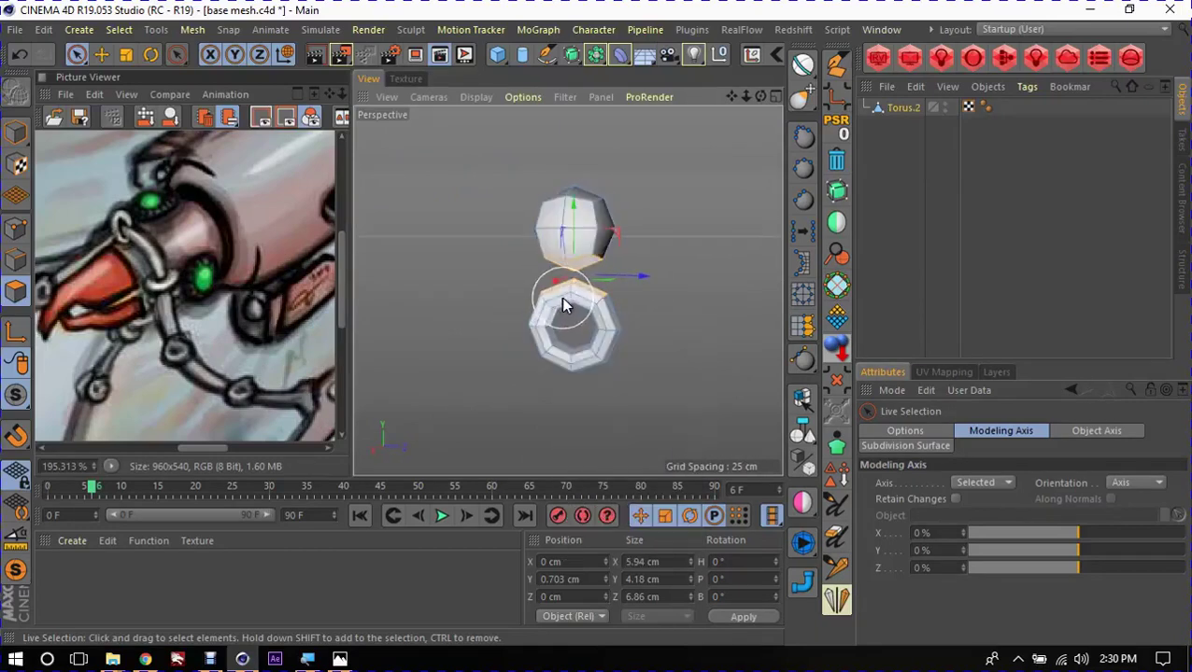
{"action": "scroll", "coordinate": [561, 297], "scroll_direction": "up", "scroll_amount": 5}
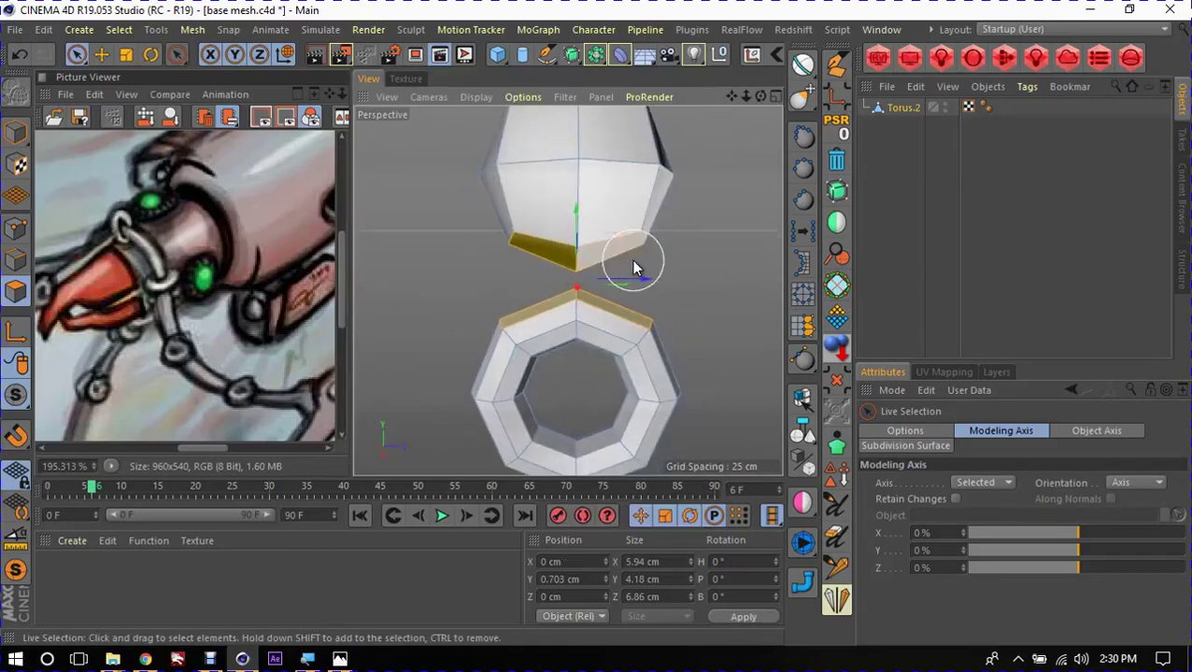
Step: Bridge the sphere's base faces to the ring's top faces
{"action": "key", "text": "m"}
{"action": "key", "text": "b"}
{"action": "mouse_move", "coordinate": [662, 305]}
{"action": "left_mouse_down", "text": "alt"}
{"action": "mouse_move", "coordinate": [656, 328]}
{"action": "mouse_move", "coordinate": [696, 327]}
{"action": "left_mouse_up", "text": "alt"}
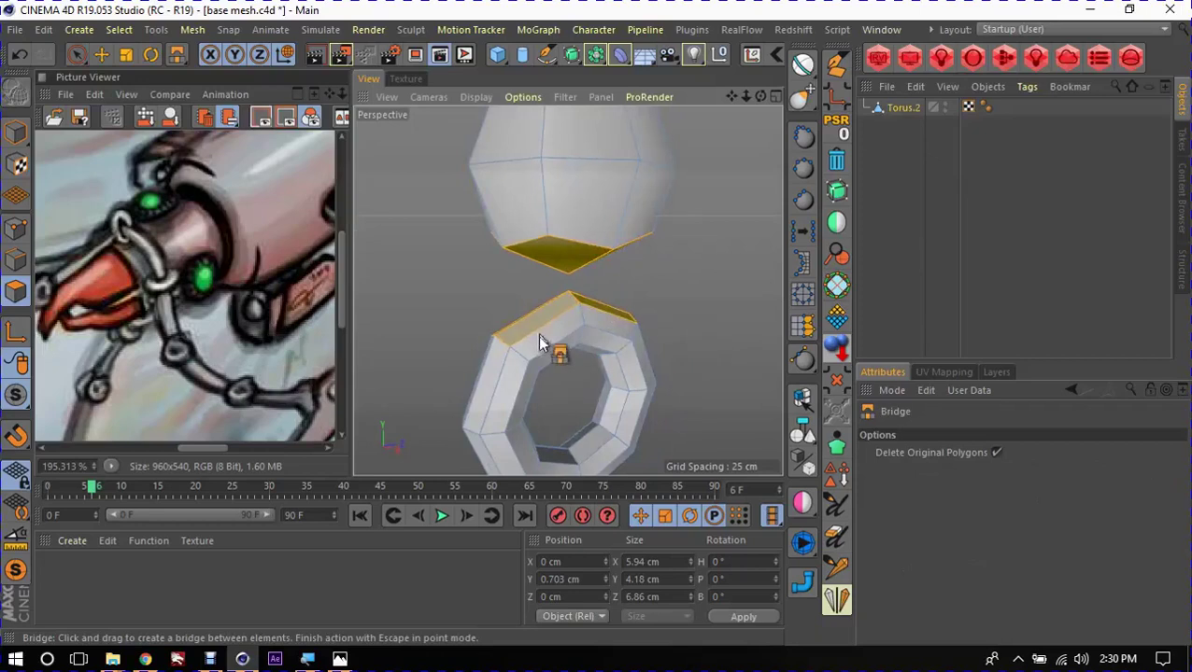
{"action": "left_click_drag", "start_coordinate": [539, 338], "coordinate": [620, 347], "text": "alt"}
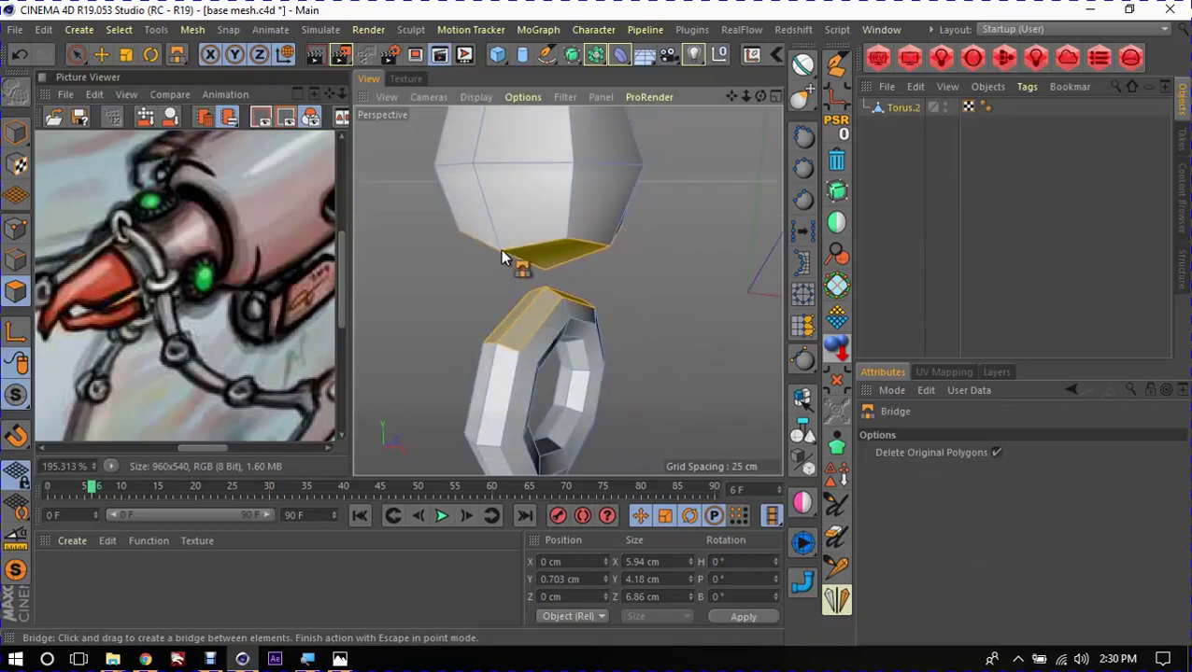
{"action": "left_click_drag", "start_coordinate": [502, 258], "coordinate": [526, 331]}
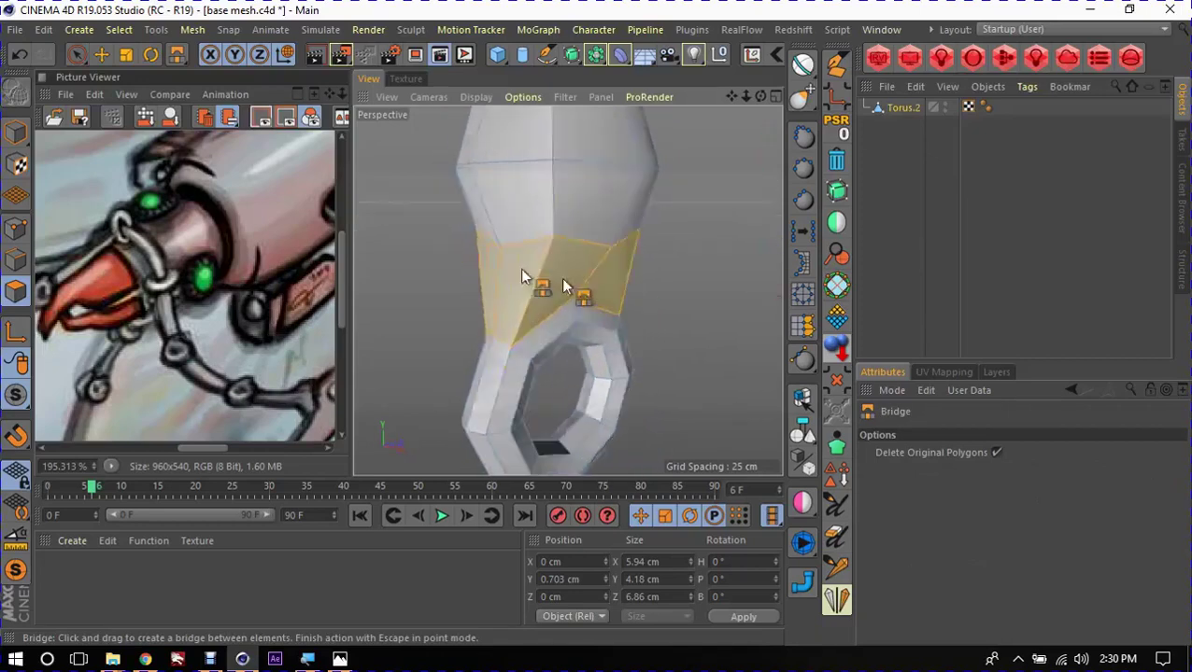
{"action": "mouse_move", "coordinate": [521, 277]}
{"action": "left_mouse_down", "text": "alt"}
{"action": "mouse_move", "coordinate": [436, 251]}
{"action": "mouse_move", "coordinate": [486, 264]}
{"action": "mouse_move", "coordinate": [407, 257]}
{"action": "mouse_move", "coordinate": [486, 256]}
{"action": "mouse_move", "coordinate": [670, 288]}
{"action": "mouse_move", "coordinate": [522, 279]}
{"action": "left_mouse_up", "text": "alt"}
{"action": "key", "text": "e"}
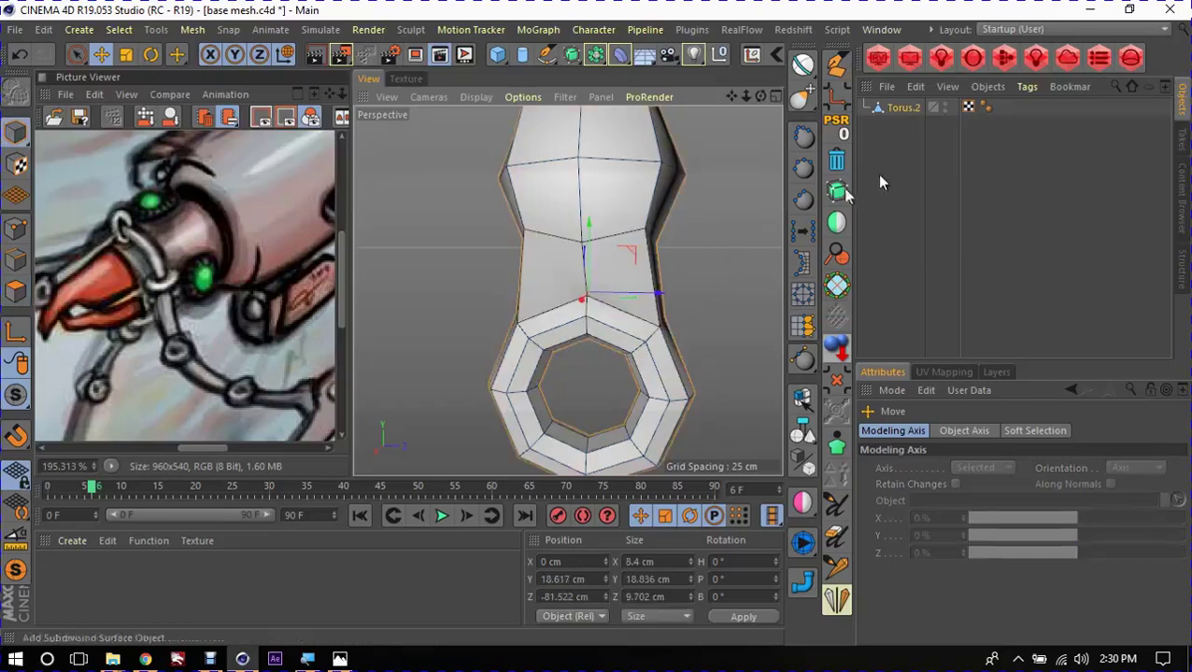
Step: Nest Torus.2 under a Subdivision Surface, inspect it with isoparms, then undo the smoothing
{"action": "left_click", "coordinate": [905, 108]}
{"action": "left_click", "coordinate": [836, 190], "text": "alt"}
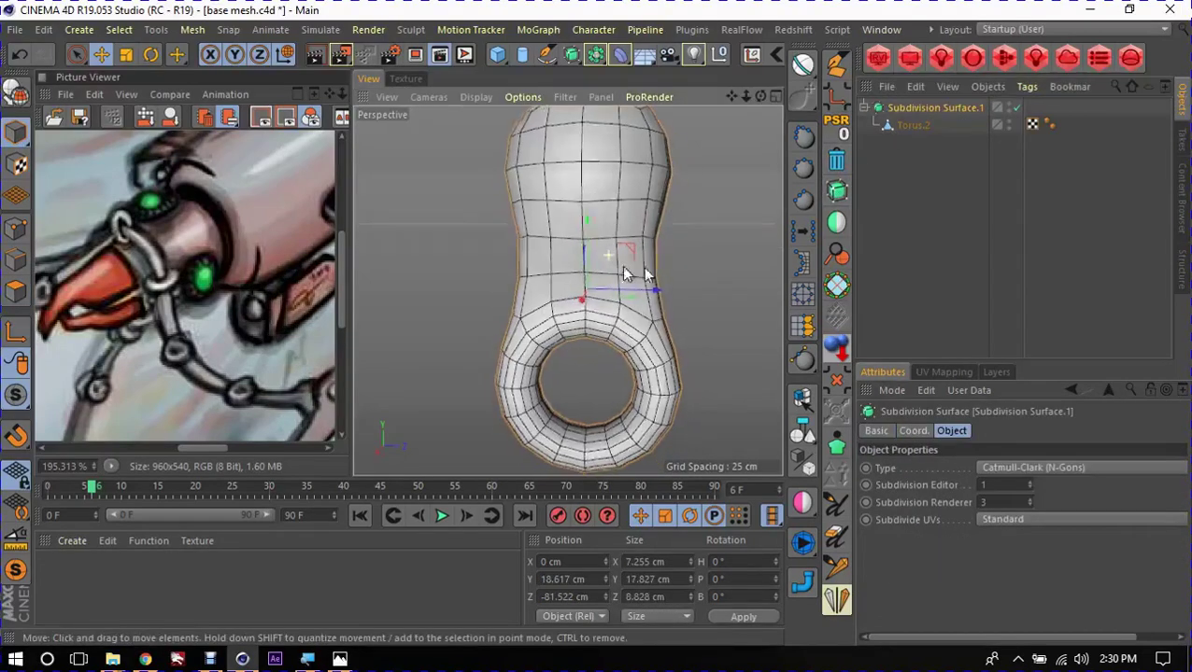
{"action": "mouse_move", "coordinate": [642, 266]}
{"action": "left_mouse_down", "text": "alt"}
{"action": "mouse_move", "coordinate": [607, 246]}
{"action": "mouse_move", "coordinate": [511, 246]}
{"action": "mouse_move", "coordinate": [598, 326]}
{"action": "mouse_move", "coordinate": [373, 231]}
{"action": "mouse_move", "coordinate": [646, 343]}
{"action": "mouse_move", "coordinate": [599, 277]}
{"action": "mouse_move", "coordinate": [483, 275]}
{"action": "left_mouse_up", "text": "alt"}
{"action": "key", "text": "n"}
{"action": "key", "text": "i"}
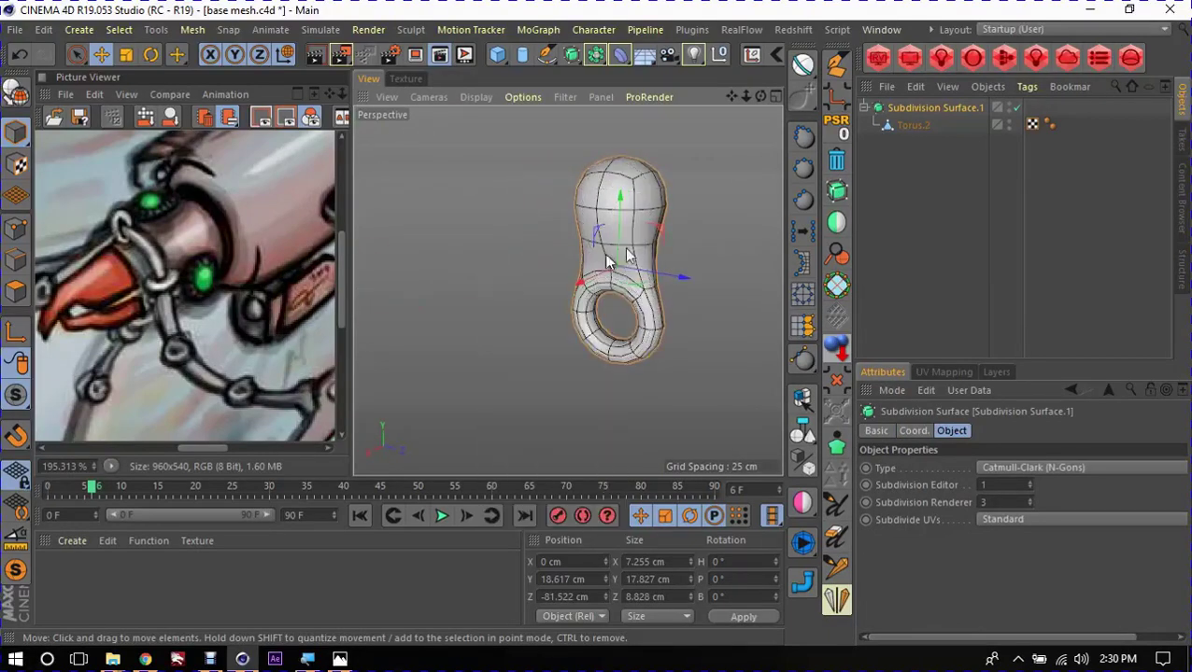
{"action": "mouse_move", "coordinate": [486, 217]}
{"action": "left_mouse_down", "text": "alt"}
{"action": "mouse_move", "coordinate": [638, 231]}
{"action": "mouse_move", "coordinate": [600, 227]}
{"action": "mouse_move", "coordinate": [572, 266]}
{"action": "mouse_move", "coordinate": [646, 263]}
{"action": "left_mouse_up", "text": "alt"}
{"action": "key", "text": "ctrl+z"}
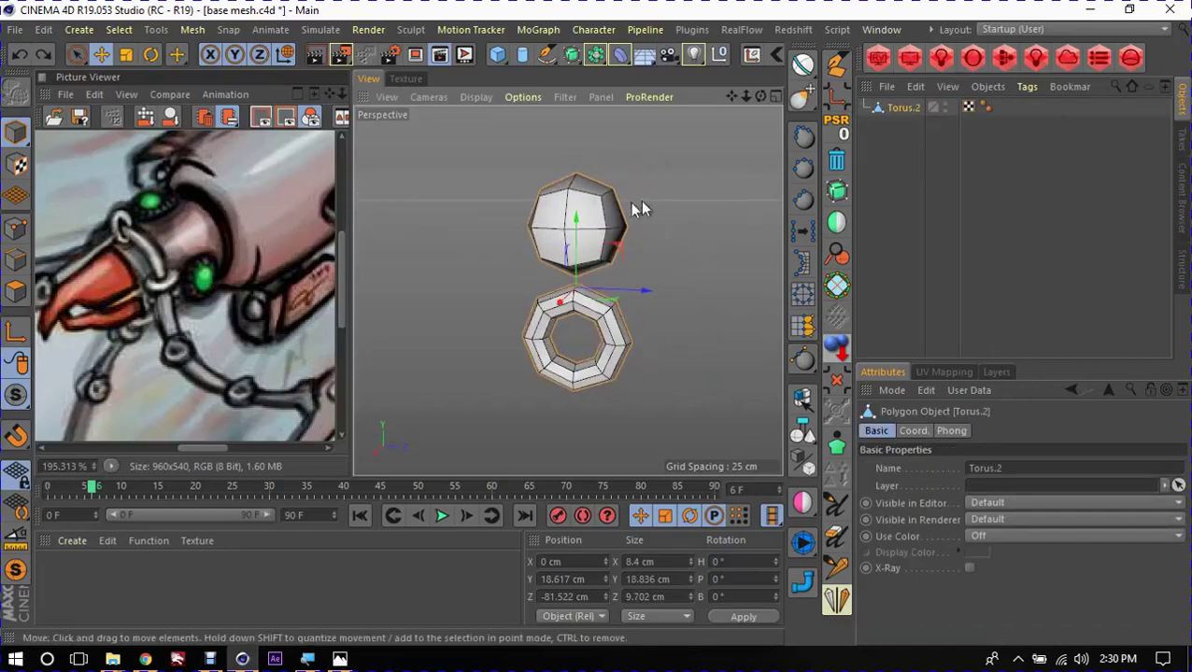
Step: Undo the merge, copy the sphere to top level as Sphere.1, and reconnect torus and sphere
{"action": "key", "text": "ctrl+z"}
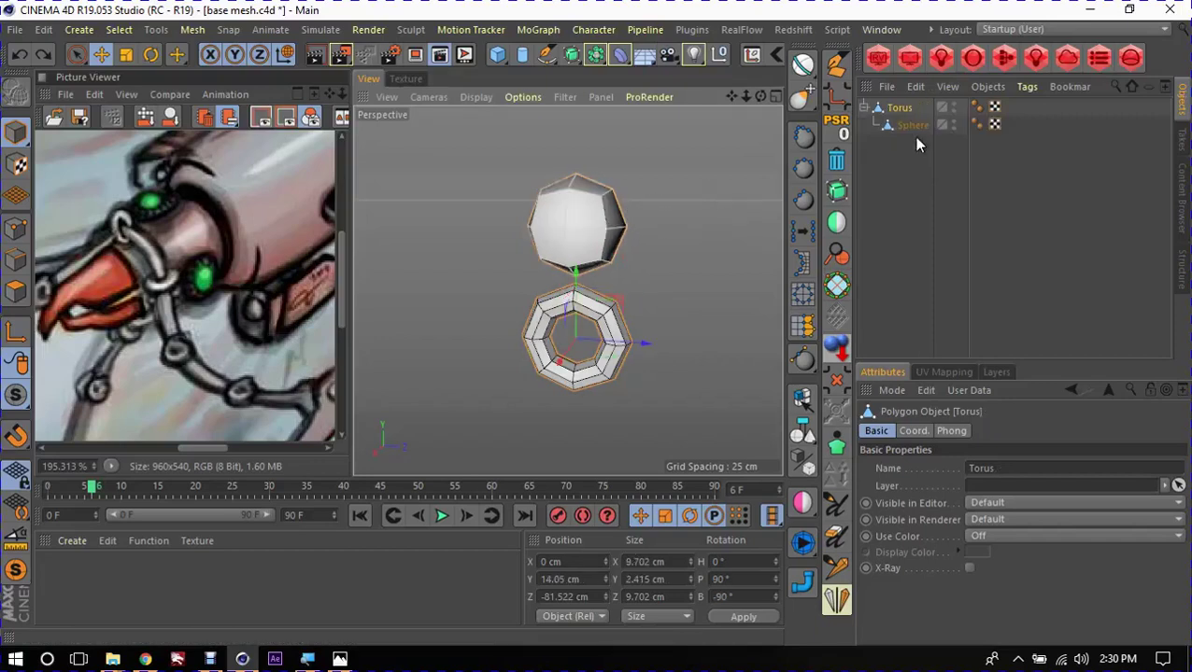
{"action": "left_click", "coordinate": [902, 126]}
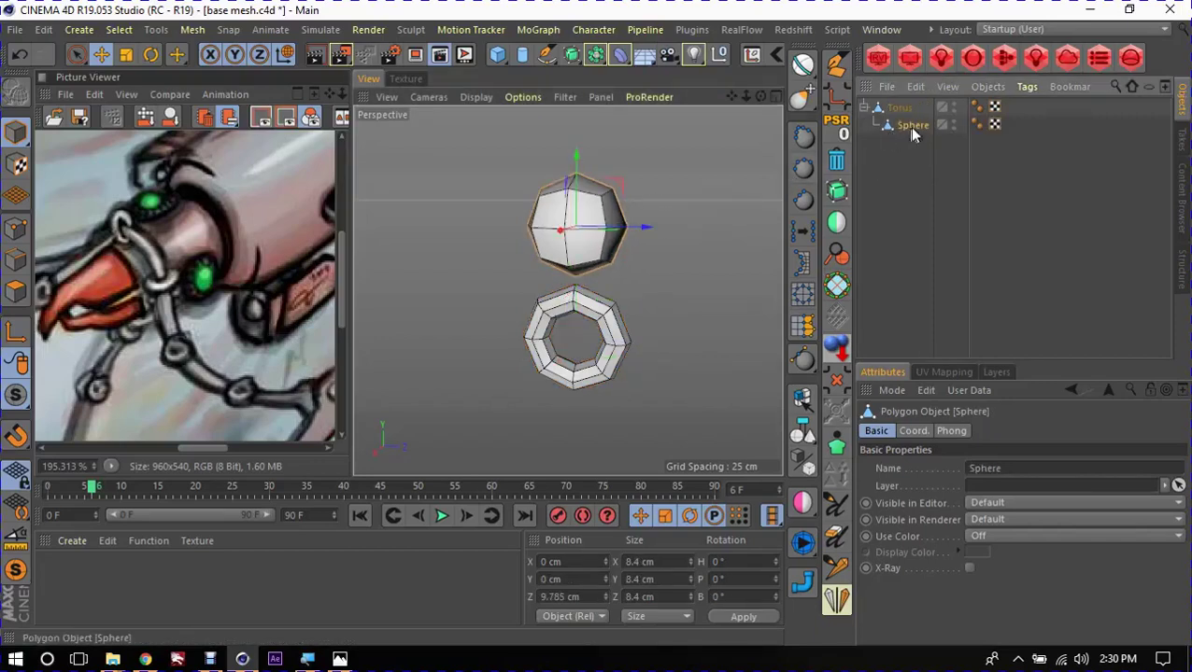
{"action": "left_click_drag", "start_coordinate": [902, 127], "coordinate": [919, 251], "text": "ctrl"}
{"action": "left_click", "coordinate": [899, 108]}
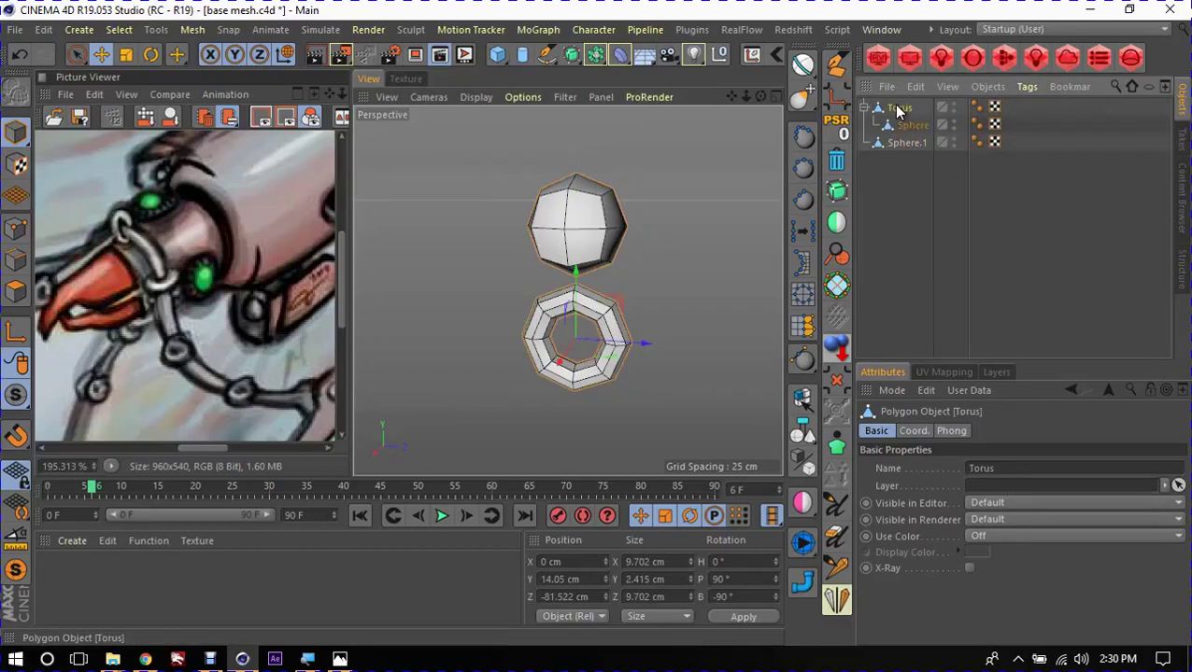
{"action": "scroll", "coordinate": [570, 289], "scroll_direction": "up", "scroll_amount": 5}
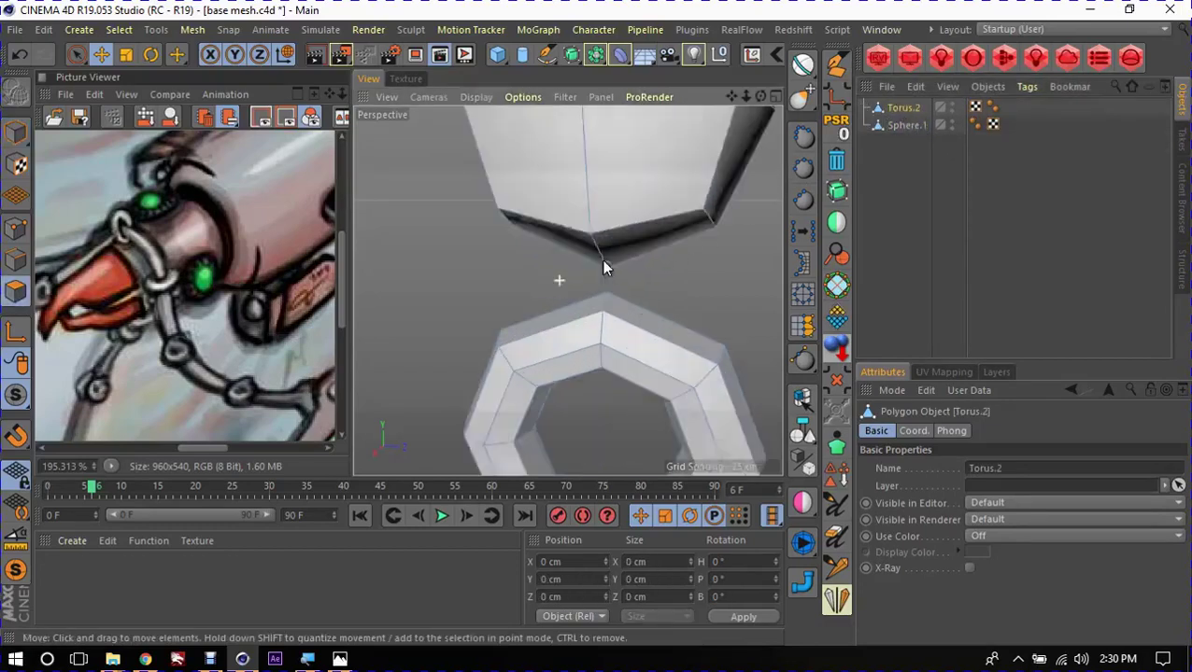
{"action": "scroll", "coordinate": [599, 280], "scroll_direction": "up", "scroll_amount": 2}
Step: Try bridging the sphere's lower edge to the torus top, undoing each attempt
{"action": "key", "text": "Return"}
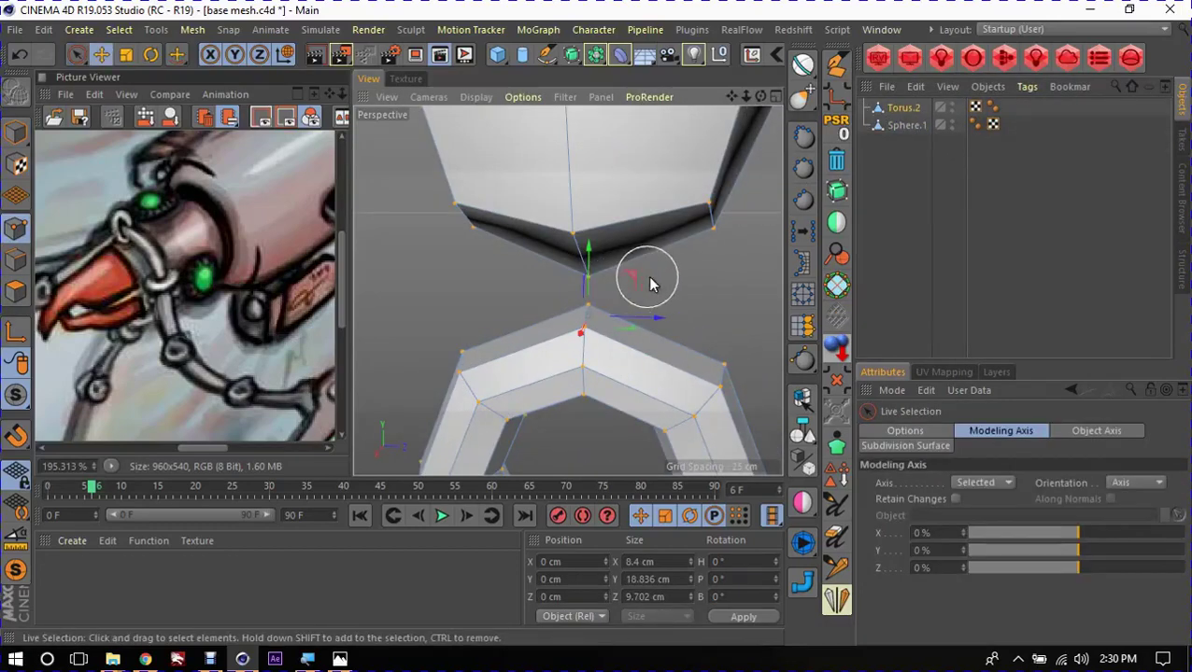
{"action": "key", "text": "9"}
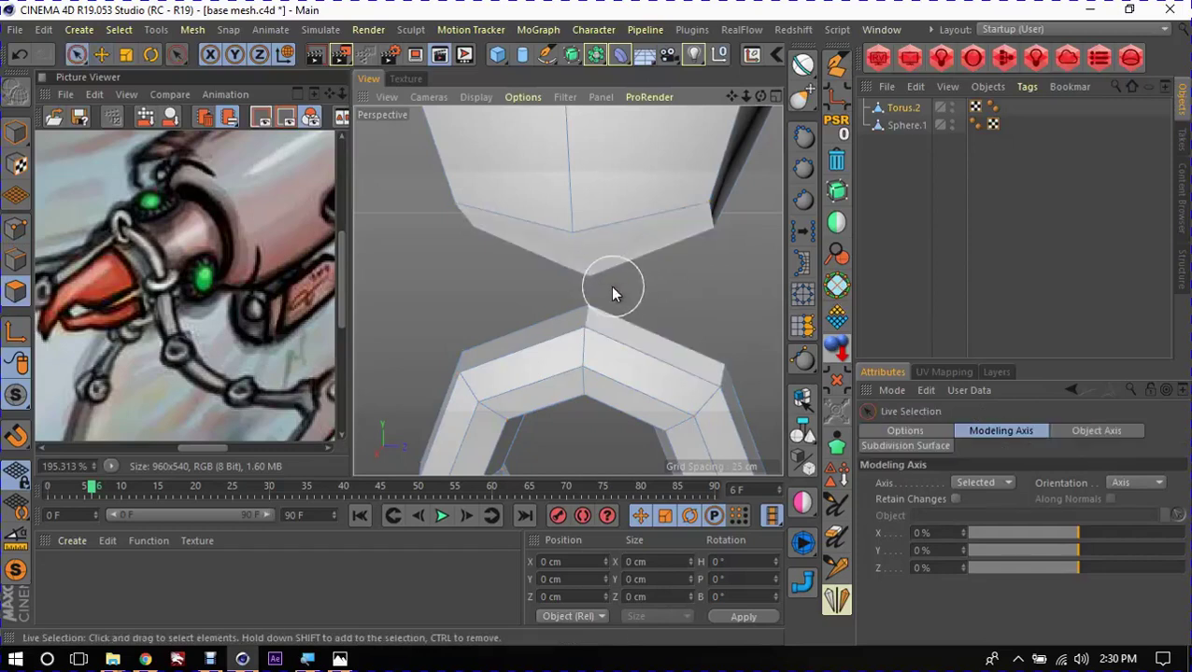
{"action": "left_click", "coordinate": [595, 286]}
{"action": "mouse_move", "coordinate": [595, 285]}
{"action": "left_mouse_down", "text": "alt"}
{"action": "mouse_move", "coordinate": [414, 252]}
{"action": "mouse_move", "coordinate": [652, 262]}
{"action": "left_mouse_up", "text": "alt"}
{"action": "key", "text": "b"}
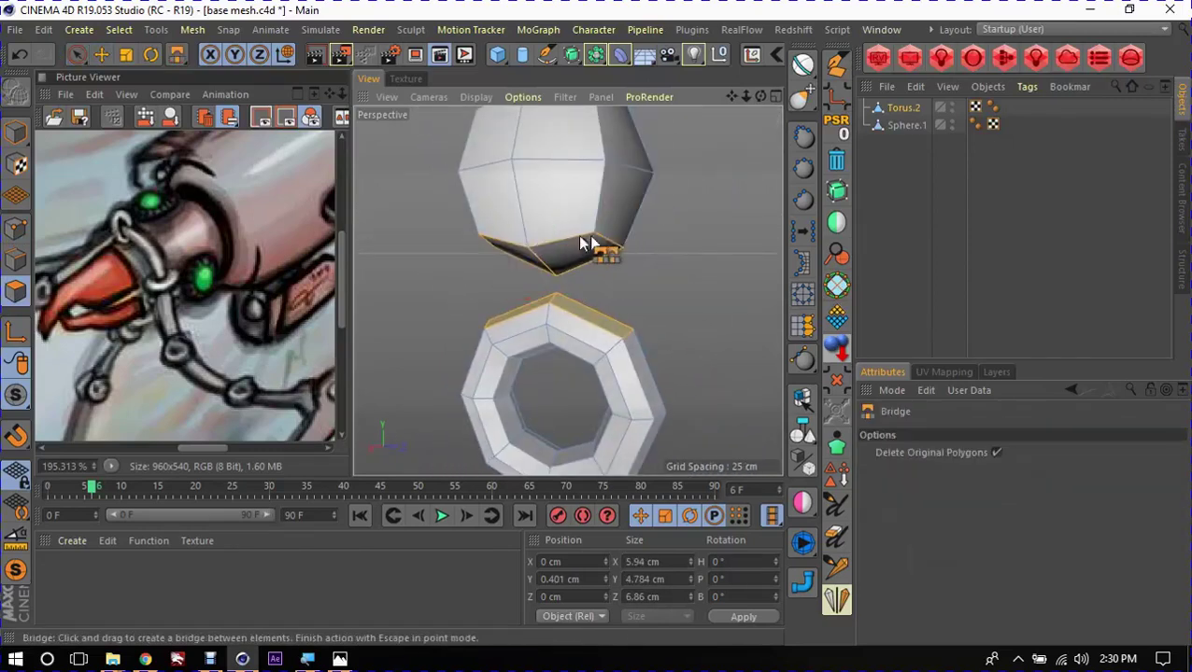
{"action": "left_click_drag", "start_coordinate": [595, 233], "coordinate": [632, 317]}
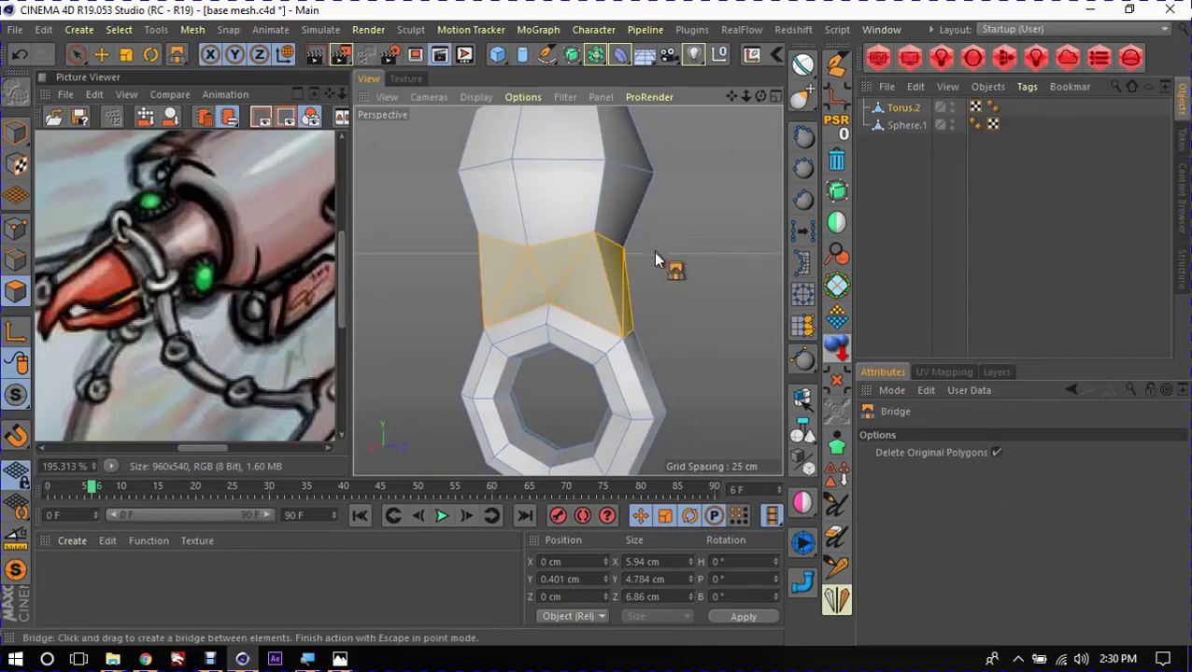
{"action": "key", "text": "ctrl+z"}
{"action": "mouse_move", "coordinate": [644, 269]}
{"action": "left_mouse_down", "text": "alt"}
{"action": "mouse_move", "coordinate": [620, 248]}
{"action": "mouse_move", "coordinate": [633, 337]}
{"action": "left_mouse_up", "text": "alt"}
{"action": "mouse_move", "coordinate": [633, 336]}
{"action": "left_mouse_down", "text": "alt"}
{"action": "mouse_move", "coordinate": [580, 260]}
{"action": "mouse_move", "coordinate": [673, 266]}
{"action": "mouse_move", "coordinate": [521, 248]}
{"action": "mouse_move", "coordinate": [529, 308]}
{"action": "mouse_move", "coordinate": [772, 287]}
{"action": "left_mouse_up", "text": "alt"}
{"action": "key", "text": "ctrl+z"}
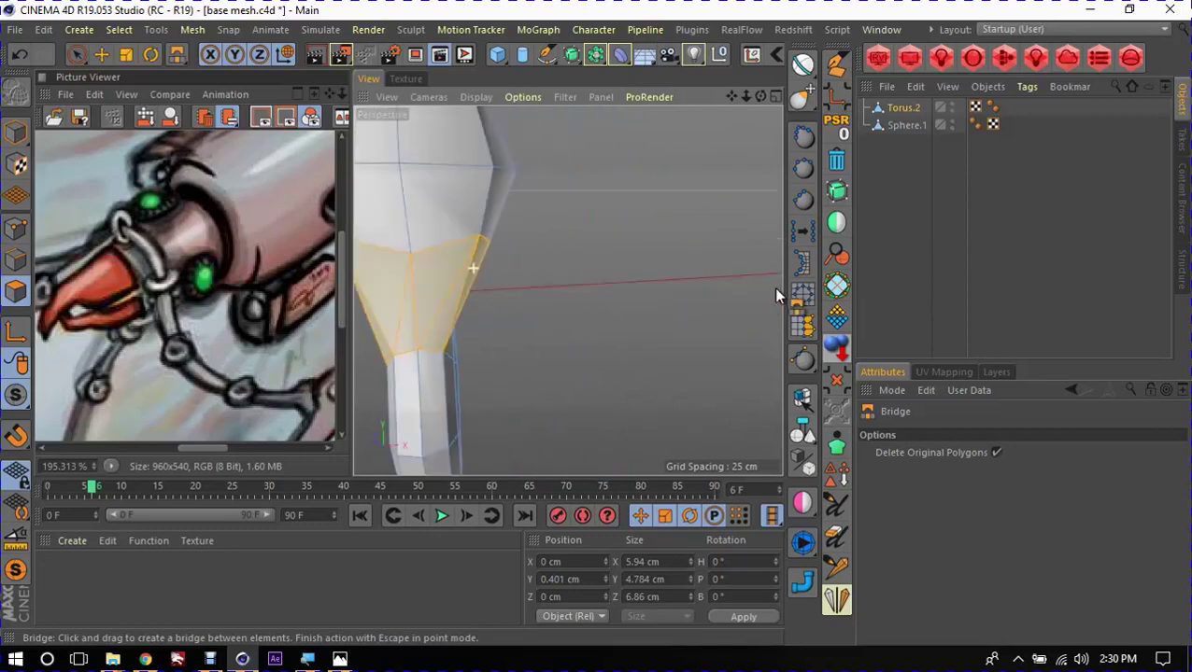
{"action": "mouse_move", "coordinate": [607, 271]}
{"action": "left_mouse_down", "text": "alt"}
{"action": "mouse_move", "coordinate": [657, 260]}
{"action": "mouse_move", "coordinate": [437, 261]}
{"action": "left_mouse_up", "text": "alt"}
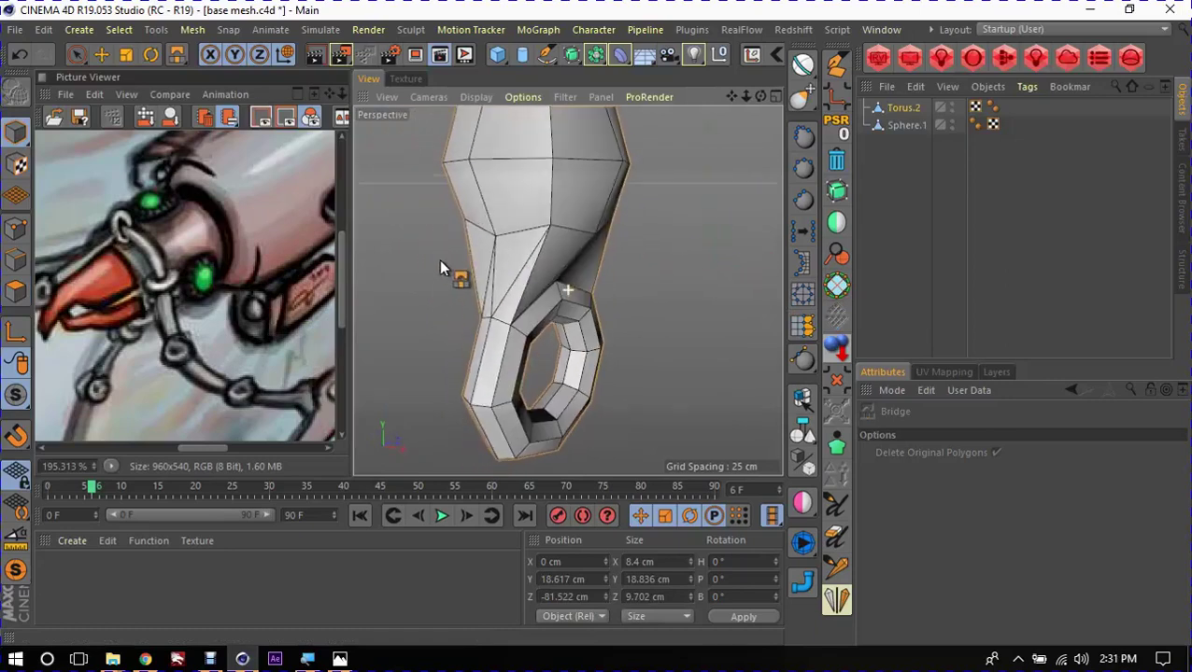
{"action": "key", "text": "ctrl+z"}
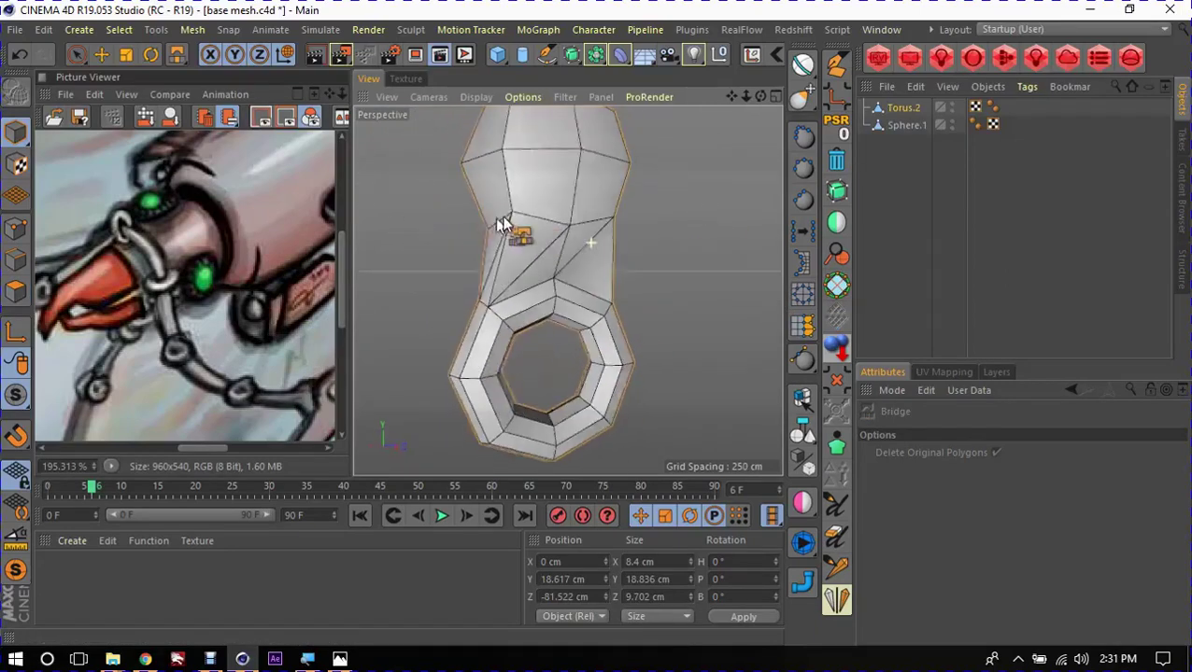
Step: Clear Torus.2's selection and paint-select the bottom ring of sphere polygons
{"action": "left_click", "coordinate": [903, 108]}
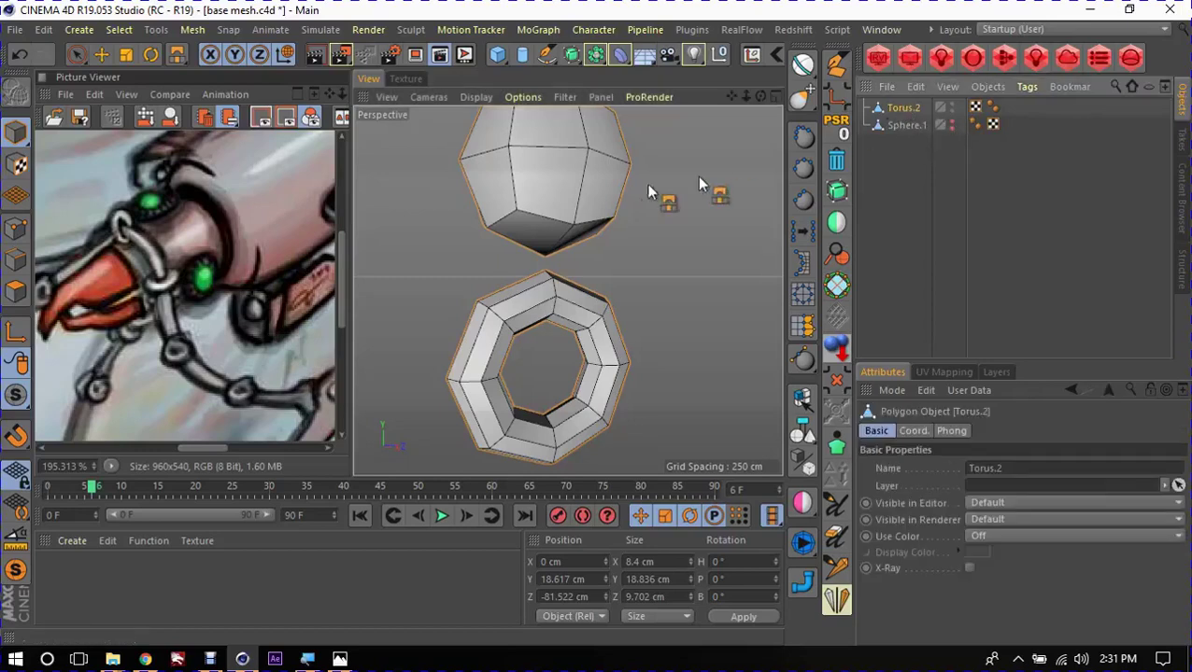
{"action": "mouse_move", "coordinate": [653, 182]}
{"action": "left_mouse_down", "text": "alt"}
{"action": "mouse_move", "coordinate": [682, 247]}
{"action": "mouse_move", "coordinate": [532, 255]}
{"action": "left_mouse_up", "text": "alt"}
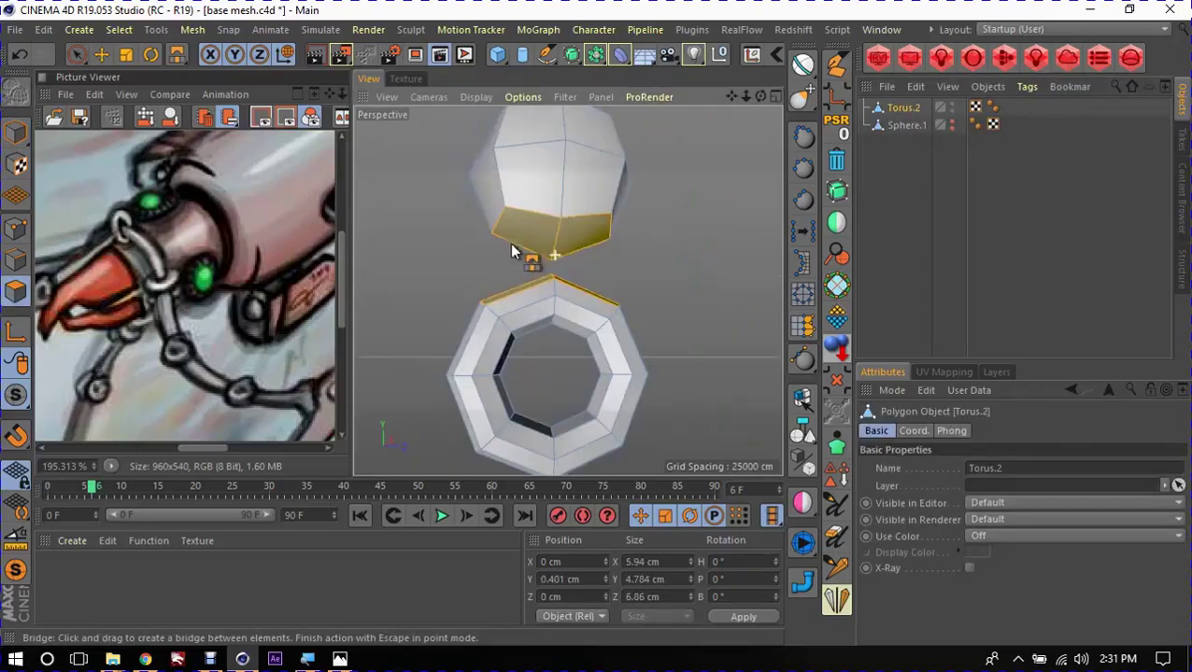
{"action": "key", "text": "e"}
{"action": "left_click", "coordinate": [602, 266]}
{"action": "scroll", "coordinate": [598, 264], "scroll_direction": "up", "scroll_amount": 1}
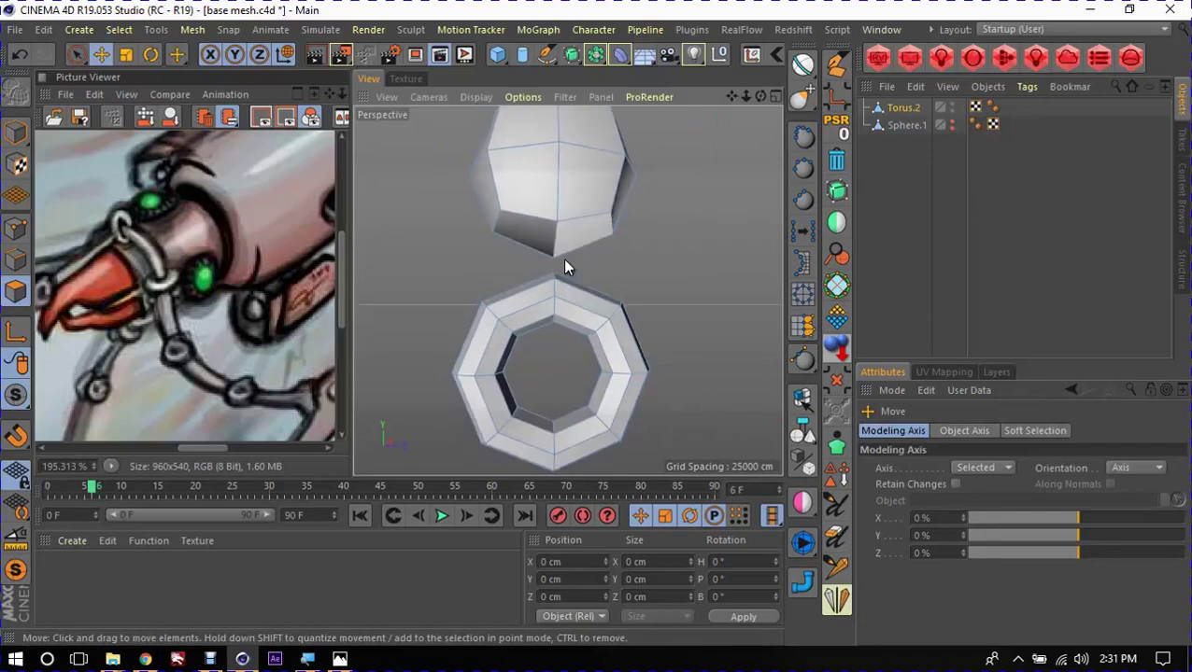
{"action": "scroll", "coordinate": [562, 260], "scroll_direction": "up", "scroll_amount": 3}
{"action": "key", "text": "9"}
{"action": "mouse_move", "coordinate": [621, 252]}
{"action": "left_mouse_down"}
{"action": "mouse_move", "coordinate": [559, 252]}
{"action": "mouse_move", "coordinate": [656, 233]}
{"action": "mouse_move", "coordinate": [528, 185]}
{"action": "mouse_move", "coordinate": [479, 151]}
{"action": "left_mouse_up"}
Step: Bridge the selected sphere polygons down to the torus ring
{"action": "scroll", "coordinate": [565, 265], "scroll_direction": "up", "scroll_amount": 2}
{"action": "mouse_move", "coordinate": [566, 265]}
{"action": "left_mouse_down", "text": "alt"}
{"action": "mouse_move", "coordinate": [699, 245]}
{"action": "mouse_move", "coordinate": [564, 266]}
{"action": "mouse_move", "coordinate": [566, 238]}
{"action": "mouse_move", "coordinate": [556, 301]}
{"action": "mouse_move", "coordinate": [529, 240]}
{"action": "mouse_move", "coordinate": [579, 240]}
{"action": "mouse_move", "coordinate": [553, 301]}
{"action": "mouse_move", "coordinate": [603, 282]}
{"action": "mouse_move", "coordinate": [559, 232]}
{"action": "mouse_move", "coordinate": [646, 248]}
{"action": "mouse_move", "coordinate": [580, 223]}
{"action": "mouse_move", "coordinate": [518, 266]}
{"action": "left_mouse_up", "text": "alt"}
{"action": "key", "text": "m"}
{"action": "key", "text": "b"}
{"action": "key", "text": "e"}
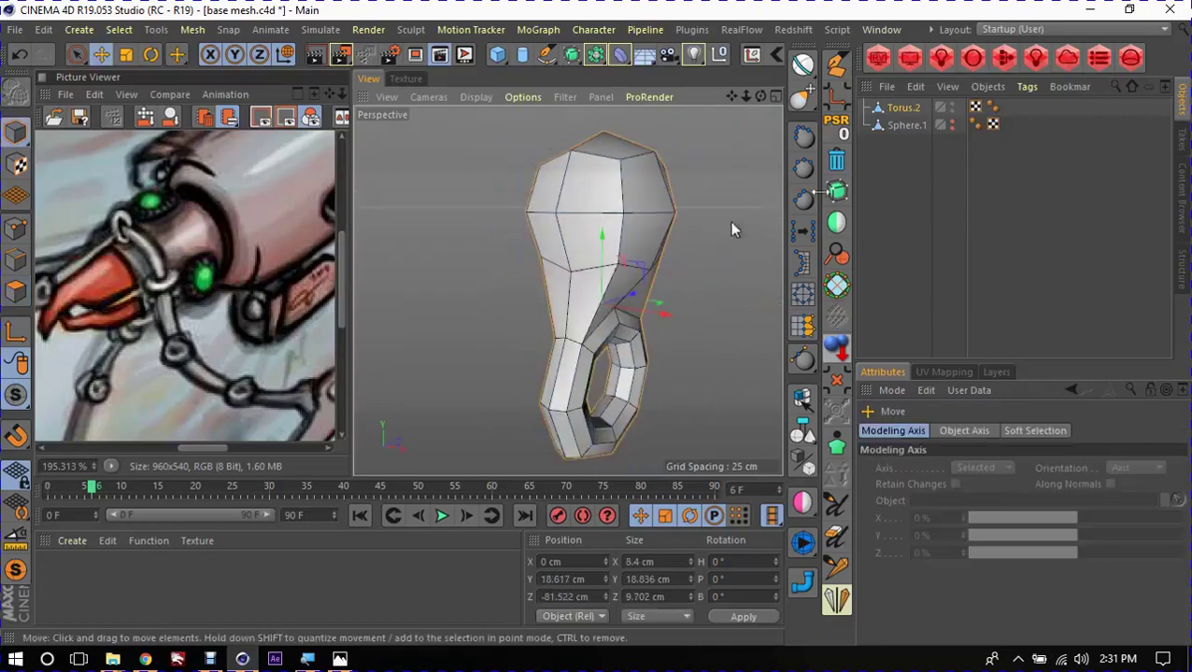
Step: Select Sphere.1 and toggle its visibility on, then back to default
{"action": "left_click", "coordinate": [896, 125]}
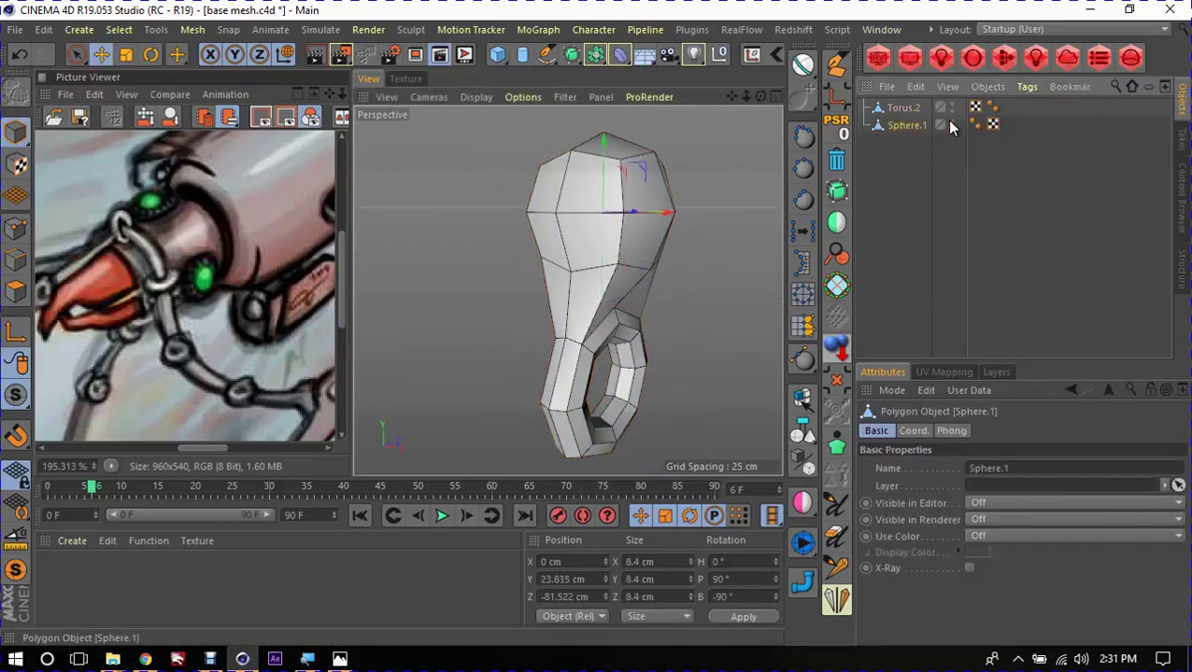
{"action": "left_click", "coordinate": [951, 125], "text": "ctrl"}
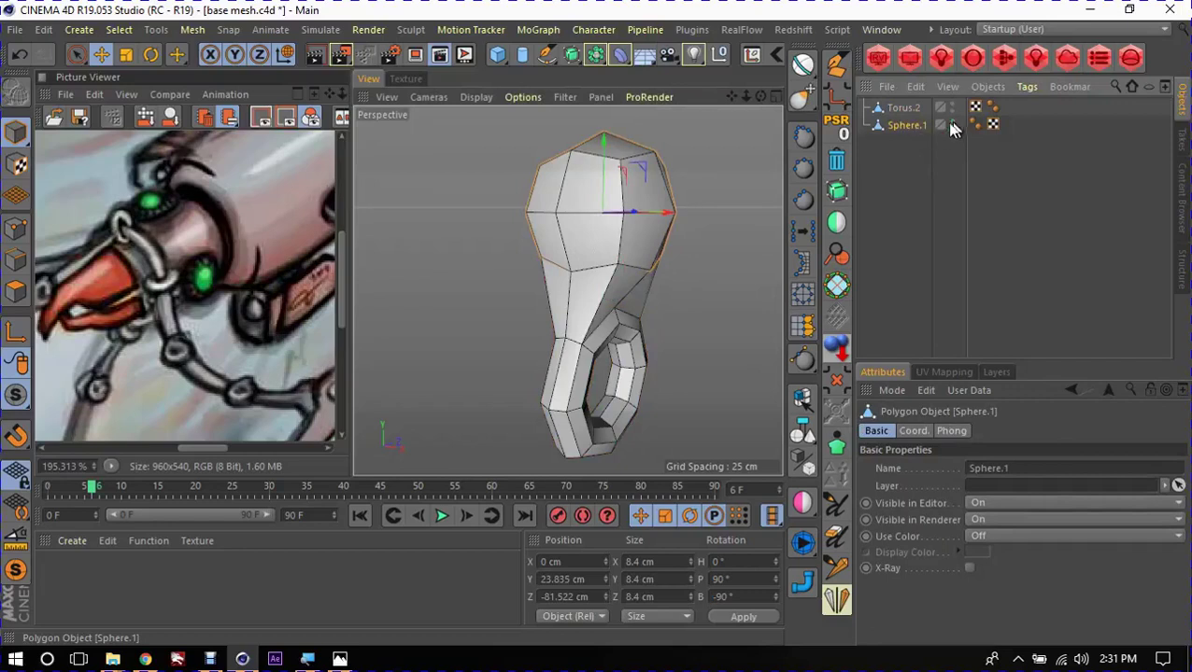
{"action": "left_click", "coordinate": [951, 125], "text": "ctrl"}
{"action": "mouse_move", "coordinate": [654, 234]}
{"action": "left_mouse_down", "text": "alt"}
{"action": "mouse_move", "coordinate": [625, 258]}
{"action": "mouse_move", "coordinate": [528, 286]}
{"action": "left_mouse_up", "text": "alt"}
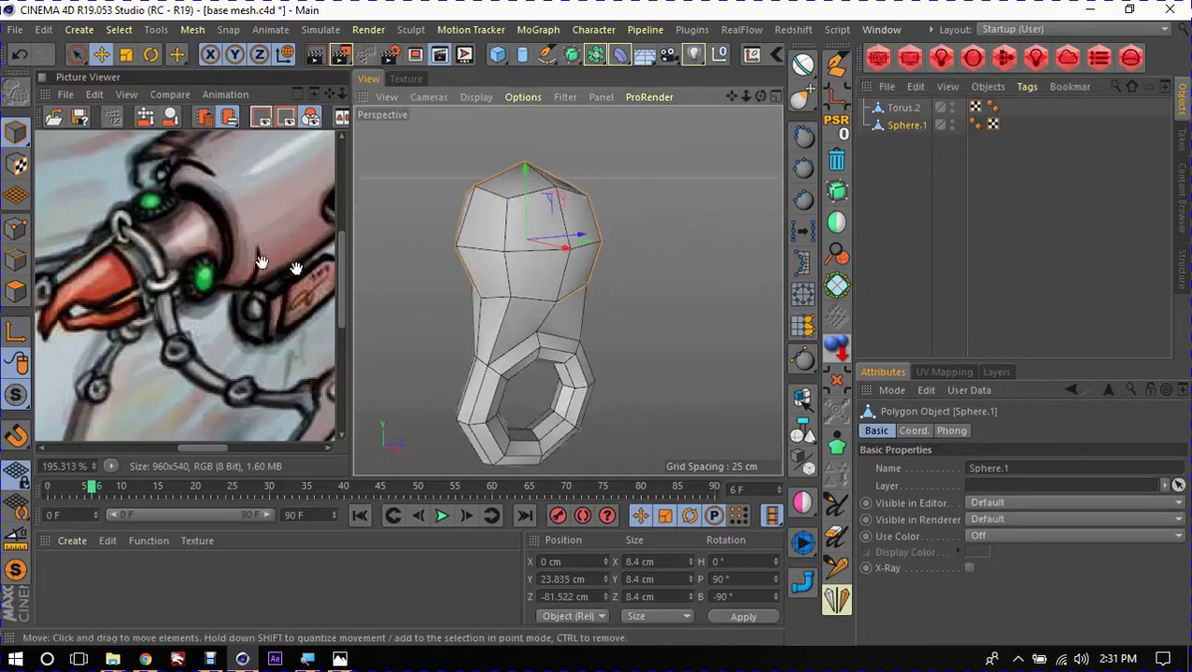
{"action": "left_click_drag", "start_coordinate": [262, 263], "coordinate": [157, 207]}
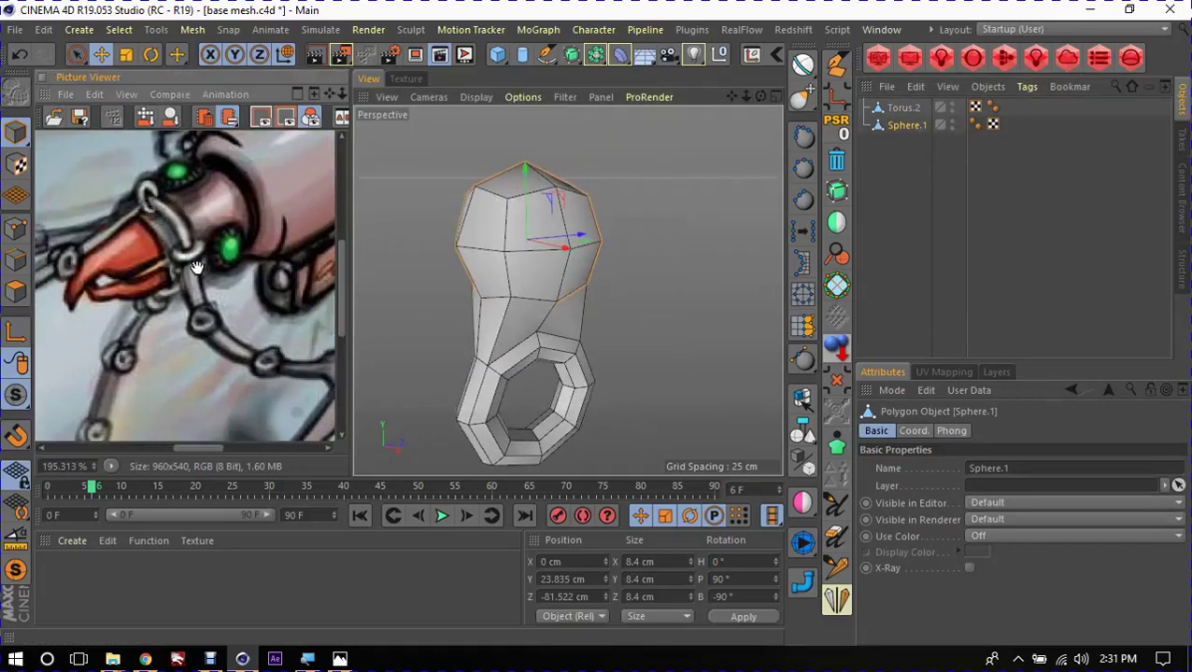
Step: Check the squidmarine reference render in Photos, then minimize it again
{"action": "scroll", "coordinate": [185, 272], "scroll_direction": "up", "scroll_amount": 2}
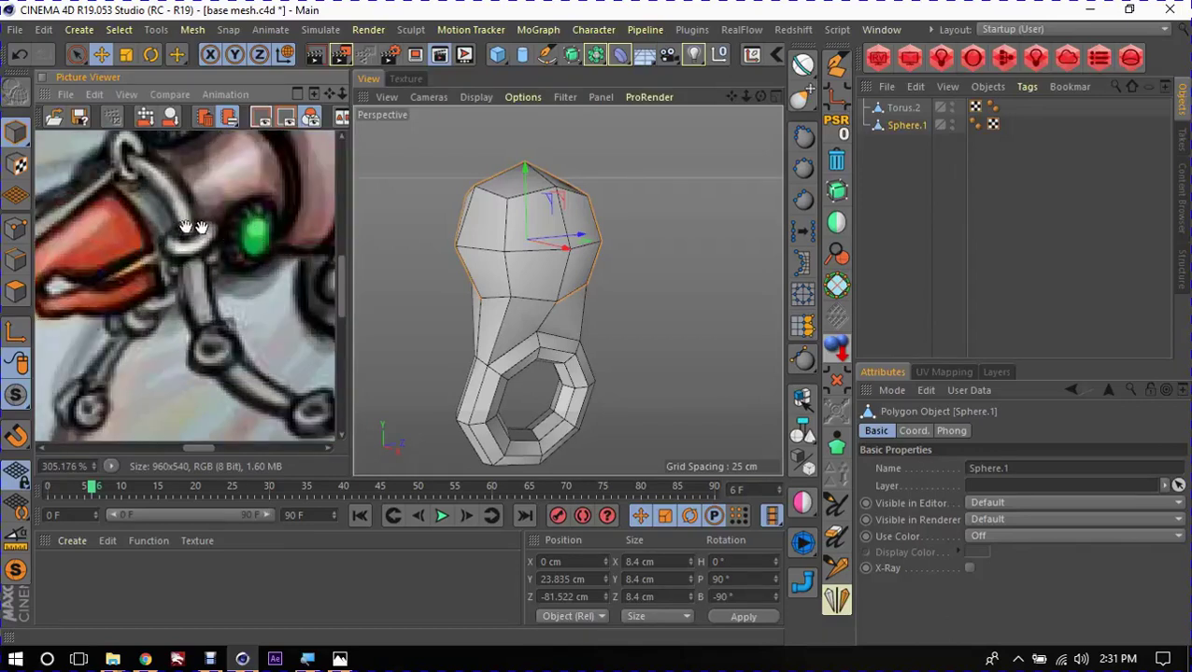
{"action": "left_click", "coordinate": [342, 656]}
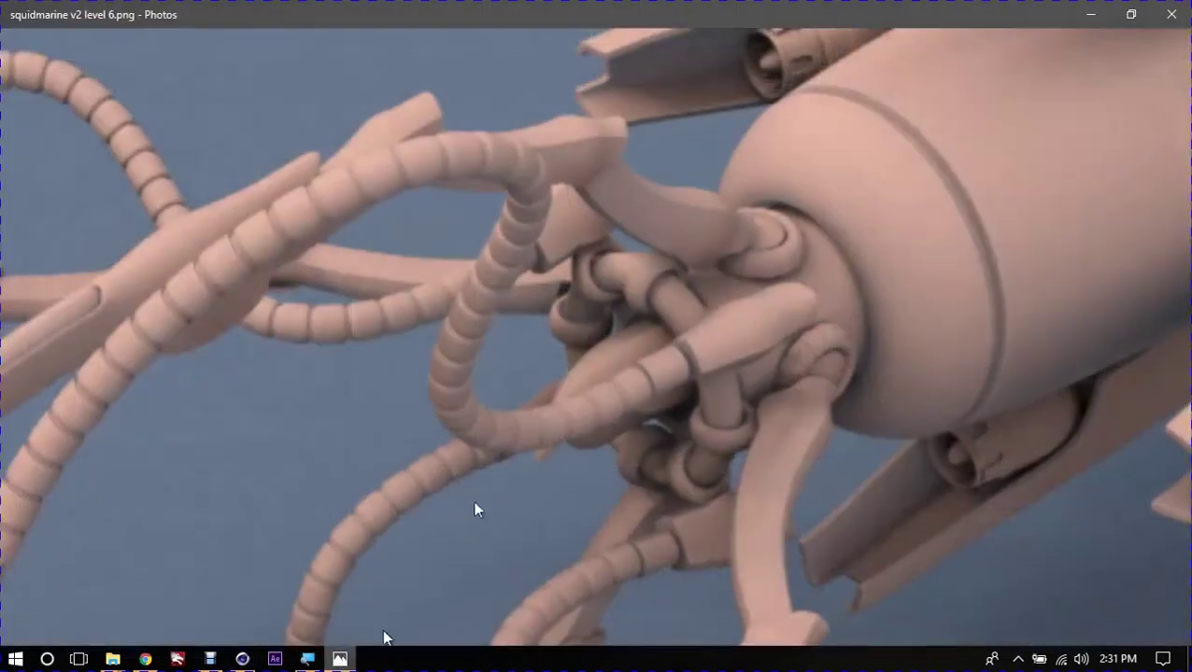
{"action": "left_click", "coordinate": [1083, 14]}
{"action": "left_click_drag", "start_coordinate": [549, 304], "coordinate": [546, 287], "text": "alt"}
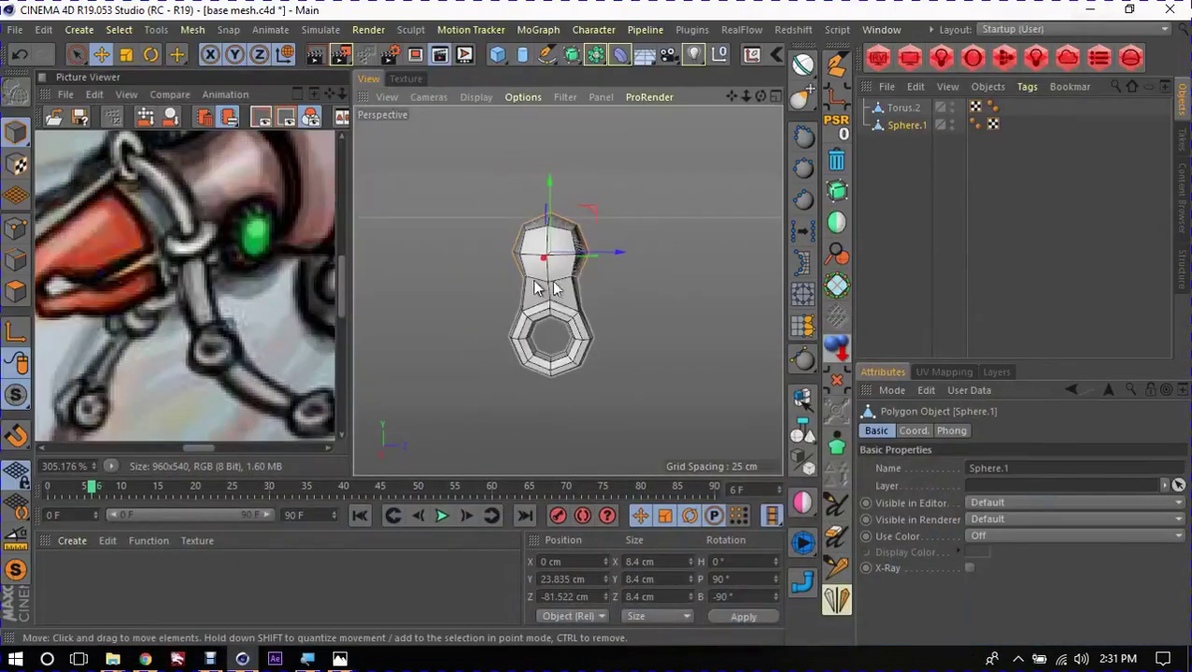
Step: Scale Sphere.1 up from 8.4 cm to 10.66 cm
{"action": "key", "text": "t"}
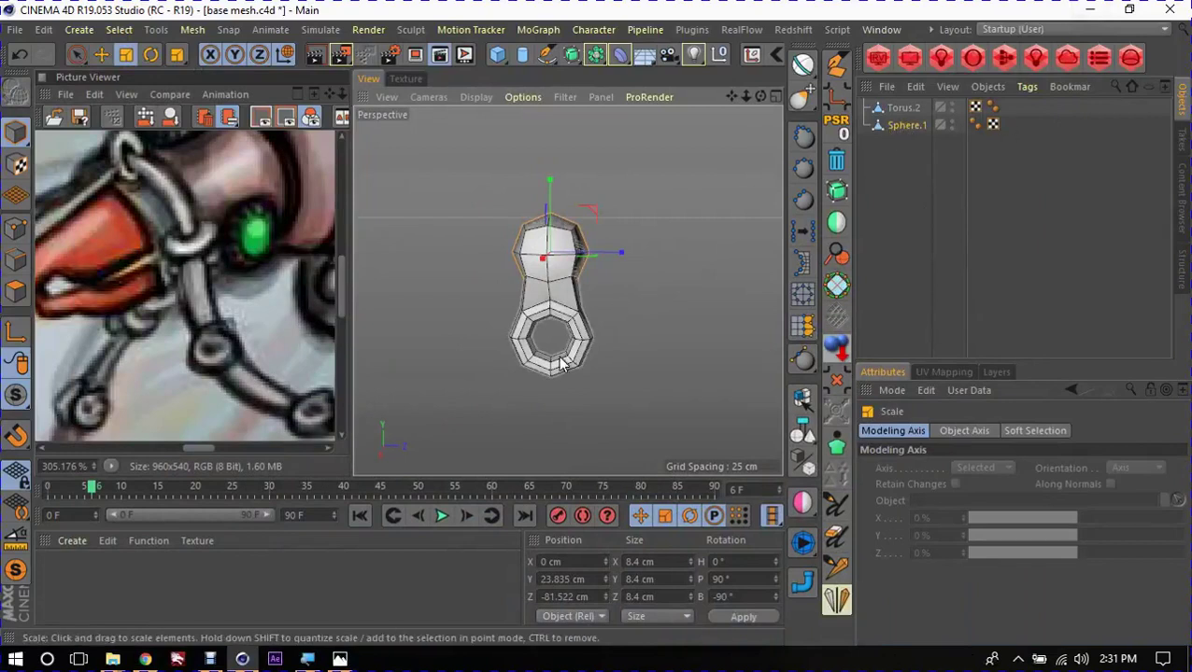
{"action": "left_click_drag", "start_coordinate": [607, 337], "coordinate": [752, 321]}
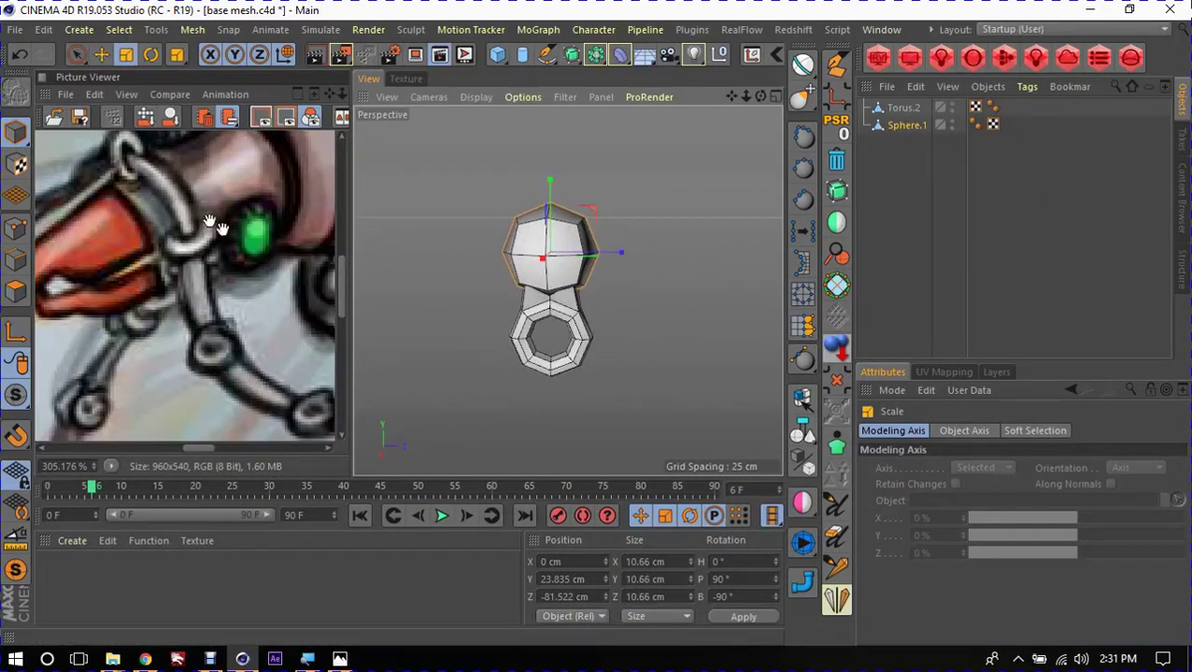
{"action": "mouse_move", "coordinate": [656, 271]}
{"action": "left_mouse_down", "text": "alt"}
{"action": "mouse_move", "coordinate": [371, 245]}
{"action": "mouse_move", "coordinate": [444, 269]}
{"action": "mouse_move", "coordinate": [607, 266]}
{"action": "mouse_move", "coordinate": [551, 235]}
{"action": "mouse_move", "coordinate": [567, 234]}
{"action": "mouse_move", "coordinate": [560, 257]}
{"action": "left_mouse_up", "text": "alt"}
{"action": "key", "text": "9"}
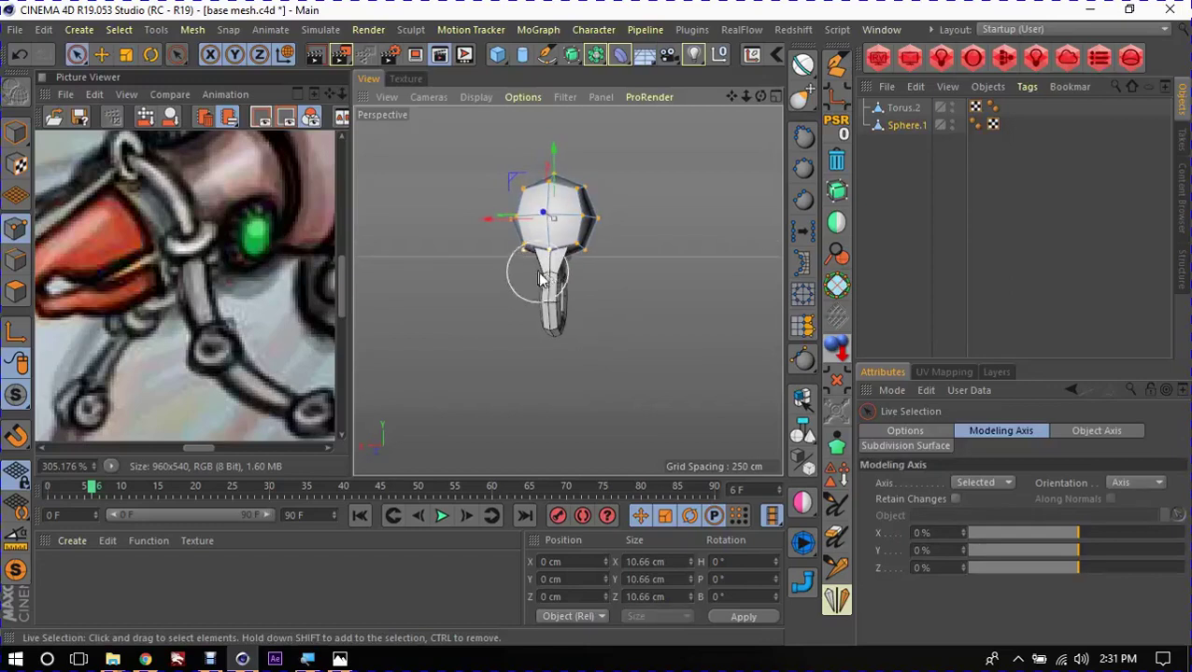
{"action": "scroll", "coordinate": [547, 266], "scroll_direction": "up", "scroll_amount": 3}
{"action": "scroll", "coordinate": [560, 245], "scroll_direction": "up", "scroll_amount": 3}
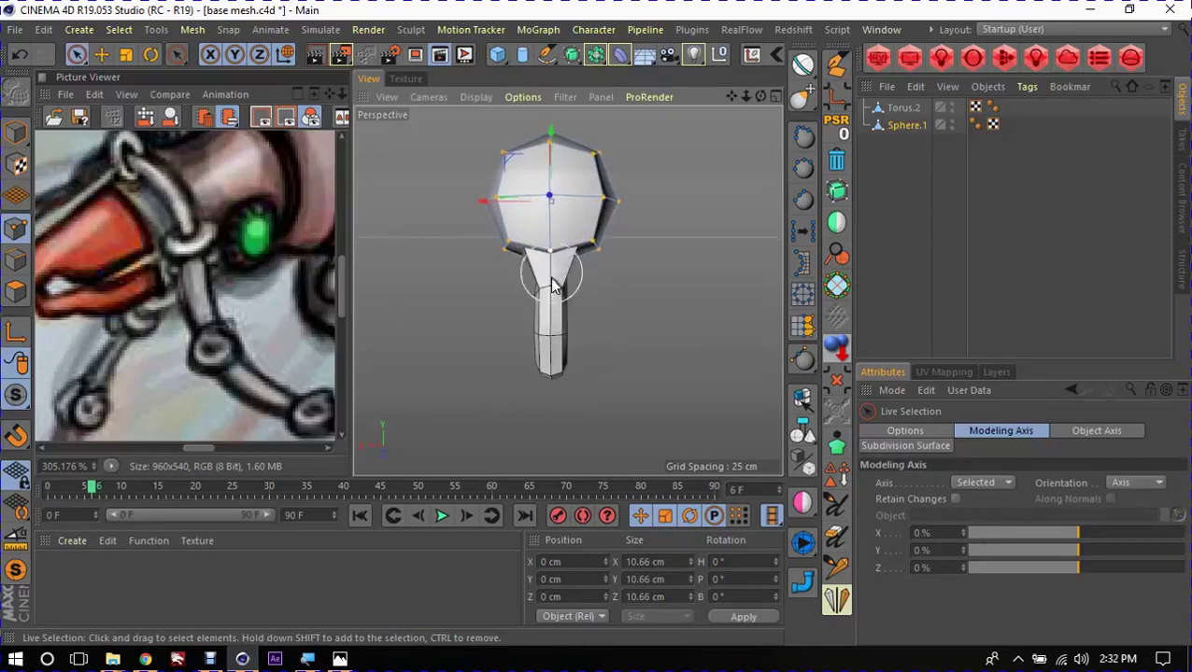
{"action": "mouse_move", "coordinate": [558, 254]}
{"action": "left_mouse_down"}
{"action": "mouse_move", "coordinate": [553, 224]}
{"action": "mouse_move", "coordinate": [719, 293]}
{"action": "mouse_move", "coordinate": [748, 215]}
{"action": "mouse_move", "coordinate": [403, 200]}
{"action": "mouse_move", "coordinate": [510, 219]}
{"action": "left_mouse_up"}
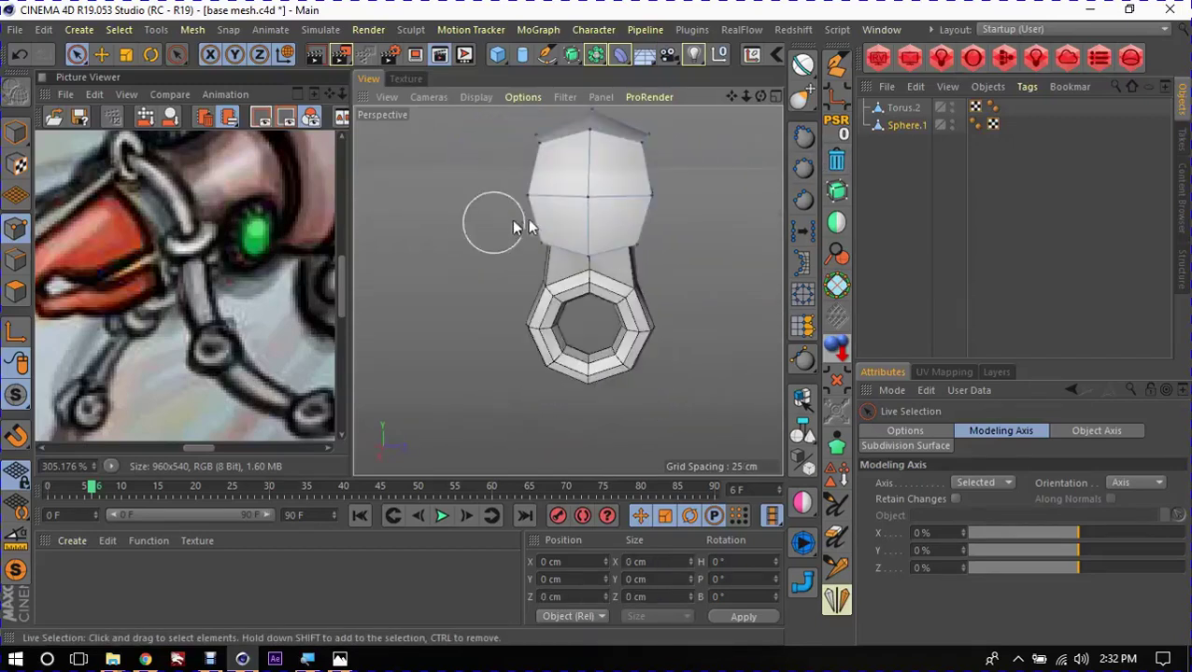
Step: Rotate Sphere.1 to P 90° and B -90°, try sliding it 15.8 cm along X, then undo
{"action": "key", "text": "r"}
{"action": "left_click_drag", "start_coordinate": [625, 169], "coordinate": [628, 227]}
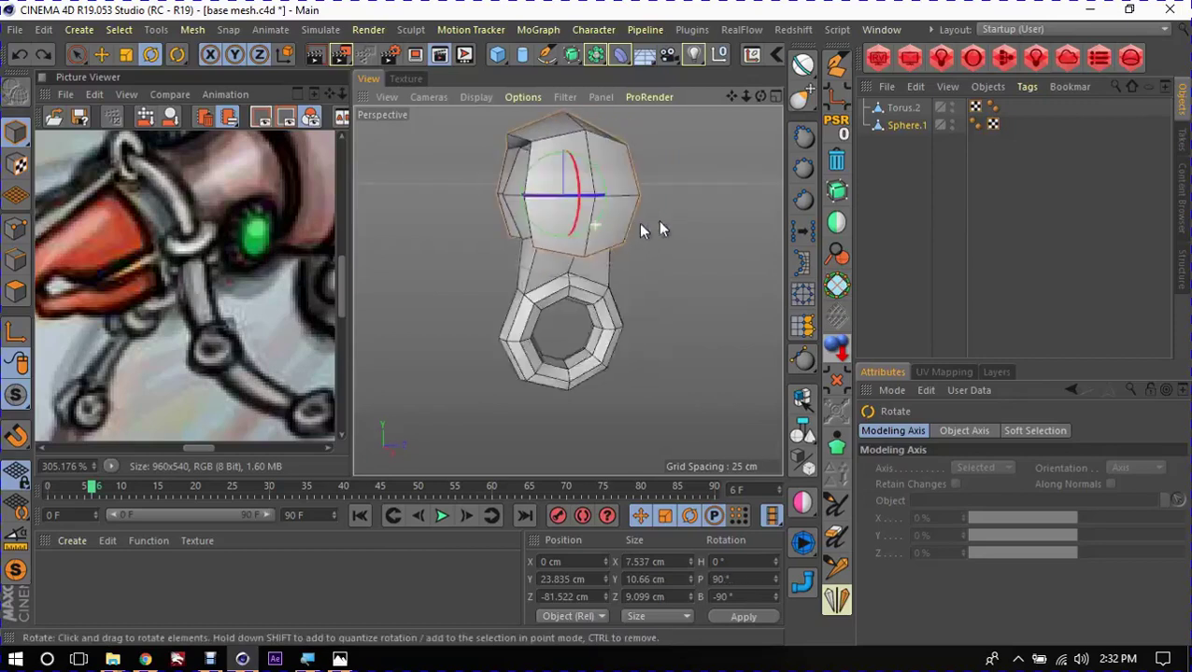
{"action": "left_click_drag", "start_coordinate": [595, 242], "coordinate": [640, 240], "text": "alt"}
{"action": "key", "text": "e"}
{"action": "left_click_drag", "start_coordinate": [579, 193], "coordinate": [549, 151], "text": "alt"}
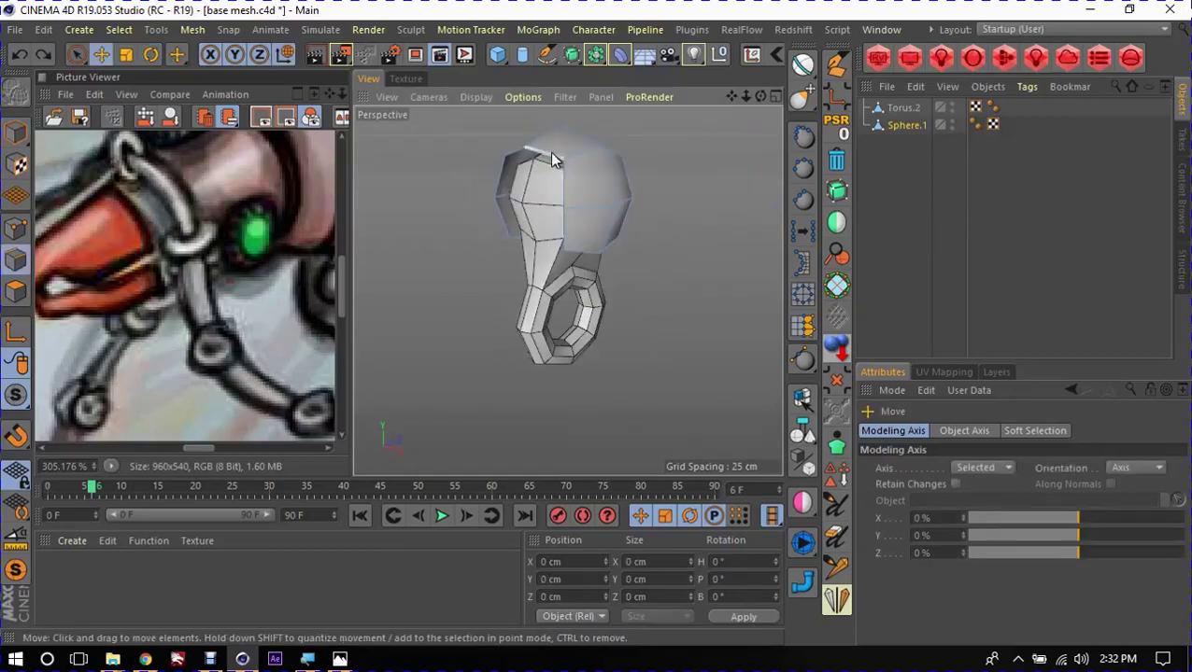
{"action": "left_click", "coordinate": [550, 151]}
{"action": "scroll", "coordinate": [592, 234], "scroll_direction": "down", "scroll_amount": 3}
{"action": "mouse_move", "coordinate": [609, 257]}
{"action": "left_mouse_down", "text": "alt"}
{"action": "mouse_move", "coordinate": [660, 238]}
{"action": "mouse_move", "coordinate": [511, 259]}
{"action": "left_mouse_up", "text": "alt"}
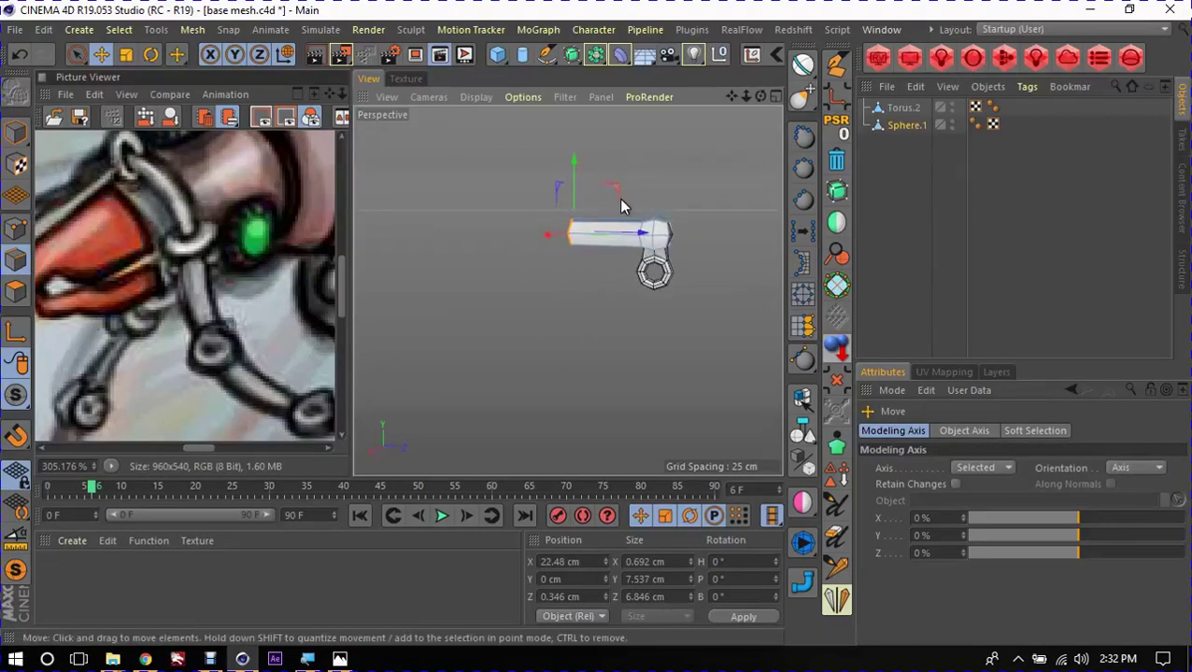
{"action": "key", "text": "ctrl+z"}
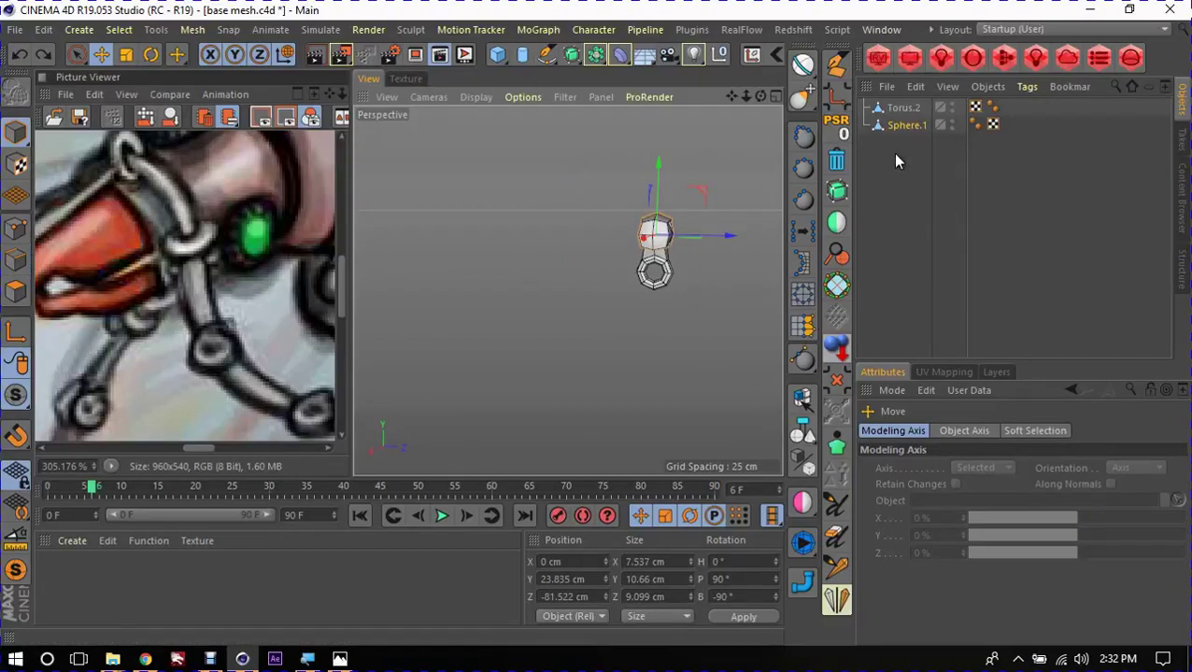
Step: Duplicate Sphere.1 as Sphere.2 and slide the copy out sideways along X
{"action": "left_click_drag", "start_coordinate": [911, 148], "coordinate": [911, 148], "text": "ctrl"}
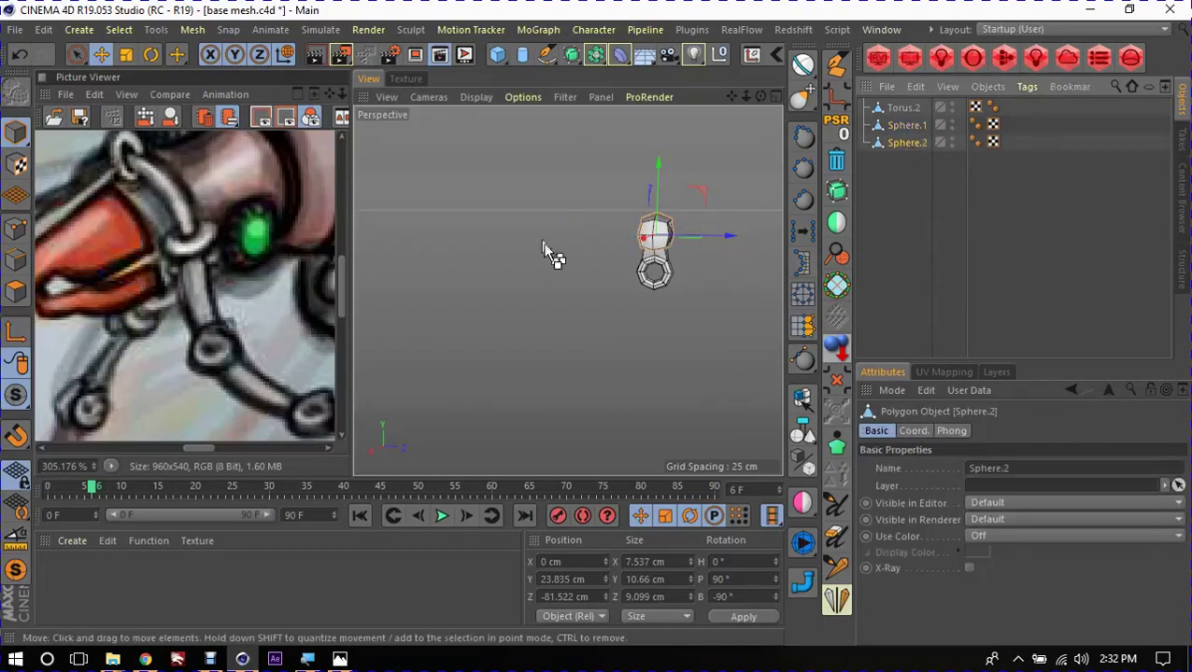
{"action": "mouse_move", "coordinate": [712, 234]}
{"action": "left_mouse_down"}
{"action": "mouse_move", "coordinate": [707, 247]}
{"action": "mouse_move", "coordinate": [591, 254]}
{"action": "mouse_move", "coordinate": [598, 239]}
{"action": "mouse_move", "coordinate": [671, 268]}
{"action": "mouse_move", "coordinate": [717, 260]}
{"action": "mouse_move", "coordinate": [558, 264]}
{"action": "left_mouse_up"}
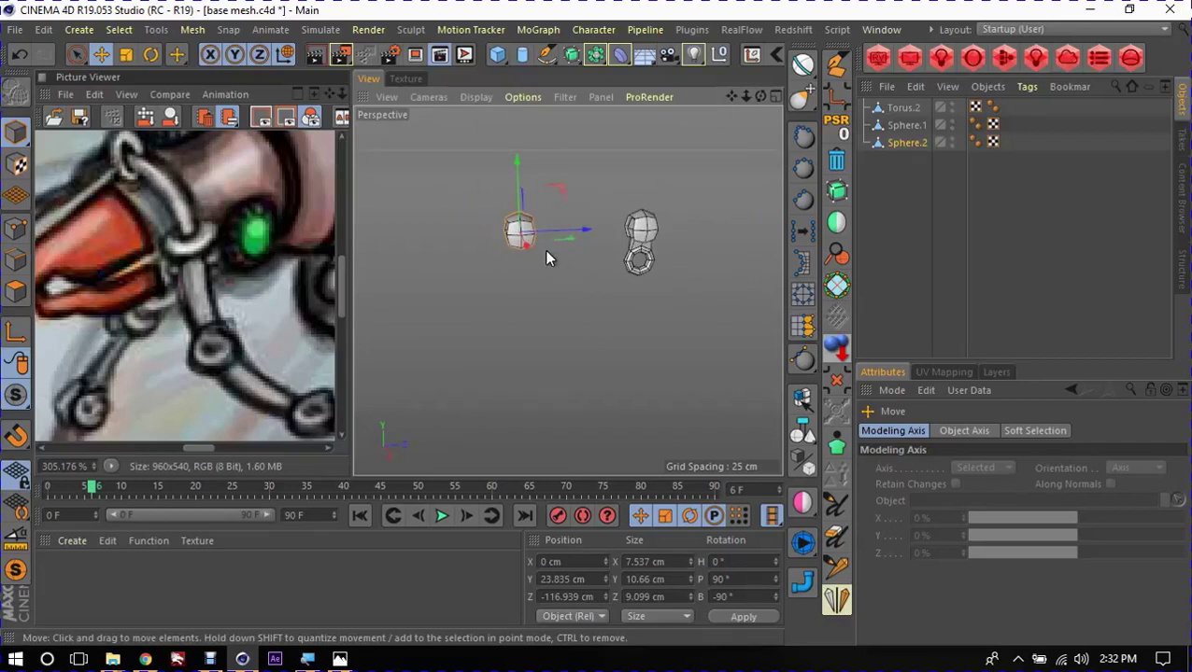
{"action": "mouse_move", "coordinate": [533, 269]}
{"action": "left_mouse_down", "text": "alt"}
{"action": "mouse_move", "coordinate": [493, 242]}
{"action": "mouse_move", "coordinate": [673, 236]}
{"action": "mouse_move", "coordinate": [640, 167]}
{"action": "left_mouse_up", "text": "alt"}
{"action": "scroll", "coordinate": [505, 238], "scroll_direction": "up", "scroll_amount": 5}
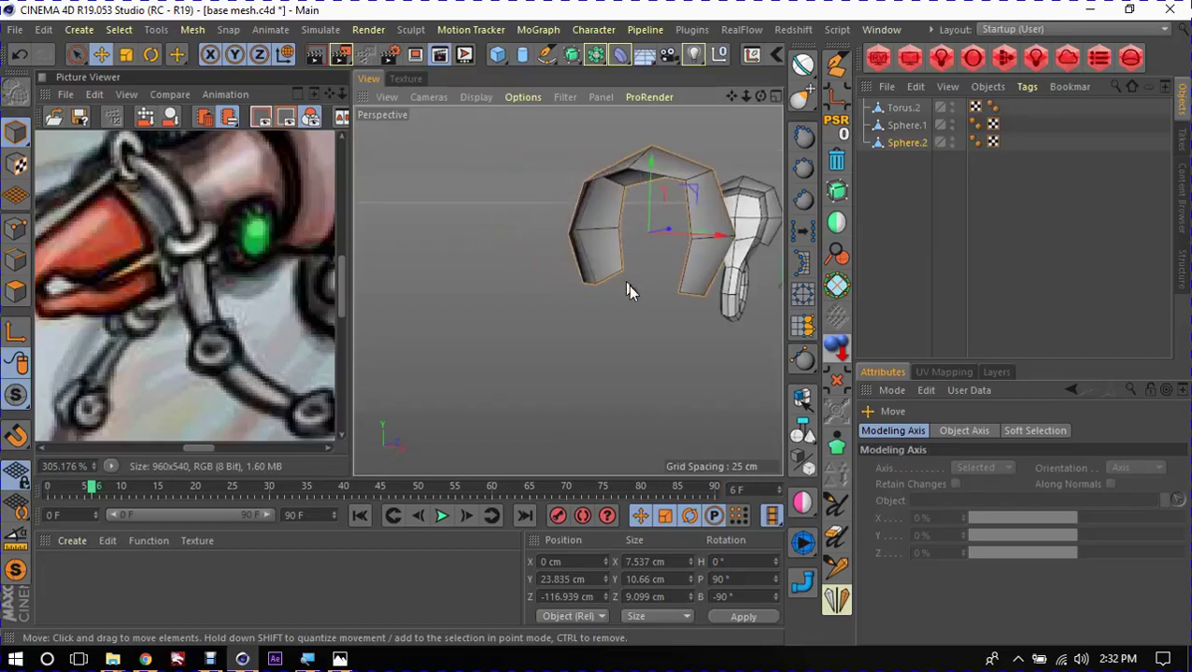
{"action": "mouse_move", "coordinate": [713, 220]}
{"action": "left_mouse_down", "text": "alt"}
{"action": "mouse_move", "coordinate": [638, 239]}
{"action": "mouse_move", "coordinate": [478, 231]}
{"action": "mouse_move", "coordinate": [527, 242]}
{"action": "mouse_move", "coordinate": [522, 258]}
{"action": "mouse_move", "coordinate": [468, 252]}
{"action": "mouse_move", "coordinate": [509, 268]}
{"action": "left_mouse_up", "text": "alt"}
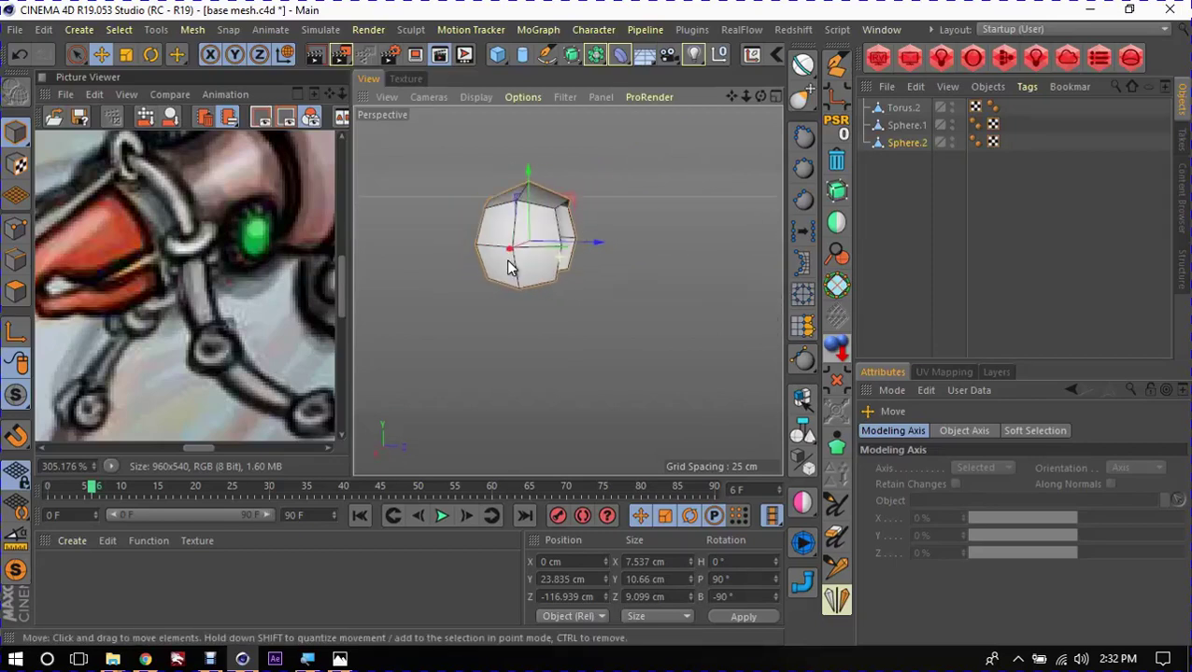
{"action": "left_click", "coordinate": [497, 54]}
Step: Add a new hexahedron sphere, reset its transforms, and shrink it to 9.2 cm
{"action": "left_click", "coordinate": [831, 112]}
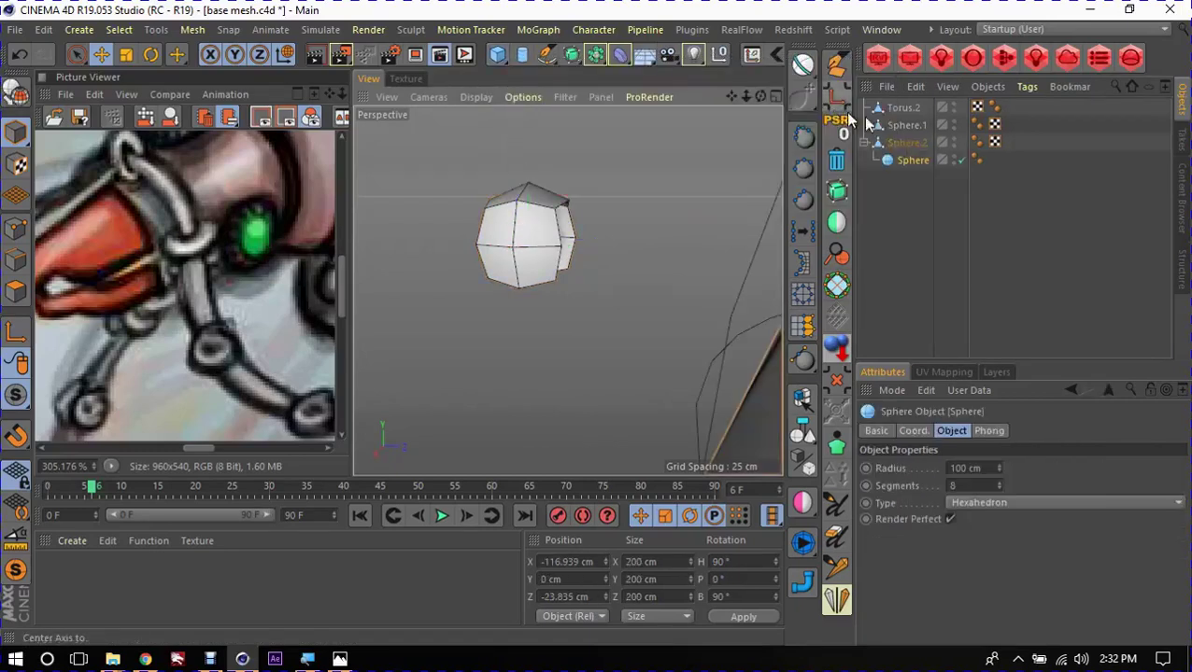
{"action": "left_click", "coordinate": [838, 127]}
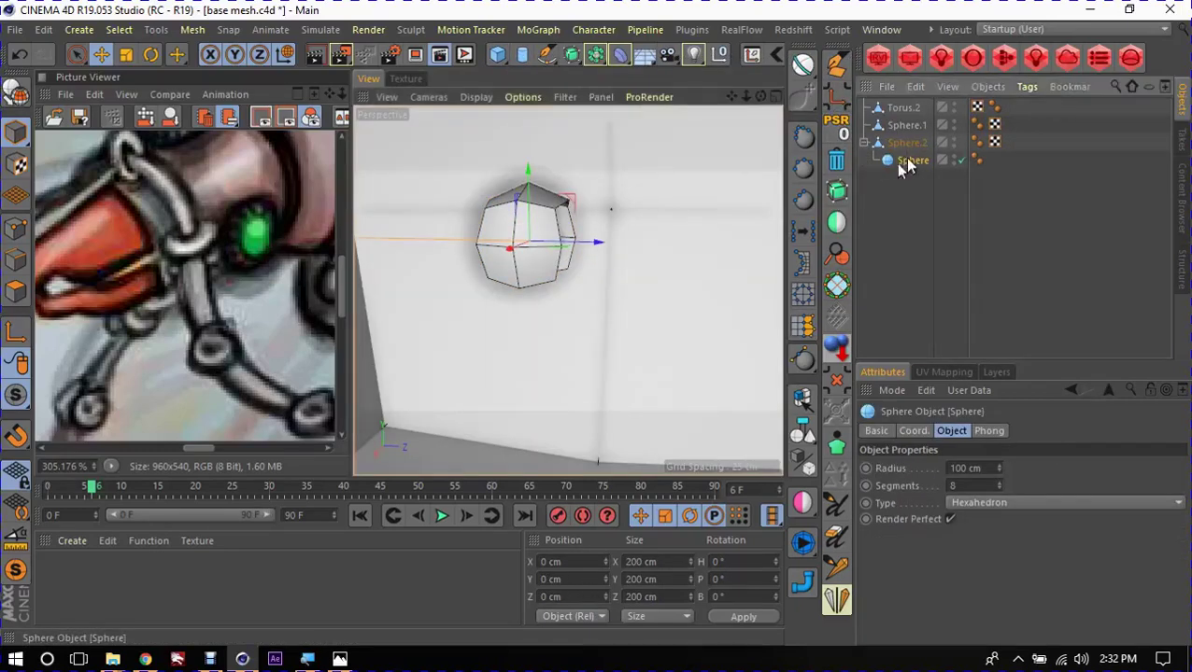
{"action": "key", "text": "t"}
{"action": "mouse_move", "coordinate": [556, 309]}
{"action": "left_mouse_down"}
{"action": "mouse_move", "coordinate": [599, 331]}
{"action": "mouse_move", "coordinate": [592, 323]}
{"action": "left_mouse_up"}
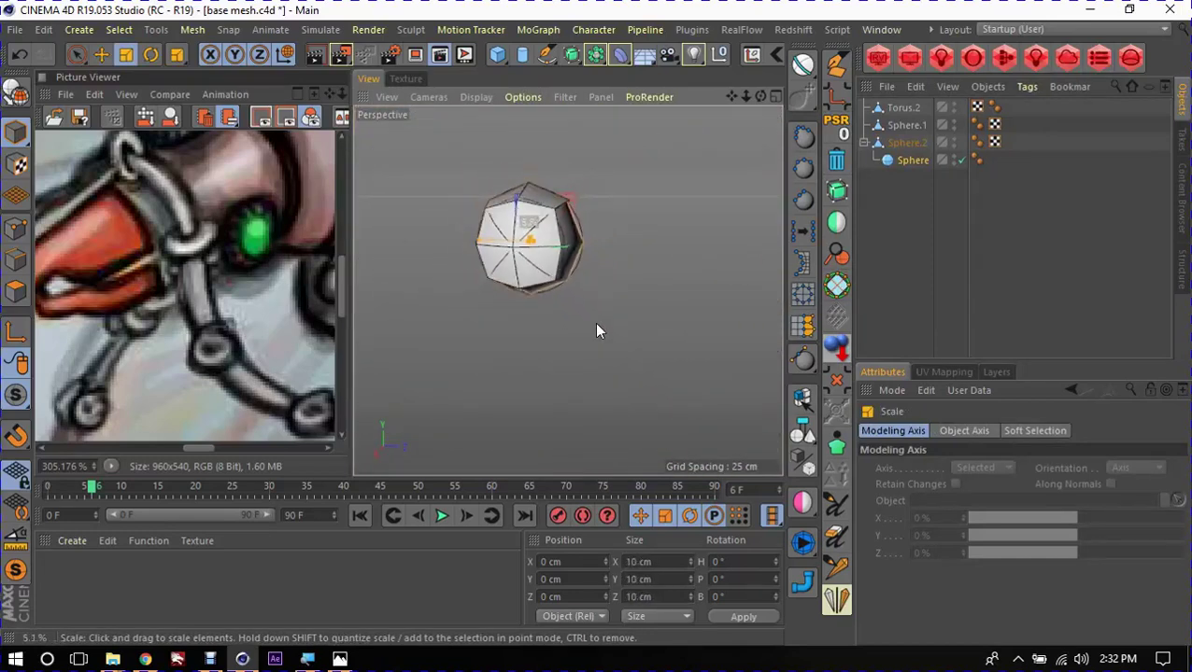
Step: Delete the copied Sphere.2 and orbit back to show the torus
{"action": "left_click", "coordinate": [911, 162]}
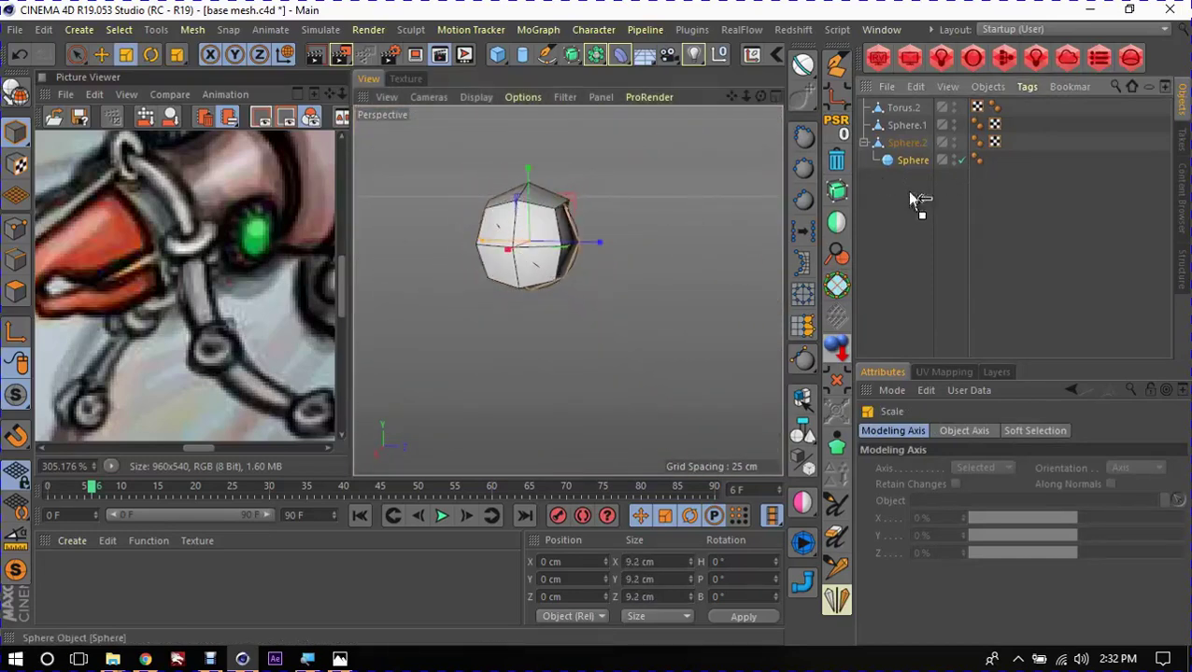
{"action": "left_click", "coordinate": [906, 145]}
{"action": "key", "text": "Delete"}
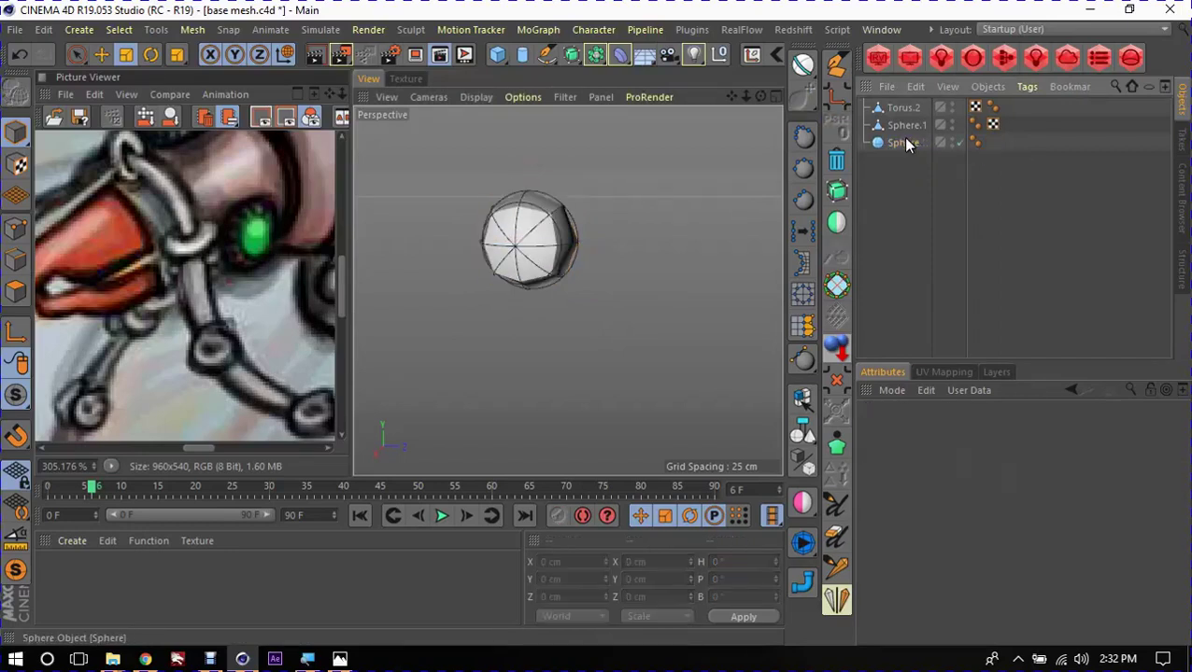
{"action": "scroll", "coordinate": [518, 229], "scroll_direction": "down", "scroll_amount": 3}
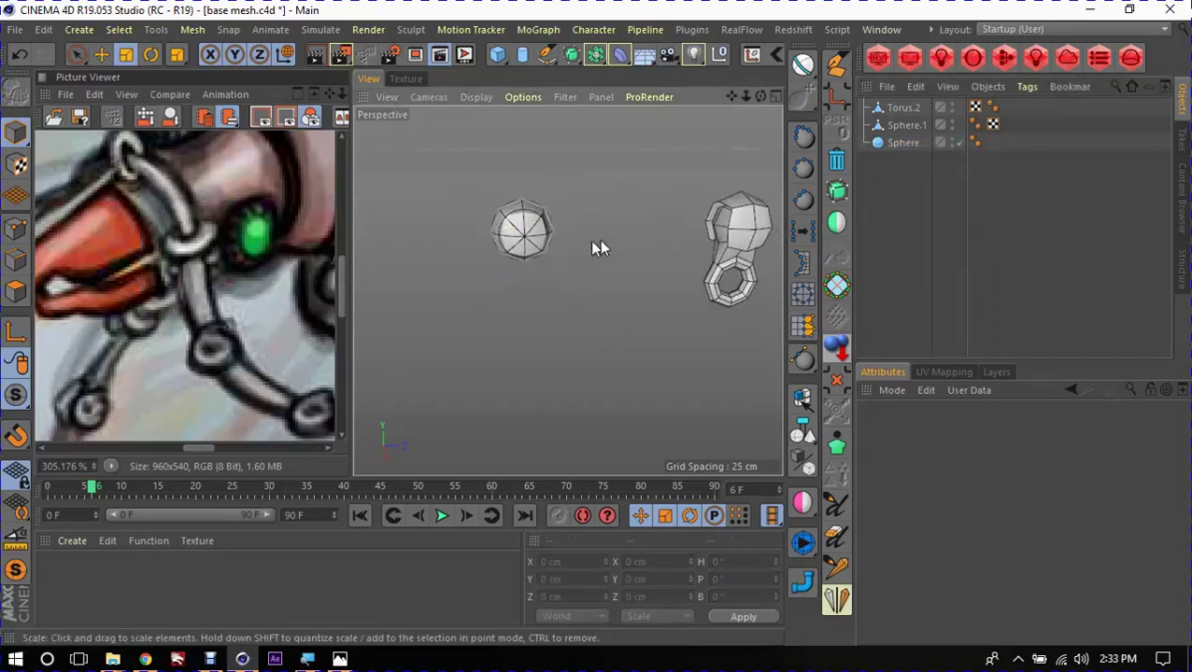
{"action": "middle_click_drag", "start_coordinate": [599, 247], "coordinate": [557, 251], "text": "alt"}
{"action": "left_click_drag", "start_coordinate": [558, 250], "coordinate": [492, 258], "text": "alt"}
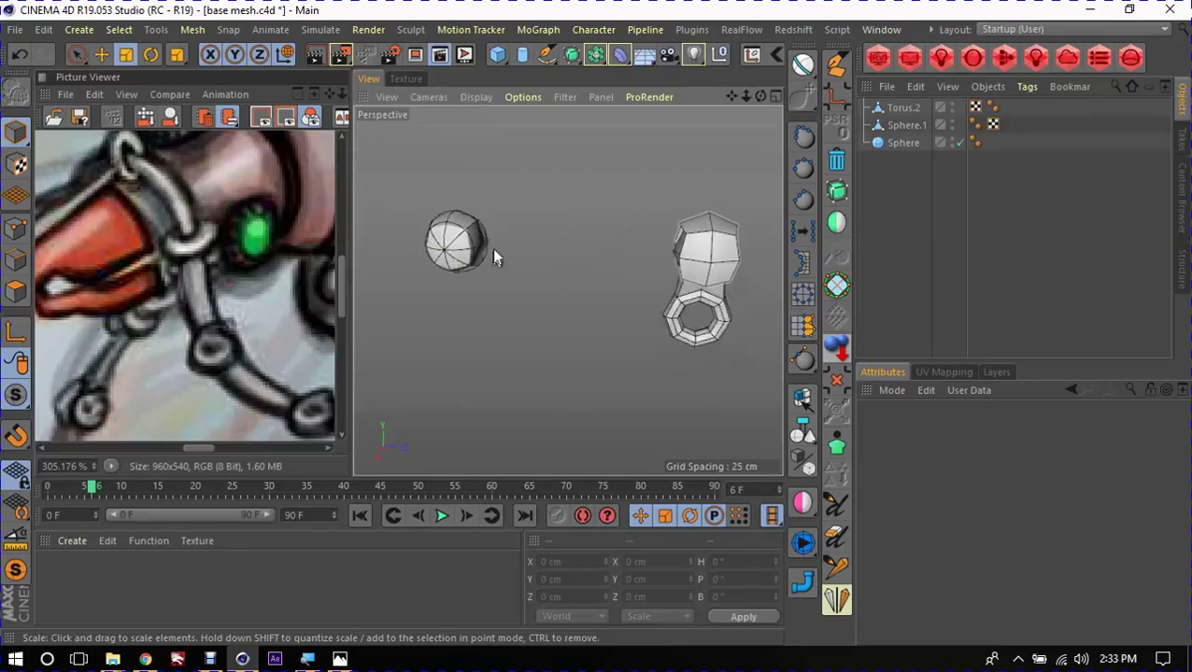
{"action": "scroll", "coordinate": [481, 241], "scroll_direction": "up", "scroll_amount": 2}
{"action": "scroll", "coordinate": [481, 241], "scroll_direction": "up", "scroll_amount": 2}
Step: Make the small sphere editable and delete its selected polygons
{"action": "left_click", "coordinate": [490, 241]}
{"action": "key", "text": "c"}
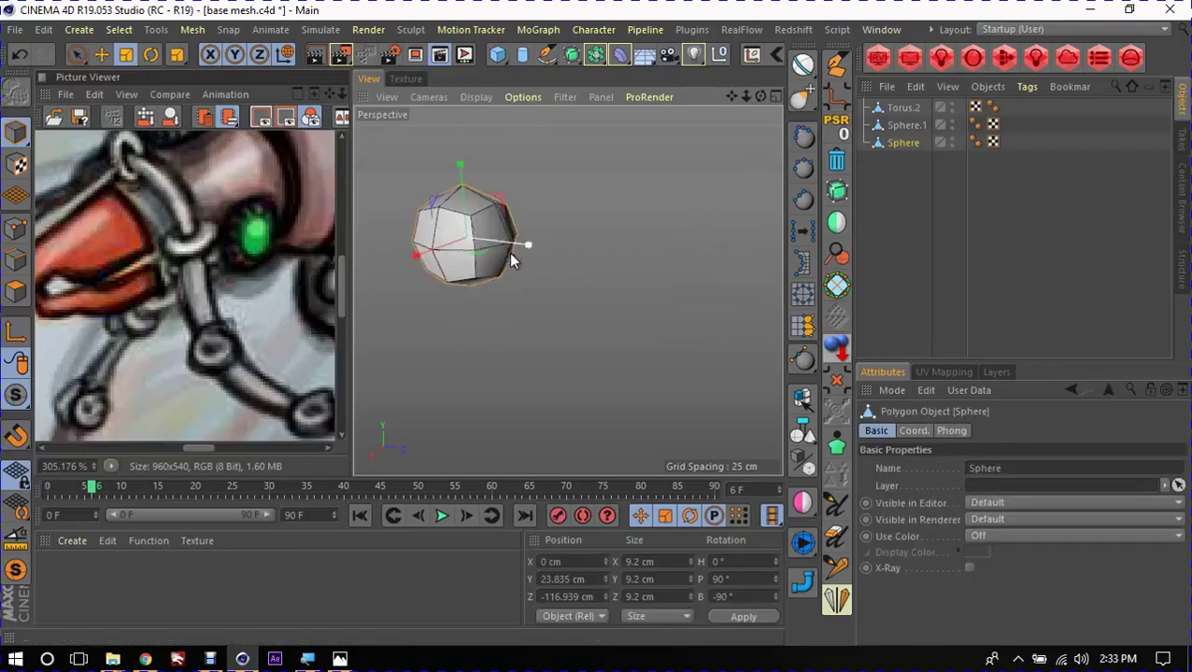
{"action": "mouse_move", "coordinate": [508, 252]}
{"action": "left_mouse_down", "text": "alt"}
{"action": "mouse_move", "coordinate": [426, 258]}
{"action": "mouse_move", "coordinate": [656, 247]}
{"action": "mouse_move", "coordinate": [483, 228]}
{"action": "mouse_move", "coordinate": [593, 242]}
{"action": "left_mouse_up", "text": "alt"}
{"action": "left_click", "coordinate": [499, 252]}
{"action": "left_click", "coordinate": [840, 164]}
Step: Connect Sphere.1 and the new Sphere into a single Sphere.2 object
{"action": "left_click", "coordinate": [904, 125]}
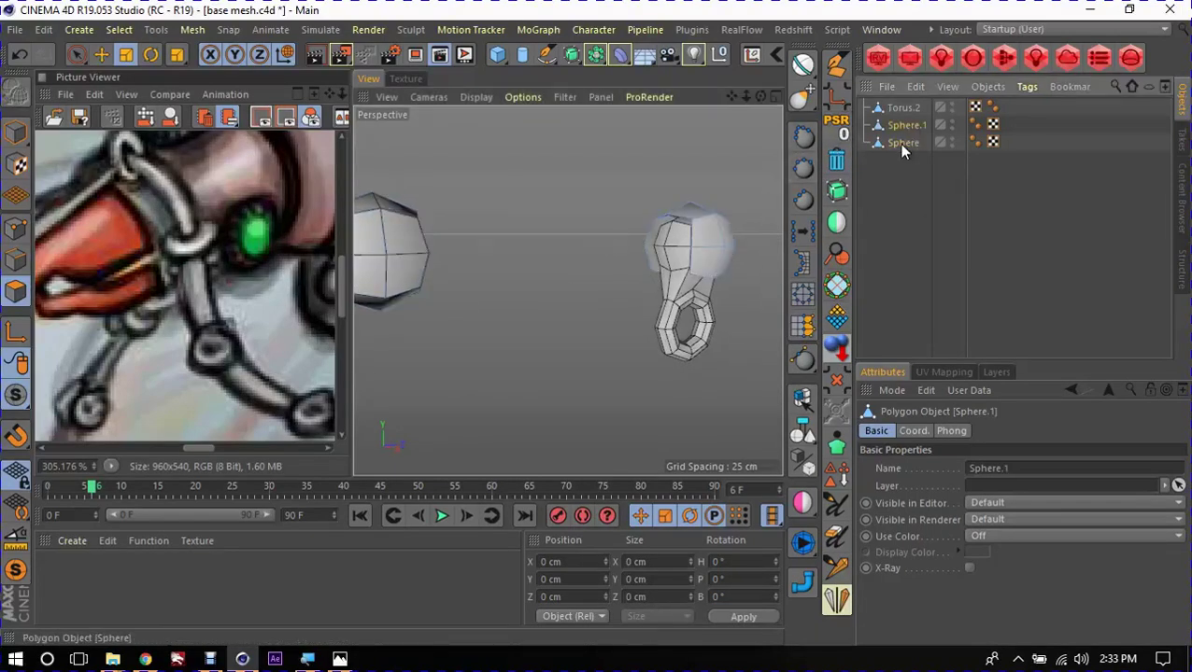
{"action": "left_click", "coordinate": [899, 144], "text": "ctrl"}
{"action": "key", "text": "ctrl+shift+c"}
{"action": "mouse_move", "coordinate": [687, 264]}
{"action": "left_mouse_down", "text": "alt"}
{"action": "mouse_move", "coordinate": [481, 285]}
{"action": "mouse_move", "coordinate": [612, 274]}
{"action": "mouse_move", "coordinate": [504, 278]}
{"action": "mouse_move", "coordinate": [445, 324]}
{"action": "mouse_move", "coordinate": [442, 292]}
{"action": "mouse_move", "coordinate": [473, 289]}
{"action": "mouse_move", "coordinate": [408, 279]}
{"action": "left_mouse_up", "text": "alt"}
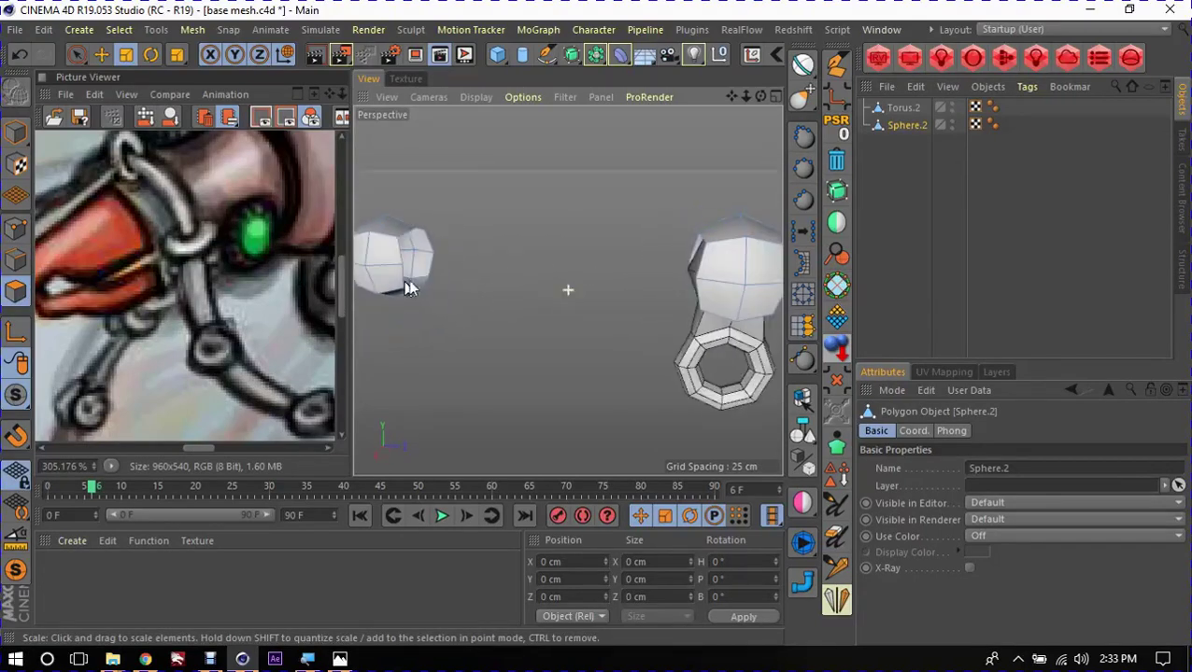
Step: Extrude a side face of the small sphere into a long tube and pull its end back slightly
{"action": "left_click", "coordinate": [413, 239]}
{"action": "left_click", "coordinate": [413, 238]}
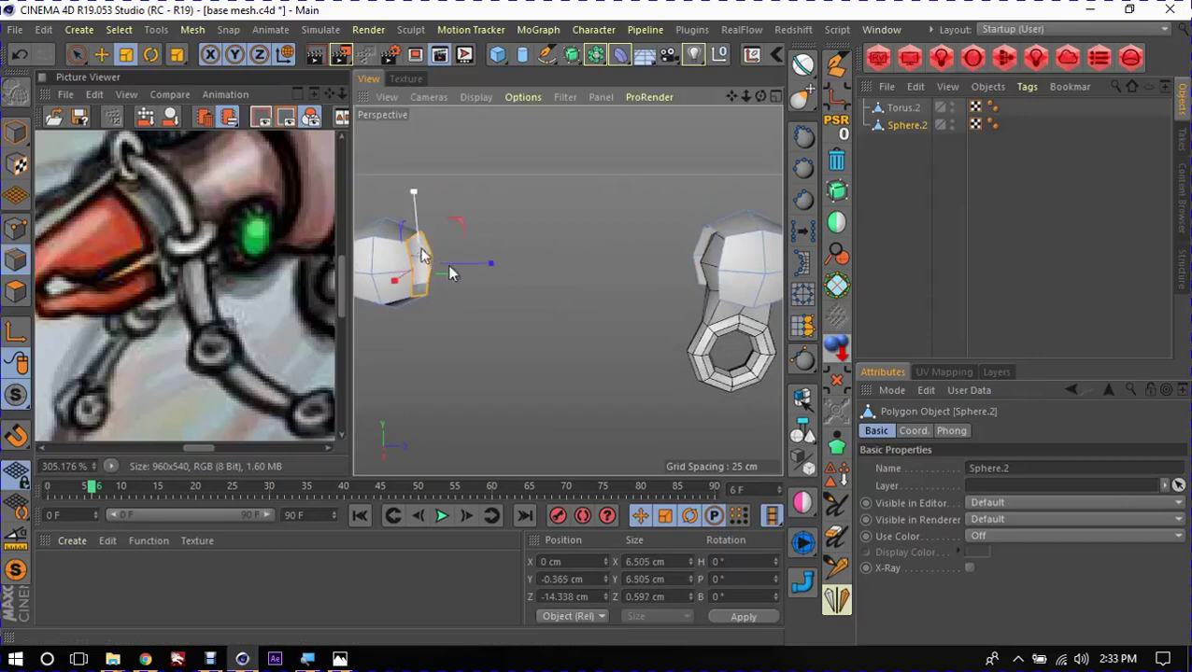
{"action": "key", "text": "e"}
{"action": "mouse_move", "coordinate": [494, 268]}
{"action": "left_mouse_down", "text": "ctrl"}
{"action": "mouse_move", "coordinate": [732, 266]}
{"action": "mouse_move", "coordinate": [689, 243]}
{"action": "mouse_move", "coordinate": [617, 256]}
{"action": "mouse_move", "coordinate": [631, 300]}
{"action": "mouse_move", "coordinate": [560, 320]}
{"action": "mouse_move", "coordinate": [600, 322]}
{"action": "mouse_move", "coordinate": [586, 323]}
{"action": "left_mouse_up", "text": "ctrl"}
{"action": "scroll", "coordinate": [621, 243], "scroll_direction": "up", "scroll_amount": 3}
{"action": "mouse_move", "coordinate": [558, 262]}
{"action": "left_mouse_down", "text": "alt"}
{"action": "mouse_move", "coordinate": [606, 383]}
{"action": "mouse_move", "coordinate": [609, 277]}
{"action": "mouse_move", "coordinate": [589, 248]}
{"action": "mouse_move", "coordinate": [631, 306]}
{"action": "mouse_move", "coordinate": [566, 151]}
{"action": "mouse_move", "coordinate": [552, 246]}
{"action": "left_mouse_up", "text": "alt"}
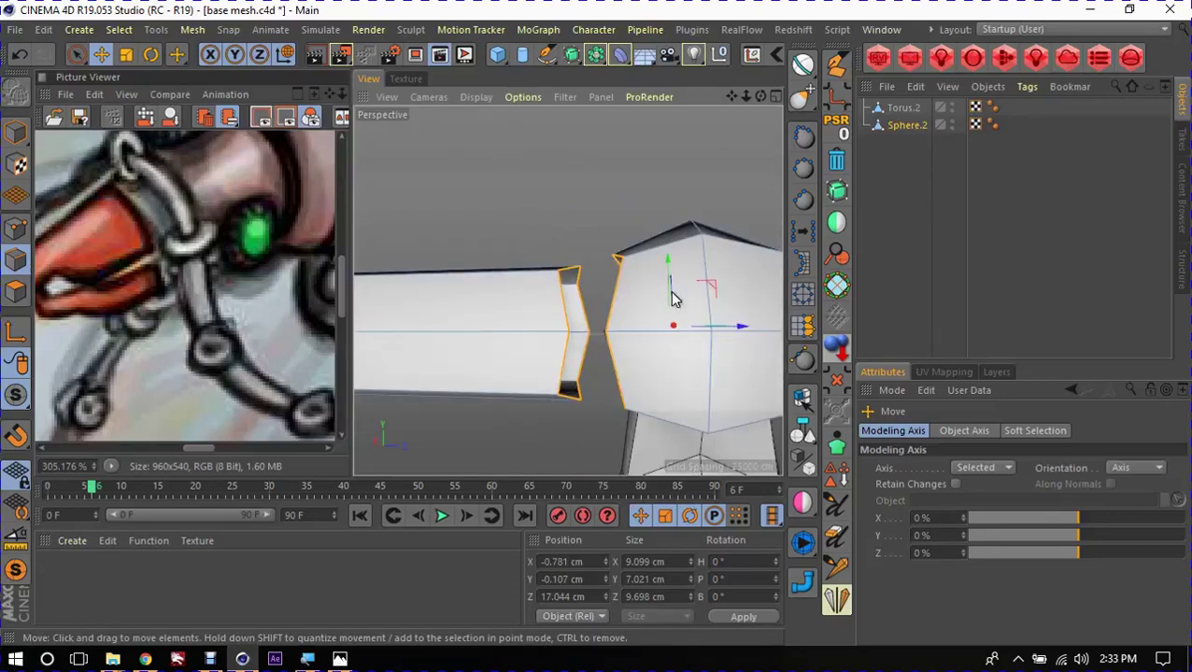
Step: Show the model as wireframe lines, orbit to the joint, and call up the mesh commands
{"action": "key", "text": "n"}
{"action": "key", "text": "g"}
{"action": "mouse_move", "coordinate": [674, 317]}
{"action": "left_mouse_down", "text": "alt"}
{"action": "mouse_move", "coordinate": [691, 329]}
{"action": "mouse_move", "coordinate": [630, 322]}
{"action": "mouse_move", "coordinate": [652, 338]}
{"action": "mouse_move", "coordinate": [598, 340]}
{"action": "mouse_move", "coordinate": [638, 293]}
{"action": "mouse_move", "coordinate": [612, 345]}
{"action": "mouse_move", "coordinate": [532, 352]}
{"action": "mouse_move", "coordinate": [607, 356]}
{"action": "left_mouse_up", "text": "alt"}
{"action": "key", "text": "space"}
{"action": "key", "text": "e"}
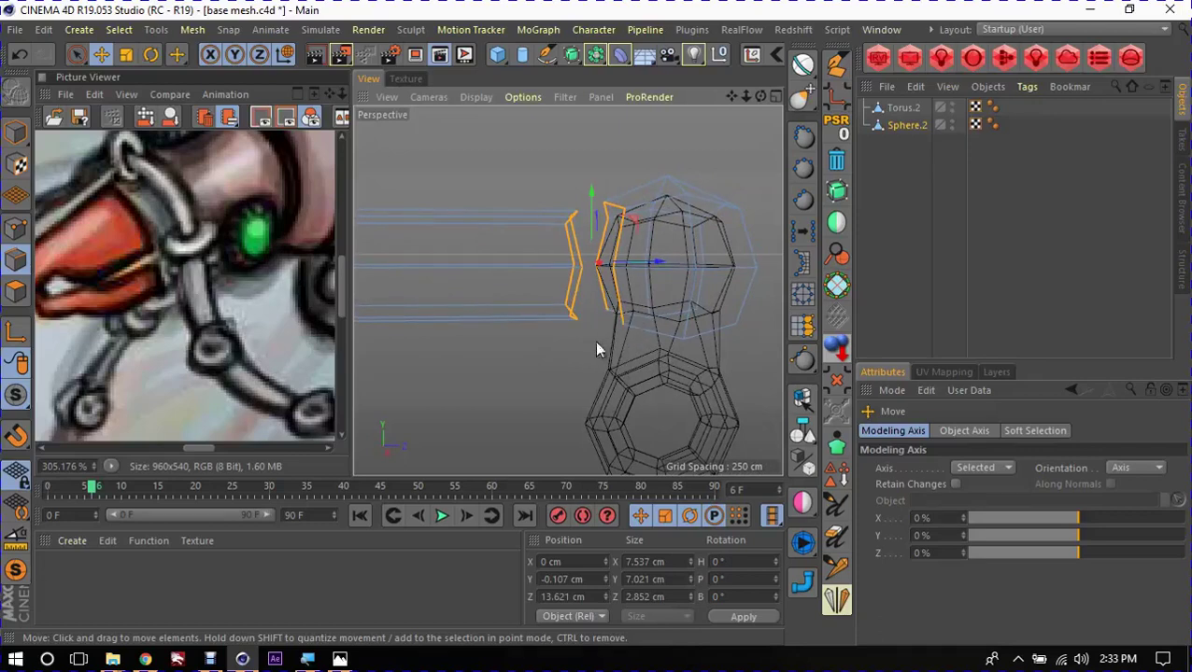
{"action": "scroll", "coordinate": [594, 341], "scroll_direction": "up", "scroll_amount": 3}
{"action": "key", "text": "space"}
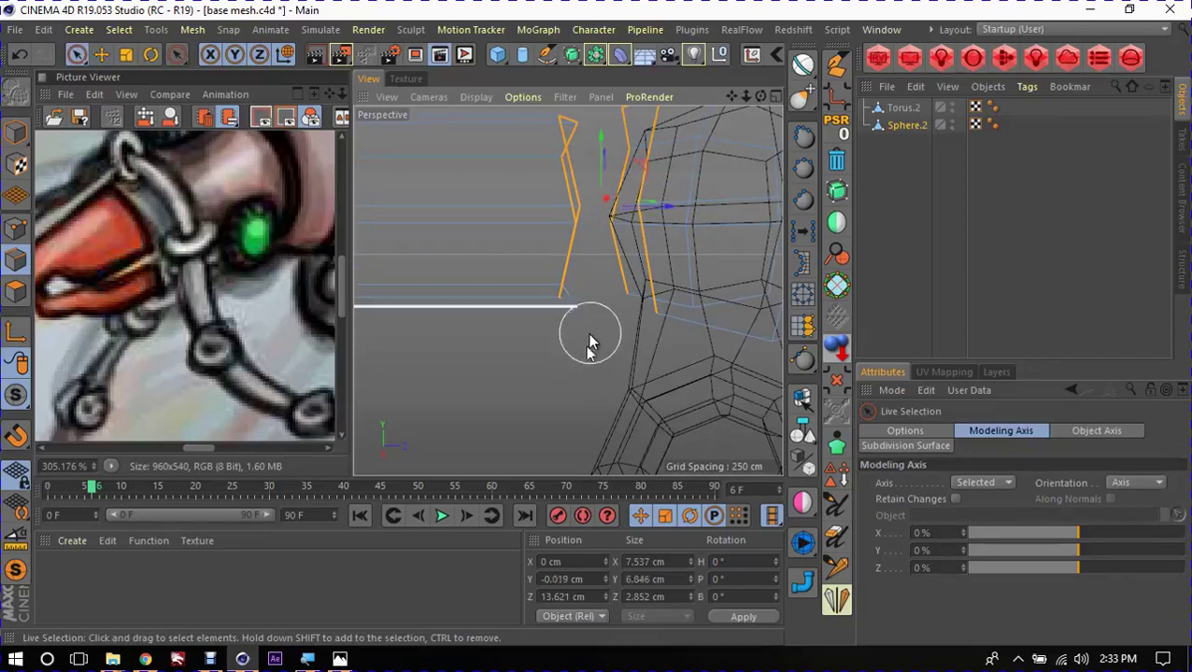
{"action": "scroll", "coordinate": [588, 336], "scroll_direction": "down", "scroll_amount": 1}
{"action": "scroll", "coordinate": [583, 332], "scroll_direction": "down", "scroll_amount": 1}
{"action": "scroll", "coordinate": [579, 331], "scroll_direction": "down", "scroll_amount": 1}
{"action": "scroll", "coordinate": [570, 336], "scroll_direction": "down", "scroll_amount": 1}
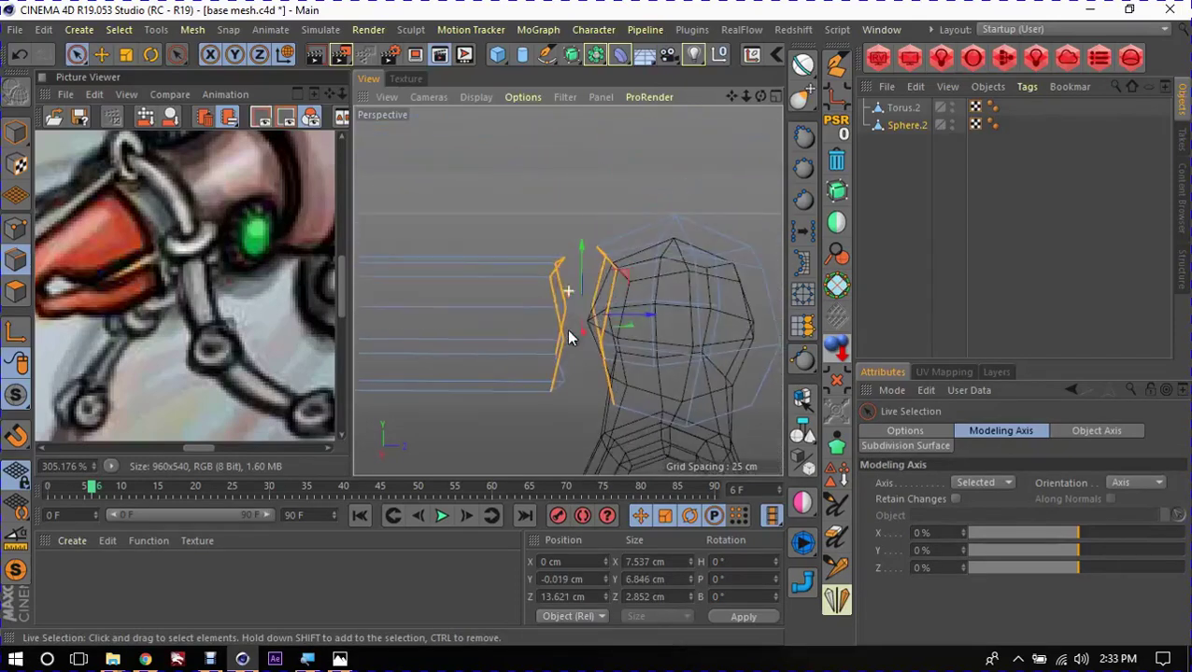
{"action": "key", "text": "m"}
{"action": "right_click", "coordinate": [481, 192]}
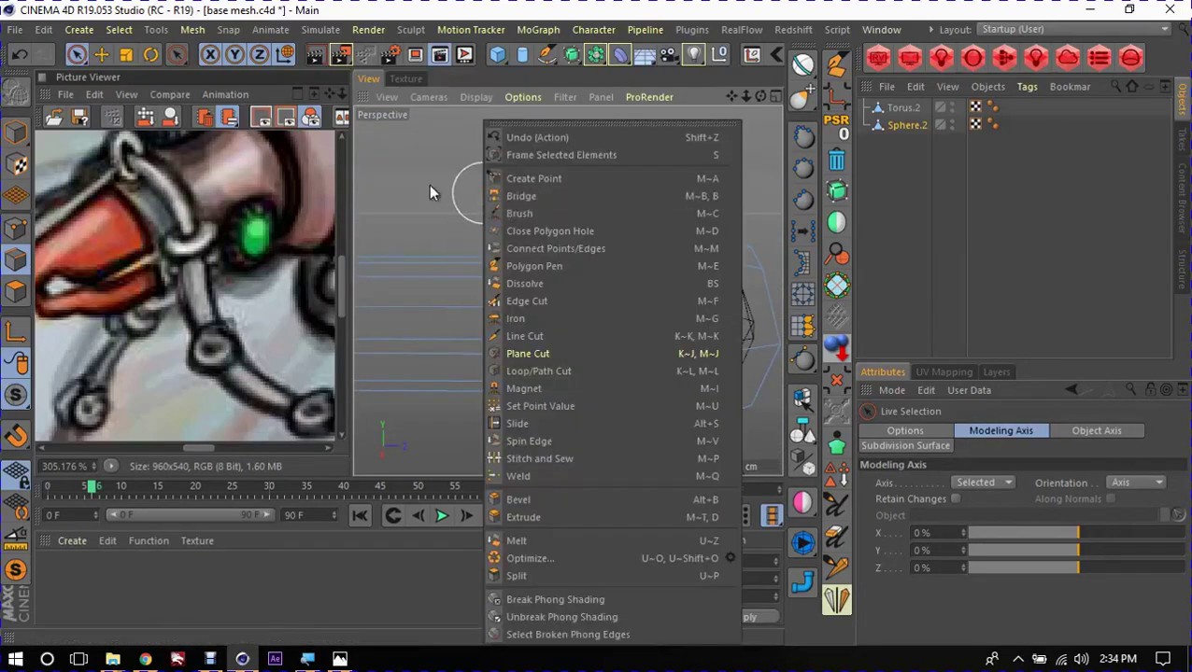
Step: Stitch and Sew the tube's open end to the other sphere's opening
{"action": "key", "text": "Escape"}
{"action": "right_click", "coordinate": [564, 201]}
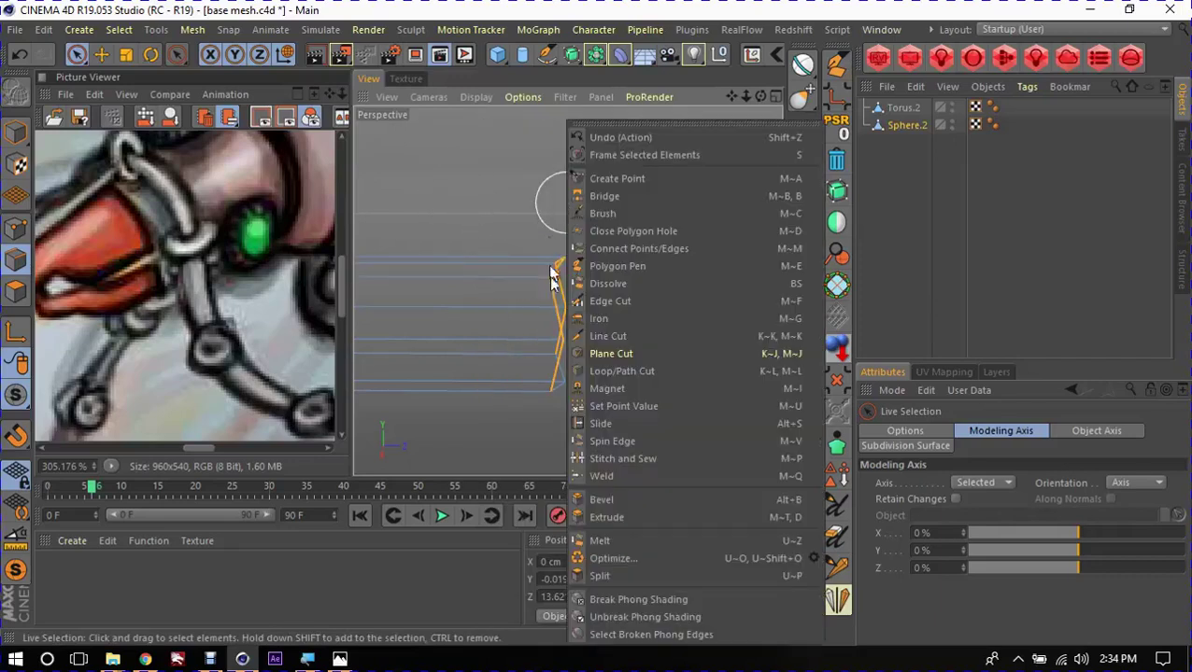
{"action": "left_click", "coordinate": [641, 459]}
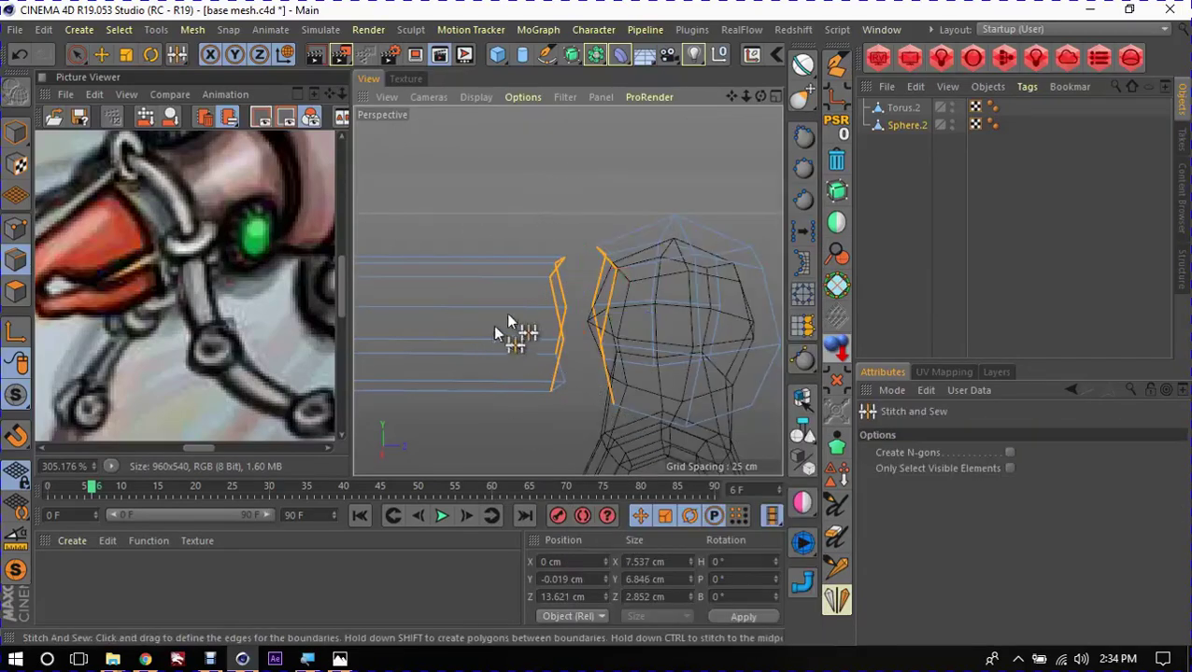
{"action": "left_click_drag", "start_coordinate": [584, 333], "coordinate": [649, 281]}
{"action": "mouse_move", "coordinate": [624, 369]}
{"action": "left_mouse_down", "text": "alt"}
{"action": "mouse_move", "coordinate": [487, 333]}
{"action": "mouse_move", "coordinate": [545, 336]}
{"action": "left_mouse_up", "text": "alt"}
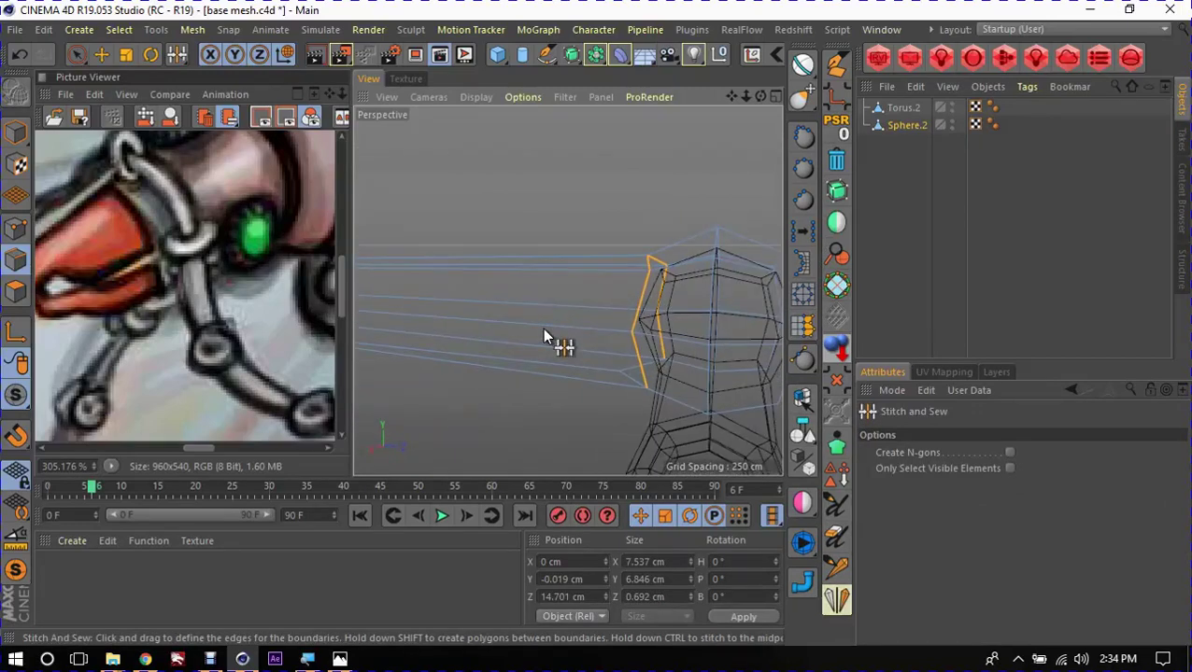
Step: Restore shaded display with lines, solo Sphere.2, and switch to point editing
{"action": "key", "text": "n"}
{"action": "key", "text": "b"}
{"action": "mouse_move", "coordinate": [665, 324]}
{"action": "left_mouse_down", "text": "alt"}
{"action": "mouse_move", "coordinate": [705, 322]}
{"action": "mouse_move", "coordinate": [678, 290]}
{"action": "mouse_move", "coordinate": [564, 259]}
{"action": "mouse_move", "coordinate": [608, 304]}
{"action": "mouse_move", "coordinate": [766, 322]}
{"action": "mouse_move", "coordinate": [528, 225]}
{"action": "mouse_move", "coordinate": [559, 273]}
{"action": "left_mouse_up", "text": "alt"}
{"action": "key", "text": "s"}
{"action": "key", "text": "e"}
{"action": "mouse_move", "coordinate": [569, 340]}
{"action": "left_mouse_down", "text": "alt"}
{"action": "mouse_move", "coordinate": [538, 324]}
{"action": "mouse_move", "coordinate": [591, 338]}
{"action": "mouse_move", "coordinate": [579, 283]}
{"action": "mouse_move", "coordinate": [607, 274]}
{"action": "left_mouse_up", "text": "alt"}
{"action": "key", "text": "Return"}
{"action": "mouse_move", "coordinate": [451, 258]}
{"action": "left_mouse_down", "text": "alt"}
{"action": "mouse_move", "coordinate": [468, 327]}
{"action": "mouse_move", "coordinate": [568, 322]}
{"action": "mouse_move", "coordinate": [460, 298]}
{"action": "mouse_move", "coordinate": [536, 188]}
{"action": "mouse_move", "coordinate": [618, 251]}
{"action": "mouse_move", "coordinate": [607, 263]}
{"action": "mouse_move", "coordinate": [483, 273]}
{"action": "mouse_move", "coordinate": [524, 283]}
{"action": "left_mouse_up", "text": "alt"}
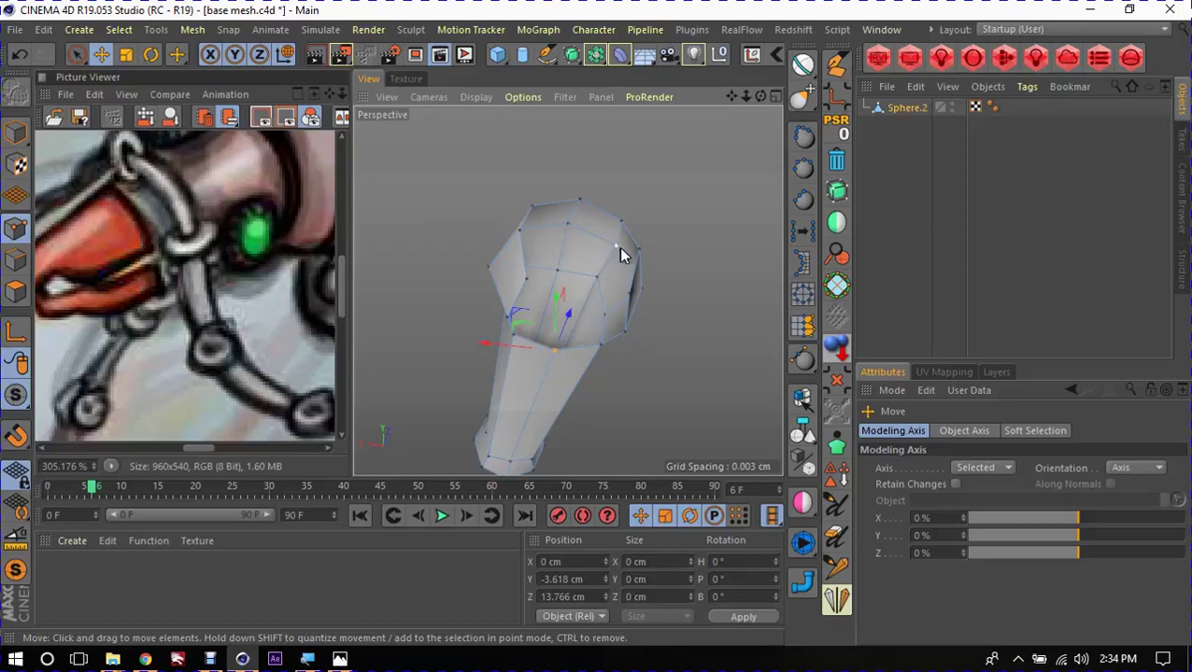
Step: Select the top ring and rim edge loops and scale them larger
{"action": "key", "text": "Return"}
{"action": "double_click", "coordinate": [612, 217]}
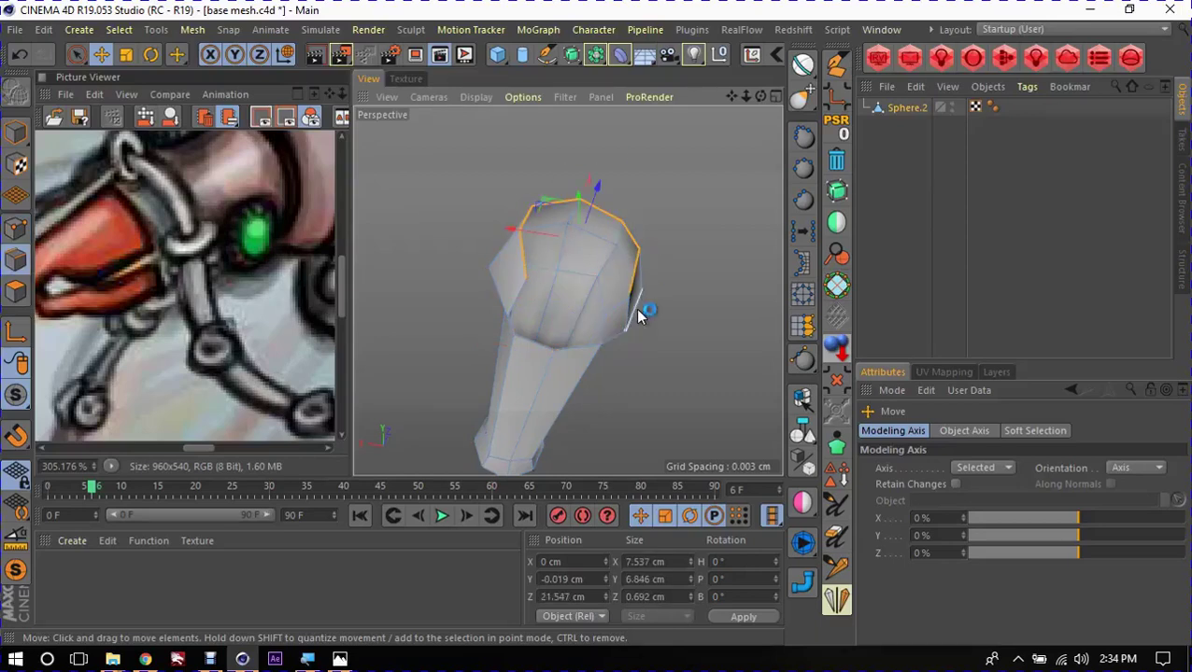
{"action": "double_click", "coordinate": [626, 318]}
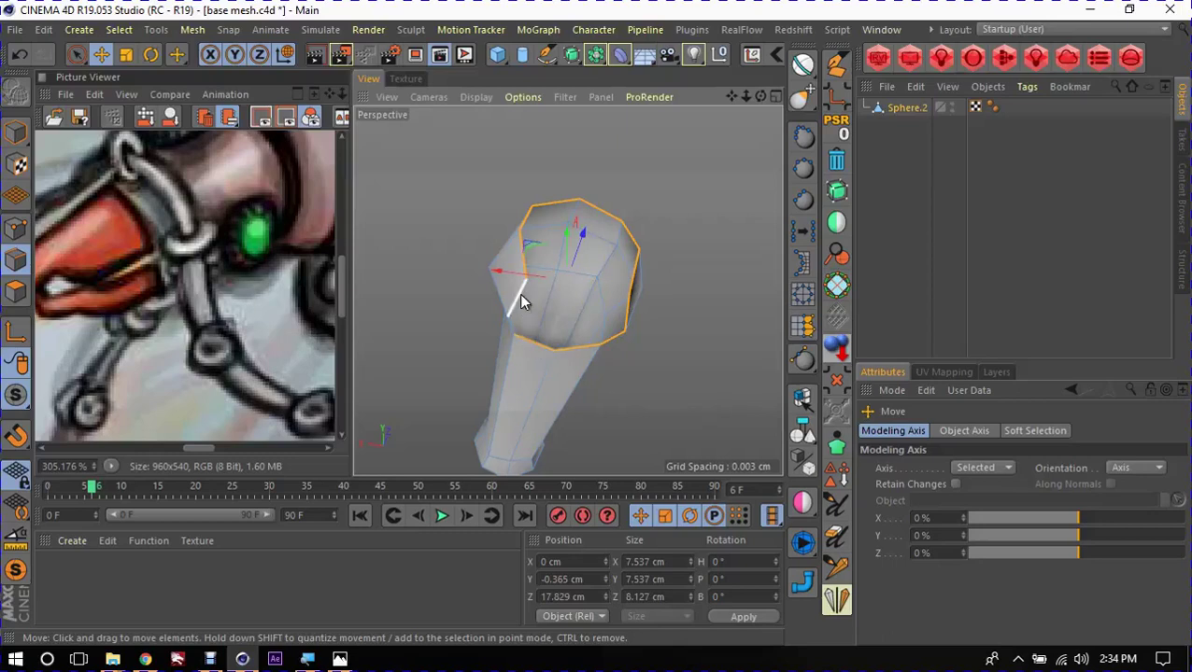
{"action": "mouse_move", "coordinate": [520, 300]}
{"action": "left_mouse_down", "text": "alt"}
{"action": "mouse_move", "coordinate": [606, 314]}
{"action": "mouse_move", "coordinate": [590, 280]}
{"action": "mouse_move", "coordinate": [598, 320]}
{"action": "mouse_move", "coordinate": [614, 277]}
{"action": "mouse_move", "coordinate": [592, 289]}
{"action": "left_mouse_up", "text": "alt"}
{"action": "key", "text": "t"}
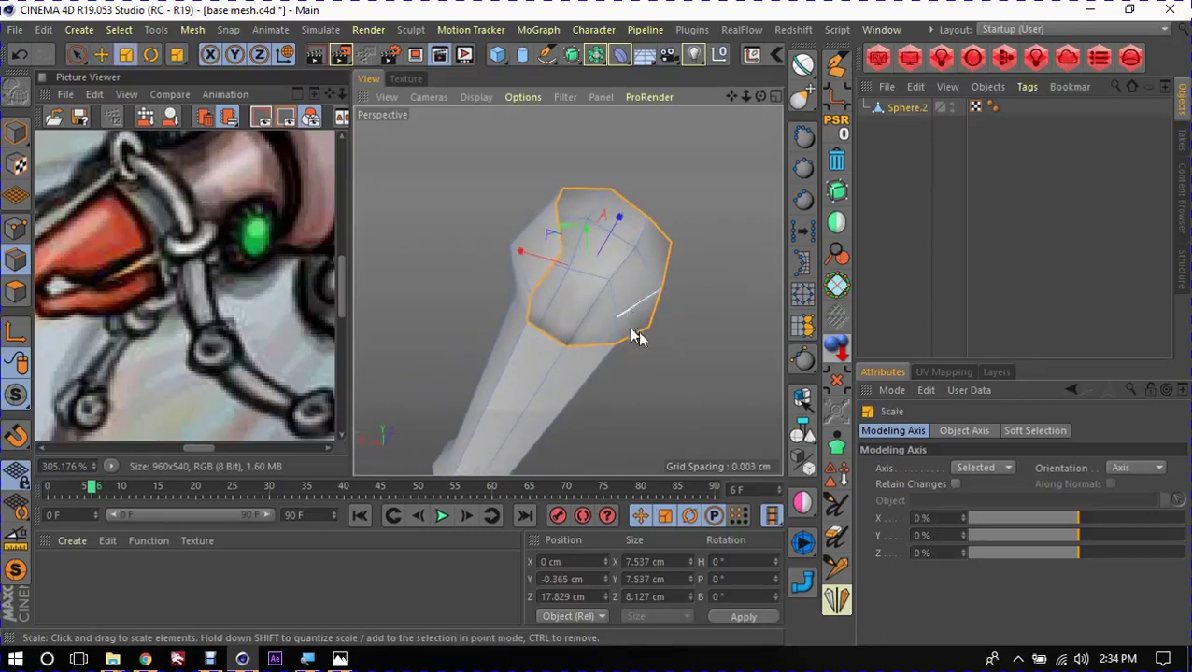
{"action": "mouse_move", "coordinate": [637, 331]}
{"action": "left_mouse_down"}
{"action": "mouse_move", "coordinate": [697, 344]}
{"action": "mouse_move", "coordinate": [594, 341]}
{"action": "left_mouse_up"}
Step: Collapse the opening's edge loop to its centre point
{"action": "mouse_move", "coordinate": [614, 281]}
{"action": "left_mouse_down", "text": "alt"}
{"action": "mouse_move", "coordinate": [619, 301]}
{"action": "mouse_move", "coordinate": [563, 318]}
{"action": "mouse_move", "coordinate": [619, 287]}
{"action": "mouse_move", "coordinate": [615, 267]}
{"action": "mouse_move", "coordinate": [691, 163]}
{"action": "left_mouse_up", "text": "alt"}
{"action": "scroll", "coordinate": [619, 288], "scroll_direction": "up", "scroll_amount": 3}
{"action": "key", "text": "e"}
{"action": "scroll", "coordinate": [608, 287], "scroll_direction": "up", "scroll_amount": 3}
{"action": "key", "text": "u"}
{"action": "key", "text": "c"}
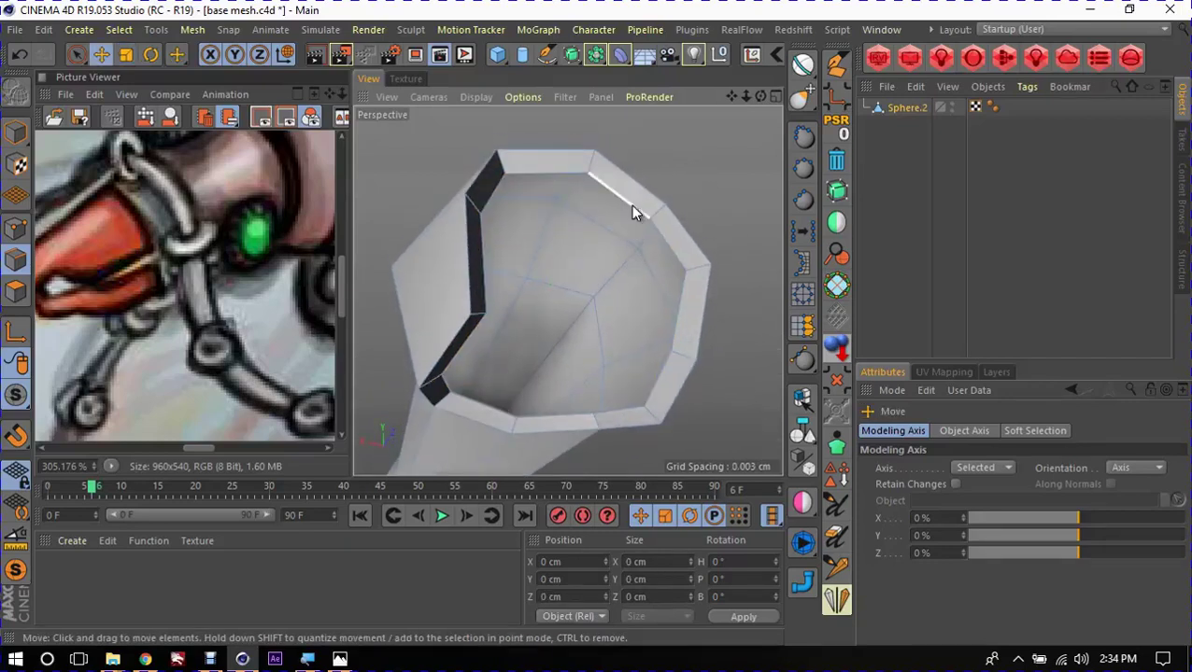
Step: Pull the two top rim edges of the opening down and inward, then inspect them
{"action": "left_click", "coordinate": [624, 197]}
{"action": "left_click", "coordinate": [546, 171], "text": "shift"}
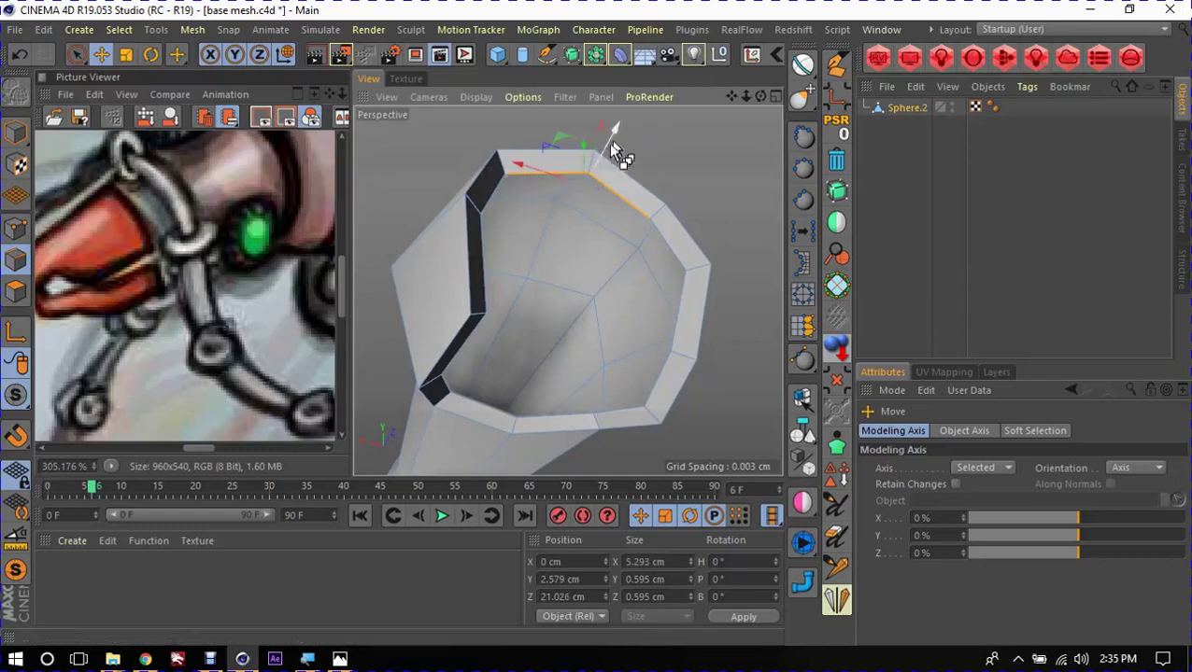
{"action": "mouse_move", "coordinate": [608, 143]}
{"action": "left_mouse_down"}
{"action": "mouse_move", "coordinate": [570, 204]}
{"action": "mouse_move", "coordinate": [576, 299]}
{"action": "mouse_move", "coordinate": [575, 242]}
{"action": "mouse_move", "coordinate": [525, 231]}
{"action": "mouse_move", "coordinate": [546, 298]}
{"action": "mouse_move", "coordinate": [514, 309]}
{"action": "mouse_move", "coordinate": [545, 298]}
{"action": "left_mouse_up"}
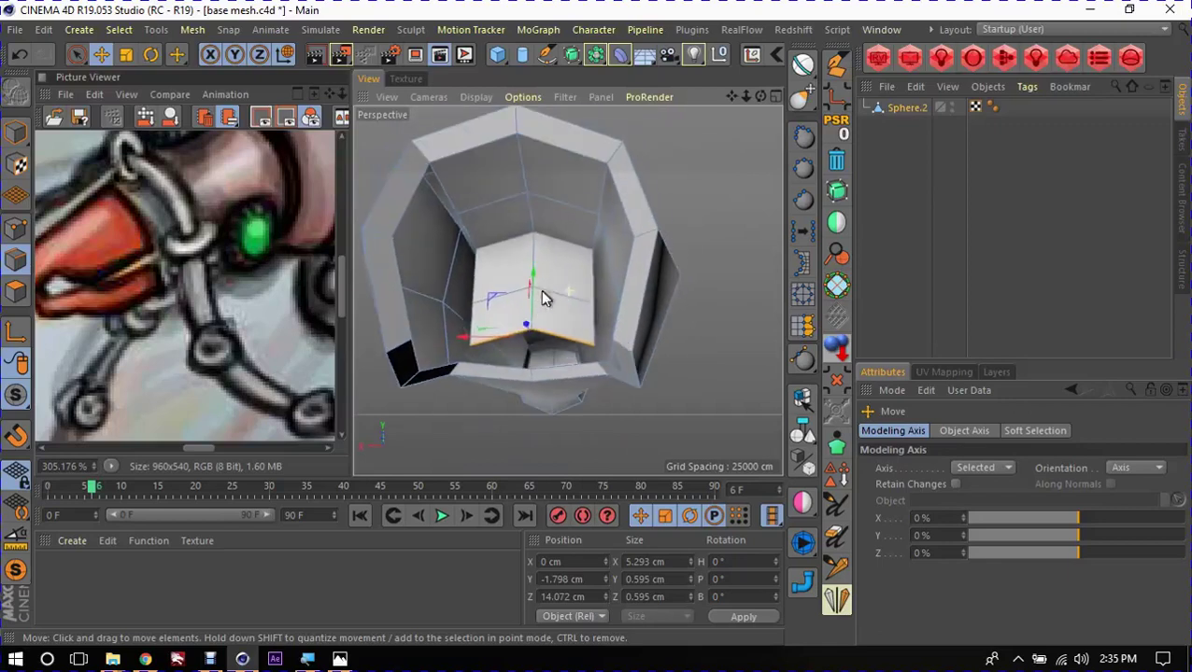
{"action": "left_click_drag", "start_coordinate": [548, 241], "coordinate": [541, 164], "text": "alt"}
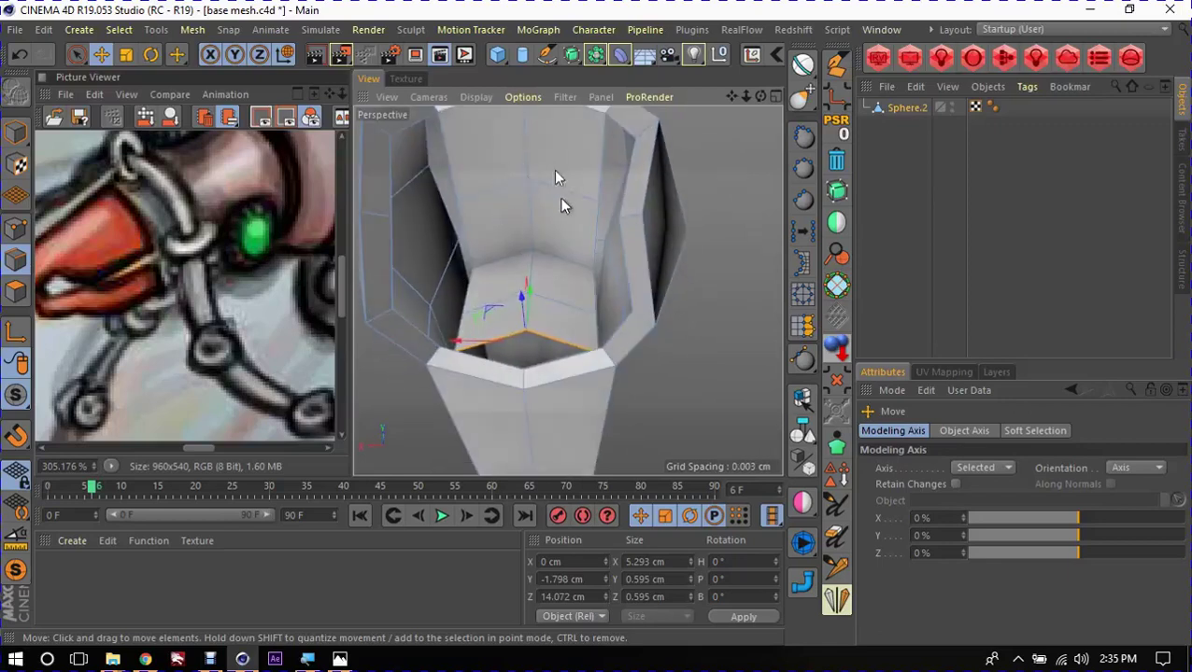
{"action": "mouse_move", "coordinate": [561, 226]}
{"action": "left_mouse_down", "text": "alt"}
{"action": "mouse_move", "coordinate": [567, 247]}
{"action": "mouse_move", "coordinate": [509, 138]}
{"action": "left_mouse_up", "text": "alt"}
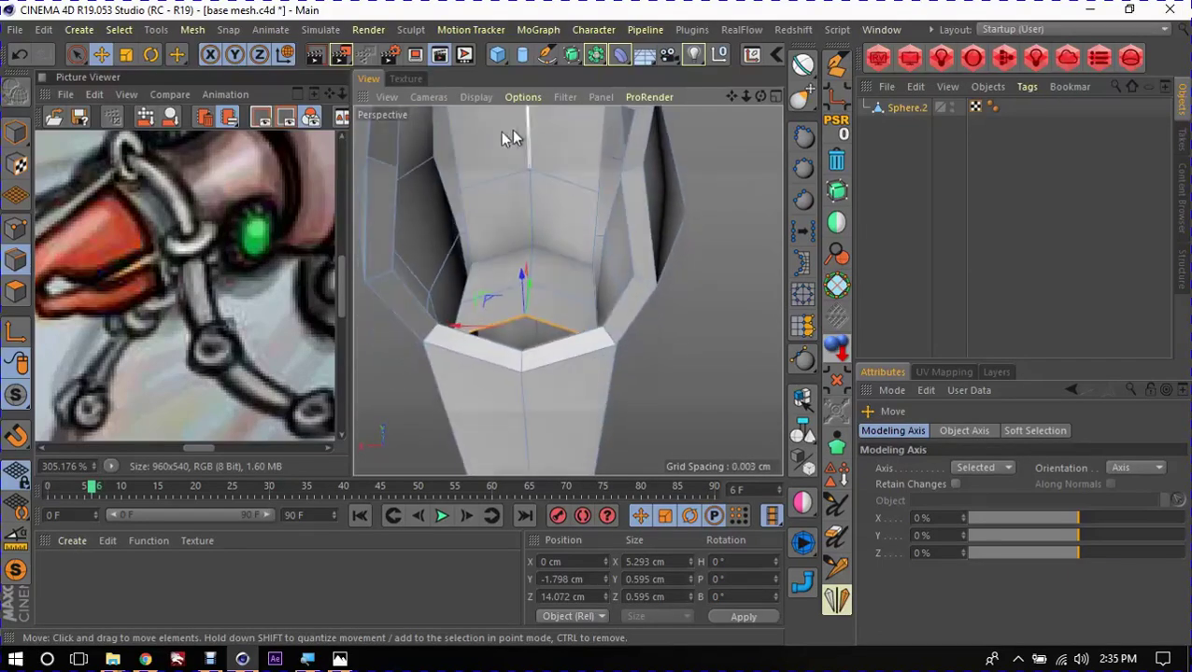
{"action": "mouse_move", "coordinate": [549, 203]}
{"action": "left_mouse_down", "text": "alt"}
{"action": "mouse_move", "coordinate": [532, 313]}
{"action": "mouse_move", "coordinate": [525, 269]}
{"action": "mouse_move", "coordinate": [572, 224]}
{"action": "left_mouse_up", "text": "alt"}
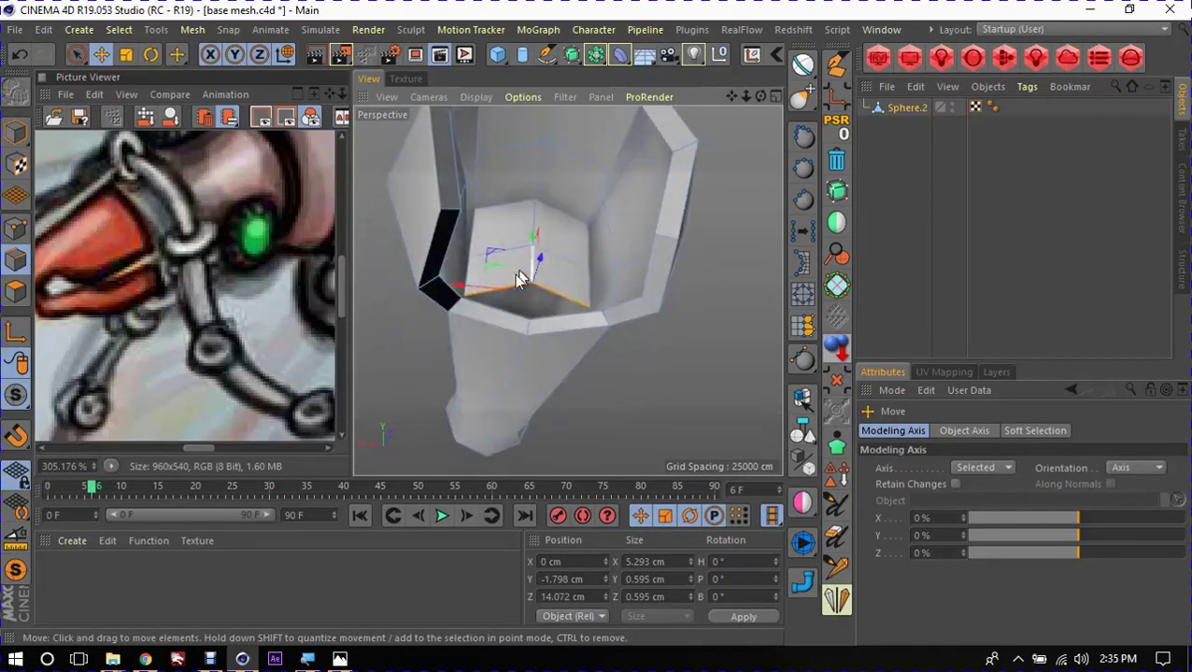
{"action": "scroll", "coordinate": [536, 271], "scroll_direction": "up", "scroll_amount": 3}
{"action": "scroll", "coordinate": [536, 271], "scroll_direction": "up", "scroll_amount": 2}
Step: Sew the front gap's two edge loops together with Stitch and Sew
{"action": "left_click_drag", "start_coordinate": [588, 290], "coordinate": [614, 349], "text": "alt"}
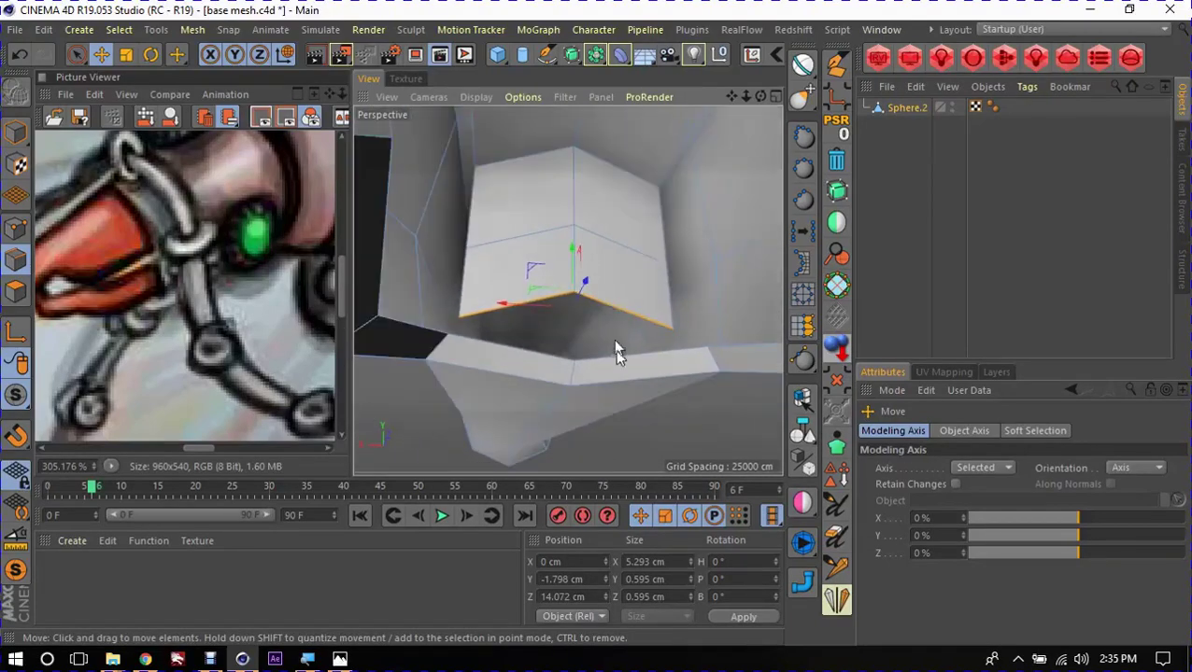
{"action": "left_click", "coordinate": [612, 358], "text": "shift"}
{"action": "left_click", "coordinate": [523, 353], "text": "shift"}
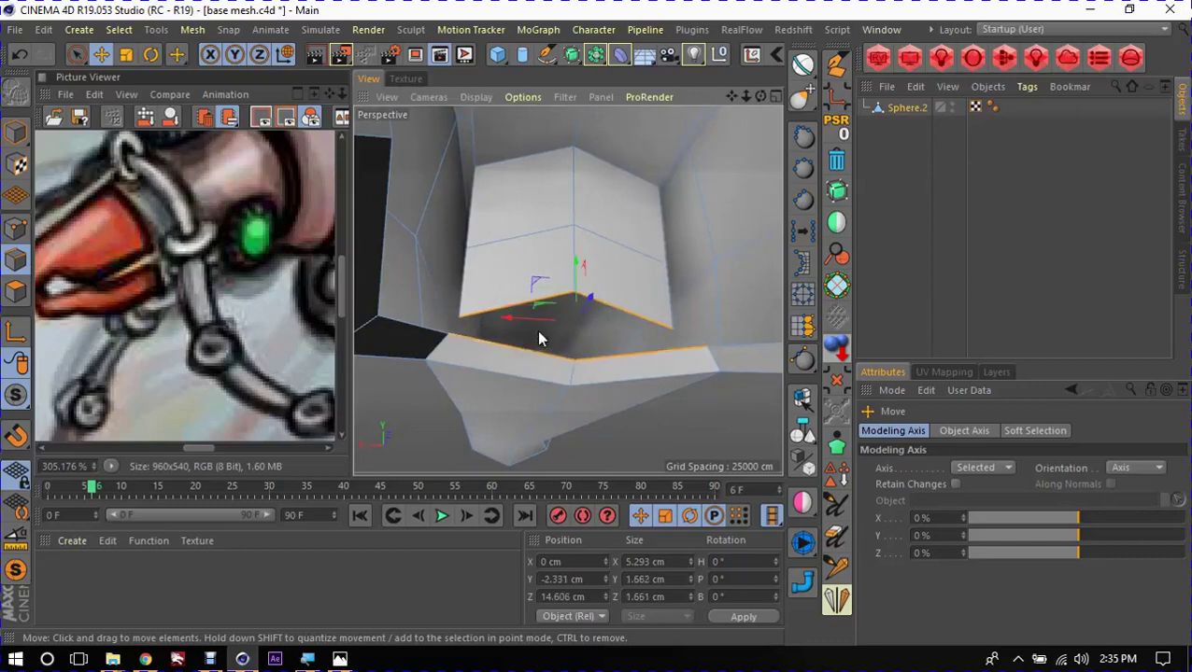
{"action": "key", "text": "m"}
{"action": "key", "text": "p"}
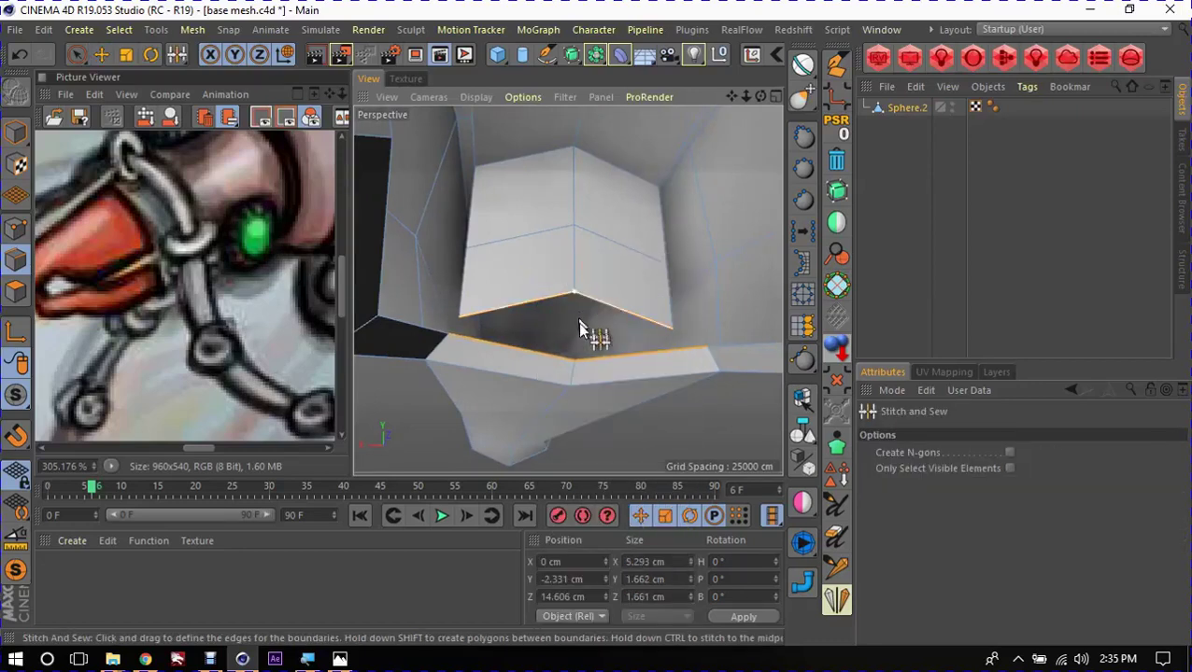
{"action": "mouse_move", "coordinate": [579, 297]}
{"action": "left_mouse_down"}
{"action": "mouse_move", "coordinate": [591, 348]}
{"action": "mouse_move", "coordinate": [607, 297]}
{"action": "mouse_move", "coordinate": [602, 308]}
{"action": "mouse_move", "coordinate": [559, 305]}
{"action": "left_mouse_up"}
{"action": "key", "text": "e"}
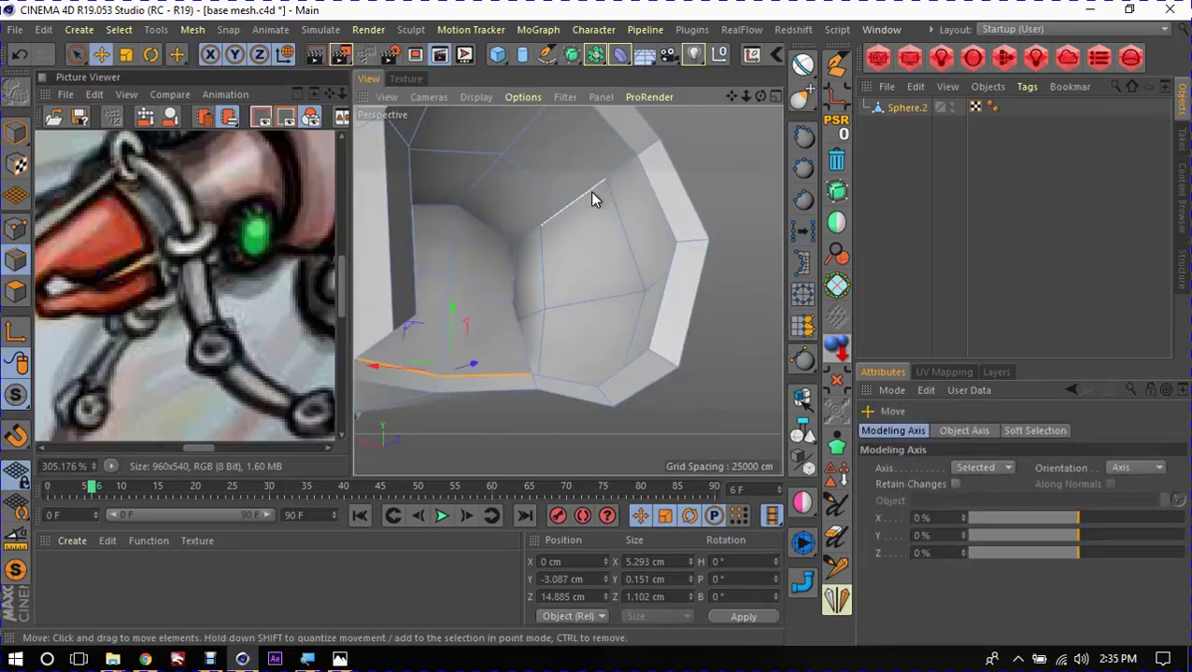
Step: Fill the remaining open hole on the side with Close Polygon Hole
{"action": "mouse_move", "coordinate": [581, 192]}
{"action": "left_mouse_down", "text": "alt"}
{"action": "mouse_move", "coordinate": [608, 159]}
{"action": "mouse_move", "coordinate": [588, 176]}
{"action": "mouse_move", "coordinate": [605, 230]}
{"action": "mouse_move", "coordinate": [695, 181]}
{"action": "left_mouse_up", "text": "alt"}
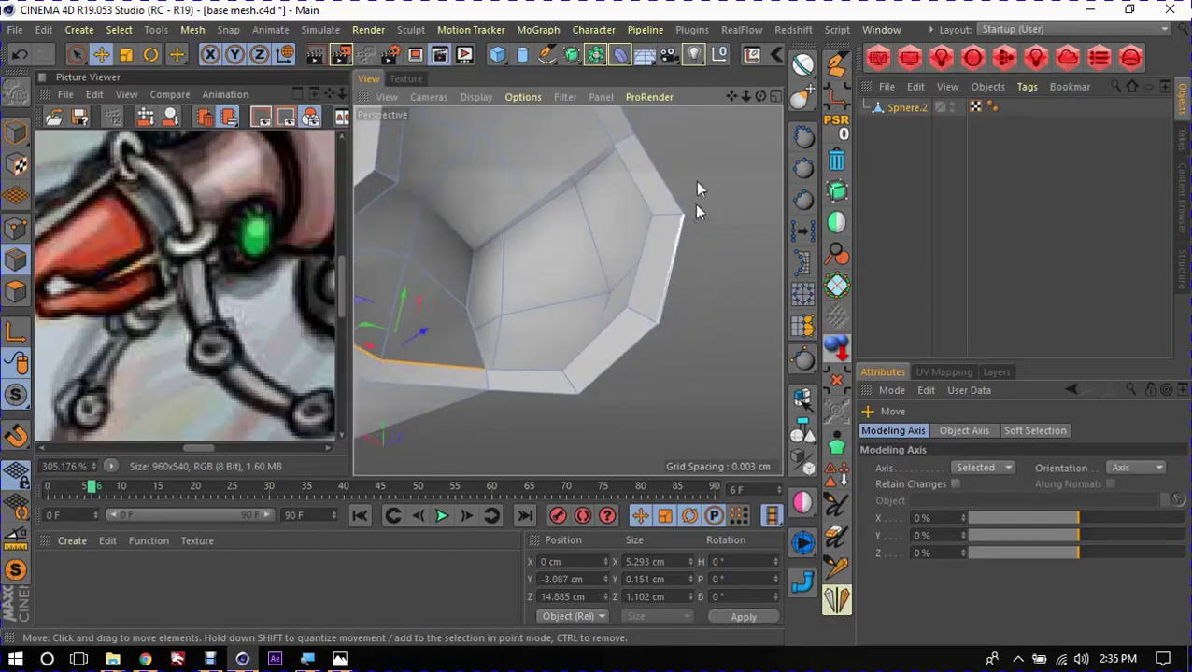
{"action": "right_click", "coordinate": [693, 140]}
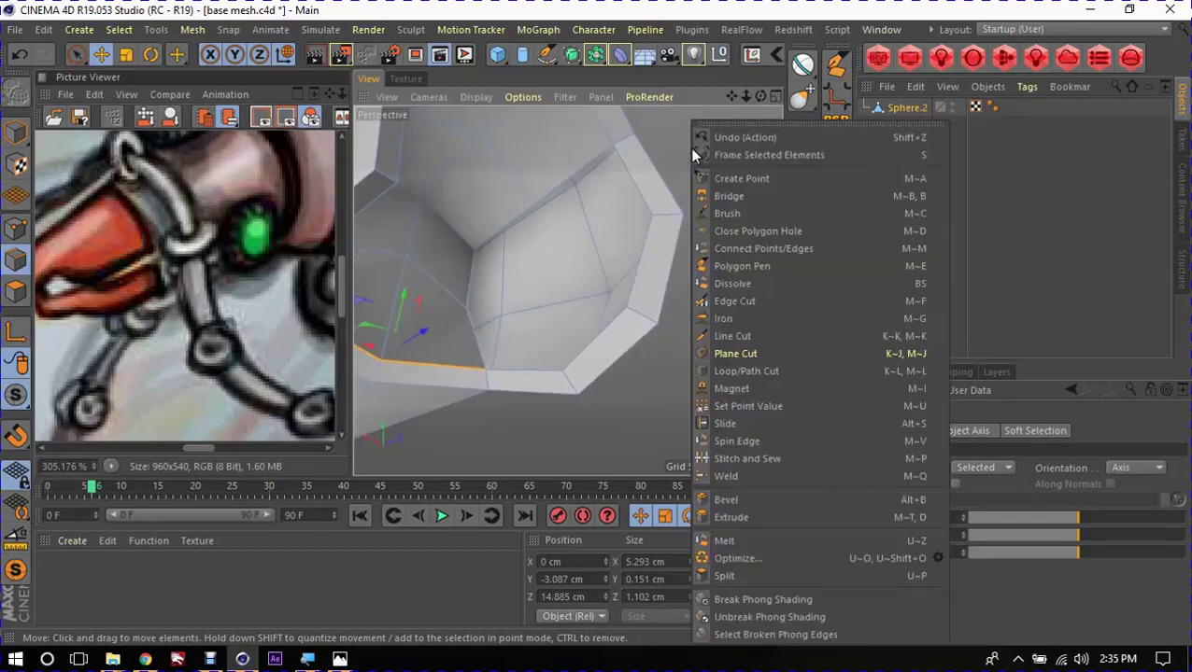
{"action": "left_click", "coordinate": [747, 231]}
{"action": "left_click", "coordinate": [630, 234]}
{"action": "mouse_move", "coordinate": [629, 241]}
{"action": "left_mouse_down", "text": "alt"}
{"action": "mouse_move", "coordinate": [474, 252]}
{"action": "mouse_move", "coordinate": [540, 255]}
{"action": "mouse_move", "coordinate": [458, 210]}
{"action": "mouse_move", "coordinate": [439, 266]}
{"action": "mouse_move", "coordinate": [564, 258]}
{"action": "mouse_move", "coordinate": [540, 247]}
{"action": "mouse_move", "coordinate": [508, 258]}
{"action": "mouse_move", "coordinate": [627, 207]}
{"action": "left_mouse_up", "text": "alt"}
{"action": "key", "text": "e"}
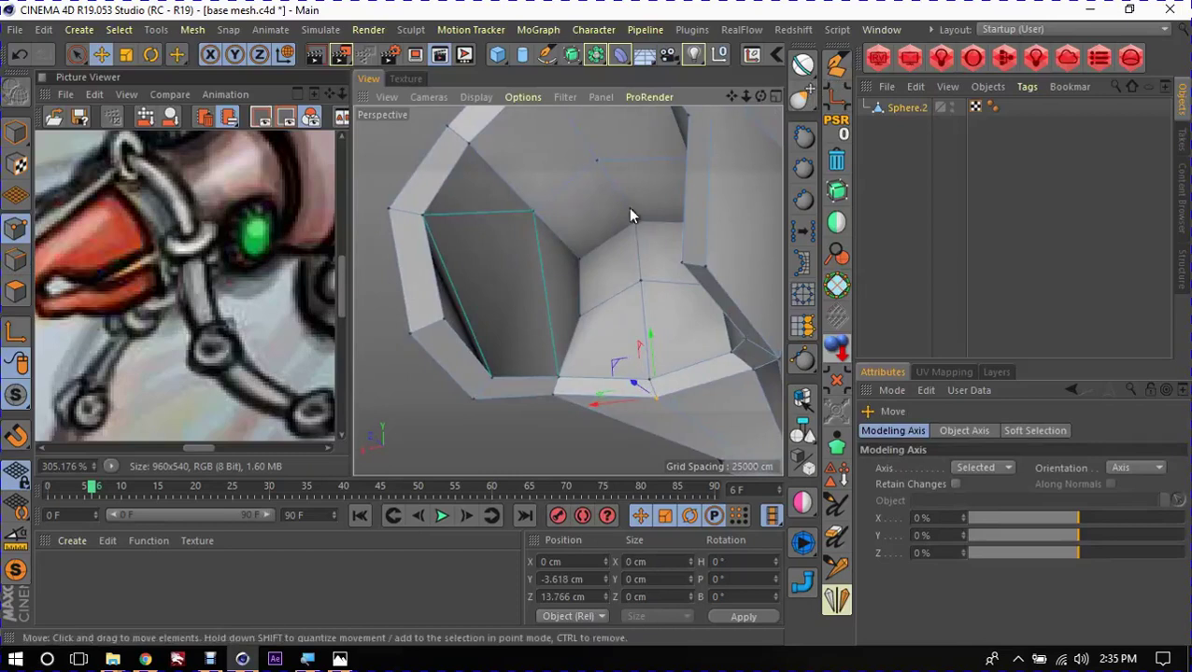
Step: Cut new edges across the cap and the right inner face with Polygon Pen
{"action": "right_click", "coordinate": [589, 179]}
{"action": "left_click", "coordinate": [643, 289]}
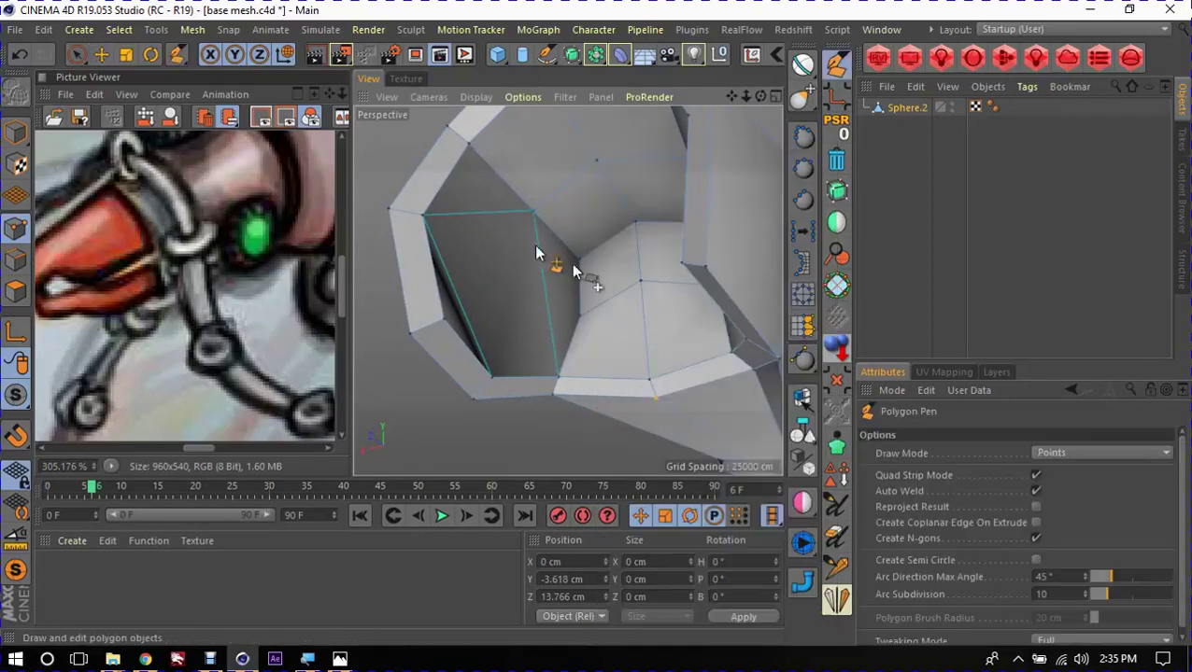
{"action": "left_click", "coordinate": [534, 214]}
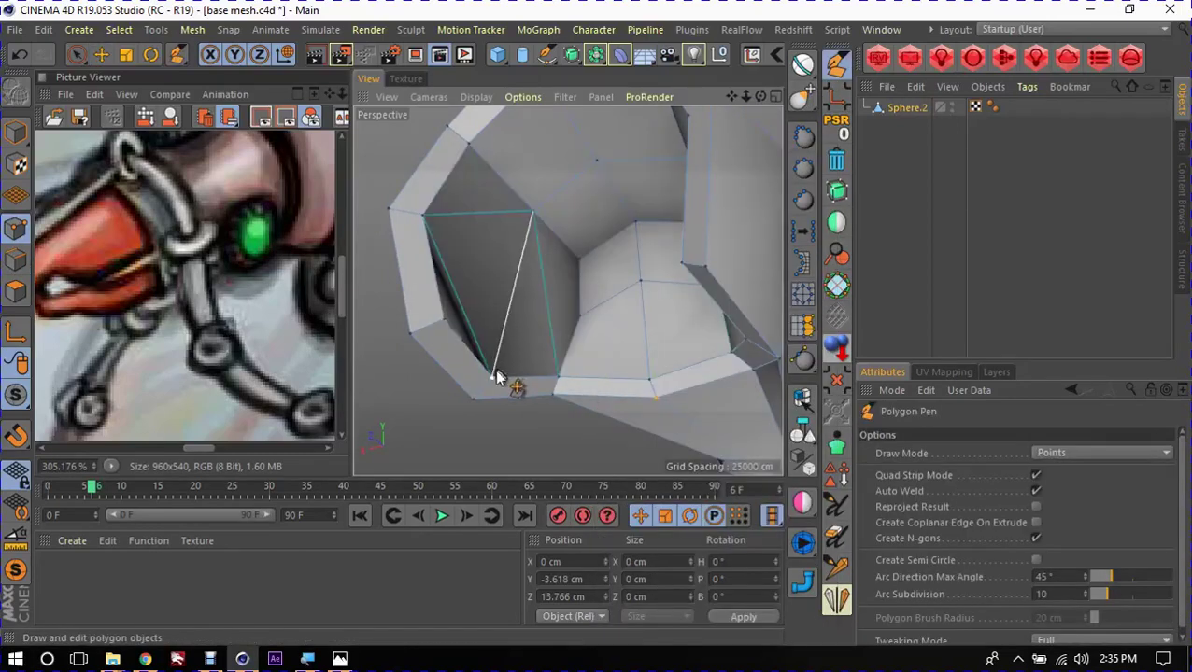
{"action": "left_click", "coordinate": [496, 379]}
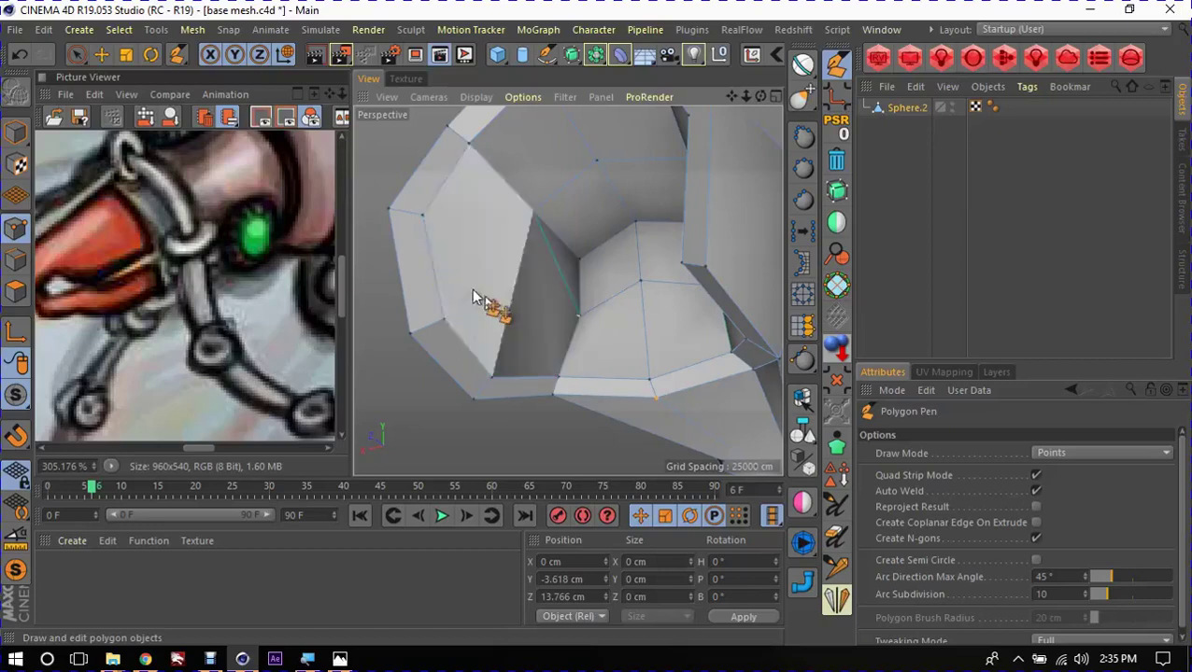
{"action": "left_click_drag", "start_coordinate": [426, 226], "coordinate": [657, 233], "text": "alt"}
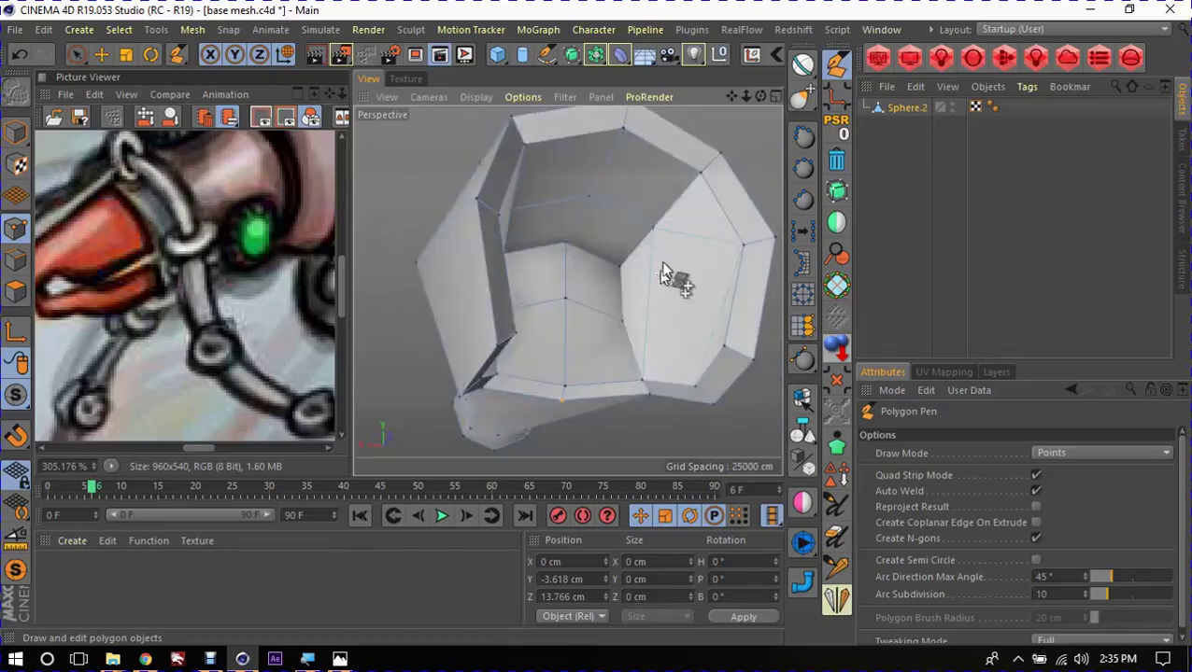
{"action": "left_click", "coordinate": [654, 229]}
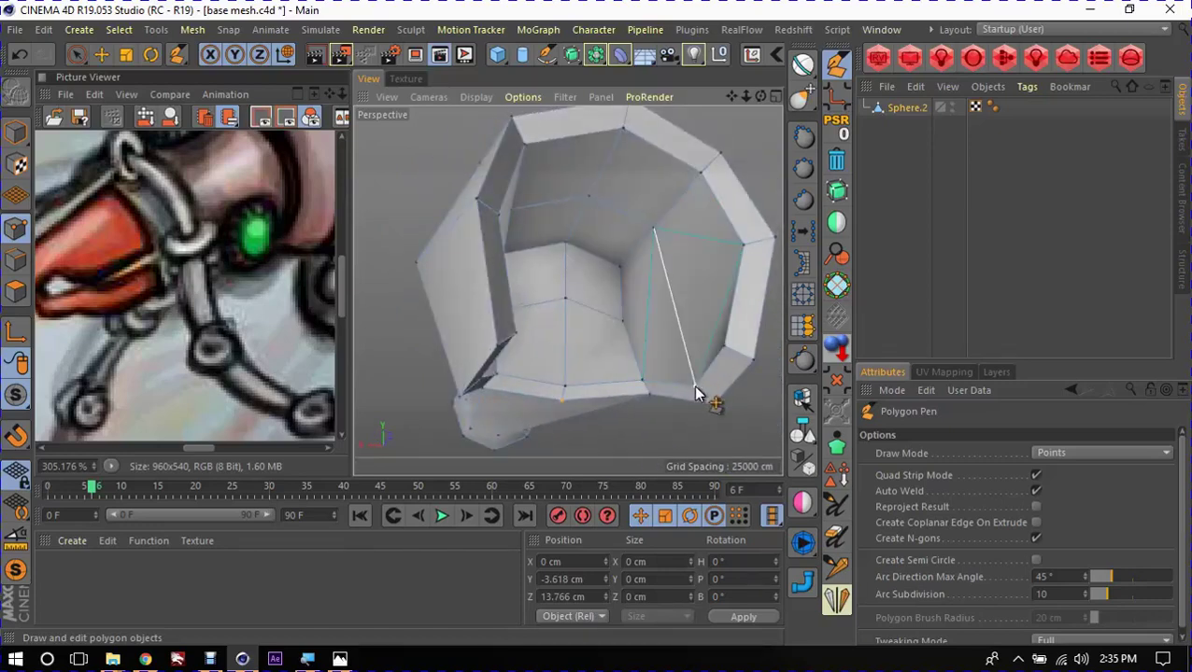
{"action": "left_click", "coordinate": [623, 322]}
{"action": "left_click", "coordinate": [625, 321]}
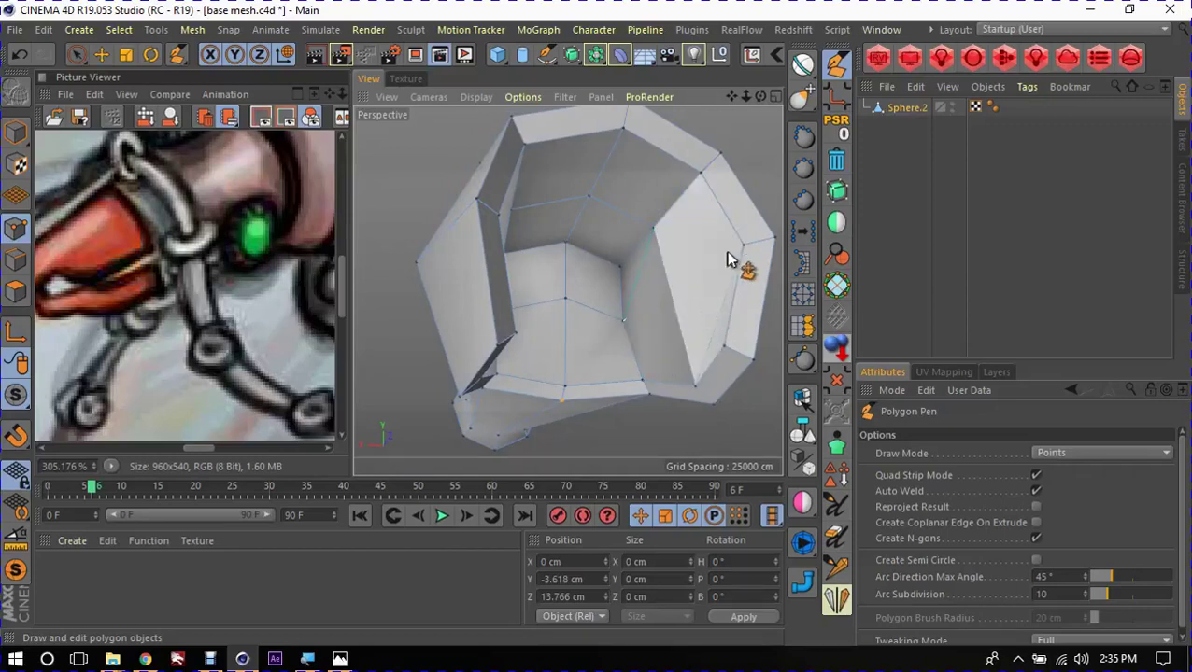
{"action": "left_click", "coordinate": [739, 254]}
{"action": "mouse_move", "coordinate": [639, 287]}
{"action": "left_mouse_down", "text": "alt"}
{"action": "mouse_move", "coordinate": [518, 258]}
{"action": "mouse_move", "coordinate": [574, 305]}
{"action": "mouse_move", "coordinate": [571, 330]}
{"action": "left_mouse_up", "text": "alt"}
Step: Slide a vertex along its edge to 18.6% and raise it along Y
{"action": "key", "text": "e"}
{"action": "scroll", "coordinate": [572, 330], "scroll_direction": "up", "scroll_amount": 5}
{"action": "key", "text": "m"}
{"action": "key", "text": "o"}
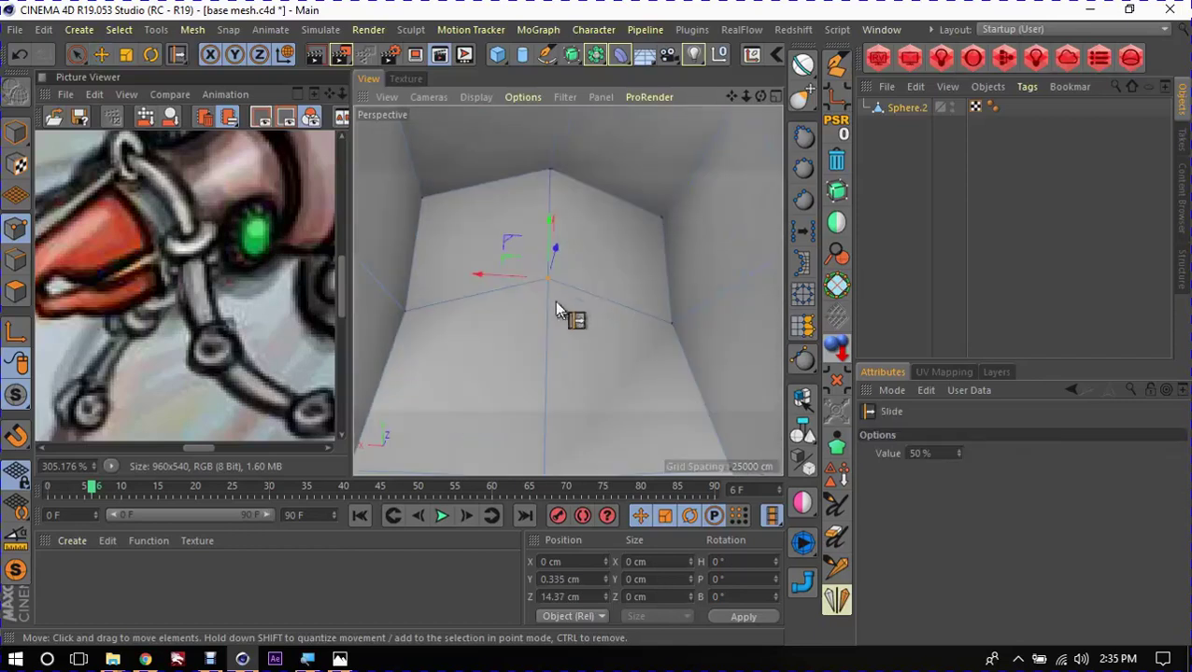
{"action": "mouse_move", "coordinate": [549, 286]}
{"action": "left_mouse_down"}
{"action": "mouse_move", "coordinate": [551, 308]}
{"action": "mouse_move", "coordinate": [549, 180]}
{"action": "mouse_move", "coordinate": [563, 177]}
{"action": "mouse_move", "coordinate": [556, 299]}
{"action": "left_mouse_up"}
{"action": "scroll", "coordinate": [580, 311], "scroll_direction": "down", "scroll_amount": 3}
{"action": "key", "text": "e"}
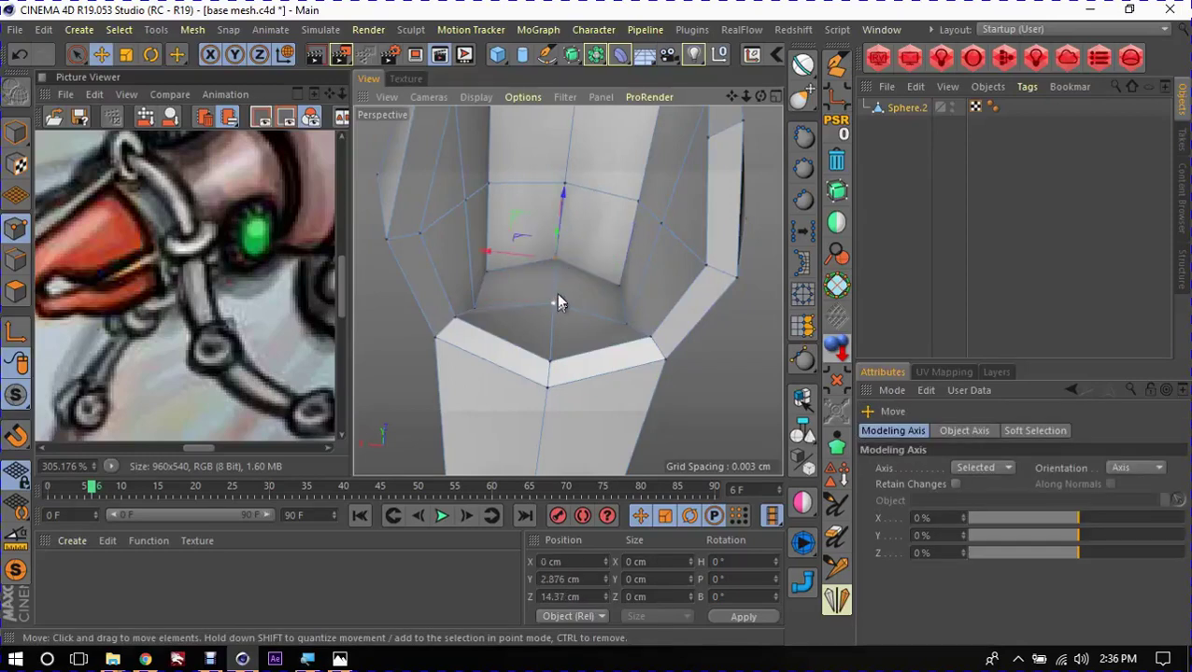
{"action": "mouse_move", "coordinate": [564, 218]}
{"action": "left_mouse_down", "text": "alt"}
{"action": "mouse_move", "coordinate": [599, 247]}
{"action": "mouse_move", "coordinate": [572, 239]}
{"action": "mouse_move", "coordinate": [561, 263]}
{"action": "mouse_move", "coordinate": [593, 394]}
{"action": "mouse_move", "coordinate": [585, 260]}
{"action": "mouse_move", "coordinate": [673, 274]}
{"action": "mouse_move", "coordinate": [543, 278]}
{"action": "left_mouse_up", "text": "alt"}
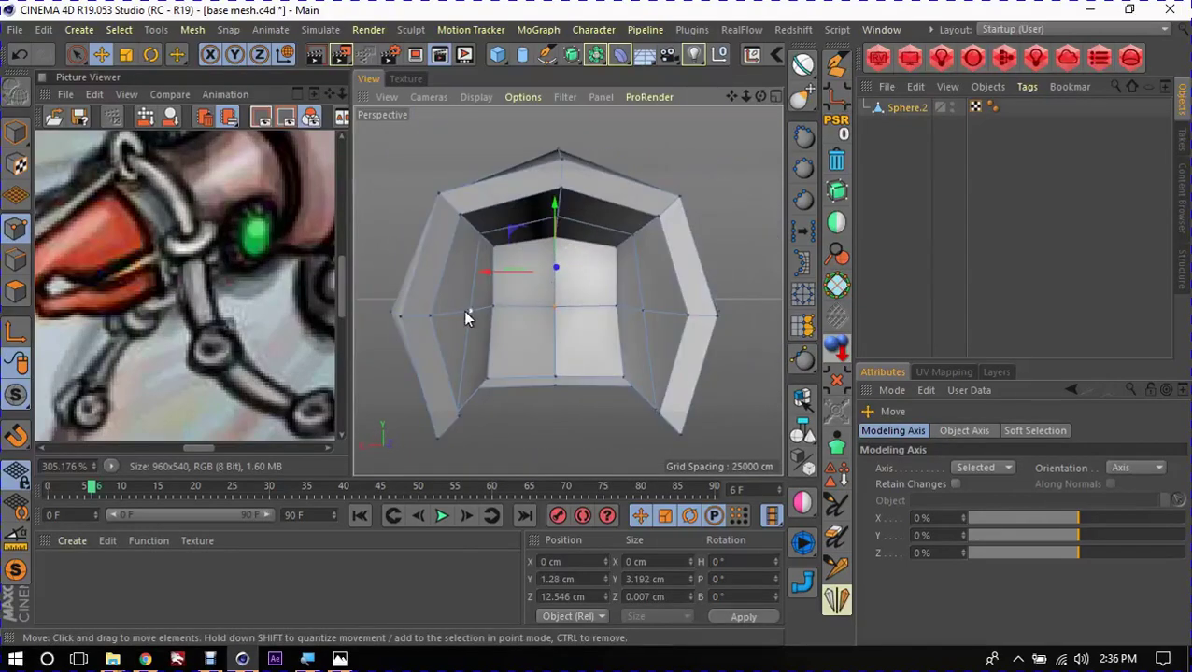
Step: Widen the horizontal inner edge loop to about 111% and raise the top element
{"action": "left_click", "coordinate": [602, 310]}
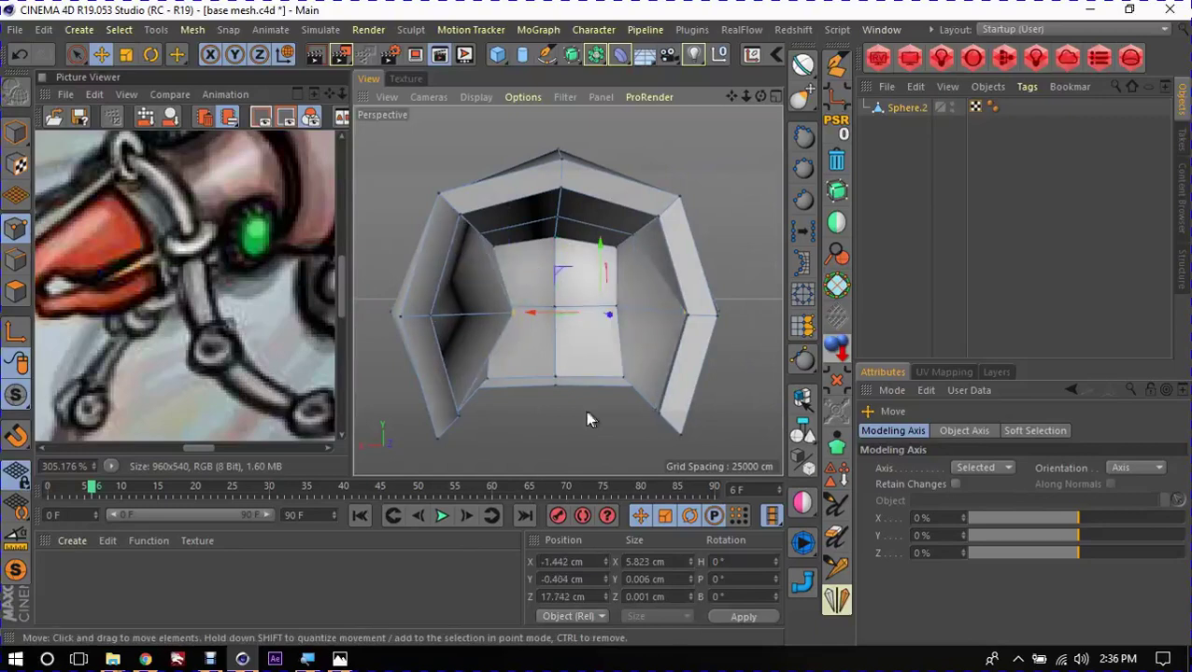
{"action": "key", "text": "t"}
{"action": "left_click_drag", "start_coordinate": [558, 430], "coordinate": [633, 407]}
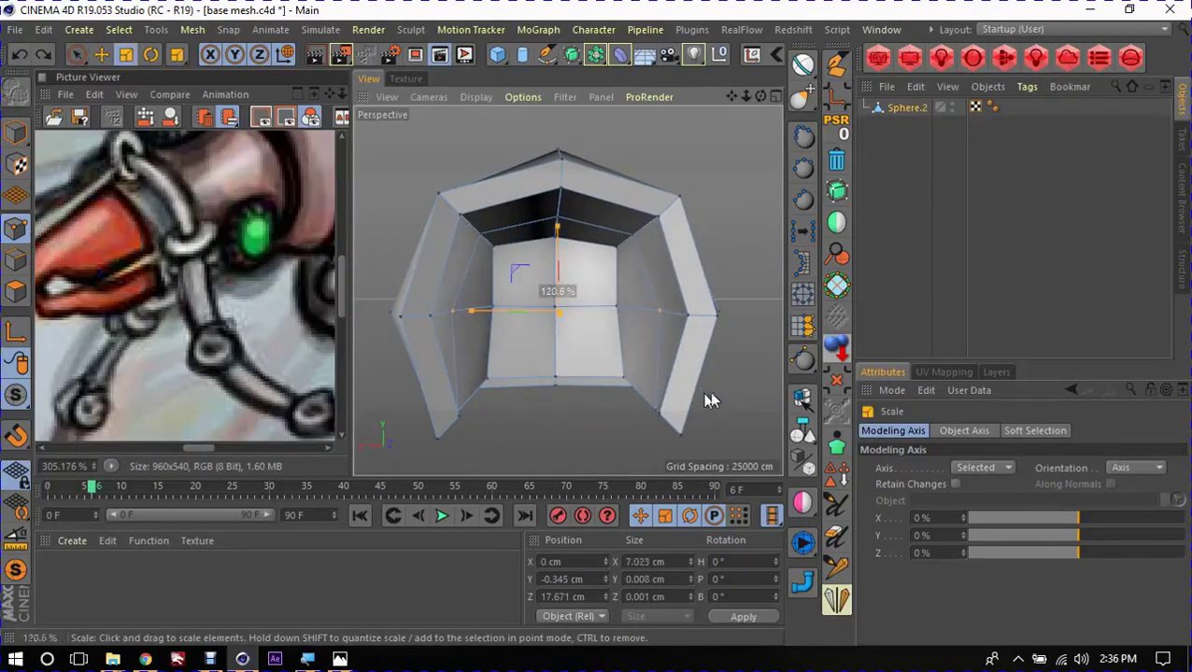
{"action": "mouse_move", "coordinate": [726, 398]}
{"action": "left_mouse_down", "text": "alt"}
{"action": "mouse_move", "coordinate": [718, 284]}
{"action": "mouse_move", "coordinate": [590, 330]}
{"action": "mouse_move", "coordinate": [705, 298]}
{"action": "mouse_move", "coordinate": [651, 288]}
{"action": "mouse_move", "coordinate": [567, 221]}
{"action": "left_mouse_up", "text": "alt"}
{"action": "key", "text": "e"}
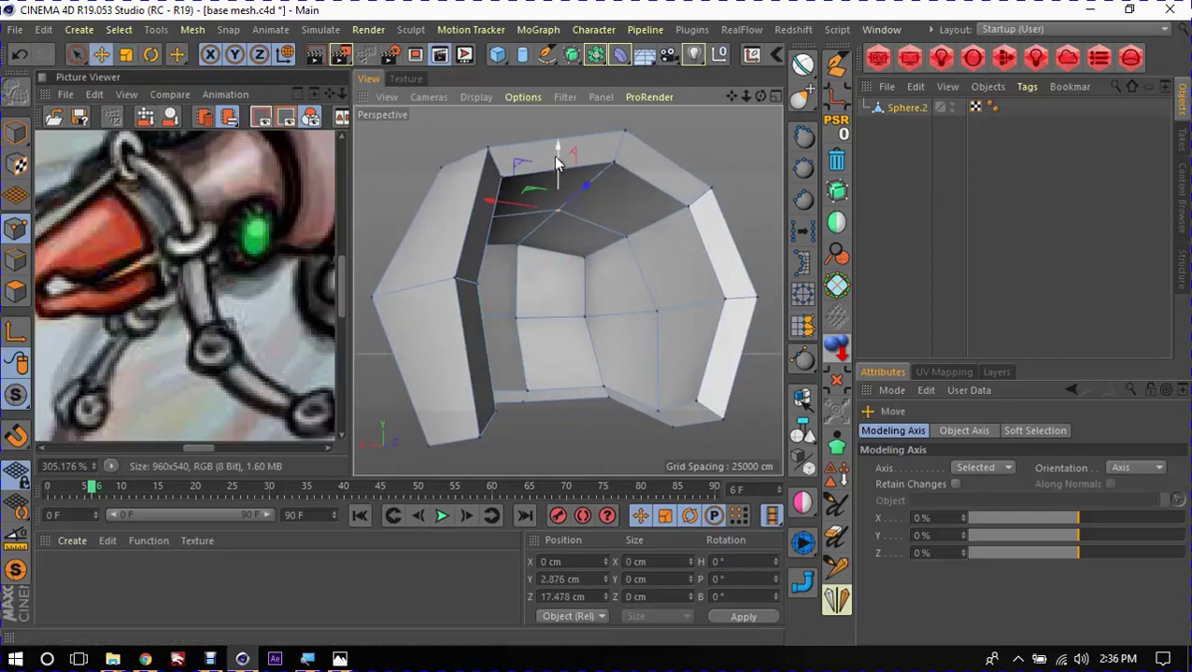
{"action": "mouse_move", "coordinate": [553, 155]}
{"action": "left_mouse_down"}
{"action": "mouse_move", "coordinate": [553, 132]}
{"action": "mouse_move", "coordinate": [443, 212]}
{"action": "mouse_move", "coordinate": [598, 327]}
{"action": "mouse_move", "coordinate": [531, 194]}
{"action": "mouse_move", "coordinate": [602, 140]}
{"action": "mouse_move", "coordinate": [535, 148]}
{"action": "mouse_move", "coordinate": [539, 202]}
{"action": "left_mouse_up"}
{"action": "left_click", "coordinate": [556, 128]}
{"action": "left_click", "coordinate": [539, 202]}
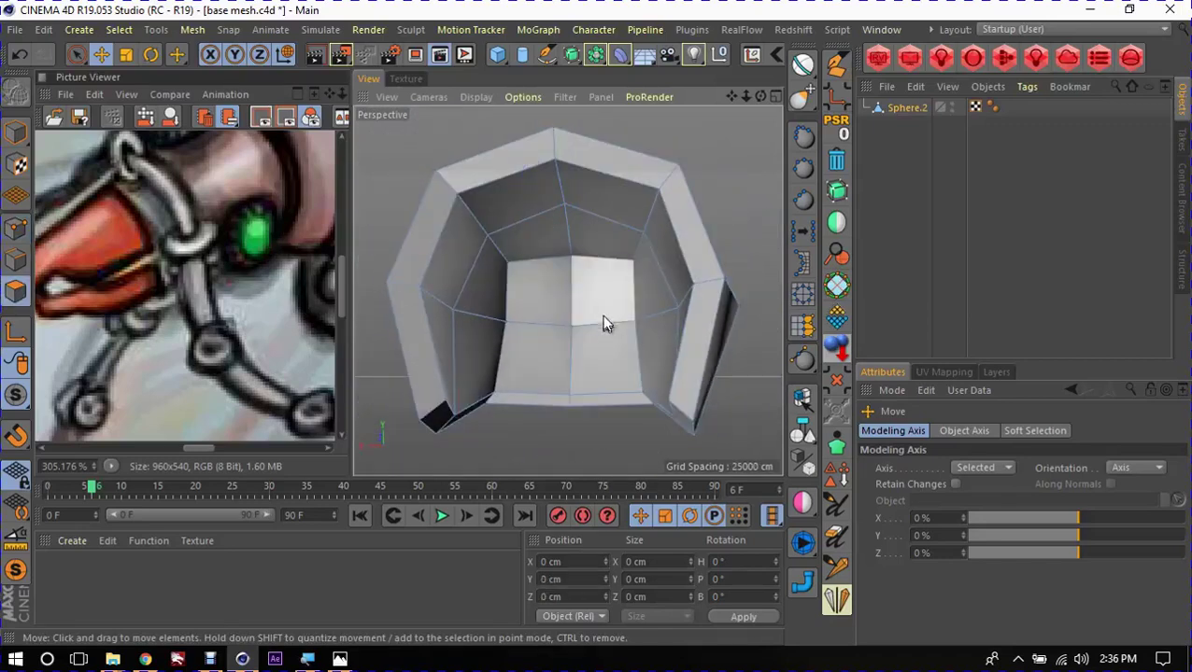
Step: Enlarge the upper inner polygon slightly and push it forward along Z
{"action": "key", "text": "t"}
{"action": "left_click", "coordinate": [565, 299]}
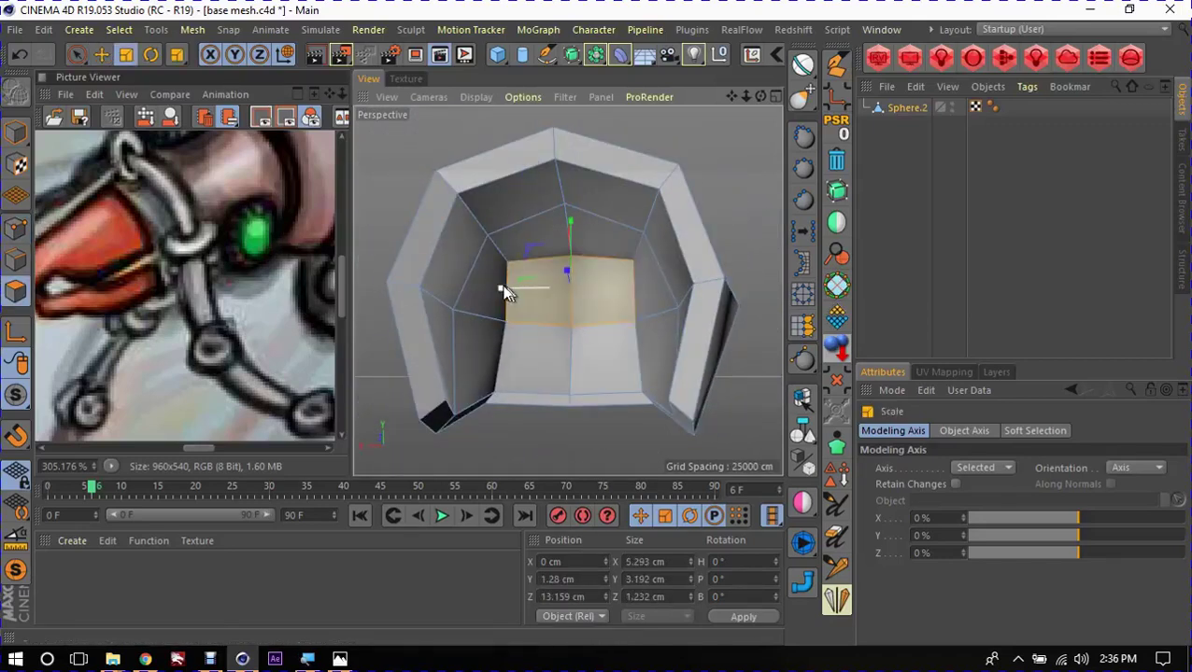
{"action": "mouse_move", "coordinate": [567, 271]}
{"action": "left_mouse_down"}
{"action": "mouse_move", "coordinate": [499, 292]}
{"action": "mouse_move", "coordinate": [567, 334]}
{"action": "mouse_move", "coordinate": [487, 324]}
{"action": "mouse_move", "coordinate": [559, 361]}
{"action": "mouse_move", "coordinate": [617, 256]}
{"action": "mouse_move", "coordinate": [588, 250]}
{"action": "mouse_move", "coordinate": [617, 251]}
{"action": "mouse_move", "coordinate": [598, 246]}
{"action": "left_mouse_up"}
{"action": "key", "text": "e"}
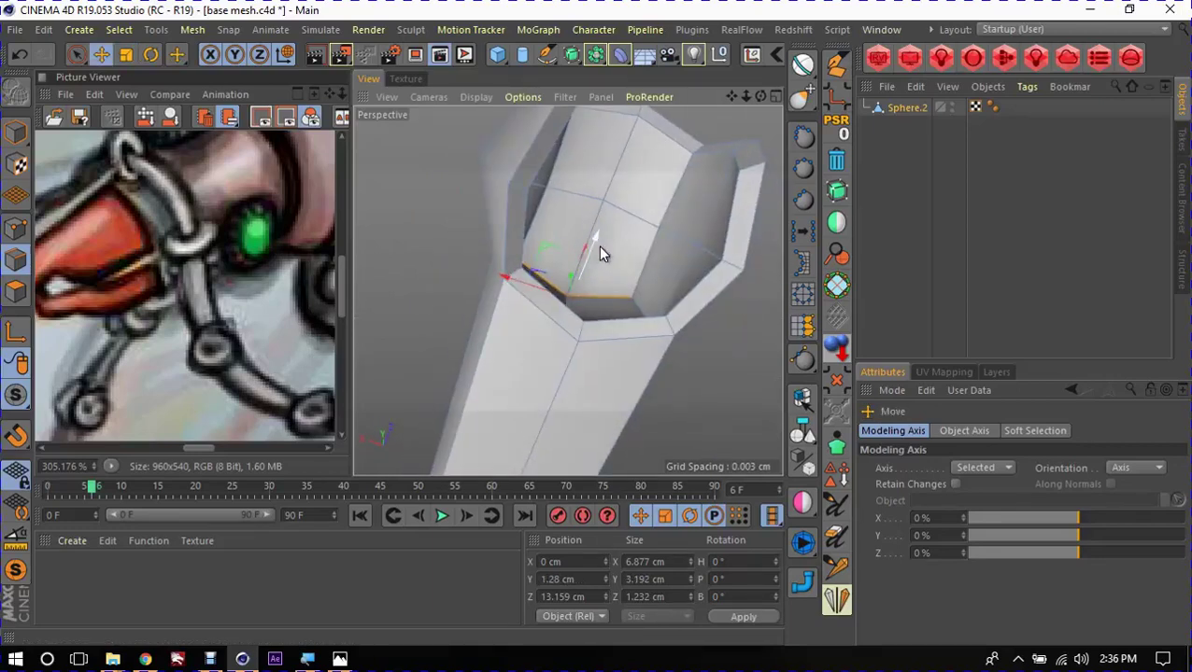
{"action": "mouse_move", "coordinate": [598, 240]}
{"action": "left_mouse_down"}
{"action": "mouse_move", "coordinate": [618, 255]}
{"action": "mouse_move", "coordinate": [532, 221]}
{"action": "mouse_move", "coordinate": [600, 291]}
{"action": "mouse_move", "coordinate": [641, 288]}
{"action": "mouse_move", "coordinate": [558, 239]}
{"action": "mouse_move", "coordinate": [569, 208]}
{"action": "left_mouse_up"}
Step: Scale the two top edges to 6.602 cm wide, 0.815 cm tall, raising them to Y 2.983 cm
{"action": "left_click", "coordinate": [570, 208]}
{"action": "left_click", "coordinate": [641, 224], "text": "shift"}
{"action": "key", "text": "t"}
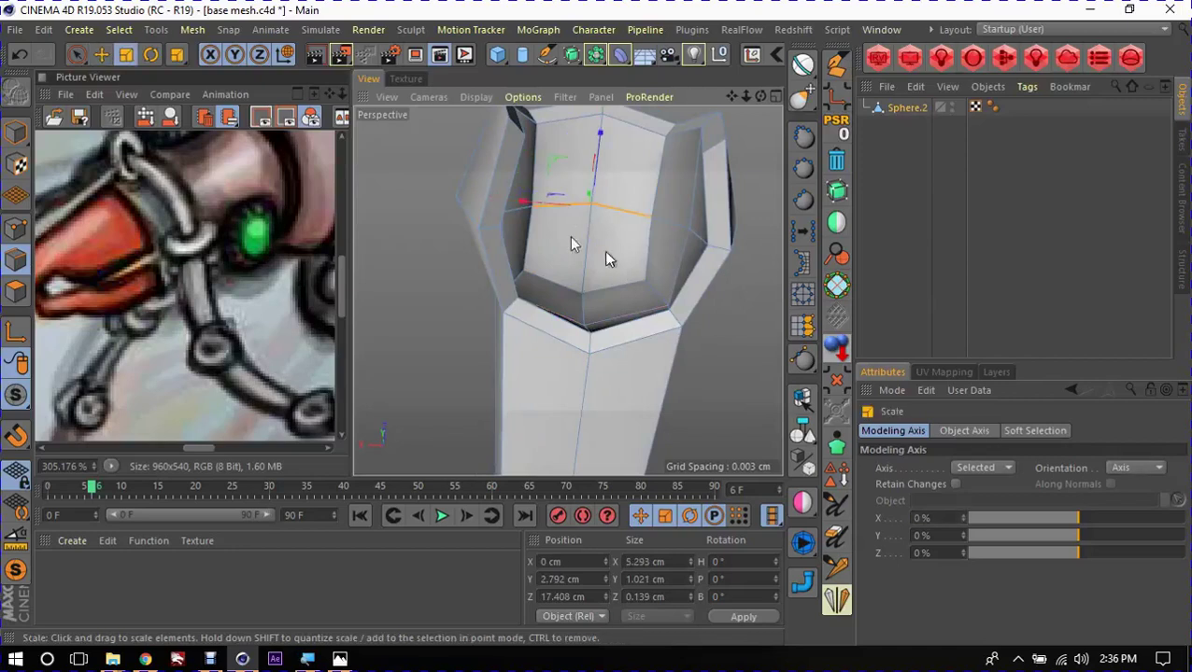
{"action": "mouse_move", "coordinate": [611, 288]}
{"action": "left_mouse_down"}
{"action": "mouse_move", "coordinate": [651, 275]}
{"action": "mouse_move", "coordinate": [734, 285]}
{"action": "mouse_move", "coordinate": [594, 323]}
{"action": "left_mouse_up"}
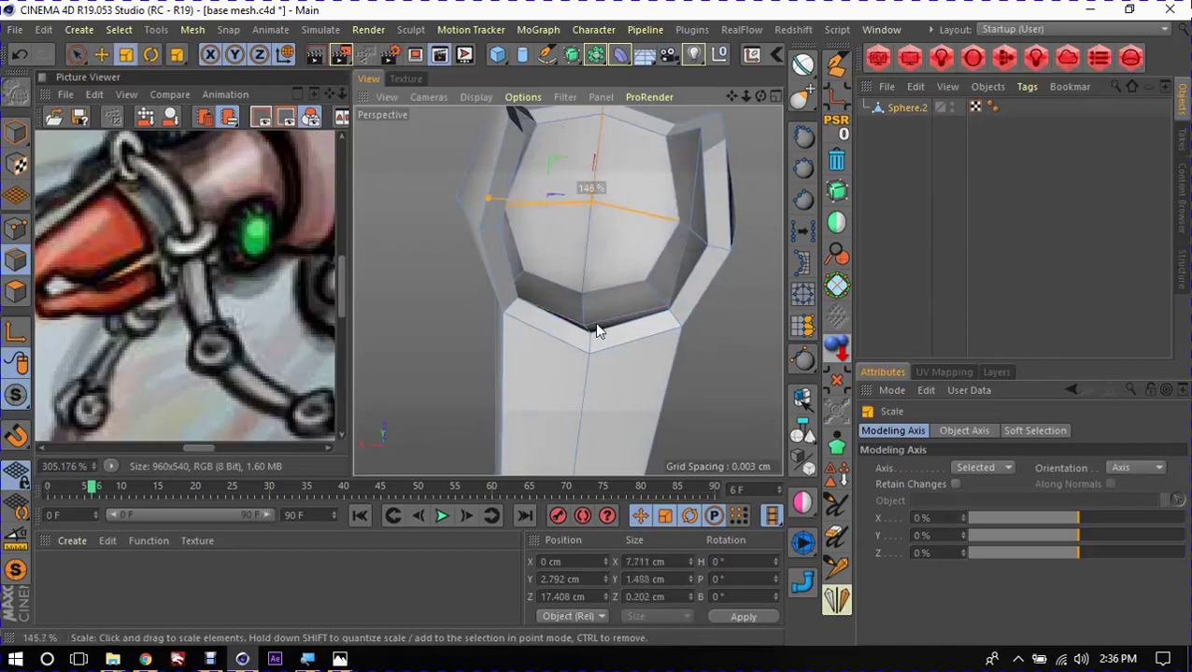
{"action": "mouse_move", "coordinate": [616, 273]}
{"action": "left_mouse_down"}
{"action": "mouse_move", "coordinate": [539, 276]}
{"action": "mouse_move", "coordinate": [505, 255]}
{"action": "mouse_move", "coordinate": [383, 282]}
{"action": "mouse_move", "coordinate": [506, 314]}
{"action": "mouse_move", "coordinate": [524, 415]}
{"action": "mouse_move", "coordinate": [554, 390]}
{"action": "mouse_move", "coordinate": [499, 391]}
{"action": "mouse_move", "coordinate": [568, 295]}
{"action": "left_mouse_up"}
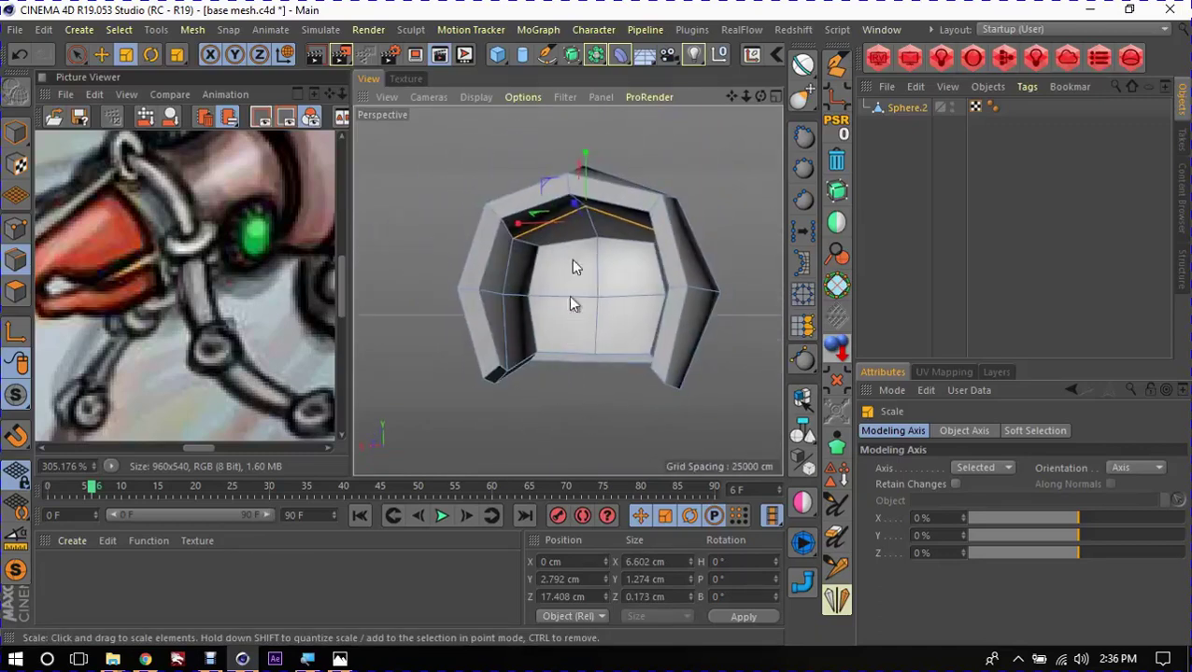
{"action": "left_click_drag", "start_coordinate": [588, 155], "coordinate": [583, 185]}
{"action": "key", "text": "e"}
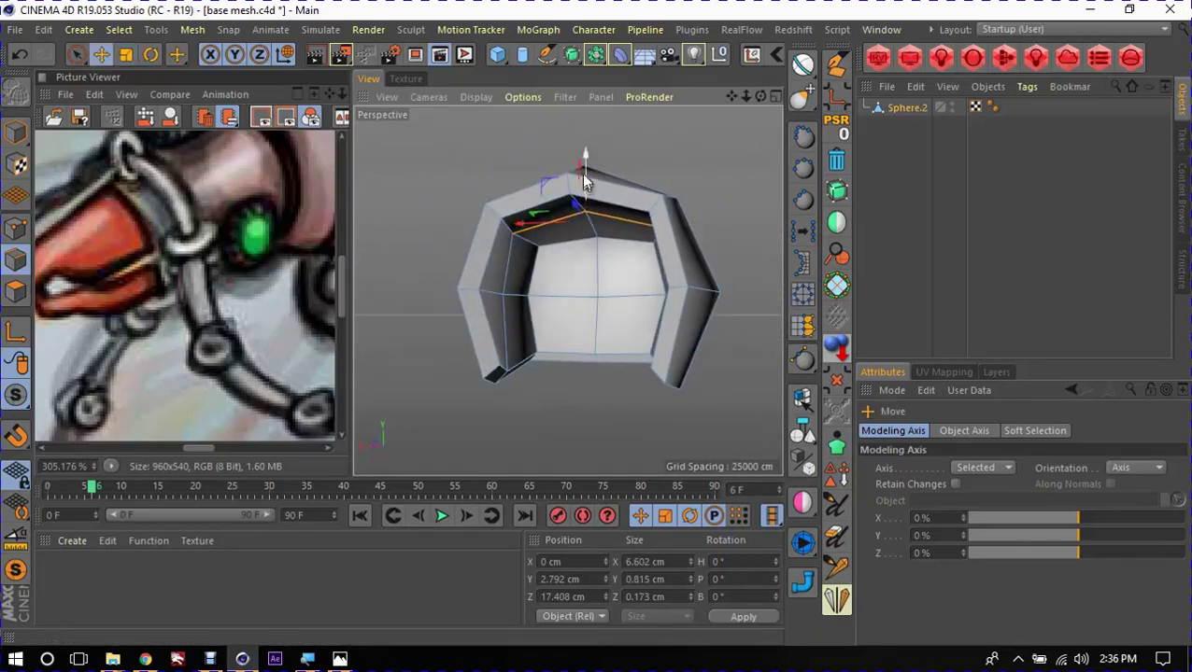
{"action": "mouse_move", "coordinate": [588, 234]}
{"action": "left_mouse_down"}
{"action": "mouse_move", "coordinate": [589, 222]}
{"action": "mouse_move", "coordinate": [579, 270]}
{"action": "mouse_move", "coordinate": [606, 268]}
{"action": "left_mouse_up"}
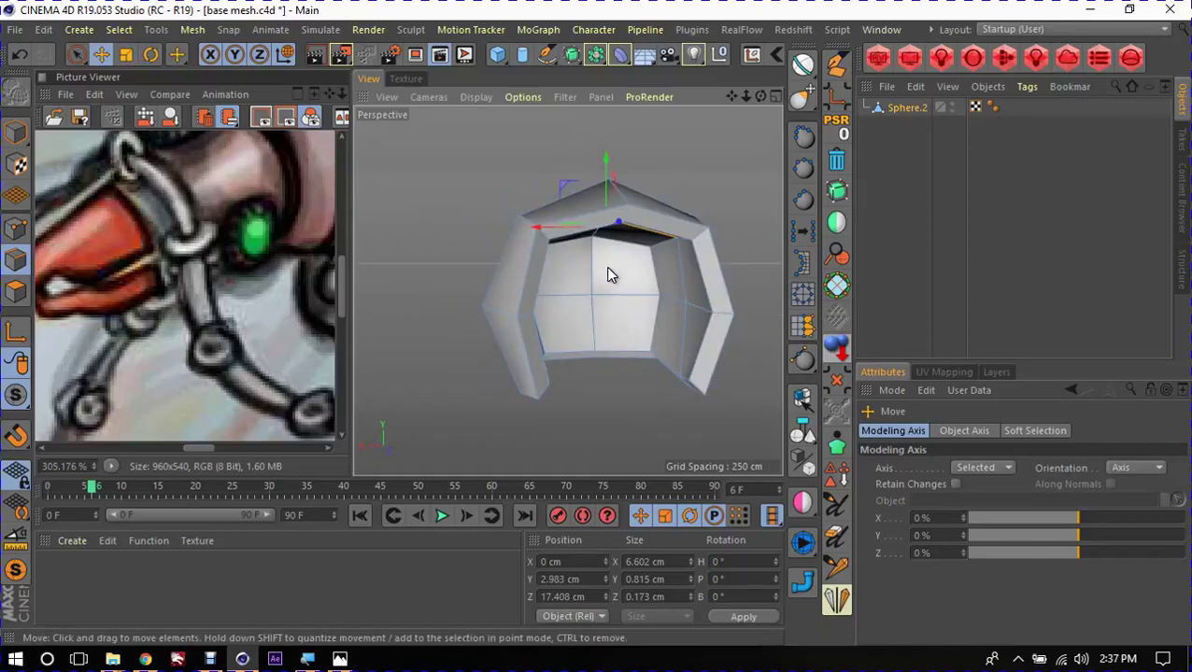
{"action": "key", "text": "Return"}
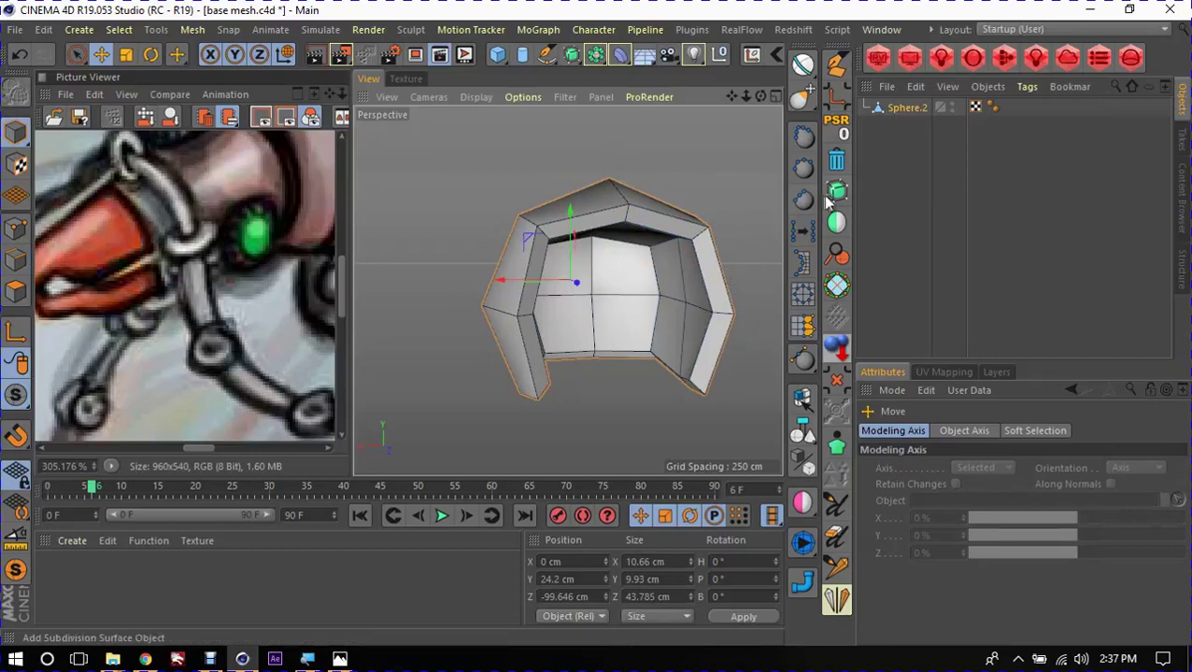
{"action": "left_click", "coordinate": [837, 191], "text": "alt"}
{"action": "mouse_move", "coordinate": [646, 298]}
{"action": "left_mouse_down", "text": "alt"}
{"action": "mouse_move", "coordinate": [660, 239]}
{"action": "mouse_move", "coordinate": [732, 178]}
{"action": "mouse_move", "coordinate": [685, 148]}
{"action": "mouse_move", "coordinate": [467, 186]}
{"action": "left_mouse_up", "text": "alt"}
{"action": "mouse_move", "coordinate": [464, 322]}
{"action": "left_mouse_down", "text": "alt"}
{"action": "mouse_move", "coordinate": [708, 349]}
{"action": "mouse_move", "coordinate": [601, 329]}
{"action": "mouse_move", "coordinate": [715, 266]}
{"action": "mouse_move", "coordinate": [705, 302]}
{"action": "mouse_move", "coordinate": [681, 273]}
{"action": "mouse_move", "coordinate": [695, 227]}
{"action": "left_mouse_up", "text": "alt"}
{"action": "key", "text": "ctrl+z"}
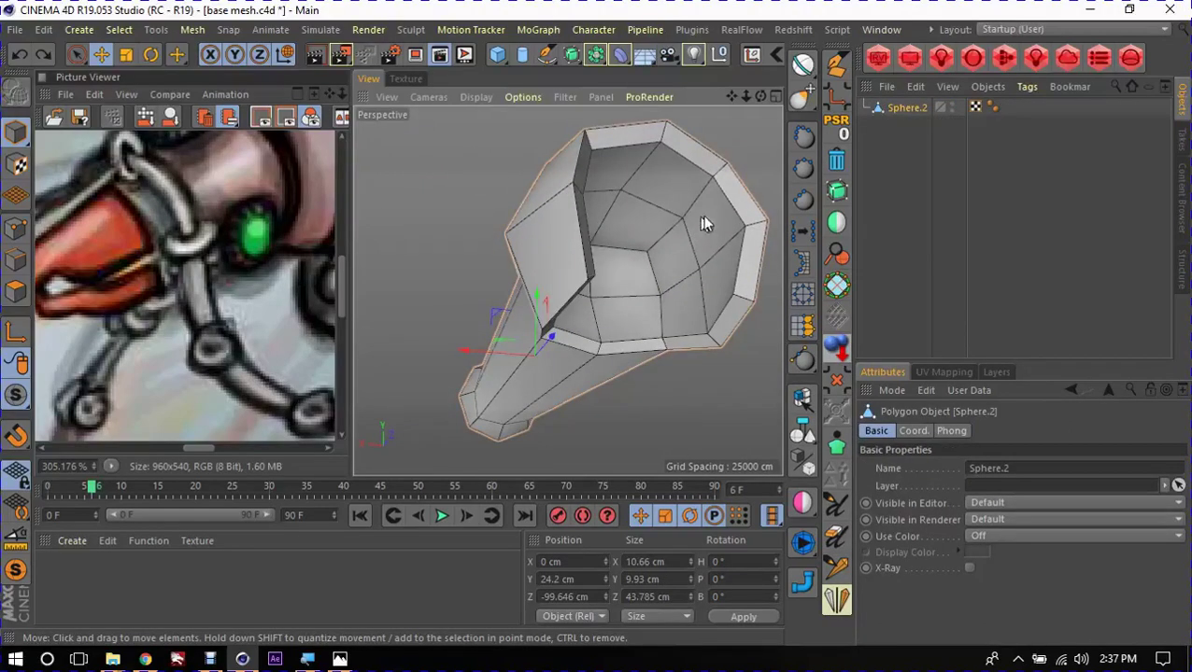
{"action": "scroll", "coordinate": [660, 221], "scroll_direction": "down", "scroll_amount": 5}
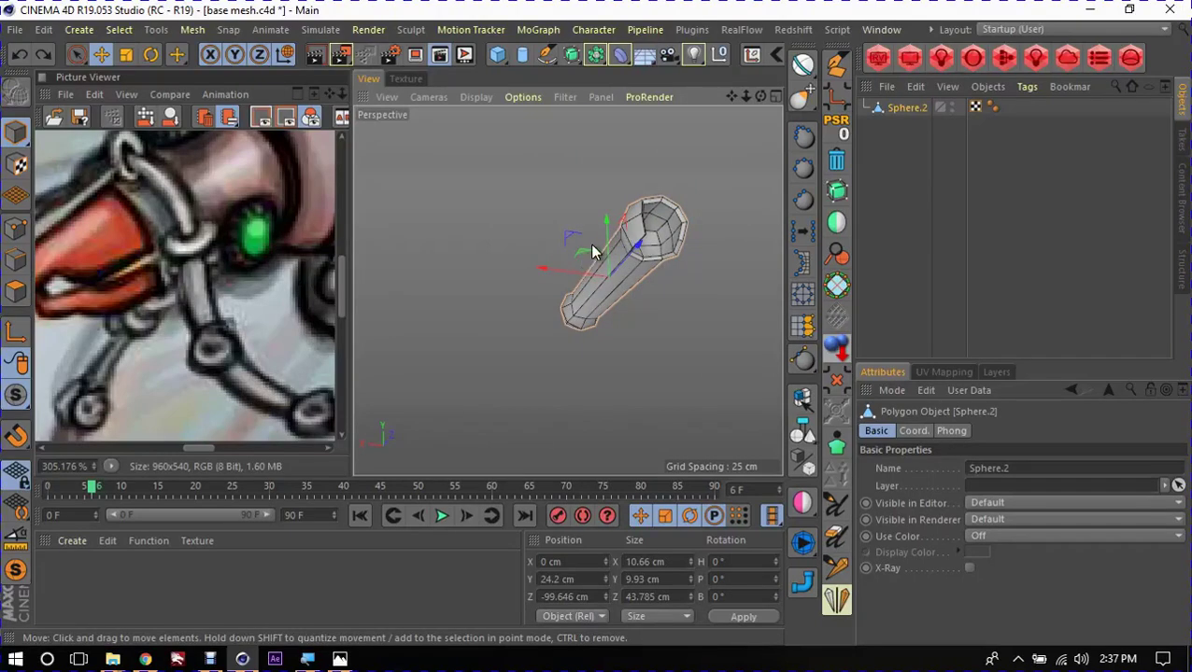
{"action": "middle_click_drag", "start_coordinate": [665, 228], "coordinate": [563, 271], "text": "alt"}
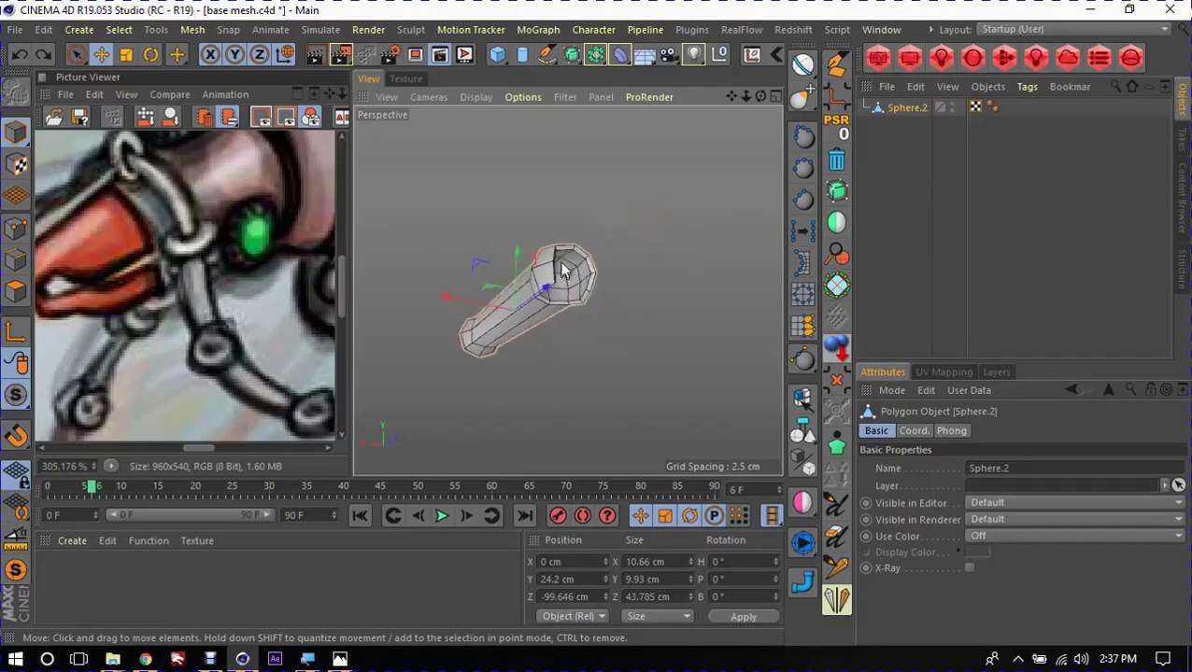
{"action": "scroll", "coordinate": [561, 271], "scroll_direction": "up", "scroll_amount": 3}
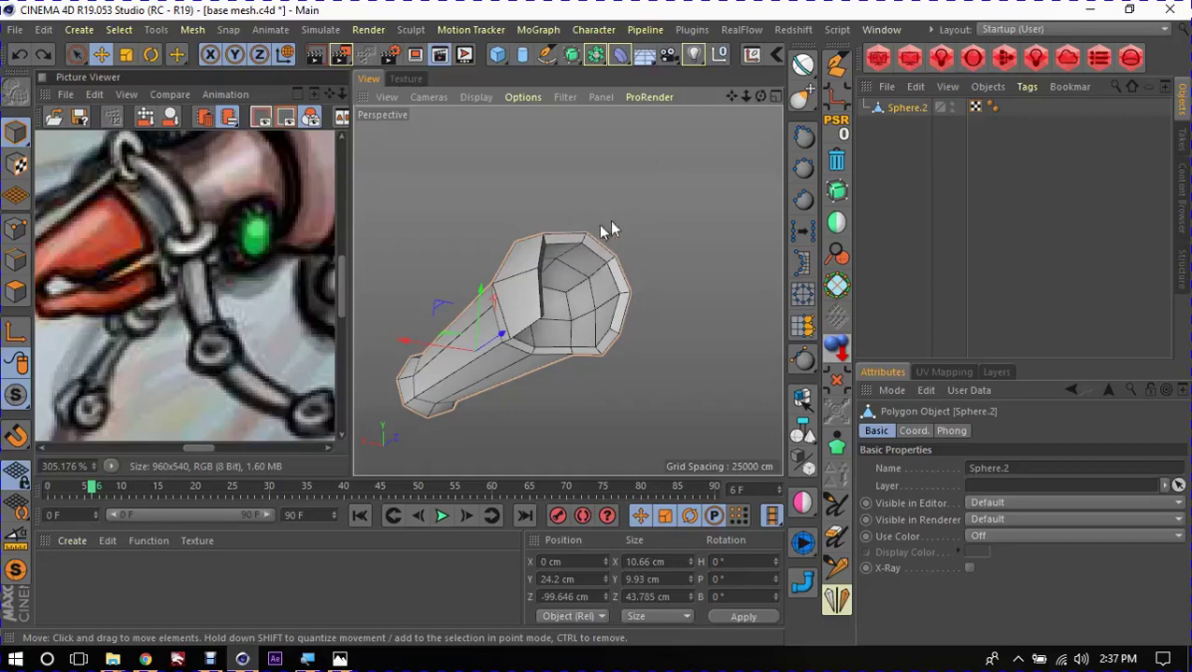
{"action": "mouse_move", "coordinate": [609, 229]}
{"action": "left_mouse_down", "text": "alt"}
{"action": "mouse_move", "coordinate": [639, 252]}
{"action": "mouse_move", "coordinate": [622, 284]}
{"action": "left_mouse_up", "text": "alt"}
{"action": "left_click", "coordinate": [835, 509]}
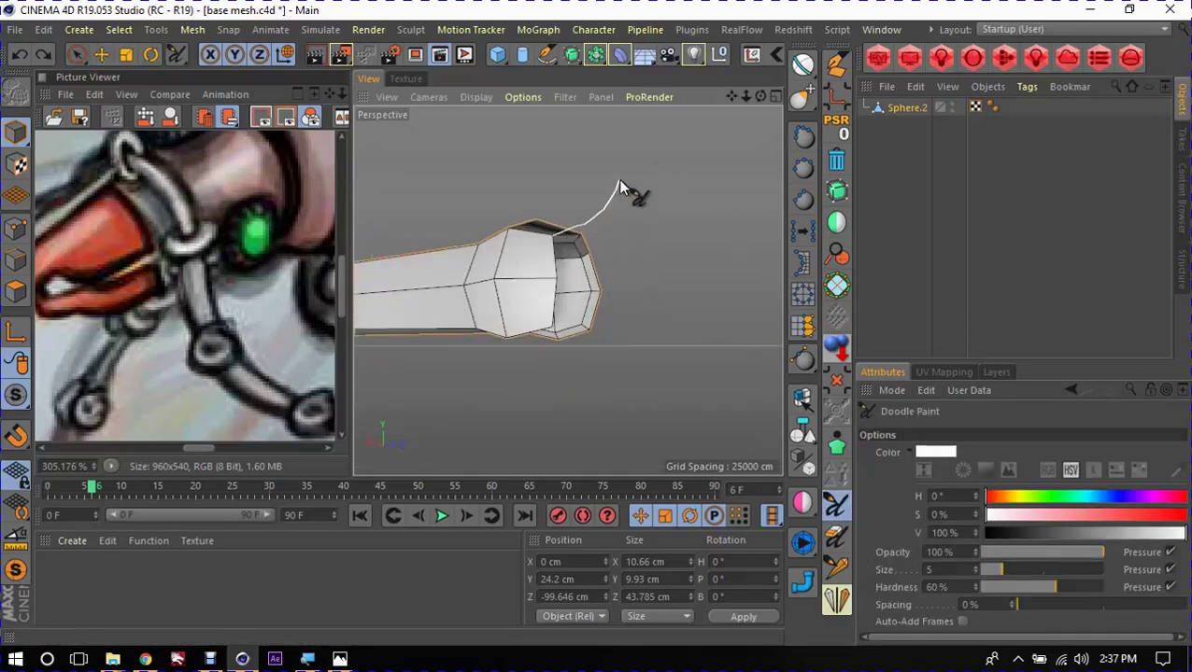
{"action": "left_click_drag", "start_coordinate": [644, 245], "coordinate": [598, 277]}
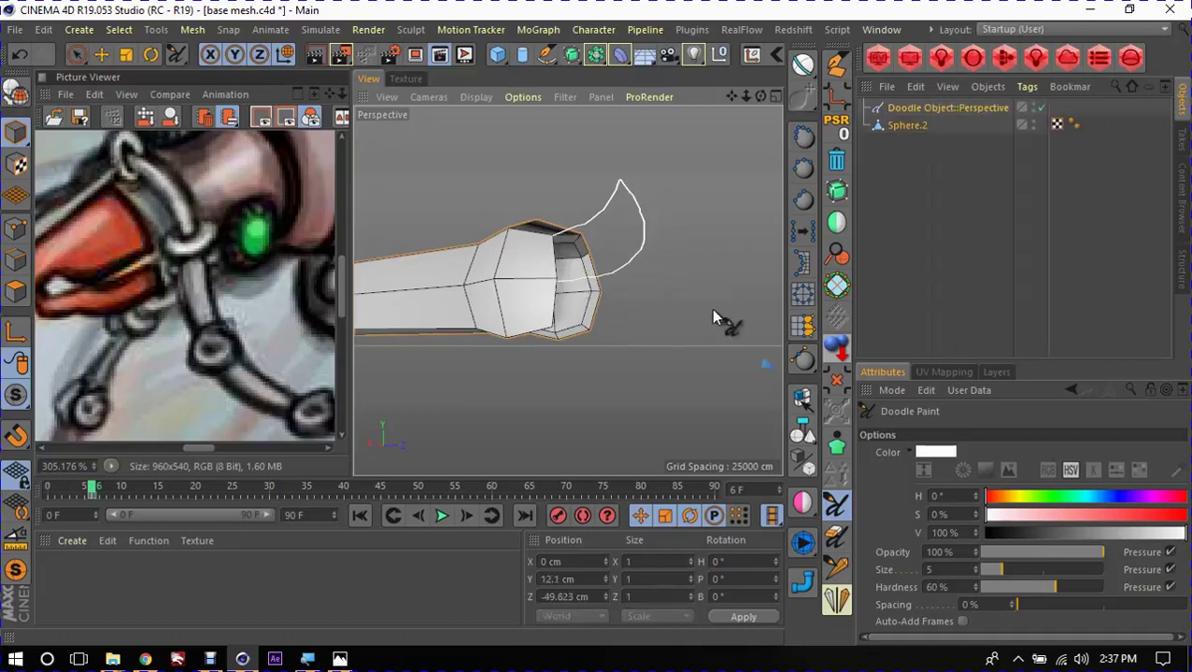
{"action": "left_click", "coordinate": [912, 113]}
{"action": "key", "text": "Delete"}
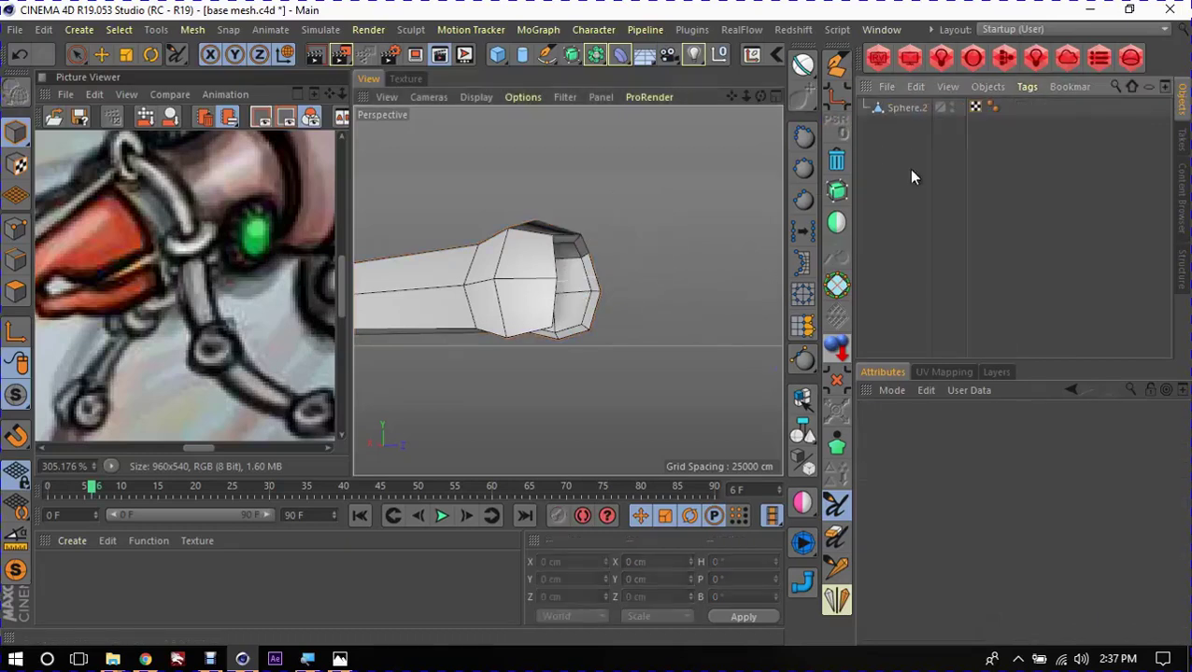
{"action": "left_click", "coordinate": [901, 107]}
Step: Select the top edge loop at the link's hollow end
{"action": "key", "text": "e"}
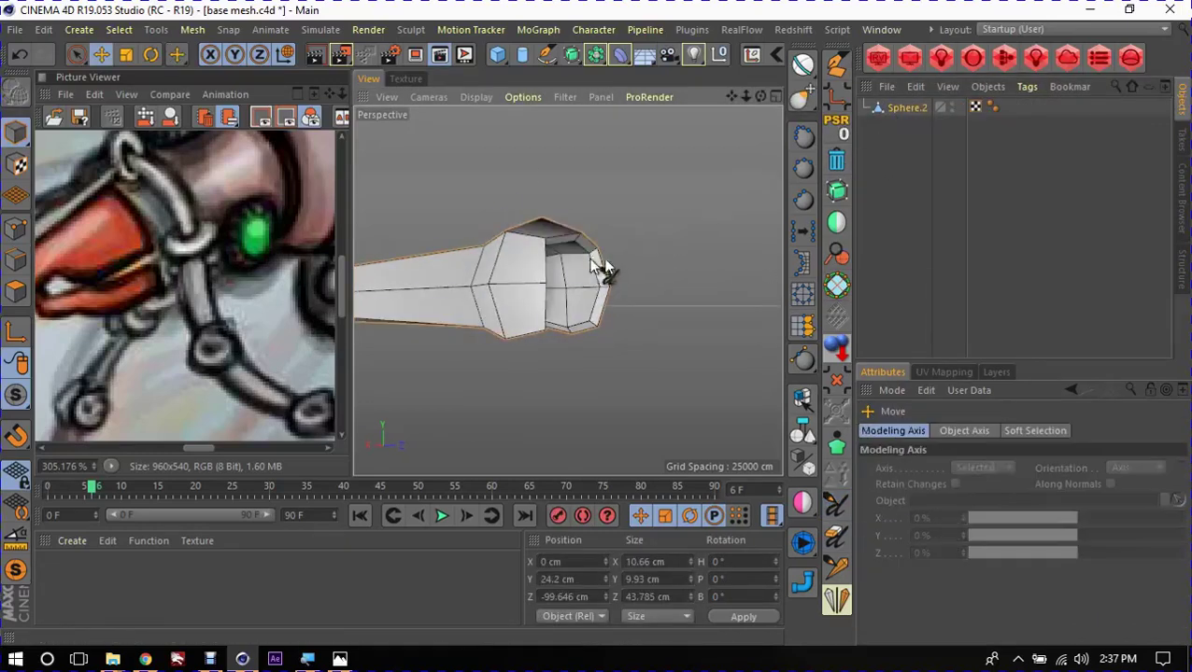
{"action": "left_click_drag", "start_coordinate": [595, 266], "coordinate": [582, 280], "text": "alt"}
{"action": "scroll", "coordinate": [614, 263], "scroll_direction": "up", "scroll_amount": 3}
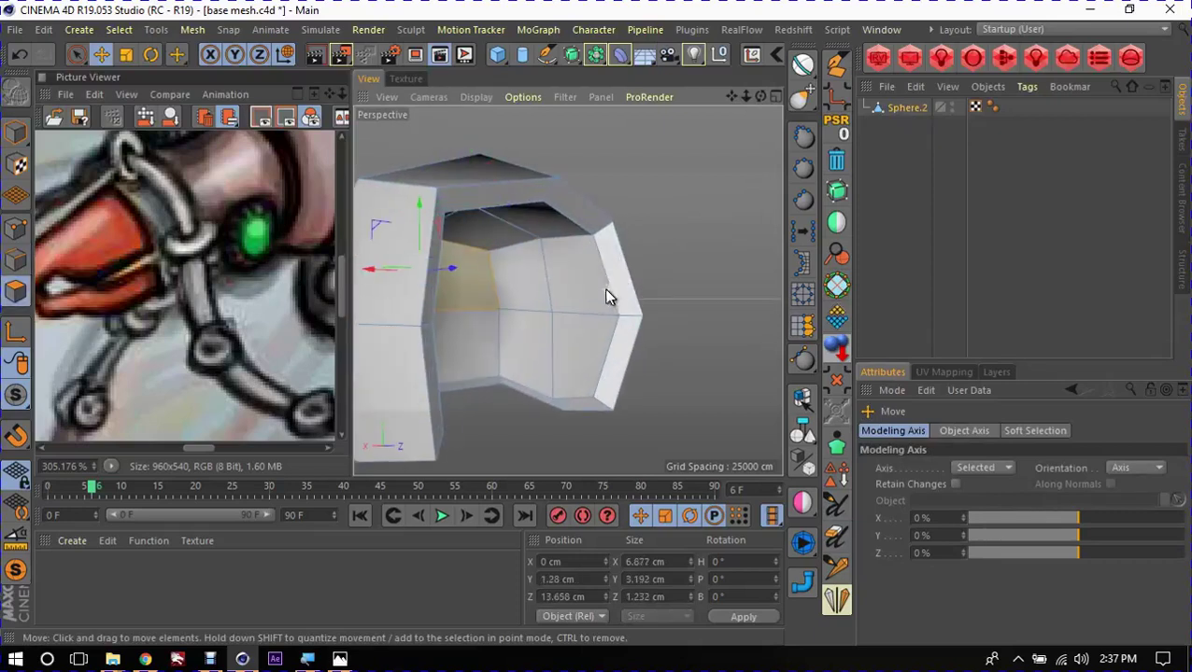
{"action": "left_click", "coordinate": [601, 237]}
{"action": "left_click", "coordinate": [585, 220], "text": "shift"}
{"action": "left_click", "coordinate": [518, 200], "text": "shift"}
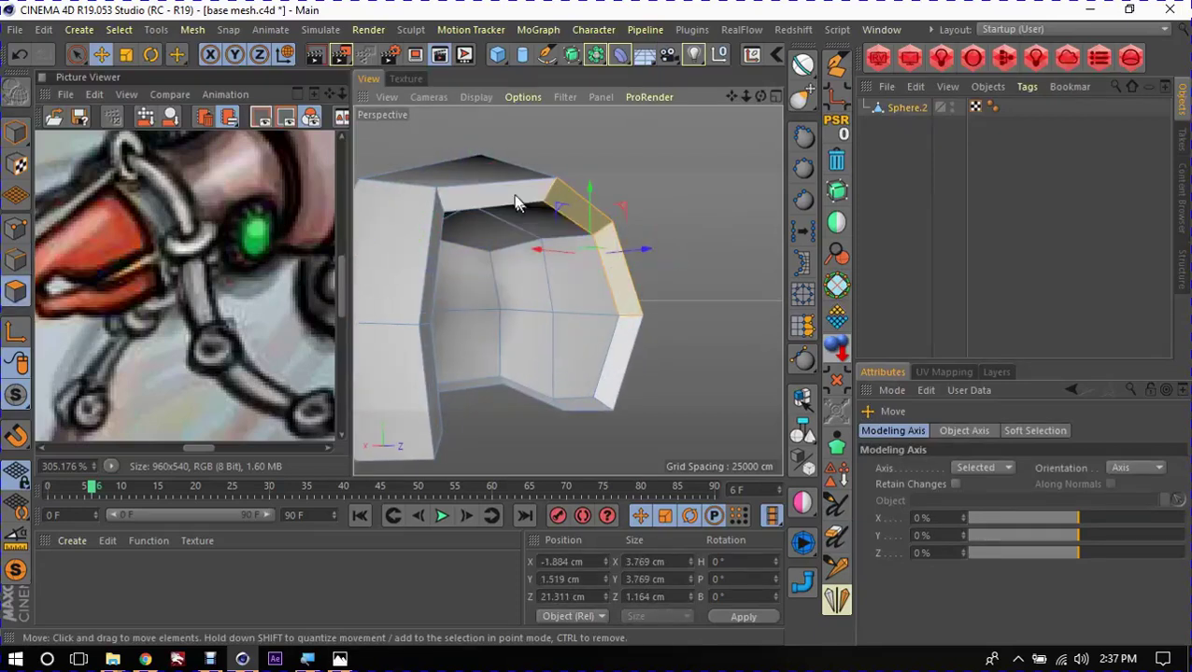
{"action": "left_click", "coordinate": [441, 207], "text": "shift"}
{"action": "mouse_move", "coordinate": [435, 257]}
{"action": "left_mouse_down", "text": "alt"}
{"action": "mouse_move", "coordinate": [507, 282]}
{"action": "mouse_move", "coordinate": [453, 265]}
{"action": "mouse_move", "coordinate": [622, 258]}
{"action": "mouse_move", "coordinate": [567, 282]}
{"action": "mouse_move", "coordinate": [731, 270]}
{"action": "mouse_move", "coordinate": [579, 270]}
{"action": "mouse_move", "coordinate": [669, 310]}
{"action": "left_mouse_up", "text": "alt"}
Step: Shift the selected points along X, then move another end point outward
{"action": "key", "text": "9"}
{"action": "mouse_move", "coordinate": [696, 353]}
{"action": "left_mouse_down", "text": "alt"}
{"action": "mouse_move", "coordinate": [559, 346]}
{"action": "mouse_move", "coordinate": [612, 354]}
{"action": "left_mouse_up", "text": "alt"}
{"action": "mouse_move", "coordinate": [651, 332]}
{"action": "left_mouse_down", "text": "alt"}
{"action": "mouse_move", "coordinate": [533, 338]}
{"action": "mouse_move", "coordinate": [673, 345]}
{"action": "left_mouse_up", "text": "alt"}
{"action": "key", "text": "e"}
{"action": "mouse_move", "coordinate": [706, 307]}
{"action": "left_mouse_down"}
{"action": "mouse_move", "coordinate": [673, 312]}
{"action": "mouse_move", "coordinate": [591, 231]}
{"action": "mouse_move", "coordinate": [618, 307]}
{"action": "mouse_move", "coordinate": [418, 277]}
{"action": "mouse_move", "coordinate": [444, 281]}
{"action": "mouse_move", "coordinate": [391, 230]}
{"action": "left_mouse_up"}
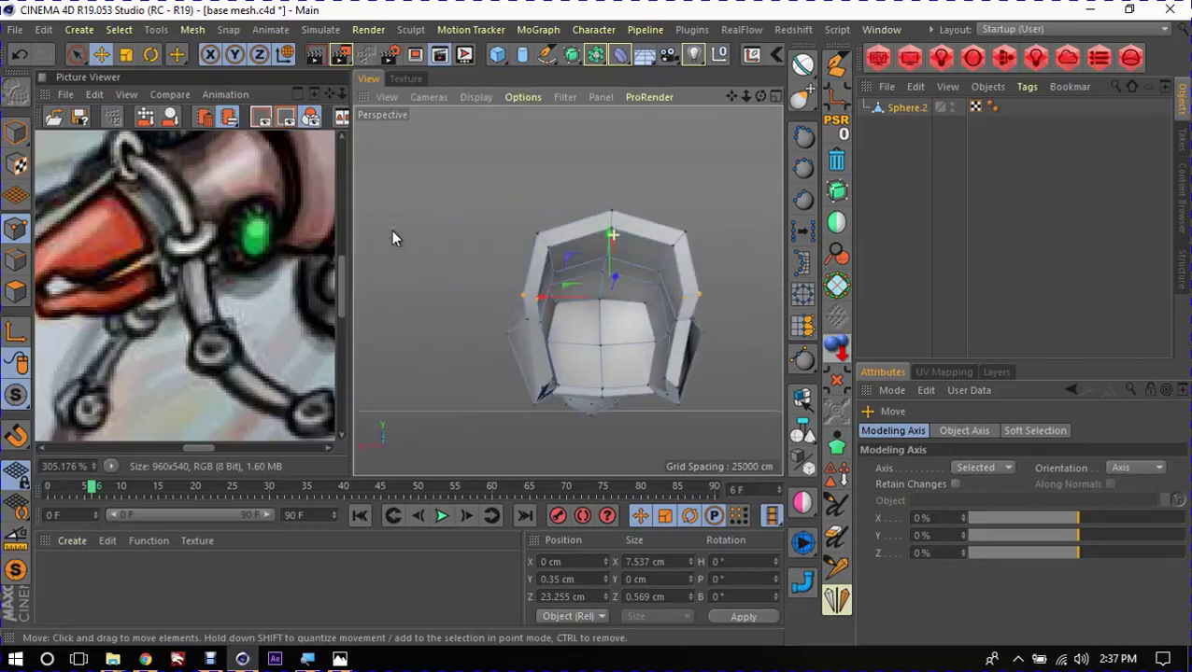
{"action": "scroll", "coordinate": [639, 204], "scroll_direction": "up", "scroll_amount": 2}
{"action": "key", "text": "9"}
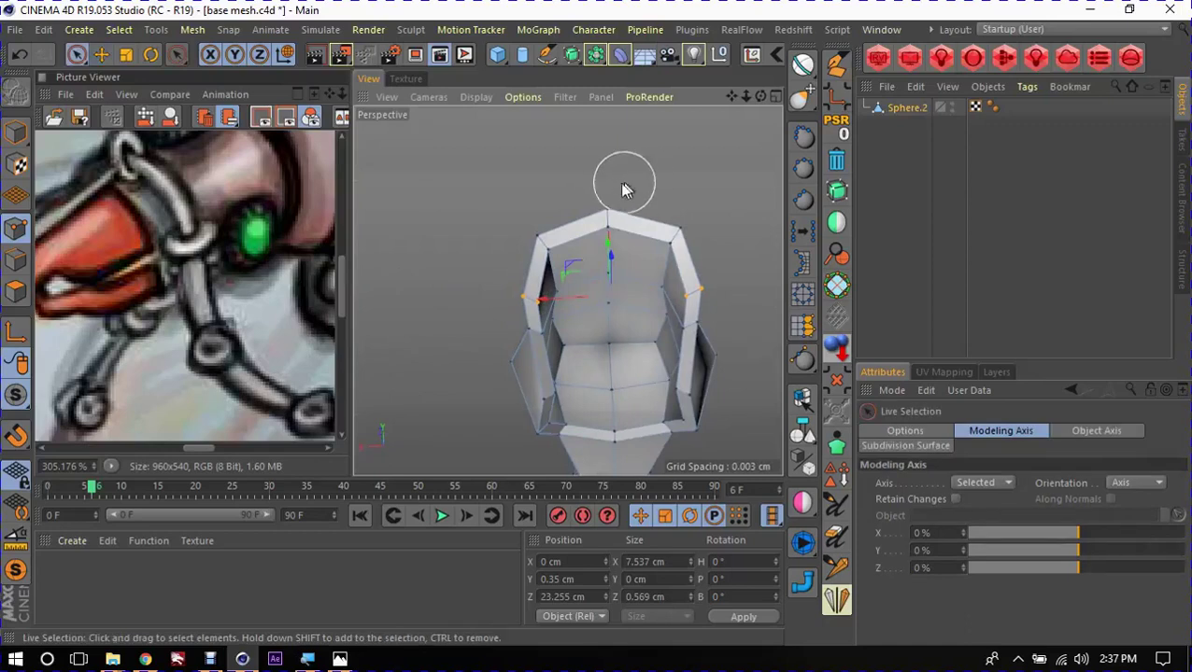
{"action": "left_click", "coordinate": [612, 259]}
{"action": "mouse_move", "coordinate": [609, 191]}
{"action": "left_mouse_down", "text": "alt"}
{"action": "mouse_move", "coordinate": [638, 404]}
{"action": "mouse_move", "coordinate": [756, 407]}
{"action": "mouse_move", "coordinate": [359, 210]}
{"action": "mouse_move", "coordinate": [566, 235]}
{"action": "mouse_move", "coordinate": [546, 187]}
{"action": "mouse_move", "coordinate": [561, 152]}
{"action": "mouse_move", "coordinate": [602, 224]}
{"action": "mouse_move", "coordinate": [620, 223]}
{"action": "mouse_move", "coordinate": [401, 250]}
{"action": "mouse_move", "coordinate": [509, 271]}
{"action": "left_mouse_up", "text": "alt"}
{"action": "key", "text": "e"}
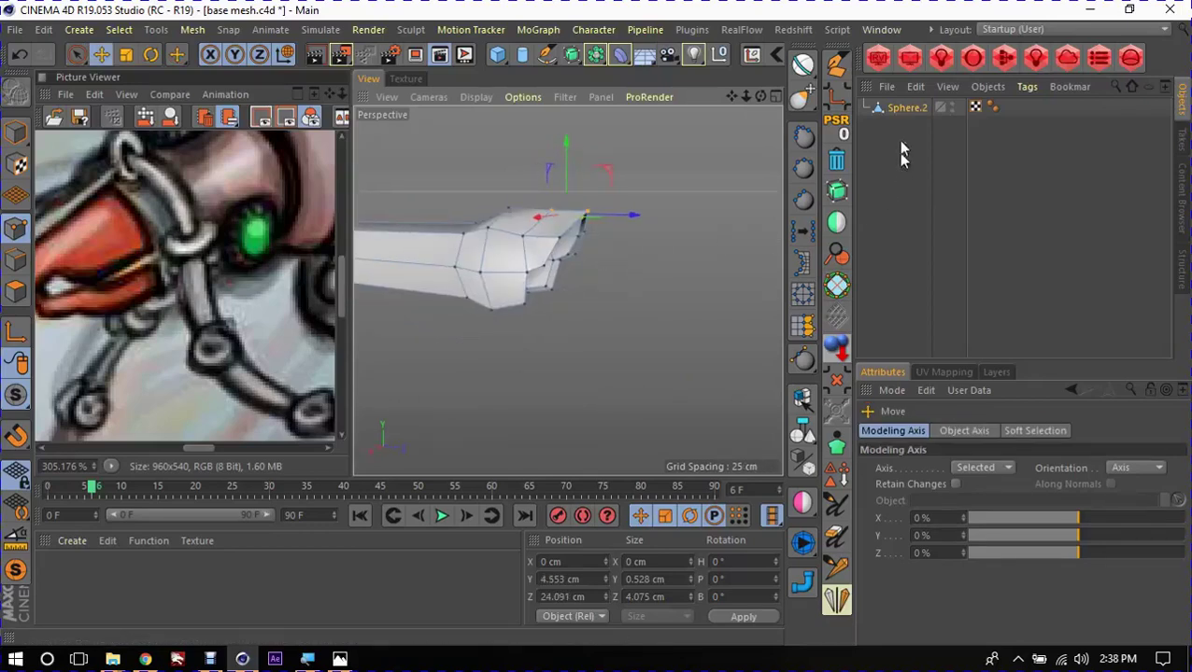
Step: Put Sphere.2 under a Subdivision Surface to smooth the link
{"action": "left_click", "coordinate": [887, 109]}
{"action": "left_click", "coordinate": [837, 193], "text": "alt"}
{"action": "mouse_move", "coordinate": [634, 232]}
{"action": "left_mouse_down", "text": "alt"}
{"action": "mouse_move", "coordinate": [399, 221]}
{"action": "mouse_move", "coordinate": [390, 234]}
{"action": "mouse_move", "coordinate": [482, 260]}
{"action": "mouse_move", "coordinate": [591, 253]}
{"action": "mouse_move", "coordinate": [750, 298]}
{"action": "mouse_move", "coordinate": [685, 297]}
{"action": "mouse_move", "coordinate": [426, 229]}
{"action": "mouse_move", "coordinate": [527, 266]}
{"action": "mouse_move", "coordinate": [481, 205]}
{"action": "left_mouse_up", "text": "alt"}
{"action": "left_click", "coordinate": [477, 206]}
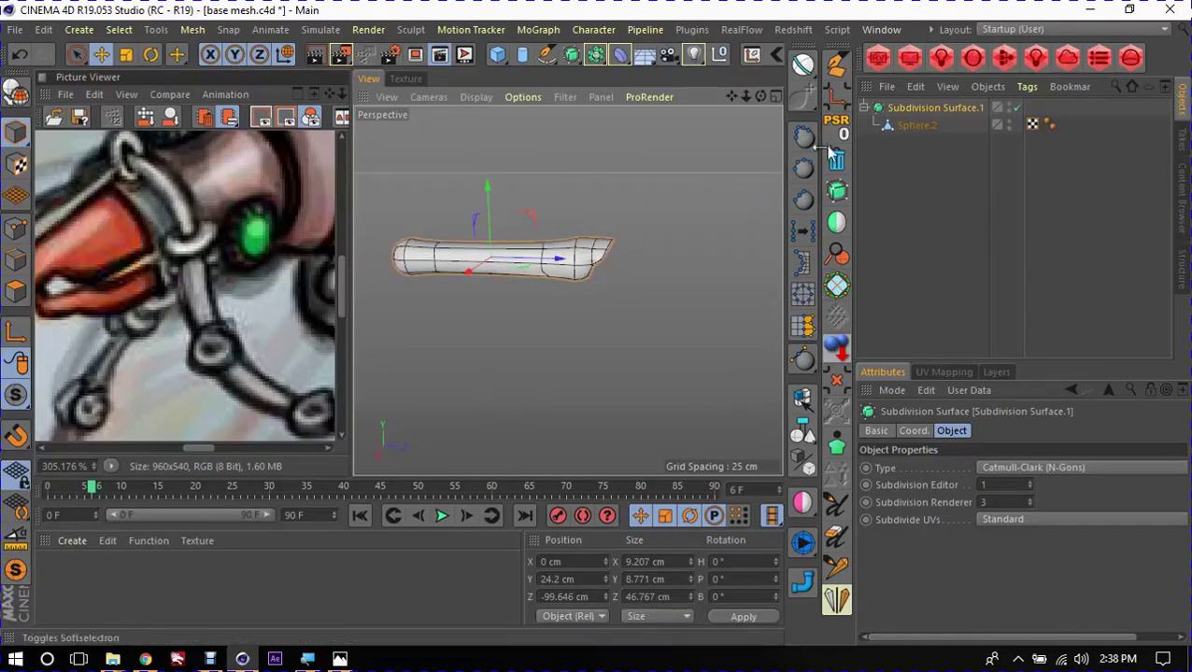
Step: Delete Subdivision Surface.1 so Sphere.2 is faceted again
{"action": "left_click", "coordinate": [934, 105]}
{"action": "key", "text": "Delete"}
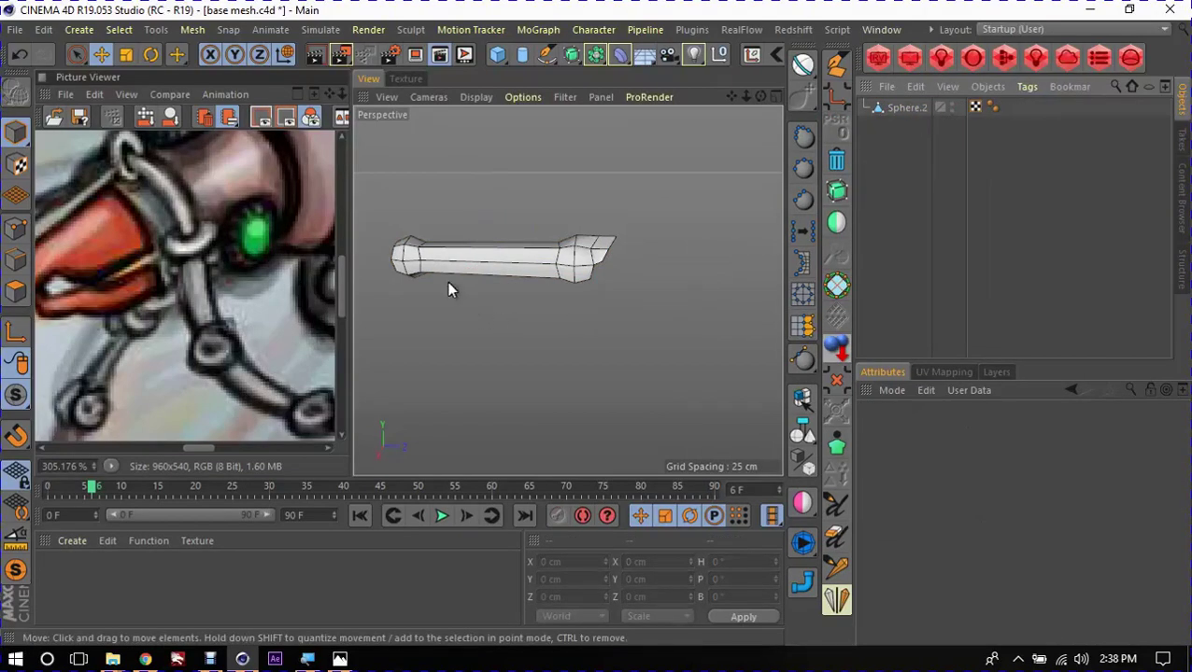
{"action": "middle_click_drag", "start_coordinate": [446, 282], "coordinate": [611, 291], "text": "alt"}
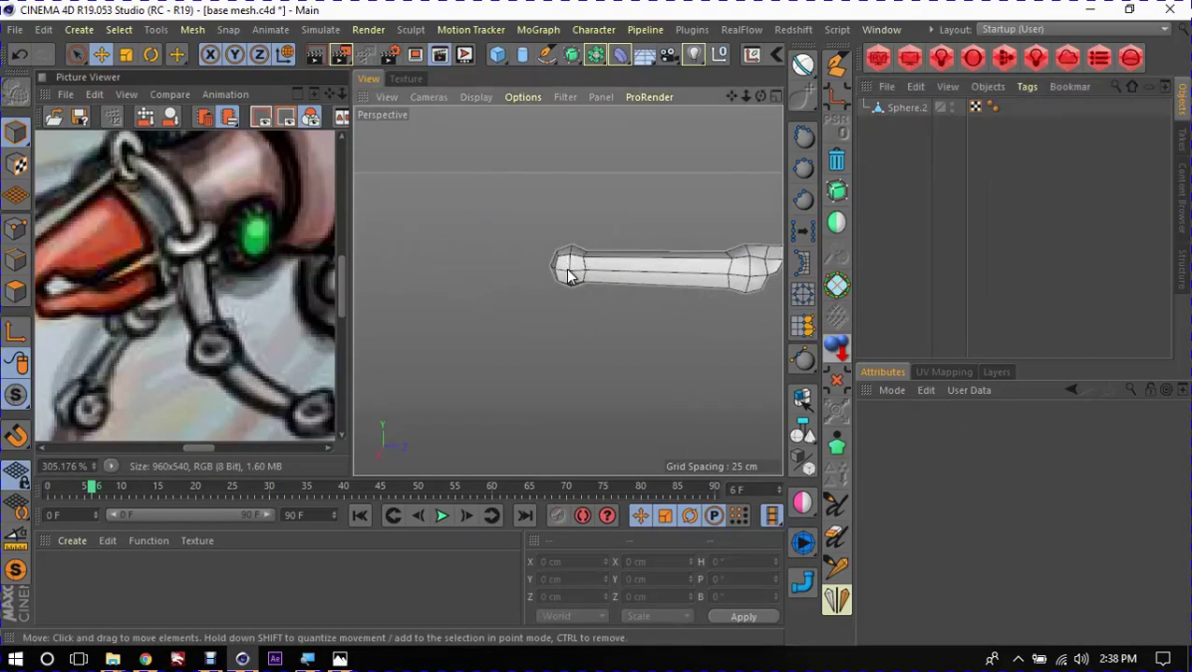
{"action": "middle_click_drag", "start_coordinate": [678, 267], "coordinate": [630, 284], "text": "alt"}
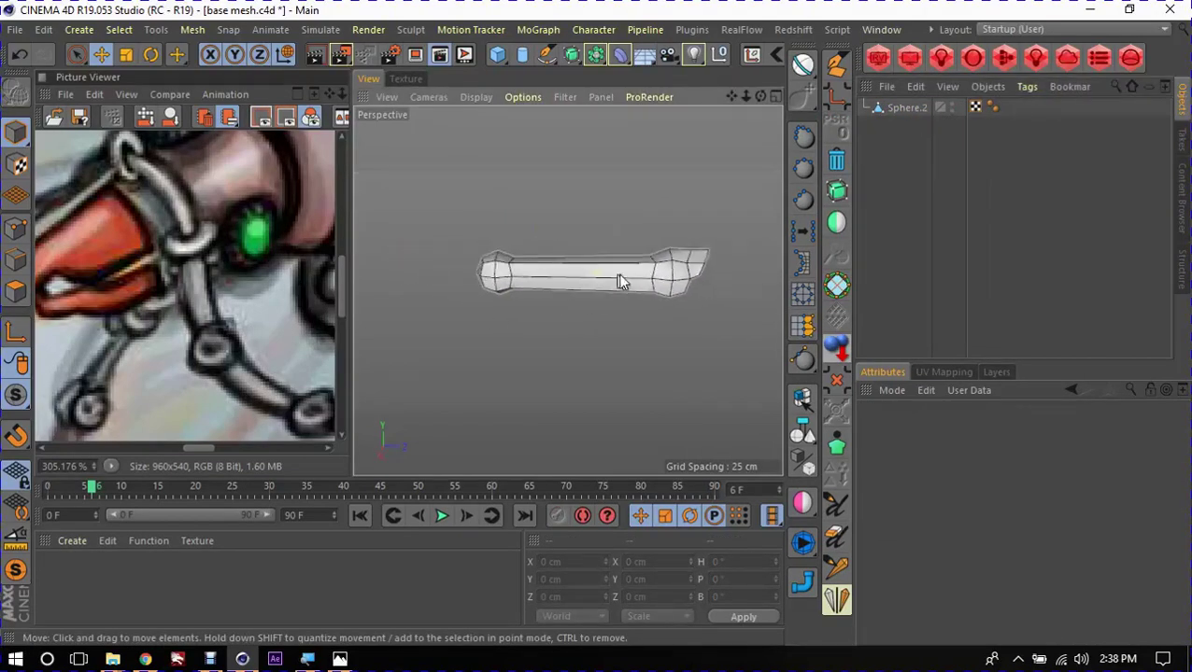
Step: Drag out a copy of Sphere.2, compare the two links, then delete the Sphere.1 copy
{"action": "left_click", "coordinate": [628, 275]}
{"action": "left_click_drag", "start_coordinate": [658, 275], "coordinate": [514, 276], "text": "ctrl"}
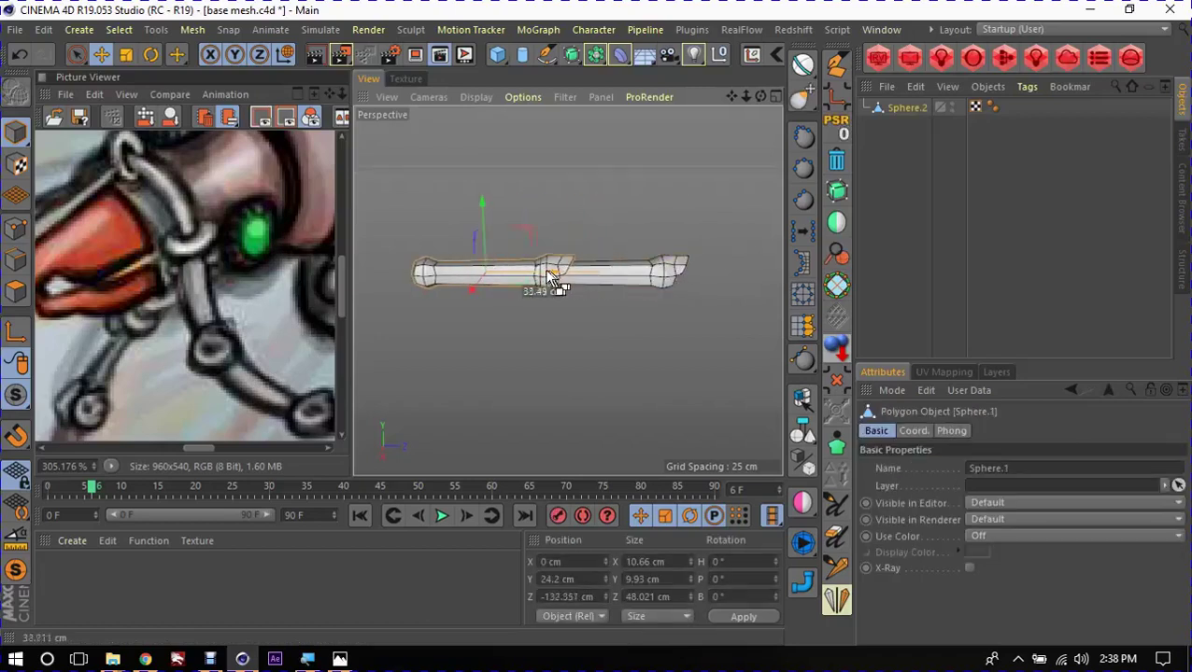
{"action": "scroll", "coordinate": [513, 274], "scroll_direction": "up", "scroll_amount": 3}
{"action": "mouse_move", "coordinate": [586, 248]}
{"action": "left_mouse_down", "text": "alt"}
{"action": "mouse_move", "coordinate": [405, 251]}
{"action": "mouse_move", "coordinate": [613, 315]}
{"action": "left_mouse_up", "text": "alt"}
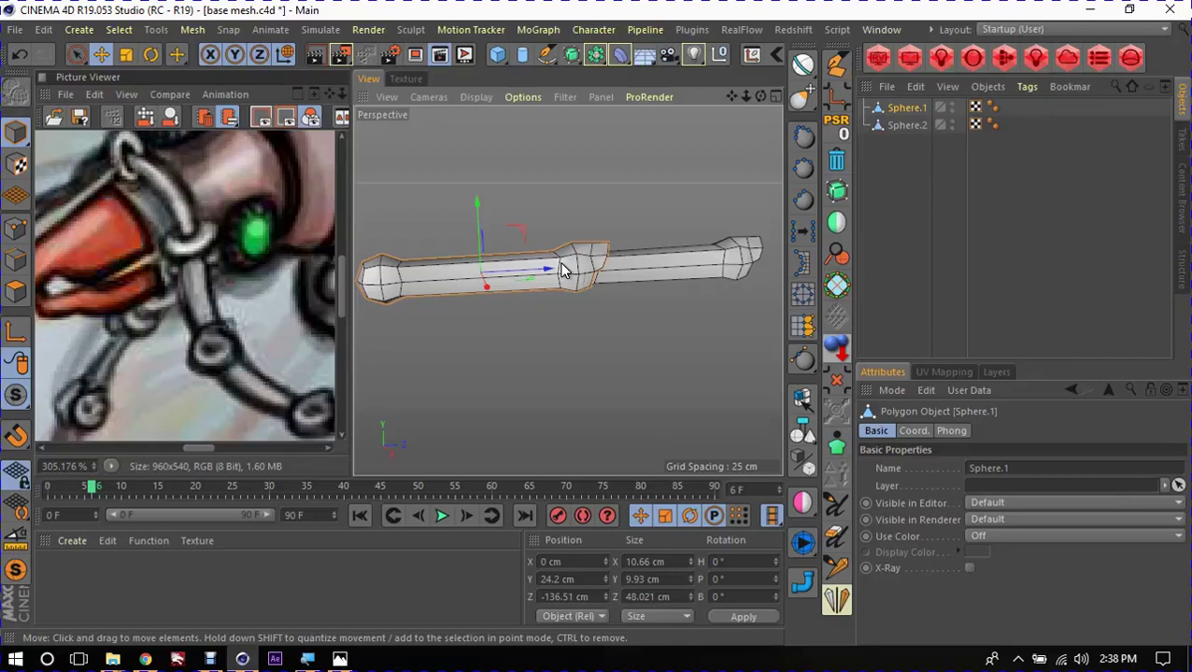
{"action": "mouse_move", "coordinate": [577, 292]}
{"action": "left_mouse_down", "text": "alt"}
{"action": "mouse_move", "coordinate": [412, 261]}
{"action": "mouse_move", "coordinate": [396, 282]}
{"action": "mouse_move", "coordinate": [525, 284]}
{"action": "left_mouse_up", "text": "alt"}
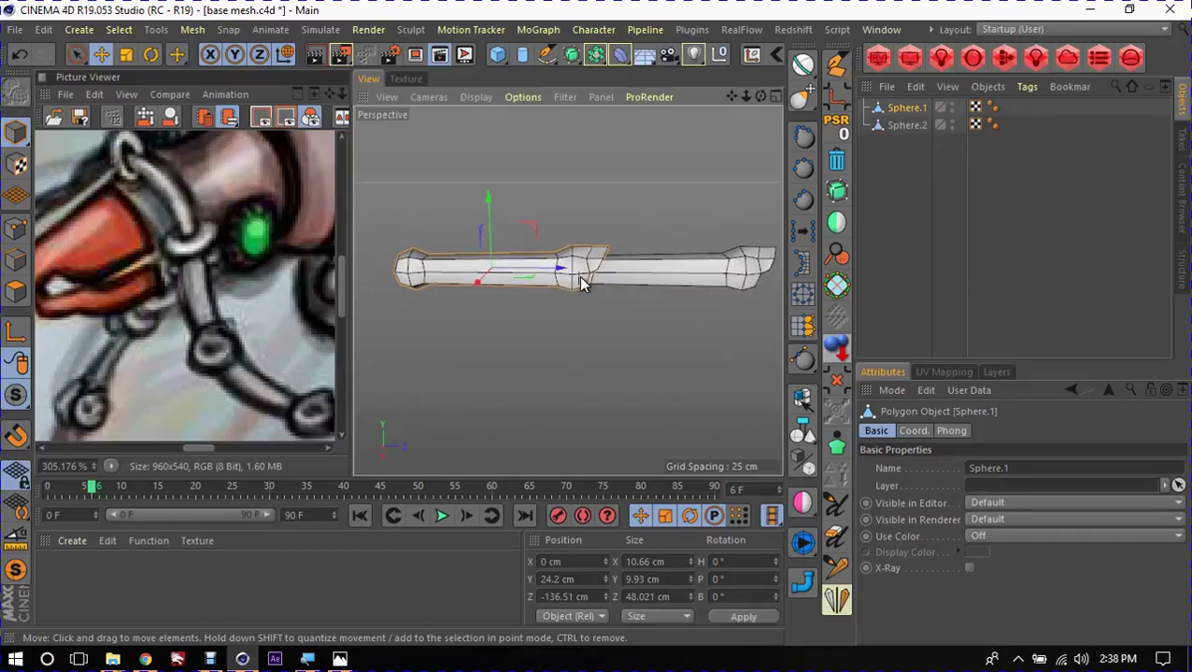
{"action": "key", "text": "Delete"}
{"action": "middle_click_drag", "start_coordinate": [652, 267], "coordinate": [547, 264], "text": "alt"}
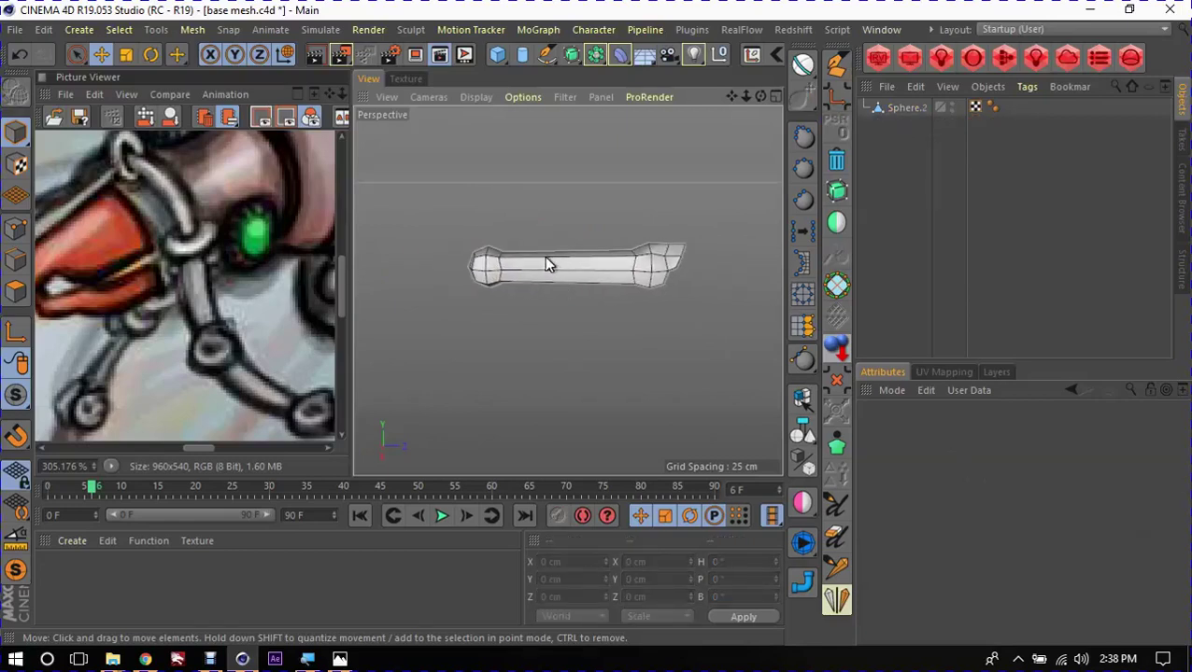
Step: Select Sphere.2's left end cap polygons and scale them up
{"action": "left_click", "coordinate": [495, 271]}
{"action": "scroll", "coordinate": [514, 238], "scroll_direction": "up", "scroll_amount": 3}
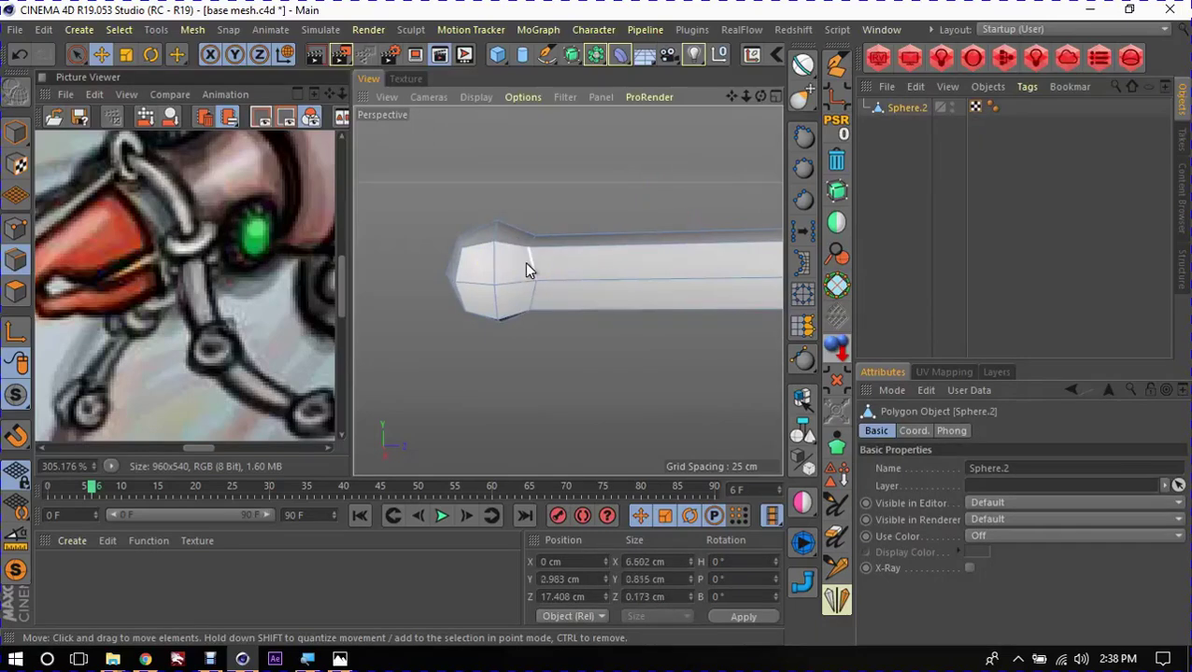
{"action": "left_click", "coordinate": [506, 276]}
{"action": "key", "text": "t"}
{"action": "mouse_move", "coordinate": [505, 280]}
{"action": "left_mouse_down"}
{"action": "mouse_move", "coordinate": [556, 347]}
{"action": "mouse_move", "coordinate": [512, 348]}
{"action": "left_mouse_up"}
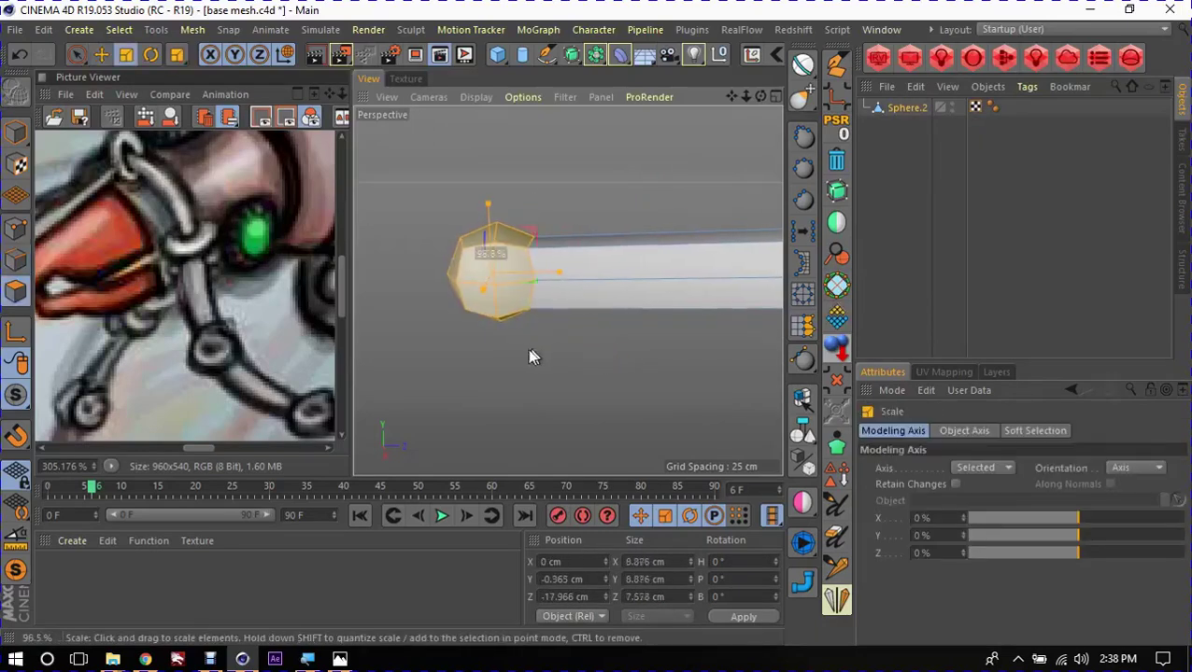
{"action": "scroll", "coordinate": [513, 348], "scroll_direction": "down", "scroll_amount": 3}
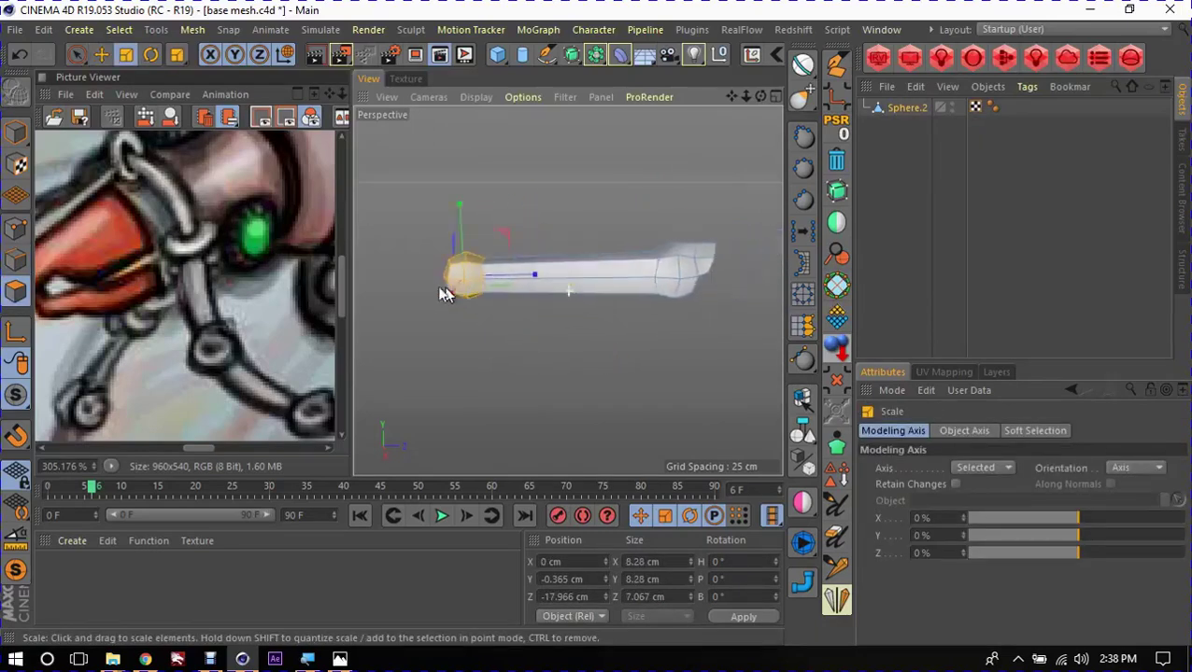
{"action": "left_click_drag", "start_coordinate": [492, 269], "coordinate": [551, 269], "text": "alt"}
Step: Cut a new edge loop across the tube and pull it down to start the bend
{"action": "key", "text": "k"}
{"action": "key", "text": "l"}
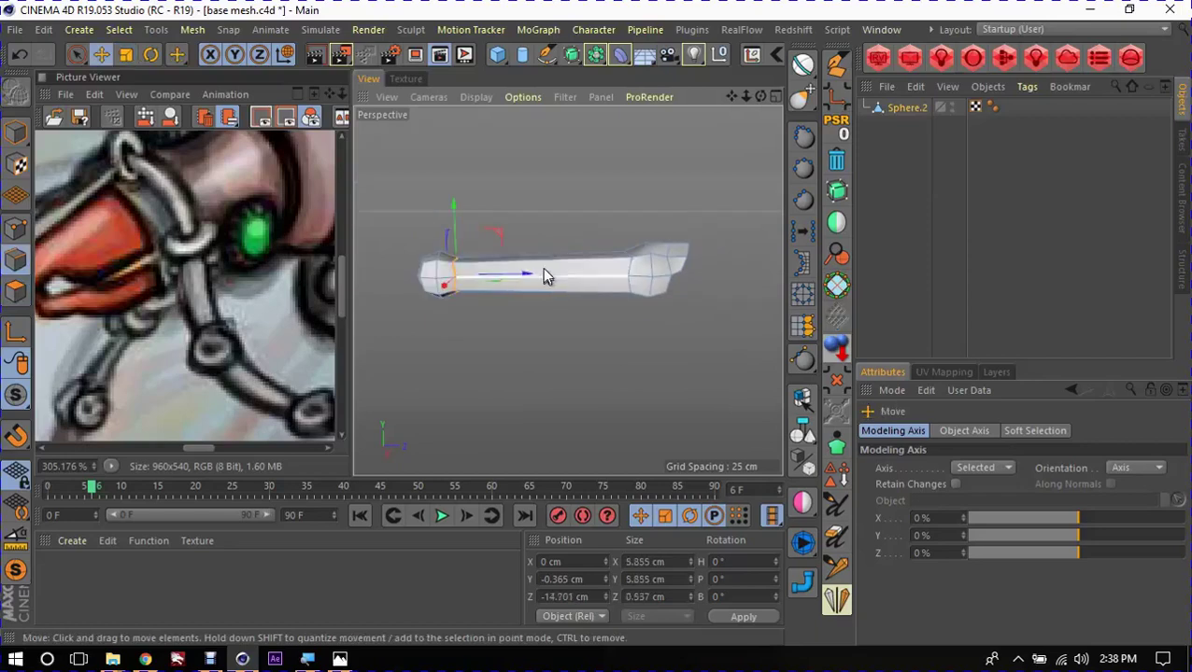
{"action": "left_click", "coordinate": [541, 270]}
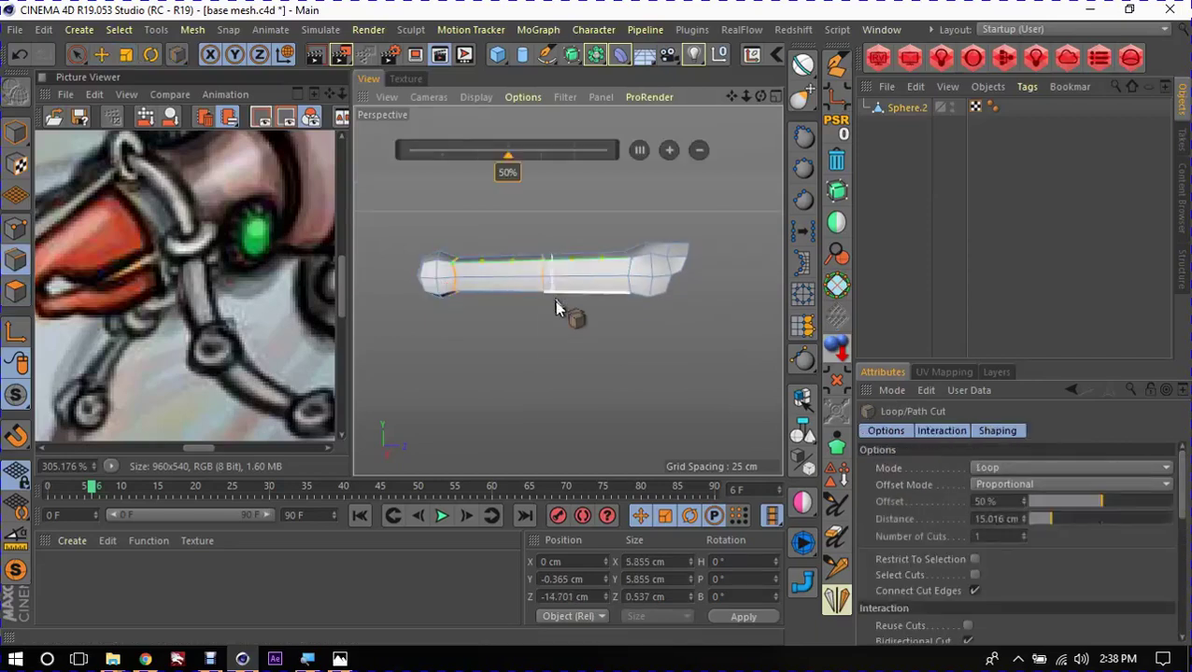
{"action": "key", "text": "e"}
{"action": "left_click_drag", "start_coordinate": [540, 214], "coordinate": [540, 220]}
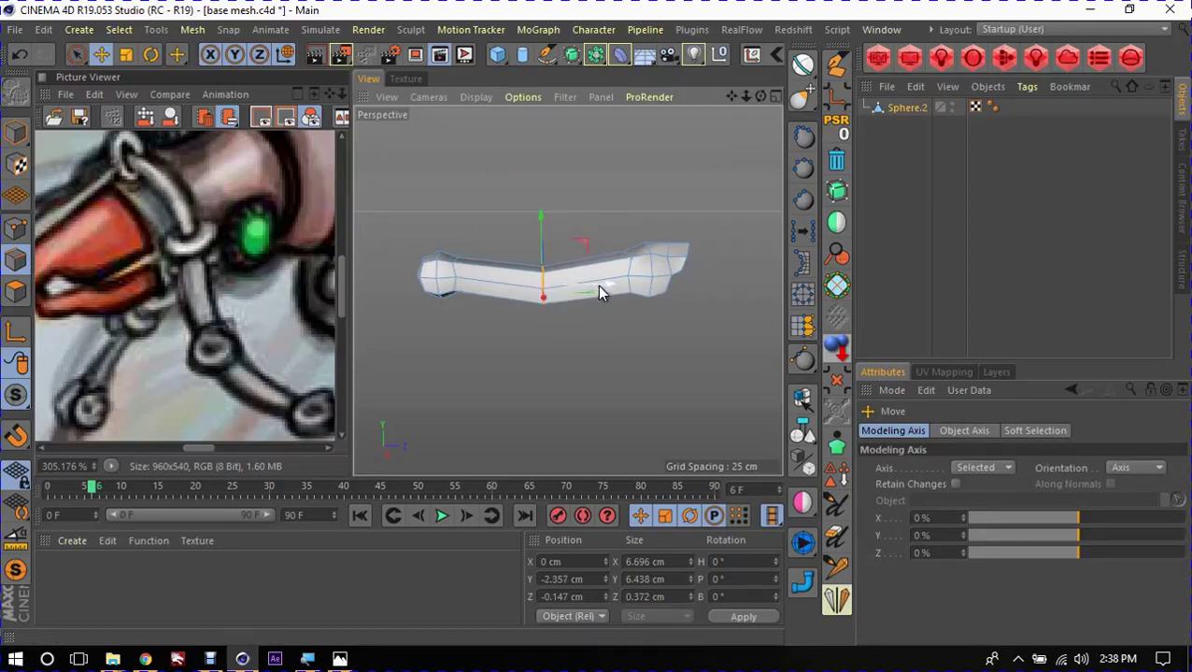
{"action": "left_click_drag", "start_coordinate": [597, 285], "coordinate": [595, 285]}
Step: Add a second loop on the right, slide the left loop along, and lower both to deepen the bend
{"action": "key", "text": "k"}
{"action": "key", "text": "l"}
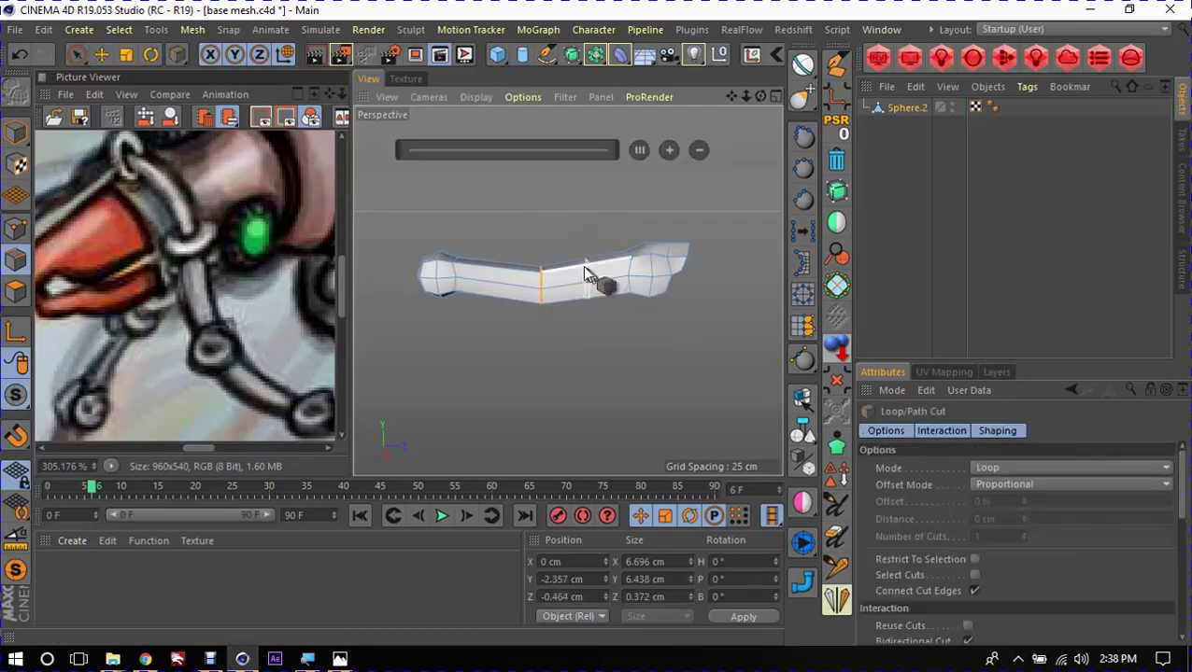
{"action": "left_click", "coordinate": [582, 265]}
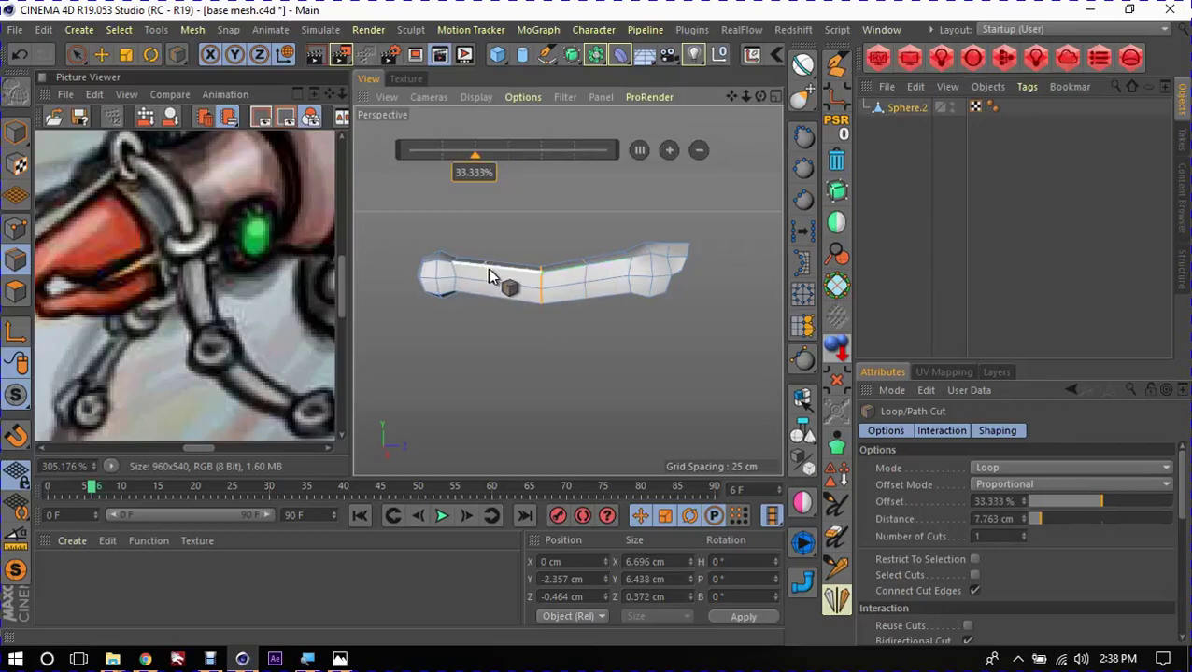
{"action": "key", "text": "e"}
{"action": "left_click", "coordinate": [484, 276]}
{"action": "key", "text": "m"}
{"action": "key", "text": "o"}
{"action": "left_click_drag", "start_coordinate": [484, 277], "coordinate": [532, 284]}
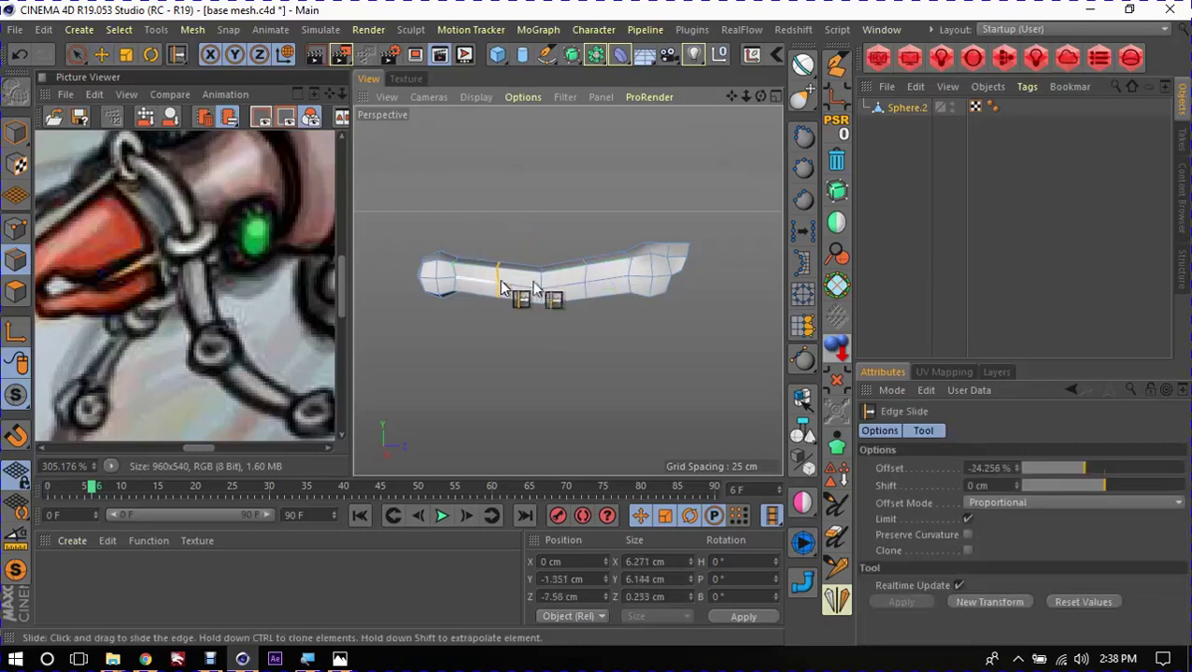
{"action": "key", "text": "e"}
{"action": "left_click", "coordinate": [577, 277], "text": "shift"}
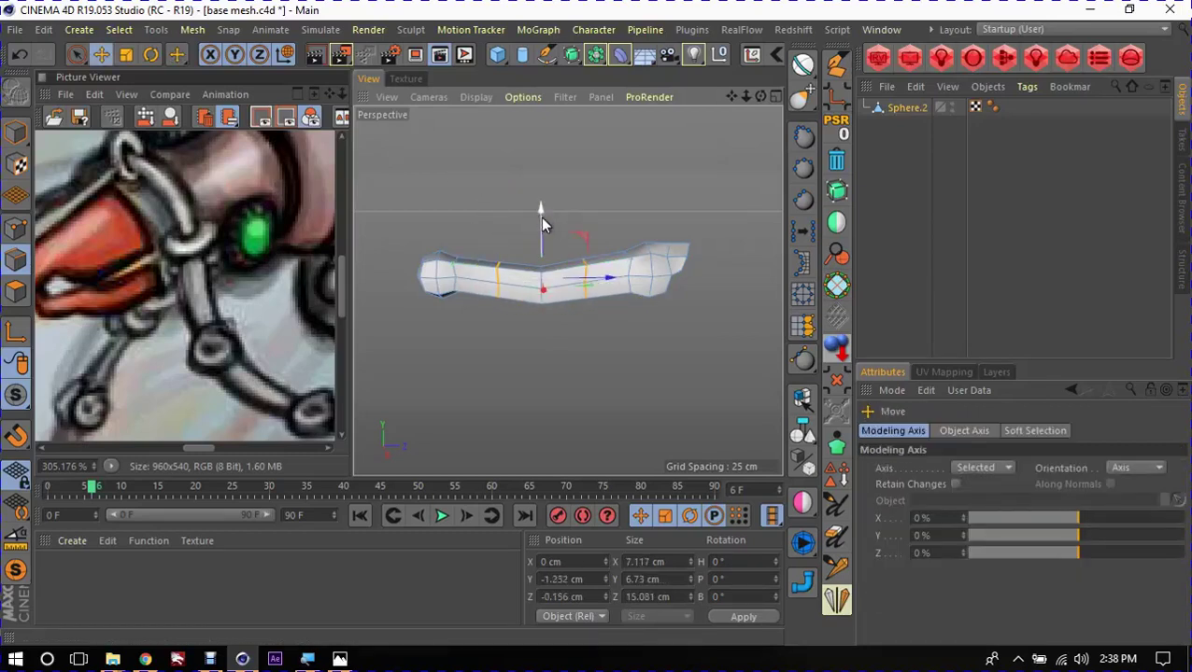
{"action": "left_click_drag", "start_coordinate": [539, 214], "coordinate": [544, 266]}
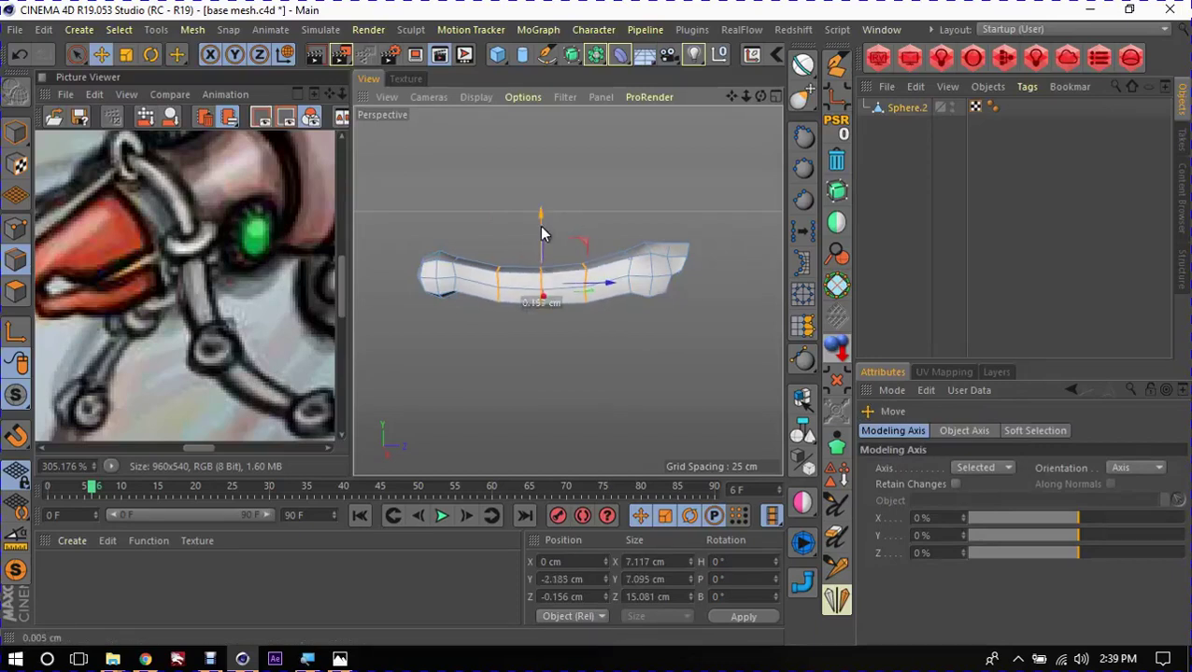
Step: Lower the middle edge loop further to Y -2.672 cm and check the curve
{"action": "left_click", "coordinate": [540, 277]}
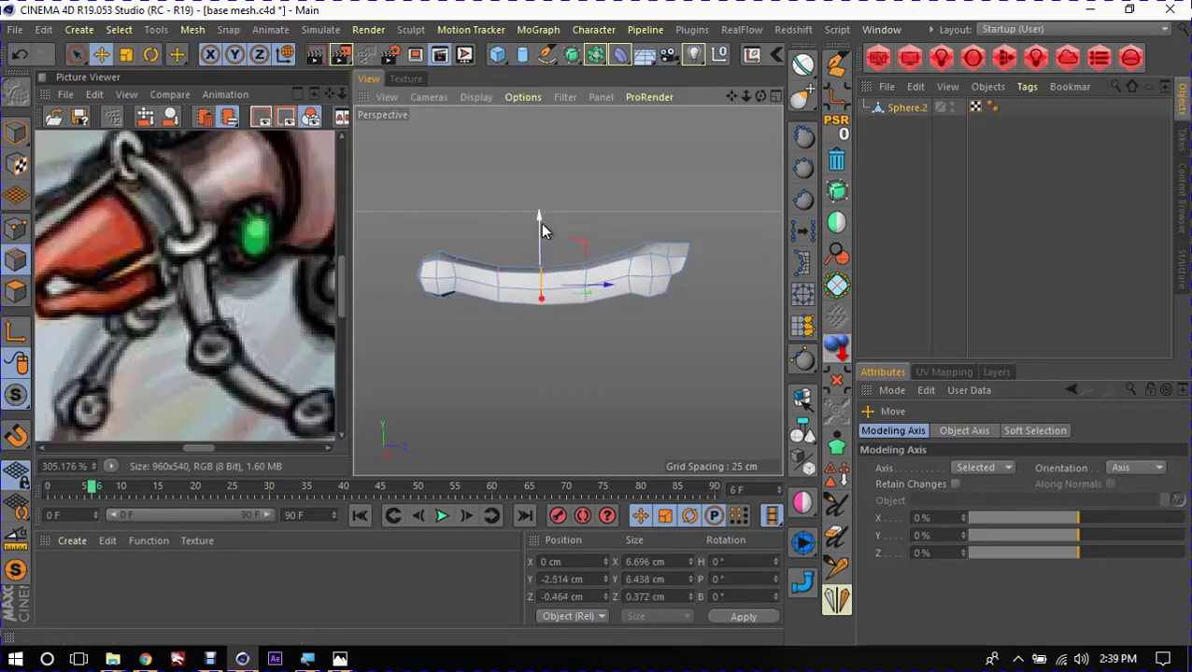
{"action": "left_click_drag", "start_coordinate": [540, 223], "coordinate": [544, 223]}
{"action": "left_click_drag", "start_coordinate": [598, 271], "coordinate": [437, 272], "text": "alt"}
{"action": "mouse_move", "coordinate": [651, 282]}
{"action": "left_mouse_down", "text": "alt"}
{"action": "mouse_move", "coordinate": [492, 284]}
{"action": "mouse_move", "coordinate": [607, 282]}
{"action": "left_mouse_up", "text": "alt"}
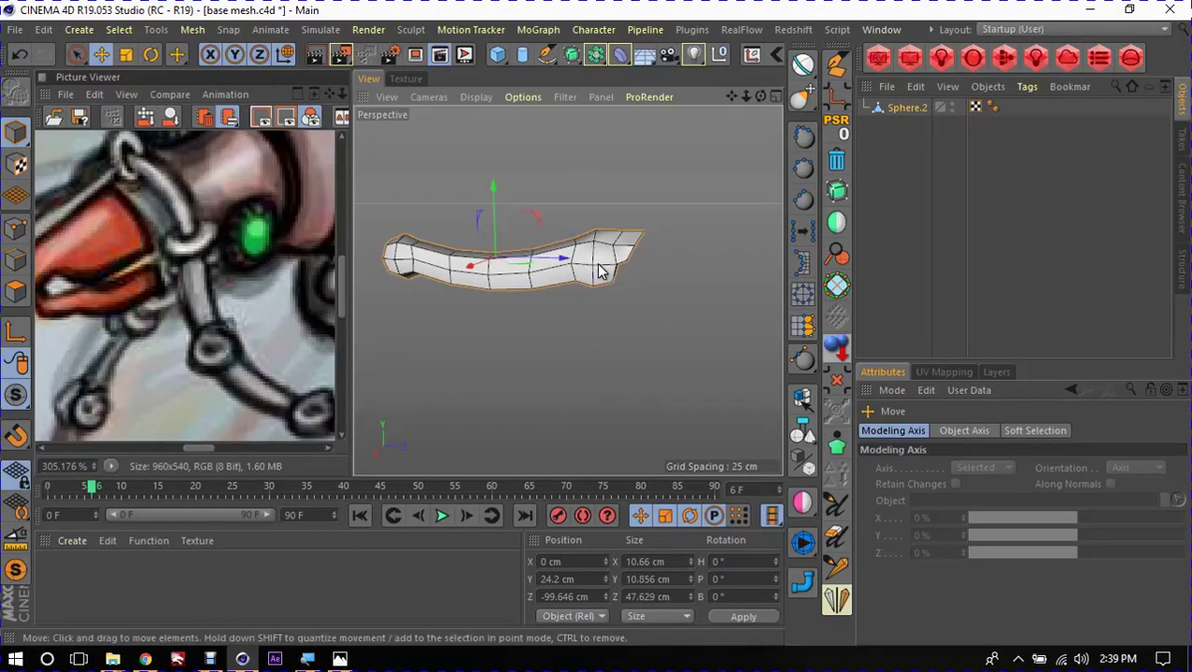
{"action": "left_click_drag", "start_coordinate": [599, 271], "coordinate": [420, 261], "text": "alt"}
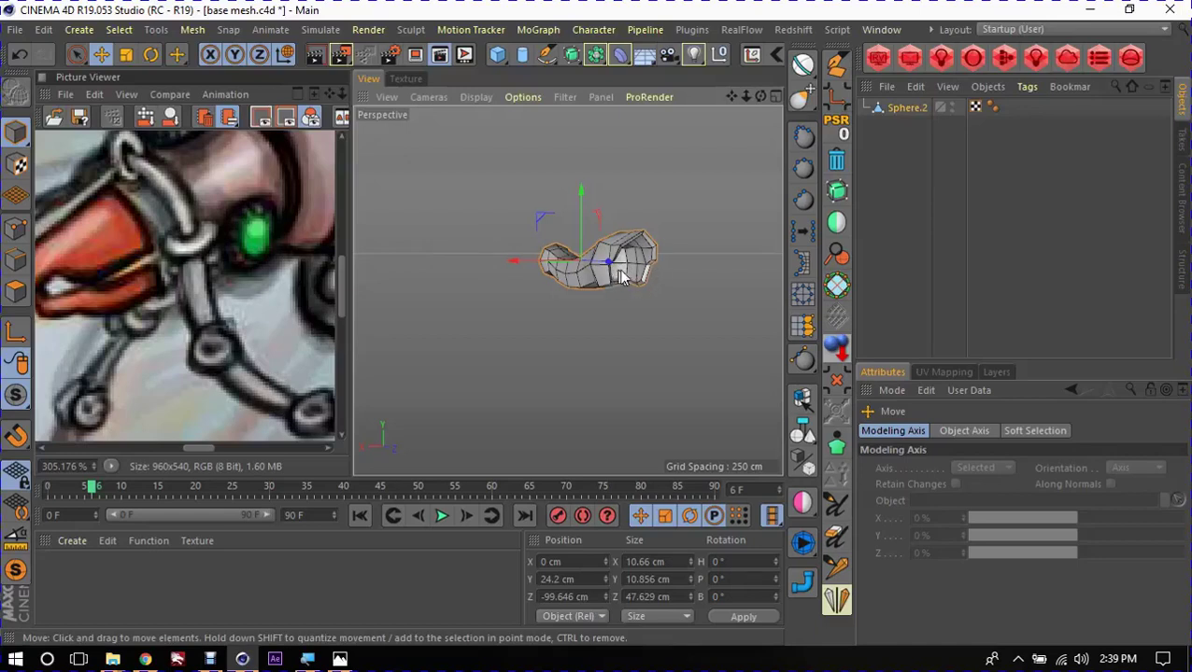
{"action": "mouse_move", "coordinate": [612, 281]}
{"action": "left_mouse_down", "text": "alt"}
{"action": "mouse_move", "coordinate": [776, 267]}
{"action": "mouse_move", "coordinate": [468, 248]}
{"action": "mouse_move", "coordinate": [757, 284]}
{"action": "mouse_move", "coordinate": [758, 227]}
{"action": "mouse_move", "coordinate": [646, 274]}
{"action": "mouse_move", "coordinate": [636, 292]}
{"action": "left_mouse_up", "text": "alt"}
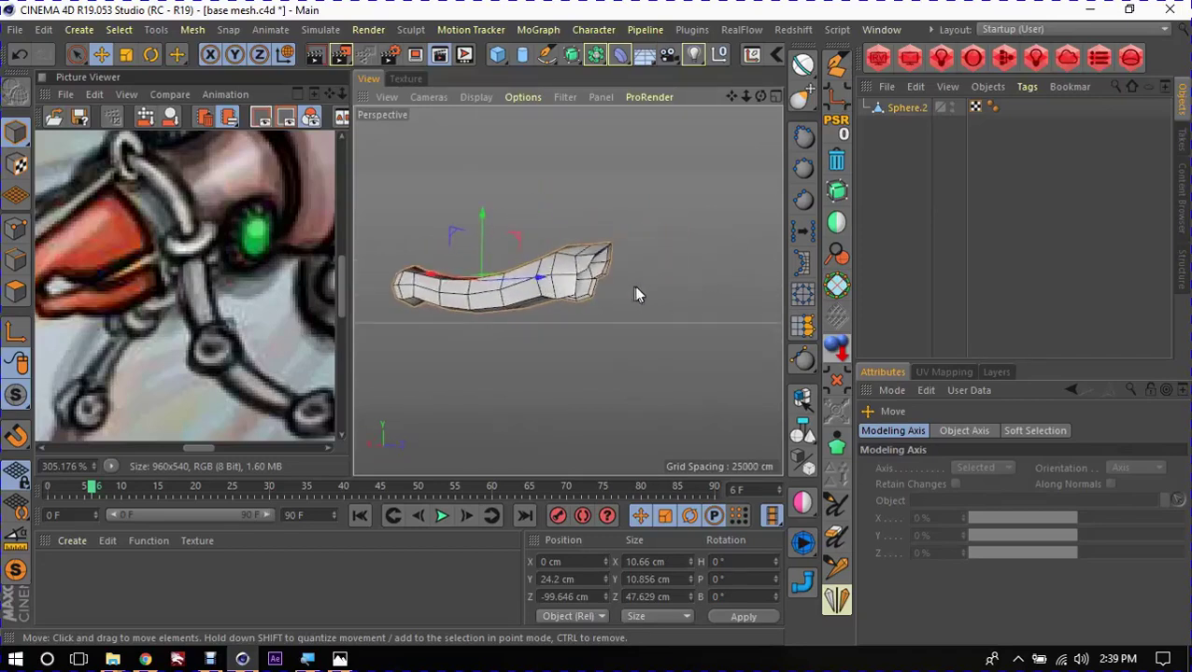
{"action": "mouse_move", "coordinate": [586, 257]}
{"action": "left_mouse_down", "text": "alt"}
{"action": "mouse_move", "coordinate": [698, 226]}
{"action": "mouse_move", "coordinate": [547, 268]}
{"action": "left_mouse_up", "text": "alt"}
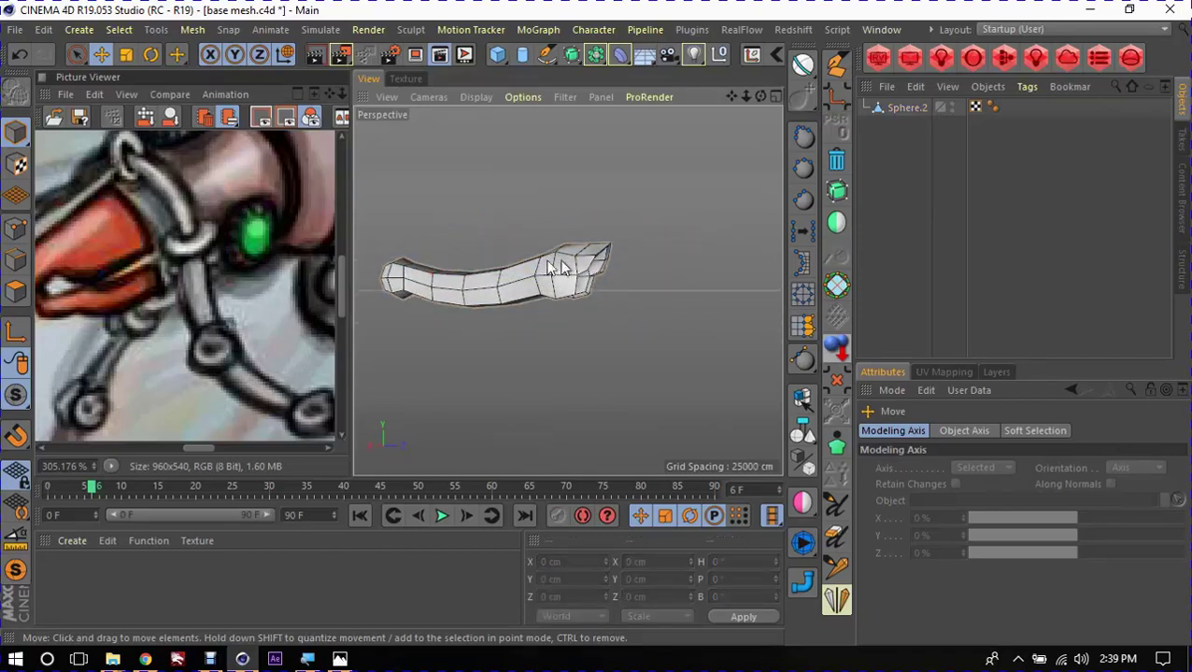
{"action": "left_click", "coordinate": [547, 268]}
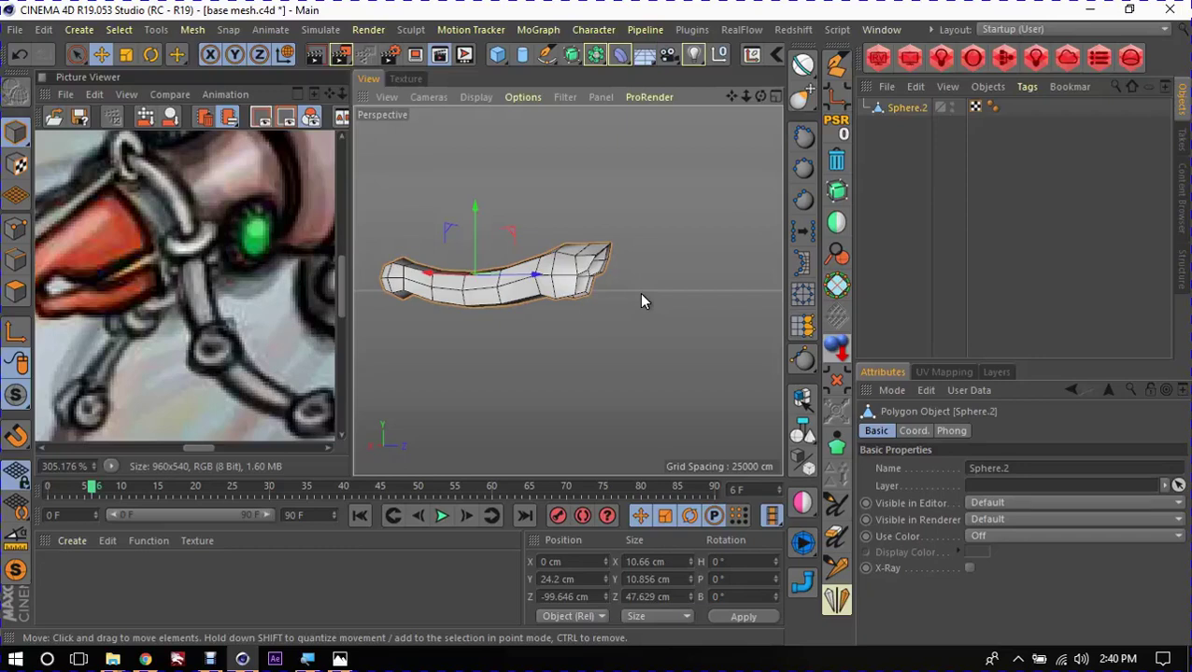
Step: In Points mode, select the points around the tube's end opening
{"action": "mouse_move", "coordinate": [651, 293]}
{"action": "left_mouse_down", "text": "alt"}
{"action": "mouse_move", "coordinate": [457, 301]}
{"action": "mouse_move", "coordinate": [590, 333]}
{"action": "left_mouse_up", "text": "alt"}
{"action": "scroll", "coordinate": [594, 295], "scroll_direction": "up", "scroll_amount": 5}
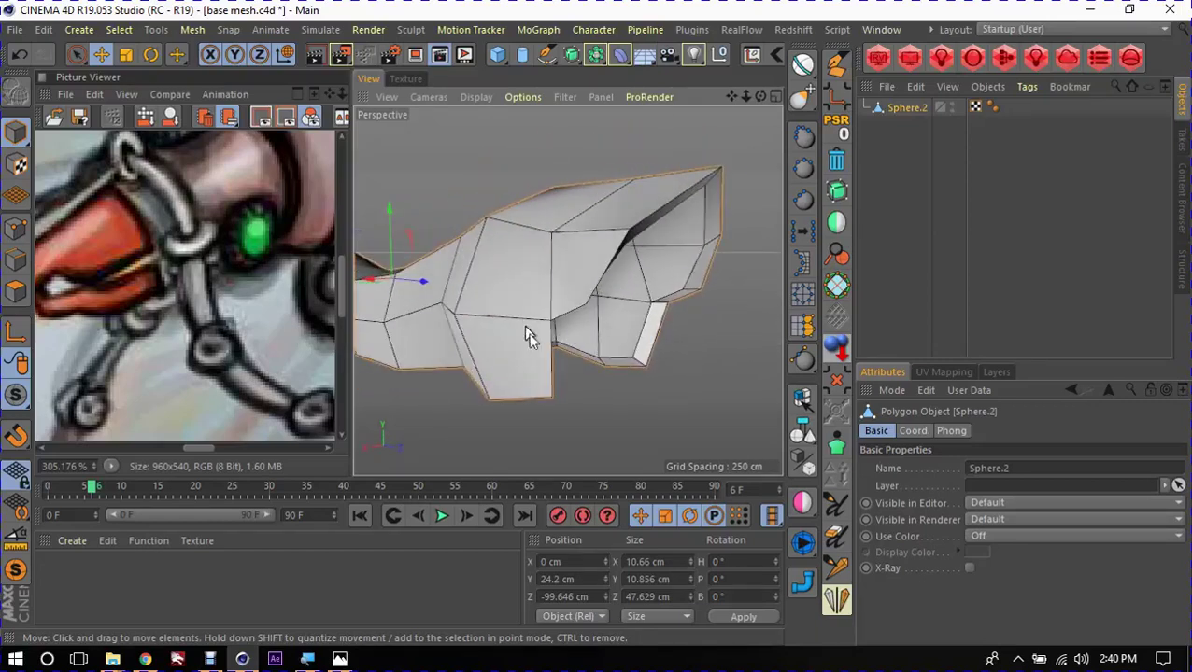
{"action": "key", "text": "Return"}
{"action": "left_click", "coordinate": [455, 317]}
{"action": "mouse_move", "coordinate": [454, 318]}
{"action": "left_mouse_down", "text": "alt"}
{"action": "mouse_move", "coordinate": [386, 312]}
{"action": "mouse_move", "coordinate": [628, 296]}
{"action": "mouse_move", "coordinate": [492, 338]}
{"action": "mouse_move", "coordinate": [611, 337]}
{"action": "mouse_move", "coordinate": [726, 373]}
{"action": "left_mouse_up", "text": "alt"}
{"action": "left_click", "coordinate": [629, 296], "text": "shift"}
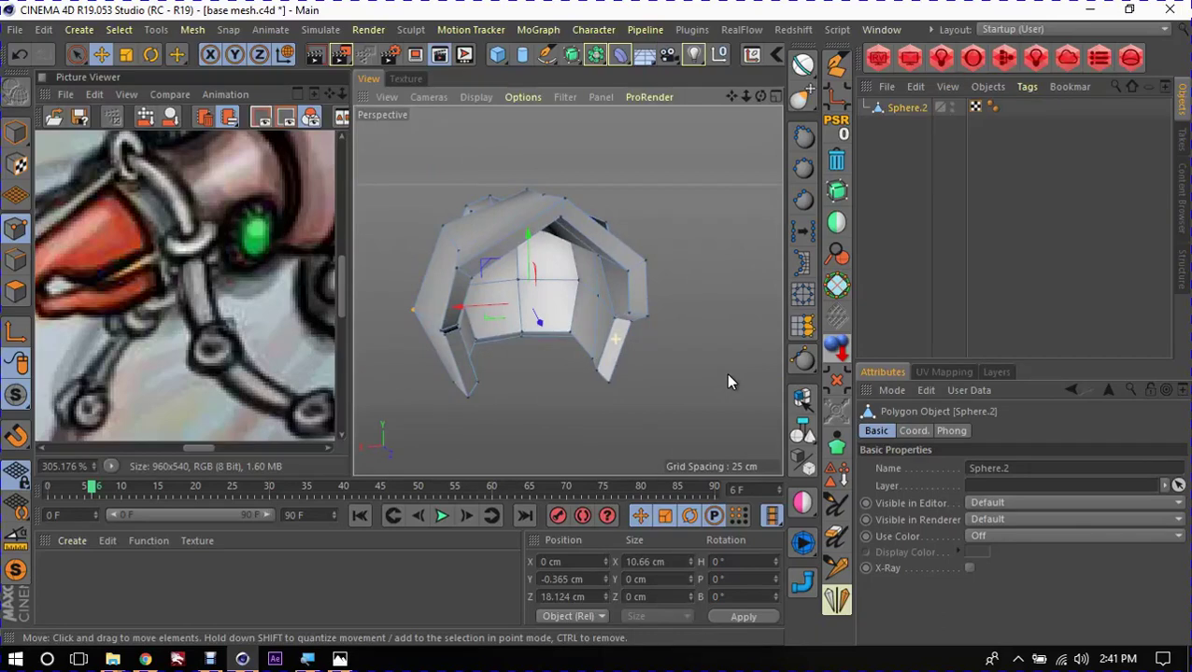
Step: Use Axis Center to move the axis to the selected points, aligned to their normals
{"action": "left_click", "coordinate": [752, 55]}
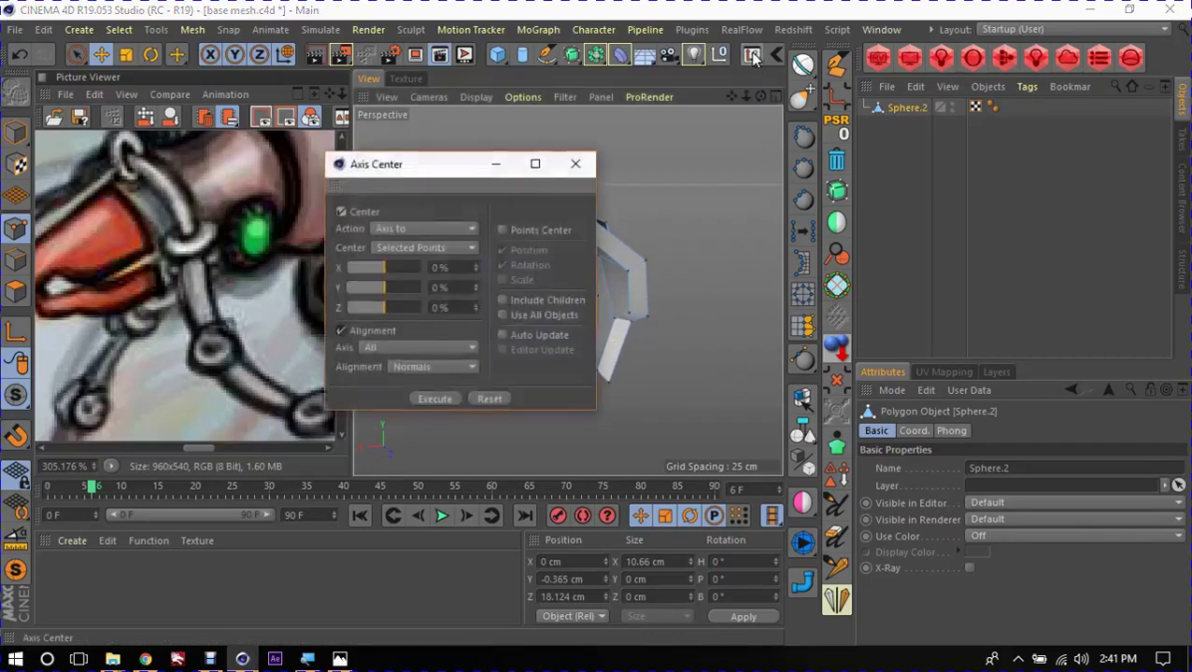
{"action": "left_click_drag", "start_coordinate": [420, 168], "coordinate": [670, 180]}
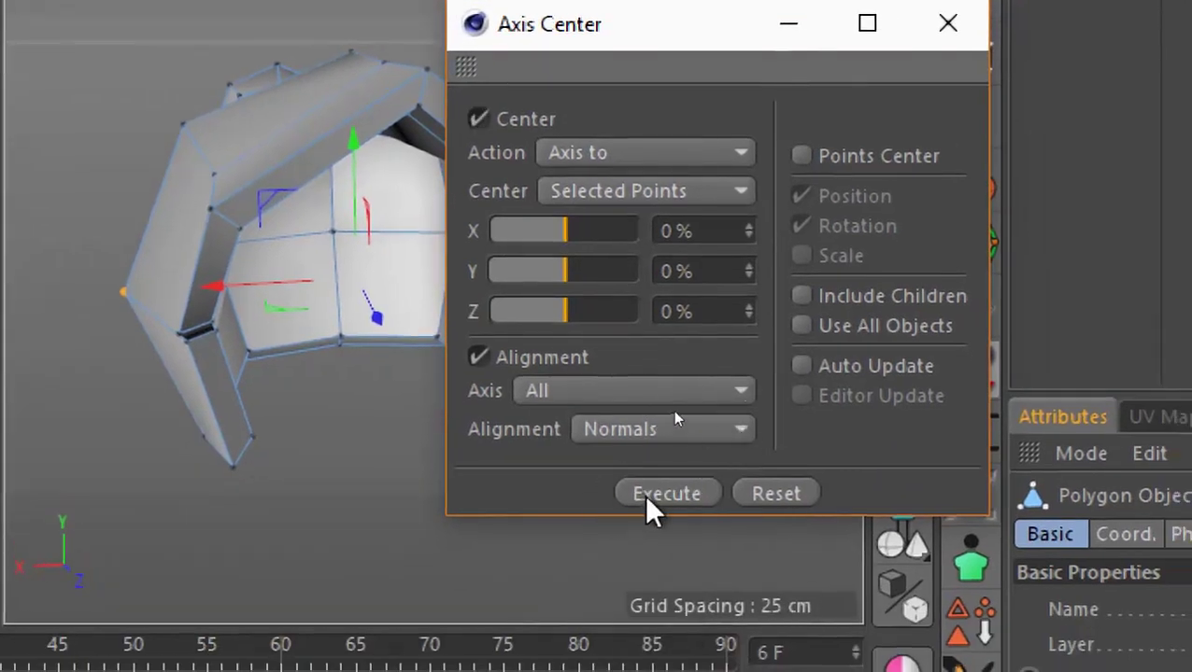
{"action": "left_click", "coordinate": [651, 504]}
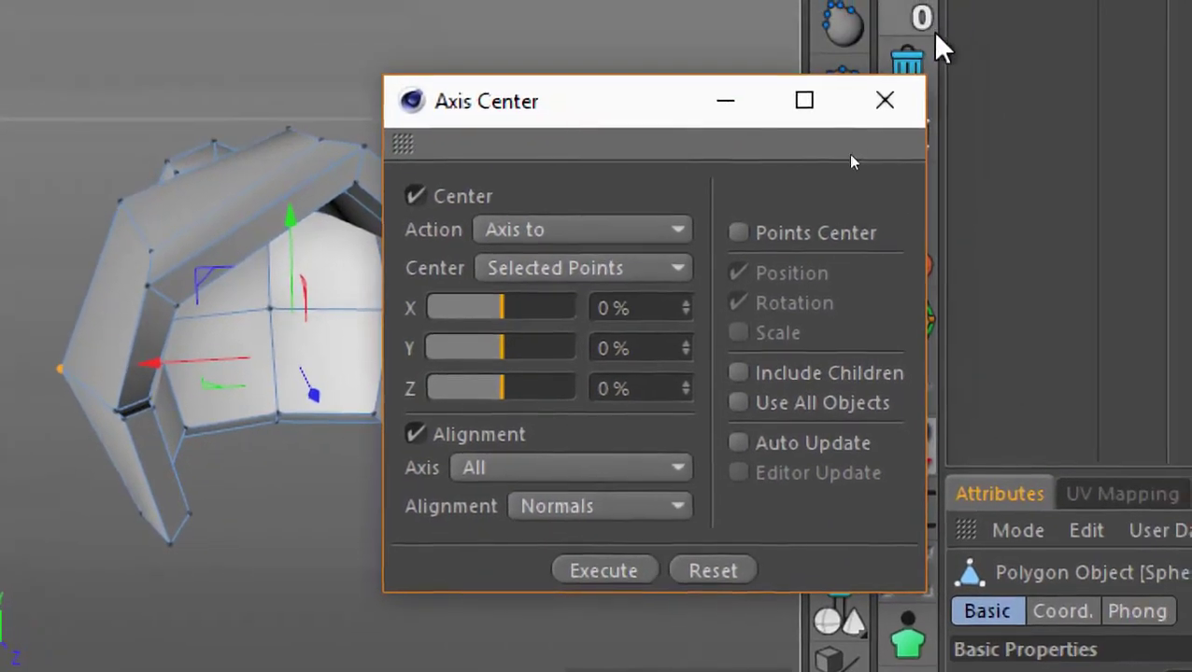
{"action": "left_click", "coordinate": [947, 23]}
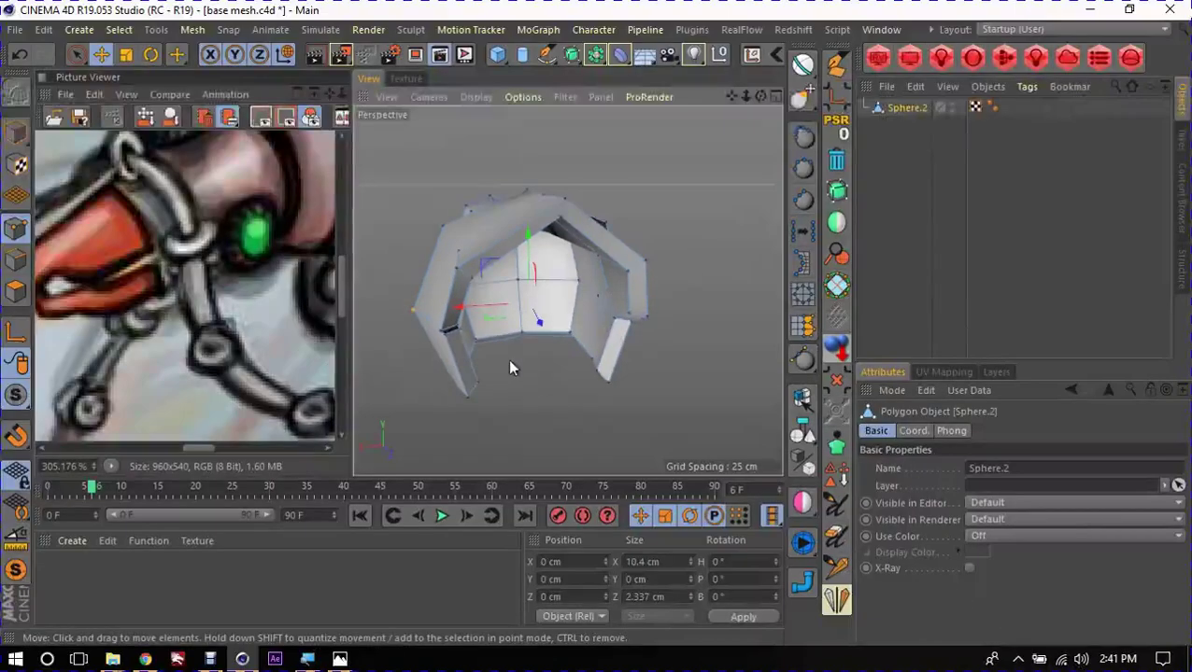
Step: Rotate the bent link about its new end axis
{"action": "mouse_move", "coordinate": [497, 354]}
{"action": "left_mouse_down", "text": "alt"}
{"action": "mouse_move", "coordinate": [646, 308]}
{"action": "mouse_move", "coordinate": [559, 308]}
{"action": "left_mouse_up", "text": "alt"}
{"action": "key", "text": "r"}
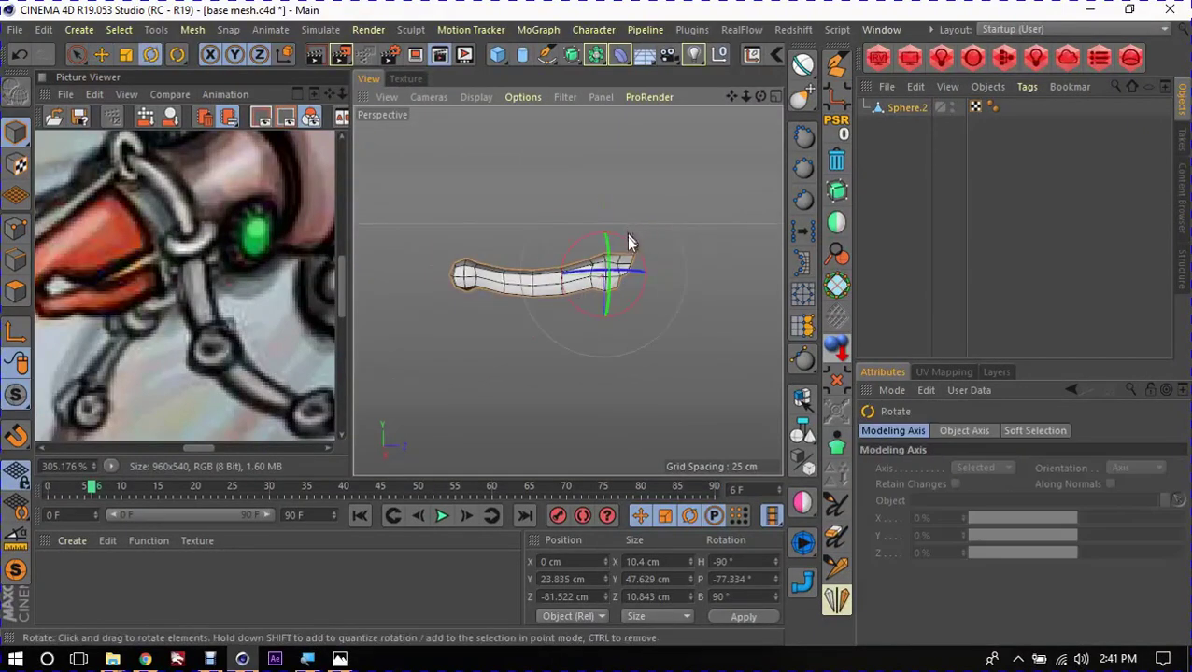
{"action": "mouse_move", "coordinate": [628, 234]}
{"action": "left_mouse_down"}
{"action": "mouse_move", "coordinate": [641, 248]}
{"action": "mouse_move", "coordinate": [563, 245]}
{"action": "mouse_move", "coordinate": [580, 280]}
{"action": "mouse_move", "coordinate": [603, 293]}
{"action": "left_mouse_up"}
Step: Ctrl-drag a copy of the link along X and rotate the copy slightly
{"action": "key", "text": "e"}
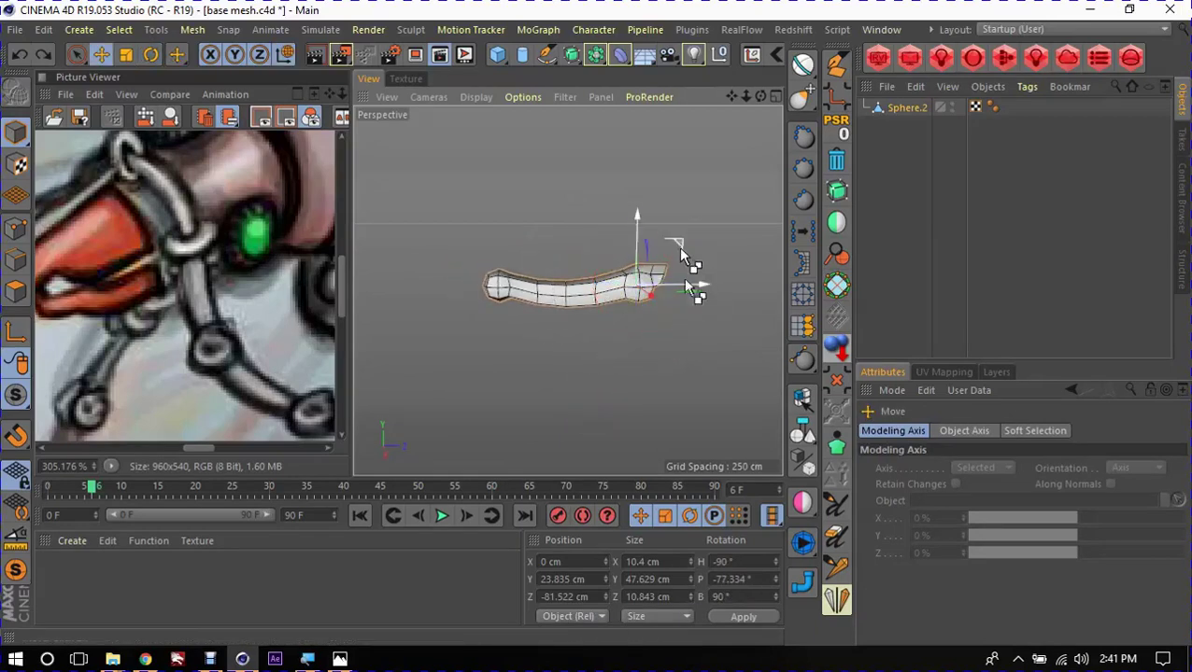
{"action": "left_click_drag", "start_coordinate": [699, 286], "coordinate": [567, 299], "text": "ctrl"}
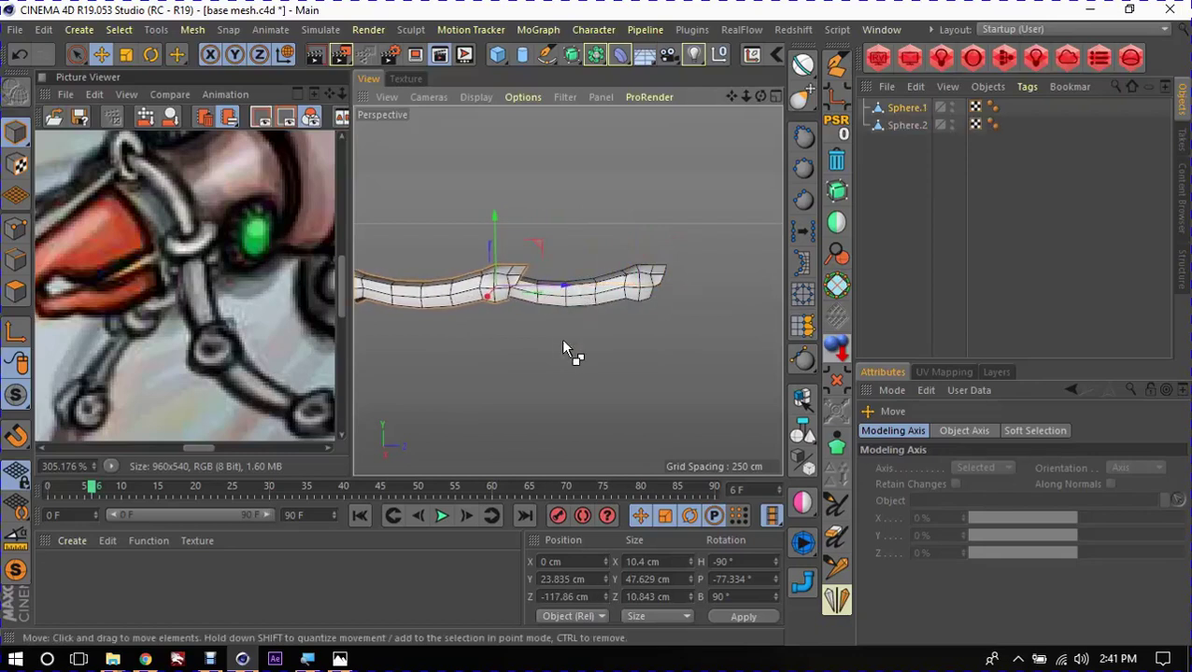
{"action": "key", "text": "r"}
{"action": "left_click_drag", "start_coordinate": [524, 258], "coordinate": [565, 313]}
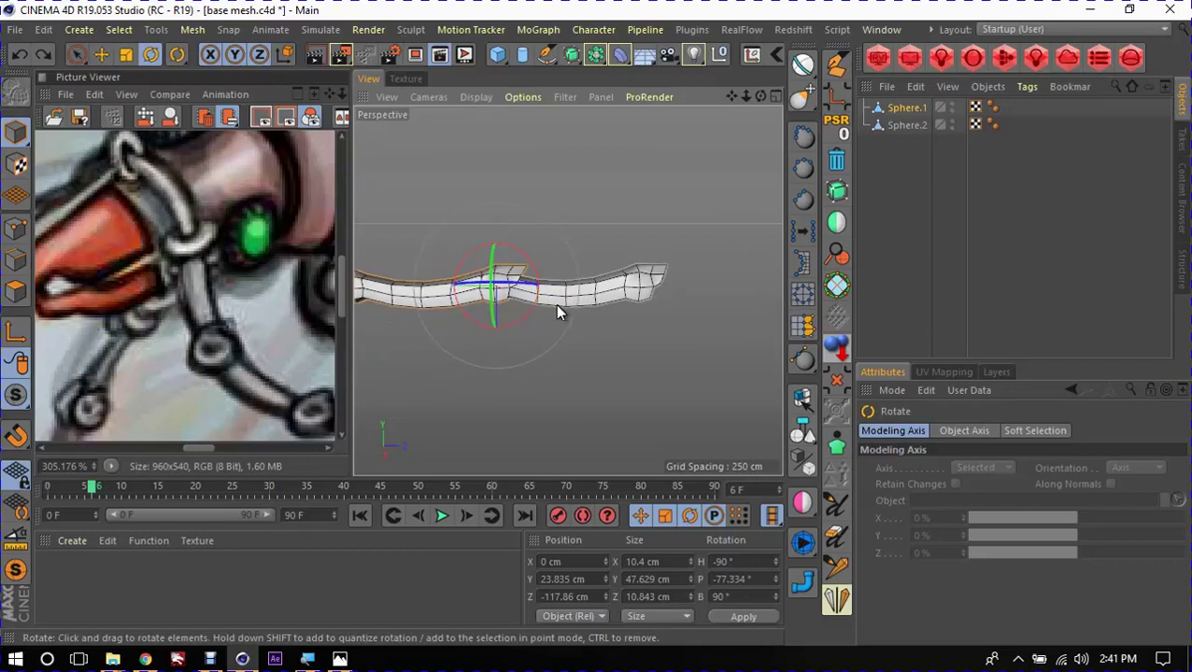
Step: In the maximised Right view, rotate the copied link Sphere.1 and move it to Z -131.025 cm
{"action": "middle_click", "coordinate": [552, 306]}
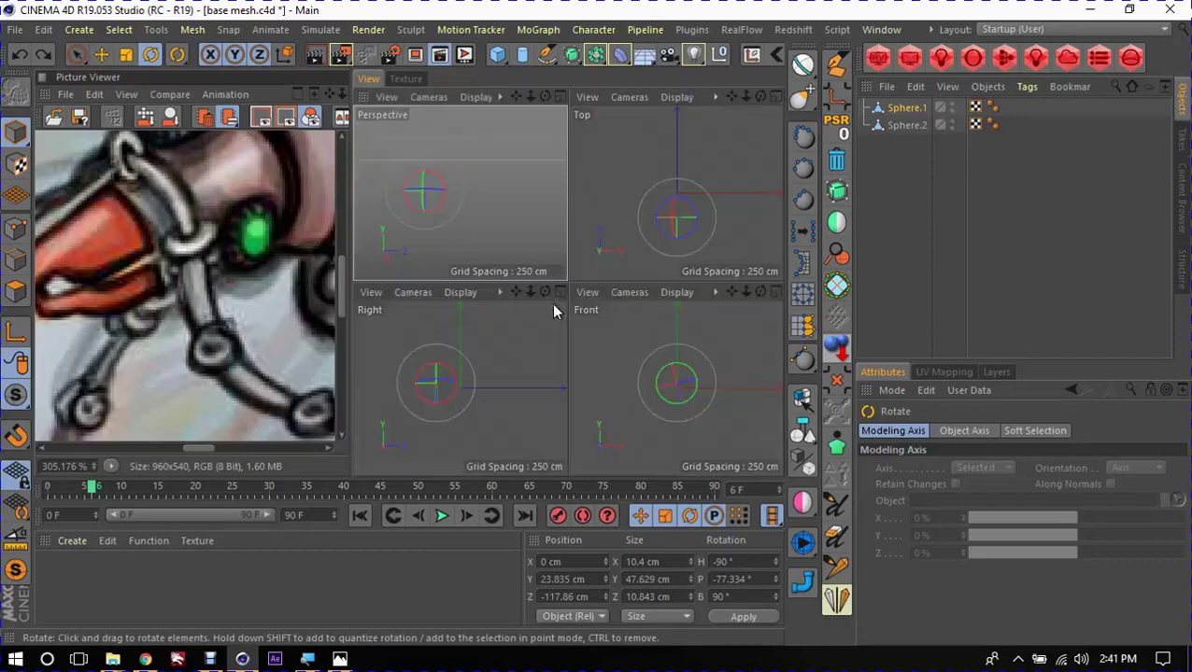
{"action": "middle_click", "coordinate": [669, 405]}
{"action": "middle_click", "coordinate": [531, 353]}
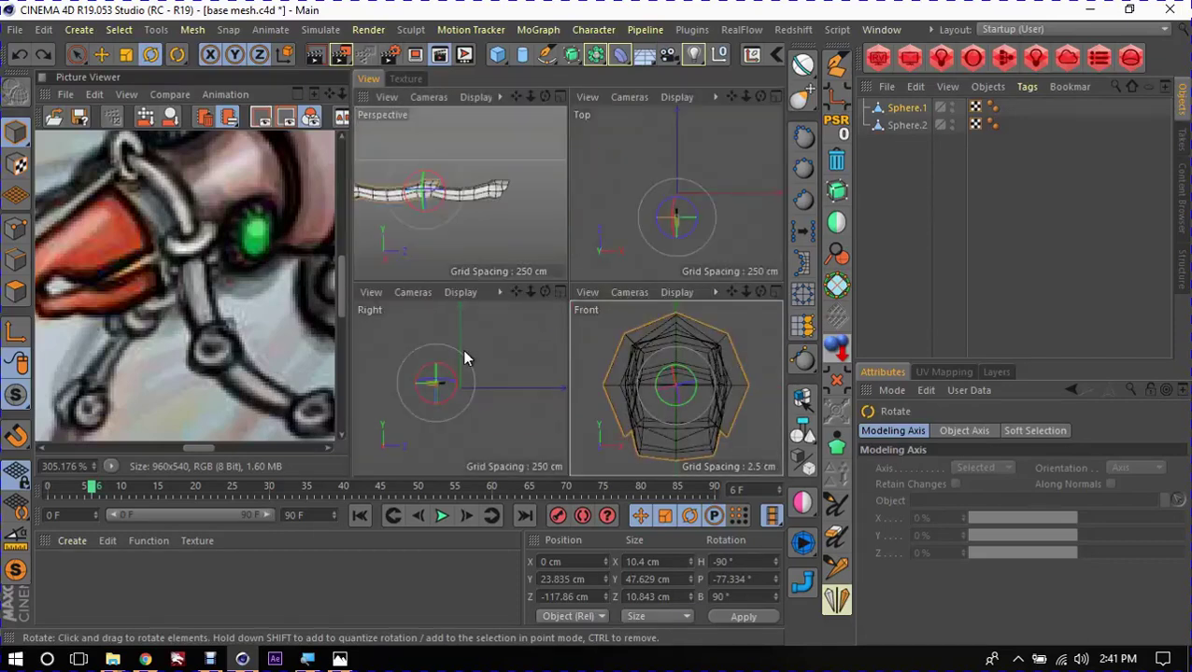
{"action": "middle_click", "coordinate": [461, 350]}
{"action": "mouse_move", "coordinate": [613, 332]}
{"action": "middle_mouse_down", "text": "alt"}
{"action": "mouse_move", "coordinate": [556, 324]}
{"action": "mouse_move", "coordinate": [444, 338]}
{"action": "middle_mouse_up", "text": "alt"}
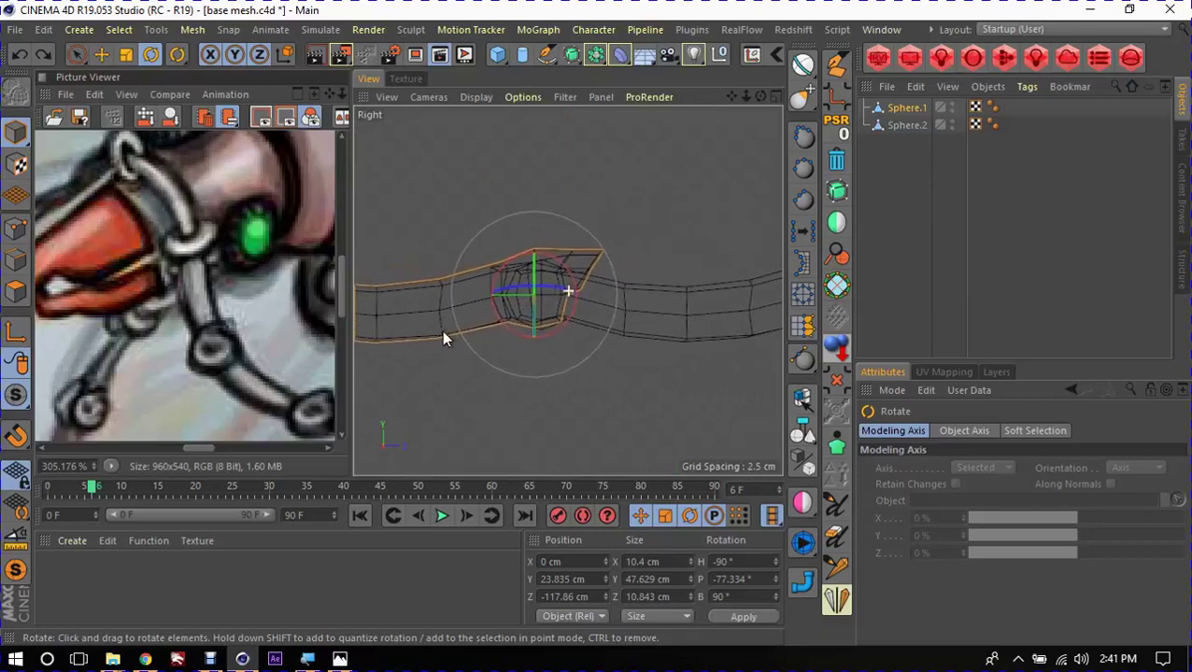
{"action": "mouse_move", "coordinate": [550, 295]}
{"action": "left_mouse_down"}
{"action": "mouse_move", "coordinate": [578, 292]}
{"action": "mouse_move", "coordinate": [465, 300]}
{"action": "left_mouse_up"}
{"action": "key", "text": "e"}
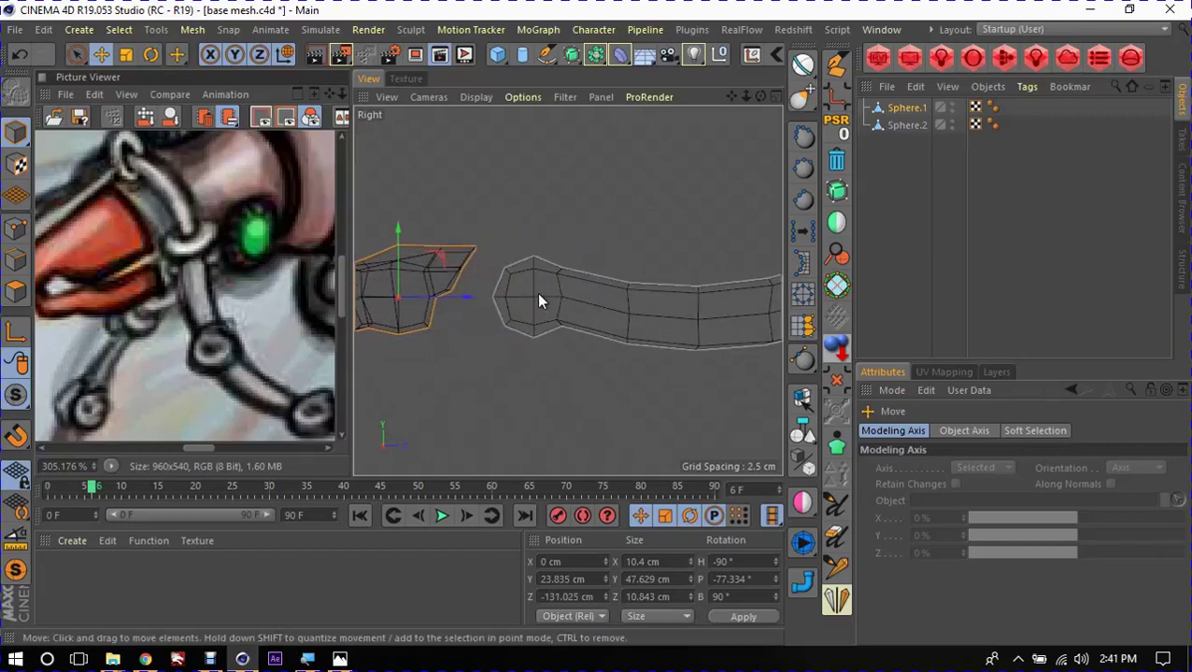
{"action": "middle_click_drag", "start_coordinate": [538, 301], "coordinate": [567, 290], "text": "alt"}
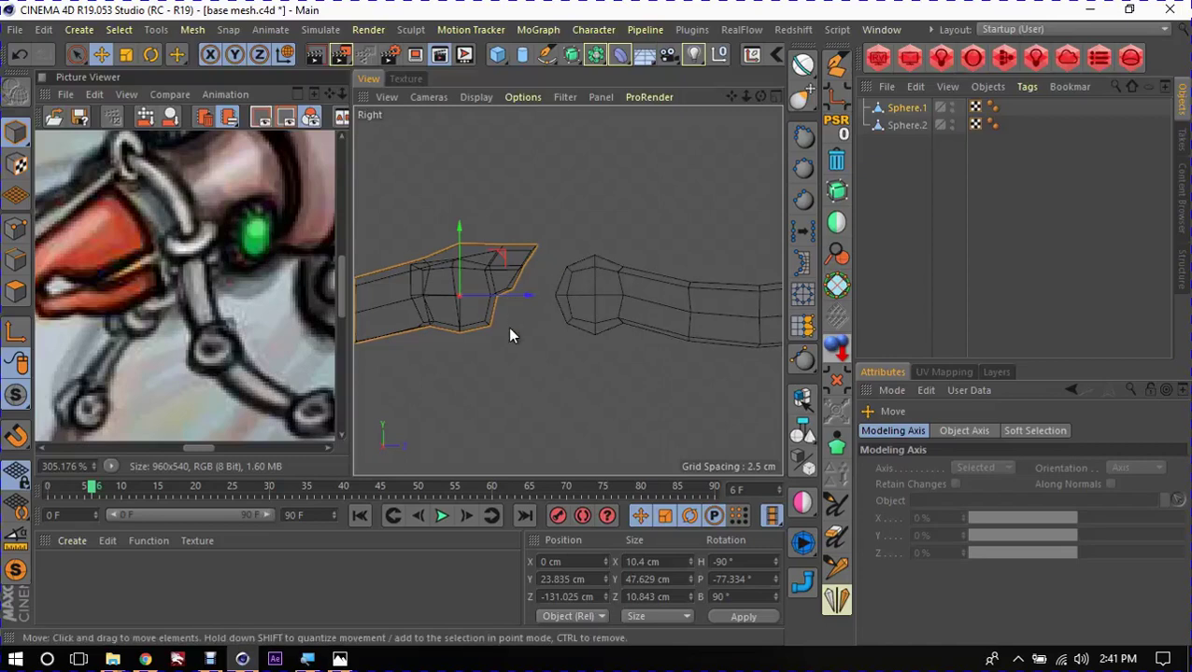
Step: Float the snapping palette, enable 2D snapping, and slide the link along Z to meet the other
{"action": "left_click", "coordinate": [15, 439]}
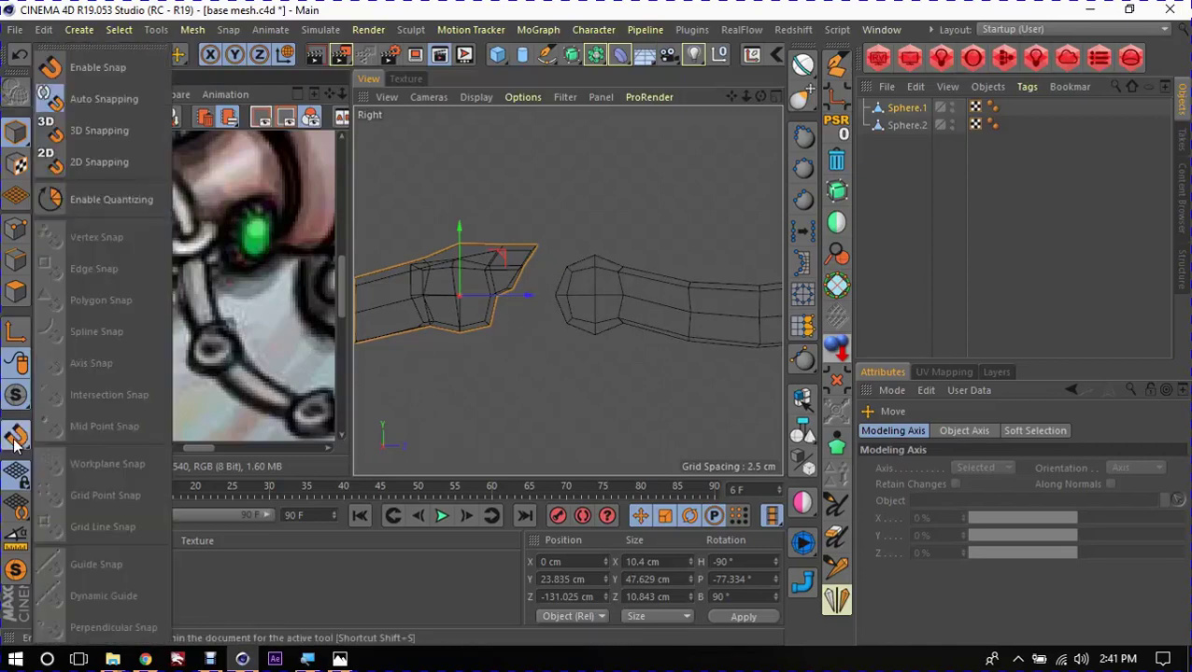
{"action": "left_click", "coordinate": [99, 49]}
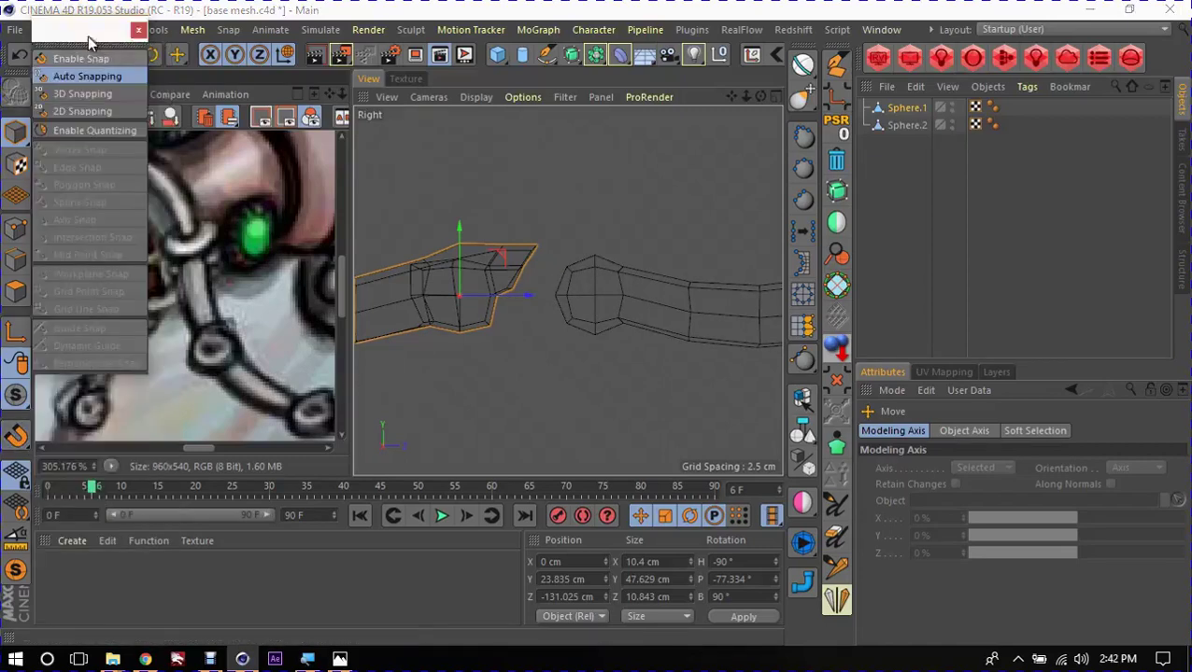
{"action": "left_click_drag", "start_coordinate": [88, 37], "coordinate": [251, 200]}
{"action": "left_click", "coordinate": [245, 229]}
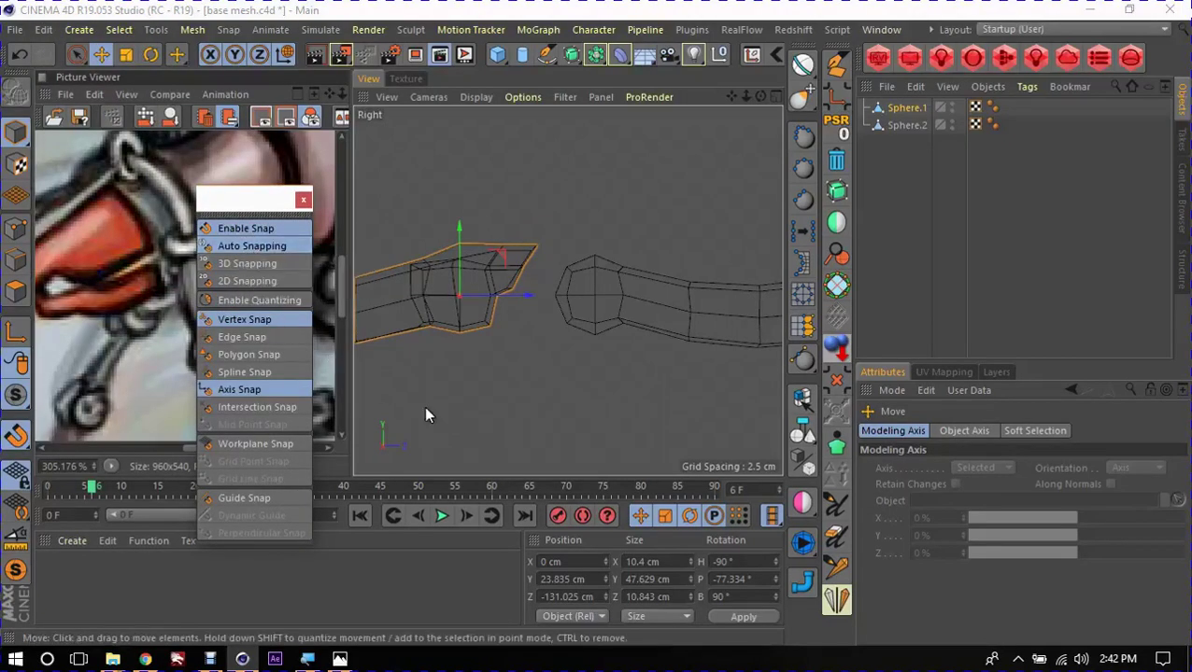
{"action": "left_click", "coordinate": [251, 280]}
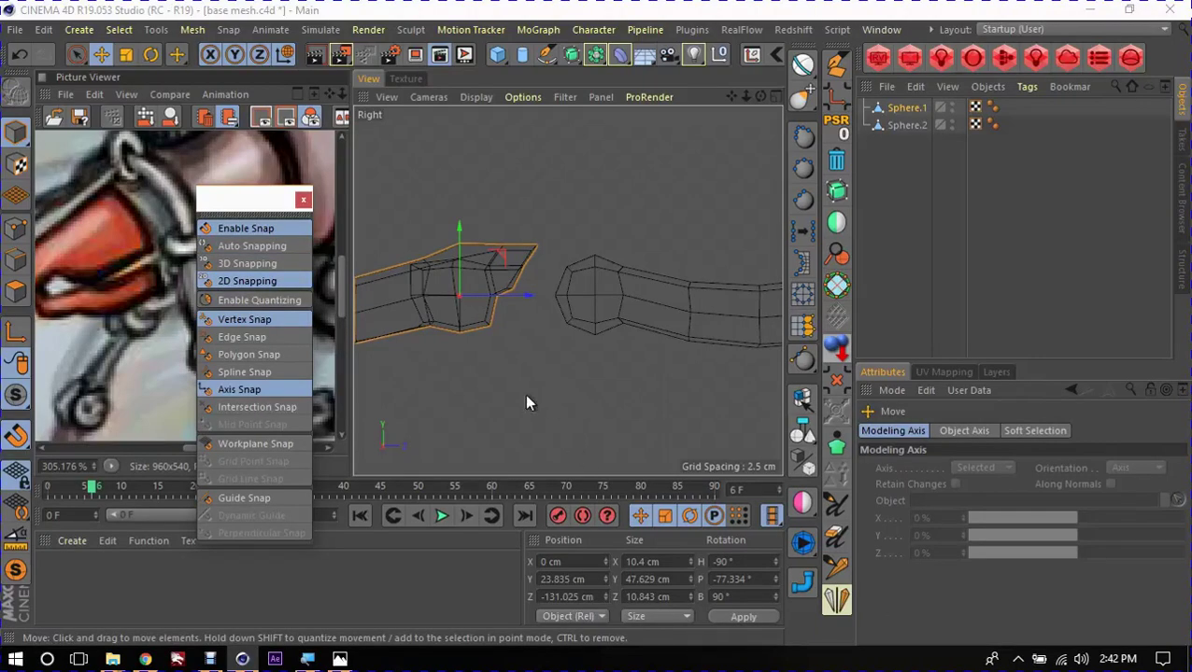
{"action": "left_click_drag", "start_coordinate": [484, 350], "coordinate": [614, 451]}
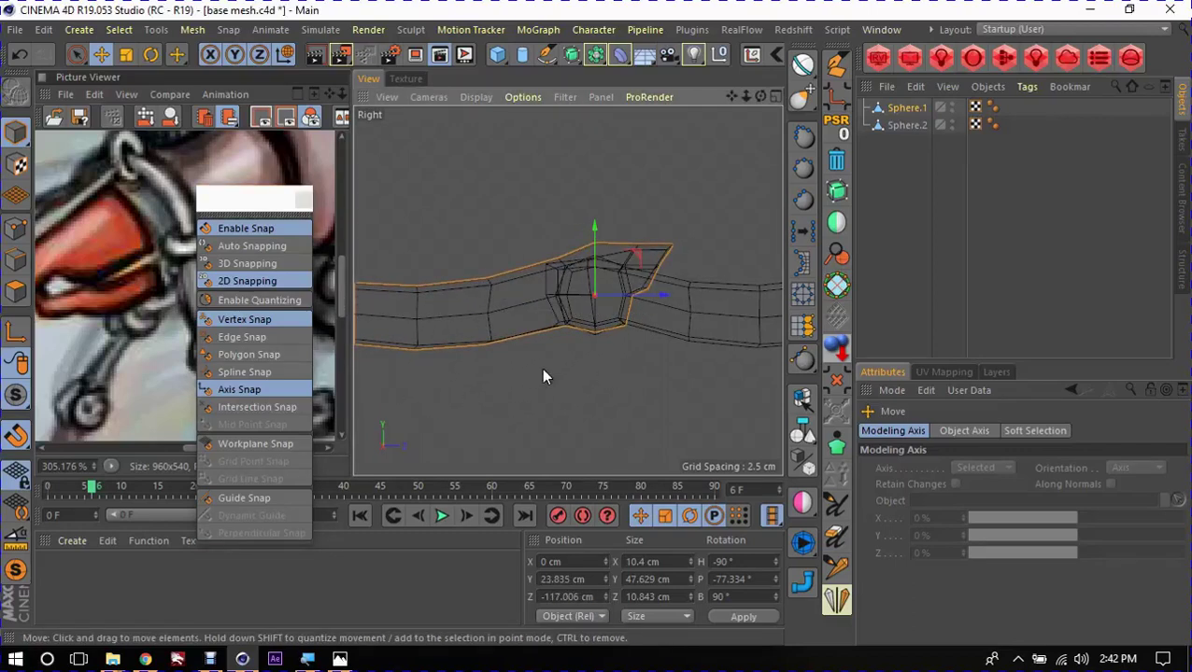
{"action": "left_click", "coordinate": [248, 229]}
Step: With 3D snapping in Perspective, move the link onto the other link's end and realign to X 0
{"action": "middle_click", "coordinate": [439, 240]}
{"action": "middle_click", "coordinate": [446, 250]}
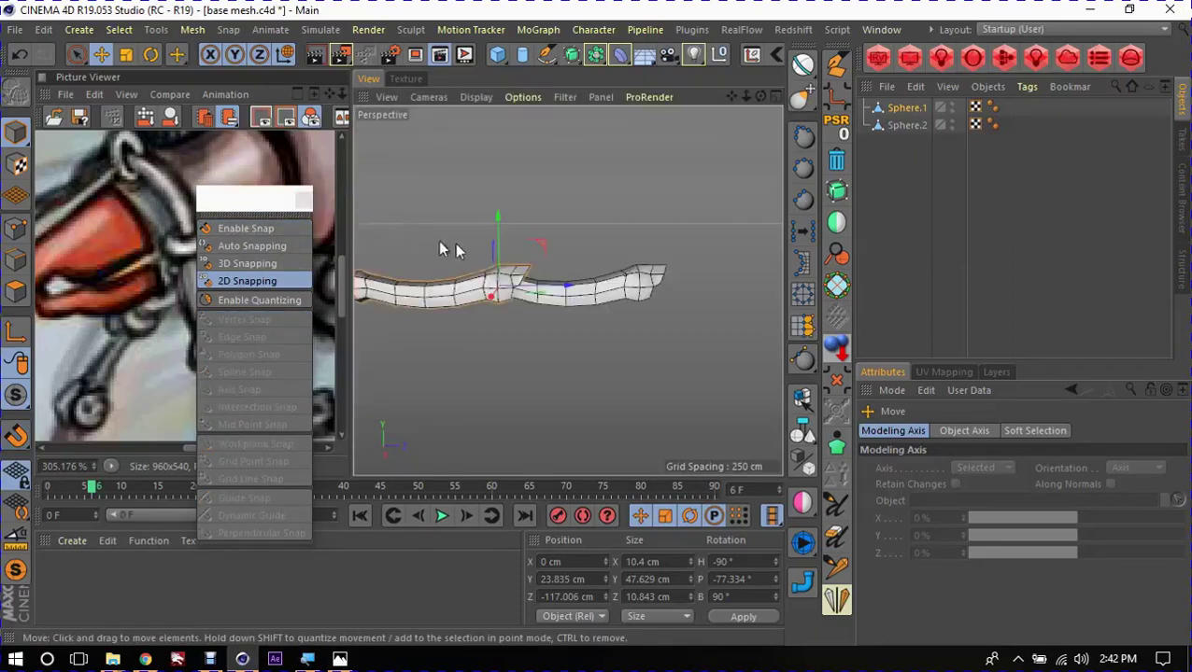
{"action": "left_click_drag", "start_coordinate": [564, 324], "coordinate": [596, 318], "text": "alt"}
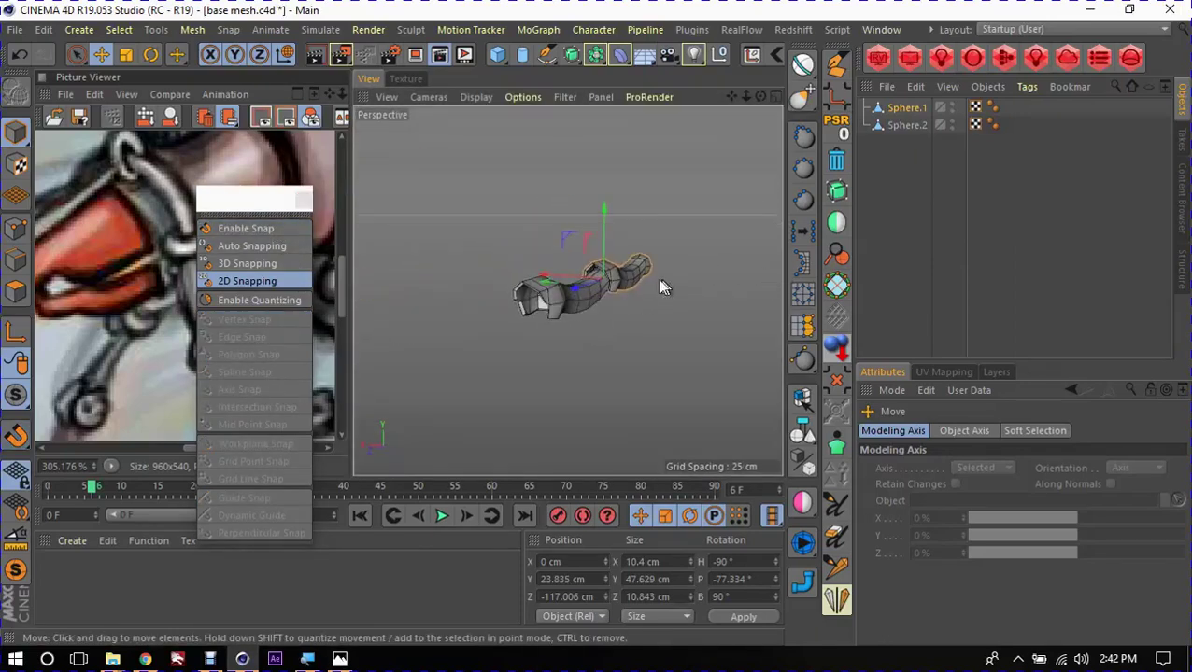
{"action": "mouse_move", "coordinate": [658, 279]}
{"action": "left_mouse_down", "text": "alt"}
{"action": "mouse_move", "coordinate": [546, 280]}
{"action": "mouse_move", "coordinate": [552, 289]}
{"action": "left_mouse_up", "text": "alt"}
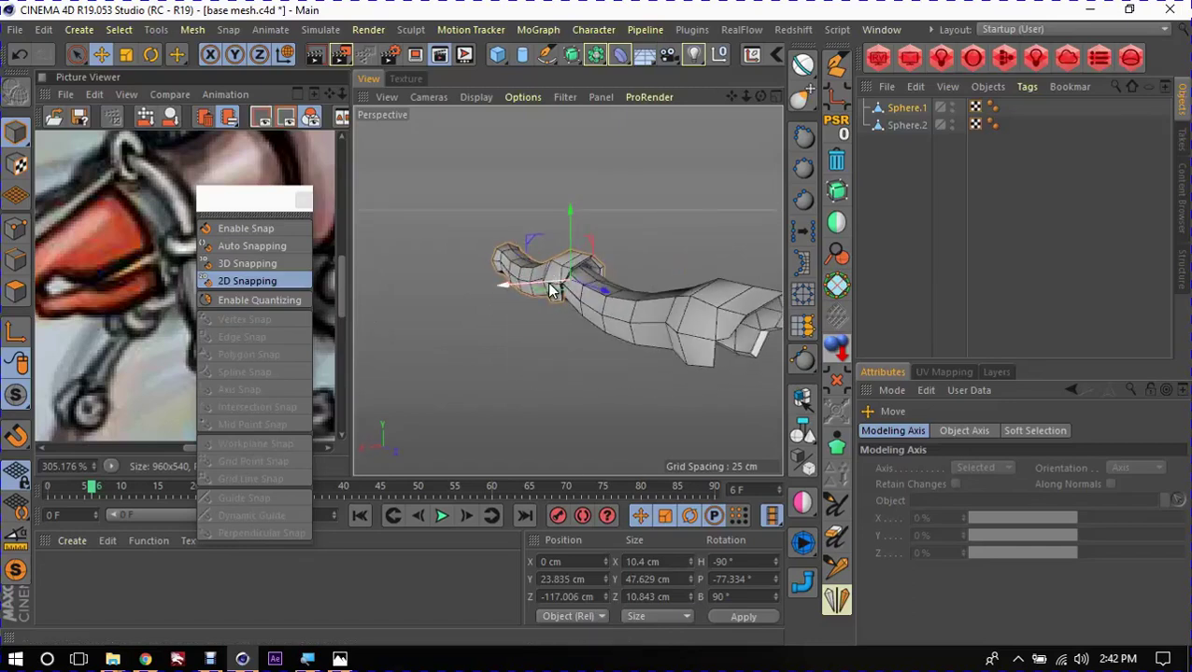
{"action": "mouse_move", "coordinate": [540, 302]}
{"action": "left_mouse_down", "text": "alt"}
{"action": "mouse_move", "coordinate": [577, 314]}
{"action": "mouse_move", "coordinate": [544, 311]}
{"action": "left_mouse_up", "text": "alt"}
{"action": "scroll", "coordinate": [580, 315], "scroll_direction": "up", "scroll_amount": 3}
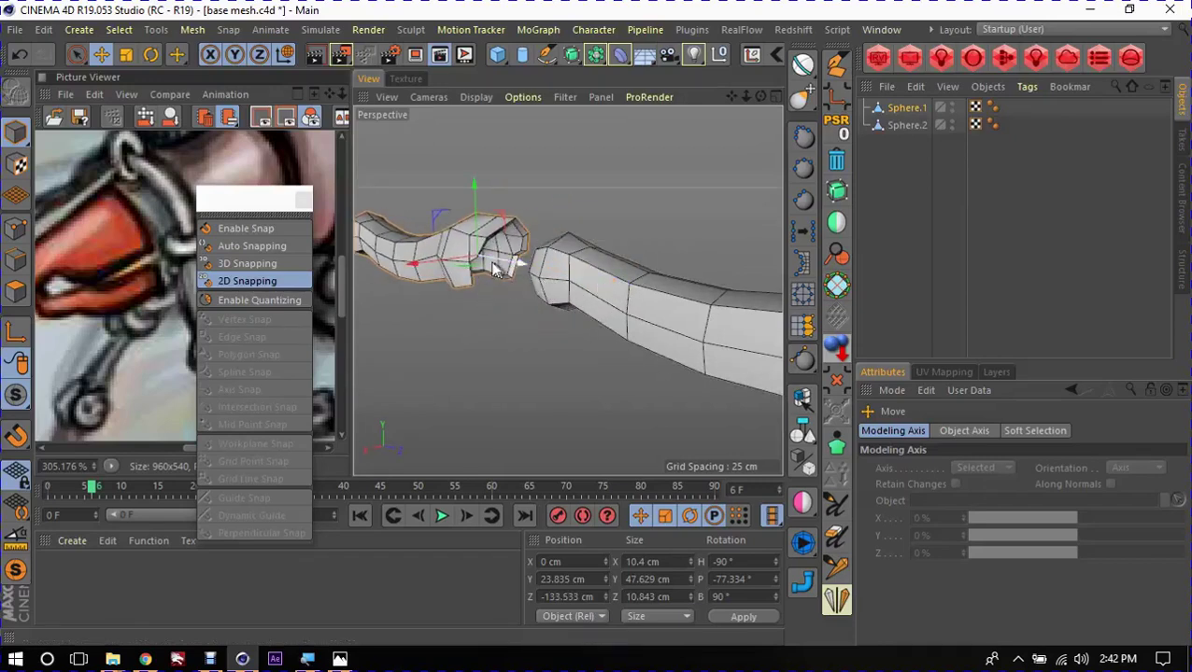
{"action": "left_click_drag", "start_coordinate": [487, 308], "coordinate": [393, 287], "text": "alt"}
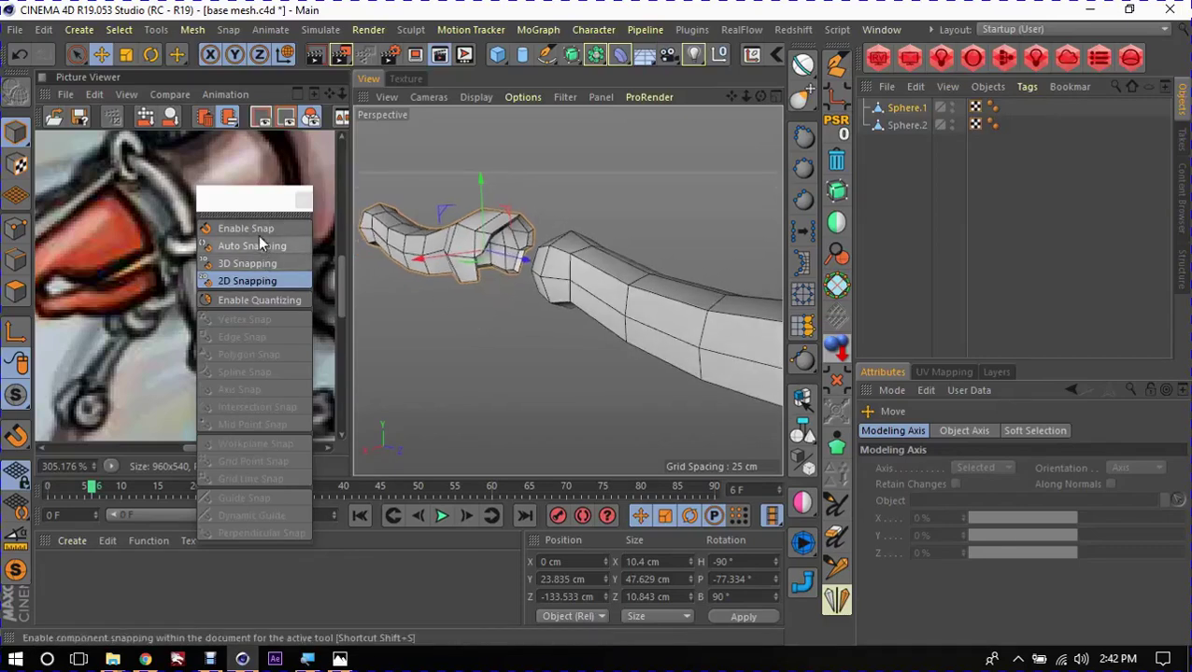
{"action": "key", "text": "shift+p"}
{"action": "left_click", "coordinate": [260, 264]}
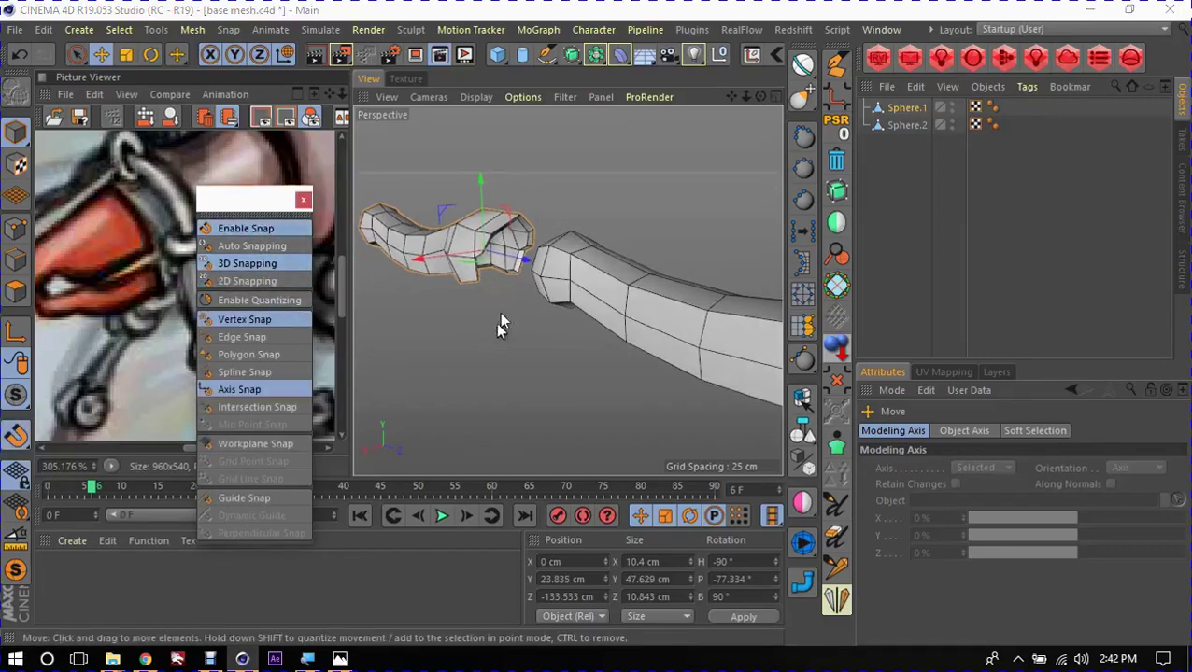
{"action": "mouse_move", "coordinate": [498, 283]}
{"action": "left_mouse_down"}
{"action": "mouse_move", "coordinate": [546, 287]}
{"action": "mouse_move", "coordinate": [400, 298]}
{"action": "mouse_move", "coordinate": [475, 302]}
{"action": "mouse_move", "coordinate": [353, 319]}
{"action": "left_mouse_up"}
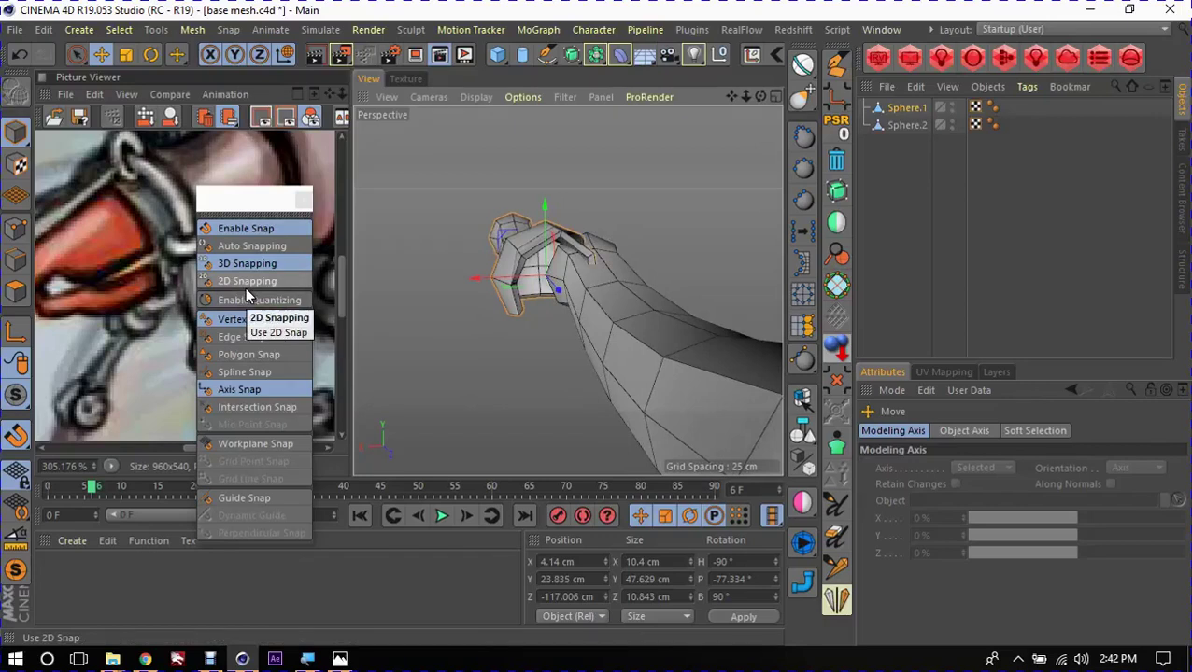
{"action": "left_click", "coordinate": [238, 319]}
{"action": "mouse_move", "coordinate": [492, 276]}
{"action": "left_mouse_down"}
{"action": "mouse_move", "coordinate": [566, 315]}
{"action": "mouse_move", "coordinate": [504, 328]}
{"action": "mouse_move", "coordinate": [529, 317]}
{"action": "left_mouse_up"}
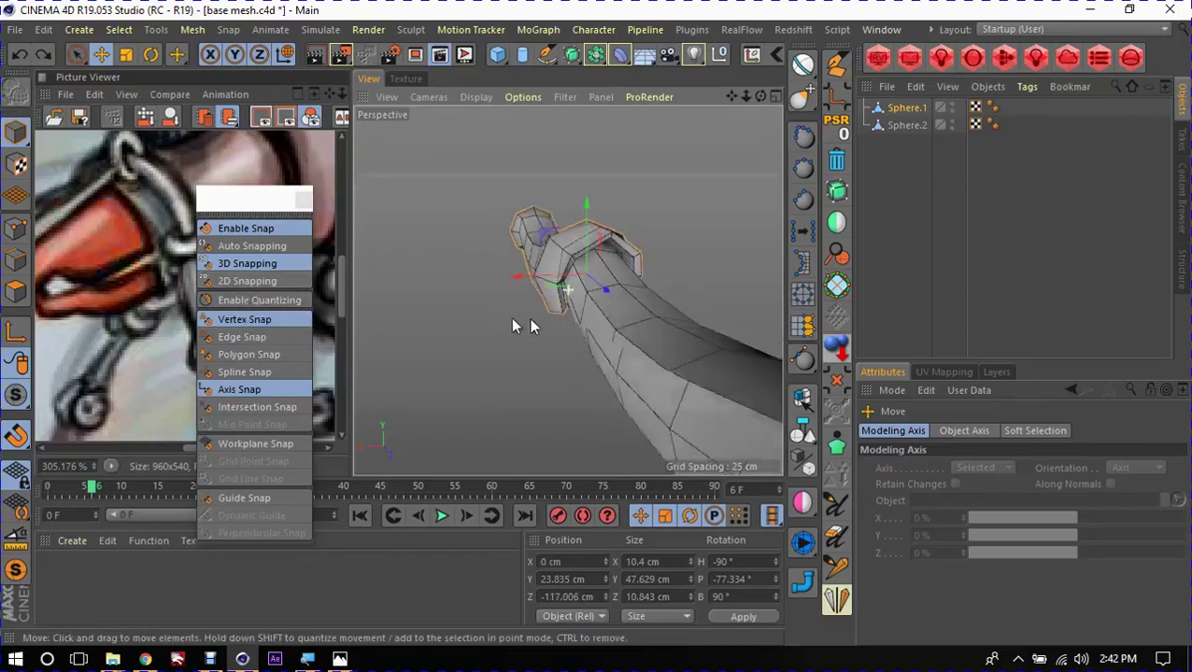
Step: Turn snapping off, close the palette, and try a 42° link rotation before undoing it
{"action": "left_click", "coordinate": [246, 228]}
{"action": "left_click", "coordinate": [307, 200]}
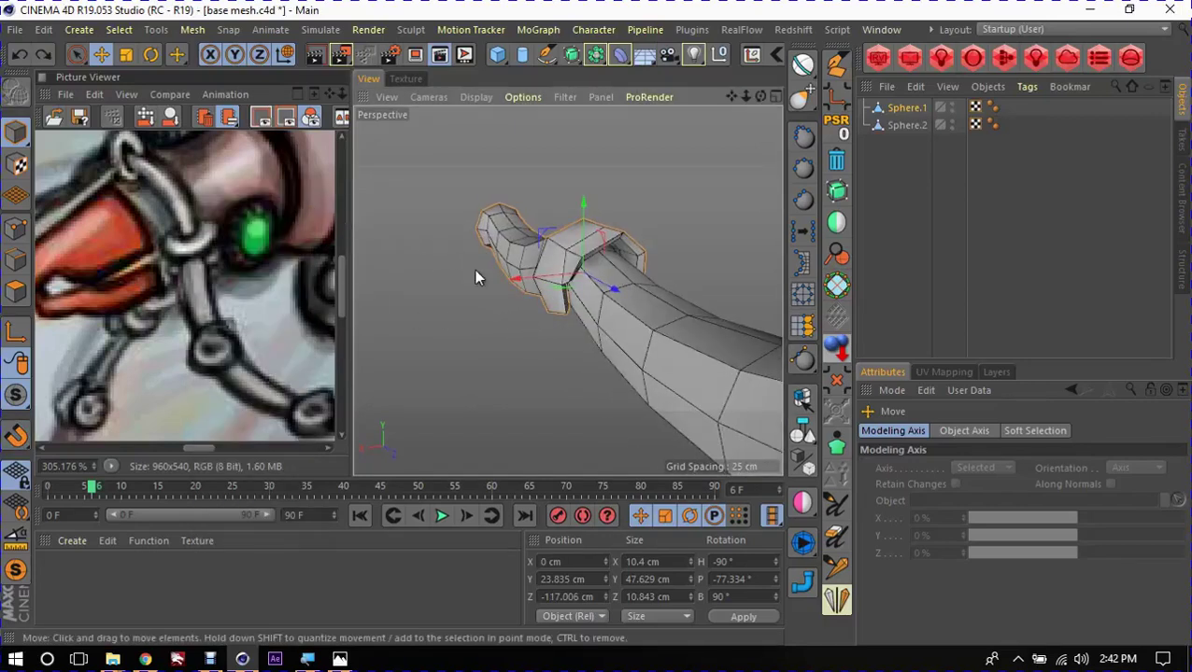
{"action": "left_click_drag", "start_coordinate": [479, 276], "coordinate": [617, 276], "text": "alt"}
{"action": "scroll", "coordinate": [614, 270], "scroll_direction": "down", "scroll_amount": 3}
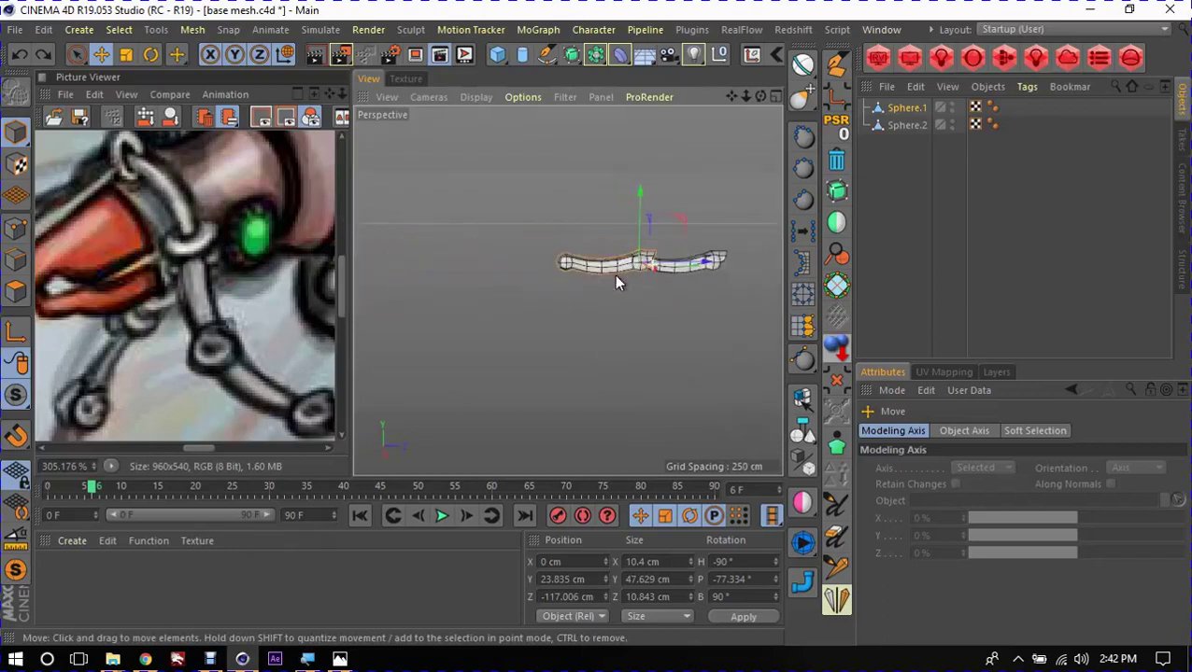
{"action": "middle_click_drag", "start_coordinate": [614, 274], "coordinate": [541, 281], "text": "alt"}
{"action": "key", "text": "r"}
{"action": "mouse_move", "coordinate": [583, 248]}
{"action": "left_mouse_down"}
{"action": "mouse_move", "coordinate": [529, 250]}
{"action": "mouse_move", "coordinate": [546, 264]}
{"action": "left_mouse_up"}
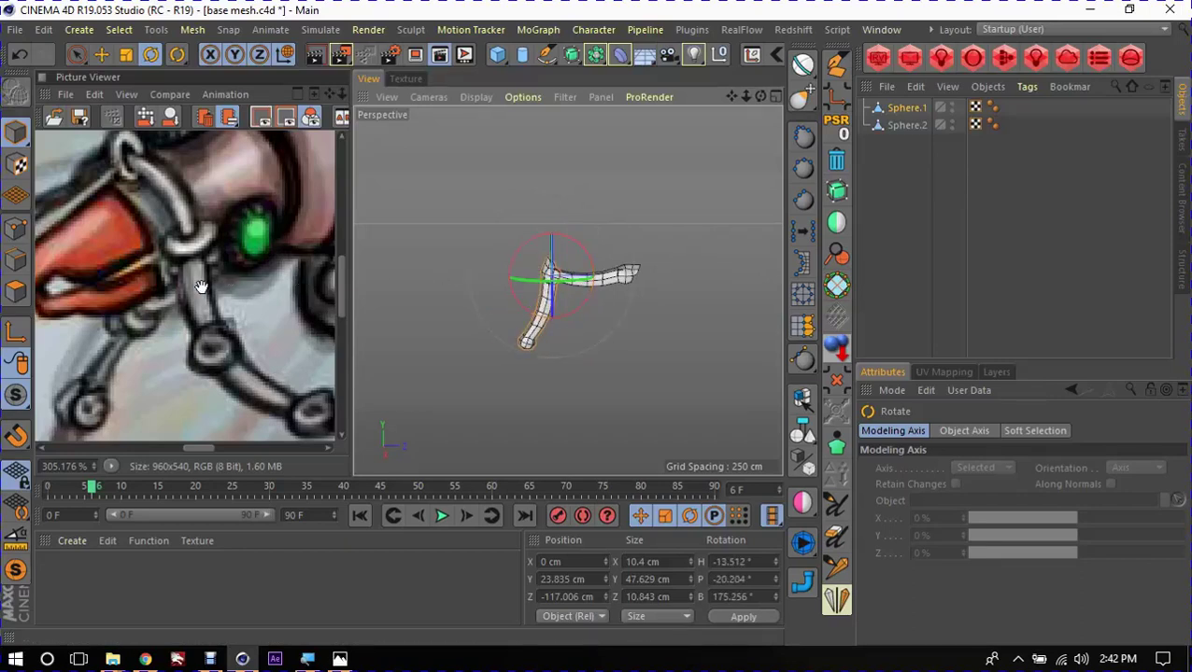
{"action": "scroll", "coordinate": [199, 285], "scroll_direction": "down", "scroll_amount": 3}
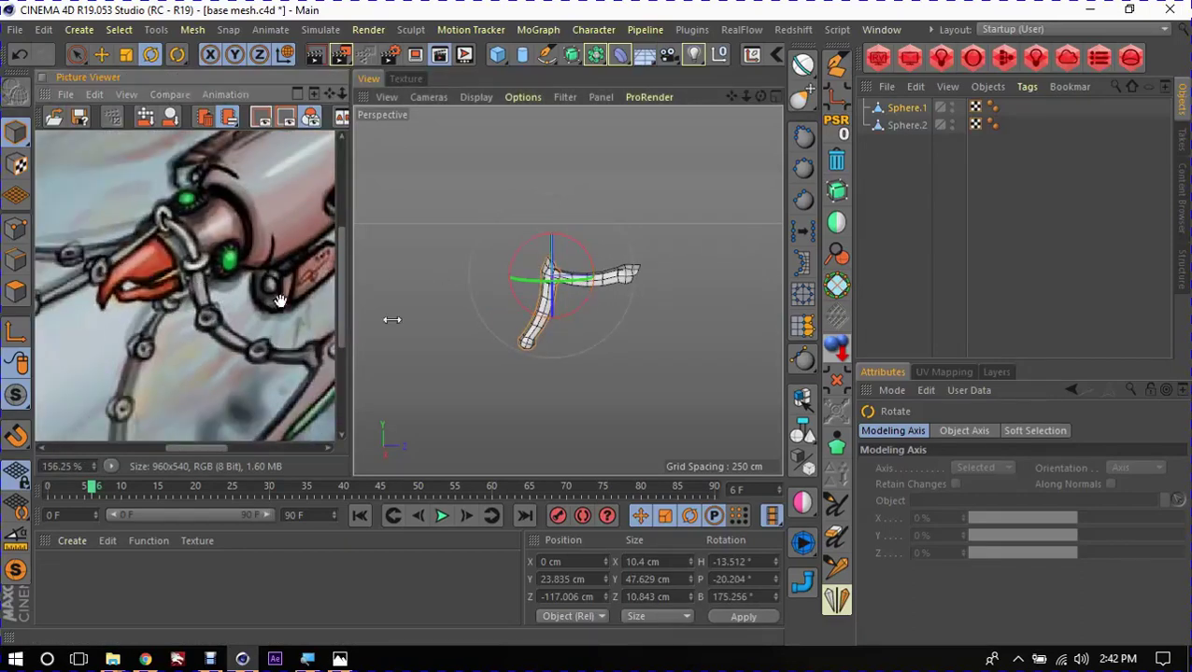
{"action": "key", "text": "ctrl+z"}
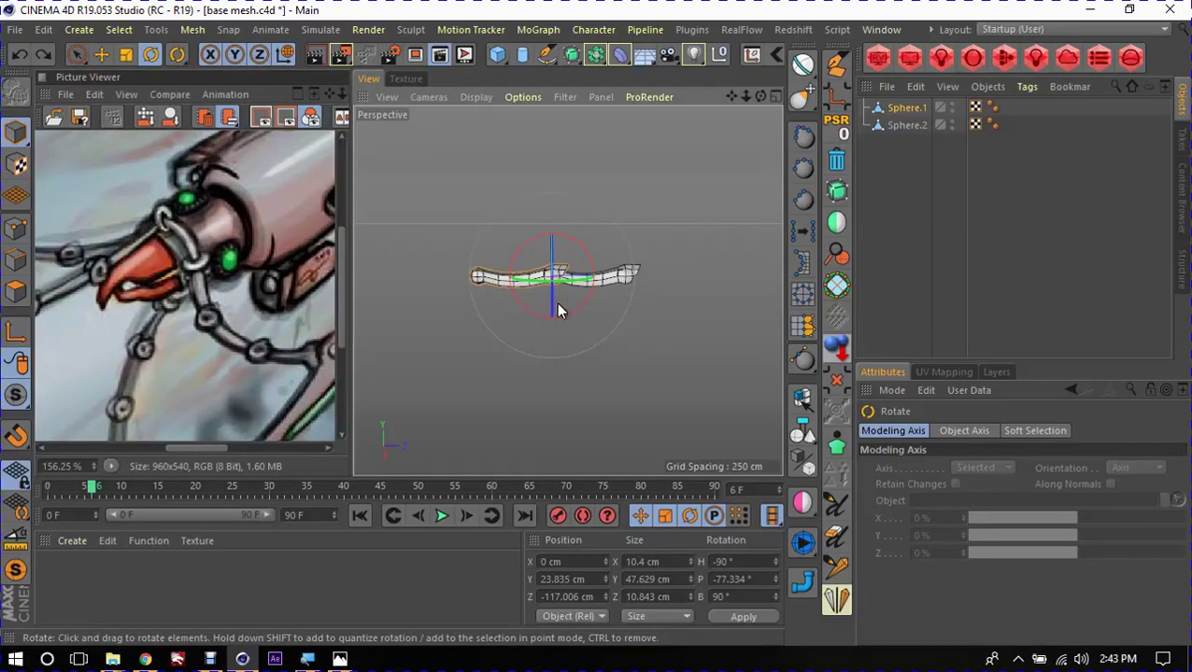
Step: In the Right view with snapping on, Ctrl-drag a copy of the link onto the chain end
{"action": "middle_click", "coordinate": [555, 304]}
{"action": "middle_click", "coordinate": [556, 303]}
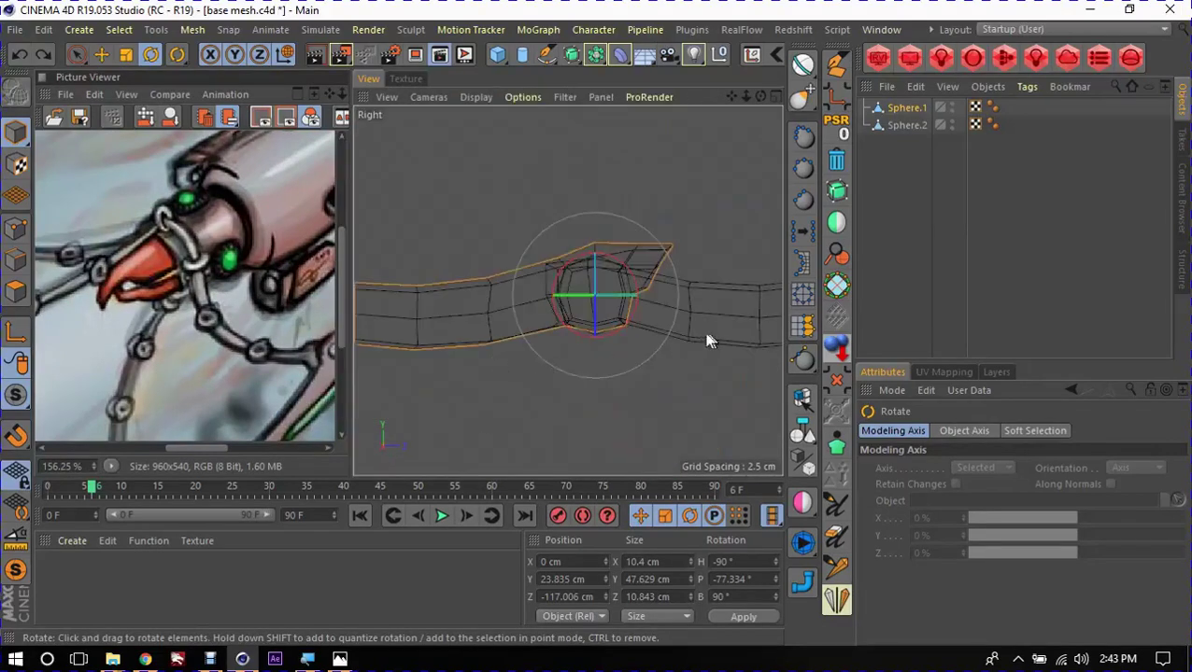
{"action": "left_click_drag", "start_coordinate": [16, 435], "coordinate": [110, 62]}
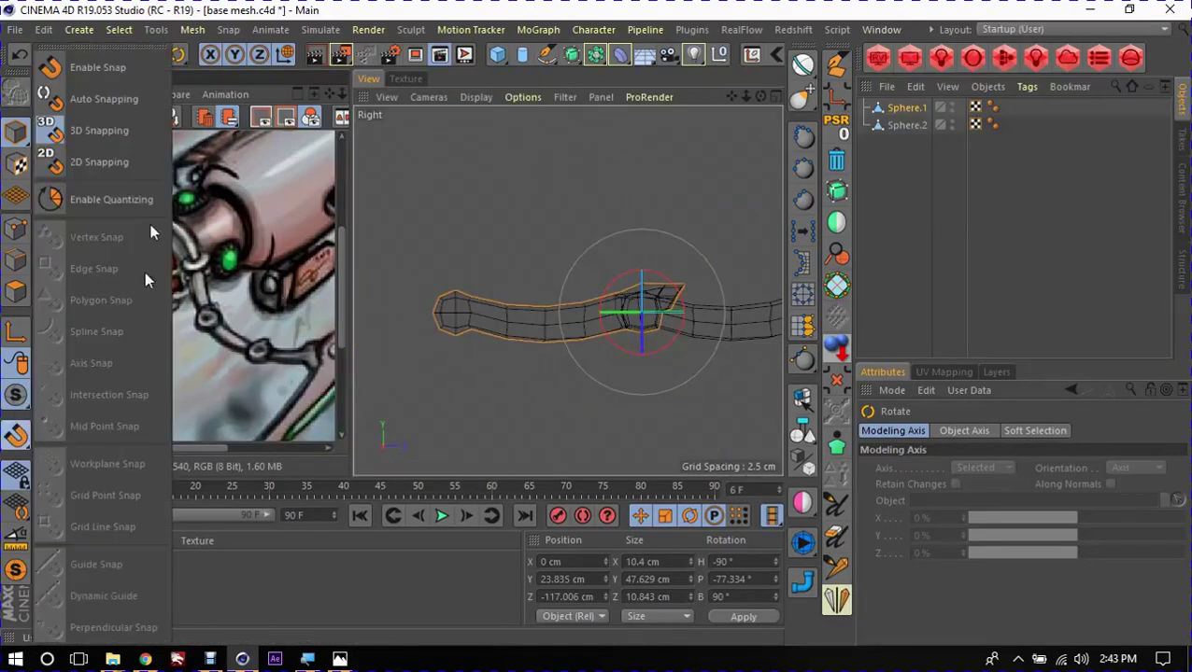
{"action": "left_click", "coordinate": [104, 67]}
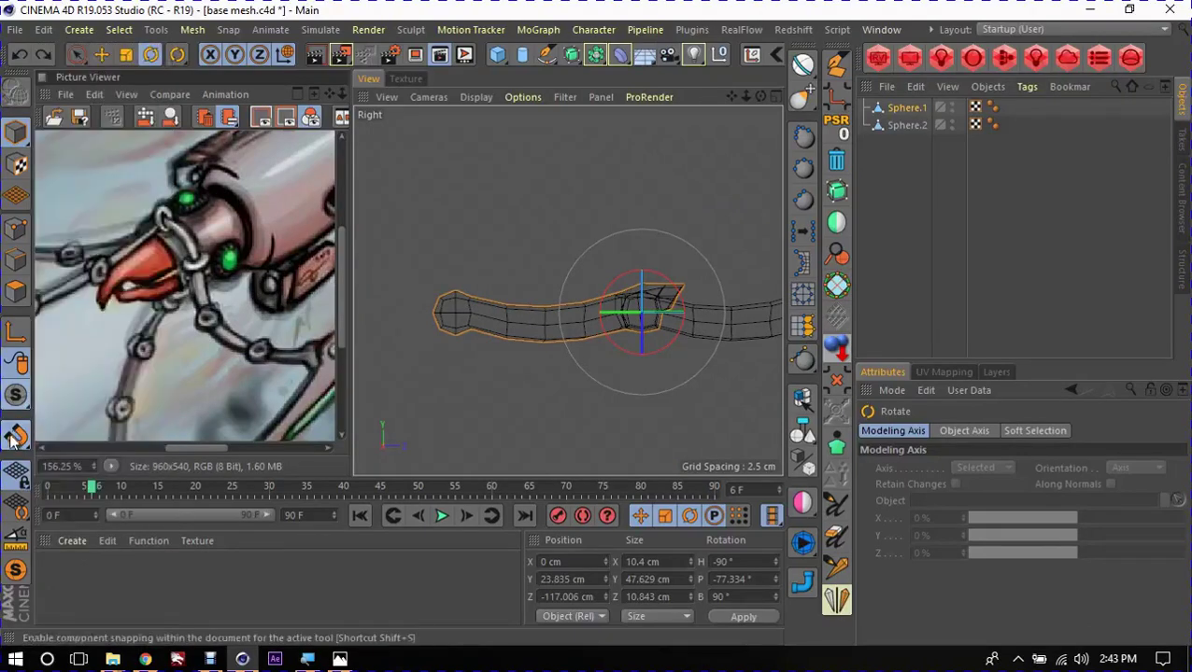
{"action": "mouse_move", "coordinate": [16, 434]}
{"action": "left_mouse_down"}
{"action": "mouse_move", "coordinate": [80, 409]}
{"action": "mouse_move", "coordinate": [98, 160]}
{"action": "left_mouse_up"}
{"action": "middle_click_drag", "start_coordinate": [425, 330], "coordinate": [455, 330], "text": "alt"}
{"action": "key", "text": "e"}
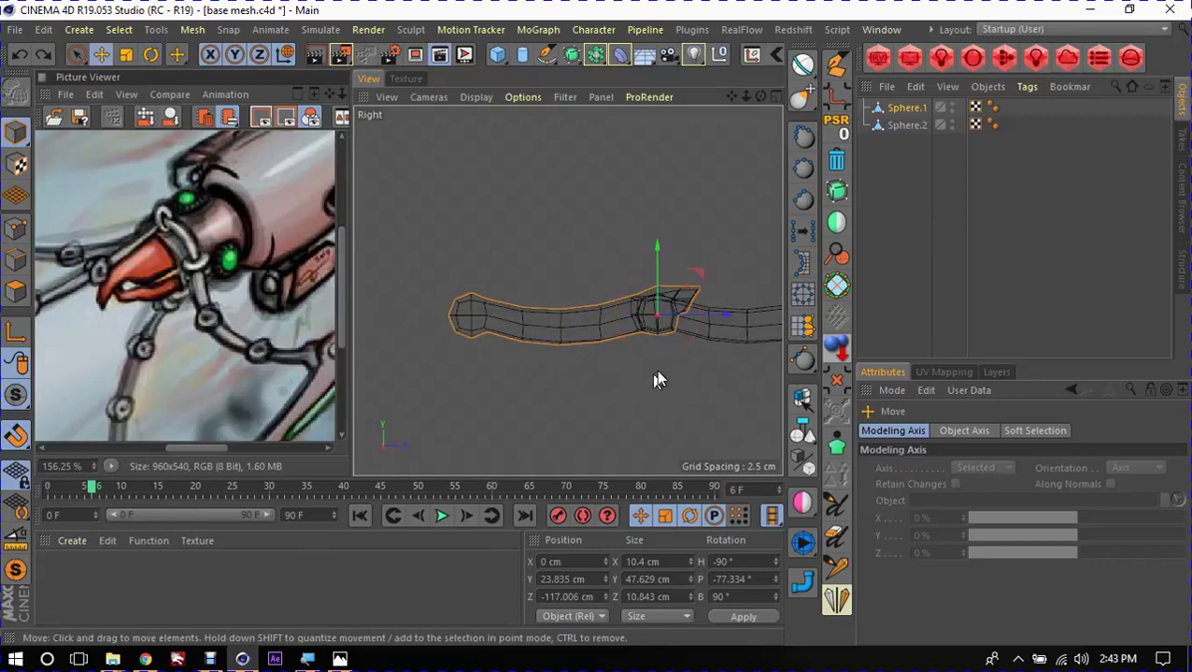
{"action": "left_click_drag", "start_coordinate": [703, 352], "coordinate": [466, 322]}
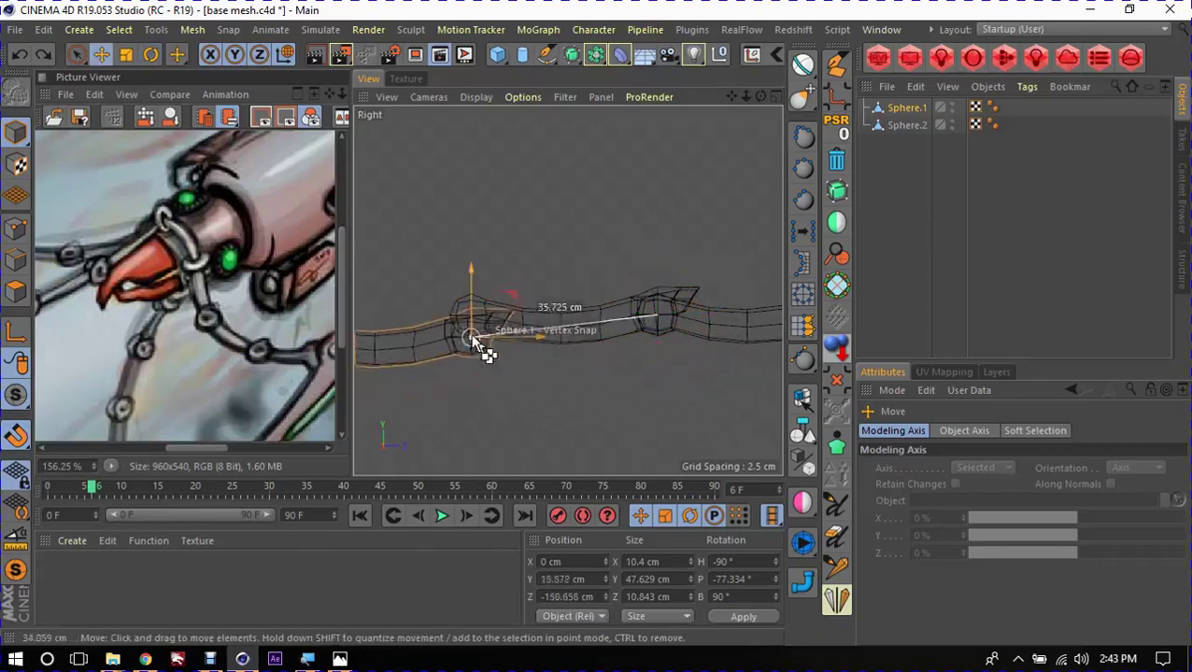
Step: Review the three-link chain in Perspective and select the new third link, Sphere.3
{"action": "left_click", "coordinate": [564, 392]}
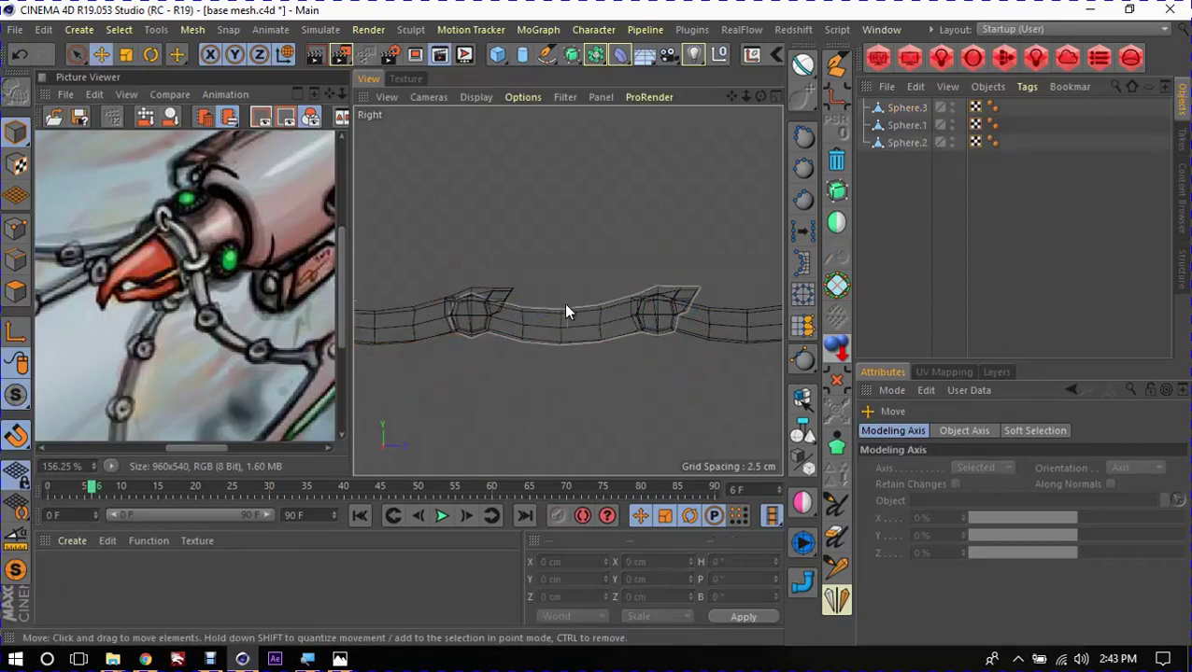
{"action": "middle_click", "coordinate": [563, 302]}
{"action": "middle_click", "coordinate": [441, 251]}
{"action": "mouse_move", "coordinate": [417, 285]}
{"action": "left_mouse_down", "text": "alt"}
{"action": "mouse_move", "coordinate": [599, 333]}
{"action": "mouse_move", "coordinate": [533, 388]}
{"action": "mouse_move", "coordinate": [508, 292]}
{"action": "mouse_move", "coordinate": [556, 289]}
{"action": "mouse_move", "coordinate": [574, 359]}
{"action": "mouse_move", "coordinate": [505, 327]}
{"action": "mouse_move", "coordinate": [490, 295]}
{"action": "left_mouse_up", "text": "alt"}
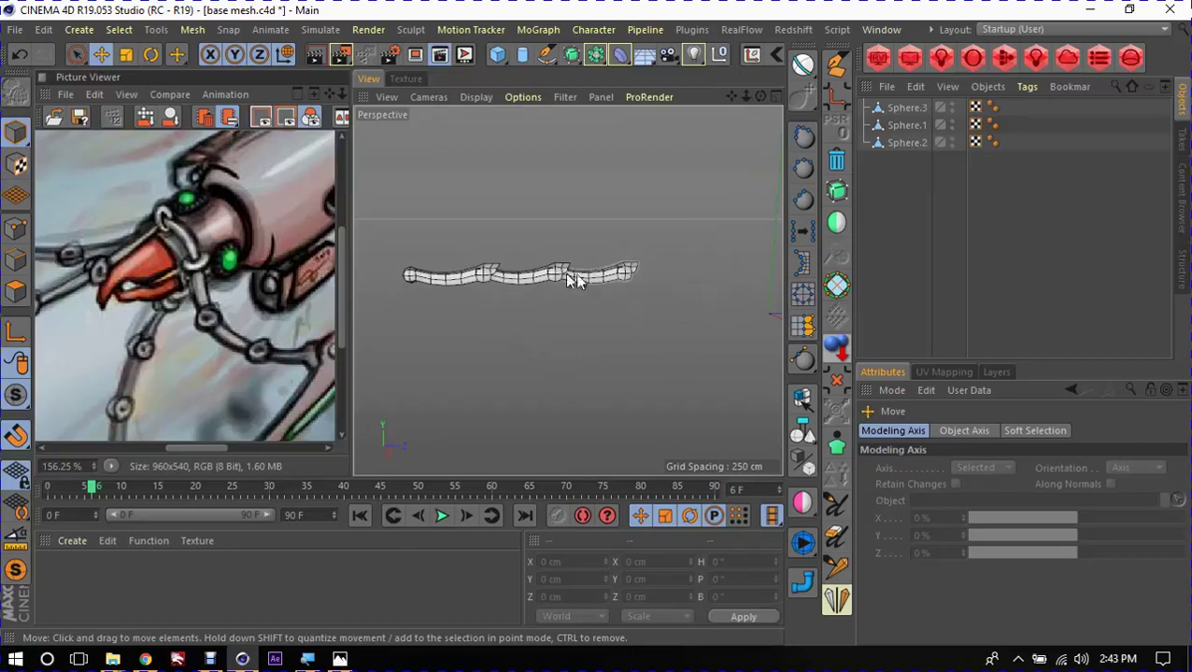
{"action": "left_click", "coordinate": [505, 273]}
Step: Parent Sphere.1 under Sphere.2 in the Object Manager, undoing a wrong nesting of Sphere.3
{"action": "left_click", "coordinate": [510, 274]}
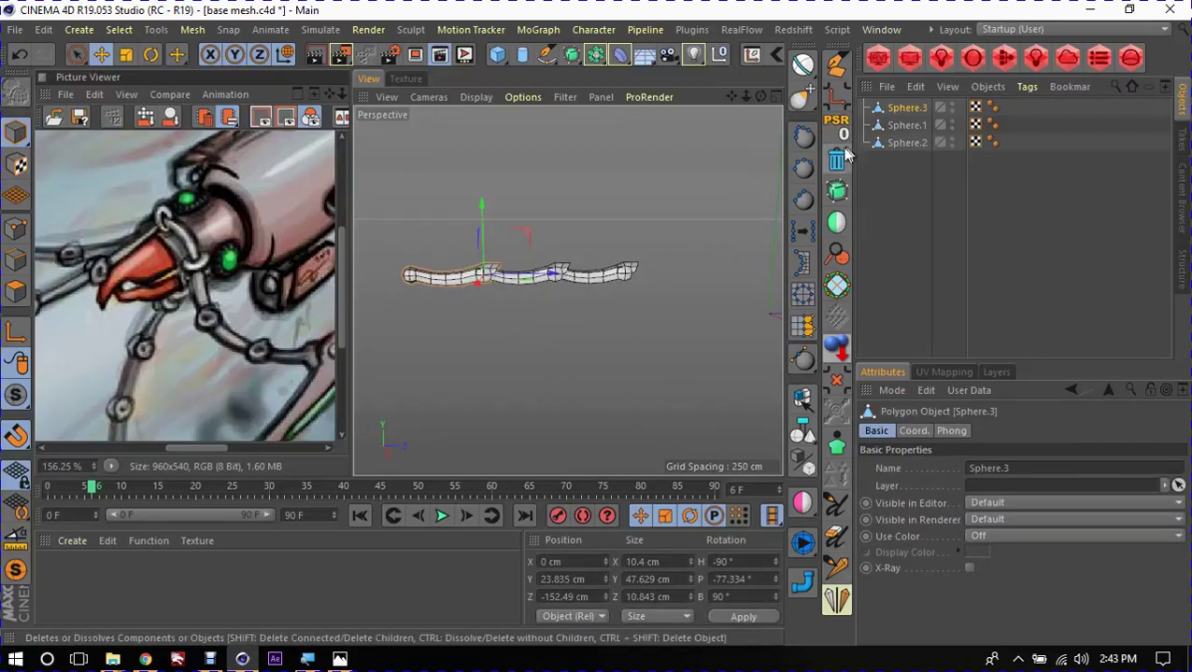
{"action": "left_click_drag", "start_coordinate": [911, 111], "coordinate": [914, 144]}
{"action": "left_click", "coordinate": [910, 131]}
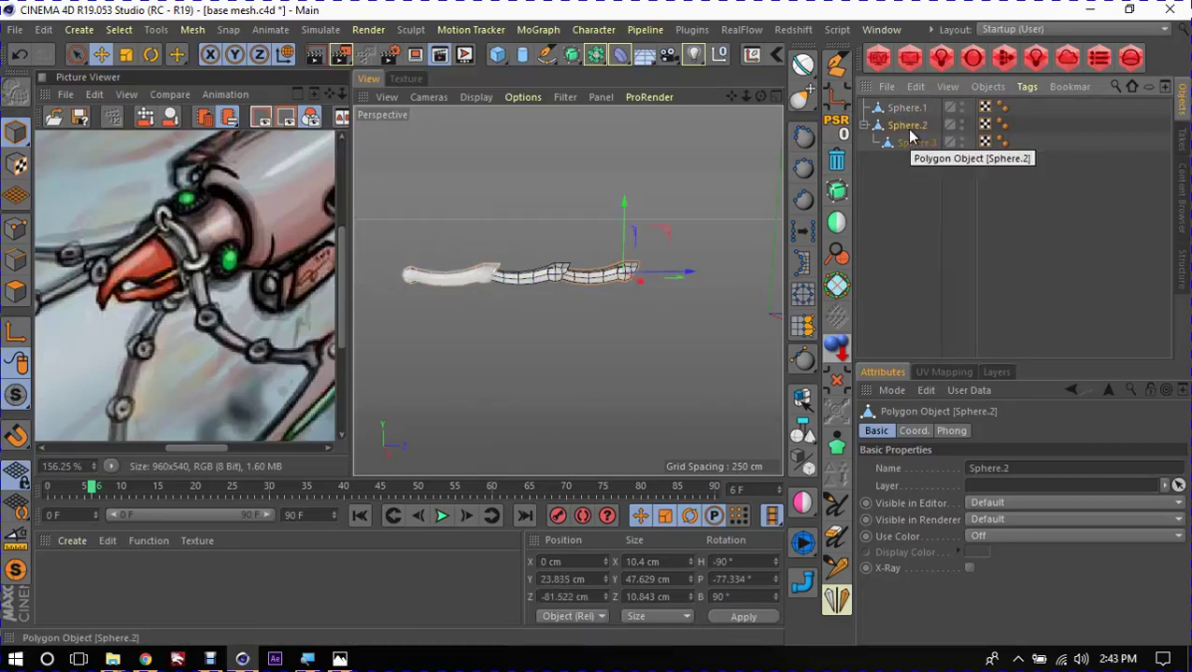
{"action": "key", "text": "ctrl+z"}
{"action": "left_click", "coordinate": [906, 108]}
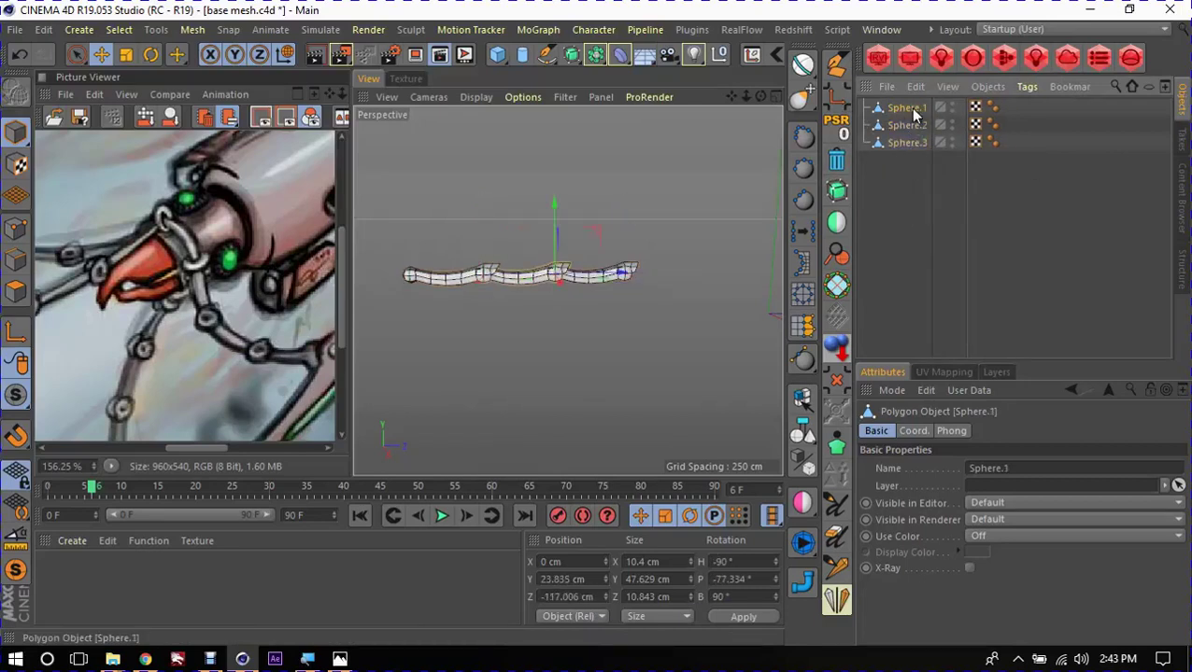
{"action": "left_click_drag", "start_coordinate": [914, 126], "coordinate": [923, 125]}
{"action": "left_click", "coordinate": [906, 145]}
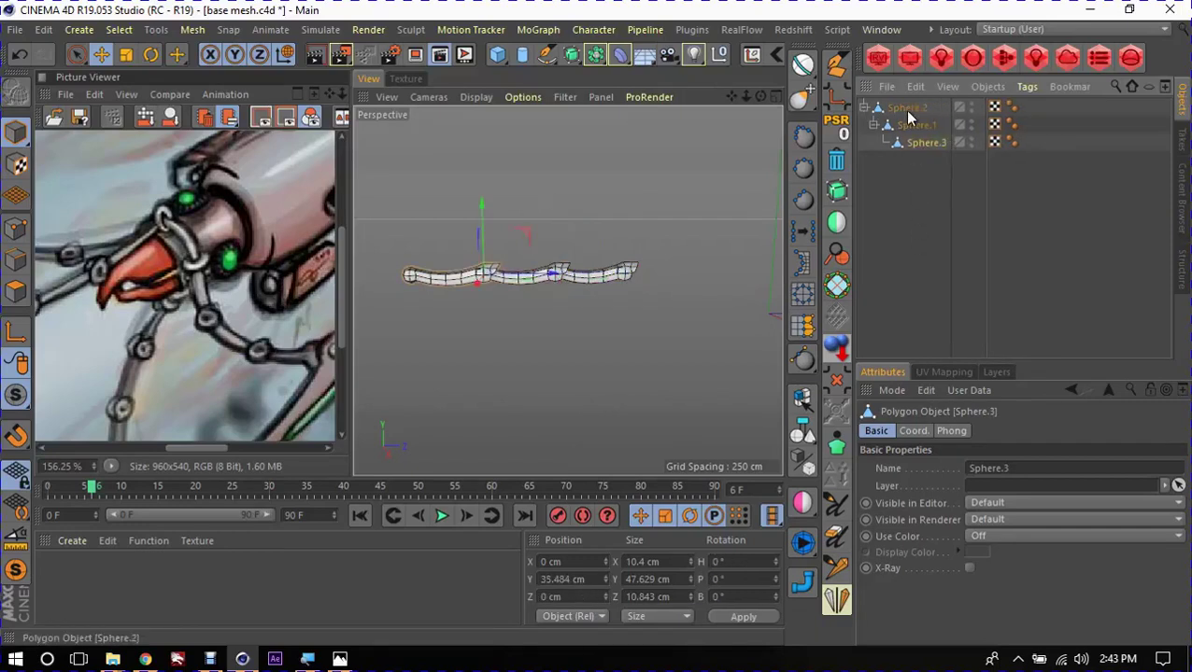
{"action": "left_click", "coordinate": [905, 108]}
Step: Rotate Sphere.2 about 43° and Sphere.3 about 64°
{"action": "key", "text": "r"}
{"action": "mouse_move", "coordinate": [607, 245]}
{"action": "left_mouse_down"}
{"action": "mouse_move", "coordinate": [558, 241]}
{"action": "mouse_move", "coordinate": [558, 388]}
{"action": "left_mouse_up"}
{"action": "left_click", "coordinate": [559, 322]}
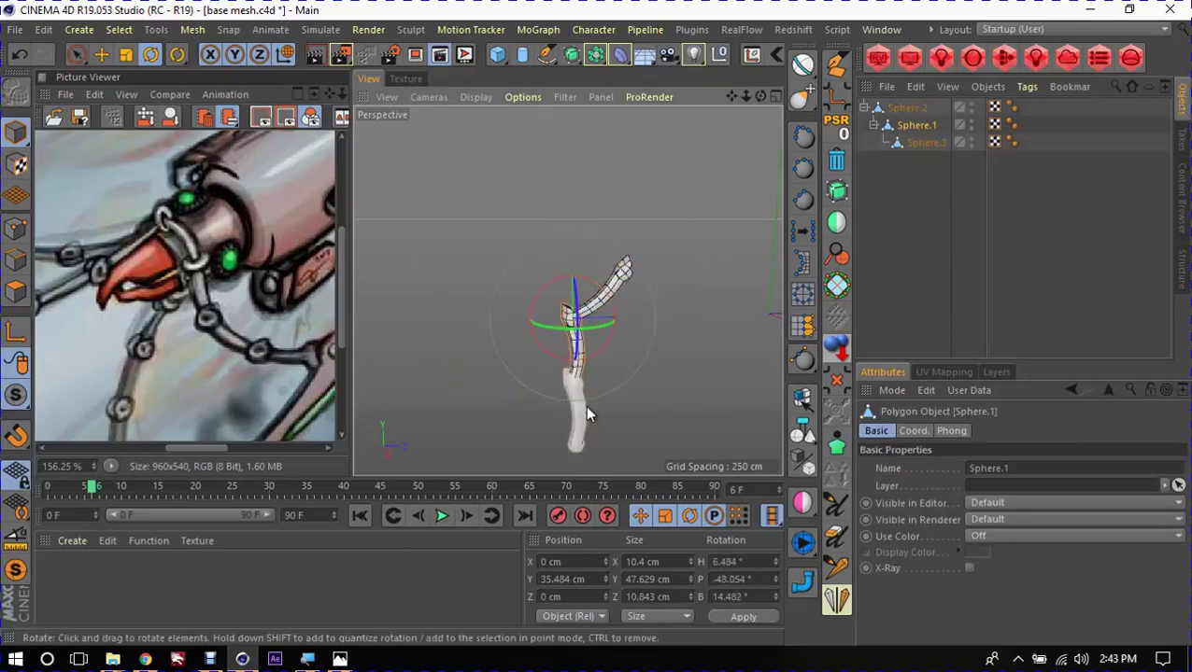
{"action": "left_click", "coordinate": [585, 411]}
{"action": "mouse_move", "coordinate": [549, 347]}
{"action": "left_mouse_down"}
{"action": "mouse_move", "coordinate": [519, 400]}
{"action": "mouse_move", "coordinate": [551, 337]}
{"action": "left_mouse_up"}
Step: Swing Sphere.2 left to H -156°, P -57.375°, B 20.553° and inspect the zigzag chain
{"action": "left_click", "coordinate": [586, 269]}
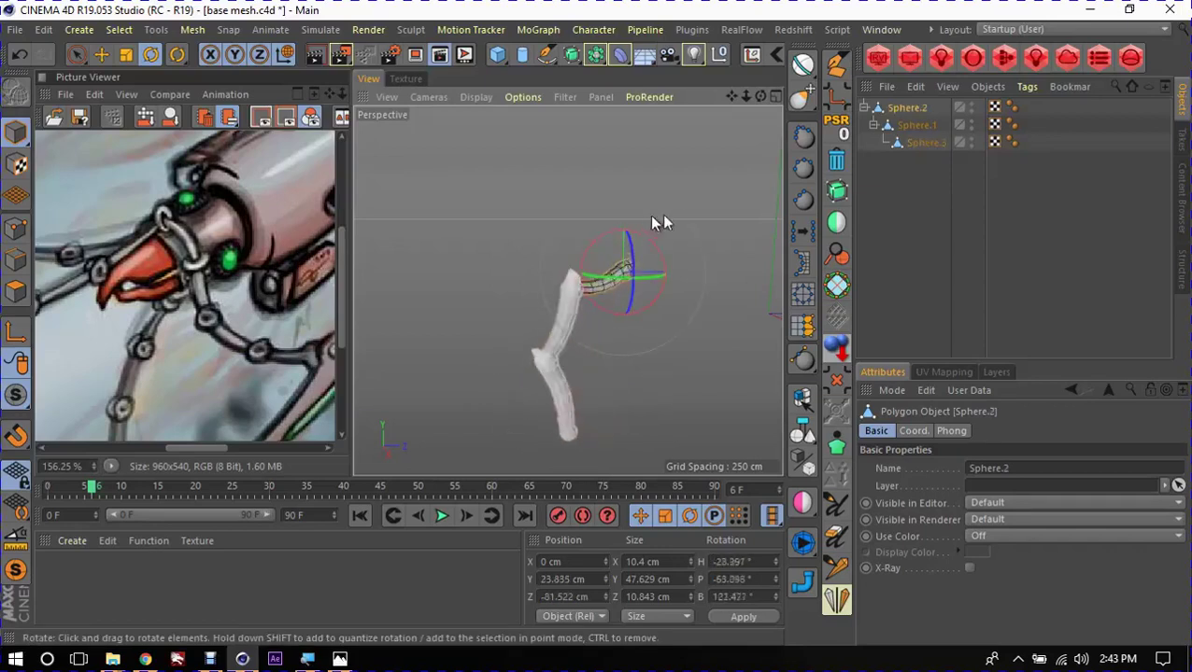
{"action": "left_click_drag", "start_coordinate": [659, 222], "coordinate": [647, 214]}
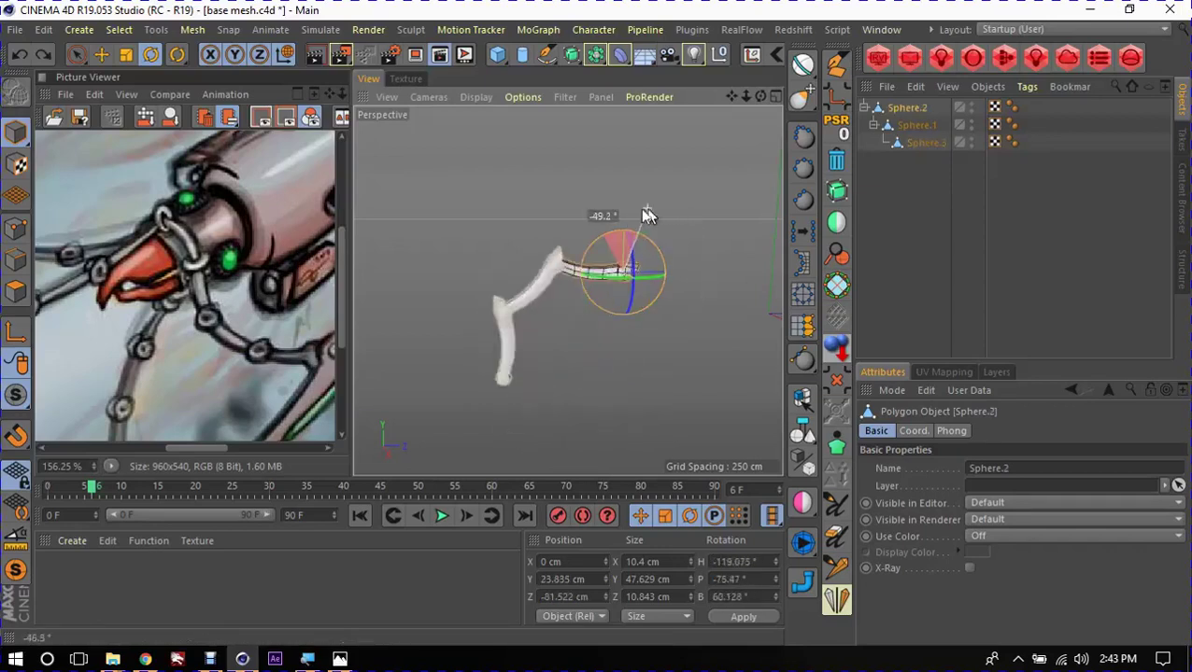
{"action": "left_click_drag", "start_coordinate": [647, 215], "coordinate": [697, 191]}
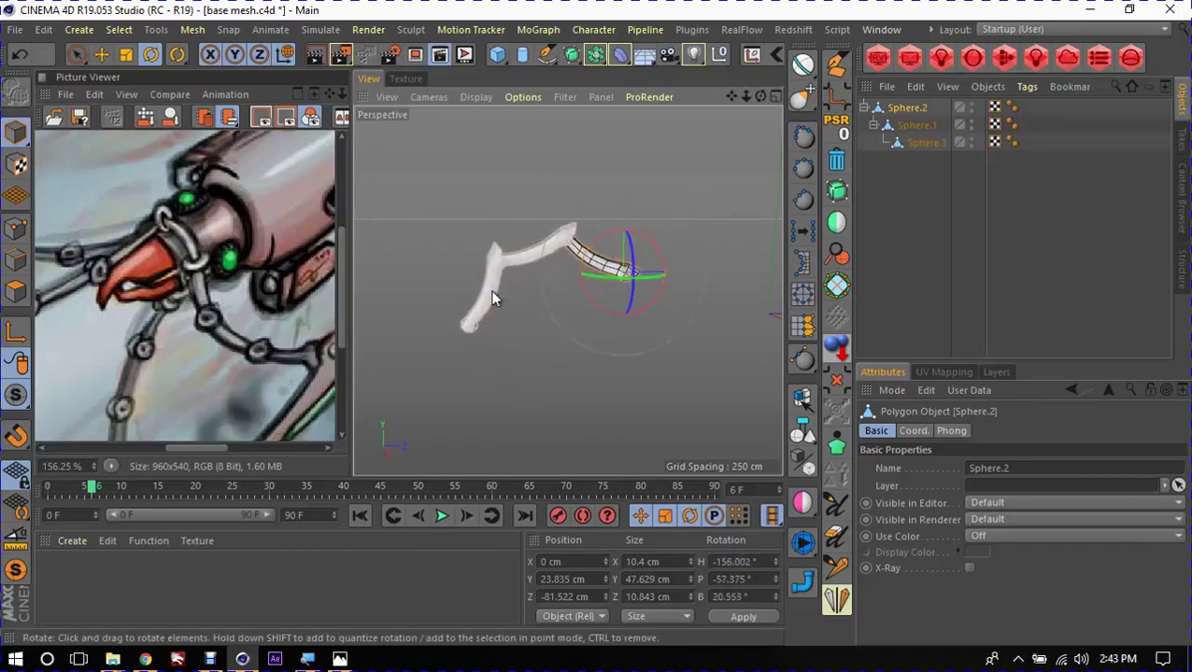
{"action": "mouse_move", "coordinate": [495, 299]}
{"action": "left_mouse_down", "text": "alt"}
{"action": "mouse_move", "coordinate": [763, 248]}
{"action": "mouse_move", "coordinate": [494, 216]}
{"action": "mouse_move", "coordinate": [672, 242]}
{"action": "mouse_move", "coordinate": [573, 203]}
{"action": "mouse_move", "coordinate": [582, 123]}
{"action": "mouse_move", "coordinate": [564, 191]}
{"action": "left_mouse_up", "text": "alt"}
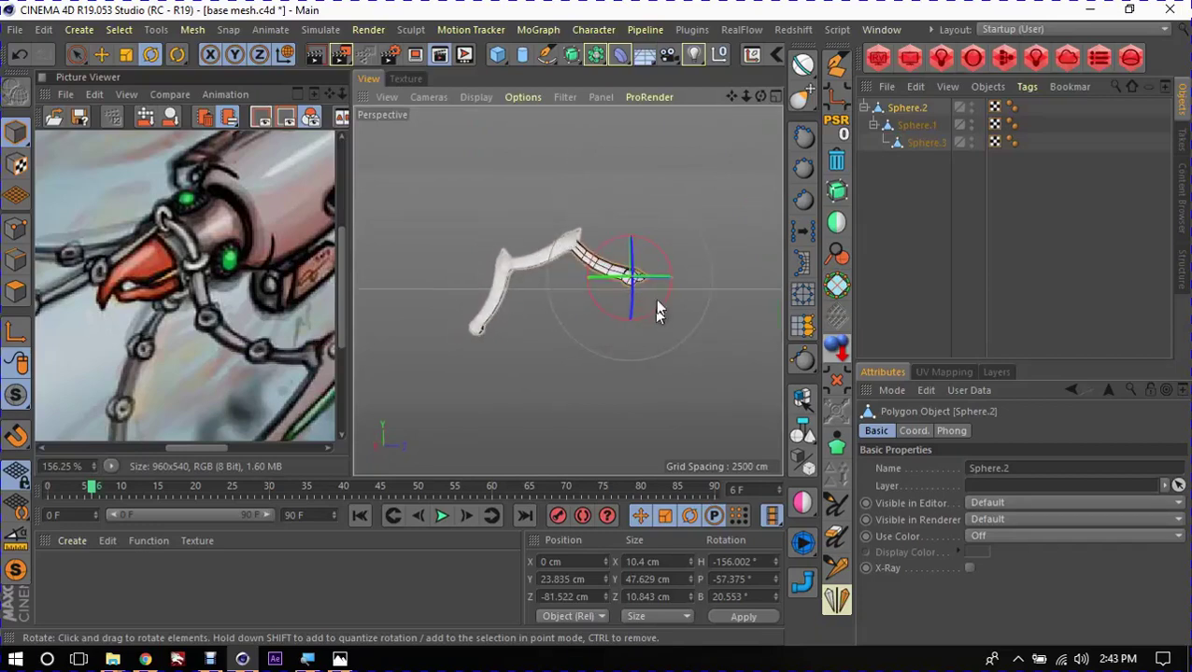
{"action": "key", "text": "e"}
{"action": "left_click", "coordinate": [677, 323]}
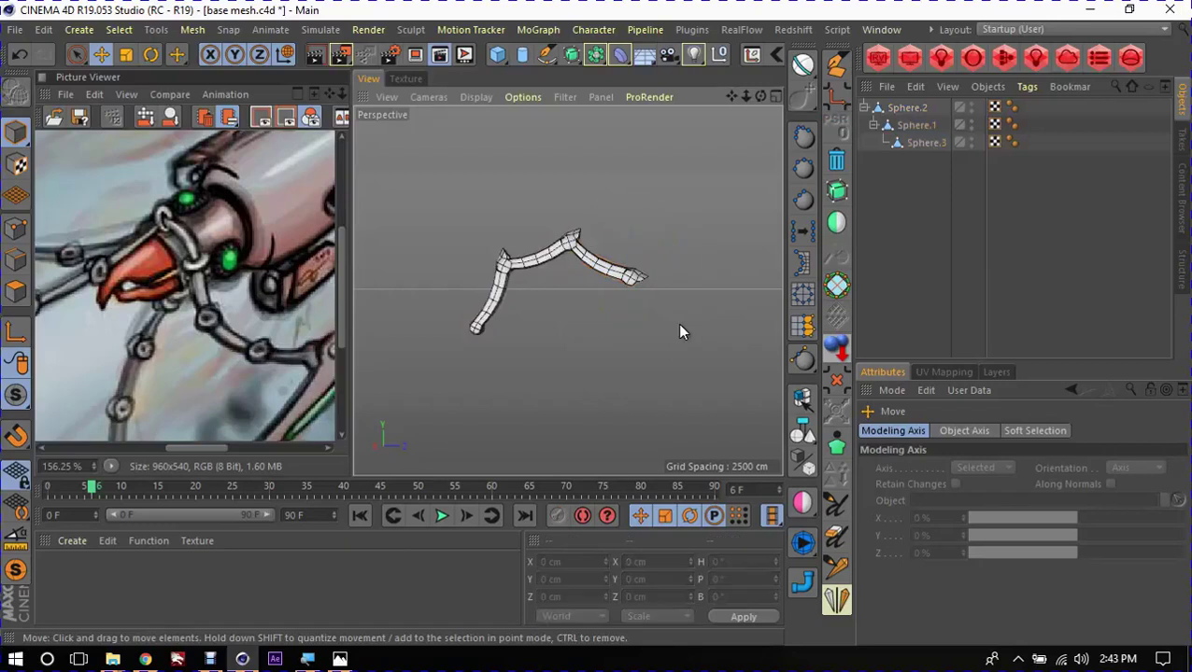
{"action": "scroll", "coordinate": [657, 268], "scroll_direction": "up", "scroll_amount": 2}
{"action": "scroll", "coordinate": [657, 268], "scroll_direction": "up", "scroll_amount": 3}
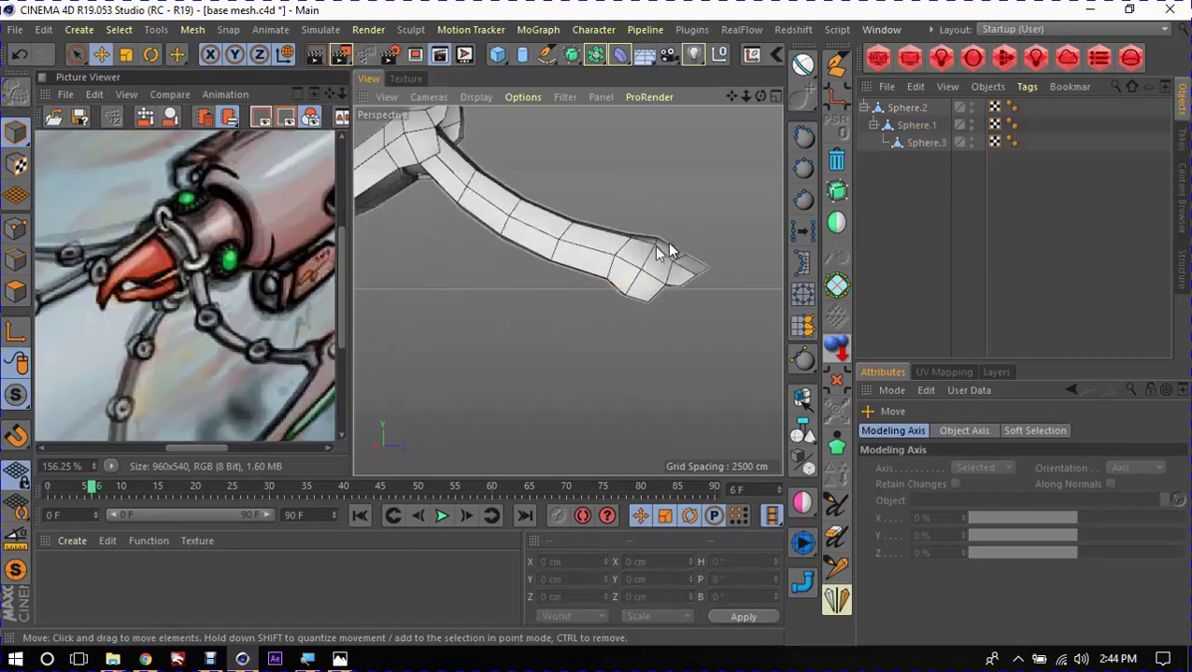
{"action": "scroll", "coordinate": [661, 323], "scroll_direction": "down", "scroll_amount": 3}
{"action": "scroll", "coordinate": [591, 296], "scroll_direction": "down", "scroll_amount": 2}
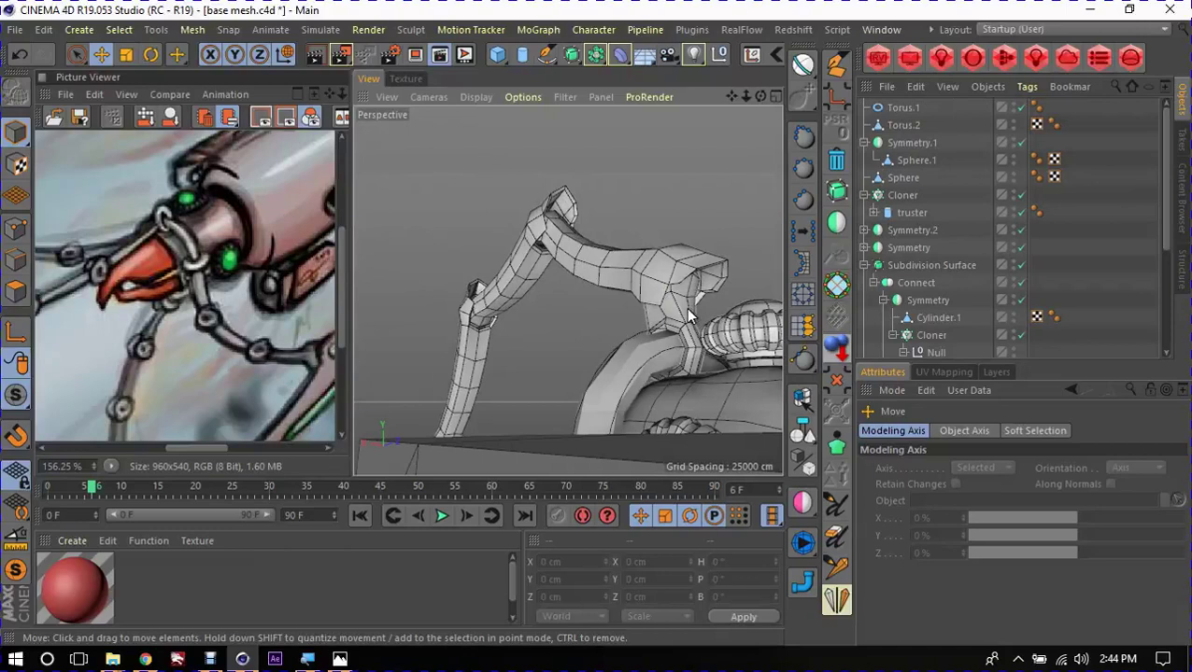
Step: Solo Torus.2 together with the chain link and frame the view on the ring
{"action": "left_click", "coordinate": [690, 318]}
{"action": "left_click", "coordinate": [592, 263], "text": "shift"}
{"action": "key", "text": "alt+s"}
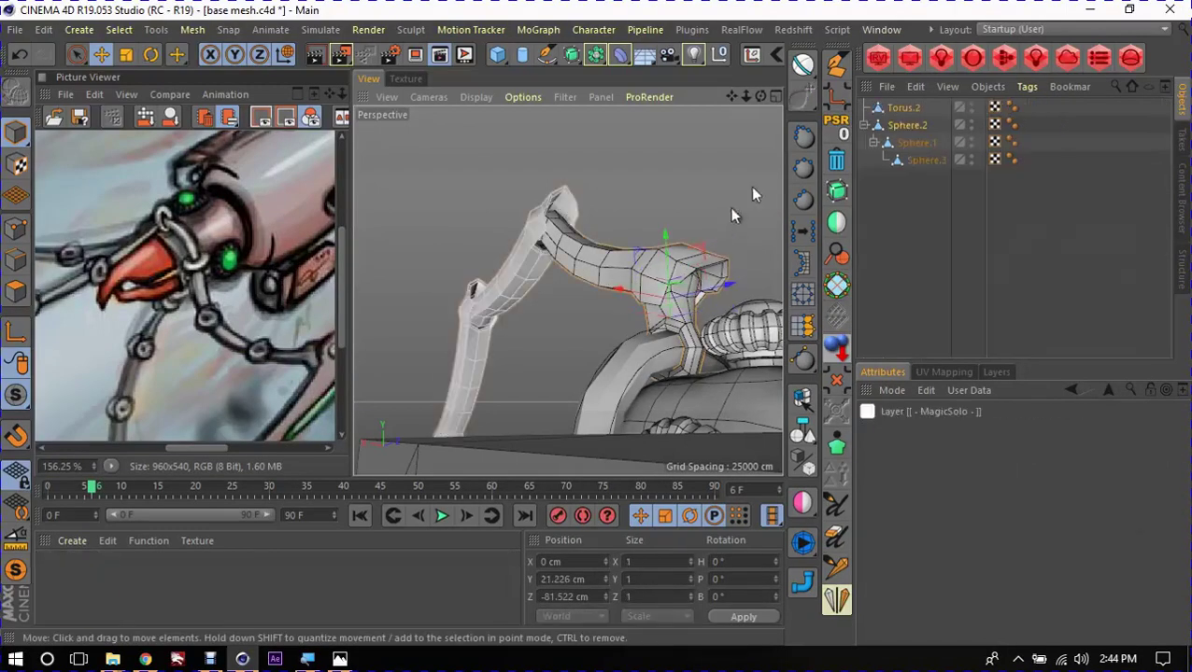
{"action": "left_click", "coordinate": [903, 107]}
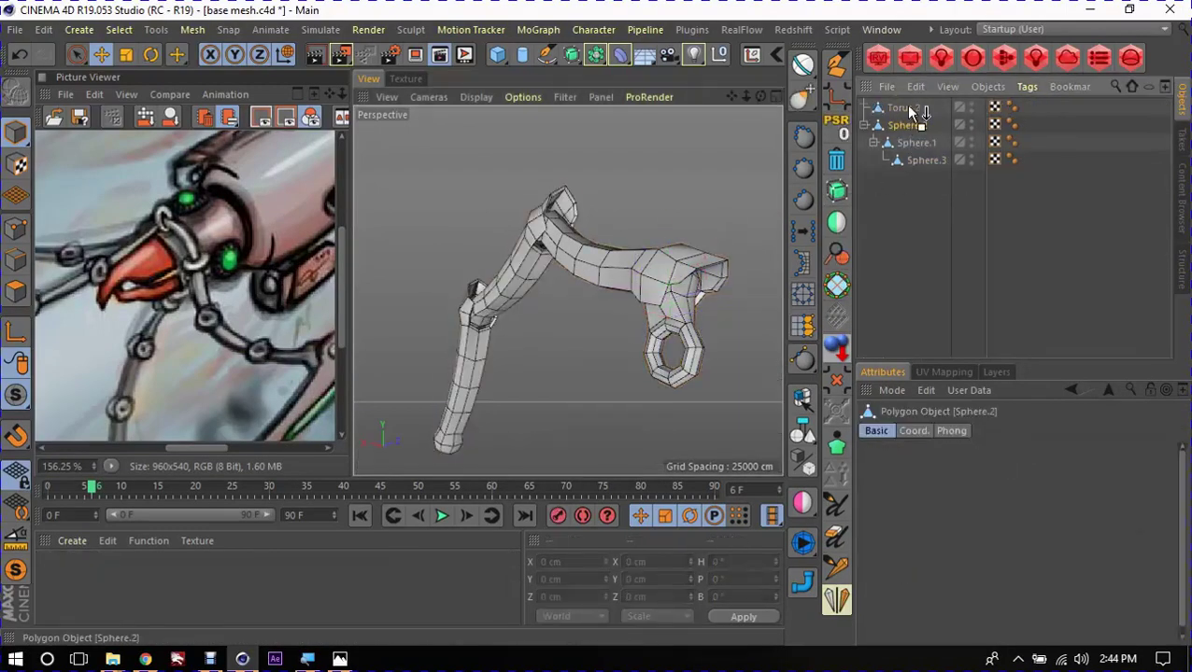
{"action": "key", "text": "o"}
{"action": "scroll", "coordinate": [728, 245], "scroll_direction": "down", "scroll_amount": 2}
{"action": "key", "text": "r"}
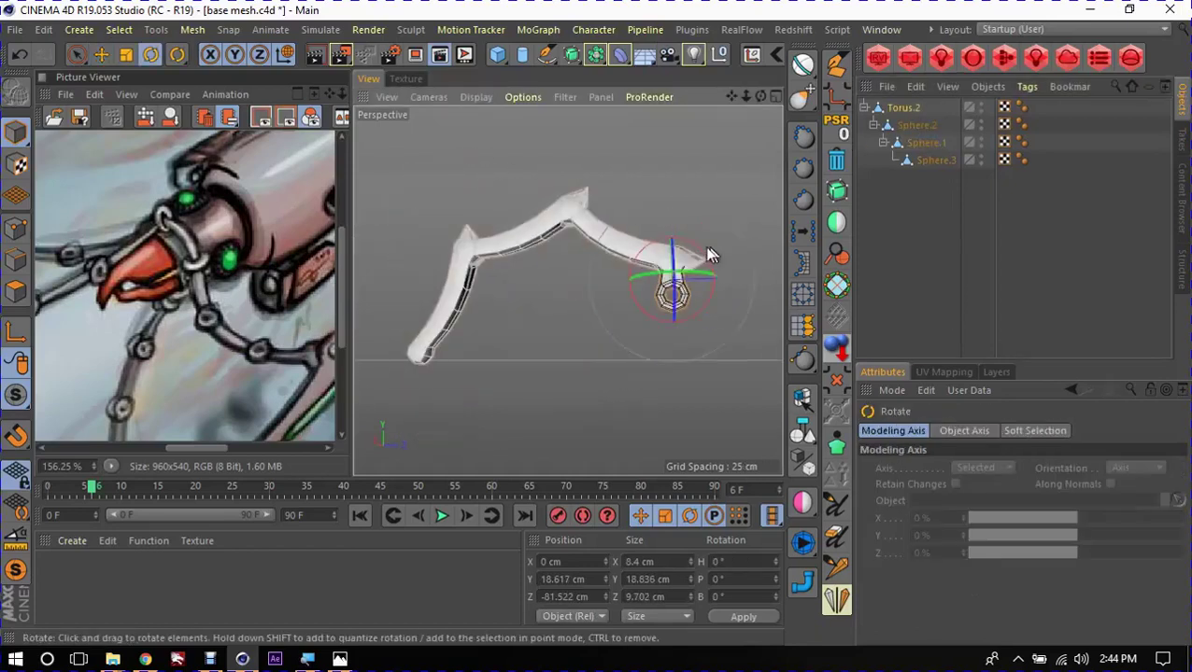
{"action": "left_click_drag", "start_coordinate": [708, 252], "coordinate": [696, 252]}
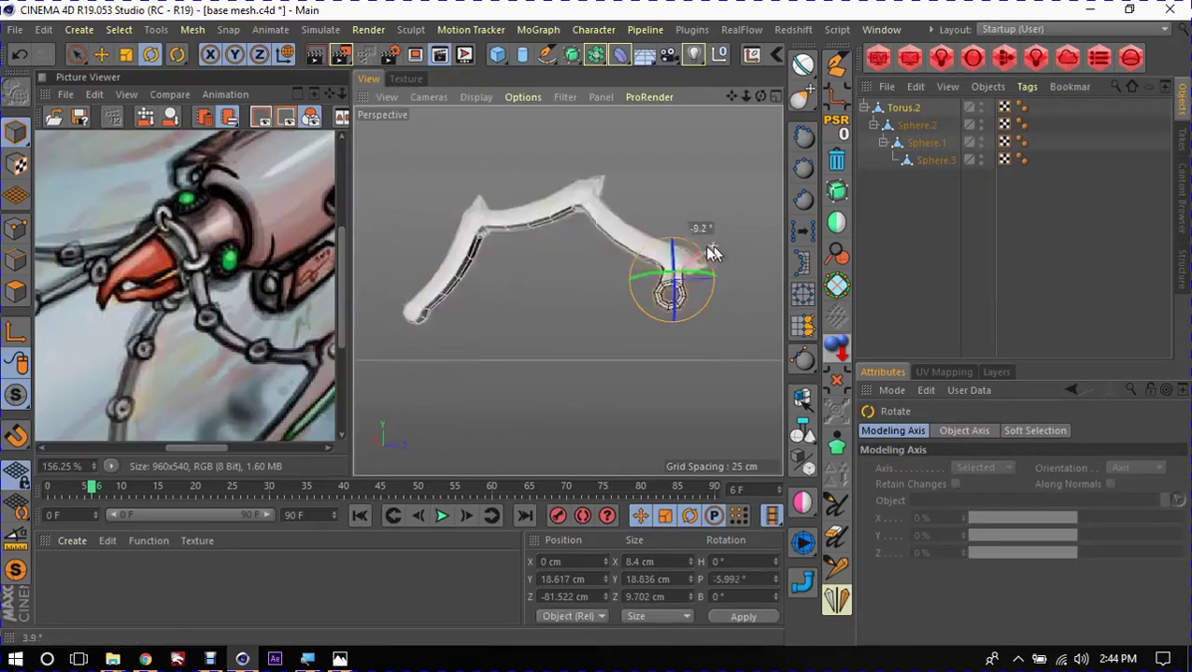
{"action": "key", "text": "ctrl+z"}
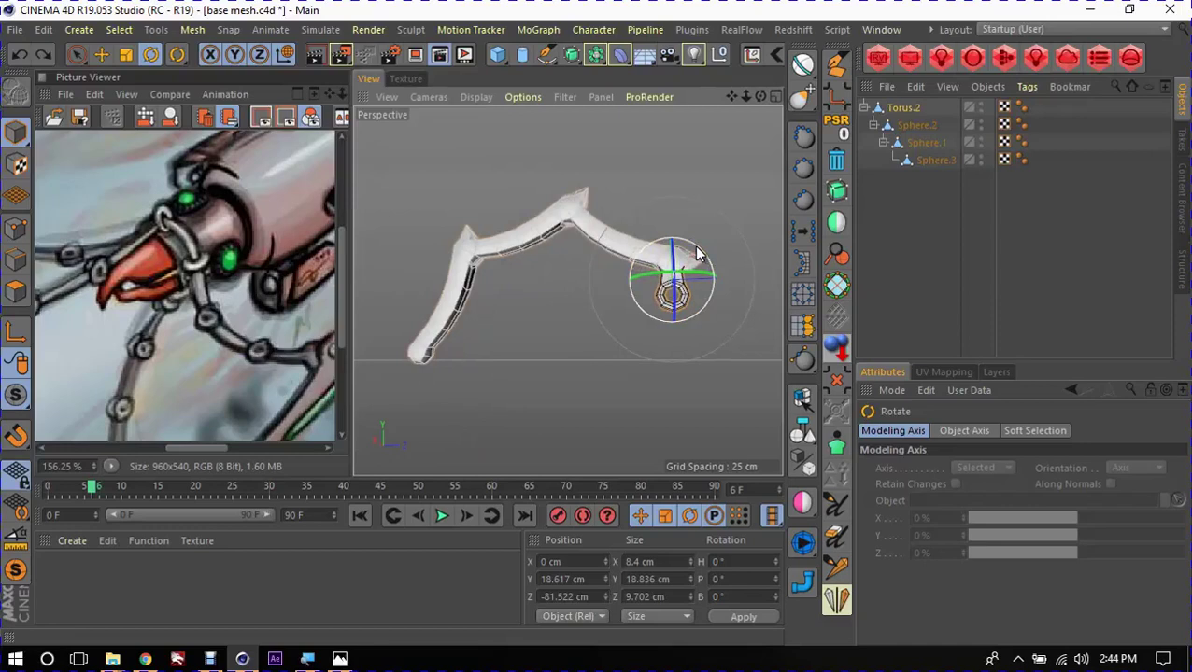
Step: Select the inner edge loop of the Torus.2 ring
{"action": "scroll", "coordinate": [689, 323], "scroll_direction": "up", "scroll_amount": 2}
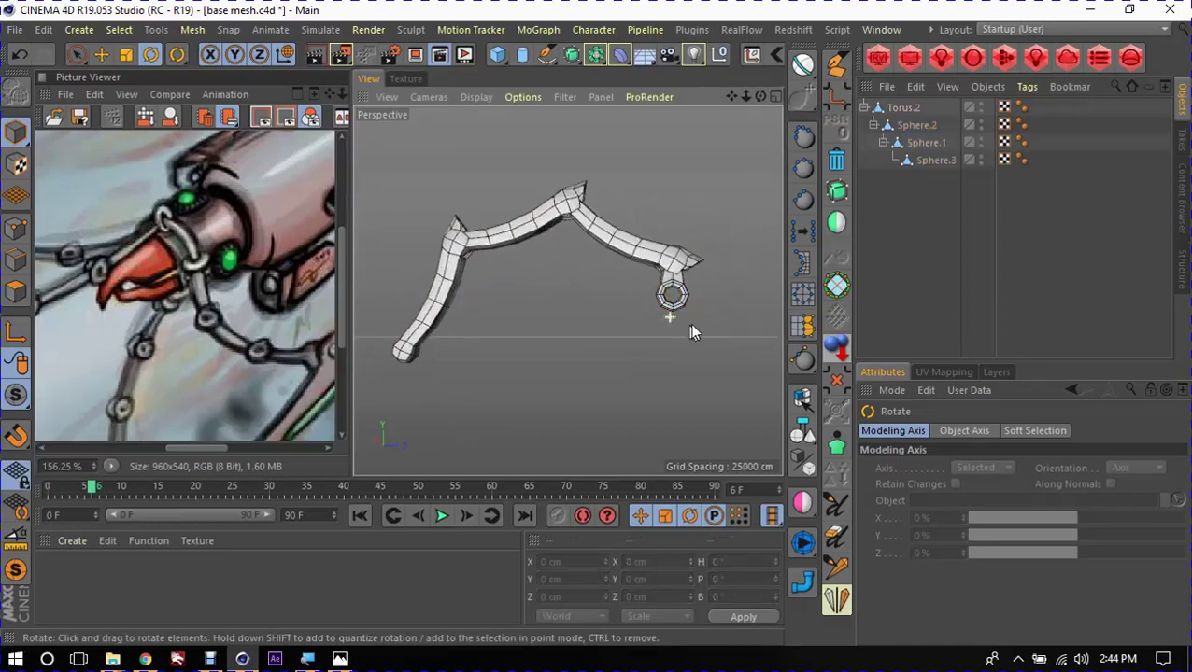
{"action": "scroll", "coordinate": [705, 289], "scroll_direction": "up", "scroll_amount": 3}
{"action": "left_click", "coordinate": [665, 290]}
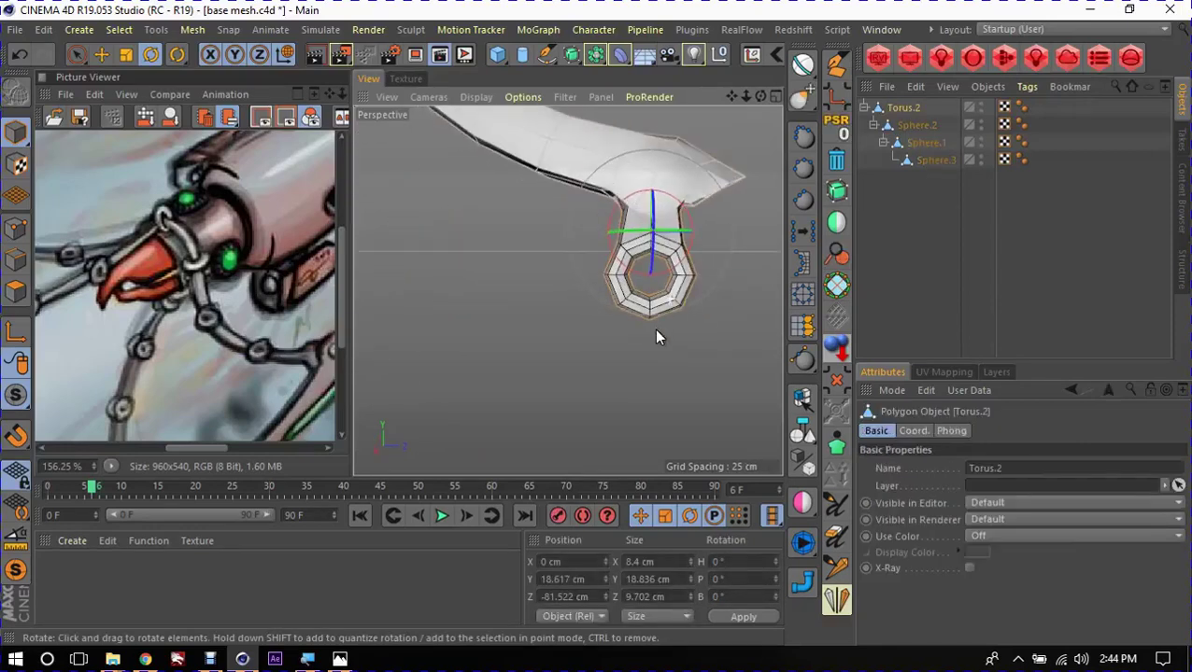
{"action": "mouse_move", "coordinate": [654, 329]}
{"action": "left_mouse_down", "text": "alt"}
{"action": "mouse_move", "coordinate": [596, 268]}
{"action": "mouse_move", "coordinate": [705, 323]}
{"action": "mouse_move", "coordinate": [681, 327]}
{"action": "left_mouse_up", "text": "alt"}
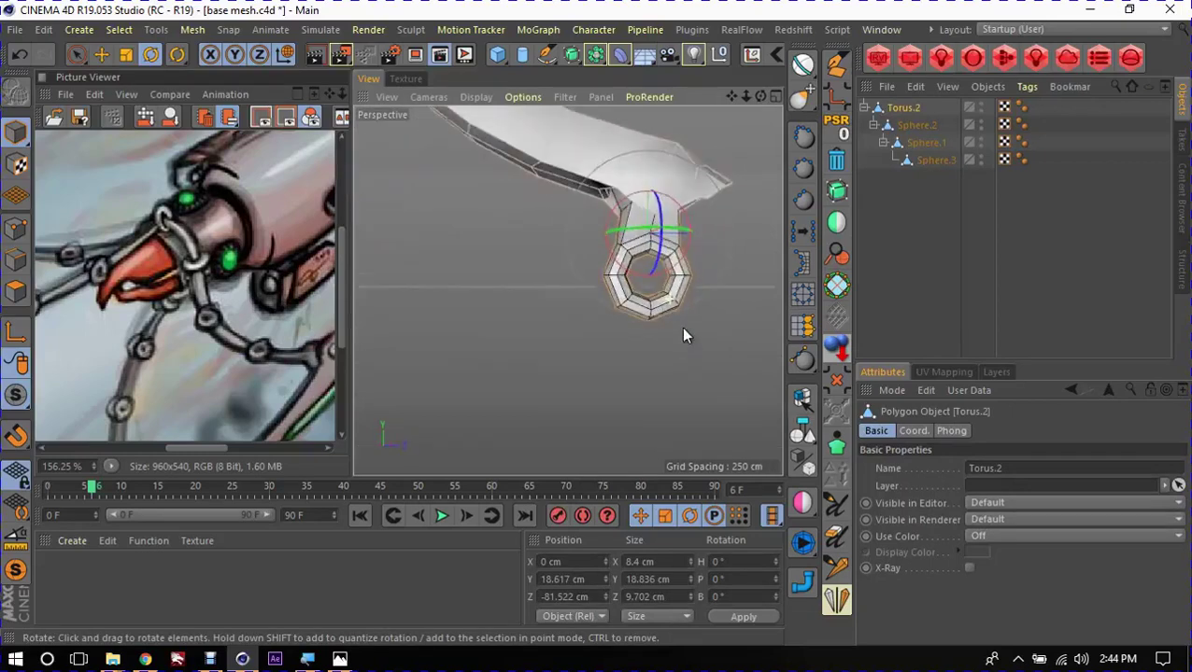
{"action": "scroll", "coordinate": [710, 281], "scroll_direction": "up", "scroll_amount": 3}
{"action": "scroll", "coordinate": [700, 269], "scroll_direction": "up", "scroll_amount": 1}
{"action": "key", "text": "Return"}
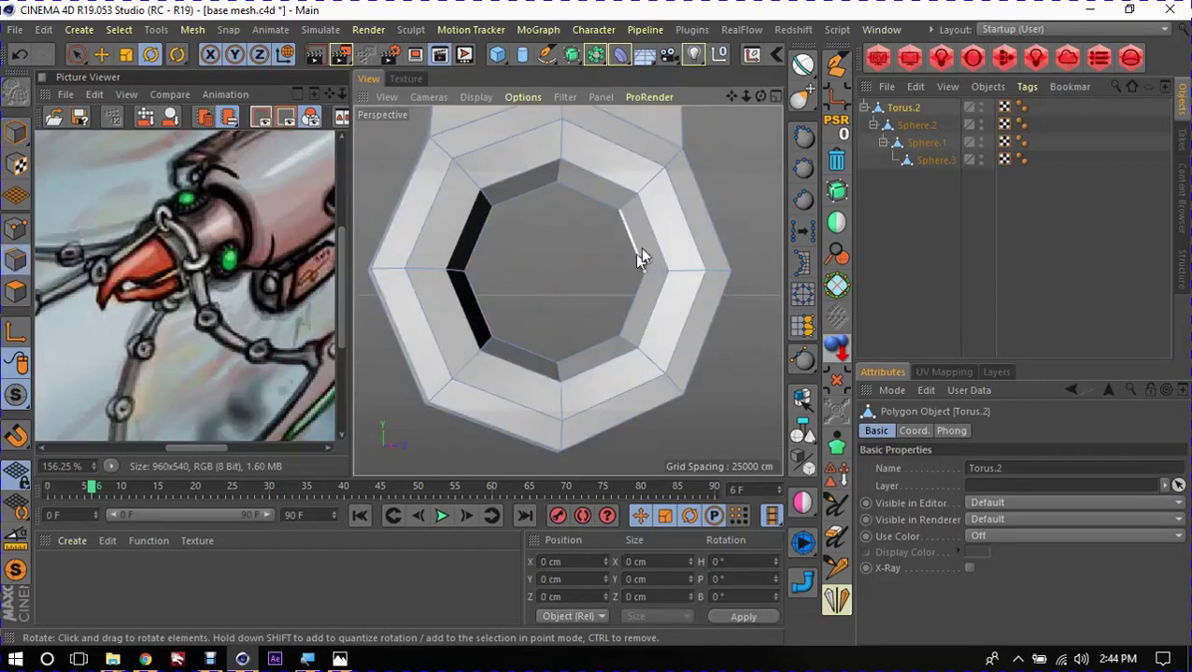
{"action": "double_click", "coordinate": [638, 259]}
{"action": "mouse_move", "coordinate": [612, 258]}
{"action": "left_mouse_down", "text": "alt"}
{"action": "mouse_move", "coordinate": [465, 265]}
{"action": "mouse_move", "coordinate": [588, 289]}
{"action": "left_mouse_up", "text": "alt"}
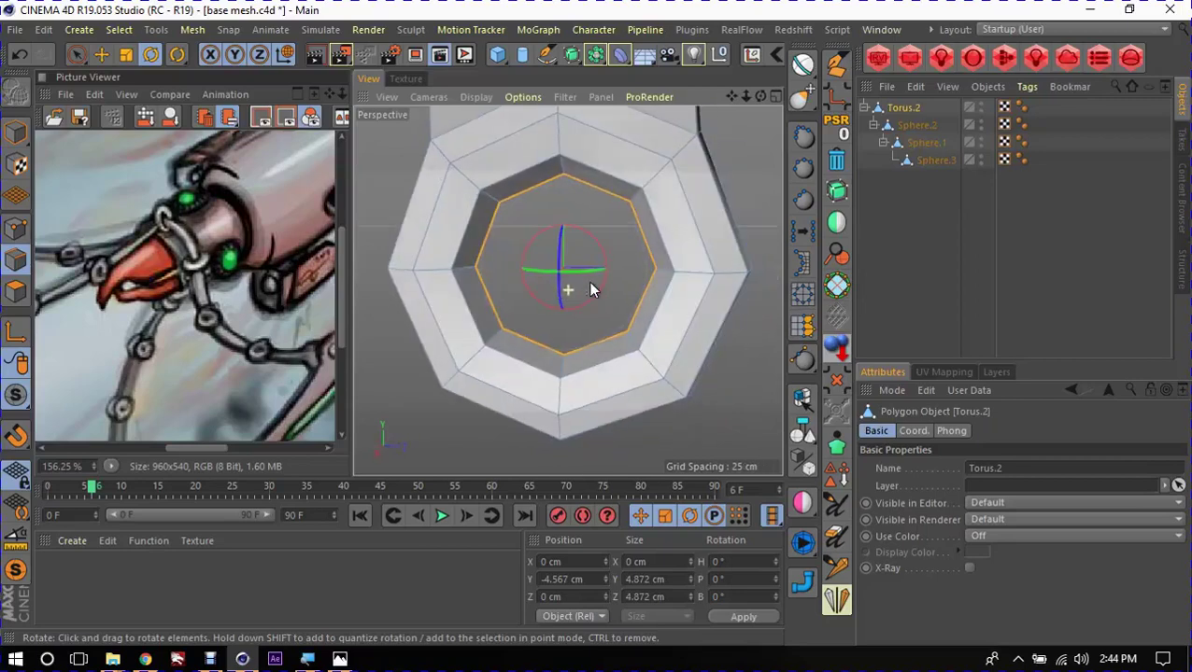
Step: Twist the inner loop's points about 27.7° in point mode
{"action": "left_click", "coordinate": [23, 235]}
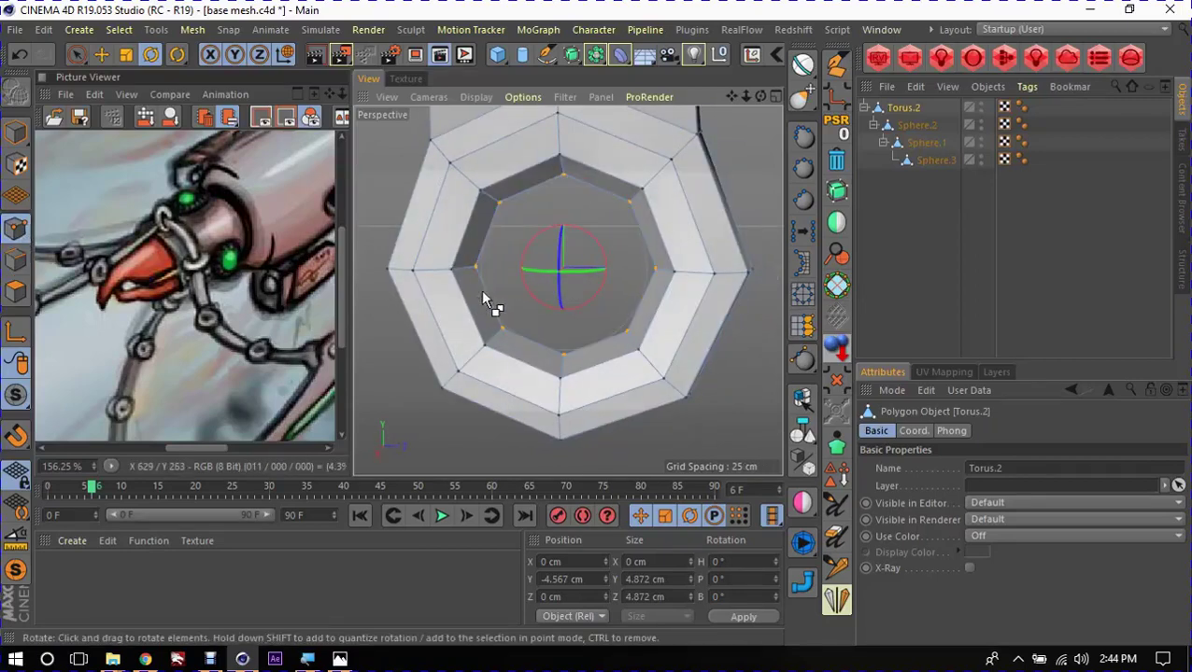
{"action": "left_click_drag", "start_coordinate": [483, 297], "coordinate": [621, 299]}
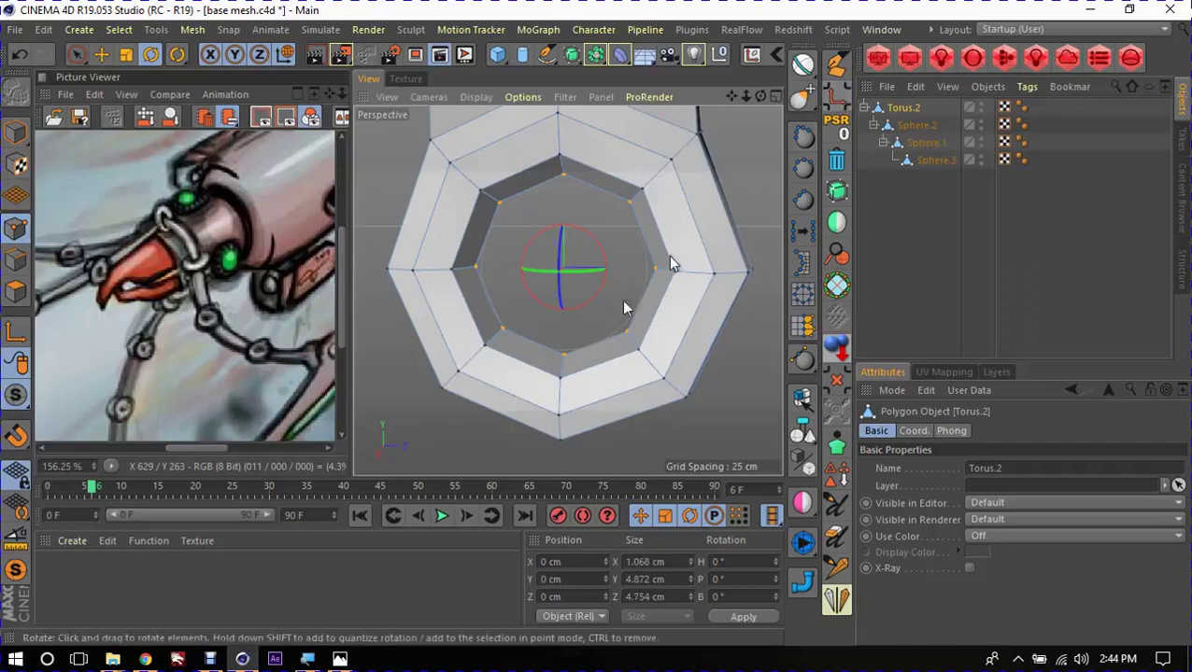
{"action": "key", "text": "e"}
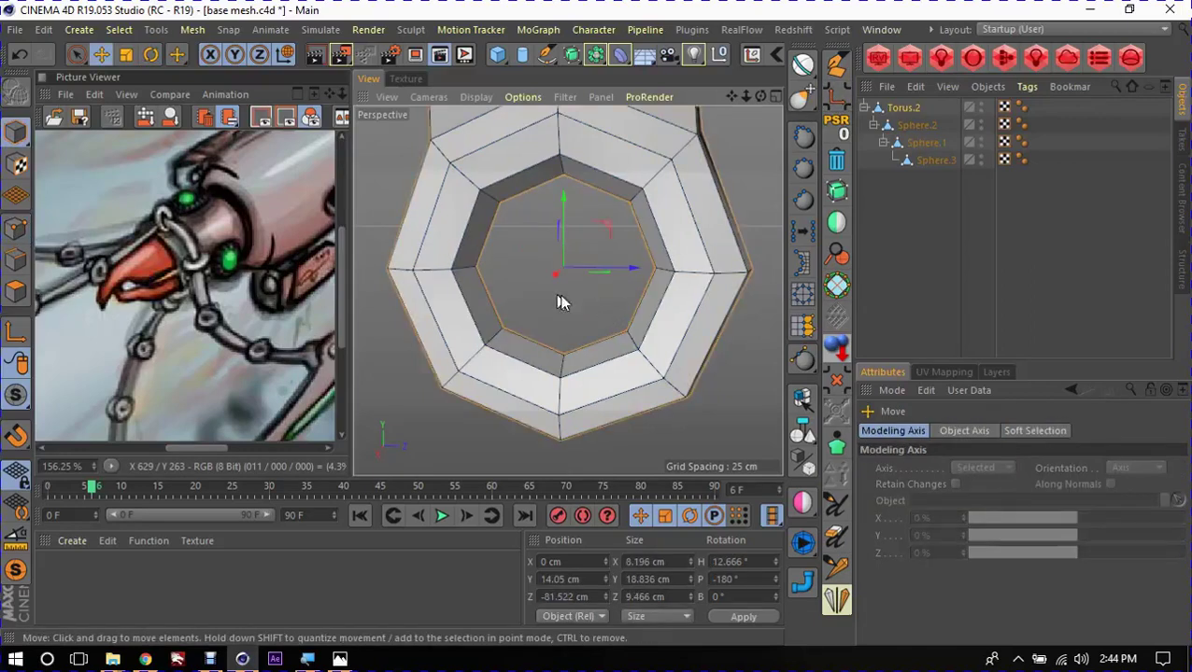
{"action": "scroll", "coordinate": [541, 305], "scroll_direction": "down", "scroll_amount": 4}
{"action": "key", "text": "r"}
{"action": "mouse_move", "coordinate": [607, 254]}
{"action": "left_mouse_down"}
{"action": "mouse_move", "coordinate": [593, 243]}
{"action": "mouse_move", "coordinate": [651, 301]}
{"action": "mouse_move", "coordinate": [539, 287]}
{"action": "mouse_move", "coordinate": [560, 271]}
{"action": "mouse_move", "coordinate": [521, 242]}
{"action": "left_mouse_up"}
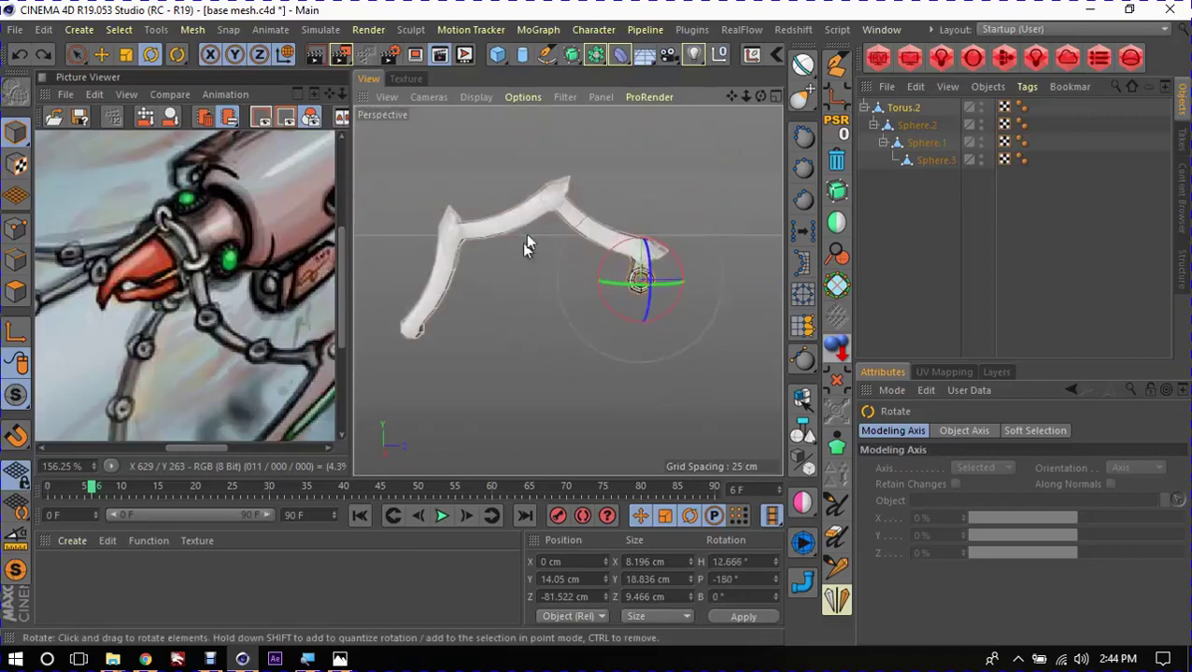
Step: Rotate the Sphere.1 link by -15°, then select the Sphere.3 link
{"action": "left_click", "coordinate": [523, 224]}
{"action": "mouse_move", "coordinate": [569, 173]}
{"action": "left_mouse_down"}
{"action": "mouse_move", "coordinate": [620, 173]}
{"action": "mouse_move", "coordinate": [520, 177]}
{"action": "mouse_move", "coordinate": [533, 178]}
{"action": "mouse_move", "coordinate": [570, 273]}
{"action": "mouse_move", "coordinate": [638, 301]}
{"action": "left_mouse_up"}
{"action": "left_click", "coordinate": [439, 182]}
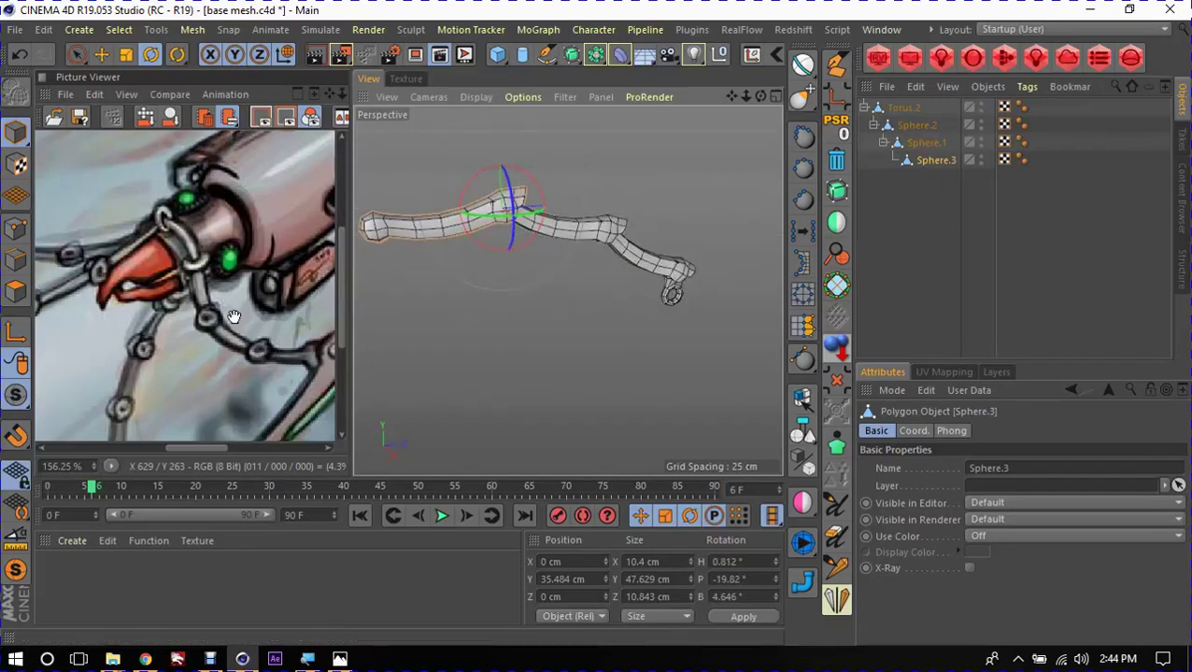
{"action": "mouse_move", "coordinate": [285, 323]}
{"action": "left_mouse_down"}
{"action": "mouse_move", "coordinate": [181, 255]}
{"action": "mouse_move", "coordinate": [142, 206]}
{"action": "left_mouse_up"}
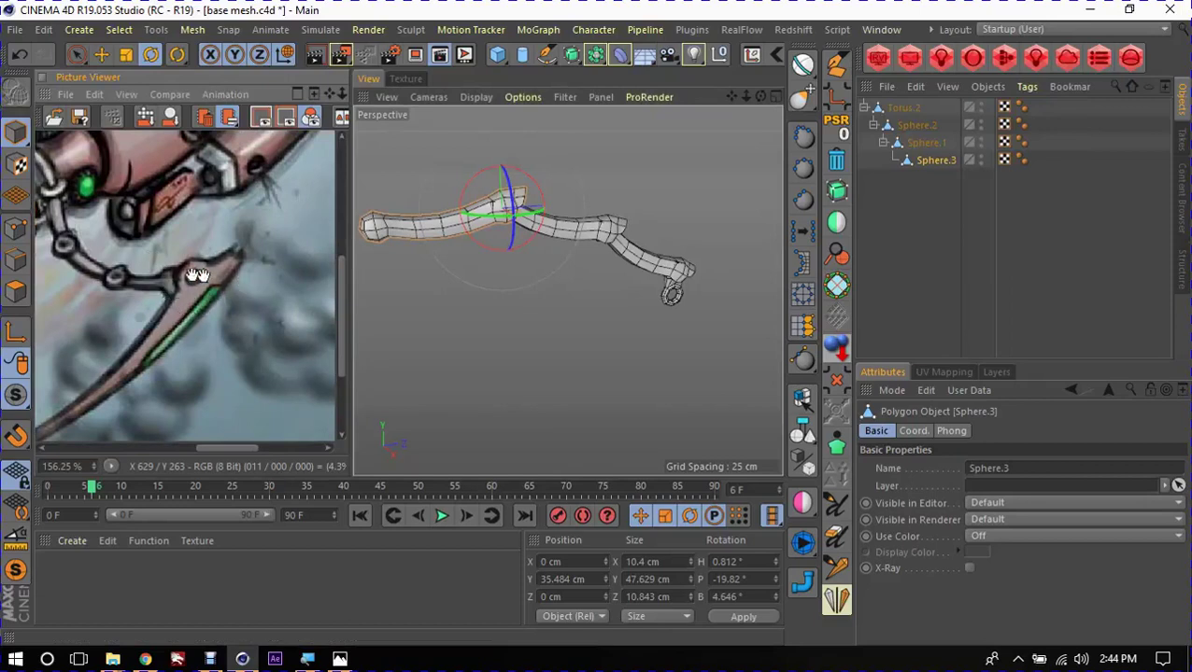
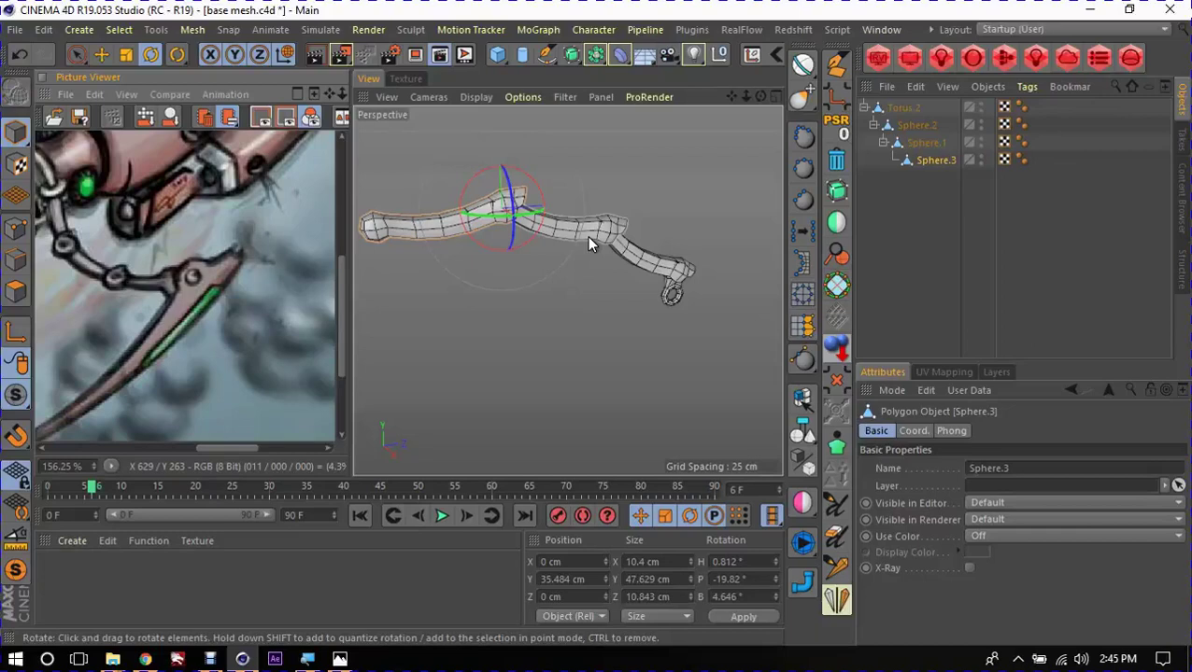
Step: In the Right view, duplicate the first tentacle segment forward, snapping the copy onto a vertex
{"action": "mouse_move", "coordinate": [583, 241]}
{"action": "left_mouse_down", "text": "alt"}
{"action": "mouse_move", "coordinate": [506, 263]}
{"action": "mouse_move", "coordinate": [554, 283]}
{"action": "mouse_move", "coordinate": [545, 256]}
{"action": "left_mouse_up", "text": "alt"}
{"action": "middle_click", "coordinate": [545, 255]}
{"action": "middle_click", "coordinate": [482, 358]}
{"action": "scroll", "coordinate": [483, 358], "scroll_direction": "down", "scroll_amount": 5}
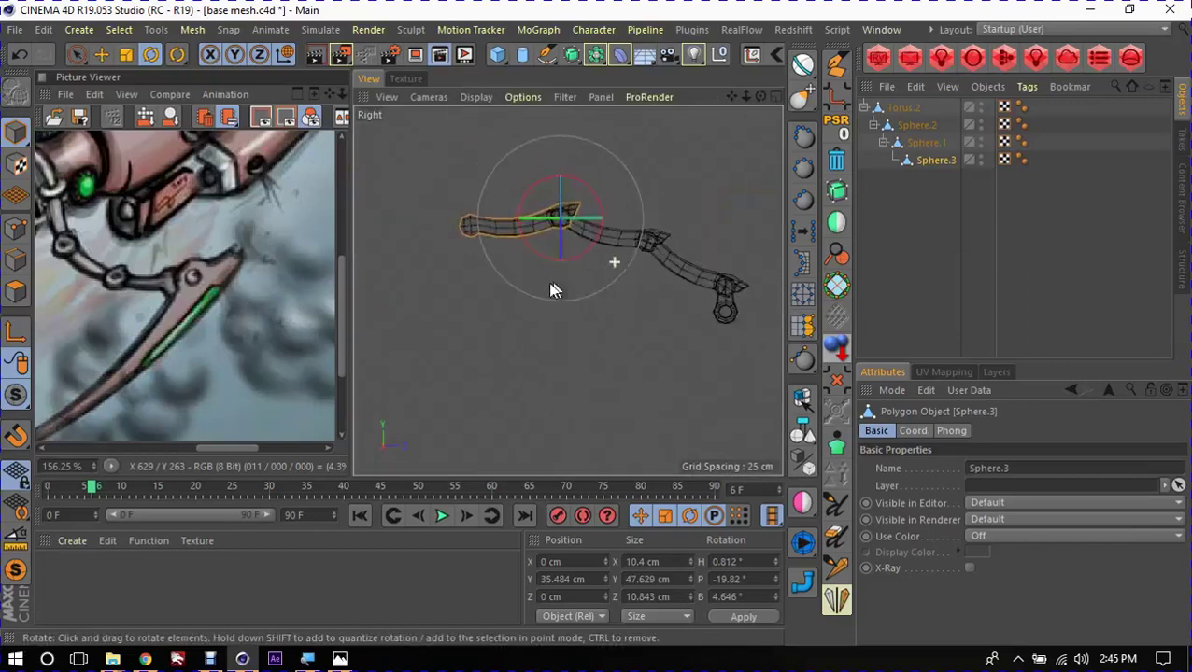
{"action": "key", "text": "e"}
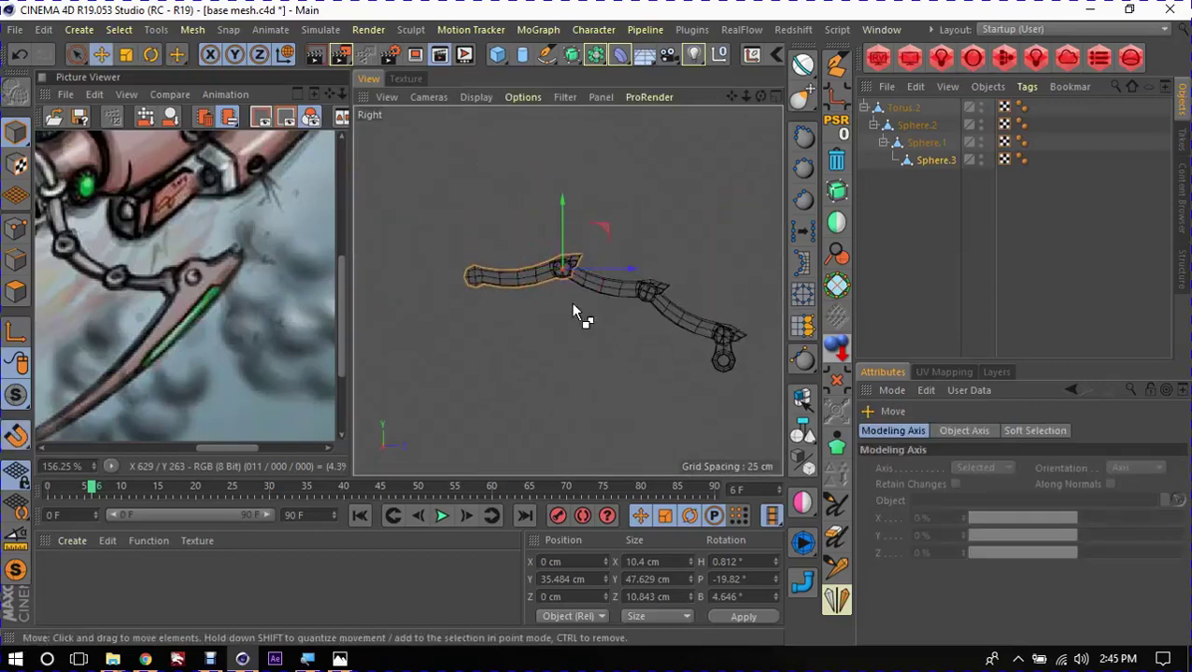
{"action": "mouse_move", "coordinate": [571, 302]}
{"action": "left_mouse_down"}
{"action": "mouse_move", "coordinate": [511, 311]}
{"action": "mouse_move", "coordinate": [474, 280]}
{"action": "mouse_move", "coordinate": [487, 277]}
{"action": "left_mouse_up"}
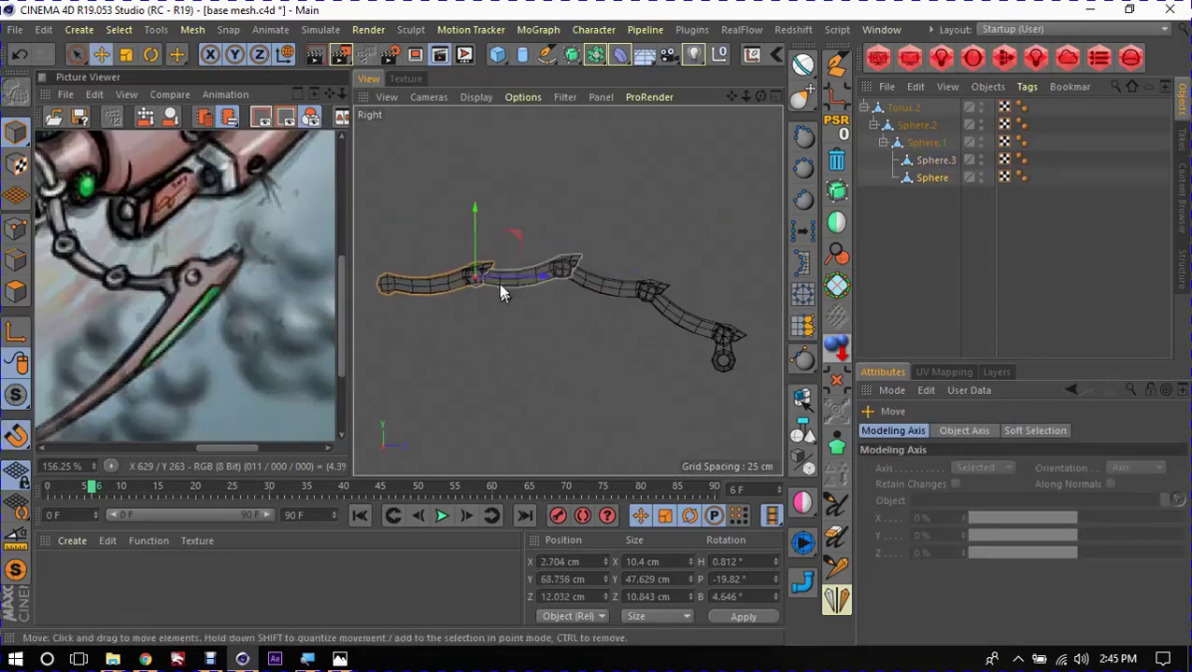
Step: Back in perspective, isolate the new Sphere segment with Magic Solo
{"action": "middle_click", "coordinate": [487, 277]}
{"action": "middle_click", "coordinate": [457, 269]}
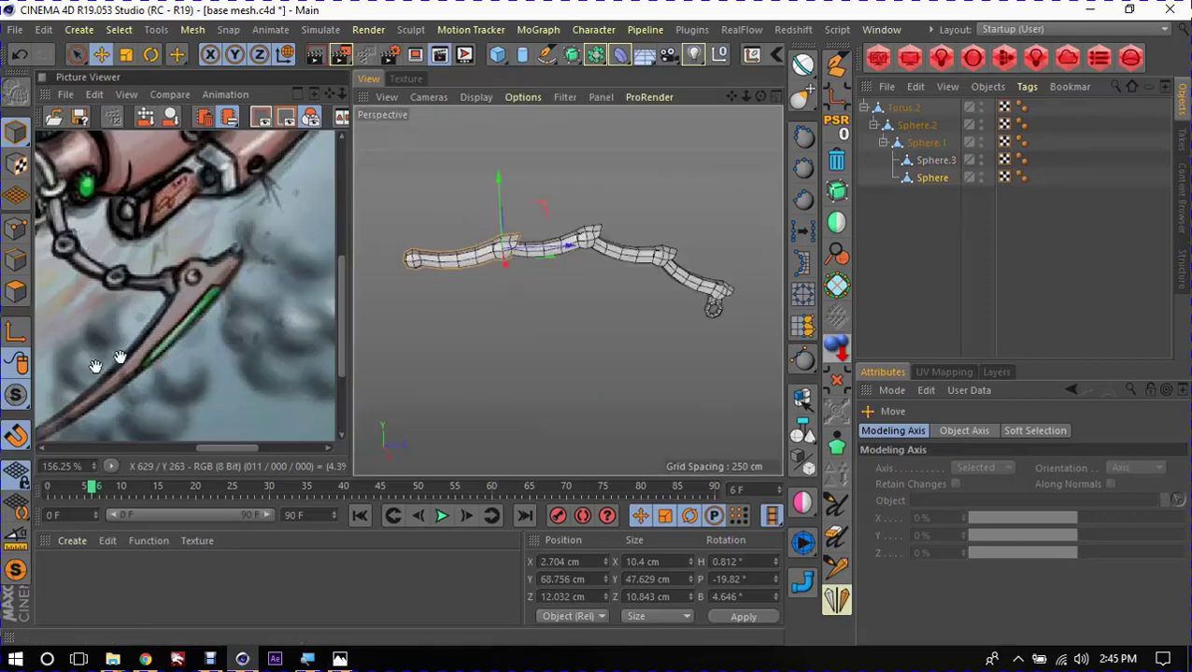
{"action": "left_click_drag", "start_coordinate": [492, 261], "coordinate": [529, 221], "text": "alt"}
{"action": "left_click", "coordinate": [529, 222]}
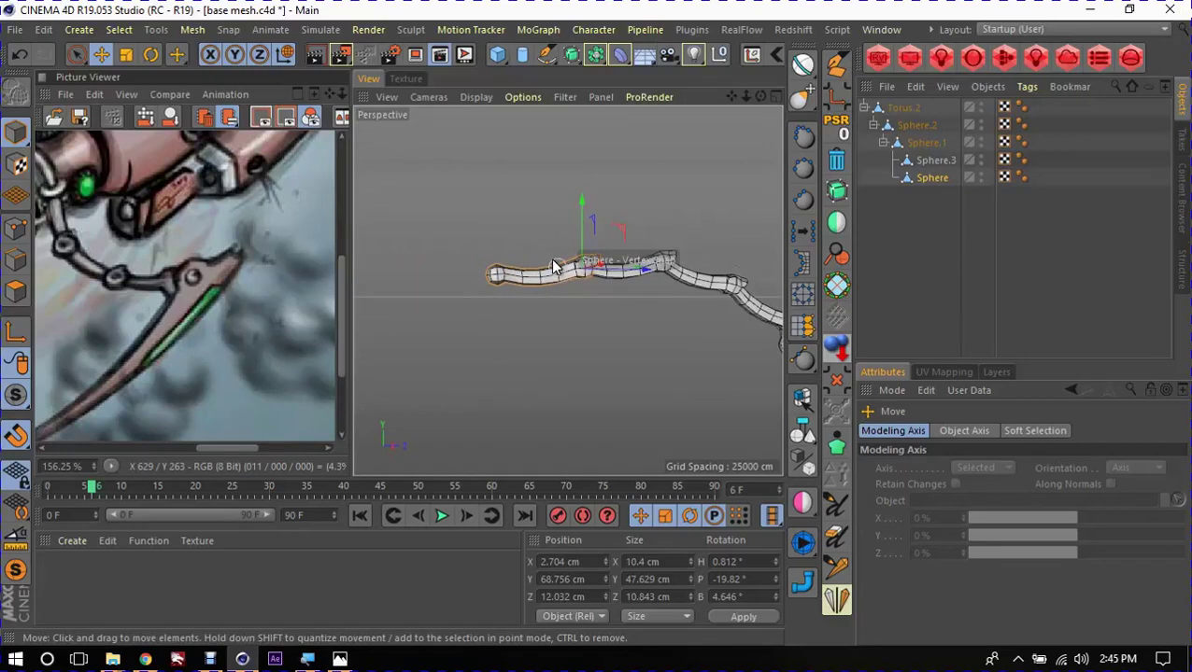
{"action": "left_click", "coordinate": [582, 297]}
{"action": "mouse_move", "coordinate": [583, 297]}
{"action": "left_mouse_down", "text": "alt"}
{"action": "mouse_move", "coordinate": [563, 302]}
{"action": "mouse_move", "coordinate": [534, 273]}
{"action": "left_mouse_up", "text": "alt"}
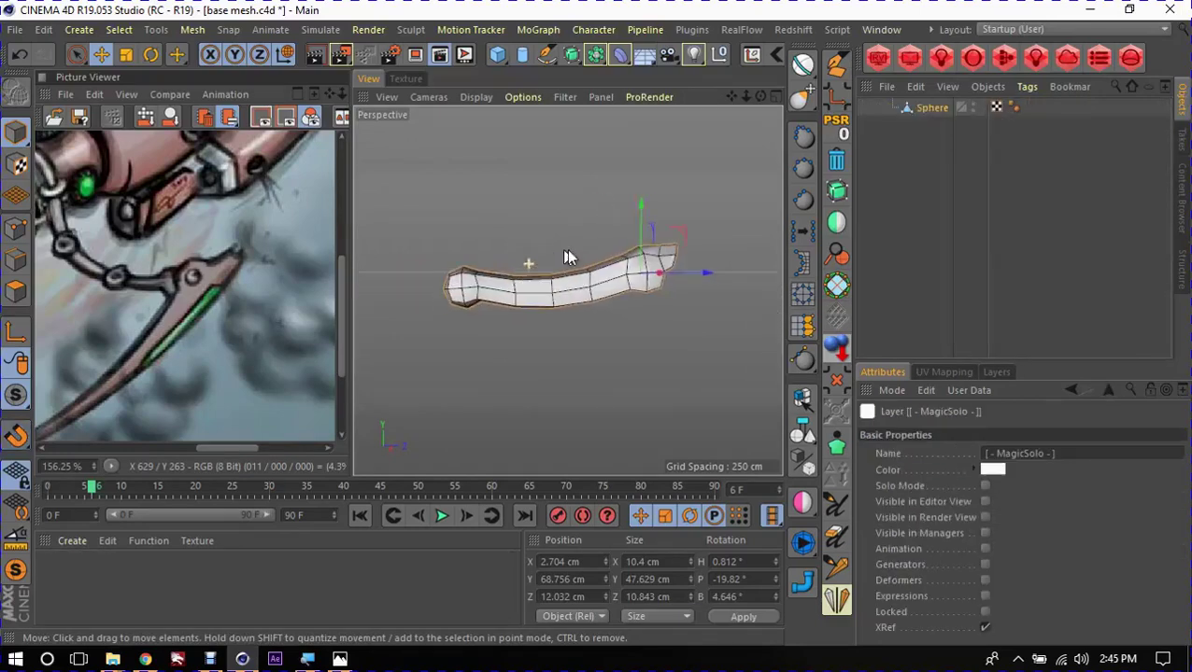
Step: Fill-select the segment's end-cap polygons and scale them down to about 70%
{"action": "scroll", "coordinate": [567, 261], "scroll_direction": "up", "scroll_amount": 5}
{"action": "key", "text": "Return"}
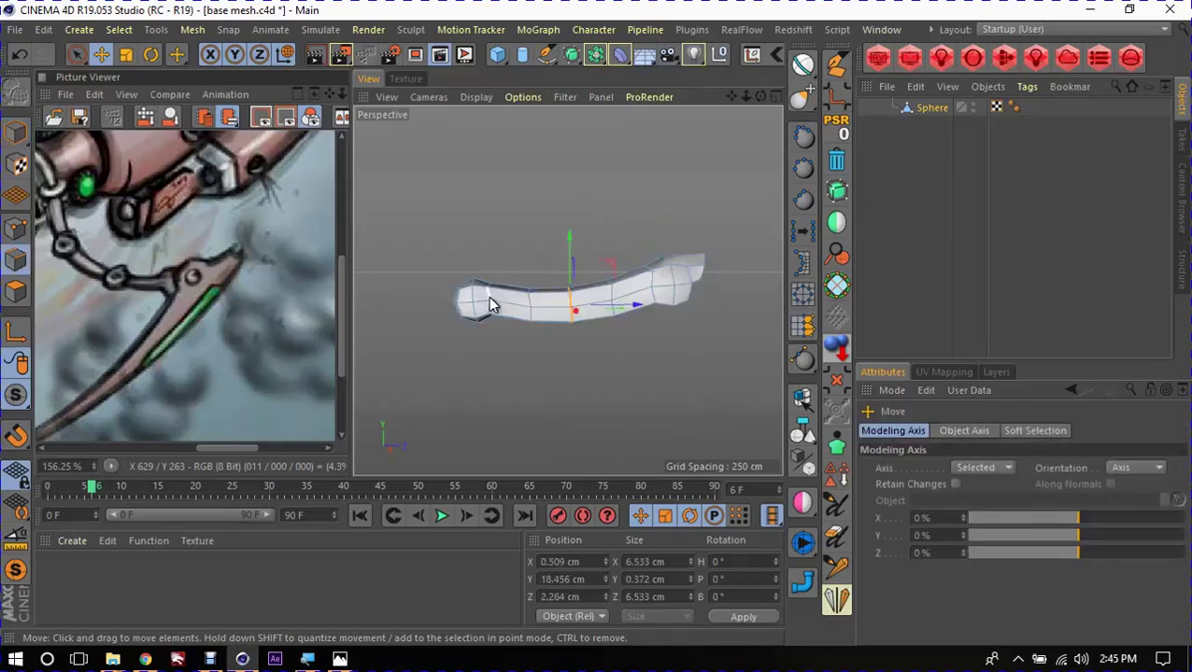
{"action": "key", "text": "u"}
{"action": "key", "text": "f"}
{"action": "left_click", "coordinate": [484, 318]}
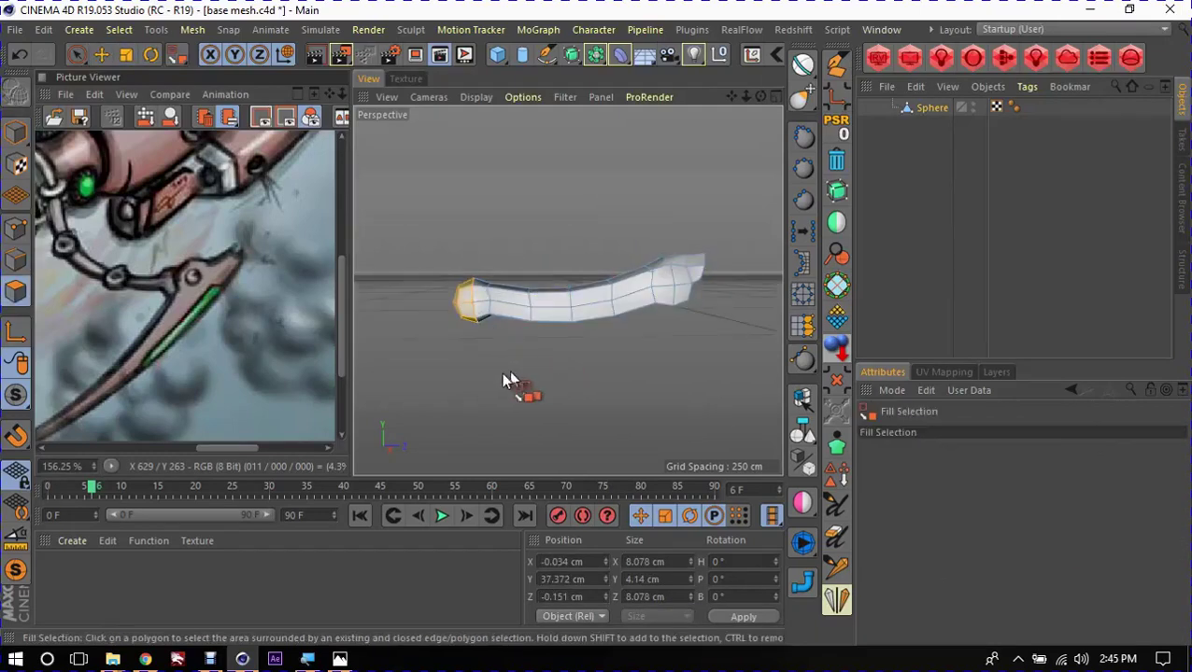
{"action": "key", "text": "t"}
{"action": "mouse_move", "coordinate": [482, 366]}
{"action": "left_mouse_down"}
{"action": "mouse_move", "coordinate": [403, 376]}
{"action": "mouse_move", "coordinate": [598, 329]}
{"action": "mouse_move", "coordinate": [482, 334]}
{"action": "left_mouse_up"}
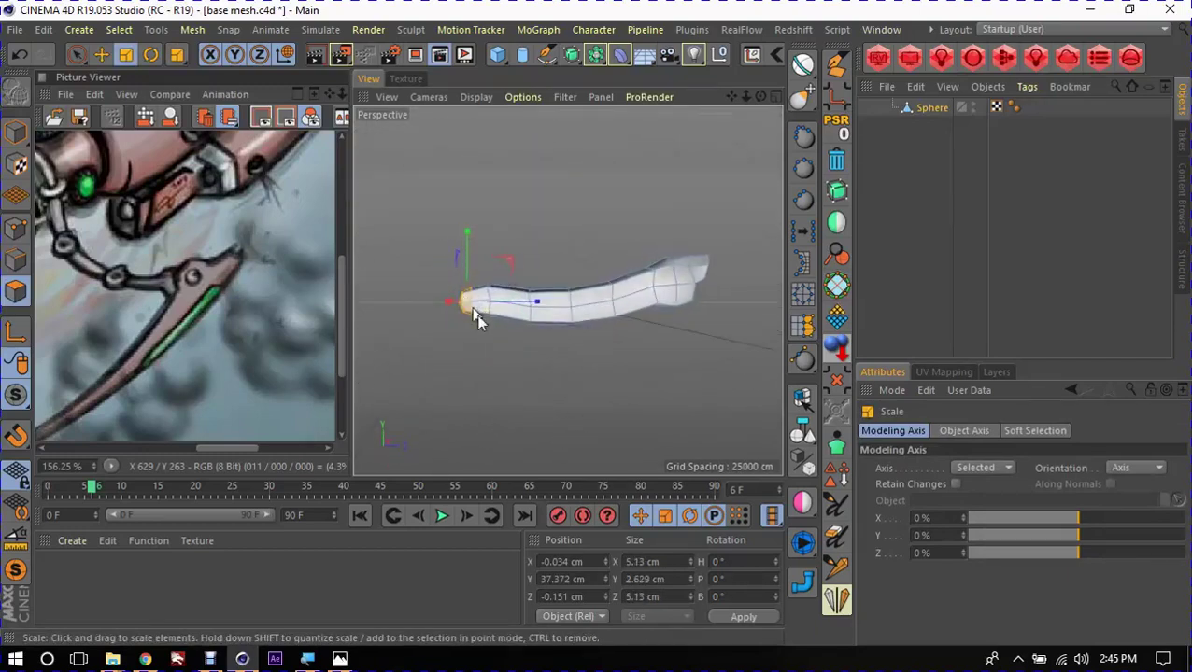
Step: Select an edge loop near the middle of the segment and raise it to bend the piece
{"action": "scroll", "coordinate": [566, 330], "scroll_direction": "up", "scroll_amount": 3}
{"action": "mouse_move", "coordinate": [569, 337]}
{"action": "left_mouse_down", "text": "alt"}
{"action": "mouse_move", "coordinate": [552, 336]}
{"action": "mouse_move", "coordinate": [564, 335]}
{"action": "left_mouse_up", "text": "alt"}
{"action": "scroll", "coordinate": [562, 318], "scroll_direction": "down", "scroll_amount": 3}
{"action": "key", "text": "e"}
{"action": "scroll", "coordinate": [590, 301], "scroll_direction": "up", "scroll_amount": 3}
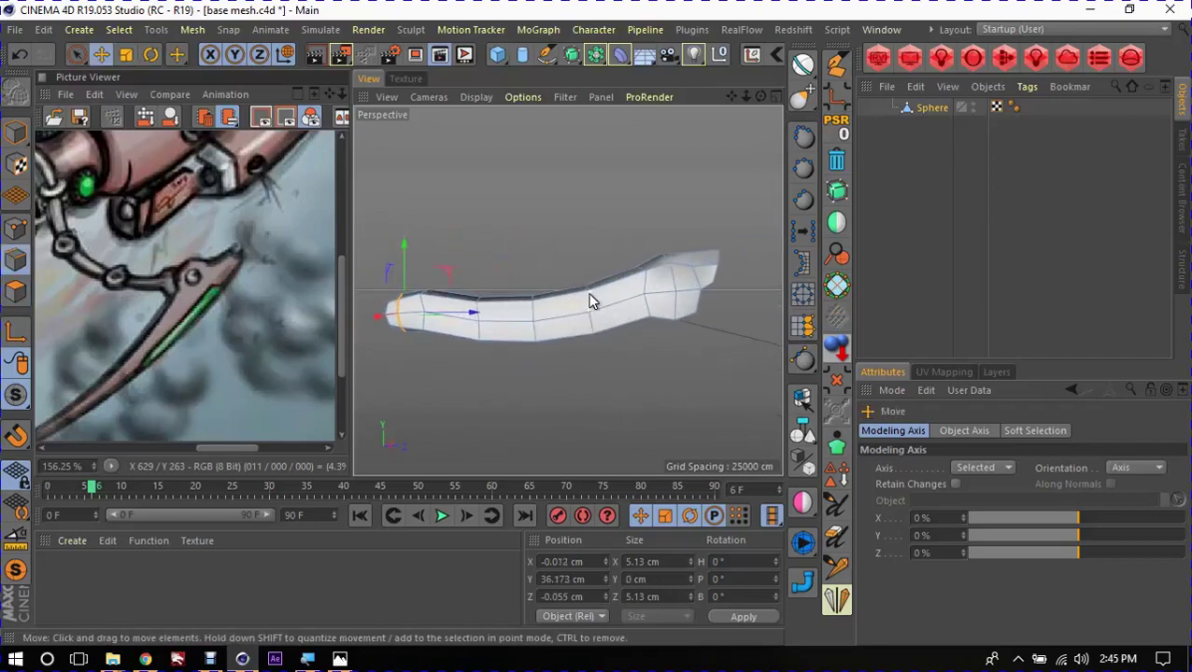
{"action": "double_click", "coordinate": [589, 304]}
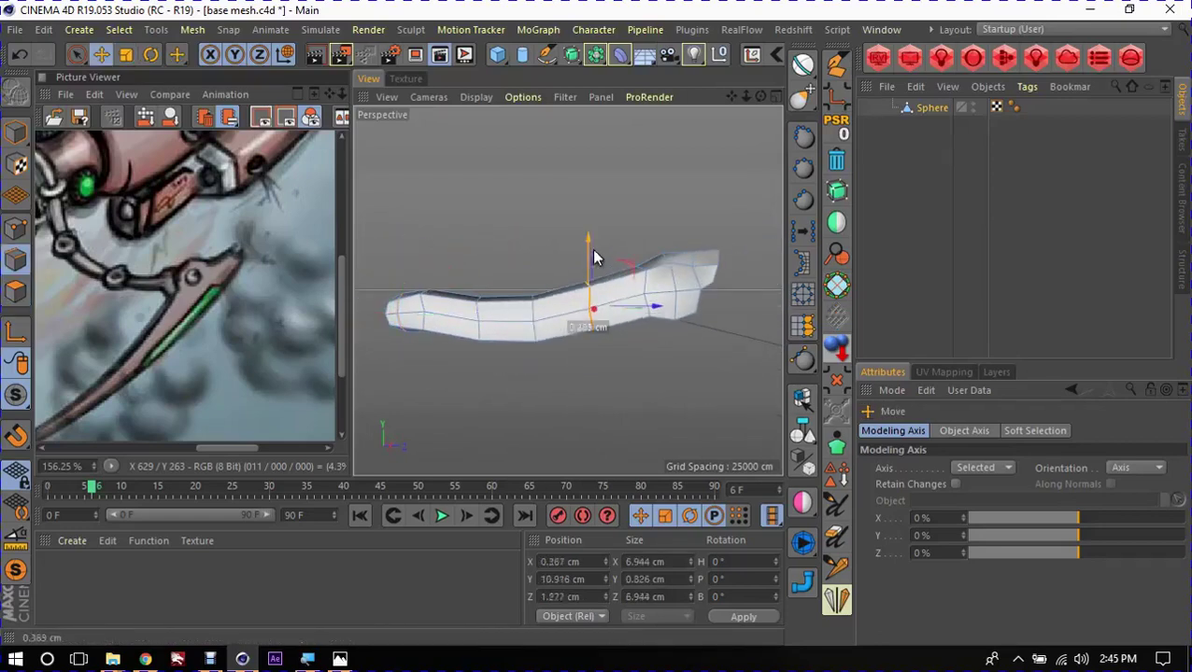
{"action": "double_click", "coordinate": [529, 314]}
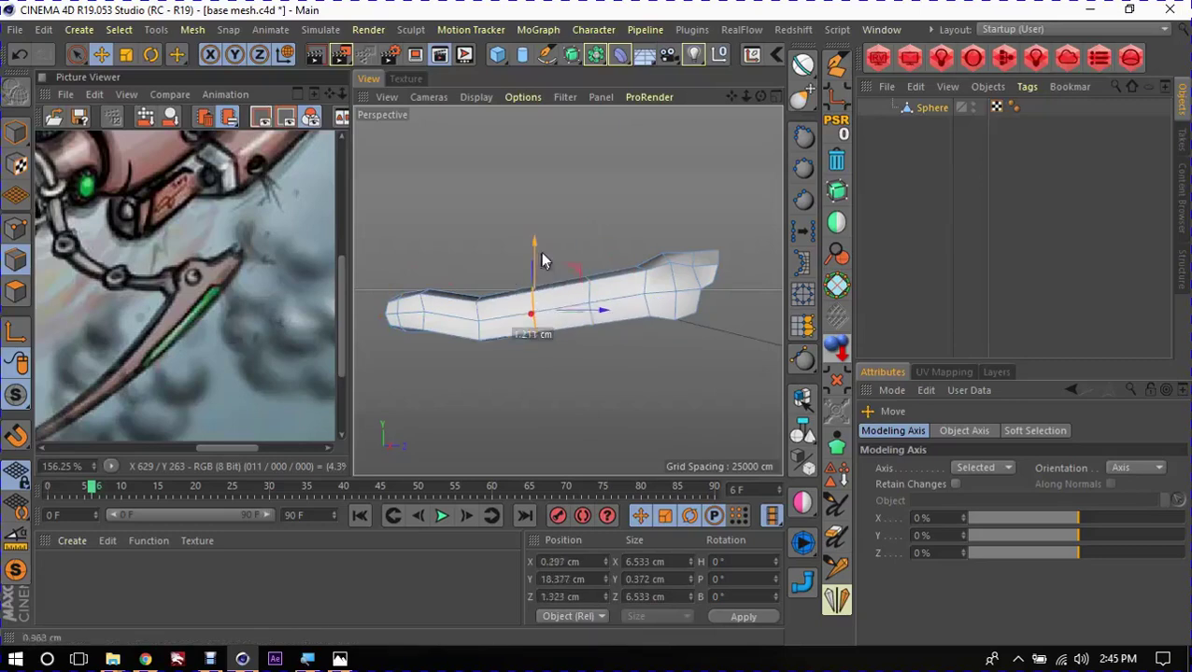
{"action": "double_click", "coordinate": [589, 295], "text": "shift"}
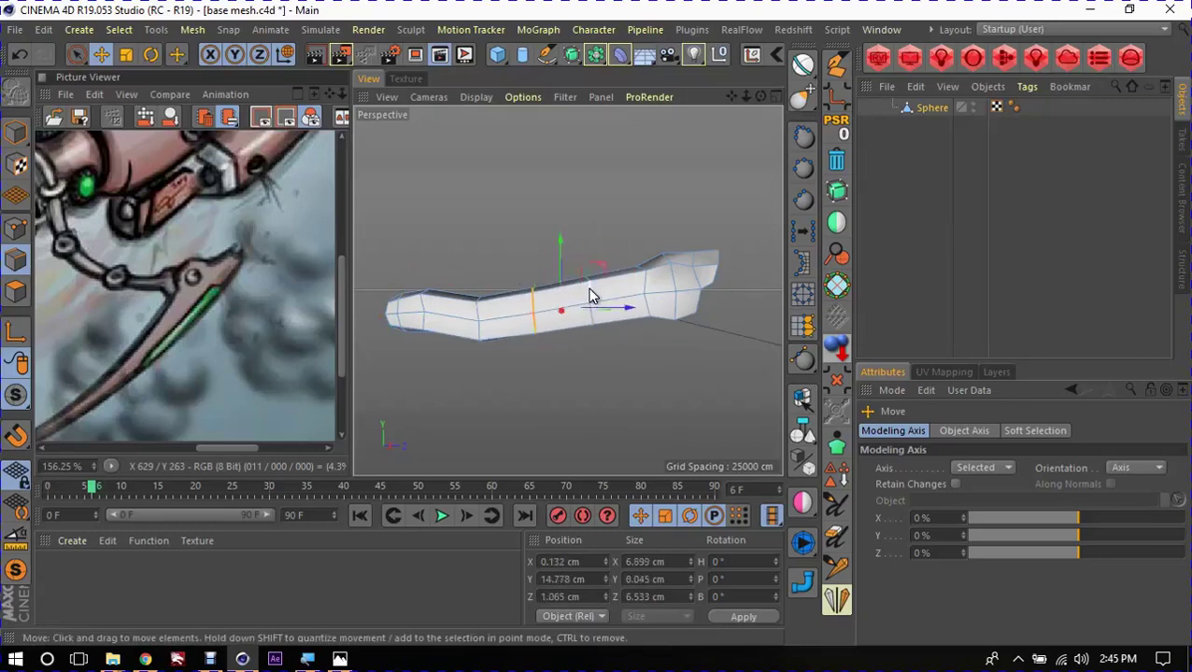
{"action": "key", "text": "ctrl+z"}
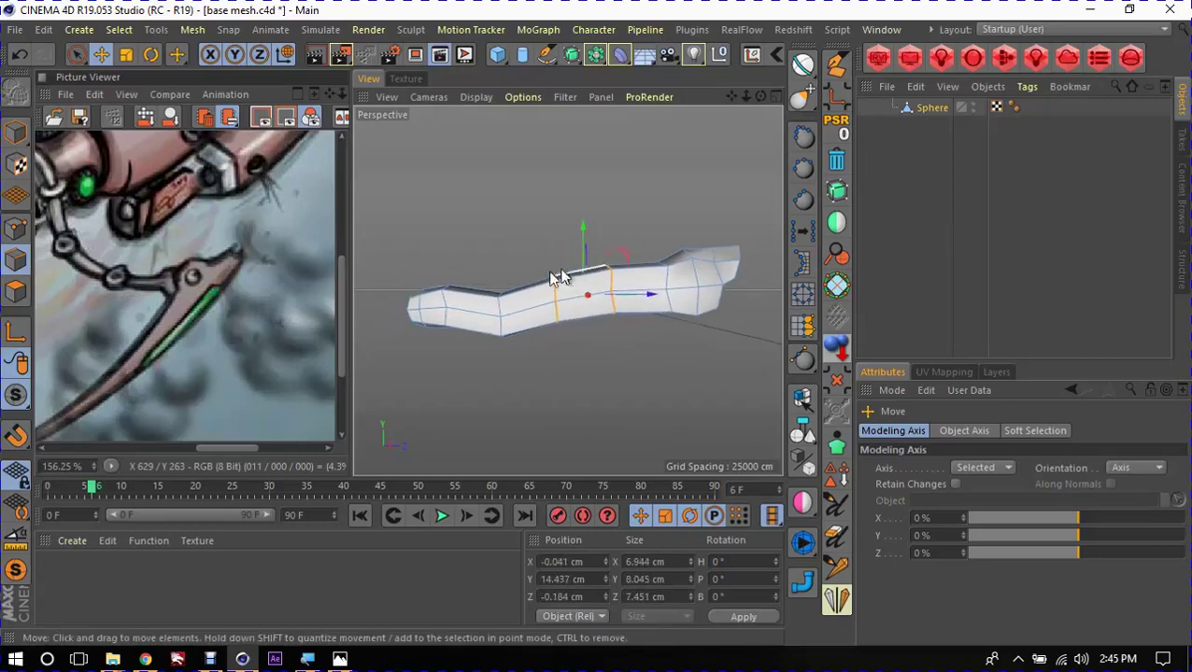
{"action": "double_click", "coordinate": [505, 314]}
{"action": "mouse_move", "coordinate": [506, 273]}
{"action": "left_mouse_down"}
{"action": "mouse_move", "coordinate": [507, 247]}
{"action": "mouse_move", "coordinate": [536, 268]}
{"action": "left_mouse_up"}
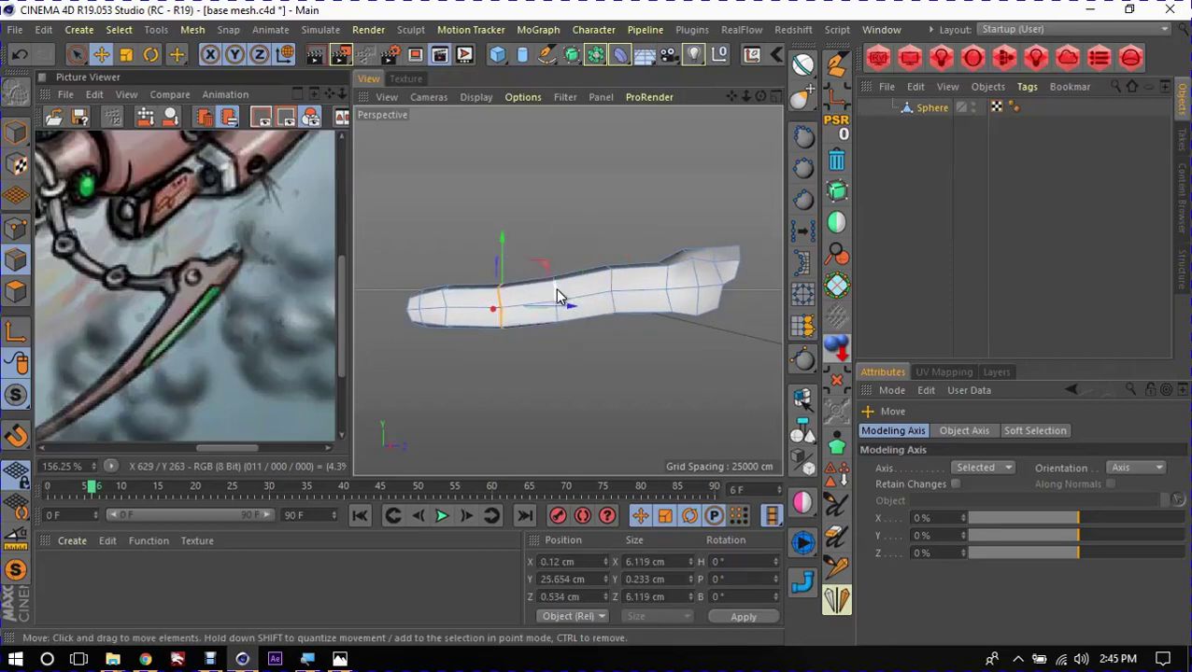
Step: Raise the edge loop near the narrow end by 0.843 cm and adjust the tip loop
{"action": "double_click", "coordinate": [555, 288]}
{"action": "middle_click_drag", "start_coordinate": [532, 266], "coordinate": [596, 277], "text": "alt"}
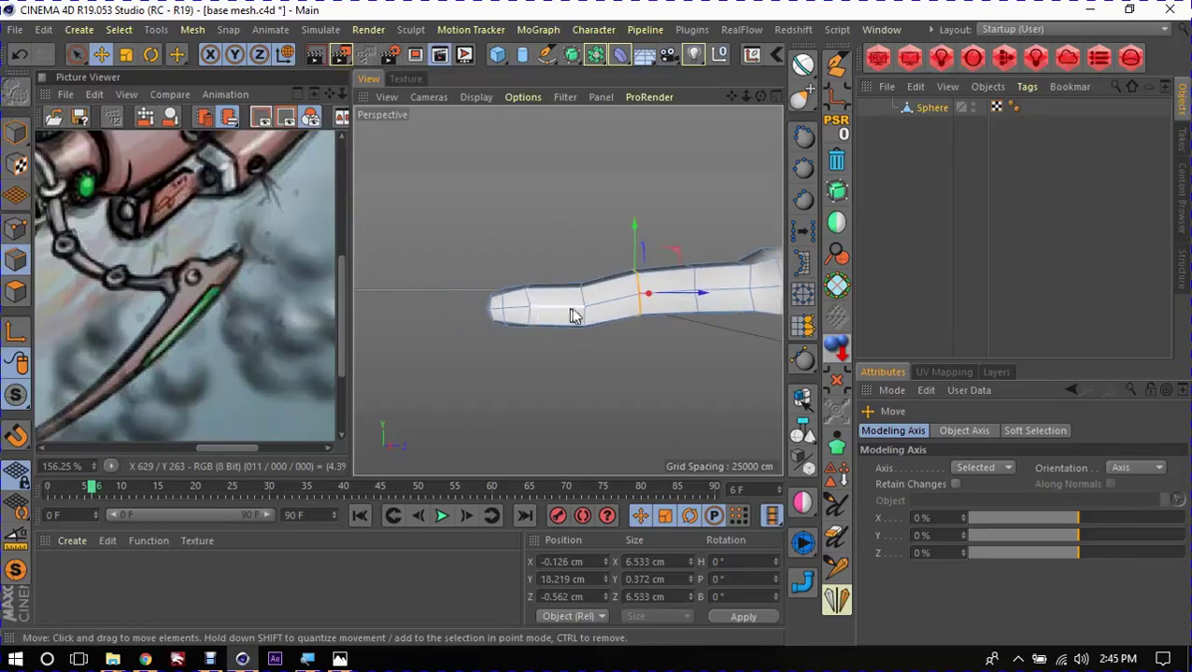
{"action": "double_click", "coordinate": [580, 300]}
{"action": "left_click_drag", "start_coordinate": [581, 252], "coordinate": [580, 248]}
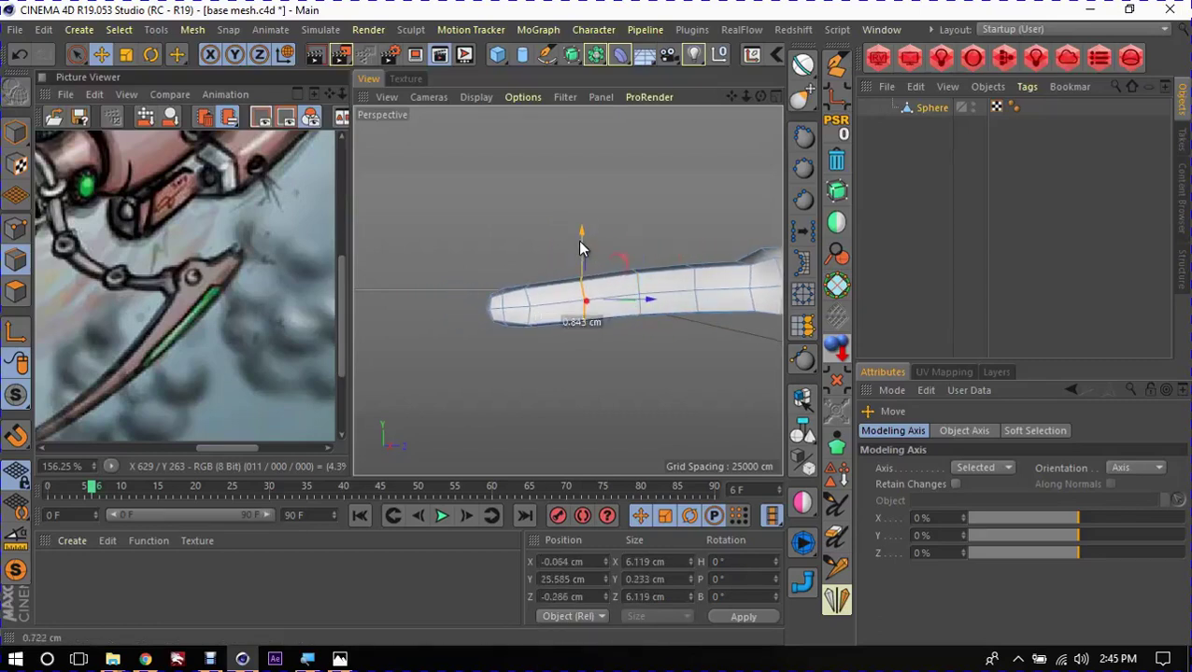
{"action": "double_click", "coordinate": [502, 307]}
{"action": "left_click_drag", "start_coordinate": [503, 309], "coordinate": [527, 325], "text": "alt"}
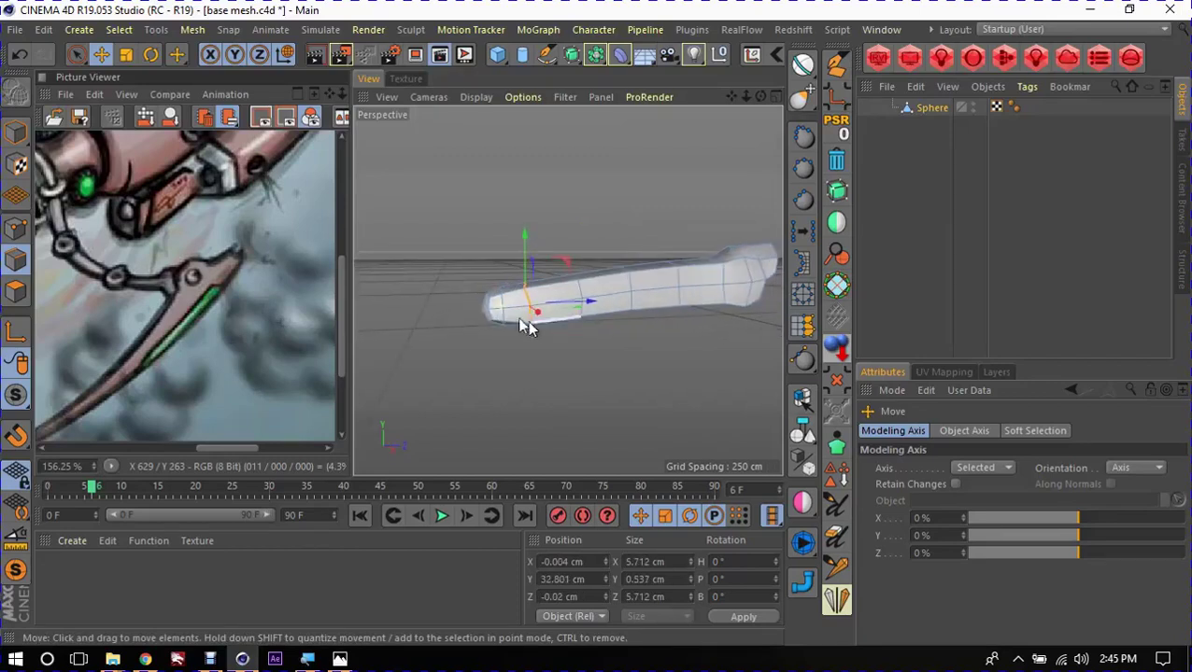
{"action": "double_click", "coordinate": [505, 311]}
{"action": "double_click", "coordinate": [498, 312]}
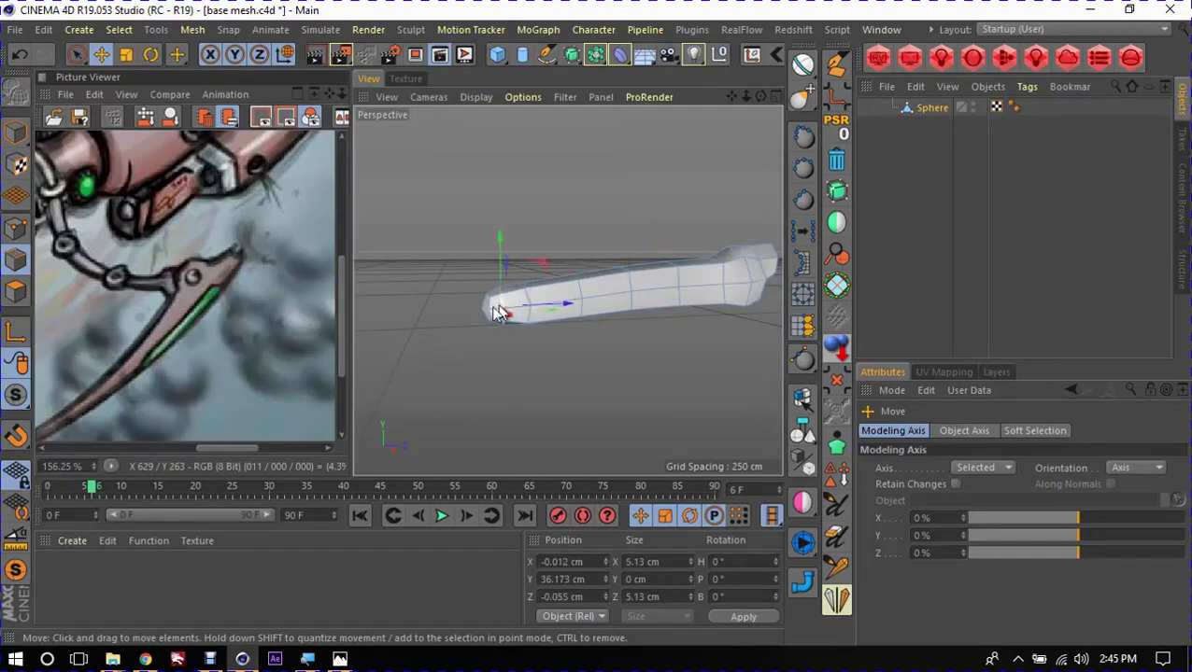
{"action": "mouse_move", "coordinate": [500, 313]}
{"action": "left_mouse_down", "text": "alt"}
{"action": "mouse_move", "coordinate": [559, 319]}
{"action": "mouse_move", "coordinate": [504, 316]}
{"action": "mouse_move", "coordinate": [529, 311]}
{"action": "mouse_move", "coordinate": [506, 311]}
{"action": "mouse_move", "coordinate": [511, 299]}
{"action": "left_mouse_up", "text": "alt"}
Step: Rotate and scale the end loop to tilt and narrow the tip cap
{"action": "key", "text": "r"}
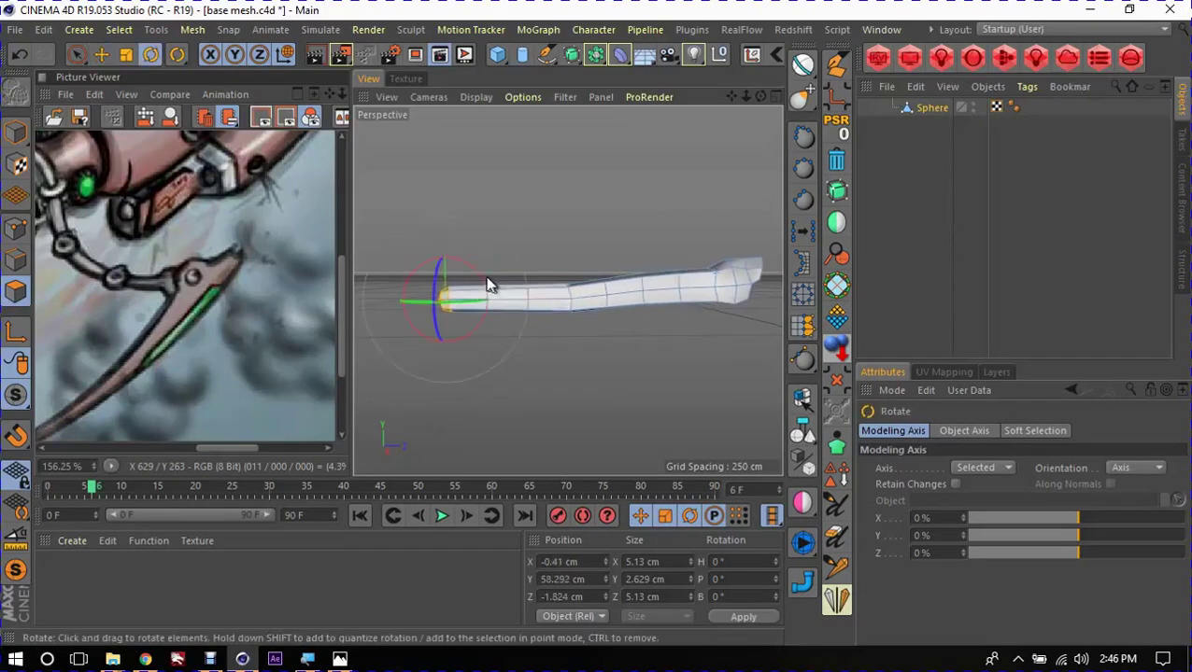
{"action": "mouse_move", "coordinate": [449, 252]}
{"action": "left_mouse_down"}
{"action": "mouse_move", "coordinate": [441, 318]}
{"action": "mouse_move", "coordinate": [469, 318]}
{"action": "mouse_move", "coordinate": [551, 377]}
{"action": "mouse_move", "coordinate": [570, 359]}
{"action": "mouse_move", "coordinate": [539, 333]}
{"action": "mouse_move", "coordinate": [716, 296]}
{"action": "mouse_move", "coordinate": [493, 277]}
{"action": "mouse_move", "coordinate": [551, 322]}
{"action": "mouse_move", "coordinate": [501, 317]}
{"action": "mouse_move", "coordinate": [546, 332]}
{"action": "mouse_move", "coordinate": [729, 338]}
{"action": "mouse_move", "coordinate": [500, 290]}
{"action": "mouse_move", "coordinate": [581, 310]}
{"action": "mouse_move", "coordinate": [558, 328]}
{"action": "mouse_move", "coordinate": [599, 281]}
{"action": "mouse_move", "coordinate": [580, 322]}
{"action": "mouse_move", "coordinate": [617, 295]}
{"action": "mouse_move", "coordinate": [682, 304]}
{"action": "left_mouse_up"}
{"action": "key", "text": "e"}
{"action": "key", "text": "t"}
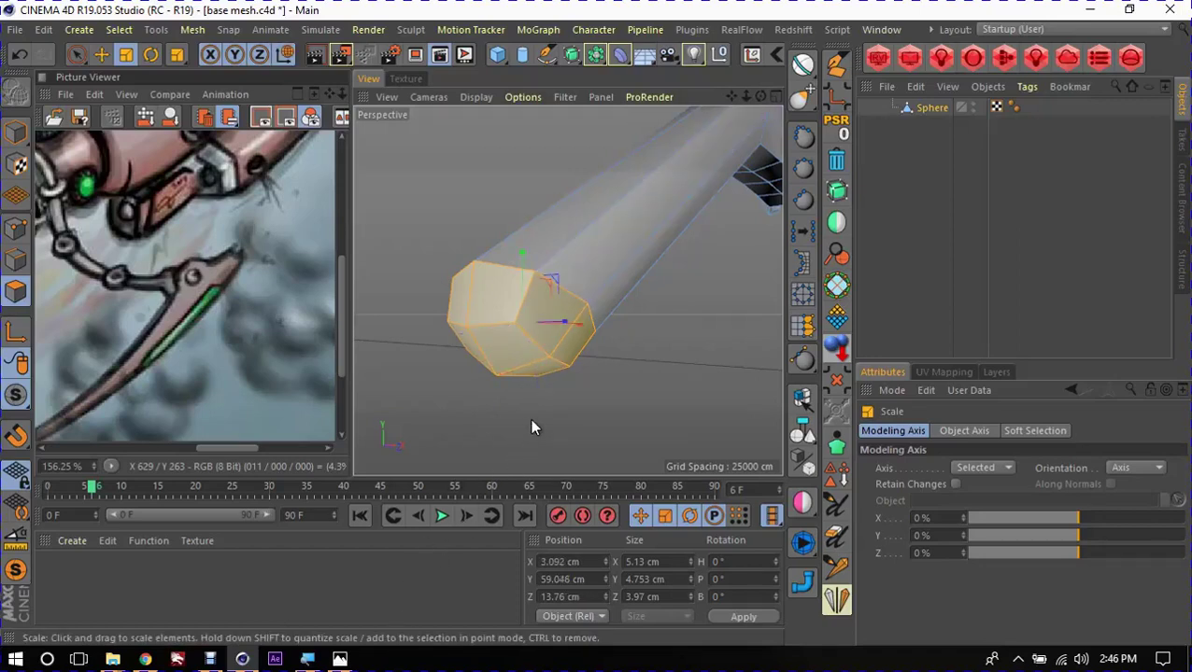
{"action": "mouse_move", "coordinate": [537, 299]}
{"action": "left_mouse_down", "text": "alt"}
{"action": "mouse_move", "coordinate": [394, 288]}
{"action": "mouse_move", "coordinate": [540, 331]}
{"action": "mouse_move", "coordinate": [546, 354]}
{"action": "mouse_move", "coordinate": [539, 319]}
{"action": "mouse_move", "coordinate": [708, 307]}
{"action": "mouse_move", "coordinate": [550, 307]}
{"action": "mouse_move", "coordinate": [465, 377]}
{"action": "mouse_move", "coordinate": [524, 366]}
{"action": "mouse_move", "coordinate": [479, 322]}
{"action": "mouse_move", "coordinate": [511, 345]}
{"action": "mouse_move", "coordinate": [551, 319]}
{"action": "left_mouse_up", "text": "alt"}
{"action": "scroll", "coordinate": [560, 346], "scroll_direction": "down", "scroll_amount": 2}
Step: Enable Axis mode (L) so the pivot can be placed on the tip
{"action": "key", "text": "e"}
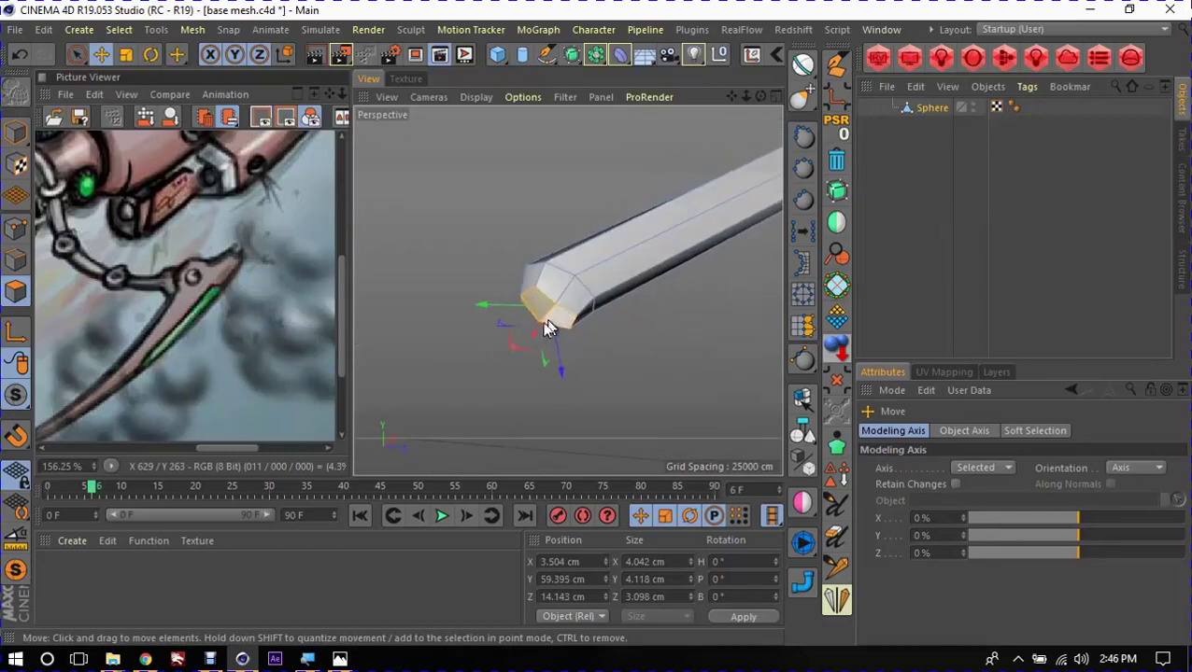
{"action": "left_click_drag", "start_coordinate": [545, 362], "coordinate": [587, 422], "text": "alt"}
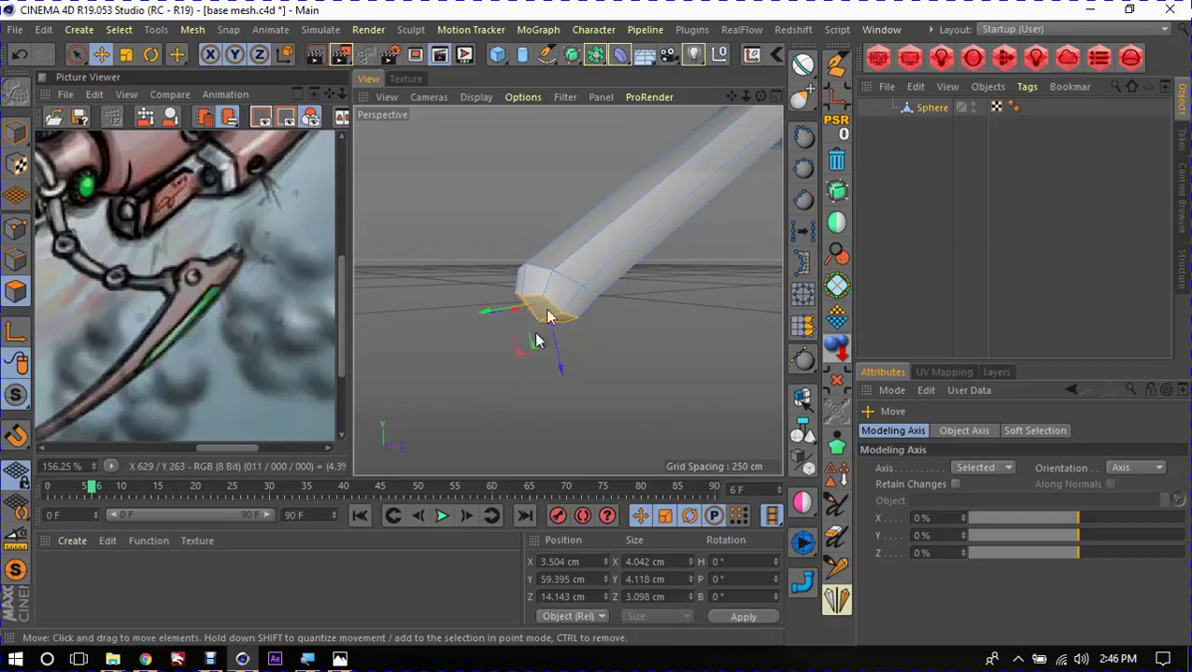
{"action": "mouse_move", "coordinate": [496, 388]}
{"action": "left_mouse_down", "text": "alt"}
{"action": "mouse_move", "coordinate": [494, 331]}
{"action": "mouse_move", "coordinate": [430, 362]}
{"action": "mouse_move", "coordinate": [487, 393]}
{"action": "mouse_move", "coordinate": [550, 334]}
{"action": "mouse_move", "coordinate": [509, 353]}
{"action": "left_mouse_up", "text": "alt"}
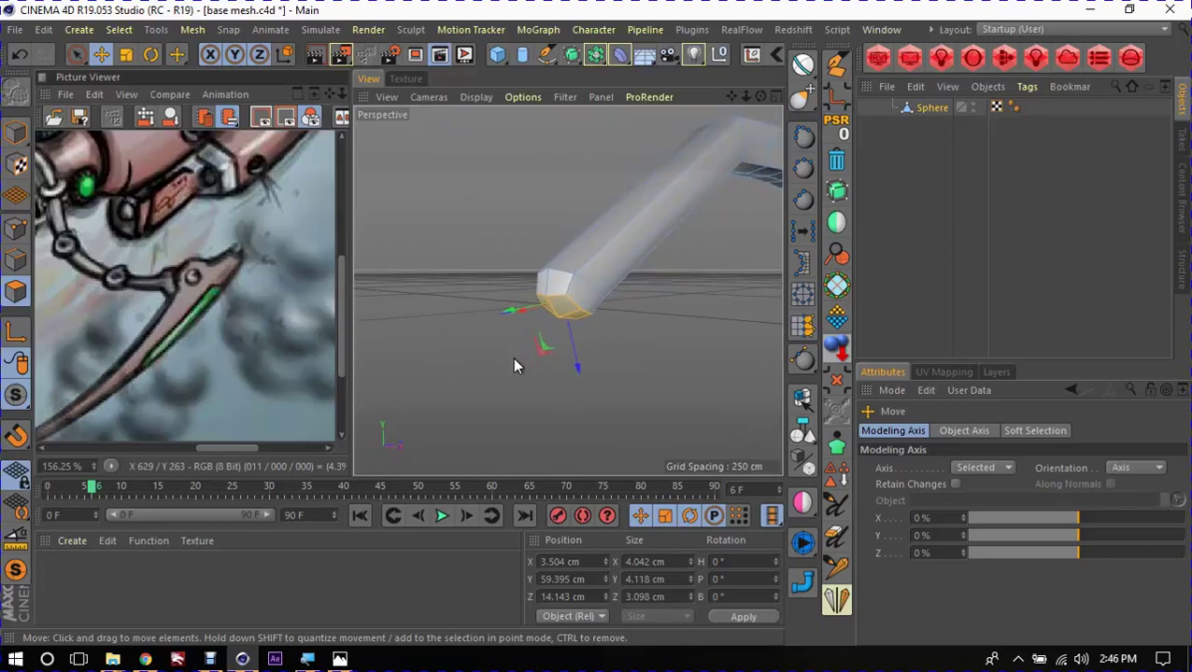
{"action": "key", "text": "l"}
{"action": "left_click_drag", "start_coordinate": [550, 405], "coordinate": [558, 298], "text": "alt"}
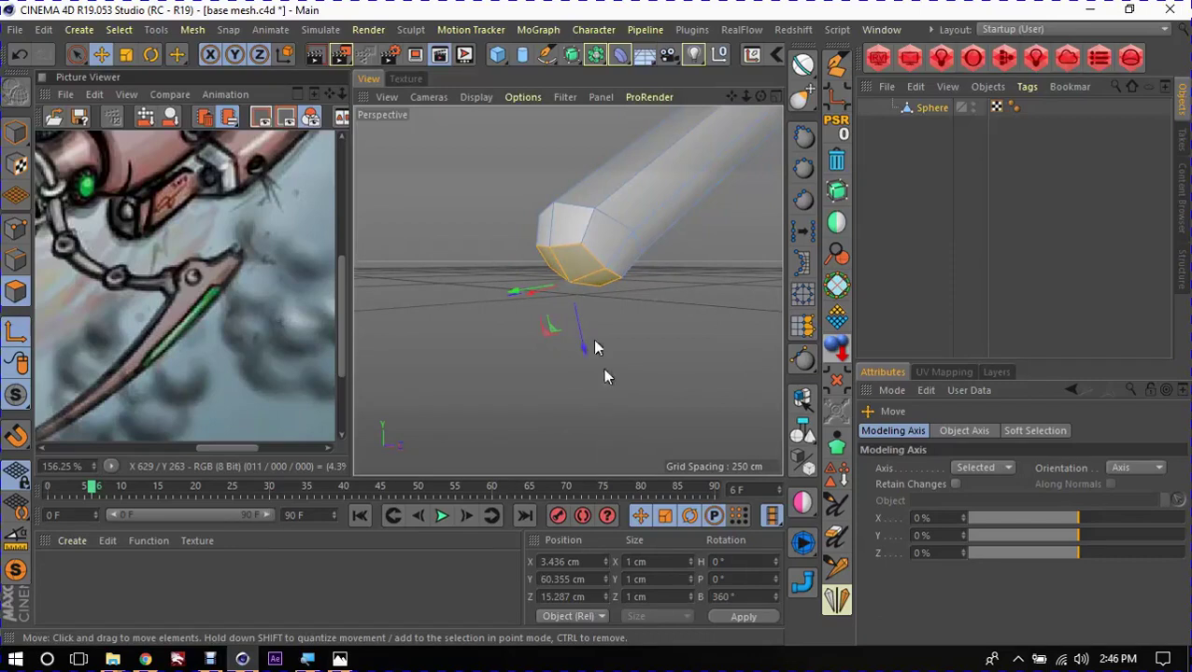
{"action": "key", "text": "r"}
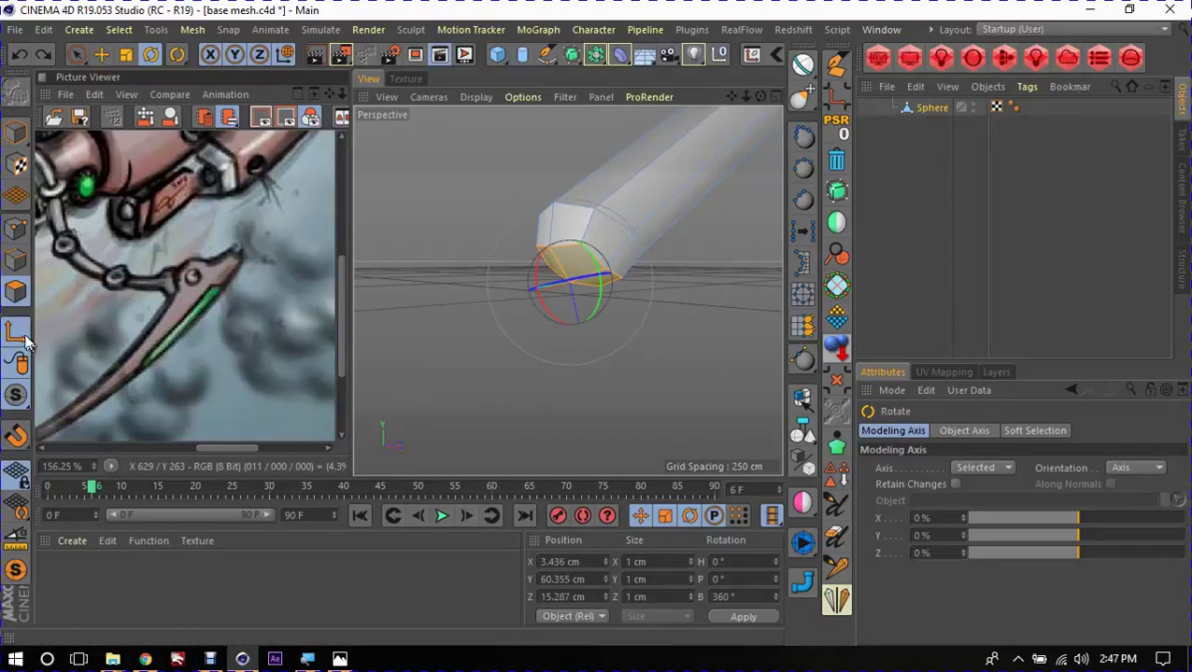
Step: Set the modeling axis orientation to Normal and pull the tip polygons outward
{"action": "key", "text": "e"}
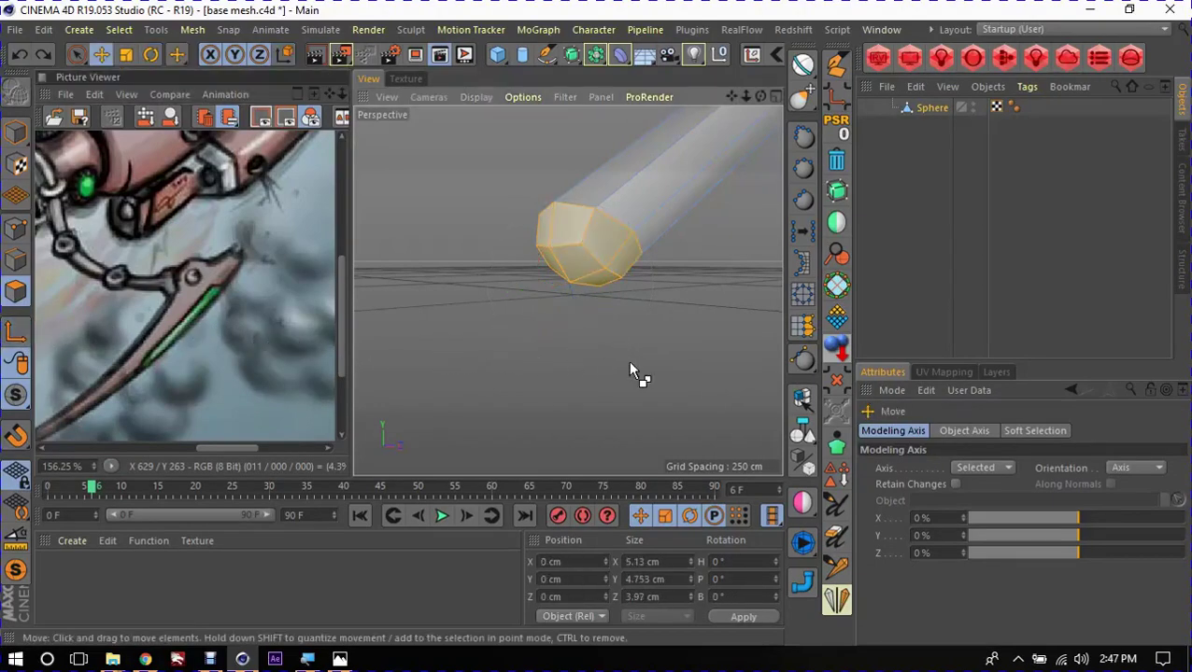
{"action": "mouse_move", "coordinate": [625, 342]}
{"action": "left_mouse_down", "text": "alt"}
{"action": "mouse_move", "coordinate": [587, 233]}
{"action": "mouse_move", "coordinate": [549, 330]}
{"action": "left_mouse_up", "text": "alt"}
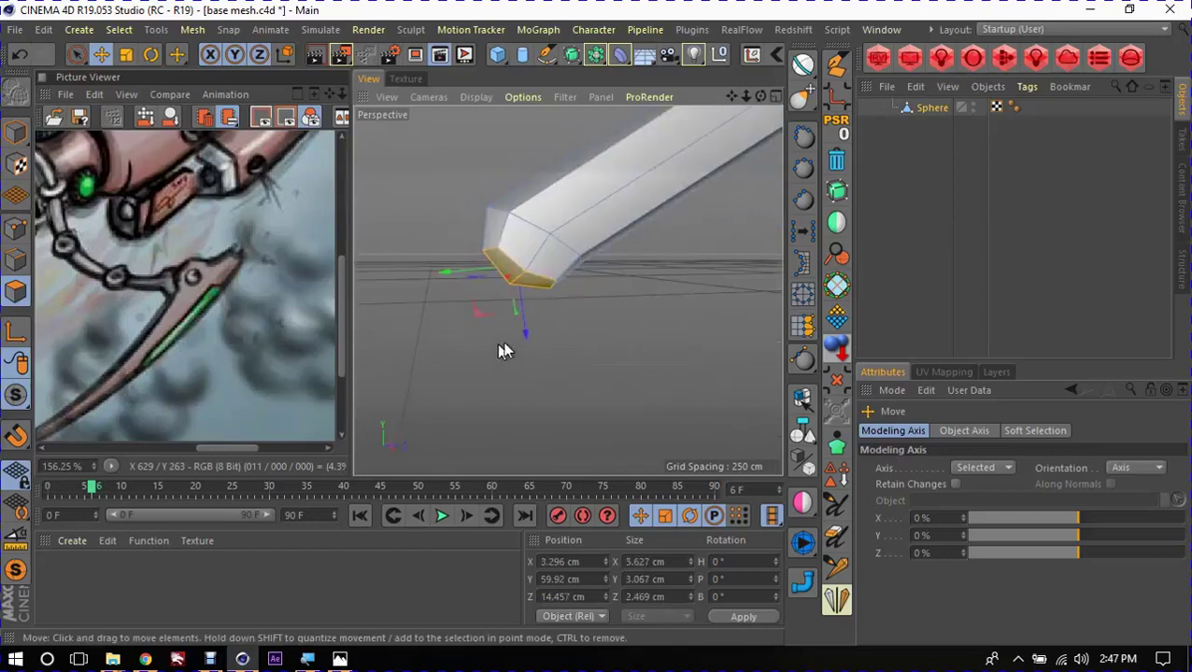
{"action": "right_click", "coordinate": [549, 329]}
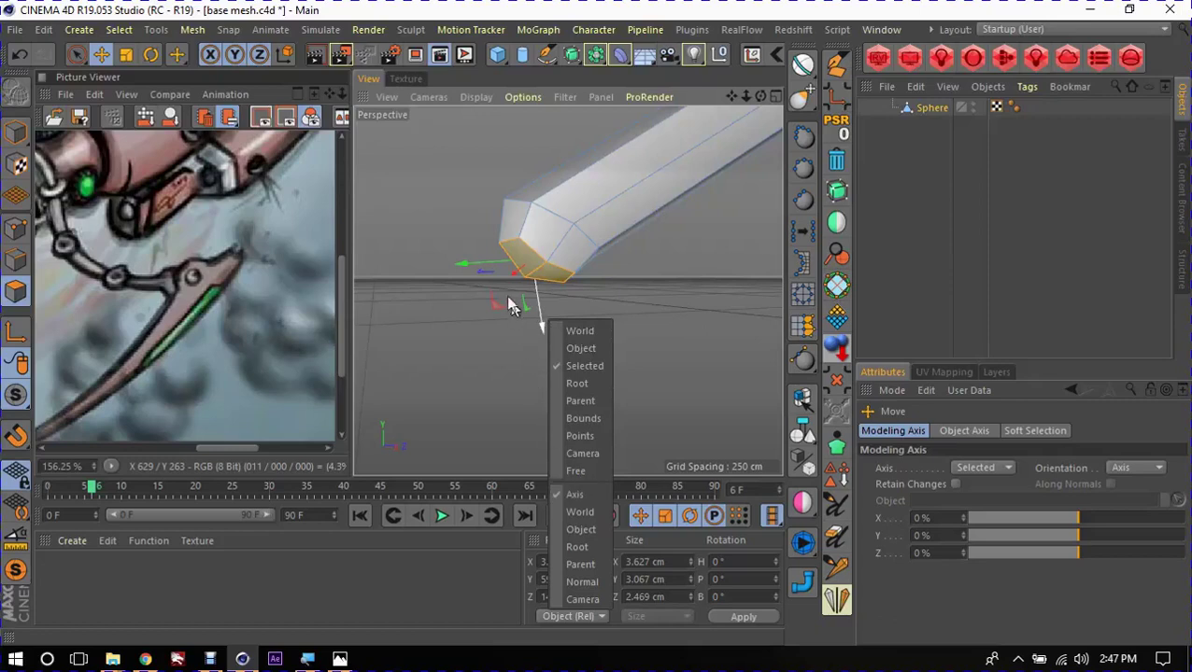
{"action": "left_click", "coordinate": [585, 582]}
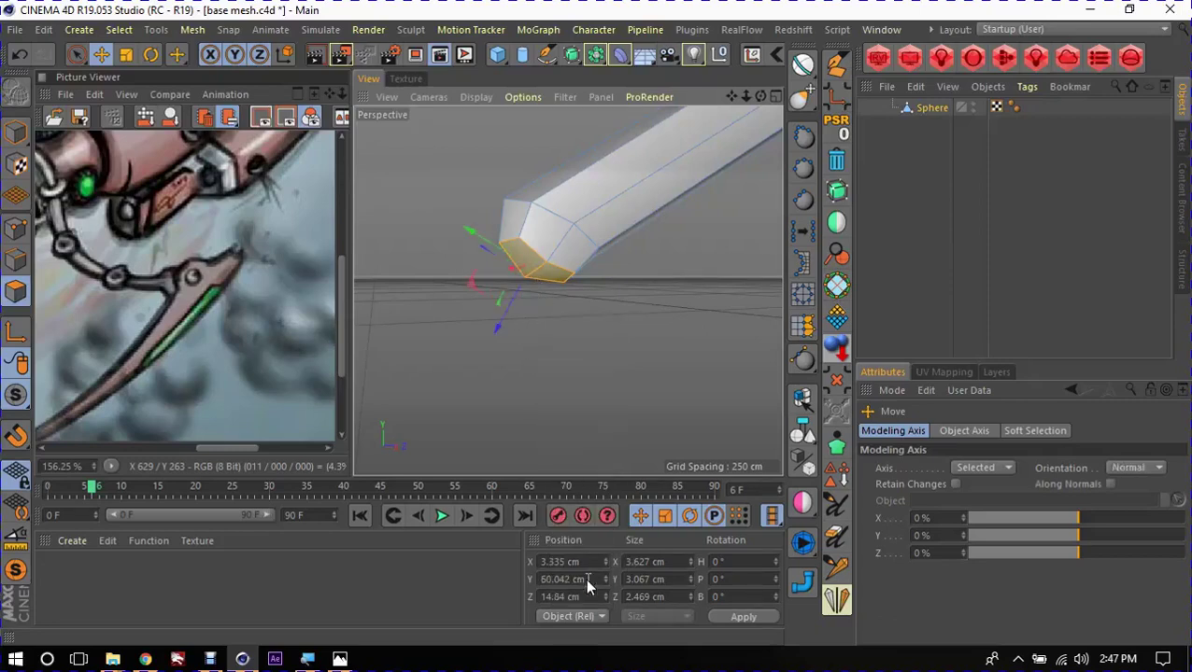
{"action": "left_click_drag", "start_coordinate": [524, 450], "coordinate": [493, 408], "text": "alt"}
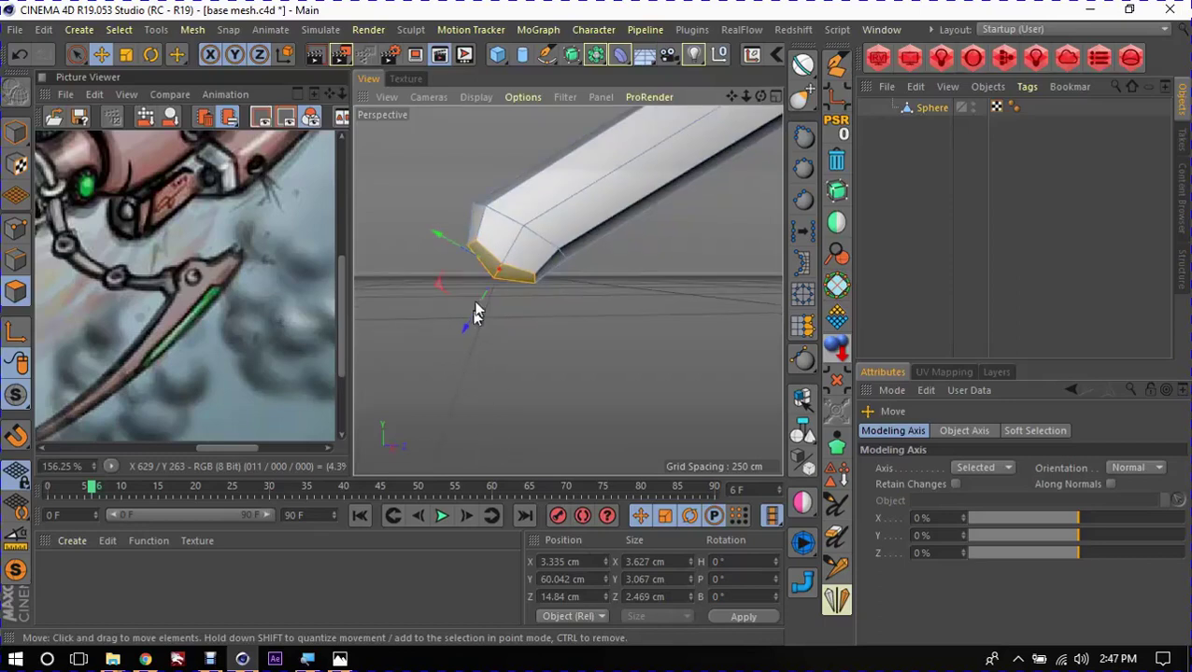
{"action": "left_click_drag", "start_coordinate": [470, 321], "coordinate": [392, 472]}
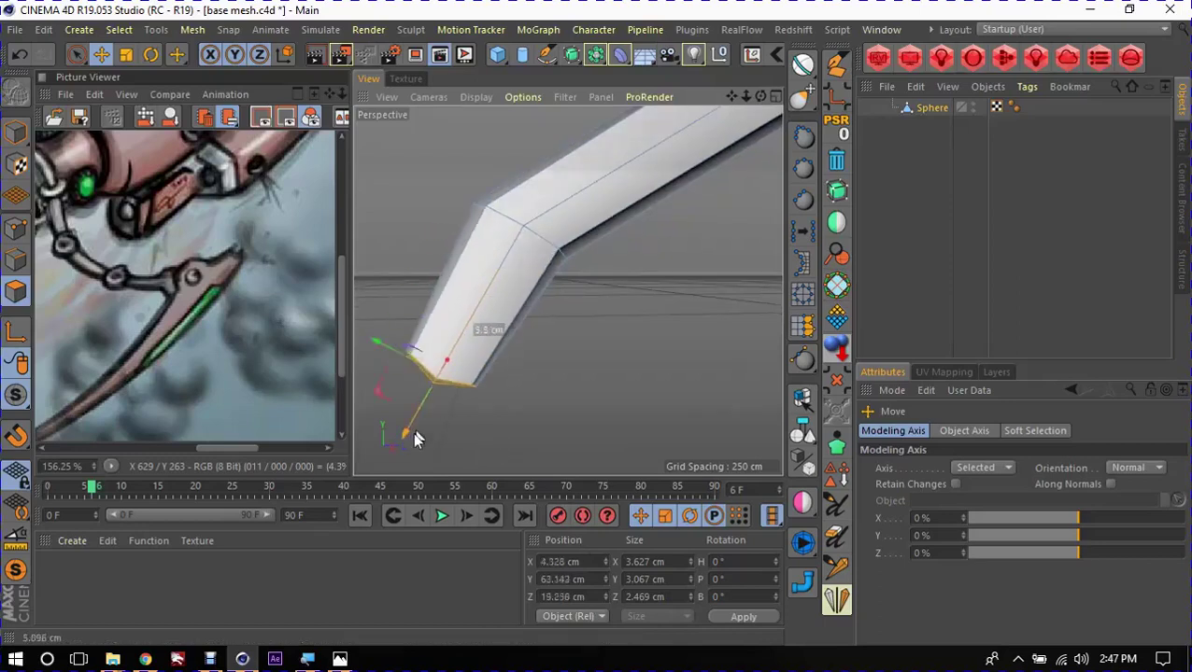
{"action": "mouse_move", "coordinate": [499, 332]}
{"action": "left_mouse_down", "text": "alt"}
{"action": "mouse_move", "coordinate": [526, 375]}
{"action": "mouse_move", "coordinate": [456, 409]}
{"action": "left_mouse_up", "text": "alt"}
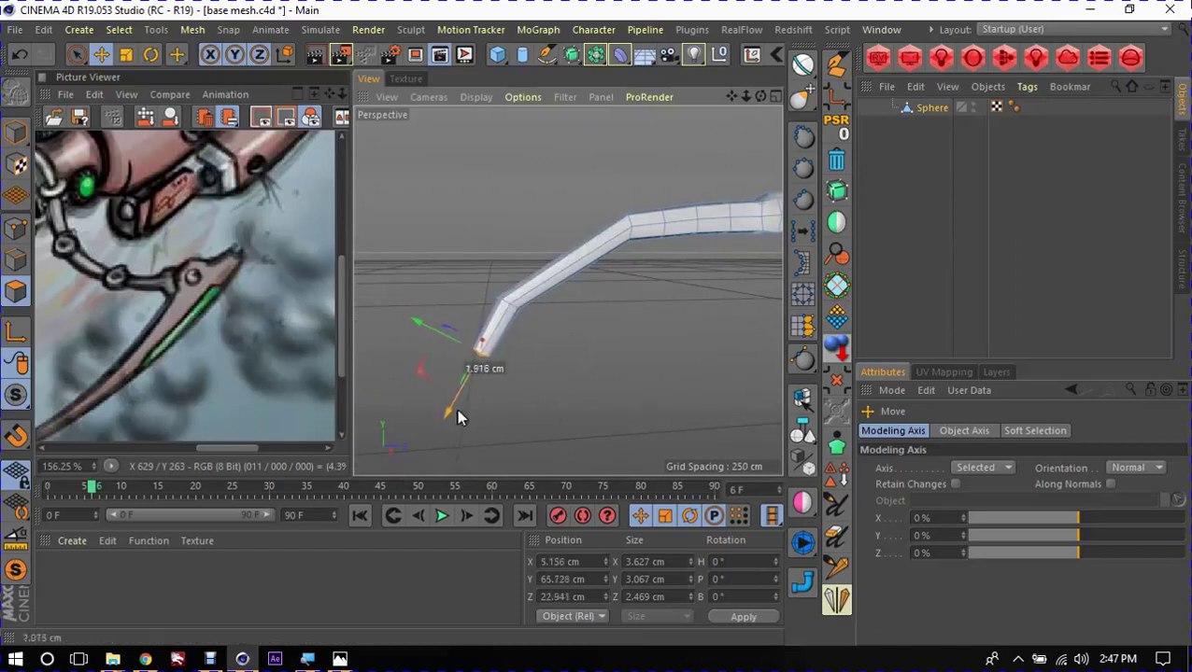
{"action": "mouse_move", "coordinate": [550, 316]}
{"action": "left_mouse_down", "text": "alt"}
{"action": "mouse_move", "coordinate": [506, 357]}
{"action": "mouse_move", "coordinate": [522, 314]}
{"action": "left_mouse_up", "text": "alt"}
{"action": "scroll", "coordinate": [513, 318], "scroll_direction": "up", "scroll_amount": 3}
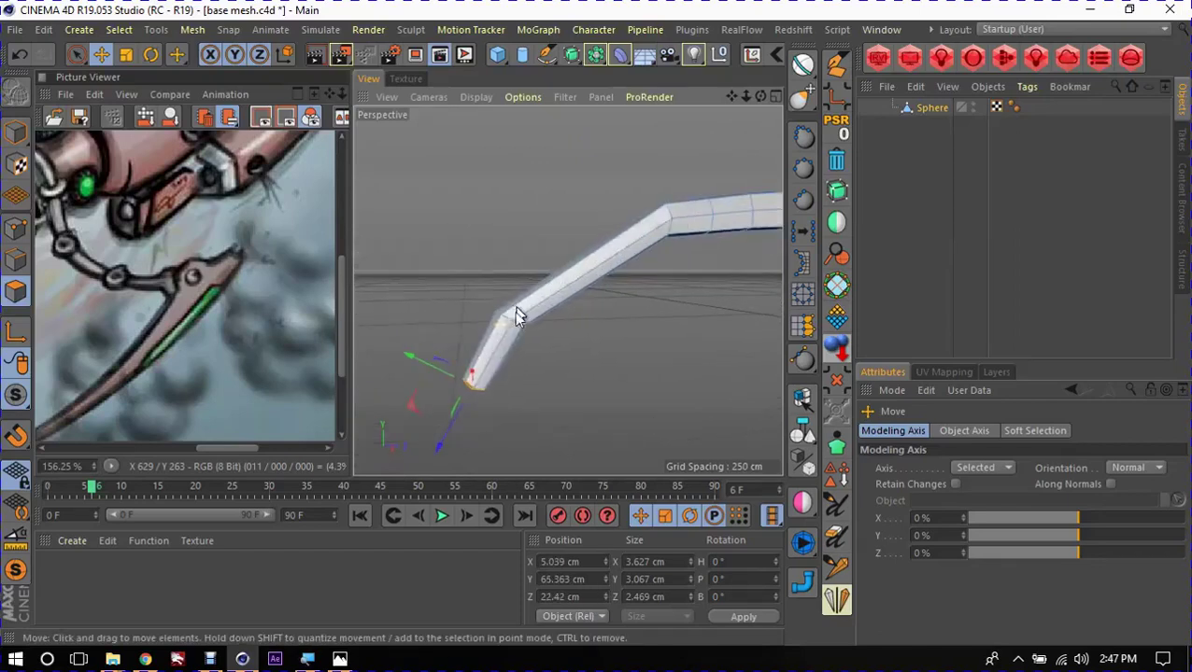
Step: Switch the orientation to Axis and rotate the tip downward into a hook
{"action": "right_click", "coordinate": [439, 446]}
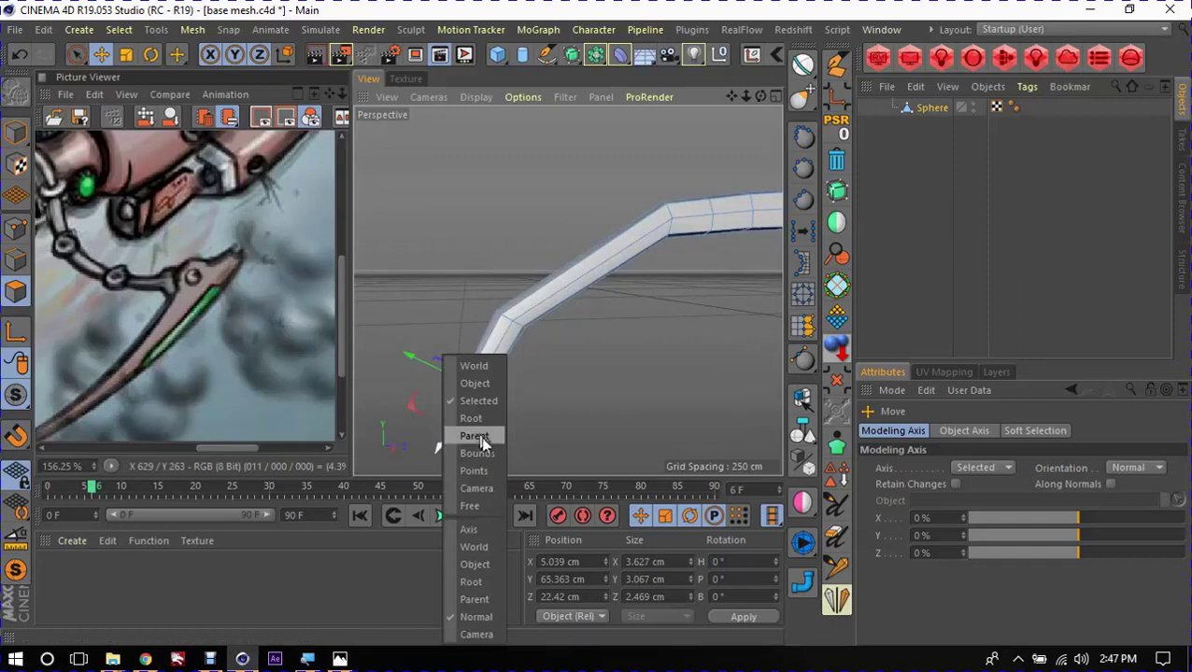
{"action": "left_click", "coordinate": [469, 529]}
{"action": "left_click", "coordinate": [519, 314], "text": "shift"}
{"action": "key", "text": "r"}
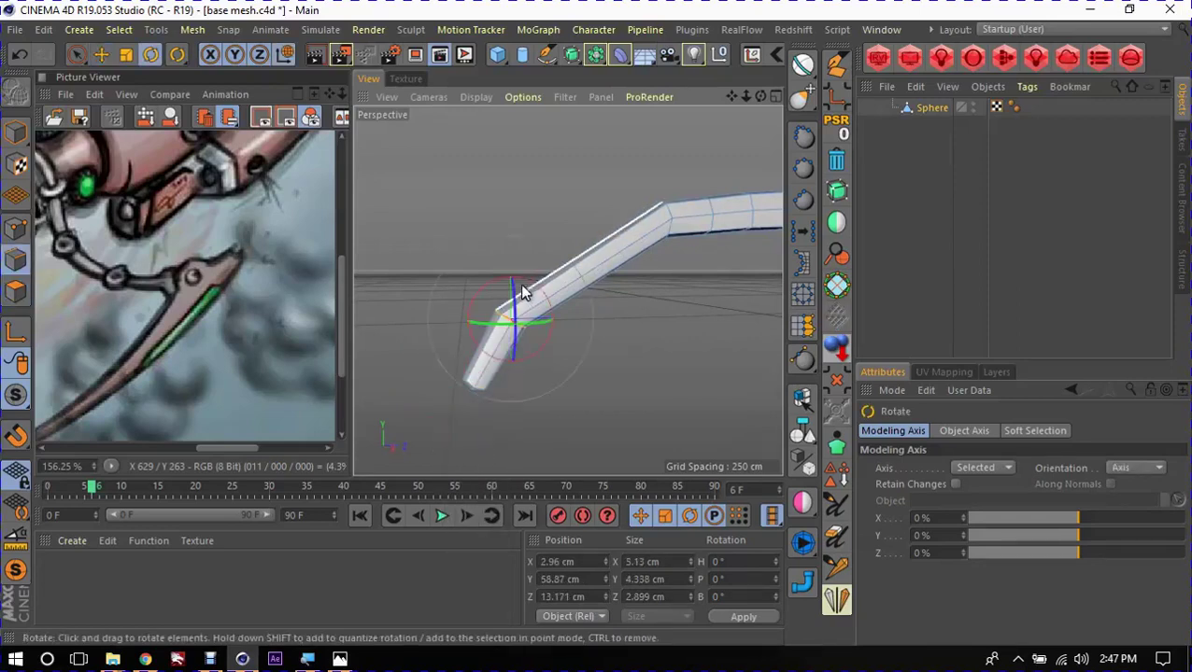
{"action": "mouse_move", "coordinate": [534, 279]}
{"action": "left_mouse_down"}
{"action": "mouse_move", "coordinate": [591, 286]}
{"action": "mouse_move", "coordinate": [564, 312]}
{"action": "left_mouse_up"}
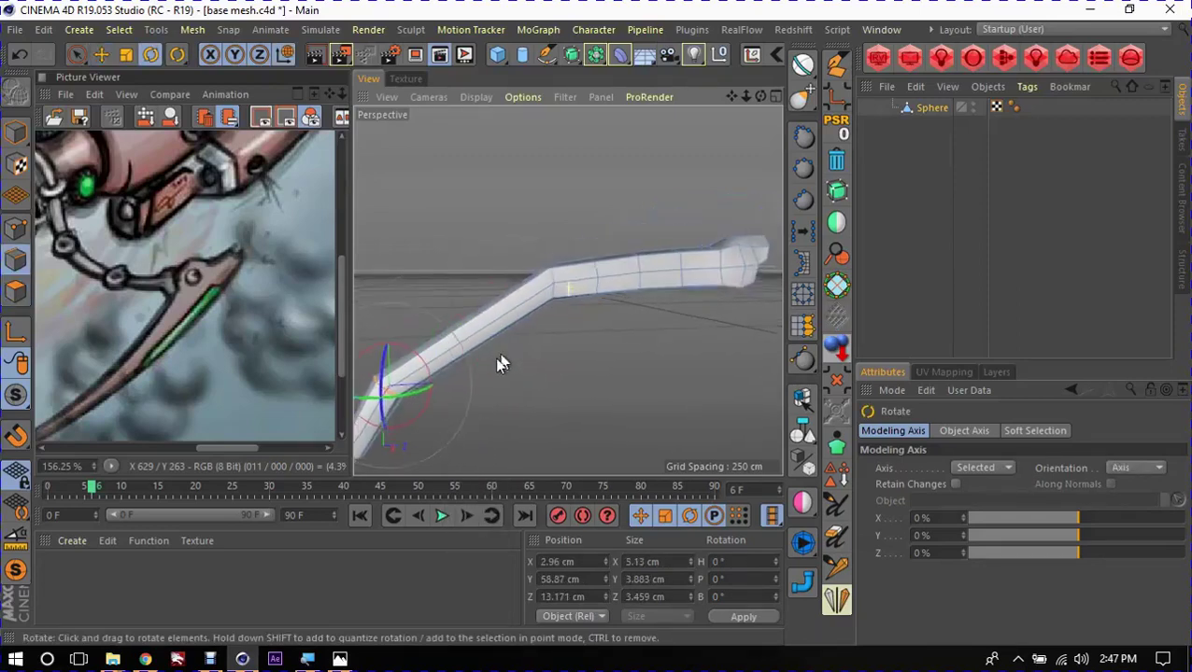
Step: Edge-slide the bend loop to mid-segment and raise it to curve the tentacle
{"action": "left_click", "coordinate": [552, 284]}
{"action": "key", "text": "m"}
{"action": "key", "text": "o"}
{"action": "left_click_drag", "start_coordinate": [549, 281], "coordinate": [505, 314]}
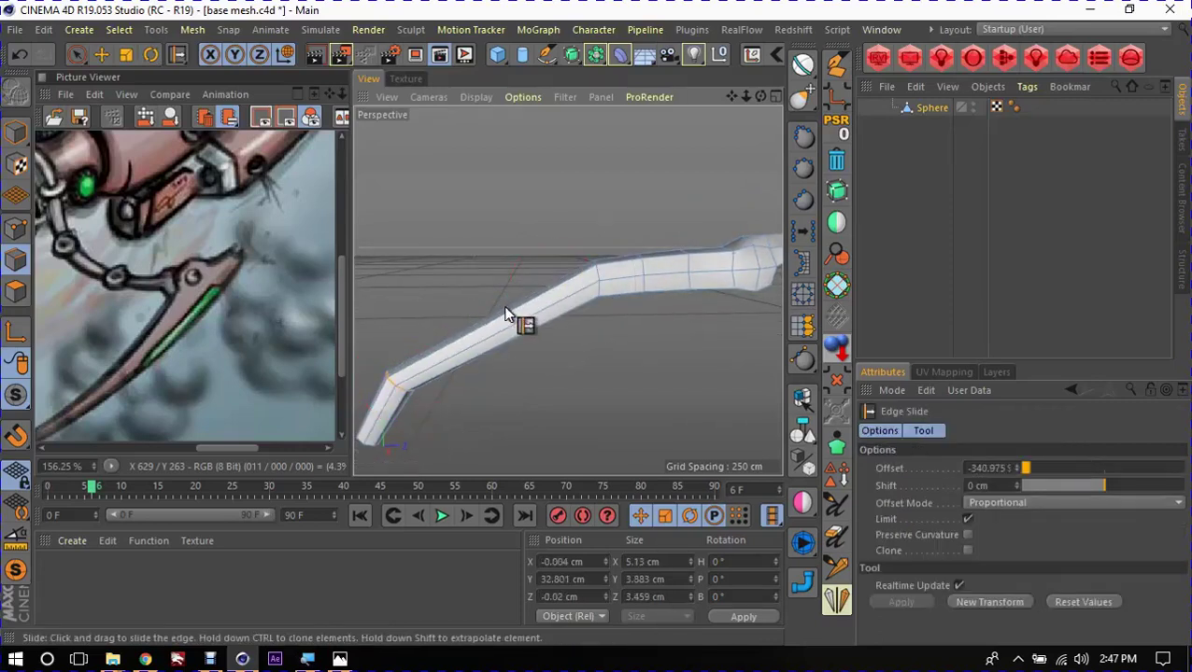
{"action": "mouse_move", "coordinate": [398, 380]}
{"action": "left_mouse_down"}
{"action": "mouse_move", "coordinate": [595, 321]}
{"action": "mouse_move", "coordinate": [596, 332]}
{"action": "left_mouse_up"}
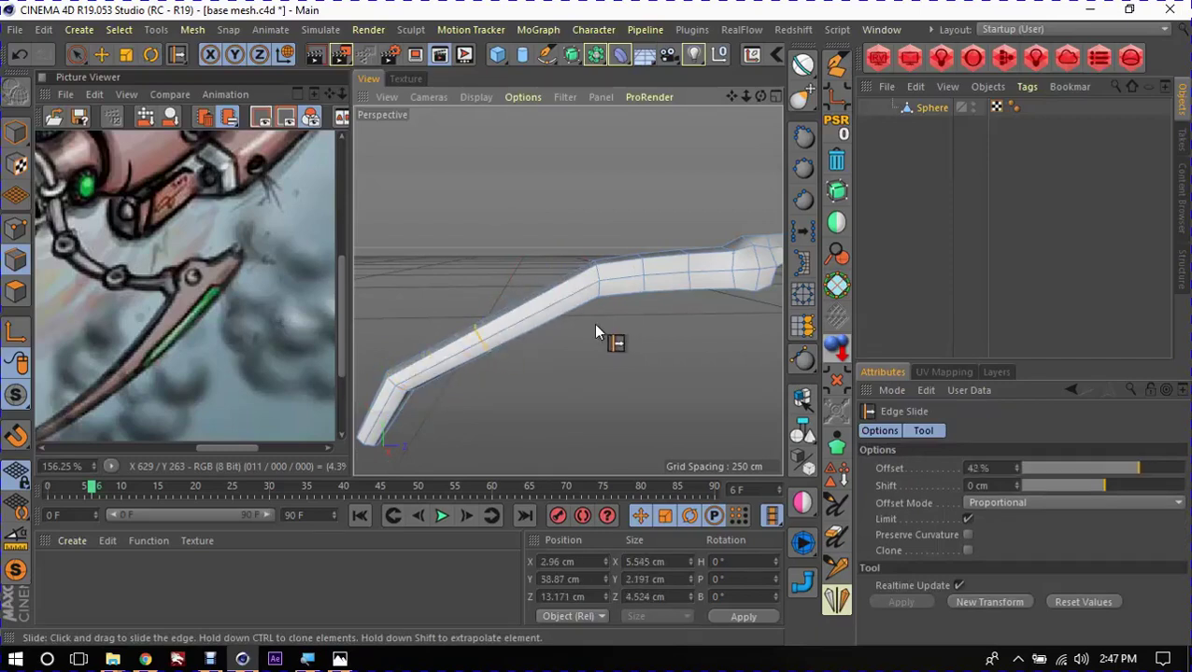
{"action": "key", "text": "e"}
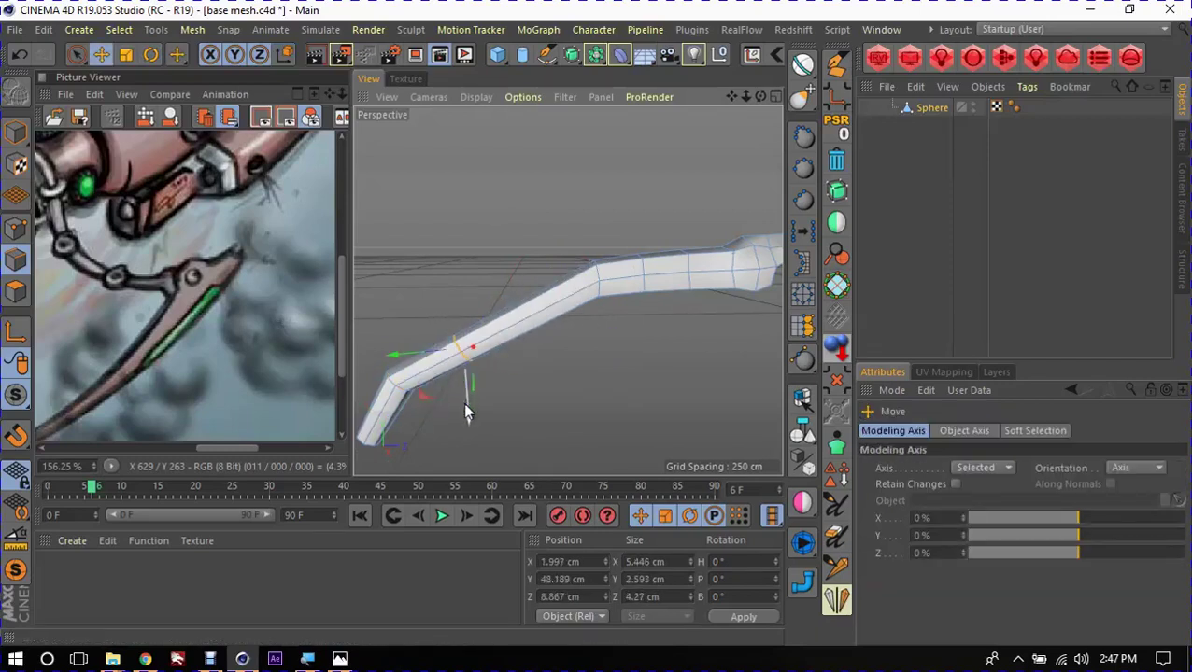
{"action": "left_click_drag", "start_coordinate": [464, 405], "coordinate": [465, 386]}
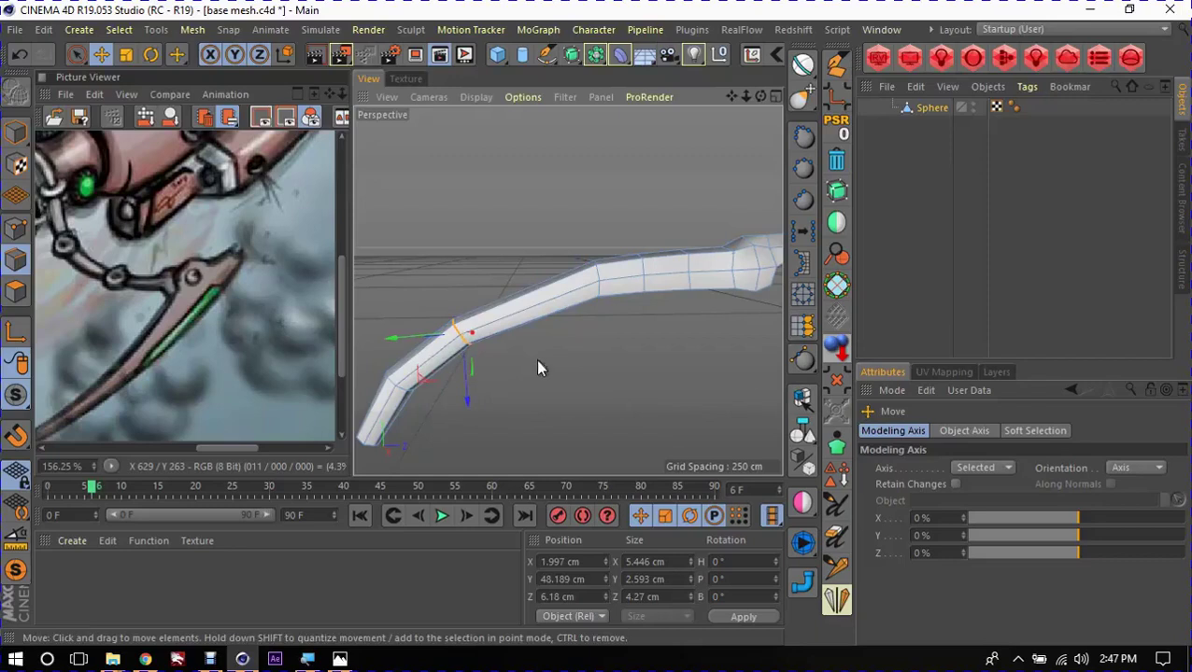
{"action": "scroll", "coordinate": [560, 348], "scroll_direction": "down", "scroll_amount": 5}
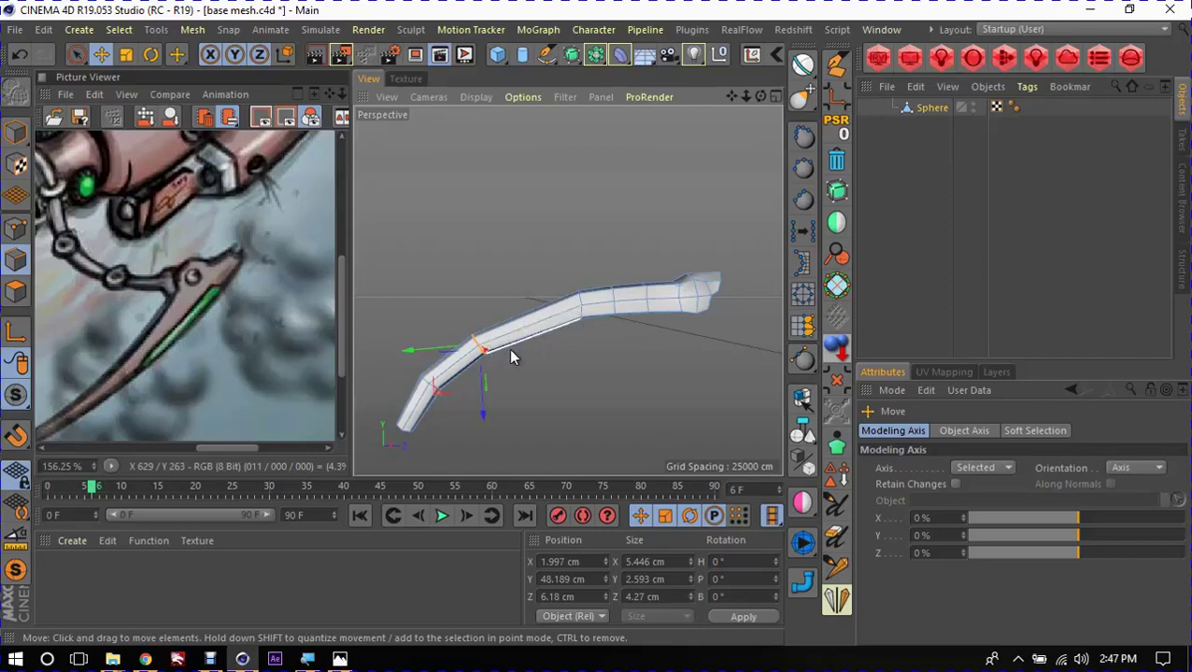
{"action": "mouse_move", "coordinate": [508, 348]}
{"action": "left_mouse_down", "text": "alt"}
{"action": "mouse_move", "coordinate": [521, 324]}
{"action": "mouse_move", "coordinate": [594, 334]}
{"action": "left_mouse_up", "text": "alt"}
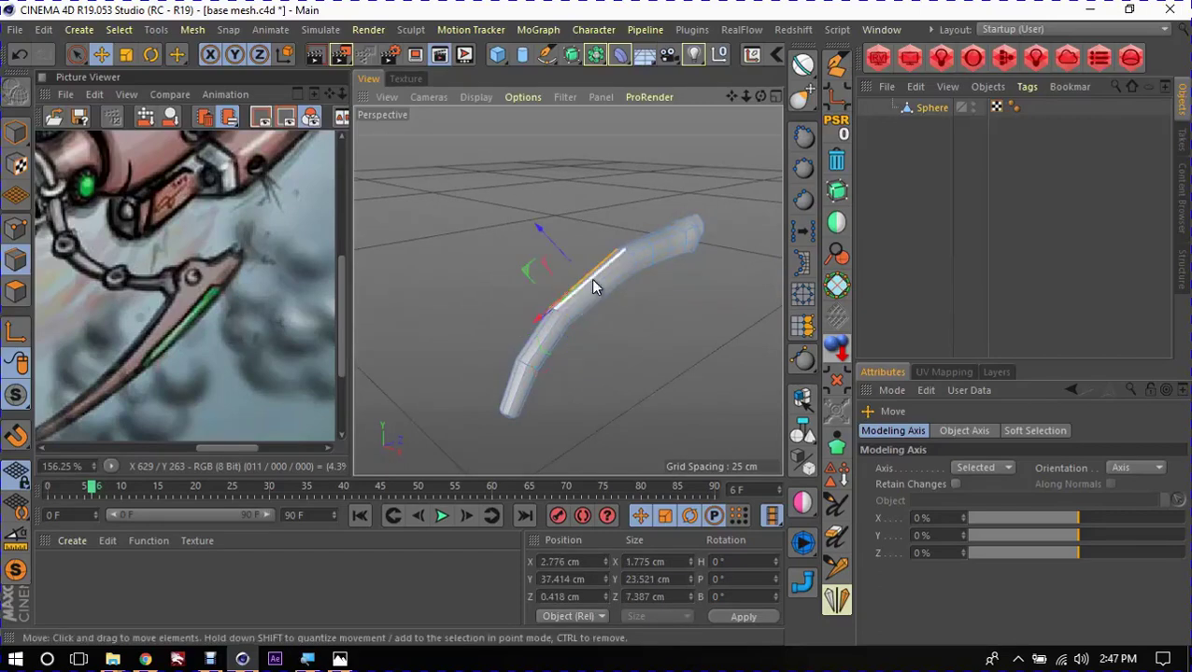
Step: Fill-select the upper polygon strip and mirror the mesh across ZY with a Symmetry object
{"action": "key", "text": "u"}
{"action": "key", "text": "f"}
{"action": "mouse_move", "coordinate": [557, 344]}
{"action": "left_mouse_down", "text": "alt"}
{"action": "mouse_move", "coordinate": [522, 339]}
{"action": "mouse_move", "coordinate": [524, 361]}
{"action": "mouse_move", "coordinate": [532, 342]}
{"action": "left_mouse_up", "text": "alt"}
{"action": "left_click", "coordinate": [553, 342]}
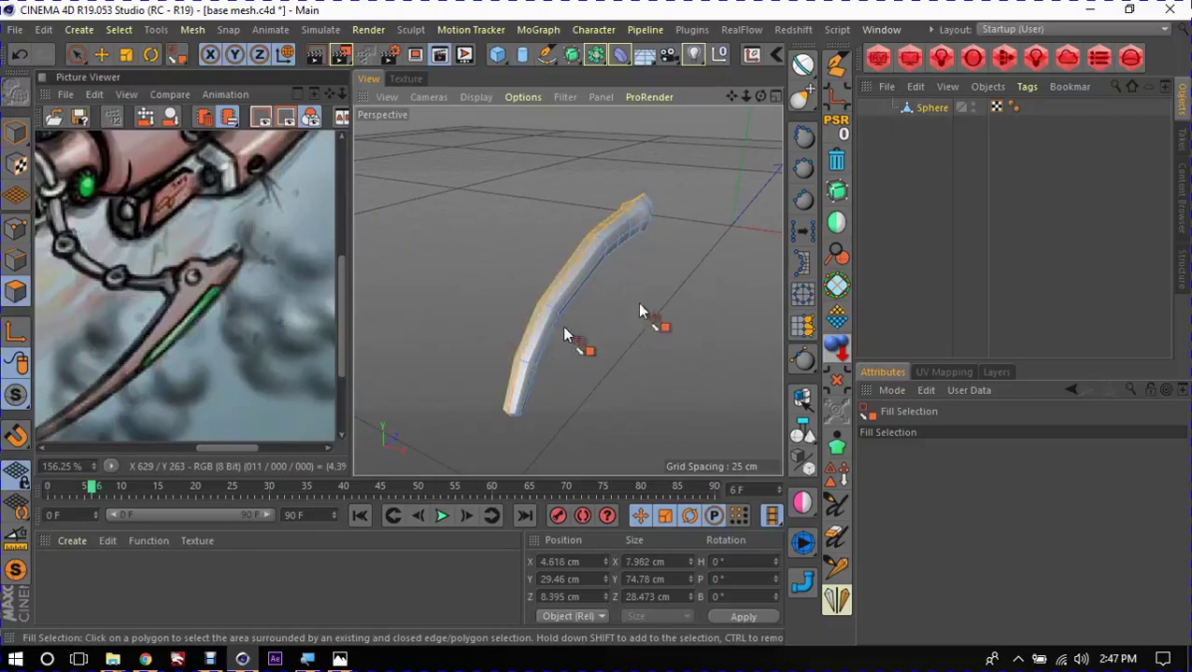
{"action": "left_click", "coordinate": [838, 190], "text": "alt"}
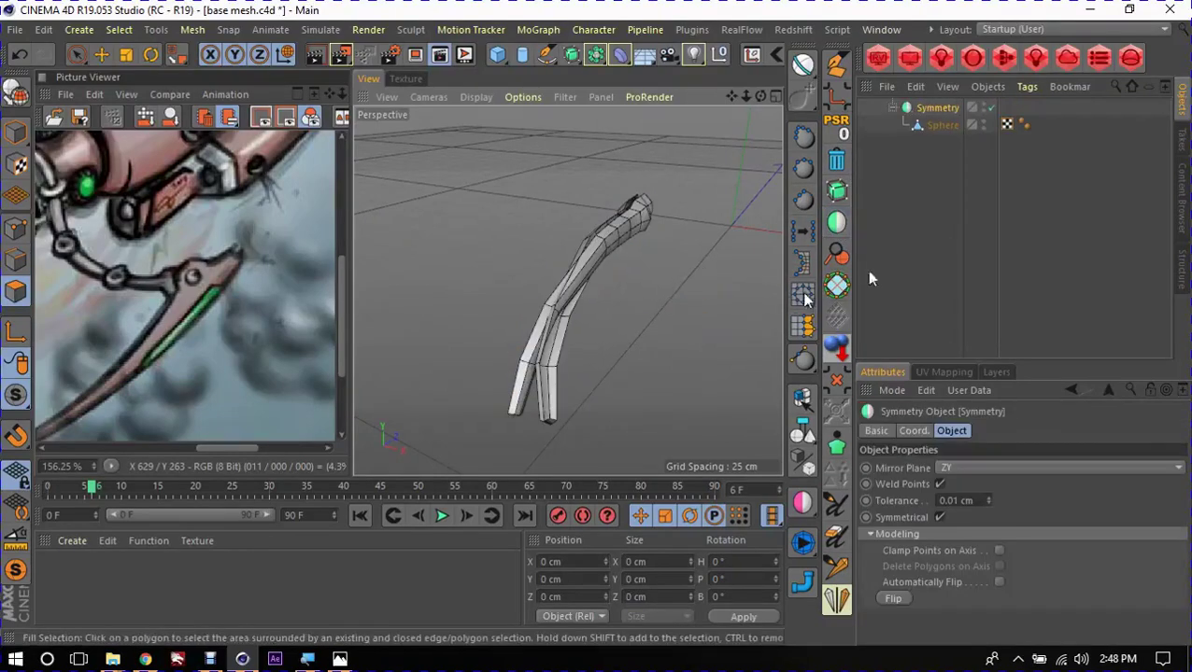
{"action": "left_click_drag", "start_coordinate": [702, 282], "coordinate": [598, 332], "text": "alt"}
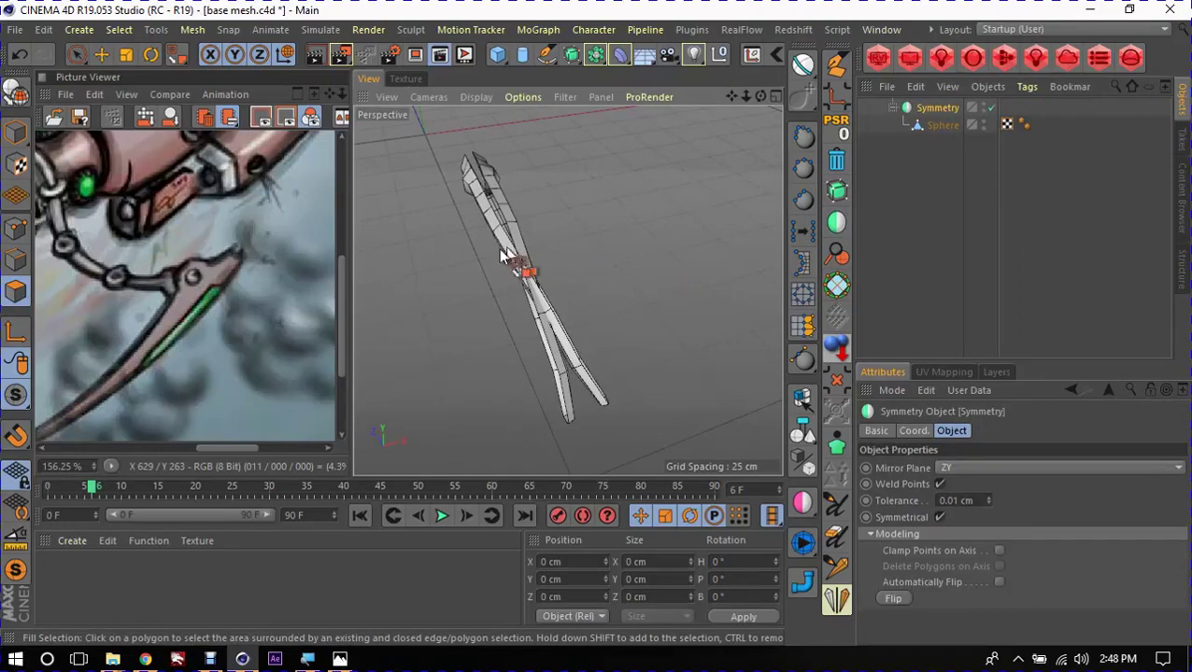
Step: Undo the Symmetry object, select the whole curved Sphere mesh, and inspect it from several angles
{"action": "key", "text": "ctrl+z"}
{"action": "key", "text": "ctrl+a"}
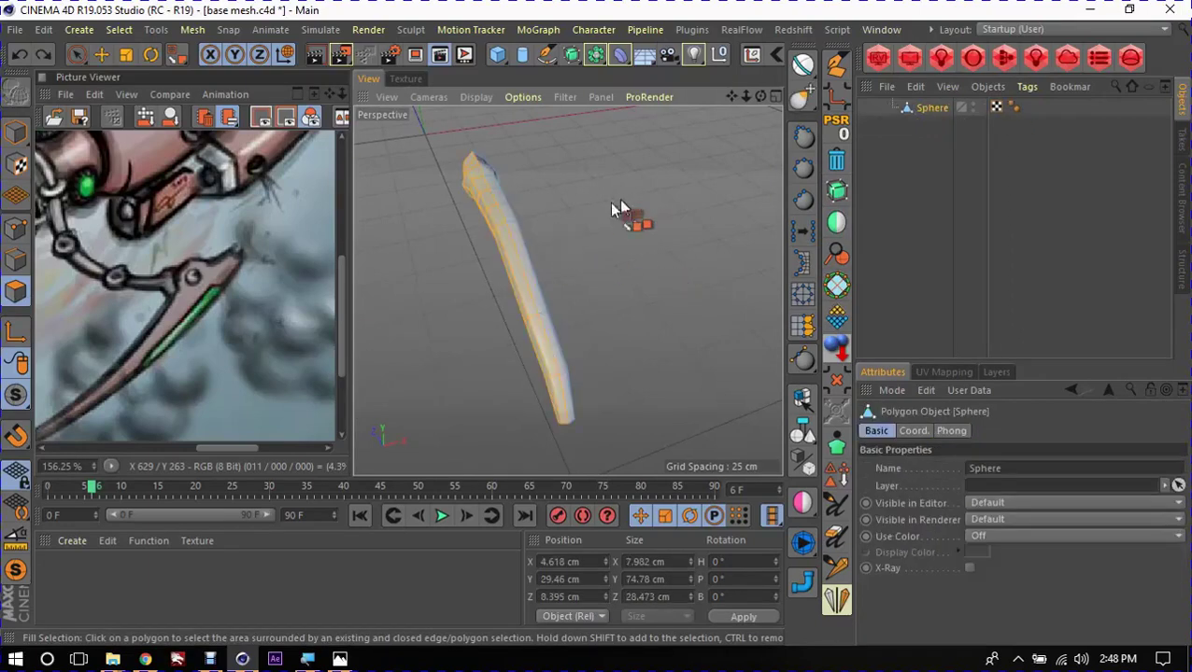
{"action": "mouse_move", "coordinate": [625, 213]}
{"action": "left_mouse_down", "text": "alt"}
{"action": "mouse_move", "coordinate": [399, 218]}
{"action": "mouse_move", "coordinate": [448, 283]}
{"action": "mouse_move", "coordinate": [598, 290]}
{"action": "mouse_move", "coordinate": [412, 261]}
{"action": "mouse_move", "coordinate": [658, 288]}
{"action": "mouse_move", "coordinate": [596, 279]}
{"action": "left_mouse_up", "text": "alt"}
{"action": "key", "text": "e"}
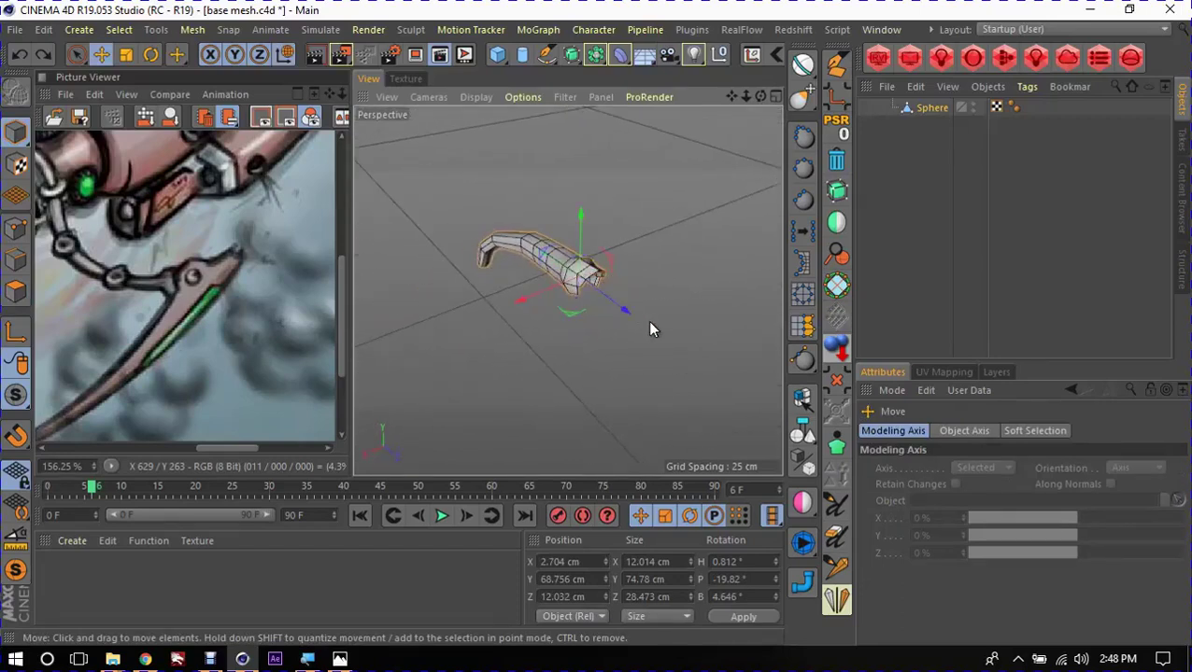
{"action": "mouse_move", "coordinate": [649, 327]}
{"action": "left_mouse_down", "text": "alt"}
{"action": "mouse_move", "coordinate": [583, 292]}
{"action": "mouse_move", "coordinate": [442, 272]}
{"action": "mouse_move", "coordinate": [651, 266]}
{"action": "left_mouse_up", "text": "alt"}
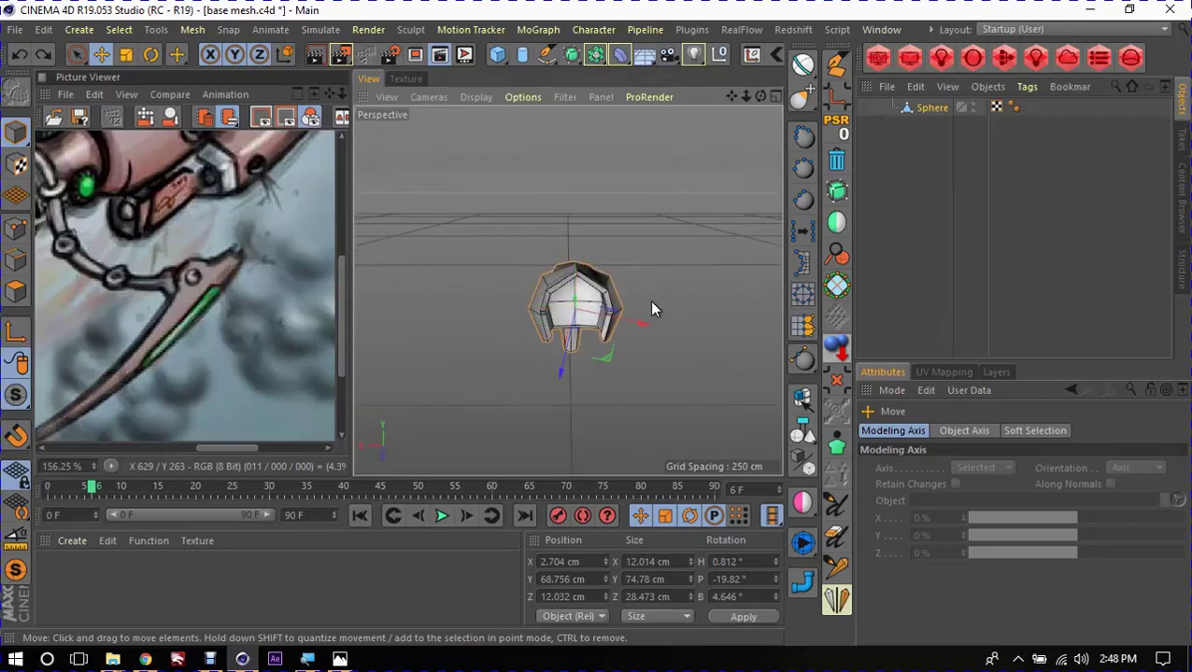
{"action": "mouse_move", "coordinate": [652, 309]}
{"action": "left_mouse_down", "text": "alt"}
{"action": "mouse_move", "coordinate": [580, 306]}
{"action": "mouse_move", "coordinate": [633, 245]}
{"action": "mouse_move", "coordinate": [621, 281]}
{"action": "left_mouse_up", "text": "alt"}
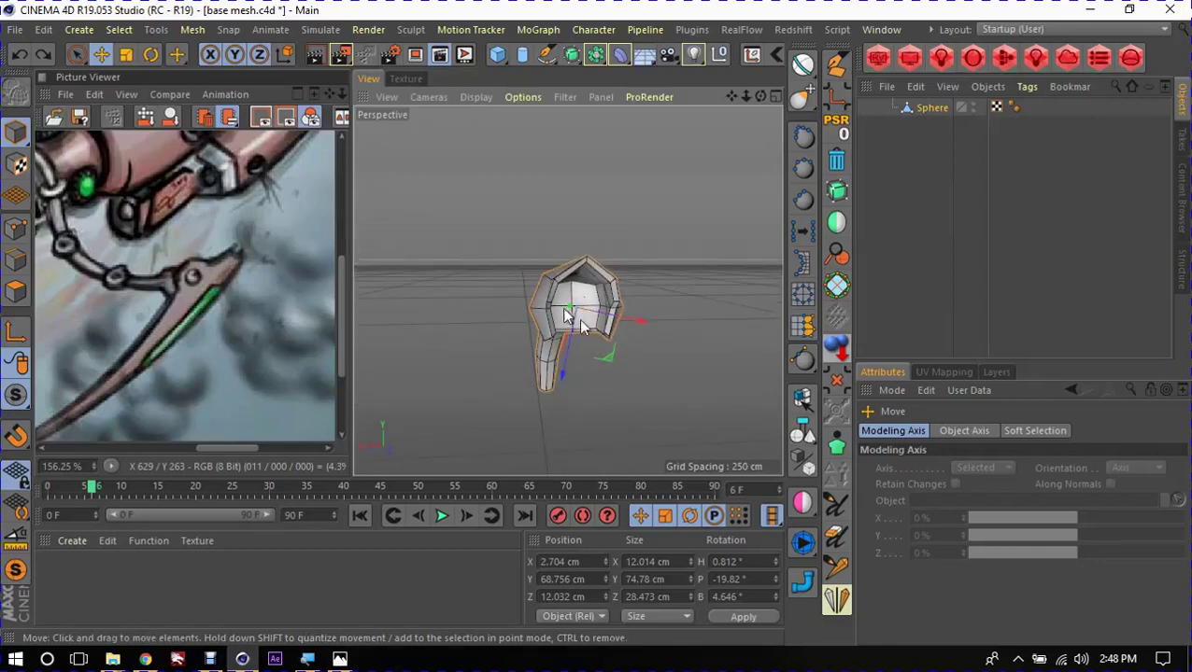
Step: Open the Axis Center dialog and select points on the claw mesh
{"action": "left_click", "coordinate": [753, 59]}
{"action": "left_click_drag", "start_coordinate": [681, 182], "coordinate": [845, 150]}
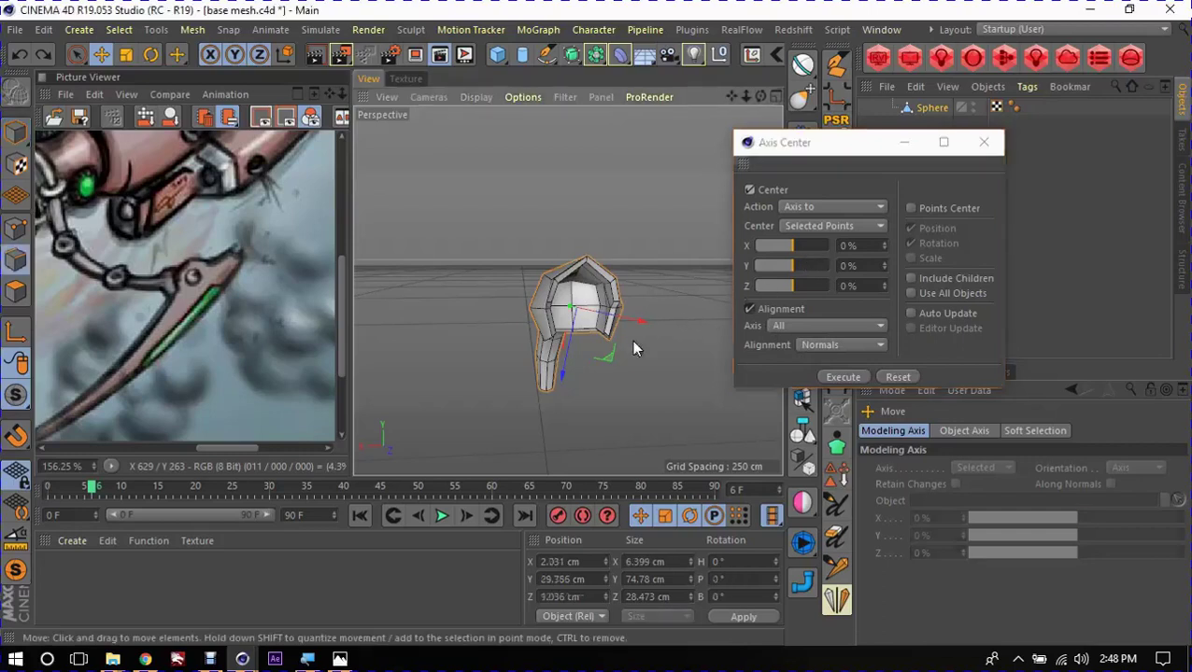
{"action": "mouse_move", "coordinate": [631, 340]}
{"action": "left_mouse_down", "text": "alt"}
{"action": "mouse_move", "coordinate": [607, 338]}
{"action": "mouse_move", "coordinate": [693, 322]}
{"action": "left_mouse_up", "text": "alt"}
{"action": "scroll", "coordinate": [645, 293], "scroll_direction": "up", "scroll_amount": 3}
{"action": "left_click", "coordinate": [599, 312]}
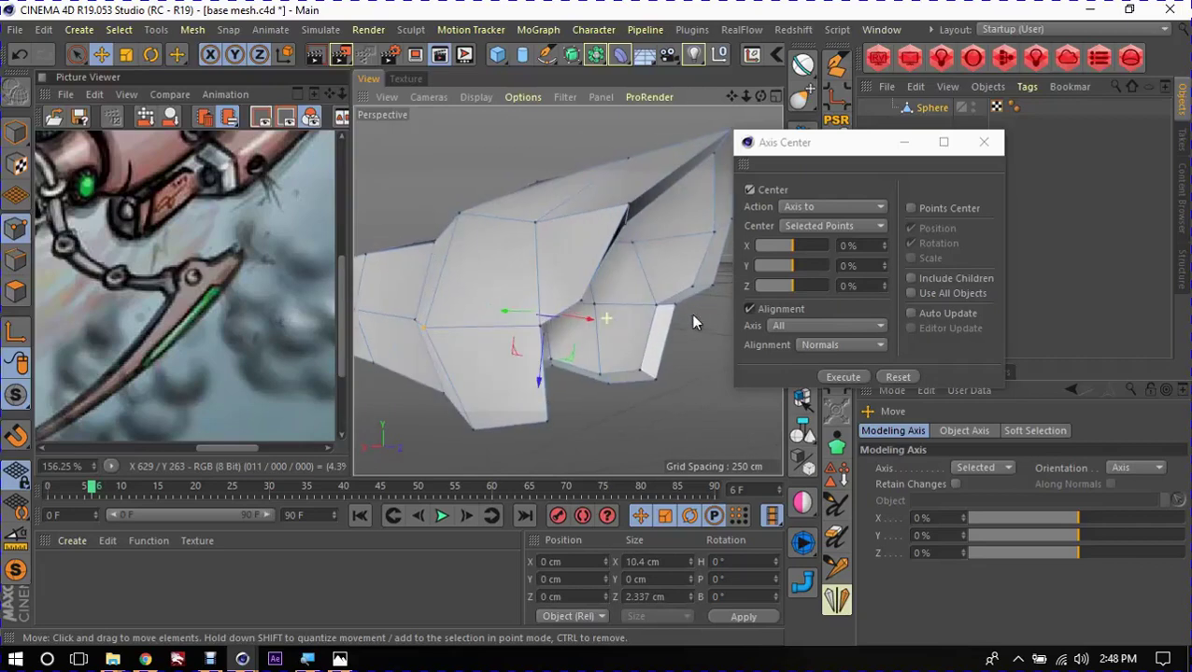
{"action": "left_click", "coordinate": [432, 326]}
{"action": "mouse_move", "coordinate": [543, 344]}
{"action": "left_mouse_down", "text": "alt"}
{"action": "mouse_move", "coordinate": [587, 314]}
{"action": "mouse_move", "coordinate": [609, 345]}
{"action": "mouse_move", "coordinate": [673, 347]}
{"action": "left_mouse_up", "text": "alt"}
{"action": "left_click", "coordinate": [622, 304], "text": "shift"}
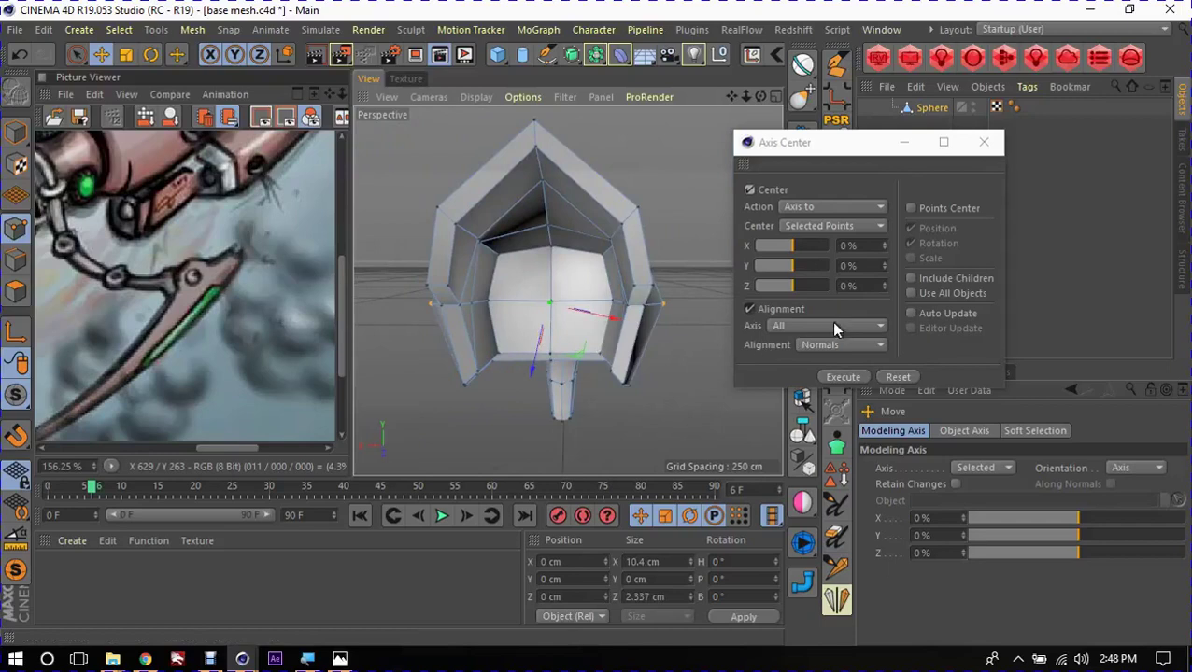
Step: Select the end-cap polygons and snap the axis to the cap's centre
{"action": "left_click", "coordinate": [16, 292]}
{"action": "left_click", "coordinate": [628, 421]}
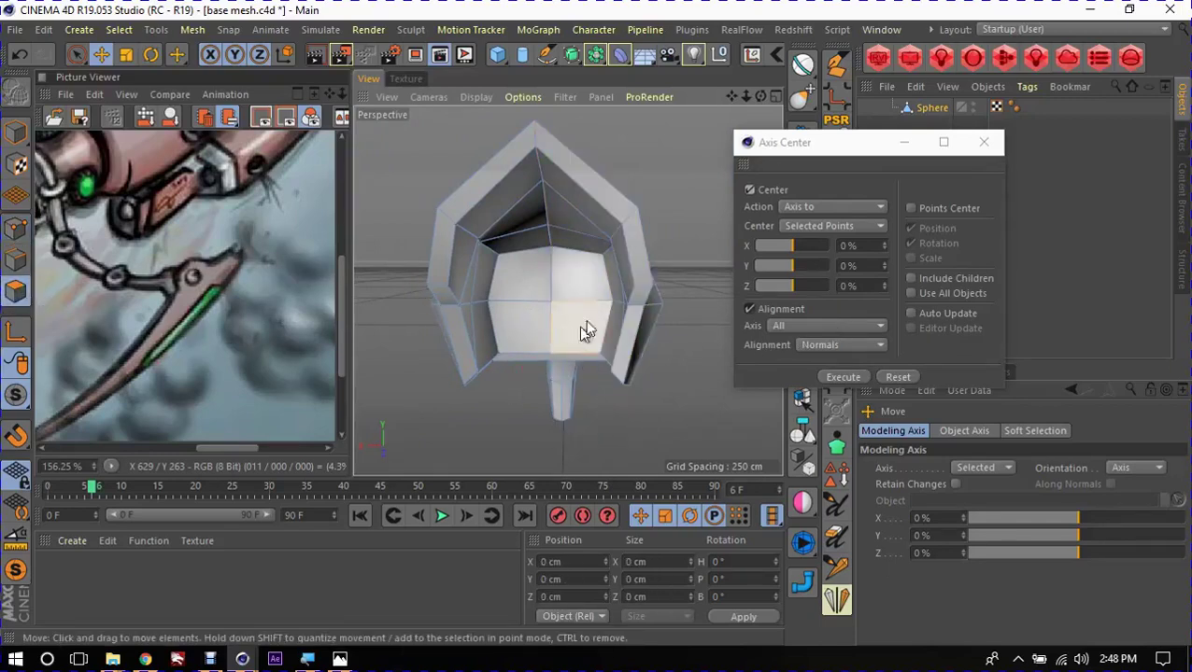
{"action": "left_click", "coordinate": [585, 331]}
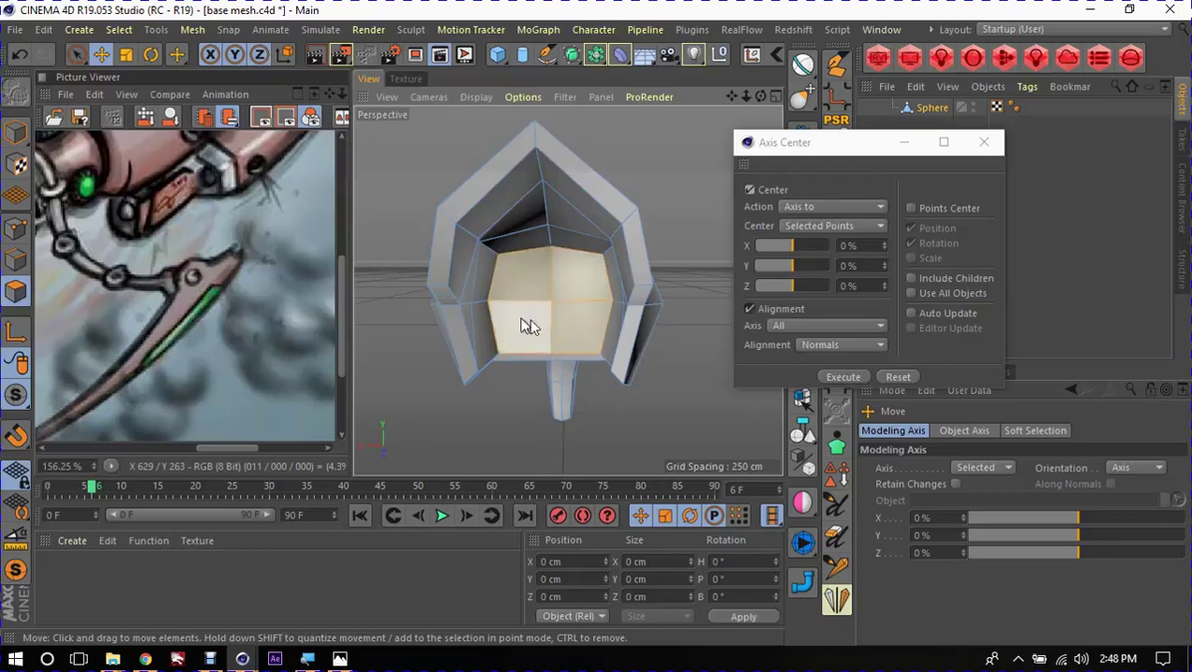
{"action": "left_click", "coordinate": [556, 282], "text": "shift"}
{"action": "left_click", "coordinate": [512, 324], "text": "shift"}
{"action": "left_click_drag", "start_coordinate": [512, 324], "coordinate": [554, 309], "text": "alt"}
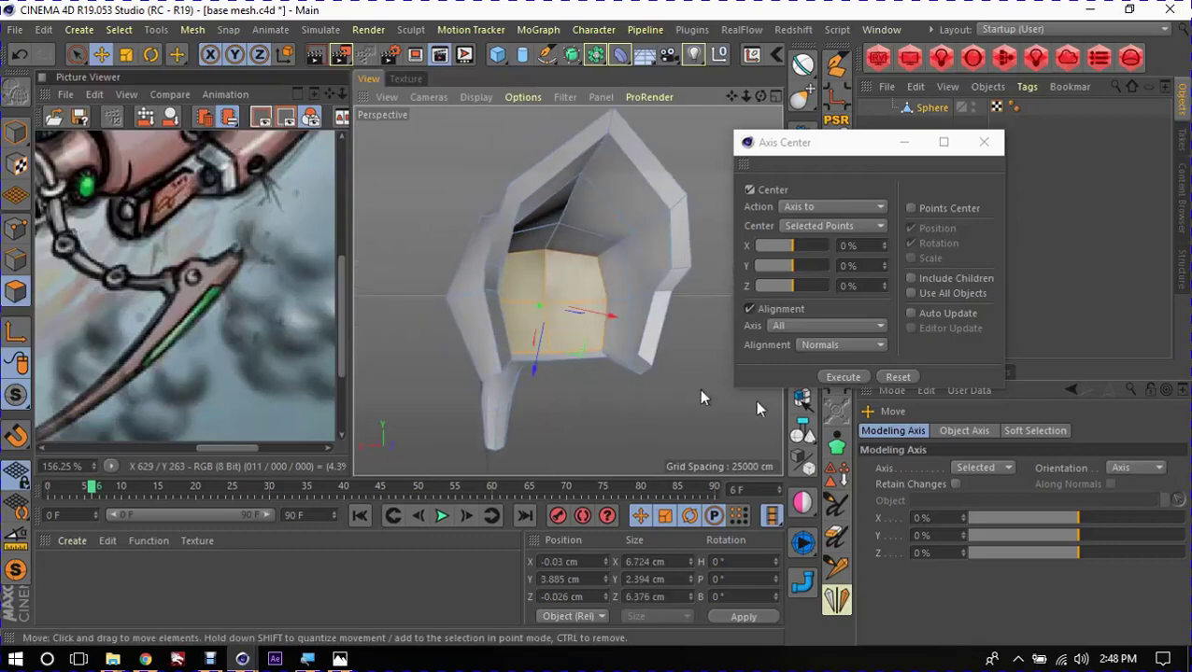
{"action": "left_click", "coordinate": [841, 377]}
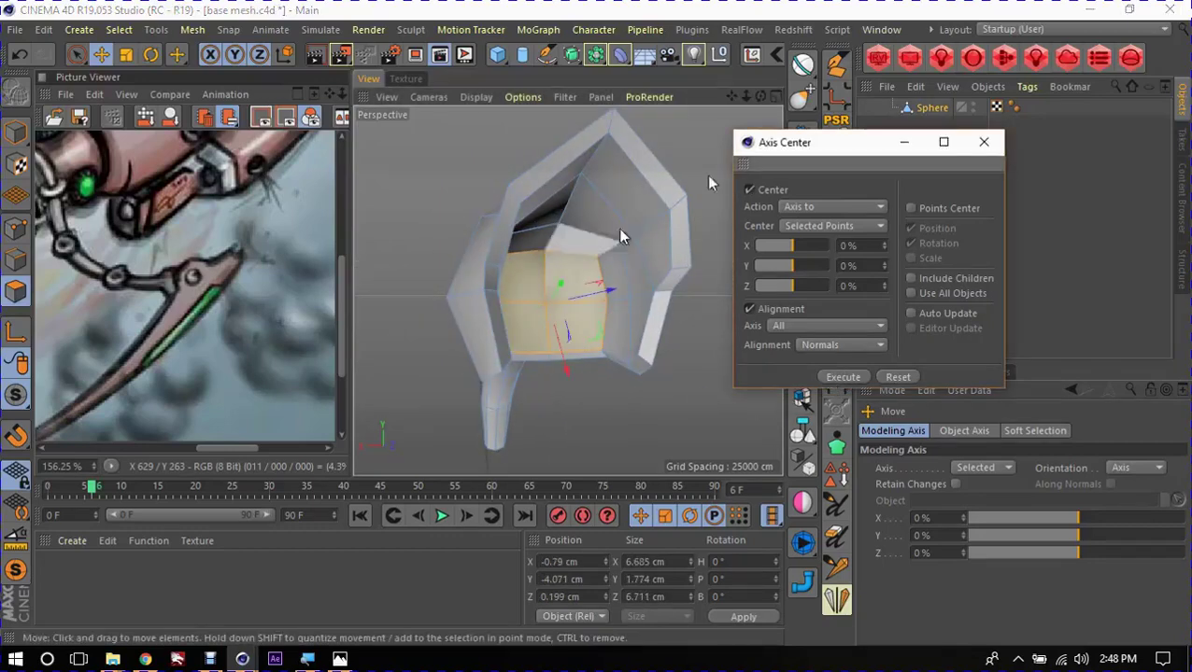
Step: Set Axis Center alignment to World and execute it on the whole claw mesh
{"action": "left_click", "coordinate": [16, 138]}
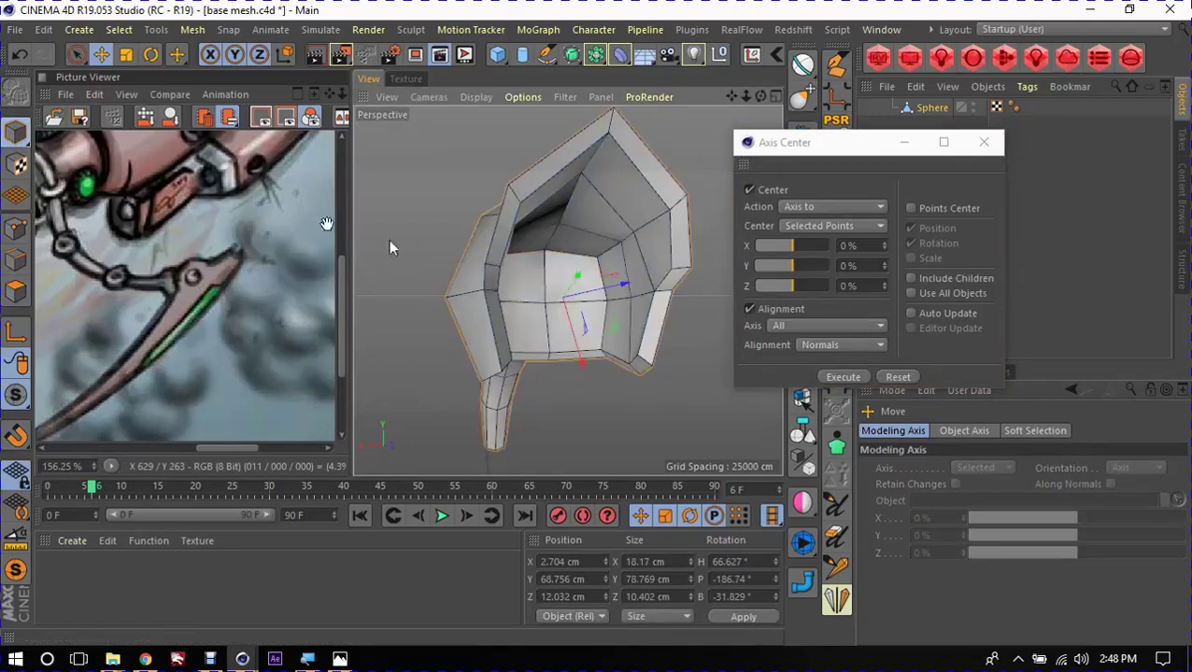
{"action": "mouse_move", "coordinate": [577, 295]}
{"action": "left_mouse_down", "text": "alt"}
{"action": "mouse_move", "coordinate": [517, 311]}
{"action": "mouse_move", "coordinate": [521, 292]}
{"action": "left_mouse_up", "text": "alt"}
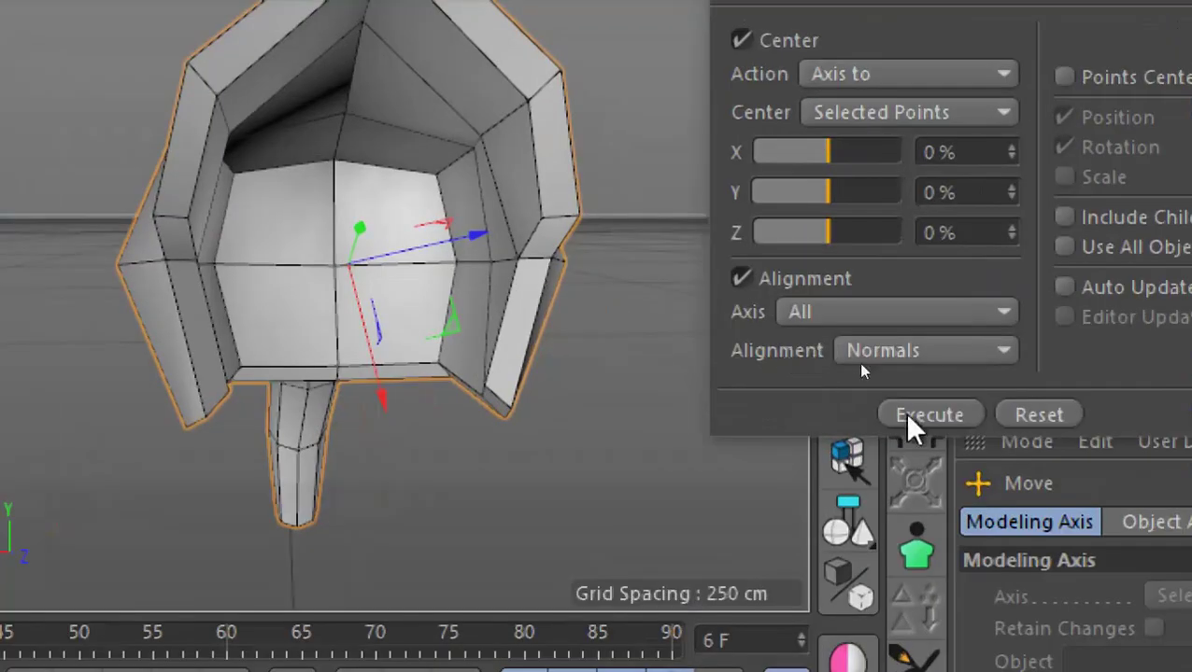
{"action": "left_click", "coordinate": [1005, 350]}
{"action": "left_click", "coordinate": [930, 425]}
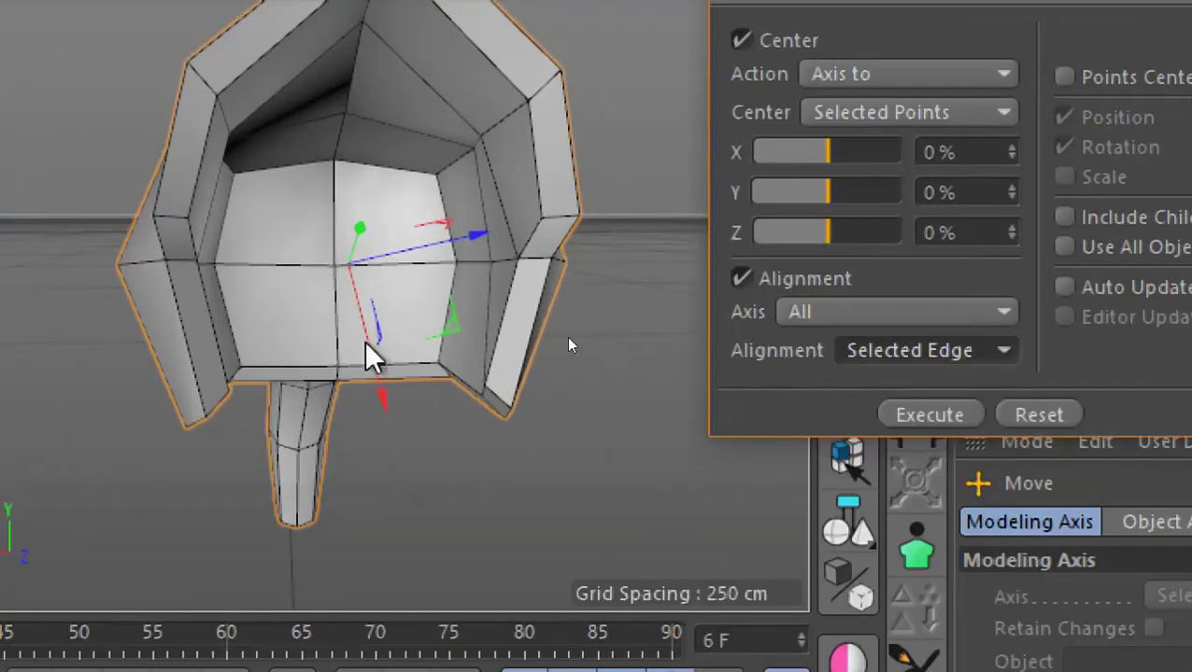
{"action": "left_click", "coordinate": [945, 350]}
{"action": "left_click", "coordinate": [907, 454]}
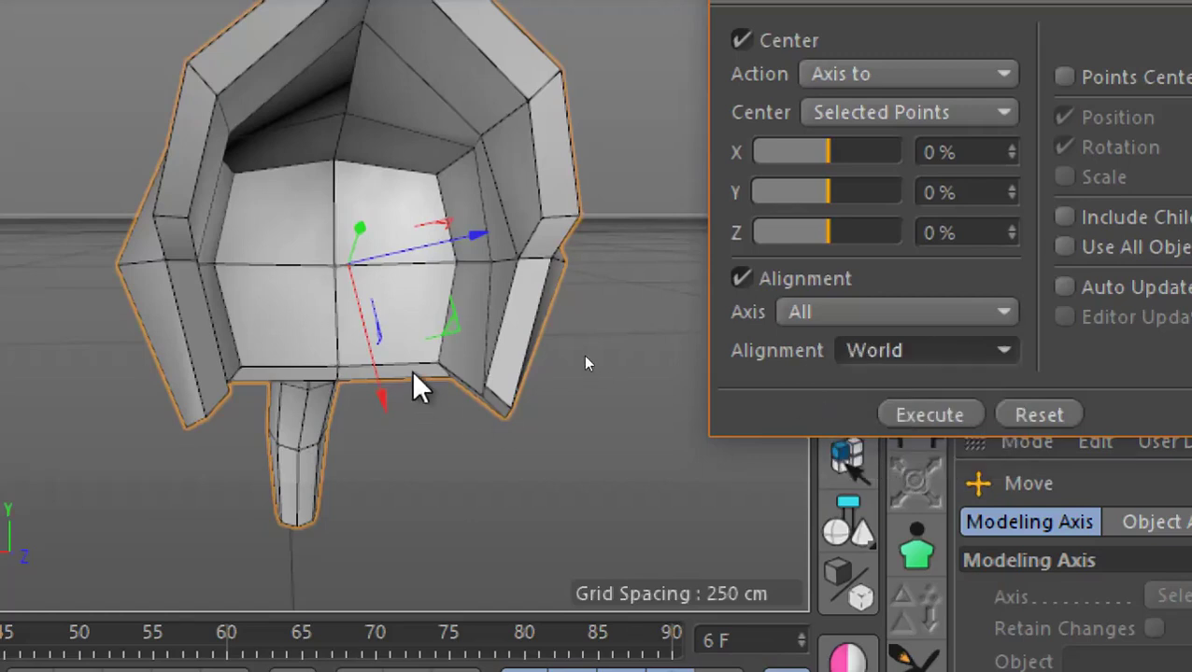
{"action": "left_click", "coordinate": [931, 417]}
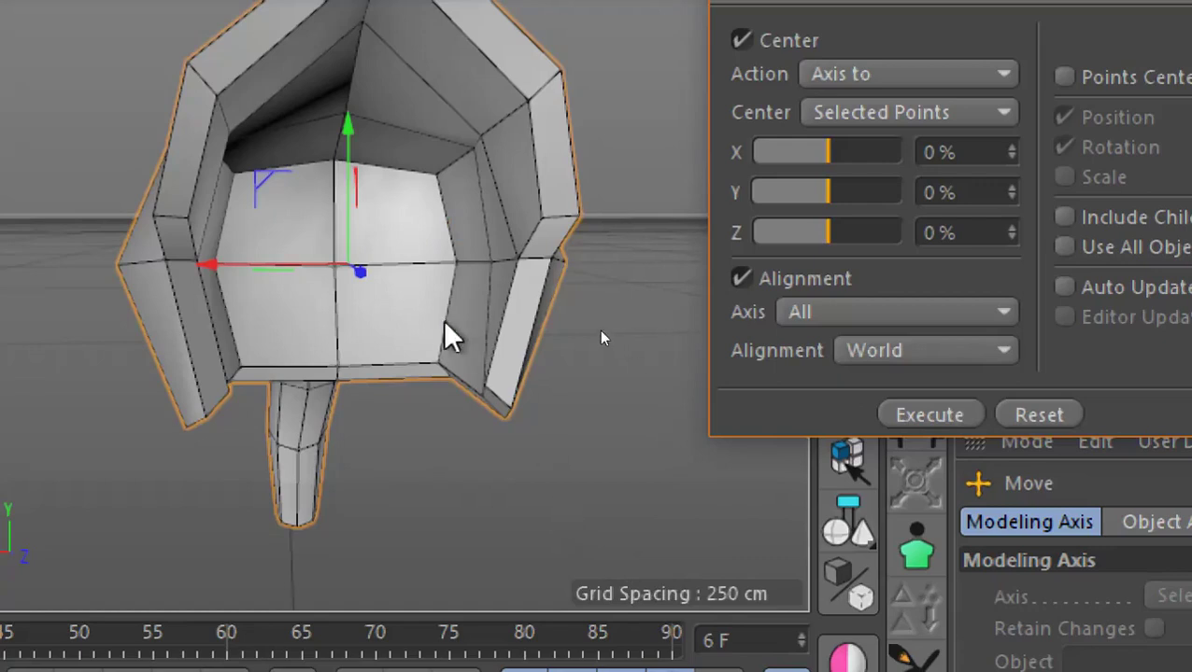
{"action": "scroll", "coordinate": [372, 297], "scroll_direction": "down", "scroll_amount": 5}
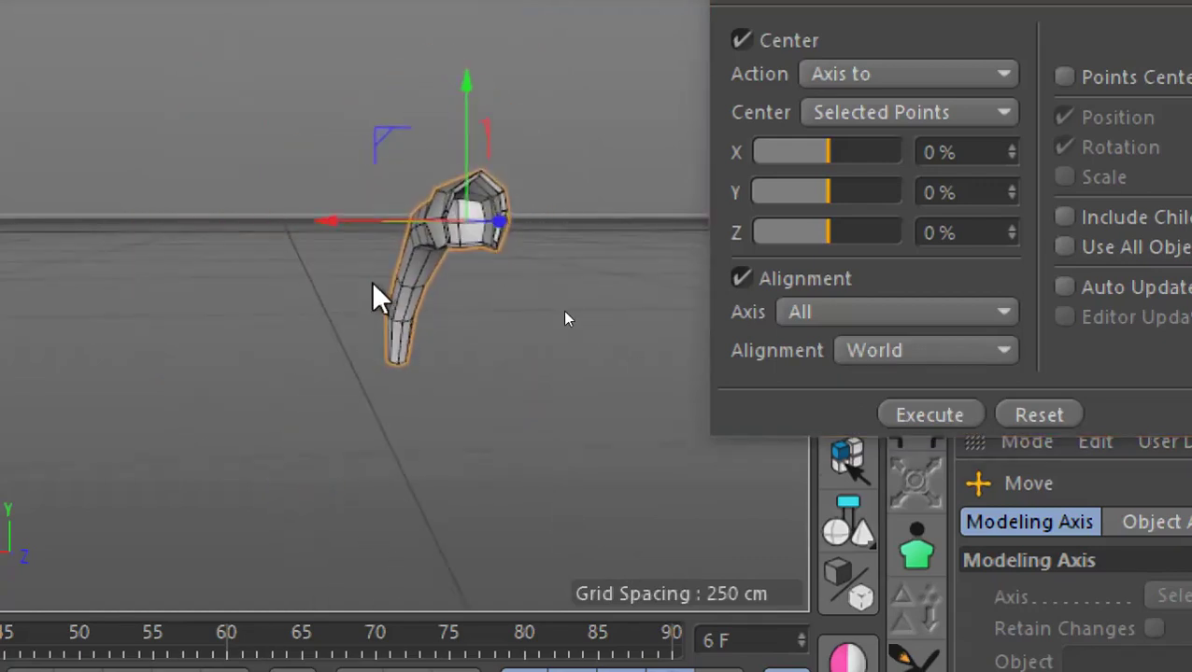
{"action": "mouse_move", "coordinate": [373, 298]}
{"action": "left_mouse_down", "text": "alt"}
{"action": "mouse_move", "coordinate": [477, 374]}
{"action": "mouse_move", "coordinate": [638, 332]}
{"action": "mouse_move", "coordinate": [763, 320]}
{"action": "mouse_move", "coordinate": [567, 338]}
{"action": "mouse_move", "coordinate": [495, 360]}
{"action": "left_mouse_up", "text": "alt"}
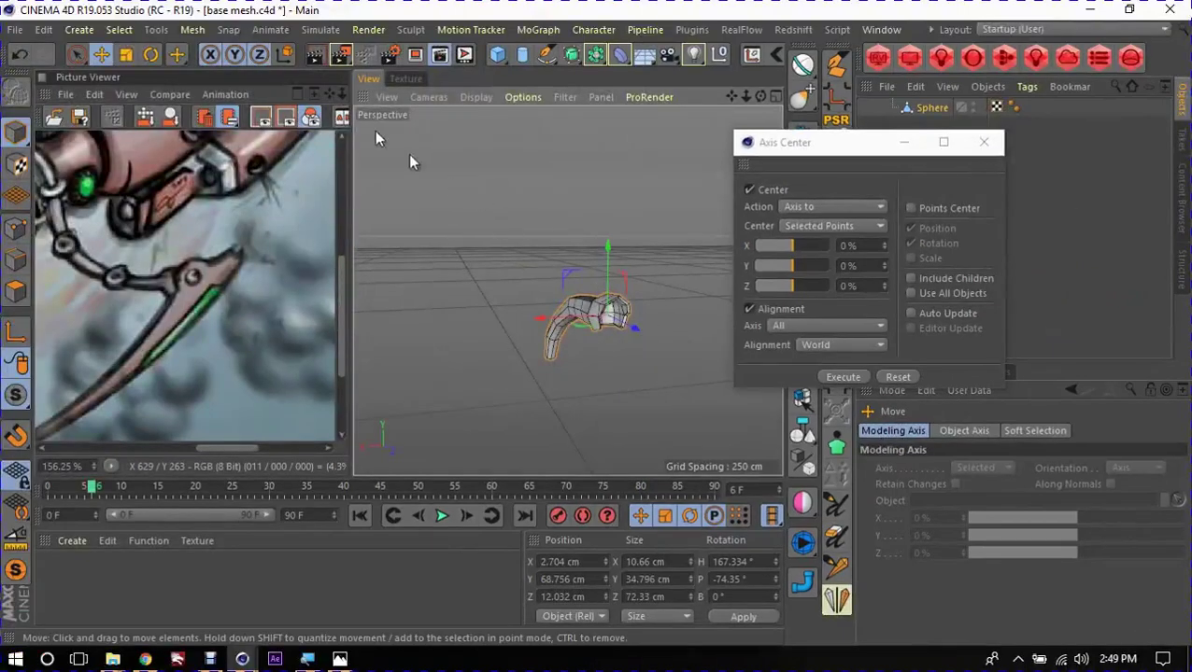
Step: Close the Axis Center dialog and fill-select the front half of the claw's polygons
{"action": "left_click", "coordinate": [983, 143]}
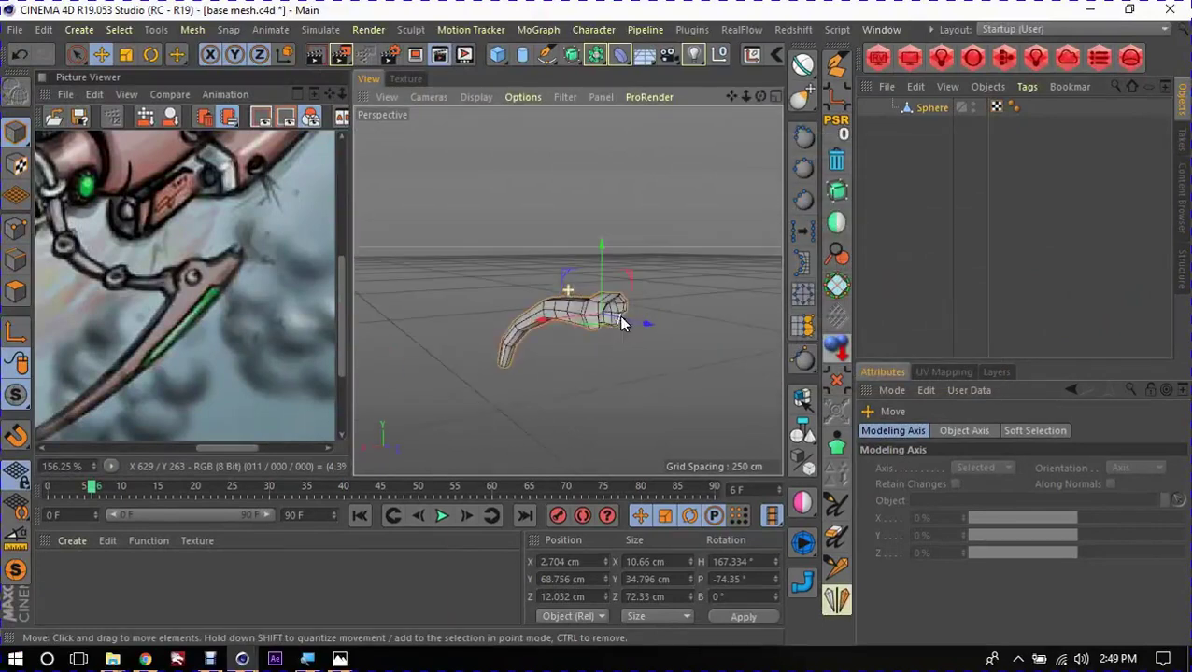
{"action": "mouse_move", "coordinate": [563, 338]}
{"action": "left_mouse_down", "text": "alt"}
{"action": "mouse_move", "coordinate": [687, 311]}
{"action": "mouse_move", "coordinate": [639, 314]}
{"action": "mouse_move", "coordinate": [649, 309]}
{"action": "mouse_move", "coordinate": [624, 286]}
{"action": "mouse_move", "coordinate": [456, 349]}
{"action": "left_mouse_up", "text": "alt"}
{"action": "key", "text": "r"}
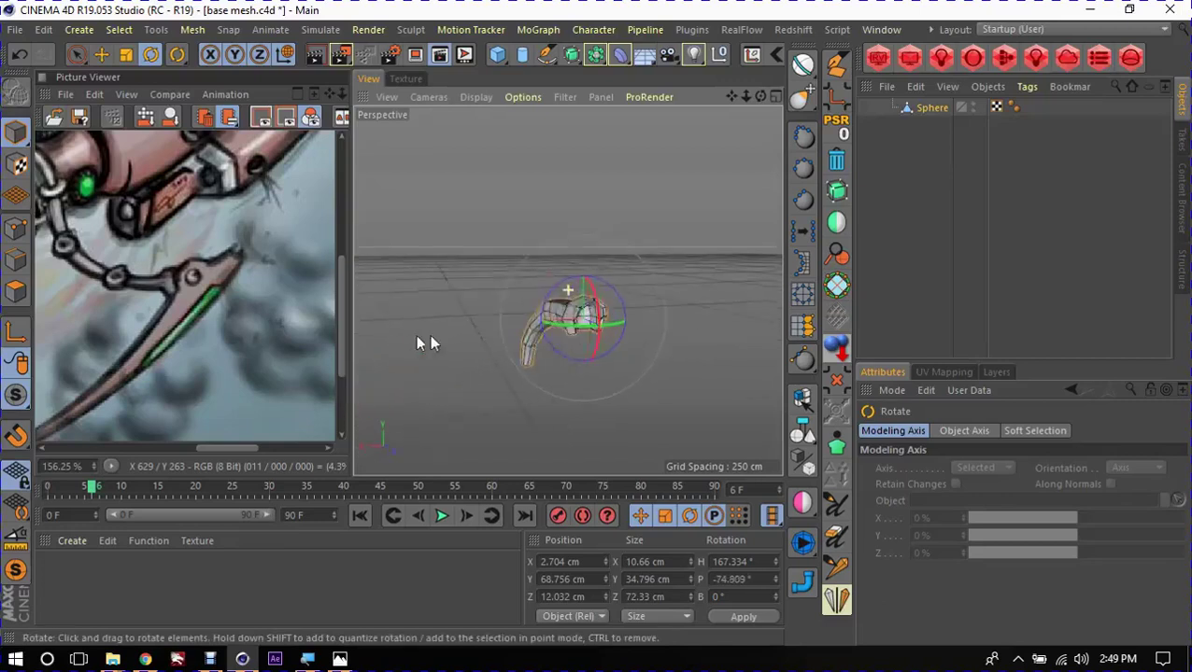
{"action": "mouse_move", "coordinate": [563, 353]}
{"action": "left_mouse_down", "text": "alt"}
{"action": "mouse_move", "coordinate": [620, 330]}
{"action": "mouse_move", "coordinate": [587, 341]}
{"action": "mouse_move", "coordinate": [612, 353]}
{"action": "left_mouse_up", "text": "alt"}
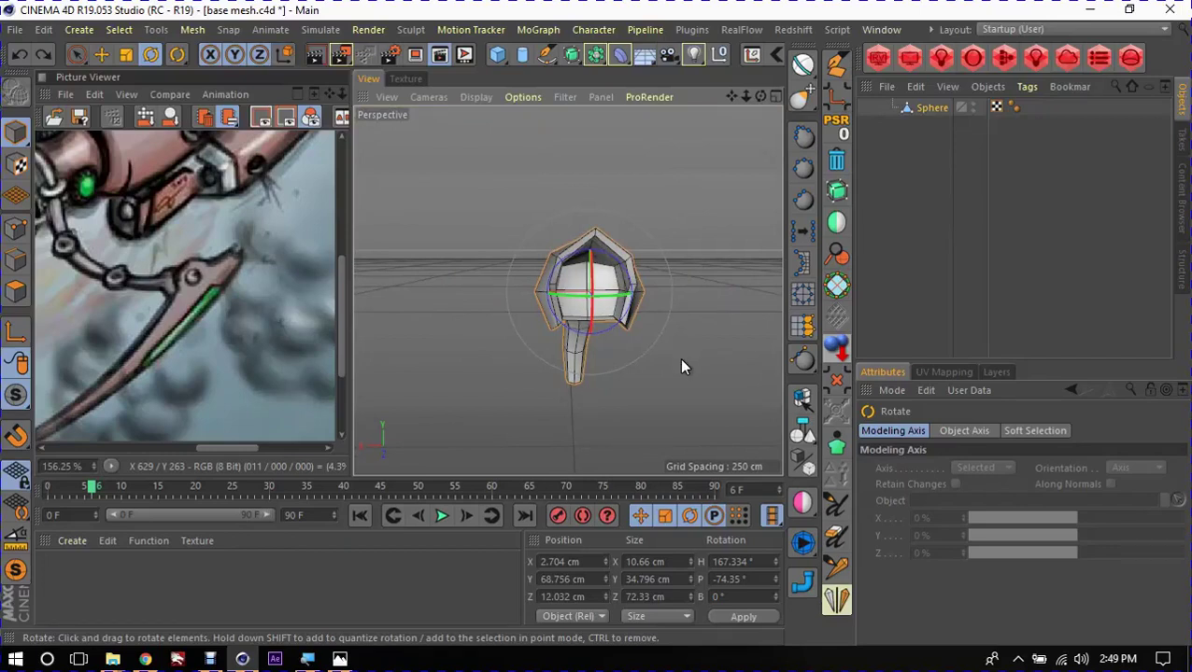
{"action": "left_click", "coordinate": [654, 363]}
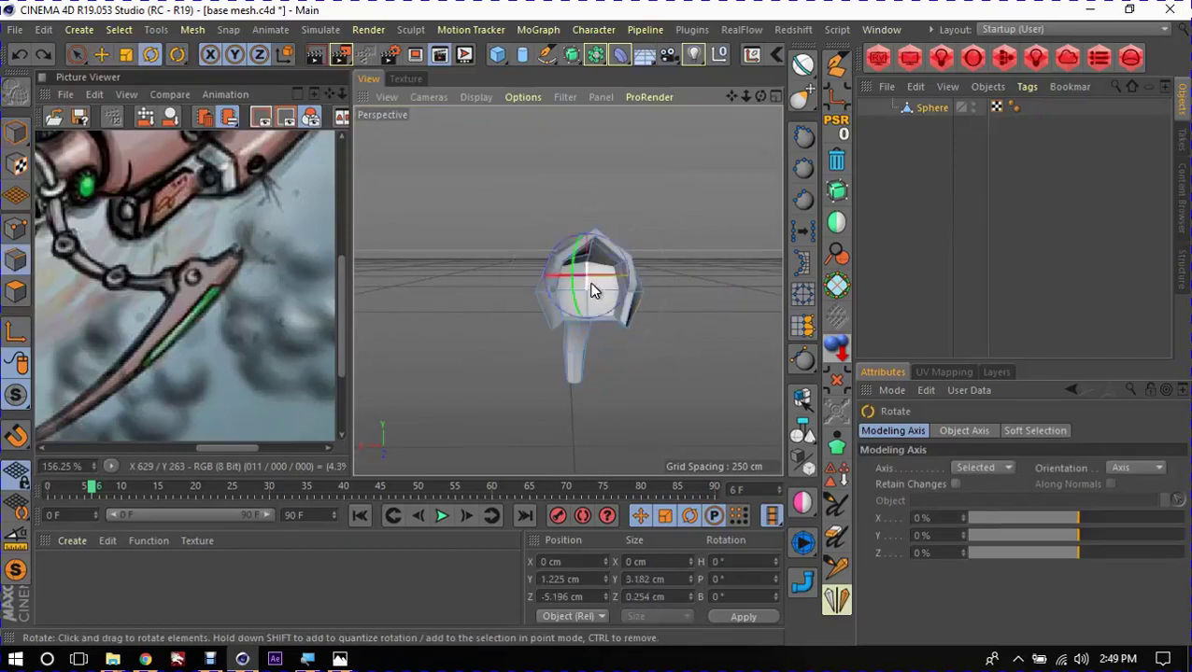
{"action": "key", "text": "u"}
{"action": "key", "text": "f"}
{"action": "left_click", "coordinate": [622, 291]}
Step: Delete the selected half and add a Symmetry object to mirror the remaining side
{"action": "left_click", "coordinate": [834, 161]}
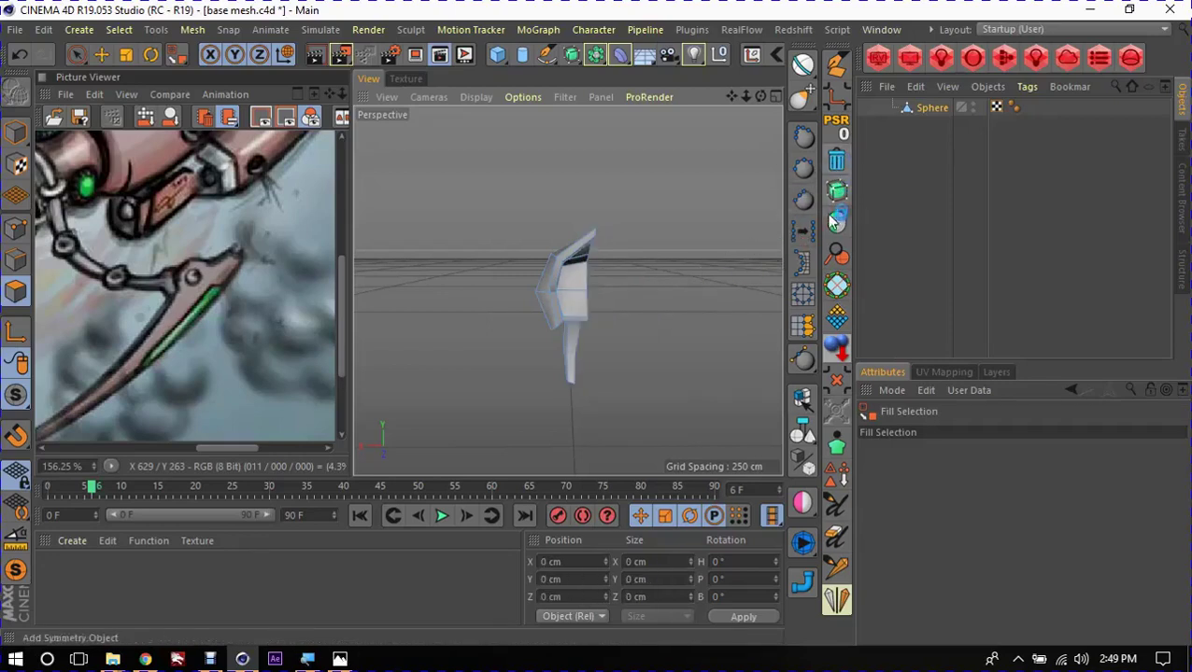
{"action": "left_click", "coordinate": [836, 222], "text": "alt"}
{"action": "key", "text": "e"}
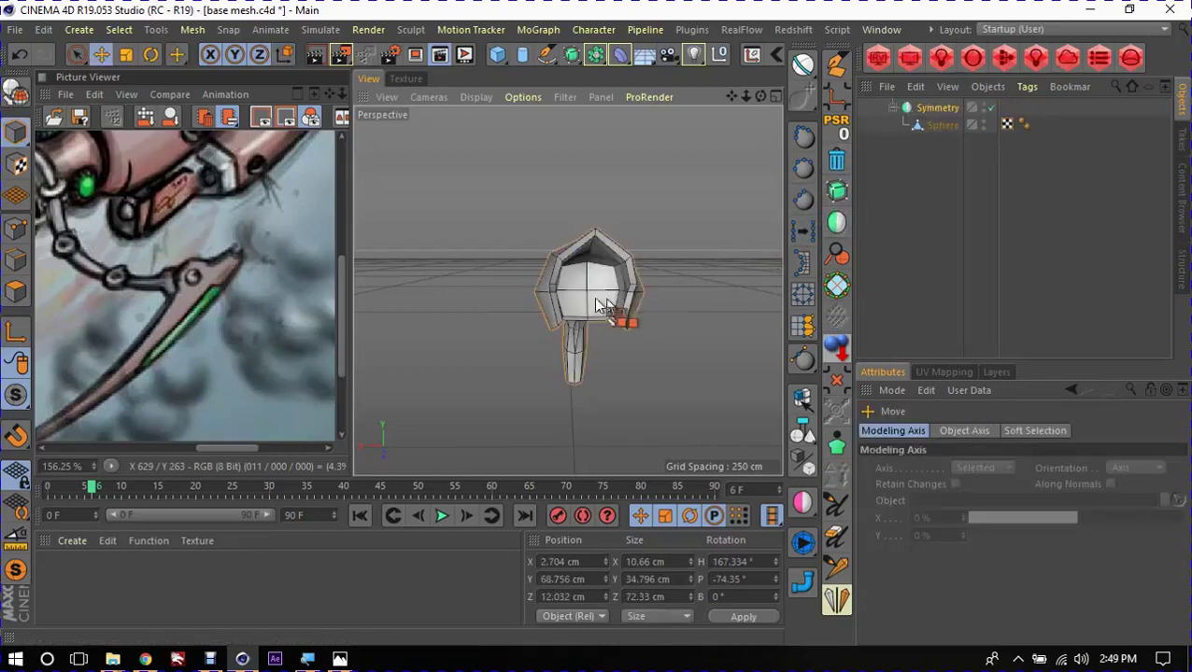
{"action": "left_click_drag", "start_coordinate": [675, 292], "coordinate": [681, 298], "text": "alt"}
{"action": "scroll", "coordinate": [458, 231], "scroll_direction": "up", "scroll_amount": 5}
{"action": "left_click_drag", "start_coordinate": [495, 271], "coordinate": [673, 258], "text": "alt"}
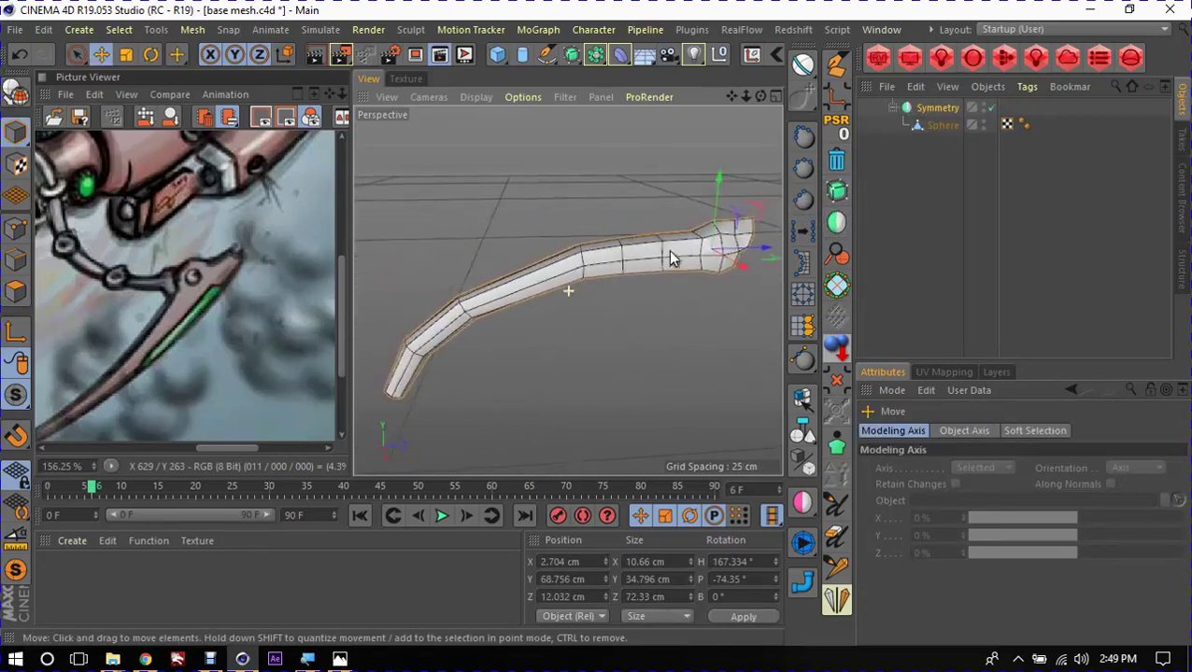
{"action": "scroll", "coordinate": [607, 284], "scroll_direction": "down", "scroll_amount": 5}
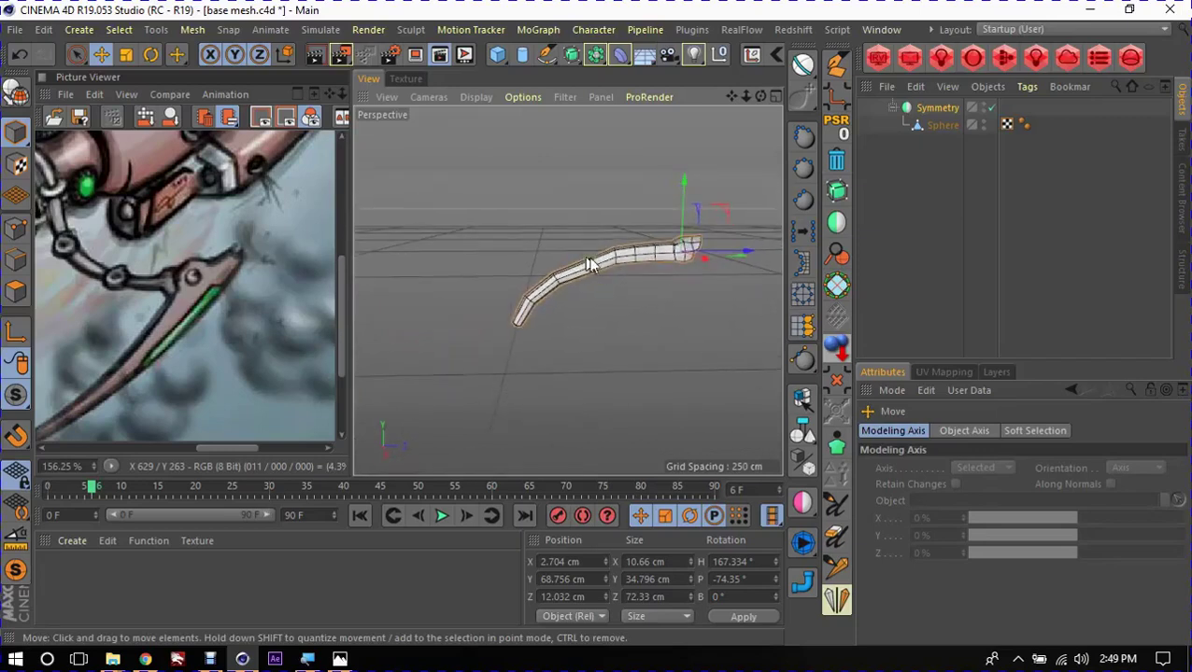
Step: Select the Sphere under Symmetry and clear the tip element selection
{"action": "left_click", "coordinate": [924, 126]}
{"action": "mouse_move", "coordinate": [602, 269]}
{"action": "left_mouse_down", "text": "alt"}
{"action": "mouse_move", "coordinate": [614, 285]}
{"action": "mouse_move", "coordinate": [579, 291]}
{"action": "mouse_move", "coordinate": [608, 268]}
{"action": "left_mouse_up", "text": "alt"}
{"action": "left_click", "coordinate": [611, 271]}
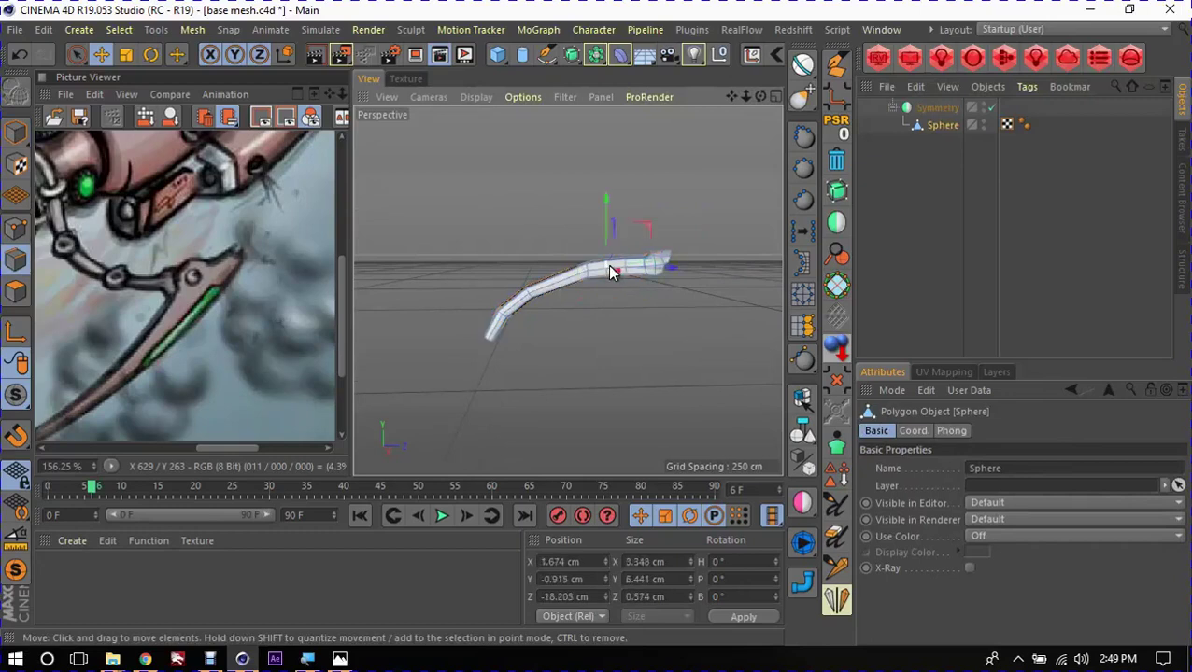
{"action": "left_click", "coordinate": [627, 322]}
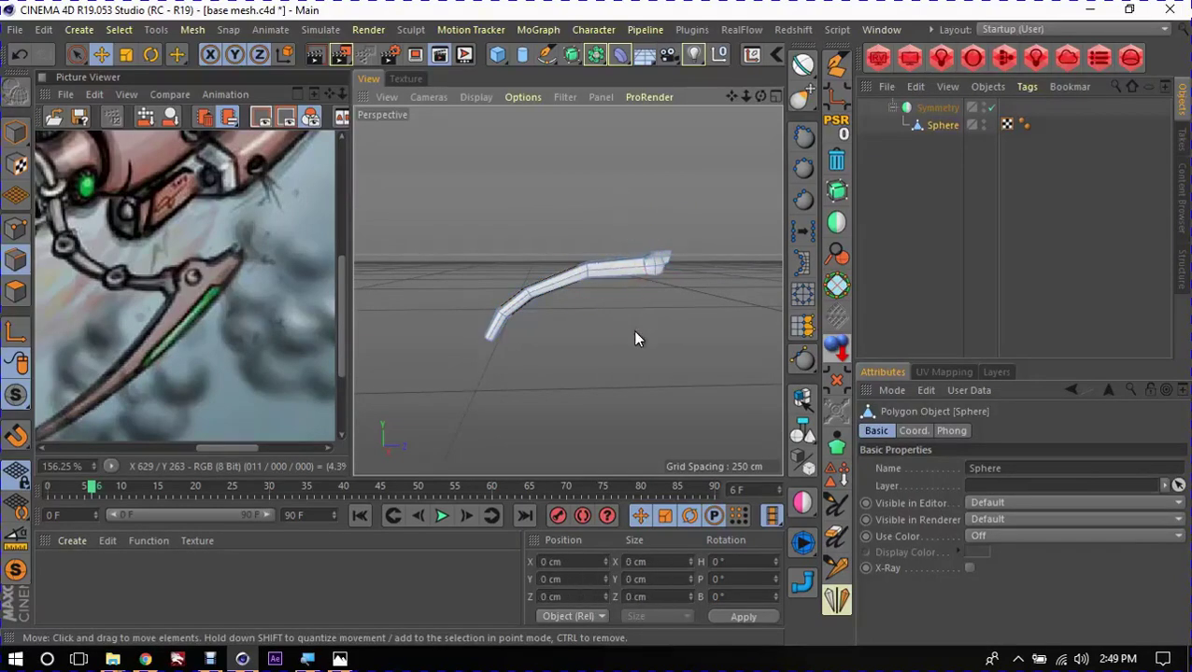
{"action": "right_click", "coordinate": [538, 325]}
Step: Smear the claw's lower end downward with the Brush at about 10 cm, then 25 cm radius
{"action": "left_click", "coordinate": [584, 217]}
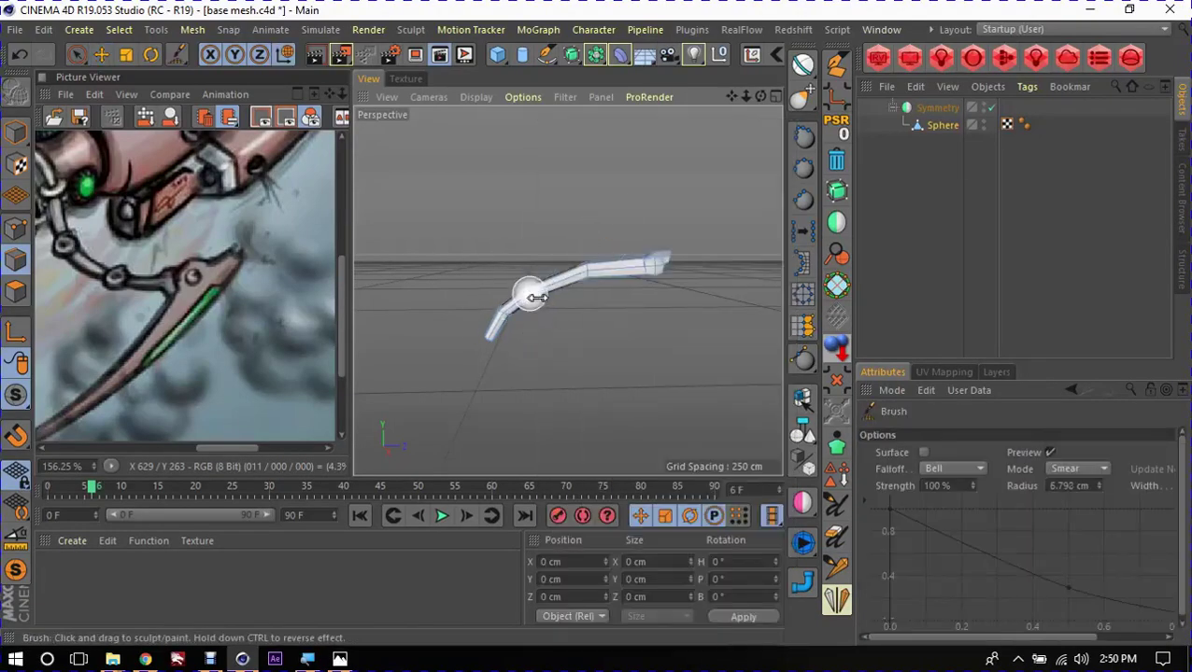
{"action": "middle_click_drag", "start_coordinate": [537, 297], "coordinate": [531, 303]}
{"action": "left_click_drag", "start_coordinate": [532, 287], "coordinate": [493, 349]}
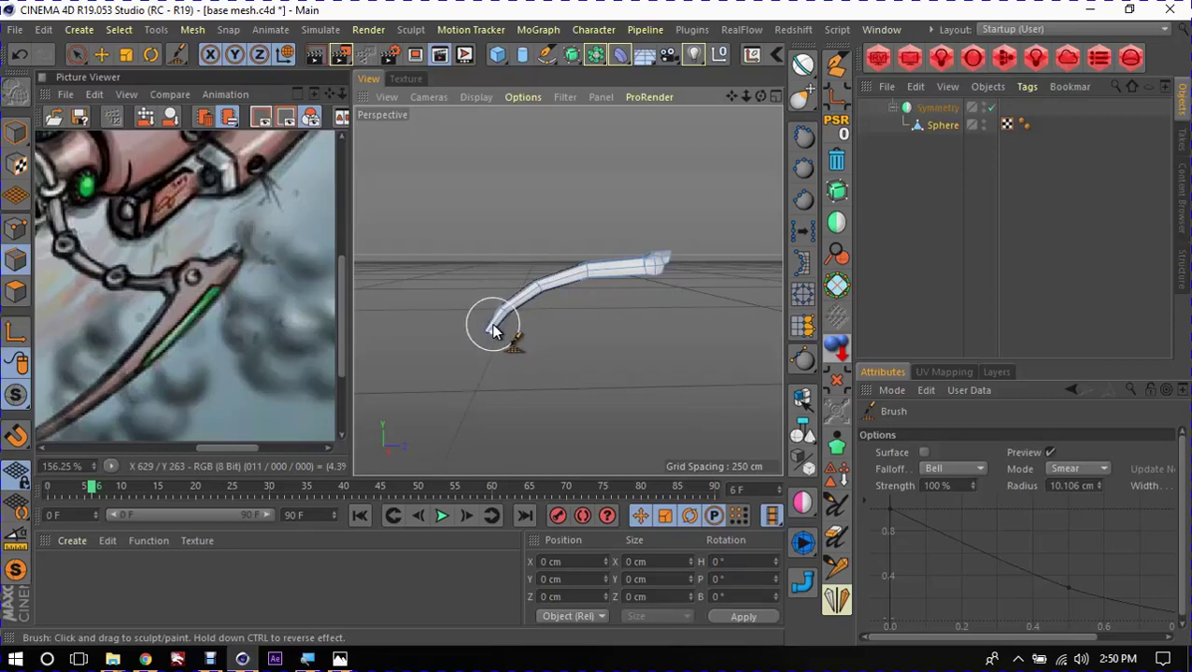
{"action": "scroll", "coordinate": [252, 269], "scroll_direction": "down", "scroll_amount": 2}
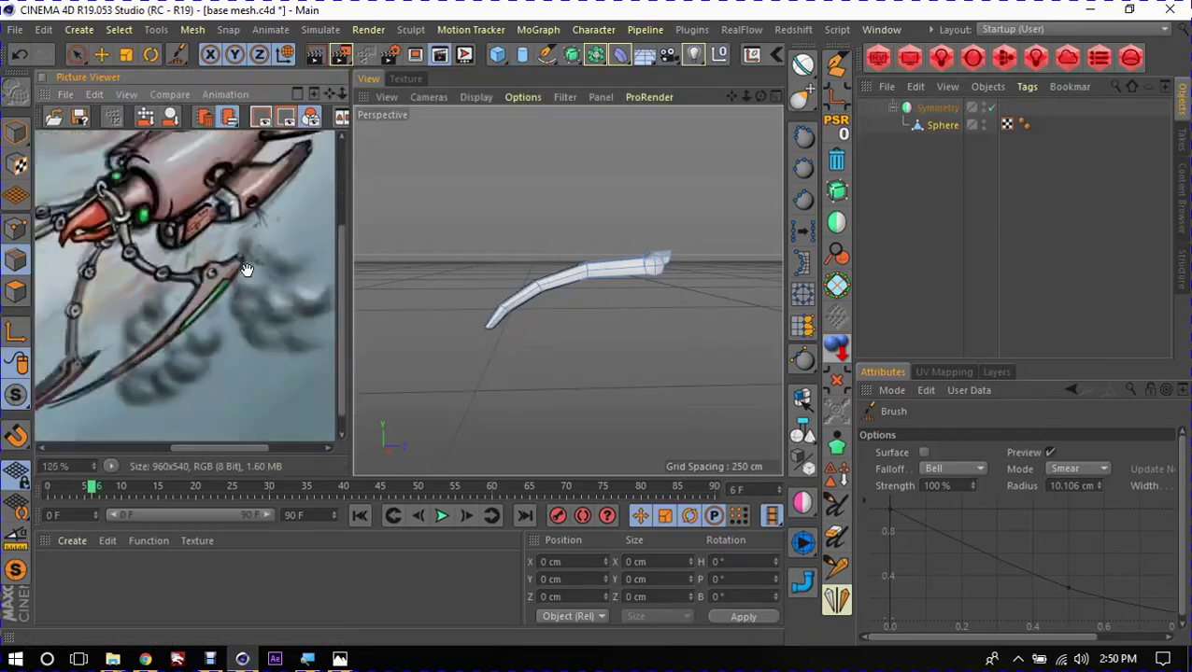
{"action": "scroll", "coordinate": [187, 285], "scroll_direction": "down", "scroll_amount": 2}
{"action": "left_click_drag", "start_coordinate": [174, 290], "coordinate": [327, 292]}
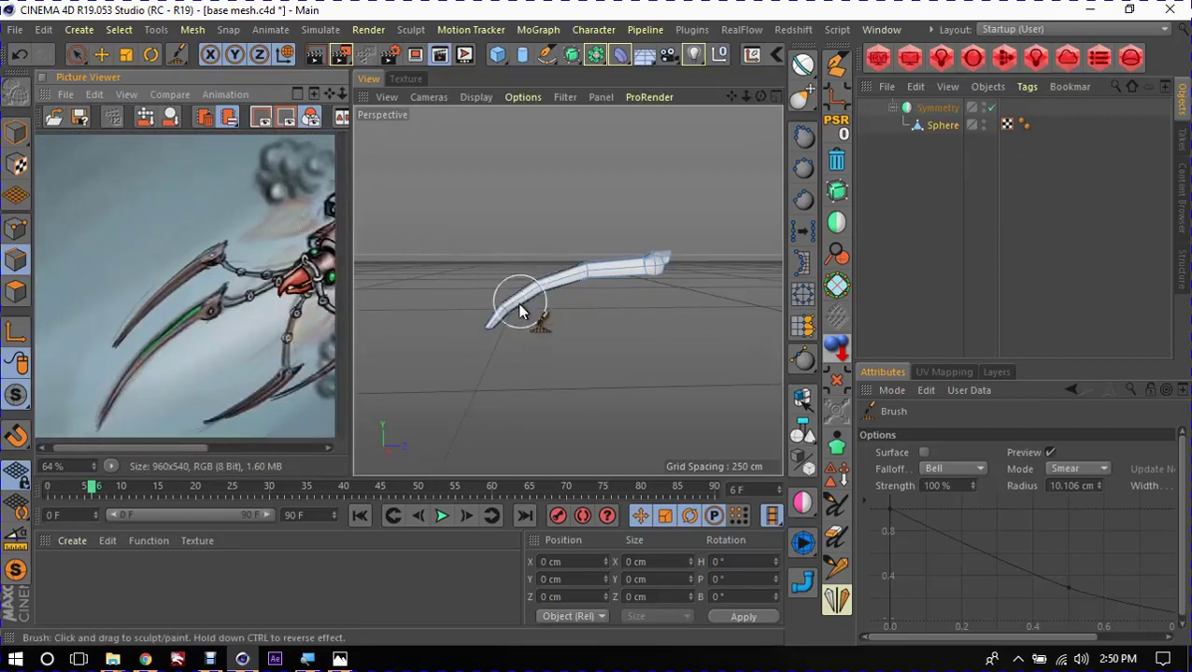
{"action": "middle_click_drag", "start_coordinate": [521, 306], "coordinate": [515, 304]}
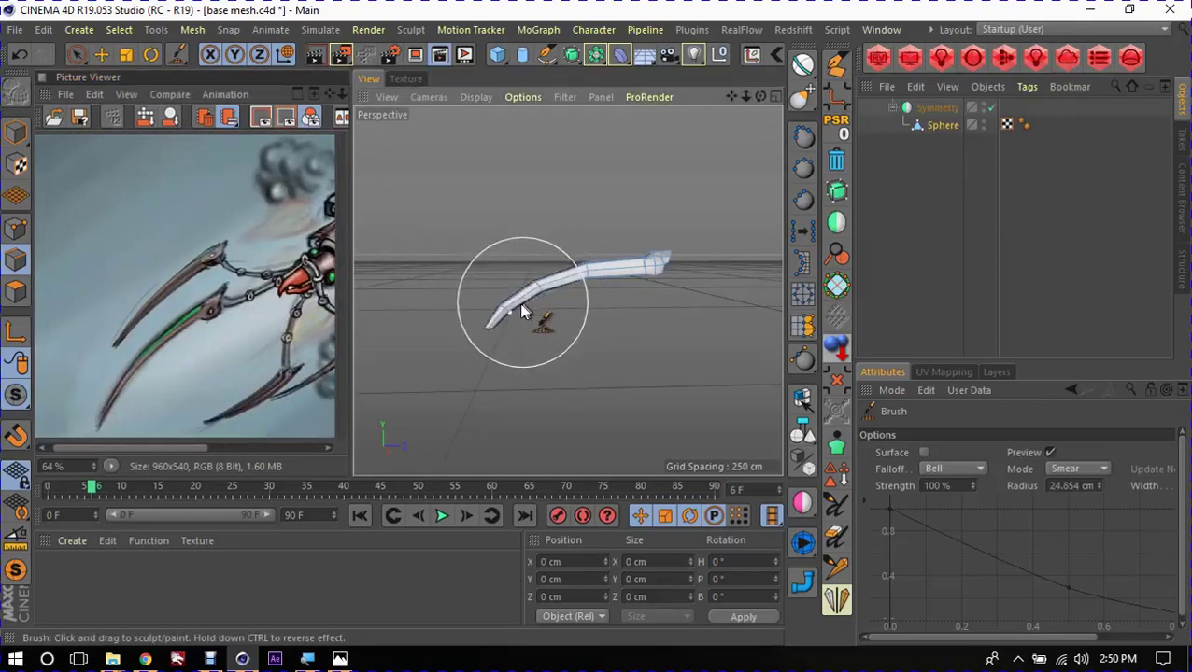
{"action": "mouse_move", "coordinate": [515, 299]}
{"action": "left_mouse_down"}
{"action": "mouse_move", "coordinate": [467, 325]}
{"action": "mouse_move", "coordinate": [582, 272]}
{"action": "mouse_move", "coordinate": [574, 285]}
{"action": "mouse_move", "coordinate": [540, 273]}
{"action": "mouse_move", "coordinate": [558, 269]}
{"action": "mouse_move", "coordinate": [519, 282]}
{"action": "mouse_move", "coordinate": [463, 340]}
{"action": "left_mouse_up"}
Step: Zoom in on the claw's blade tip and select the Sphere mesh
{"action": "key", "text": "e"}
{"action": "mouse_move", "coordinate": [513, 308]}
{"action": "left_mouse_down", "text": "alt"}
{"action": "mouse_move", "coordinate": [364, 271]}
{"action": "mouse_move", "coordinate": [583, 245]}
{"action": "left_mouse_up", "text": "alt"}
{"action": "scroll", "coordinate": [651, 233], "scroll_direction": "up", "scroll_amount": 3}
{"action": "scroll", "coordinate": [683, 220], "scroll_direction": "up", "scroll_amount": 4}
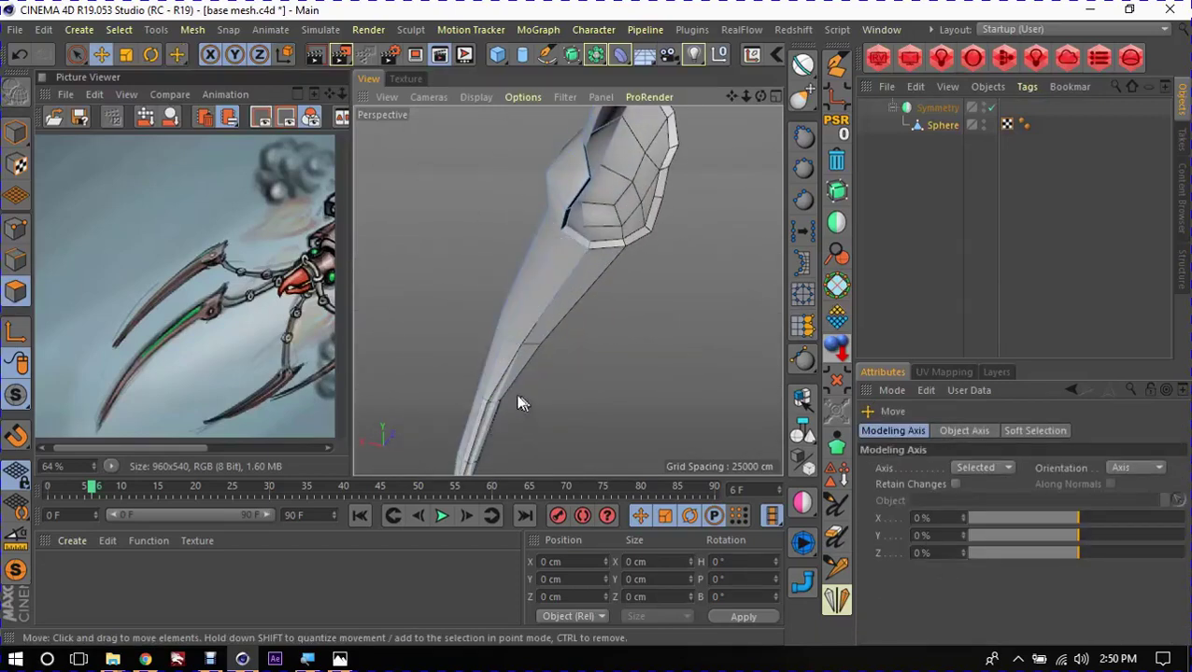
{"action": "mouse_move", "coordinate": [521, 403]}
{"action": "left_mouse_down", "text": "alt"}
{"action": "mouse_move", "coordinate": [540, 301]}
{"action": "mouse_move", "coordinate": [465, 335]}
{"action": "left_mouse_up", "text": "alt"}
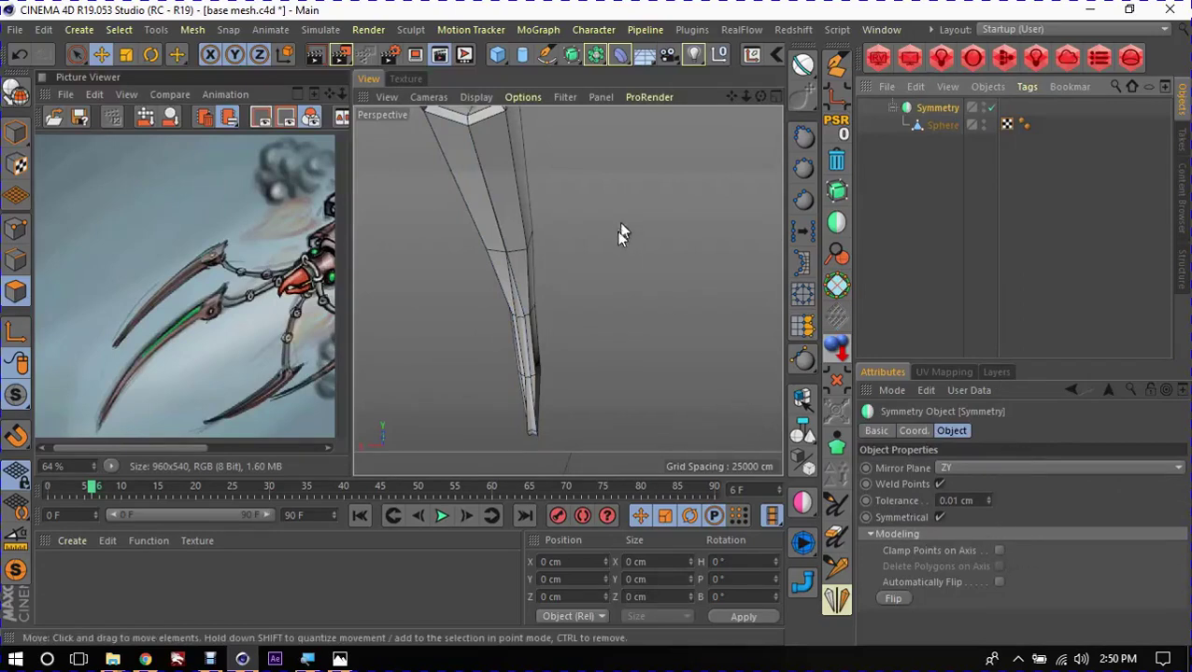
{"action": "left_click", "coordinate": [942, 125]}
{"action": "scroll", "coordinate": [523, 352], "scroll_direction": "up", "scroll_amount": 2}
{"action": "scroll", "coordinate": [540, 345], "scroll_direction": "up", "scroll_amount": 3}
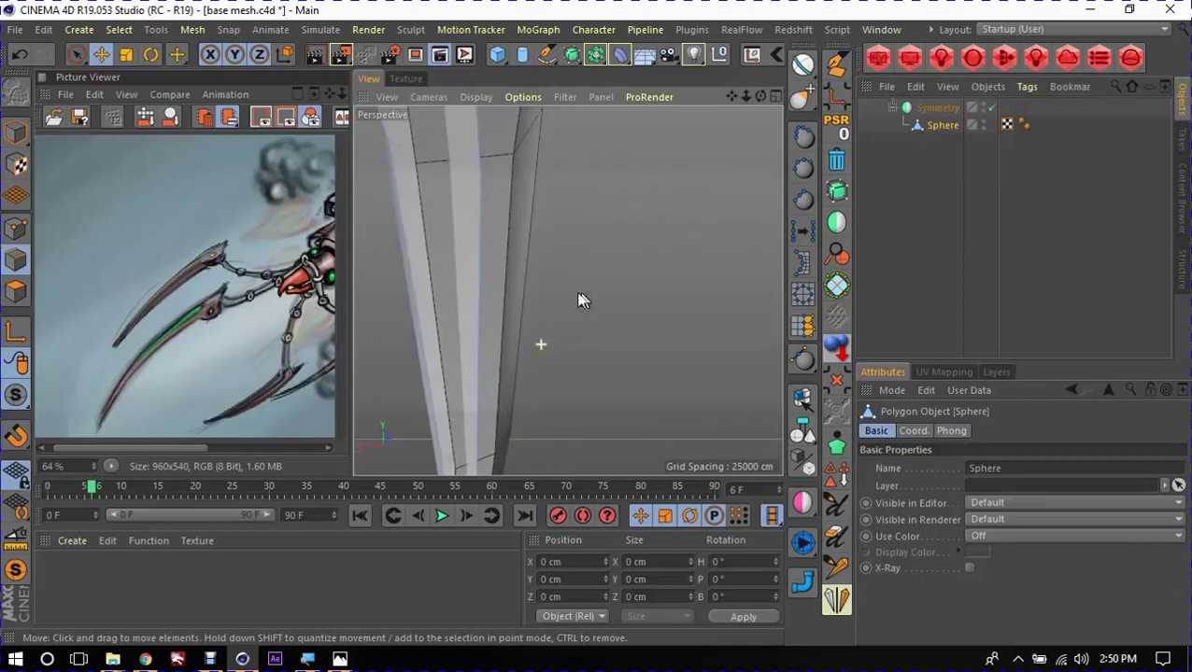
Step: Switch to Points mode with Live Selection active on the blade tip
{"action": "left_click", "coordinate": [478, 174]}
{"action": "scroll", "coordinate": [612, 232], "scroll_direction": "down", "scroll_amount": 5}
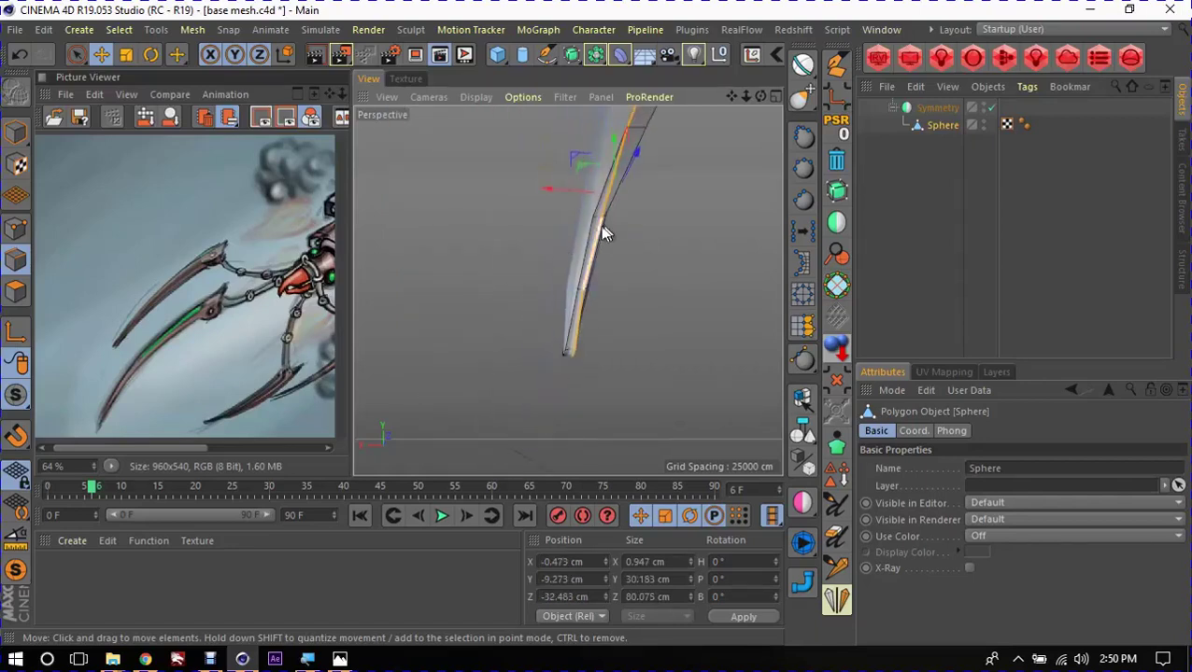
{"action": "mouse_move", "coordinate": [602, 233]}
{"action": "left_mouse_down", "text": "alt"}
{"action": "mouse_move", "coordinate": [599, 332]}
{"action": "mouse_move", "coordinate": [675, 378]}
{"action": "mouse_move", "coordinate": [567, 332]}
{"action": "mouse_move", "coordinate": [504, 326]}
{"action": "left_mouse_up", "text": "alt"}
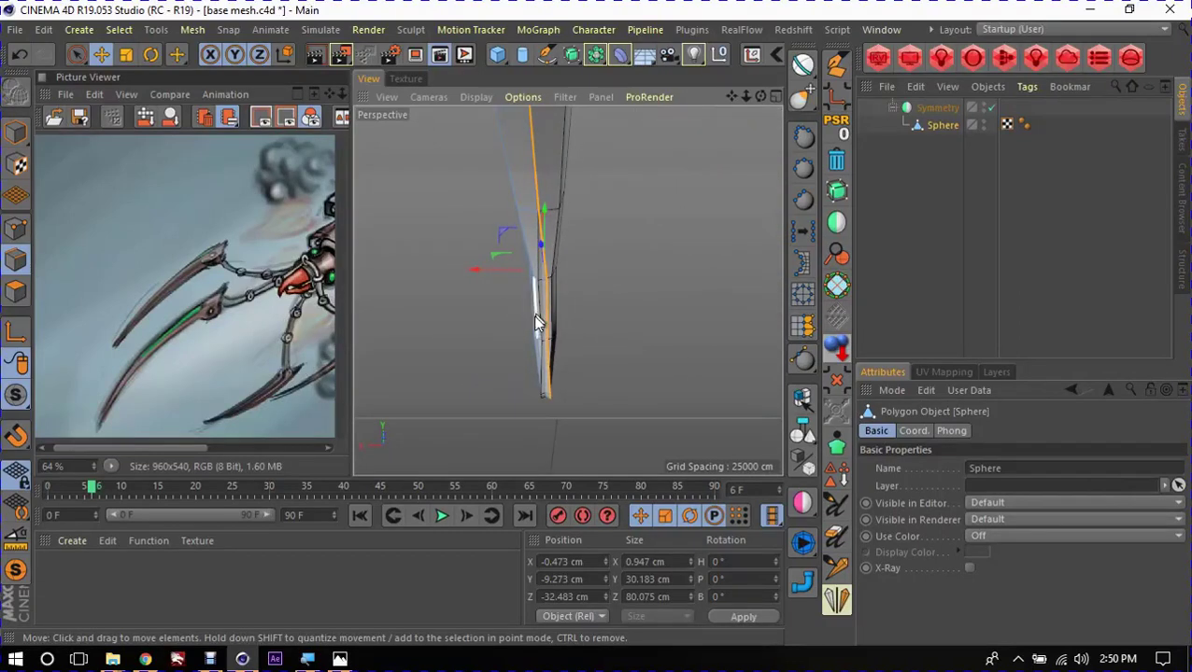
{"action": "key", "text": "Return"}
{"action": "key", "text": "9"}
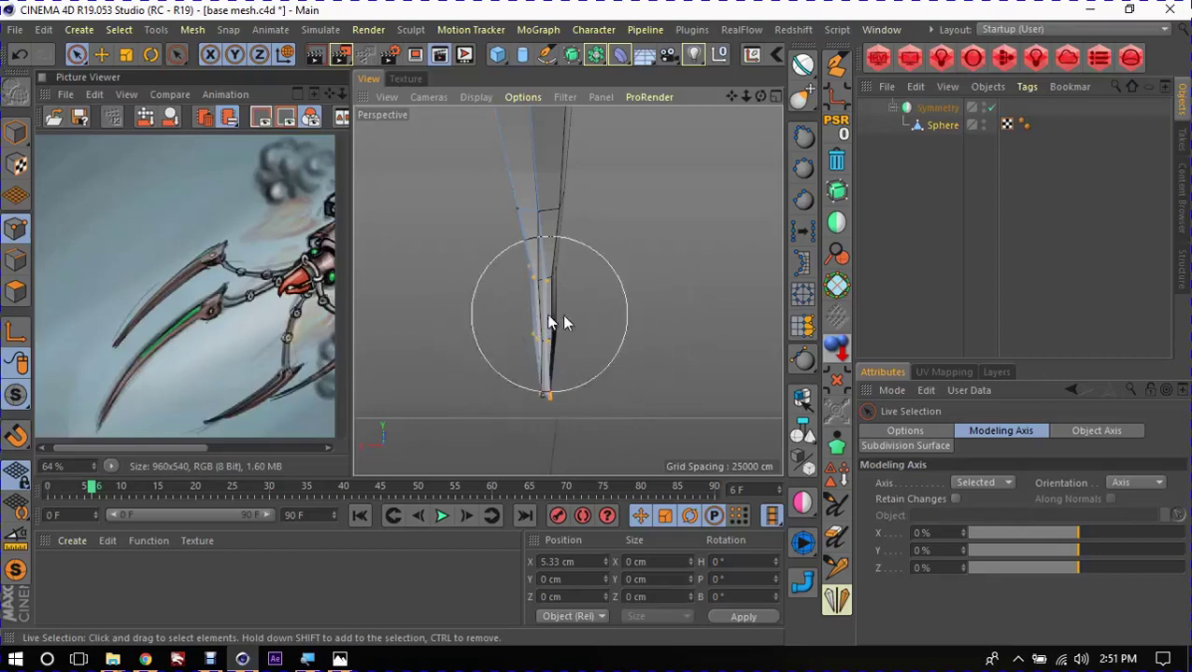
Step: Select the blade-tip centre points and set their X position to 0 cm
{"action": "mouse_move", "coordinate": [561, 314]}
{"action": "left_mouse_down"}
{"action": "mouse_move", "coordinate": [519, 331]}
{"action": "mouse_move", "coordinate": [734, 361]}
{"action": "left_mouse_up"}
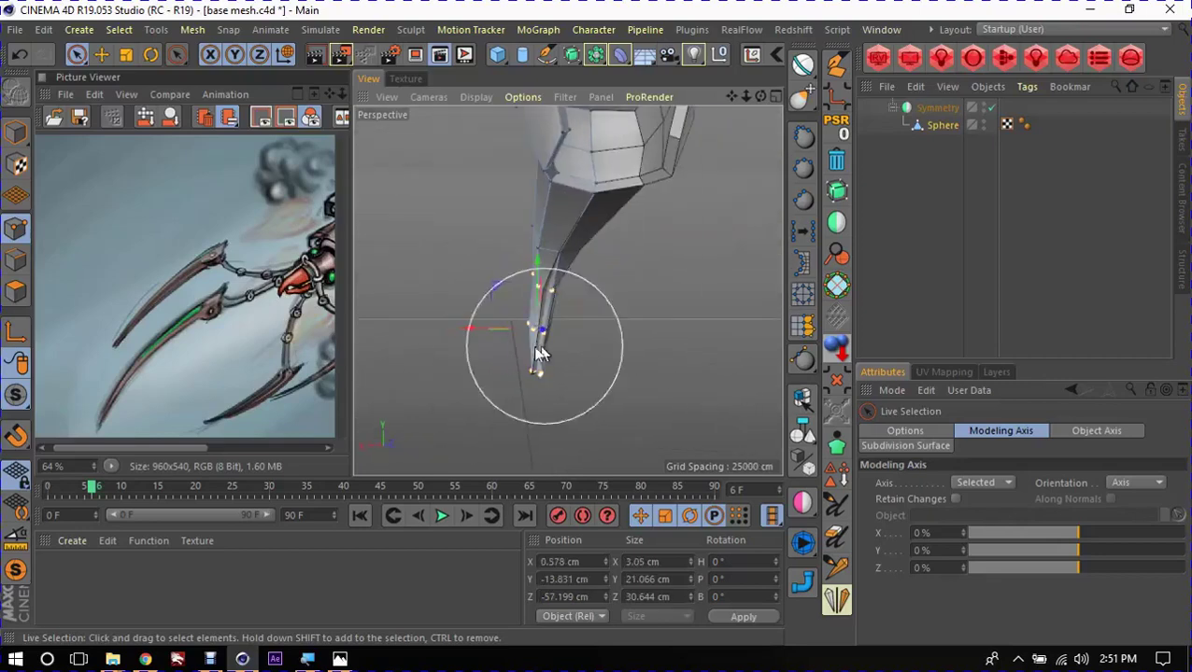
{"action": "key", "text": "e"}
{"action": "mouse_move", "coordinate": [479, 337]}
{"action": "left_mouse_down"}
{"action": "mouse_move", "coordinate": [461, 337]}
{"action": "mouse_move", "coordinate": [529, 292]}
{"action": "mouse_move", "coordinate": [543, 206]}
{"action": "mouse_move", "coordinate": [539, 252]}
{"action": "left_mouse_up"}
{"action": "scroll", "coordinate": [540, 305], "scroll_direction": "down", "scroll_amount": 3}
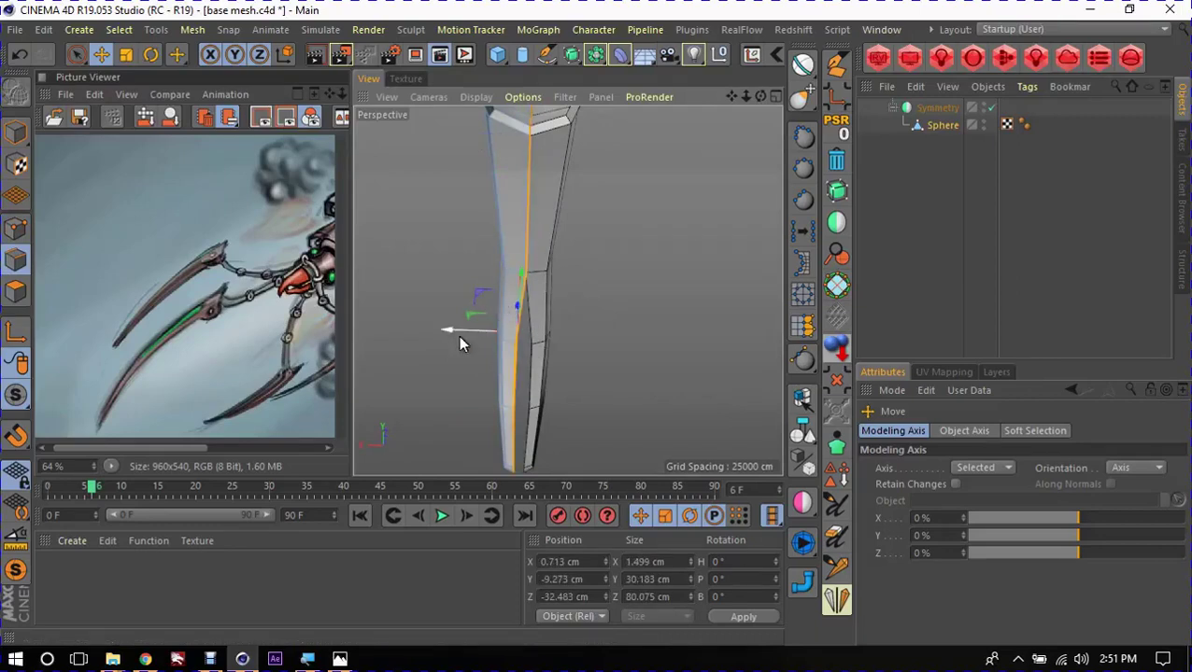
{"action": "left_click_drag", "start_coordinate": [452, 330], "coordinate": [451, 339]}
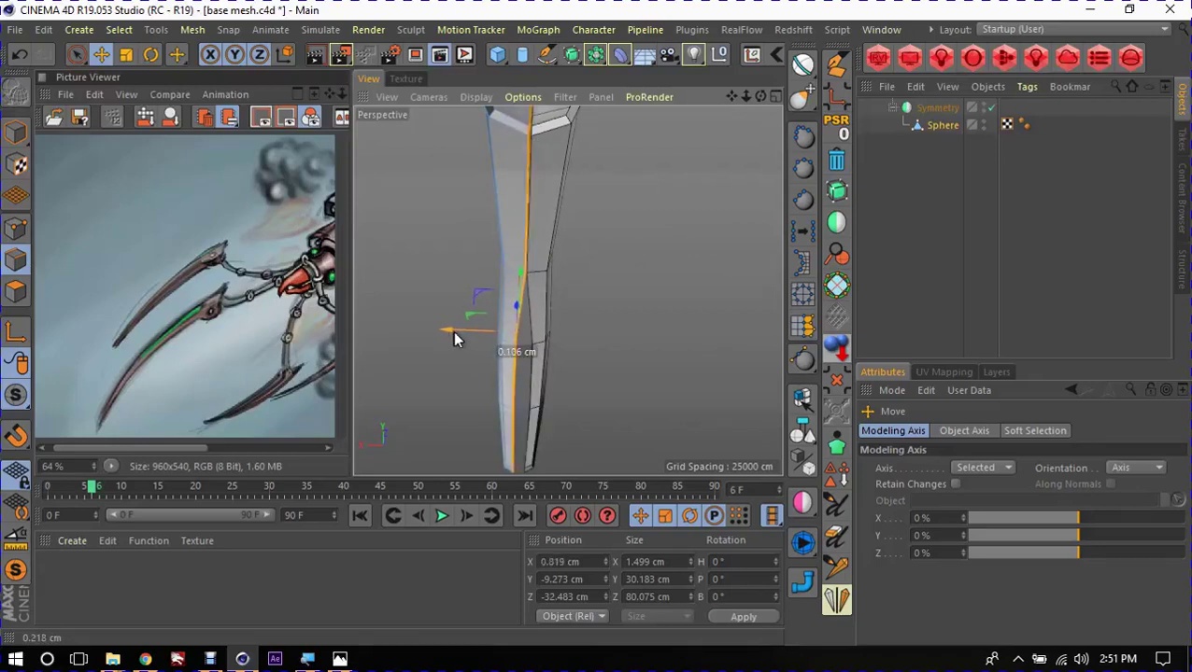
{"action": "left_click_drag", "start_coordinate": [452, 332], "coordinate": [459, 332]}
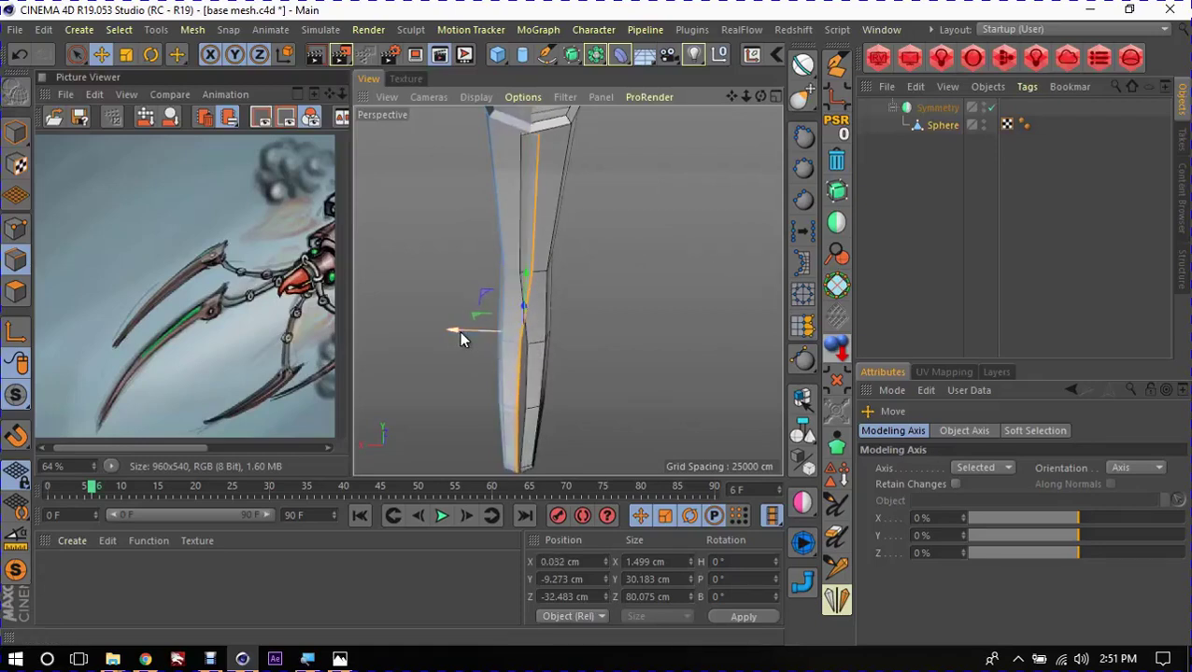
{"action": "left_click", "coordinate": [590, 562]}
{"action": "type", "text": "0"}
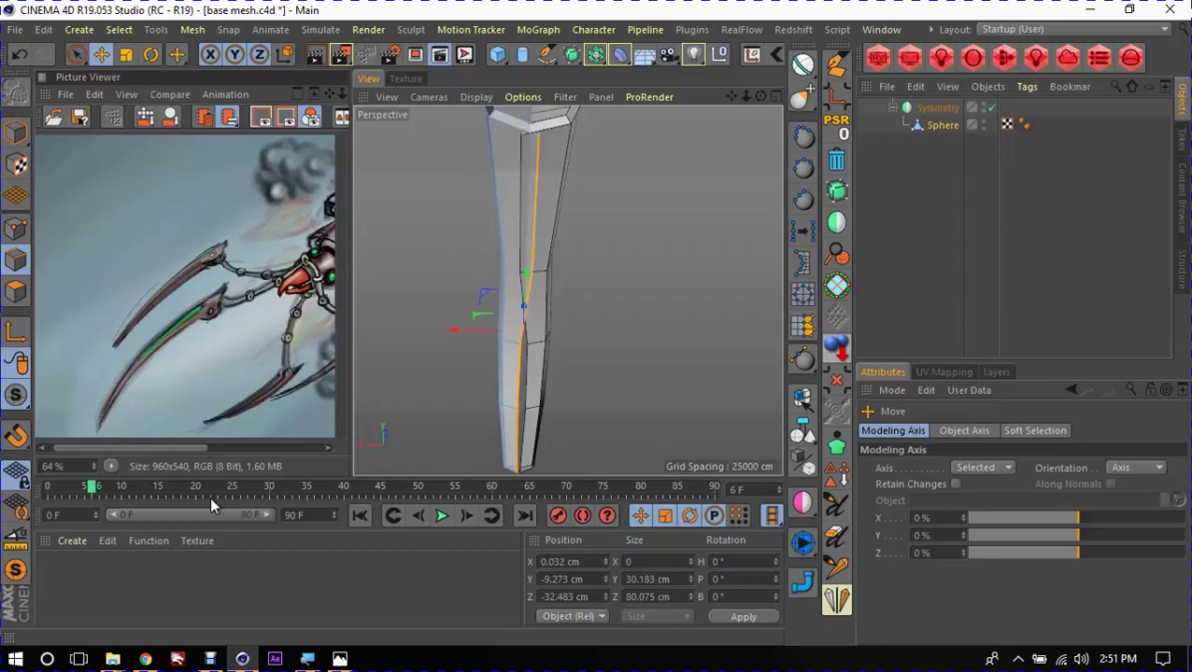
{"action": "key", "text": "Return"}
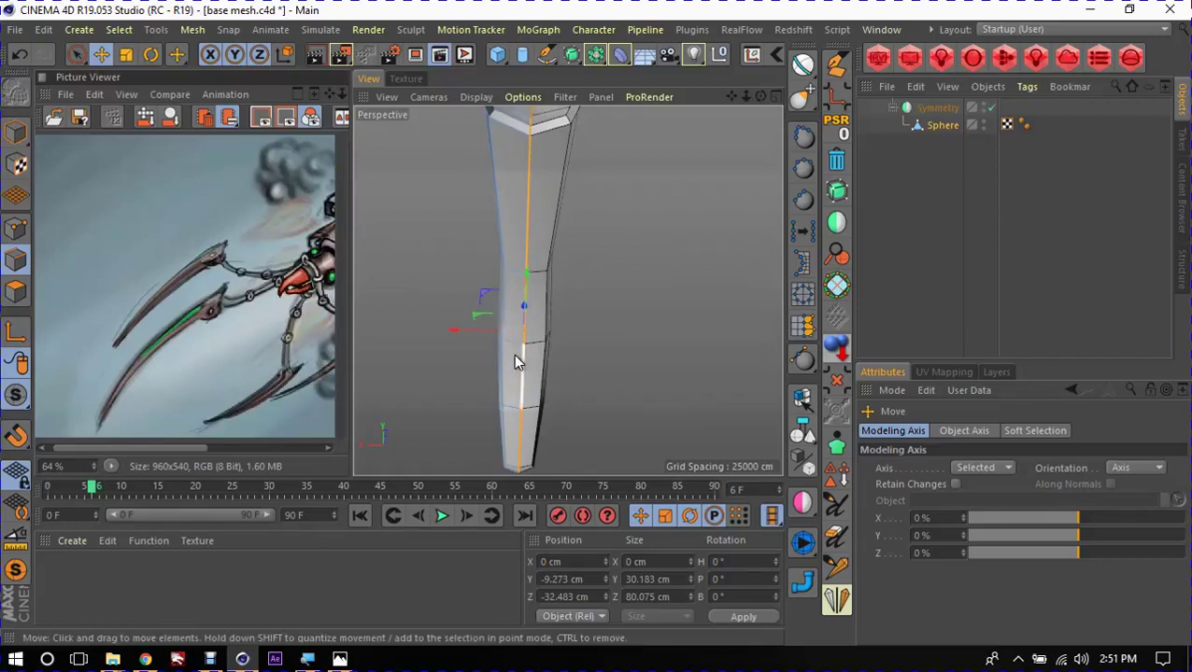
Step: Reselect the tentacle's Sphere mesh under Symmetry with Live Selection active
{"action": "mouse_move", "coordinate": [513, 354]}
{"action": "left_mouse_down", "text": "alt"}
{"action": "mouse_move", "coordinate": [518, 319]}
{"action": "mouse_move", "coordinate": [553, 404]}
{"action": "mouse_move", "coordinate": [594, 323]}
{"action": "mouse_move", "coordinate": [504, 379]}
{"action": "mouse_move", "coordinate": [564, 439]}
{"action": "mouse_move", "coordinate": [596, 439]}
{"action": "mouse_move", "coordinate": [526, 403]}
{"action": "mouse_move", "coordinate": [601, 356]}
{"action": "left_mouse_up", "text": "alt"}
{"action": "left_click", "coordinate": [935, 109]}
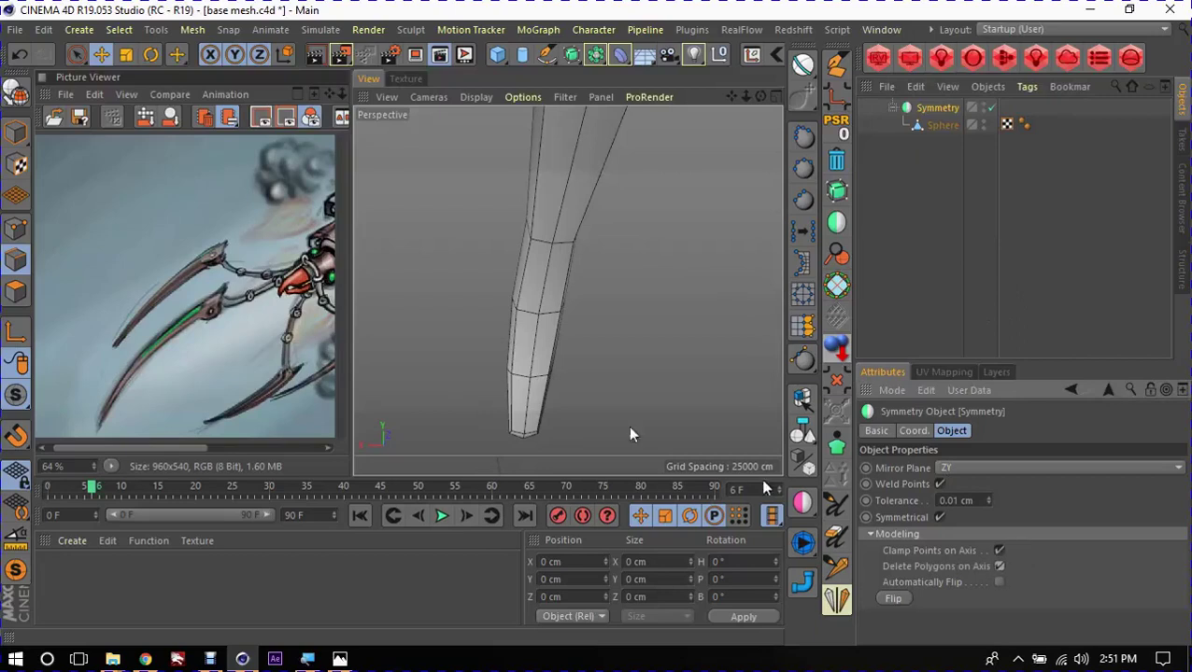
{"action": "left_click", "coordinate": [942, 125]}
{"action": "left_click_drag", "start_coordinate": [619, 353], "coordinate": [590, 304], "text": "alt"}
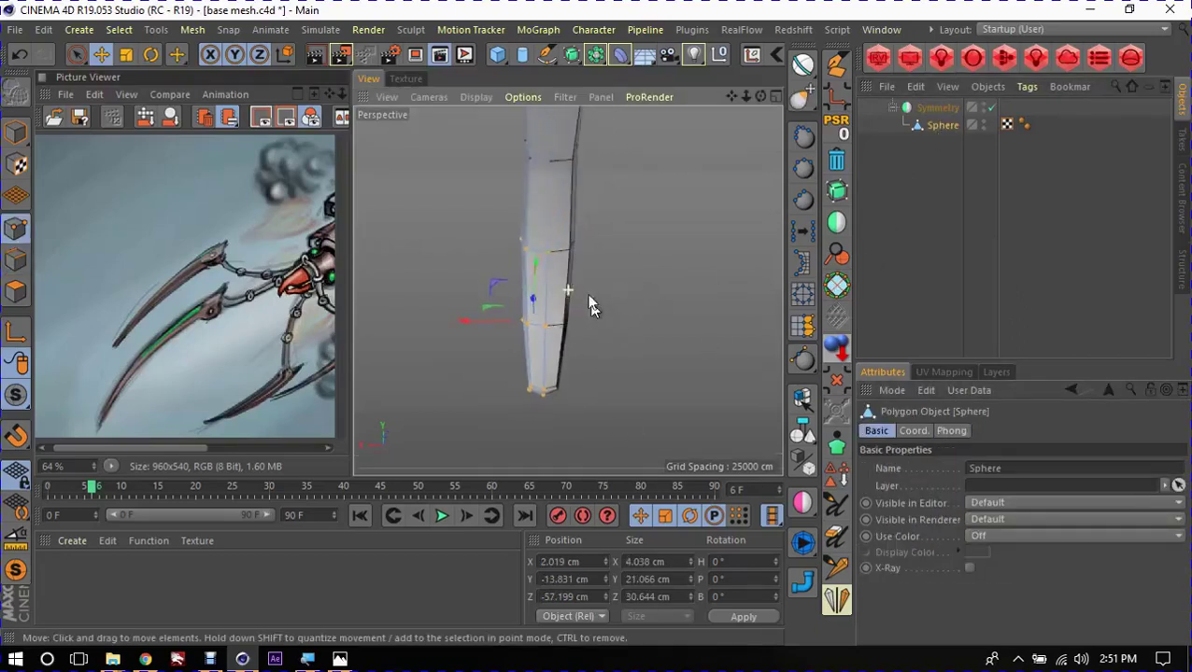
{"action": "key", "text": "9"}
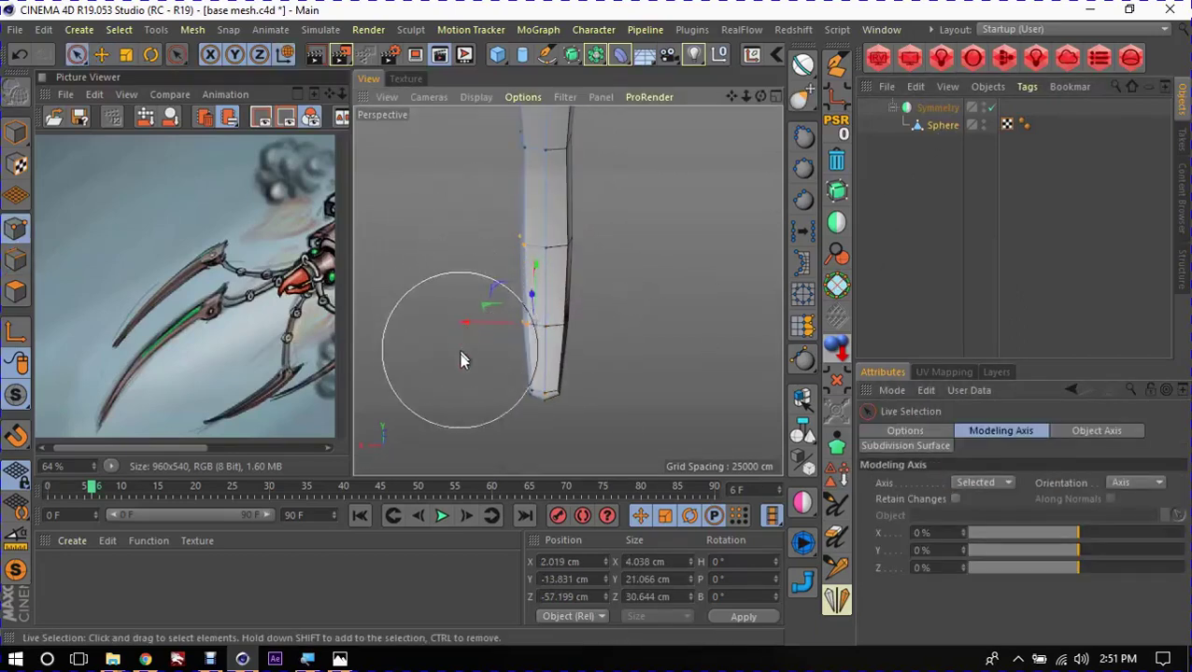
{"action": "mouse_move", "coordinate": [461, 379]}
{"action": "left_mouse_down", "text": "alt"}
{"action": "mouse_move", "coordinate": [585, 371]}
{"action": "mouse_move", "coordinate": [464, 332]}
{"action": "mouse_move", "coordinate": [497, 341]}
{"action": "mouse_move", "coordinate": [474, 266]}
{"action": "mouse_move", "coordinate": [523, 271]}
{"action": "mouse_move", "coordinate": [514, 330]}
{"action": "left_mouse_up", "text": "alt"}
Step: Pick a single vertex on the tube's edge and nudge it along X
{"action": "key", "text": "e"}
{"action": "key", "text": "9"}
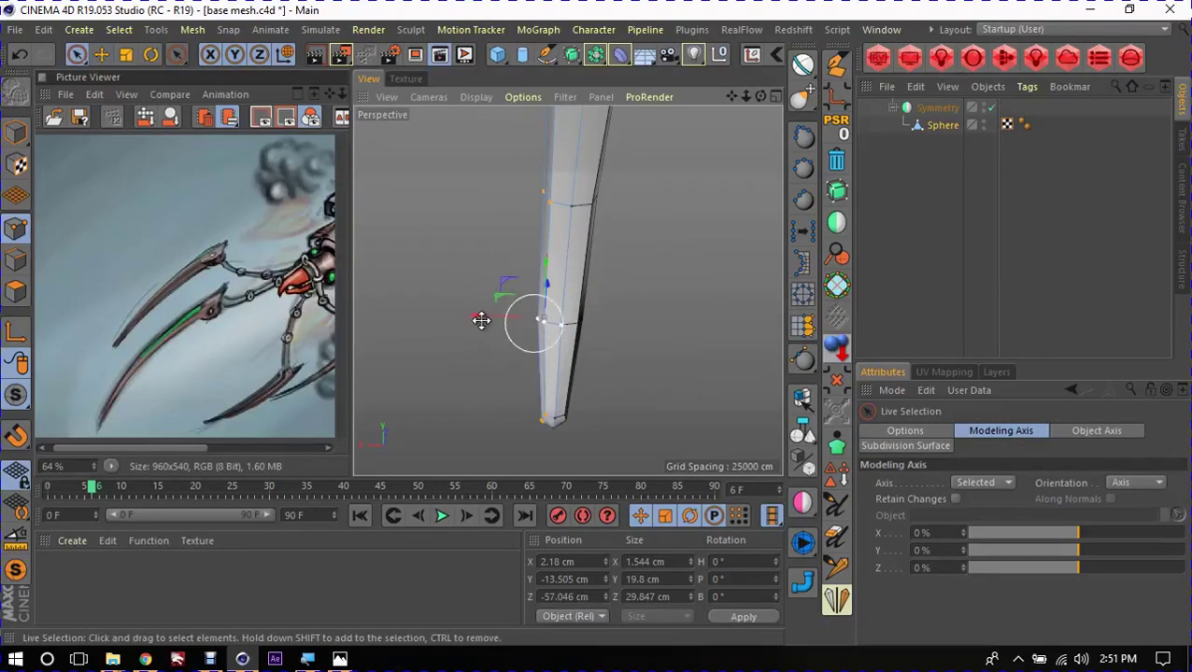
{"action": "scroll", "coordinate": [483, 326], "scroll_direction": "up", "scroll_amount": 3}
{"action": "scroll", "coordinate": [499, 318], "scroll_direction": "up", "scroll_amount": 3}
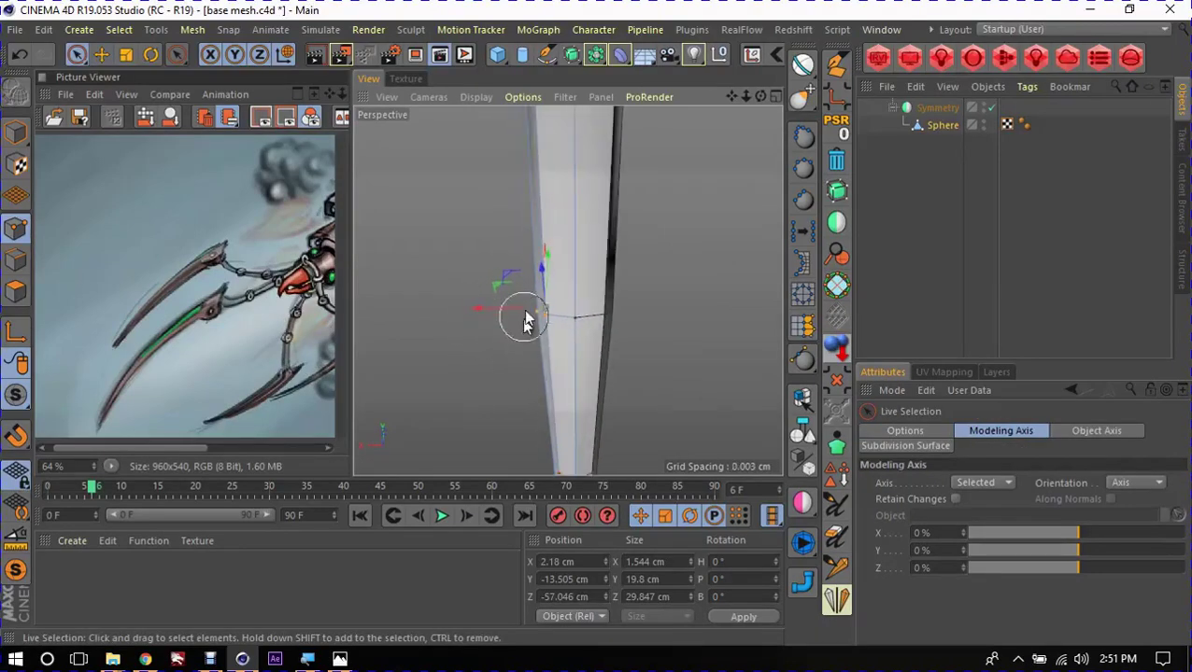
{"action": "left_click", "coordinate": [528, 302]}
{"action": "left_click_drag", "start_coordinate": [481, 317], "coordinate": [485, 325]}
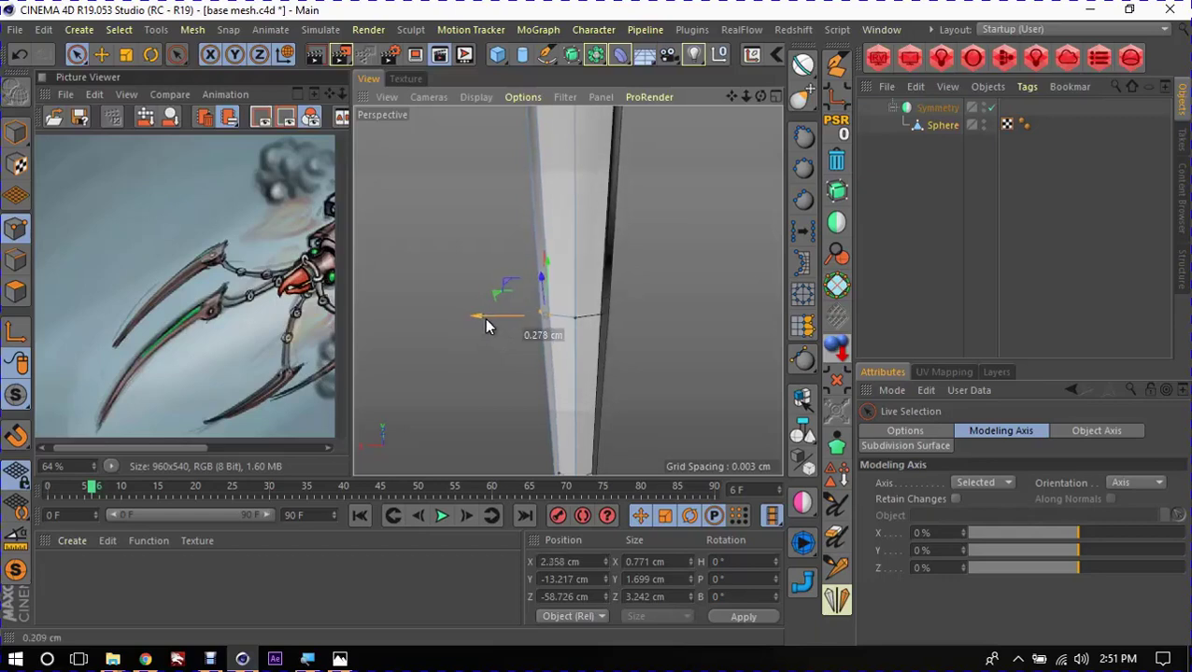
{"action": "scroll", "coordinate": [505, 316], "scroll_direction": "down", "scroll_amount": 5}
{"action": "mouse_move", "coordinate": [585, 261]}
{"action": "left_mouse_down", "text": "alt"}
{"action": "mouse_move", "coordinate": [558, 279]}
{"action": "mouse_move", "coordinate": [639, 458]}
{"action": "mouse_move", "coordinate": [599, 329]}
{"action": "mouse_move", "coordinate": [775, 369]}
{"action": "left_mouse_up", "text": "alt"}
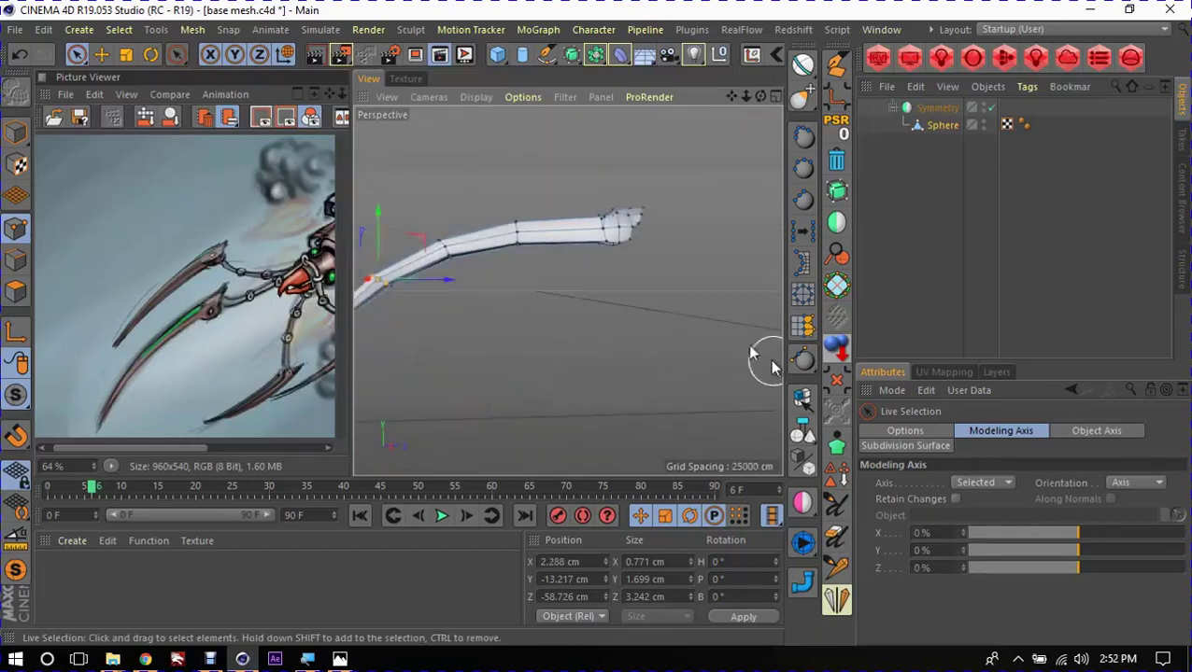
Step: Select the Sphere mesh inside Torus.2's Symmetry object, viewed from the side
{"action": "scroll", "coordinate": [616, 239], "scroll_direction": "down", "scroll_amount": 3}
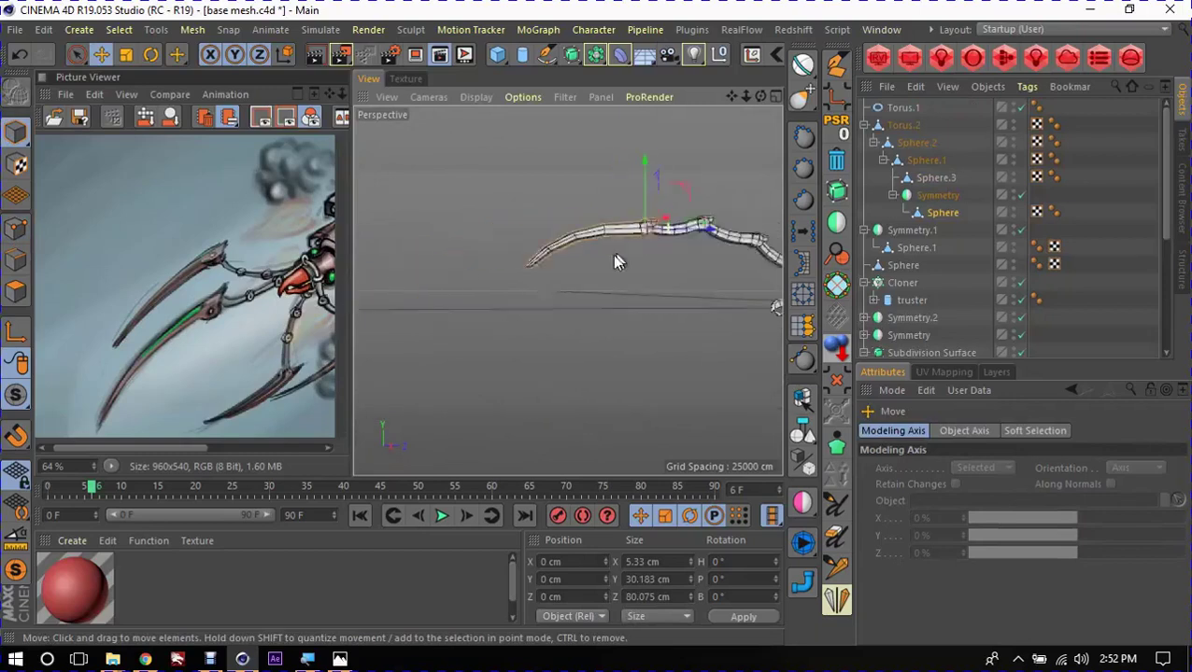
{"action": "mouse_move", "coordinate": [617, 261]}
{"action": "left_mouse_down", "text": "alt"}
{"action": "mouse_move", "coordinate": [659, 270]}
{"action": "mouse_move", "coordinate": [590, 269]}
{"action": "mouse_move", "coordinate": [600, 311]}
{"action": "mouse_move", "coordinate": [699, 340]}
{"action": "left_mouse_up", "text": "alt"}
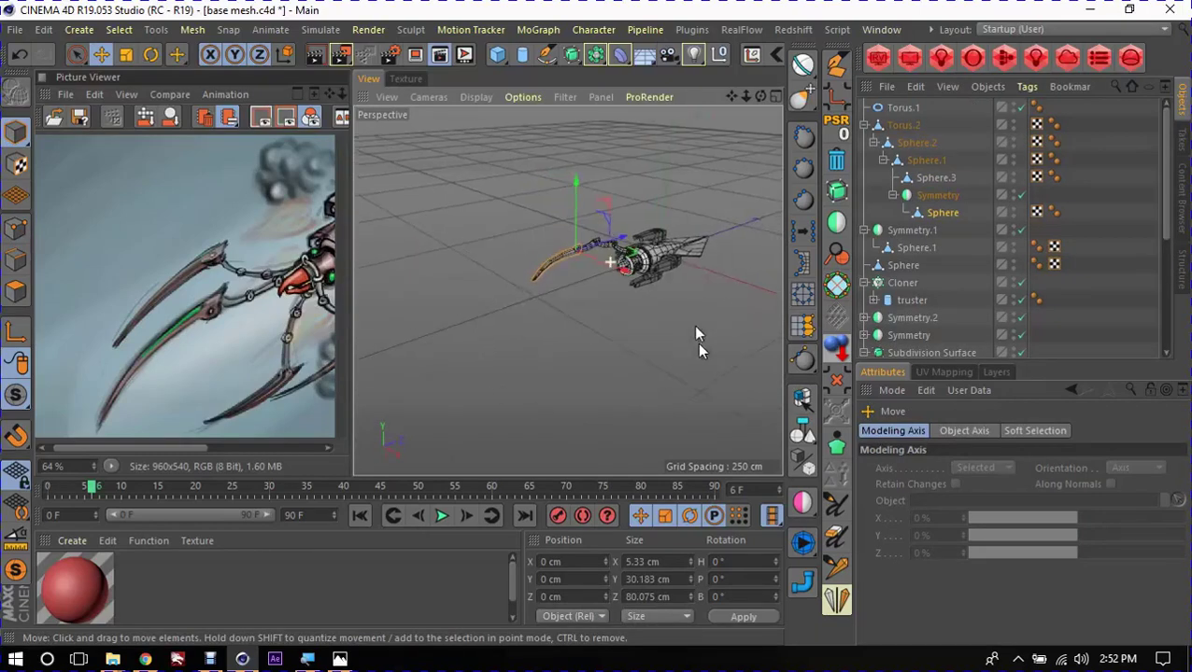
{"action": "right_click_drag", "start_coordinate": [699, 340], "coordinate": [721, 216], "text": "alt"}
{"action": "scroll", "coordinate": [685, 229], "scroll_direction": "down", "scroll_amount": 3}
{"action": "left_click_drag", "start_coordinate": [686, 229], "coordinate": [743, 222], "text": "alt"}
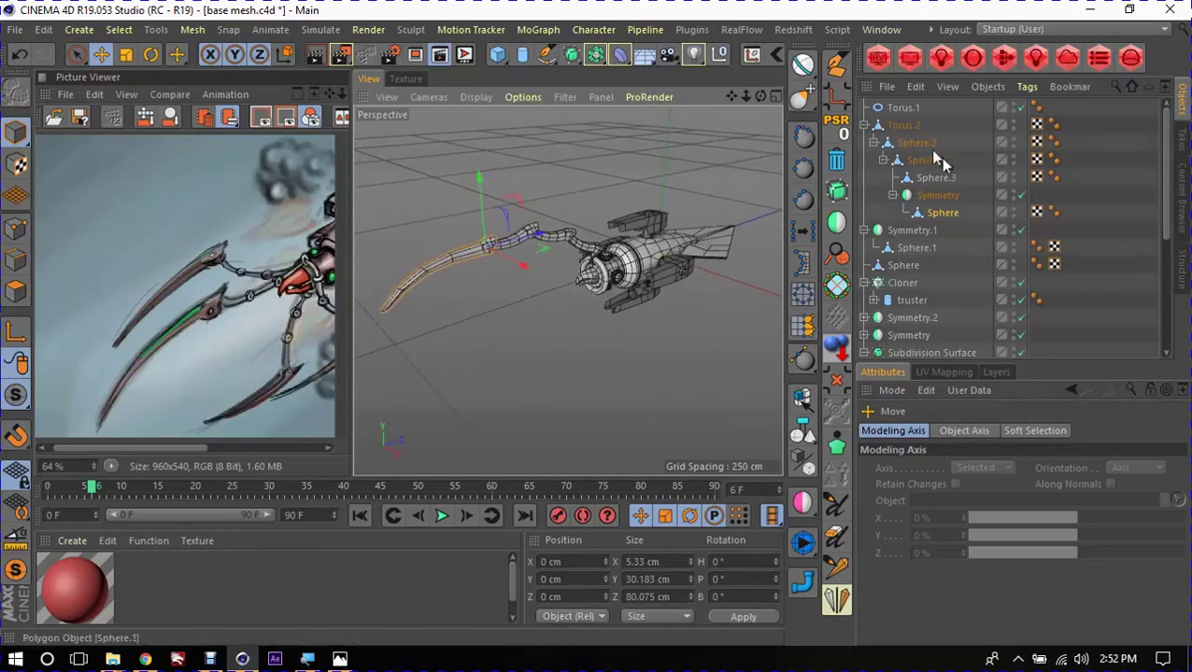
{"action": "left_click", "coordinate": [904, 125]}
{"action": "mouse_move", "coordinate": [560, 233]}
{"action": "left_mouse_down", "text": "alt"}
{"action": "mouse_move", "coordinate": [476, 221]}
{"action": "mouse_move", "coordinate": [544, 204]}
{"action": "mouse_move", "coordinate": [613, 357]}
{"action": "left_mouse_up", "text": "alt"}
{"action": "left_click", "coordinate": [616, 356]}
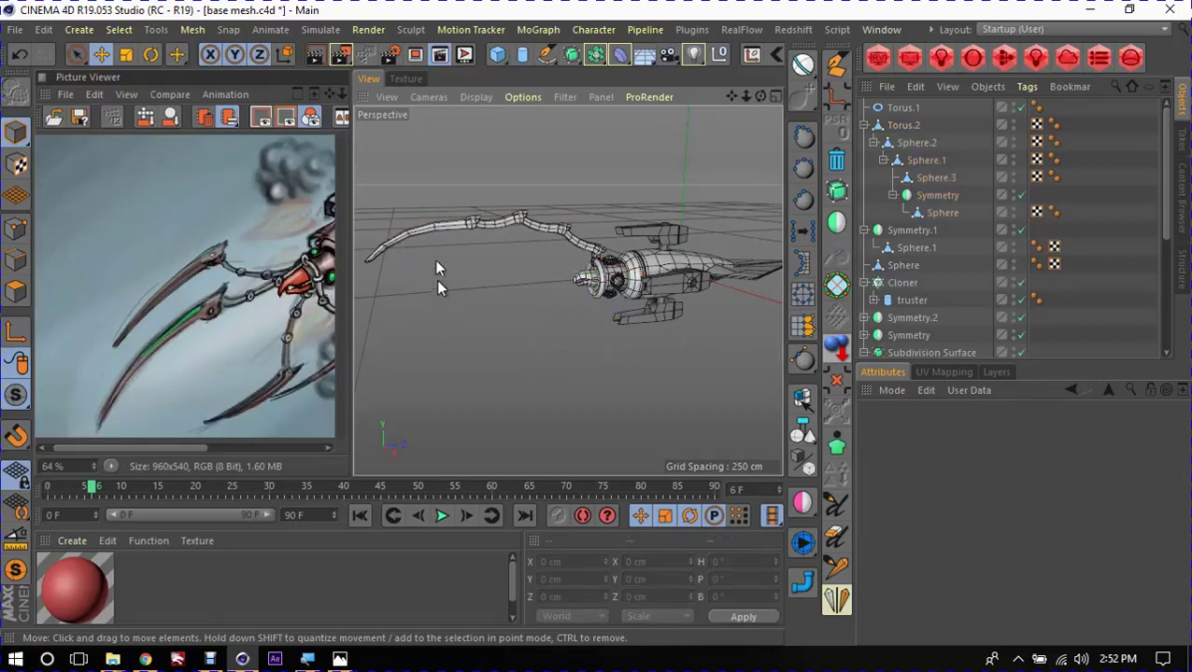
{"action": "left_click", "coordinate": [417, 229]}
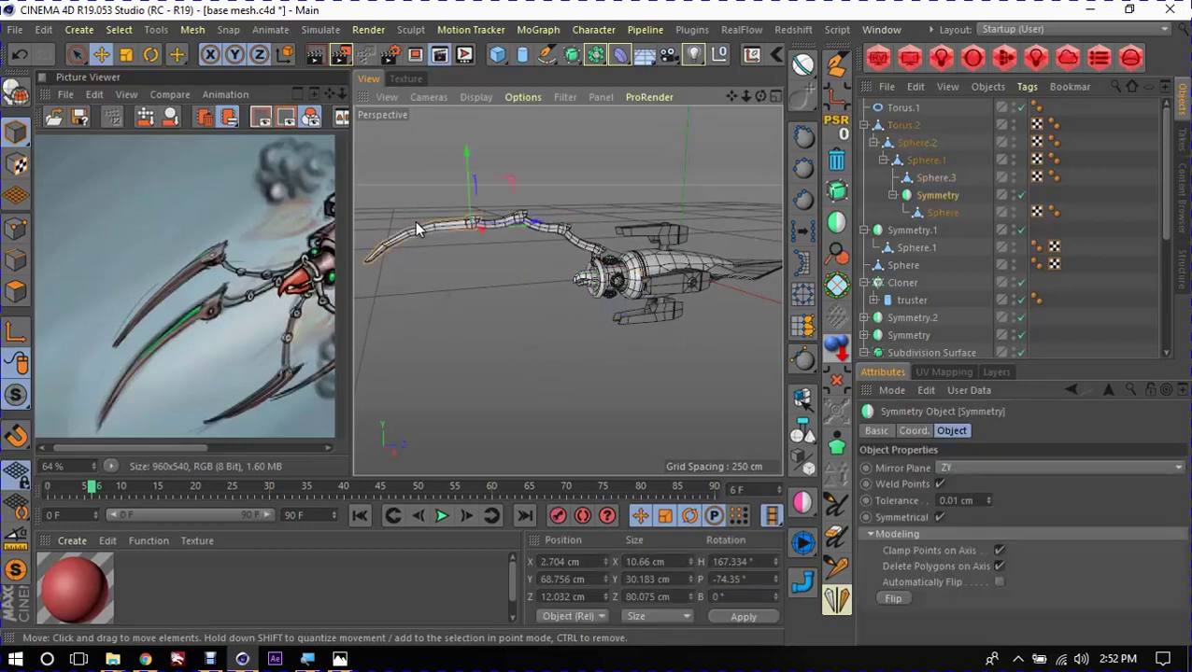
{"action": "left_click", "coordinate": [942, 213]}
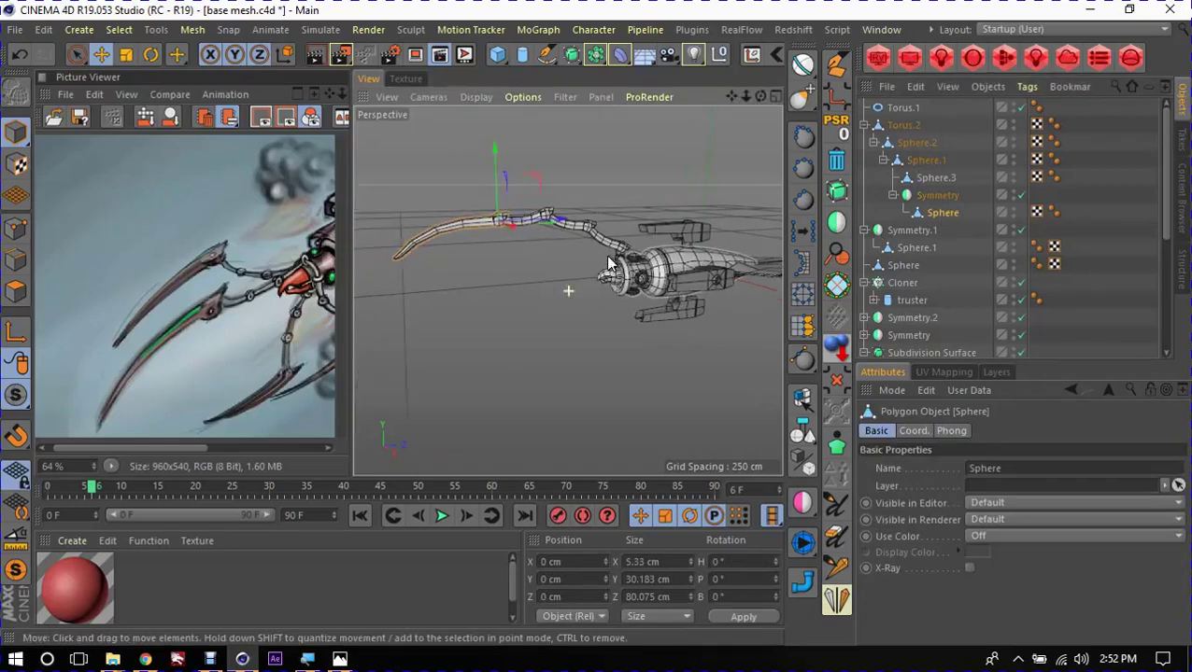
{"action": "mouse_move", "coordinate": [567, 285]}
{"action": "left_mouse_down", "text": "alt"}
{"action": "mouse_move", "coordinate": [532, 252]}
{"action": "mouse_move", "coordinate": [554, 252]}
{"action": "left_mouse_up", "text": "alt"}
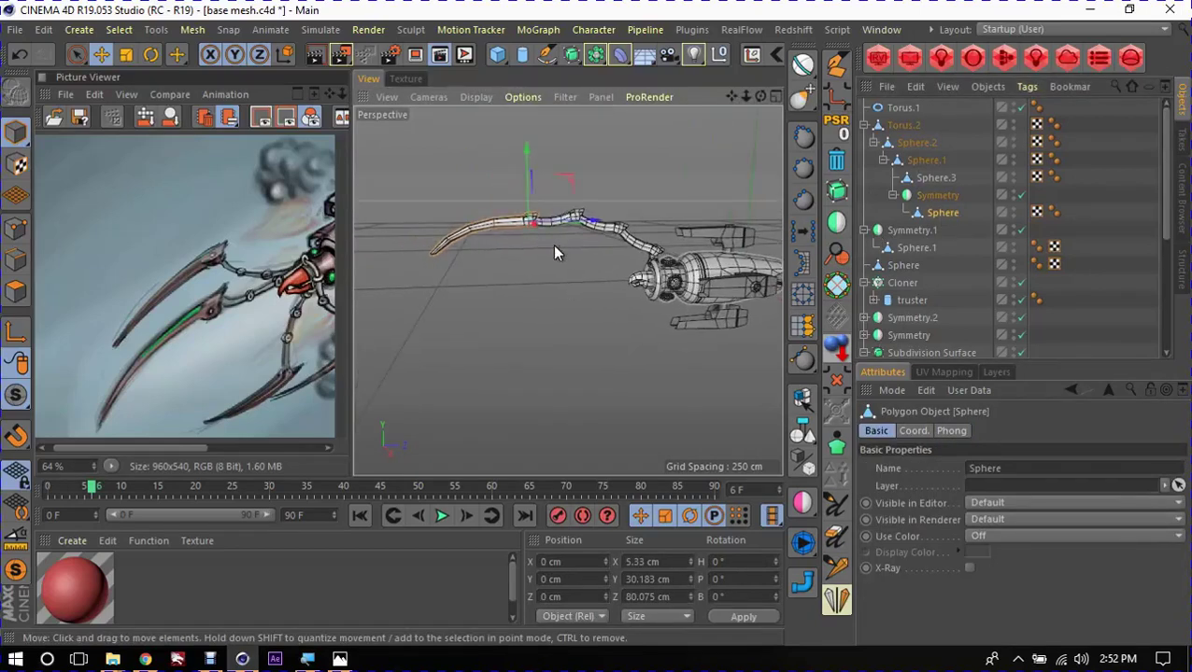
Step: Fill-select the claw-end polygons and move them about 24 cm out and slightly down
{"action": "key", "text": "u"}
{"action": "key", "text": "f"}
{"action": "left_click", "coordinate": [493, 230]}
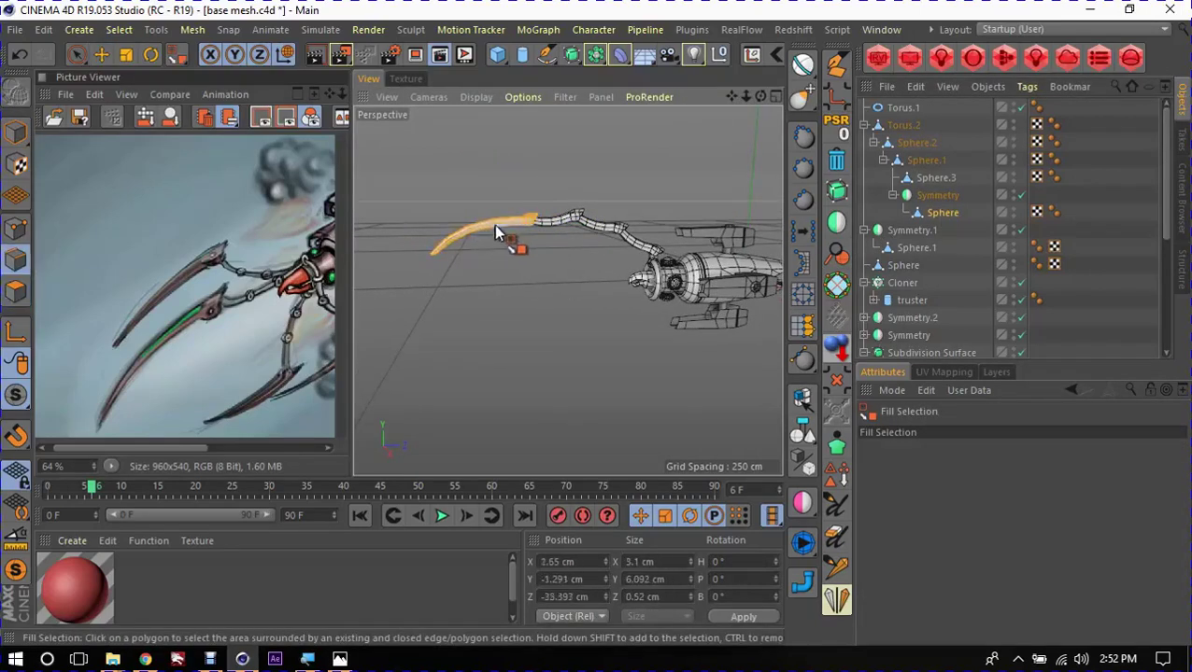
{"action": "left_click", "coordinate": [493, 230]}
{"action": "key", "text": "e"}
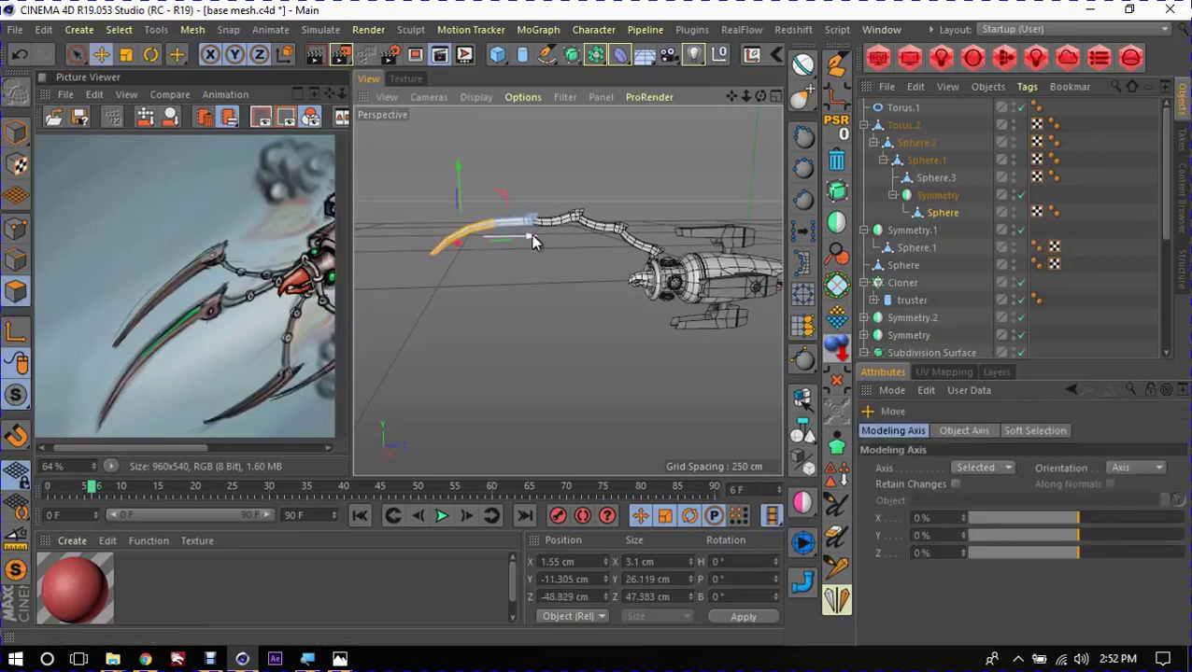
{"action": "left_click_drag", "start_coordinate": [532, 239], "coordinate": [500, 241]}
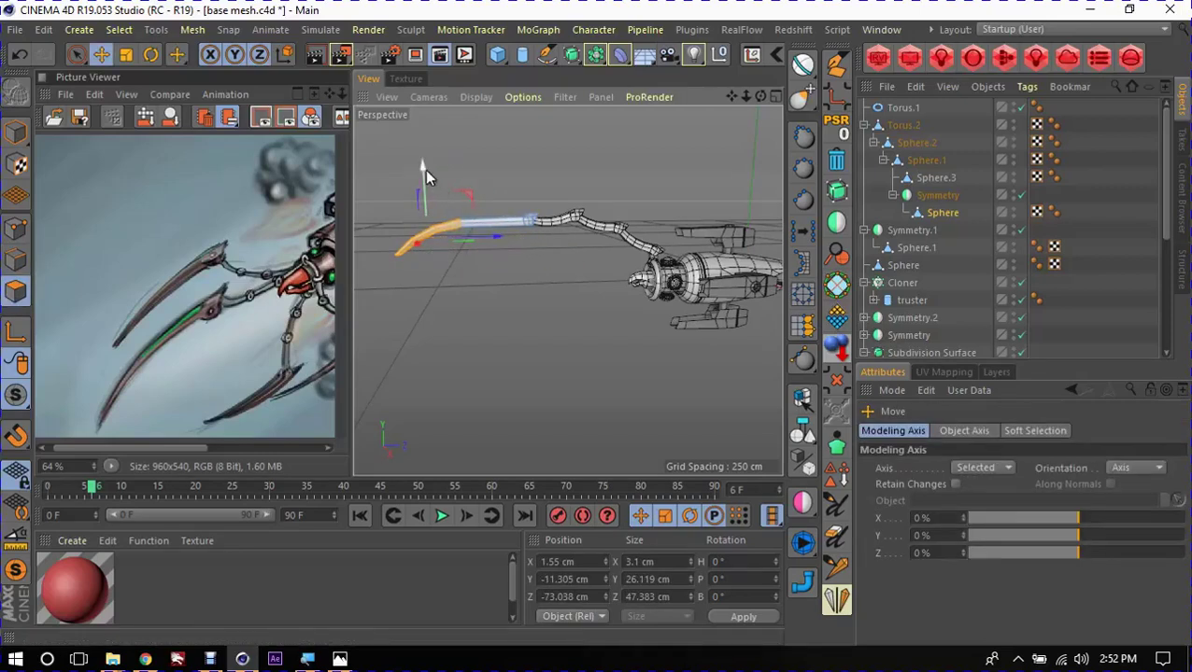
{"action": "left_click_drag", "start_coordinate": [425, 169], "coordinate": [426, 186]}
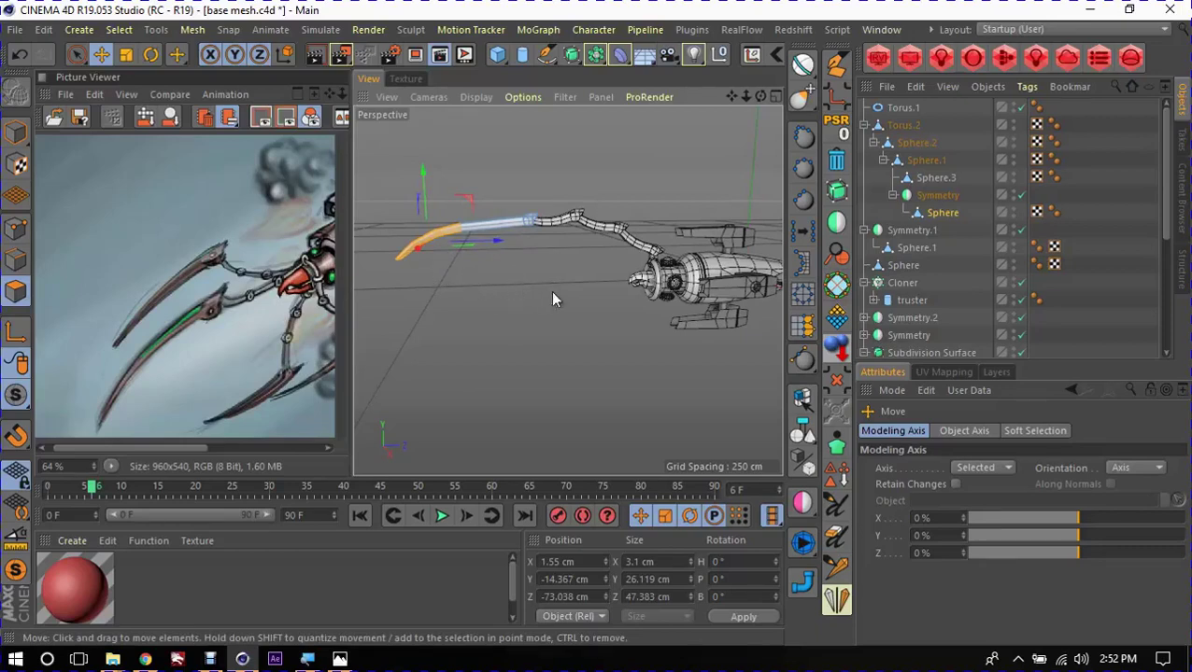
{"action": "scroll", "coordinate": [465, 247], "scroll_direction": "up", "scroll_amount": 3}
{"action": "scroll", "coordinate": [442, 252], "scroll_direction": "up", "scroll_amount": 3}
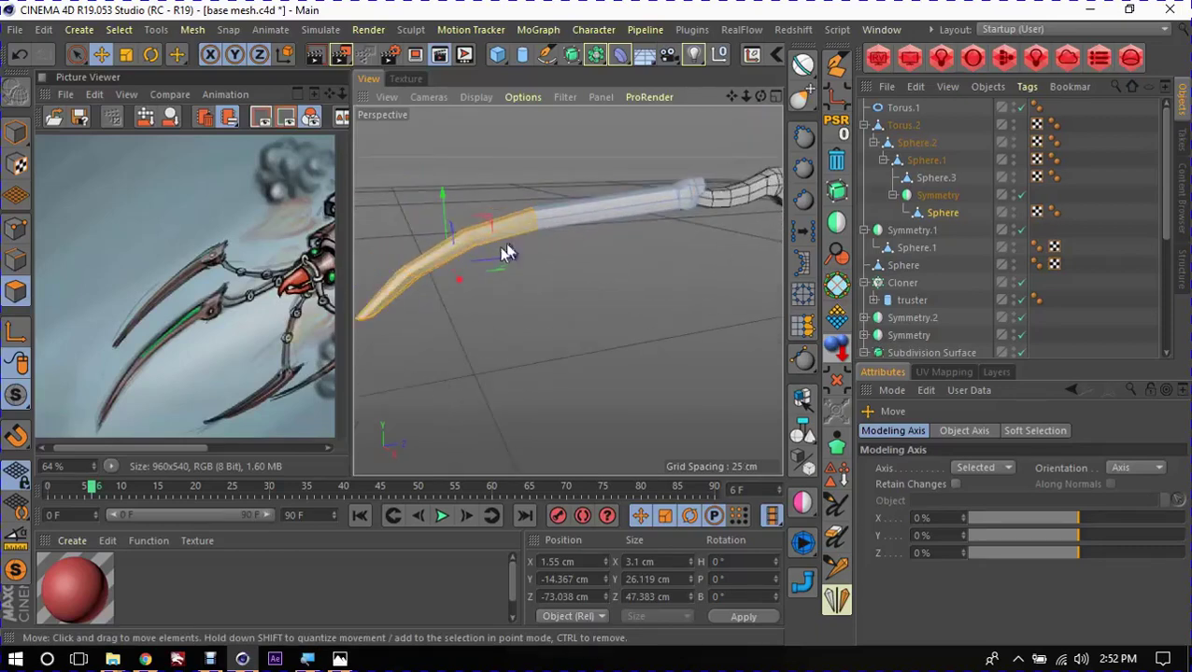
Step: Edge-slide a loop near the claw joint and pick the edge near the tip
{"action": "left_click", "coordinate": [467, 239]}
{"action": "key", "text": "m"}
{"action": "key", "text": "o"}
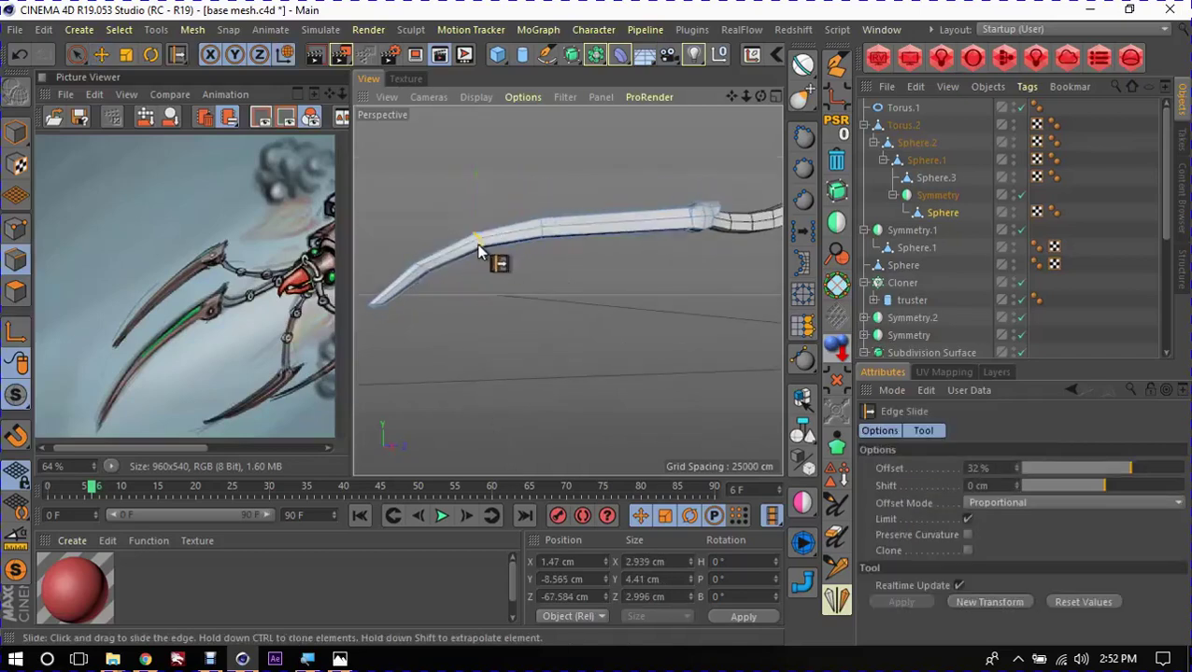
{"action": "left_click_drag", "start_coordinate": [479, 244], "coordinate": [481, 245]}
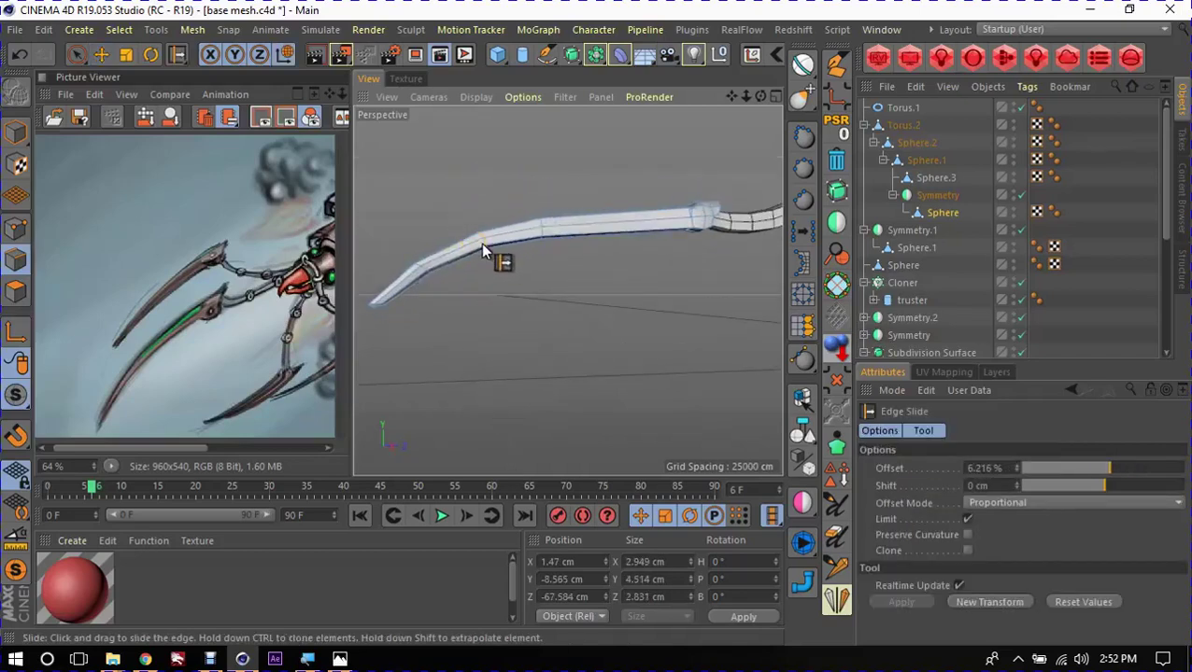
{"action": "left_click", "coordinate": [424, 269]}
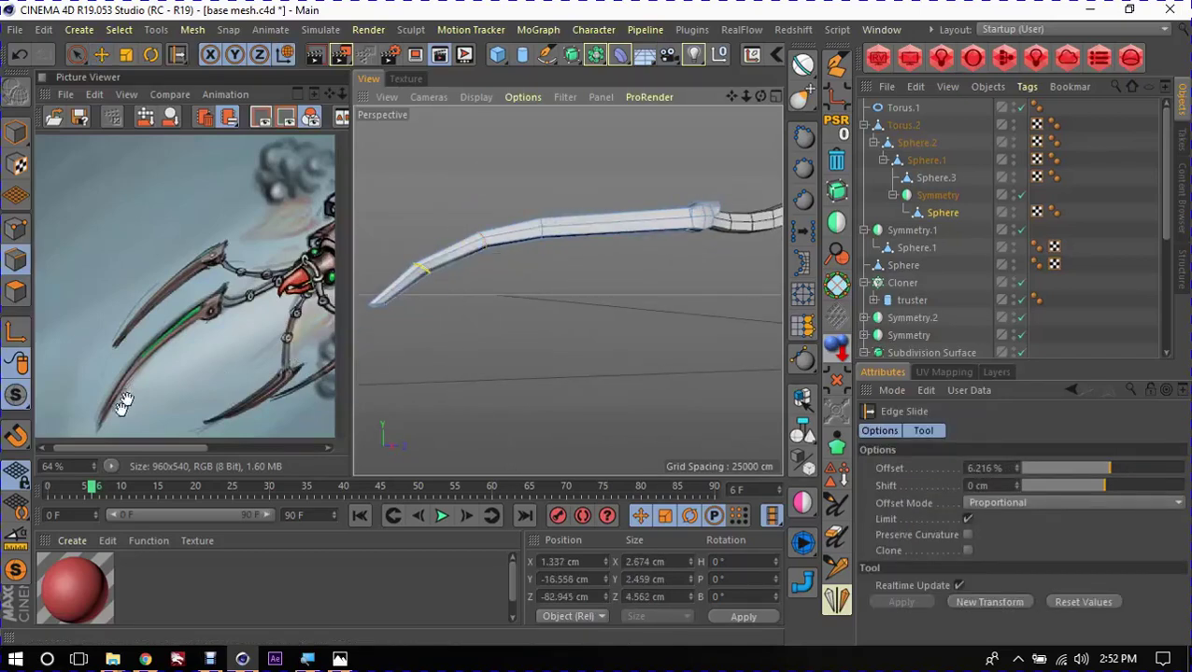
{"action": "mouse_move", "coordinate": [371, 365]}
{"action": "left_mouse_down", "text": "alt"}
{"action": "mouse_move", "coordinate": [518, 301]}
{"action": "mouse_move", "coordinate": [601, 330]}
{"action": "left_mouse_up", "text": "alt"}
{"action": "scroll", "coordinate": [481, 285], "scroll_direction": "up", "scroll_amount": 3}
Step: Scale the claw tip selection down to about 64.5%
{"action": "key", "text": "space"}
{"action": "key", "text": "t"}
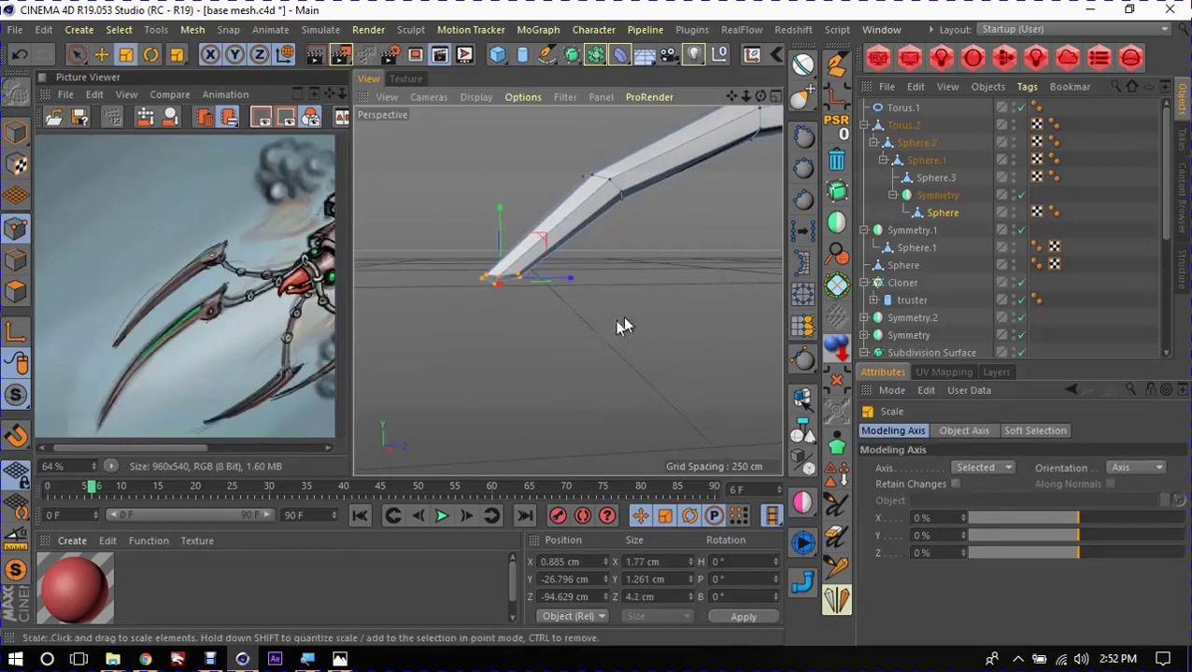
{"action": "mouse_move", "coordinate": [510, 355]}
{"action": "left_mouse_down"}
{"action": "mouse_move", "coordinate": [422, 371]}
{"action": "mouse_move", "coordinate": [459, 316]}
{"action": "mouse_move", "coordinate": [556, 310]}
{"action": "mouse_move", "coordinate": [490, 287]}
{"action": "left_mouse_up"}
{"action": "scroll", "coordinate": [457, 352], "scroll_direction": "up", "scroll_amount": 10}
{"action": "scroll", "coordinate": [488, 279], "scroll_direction": "down", "scroll_amount": 3}
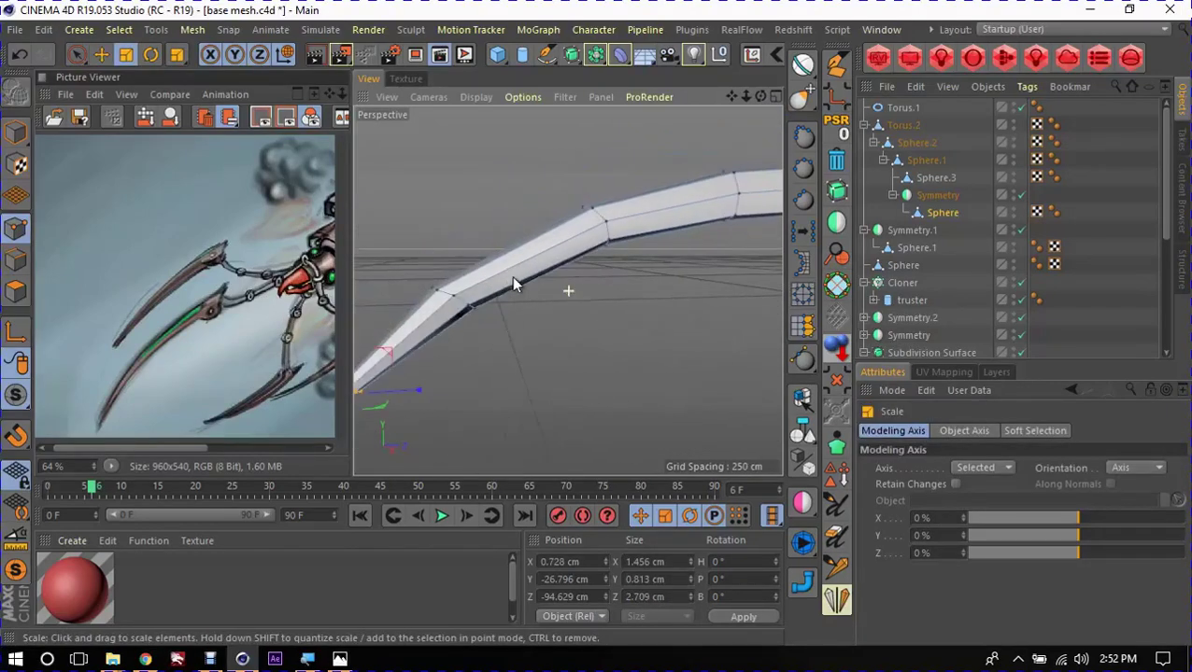
{"action": "key", "text": "space"}
{"action": "key", "text": "t"}
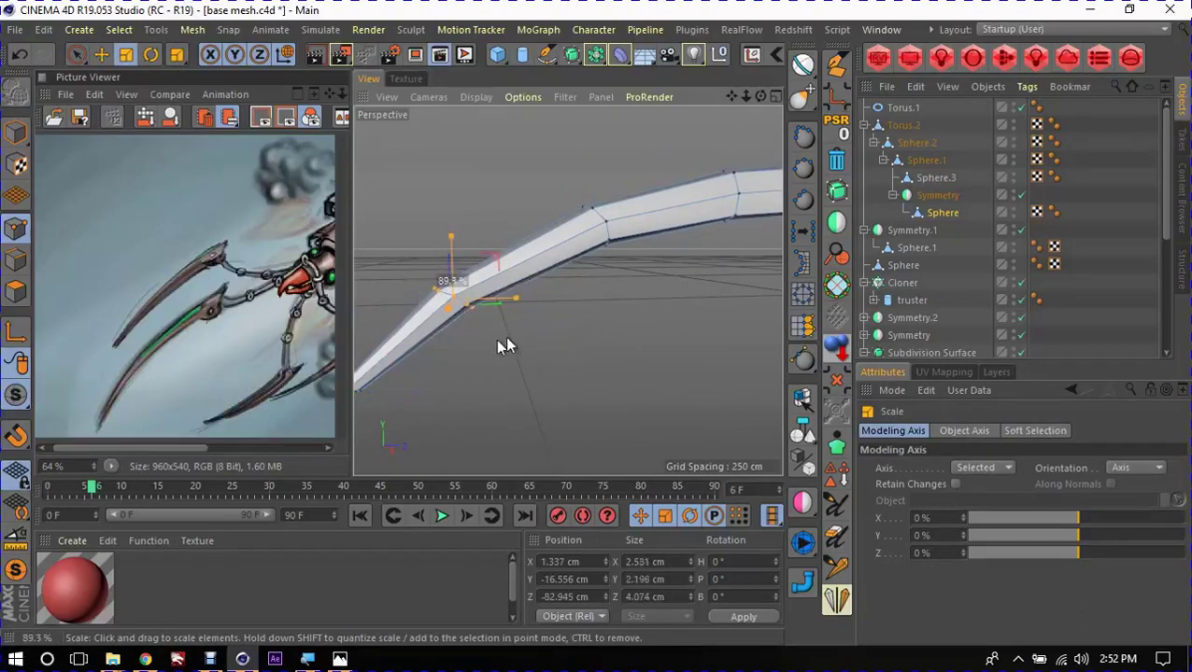
{"action": "mouse_move", "coordinate": [505, 341]}
{"action": "left_mouse_down"}
{"action": "mouse_move", "coordinate": [426, 364]}
{"action": "mouse_move", "coordinate": [505, 298]}
{"action": "mouse_move", "coordinate": [479, 281]}
{"action": "mouse_move", "coordinate": [546, 295]}
{"action": "mouse_move", "coordinate": [580, 279]}
{"action": "mouse_move", "coordinate": [521, 311]}
{"action": "left_mouse_up"}
Step: Slide an upper-shaft edge loop further along the tentacle toward its base
{"action": "key", "text": "e"}
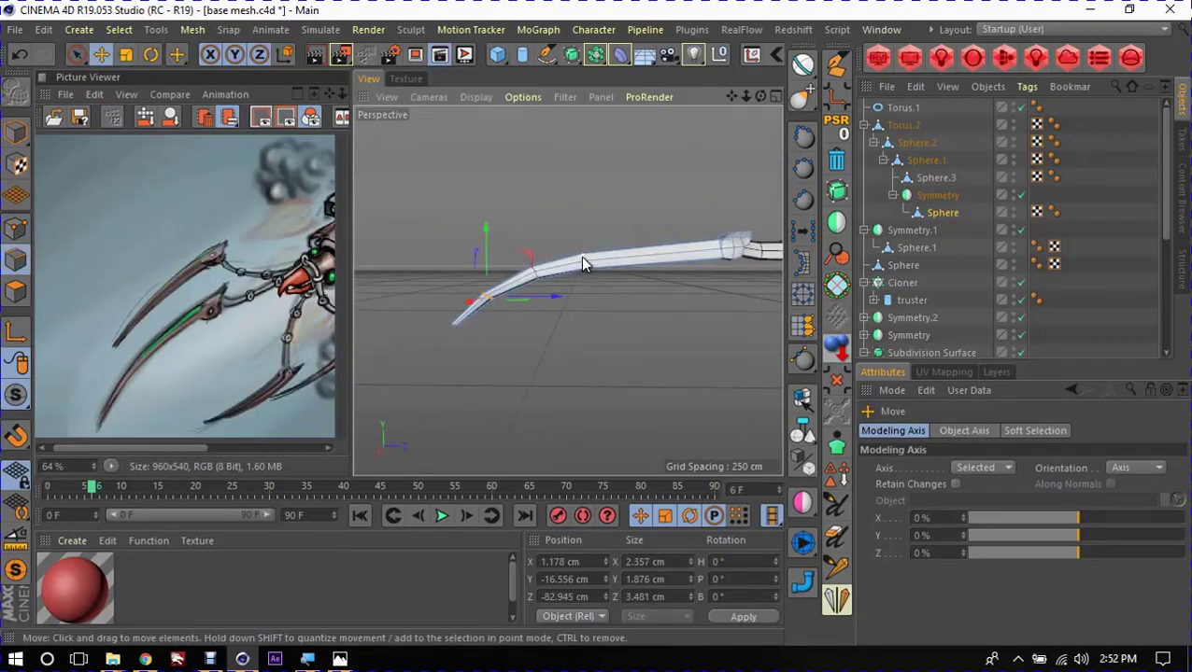
{"action": "left_click", "coordinate": [580, 256]}
{"action": "key", "text": "m"}
{"action": "key", "text": "o"}
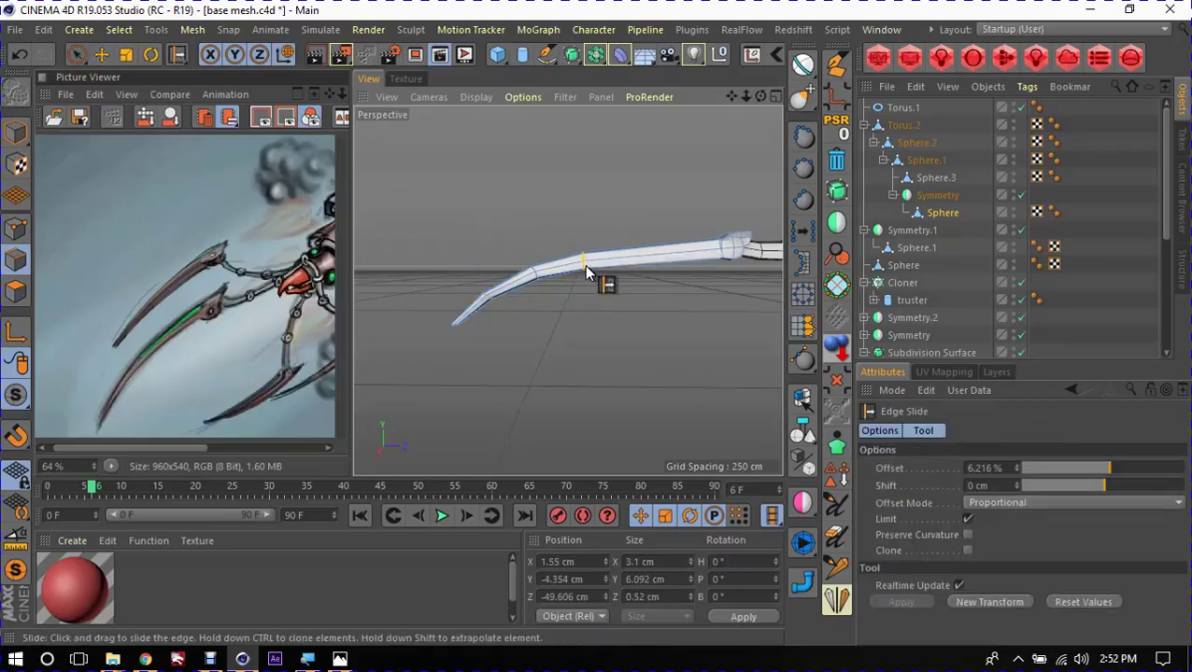
{"action": "mouse_move", "coordinate": [586, 271]}
{"action": "left_mouse_down"}
{"action": "mouse_move", "coordinate": [642, 276]}
{"action": "mouse_move", "coordinate": [584, 282]}
{"action": "left_mouse_up"}
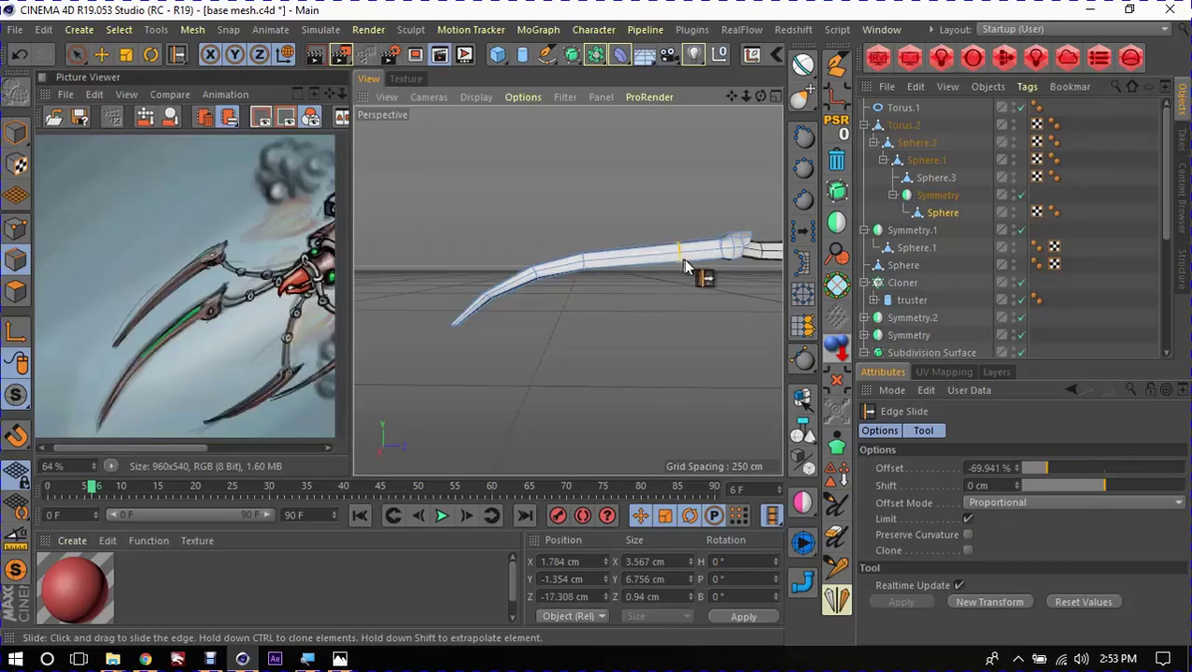
{"action": "mouse_move", "coordinate": [682, 266]}
{"action": "left_mouse_down"}
{"action": "mouse_move", "coordinate": [726, 262]}
{"action": "mouse_move", "coordinate": [598, 331]}
{"action": "left_mouse_up"}
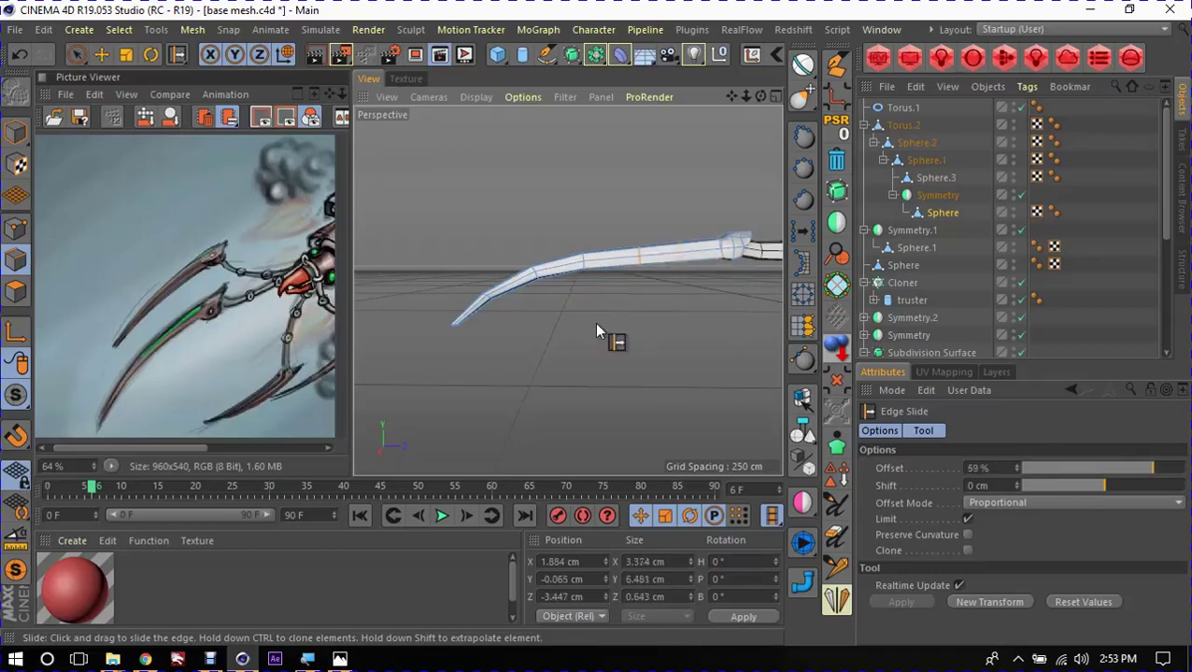
{"action": "key", "text": "e"}
{"action": "scroll", "coordinate": [654, 202], "scroll_direction": "up", "scroll_amount": 2}
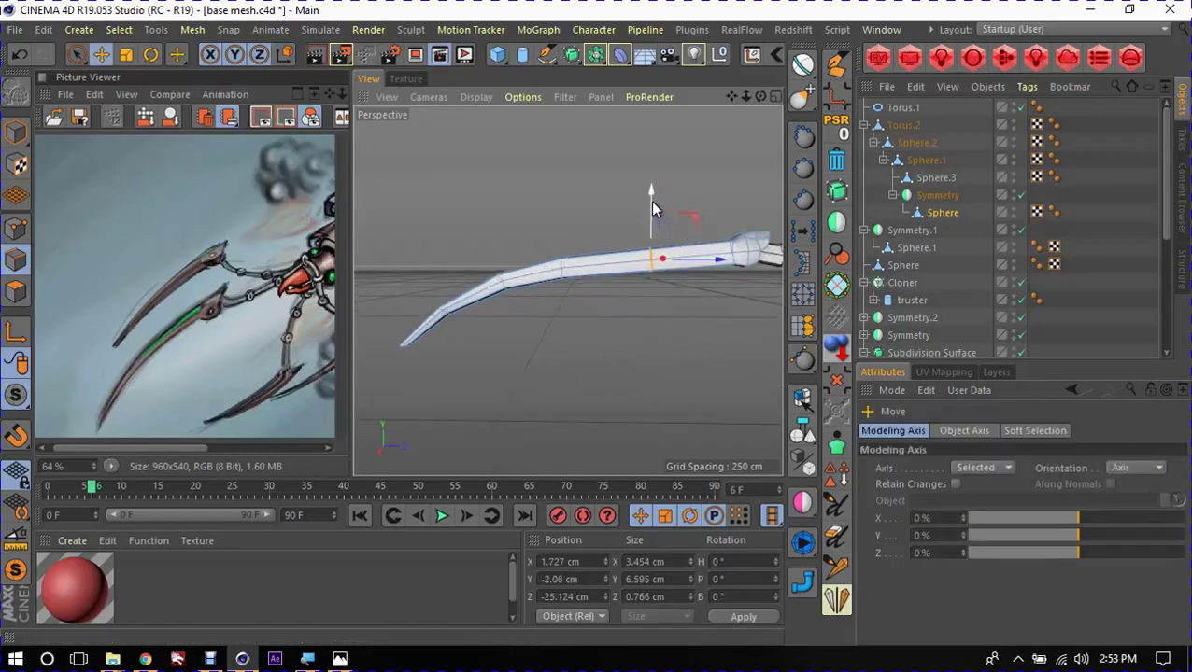
Step: Fill-select the tip polygons up to the edge loop and lower them slightly
{"action": "left_click", "coordinate": [555, 269]}
{"action": "key", "text": "u"}
{"action": "key", "text": "f"}
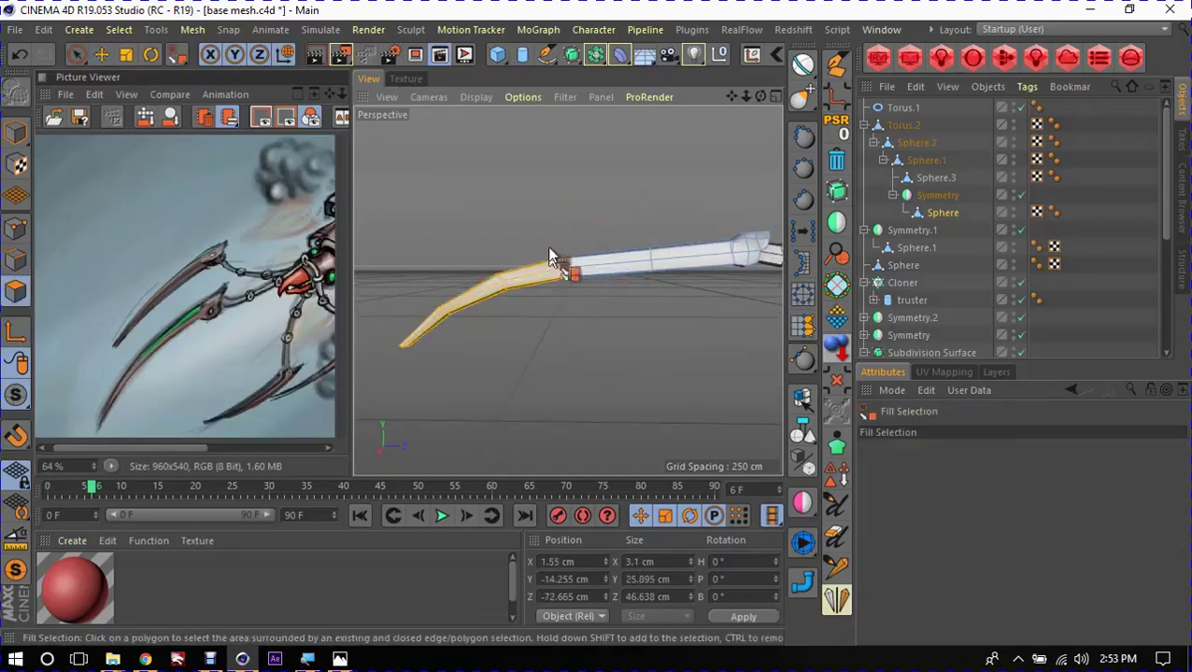
{"action": "left_click_drag", "start_coordinate": [473, 241], "coordinate": [475, 241]}
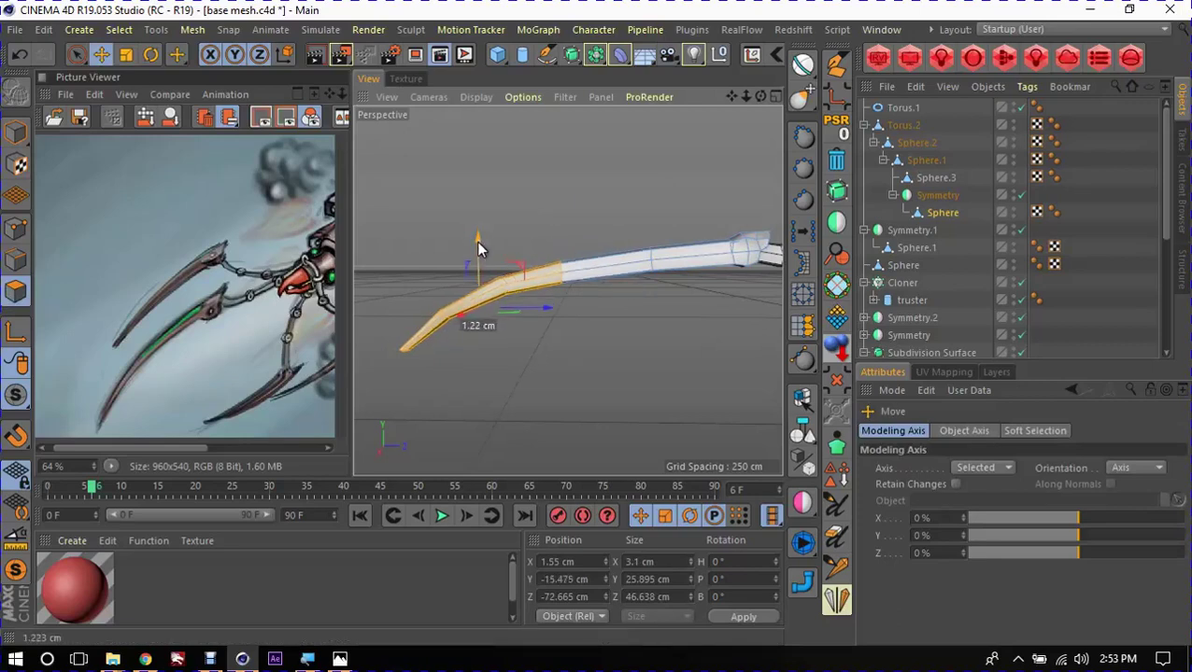
{"action": "mouse_move", "coordinate": [668, 227]}
{"action": "left_mouse_down", "text": "alt"}
{"action": "mouse_move", "coordinate": [681, 314]}
{"action": "mouse_move", "coordinate": [780, 369]}
{"action": "left_mouse_up", "text": "alt"}
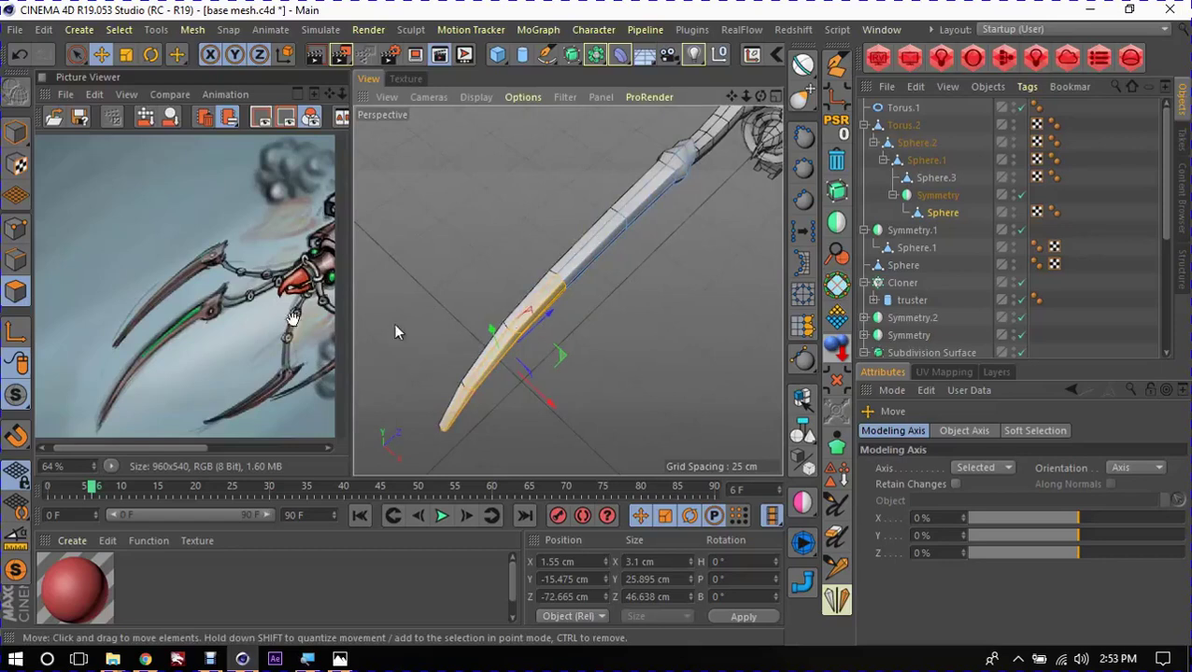
Step: Rotate the tip section to bend the claw toward its point
{"action": "left_click_drag", "start_coordinate": [533, 252], "coordinate": [540, 228], "text": "alt"}
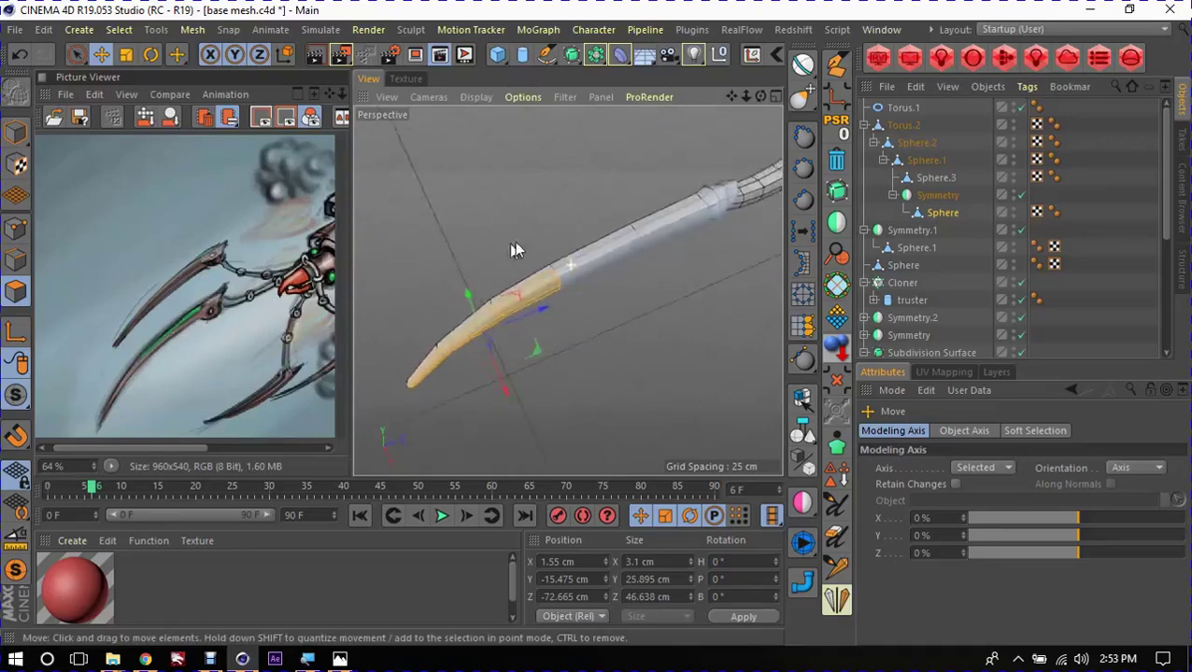
{"action": "scroll", "coordinate": [586, 271], "scroll_direction": "up", "scroll_amount": 3}
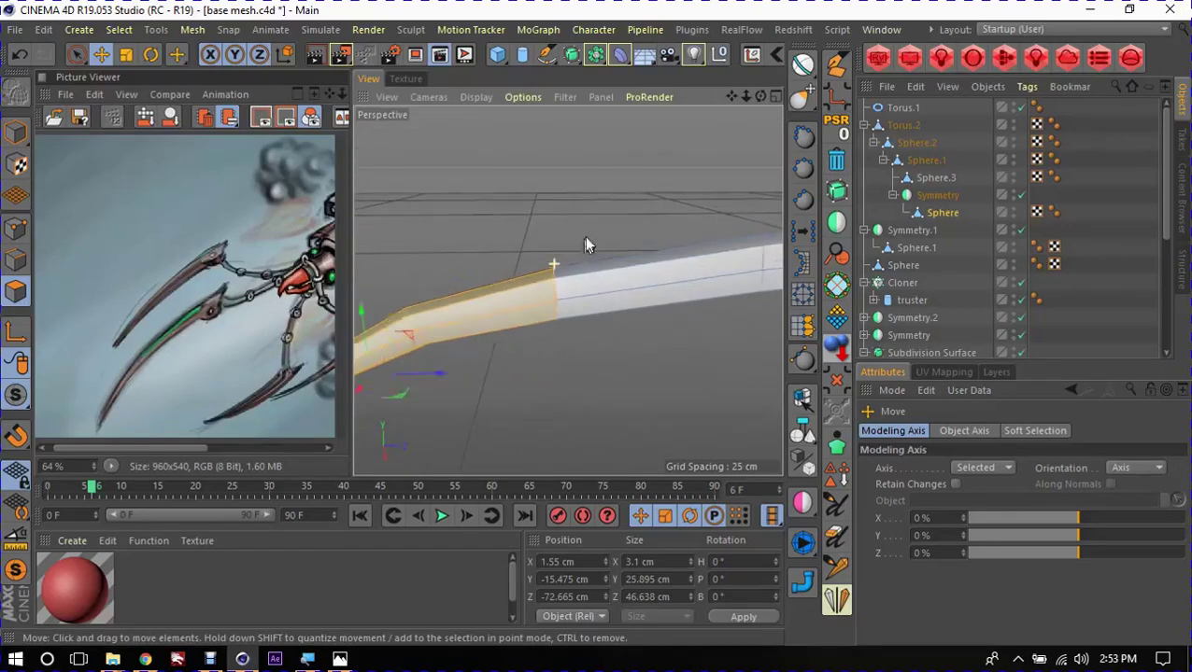
{"action": "scroll", "coordinate": [551, 292], "scroll_direction": "up", "scroll_amount": 2}
{"action": "scroll", "coordinate": [558, 292], "scroll_direction": "up", "scroll_amount": 2}
{"action": "key", "text": "r"}
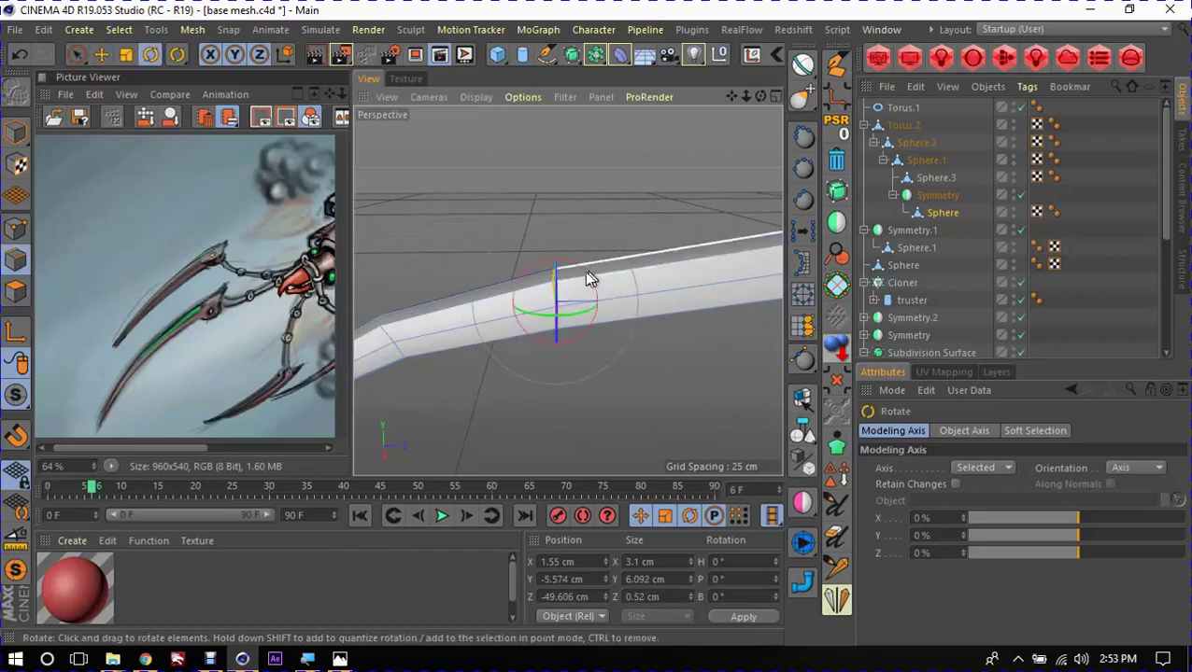
{"action": "left_click_drag", "start_coordinate": [587, 276], "coordinate": [585, 270]}
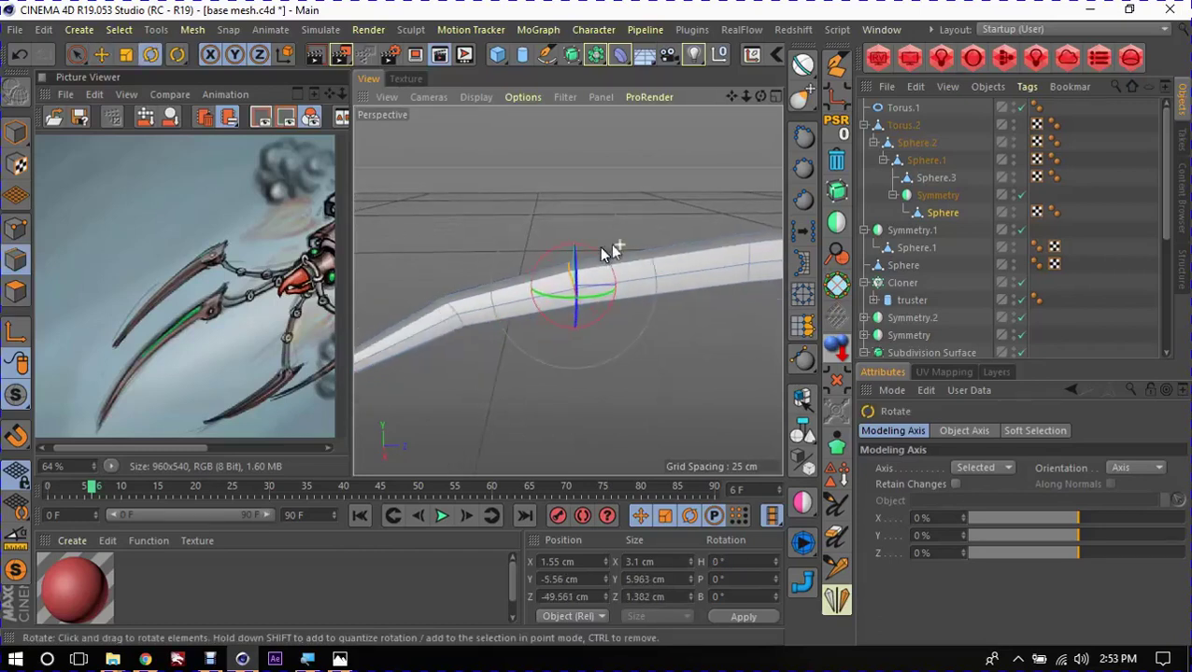
Step: Check other edge loops along the curve and select the Symmetry object
{"action": "scroll", "coordinate": [610, 244], "scroll_direction": "down", "scroll_amount": 3}
{"action": "left_click_drag", "start_coordinate": [521, 251], "coordinate": [613, 249], "text": "alt"}
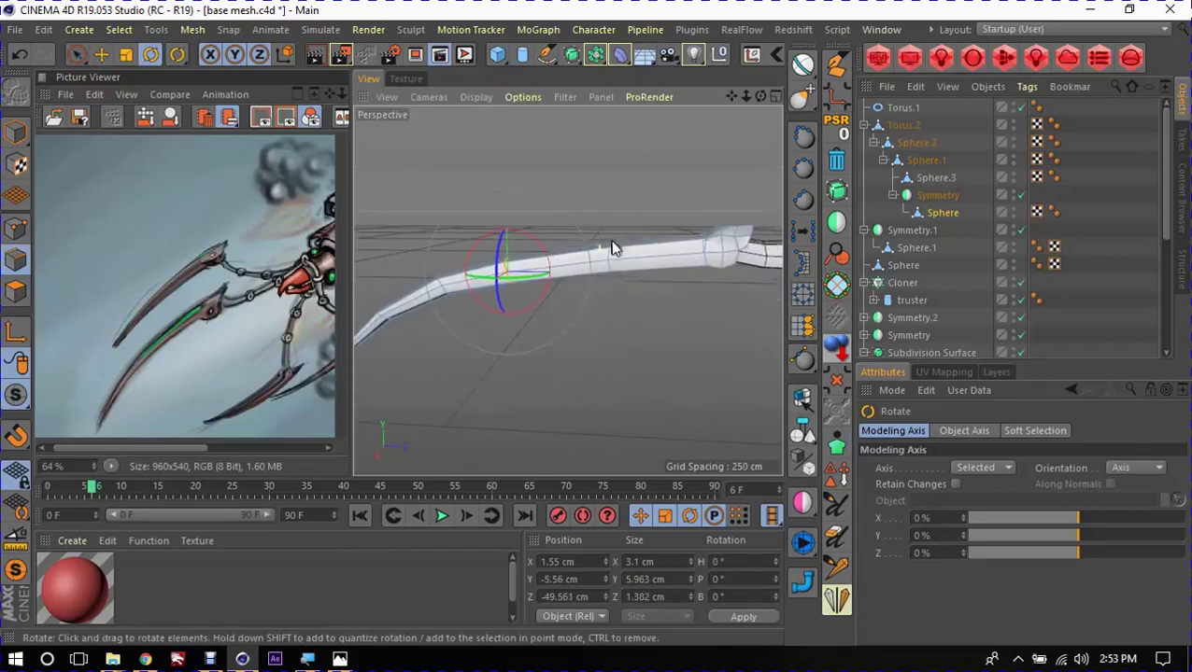
{"action": "double_click", "coordinate": [607, 261]}
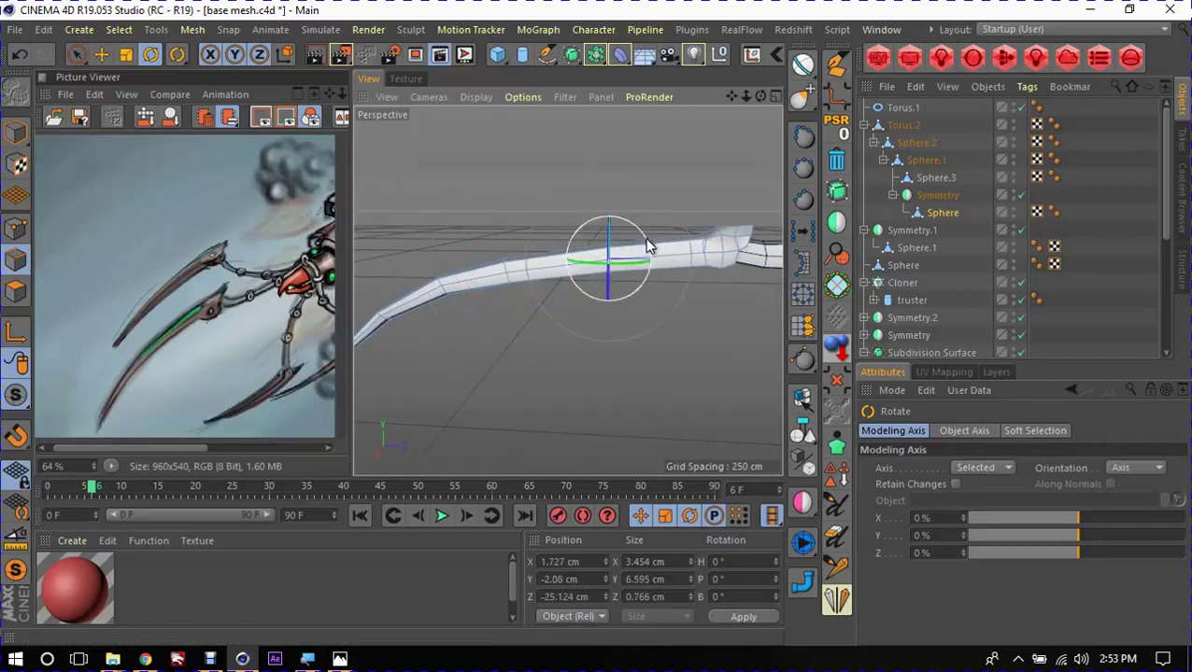
{"action": "left_click", "coordinate": [620, 234]}
{"action": "left_click_drag", "start_coordinate": [620, 233], "coordinate": [576, 229], "text": "alt"}
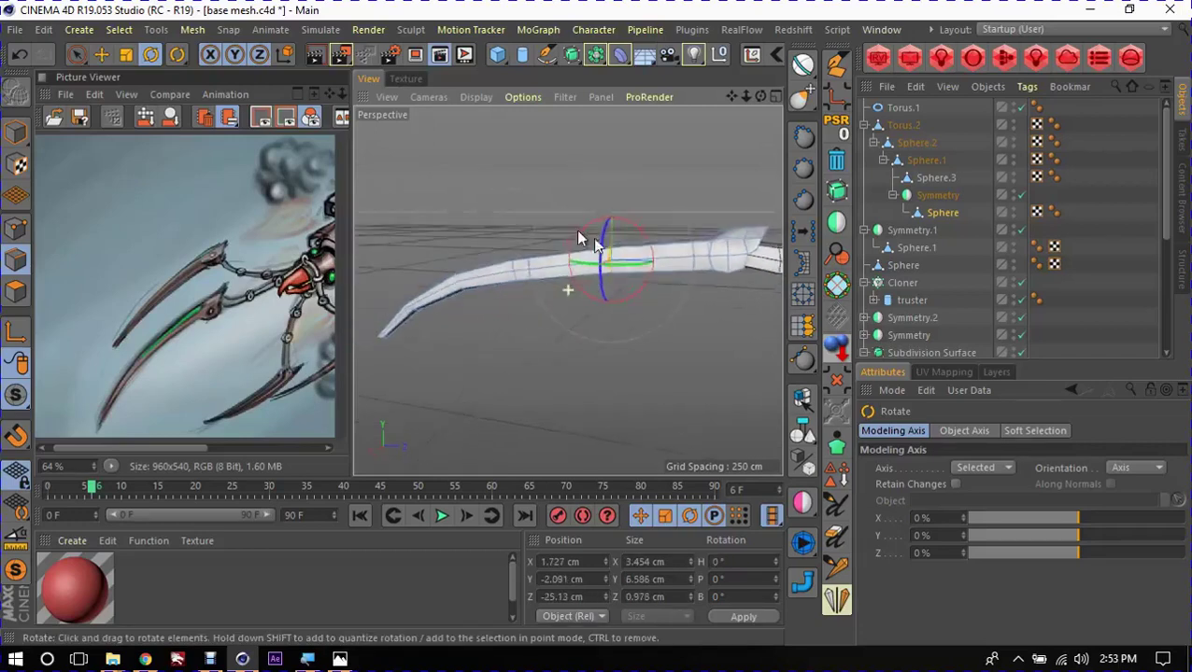
{"action": "scroll", "coordinate": [710, 302], "scroll_direction": "up", "scroll_amount": 3}
{"action": "mouse_move", "coordinate": [710, 302]}
{"action": "left_mouse_down", "text": "alt"}
{"action": "mouse_move", "coordinate": [701, 336]}
{"action": "mouse_move", "coordinate": [752, 313]}
{"action": "mouse_move", "coordinate": [714, 289]}
{"action": "left_mouse_up", "text": "alt"}
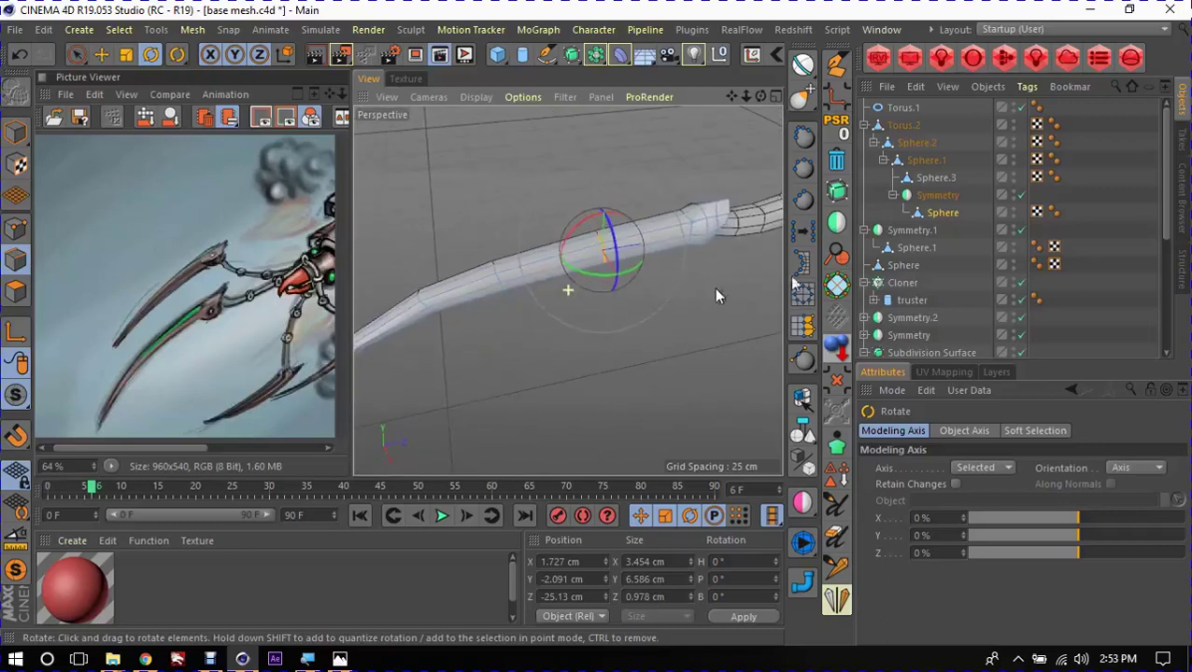
{"action": "left_click", "coordinate": [941, 196]}
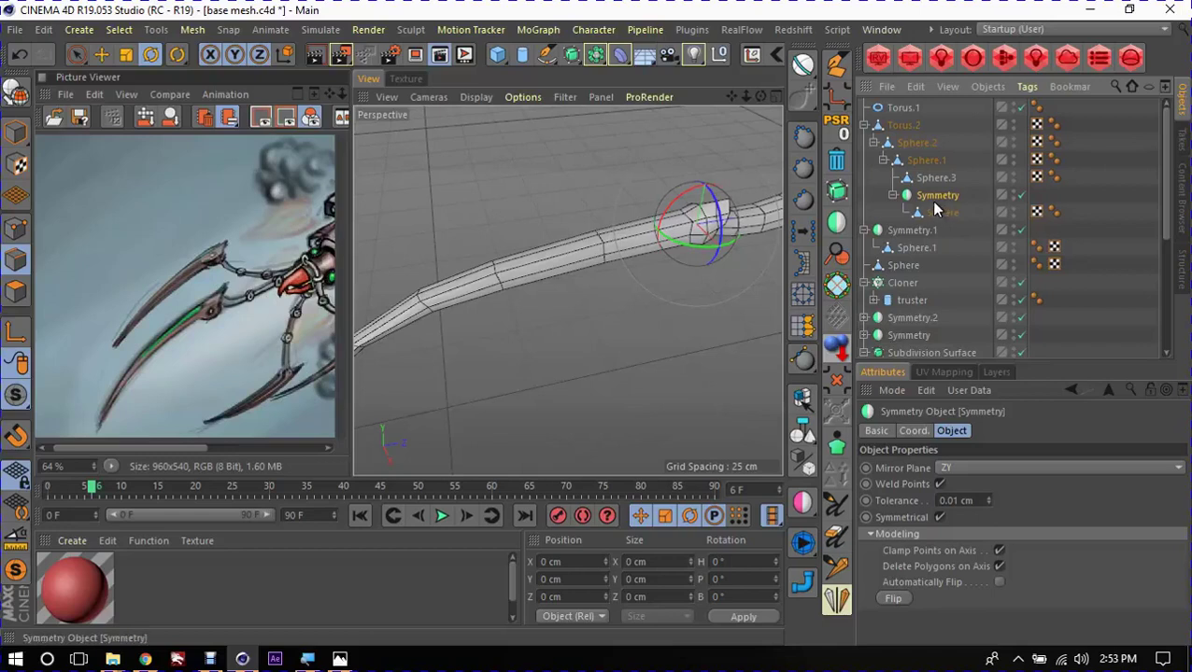
Step: Make Symmetry editable and select a polygon strip along the blade's top
{"action": "key", "text": "c"}
{"action": "key", "text": "e"}
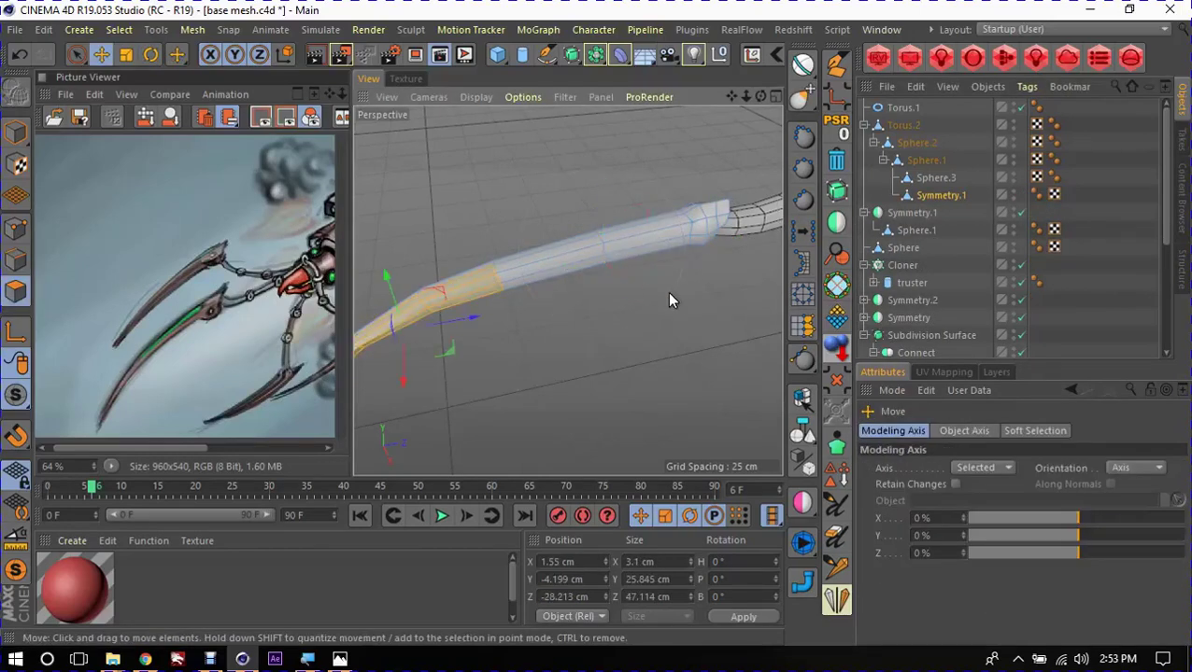
{"action": "left_click_drag", "start_coordinate": [667, 292], "coordinate": [626, 326], "text": "alt"}
{"action": "mouse_move", "coordinate": [558, 293]}
{"action": "left_mouse_down", "text": "alt"}
{"action": "mouse_move", "coordinate": [659, 240]}
{"action": "mouse_move", "coordinate": [634, 219]}
{"action": "mouse_move", "coordinate": [586, 247]}
{"action": "left_mouse_up", "text": "alt"}
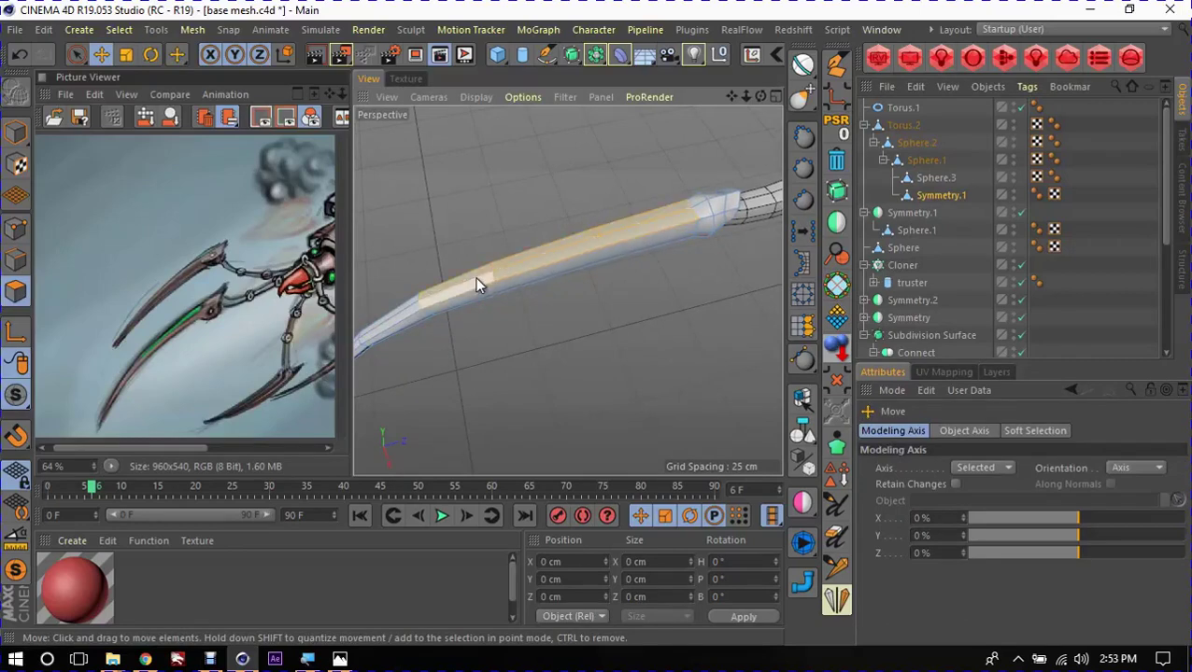
{"action": "mouse_move", "coordinate": [476, 285]}
{"action": "left_mouse_down"}
{"action": "mouse_move", "coordinate": [486, 320]}
{"action": "mouse_move", "coordinate": [552, 301]}
{"action": "mouse_move", "coordinate": [622, 315]}
{"action": "mouse_move", "coordinate": [625, 246]}
{"action": "left_mouse_up"}
Step: Inner-extrude the strip and nudge its end edge along the tentacle
{"action": "key", "text": "i"}
{"action": "mouse_move", "coordinate": [596, 329]}
{"action": "left_mouse_down"}
{"action": "mouse_move", "coordinate": [659, 252]}
{"action": "mouse_move", "coordinate": [492, 227]}
{"action": "mouse_move", "coordinate": [611, 213]}
{"action": "mouse_move", "coordinate": [626, 197]}
{"action": "left_mouse_up"}
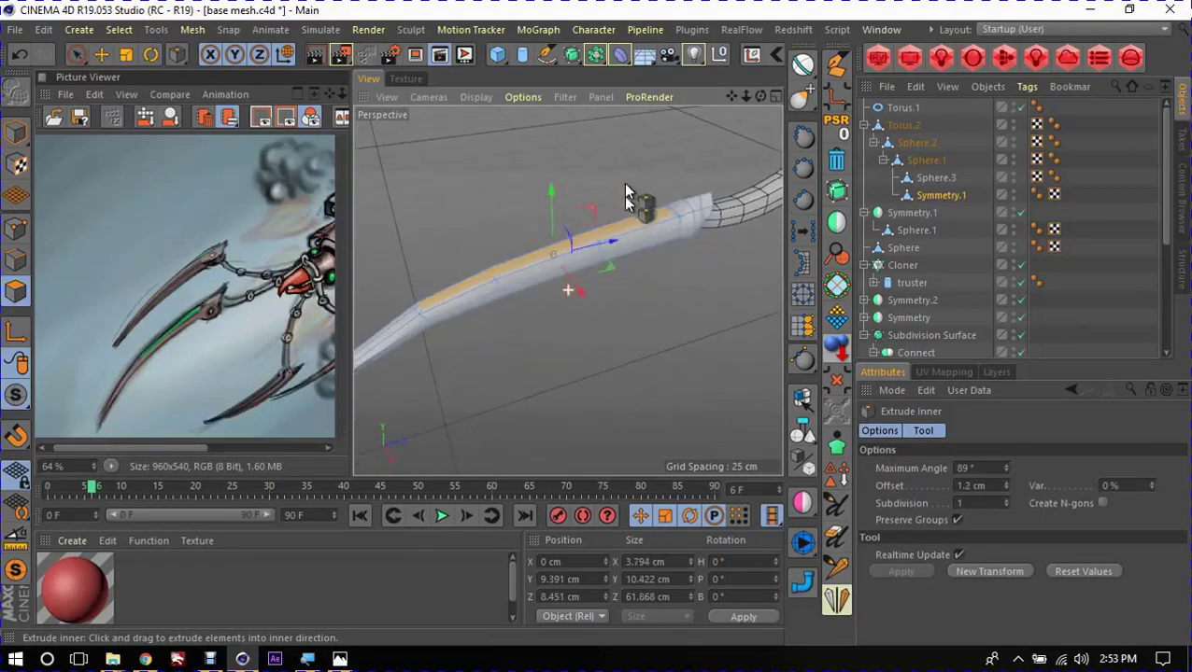
{"action": "mouse_move", "coordinate": [625, 258]}
{"action": "left_mouse_down", "text": "alt"}
{"action": "mouse_move", "coordinate": [603, 252]}
{"action": "mouse_move", "coordinate": [659, 266]}
{"action": "mouse_move", "coordinate": [655, 203]}
{"action": "mouse_move", "coordinate": [710, 266]}
{"action": "mouse_move", "coordinate": [649, 274]}
{"action": "mouse_move", "coordinate": [676, 266]}
{"action": "left_mouse_up", "text": "alt"}
{"action": "scroll", "coordinate": [654, 205], "scroll_direction": "up", "scroll_amount": 5}
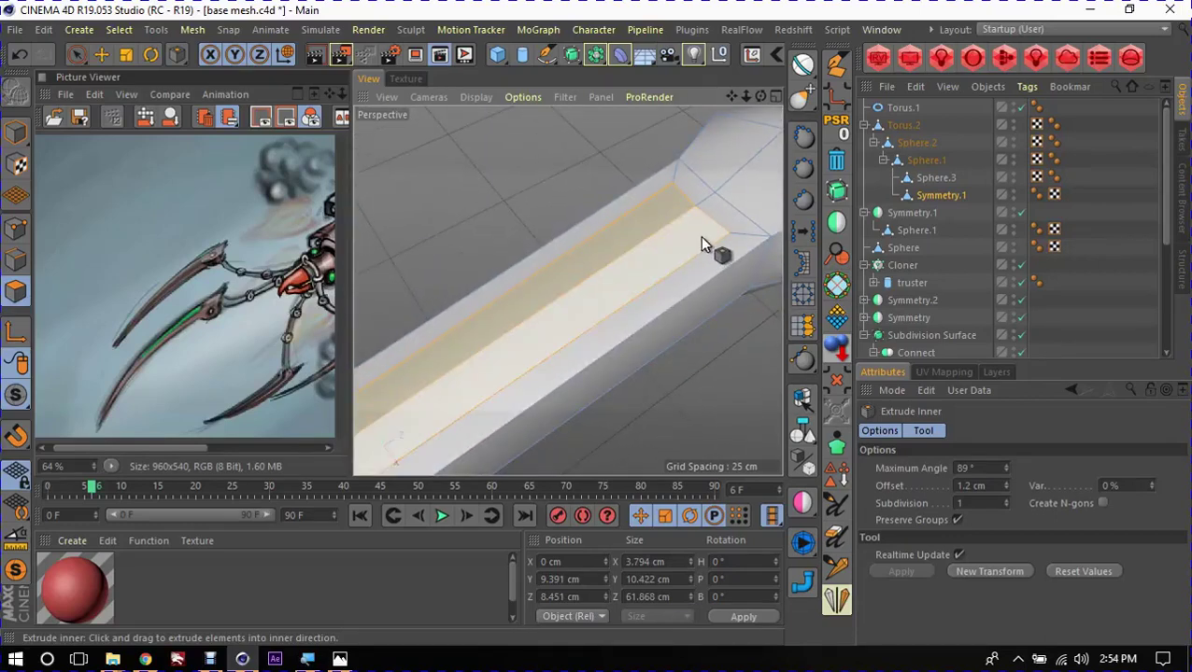
{"action": "key", "text": "e"}
{"action": "left_click", "coordinate": [710, 204]}
{"action": "mouse_move", "coordinate": [719, 205]}
{"action": "left_mouse_down"}
{"action": "mouse_move", "coordinate": [761, 178]}
{"action": "mouse_move", "coordinate": [620, 134]}
{"action": "mouse_move", "coordinate": [707, 265]}
{"action": "mouse_move", "coordinate": [703, 236]}
{"action": "left_mouse_up"}
Step: Inset the strip again and extrude it about 0.35 cm along the blade top
{"action": "left_click", "coordinate": [687, 258]}
{"action": "key", "text": "i"}
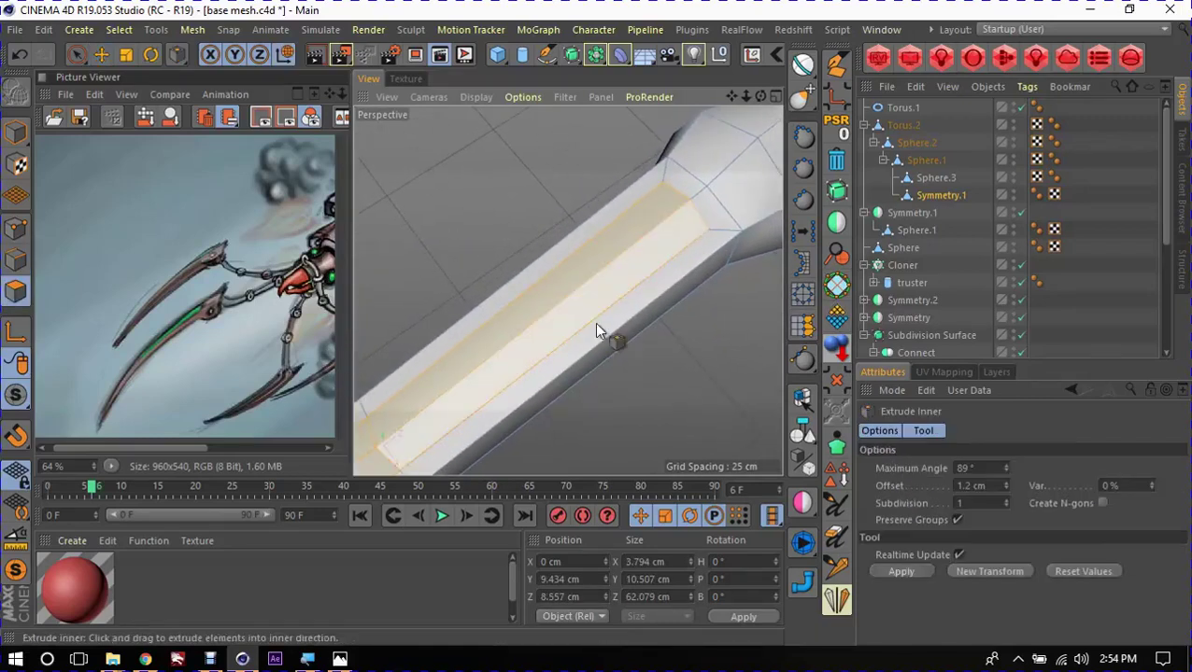
{"action": "left_click_drag", "start_coordinate": [598, 330], "coordinate": [597, 330]}
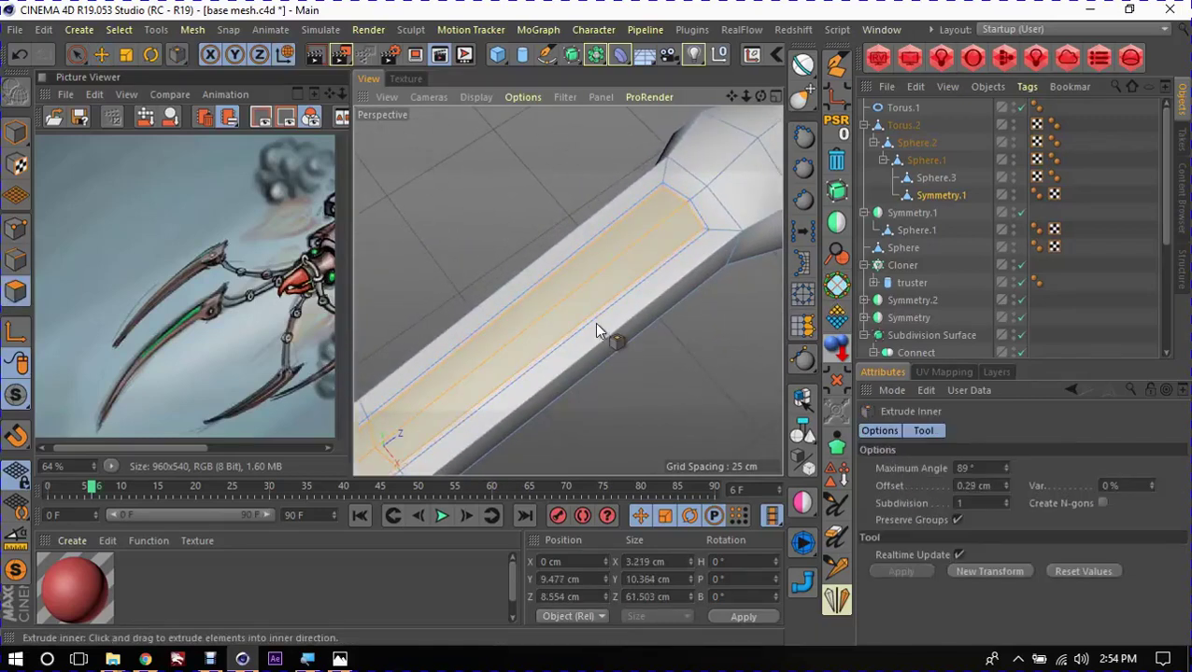
{"action": "scroll", "coordinate": [696, 229], "scroll_direction": "up", "scroll_amount": 3}
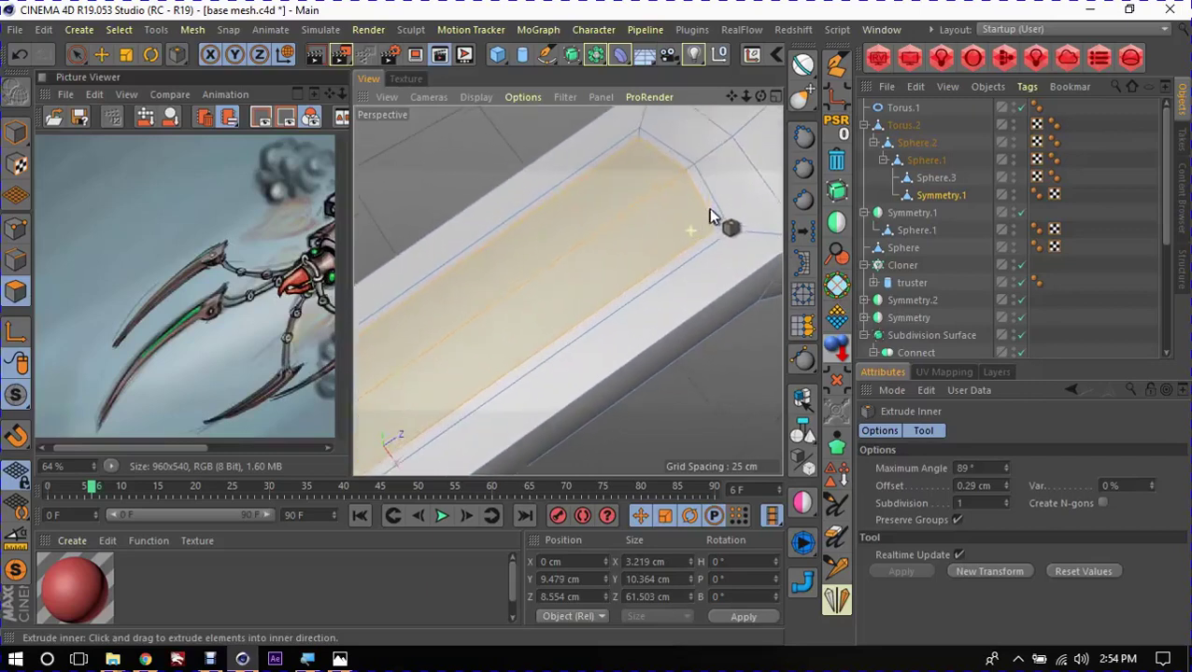
{"action": "key", "text": "u"}
{"action": "key", "text": "b"}
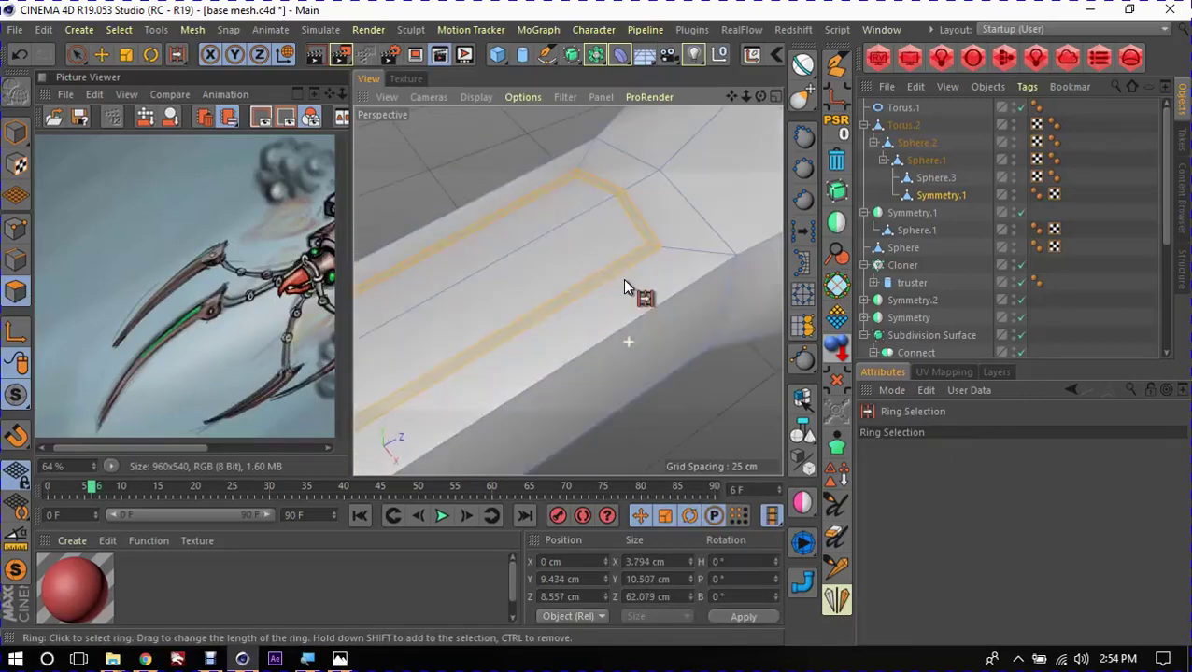
{"action": "key", "text": "d"}
{"action": "left_click_drag", "start_coordinate": [694, 365], "coordinate": [594, 322]}
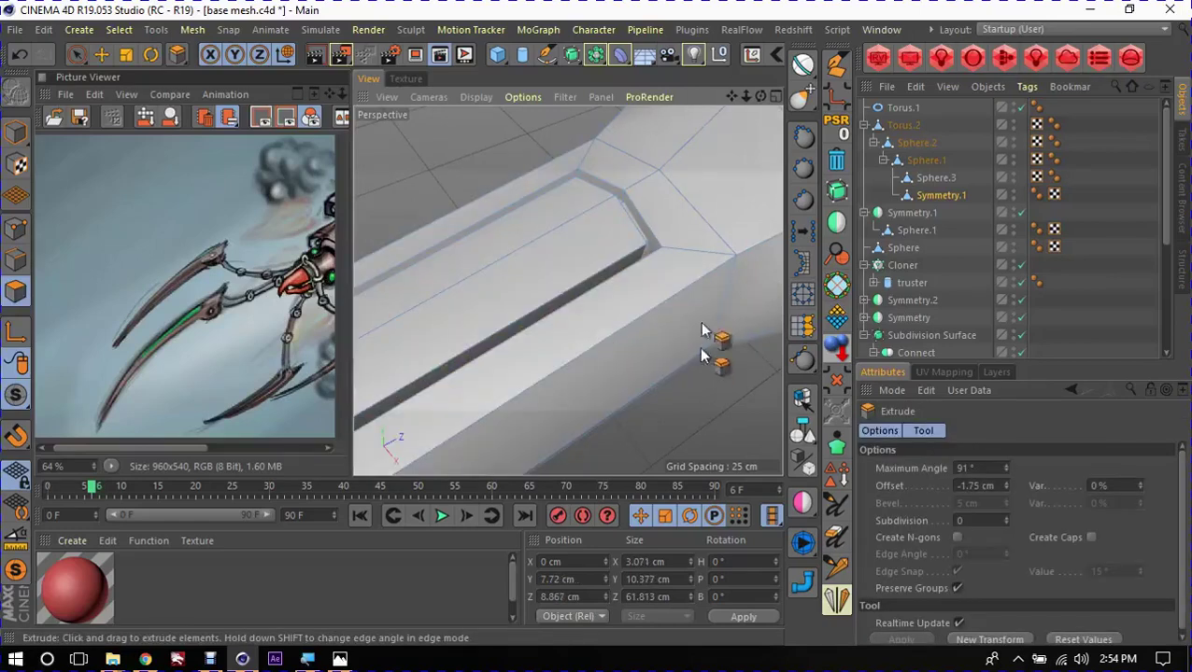
{"action": "mouse_move", "coordinate": [705, 333]}
{"action": "left_mouse_down", "text": "alt"}
{"action": "mouse_move", "coordinate": [724, 311]}
{"action": "mouse_move", "coordinate": [646, 354]}
{"action": "mouse_move", "coordinate": [548, 297]}
{"action": "mouse_move", "coordinate": [595, 332]}
{"action": "left_mouse_up", "text": "alt"}
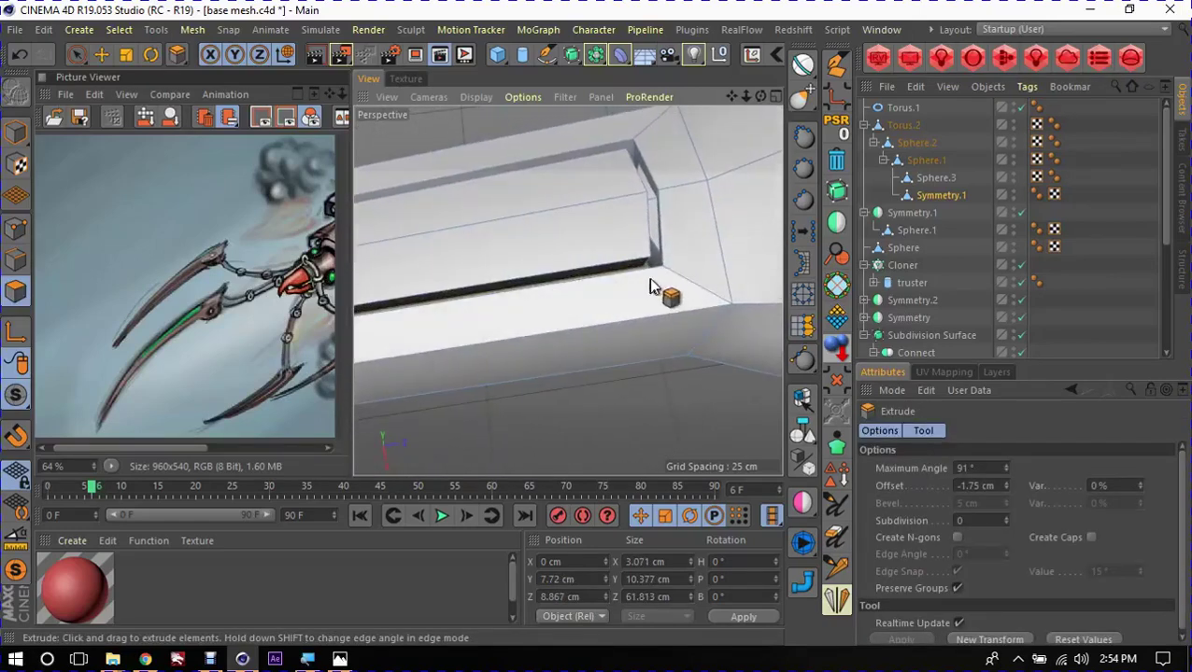
{"action": "mouse_move", "coordinate": [599, 330]}
{"action": "left_mouse_down"}
{"action": "mouse_move", "coordinate": [633, 205]}
{"action": "mouse_move", "coordinate": [650, 191]}
{"action": "mouse_move", "coordinate": [639, 234]}
{"action": "mouse_move", "coordinate": [659, 231]}
{"action": "mouse_move", "coordinate": [625, 208]}
{"action": "mouse_move", "coordinate": [657, 219]}
{"action": "mouse_move", "coordinate": [638, 274]}
{"action": "mouse_move", "coordinate": [498, 292]}
{"action": "mouse_move", "coordinate": [565, 247]}
{"action": "mouse_move", "coordinate": [582, 259]}
{"action": "mouse_move", "coordinate": [580, 287]}
{"action": "mouse_move", "coordinate": [606, 250]}
{"action": "mouse_move", "coordinate": [670, 255]}
{"action": "mouse_move", "coordinate": [706, 222]}
{"action": "mouse_move", "coordinate": [747, 308]}
{"action": "mouse_move", "coordinate": [641, 247]}
{"action": "mouse_move", "coordinate": [606, 205]}
{"action": "mouse_move", "coordinate": [578, 240]}
{"action": "mouse_move", "coordinate": [669, 269]}
{"action": "mouse_move", "coordinate": [594, 323]}
{"action": "mouse_move", "coordinate": [737, 308]}
{"action": "mouse_move", "coordinate": [686, 316]}
{"action": "left_mouse_up"}
Step: Wrap the Torus.2 claw mesh in a new Subdivision Surface
{"action": "key", "text": "u"}
{"action": "key", "text": "f"}
{"action": "left_click", "coordinate": [689, 245]}
{"action": "key", "text": "e"}
{"action": "key", "text": "Return"}
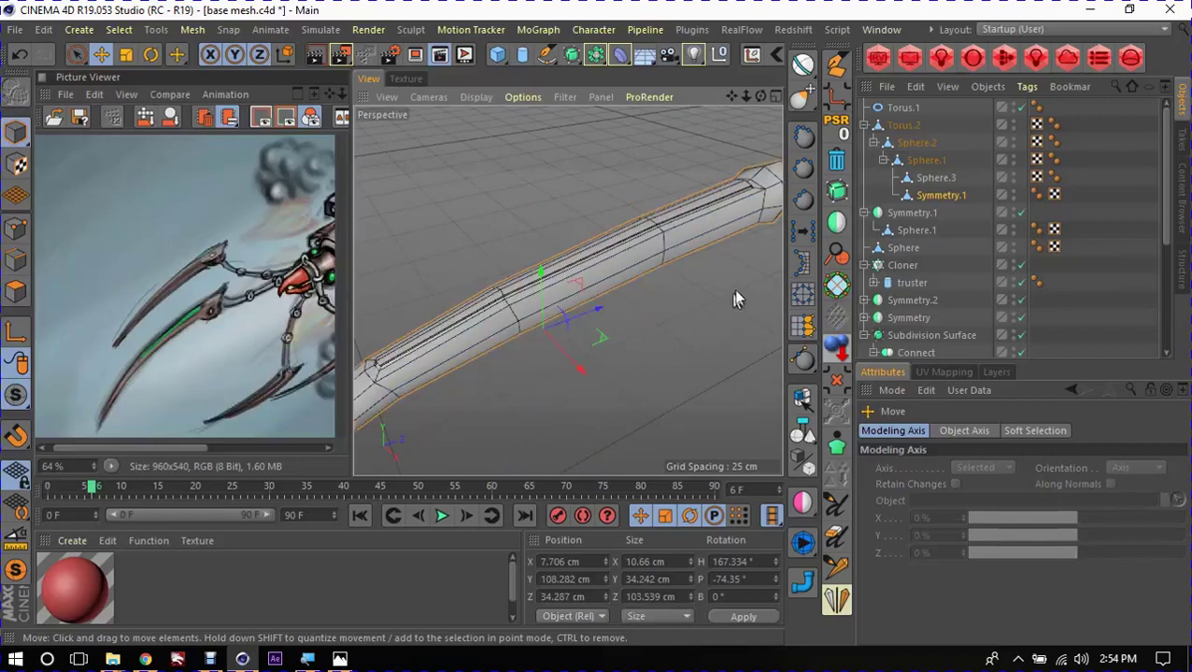
{"action": "key", "text": "alt+s"}
{"action": "left_click", "coordinate": [874, 142]}
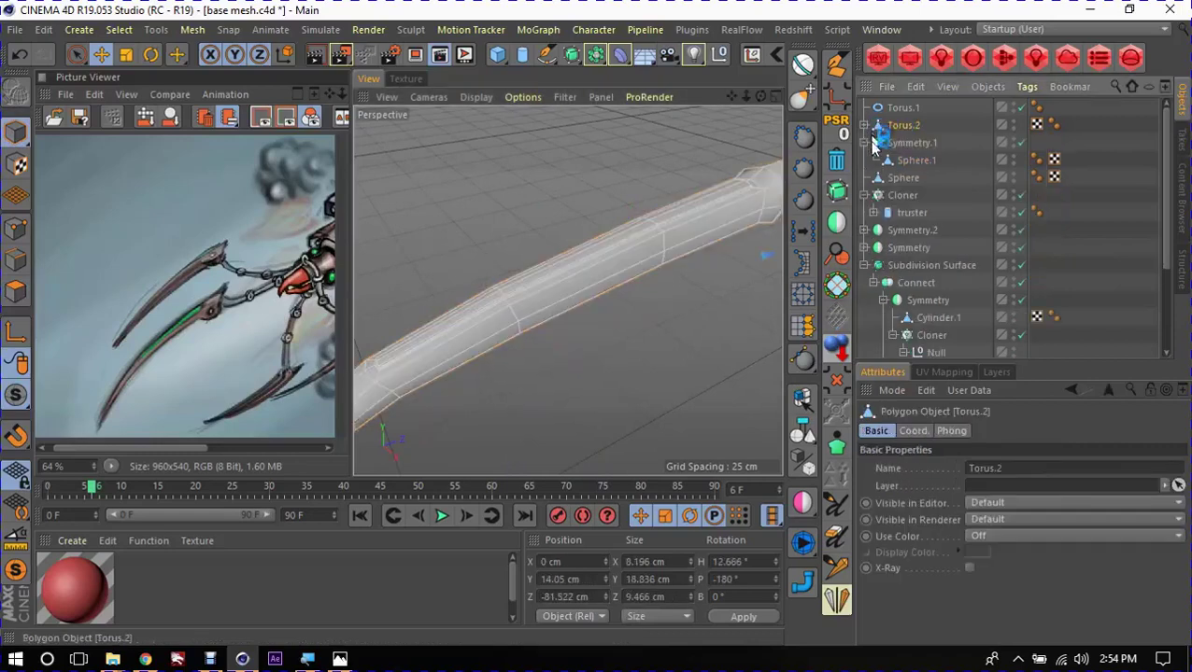
Step: Inspect the smoothed claw, disable subdivision, and select Symmetry.1 under Torus.2
{"action": "mouse_move", "coordinate": [696, 238]}
{"action": "left_mouse_down", "text": "alt"}
{"action": "mouse_move", "coordinate": [628, 265]}
{"action": "mouse_move", "coordinate": [737, 271]}
{"action": "mouse_move", "coordinate": [615, 205]}
{"action": "mouse_move", "coordinate": [662, 229]}
{"action": "mouse_move", "coordinate": [573, 250]}
{"action": "left_mouse_up", "text": "alt"}
{"action": "scroll", "coordinate": [573, 250], "scroll_direction": "up", "scroll_amount": 3}
{"action": "scroll", "coordinate": [564, 236], "scroll_direction": "up", "scroll_amount": 3}
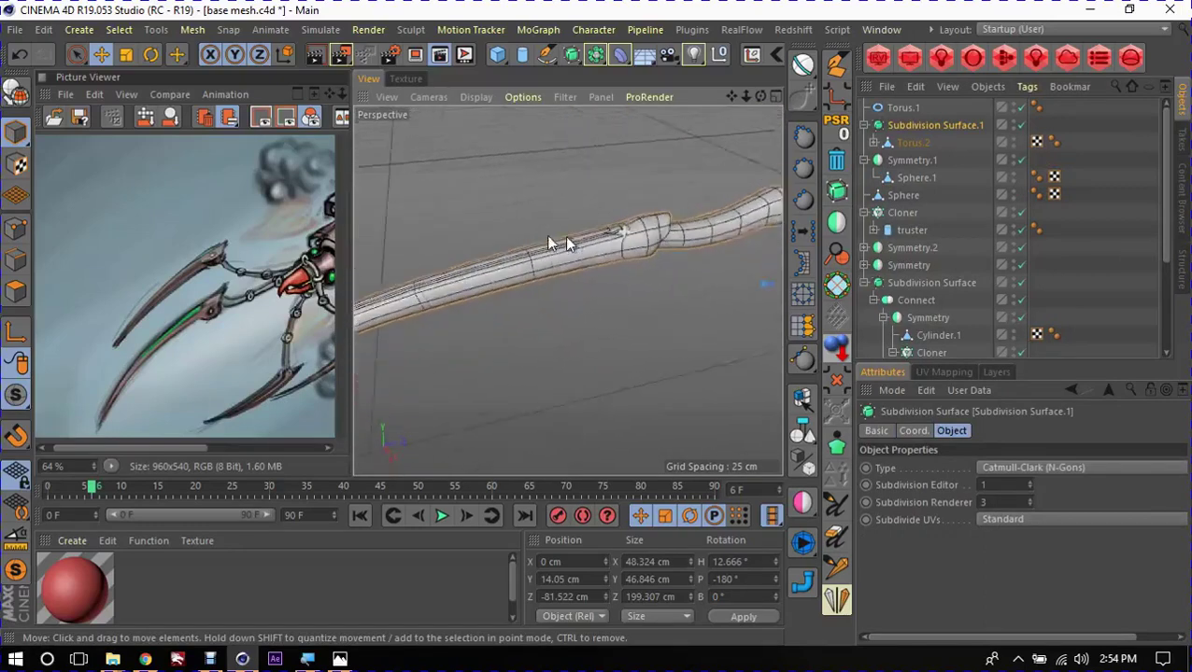
{"action": "scroll", "coordinate": [620, 214], "scroll_direction": "up", "scroll_amount": 3}
{"action": "scroll", "coordinate": [667, 196], "scroll_direction": "up", "scroll_amount": 3}
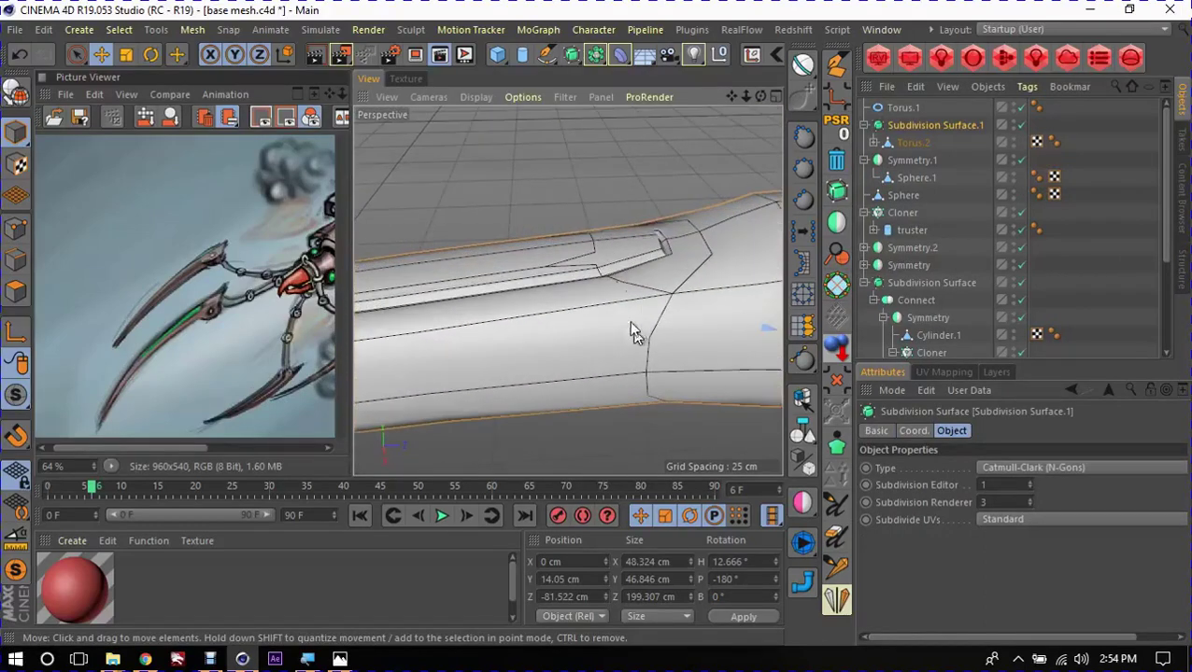
{"action": "left_click", "coordinate": [913, 142]}
{"action": "key", "text": "q"}
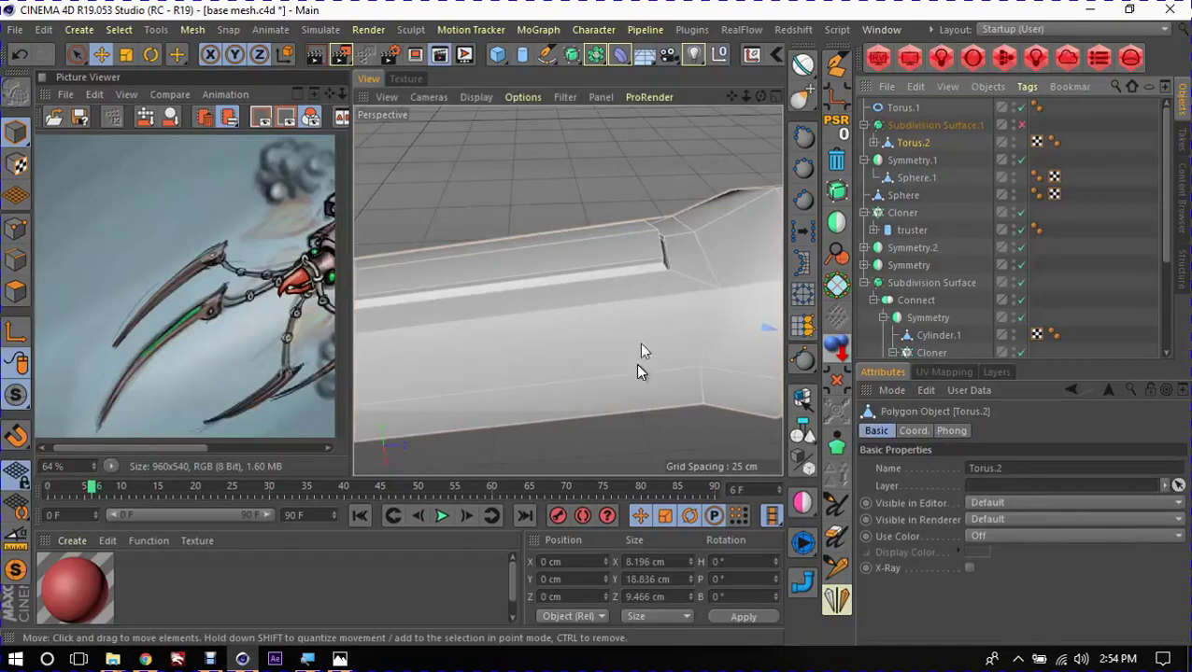
{"action": "left_click", "coordinate": [874, 144]}
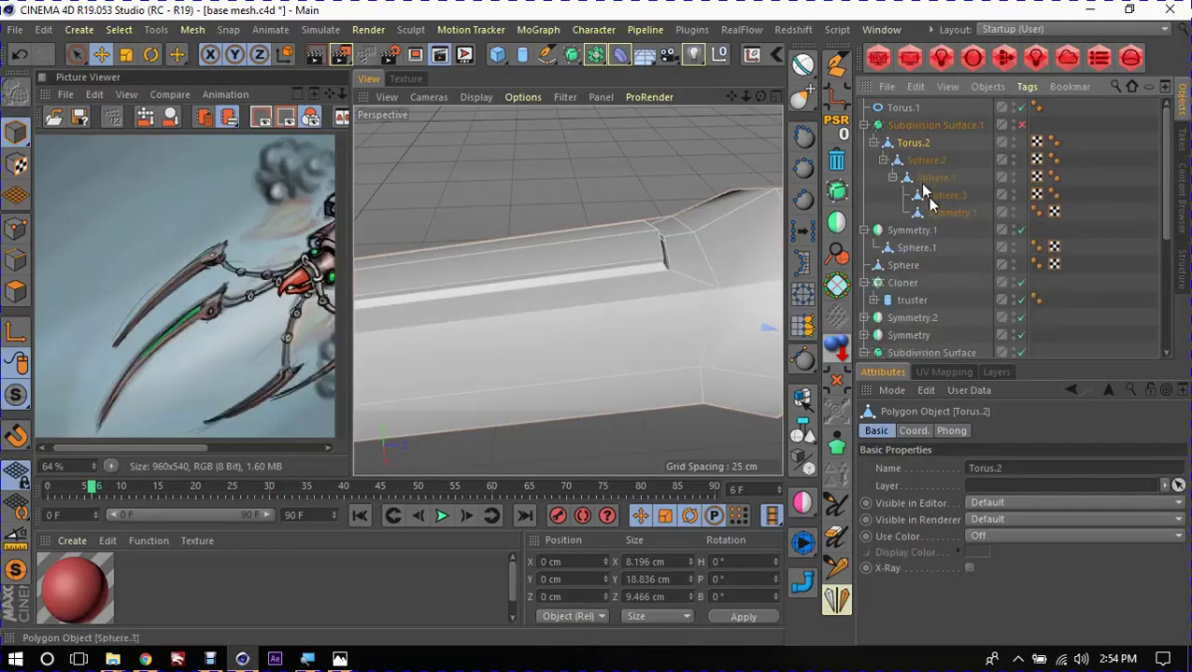
{"action": "left_click", "coordinate": [943, 212]}
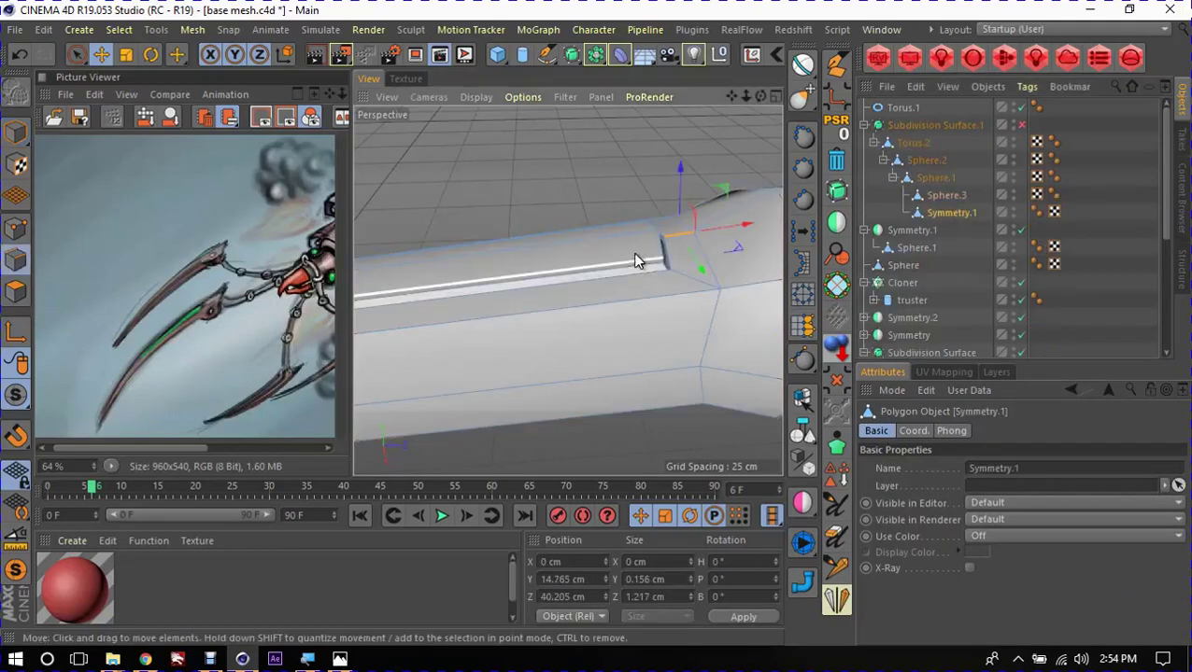
Step: Cut an edge loop across the claw tube at about 92.5% and turn subdivision smoothing back on
{"action": "key", "text": "k"}
{"action": "key", "text": "l"}
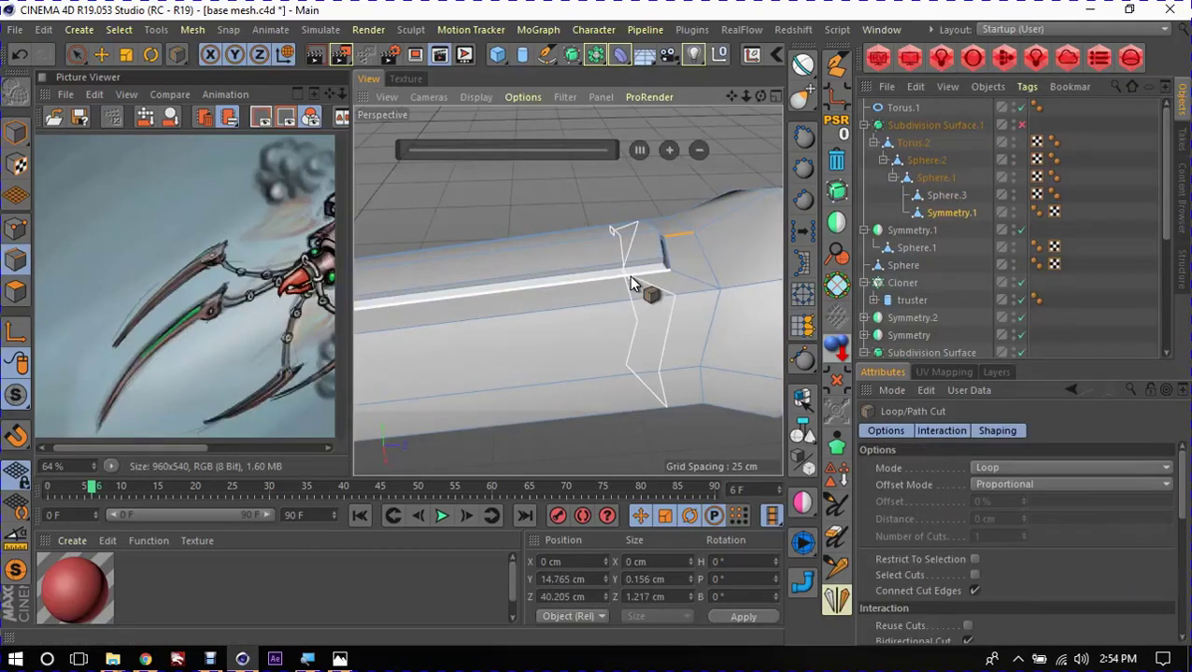
{"action": "left_click", "coordinate": [629, 275]}
{"action": "key", "text": "q"}
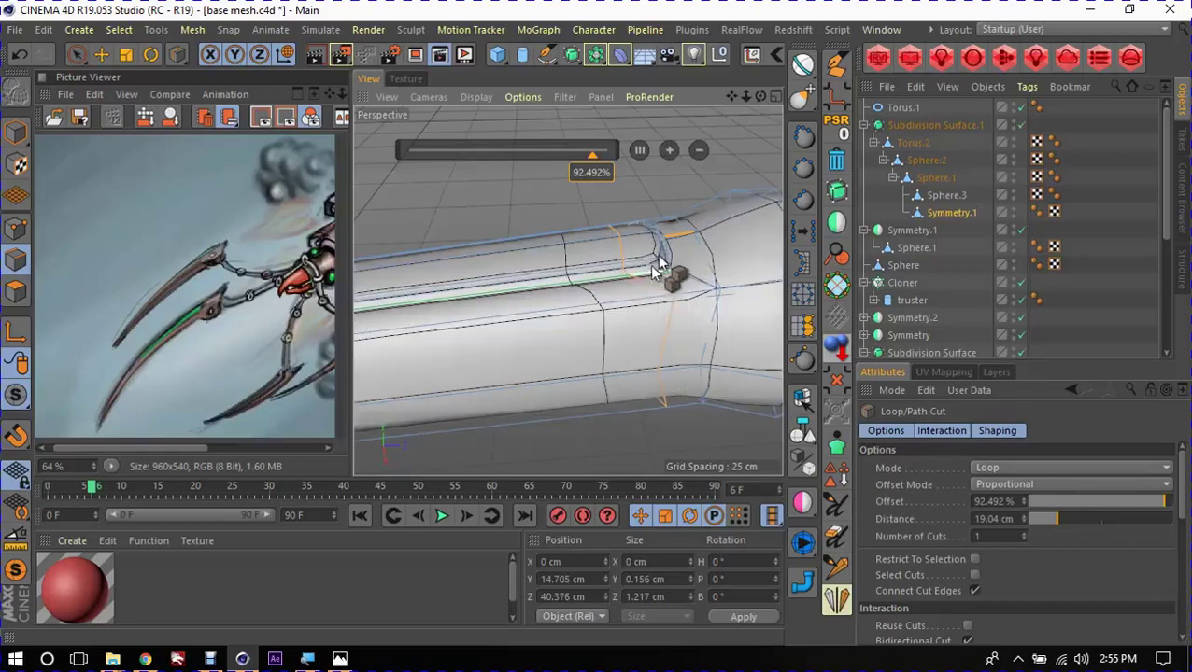
{"action": "scroll", "coordinate": [567, 283], "scroll_direction": "down", "scroll_amount": 5}
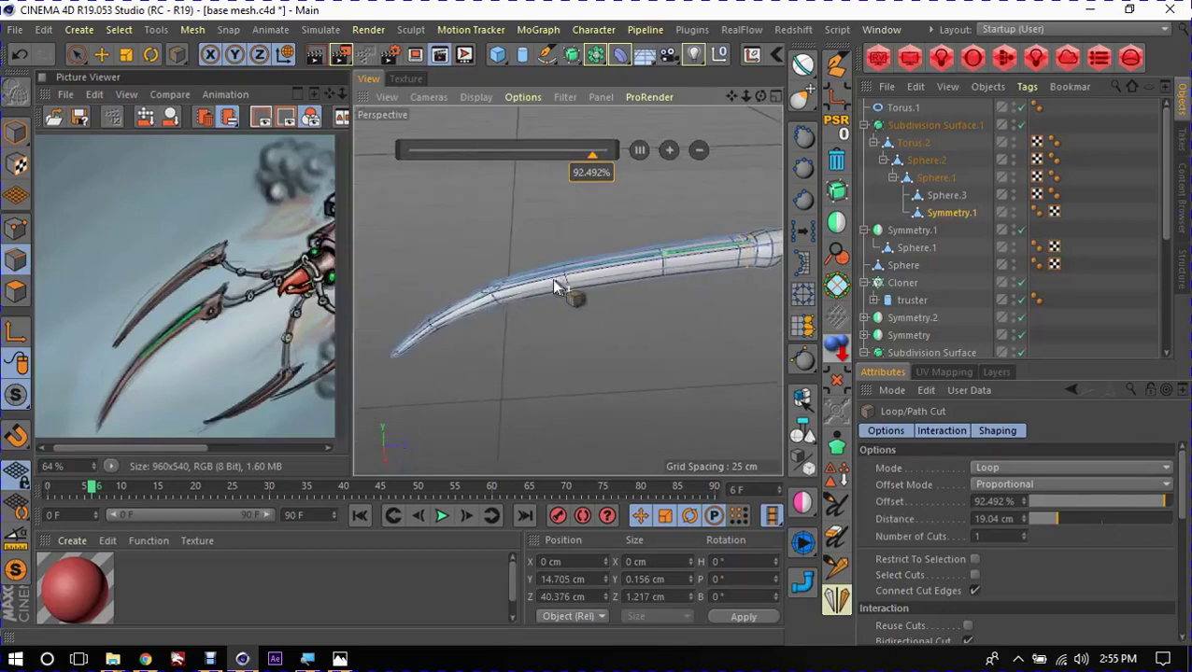
{"action": "scroll", "coordinate": [523, 281], "scroll_direction": "up", "scroll_amount": 2}
{"action": "scroll", "coordinate": [540, 266], "scroll_direction": "up", "scroll_amount": 3}
{"action": "scroll", "coordinate": [598, 313], "scroll_direction": "up", "scroll_amount": 1}
{"action": "scroll", "coordinate": [651, 313], "scroll_direction": "up", "scroll_amount": 2}
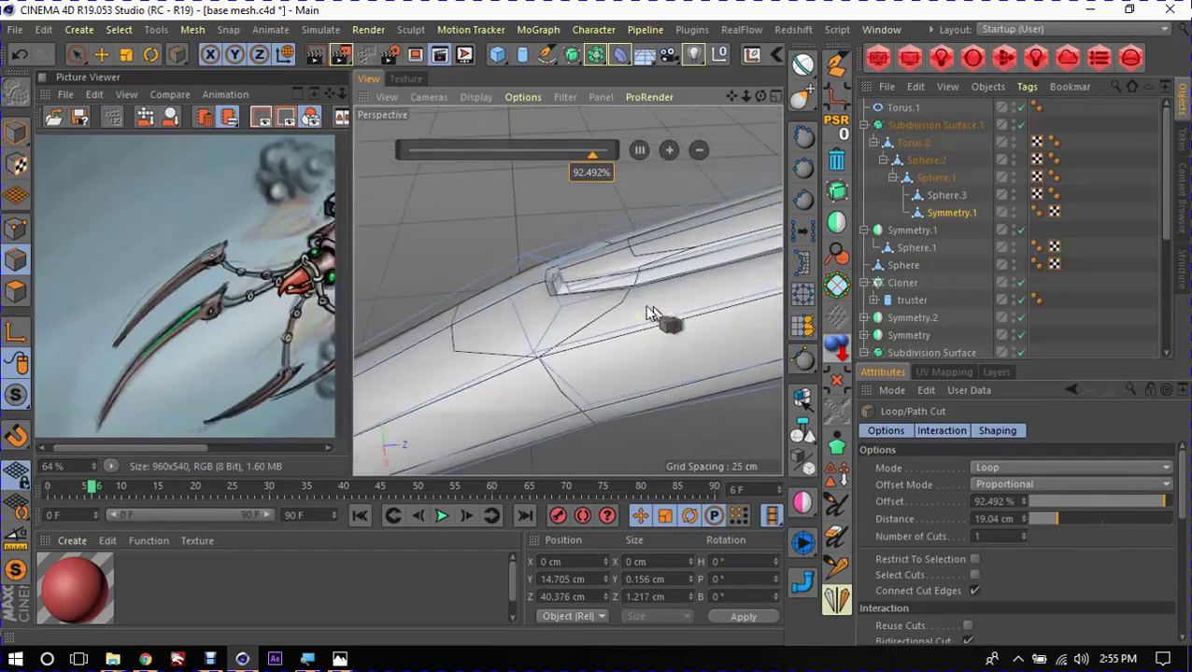
Step: Add a second edge loop near the claw's end at about 8.1%, then return to the Move tool
{"action": "left_click", "coordinate": [619, 291]}
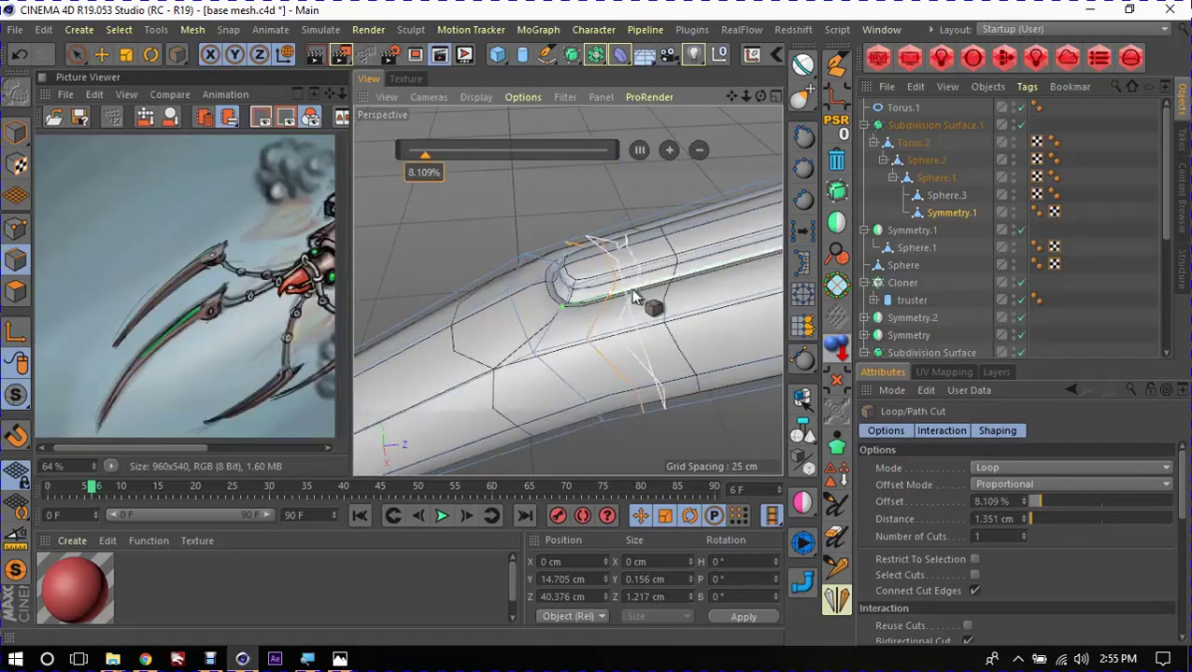
{"action": "scroll", "coordinate": [624, 292], "scroll_direction": "down", "scroll_amount": 3}
{"action": "scroll", "coordinate": [584, 300], "scroll_direction": "down", "scroll_amount": 3}
{"action": "scroll", "coordinate": [556, 306], "scroll_direction": "down", "scroll_amount": 1}
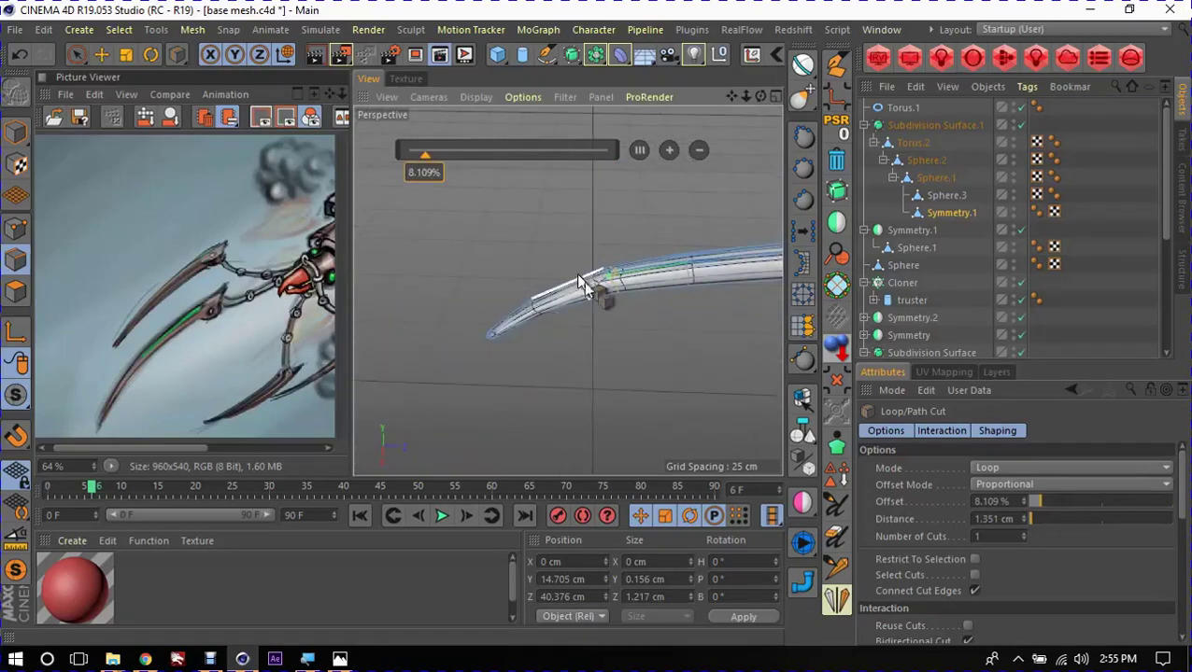
{"action": "key", "text": "e"}
{"action": "mouse_move", "coordinate": [612, 337]}
{"action": "left_mouse_down", "text": "alt"}
{"action": "mouse_move", "coordinate": [697, 301]}
{"action": "mouse_move", "coordinate": [570, 265]}
{"action": "mouse_move", "coordinate": [522, 216]}
{"action": "mouse_move", "coordinate": [566, 241]}
{"action": "mouse_move", "coordinate": [546, 264]}
{"action": "mouse_move", "coordinate": [606, 314]}
{"action": "mouse_move", "coordinate": [705, 338]}
{"action": "mouse_move", "coordinate": [490, 270]}
{"action": "left_mouse_up", "text": "alt"}
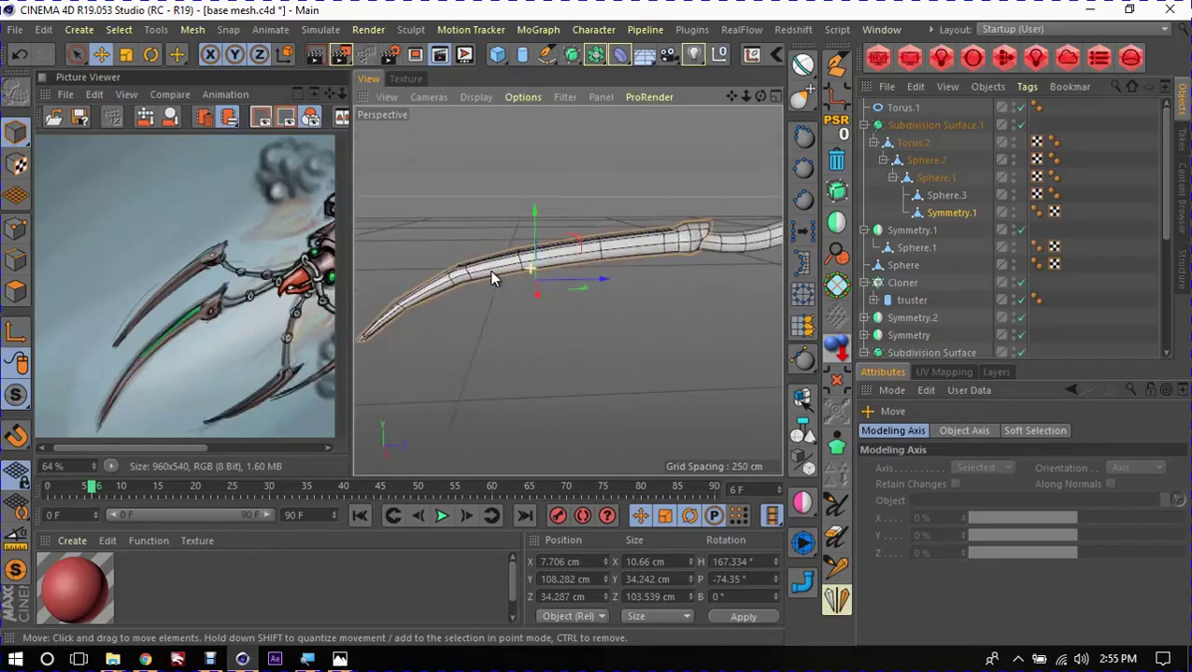
Step: On the Symmetry.1 claw part, nudge one point on the upper edge slightly upward
{"action": "left_click", "coordinate": [937, 212]}
{"action": "mouse_move", "coordinate": [499, 330]}
{"action": "left_mouse_down", "text": "alt"}
{"action": "mouse_move", "coordinate": [512, 276]}
{"action": "mouse_move", "coordinate": [534, 314]}
{"action": "left_mouse_up", "text": "alt"}
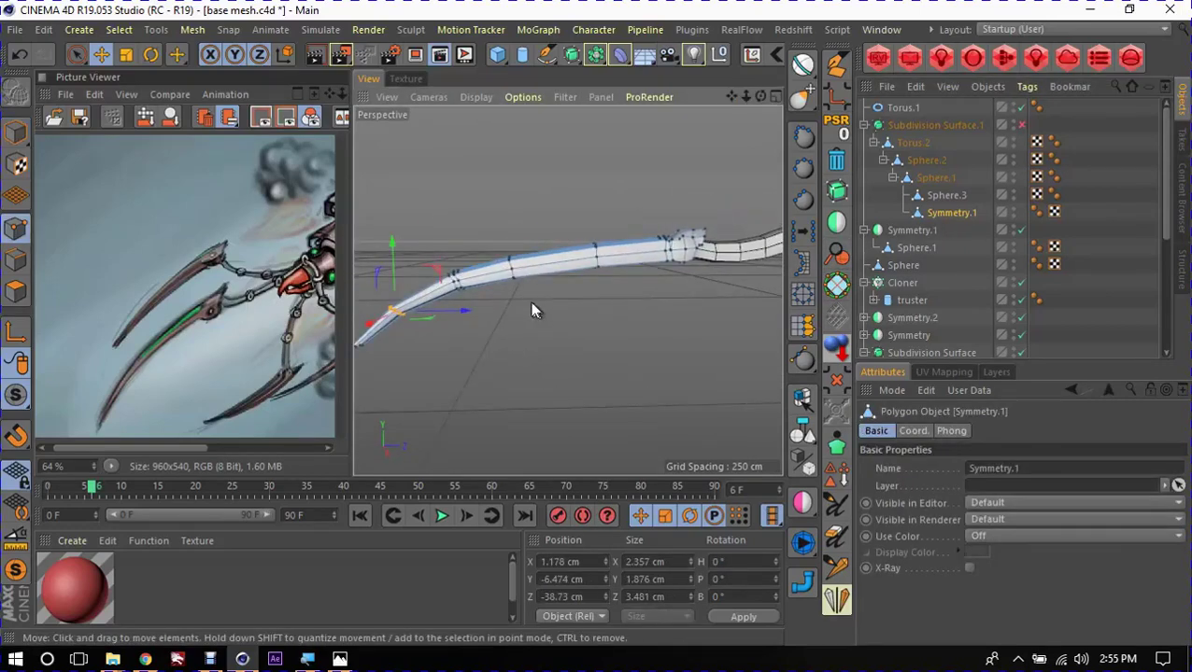
{"action": "key", "text": "9"}
{"action": "left_click", "coordinate": [517, 271]}
{"action": "key", "text": "e"}
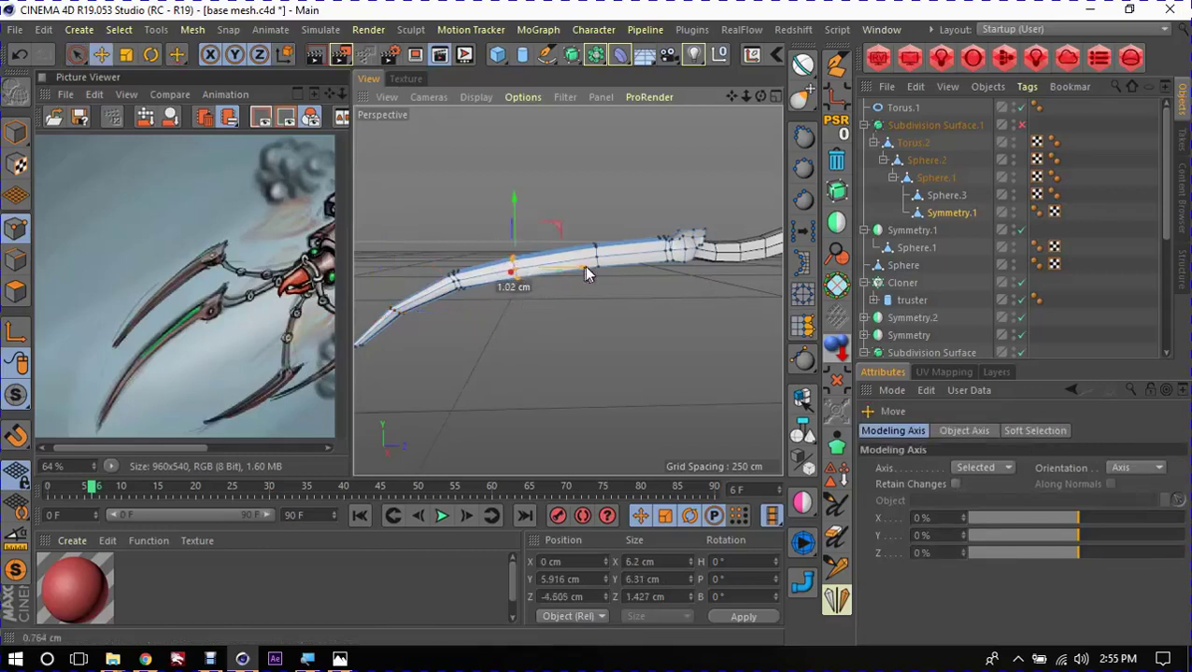
{"action": "left_click_drag", "start_coordinate": [564, 223], "coordinate": [568, 224]}
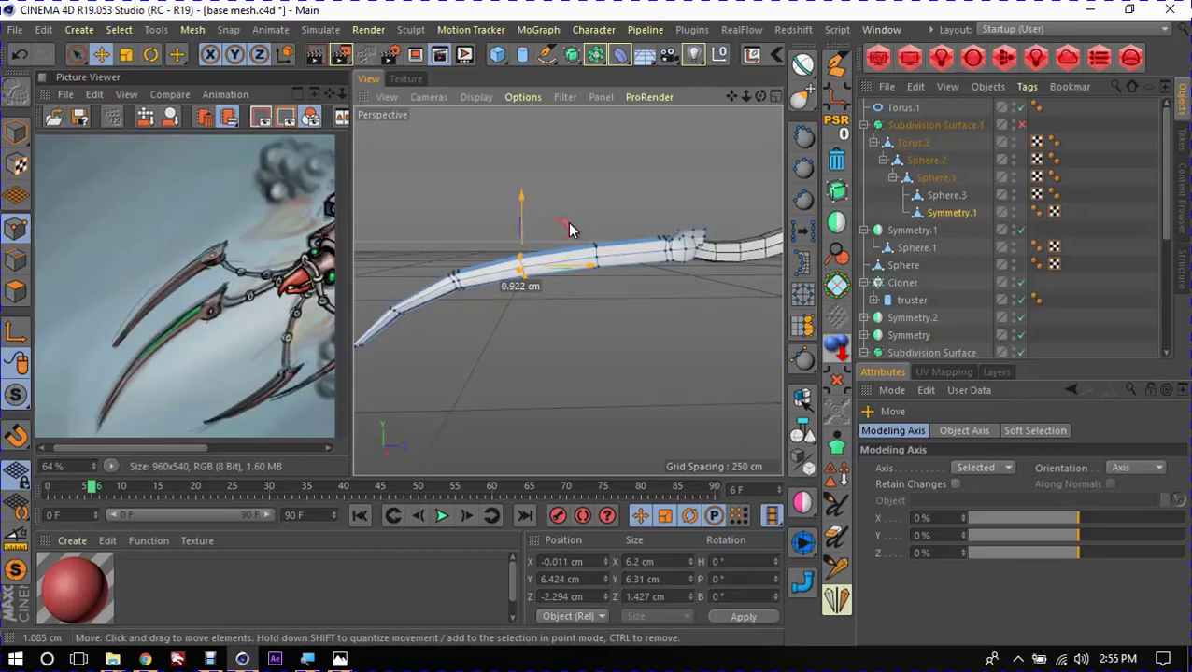
{"action": "left_click_drag", "start_coordinate": [568, 223], "coordinate": [567, 222]}
{"action": "middle_click_drag", "start_coordinate": [594, 301], "coordinate": [651, 295], "text": "alt"}
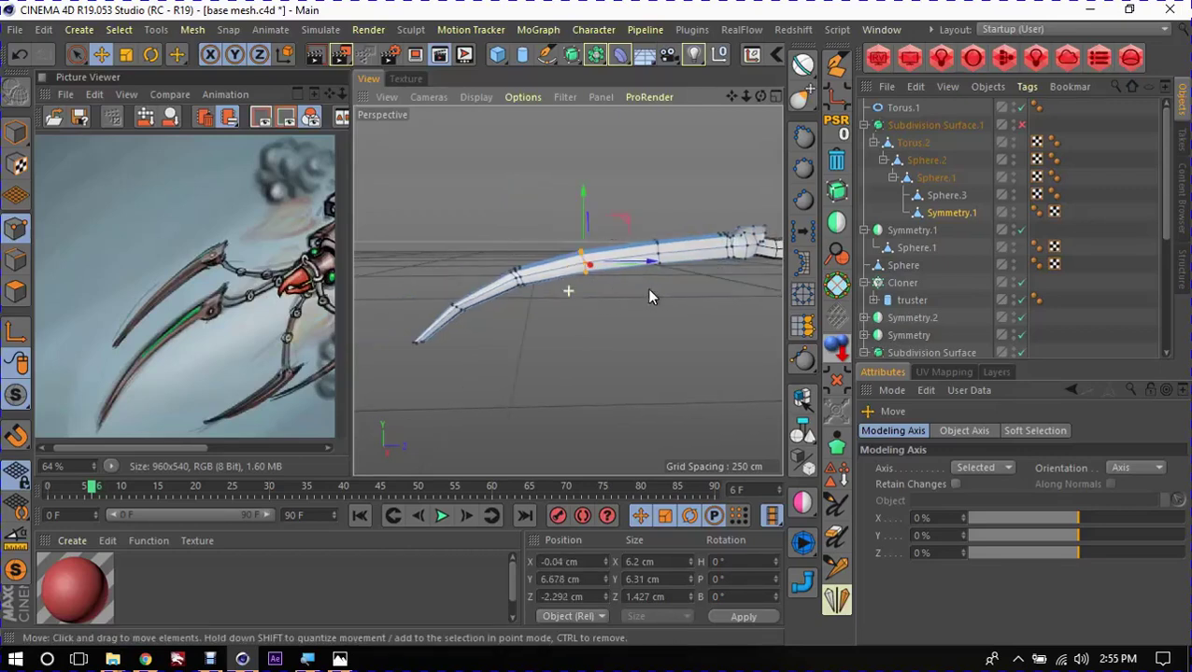
{"action": "left_click_drag", "start_coordinate": [520, 291], "coordinate": [563, 380], "text": "alt"}
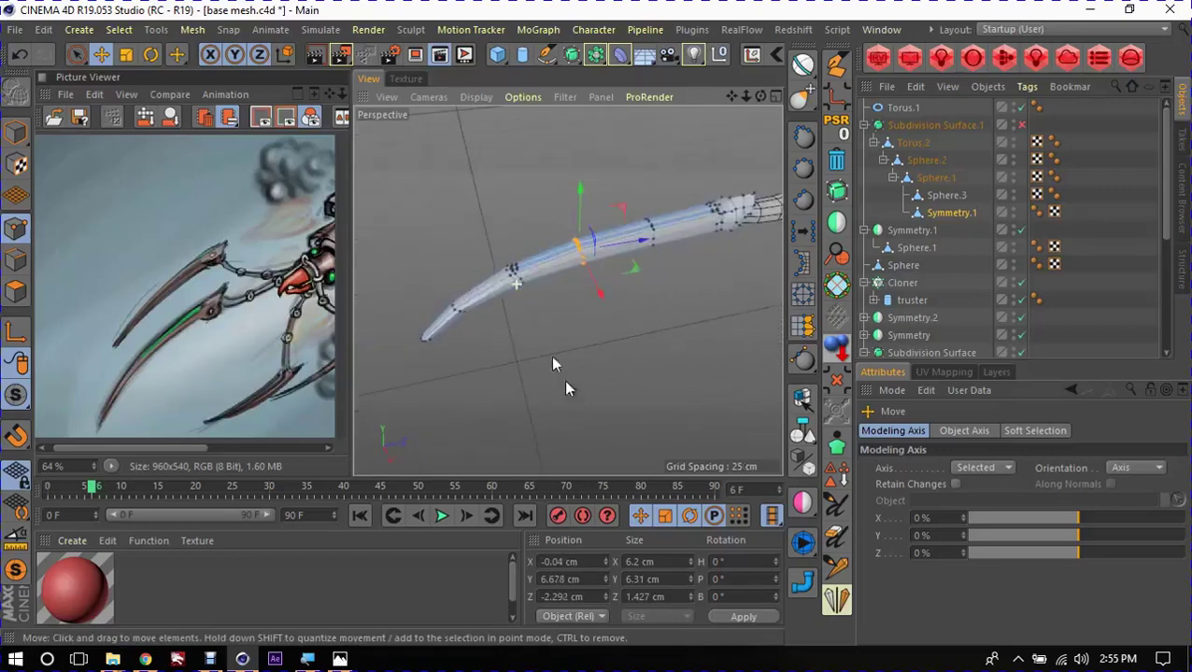
{"action": "scroll", "coordinate": [573, 249], "scroll_direction": "up", "scroll_amount": 5}
{"action": "mouse_move", "coordinate": [537, 273]}
{"action": "left_mouse_down", "text": "alt"}
{"action": "mouse_move", "coordinate": [486, 268]}
{"action": "mouse_move", "coordinate": [581, 309]}
{"action": "mouse_move", "coordinate": [558, 245]}
{"action": "mouse_move", "coordinate": [728, 217]}
{"action": "mouse_move", "coordinate": [504, 177]}
{"action": "mouse_move", "coordinate": [513, 159]}
{"action": "left_mouse_up", "text": "alt"}
Step: Fill-select the polygons of the claw's tapered tip section
{"action": "key", "text": "Return"}
{"action": "scroll", "coordinate": [590, 220], "scroll_direction": "down", "scroll_amount": 5}
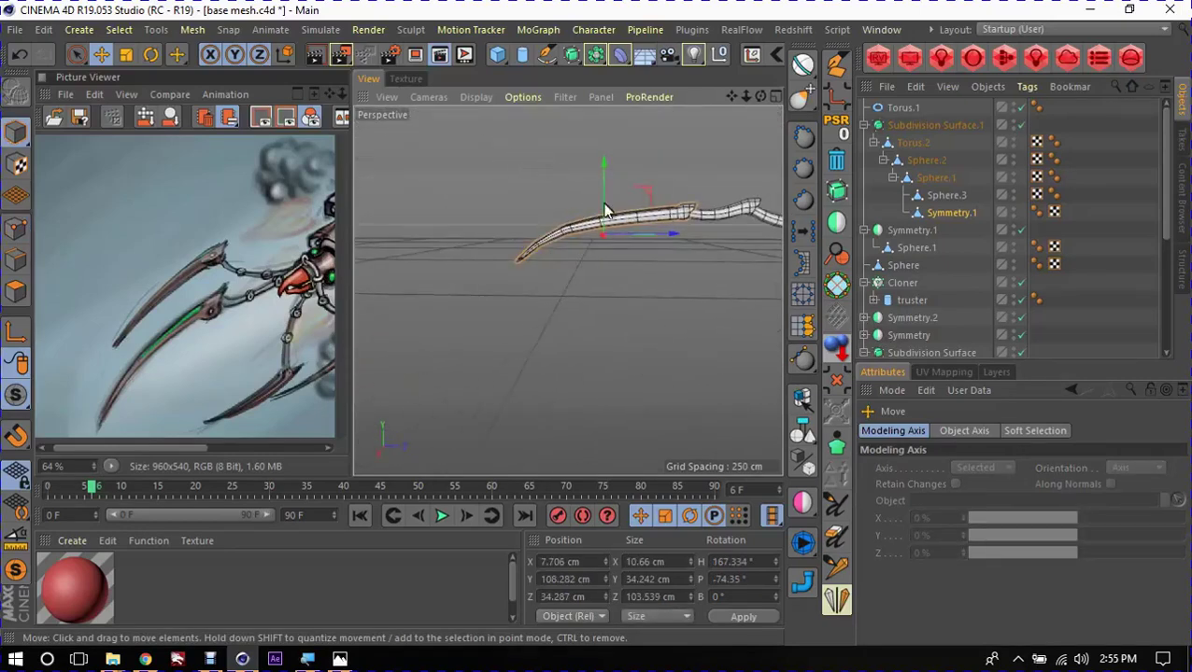
{"action": "left_click_drag", "start_coordinate": [603, 210], "coordinate": [631, 246], "text": "alt"}
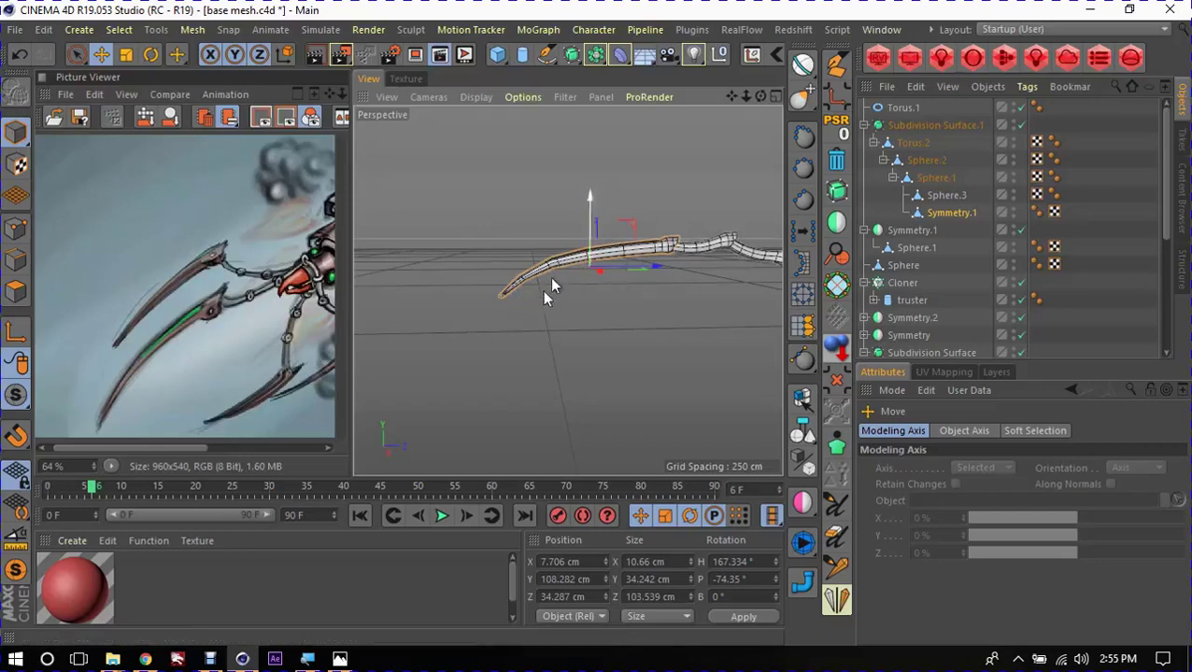
{"action": "scroll", "coordinate": [661, 233], "scroll_direction": "up", "scroll_amount": 3}
{"action": "key", "text": "Return"}
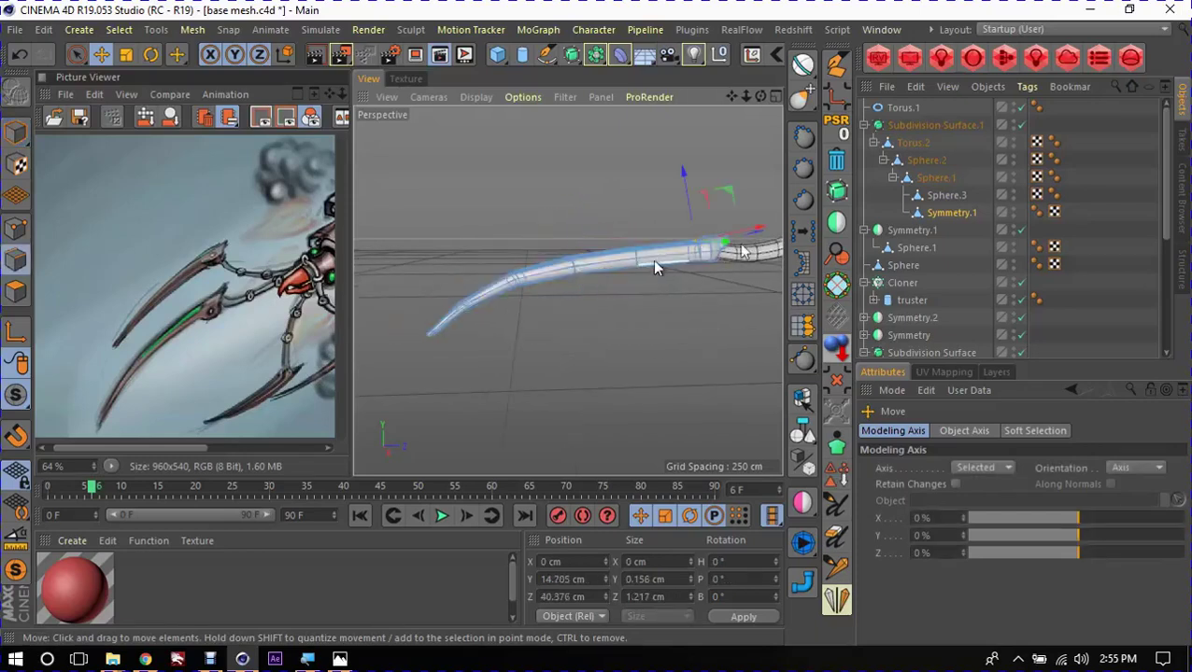
{"action": "scroll", "coordinate": [612, 299], "scroll_direction": "up", "scroll_amount": 2}
{"action": "scroll", "coordinate": [587, 260], "scroll_direction": "up", "scroll_amount": 2}
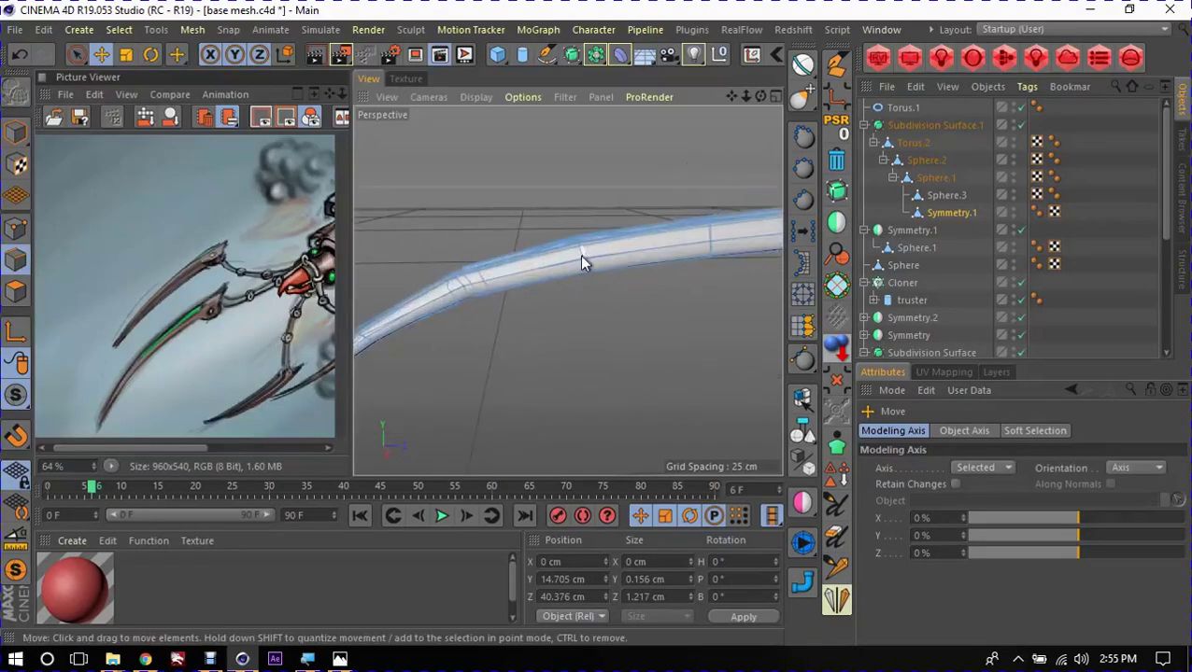
{"action": "key", "text": "u"}
{"action": "key", "text": "f"}
{"action": "left_click", "coordinate": [551, 265]}
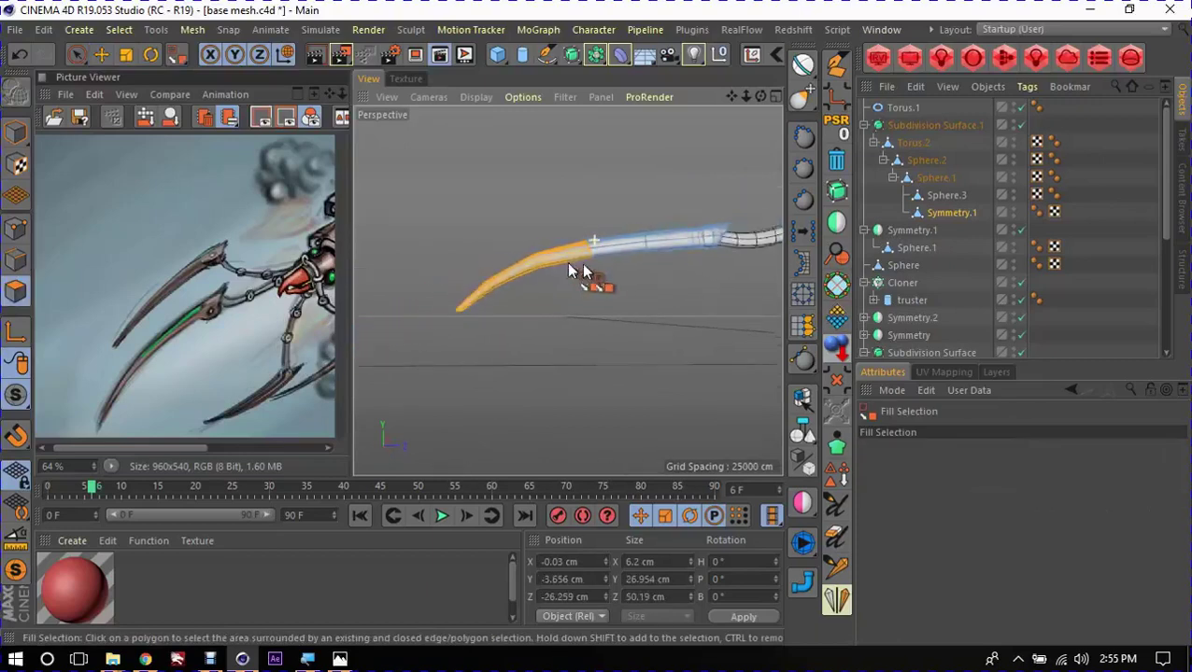
Step: Rotate the tip section to deepen the claw's downward bend, then return to Model mode
{"action": "middle_click_drag", "start_coordinate": [573, 267], "coordinate": [565, 304], "text": "alt"}
{"action": "key", "text": "r"}
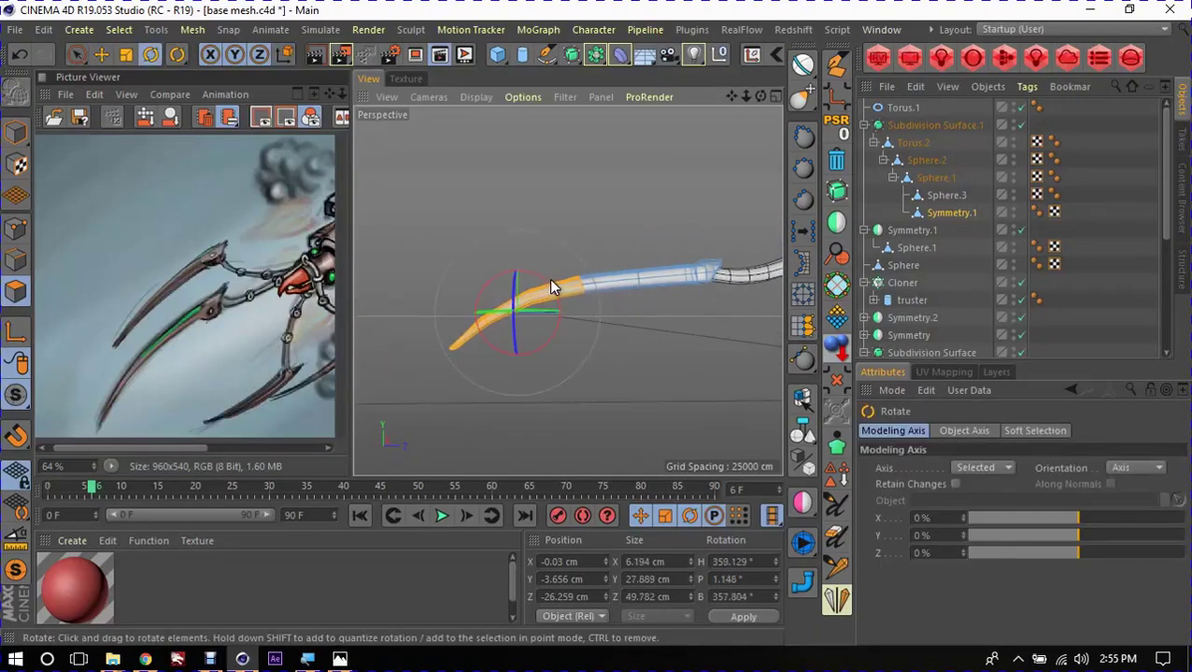
{"action": "left_click", "coordinate": [551, 290], "text": "shift"}
{"action": "mouse_move", "coordinate": [550, 280]}
{"action": "left_mouse_down"}
{"action": "mouse_move", "coordinate": [525, 256]}
{"action": "mouse_move", "coordinate": [520, 289]}
{"action": "mouse_move", "coordinate": [565, 349]}
{"action": "mouse_move", "coordinate": [584, 331]}
{"action": "mouse_move", "coordinate": [609, 371]}
{"action": "mouse_move", "coordinate": [591, 399]}
{"action": "mouse_move", "coordinate": [665, 308]}
{"action": "mouse_move", "coordinate": [577, 271]}
{"action": "left_mouse_up"}
{"action": "key", "text": "e"}
{"action": "key", "text": "Return"}
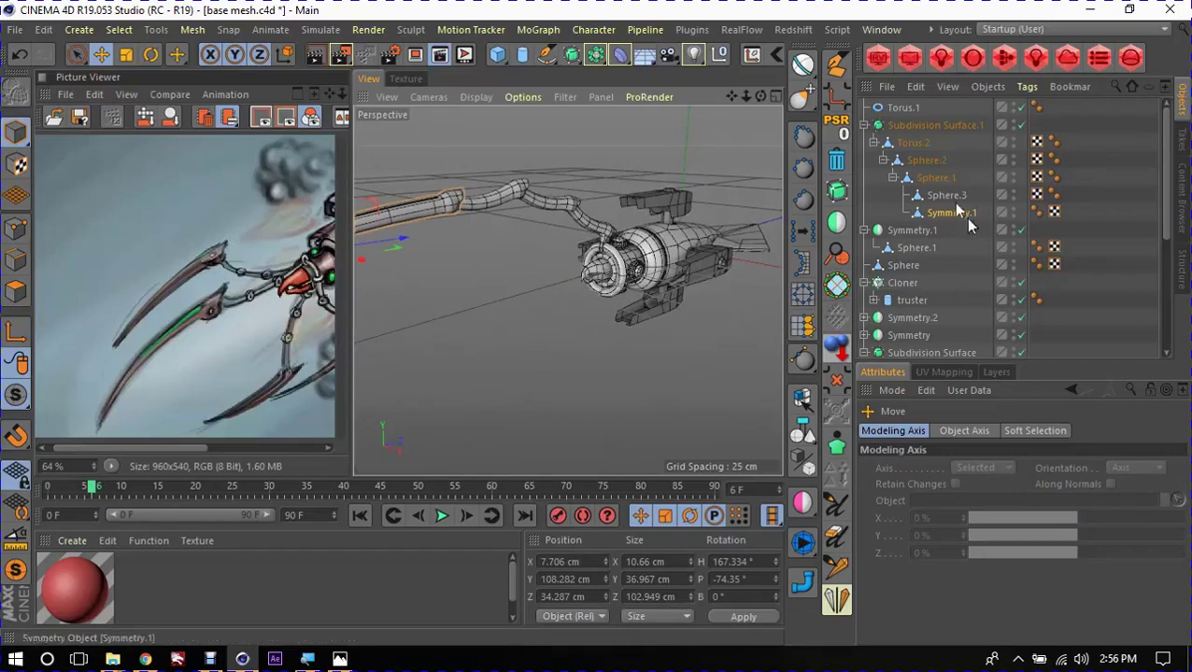
Step: Move Torus.2 out of Subdivision Surface.1 and delete the Subdivision Surface.1 wrapper
{"action": "left_click", "coordinate": [873, 143]}
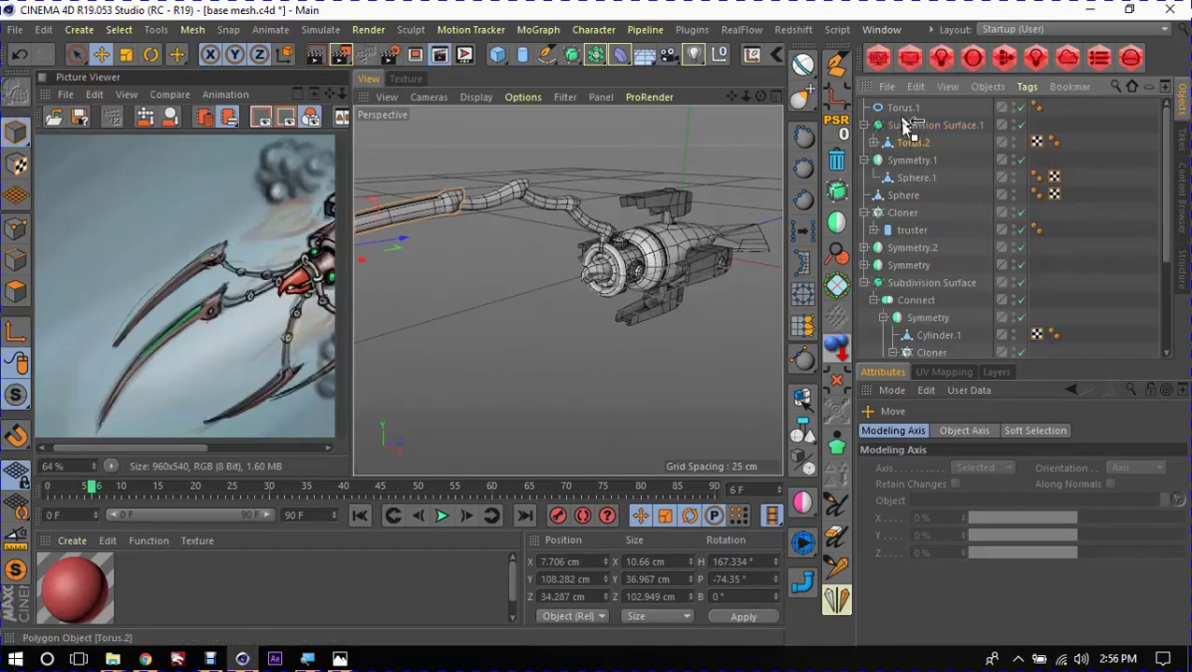
{"action": "left_click_drag", "start_coordinate": [906, 126], "coordinate": [916, 147]}
{"action": "left_click", "coordinate": [916, 145]}
{"action": "key", "text": "Delete"}
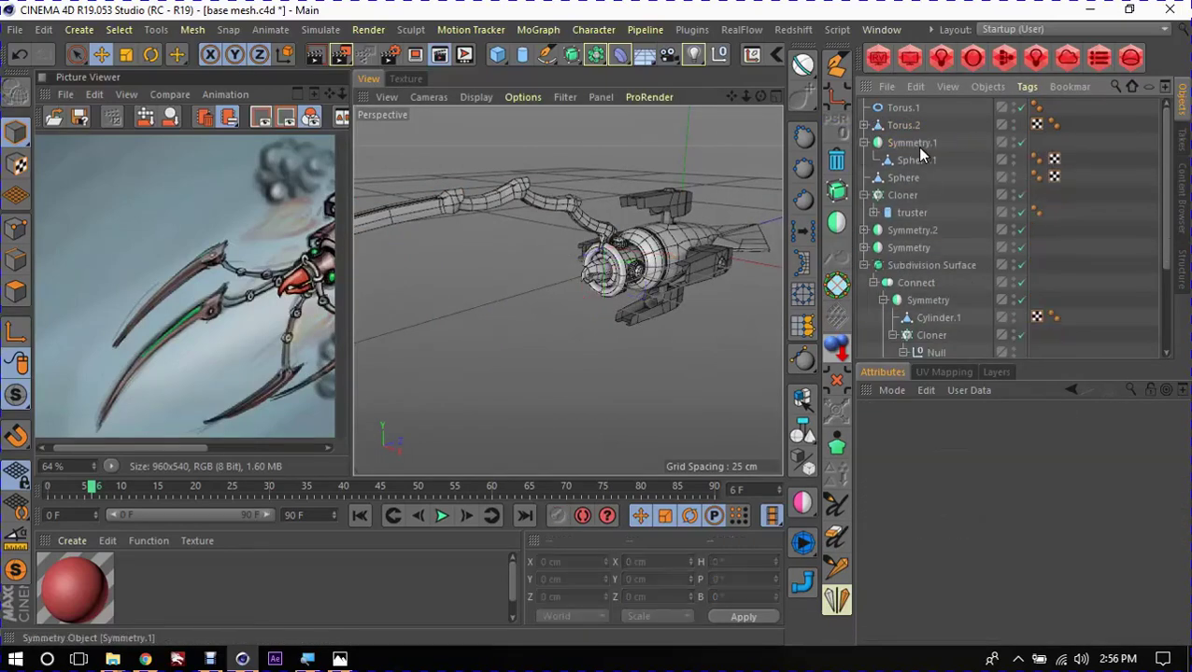
Step: Rename Torus.2 to claw, then to claw_tentacle, and deselect it
{"action": "left_click", "coordinate": [904, 125]}
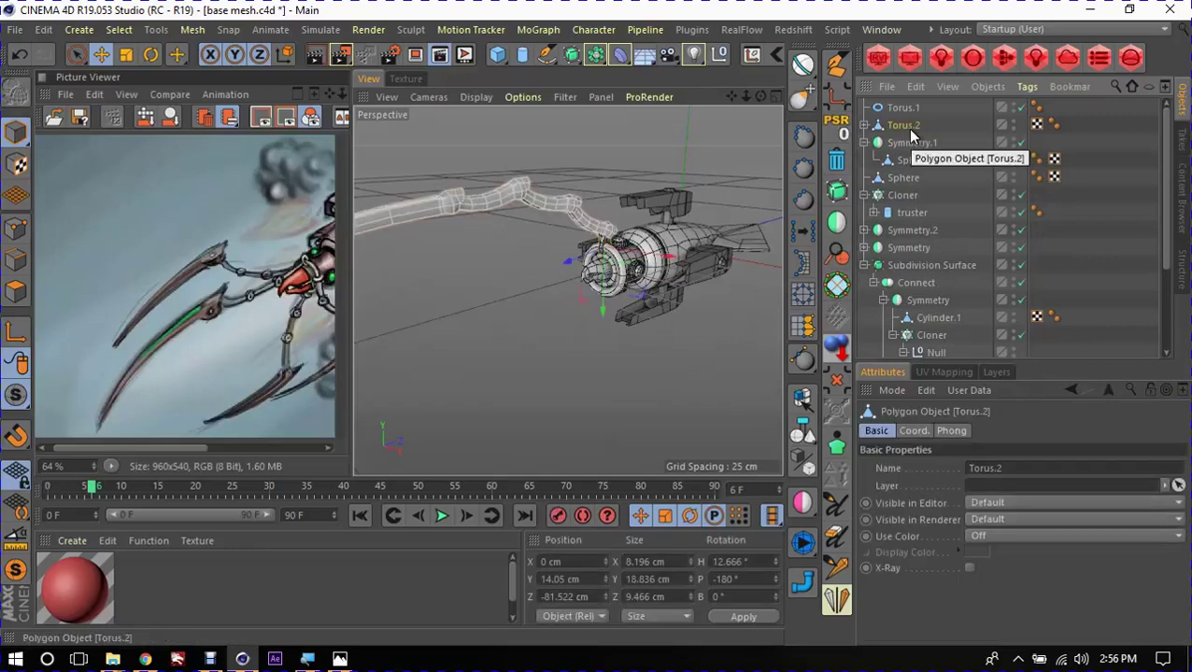
{"action": "double_click", "coordinate": [910, 131]}
{"action": "type", "text": "claw"}
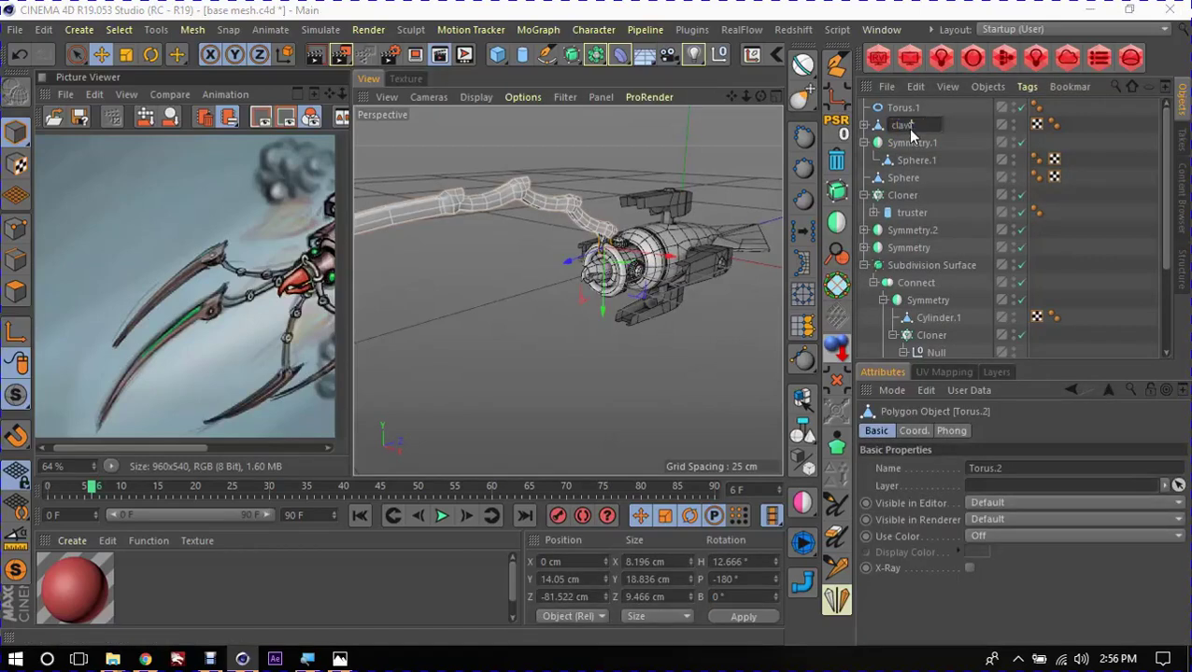
{"action": "key", "text": "Return"}
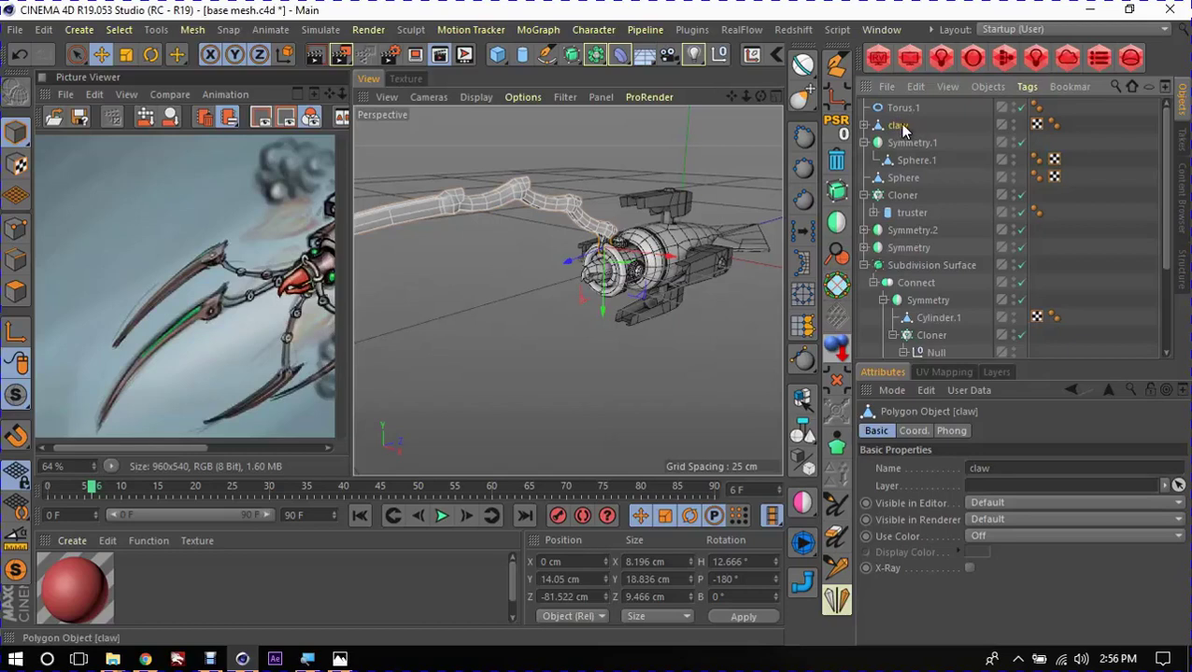
{"action": "double_click", "coordinate": [902, 128]}
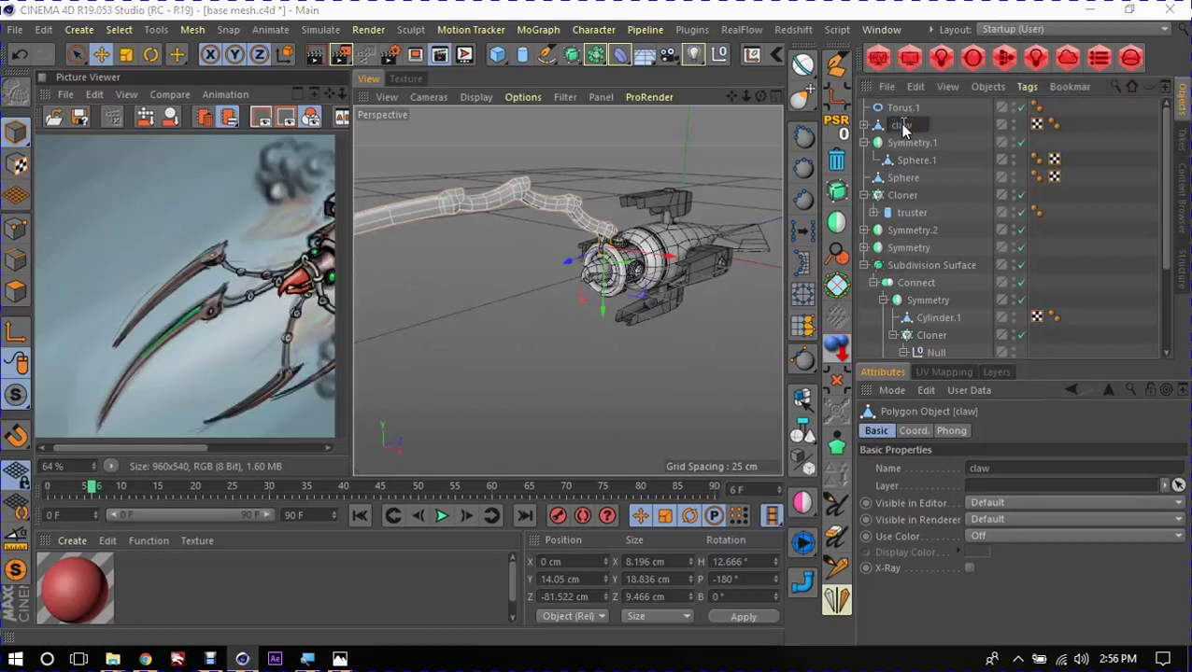
{"action": "type", "text": "_tentacle"}
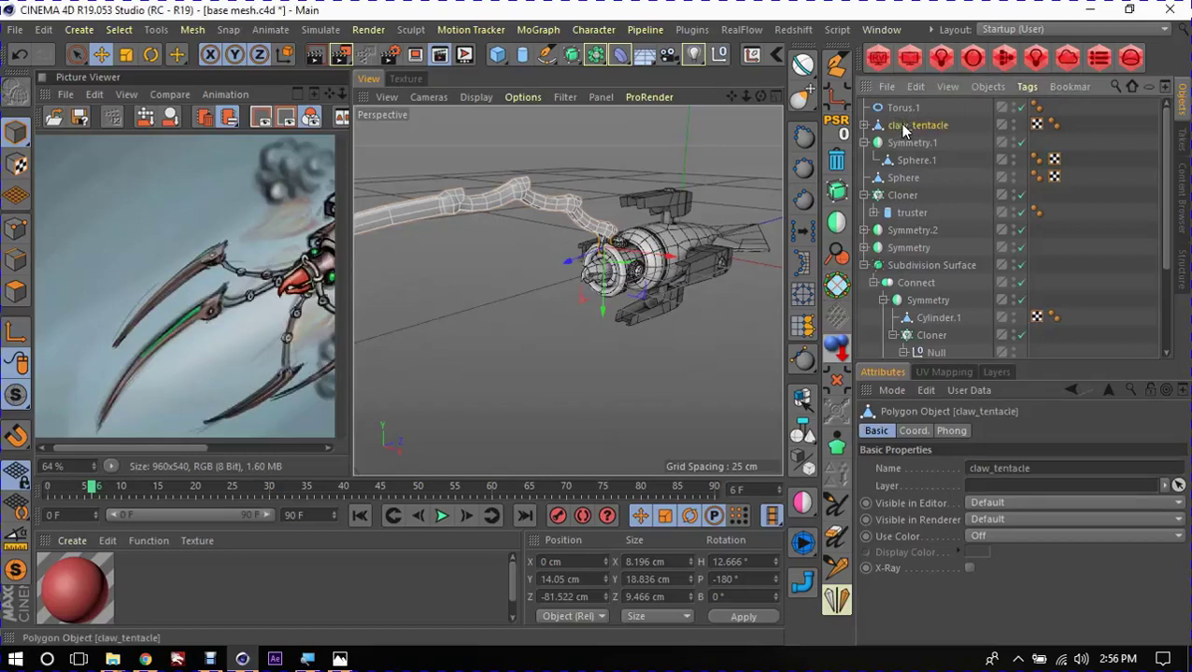
{"action": "key", "text": "Return"}
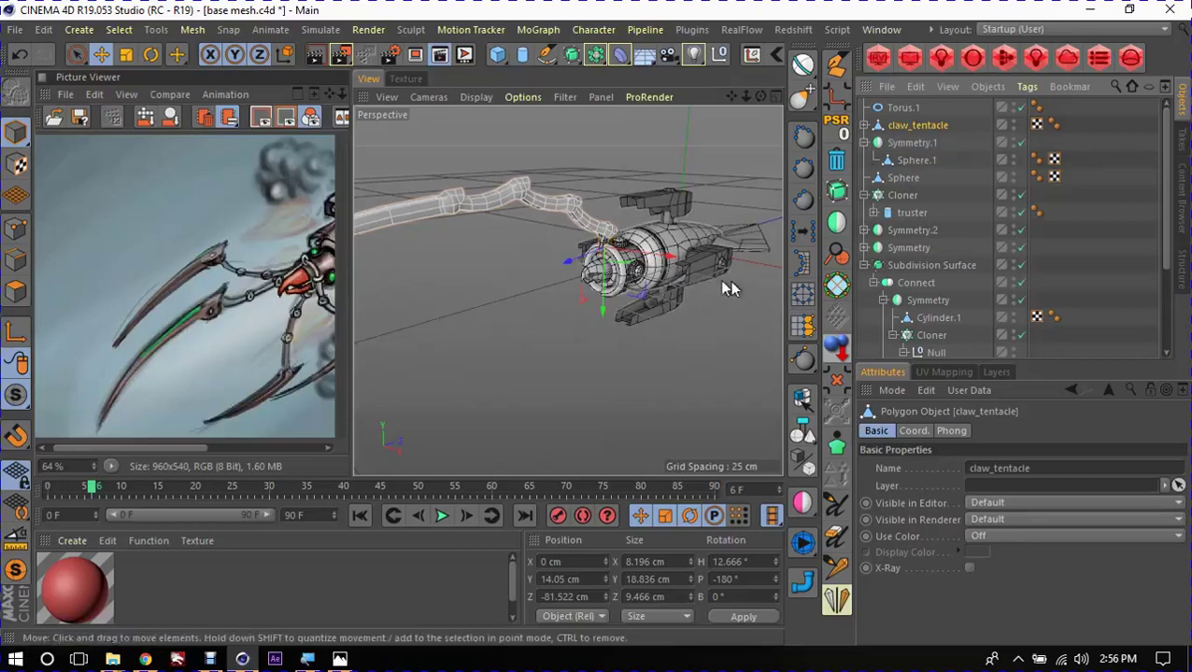
{"action": "left_click", "coordinate": [676, 357]}
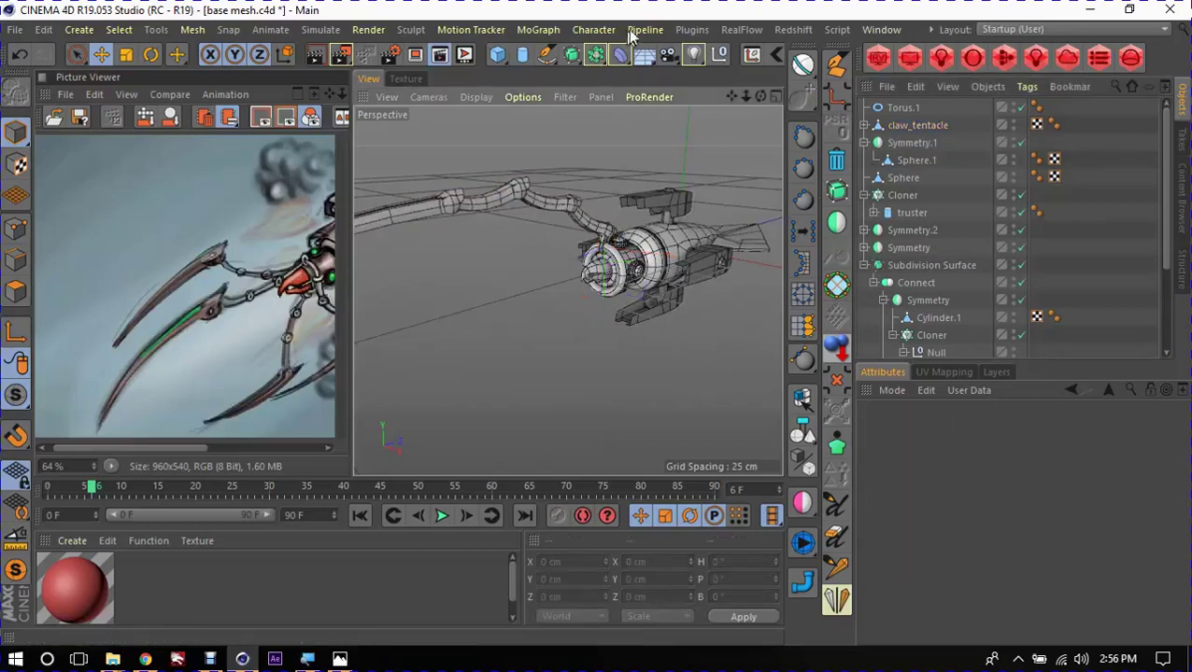
Step: Add a MoGraph Cloner, move it forward to the nose, nest it under Torus.1, and place claw_tentacle inside
{"action": "left_click", "coordinate": [538, 29]}
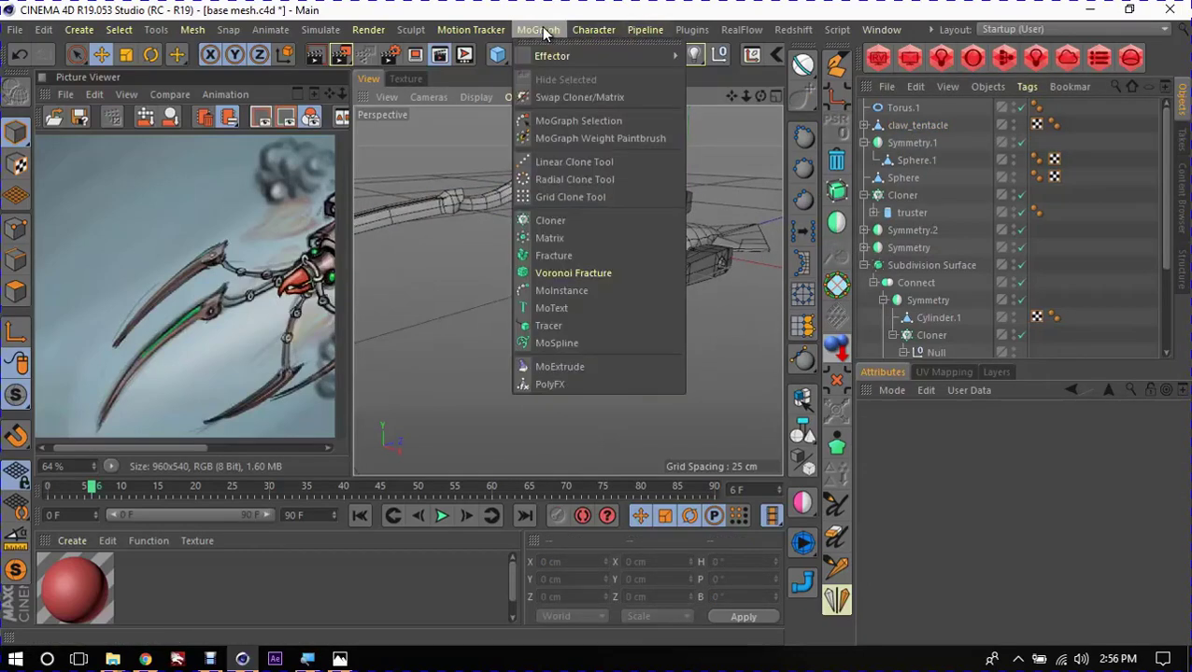
{"action": "left_click", "coordinate": [563, 220]}
{"action": "key", "text": "e"}
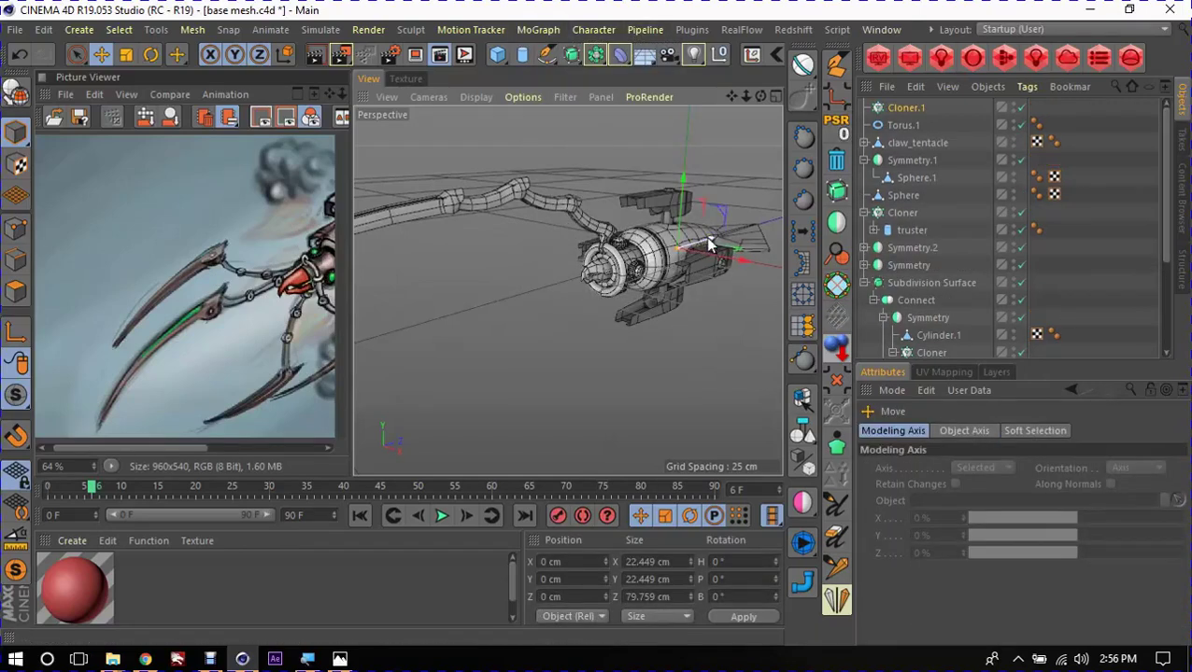
{"action": "mouse_move", "coordinate": [708, 244]}
{"action": "left_mouse_down"}
{"action": "mouse_move", "coordinate": [642, 284]}
{"action": "mouse_move", "coordinate": [434, 261]}
{"action": "mouse_move", "coordinate": [597, 285]}
{"action": "left_mouse_up"}
{"action": "scroll", "coordinate": [535, 282], "scroll_direction": "up", "scroll_amount": 3}
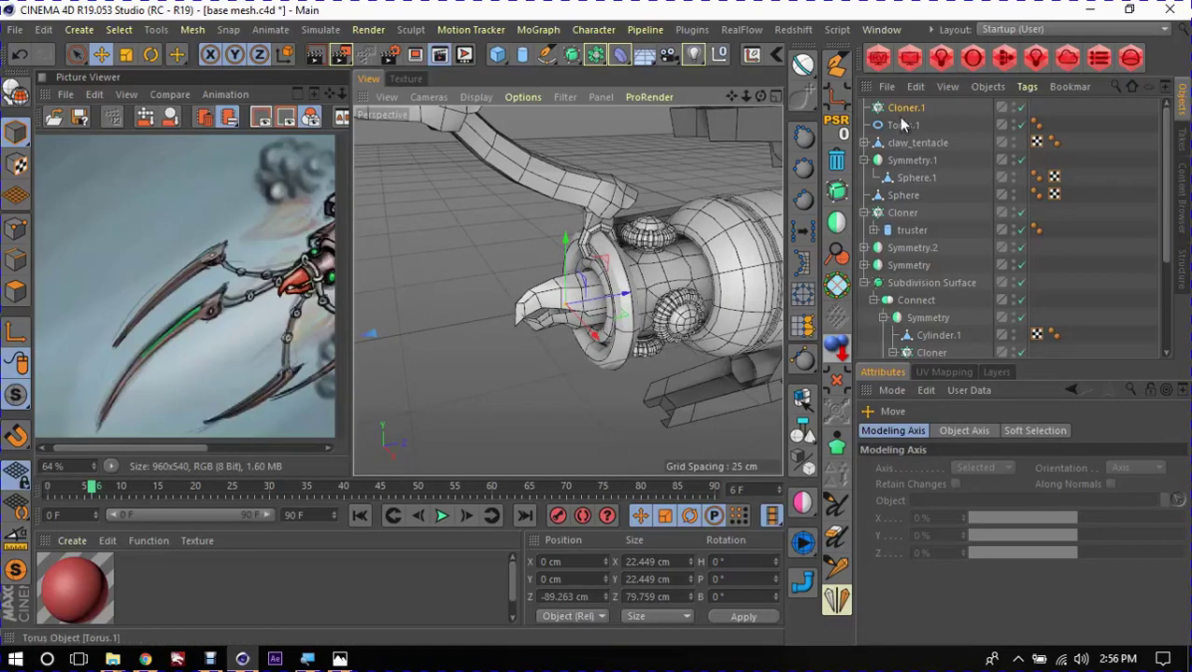
{"action": "left_click_drag", "start_coordinate": [901, 127], "coordinate": [911, 131]}
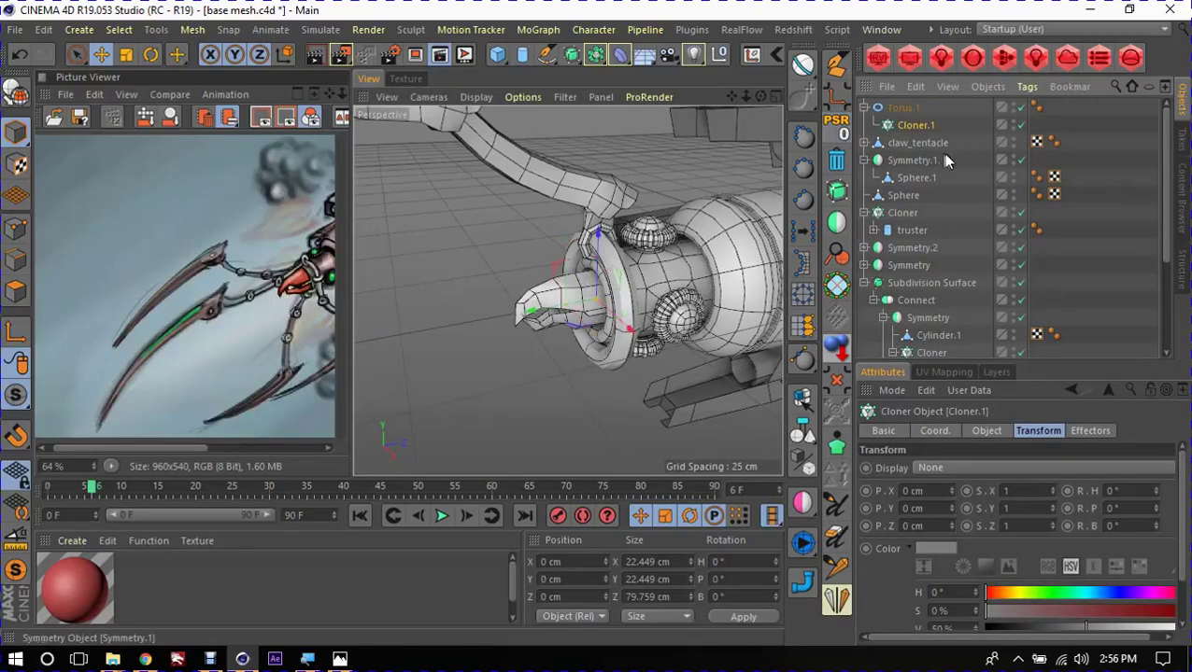
{"action": "left_click_drag", "start_coordinate": [928, 133], "coordinate": [924, 129]}
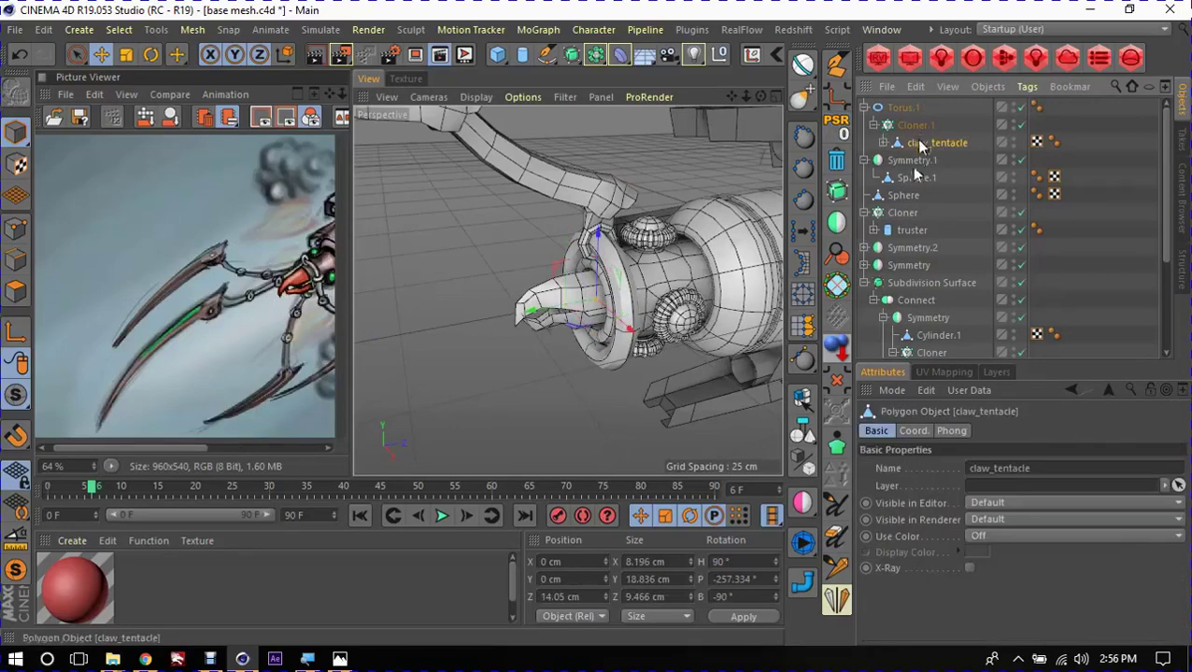
{"action": "left_click", "coordinate": [917, 126]}
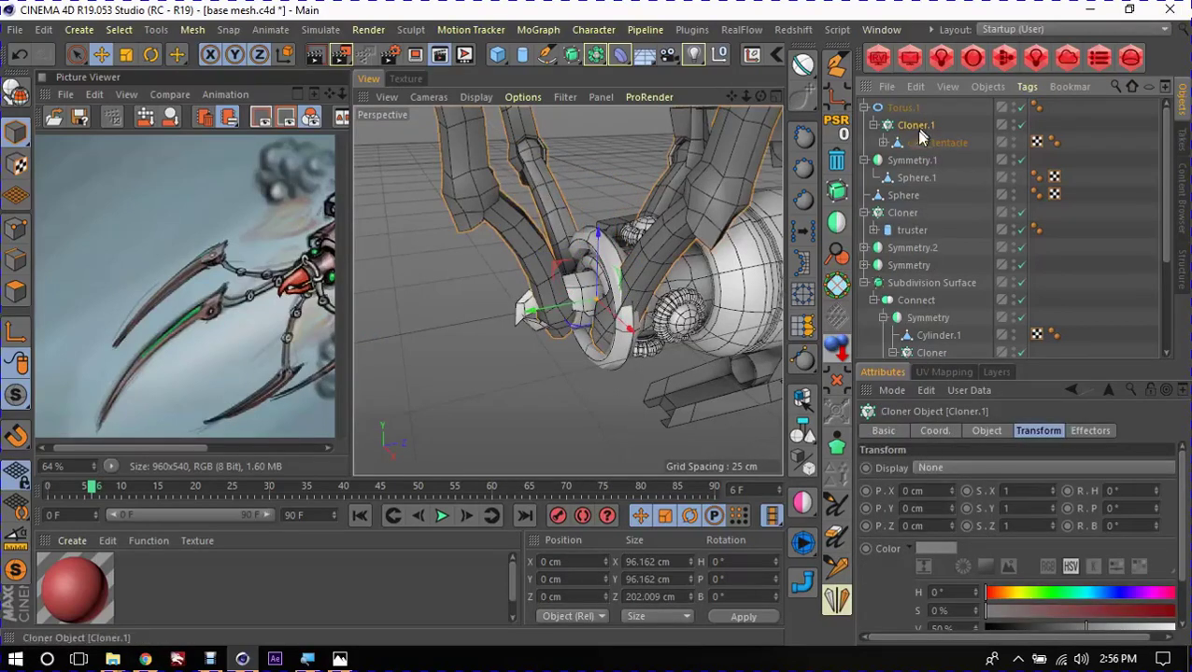
Step: Set Cloner.1's radial Plane to XZ, trying ZY first, and check the clone layout
{"action": "left_click", "coordinate": [988, 431]}
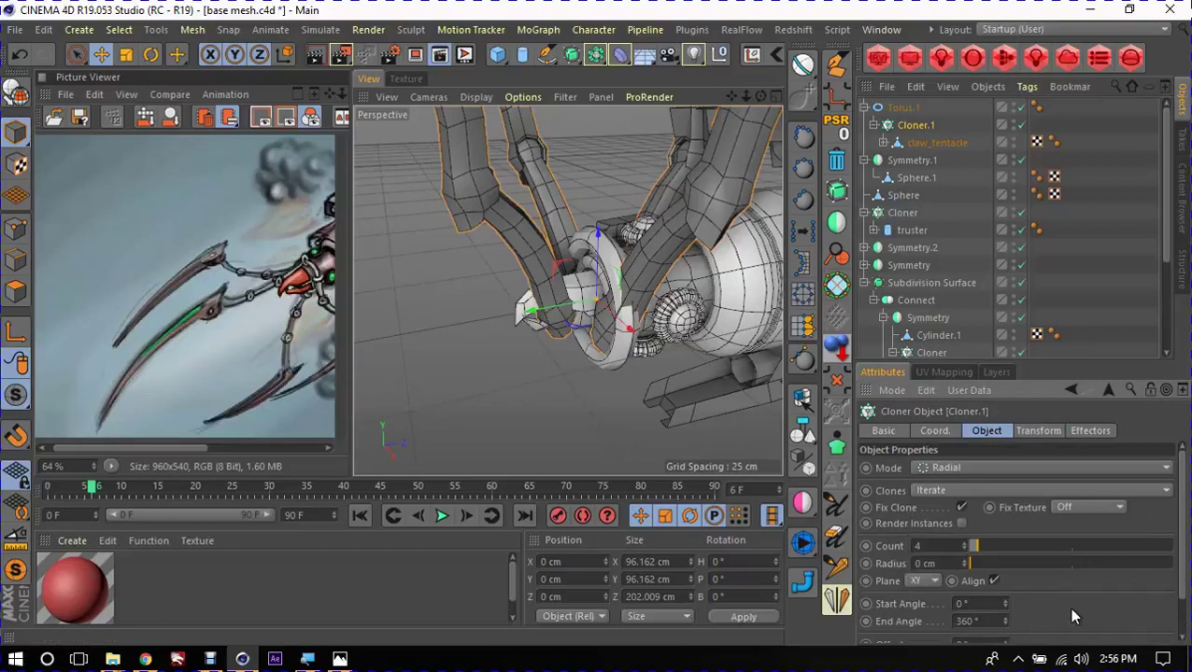
{"action": "scroll", "coordinate": [1069, 607], "scroll_direction": "down", "scroll_amount": 2}
{"action": "left_click", "coordinate": [923, 537]}
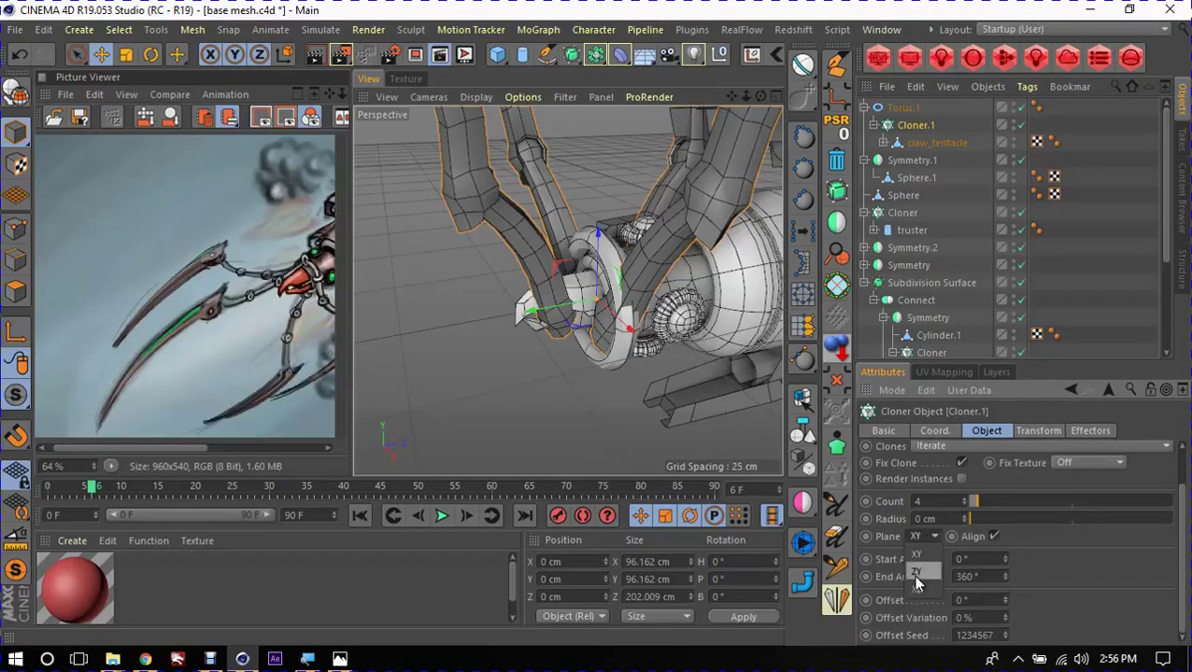
{"action": "left_click", "coordinate": [912, 572]}
{"action": "left_click", "coordinate": [927, 533]}
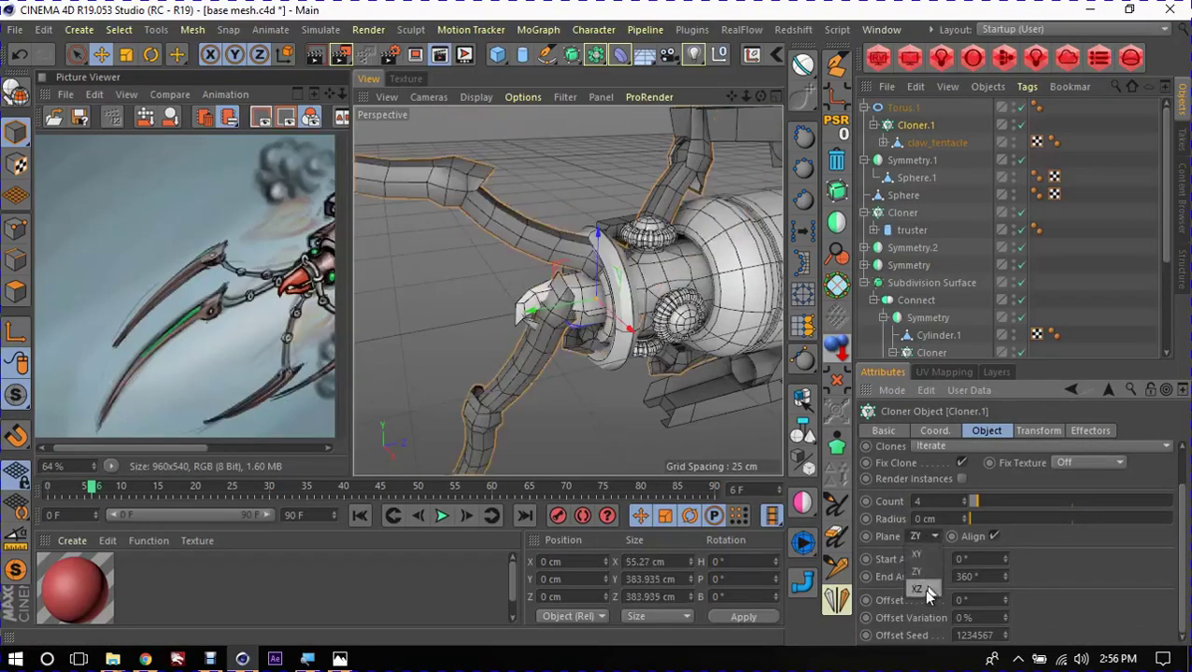
{"action": "left_click", "coordinate": [925, 591]}
{"action": "mouse_move", "coordinate": [639, 345]}
{"action": "left_mouse_down", "text": "alt"}
{"action": "mouse_move", "coordinate": [761, 474]}
{"action": "mouse_move", "coordinate": [651, 314]}
{"action": "left_mouse_up", "text": "alt"}
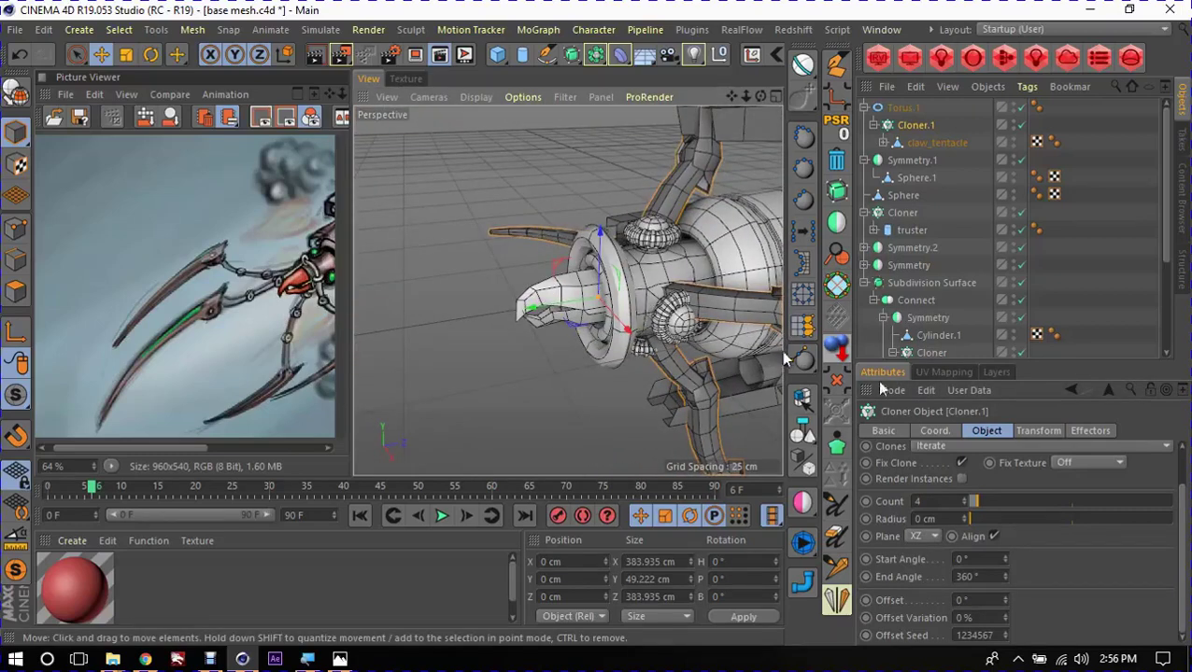
{"action": "left_click", "coordinate": [1038, 430]}
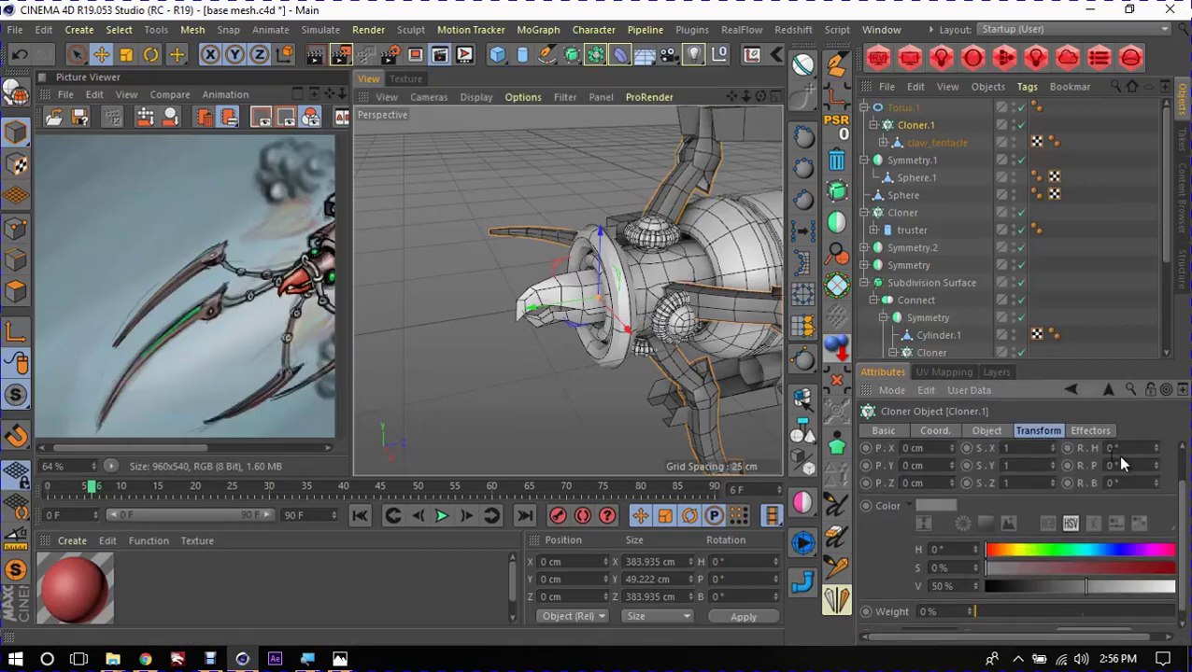
{"action": "left_click", "coordinate": [986, 433]}
{"action": "left_click_drag", "start_coordinate": [644, 355], "coordinate": [675, 412], "text": "alt"}
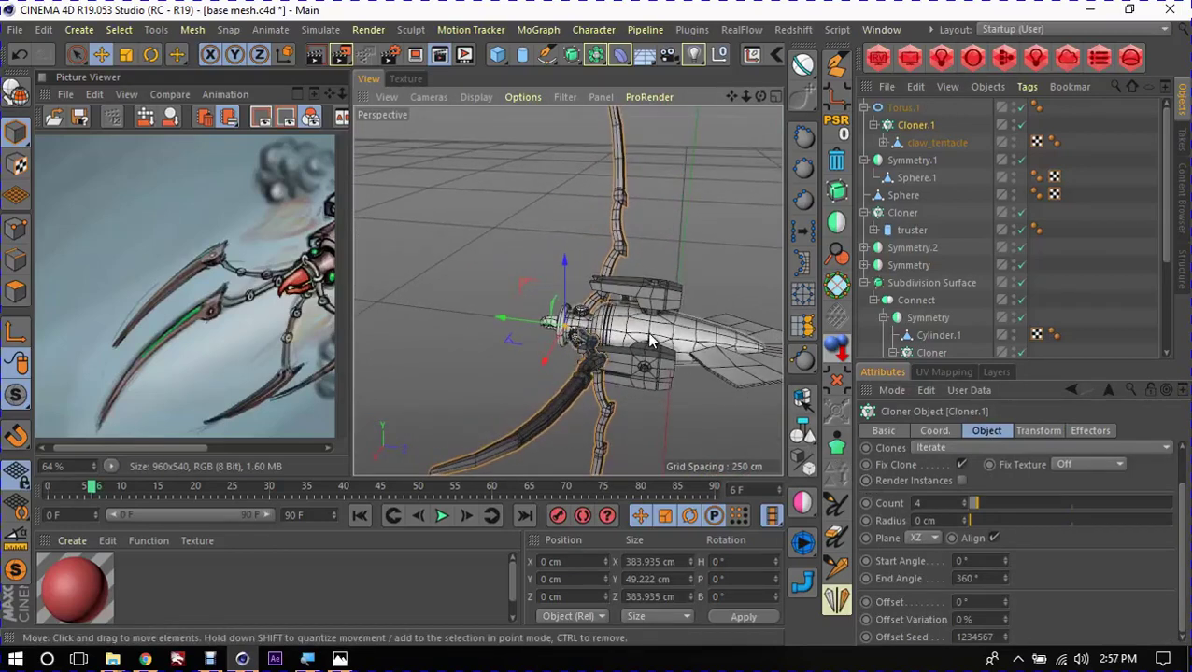
Step: Inspect Cloner.1 in Viewport Solo, then raise its Radius to 14.3 cm
{"action": "left_click", "coordinate": [913, 145]}
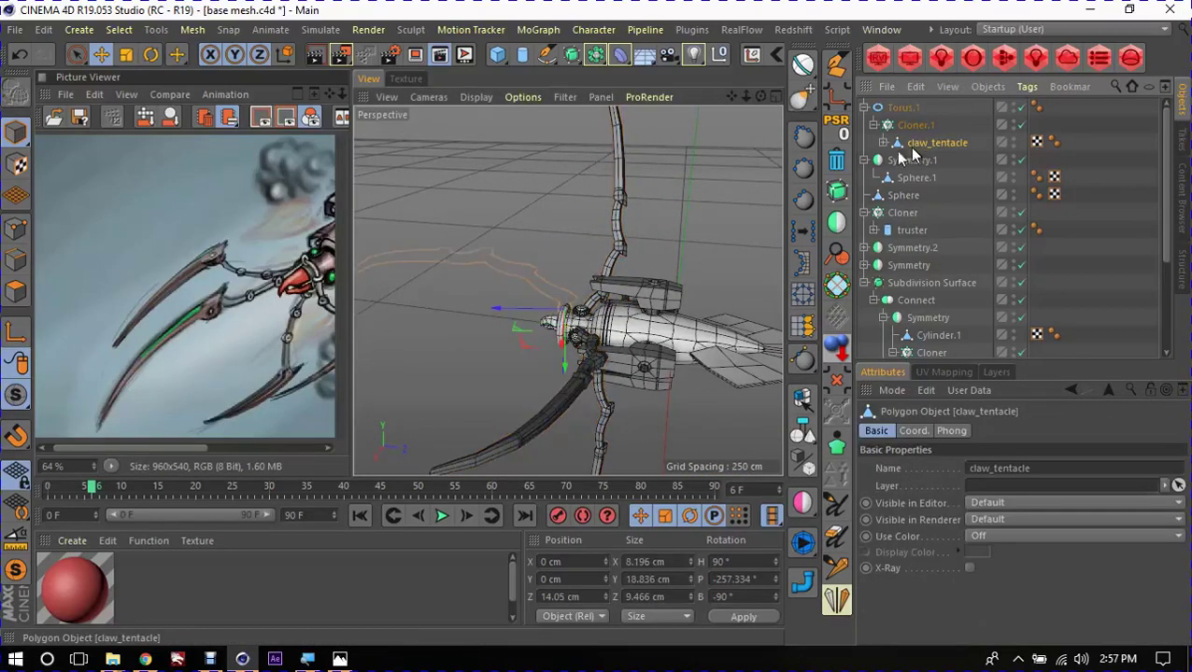
{"action": "mouse_move", "coordinate": [561, 308]}
{"action": "left_mouse_down", "text": "alt"}
{"action": "mouse_move", "coordinate": [599, 332]}
{"action": "mouse_move", "coordinate": [771, 243]}
{"action": "mouse_move", "coordinate": [729, 297]}
{"action": "left_mouse_up", "text": "alt"}
{"action": "scroll", "coordinate": [624, 351], "scroll_direction": "up", "scroll_amount": 5}
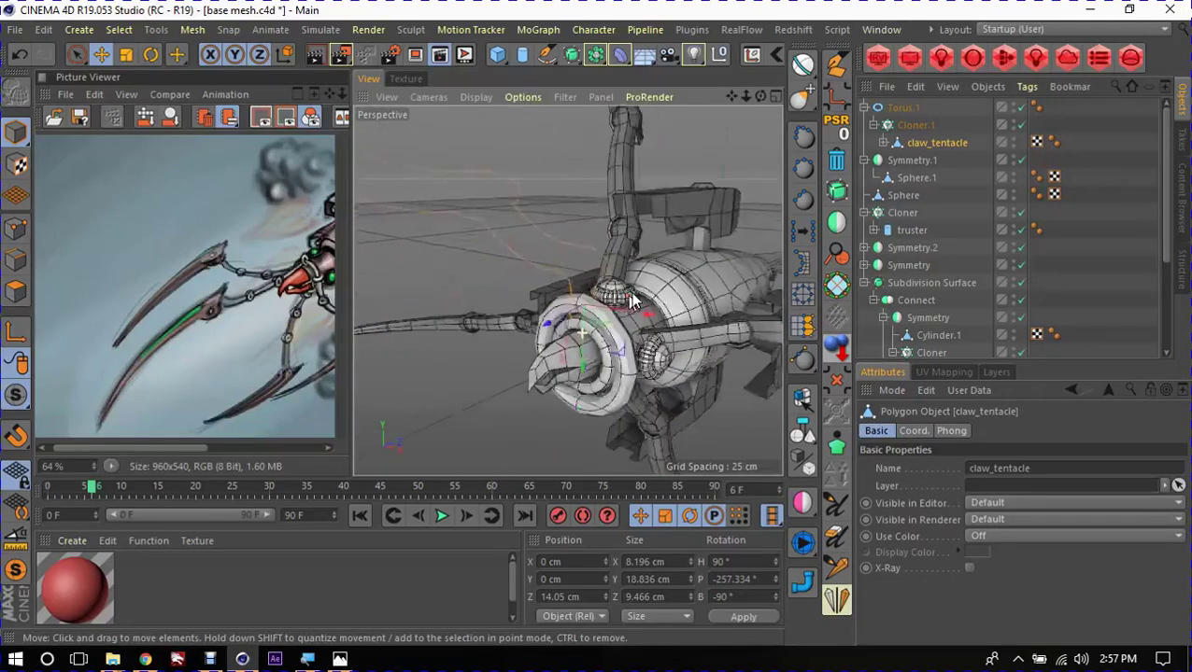
{"action": "scroll", "coordinate": [624, 351], "scroll_direction": "up", "scroll_amount": 3}
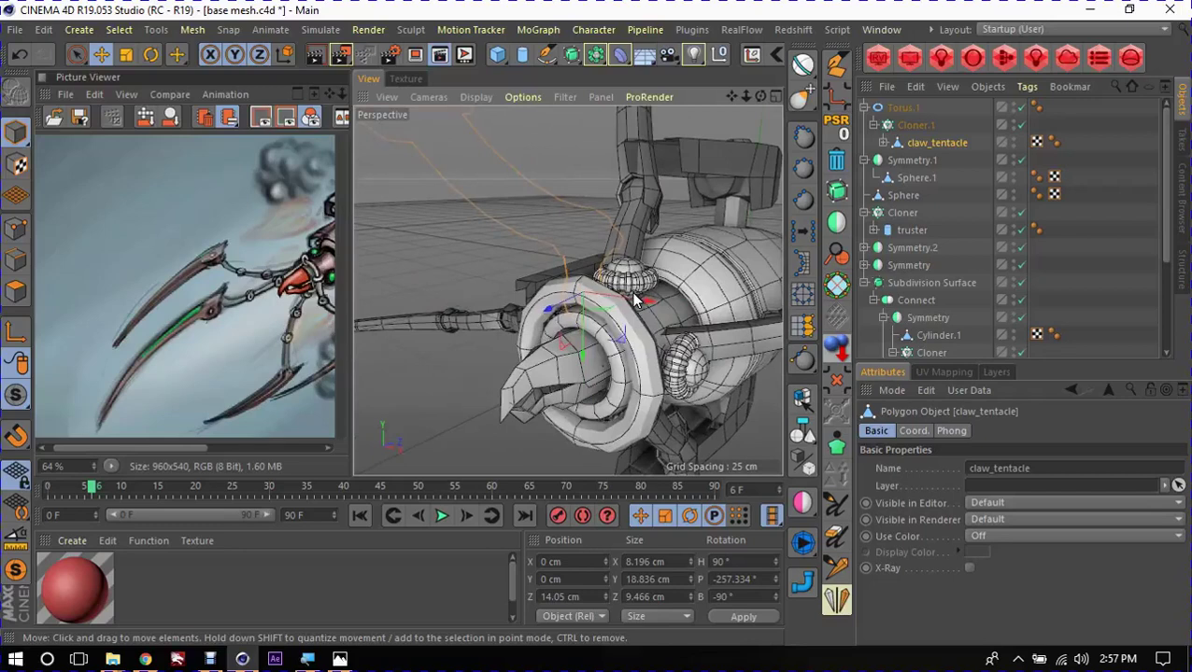
{"action": "left_click", "coordinate": [914, 125]}
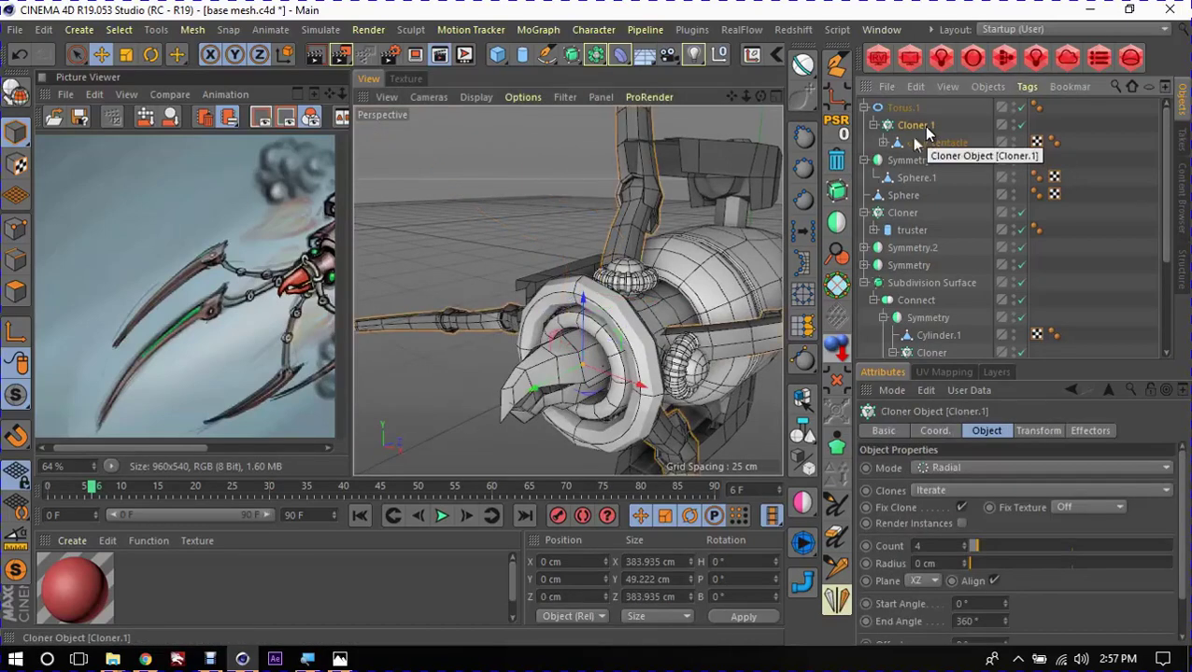
{"action": "key", "text": "alt+s"}
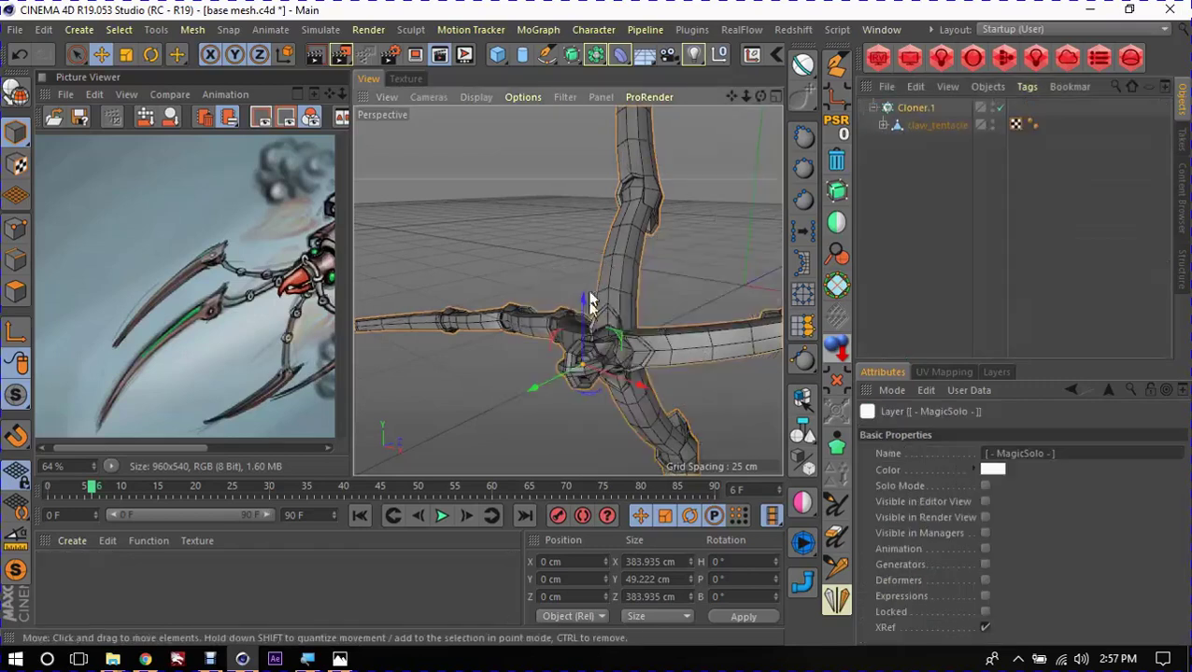
{"action": "left_click_drag", "start_coordinate": [588, 299], "coordinate": [598, 369], "text": "alt"}
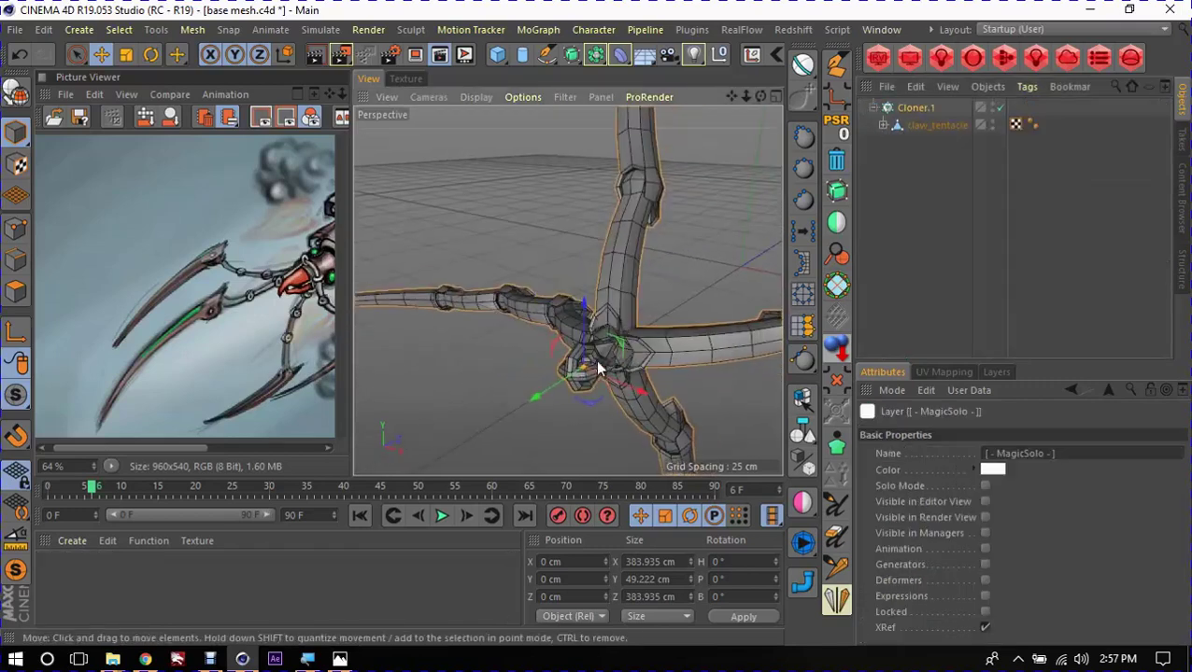
{"action": "left_click", "coordinate": [838, 350]}
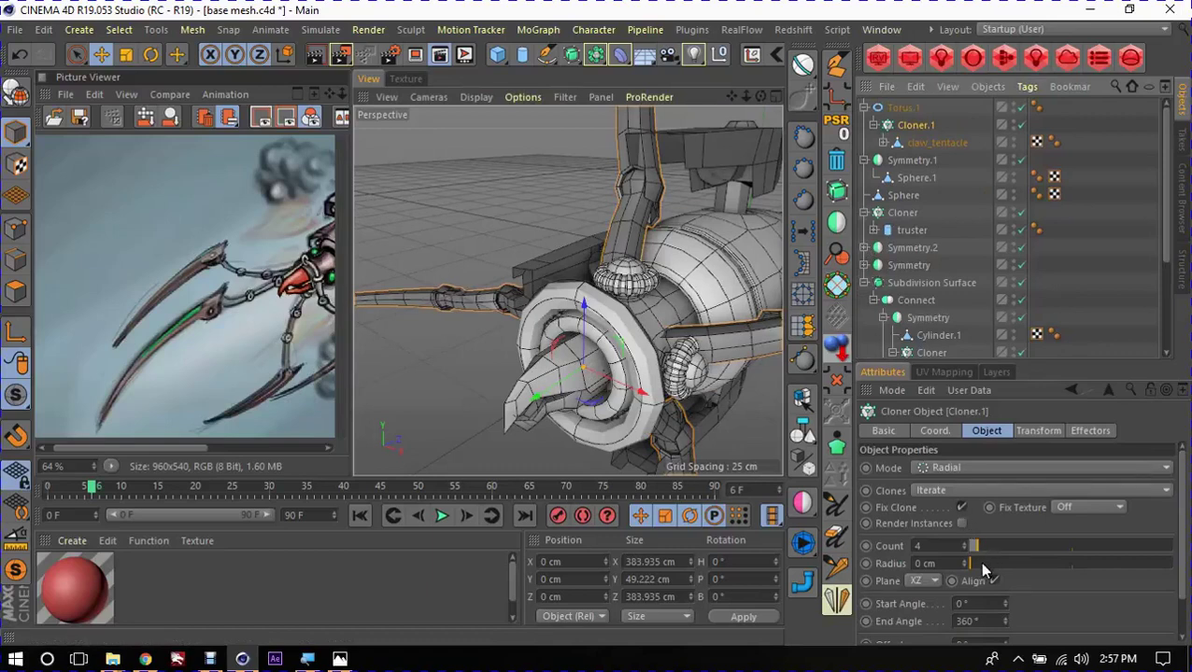
{"action": "left_click_drag", "start_coordinate": [980, 563], "coordinate": [968, 574]}
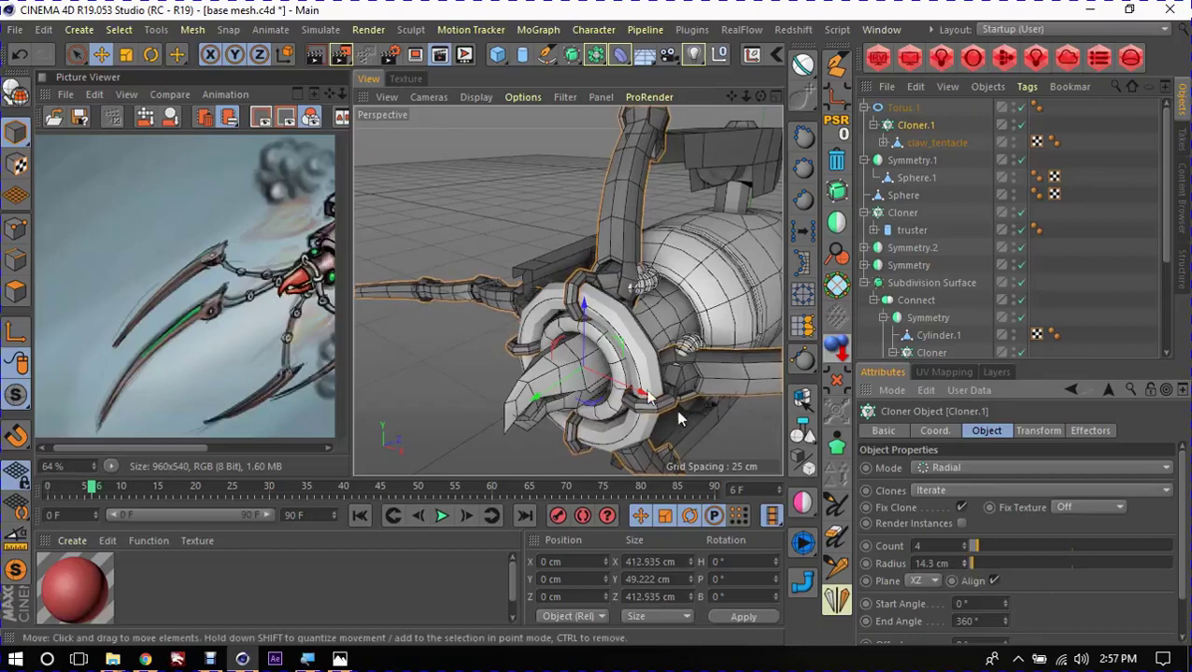
{"action": "left_click_drag", "start_coordinate": [579, 306], "coordinate": [648, 264], "text": "alt"}
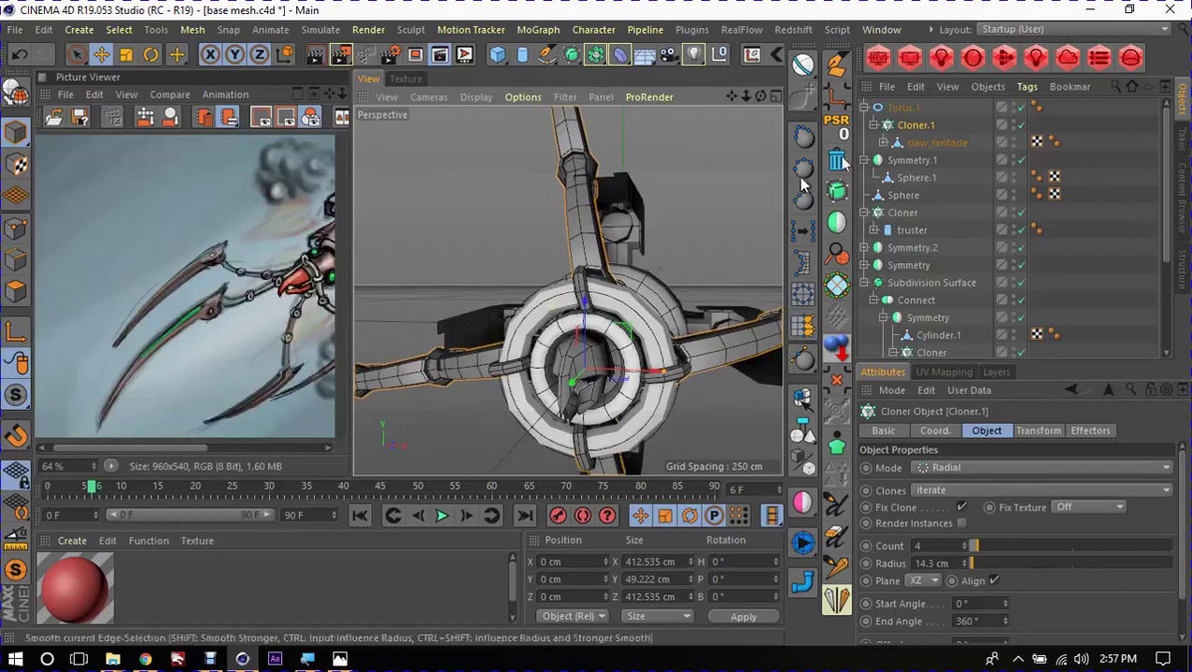
{"action": "left_click", "coordinate": [921, 145]}
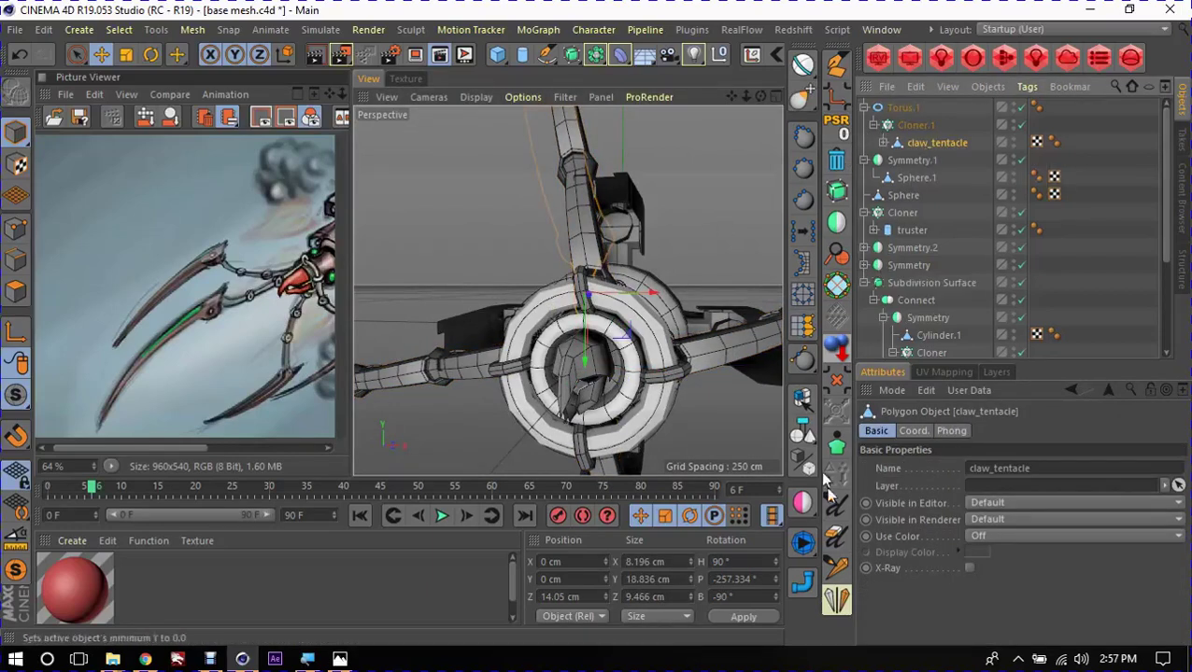
{"action": "left_click", "coordinate": [752, 579]}
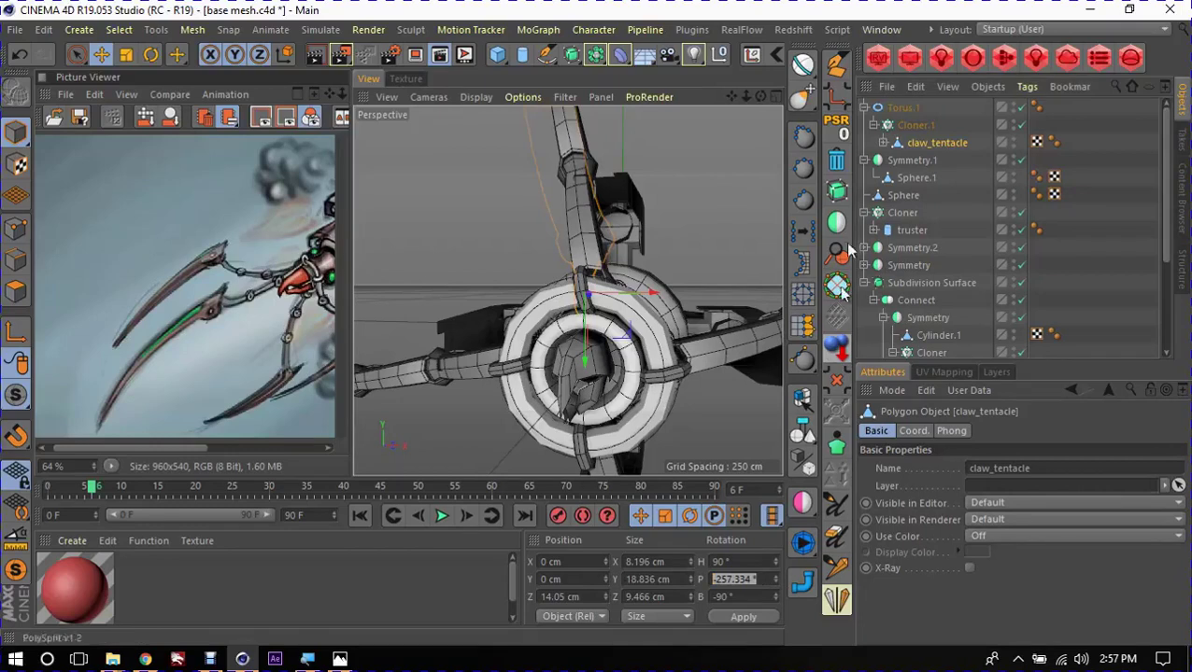
{"action": "left_click_drag", "start_coordinate": [925, 142], "coordinate": [928, 159]}
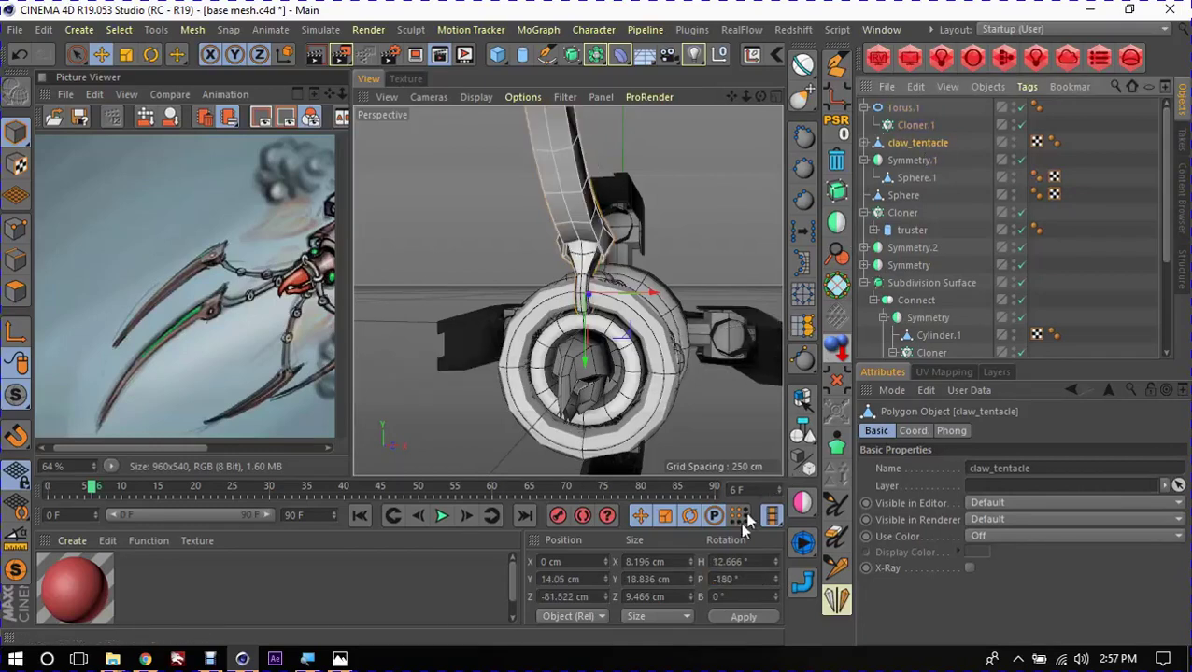
{"action": "double_click", "coordinate": [745, 561]}
{"action": "type", "text": "0"}
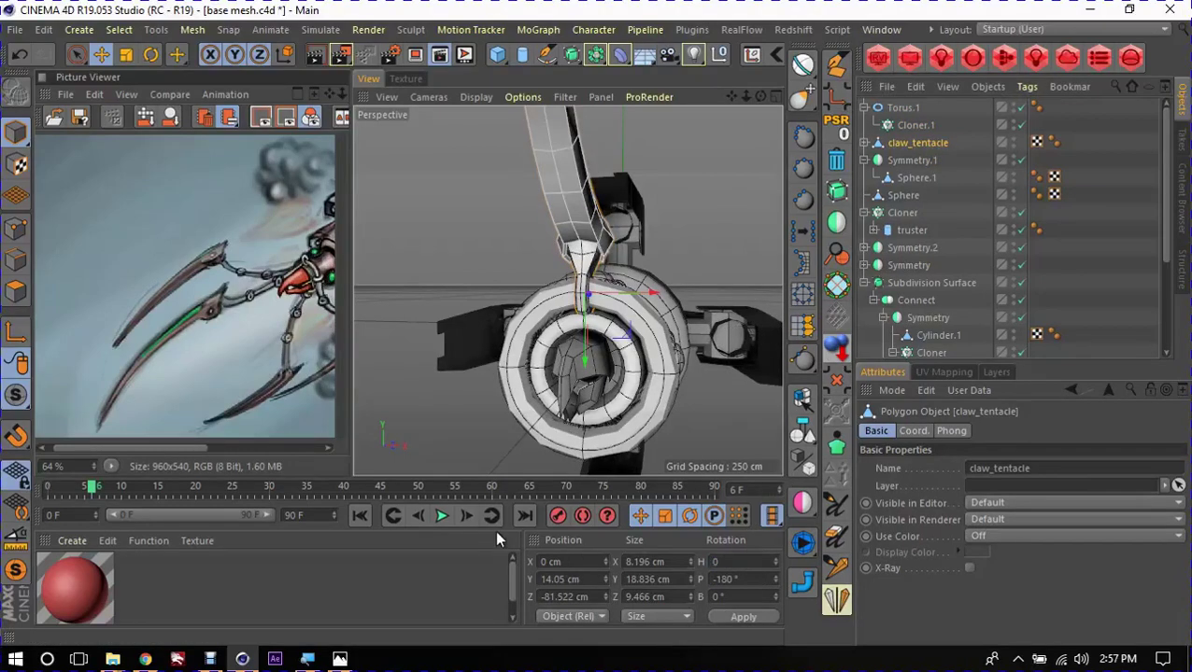
{"action": "key", "text": "Return"}
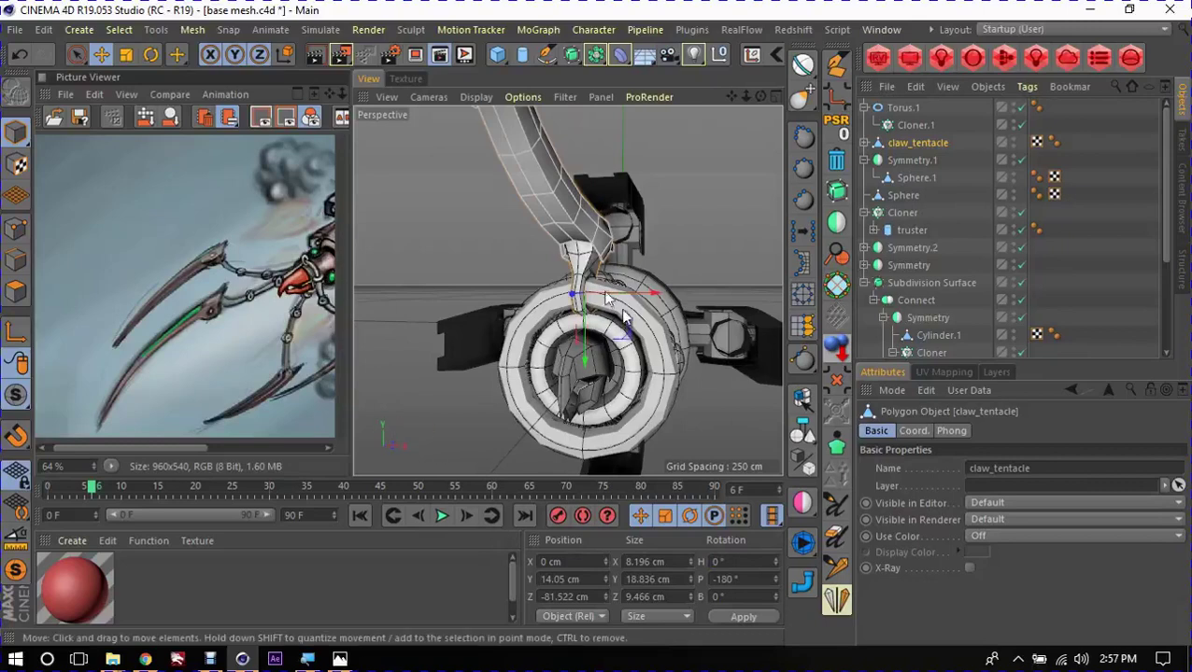
{"action": "mouse_move", "coordinate": [609, 301]}
{"action": "left_mouse_down", "text": "alt"}
{"action": "mouse_move", "coordinate": [641, 308]}
{"action": "mouse_move", "coordinate": [362, 369]}
{"action": "mouse_move", "coordinate": [591, 387]}
{"action": "left_mouse_up", "text": "alt"}
{"action": "key", "text": "ctrl+z"}
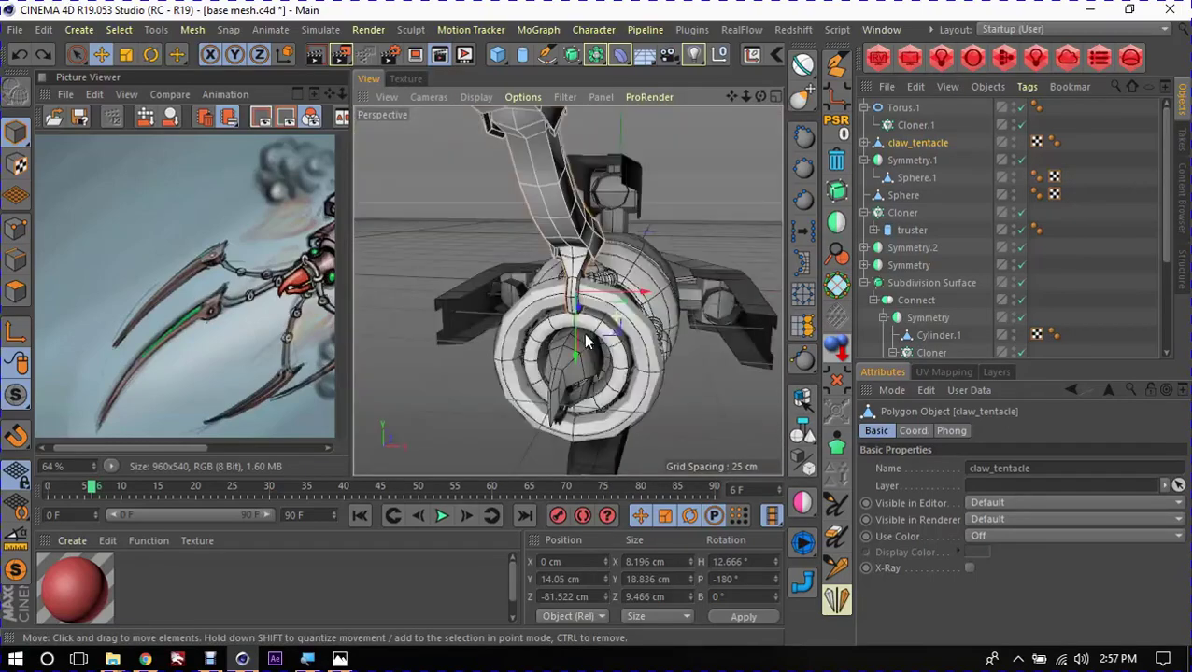
Step: Solo claw_tentacle to inspect its ring opening in Points mode, then drag it under Cloner.1
{"action": "key", "text": "s"}
{"action": "scroll", "coordinate": [582, 284], "scroll_direction": "up", "scroll_amount": 3}
{"action": "left_click_drag", "start_coordinate": [617, 258], "coordinate": [611, 357], "text": "alt"}
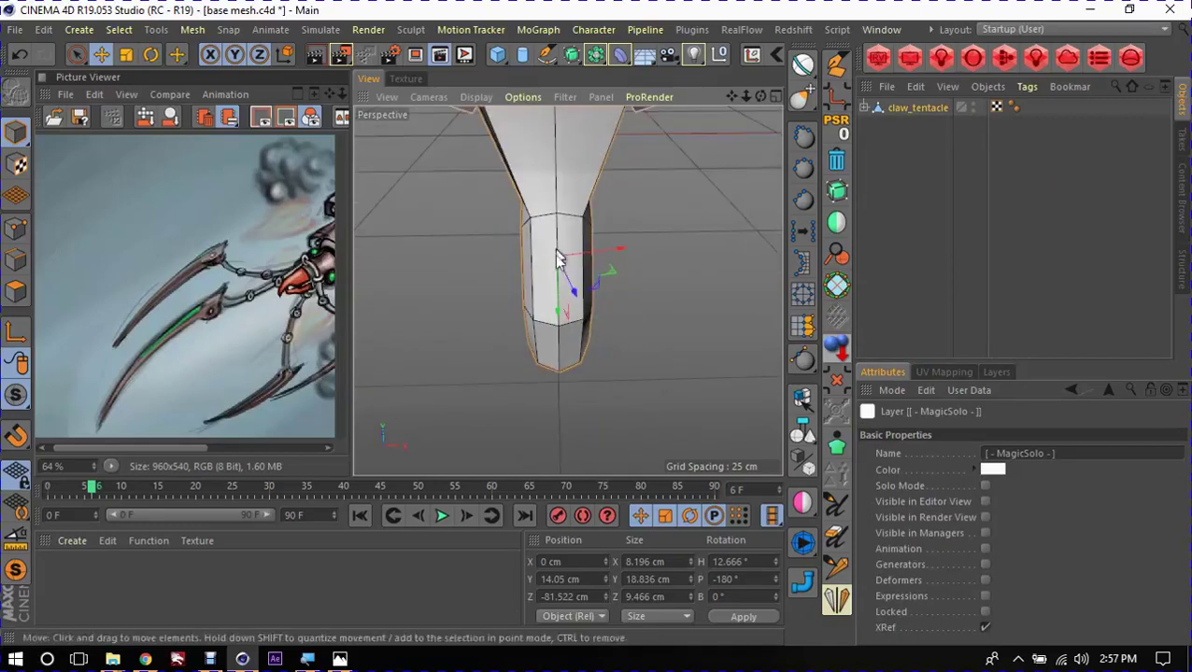
{"action": "mouse_move", "coordinate": [618, 334]}
{"action": "left_mouse_down", "text": "alt"}
{"action": "mouse_move", "coordinate": [571, 372]}
{"action": "mouse_move", "coordinate": [524, 306]}
{"action": "left_mouse_up", "text": "alt"}
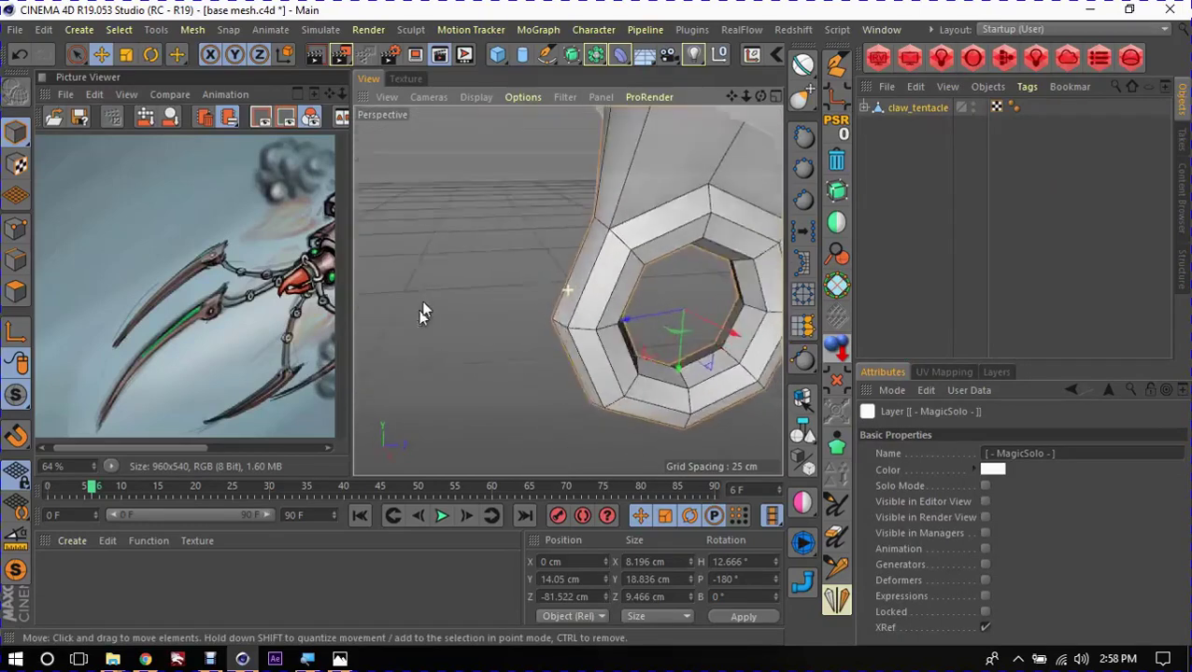
{"action": "mouse_move", "coordinate": [524, 305]}
{"action": "middle_mouse_down", "text": "alt"}
{"action": "mouse_move", "coordinate": [710, 314]}
{"action": "mouse_move", "coordinate": [543, 298]}
{"action": "middle_mouse_up", "text": "alt"}
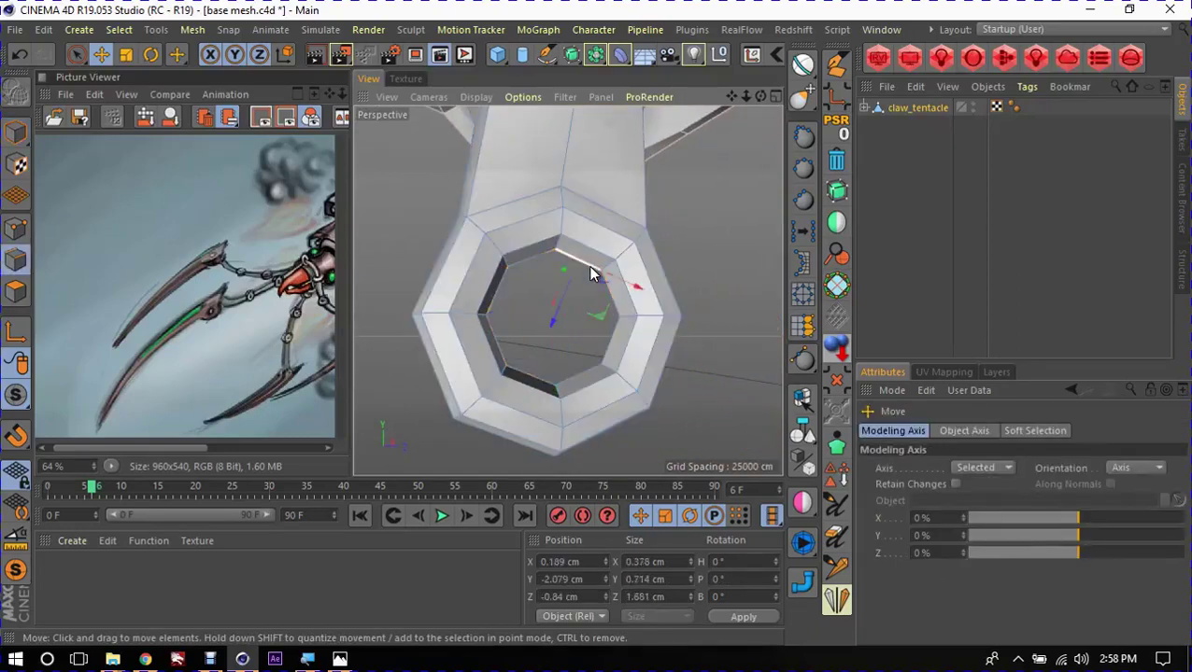
{"action": "left_click", "coordinate": [15, 228]}
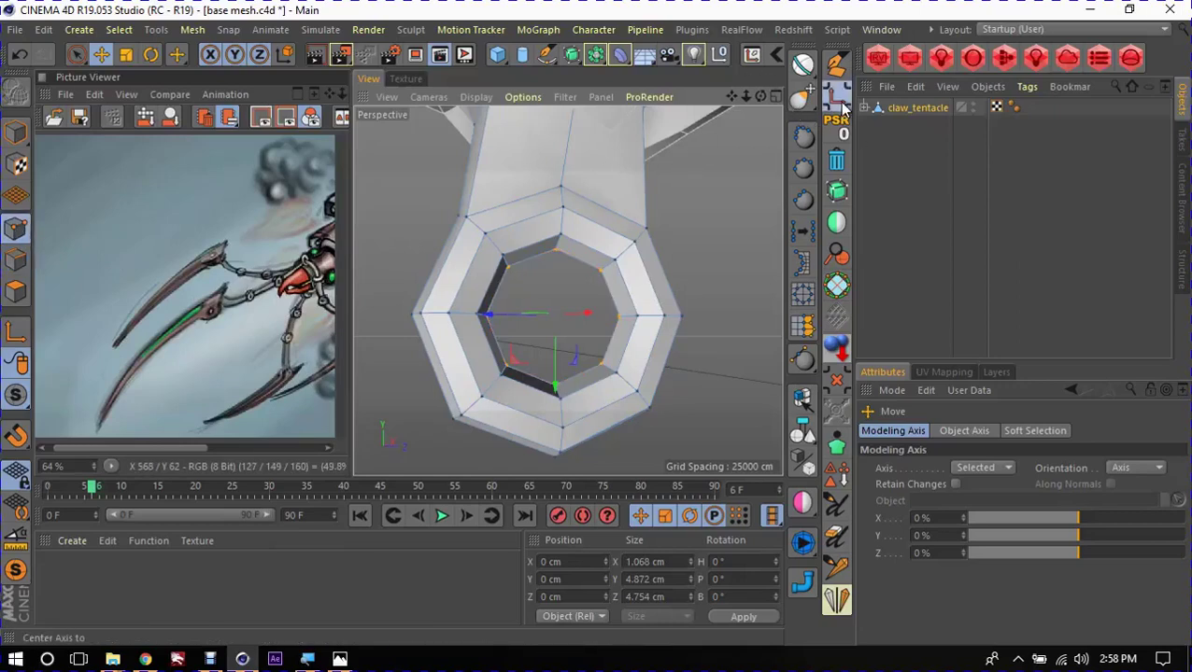
{"action": "mouse_move", "coordinate": [705, 250]}
{"action": "left_mouse_down", "text": "alt"}
{"action": "mouse_move", "coordinate": [640, 342]}
{"action": "mouse_move", "coordinate": [681, 361]}
{"action": "left_mouse_up", "text": "alt"}
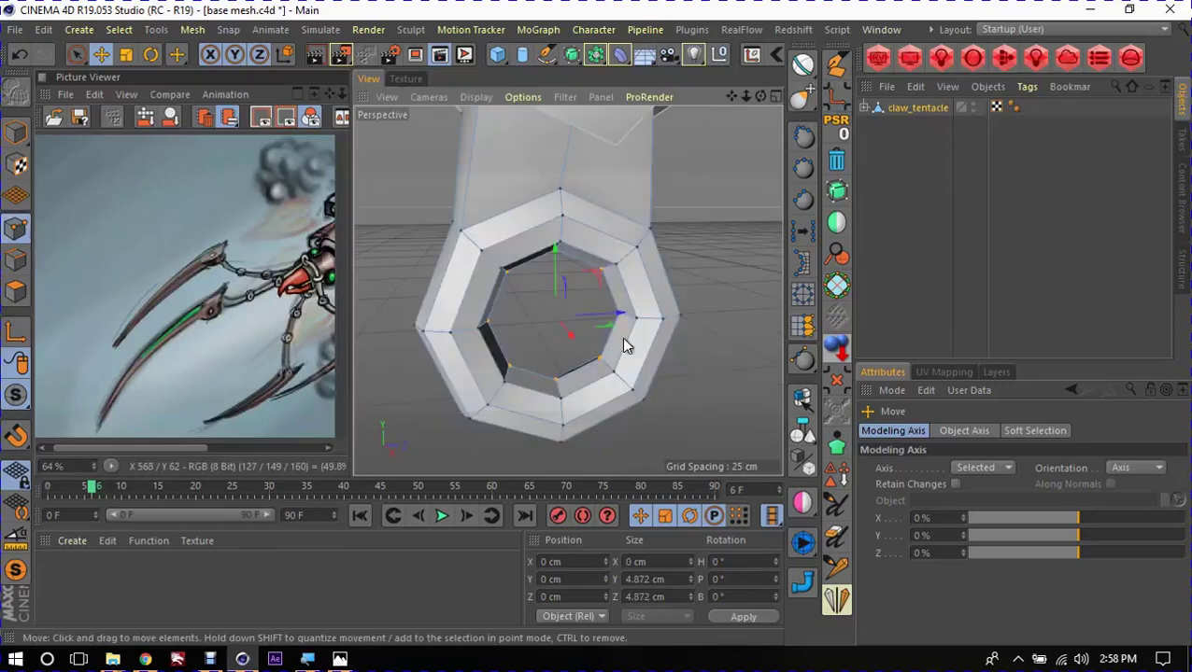
{"action": "left_click_drag", "start_coordinate": [918, 143], "coordinate": [916, 131]}
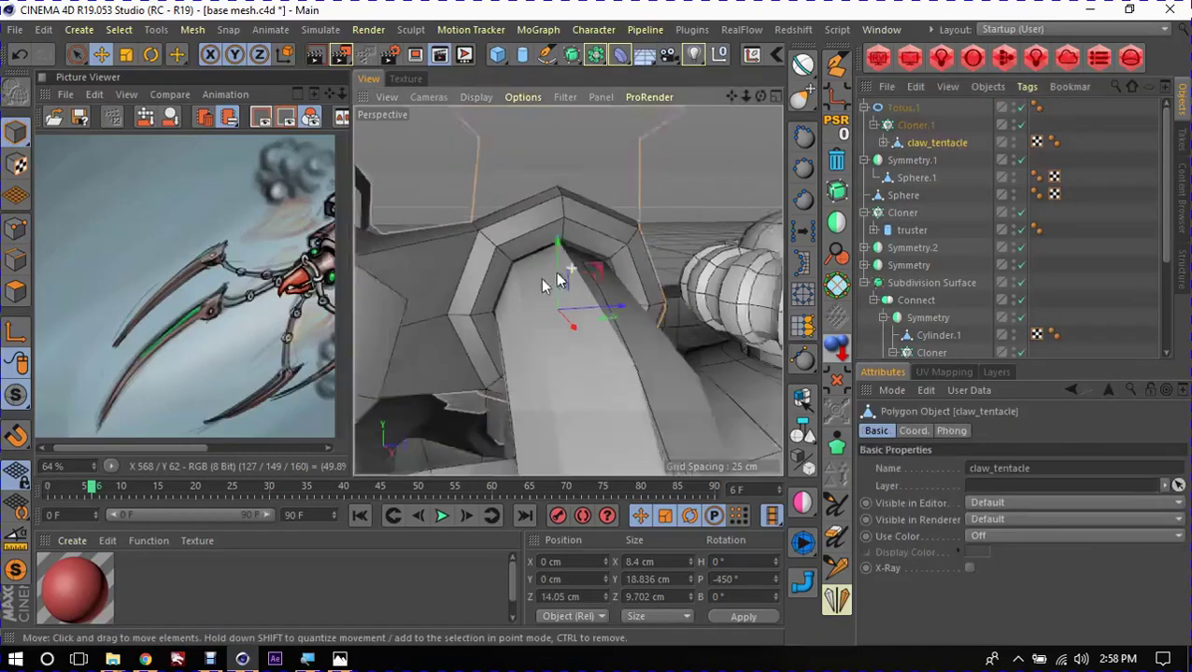
{"action": "scroll", "coordinate": [473, 311], "scroll_direction": "down", "scroll_amount": 5}
{"action": "mouse_move", "coordinate": [473, 311]}
{"action": "left_mouse_down", "text": "alt"}
{"action": "mouse_move", "coordinate": [719, 338]}
{"action": "mouse_move", "coordinate": [493, 308]}
{"action": "mouse_move", "coordinate": [560, 299]}
{"action": "left_mouse_up", "text": "alt"}
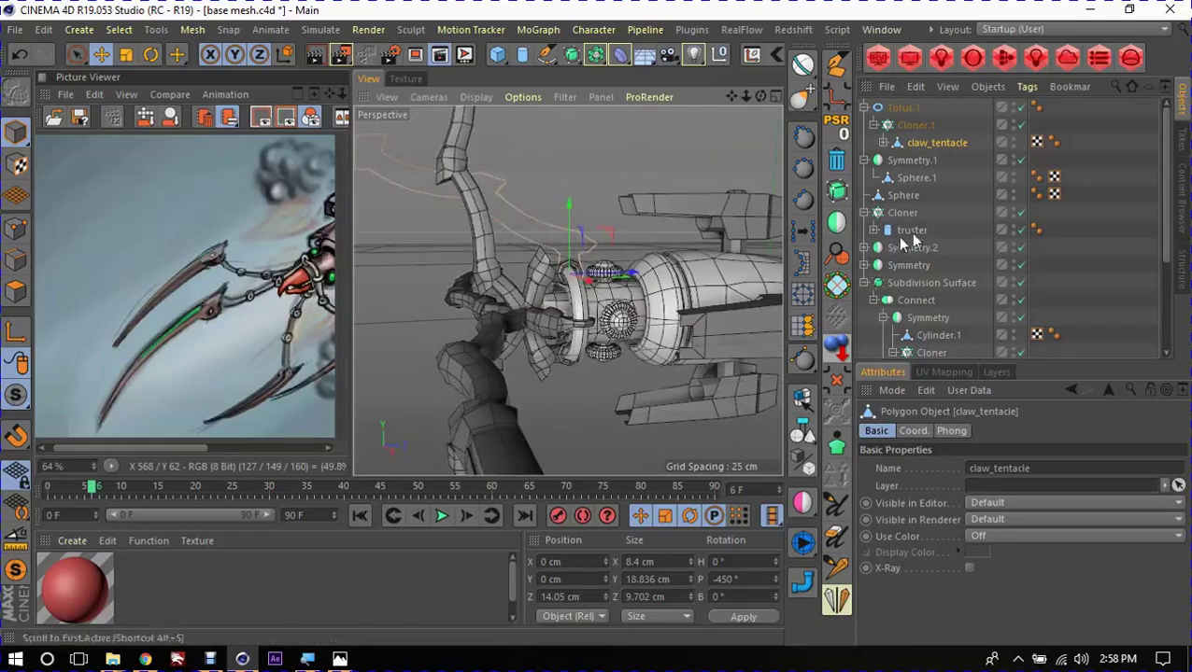
Step: Pitch Cloner.1's clones to -91° R.P and compare against the reference sketch
{"action": "left_click", "coordinate": [915, 124]}
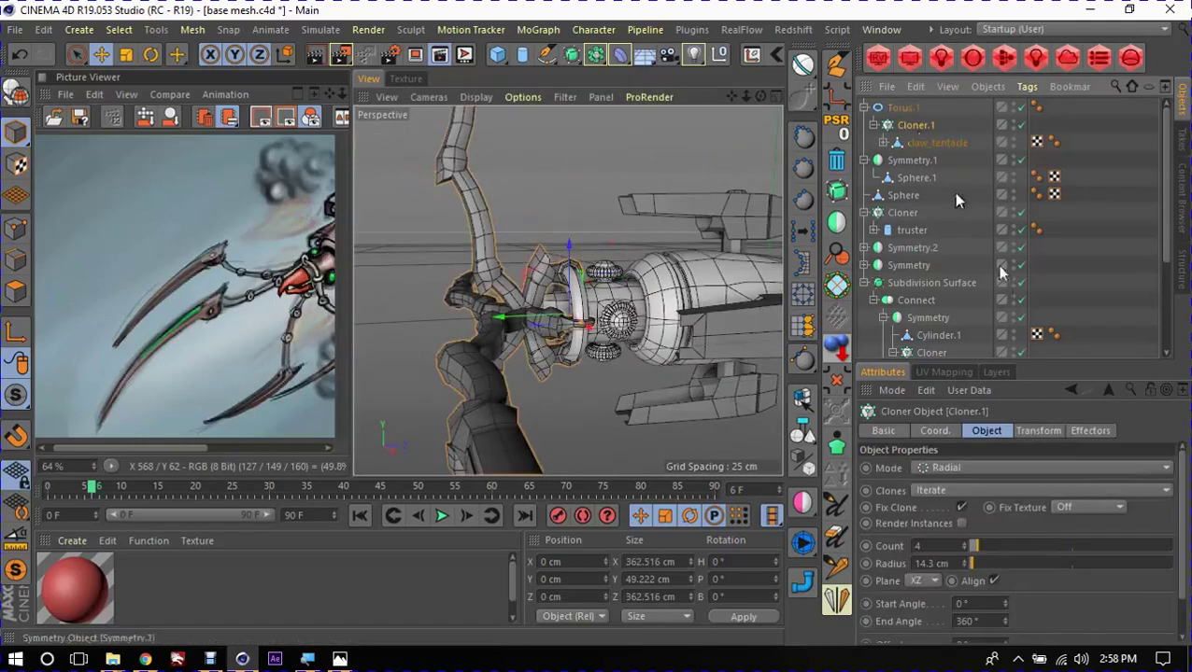
{"action": "left_click", "coordinate": [1039, 431]}
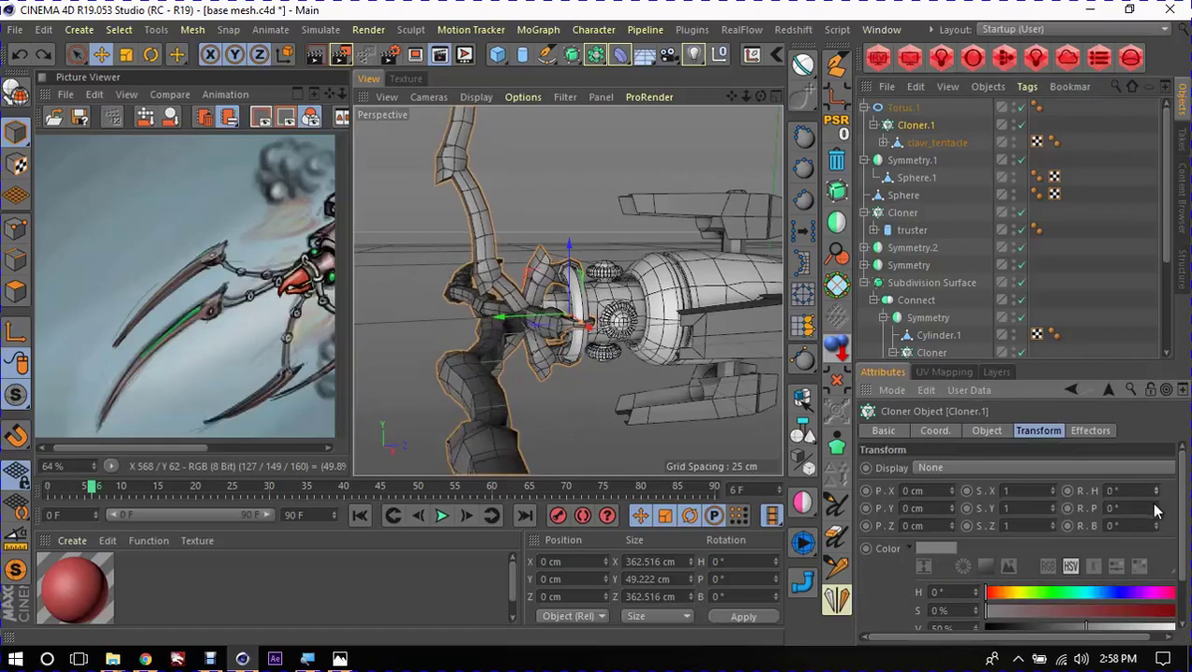
{"action": "left_click_drag", "start_coordinate": [1156, 512], "coordinate": [1158, 523]}
{"action": "scroll", "coordinate": [608, 327], "scroll_direction": "down", "scroll_amount": 5}
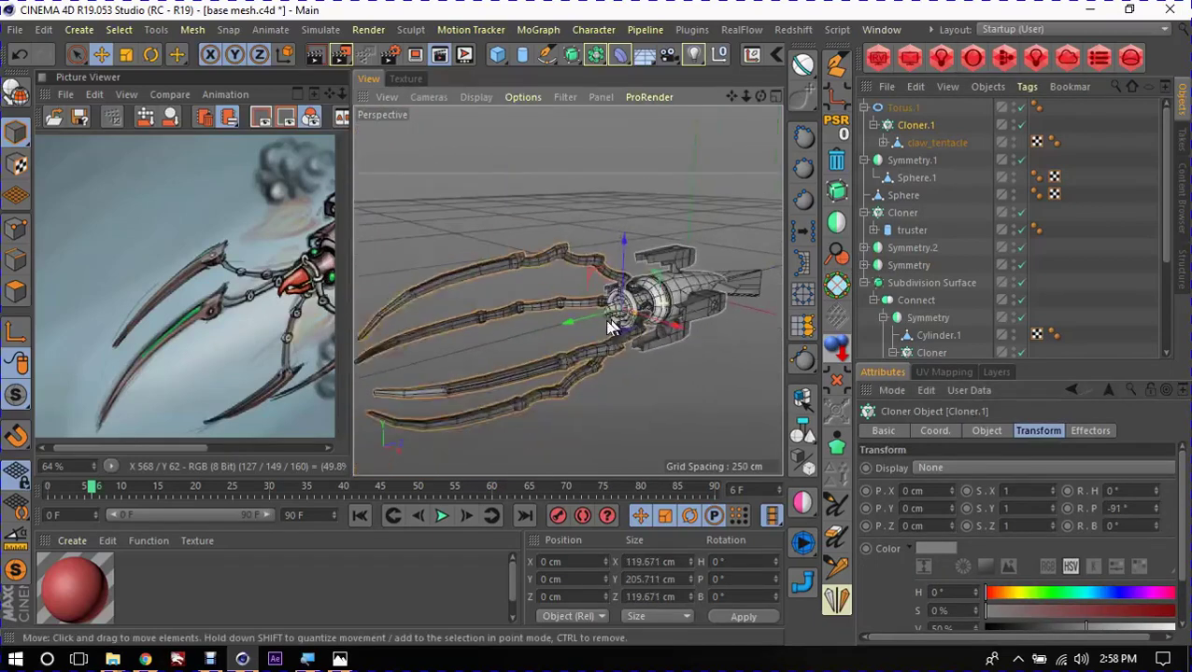
{"action": "mouse_move", "coordinate": [608, 327]}
{"action": "left_mouse_down", "text": "alt"}
{"action": "mouse_move", "coordinate": [582, 316]}
{"action": "mouse_move", "coordinate": [545, 338]}
{"action": "mouse_move", "coordinate": [453, 319]}
{"action": "mouse_move", "coordinate": [580, 318]}
{"action": "mouse_move", "coordinate": [587, 344]}
{"action": "mouse_move", "coordinate": [560, 322]}
{"action": "mouse_move", "coordinate": [590, 314]}
{"action": "mouse_move", "coordinate": [417, 332]}
{"action": "left_mouse_up", "text": "alt"}
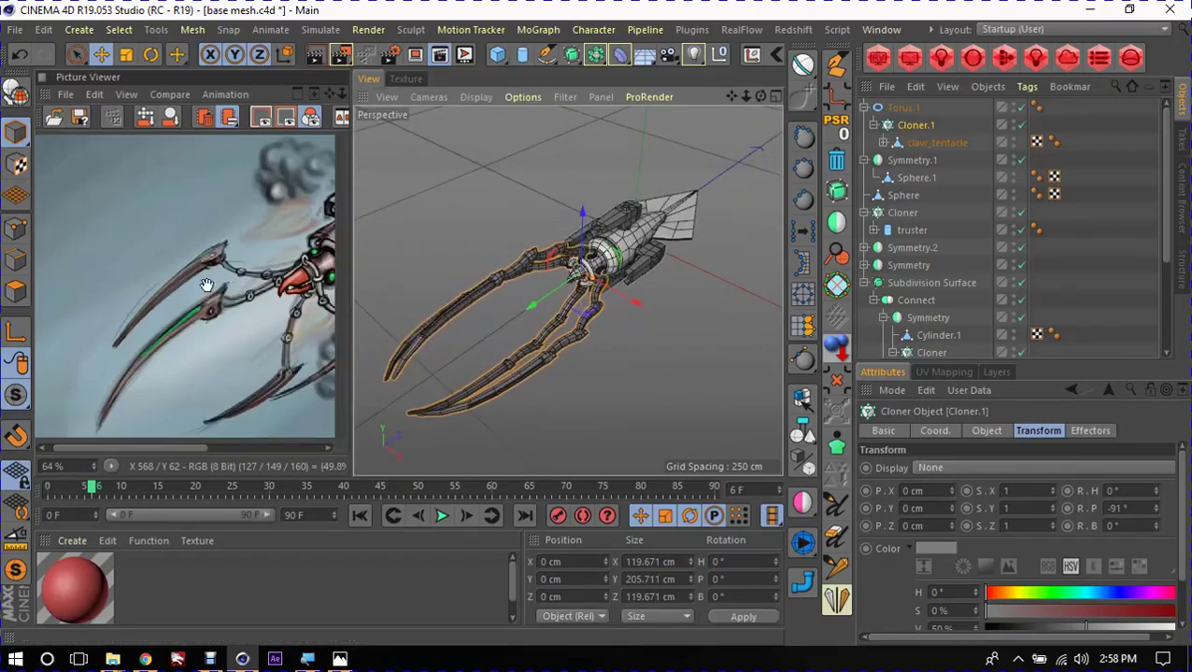
{"action": "left_click_drag", "start_coordinate": [207, 285], "coordinate": [134, 285]}
{"action": "mouse_move", "coordinate": [258, 288]}
{"action": "left_mouse_down"}
{"action": "mouse_move", "coordinate": [215, 288]}
{"action": "mouse_move", "coordinate": [199, 269]}
{"action": "left_mouse_up"}
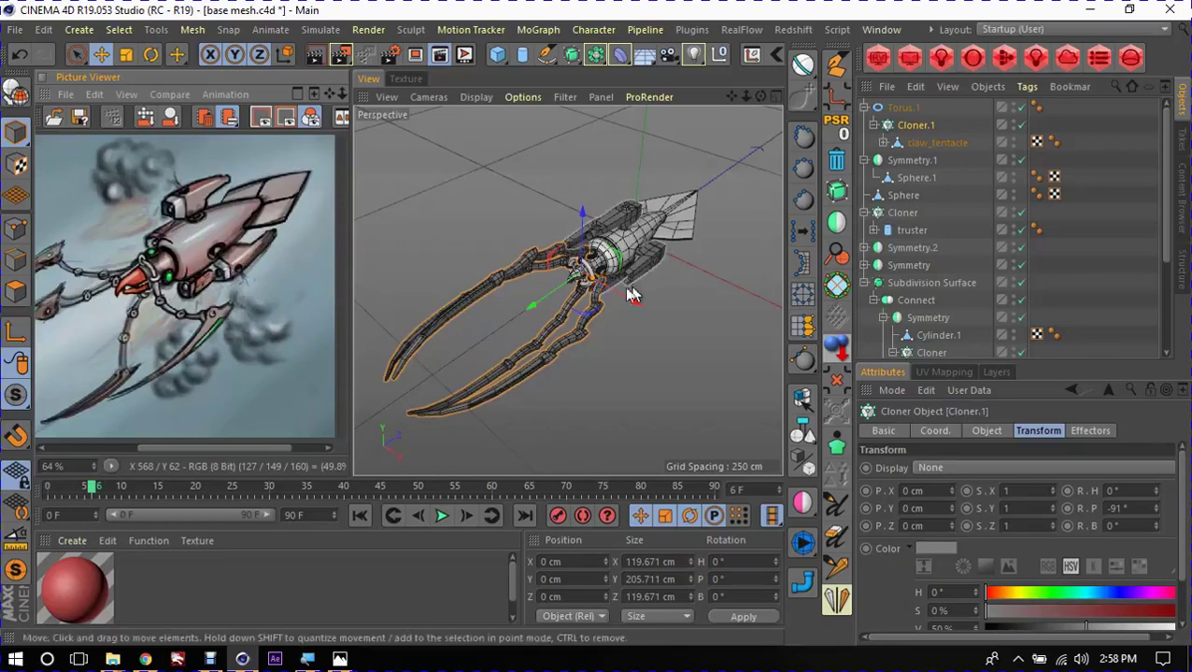
{"action": "mouse_move", "coordinate": [633, 292]}
{"action": "left_mouse_down", "text": "alt"}
{"action": "mouse_move", "coordinate": [534, 283]}
{"action": "mouse_move", "coordinate": [595, 327]}
{"action": "mouse_move", "coordinate": [412, 305]}
{"action": "mouse_move", "coordinate": [521, 243]}
{"action": "left_mouse_up", "text": "alt"}
{"action": "left_click", "coordinate": [339, 658]}
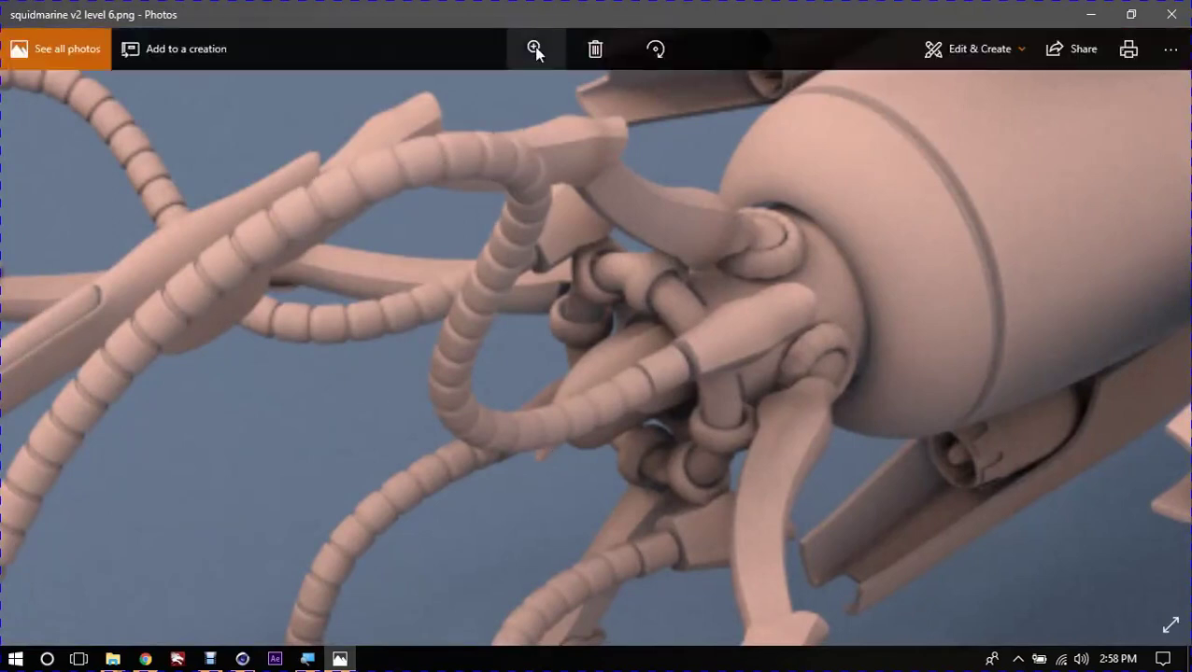
{"action": "left_click", "coordinate": [537, 51]}
{"action": "left_click_drag", "start_coordinate": [554, 95], "coordinate": [473, 118]}
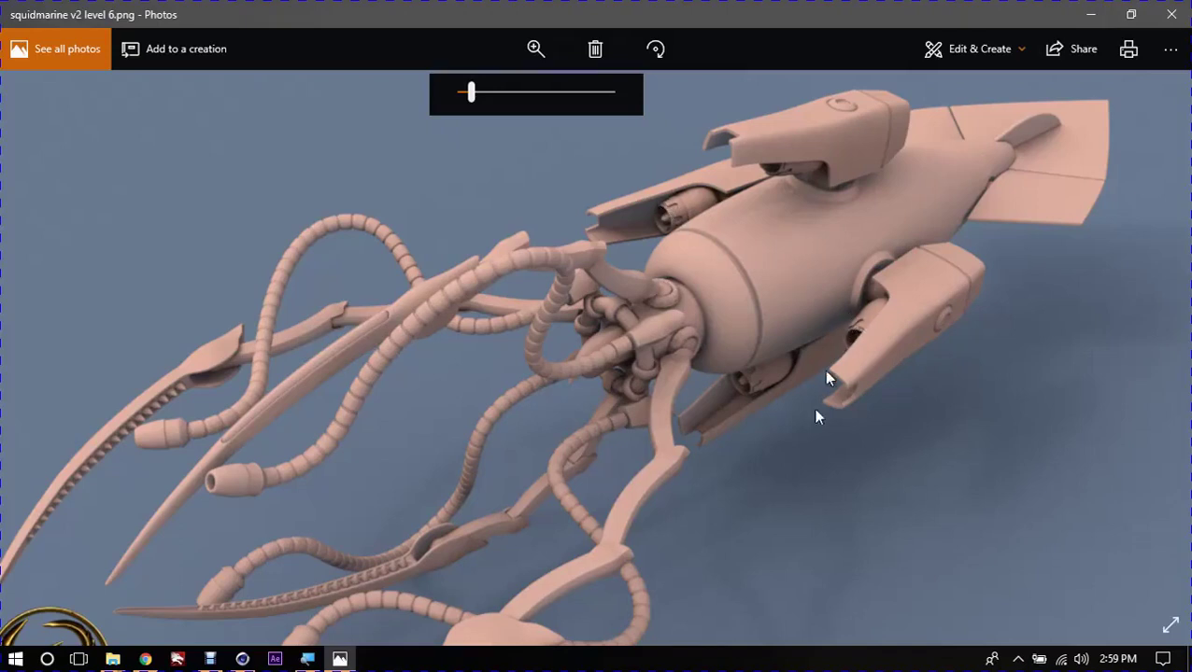
{"action": "left_click_drag", "start_coordinate": [472, 94], "coordinate": [522, 92]}
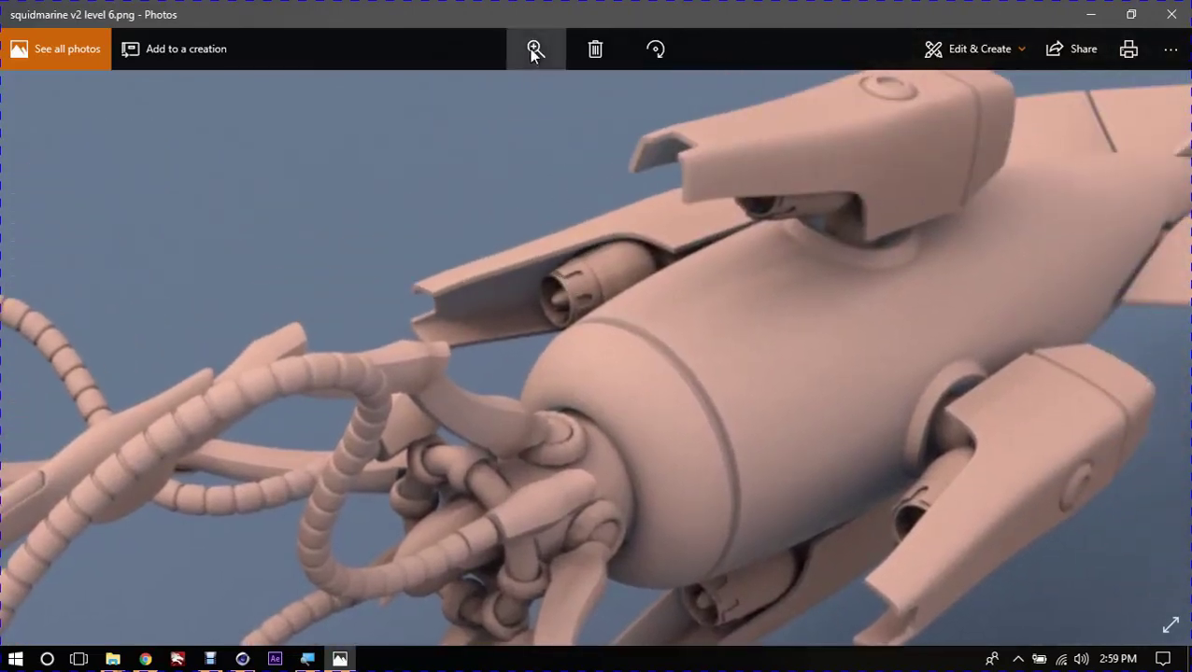
{"action": "left_click", "coordinate": [534, 49]}
{"action": "left_click_drag", "start_coordinate": [524, 105], "coordinate": [574, 111]}
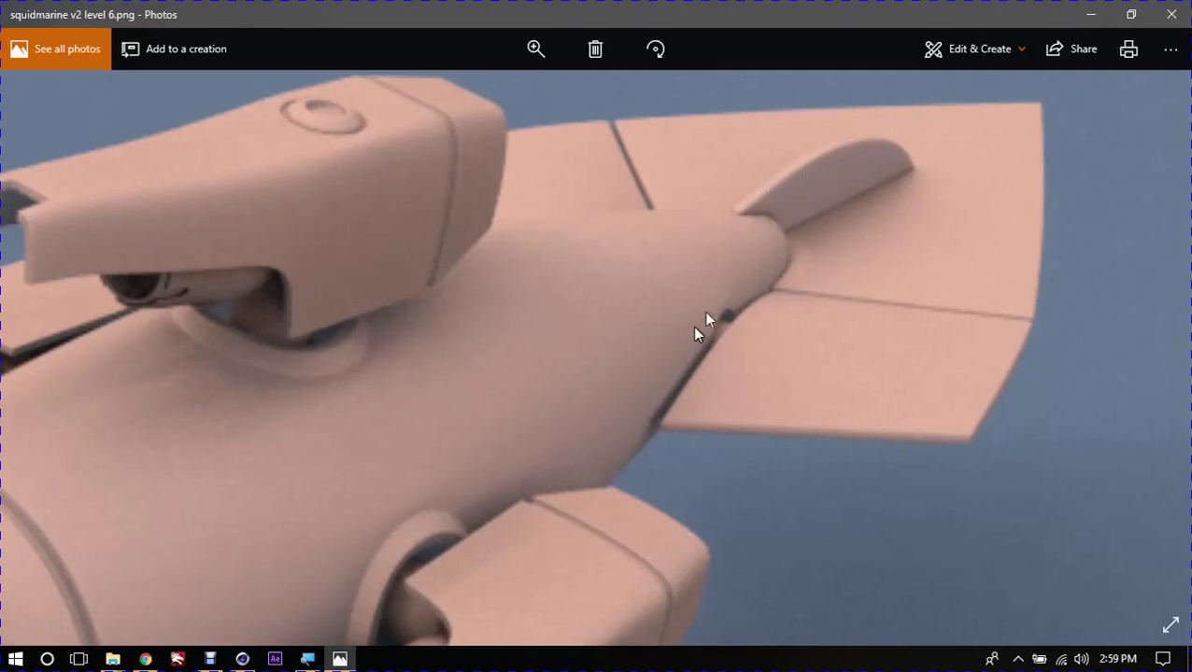
{"action": "left_click", "coordinate": [535, 48]}
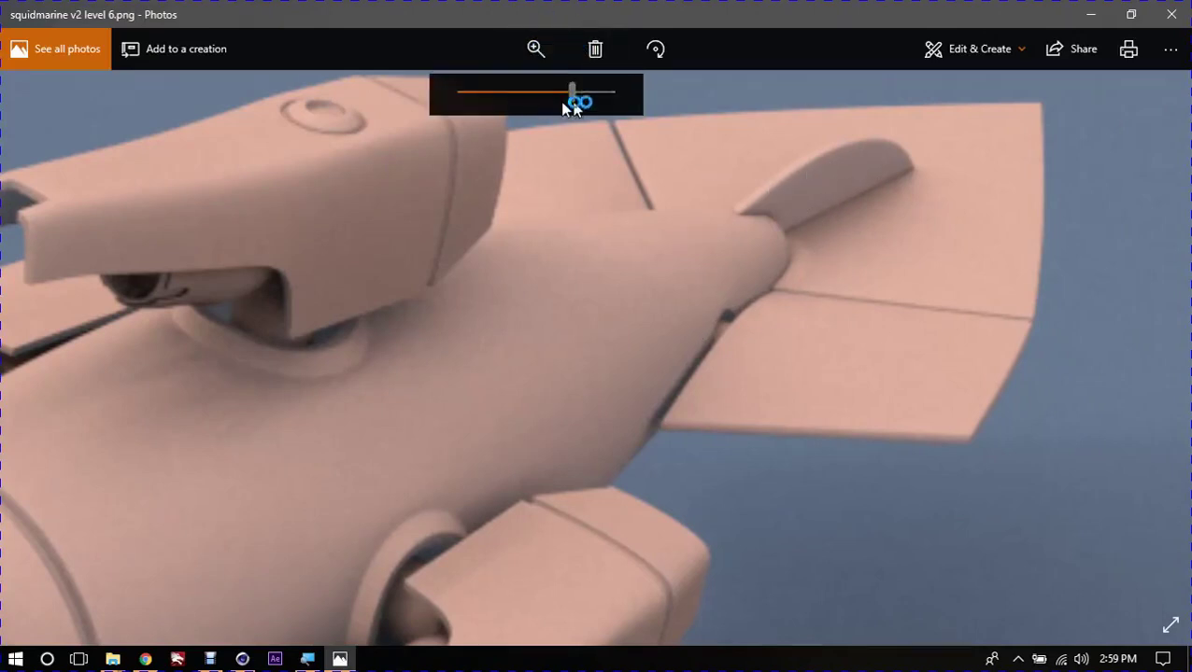
{"action": "left_click_drag", "start_coordinate": [564, 108], "coordinate": [495, 111]}
{"action": "scroll", "coordinate": [673, 252], "scroll_direction": "down", "scroll_amount": 3}
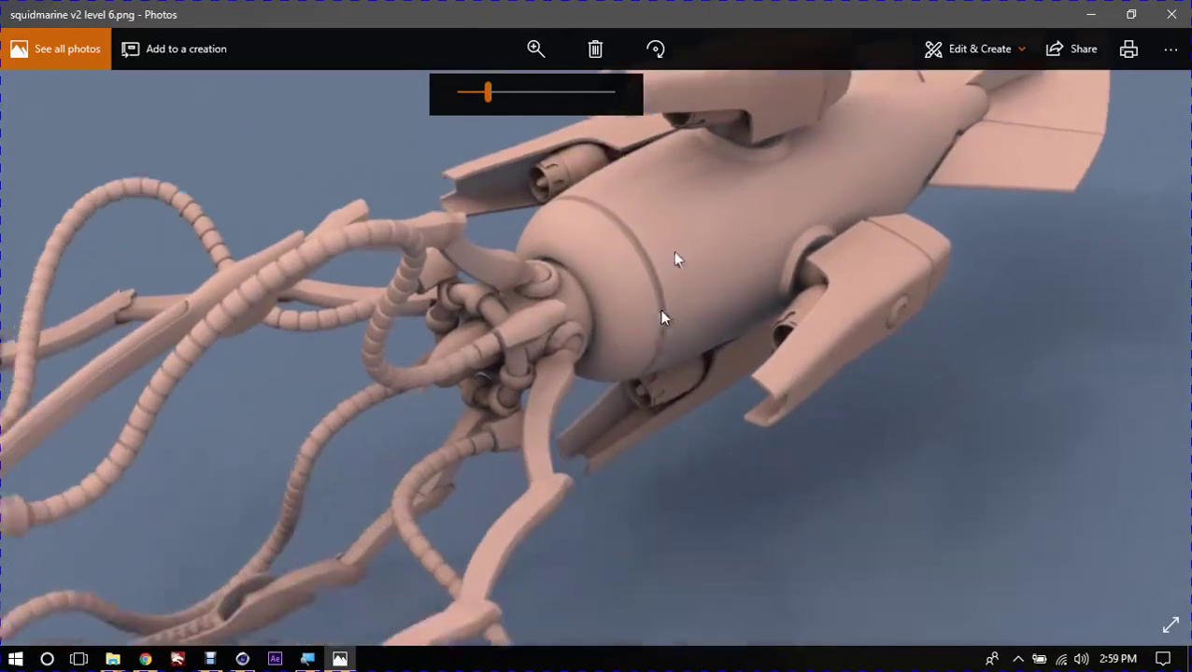
{"action": "scroll", "coordinate": [674, 250], "scroll_direction": "down", "scroll_amount": 2}
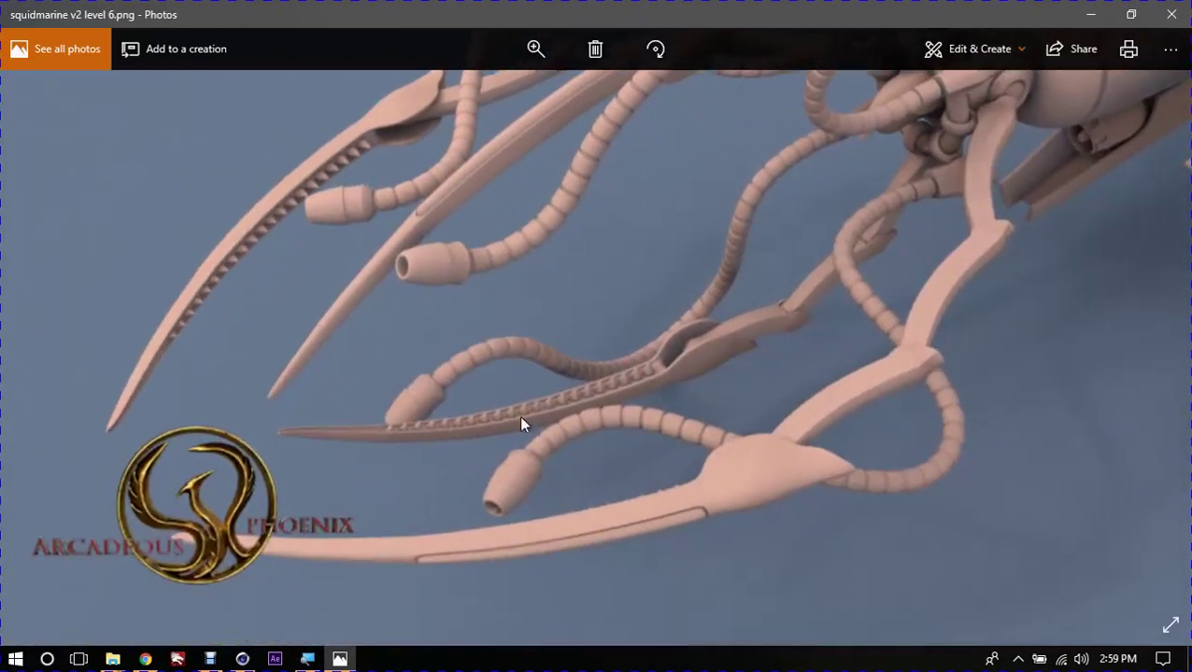
{"action": "left_click", "coordinate": [535, 48]}
{"action": "left_click_drag", "start_coordinate": [485, 93], "coordinate": [560, 93]}
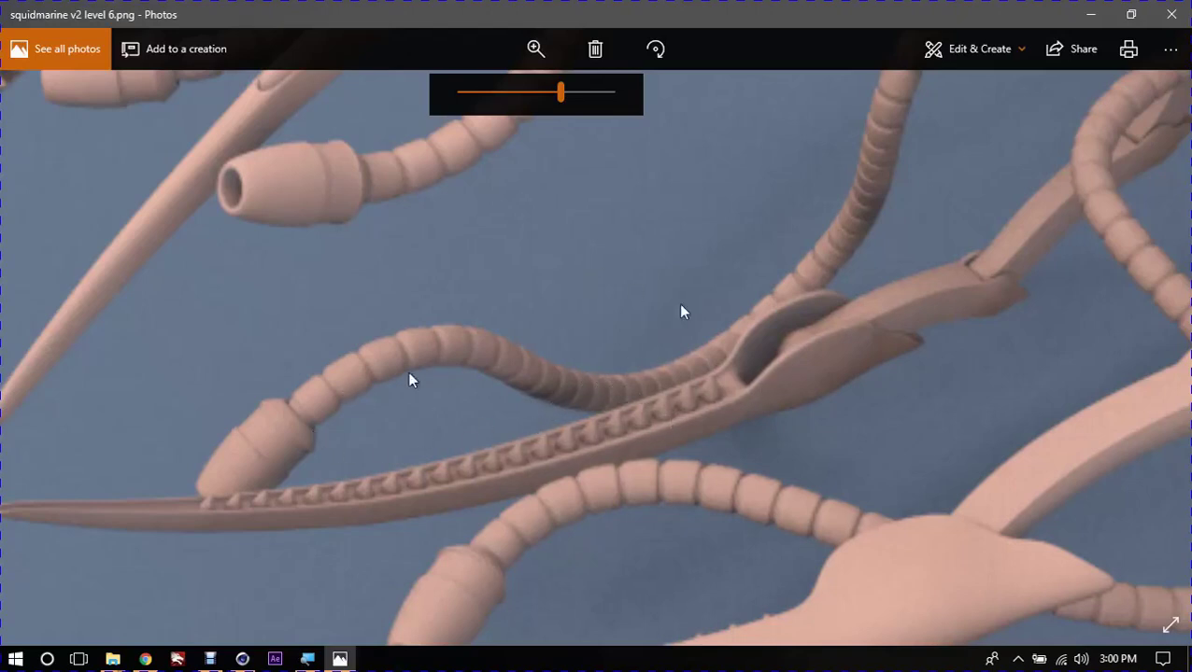
{"action": "left_click", "coordinate": [1171, 14]}
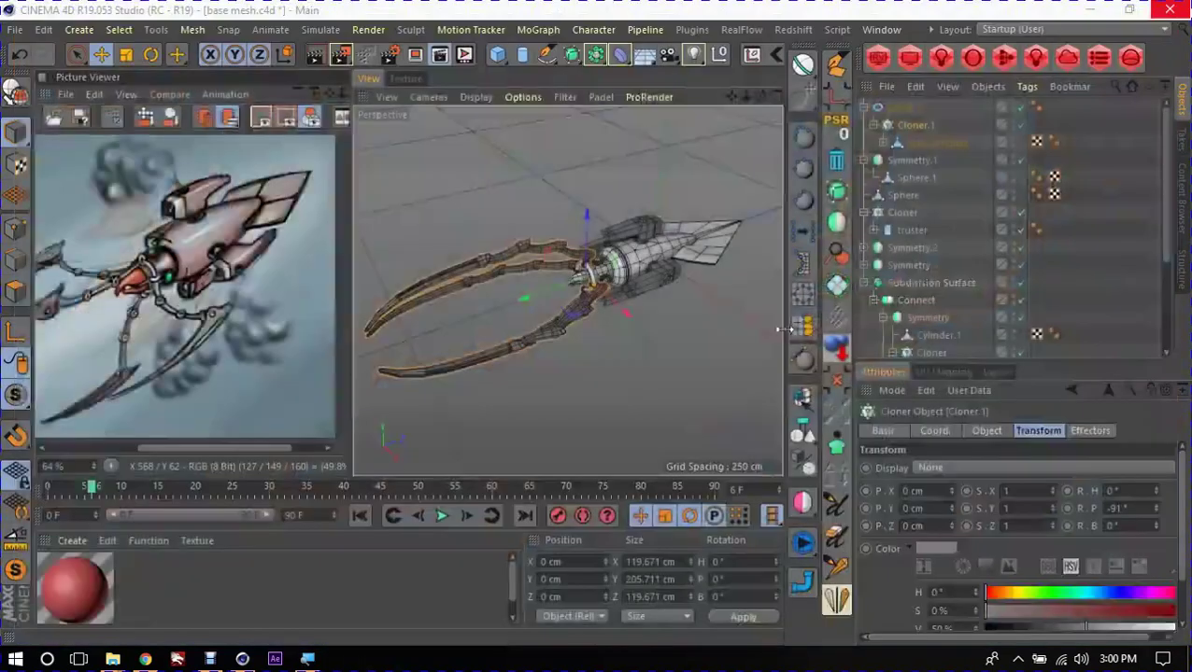
{"action": "left_click", "coordinate": [644, 368]}
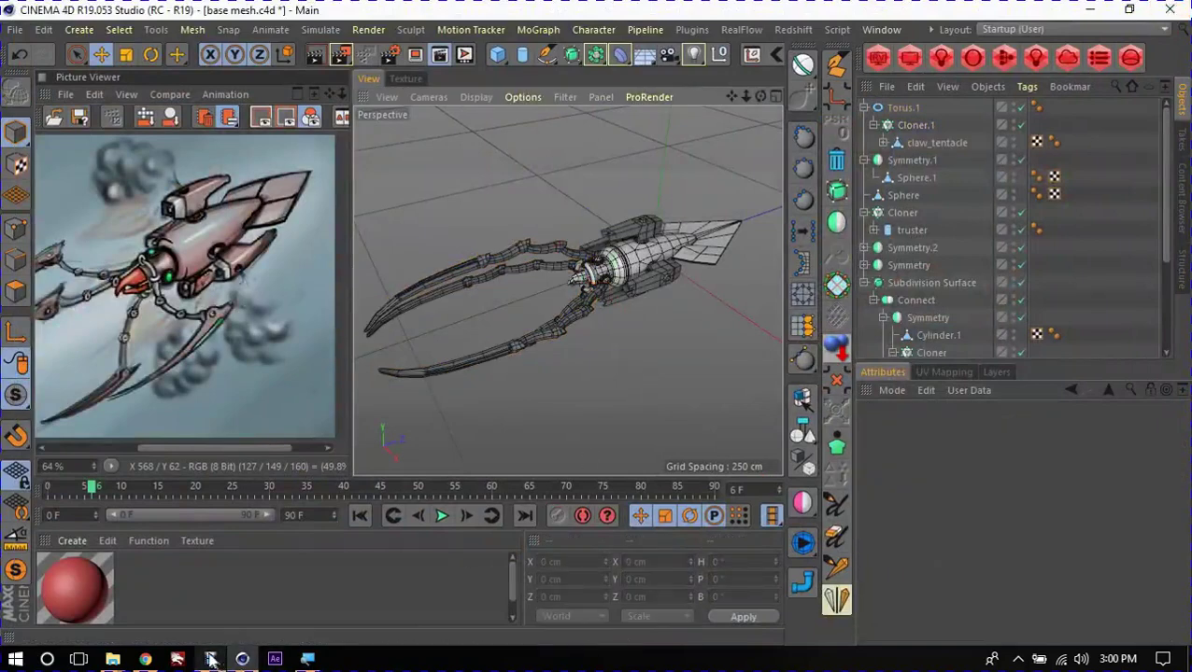